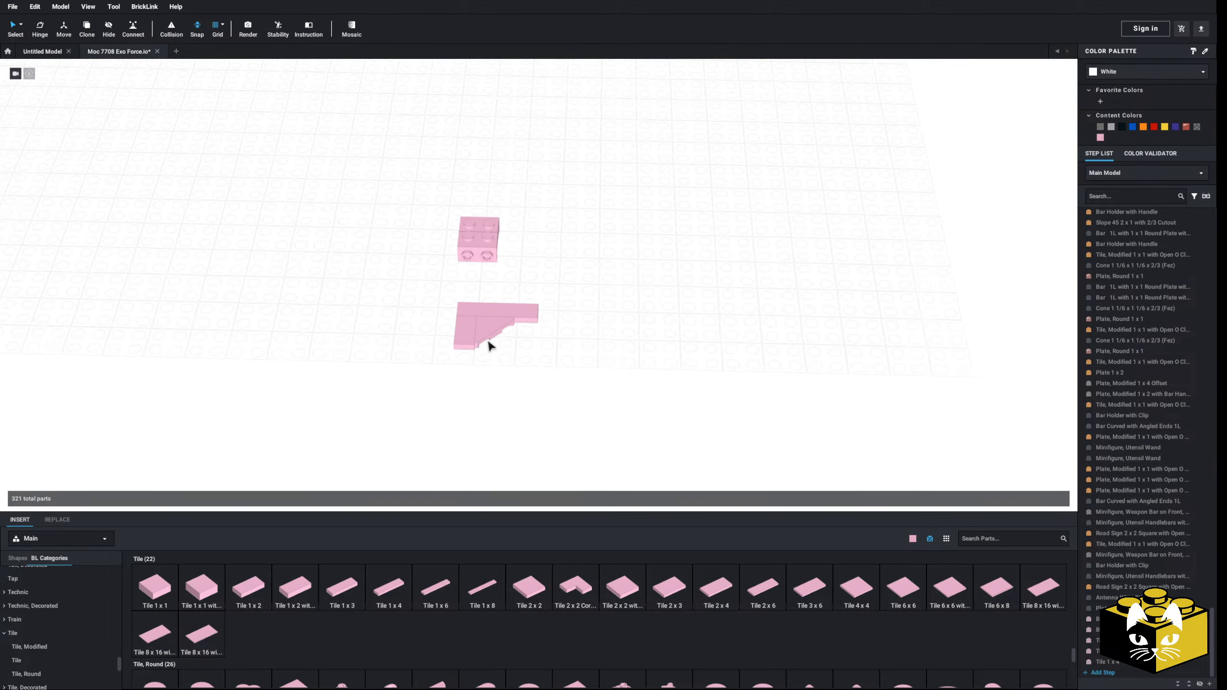
Step: Replace the Tile 1 x 4 above the triangular tile with a Tile 1 x 3 in bright pink
scroll(487, 344, up, 3)
middle_drag(478, 420, 477, 398)
scroll(478, 398, up, 2)
right_drag(477, 387, 477, 412)
middle_drag(478, 413, 473, 352)
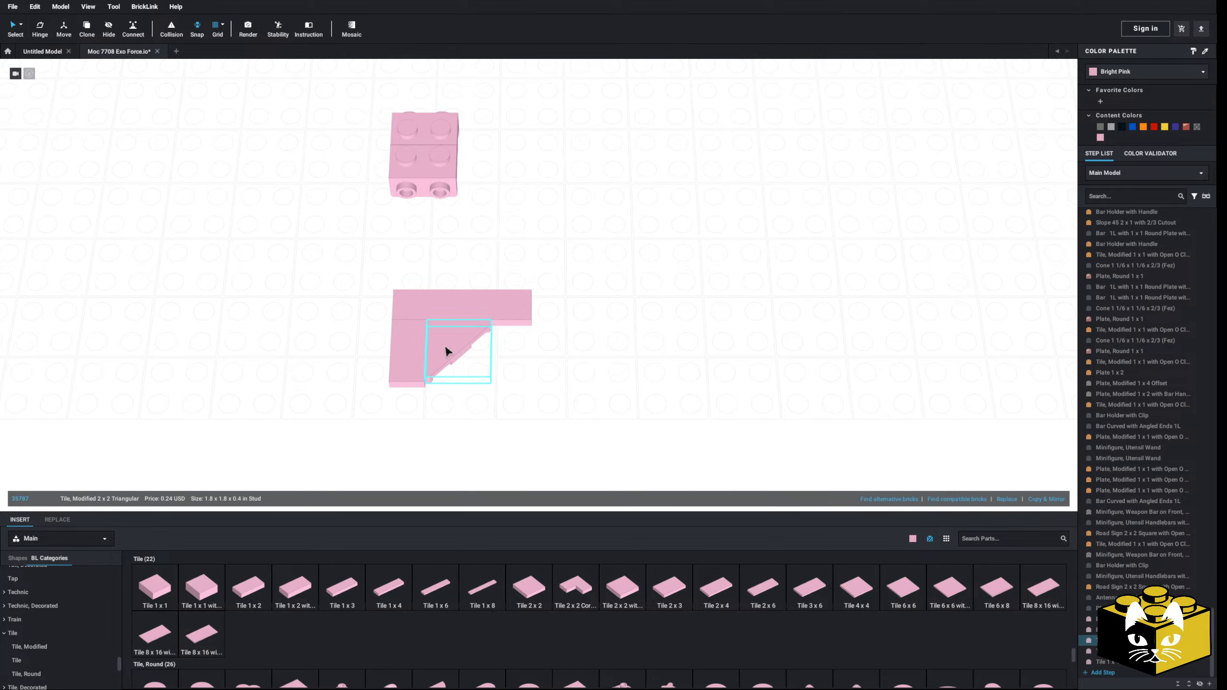
scroll(447, 351, down, 3)
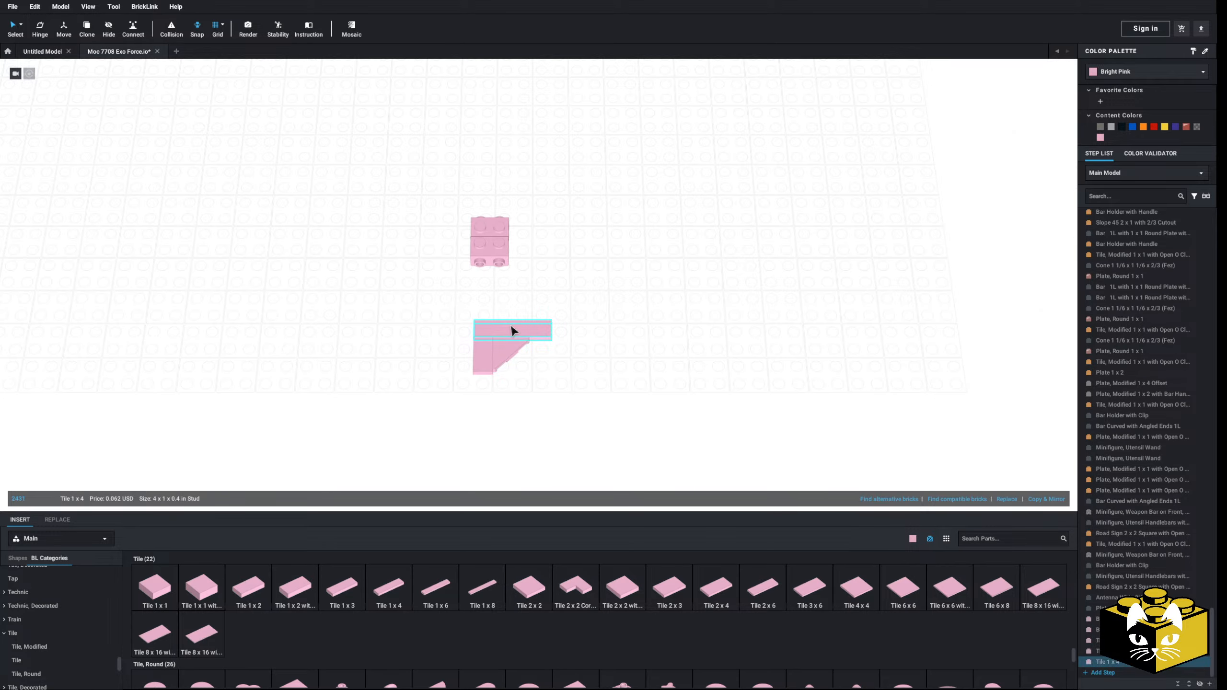
scroll(491, 401, up, 2)
click(344, 594)
click(497, 370)
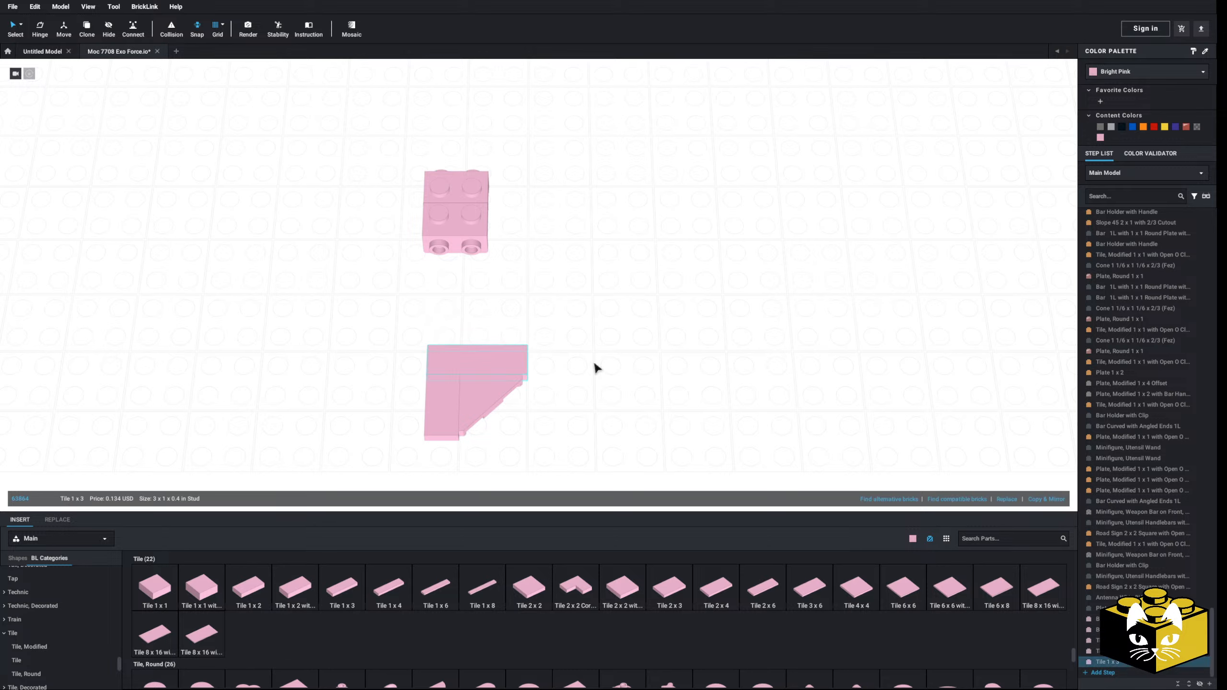
Step: Add four Slope, Curved 2 x 1 x 1 1/3 with Recessed Stud parts around the ends of the tile assembly
scroll(595, 340, down, 5)
middle_drag(583, 326, 543, 356)
scroll(572, 346, up, 5)
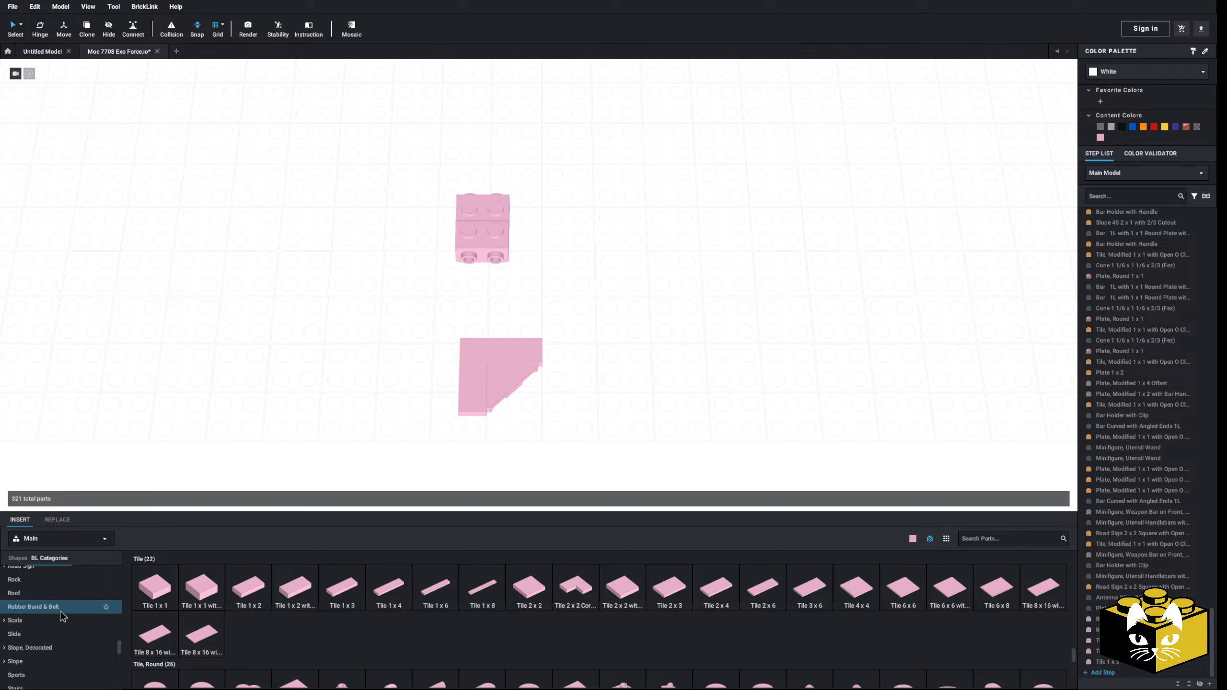
scroll(19, 661, down, 2)
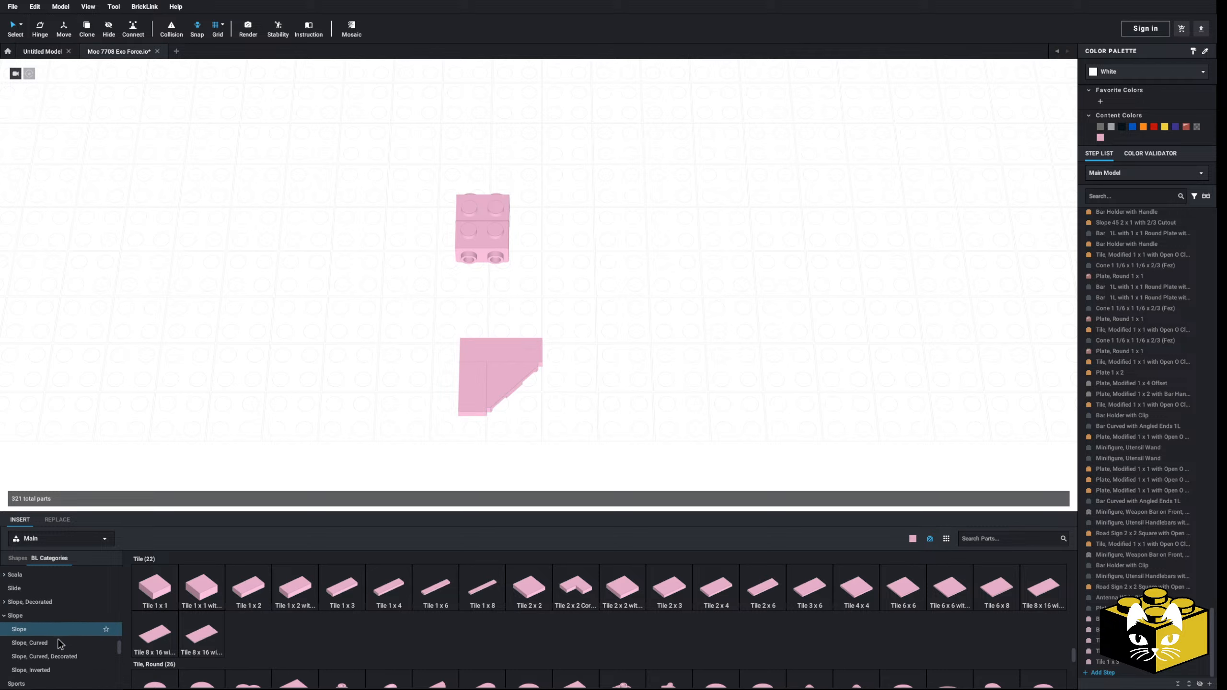
click(58, 639)
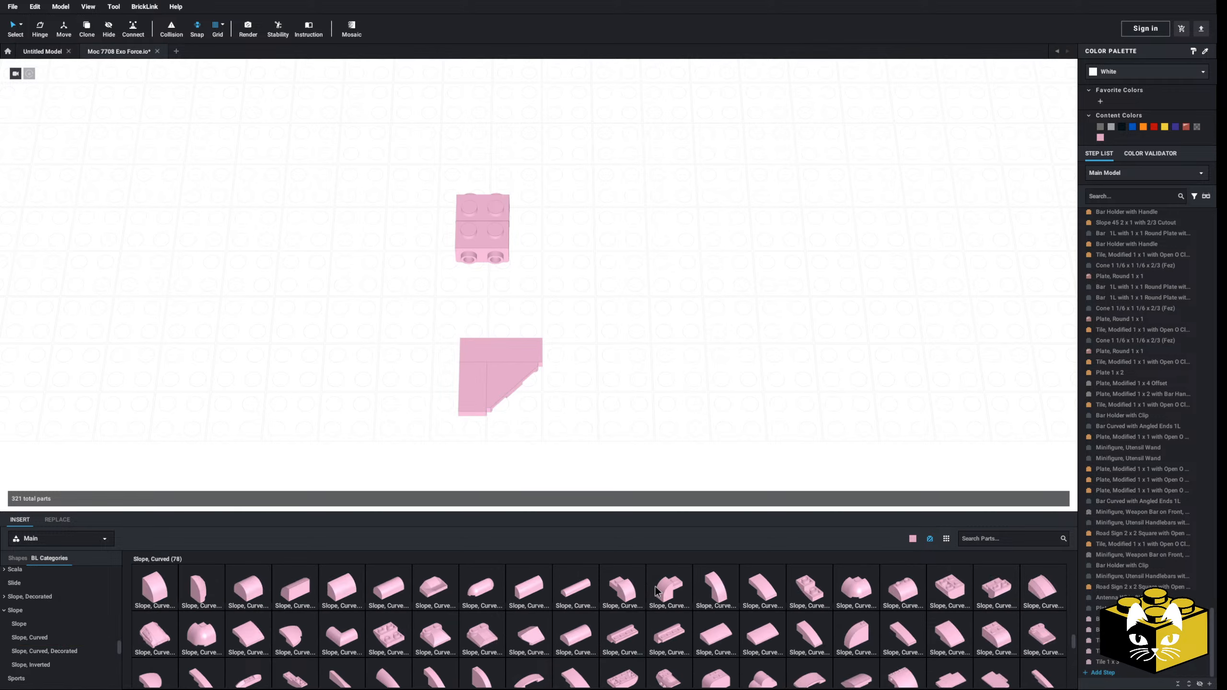
drag(656, 591, 539, 364)
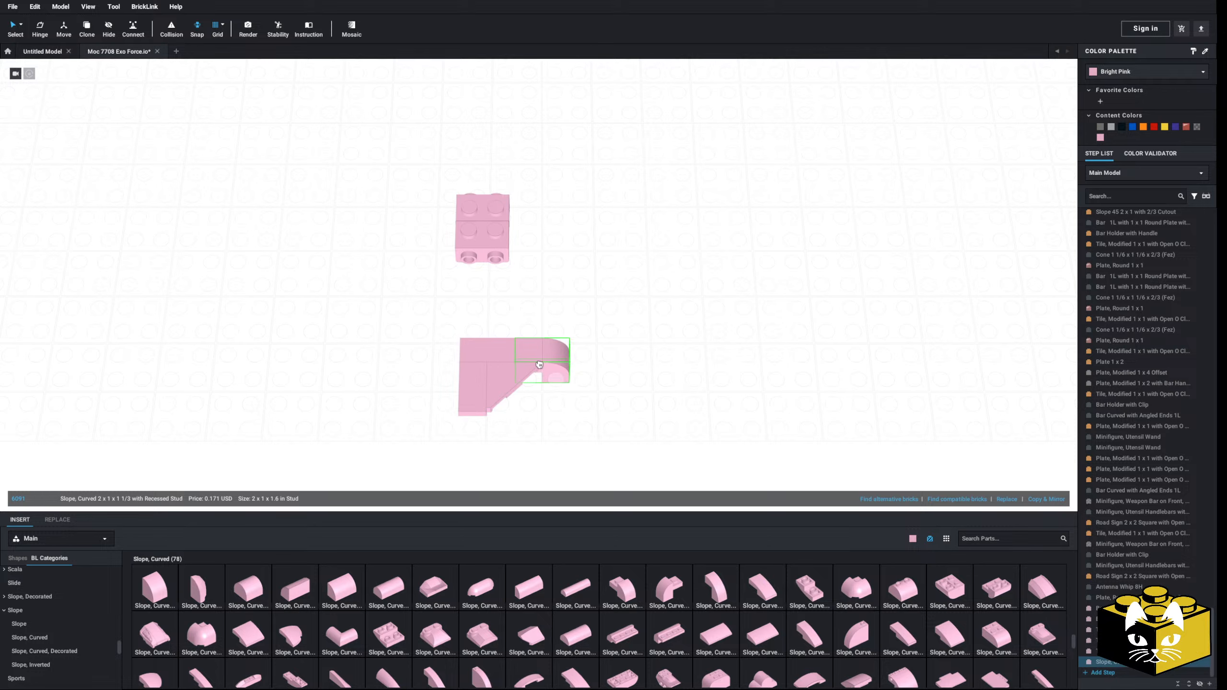
drag(681, 583, 455, 353)
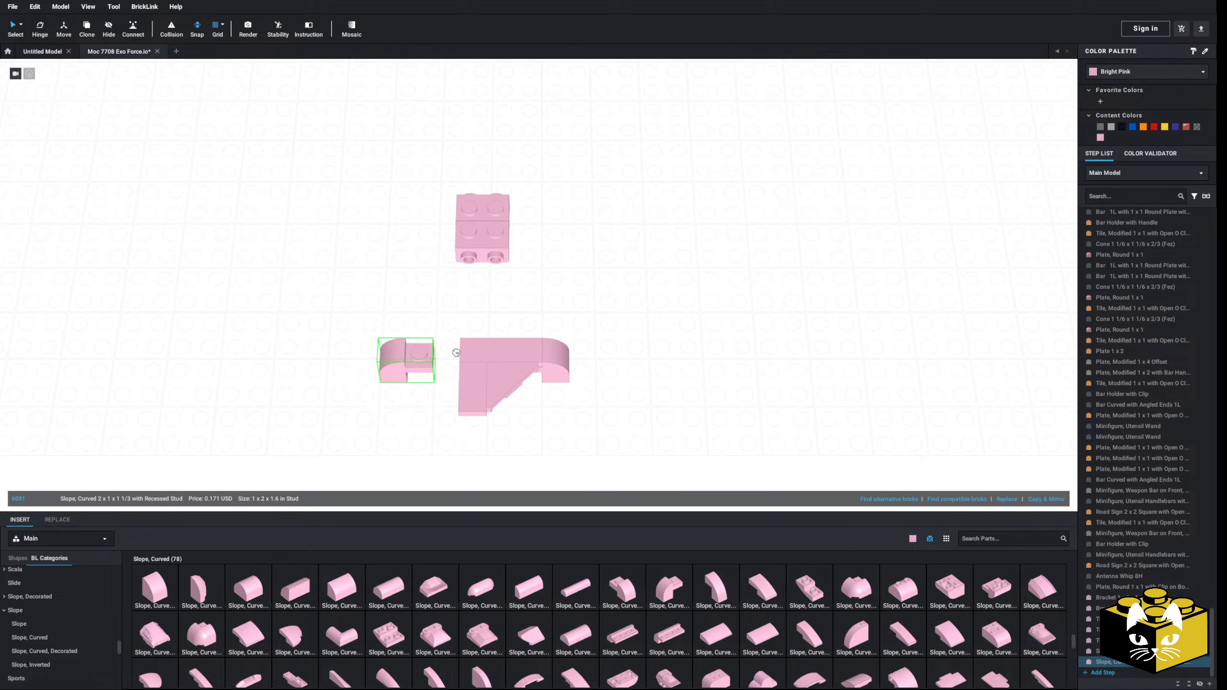
click(450, 355)
right_drag(450, 355, 592, 406)
click(676, 425)
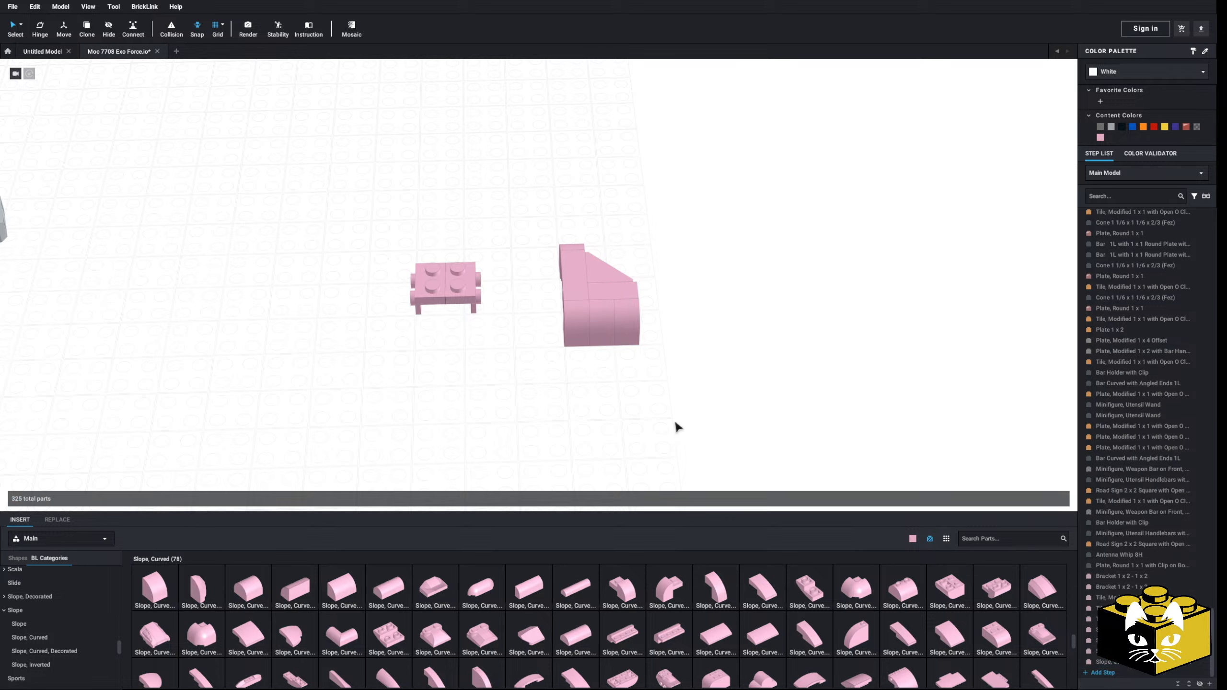
Step: Delete one of the two brackets and place a Plate 3 x 3 beneath the remaining one
right_drag(676, 425, 666, 495)
click(519, 334)
key(Delete)
scroll(496, 399, up, 2)
scroll(74, 612, up, 8)
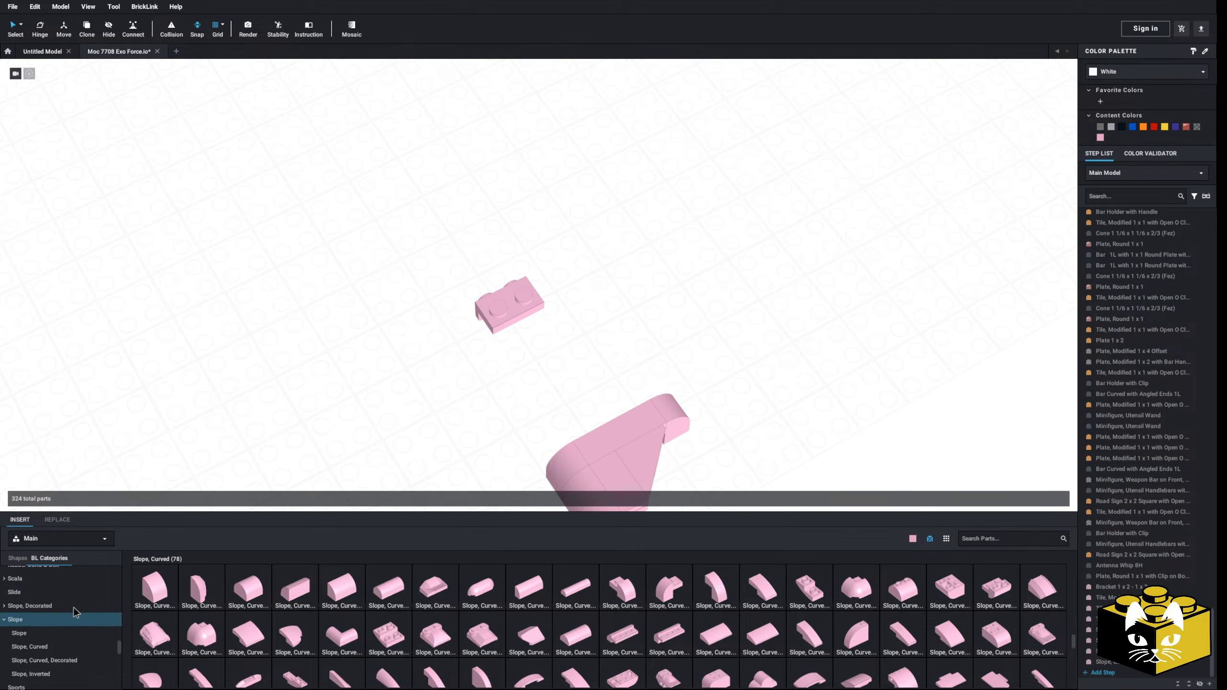
click(35, 647)
scroll(290, 605, down, 1)
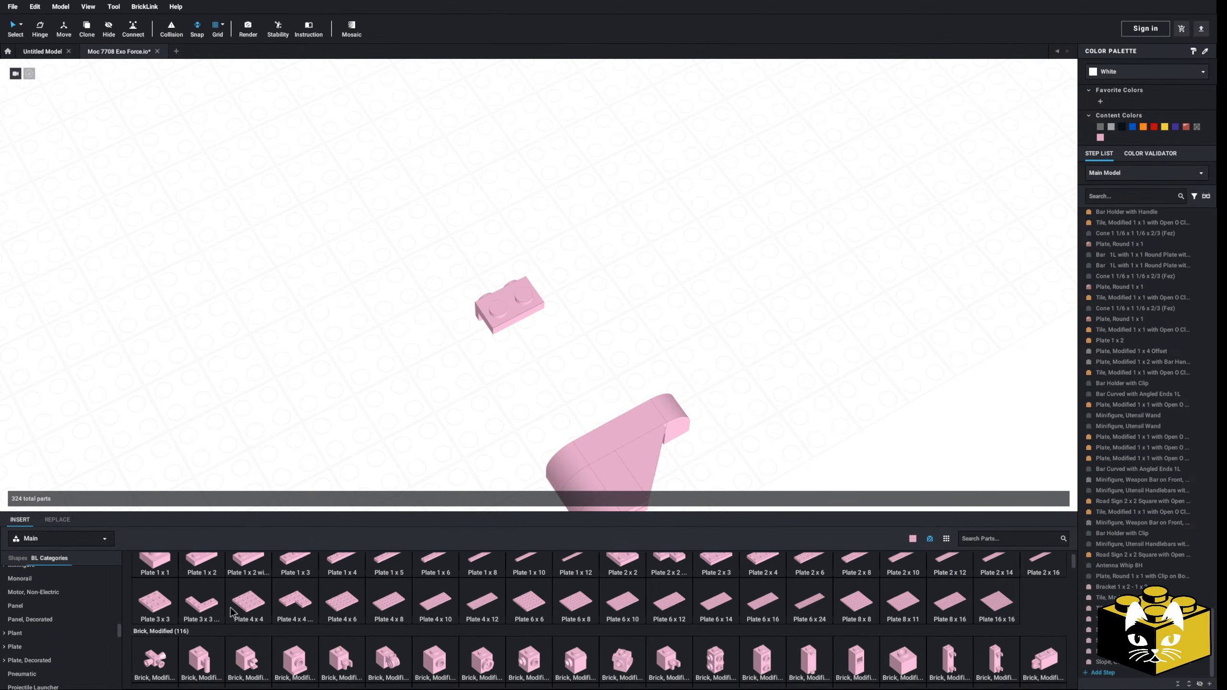
drag(154, 601, 551, 328)
mouse_move(709, 330)
right_down()
mouse_move(681, 329)
mouse_move(696, 332)
right_up()
Step: Copy the Bracket 1 x 2 - 1 x 2 and paste three copies along the other edges of the 3 x 3 plate
scroll(681, 329, up, 2)
right_click(499, 242)
click(512, 250)
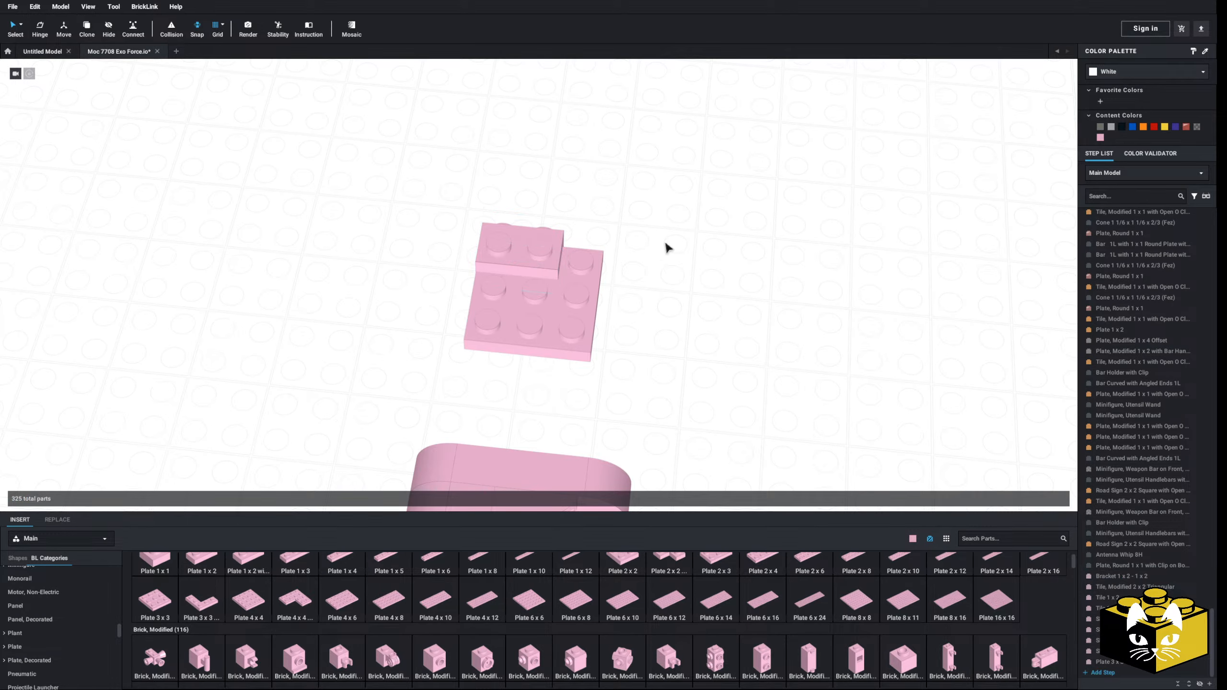
right_click(663, 242)
click(679, 274)
click(597, 278)
right_click(692, 279)
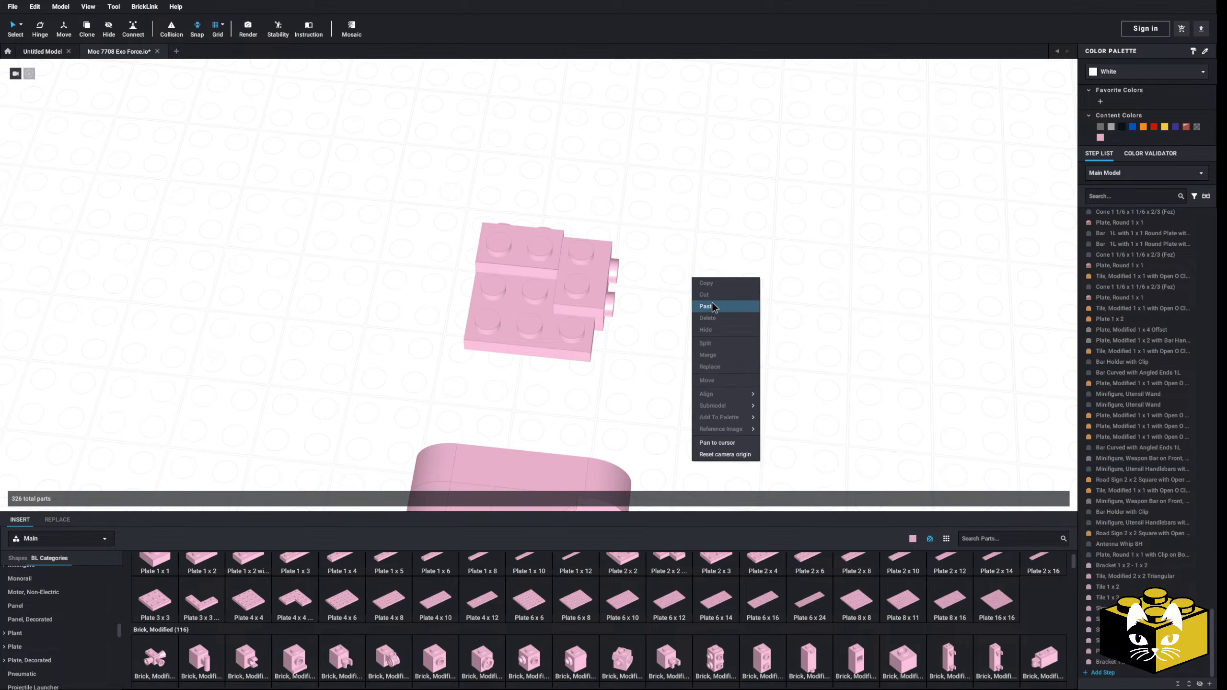
click(707, 305)
right_click(674, 325)
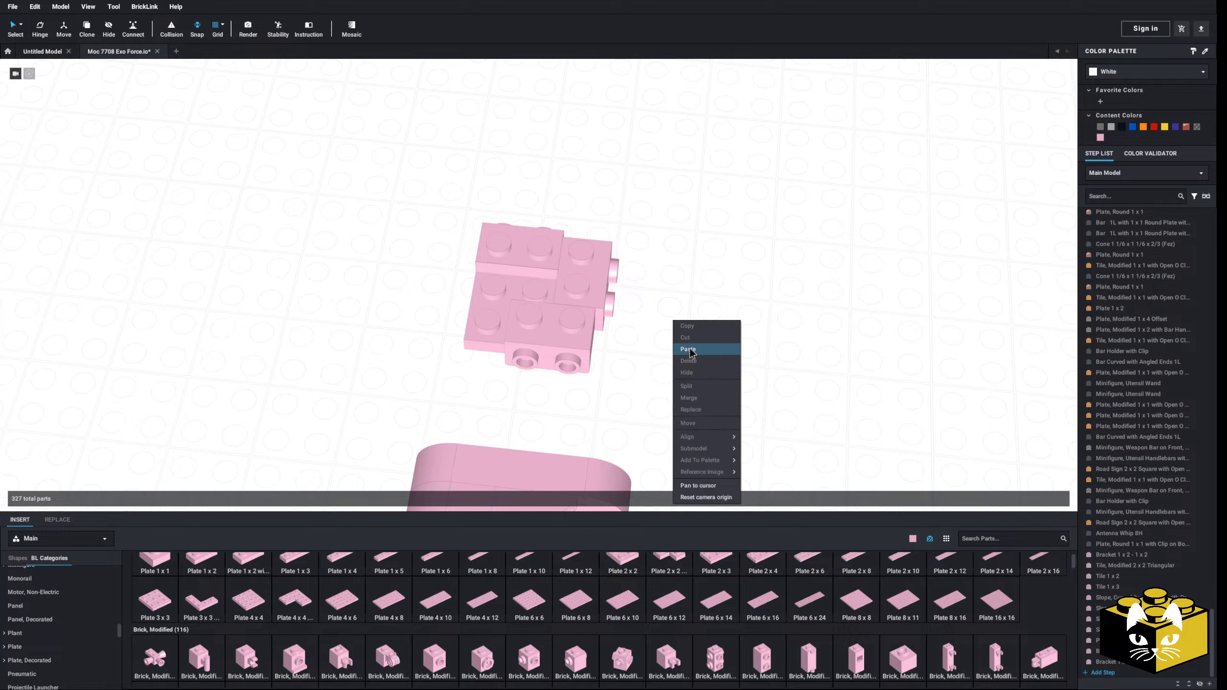
click(691, 355)
click(432, 309)
click(421, 313)
Step: Place a Plate, Round 1 x 2 with Open Studs upright on the inner side of the curved tile section
scroll(419, 315, down, 3)
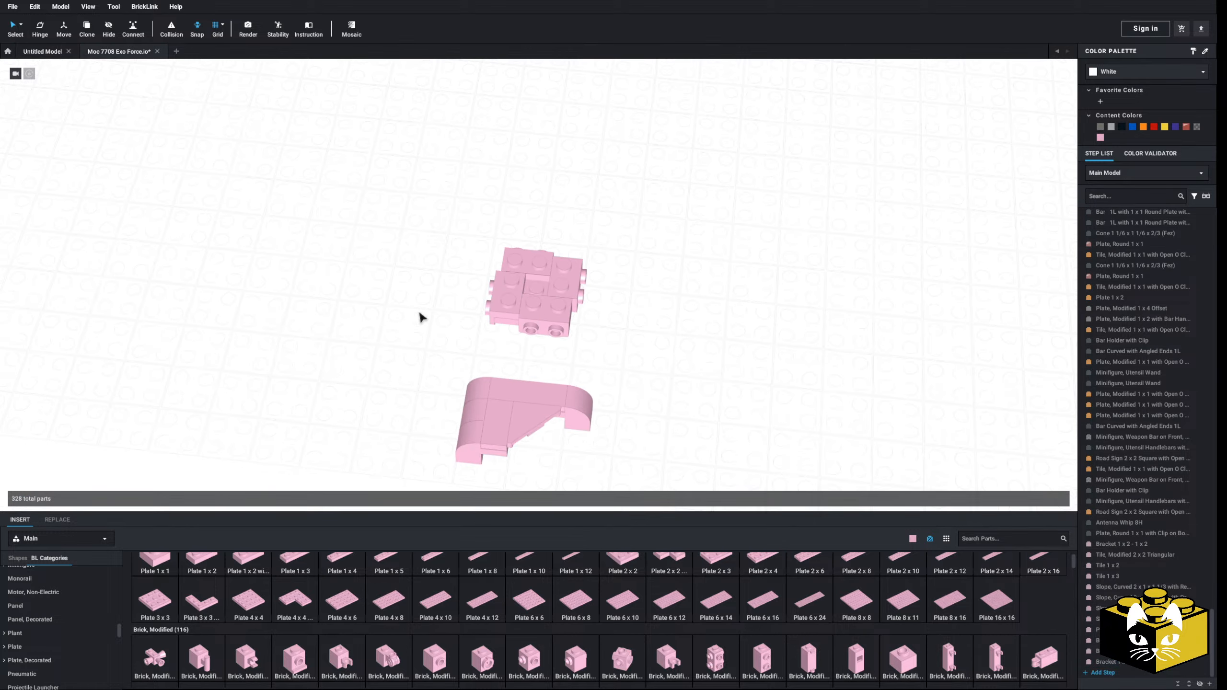
middle_drag(419, 315, 440, 289)
drag(711, 343, 493, 418)
drag(553, 367, 559, 390)
click(359, 396)
right_drag(360, 397, 299, 386)
middle_drag(300, 386, 363, 425)
right_drag(363, 427, 329, 384)
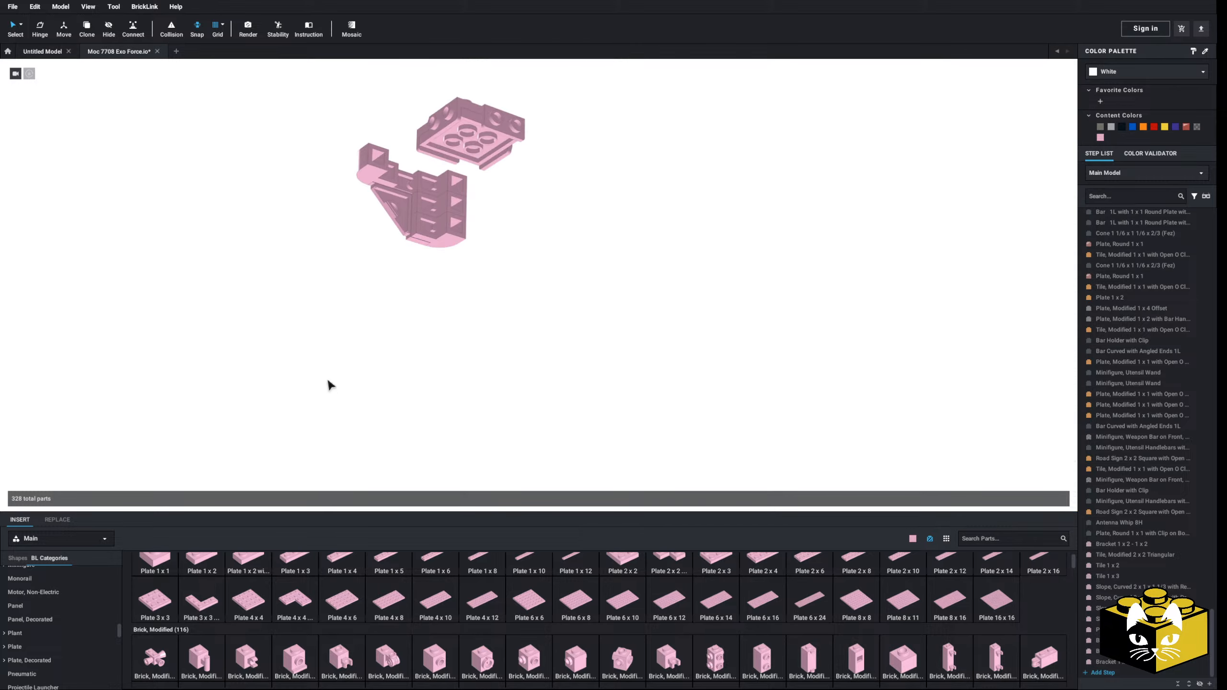
scroll(356, 425, up, 5)
middle_drag(328, 384, 385, 415)
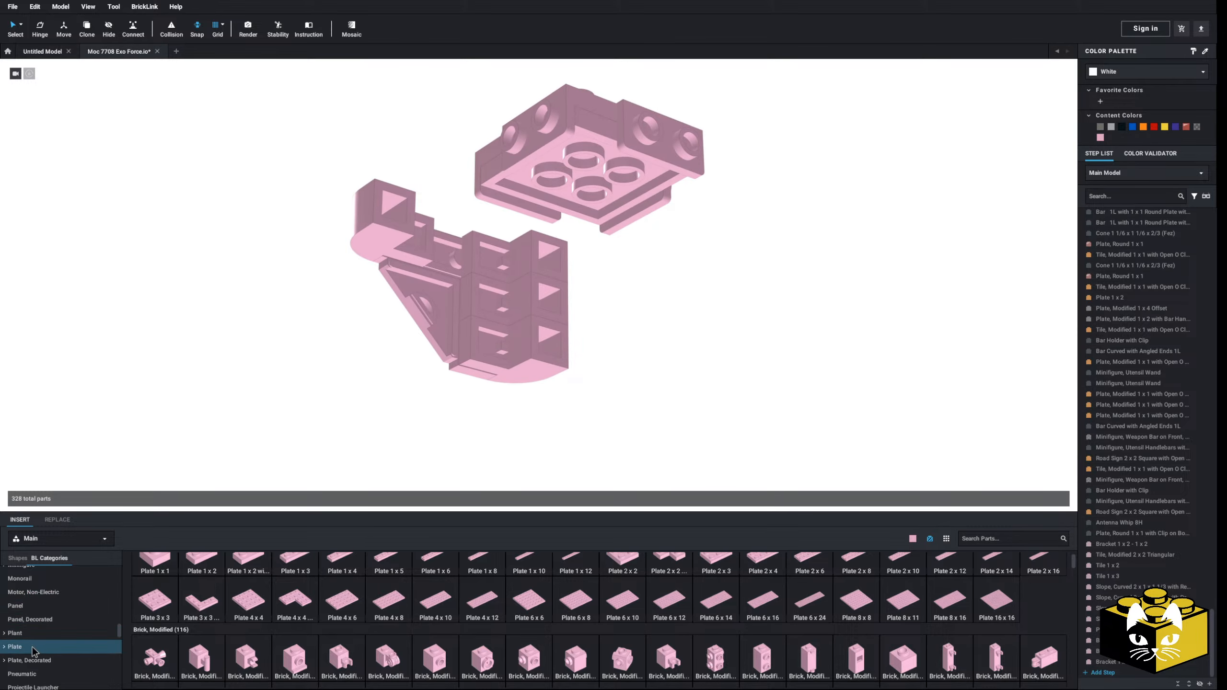
click(5, 646)
click(27, 653)
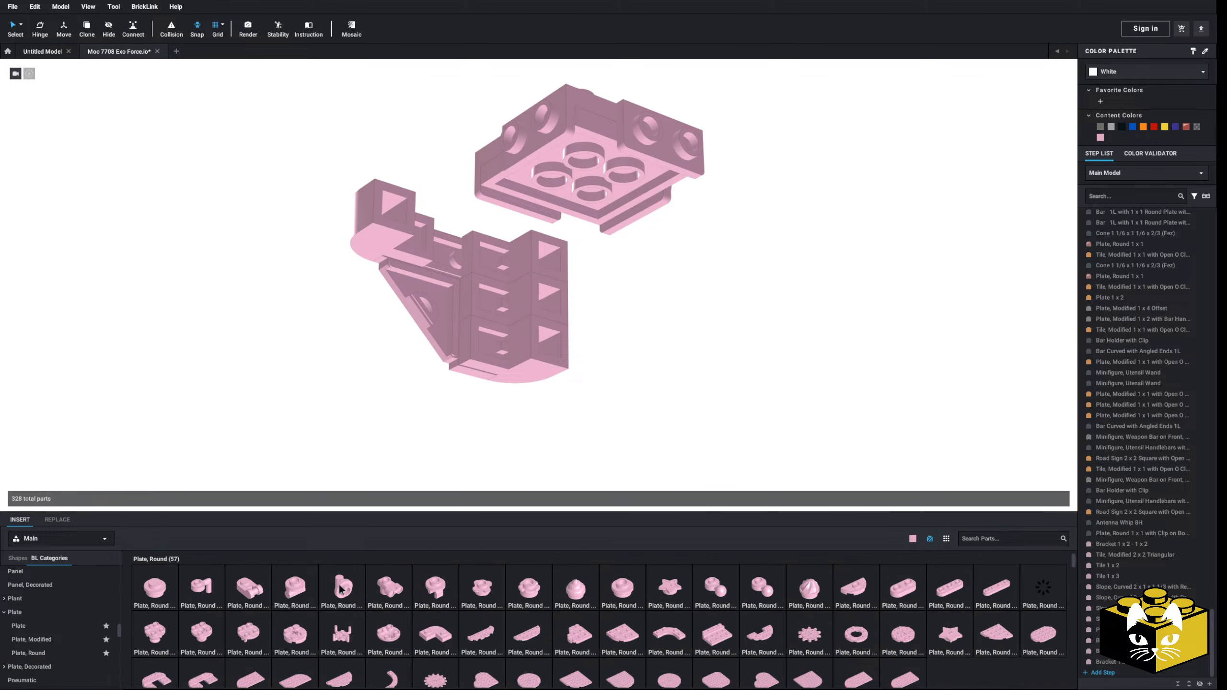
click(911, 597)
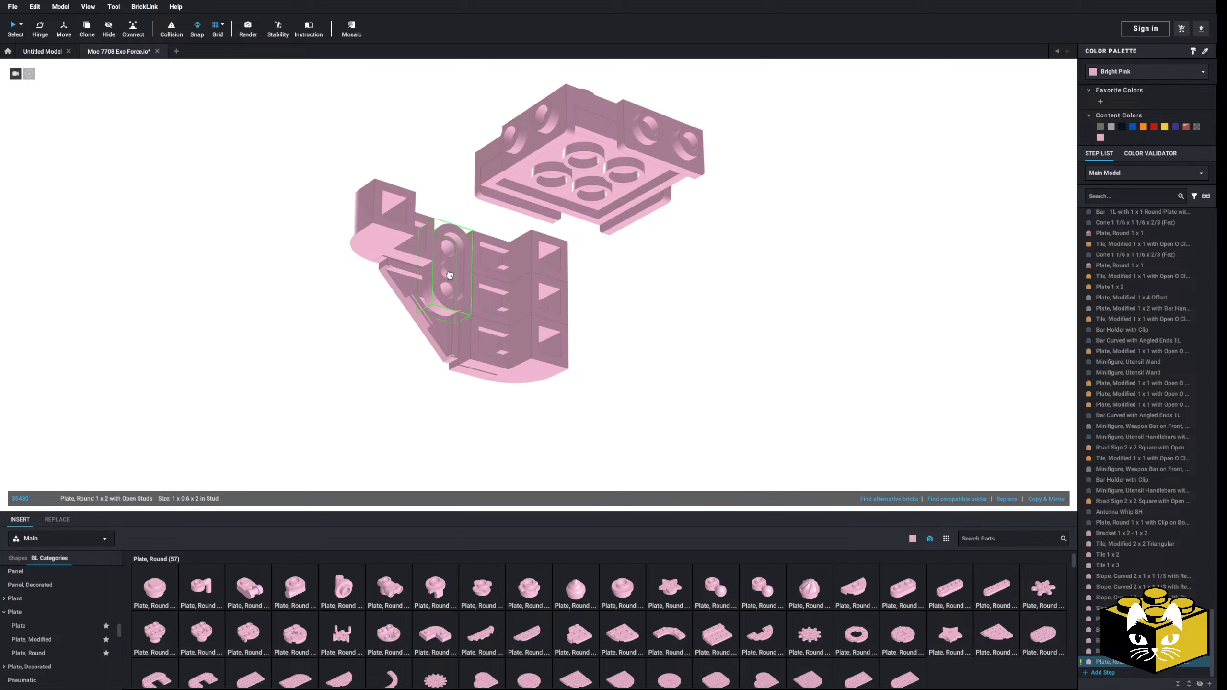
click(449, 275)
click(325, 412)
Step: Place a Plate 1 x 3 on the inner side of the tile section, between its curved ends
scroll(326, 411, down, 5)
right_drag(326, 411, 475, 401)
middle_drag(474, 402, 400, 439)
scroll(400, 438, up, 3)
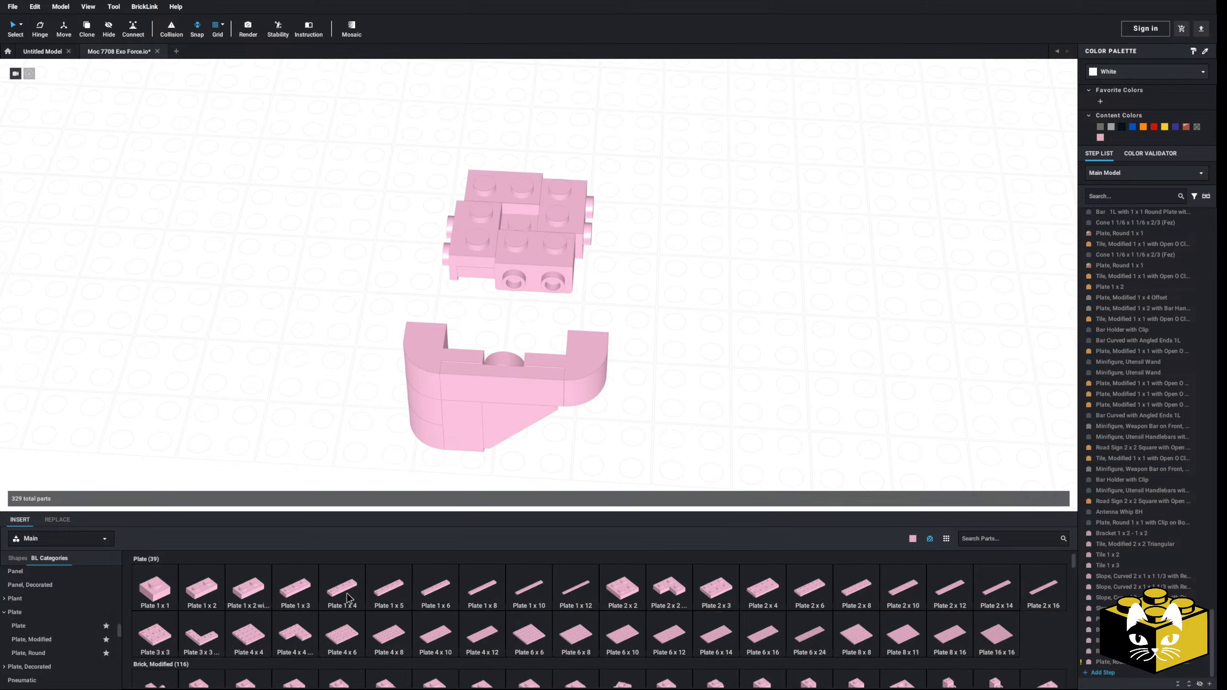
click(292, 592)
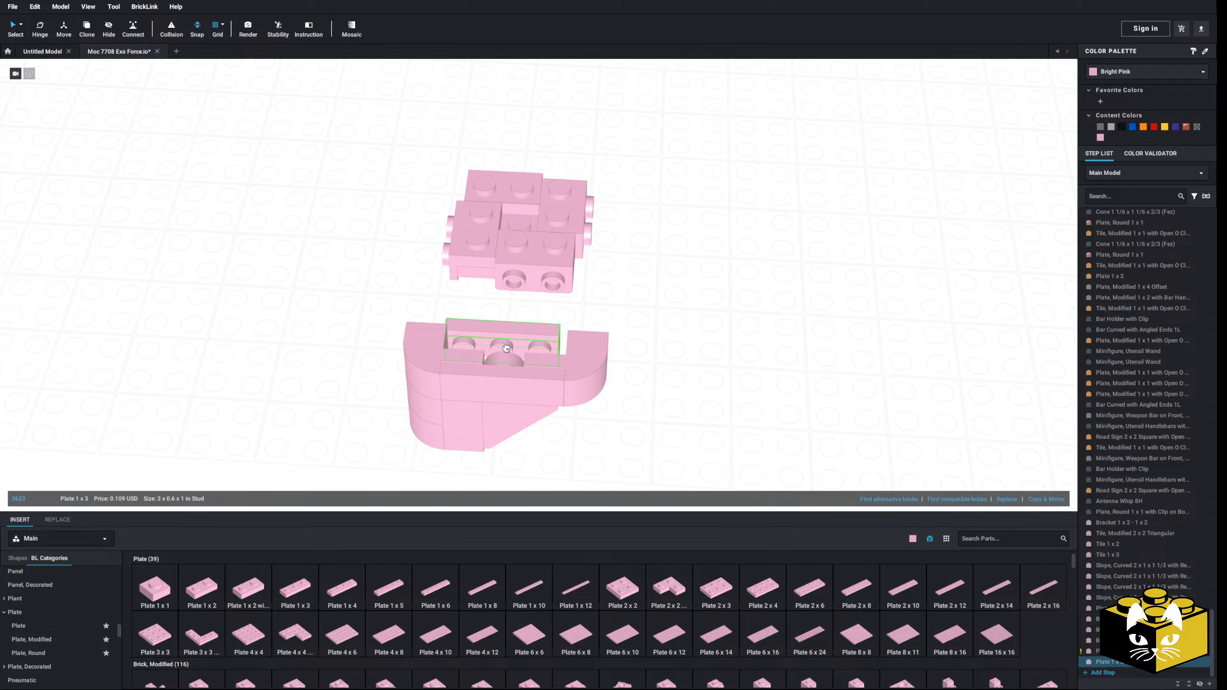
Step: Select the curved side section and attach it to the bracketed central plate
drag(678, 324, 420, 456)
drag(535, 391, 543, 317)
scroll(513, 345, down, 3)
scroll(480, 389, up, 6)
right_drag(513, 345, 435, 381)
drag(545, 372, 430, 337)
click(429, 337)
key(ctrl+z)
key(ctrl+z)
Step: Make a mirrored copy of the ten-part side section and place it on the opposite side of the central plate
right_drag(430, 367, 467, 368)
click(1046, 499)
click(1012, 476)
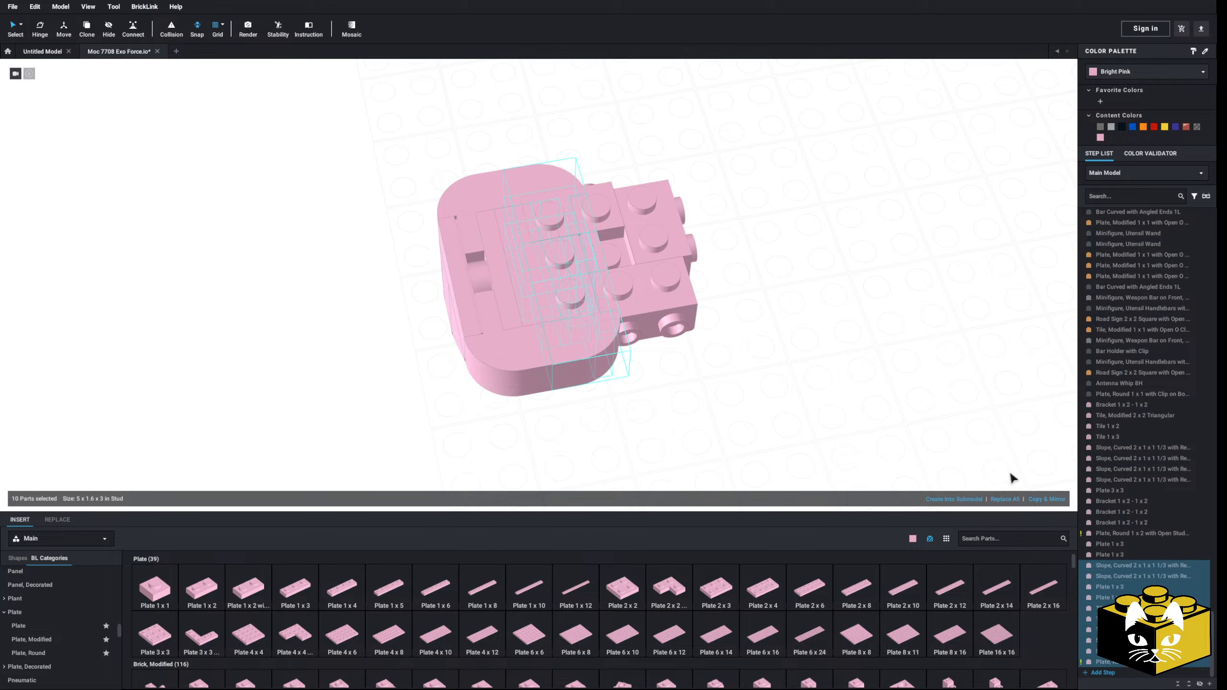
drag(575, 357, 748, 325)
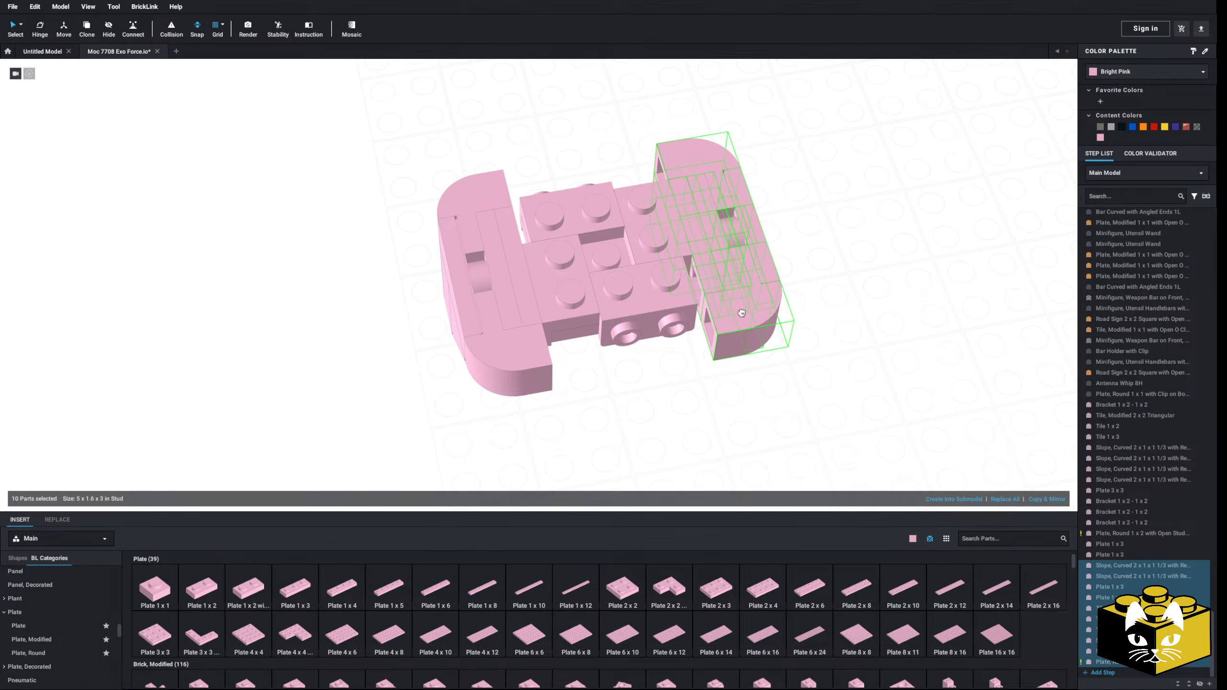
click(606, 420)
Step: Move the outer bracket onto the adjacent studs of the central plate and shift the detached side section in against it
scroll(607, 420, down, 4)
mouse_move(608, 421)
right_down()
mouse_move(665, 405)
mouse_move(690, 420)
mouse_move(671, 442)
mouse_move(628, 417)
right_up()
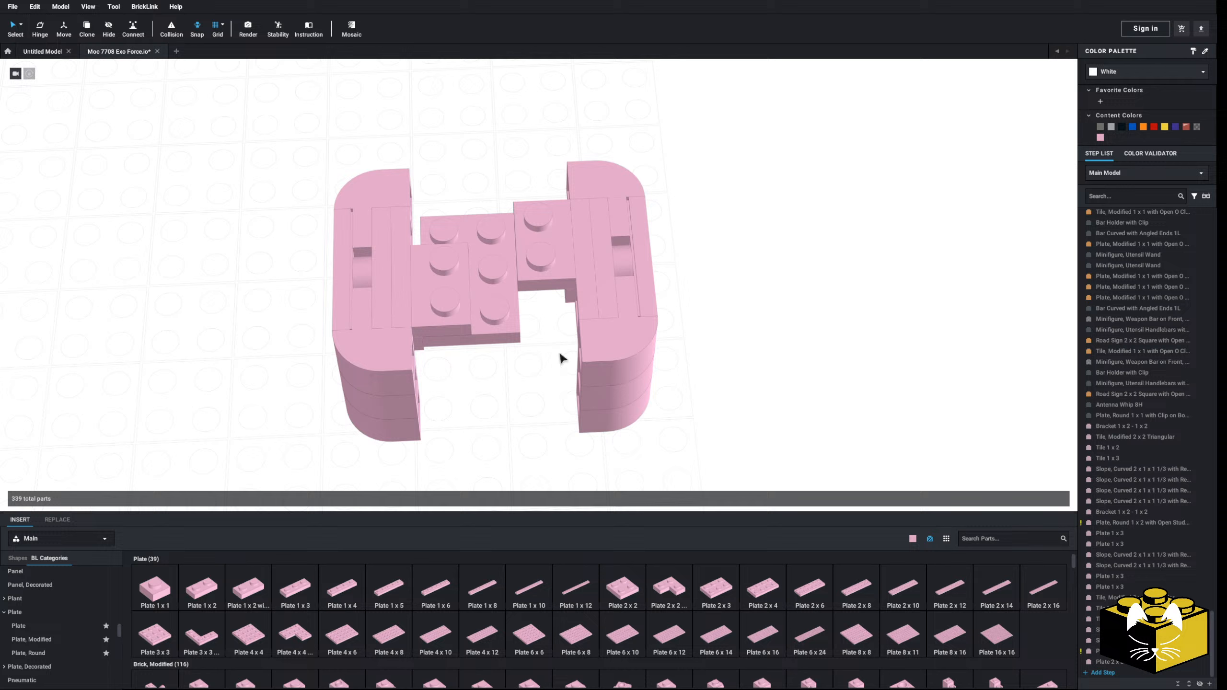
drag(546, 285, 498, 325)
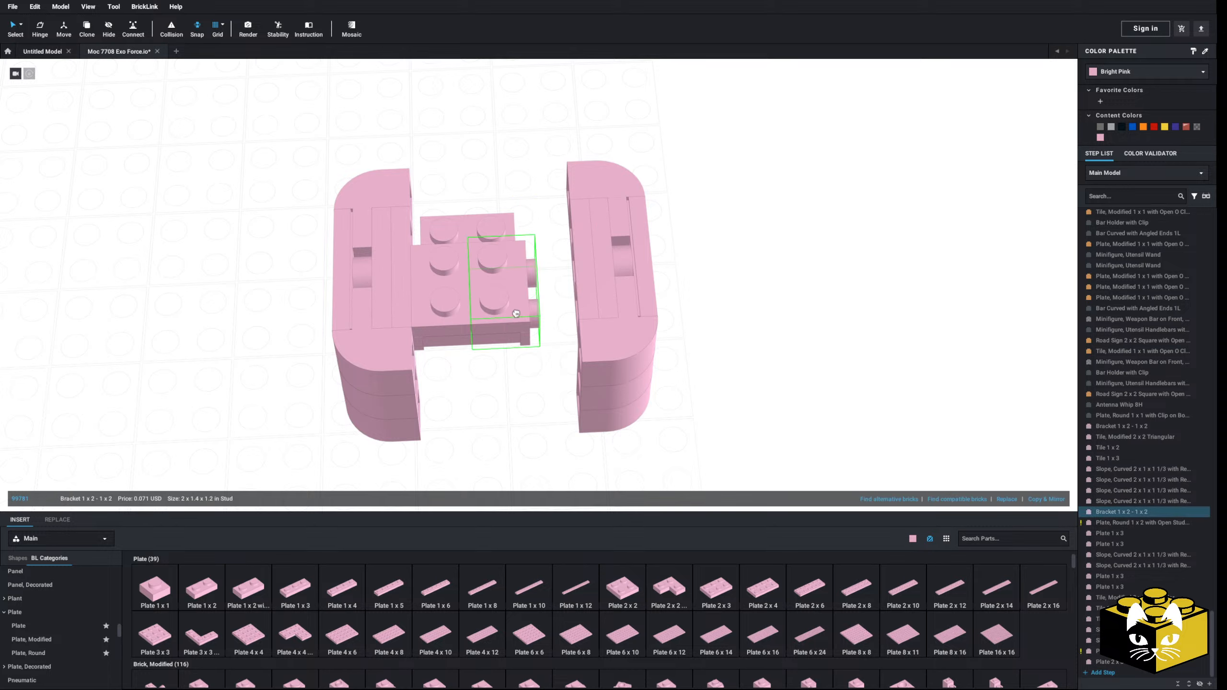
click(703, 172)
drag(685, 140, 546, 454)
drag(662, 355, 623, 352)
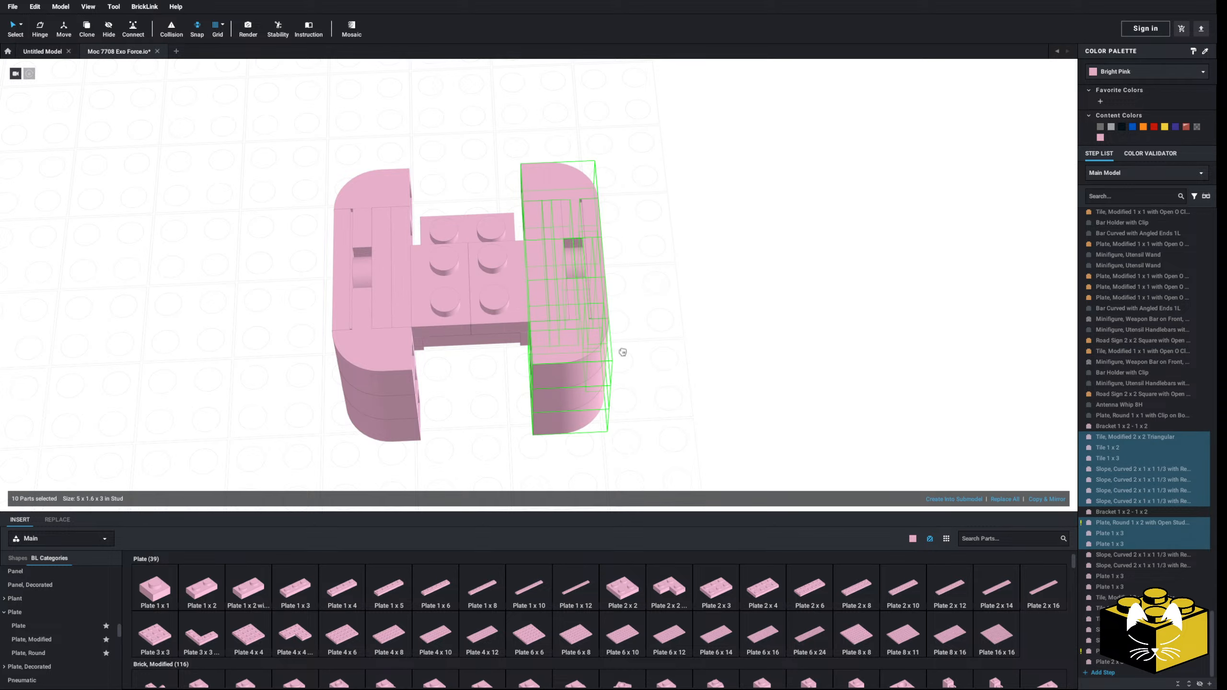
click(685, 379)
Step: Place two Bracket 1 x 1 - 1 x 1 parts side by side in the gap between the two side sections
right_drag(685, 379, 501, 404)
scroll(119, 644, down, 2)
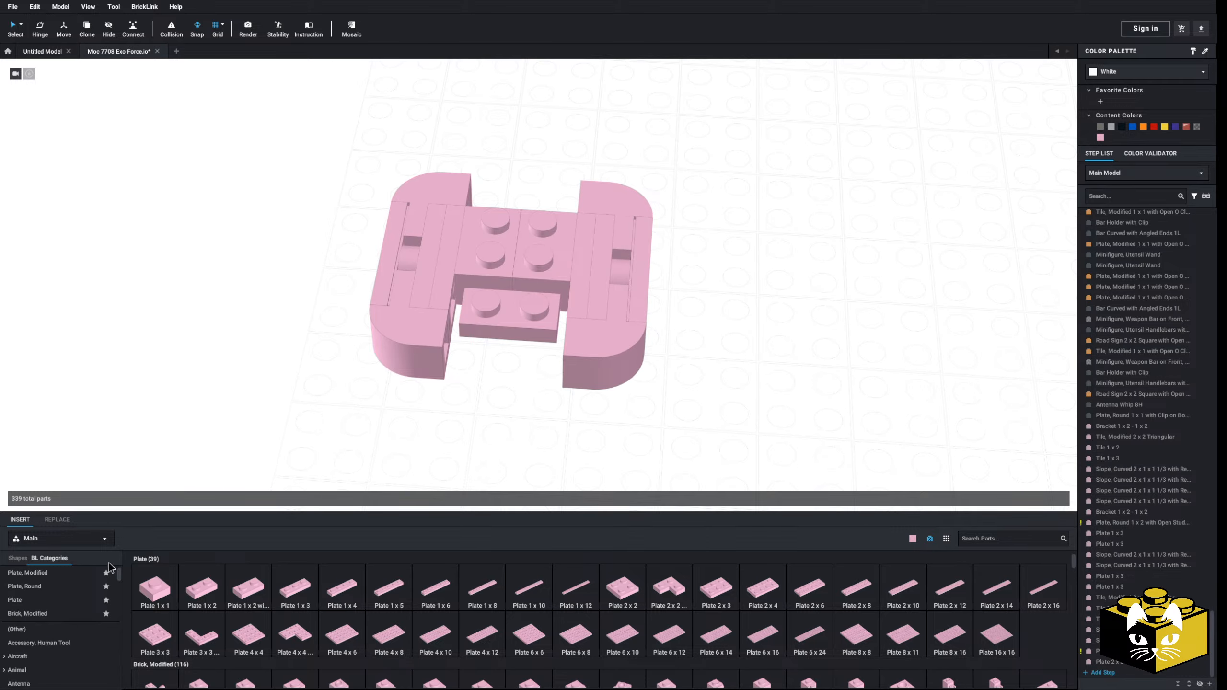
scroll(90, 594, down, 5)
click(48, 616)
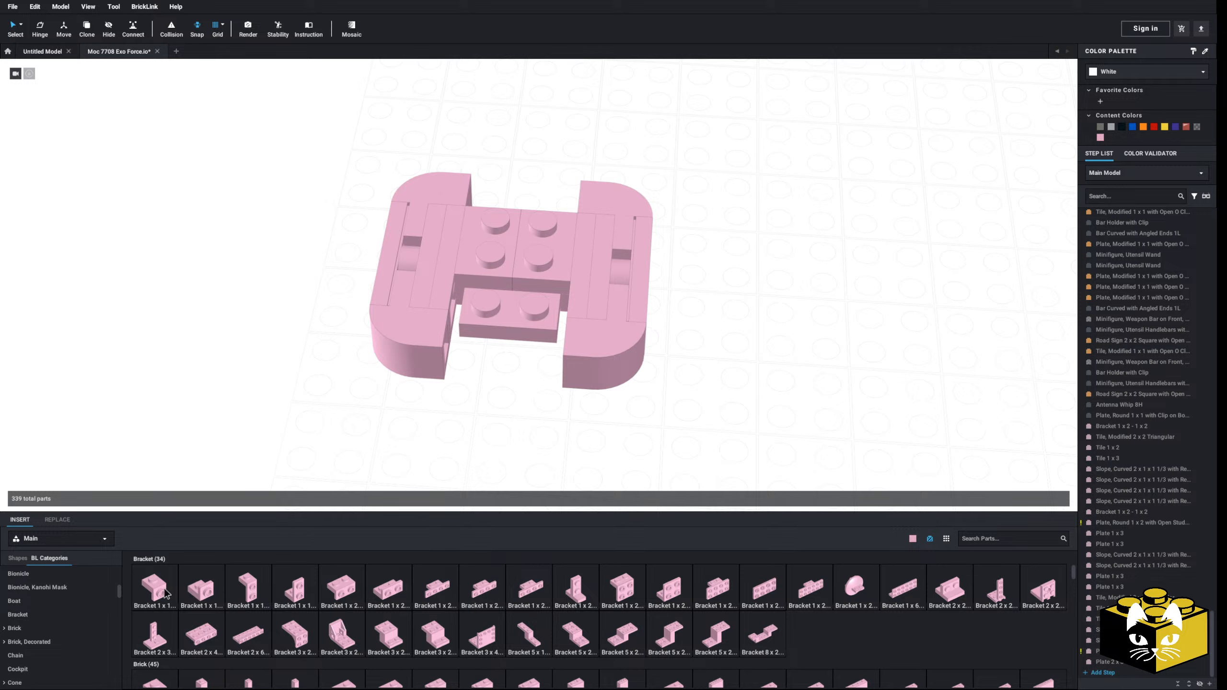
drag(166, 593, 475, 366)
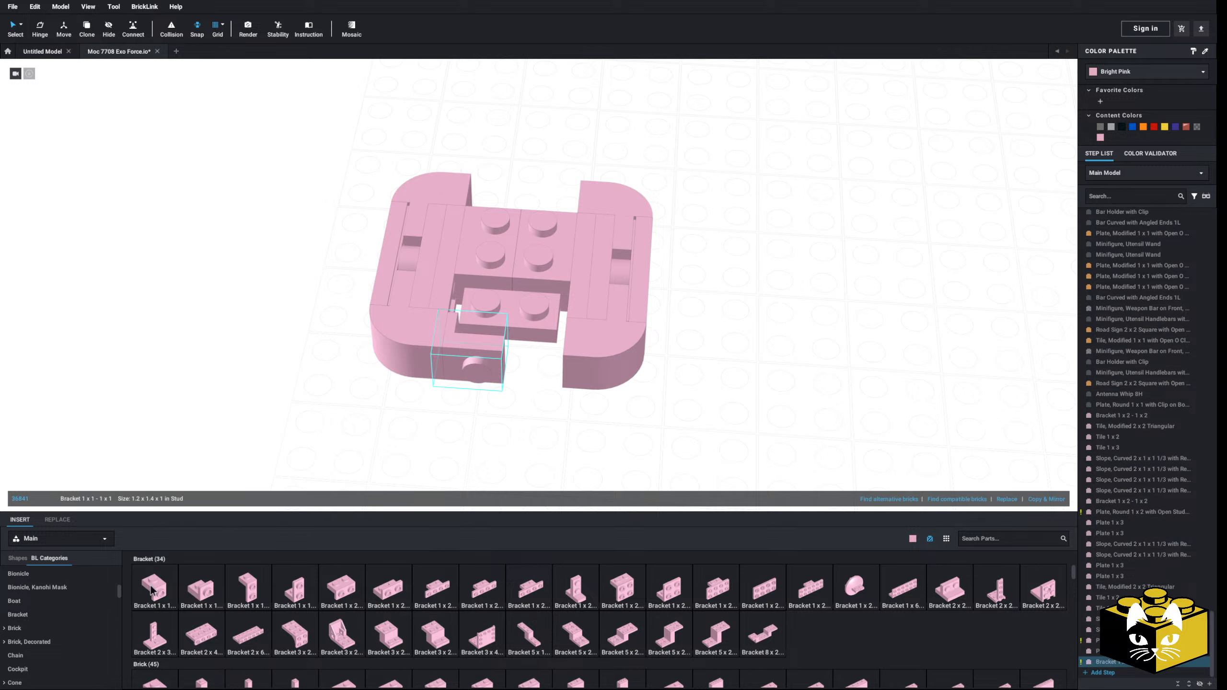
drag(151, 591, 536, 382)
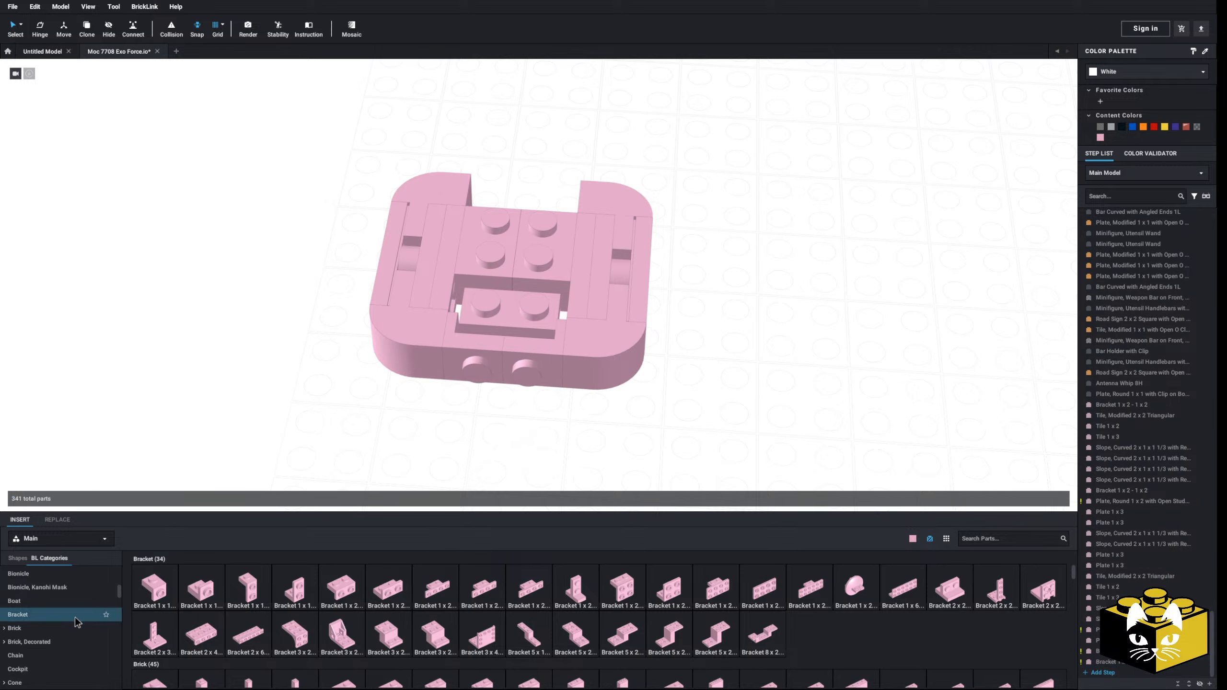
Step: Place a Plate 1 x 2 at the pair of 1 x 1 brackets to join them
scroll(58, 621, up, 5)
click(25, 605)
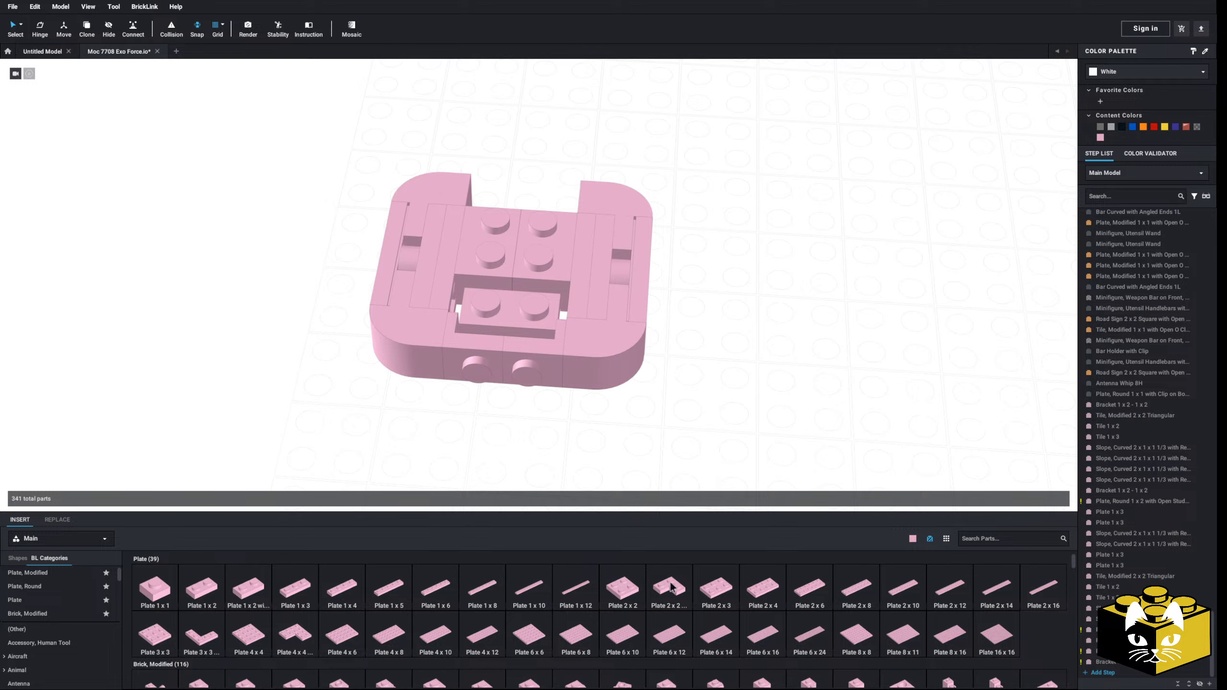
drag(214, 587, 511, 342)
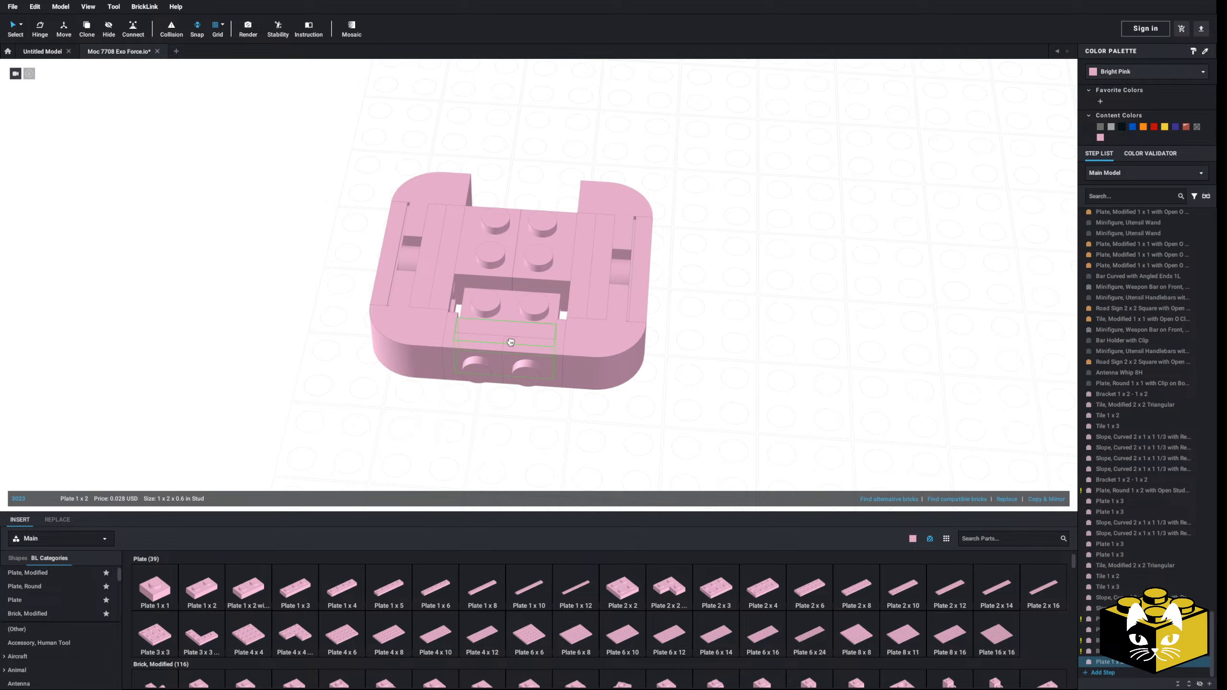
Step: Copy a bracket from the central plate and paste two copies, one above the other, in the opposite open gap
right_drag(467, 416, 540, 333)
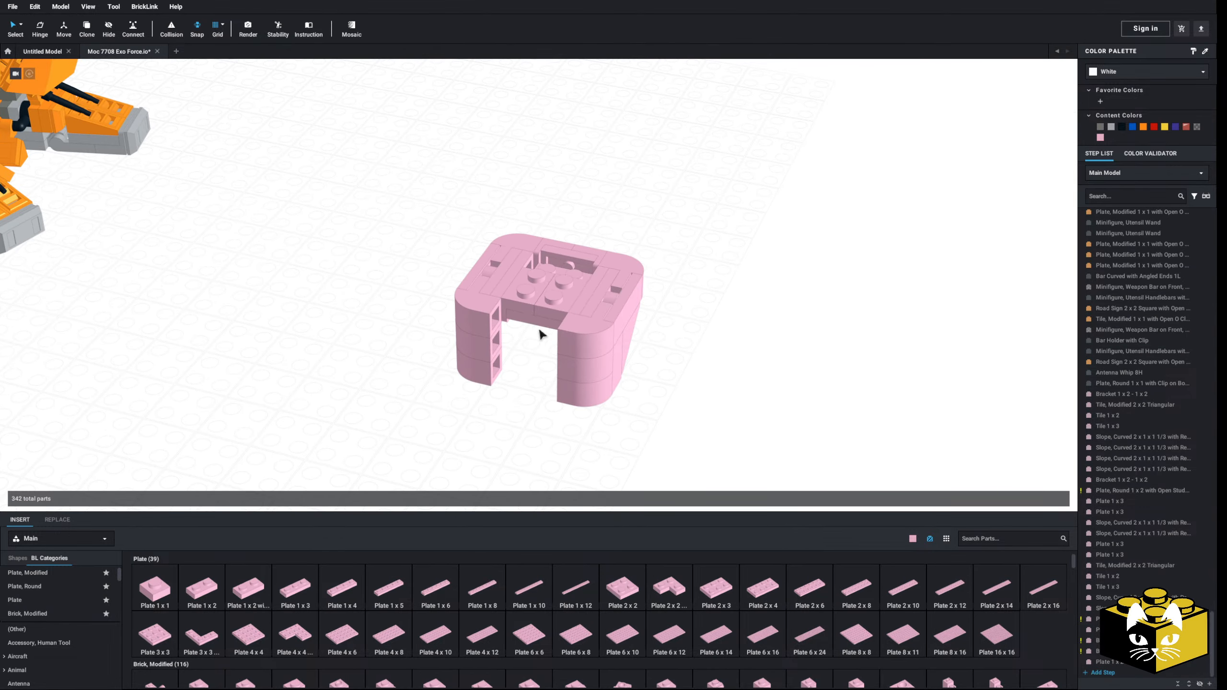
right_click(554, 293)
click(526, 375)
right_click(530, 410)
click(543, 438)
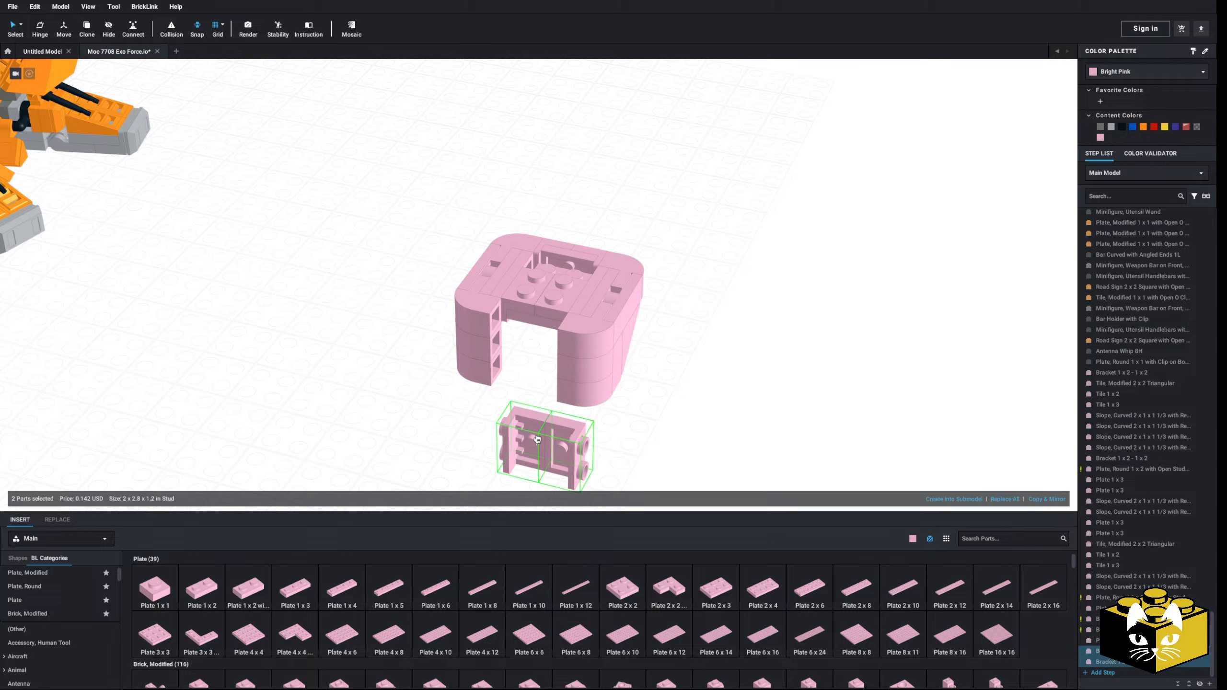
Step: Copy the pair of 1 x 1 brackets from the rear gap into the front gap, and place an upright Plate 2 x 3 at the front brackets
right_click(485, 418)
click(626, 239)
ctrl+click(563, 243)
right_click(560, 242)
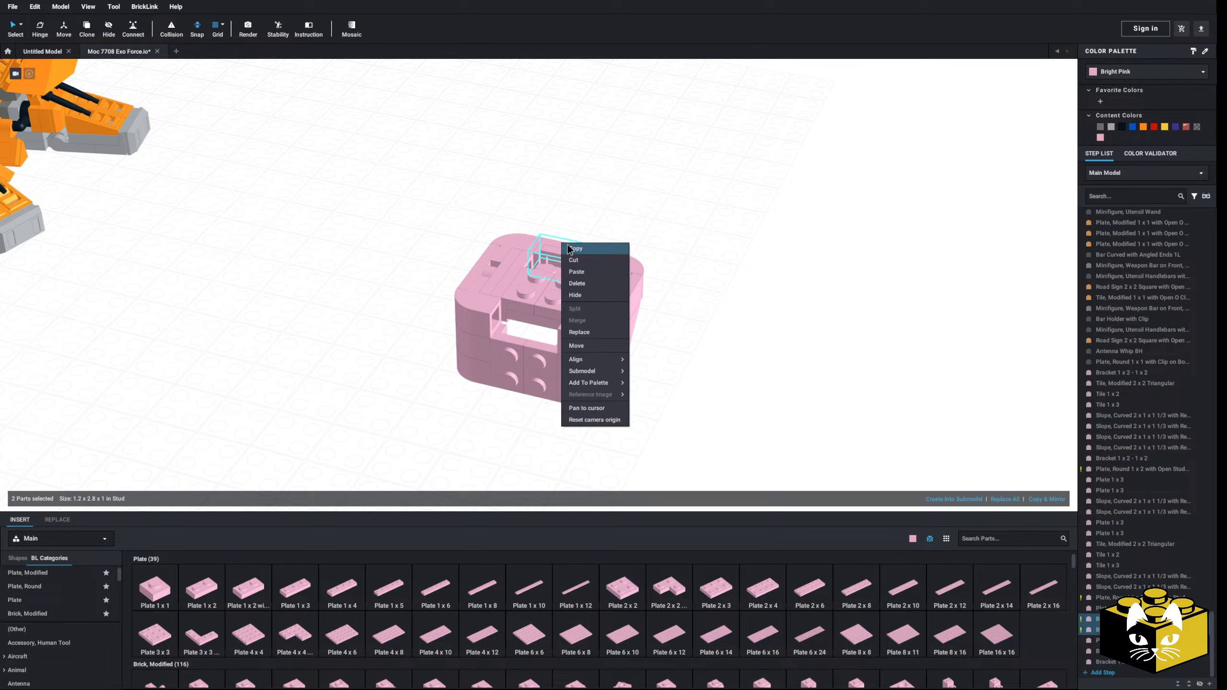
click(577, 259)
right_click(622, 225)
click(643, 254)
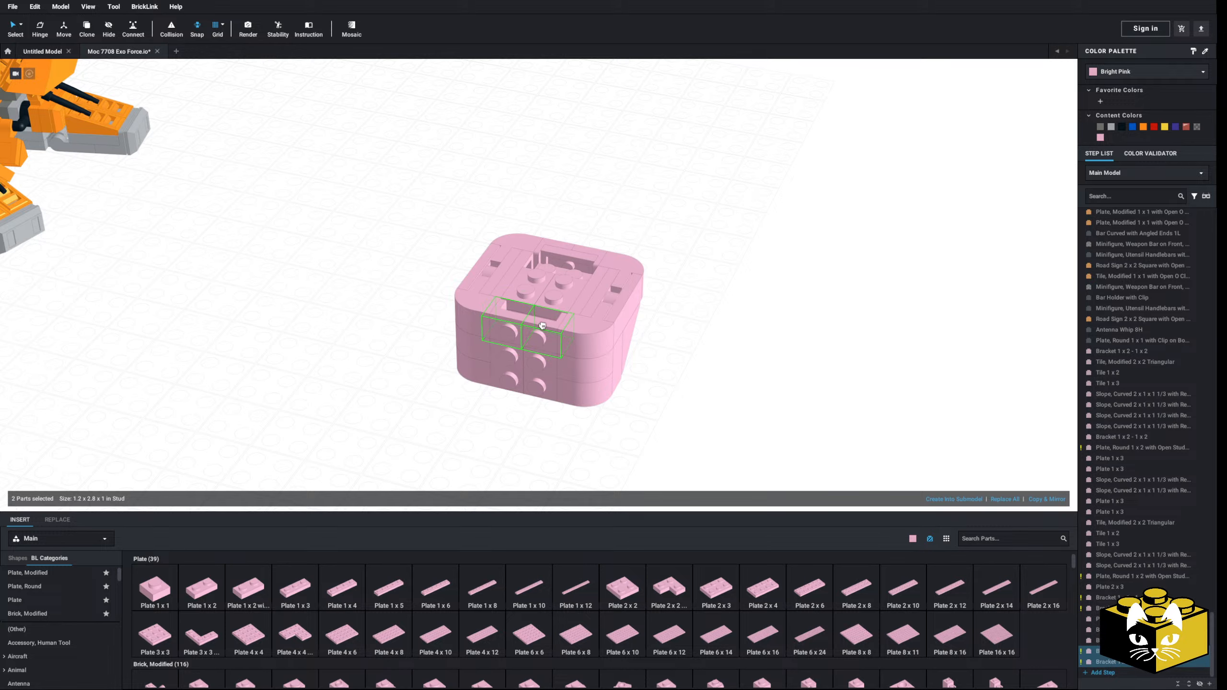
click(723, 580)
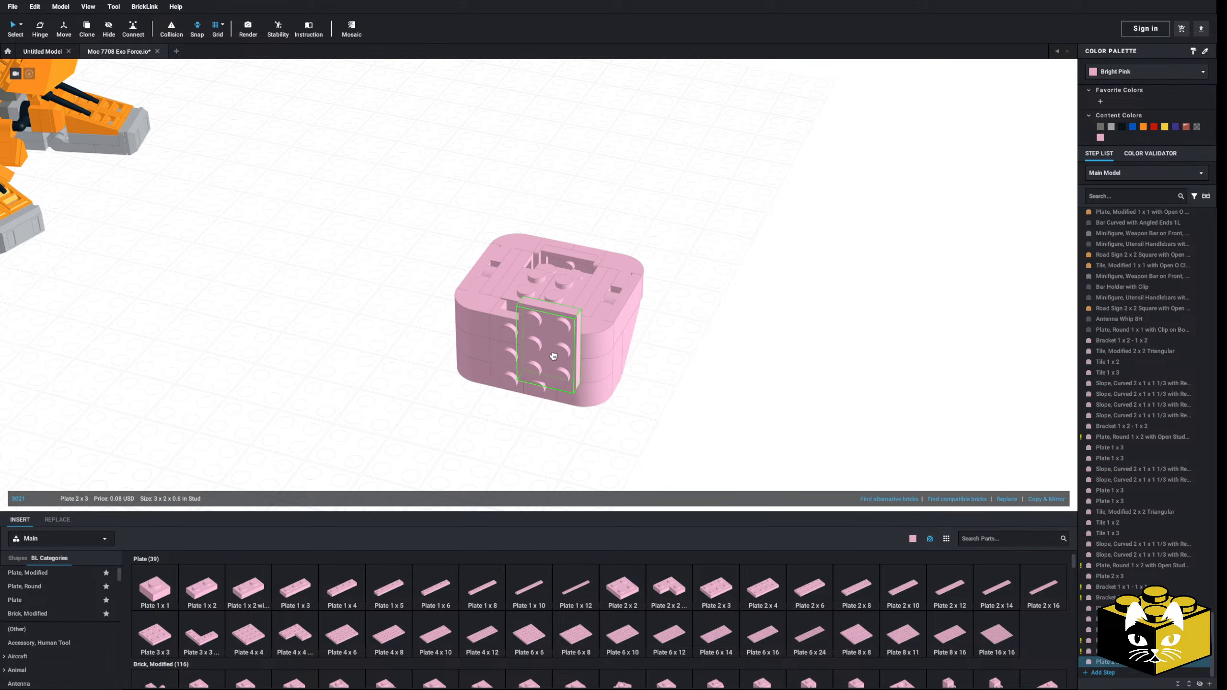
right_drag(534, 347, 498, 486)
Step: Delete the two Tile, Modified 2 x 2 Triangular parts from the lower sides of the body section
right_drag(676, 368, 556, 321)
click(573, 333)
key(Delete)
key(Delete)
Step: Attach a Wedge, Plate 2 x 2 Left and a Wedge, Plate 2 x 2 Right to the lower studs on the opposite sides
right_drag(670, 345, 633, 382)
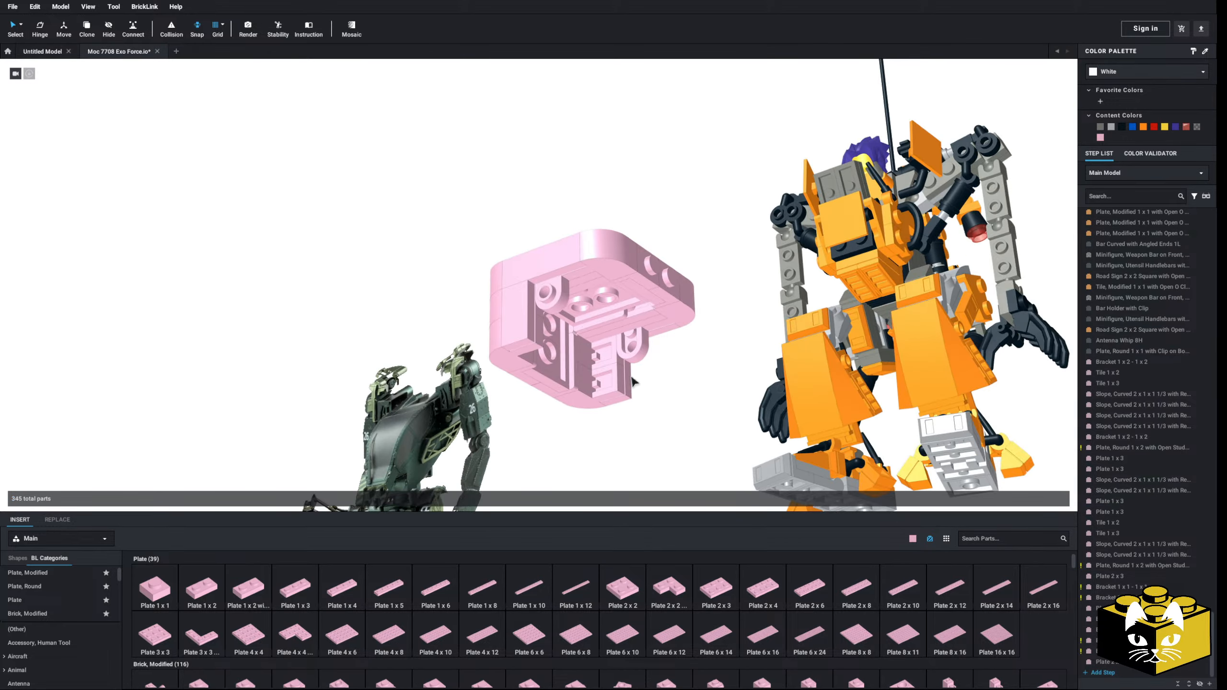
scroll(103, 612, down, 6)
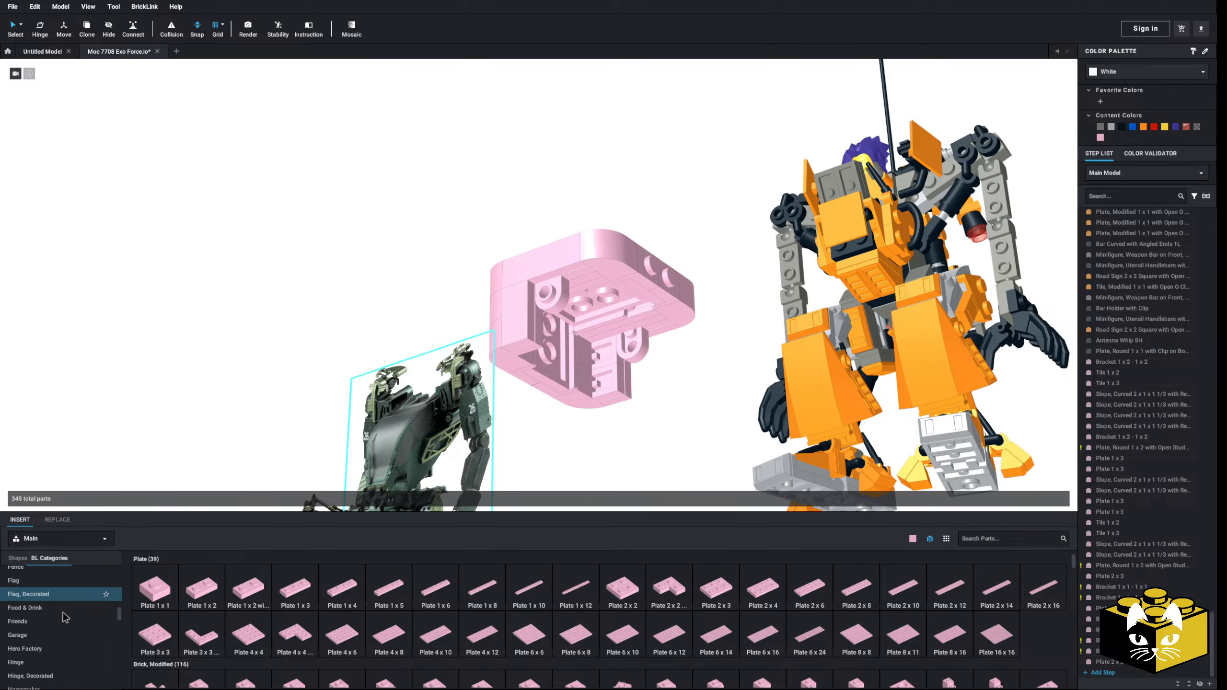
scroll(65, 618, down, 6)
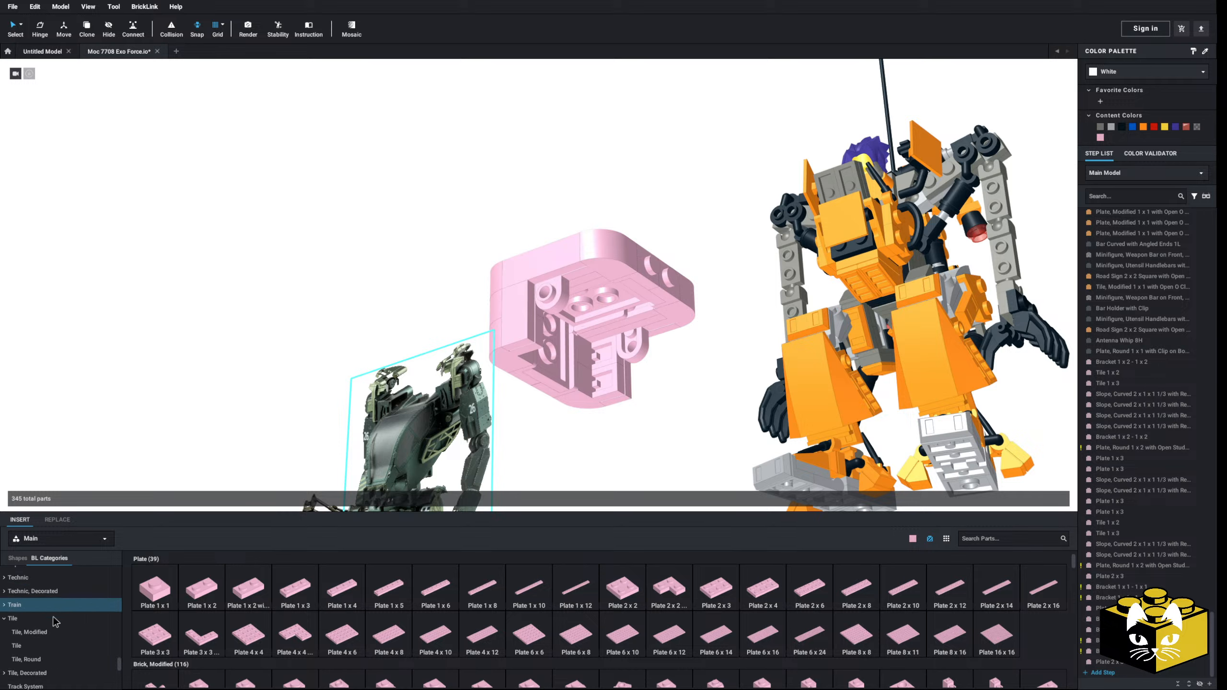
scroll(54, 622, down, 3)
click(17, 638)
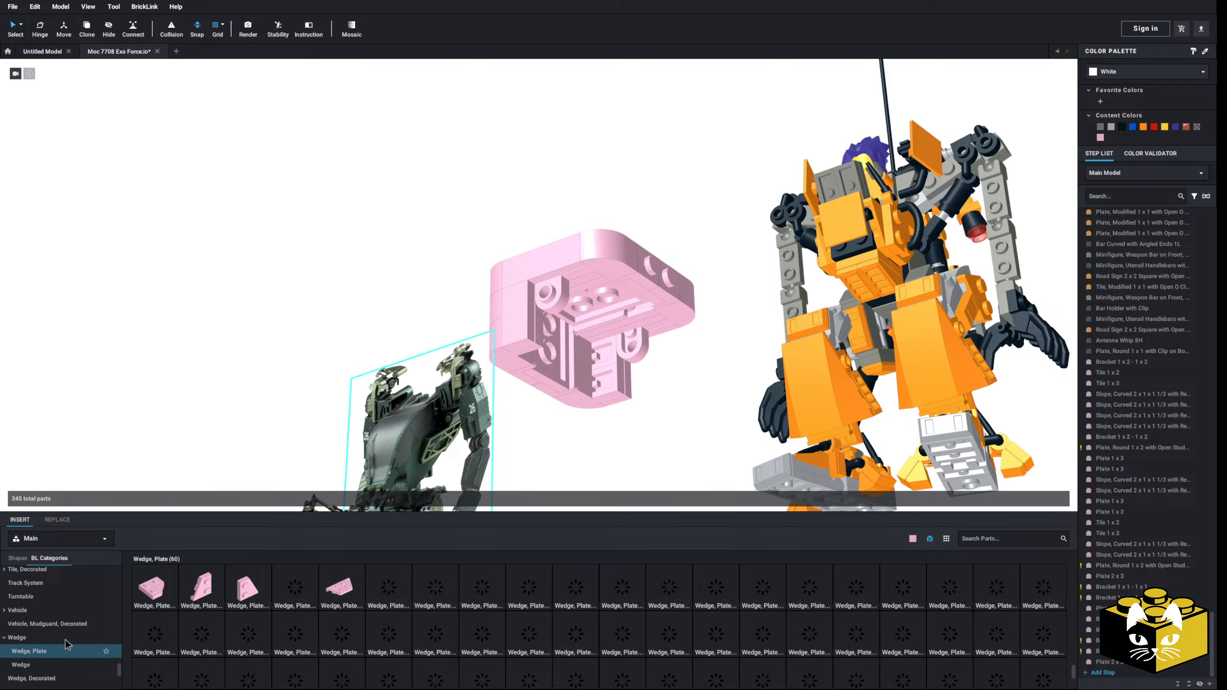
click(201, 587)
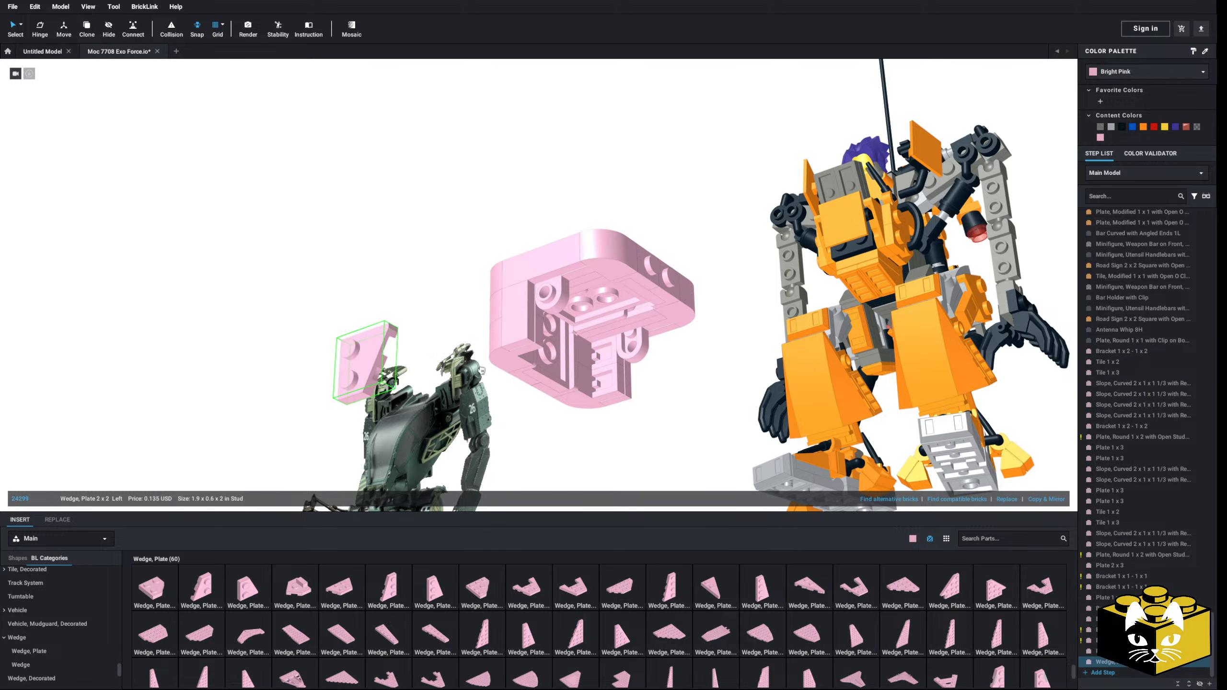
click(560, 301)
click(247, 587)
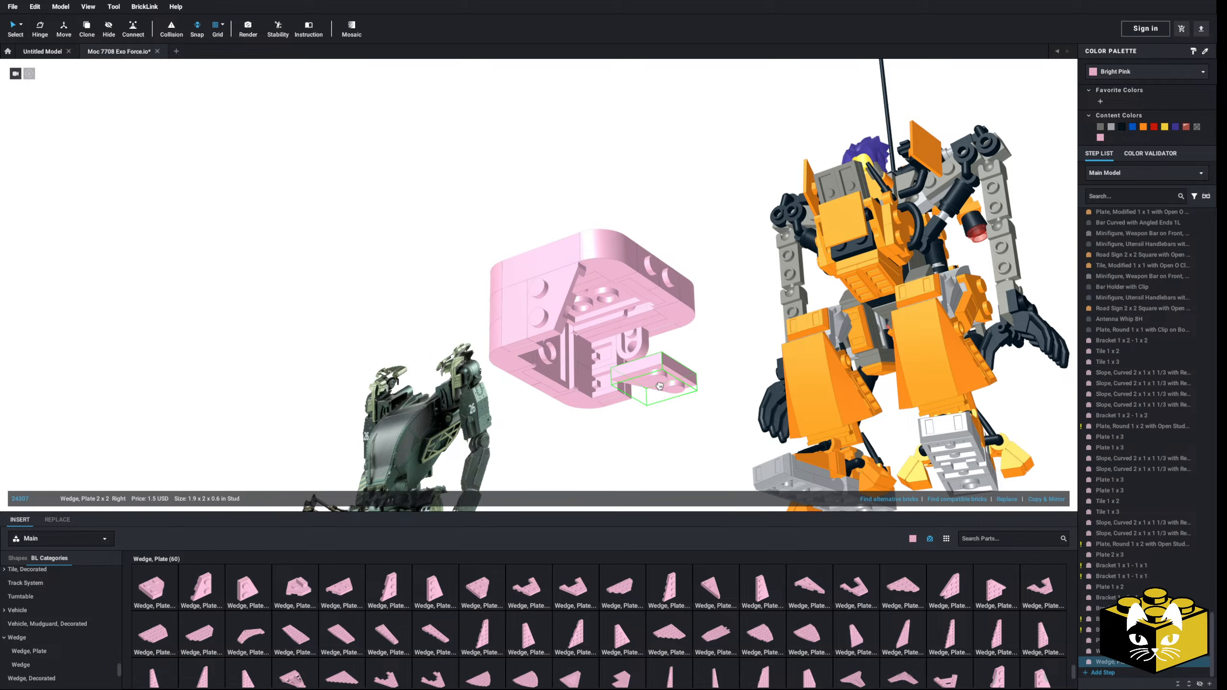
click(663, 384)
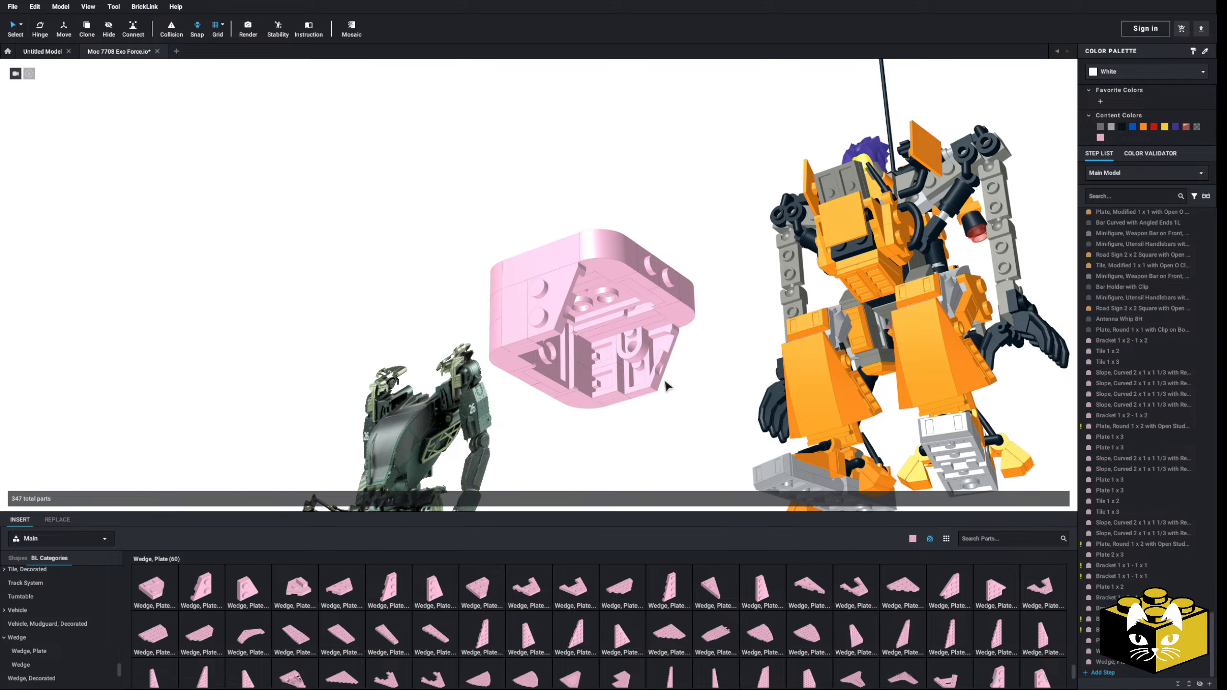
Step: Delete the two Plate, Round 1 x 2 with Open Stud parts from the side sections
right_drag(663, 383, 728, 477)
key(Delete)
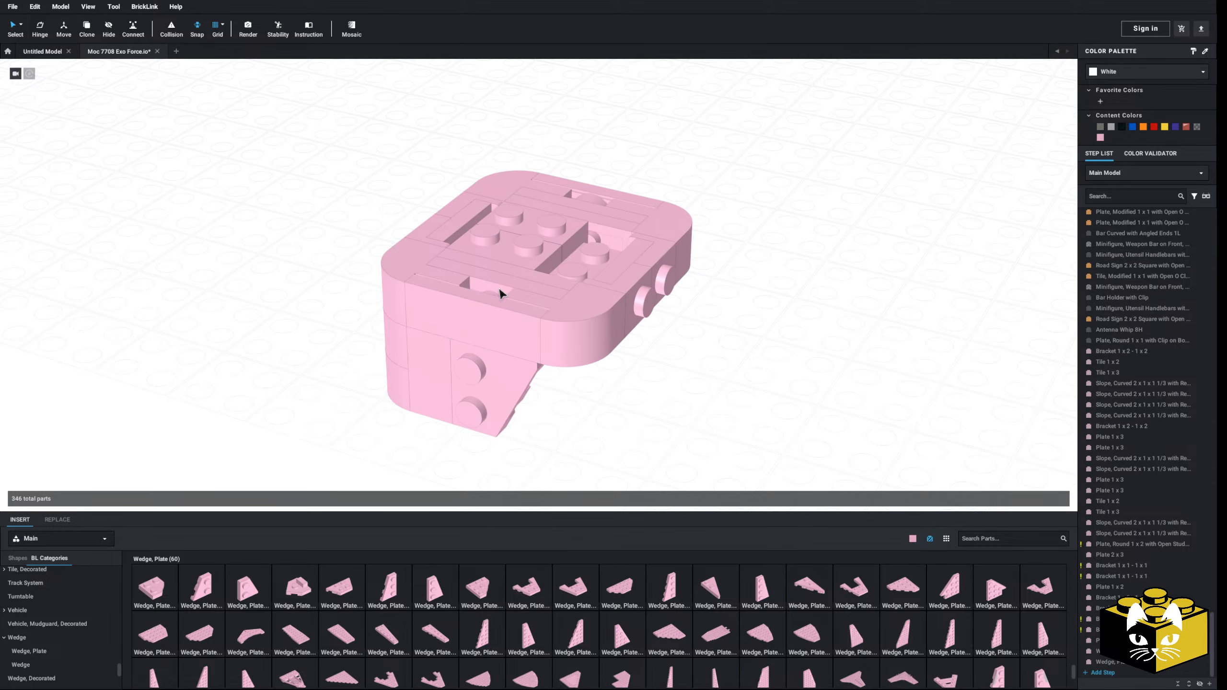
key(Delete)
Step: Copy a Plate 1 x 3 from the body and paste one into the gap on each side left by the round plates
right_click(590, 204)
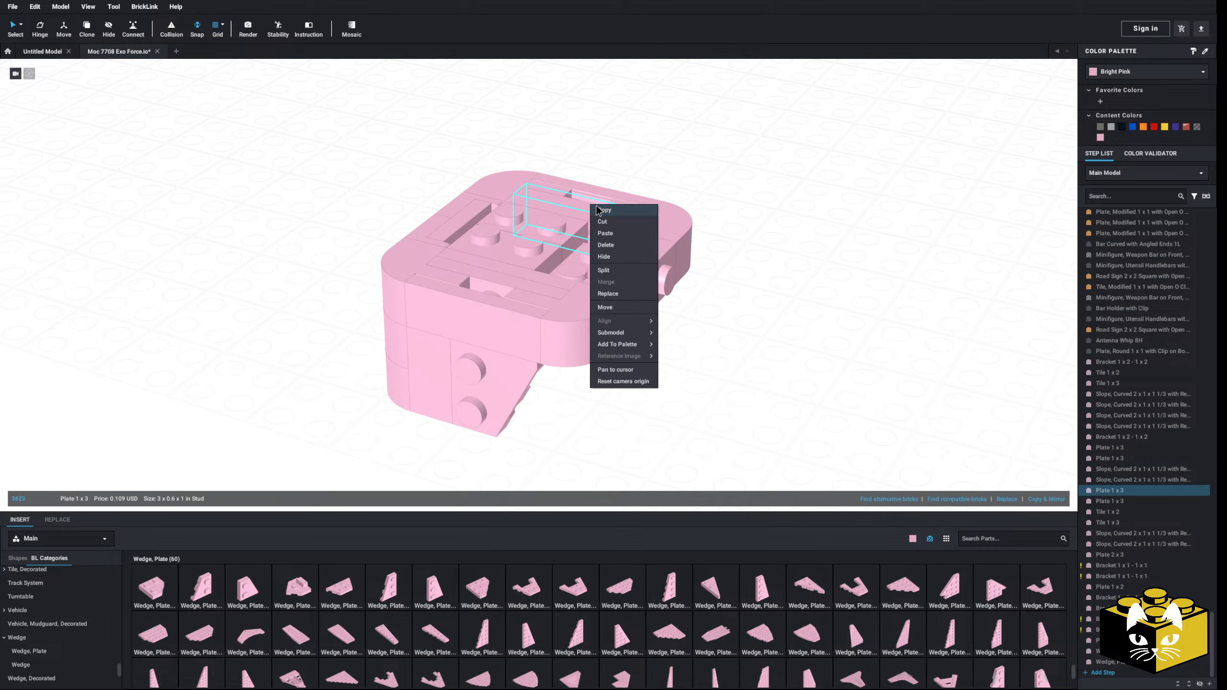
click(597, 220)
right_click(725, 204)
click(736, 234)
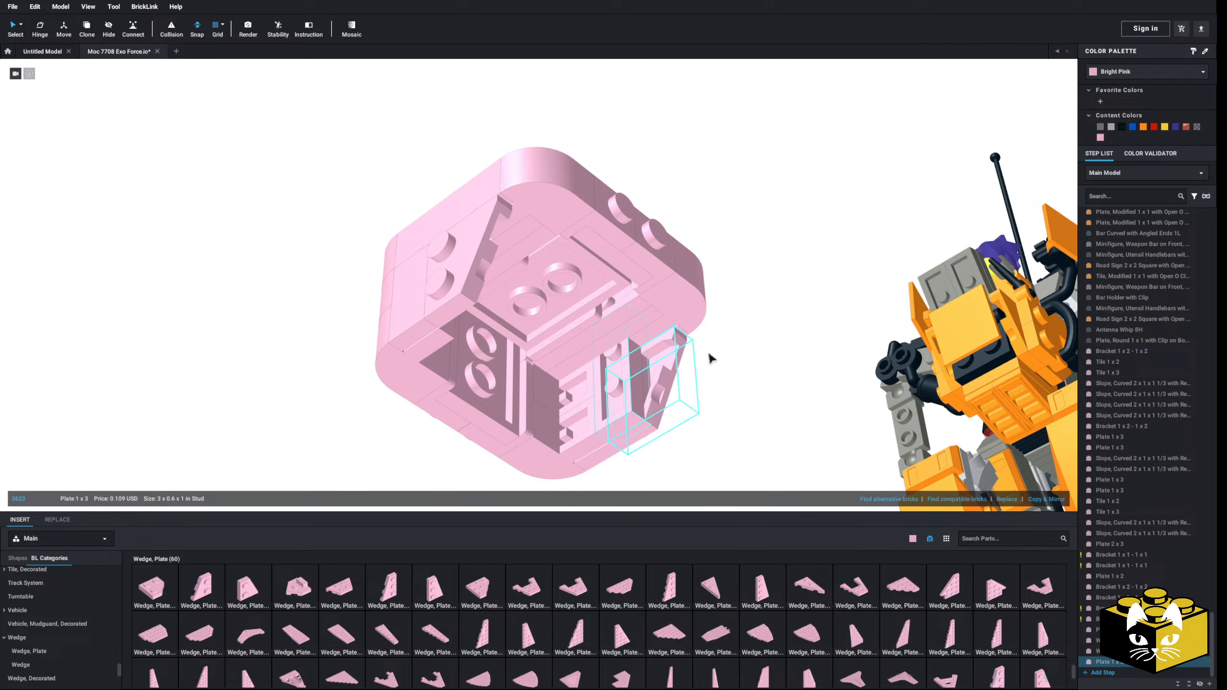
right_click(736, 344)
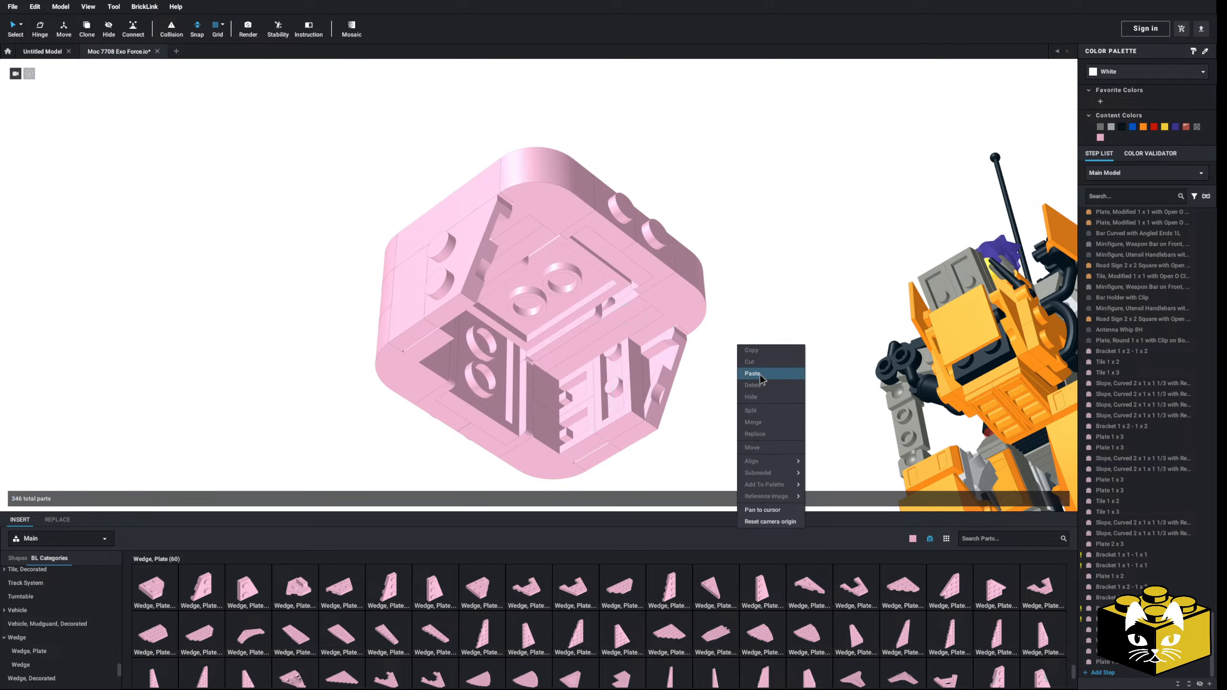
click(747, 373)
key(Up)
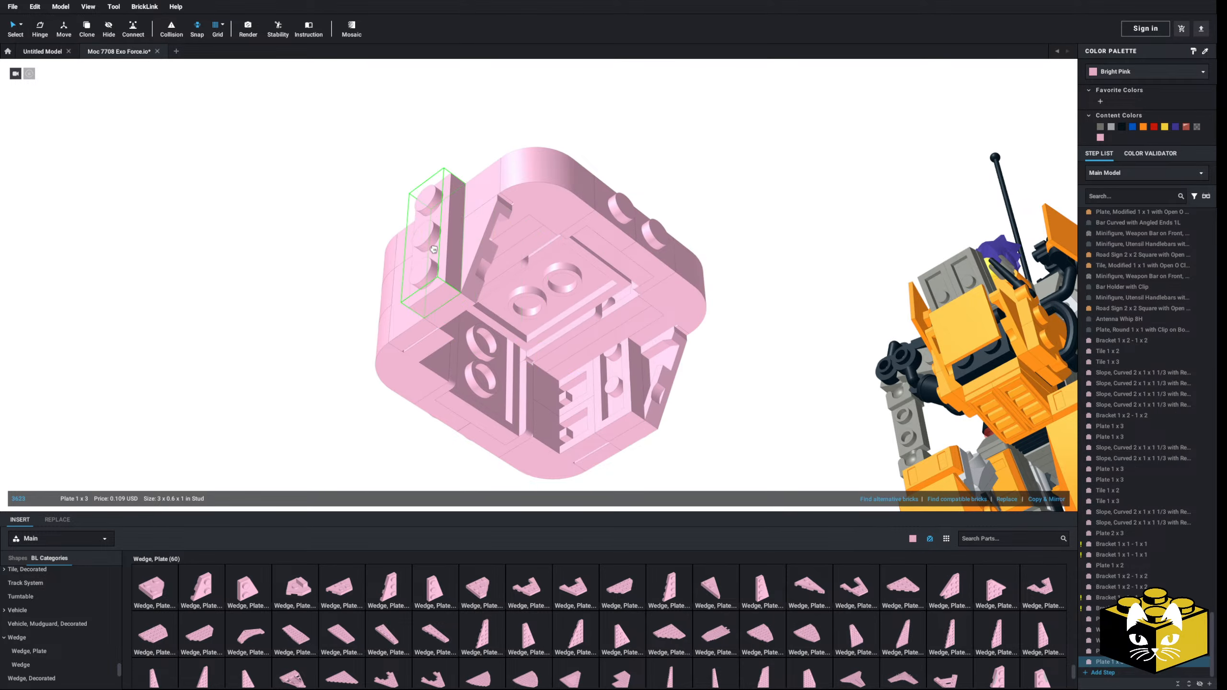
key(Escape)
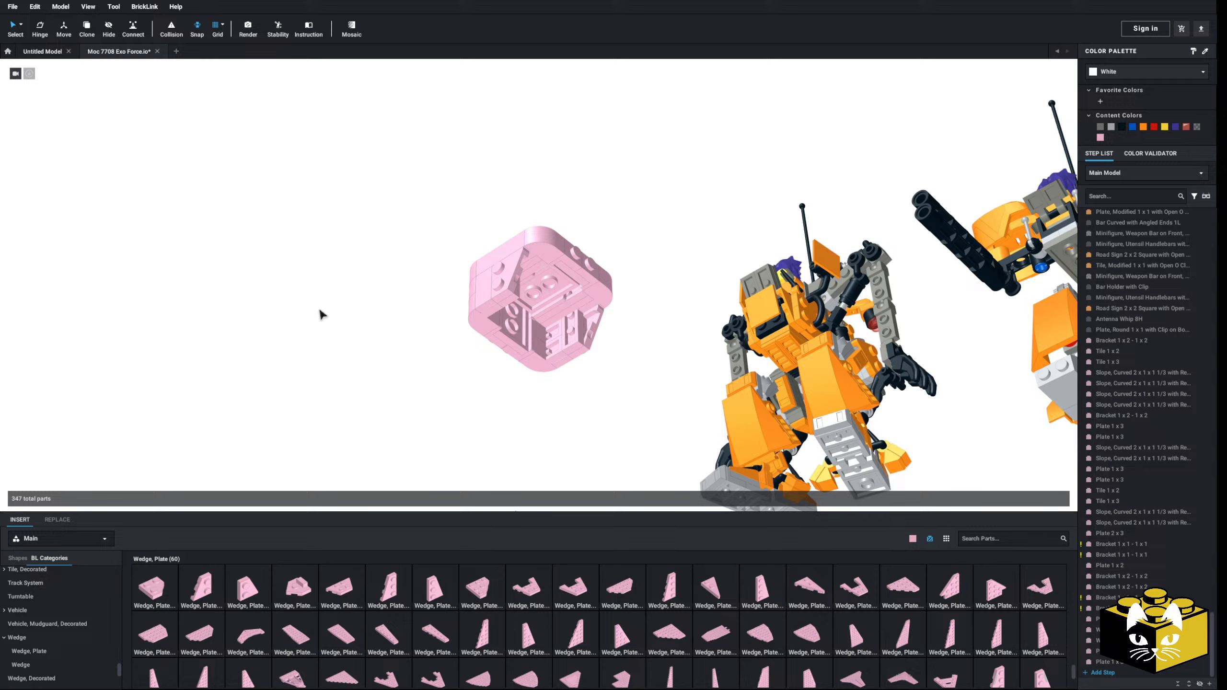
Step: Try removing the Tile 1 x 2 beside the wedge plate on both sides of the body section
right_drag(319, 310, 340, 328)
mouse_move(340, 329)
middle_down()
mouse_move(323, 391)
mouse_move(332, 351)
middle_up()
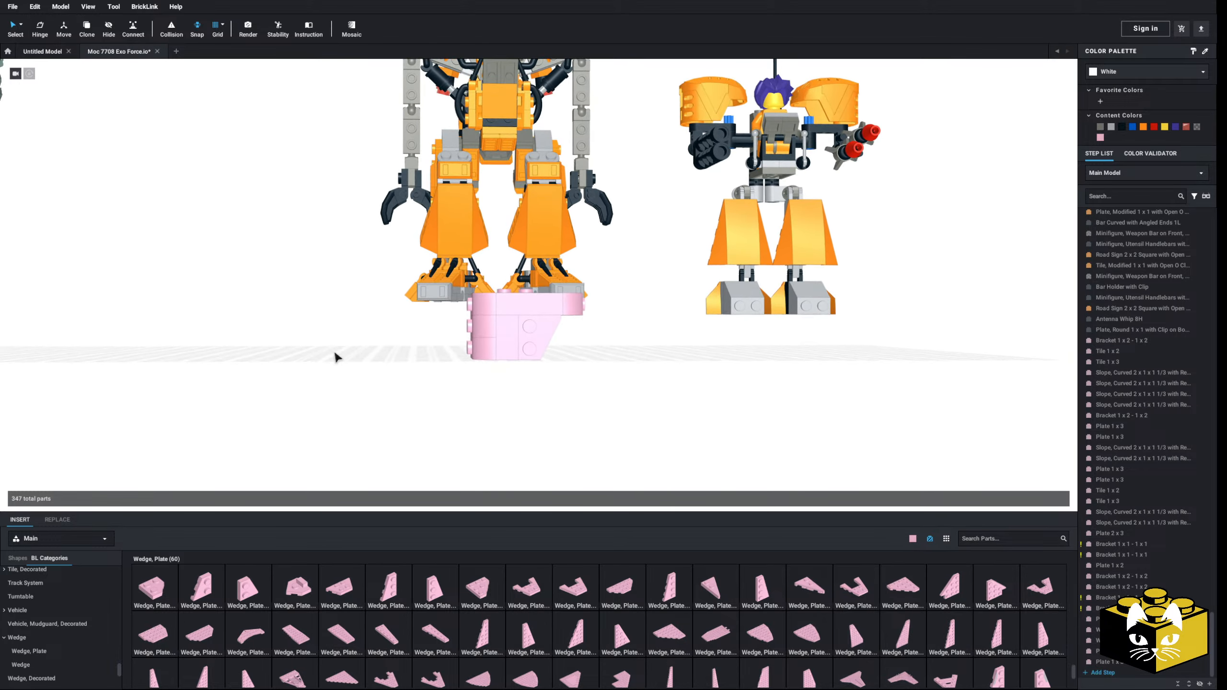
mouse_move(332, 351)
right_down()
mouse_move(321, 358)
mouse_move(332, 346)
mouse_move(334, 364)
right_up()
scroll(482, 416, up, 4)
click(479, 387)
key(Delete)
right_drag(479, 389, 545, 418)
click(547, 427)
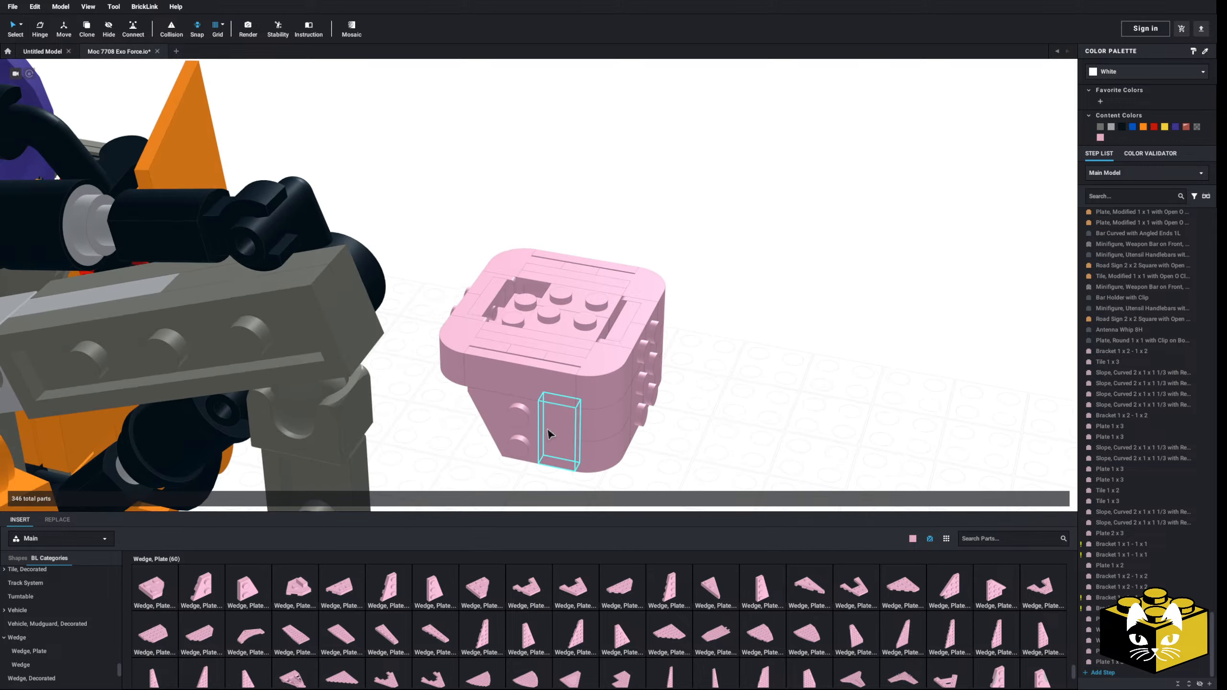
click(522, 428)
key(Delete)
Step: Try shifting a wedge plate into the space beside it and compare the resulting side profile
right_drag(465, 447, 454, 401)
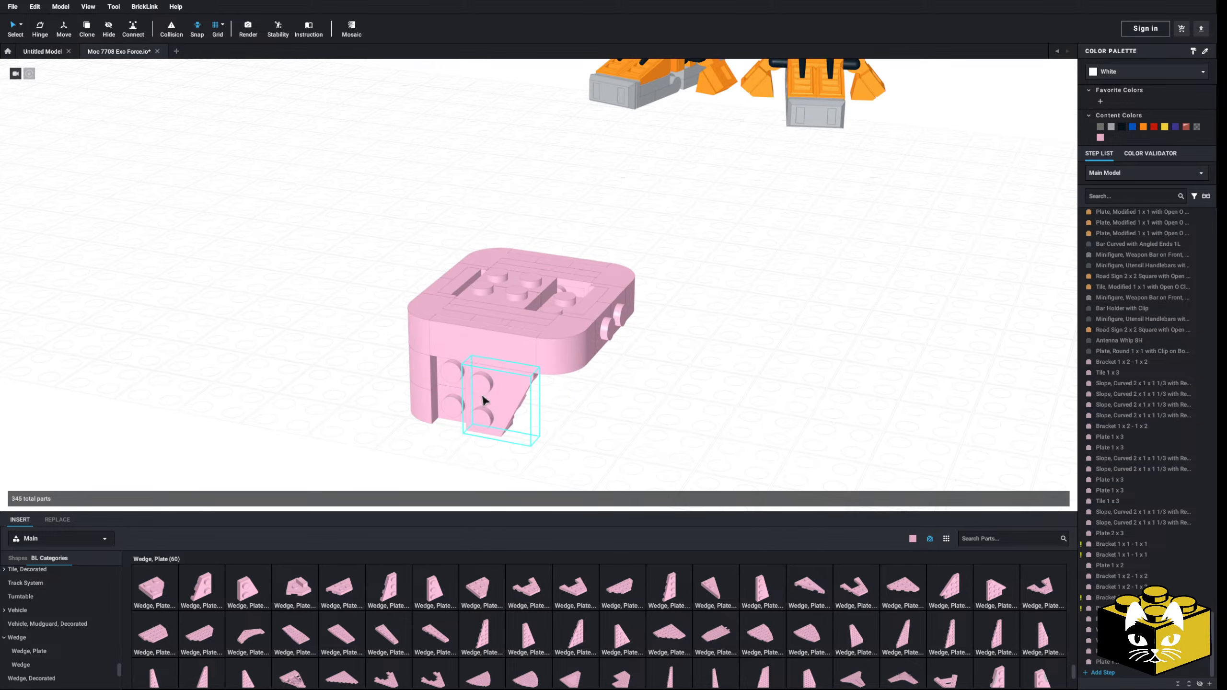
click(455, 397)
right_drag(587, 412, 599, 400)
scroll(598, 400, down, 5)
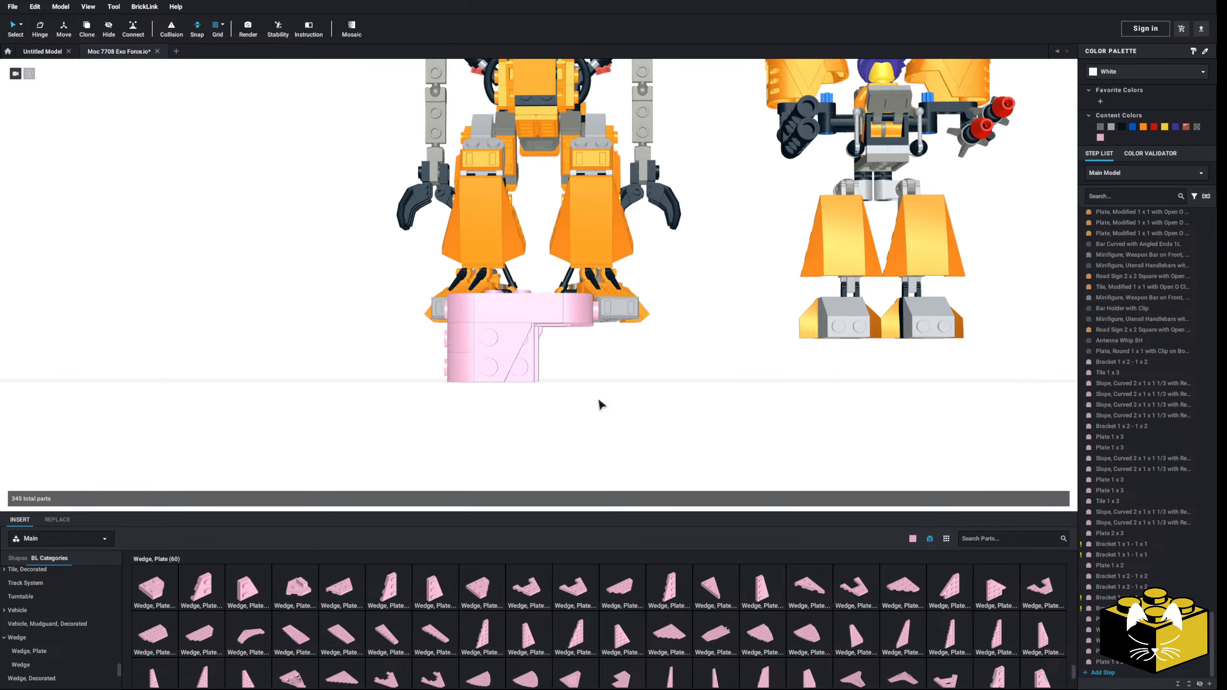
scroll(598, 400, up, 2)
scroll(601, 405, up, 2)
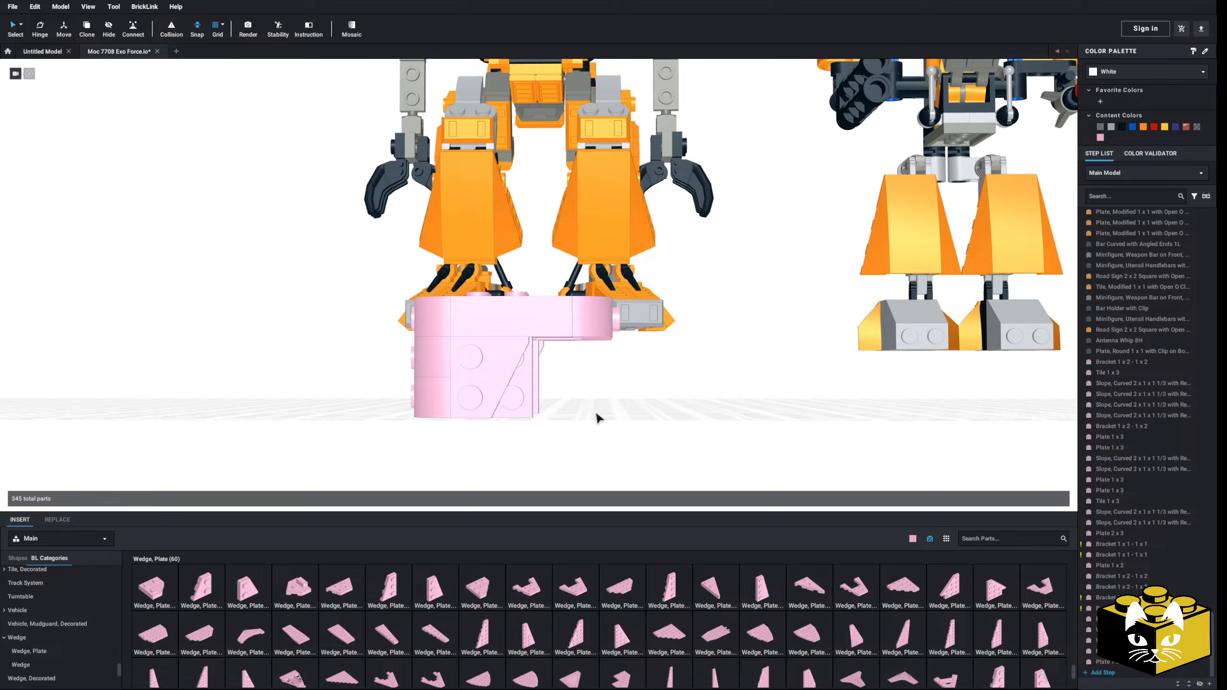
Step: Undo the wedge plate change and both tile deletions
key(ctrl+z)
key(ctrl+z)
key(ctrl+z)
Step: Place a Plate 1 x 6 across the top of the body section
right_drag(596, 414, 629, 431)
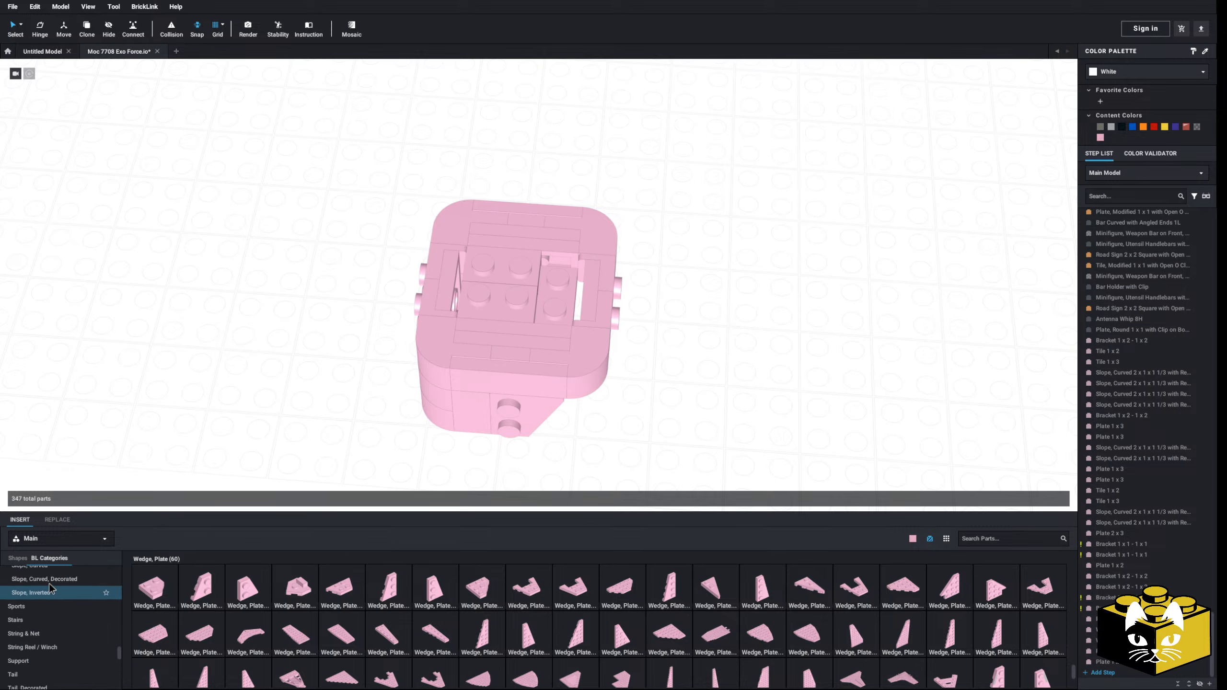
scroll(51, 589, up, 8)
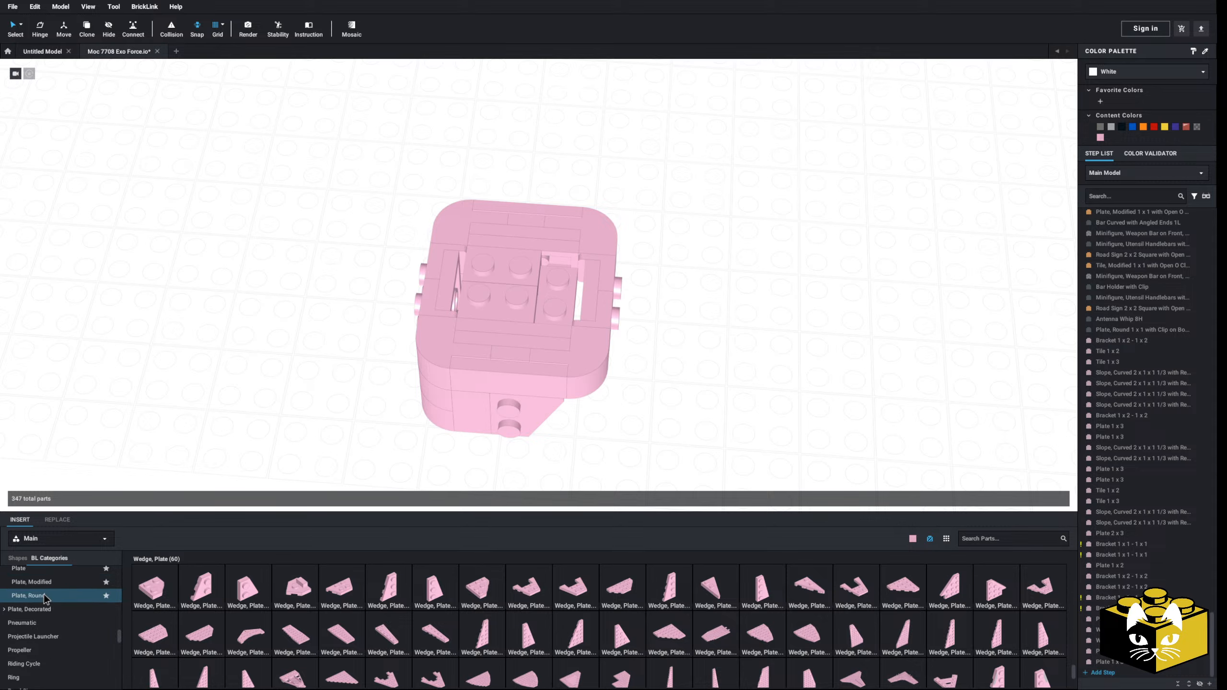
scroll(45, 595, up, 1)
click(38, 587)
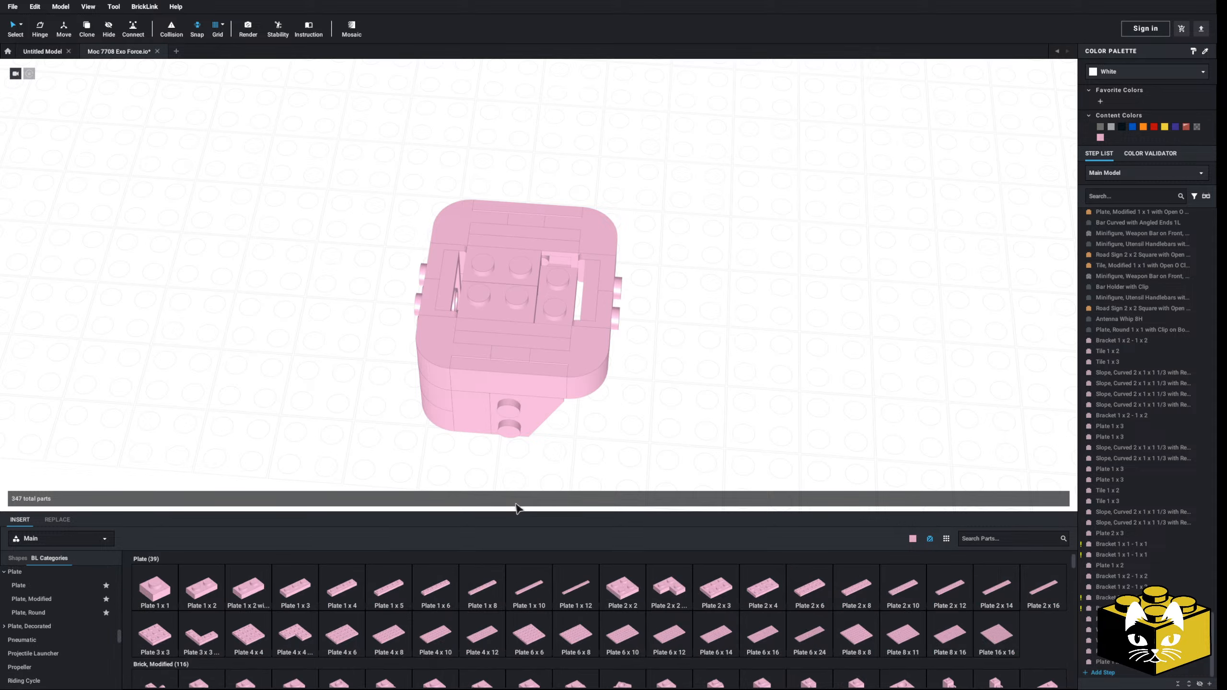
click(450, 584)
right_drag(637, 356, 611, 366)
key(Right)
click(519, 268)
Step: Turn and shift the Plate 1 x 6 on top of the body to compare dimensions, and delete it
right_drag(520, 267, 510, 275)
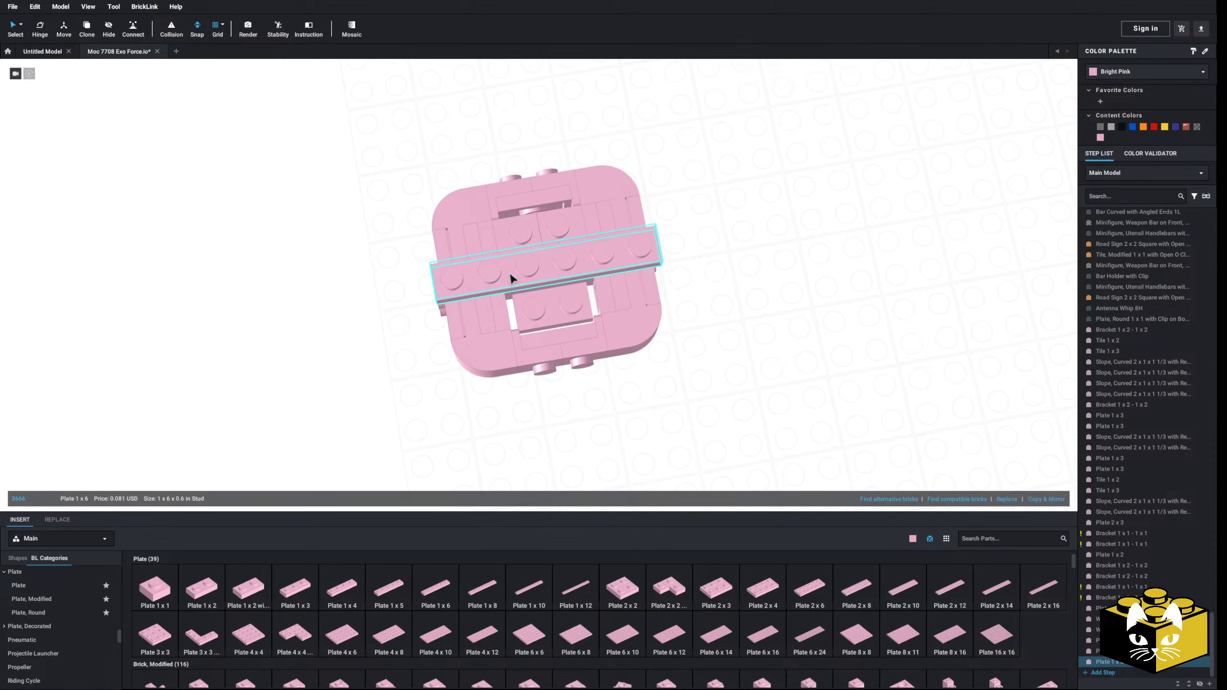
key(Right)
drag(554, 266, 559, 263)
right_drag(560, 262, 599, 254)
drag(539, 271, 739, 295)
key(Delete)
Step: Select the five-part end section with its curved slopes, 1 x 1 brackets and Plate 1 x 2, and move it away from the body
scroll(689, 344, down, 2)
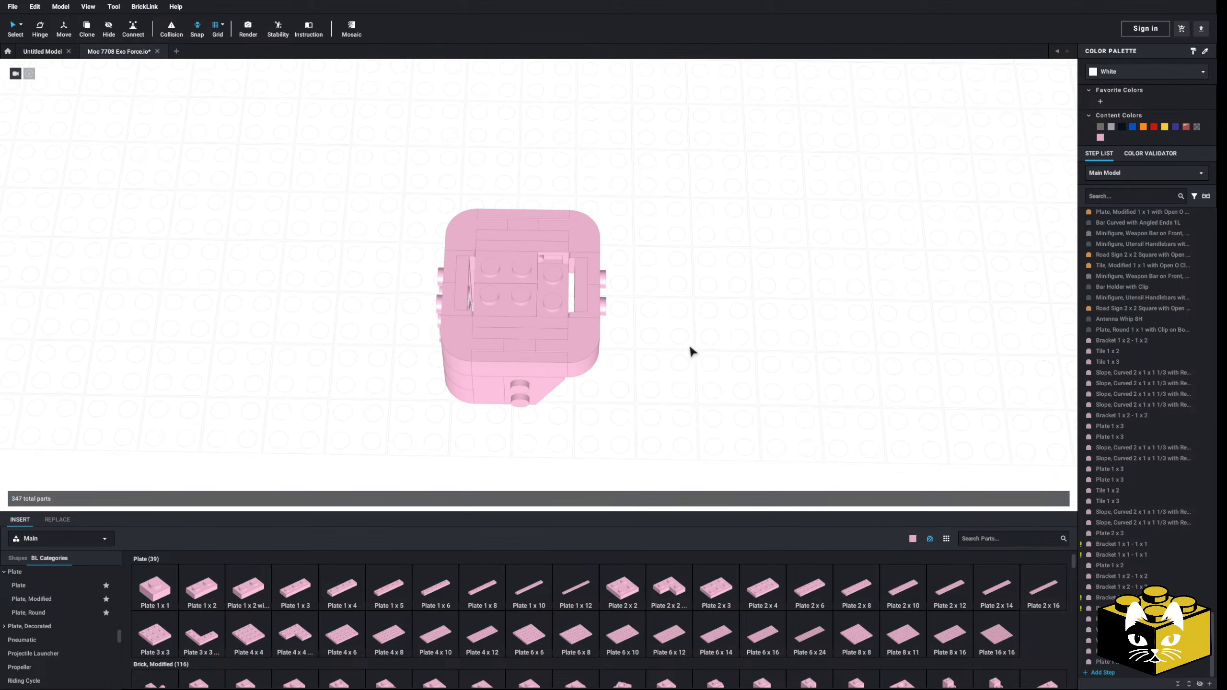
right_drag(690, 344, 664, 339)
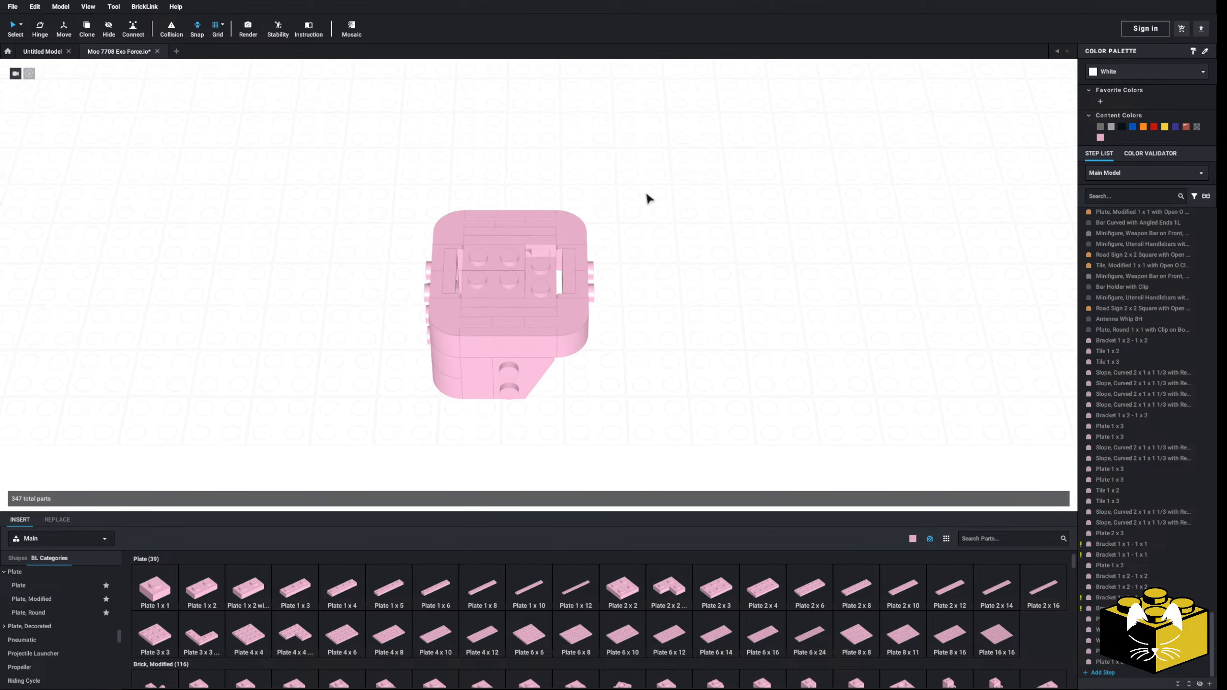
drag(637, 187, 574, 369)
scroll(598, 350, down, 5)
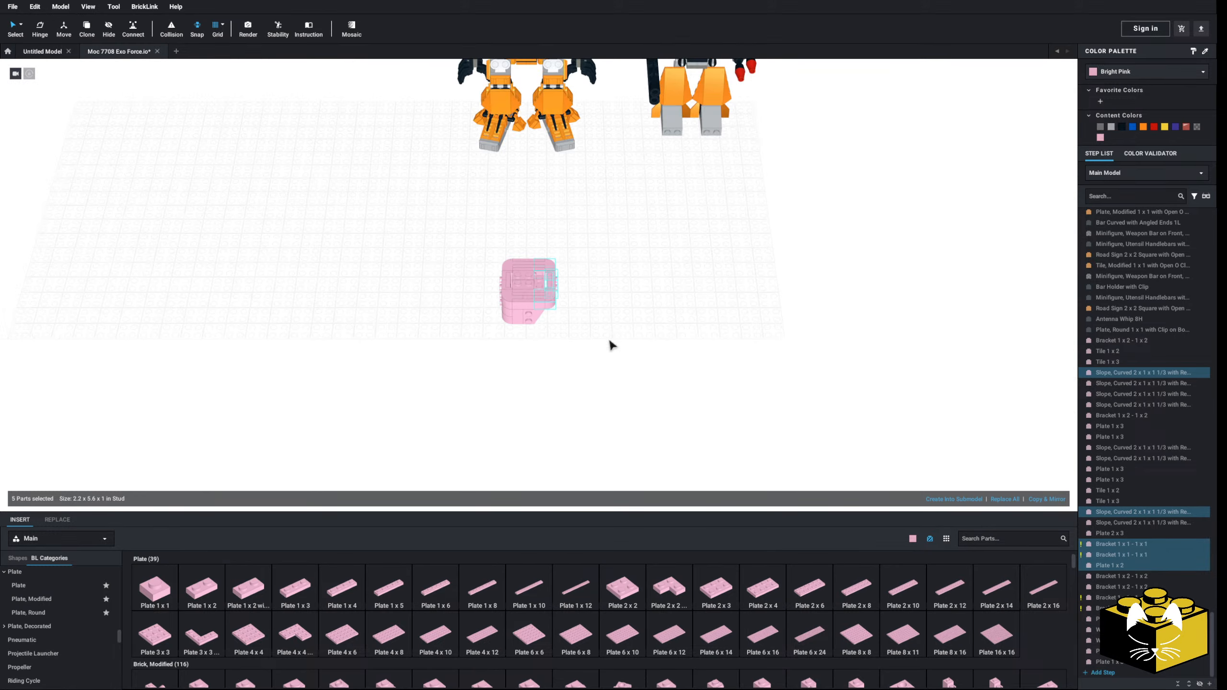
mouse_move(608, 342)
middle_down()
mouse_move(628, 405)
mouse_move(596, 333)
middle_up()
scroll(596, 334, up, 3)
scroll(597, 338, up, 2)
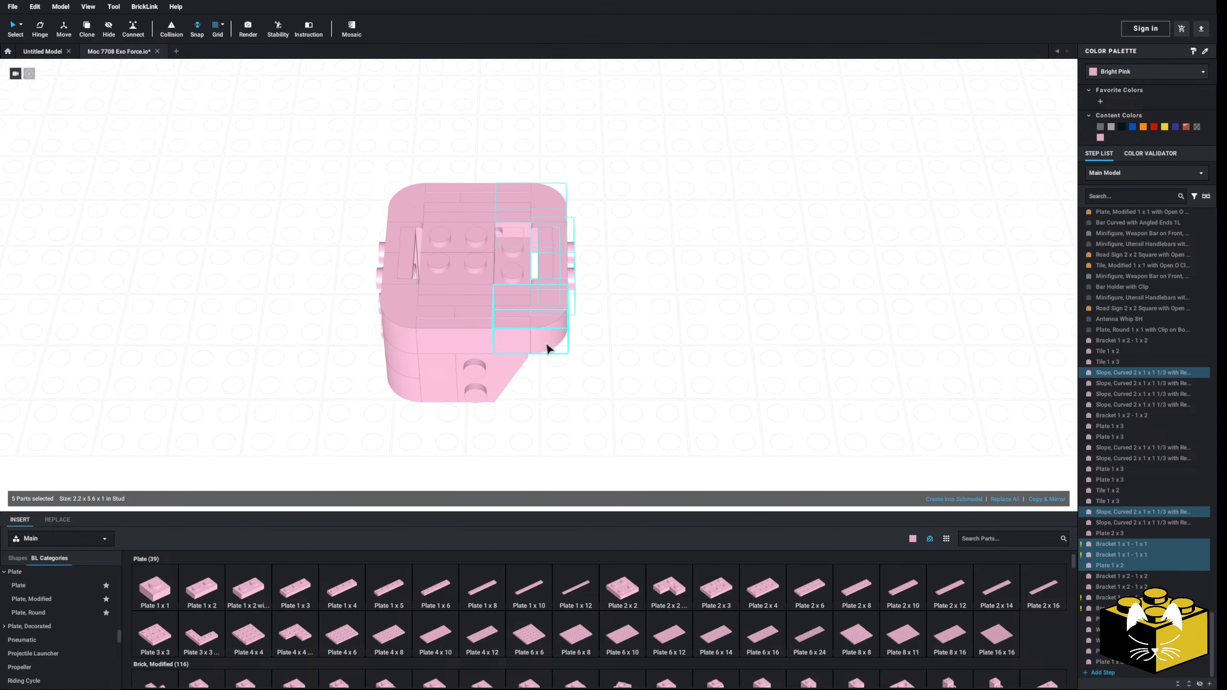
drag(548, 348, 724, 345)
Step: Delete the Tile 1 x 3 from each of the two long sides of the body
click(570, 332)
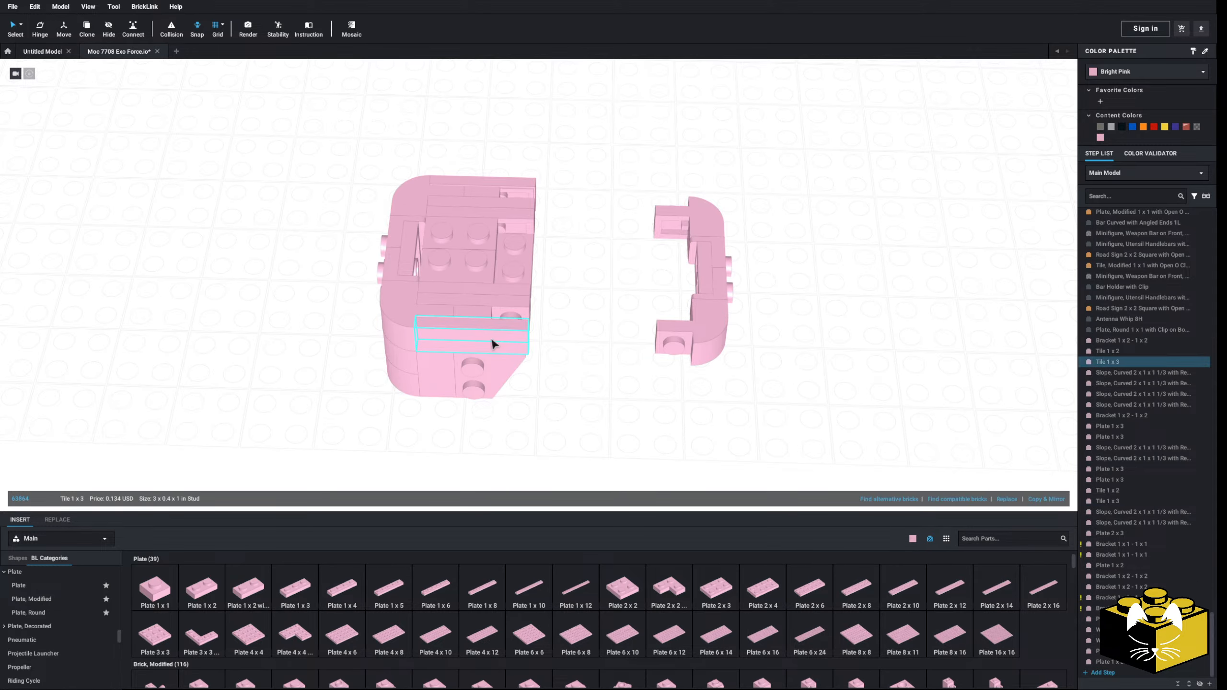
key(Delete)
right_drag(529, 327, 662, 280)
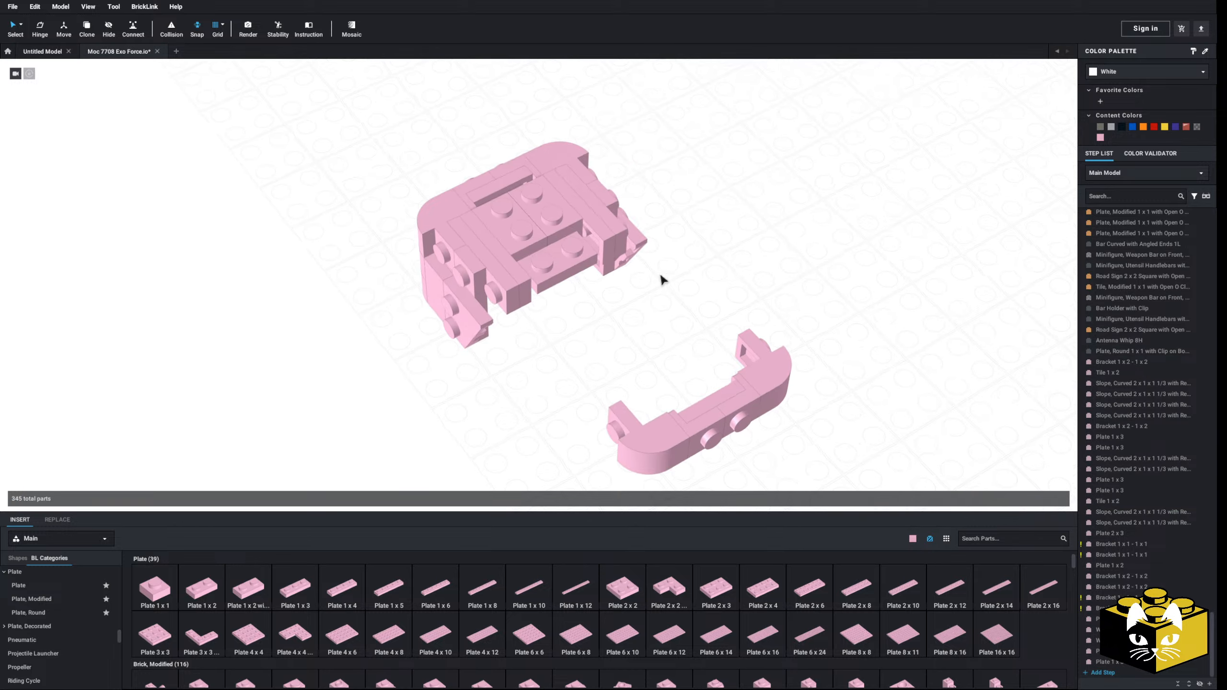
key(Delete)
Step: Delete the exposed Plate 1 x 3 parts along the sides of the body
click(490, 309)
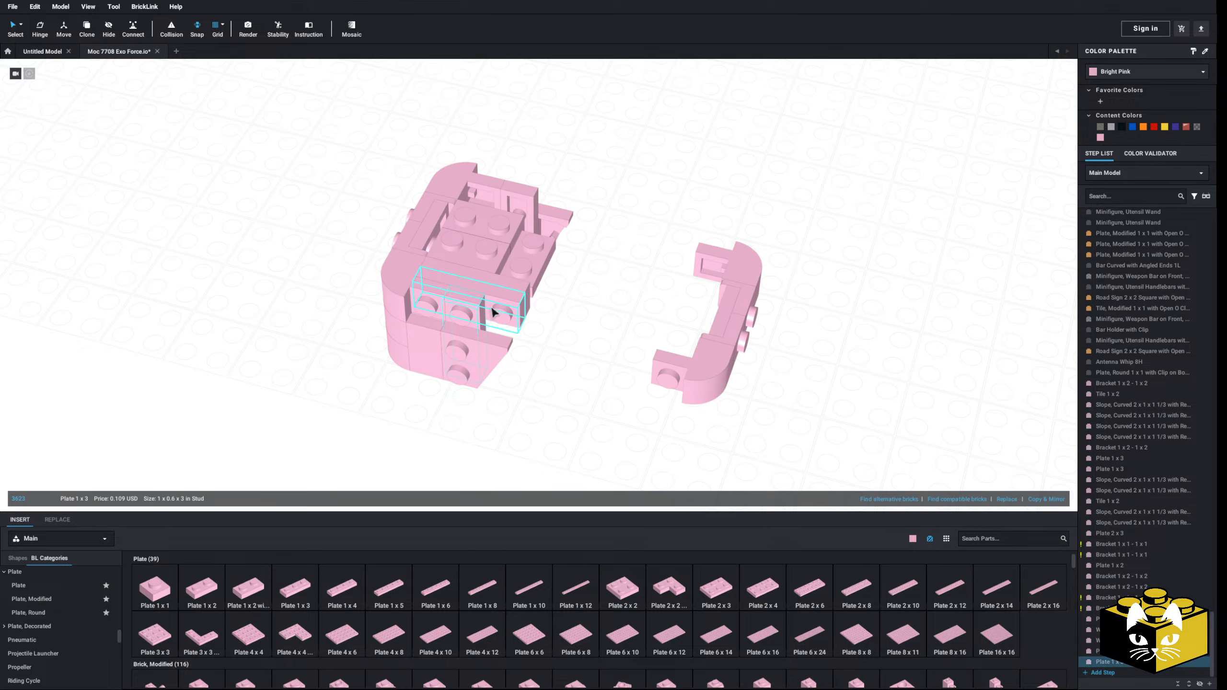
key(Delete)
click(507, 293)
key(Delete)
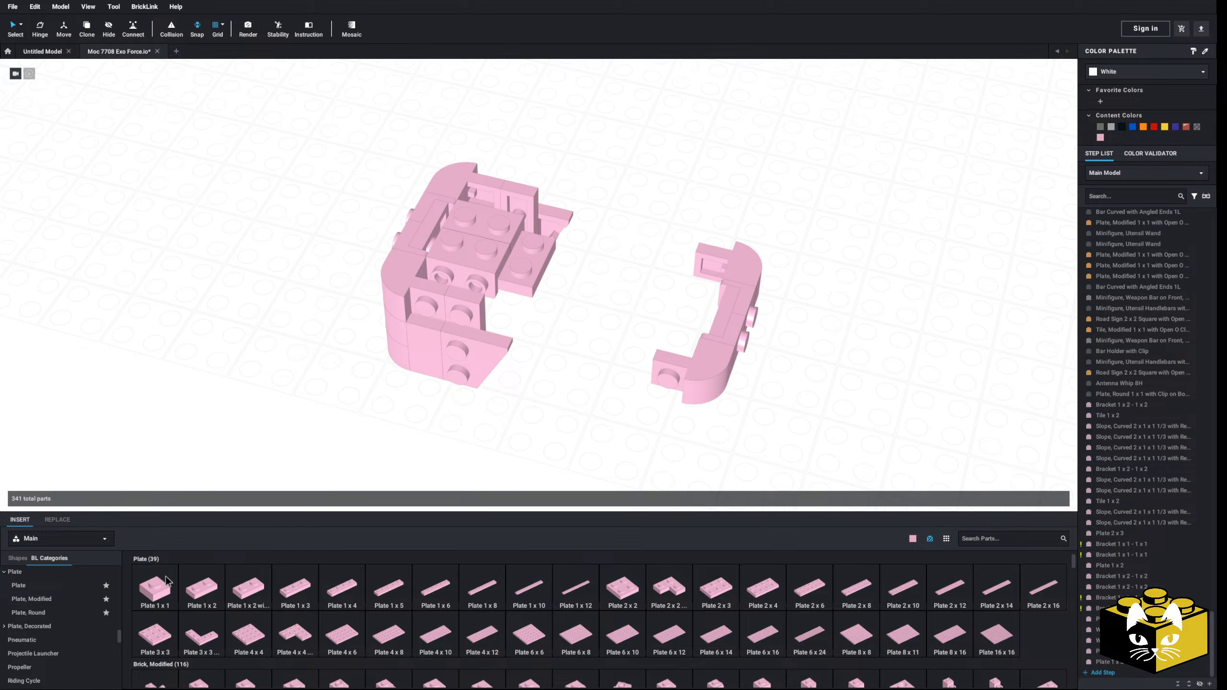
Step: Place a Tile 1 x 4 on each long side of the body, extending toward the detached end section
scroll(44, 612, down, 10)
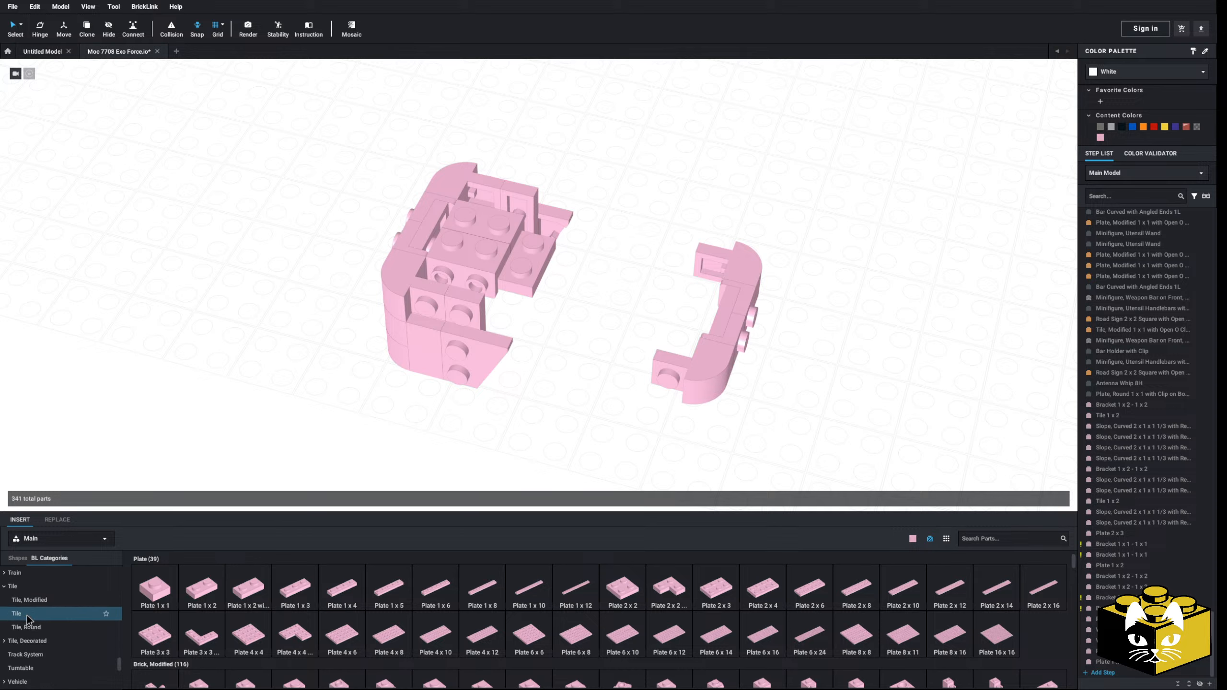
click(27, 608)
drag(389, 587, 470, 332)
click(518, 430)
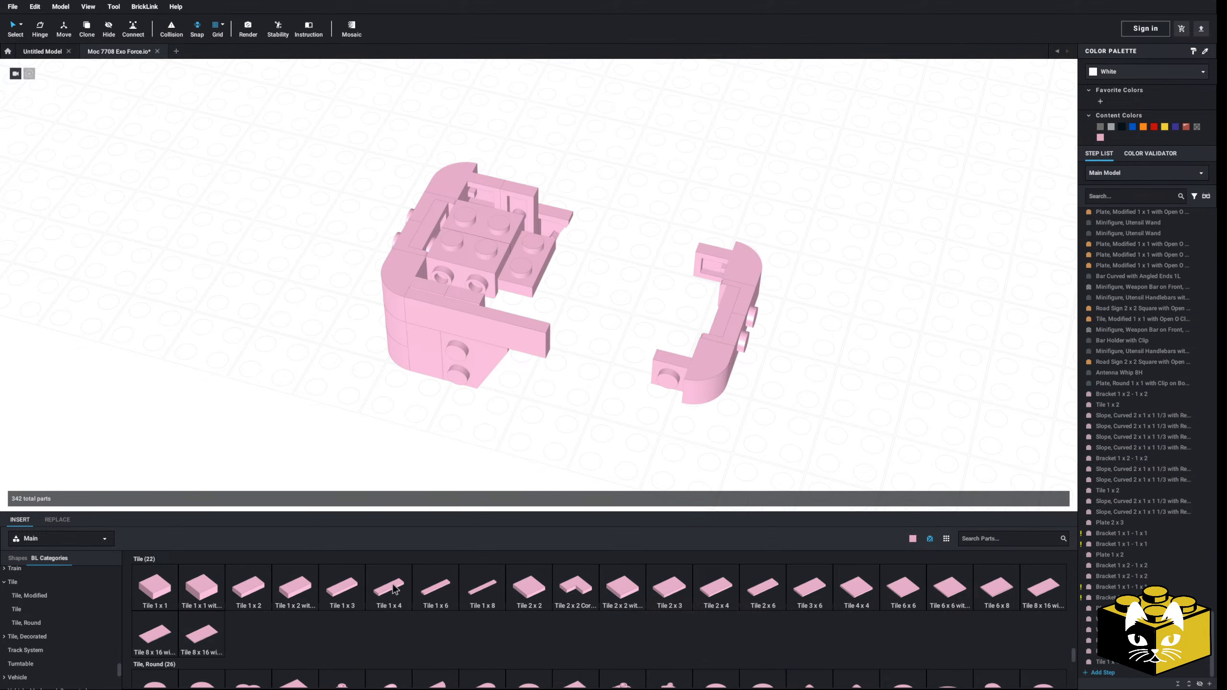
drag(394, 589, 544, 189)
click(600, 267)
scroll(74, 628, up, 2)
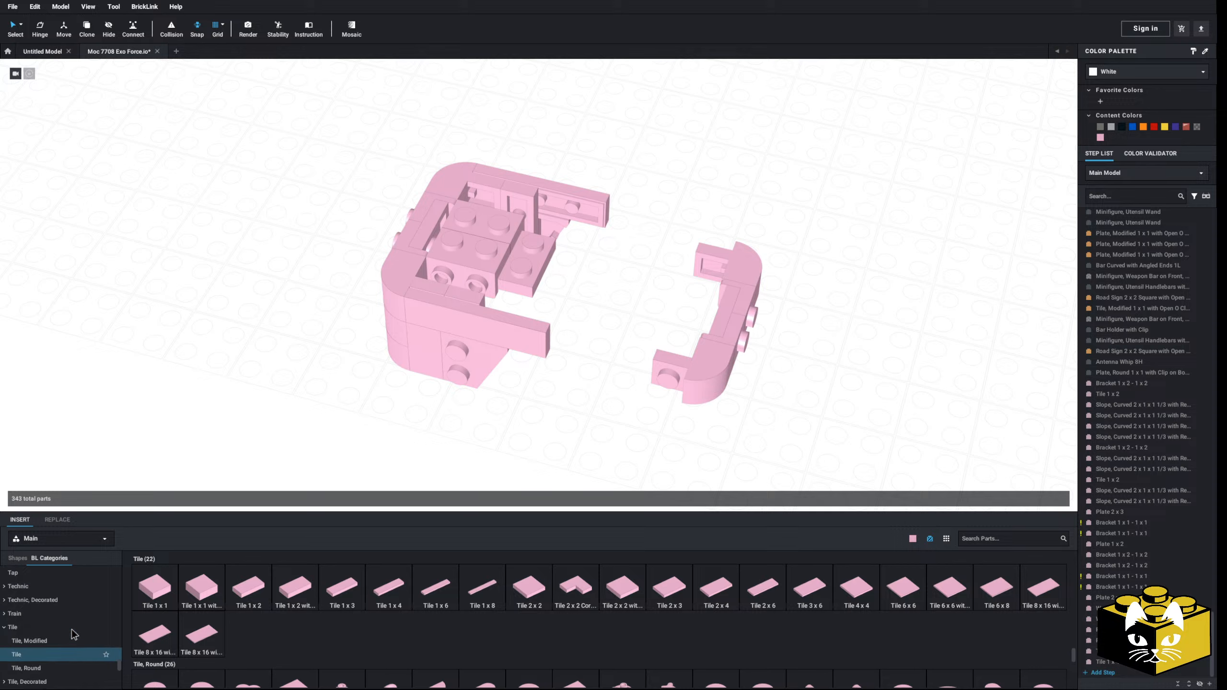
Step: Place a Plate 1 x 1 on the inner face of each long side, plus two Plate 1 x 4 parts along the near side
scroll(63, 628, up, 4)
scroll(53, 615, up, 1)
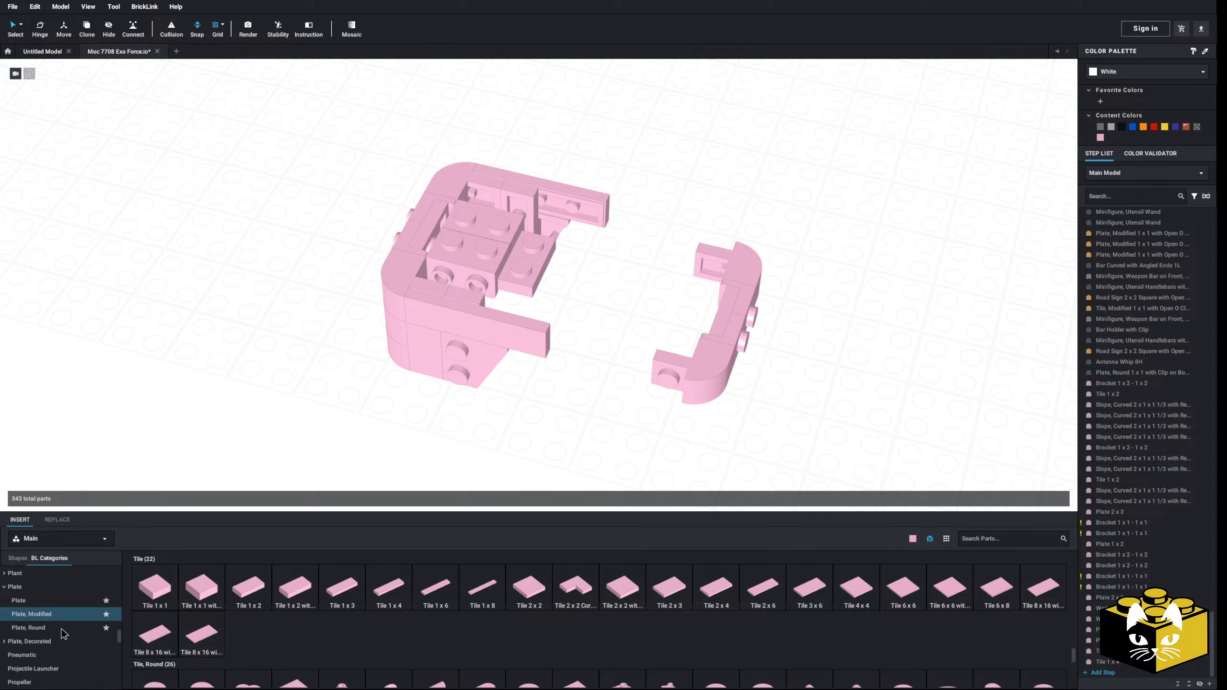
click(72, 596)
drag(155, 587, 540, 196)
drag(471, 276, 471, 278)
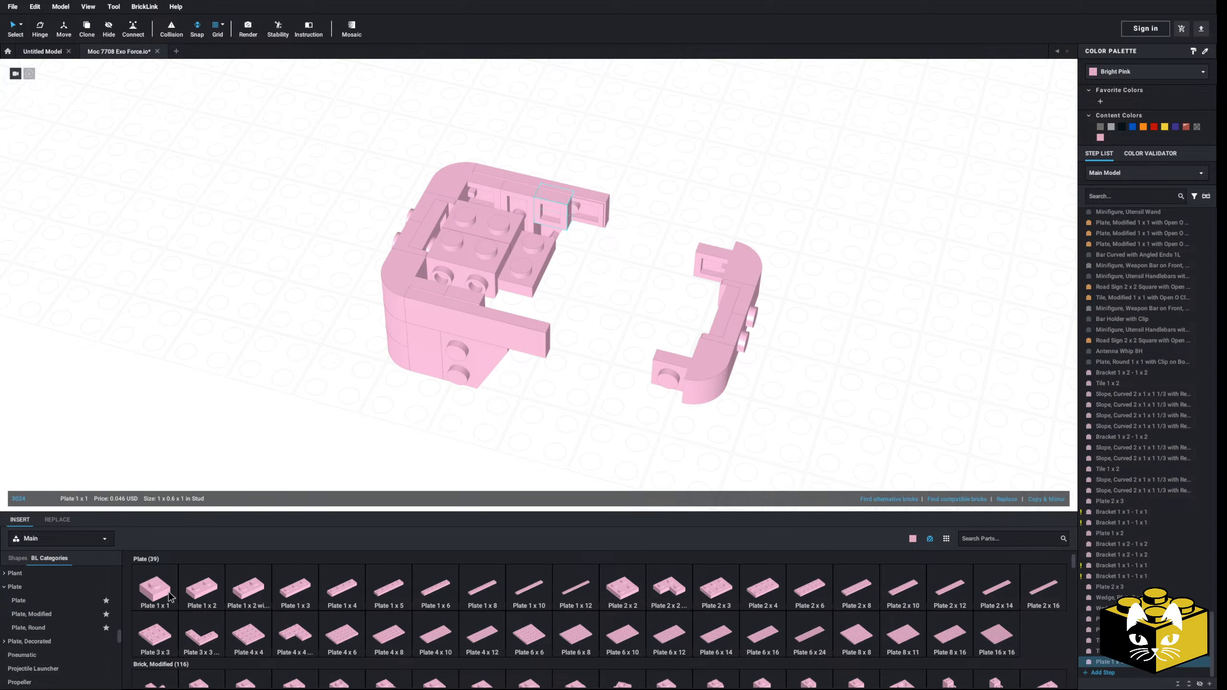
drag(355, 583, 505, 287)
ctrl+click(522, 302)
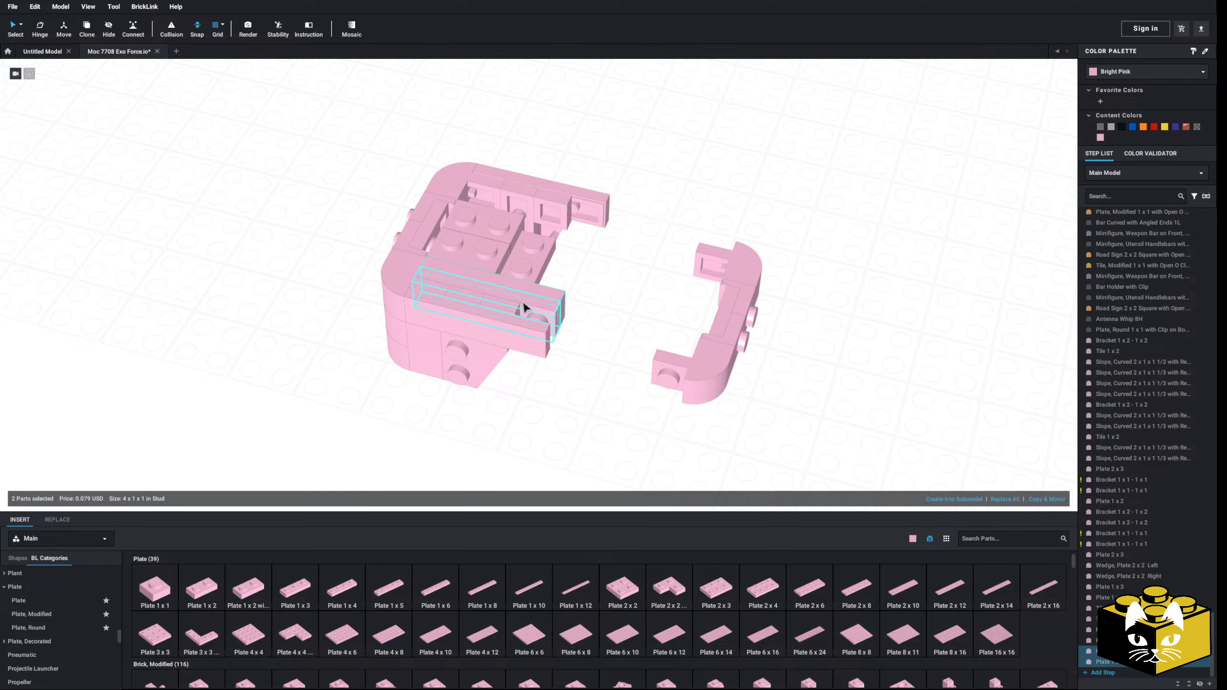
right_click(522, 302)
click(616, 286)
key(Delete)
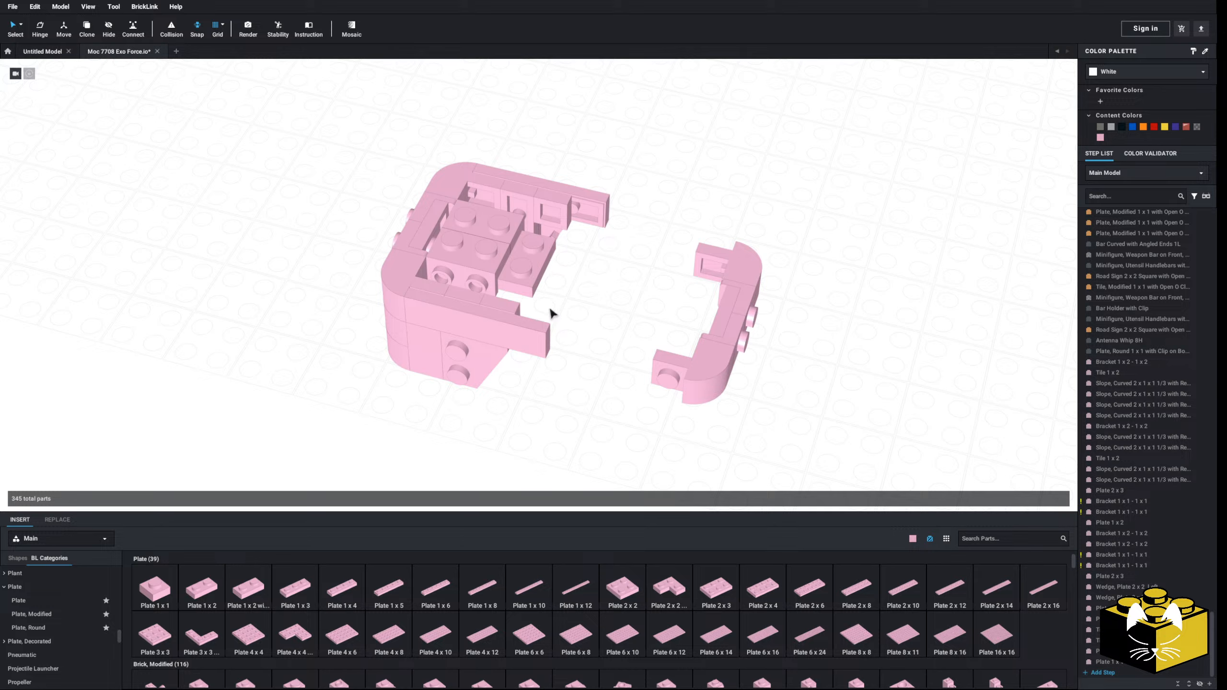
key(ctrl+z)
Step: Copy the two Plate 1 x 4 parts from the near side and place the copy along the opposite long side
click(544, 303)
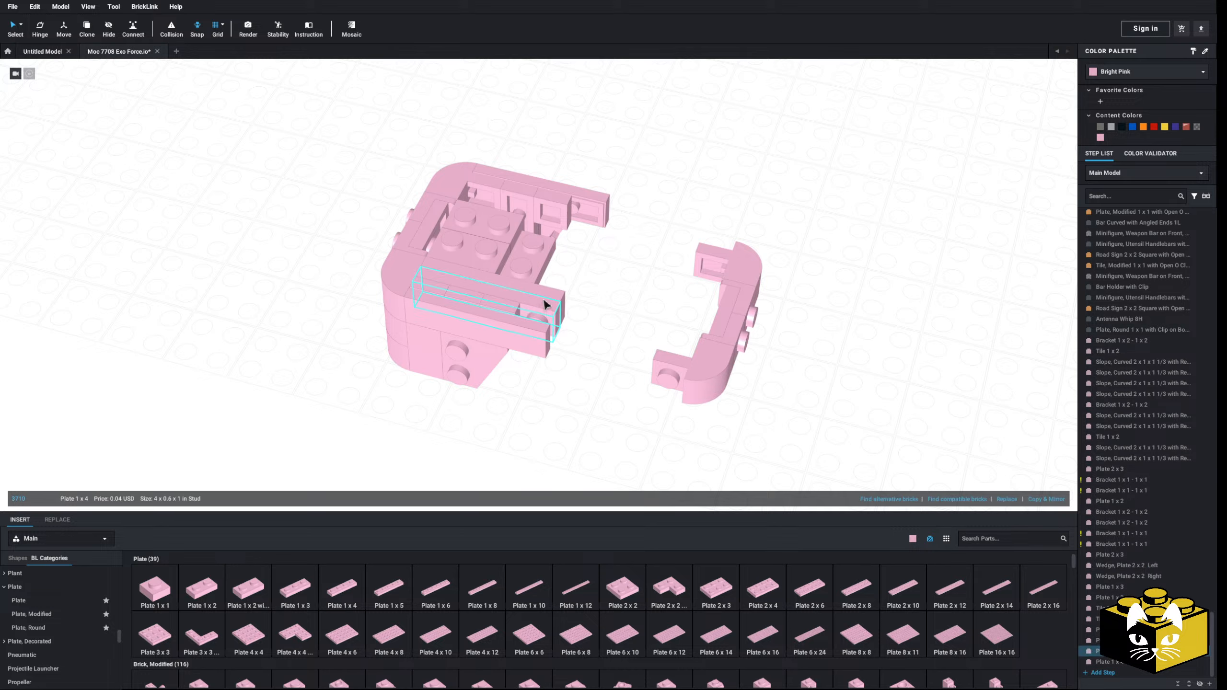
ctrl+click(543, 295)
right_click(543, 294)
click(564, 296)
right_click(544, 295)
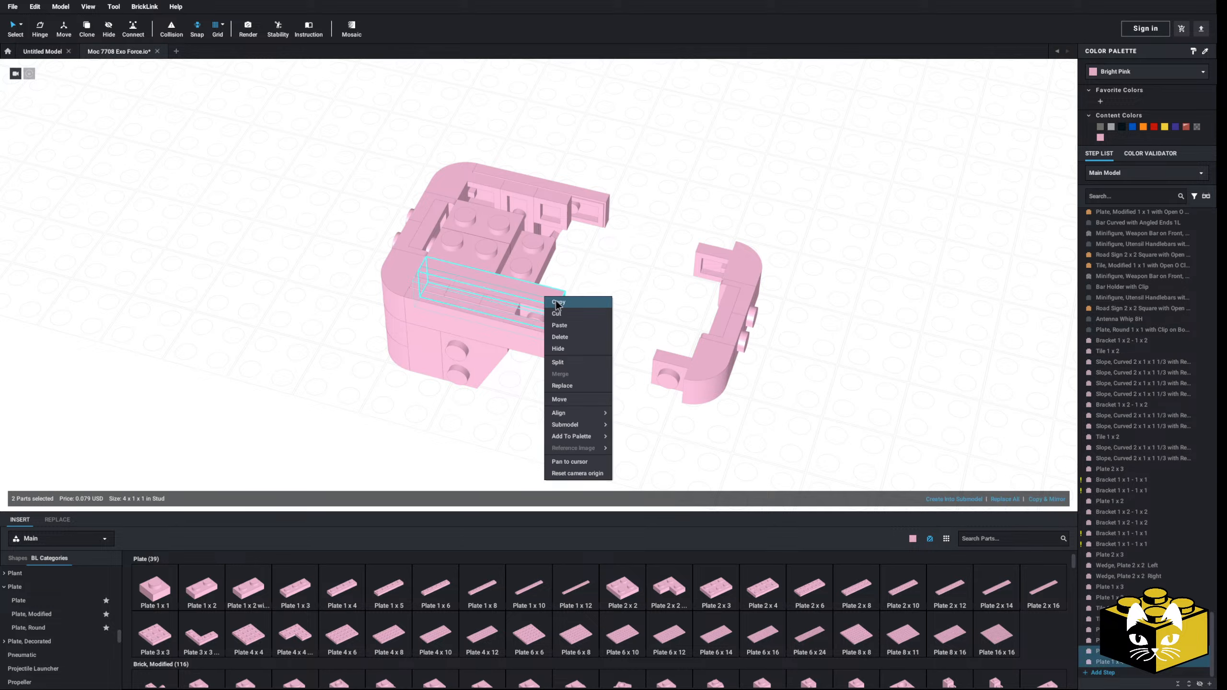
click(556, 302)
right_click(602, 286)
click(618, 315)
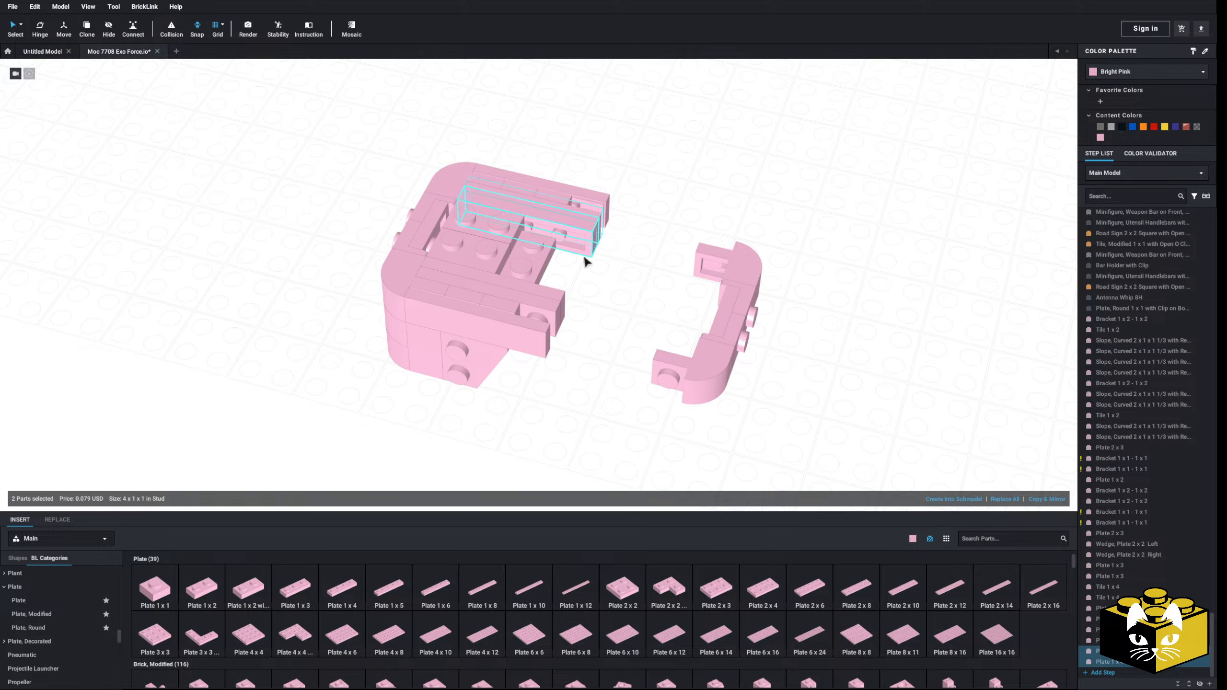
click(681, 237)
Step: Move the detached curved end section back against the lengthened sides to close the body
drag(811, 210, 561, 333)
click(627, 369)
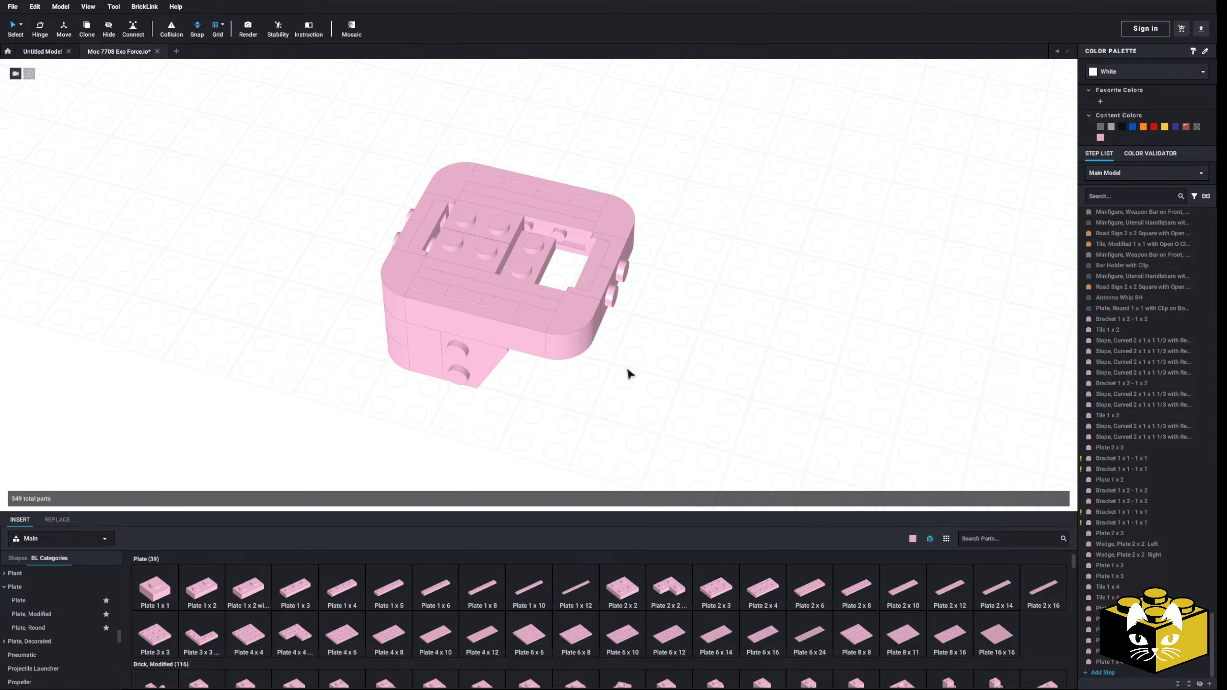
Step: Inspect the closed body section from several angles, including its open top
scroll(627, 368, down, 4)
mouse_move(627, 368)
right_down()
mouse_move(628, 347)
mouse_move(604, 332)
mouse_move(613, 359)
mouse_move(631, 351)
mouse_move(633, 367)
mouse_move(528, 378)
mouse_move(600, 348)
mouse_move(614, 371)
right_up()
scroll(612, 368, up, 5)
middle_drag(599, 370, 630, 395)
mouse_move(629, 394)
right_down()
mouse_move(657, 397)
mouse_move(645, 396)
right_up()
scroll(674, 398, up, 3)
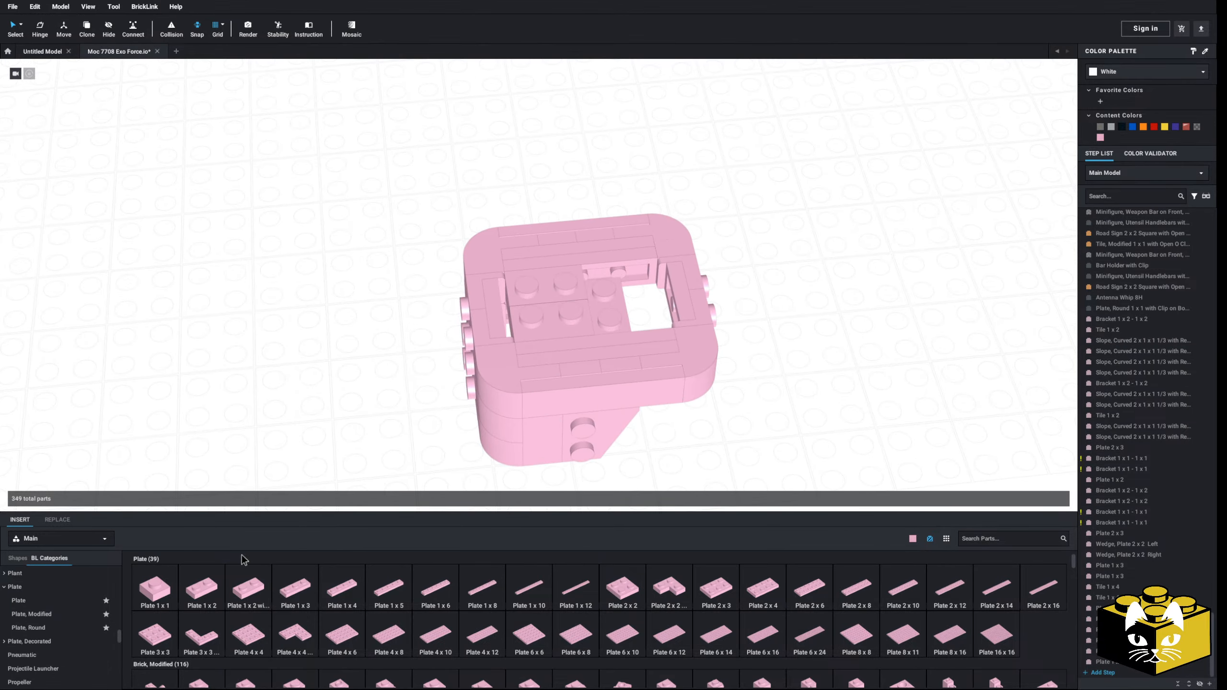
scroll(56, 646, down, 3)
scroll(56, 645, down, 12)
scroll(275, 455, down, 8)
mouse_move(275, 466)
right_down()
mouse_move(274, 430)
mouse_move(278, 465)
right_up()
middle_drag(278, 465, 291, 371)
Step: Insert a Slope, Curved 2 x 2 x 2/3 Corner Round from the curved slope category beside the body
scroll(293, 376, up, 5)
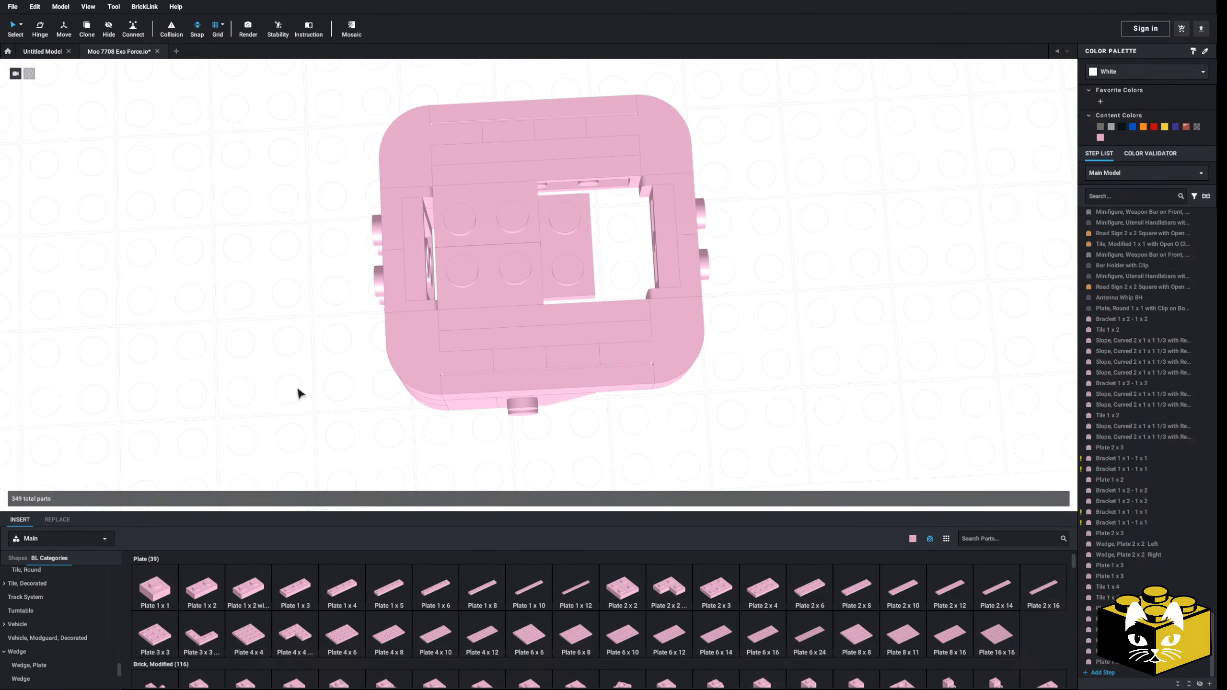
scroll(67, 611, up, 1)
scroll(68, 610, up, 10)
click(69, 610)
scroll(68, 610, up, 4)
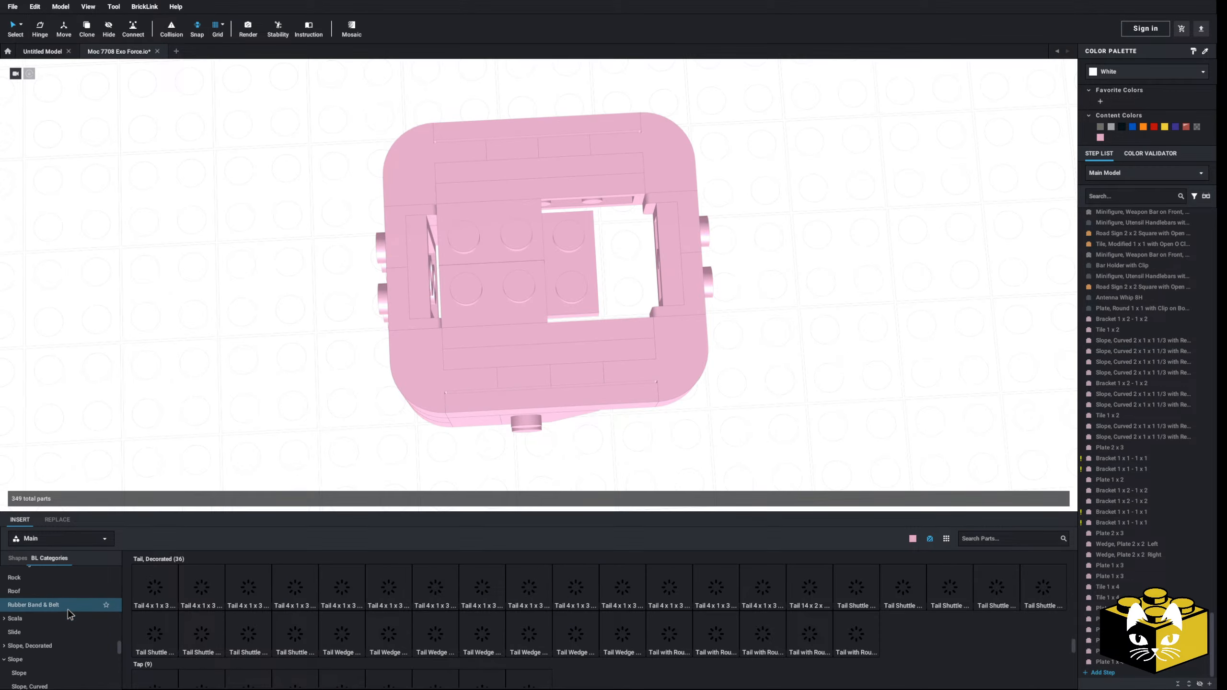
scroll(67, 610, down, 1)
click(44, 671)
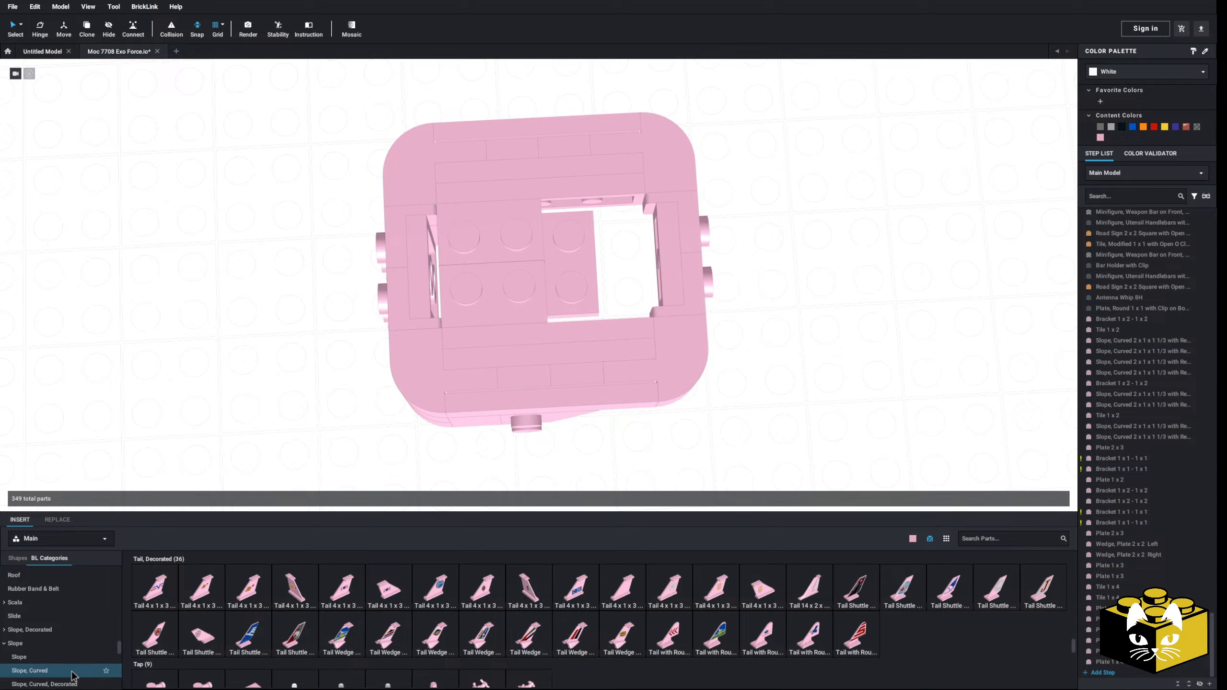
drag(304, 612, 220, 397)
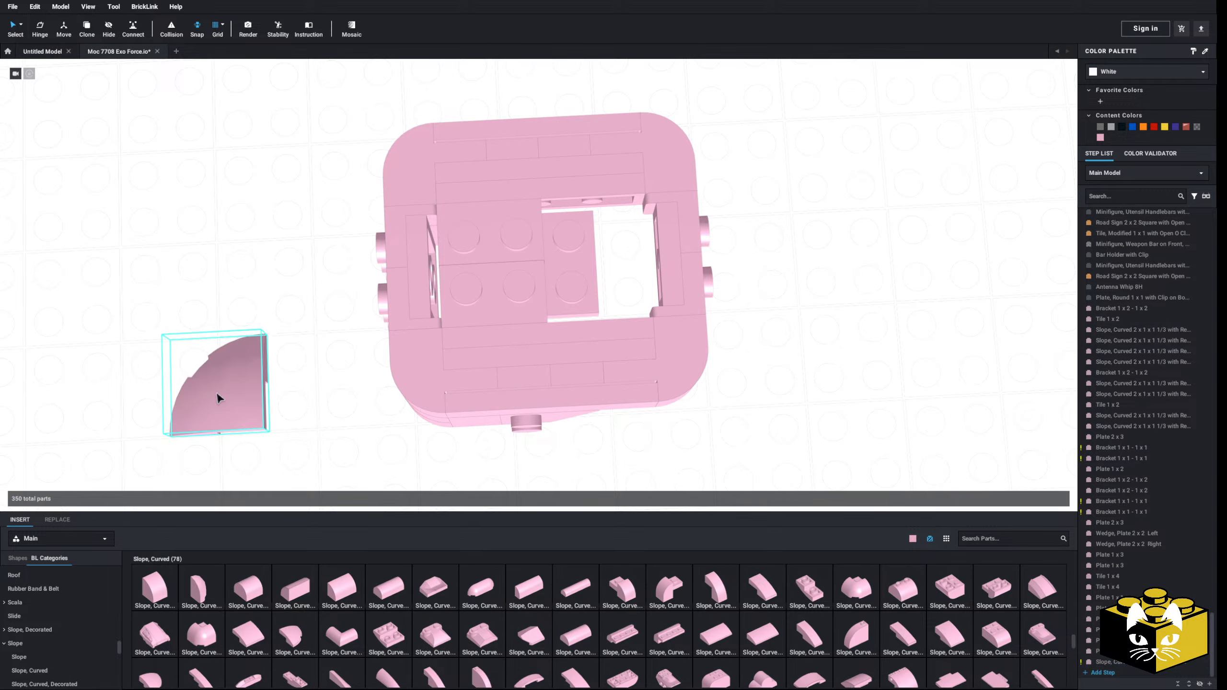
Step: Look through the available colors for the loose corner slope, and delete that slope
click(1122, 72)
scroll(1126, 102, down, 2)
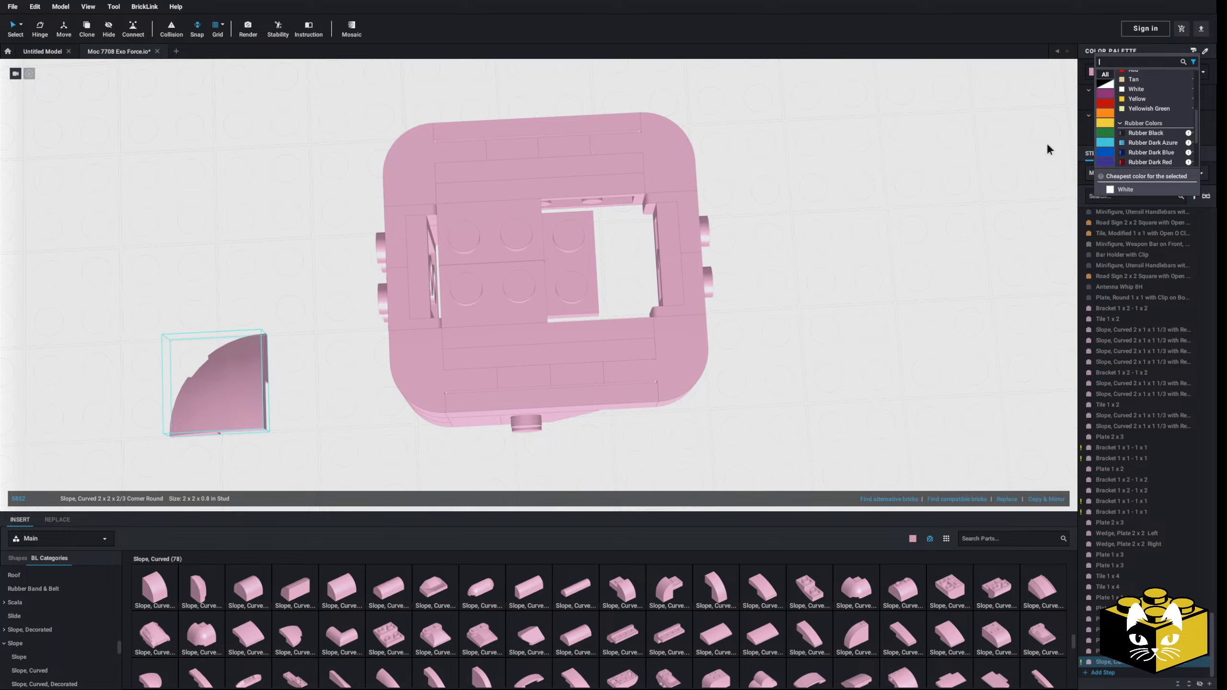
click(1045, 147)
key(Delete)
Step: Set the parts library color to orange and hide parts unavailable in the selected color
scroll(626, 400, down, 3)
click(918, 539)
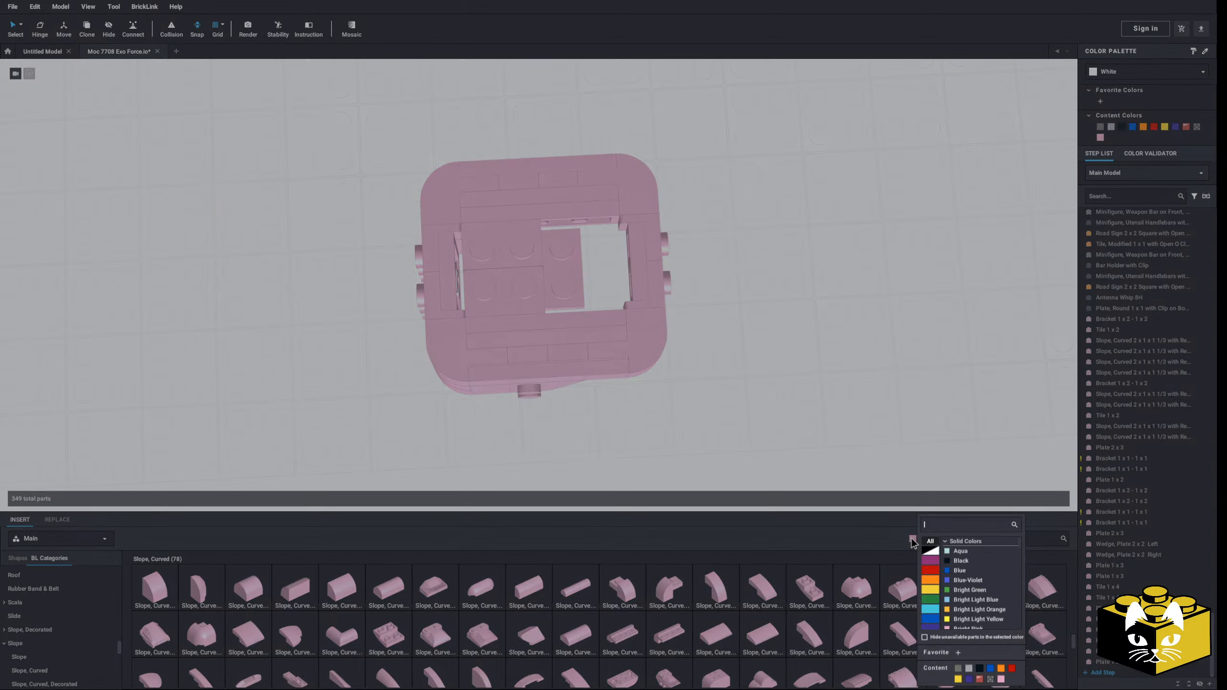
scroll(963, 605, down, 1)
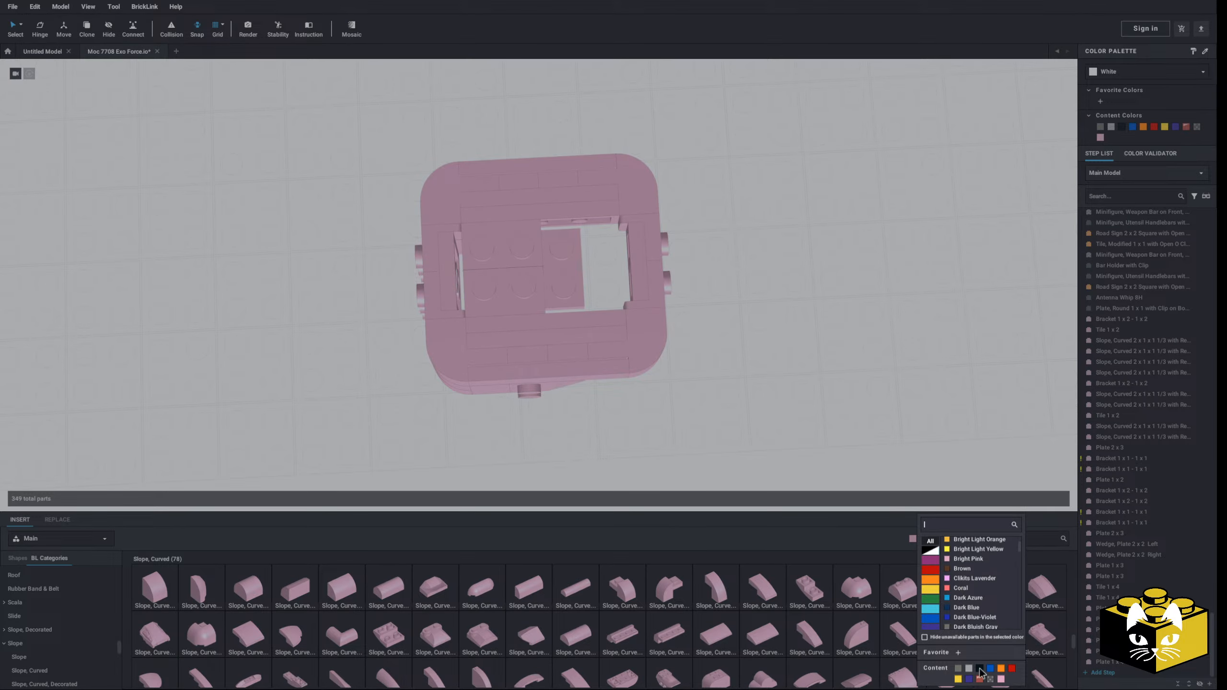
click(1001, 669)
click(911, 539)
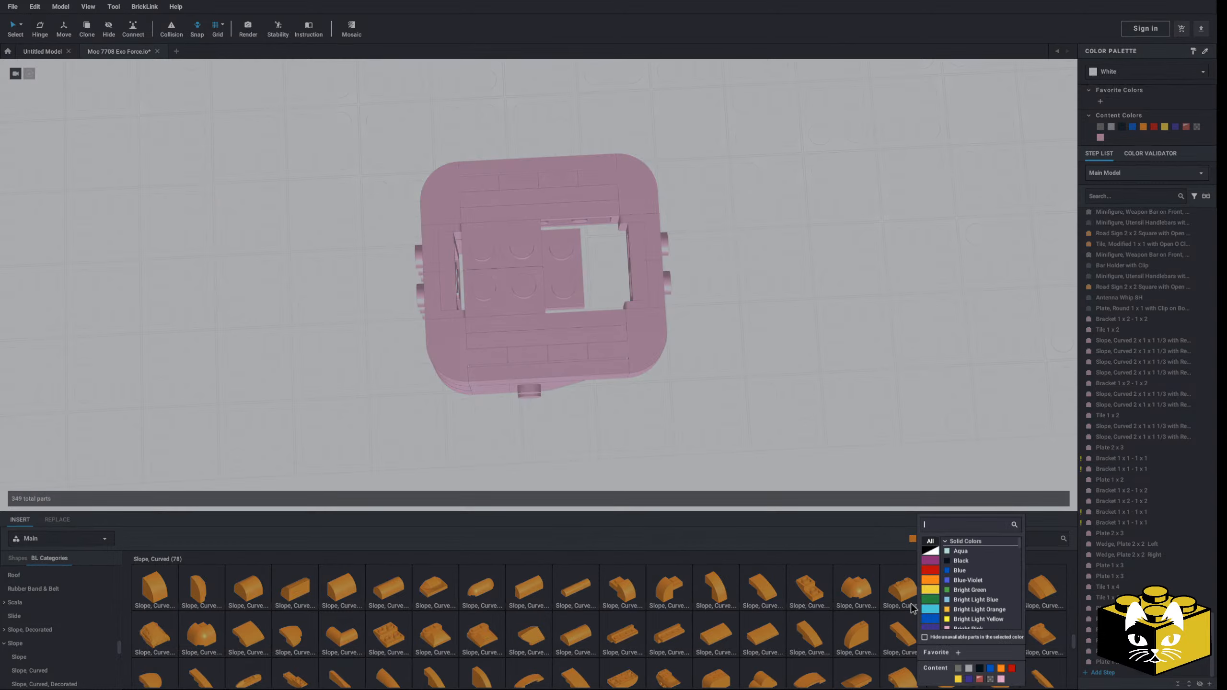
click(925, 637)
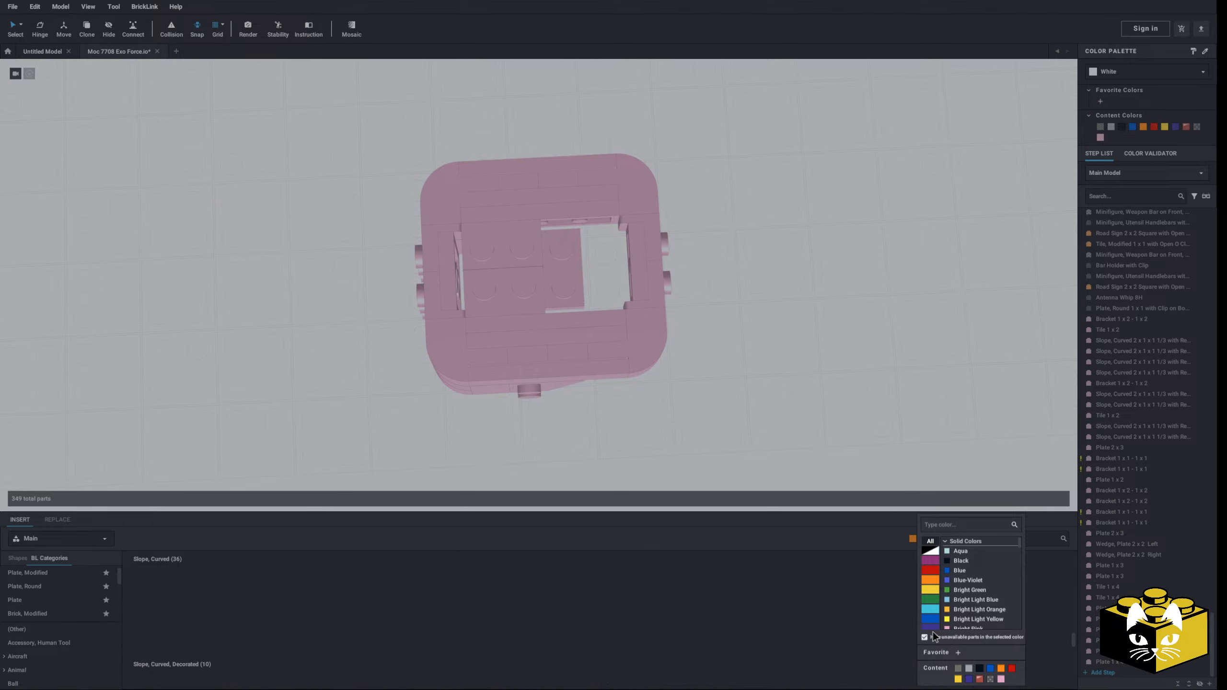
click(695, 407)
Step: Select all parts of the pink body section and recolor them orange
scroll(709, 393, down, 3)
drag(609, 226, 408, 400)
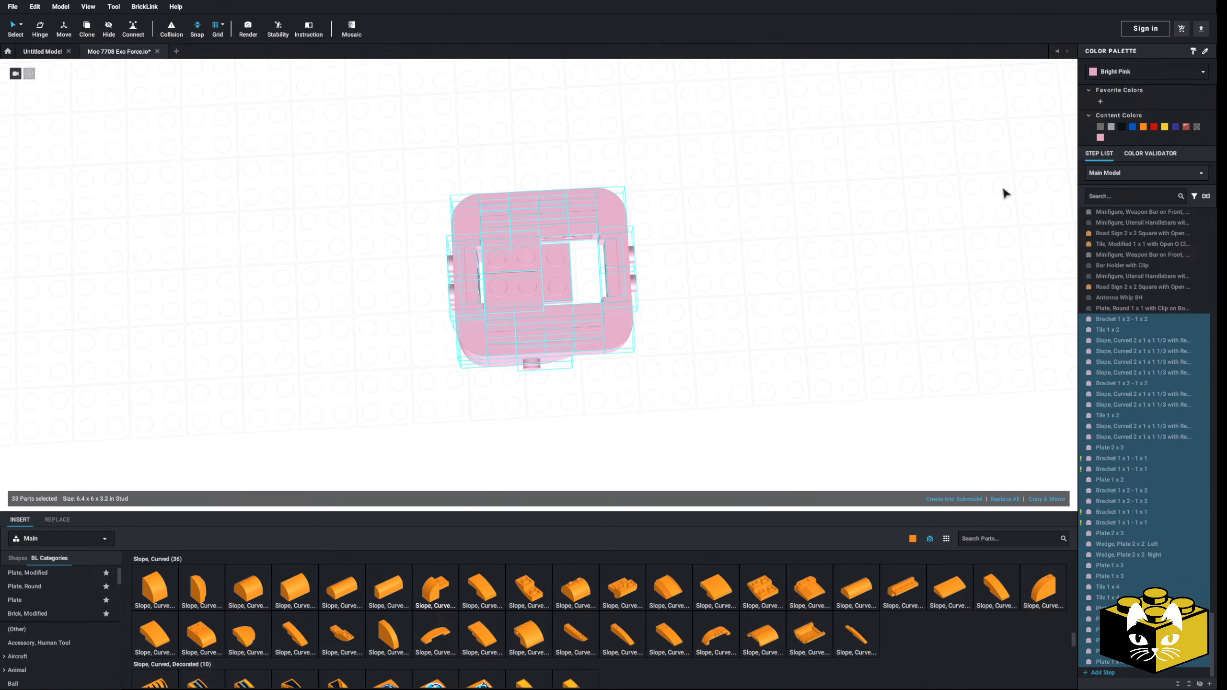
click(1143, 127)
click(966, 220)
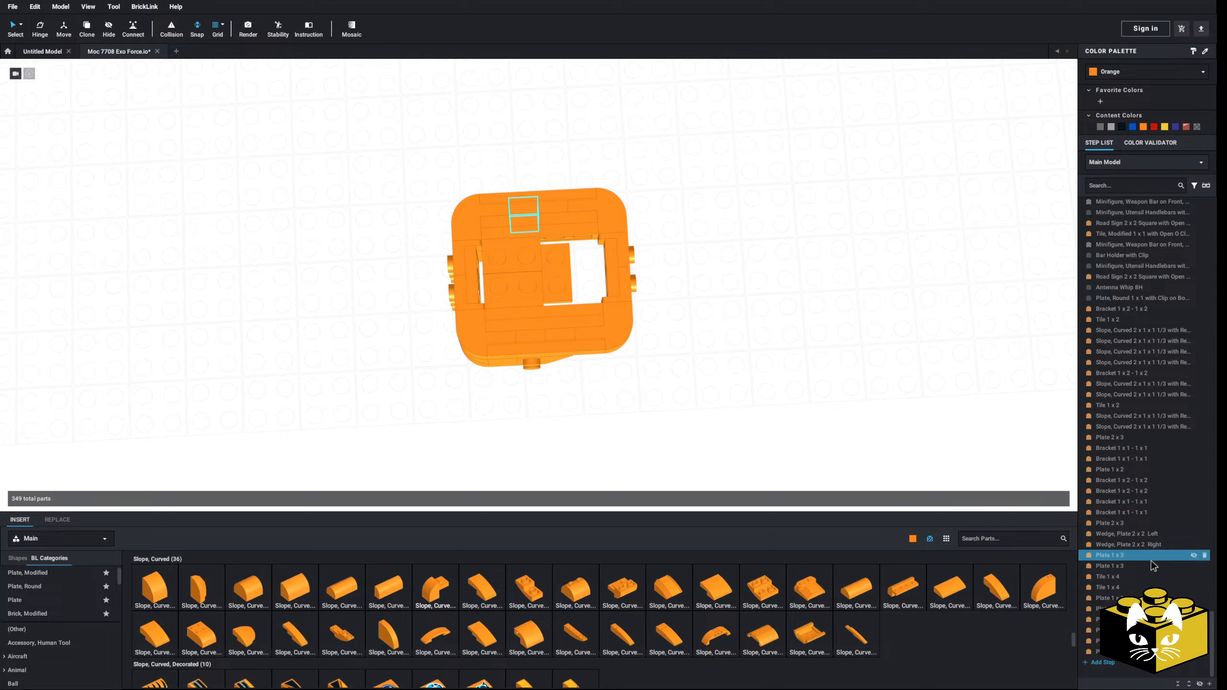
Step: Browse the part categories and open the Wedge category in the parts library
right_drag(721, 327, 702, 310)
middle_drag(702, 309, 695, 314)
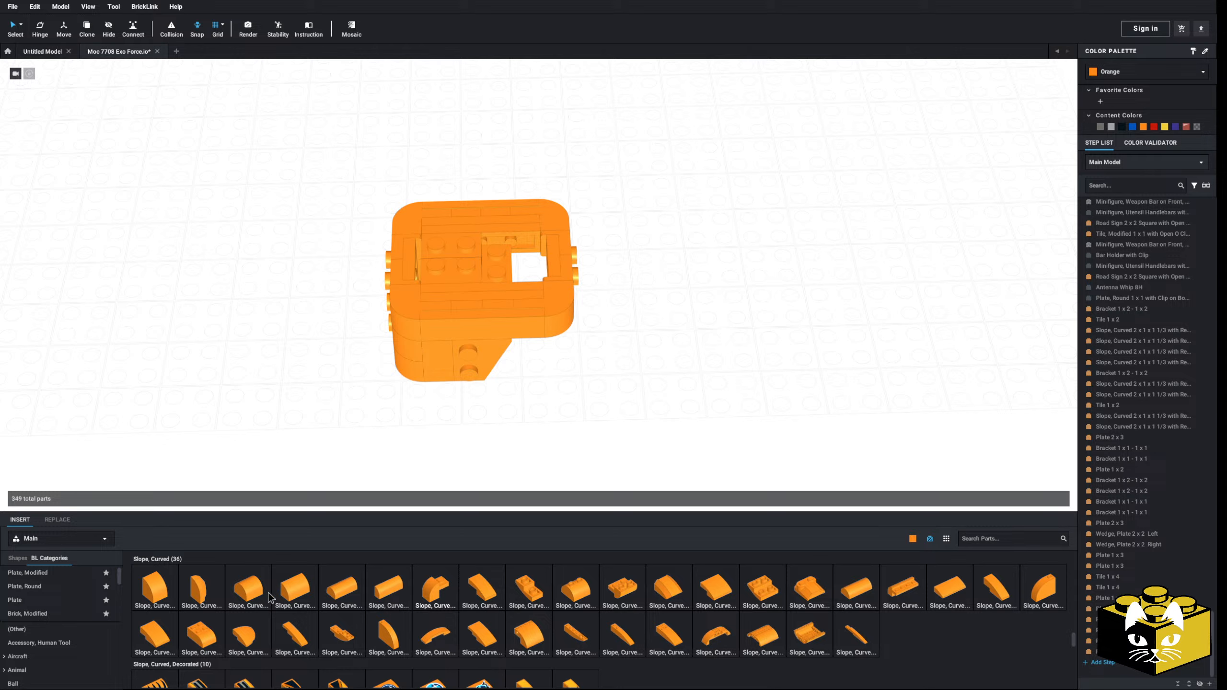
scroll(72, 608, down, 10)
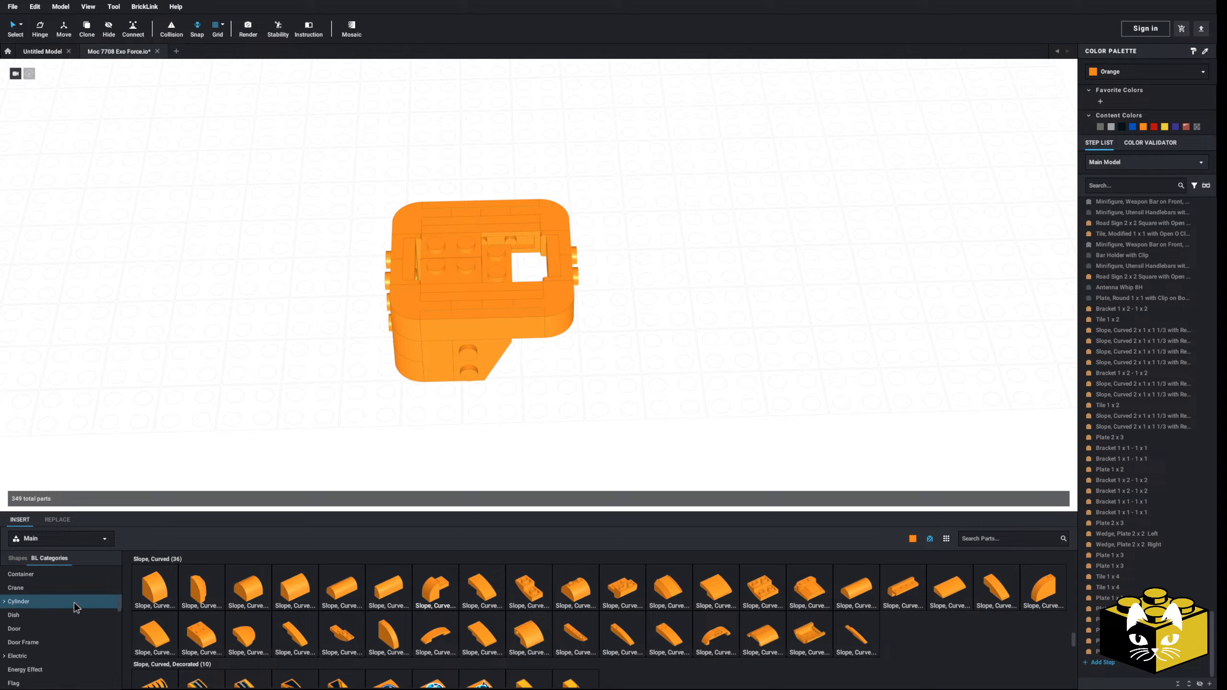
scroll(54, 609, down, 6)
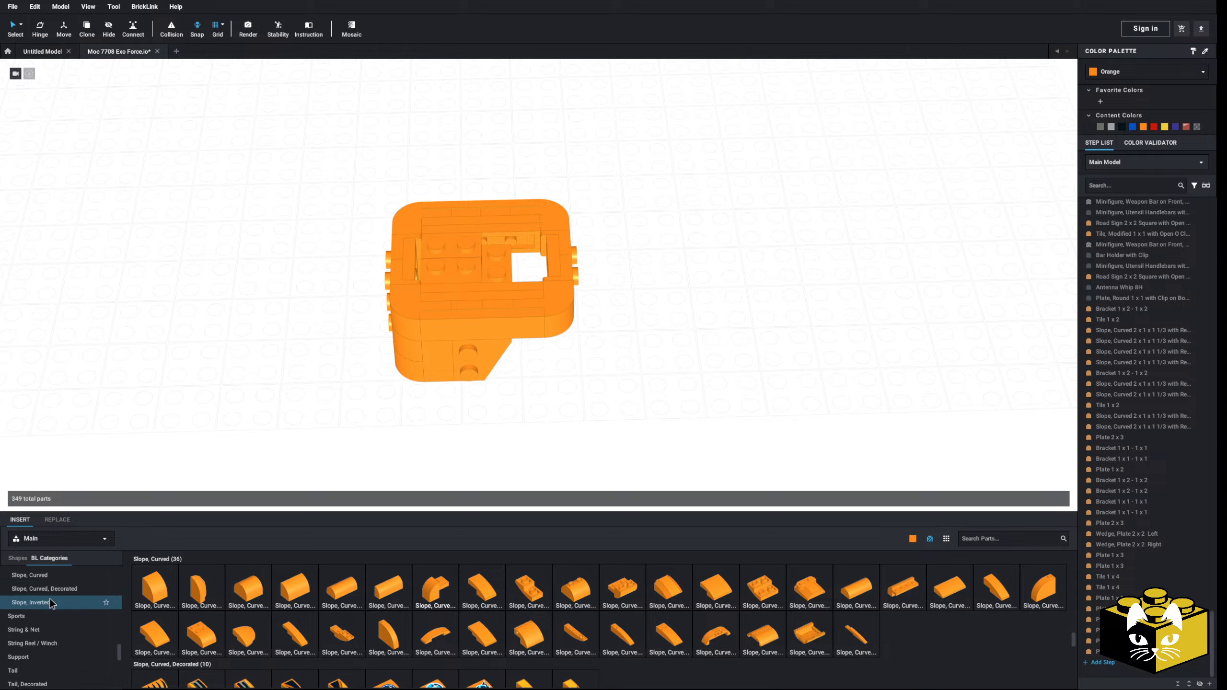
scroll(57, 608, up, 3)
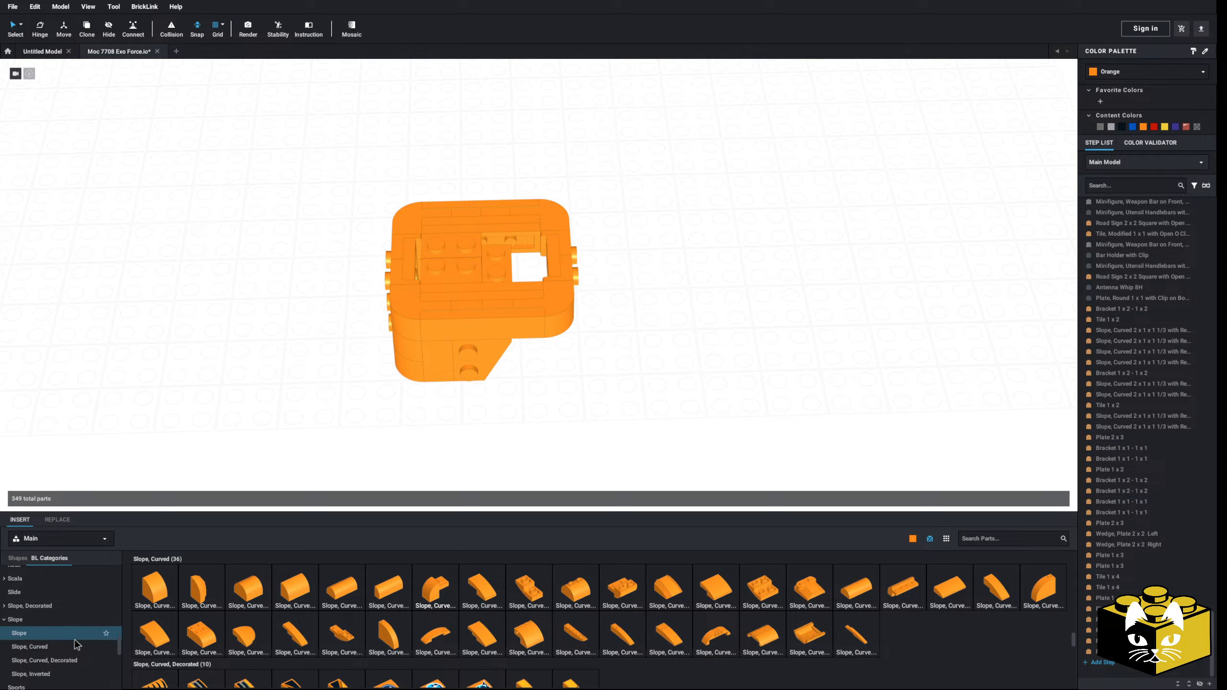
scroll(73, 640, down, 8)
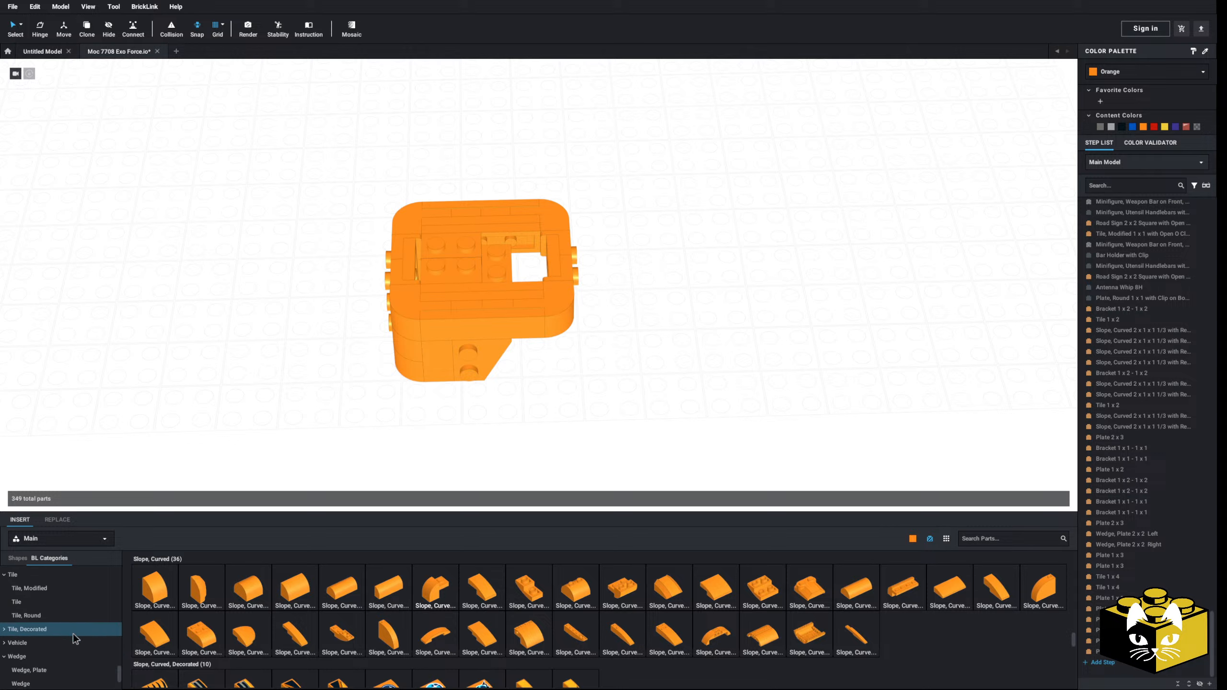
click(46, 626)
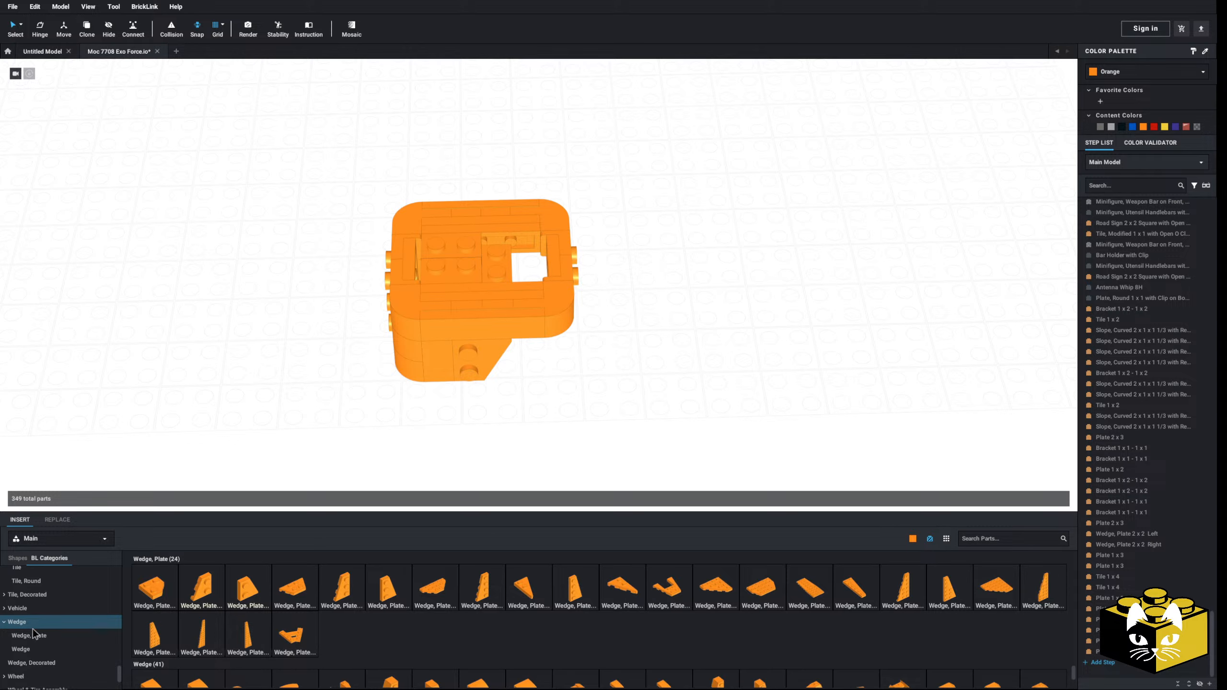
click(5, 622)
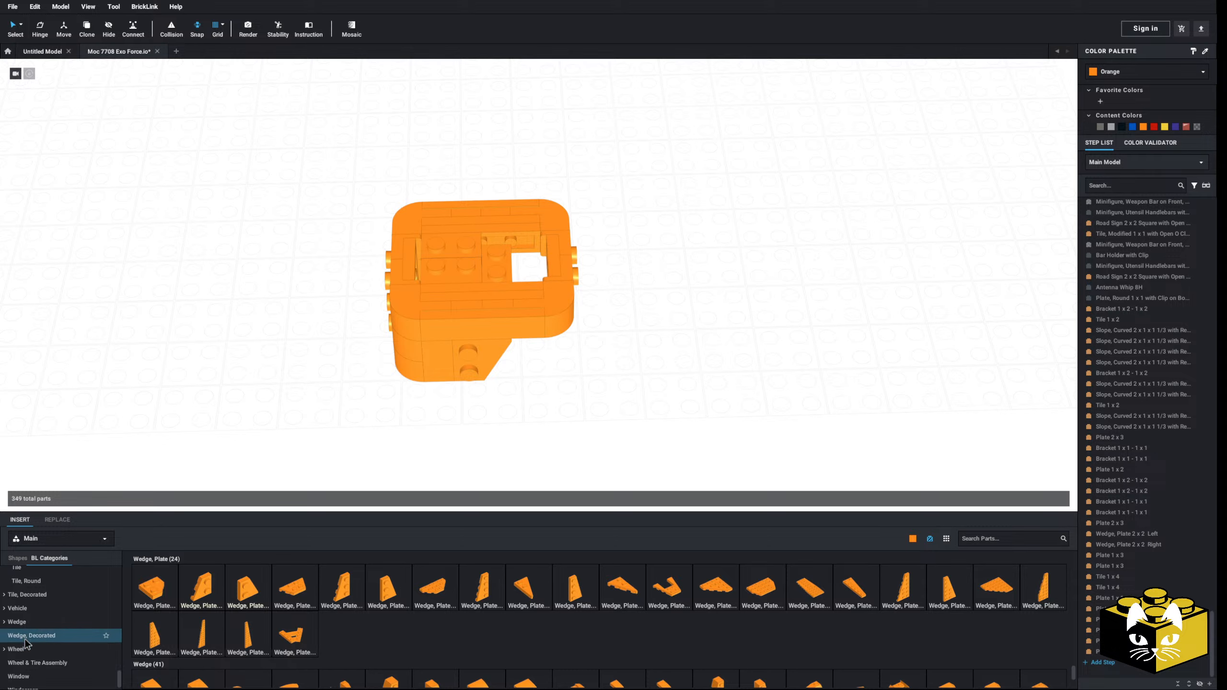
click(21, 649)
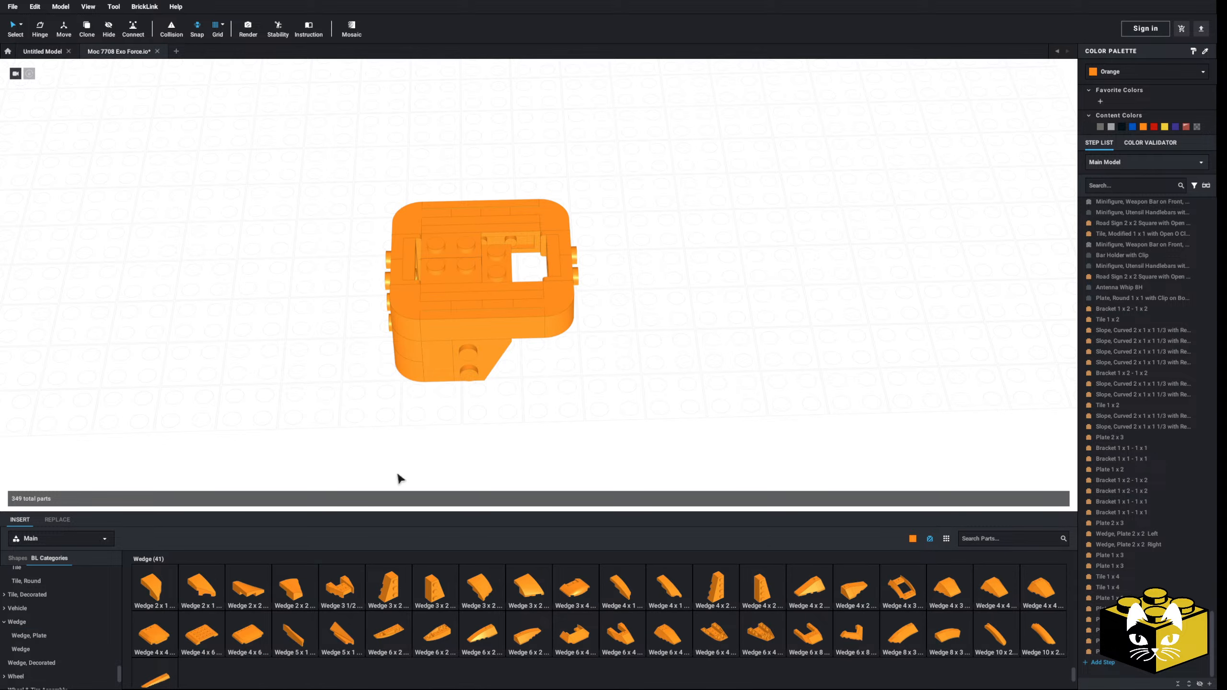
Step: Insert a Wedge 2 x 1 x 2/3 Left and a Wedge 2 x 1 x 2/3 Right in front of the body, rotating each one
scroll(421, 470, up, 3)
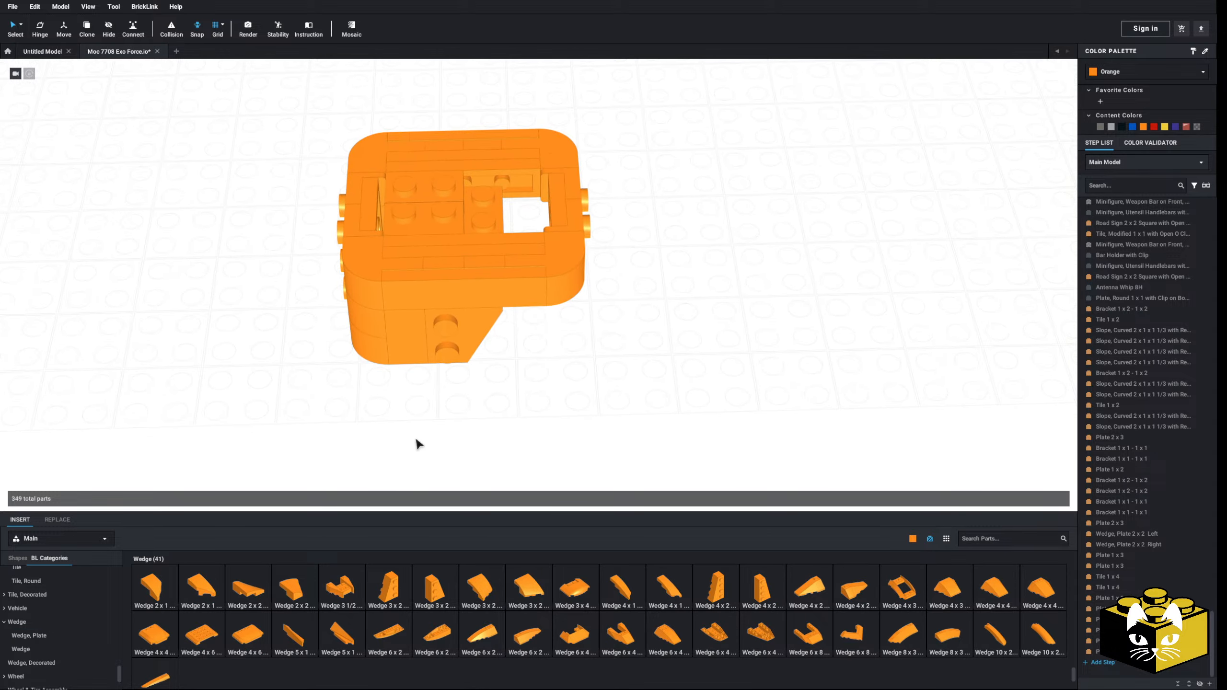
middle_drag(417, 440, 416, 433)
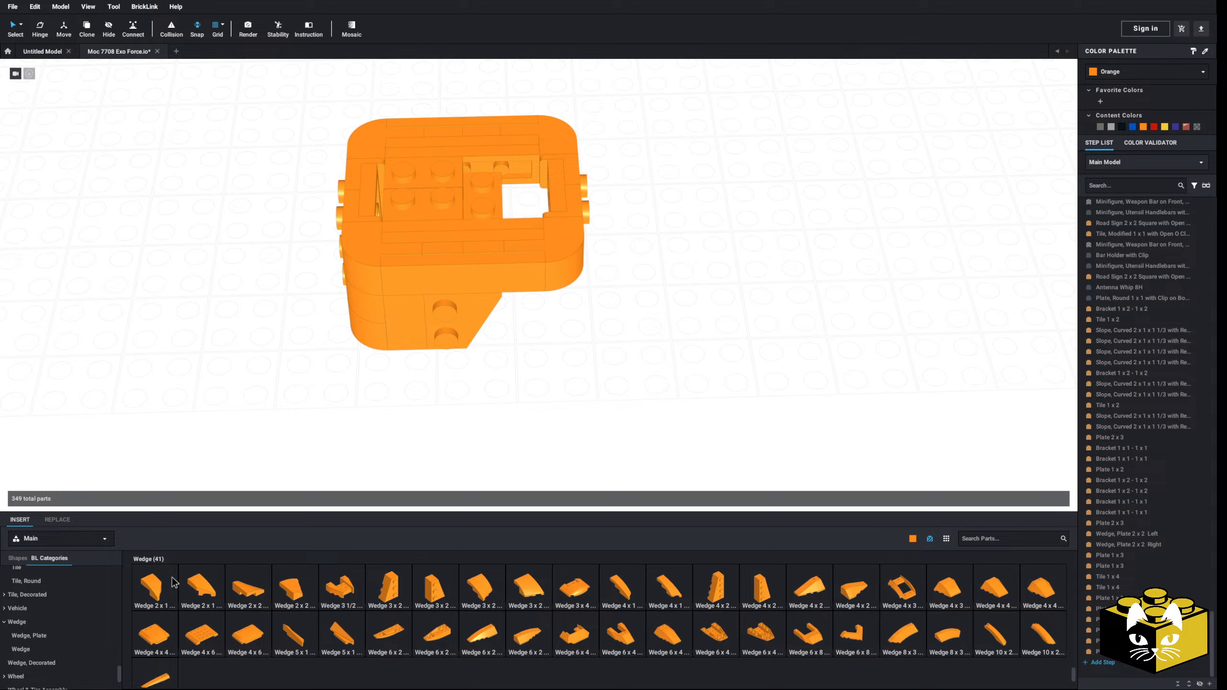
key(Right)
drag(316, 447, 332, 424)
drag(202, 582, 488, 422)
key(Right)
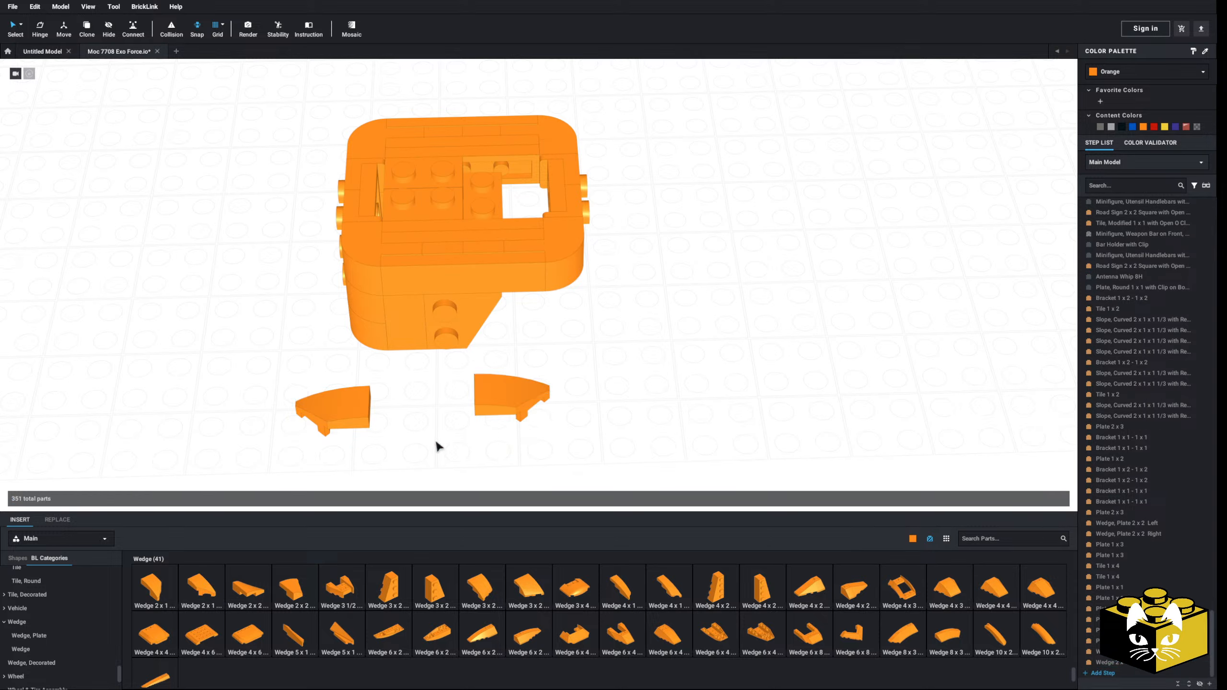
Step: Cover the top of the body with a Plate 4 x 6 and place the left and right wedges on its two near corners
scroll(53, 628, up, 12)
click(19, 633)
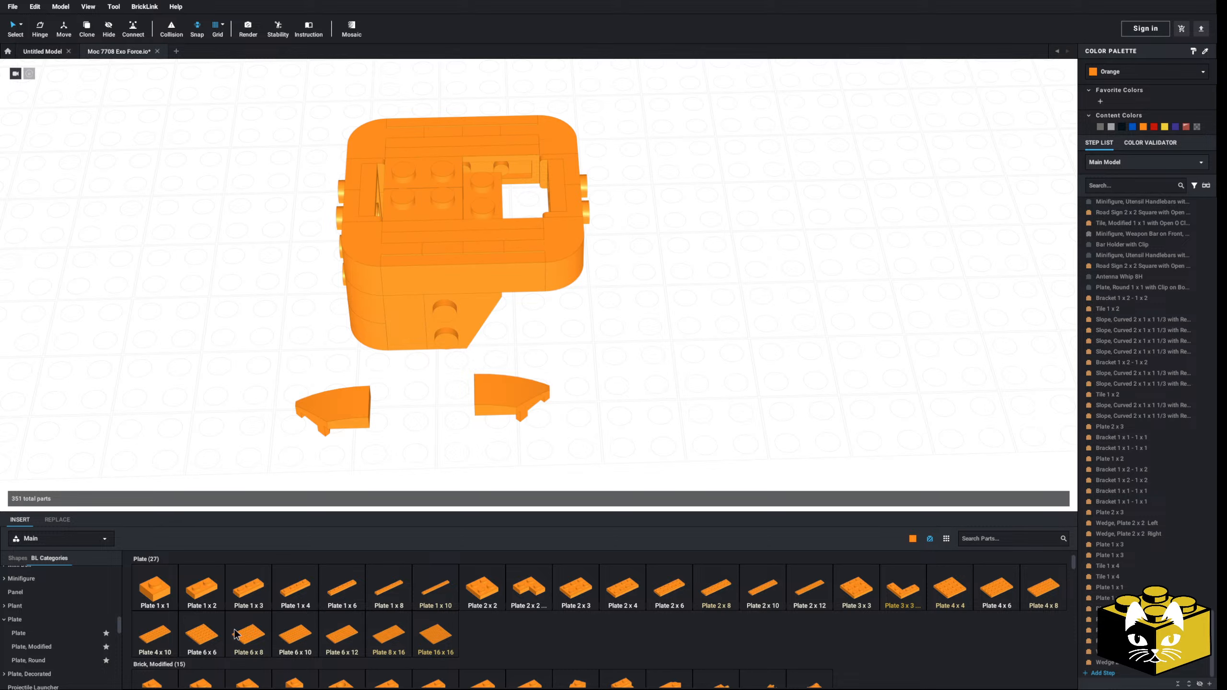
drag(986, 587, 471, 182)
drag(548, 392, 525, 254)
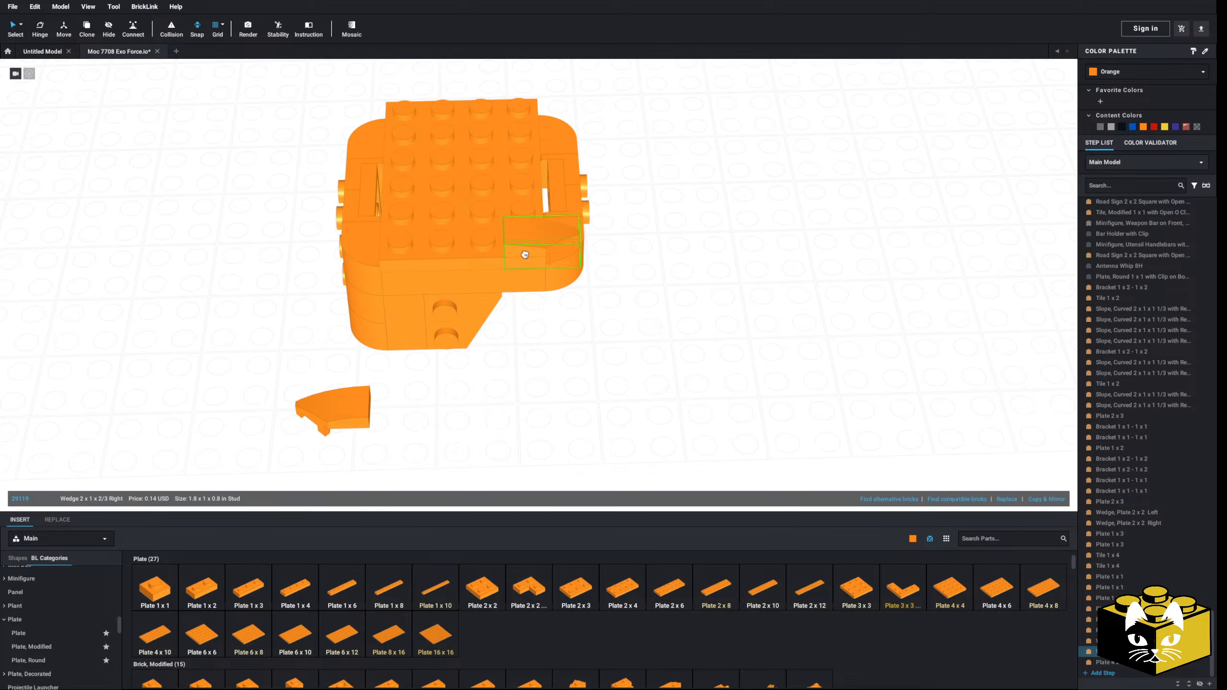
drag(333, 408, 406, 253)
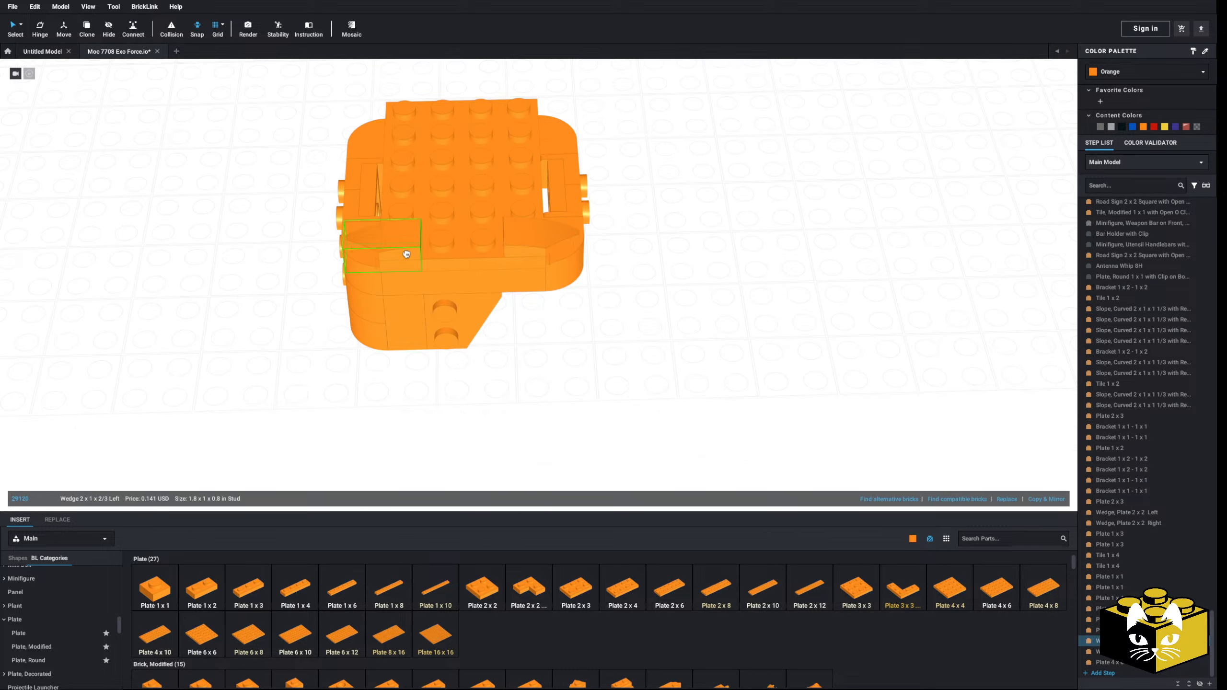
Step: Copy the pair of corner wedges, turn the copy around and place it on the two far corners of the Plate 4 x 6
ctrl+click(539, 247)
right_click(536, 244)
click(550, 250)
right_click(623, 246)
click(640, 275)
key(Right)
key(Right)
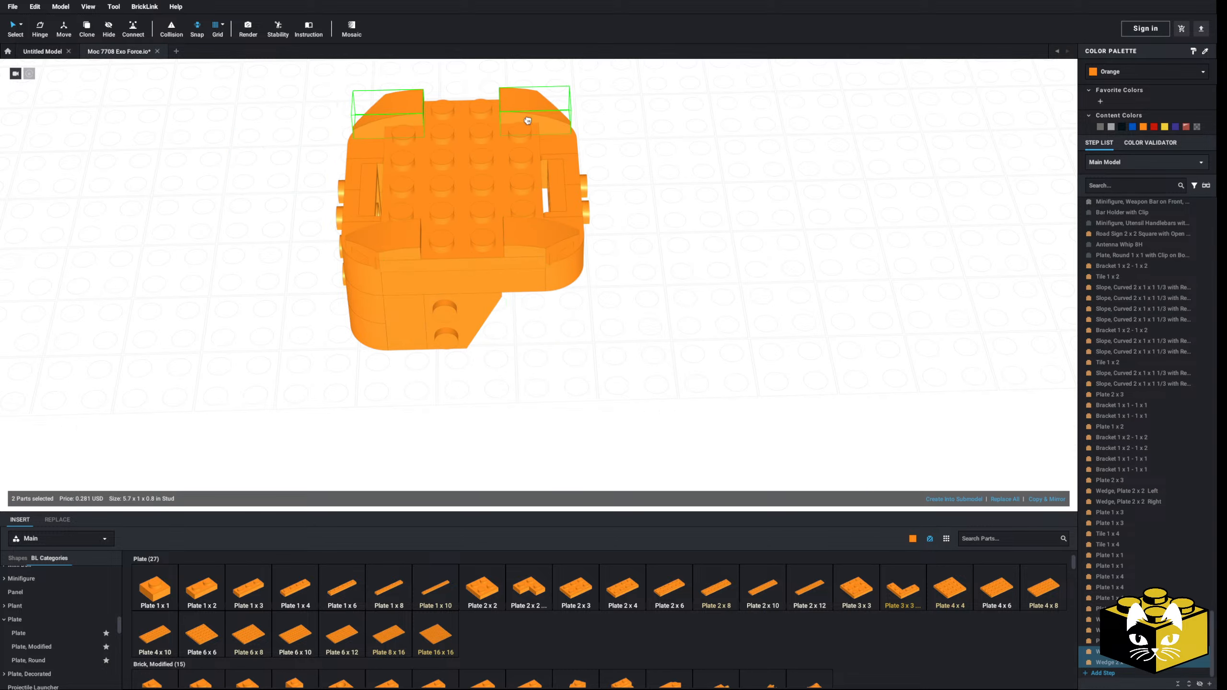
click(692, 267)
right_drag(691, 267, 588, 291)
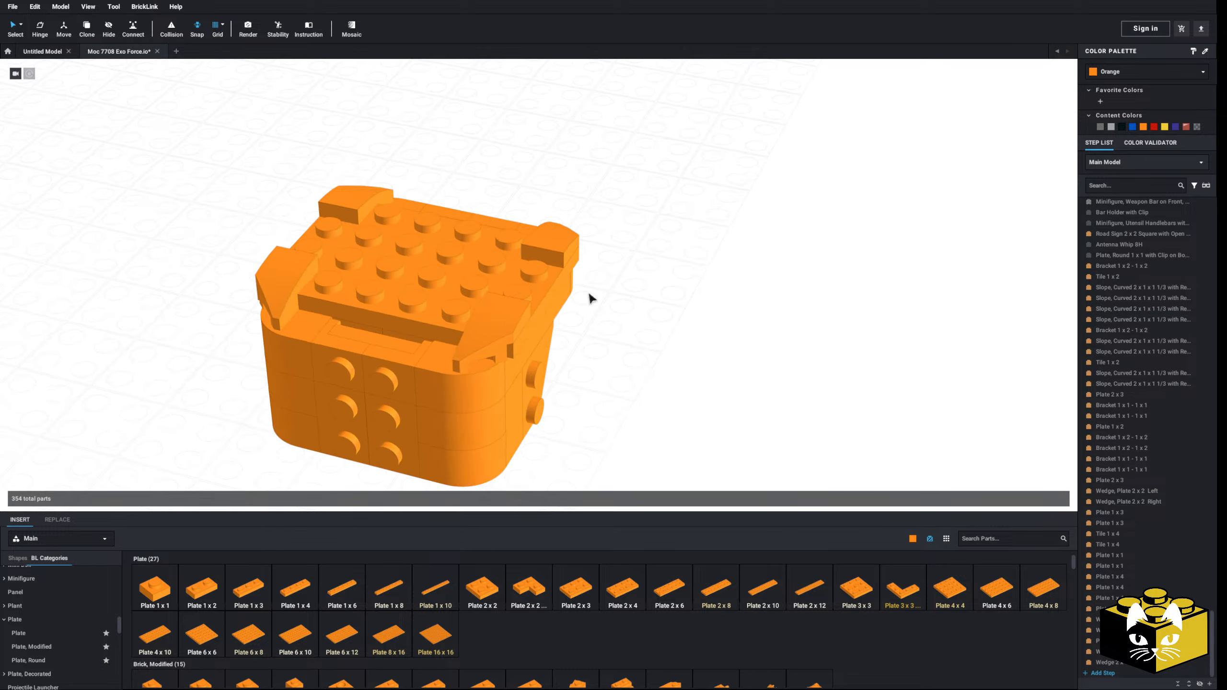
Step: Remove the Plate 4 x 6 that covers the top of the body
click(488, 295)
key(Delete)
click(526, 274)
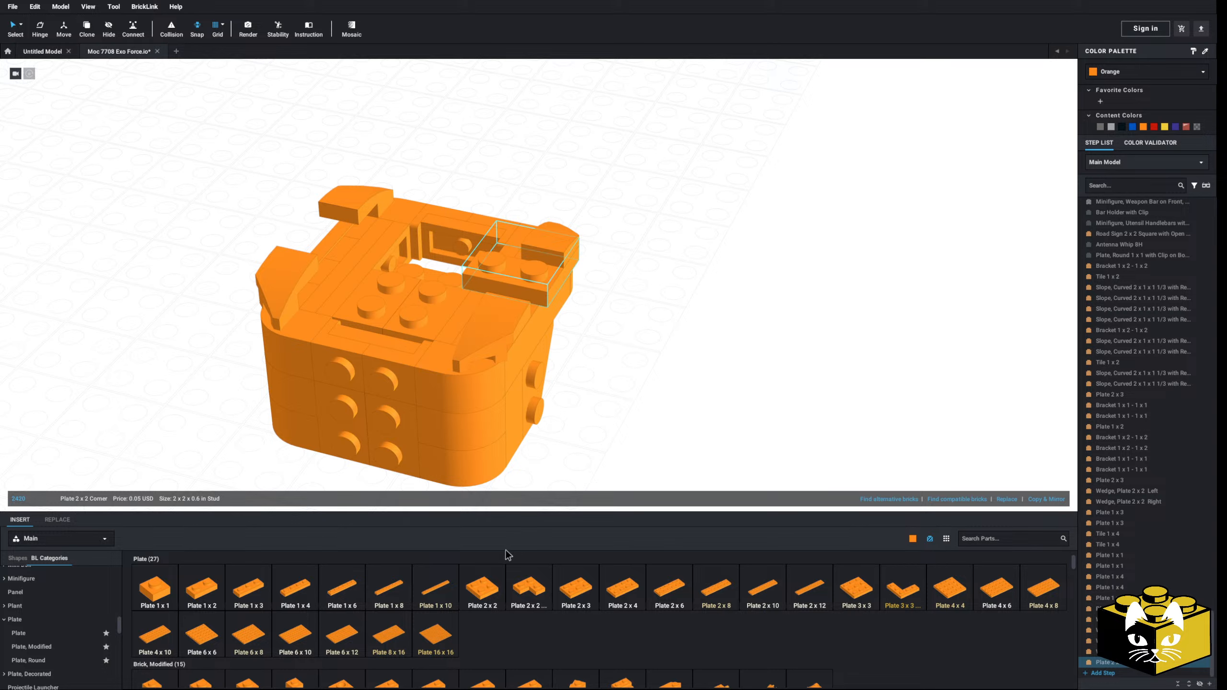
drag(546, 247, 516, 293)
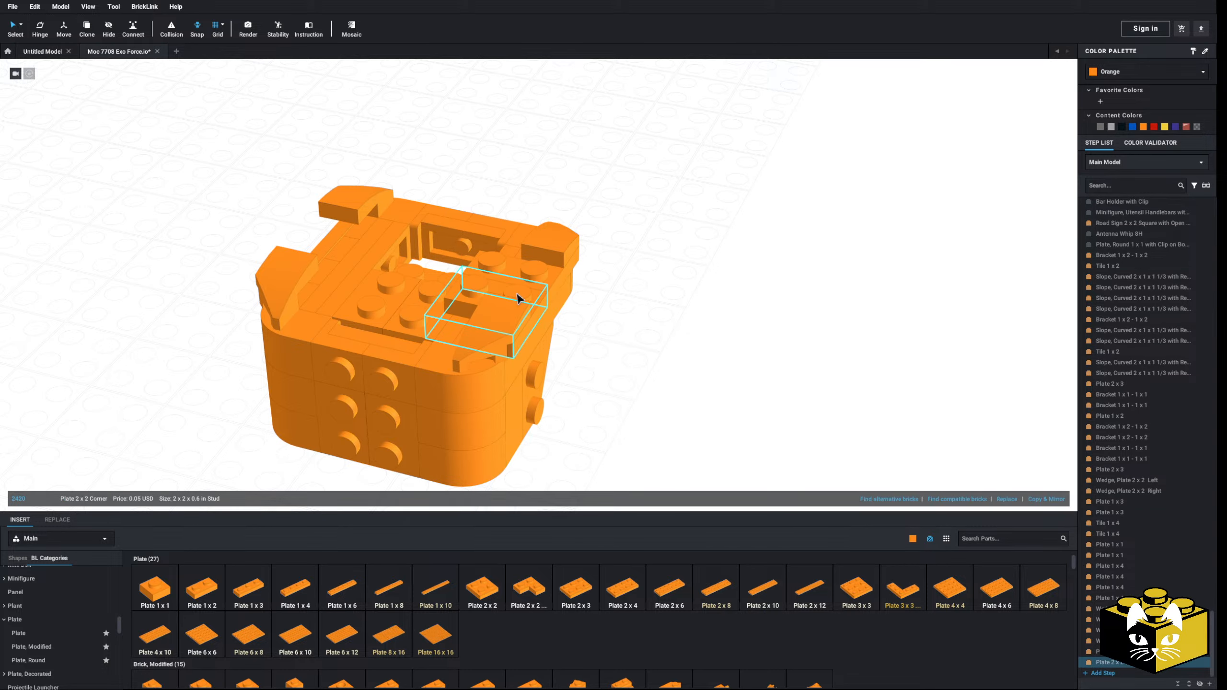
right_drag(517, 292, 516, 287)
key(Delete)
click(534, 274)
key(Delete)
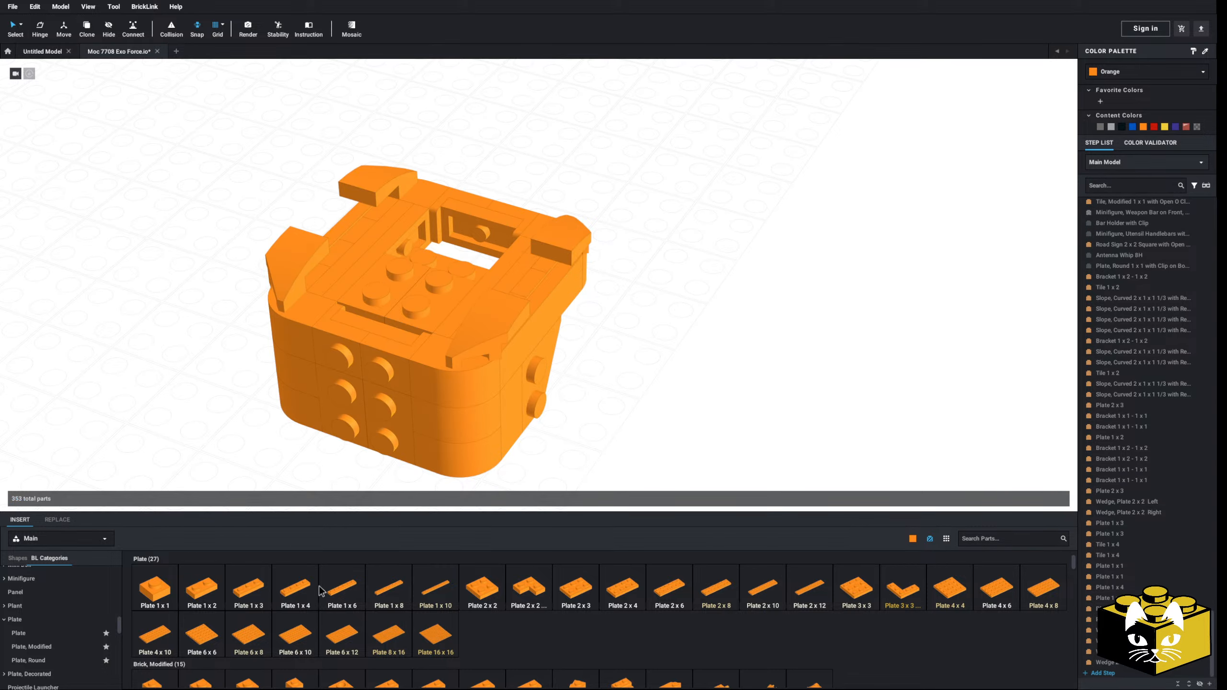
Step: Insert two Plate 1 x 4 parts on top of the body, one between the corner wedges of each side
click(302, 588)
click(341, 223)
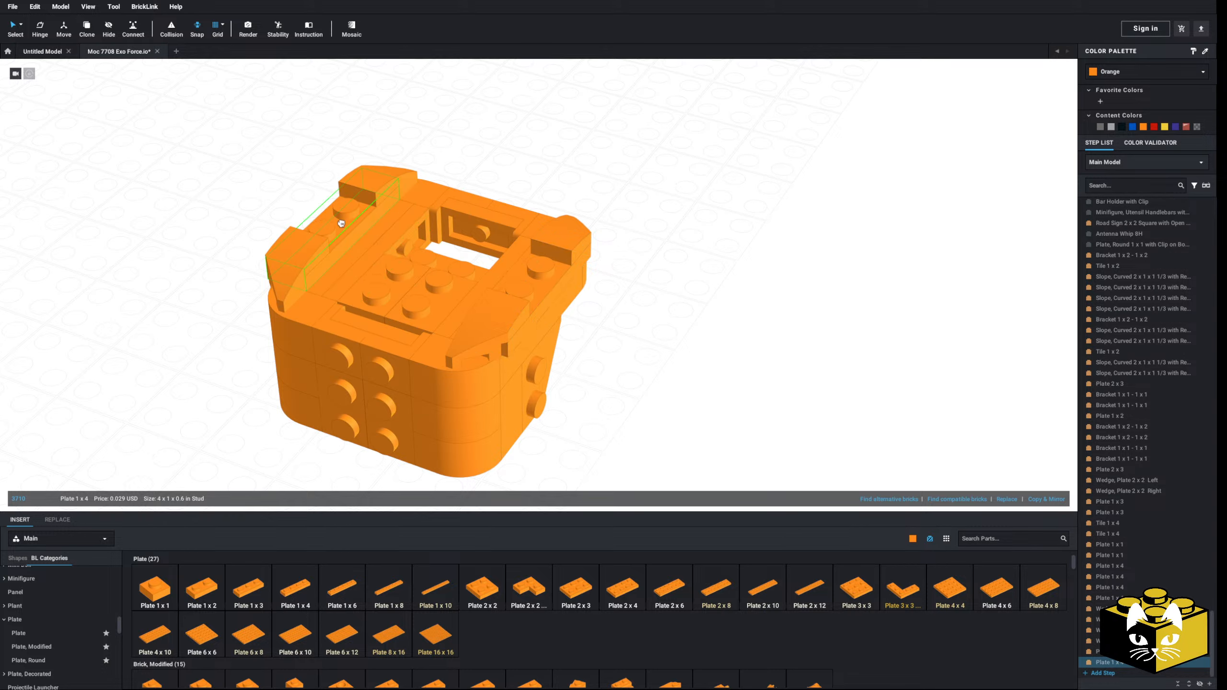
click(202, 275)
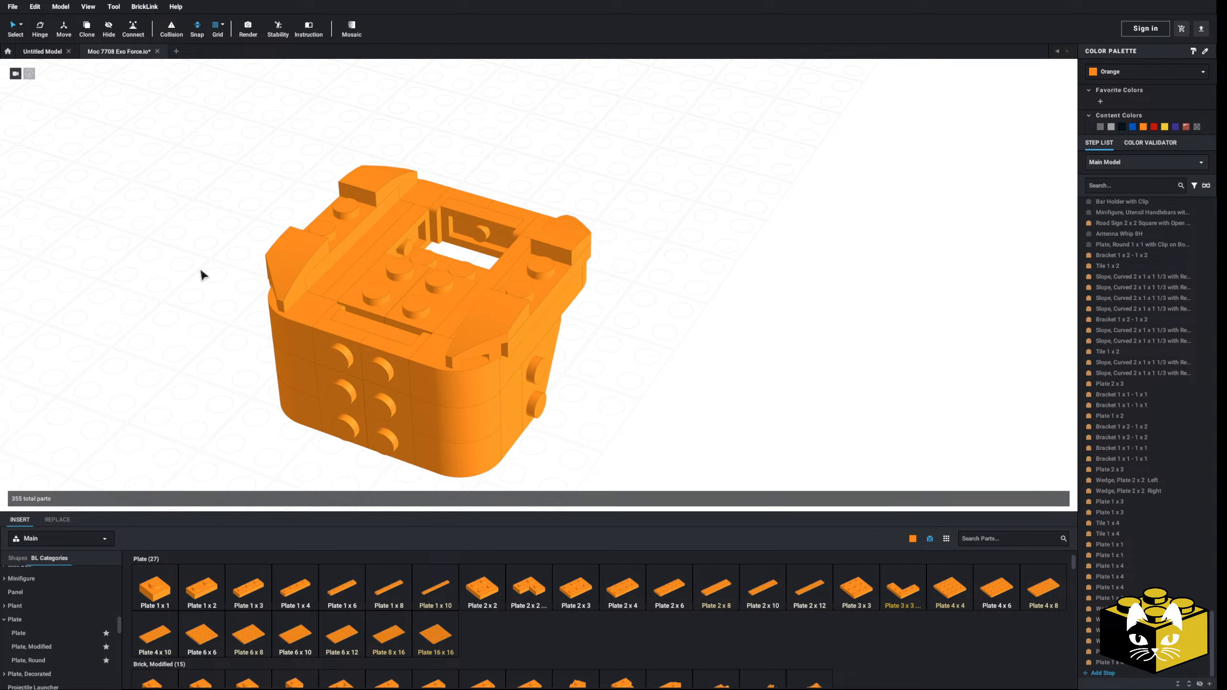
right_drag(202, 272, 206, 270)
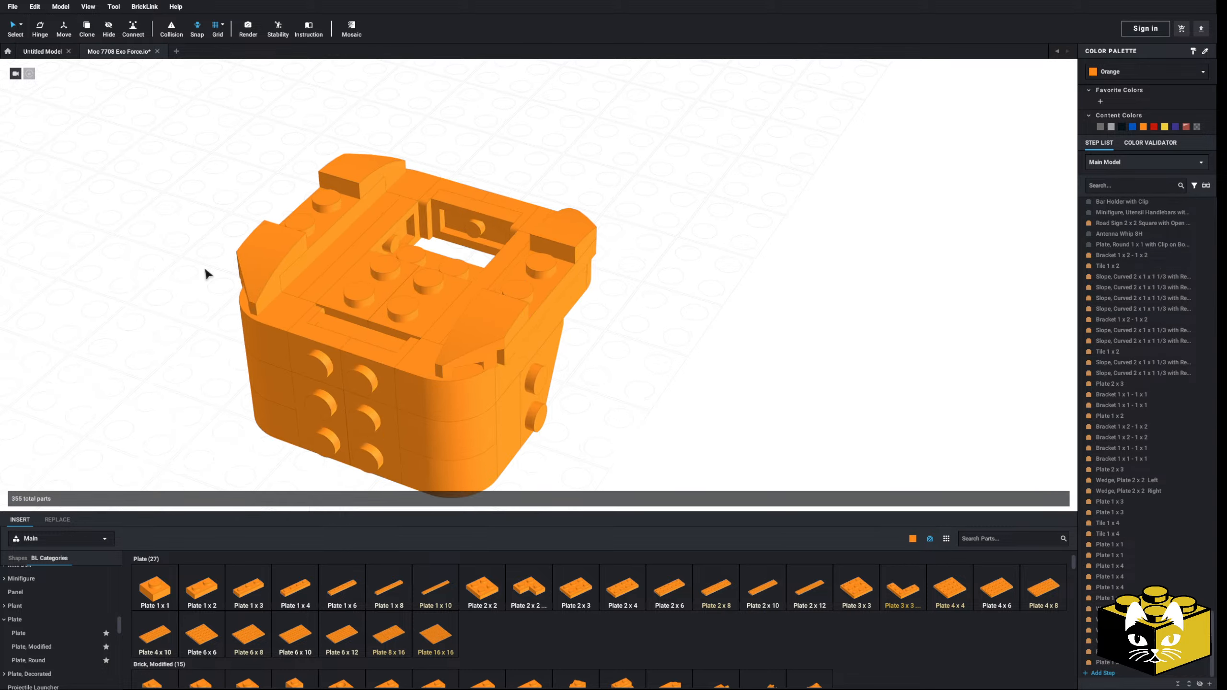
scroll(222, 329, down, 5)
right_drag(228, 335, 553, 358)
scroll(245, 334, up, 5)
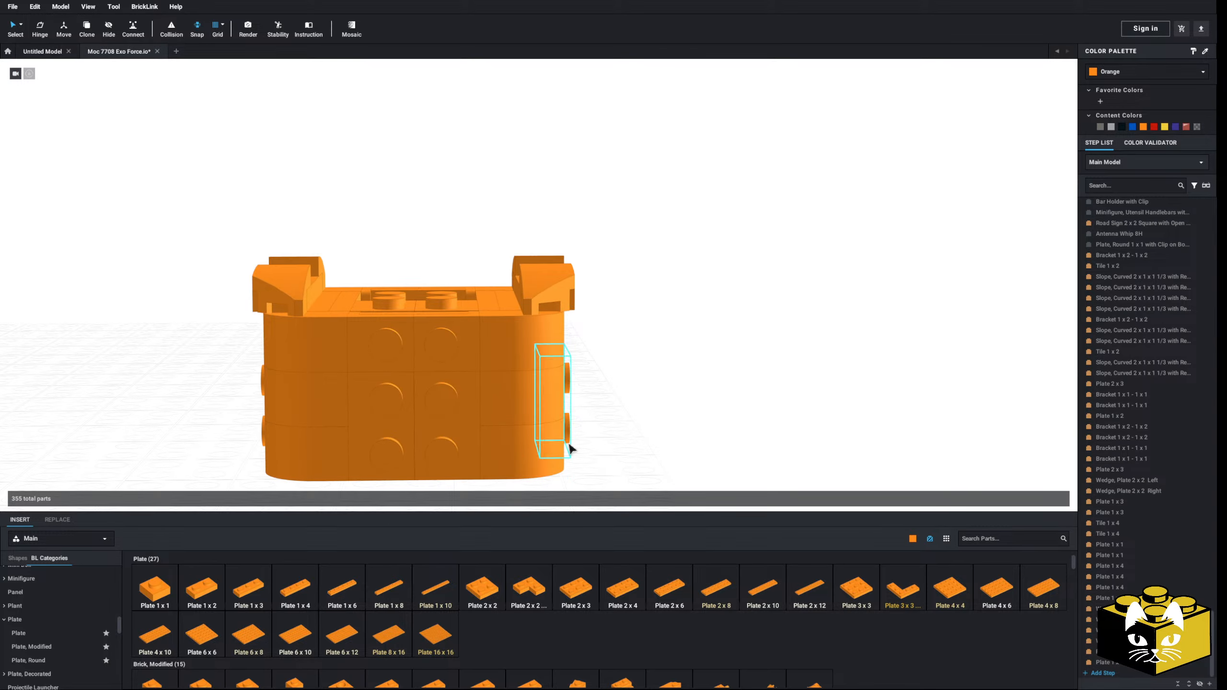
Step: Delete the Plate 2 x 3 and the two Bracket 1 x 2 - 1 x 2 parts in the central opening of the body
right_drag(569, 444, 453, 318)
click(451, 314)
key(Delete)
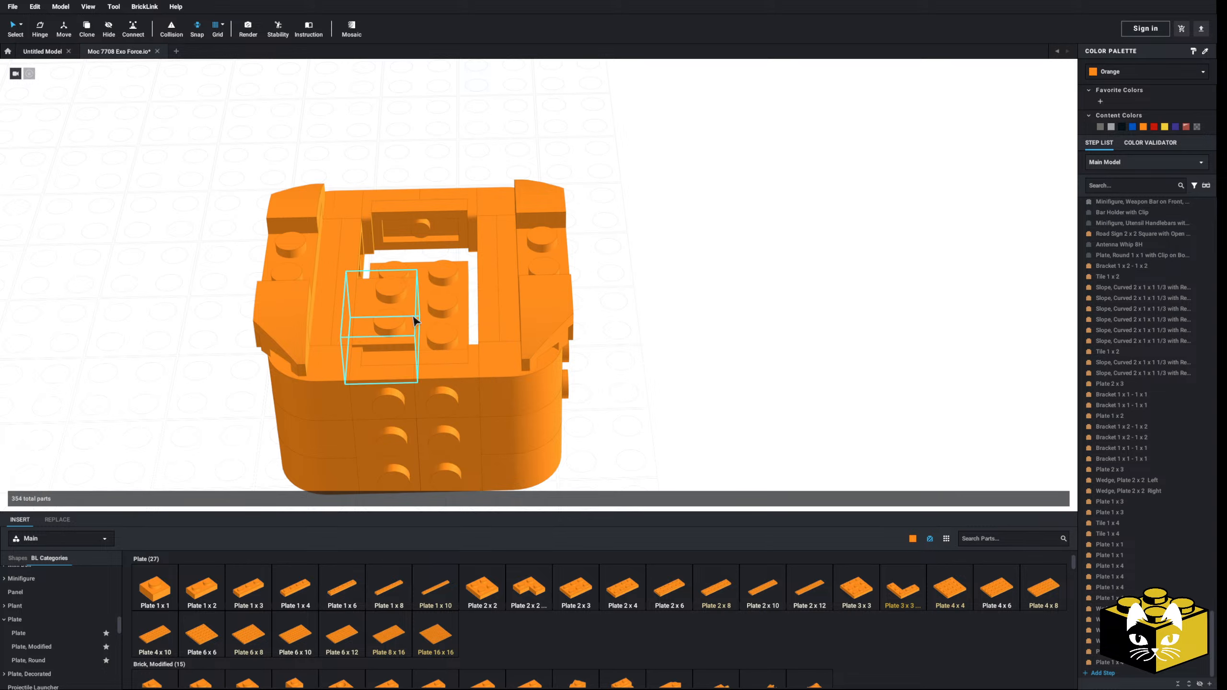
click(413, 318)
key(Delete)
click(415, 304)
key(Delete)
middle_drag(424, 357, 450, 351)
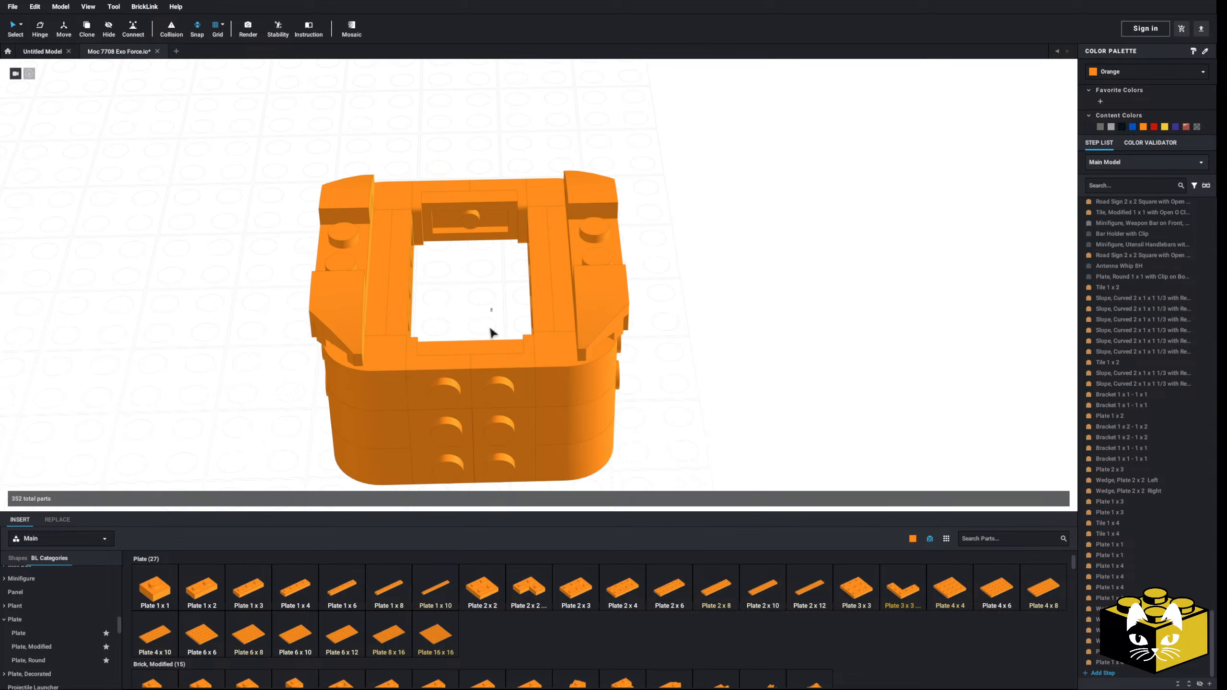
Step: Delete all middle parts of the front and back walls to split the body into two side halves
drag(489, 328, 466, 425)
key(Delete)
drag(486, 168, 464, 237)
key(Delete)
Step: Open the Brick category in the parts library
right_drag(467, 382, 461, 363)
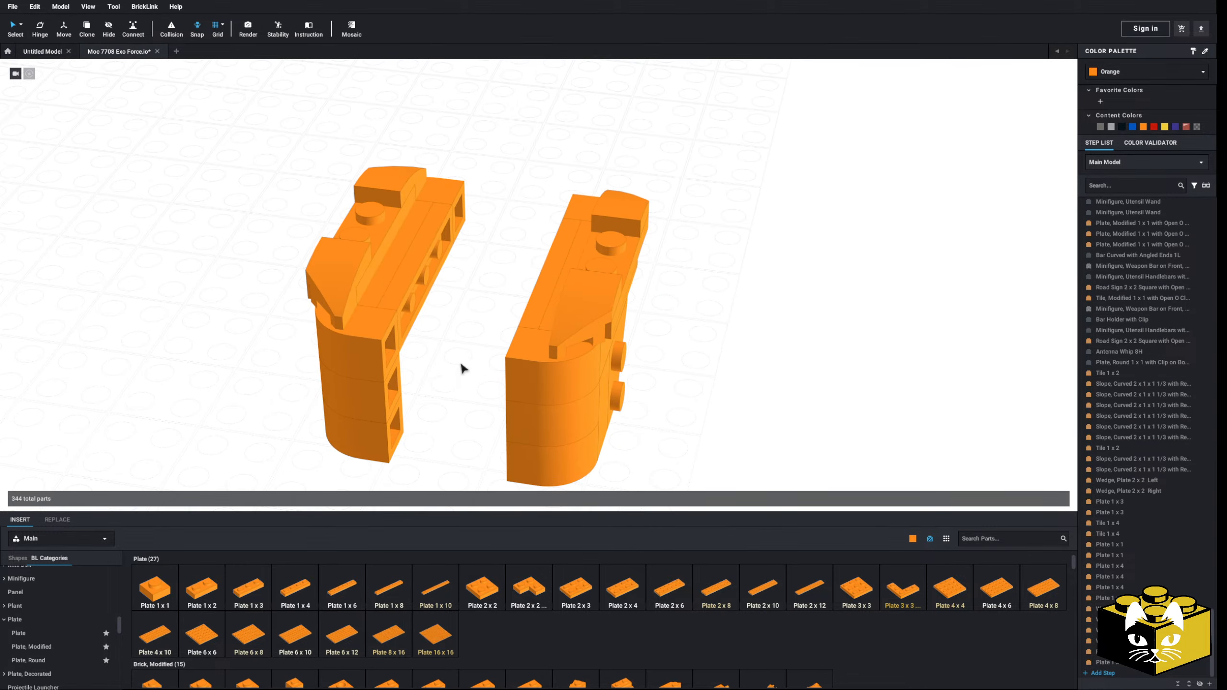
middle_drag(461, 363, 472, 276)
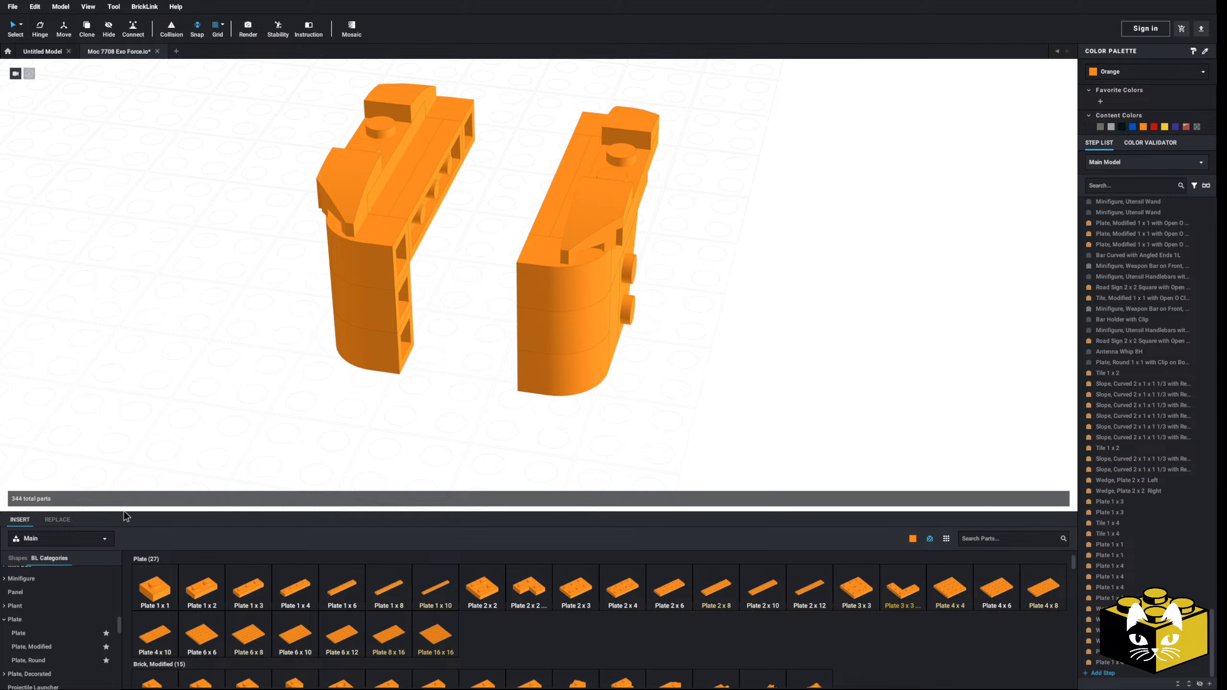
scroll(49, 619, up, 6)
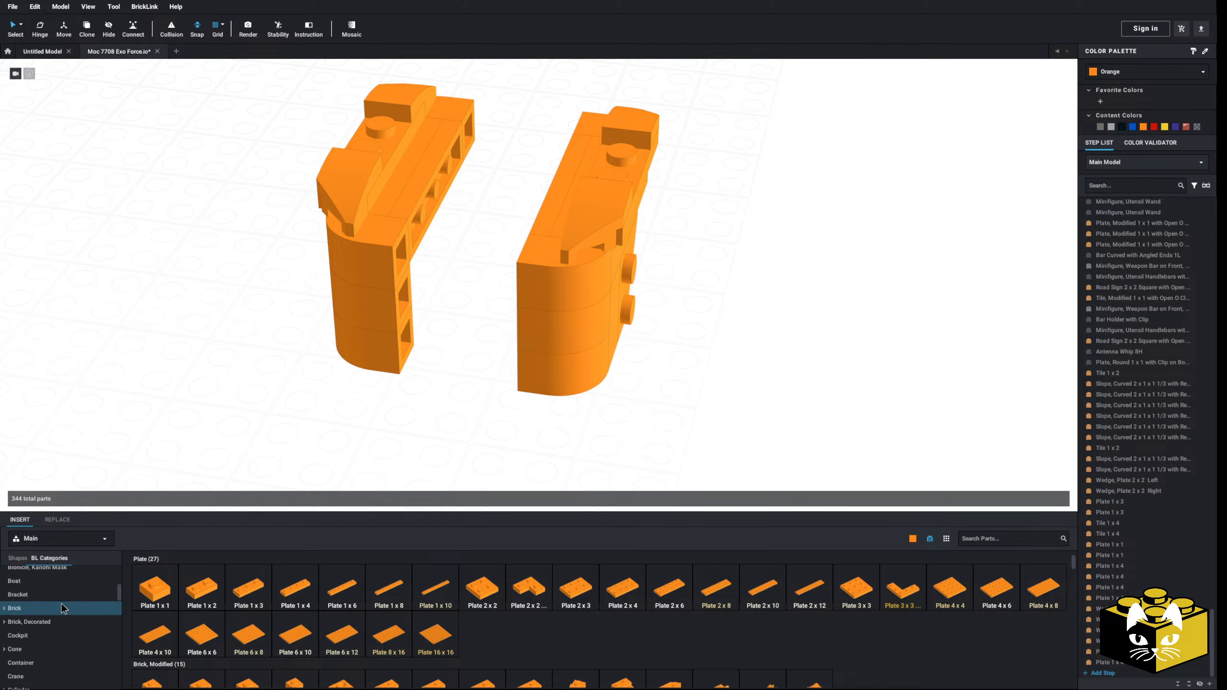
click(18, 617)
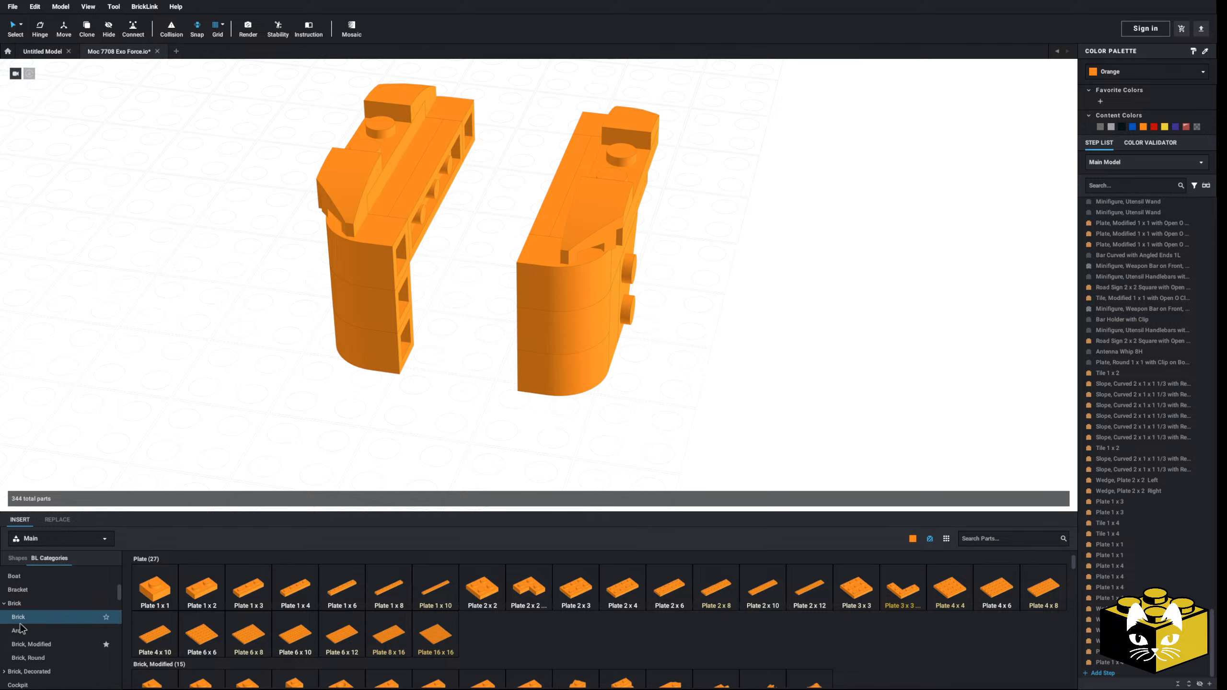
right_drag(391, 442, 464, 459)
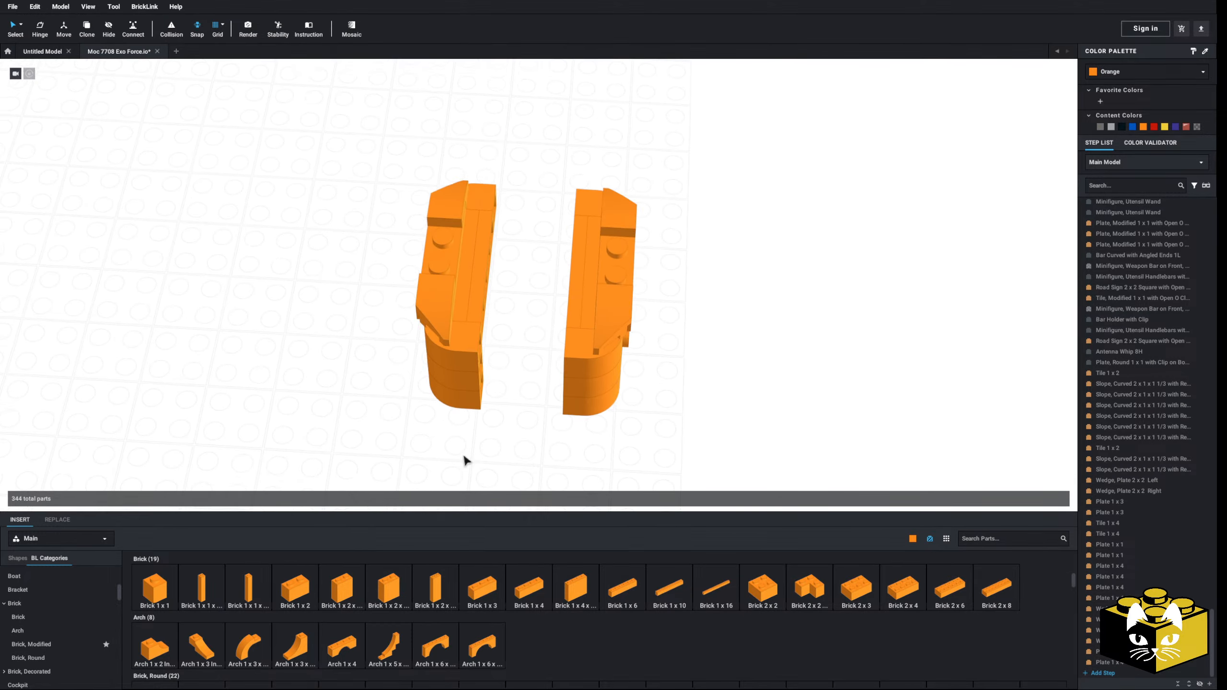
Step: Select the four corner wedges and both Plate 1 x 4 parts between them and set them aside from the body halves
click(435, 276)
shift+click(452, 223)
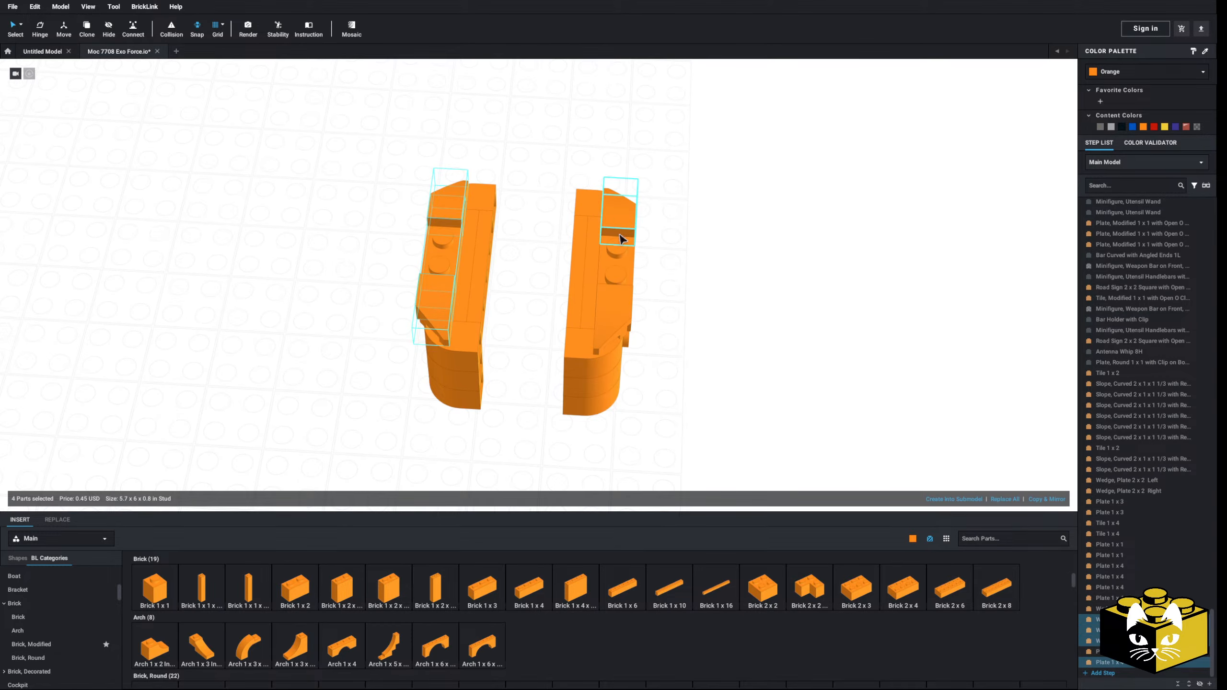
shift+click(614, 276)
shift+click(611, 317)
drag(611, 316, 1028, 329)
click(821, 292)
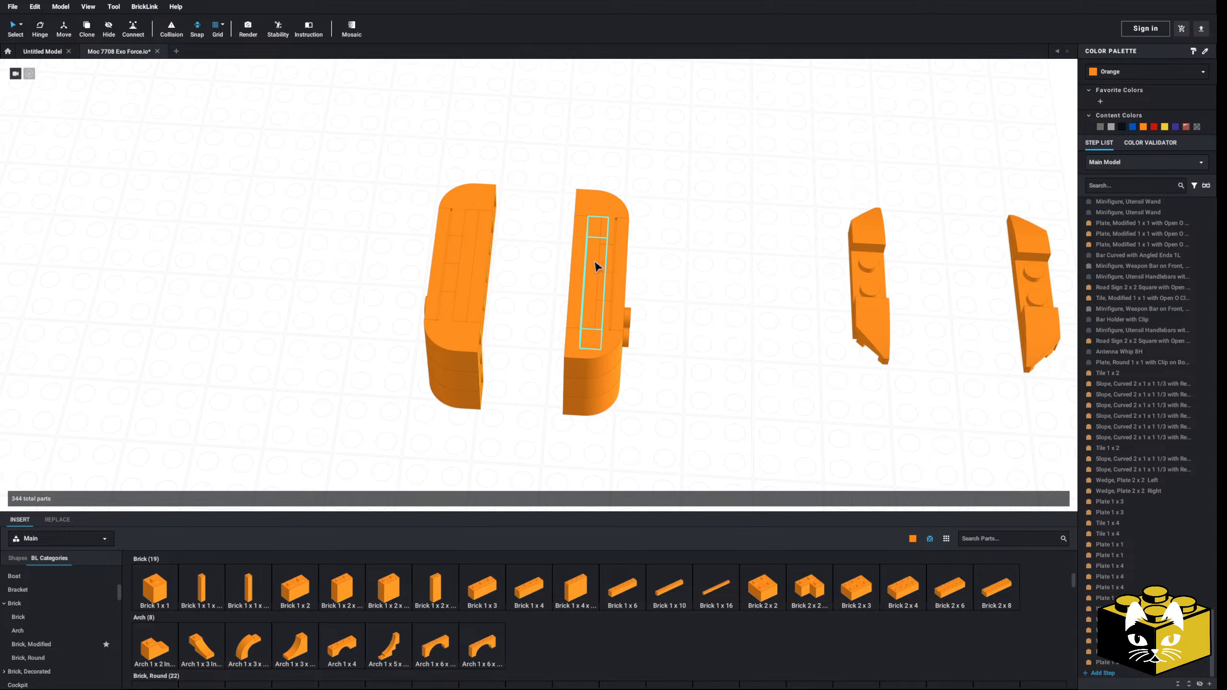
Step: Pull the inner 1 x 4 strips out of both body halves and set them aside behind the detached wedges
click(594, 264)
shift+click(579, 267)
shift+click(480, 267)
shift+click(469, 268)
drag(469, 268, 778, 131)
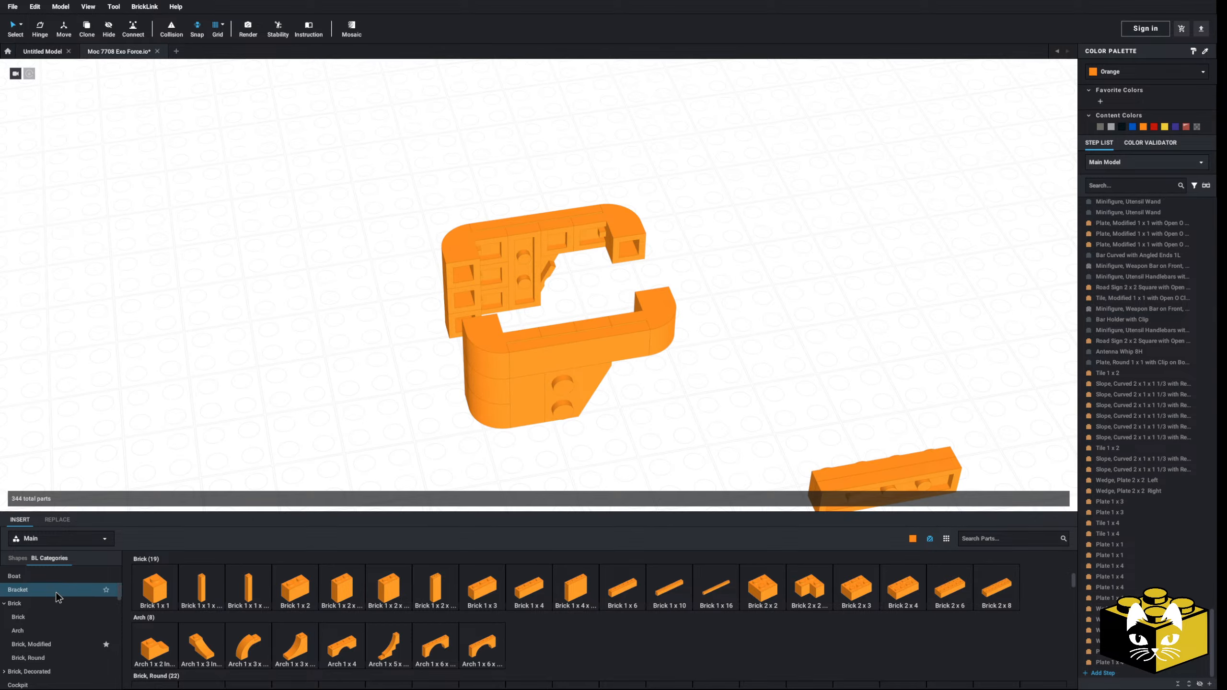
Step: From the Bracket category, insert two Bracket 1 x 2 - 1 x 2 parts end to end in the recess of one body half
click(56, 591)
click(355, 587)
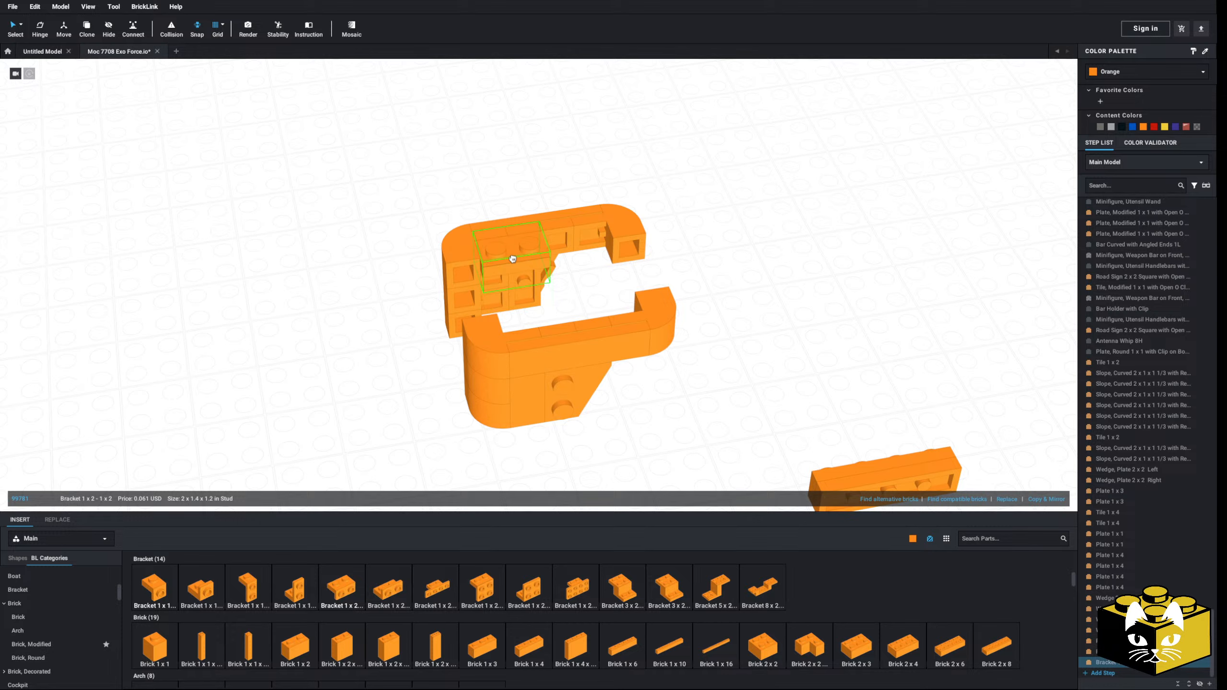
click(589, 277)
drag(589, 277, 577, 242)
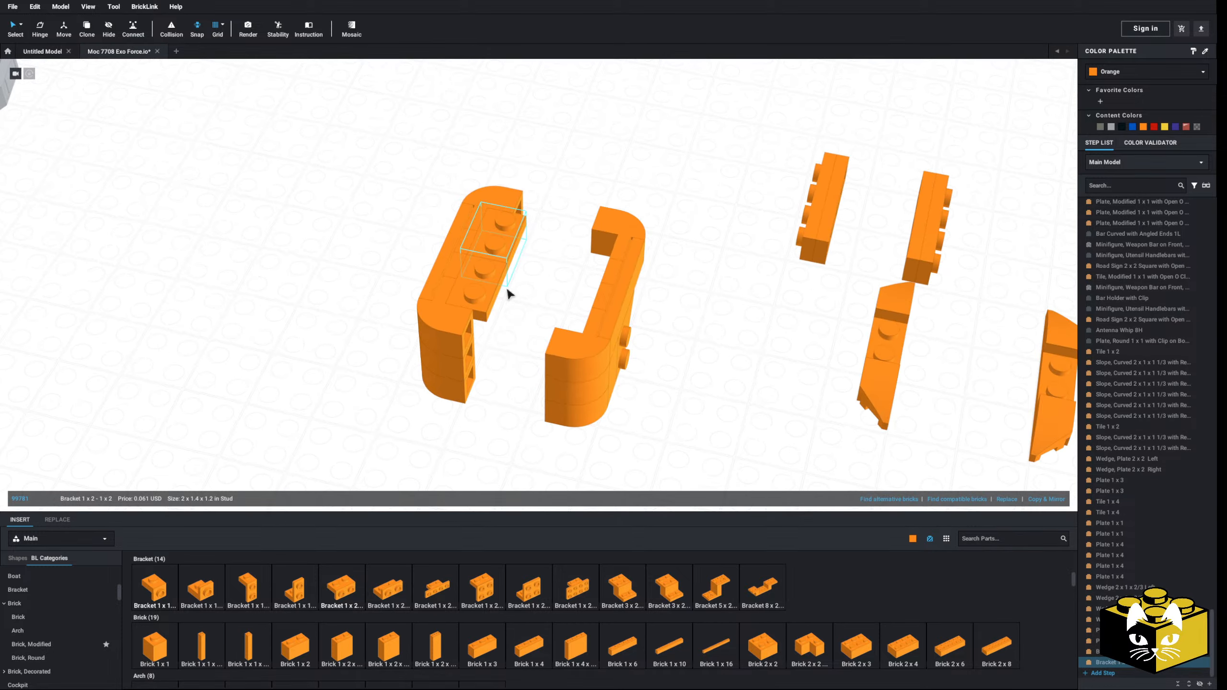
click(507, 290)
right_drag(507, 290, 509, 279)
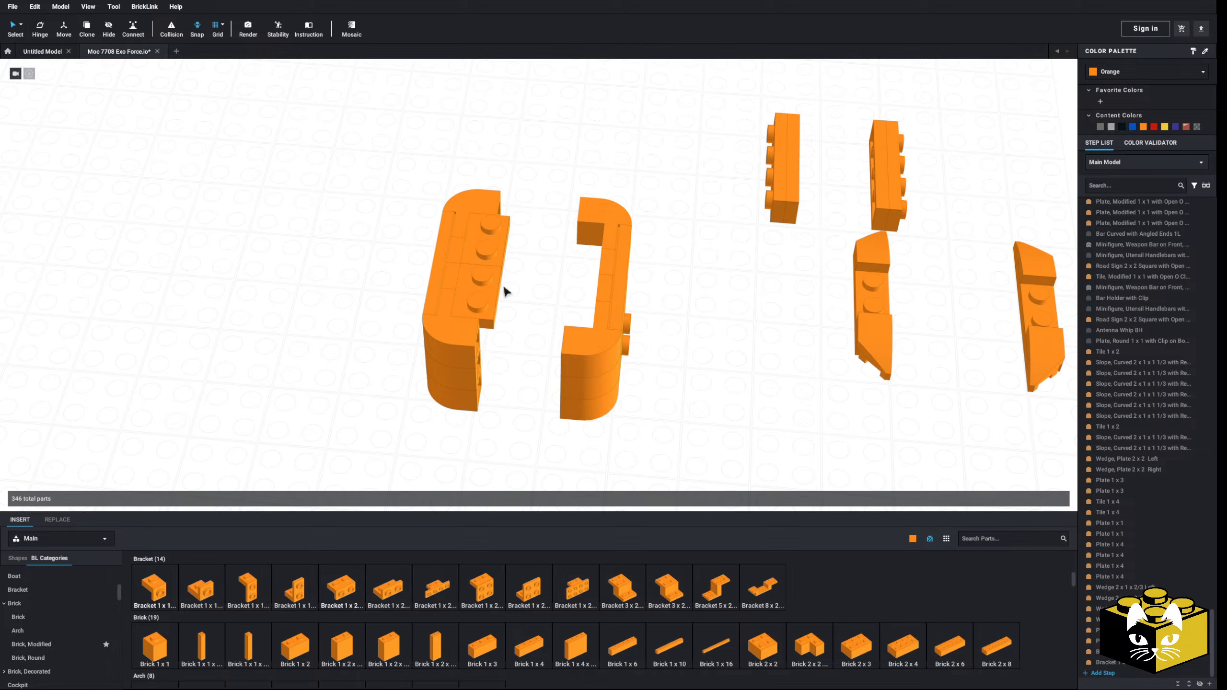
Step: Copy the two brackets, rotate the copy and fit it into the recess of the opposite body half
click(490, 284)
ctrl+click(487, 258)
right_click(485, 256)
click(505, 264)
right_click(544, 258)
click(558, 288)
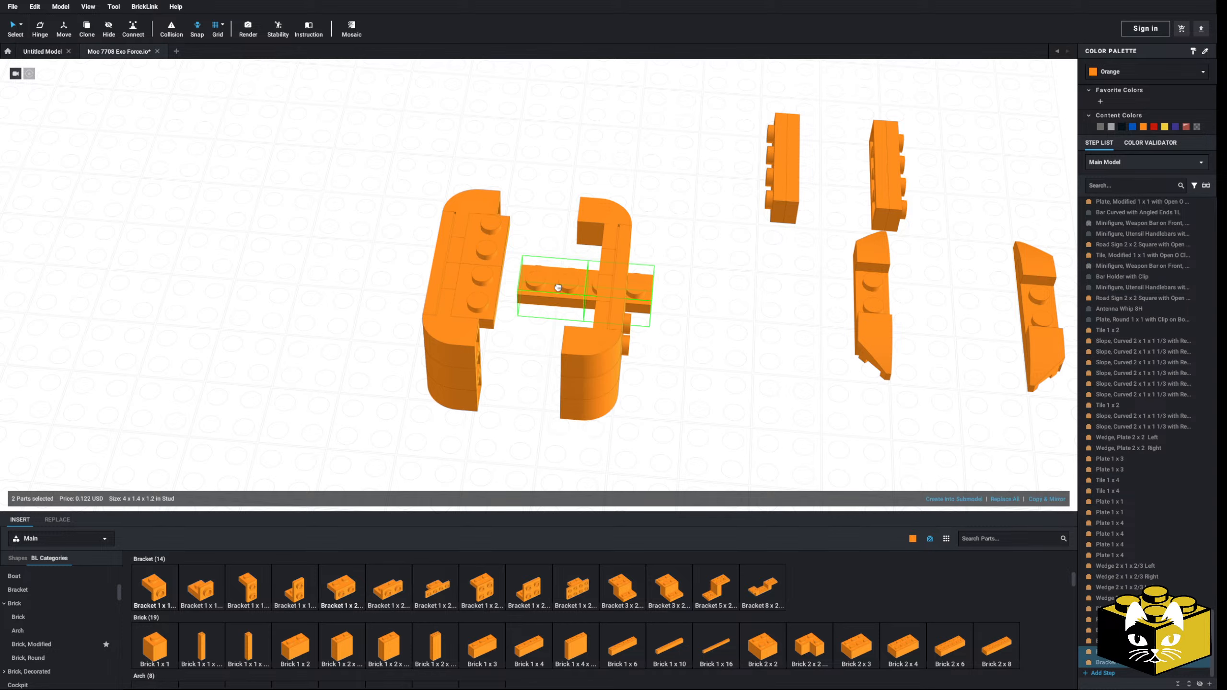
click(570, 251)
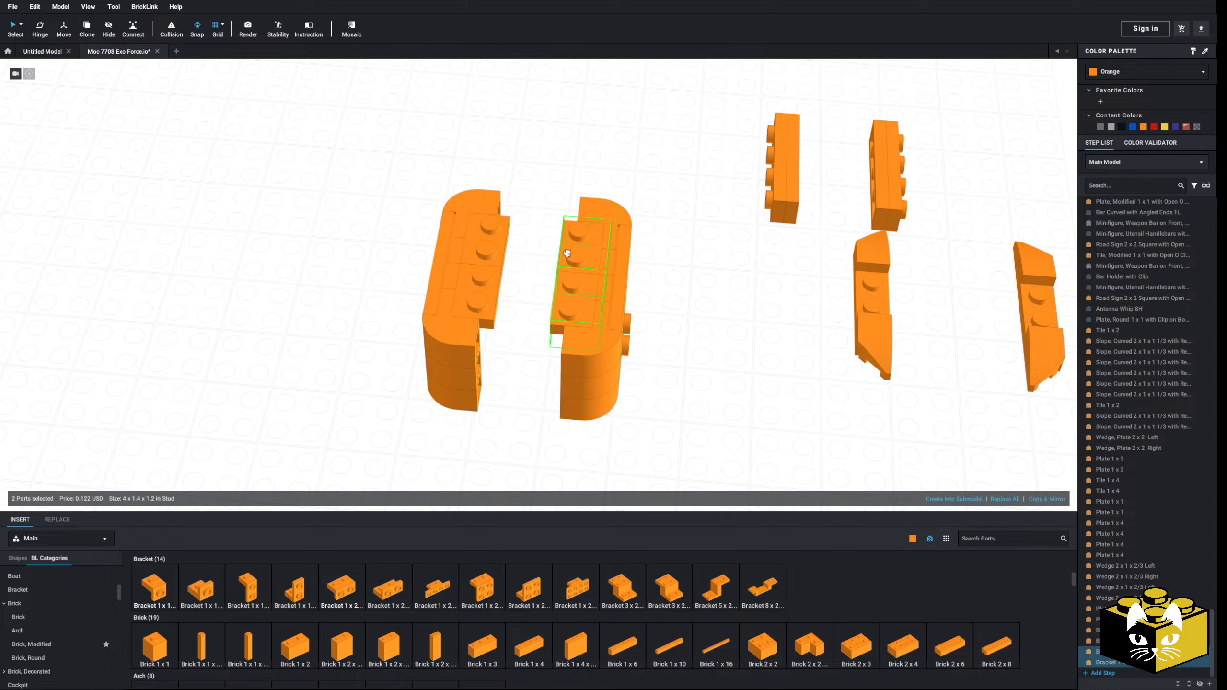
click(557, 213)
Step: Select the body half with the copied brackets and move it farther away from the other half
drag(675, 178, 560, 466)
drag(584, 352, 688, 370)
click(540, 379)
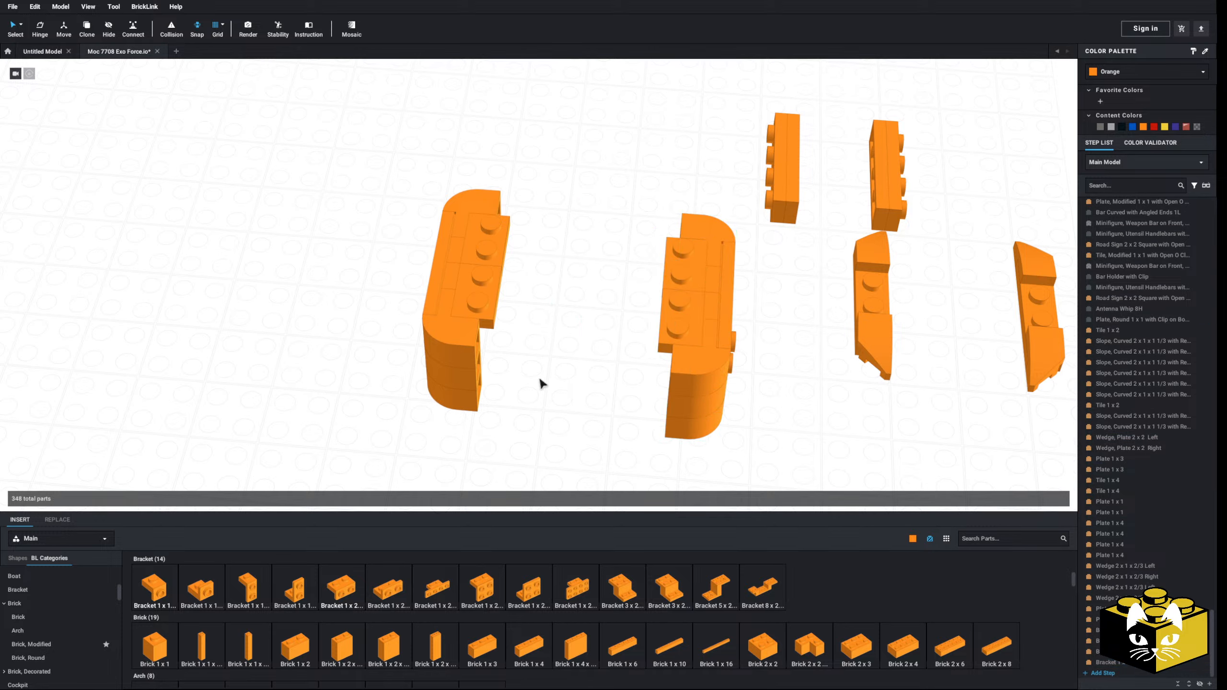
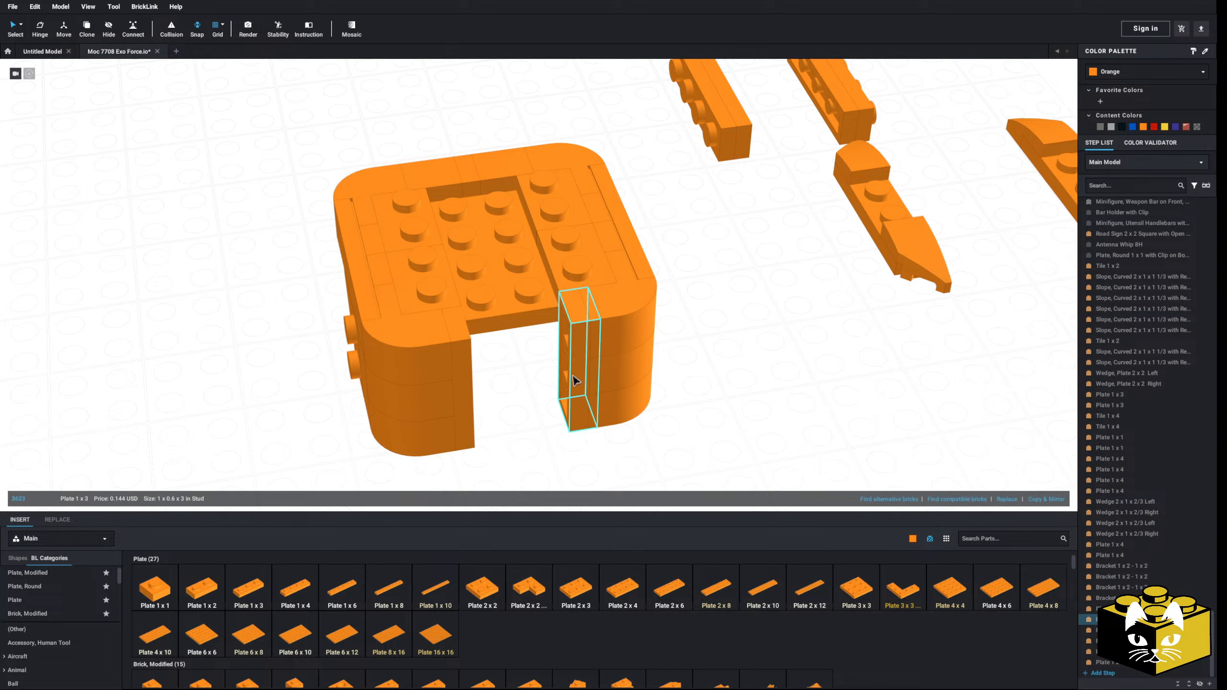
Step: Delete one Plate 1 x 3 at the body's front opening and set the plate on the opposite edge aside
key(Delete)
drag(467, 401, 809, 377)
click(713, 400)
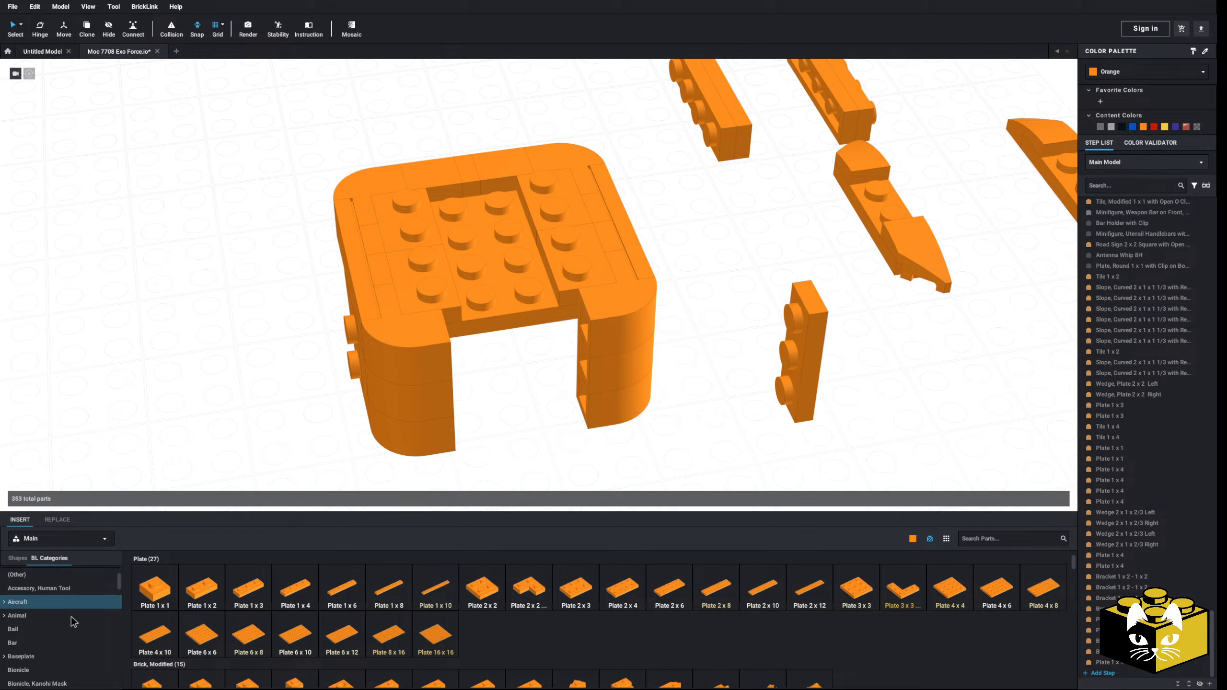
Step: Insert an upright Brick 1 x 3 at the edge of the front opening and fit the set-aside Plate 1 x 3 beside it
scroll(71, 617, down, 5)
click(15, 585)
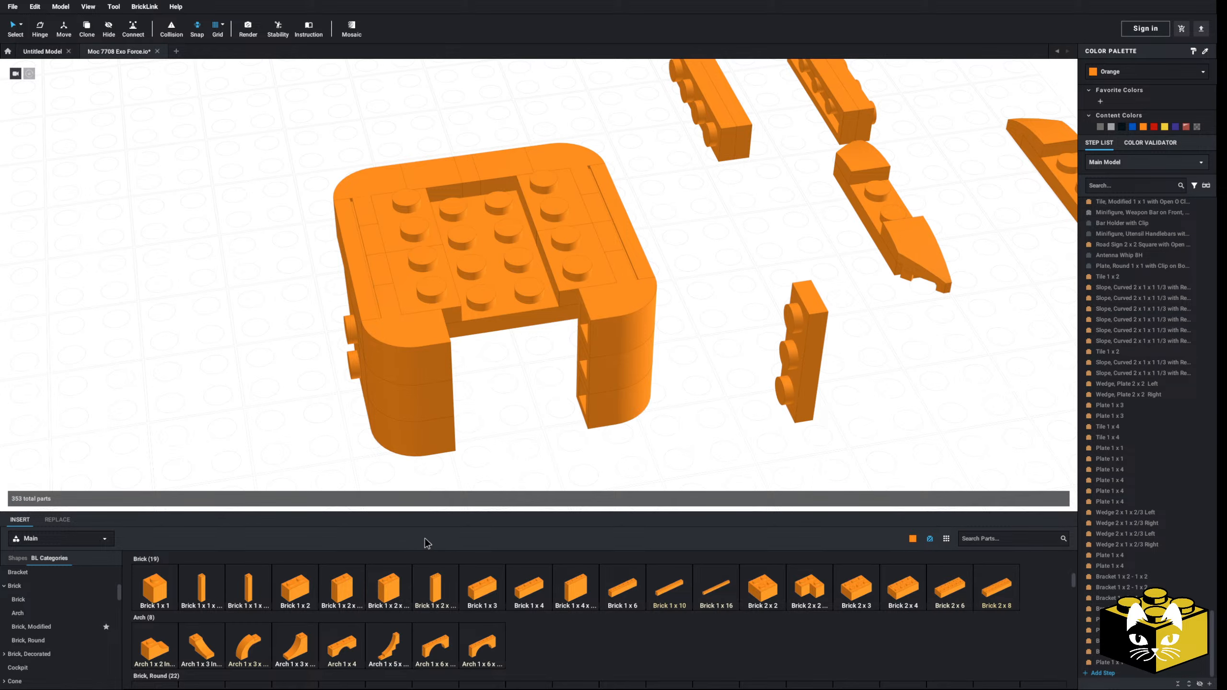
click(482, 587)
key(Right)
key(Right)
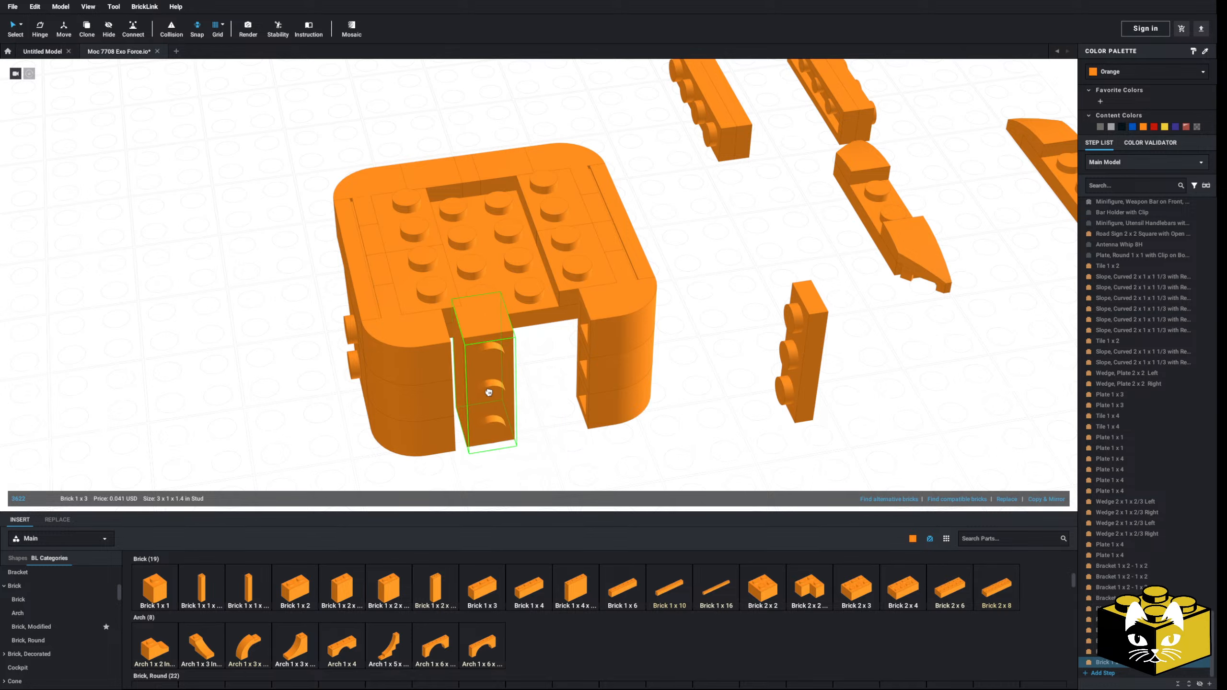
click(466, 394)
drag(806, 385, 530, 409)
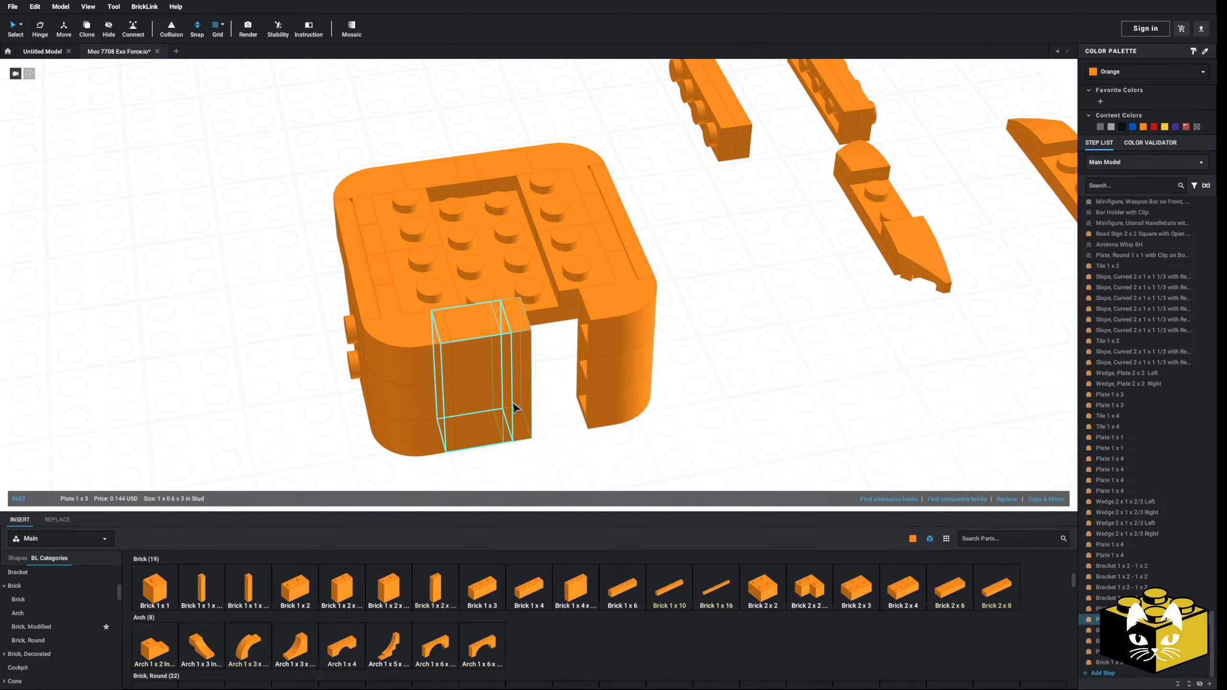
Step: Close the rest of the front opening with a second Brick 1 x 3
click(482, 587)
click(574, 372)
click(701, 370)
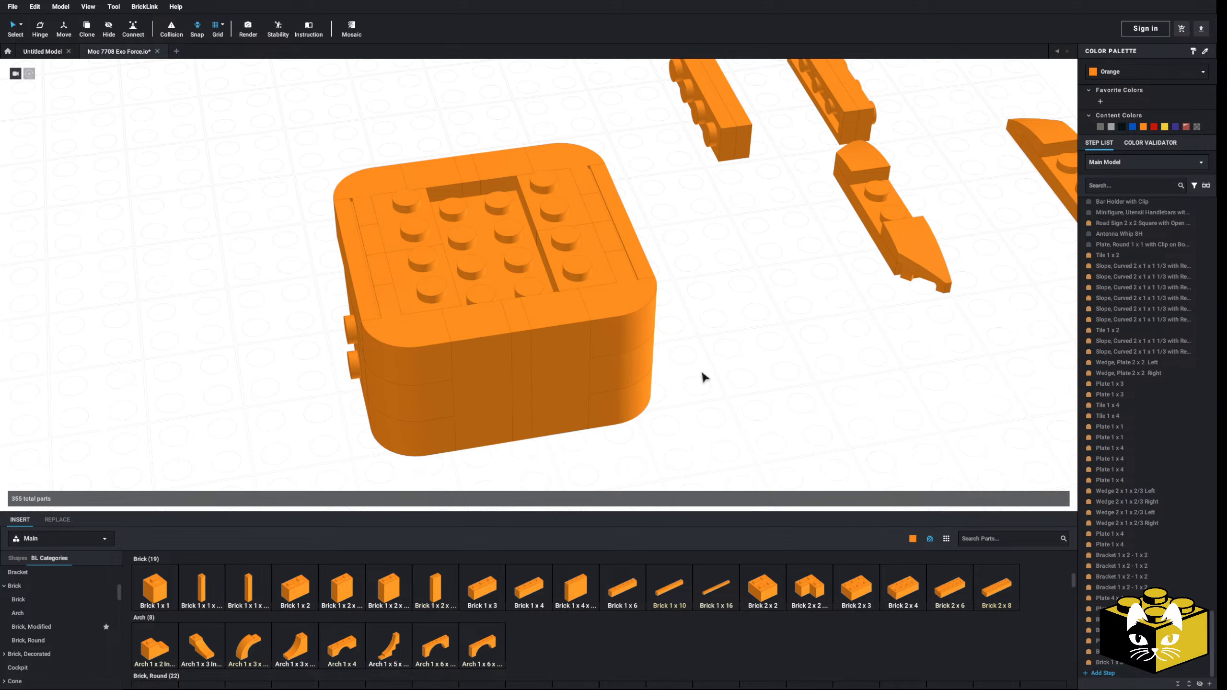
Step: Delete the leftover 1 x 4 strips and the connecting plates between the detached wedges, keeping the four wedges
scroll(701, 370, down, 6)
right_drag(688, 375, 652, 380)
middle_drag(571, 386, 546, 410)
scroll(546, 409, up, 3)
mouse_move(545, 409)
right_down()
mouse_move(560, 416)
mouse_move(548, 409)
right_up()
click(774, 383)
key(Delete)
click(902, 416)
key(Delete)
click(813, 281)
drag(895, 237, 703, 284)
key(Delete)
scroll(43, 597, up, 5)
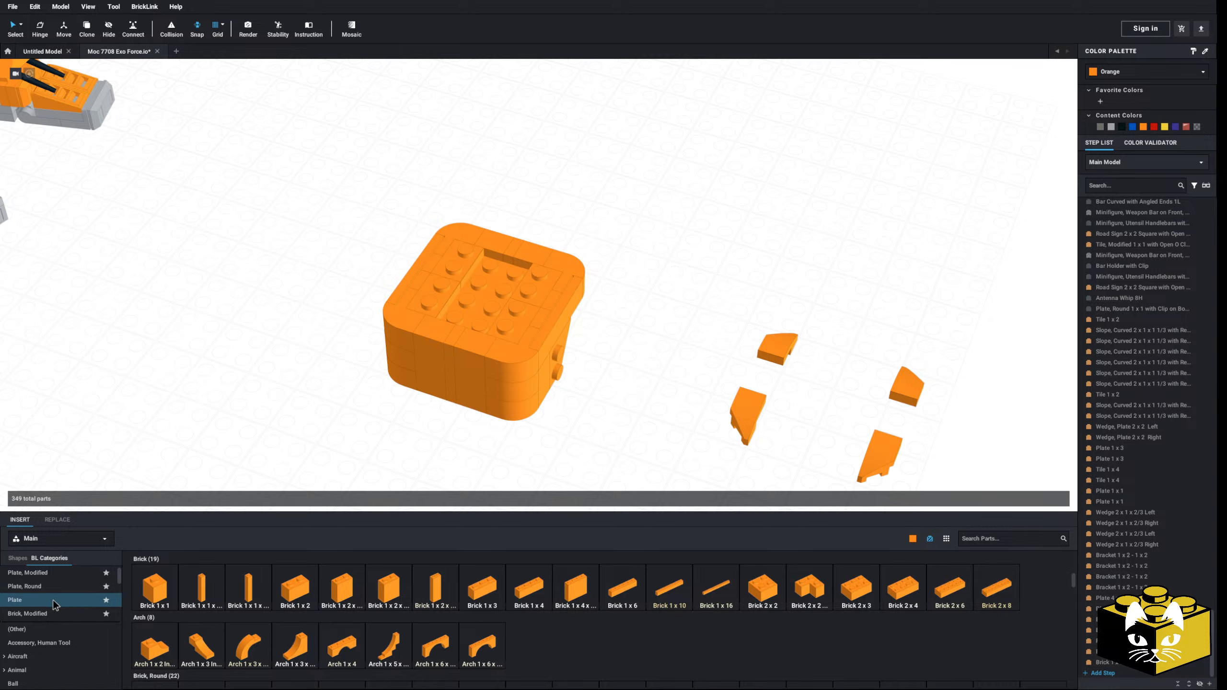
Step: Place a Plate 2 x 2 Corner on one end of the body's top and add its mirrored copy beside it
click(57, 599)
click(529, 587)
key(Left)
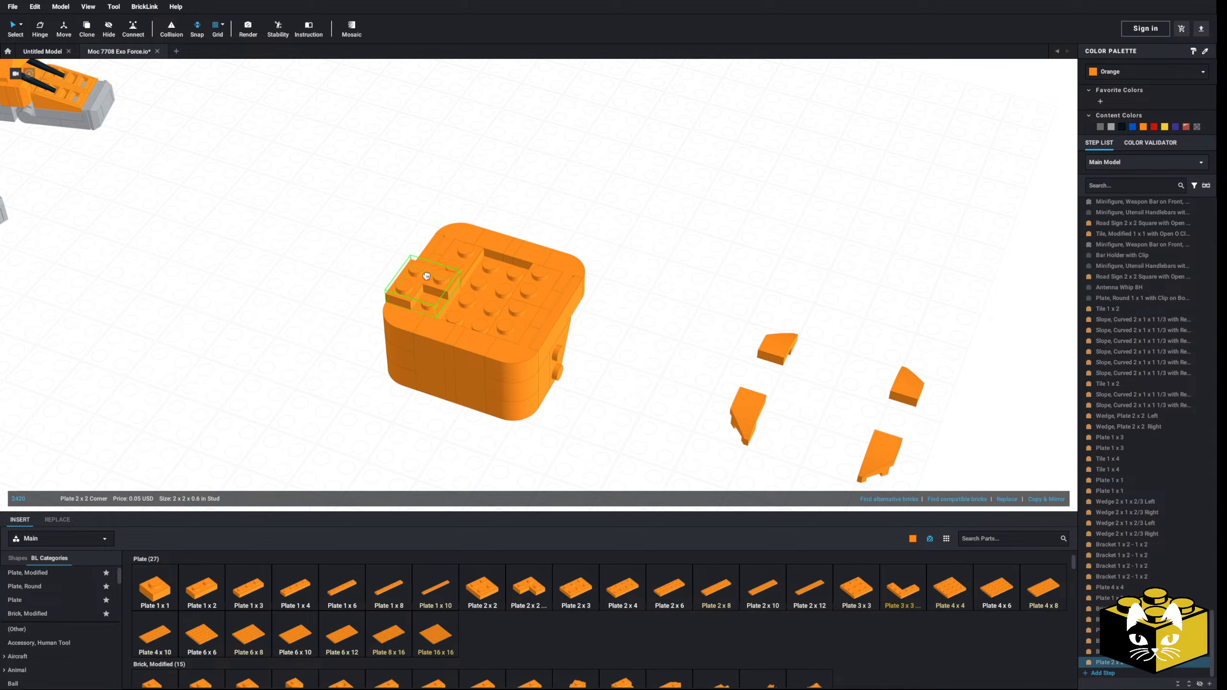
click(425, 279)
right_drag(425, 279, 384, 280)
click(1047, 500)
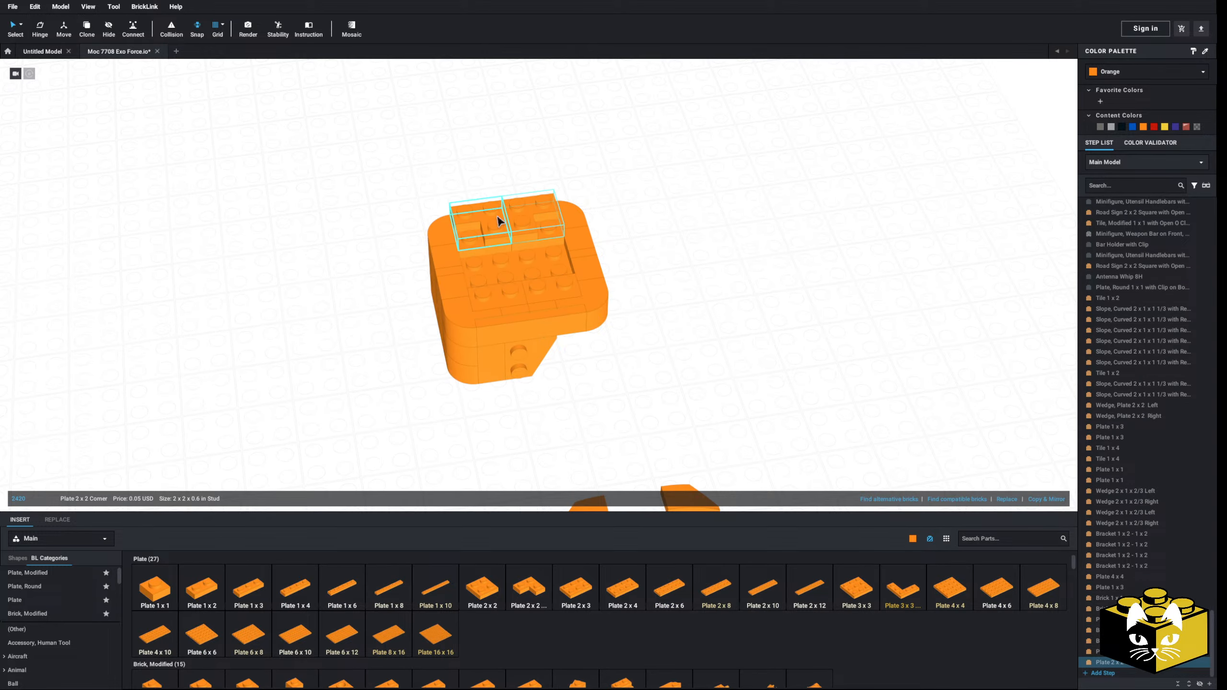
Step: Copy the pair of corner plates and place the turned copy on the opposite side of the body's top
ctrl+click(496, 216)
right_click(497, 217)
click(534, 222)
click(663, 229)
right_click(663, 228)
click(685, 252)
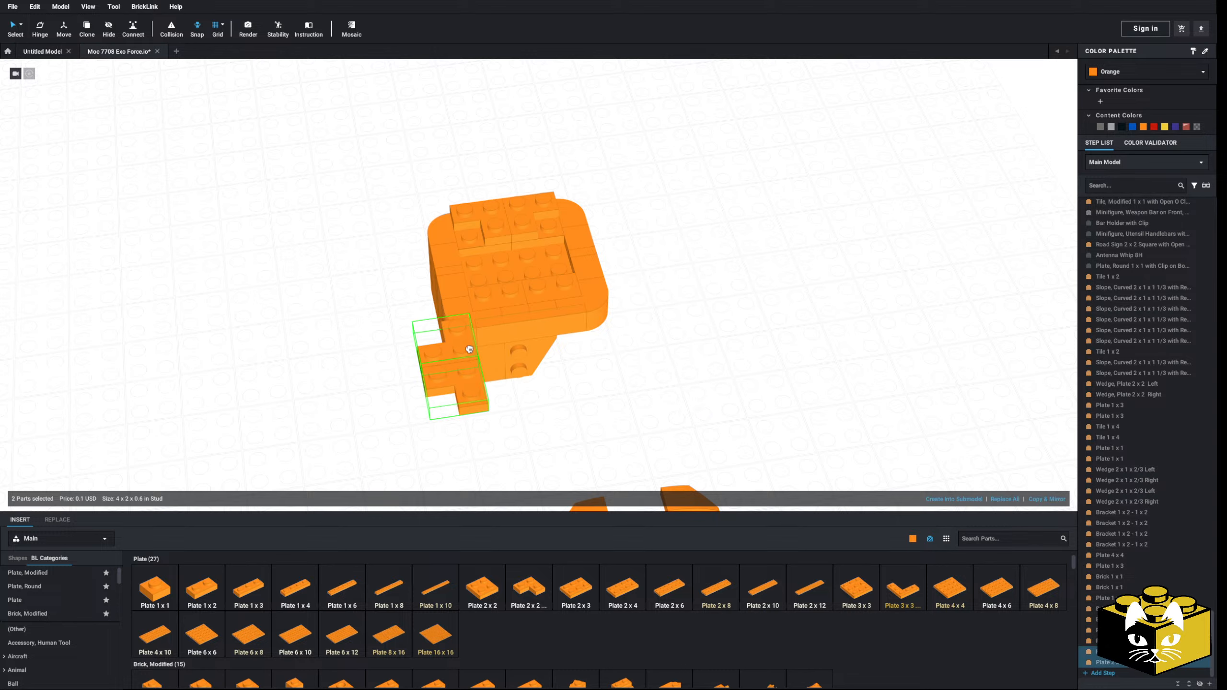
click(550, 295)
click(695, 366)
Step: Move the four detached wedges onto the corners of the body's top
middle_drag(738, 428, 711, 264)
scroll(711, 264, down, 3)
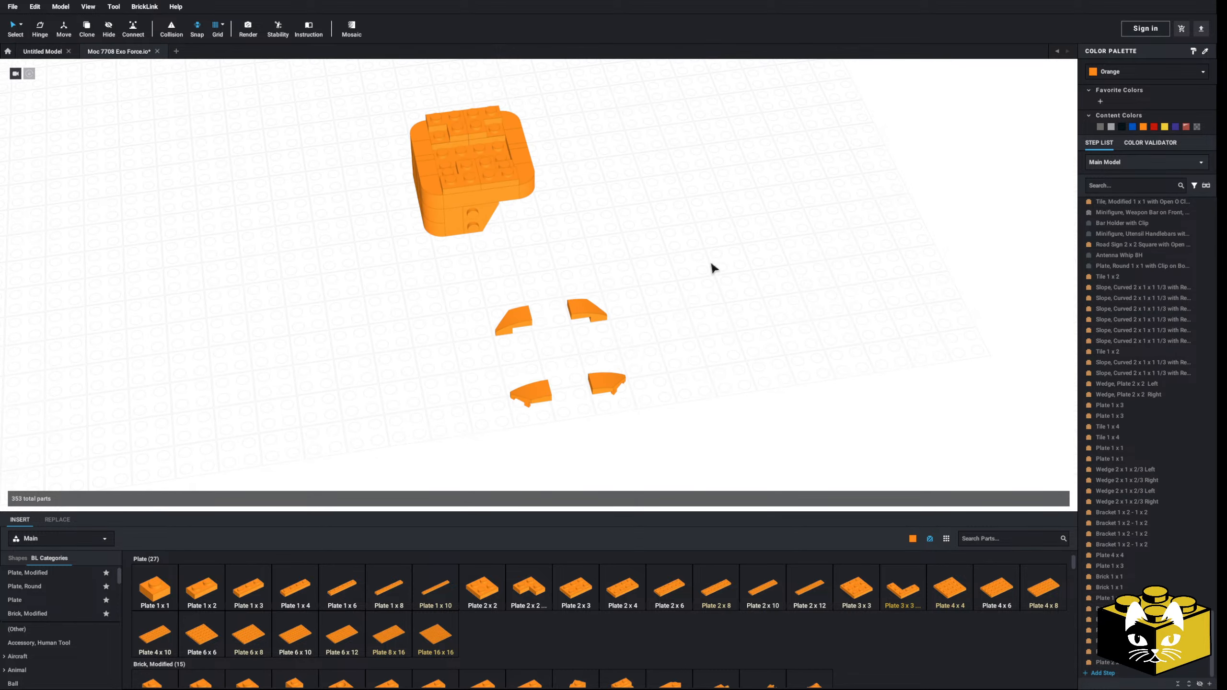
drag(679, 328, 510, 437)
drag(692, 270, 438, 178)
click(527, 272)
right_drag(527, 269, 632, 261)
scroll(531, 338, up, 4)
scroll(48, 640, down, 15)
Step: Fill the gaps between the wedges on both sides of the top with a Tile 1 x 2 each
click(18, 640)
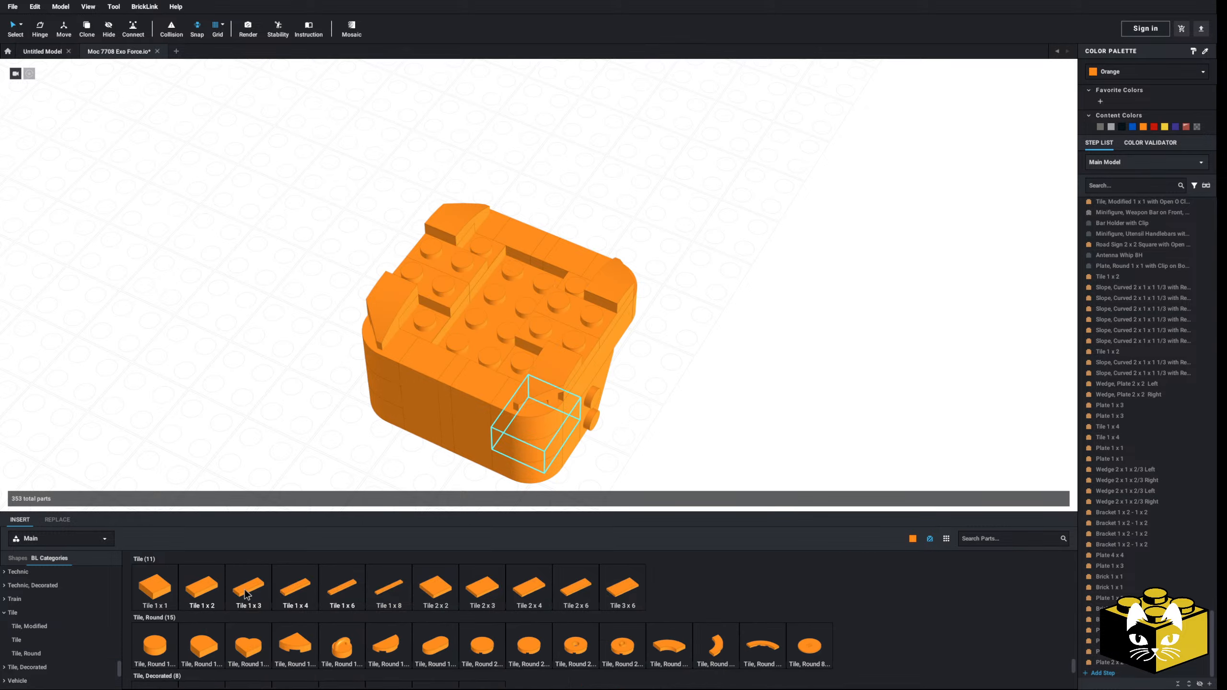
click(203, 579)
click(422, 259)
click(421, 261)
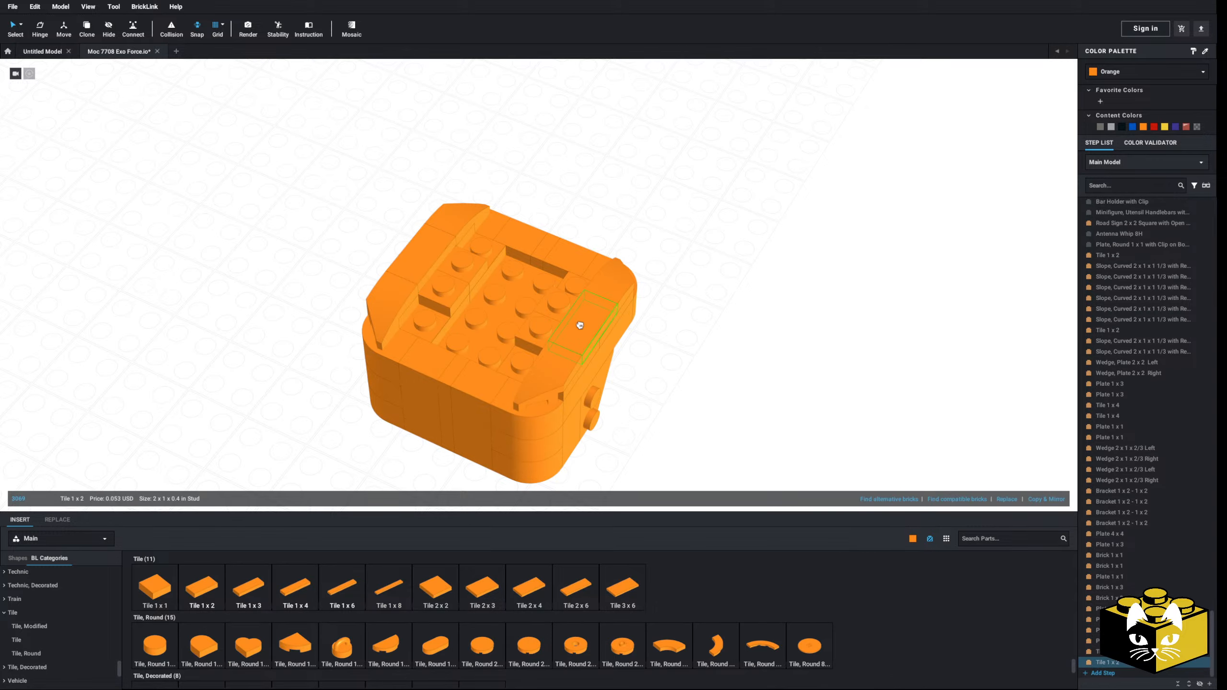
right_drag(669, 395, 700, 401)
Step: Place four Slope, Curved 3 x 1 parts on the top, inward of the wedges on both sides
scroll(62, 632, up, 5)
click(55, 628)
click(996, 587)
click(488, 309)
click(565, 256)
click(546, 358)
Step: Discard a trial Plate 2 x 2 and insert a Plate 2 x 4 in the recess between the curved slopes
scroll(44, 613, up, 8)
scroll(39, 621, down, 2)
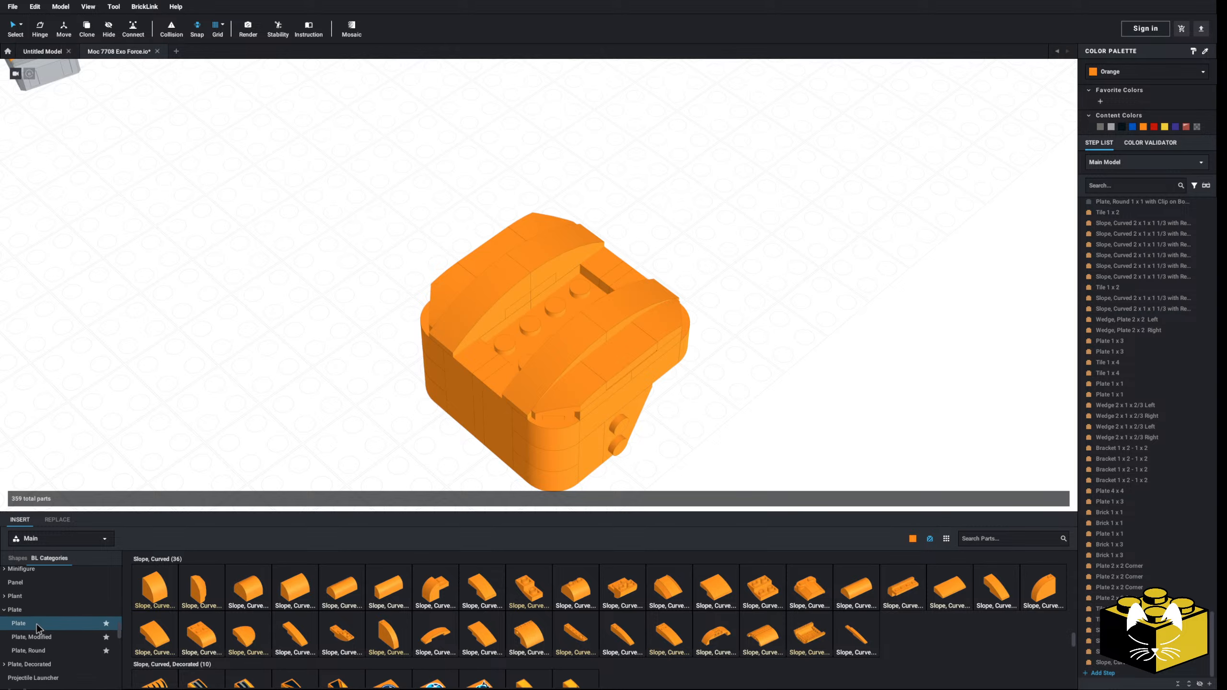
click(36, 623)
click(483, 591)
click(543, 323)
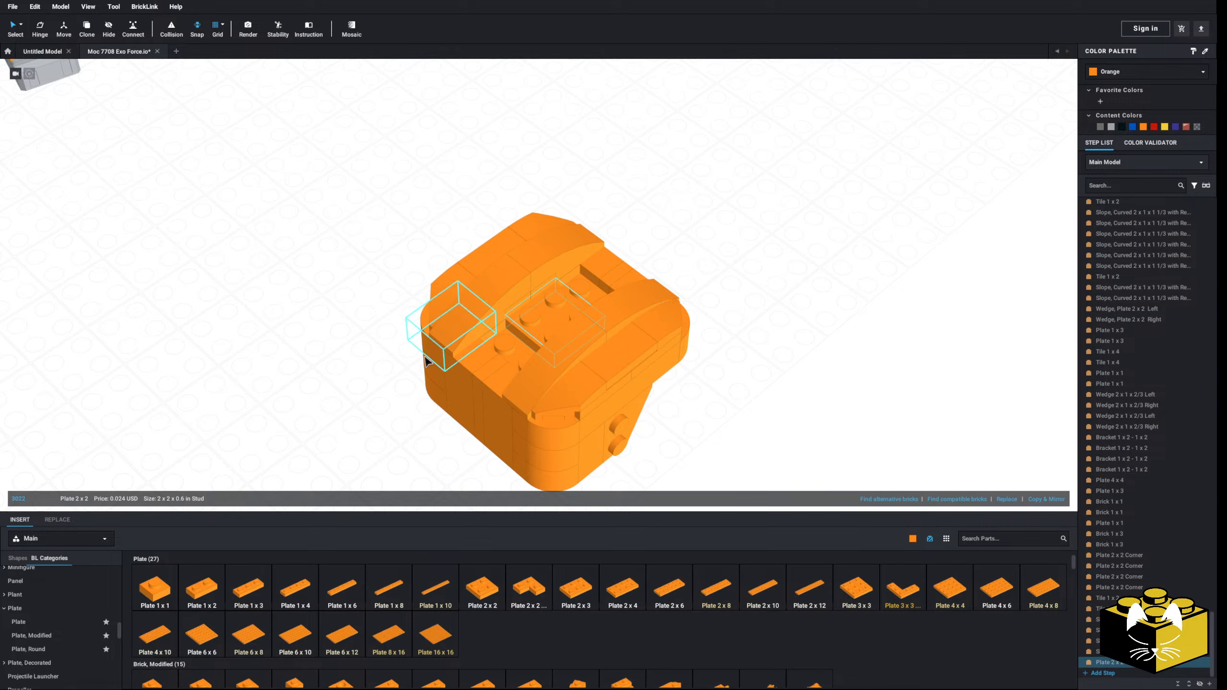
key(Delete)
click(642, 598)
click(548, 314)
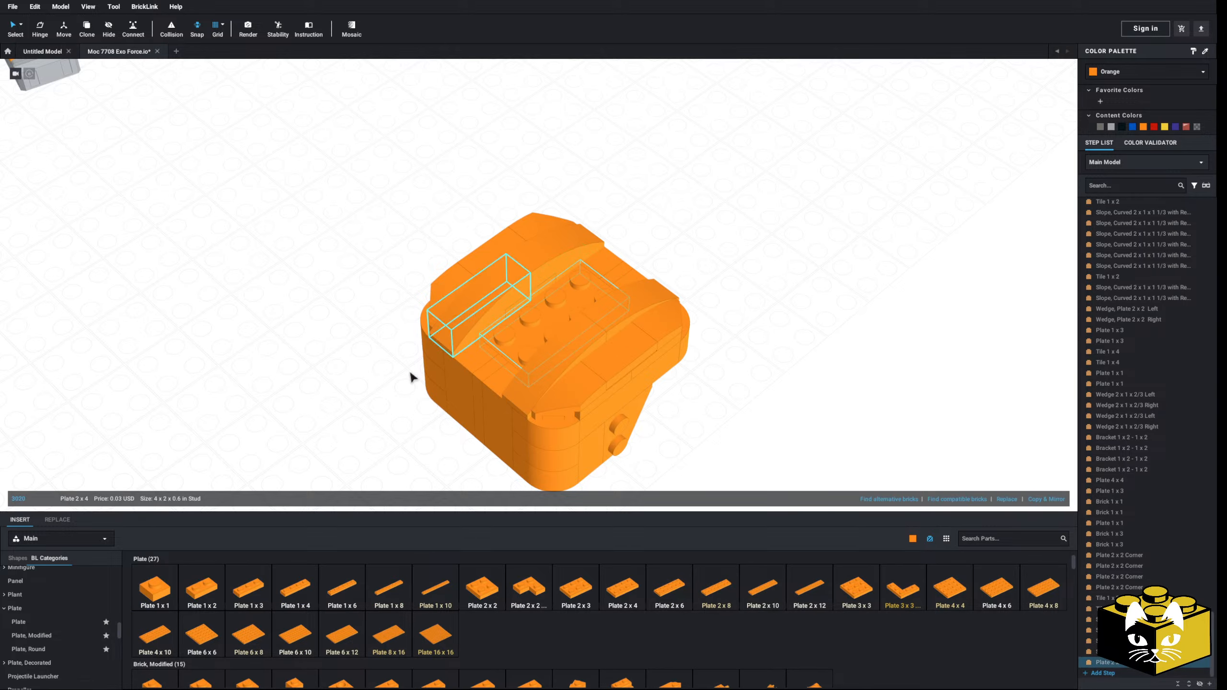
key(Escape)
mouse_move(304, 409)
right_down()
mouse_move(277, 362)
mouse_move(296, 387)
right_up()
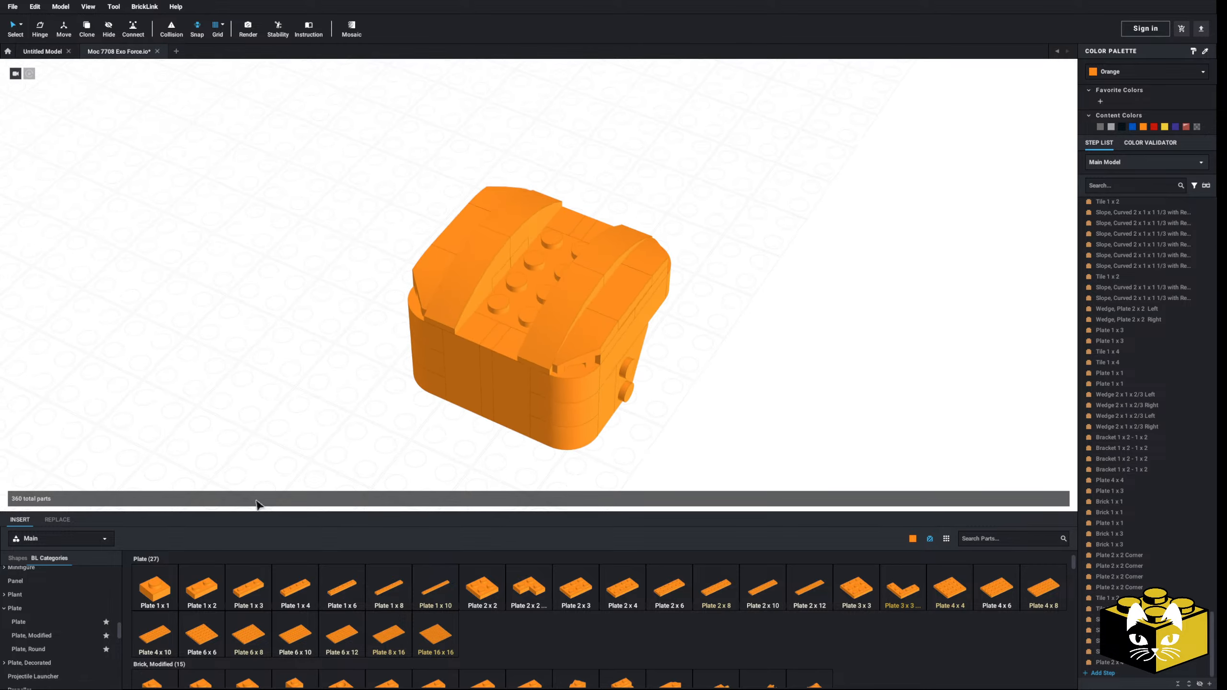
Step: Stack a second Plate 2 x 4 on the one between the curved slopes
click(623, 588)
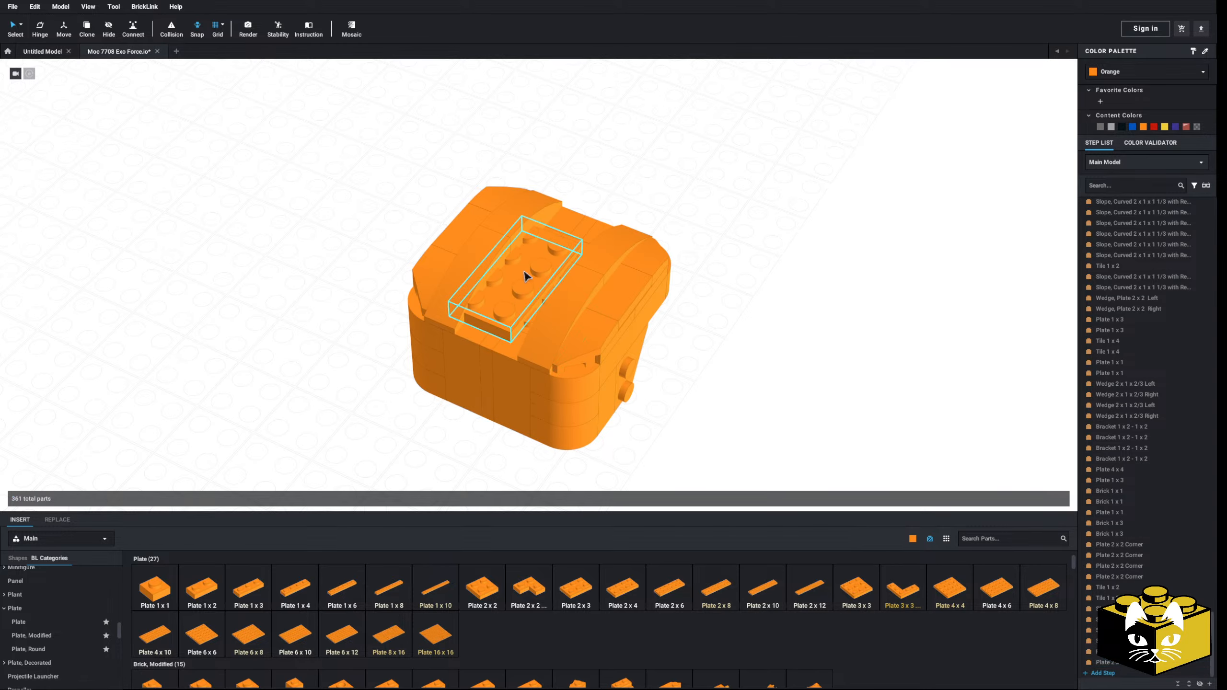
click(527, 282)
click(348, 370)
Step: Insert a Slope, Curved 2 x 2 x 2/3 at each end of the channel between the curved slopes
scroll(50, 635, down, 3)
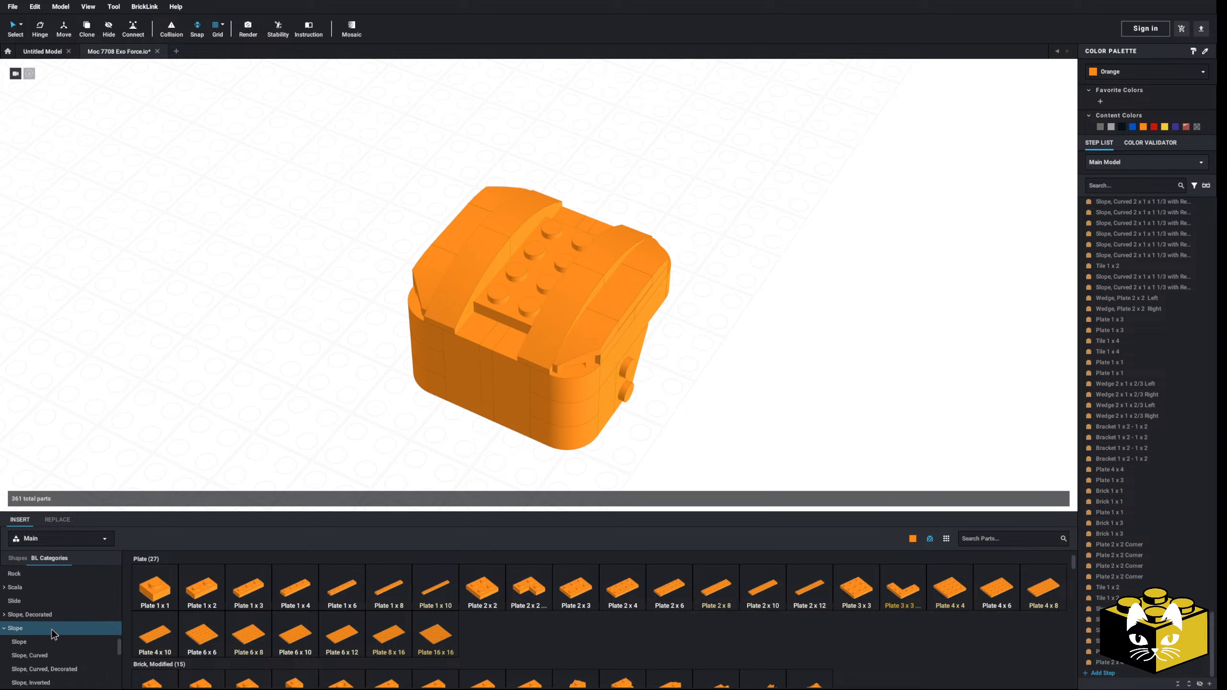
click(48, 651)
click(616, 597)
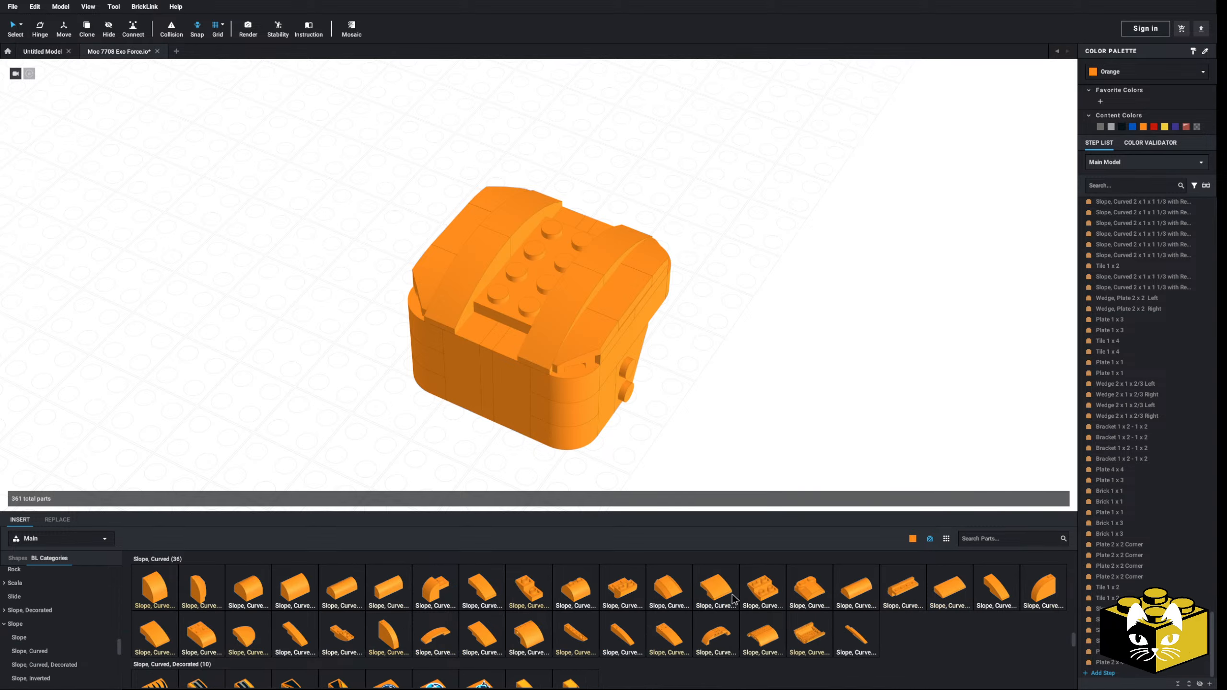
click(512, 324)
click(715, 587)
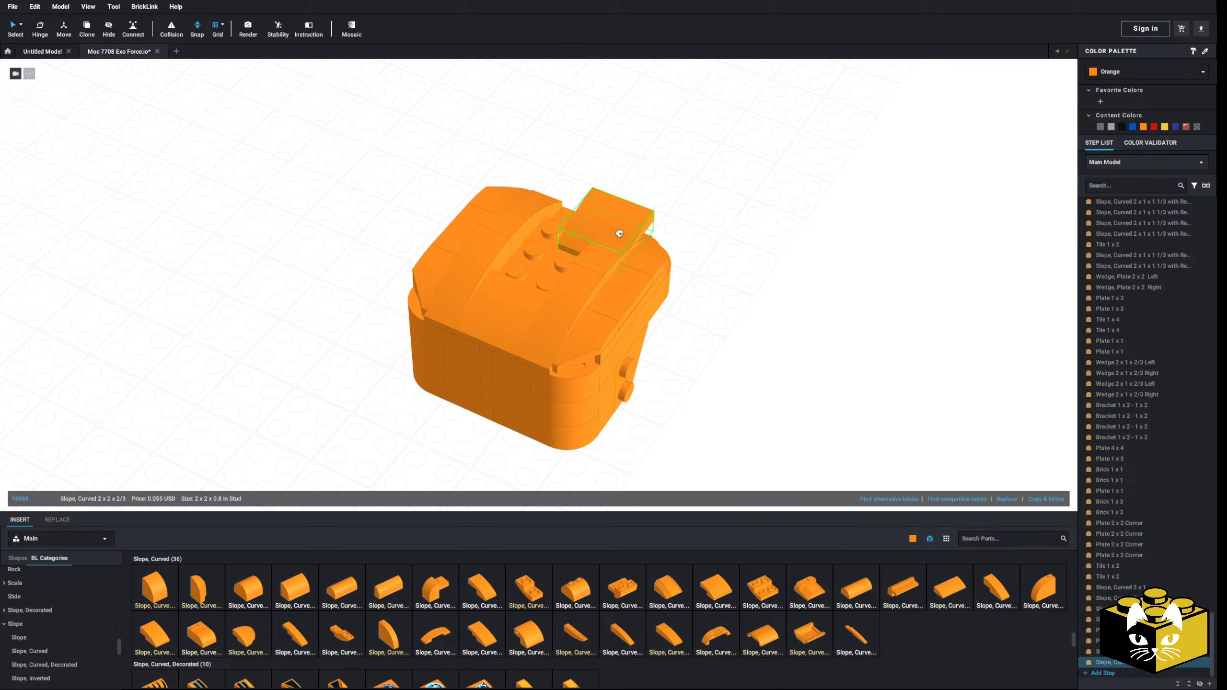
click(569, 237)
Step: Fill the gap at the middle of the curved top with a modified plate that has a single centre stud
scroll(96, 597, up, 2)
scroll(68, 605, up, 2)
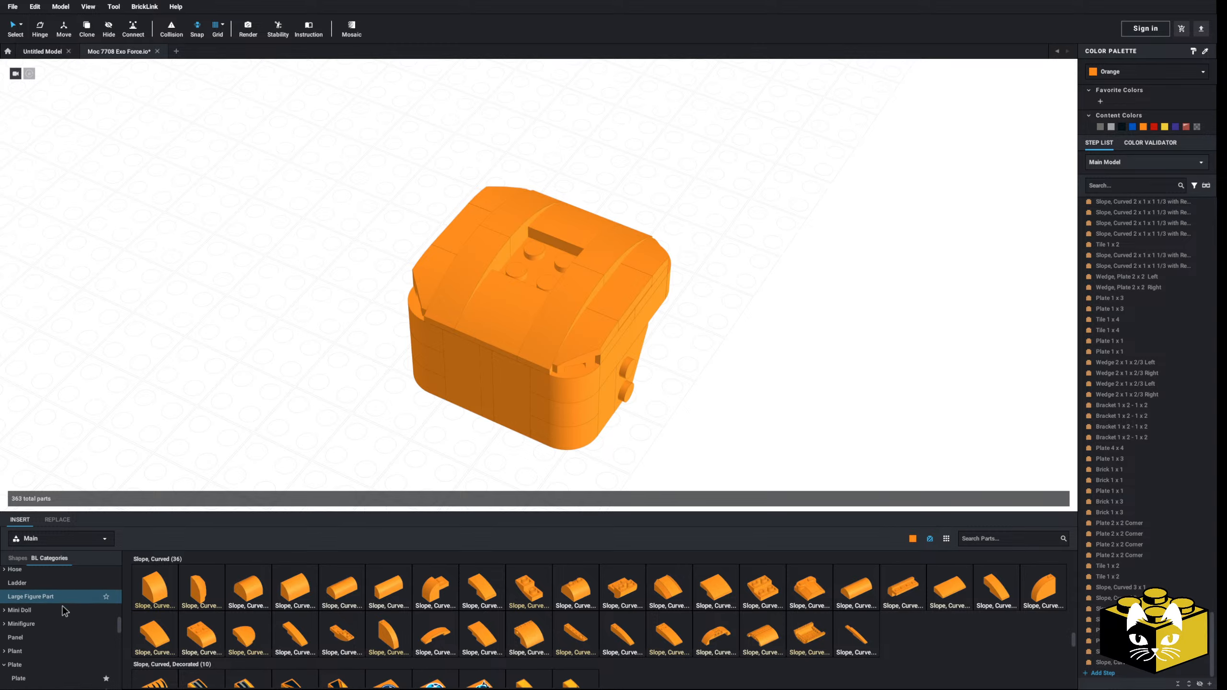
scroll(68, 616, down, 1)
click(73, 620)
click(949, 587)
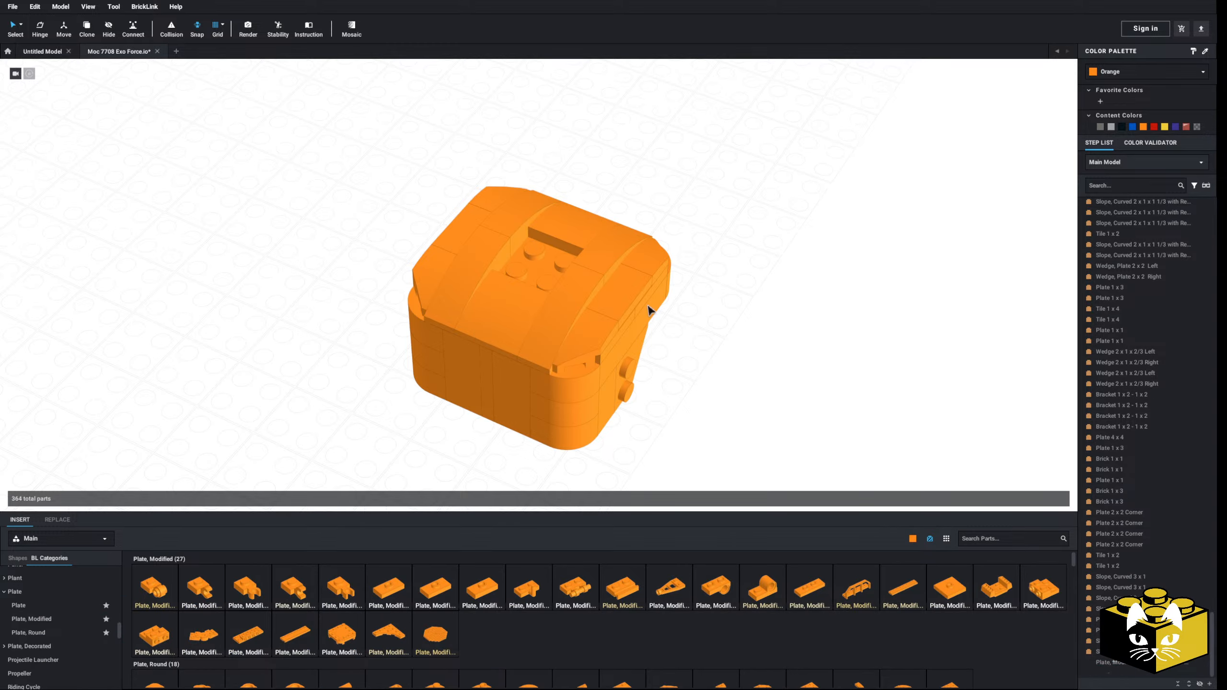
click(541, 256)
scroll(723, 382, down, 3)
right_drag(723, 382, 658, 337)
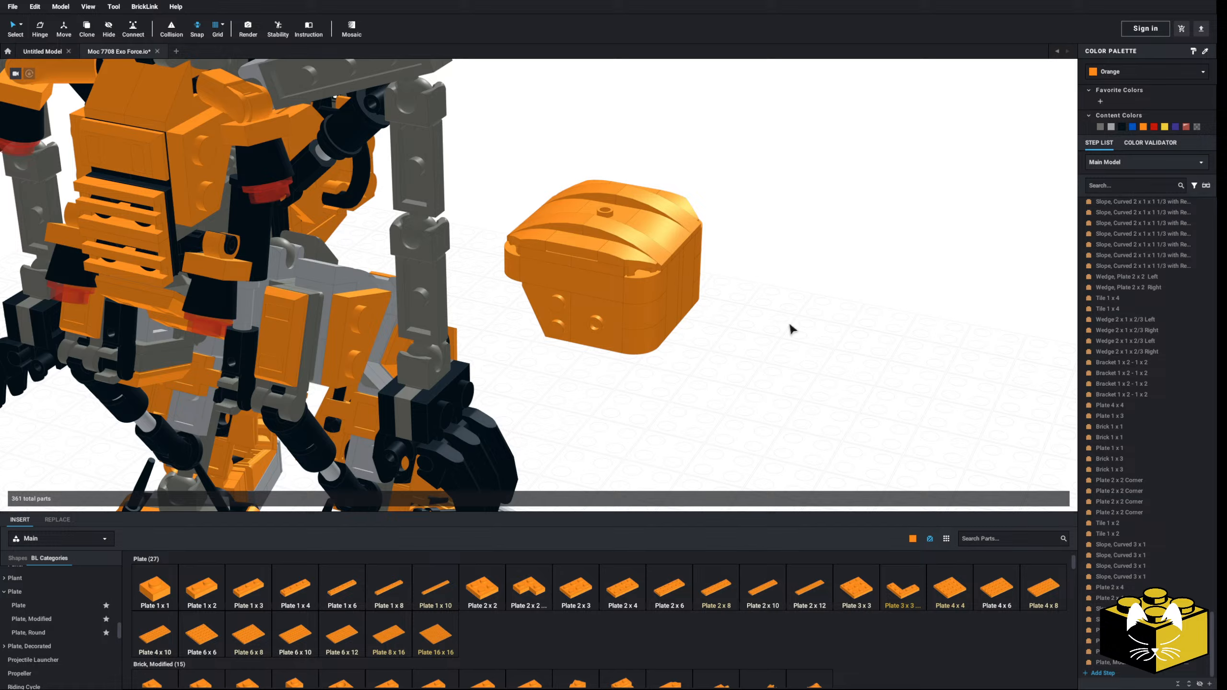
Step: Delete one of the parts attached to the studded side face of the orange body
right_drag(789, 327, 679, 353)
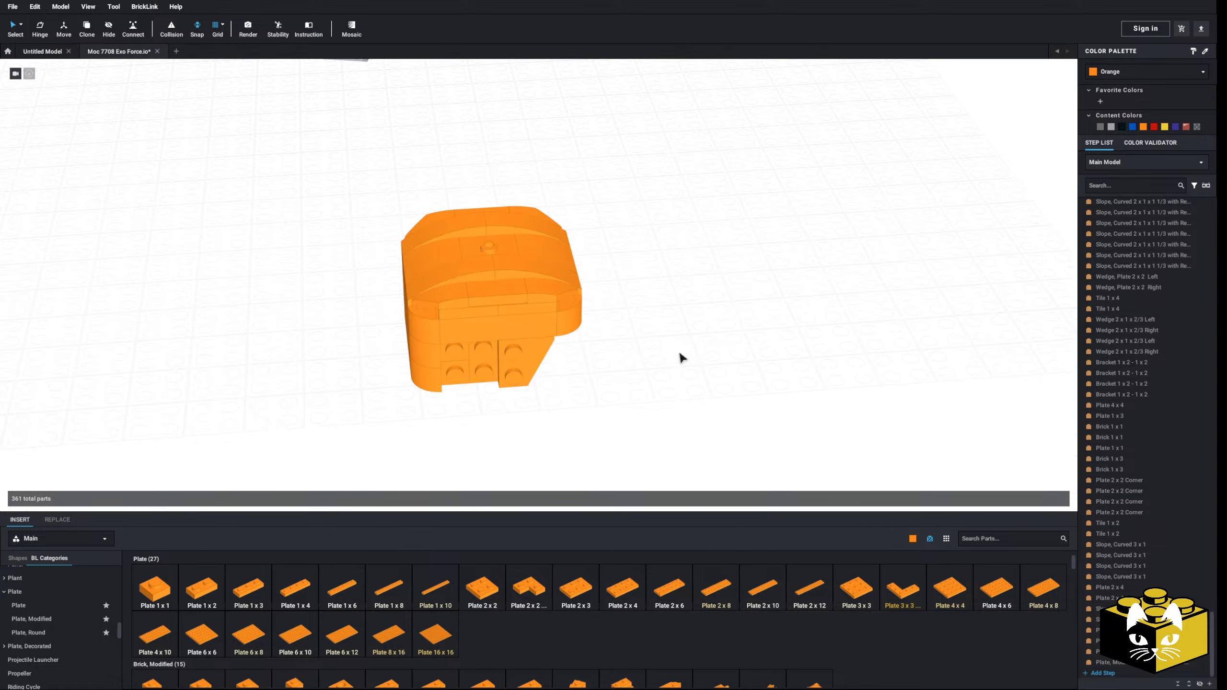
right_click(679, 350)
click(628, 405)
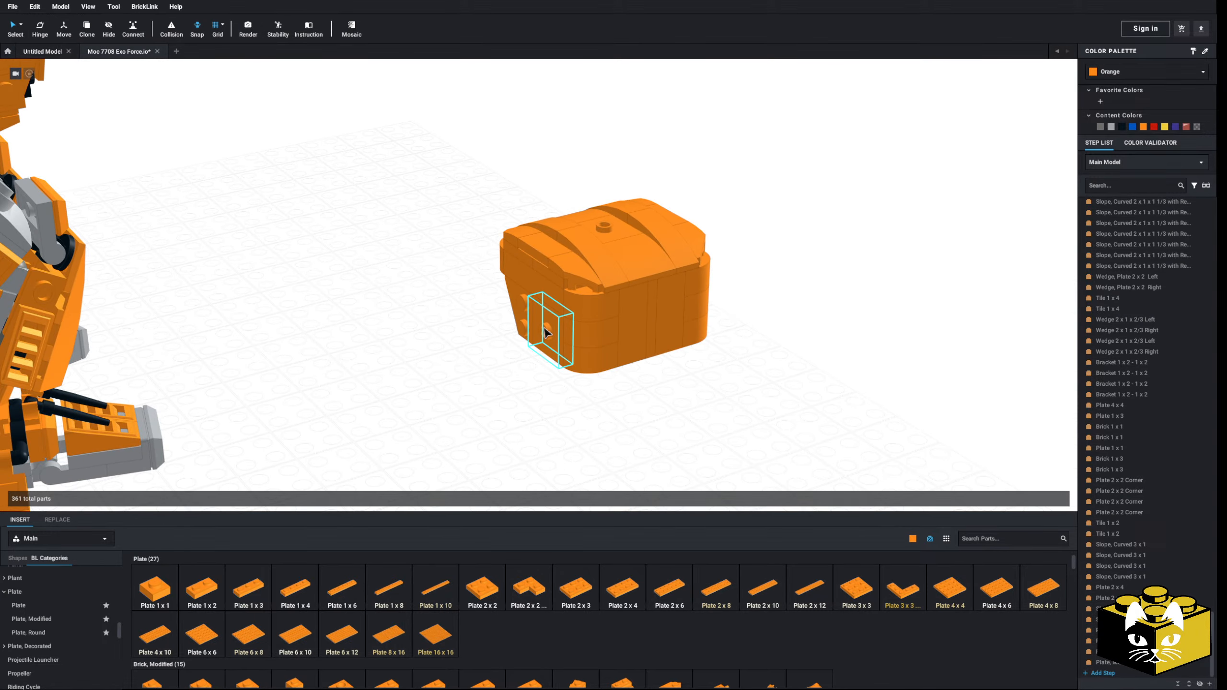
click(545, 329)
key(Delete)
right_drag(555, 393, 386, 406)
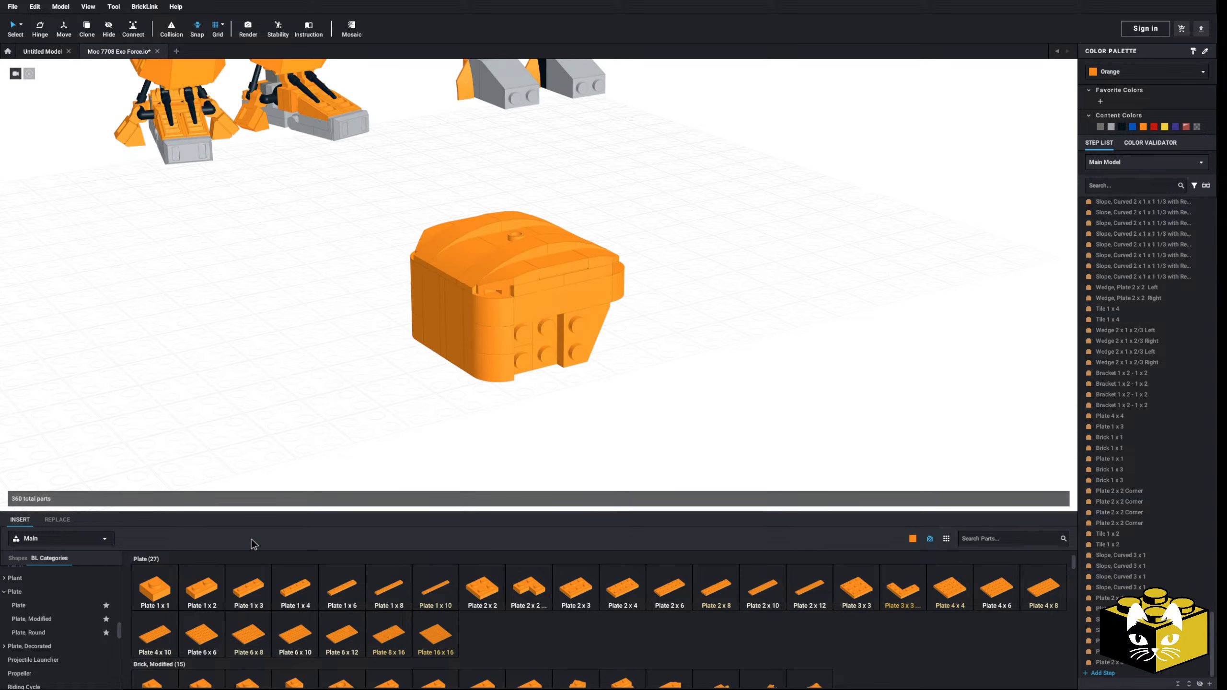
Step: Cover four exposed studs on the body's side face with a Tile 2 x 2
scroll(68, 611, down, 6)
scroll(53, 611, down, 3)
click(39, 621)
click(16, 648)
click(436, 588)
click(546, 341)
Step: Select all parts of the orange body and group them into a submodel
right_drag(676, 386, 821, 435)
scroll(603, 338, down, 5)
key(ctrl+g)
drag(695, 299, 586, 457)
click(684, 370)
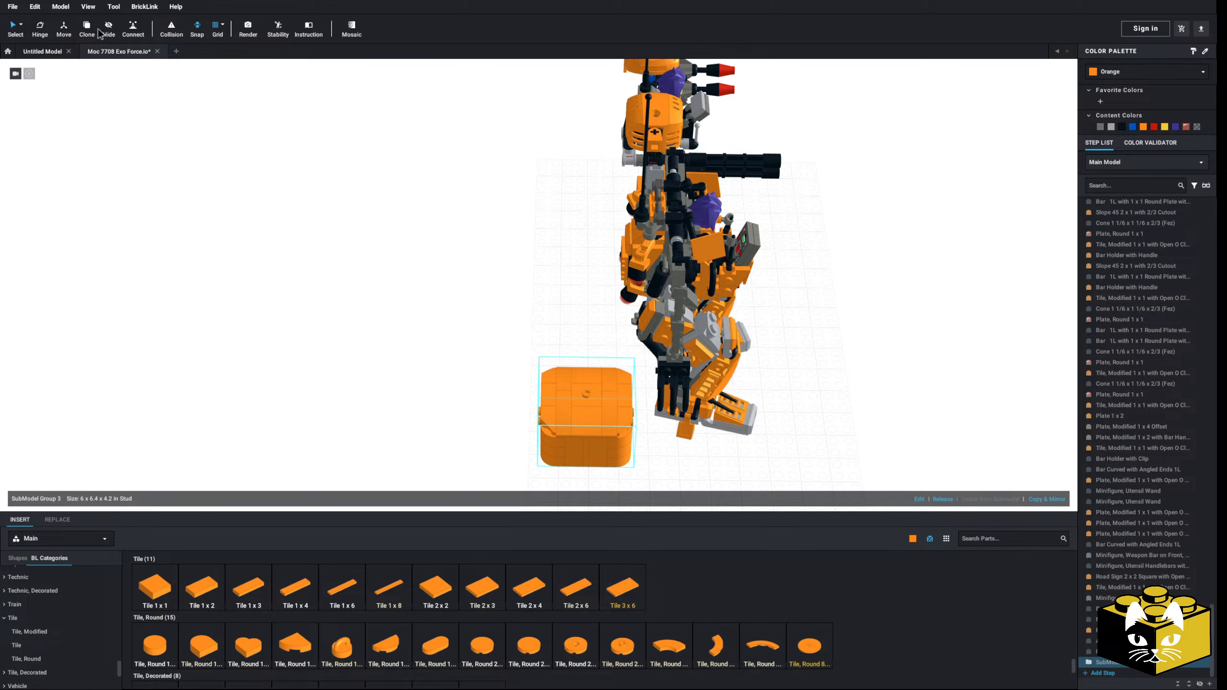
Step: Move the orange body submodel over to the large robot and raise it to shoulder height
click(64, 29)
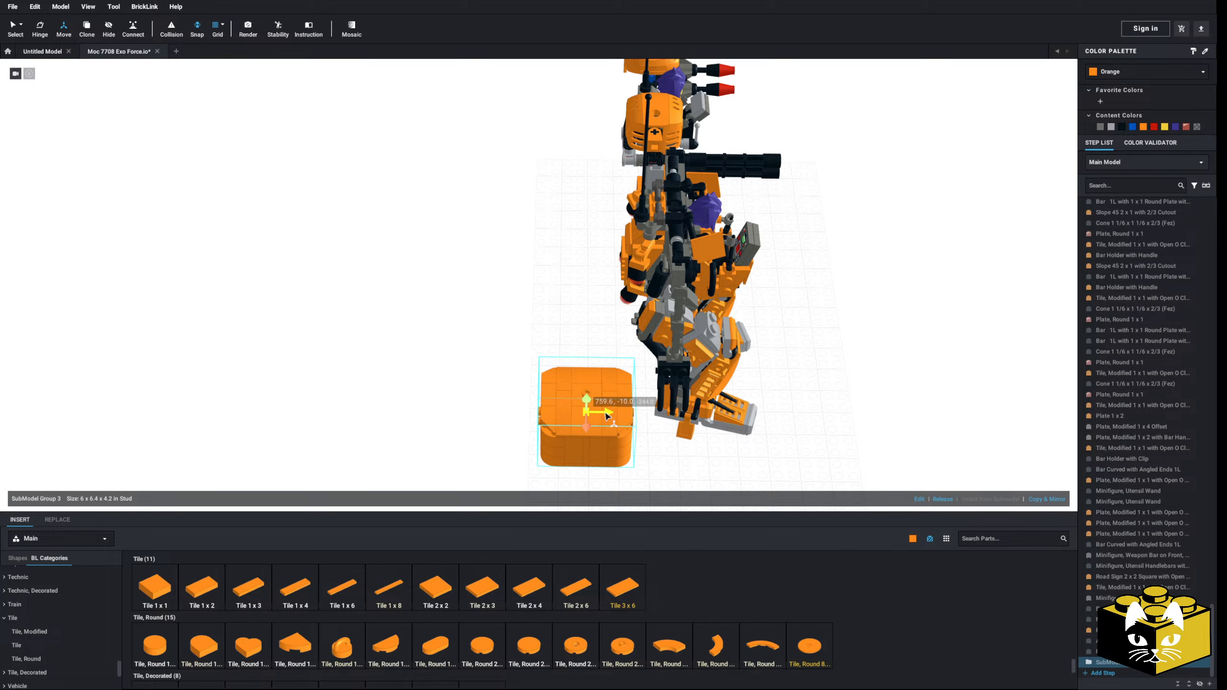
drag(620, 414, 708, 414)
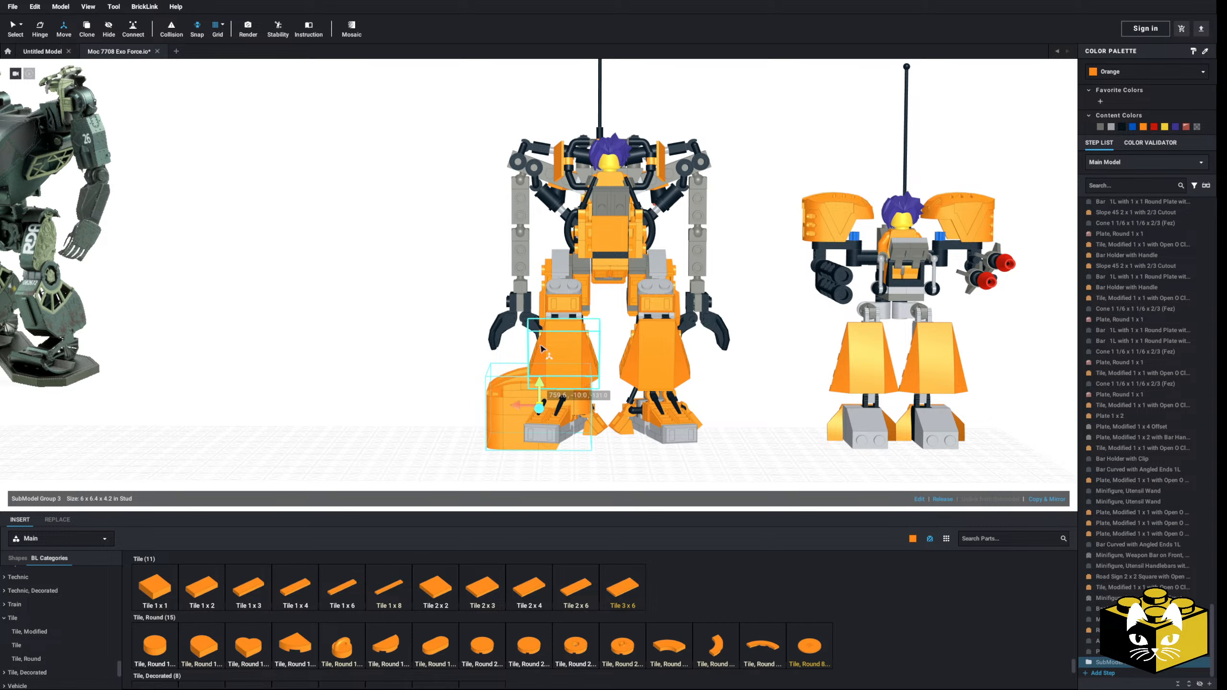
drag(538, 390, 512, 112)
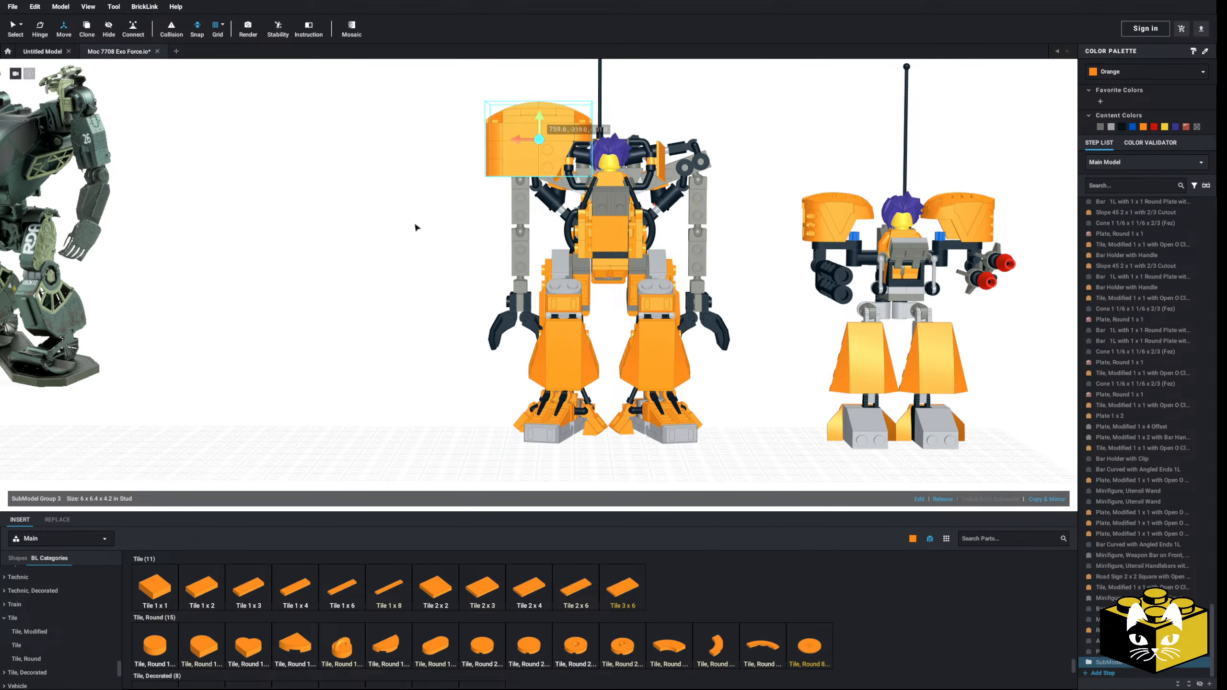
Step: Shift the orange submodel outward so it sits over the robot's shoulder and upper arm
right_drag(415, 224, 392, 309)
scroll(414, 272, up, 5)
drag(548, 343, 487, 333)
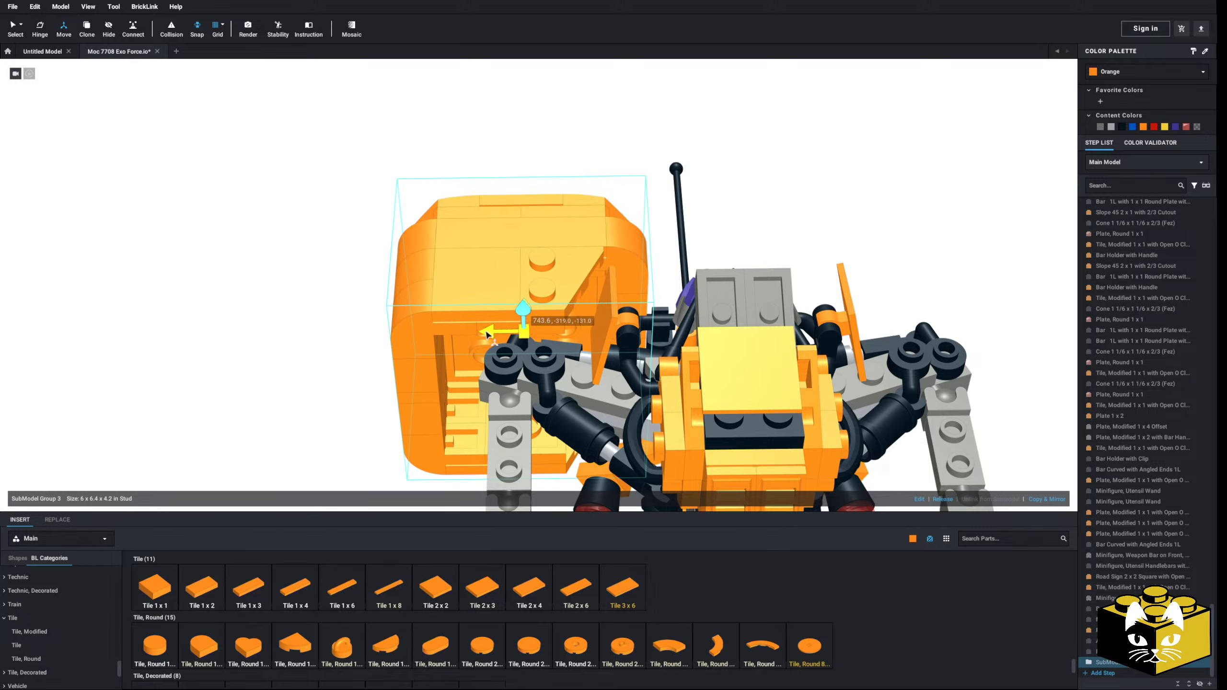
right_drag(528, 312, 446, 307)
click(323, 248)
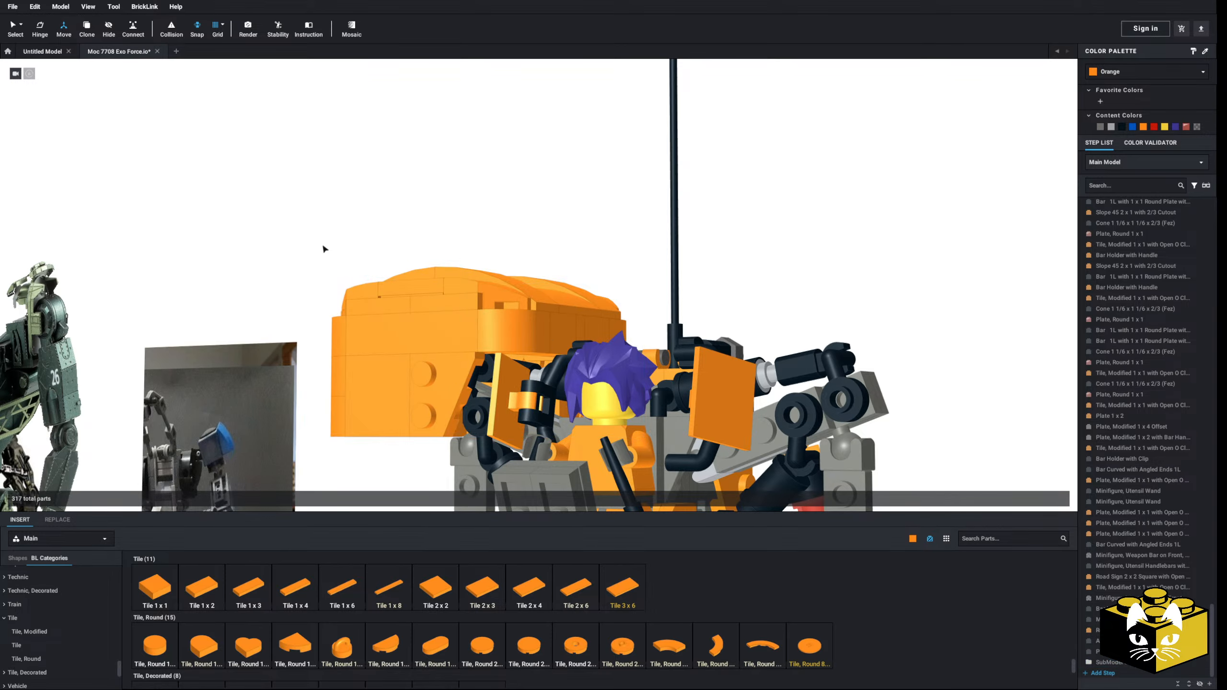
Step: Open the orange shoulder submodel for editing
scroll(324, 249, down, 6)
right_drag(337, 257, 372, 320)
scroll(400, 309, up, 5)
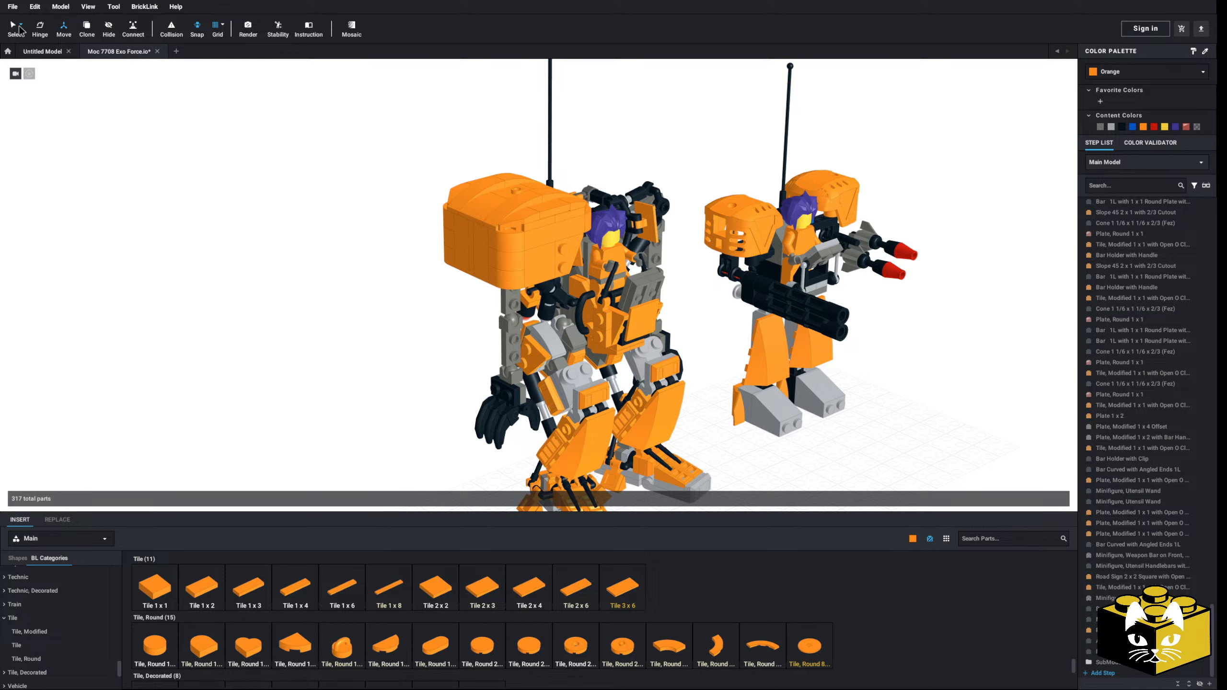
right_drag(330, 258, 268, 299)
double_click(438, 284)
Step: Insert an orange Plate, Round Corner 2 x 2 with 1 x 1 Cutout beside the shoulder submodel
right_drag(290, 299, 358, 309)
scroll(434, 285, up, 4)
scroll(56, 624, up, 6)
click(55, 598)
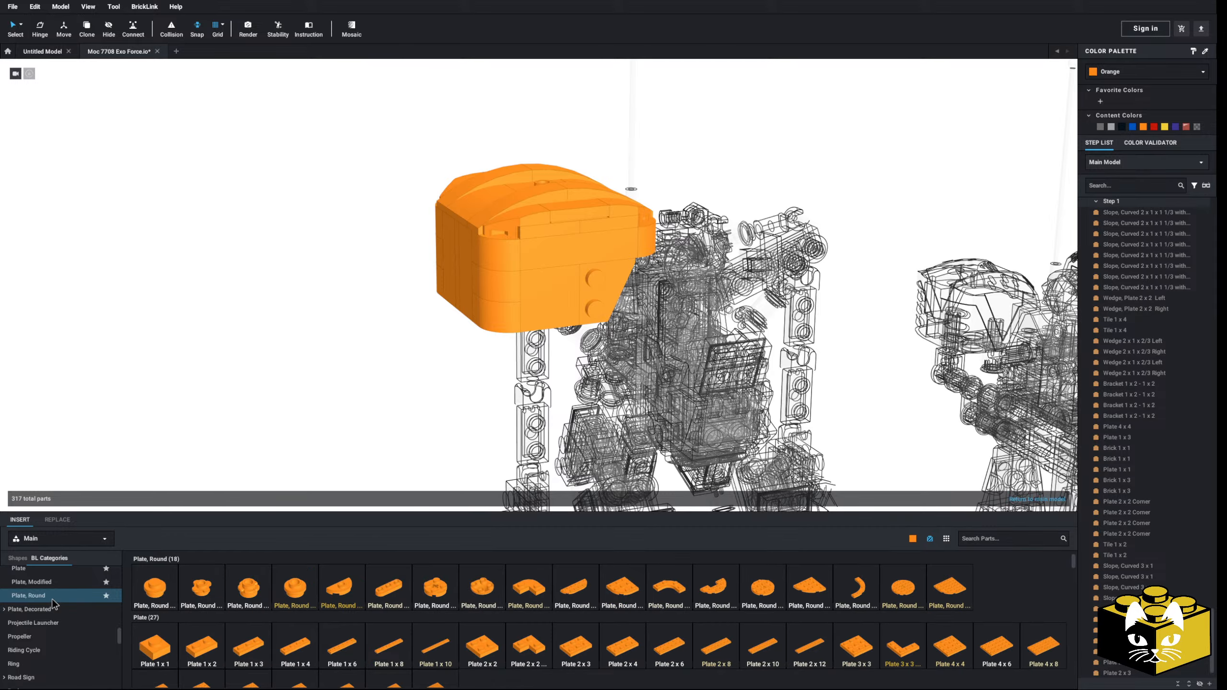
click(530, 599)
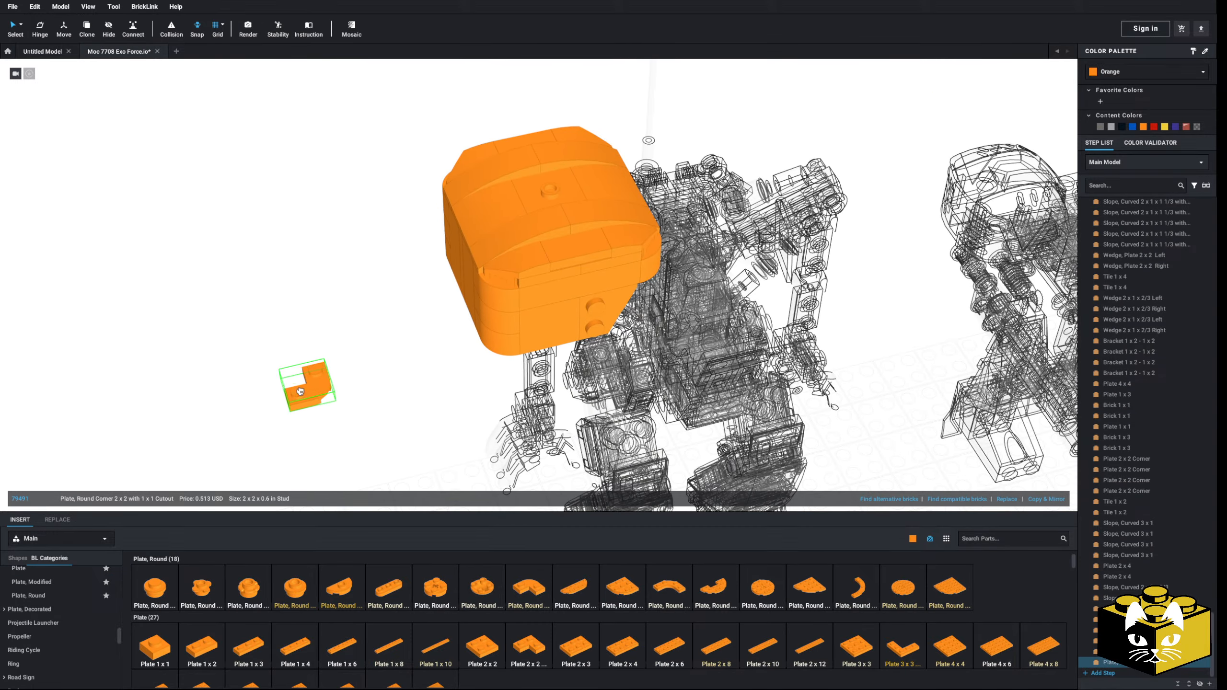
middle_drag(357, 364, 365, 390)
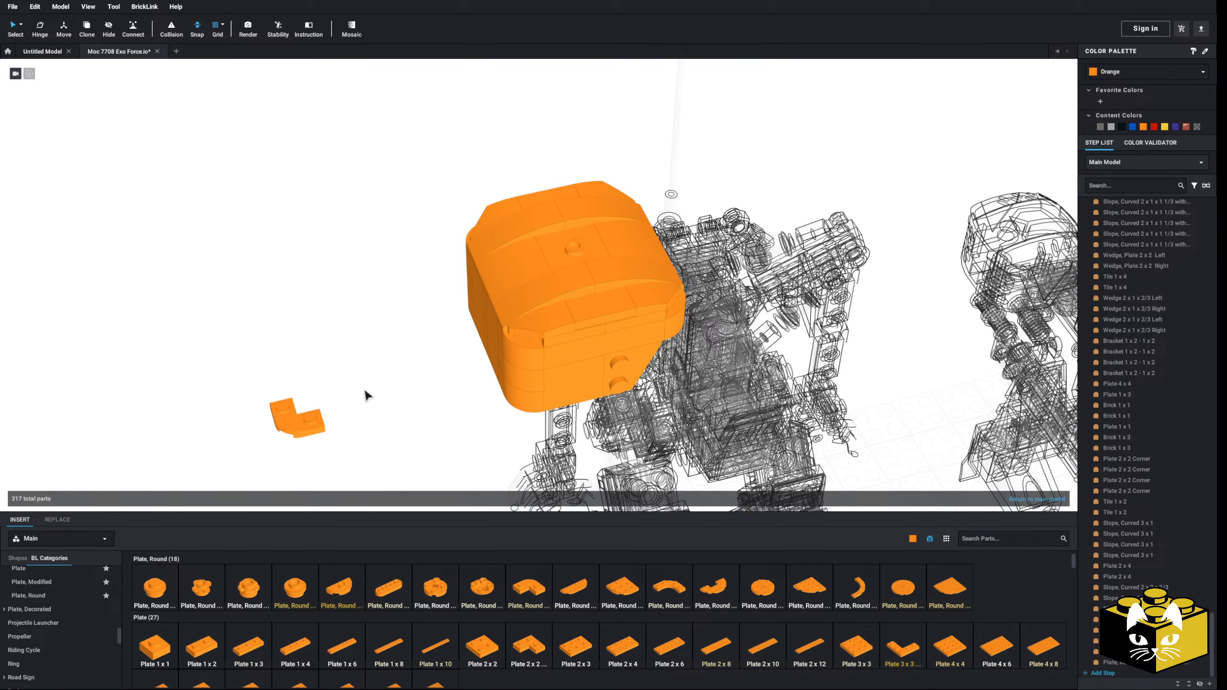
Step: Select the parts forming the curved top cover of the orange body and move the cover off to the side
right_drag(362, 391, 352, 370)
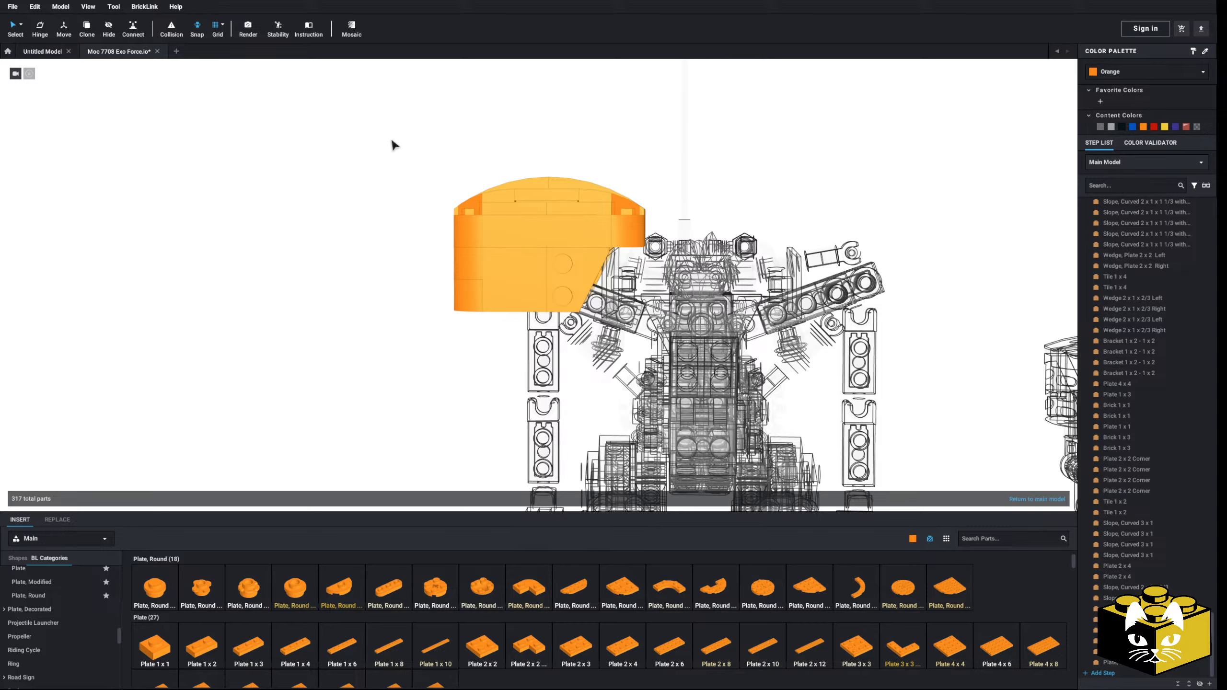
drag(384, 134, 646, 202)
scroll(587, 208, down, 4)
right_drag(584, 209, 574, 252)
drag(573, 252, 338, 274)
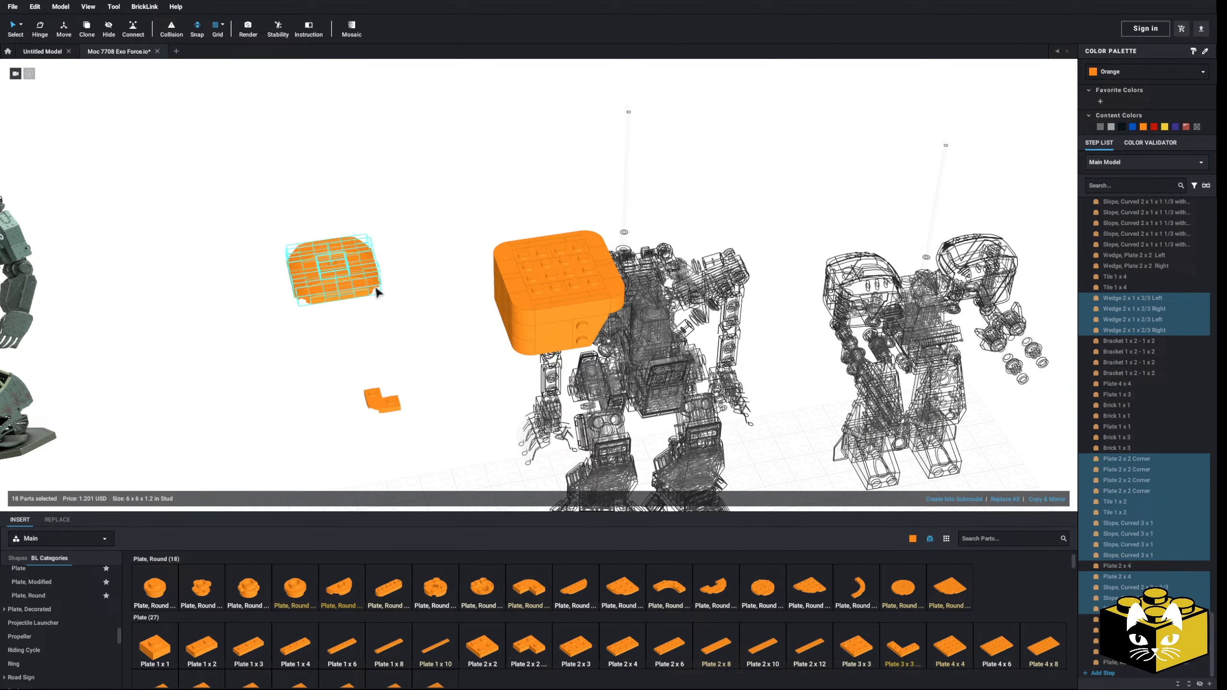
click(405, 350)
Step: Attach two Plate, Round Corner 2 x 2 with 1 x 1 Cutout parts to adjacent corners of the cover's underside
drag(384, 401, 322, 411)
right_drag(322, 412, 397, 283)
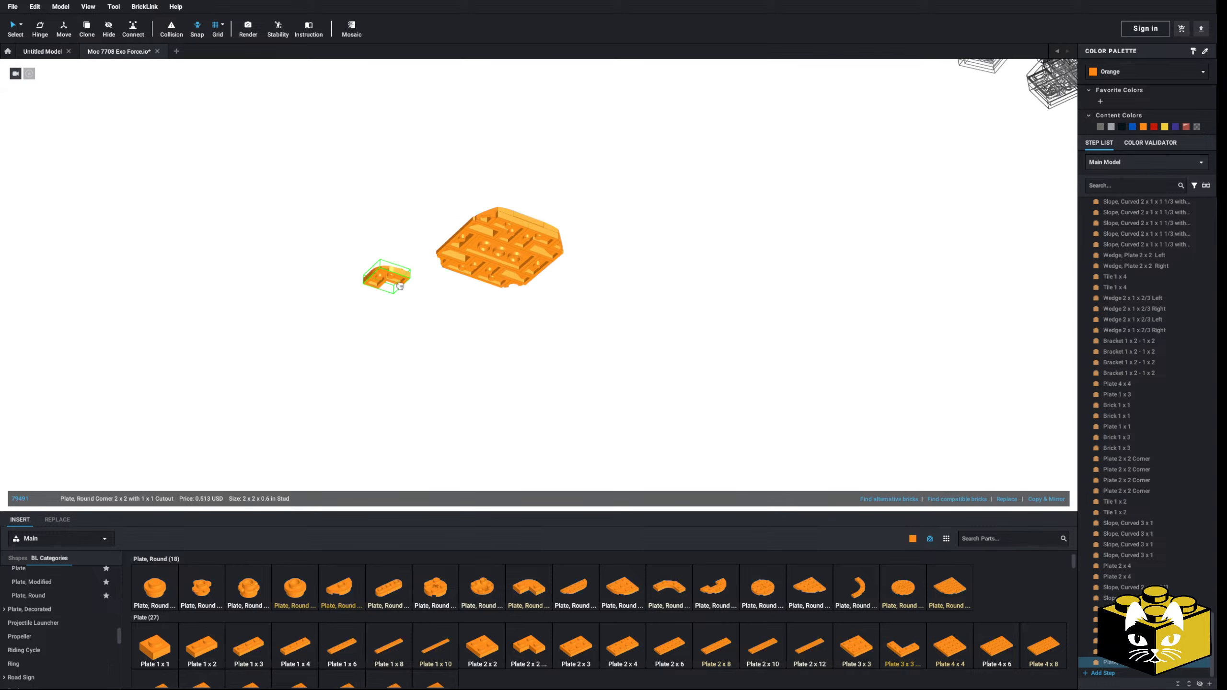
drag(400, 285, 503, 237)
right_drag(499, 229, 439, 318)
click(438, 318)
drag(541, 586, 546, 223)
click(745, 332)
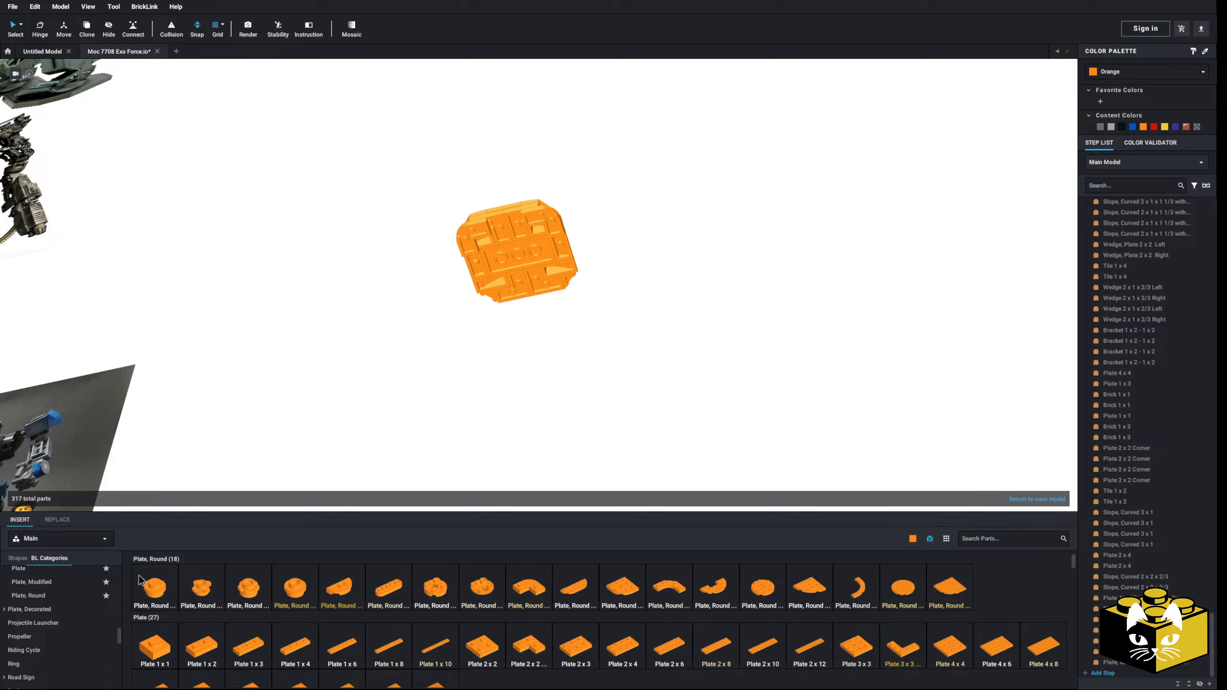
Step: Add a Plate 1 x 2 between the two corner plates and a Plate 2 x 4 across the centre of the cover's underside
drag(201, 642, 512, 211)
click(645, 266)
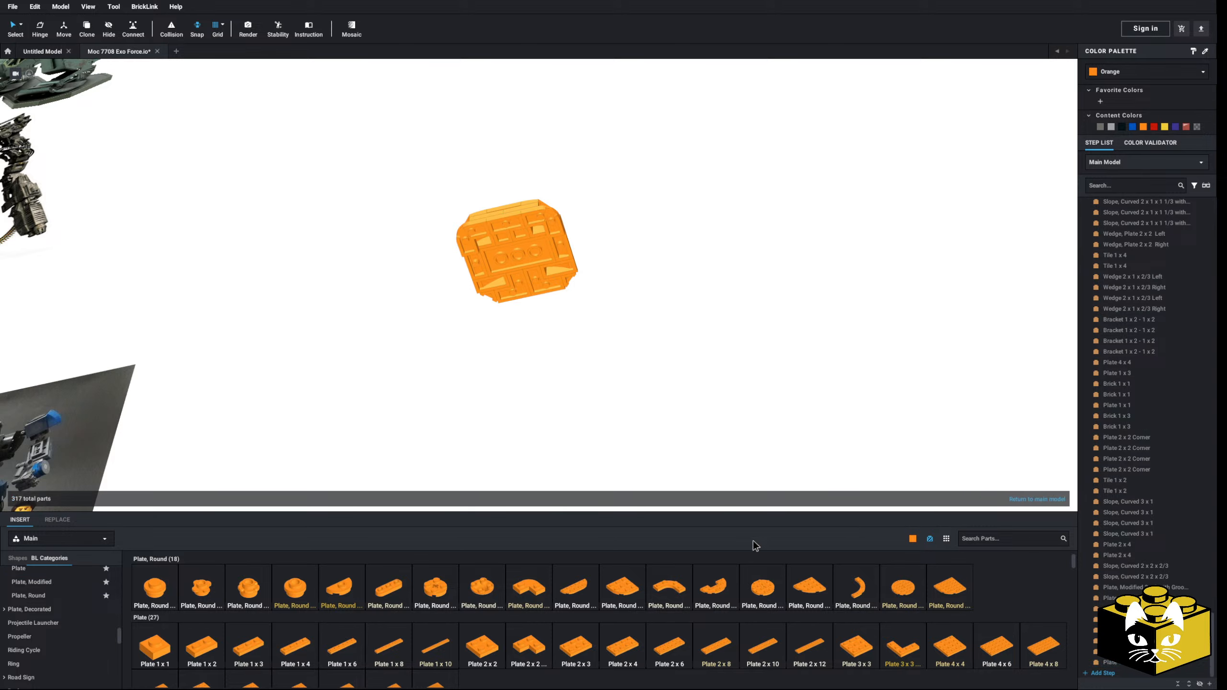
drag(617, 301, 524, 260)
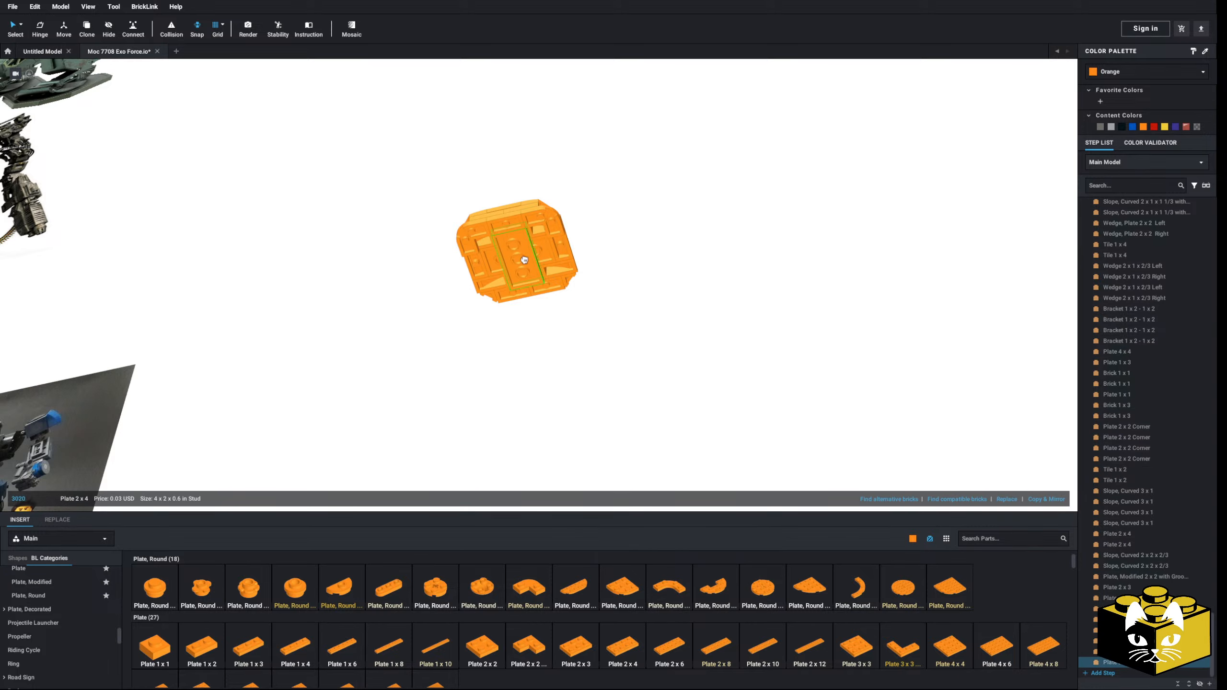
click(580, 252)
Step: Copy the two corner plates and the plate between them to the opposite edge, and fill both side gaps with Plate 1 x 2 parts
click(538, 213)
ctrl+click(509, 221)
ctrl+click(486, 231)
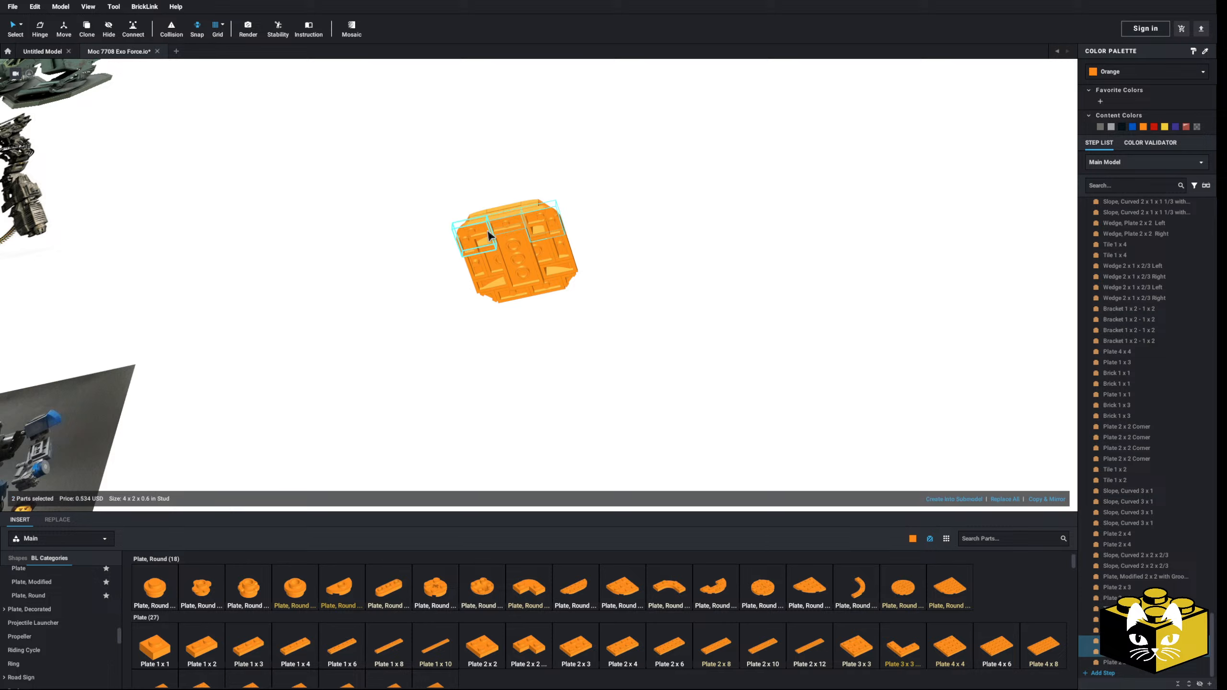
right_click(485, 230)
click(576, 226)
right_click(658, 227)
click(676, 255)
key(Right)
key(Right)
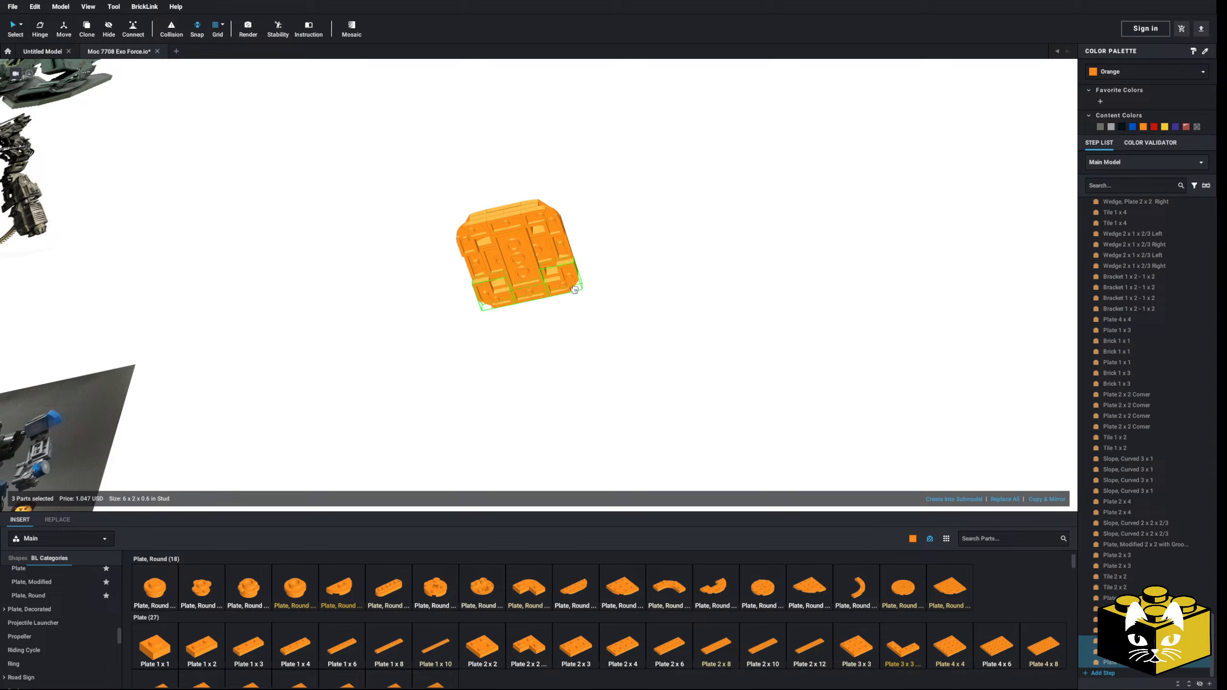
click(584, 277)
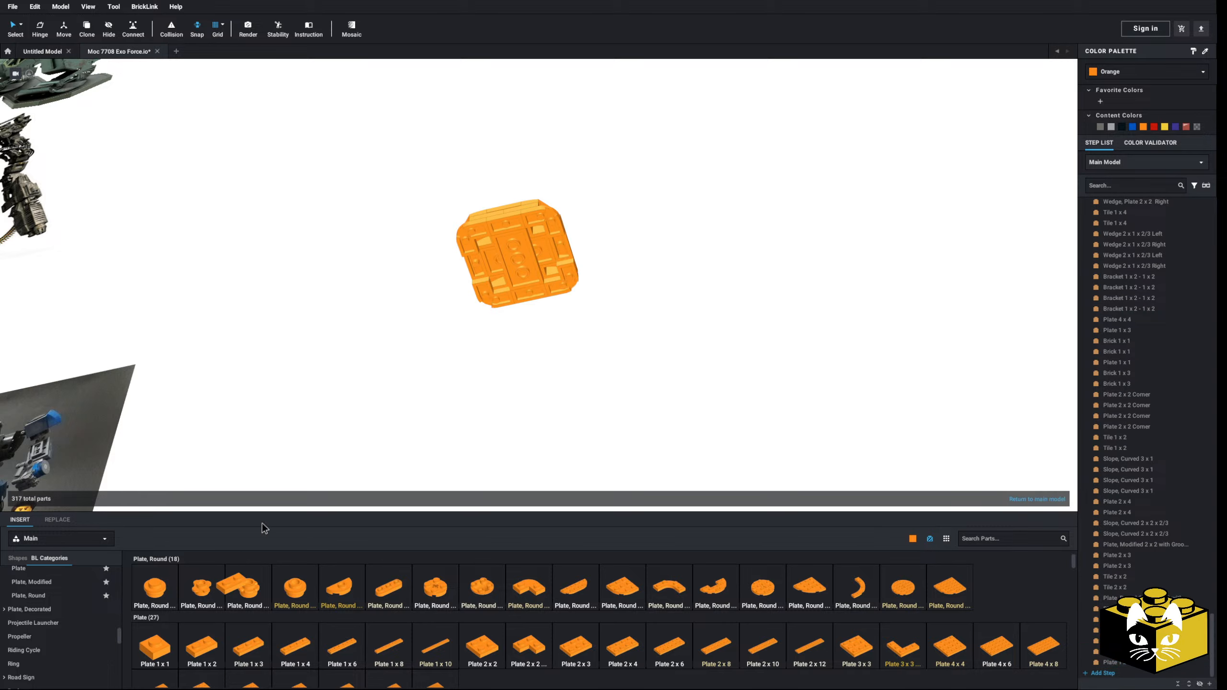
click(476, 268)
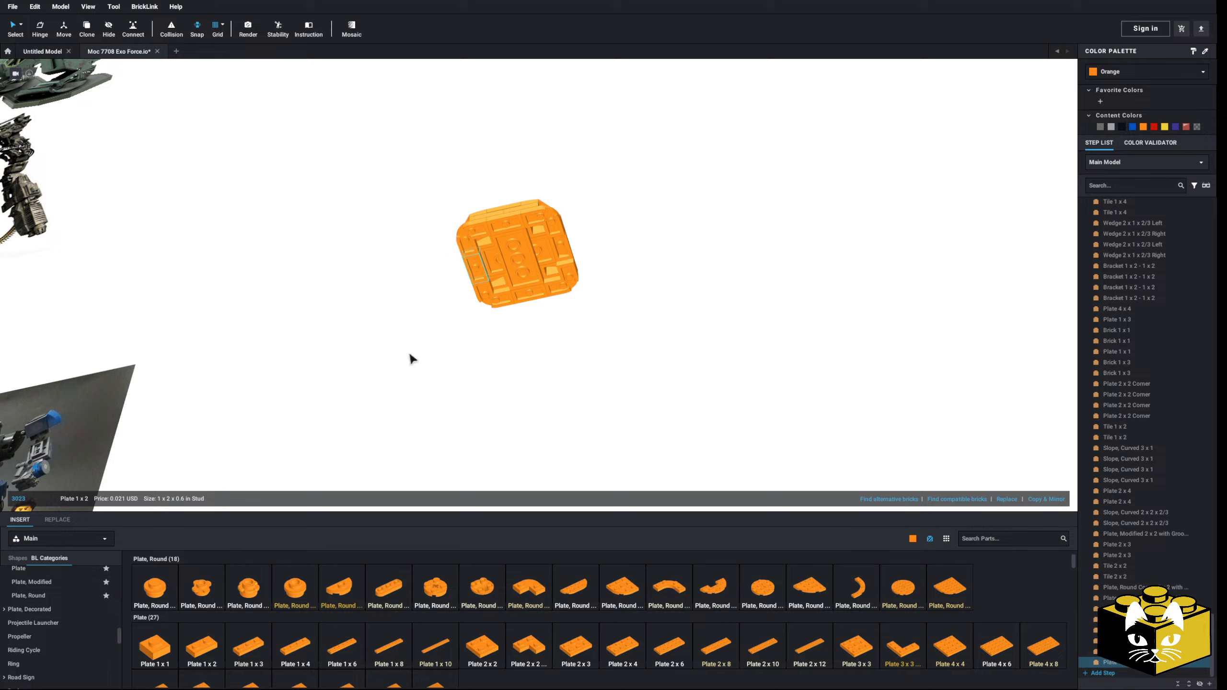
click(664, 273)
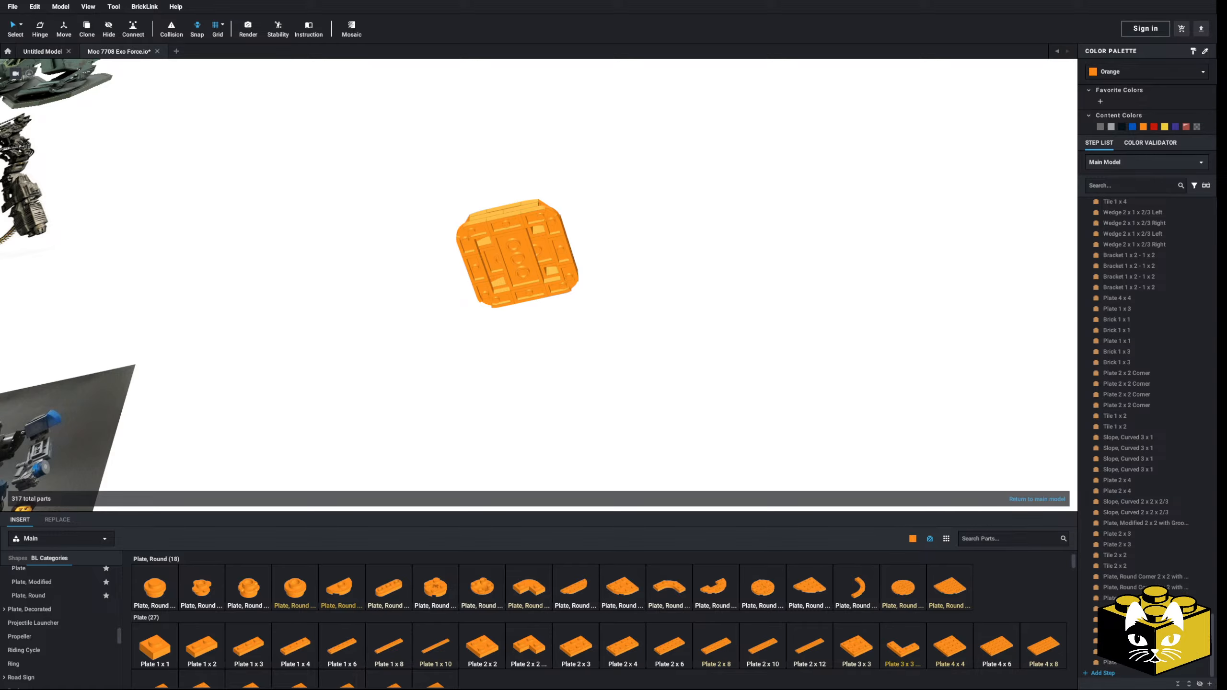
Step: Select the whole top cover and set it back on top of the orange shoulder body
right_drag(641, 278, 567, 287)
drag(571, 169, 403, 322)
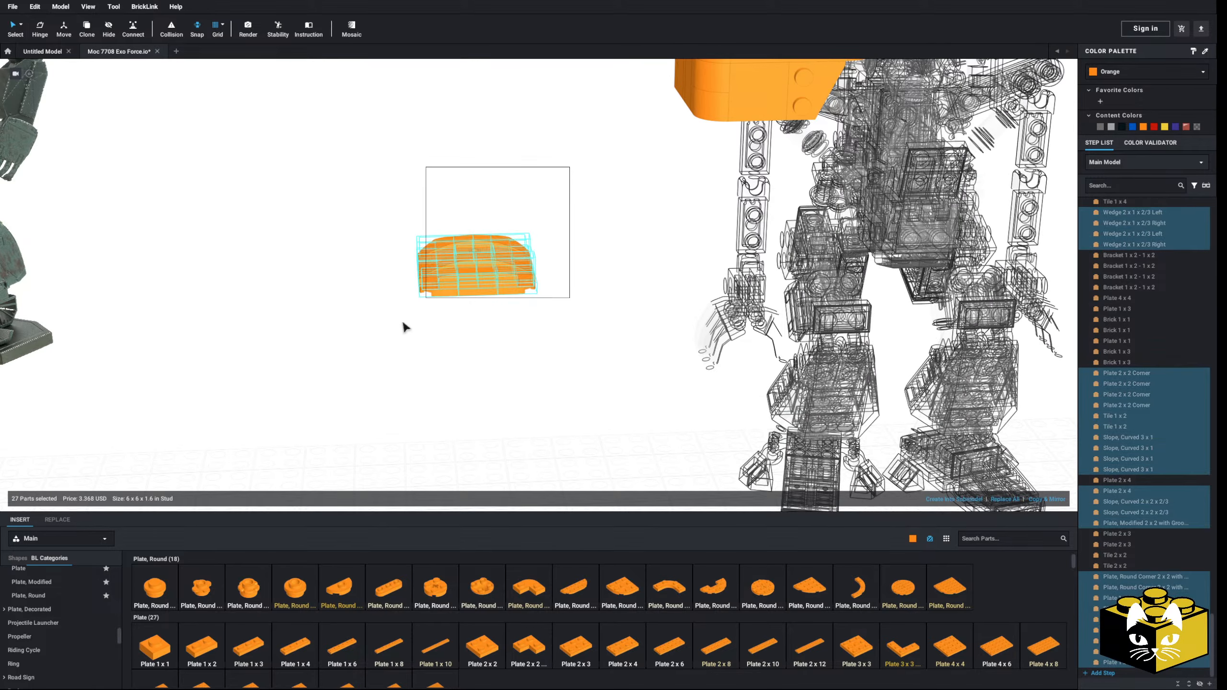
drag(459, 281, 555, 213)
middle_drag(555, 213, 320, 398)
drag(319, 398, 453, 206)
right_drag(452, 206, 447, 249)
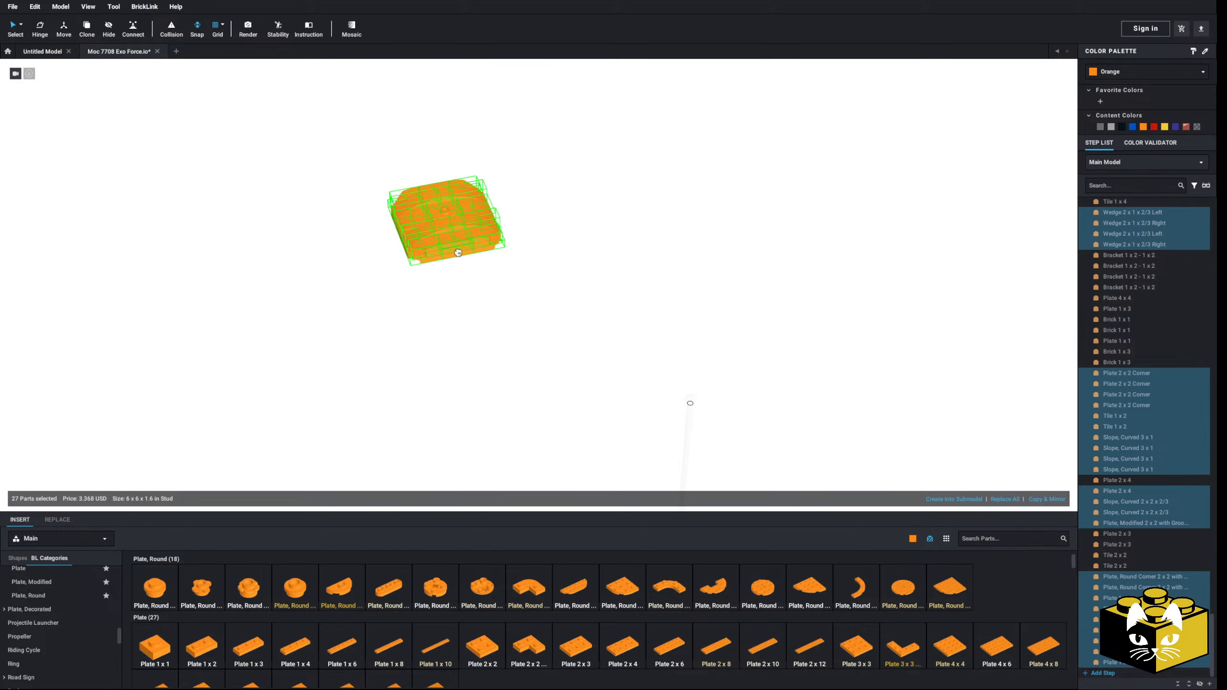
middle_drag(447, 248, 458, 127)
drag(459, 126, 584, 352)
click(400, 338)
Step: Leave the shoulder submodel and return to the main model
scroll(400, 338, down, 5)
right_drag(400, 338, 398, 311)
double_click(398, 310)
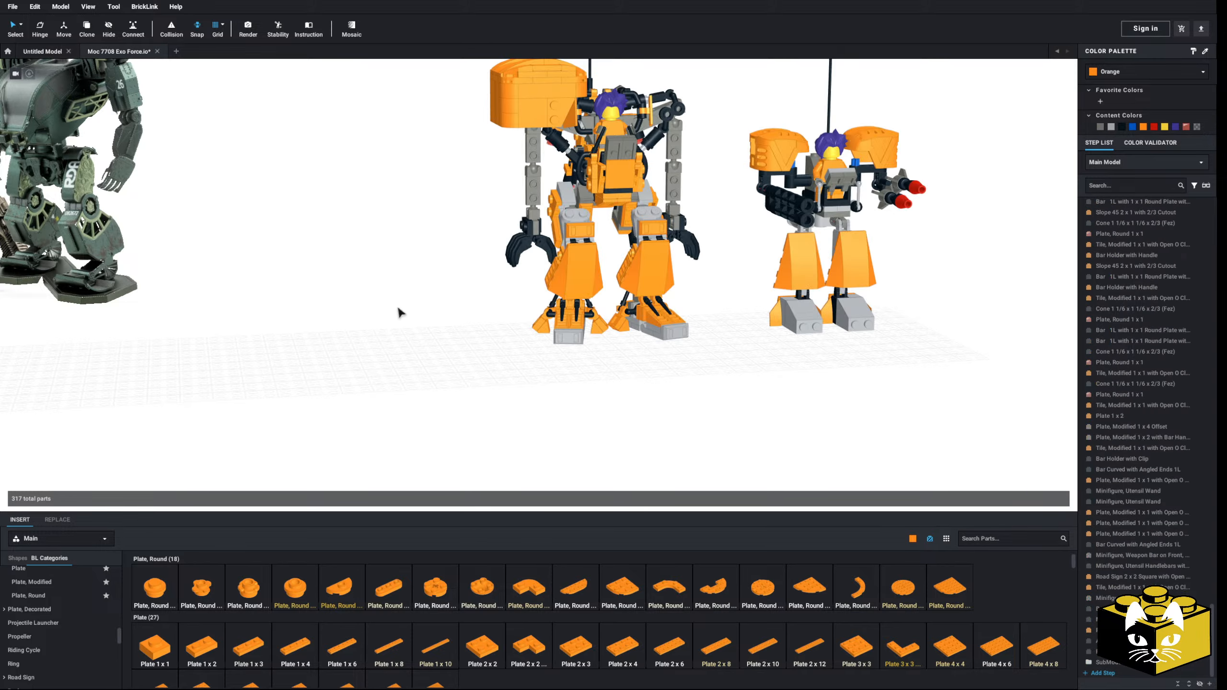
Step: Examine the large robot from the front and from below to judge how the orange shoulder section sits over the arm
scroll(395, 306, down, 5)
middle_drag(394, 305, 387, 348)
right_drag(386, 347, 452, 329)
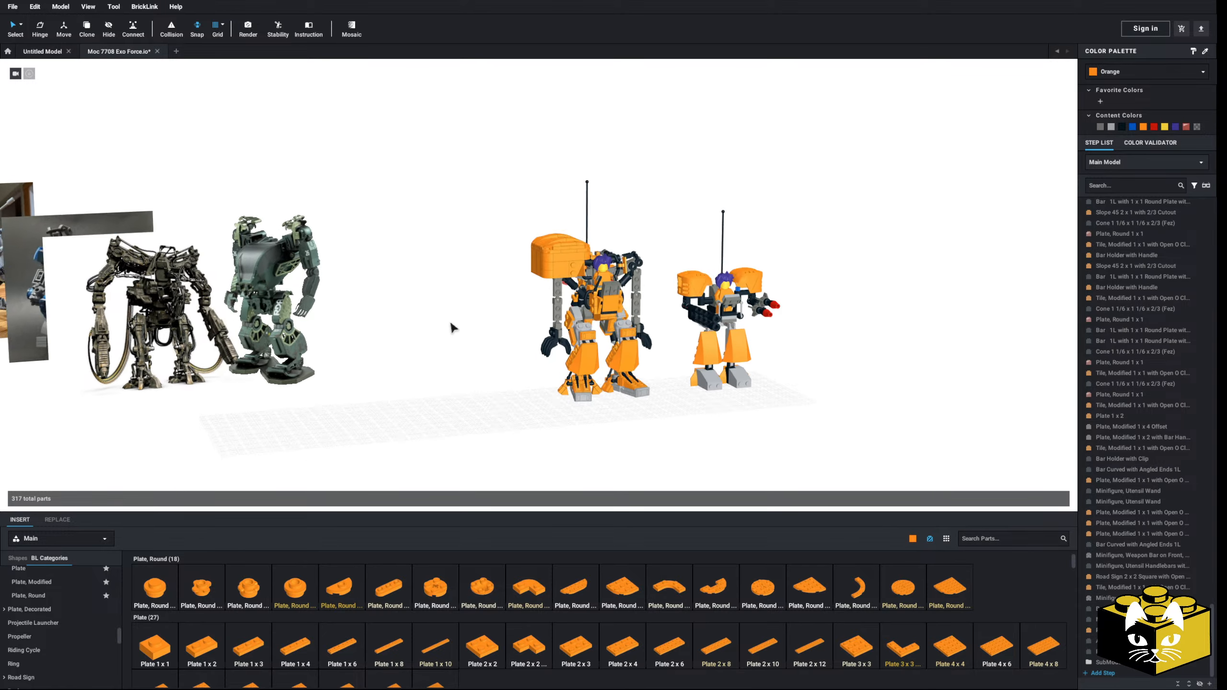
scroll(442, 323, up, 5)
middle_drag(440, 319, 419, 346)
right_drag(419, 346, 410, 336)
middle_drag(410, 336, 386, 380)
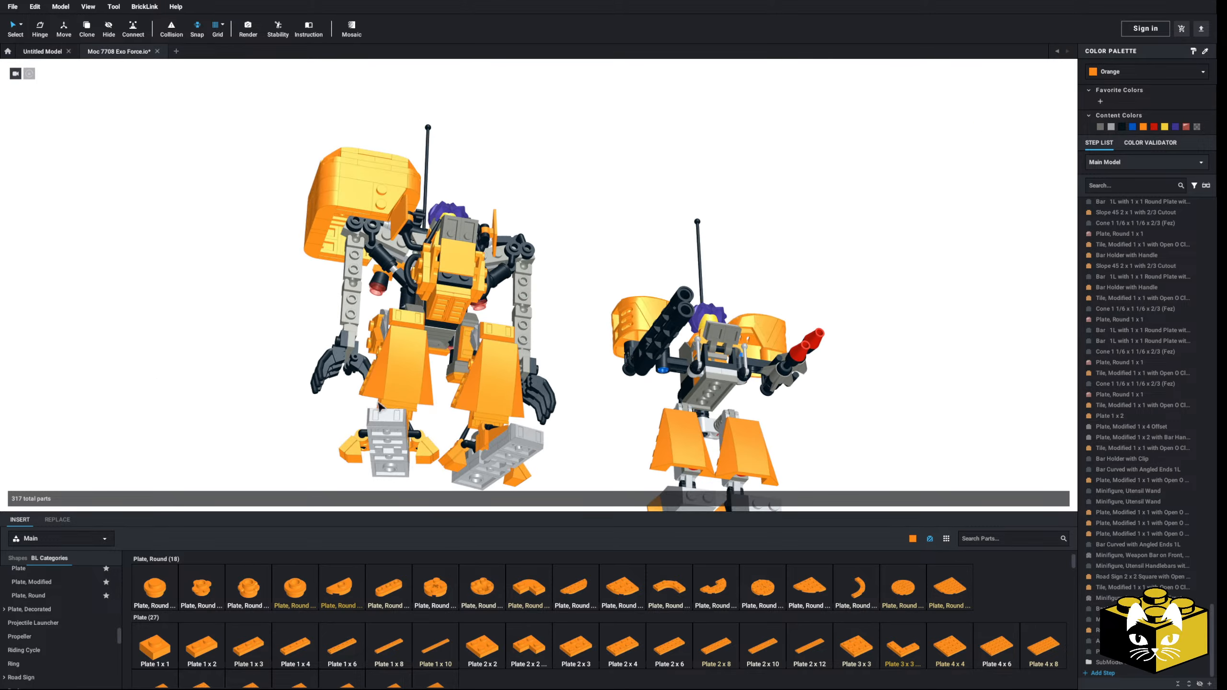
right_drag(386, 379, 410, 396)
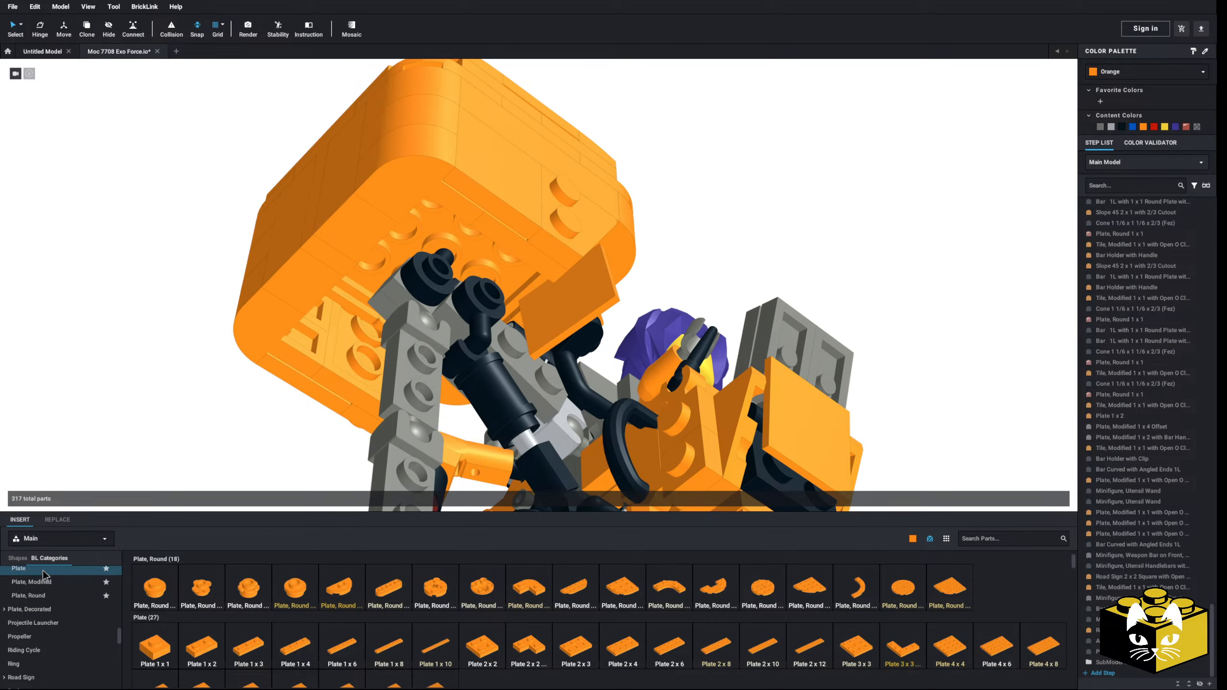
Step: Place an orange Plate 1 x 1 and a Plate 1 x 2 under the shoulder body beside the black arm joint
scroll(158, 624, down, 1)
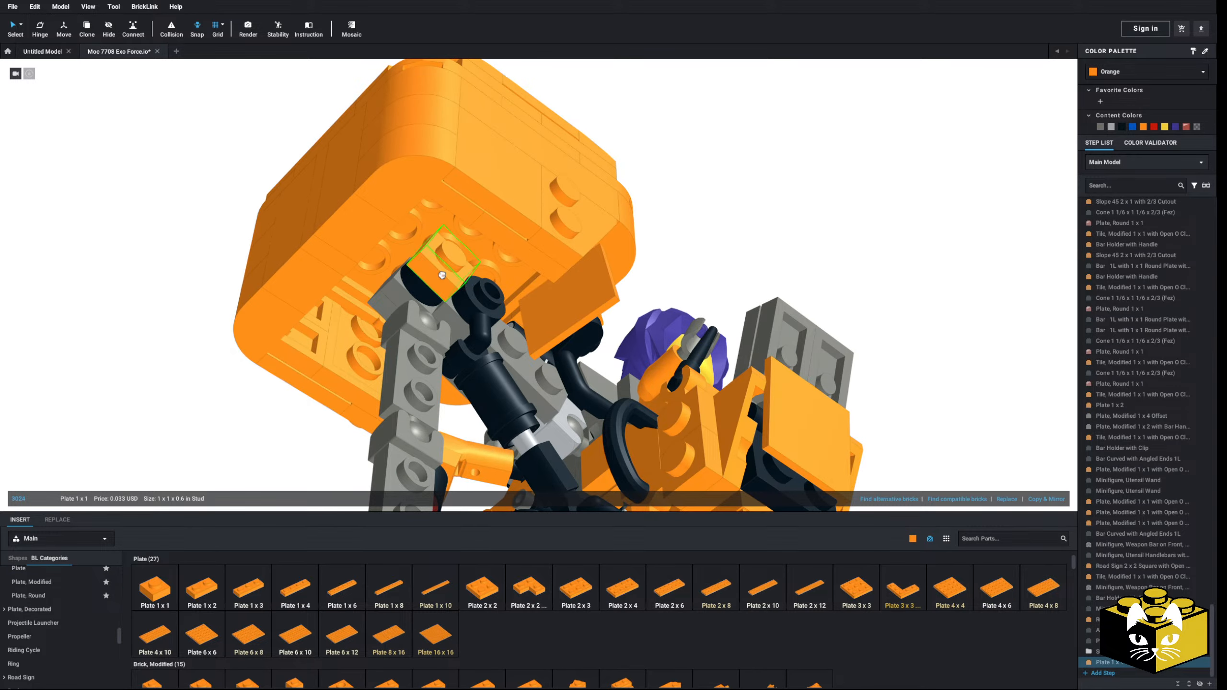
click(448, 306)
drag(448, 306, 477, 282)
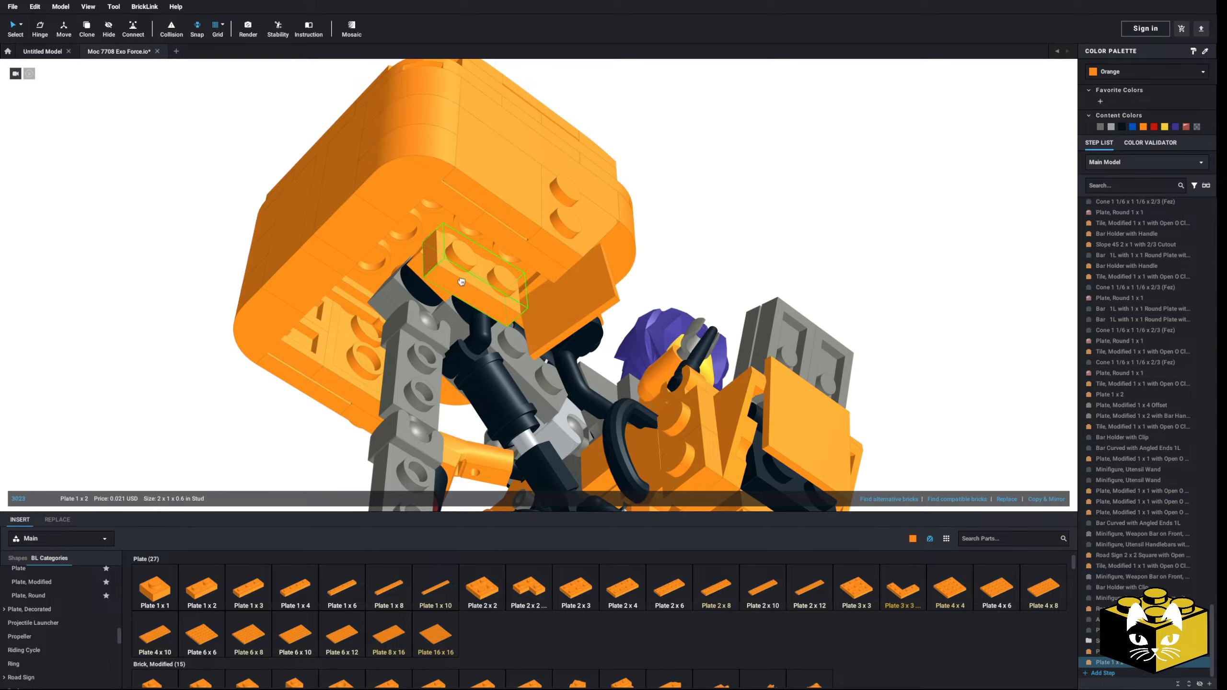
mouse_move(465, 277)
mouse_down()
mouse_move(452, 265)
mouse_move(466, 271)
mouse_up()
scroll(466, 272, down, 3)
click(791, 227)
Step: Delete the small orange plate next to the upper arm joint under the shoulder body
right_drag(791, 226, 758, 314)
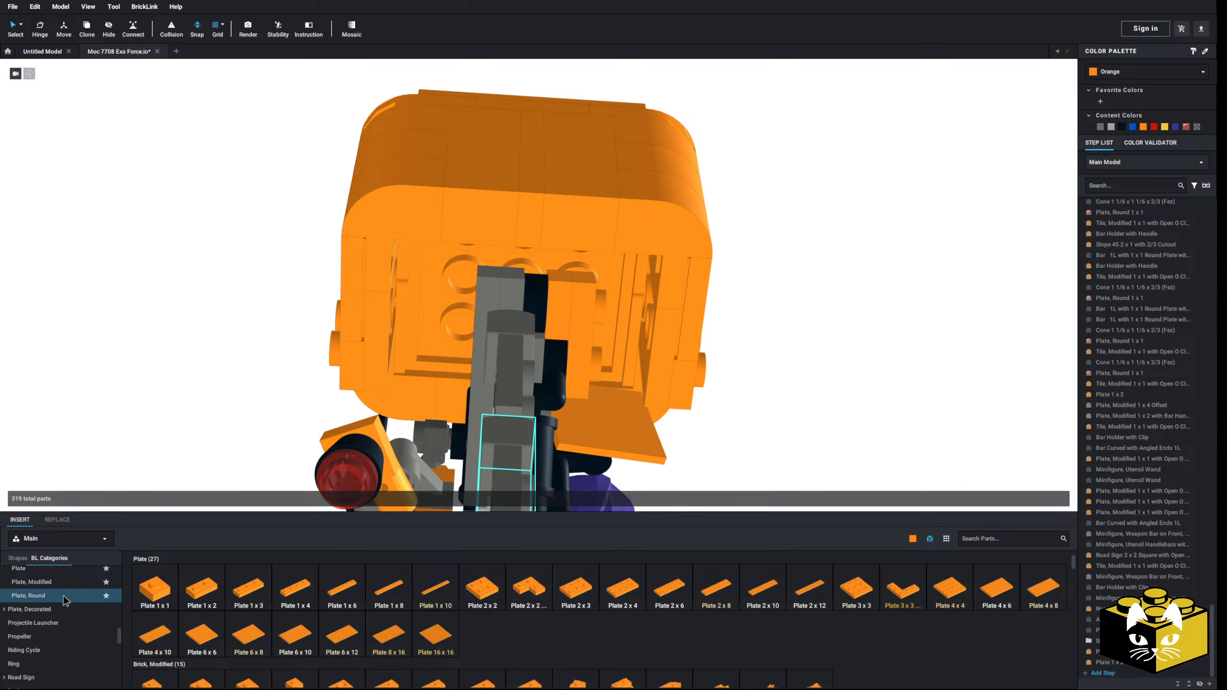
click(32, 582)
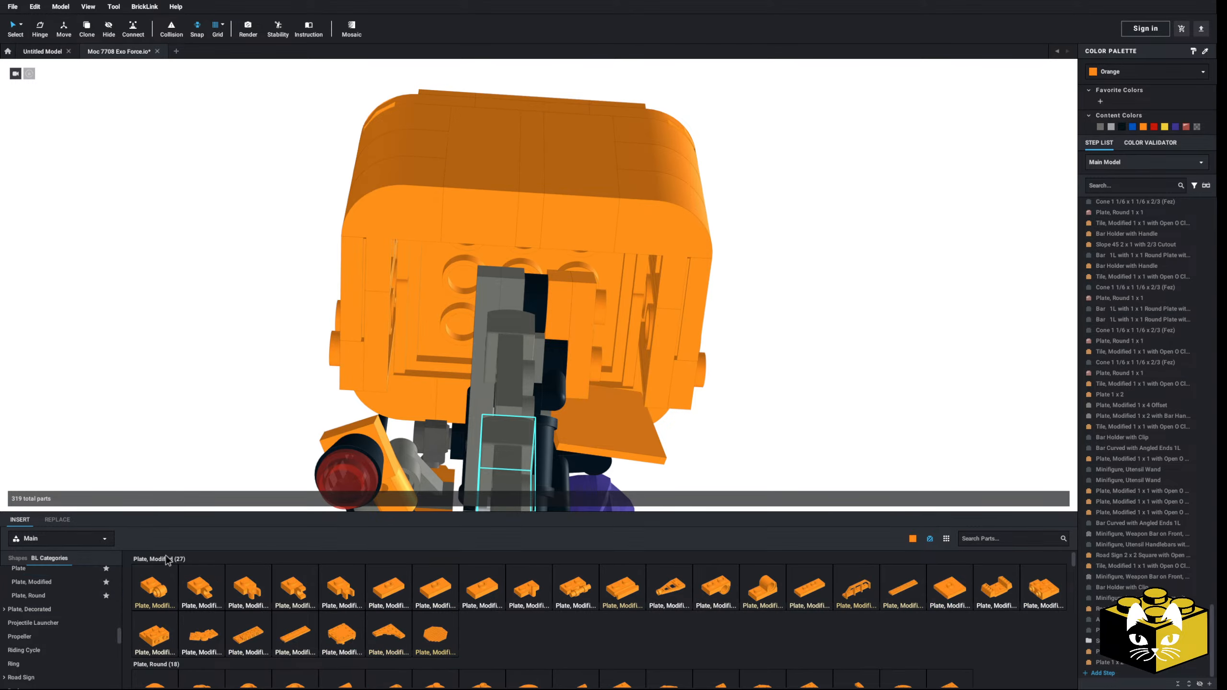
click(561, 297)
key(Delete)
right_drag(561, 297, 580, 303)
Step: Attach two orange Plate, Modified 1 x 1 with Open O Clip Thick (Vertical Grip) parts at the shoulder joint
click(248, 589)
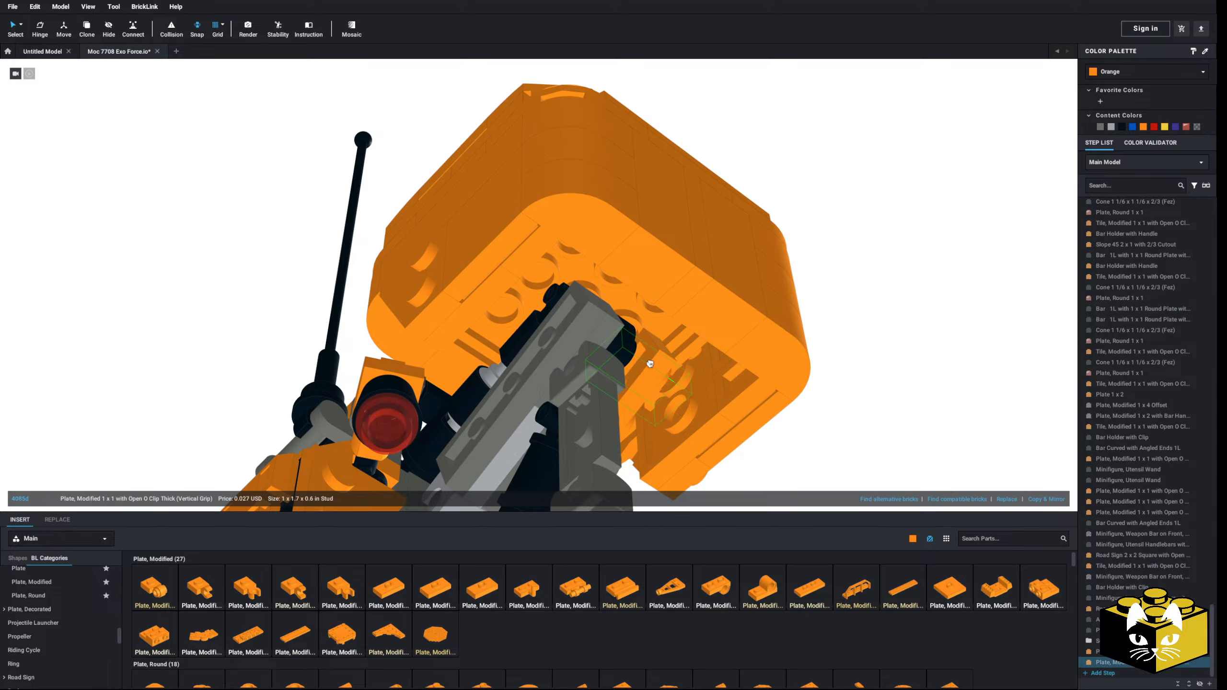
click(251, 586)
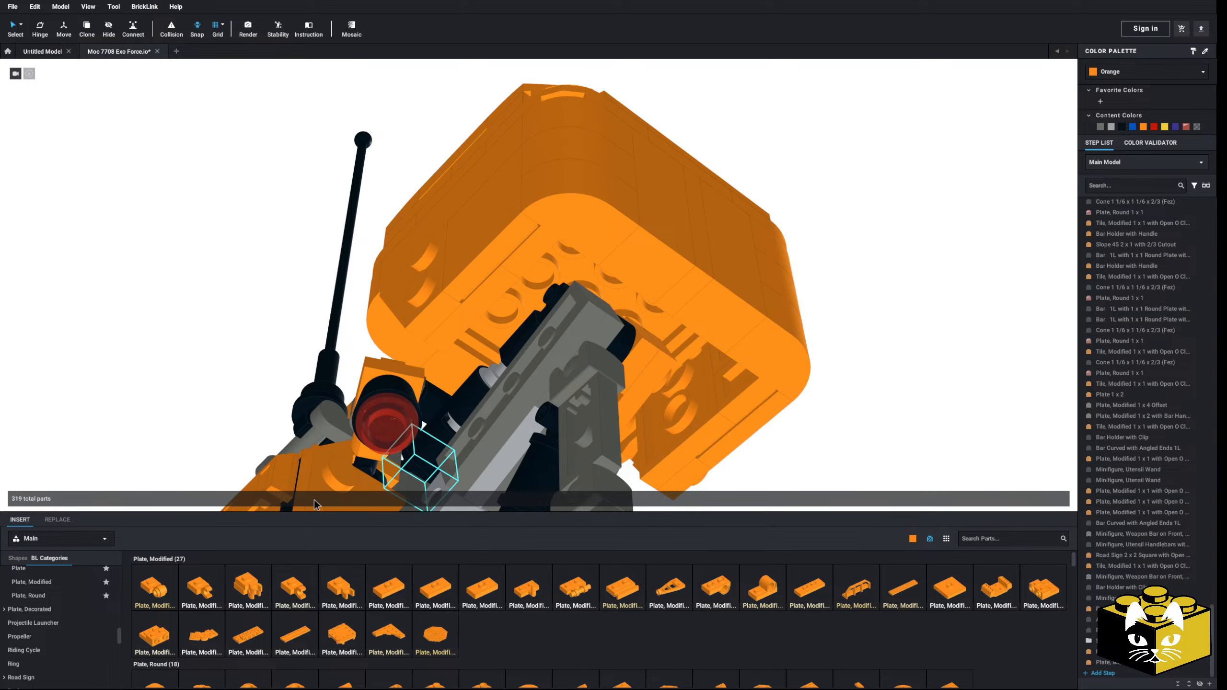
click(553, 325)
right_drag(552, 325, 342, 415)
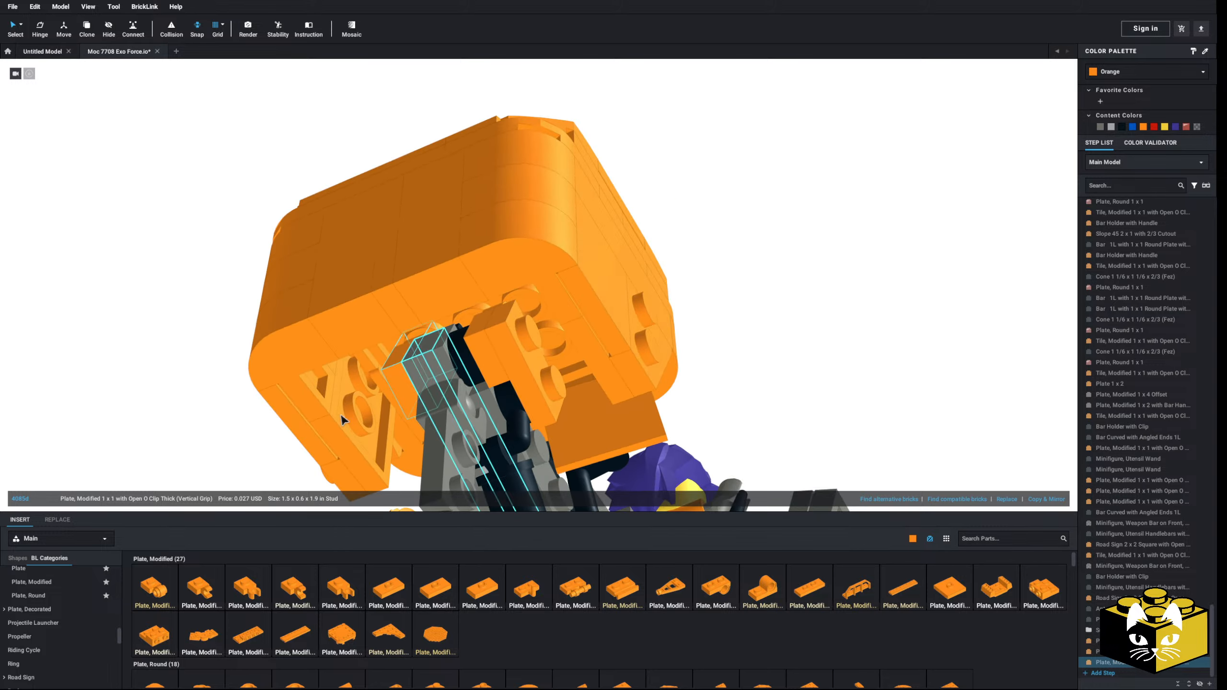
click(217, 467)
Step: Hide the orange shoulder submodel to expose the arm joint beneath it
mouse_move(217, 466)
right_down()
mouse_move(237, 436)
mouse_move(219, 447)
right_up()
scroll(221, 451, down, 6)
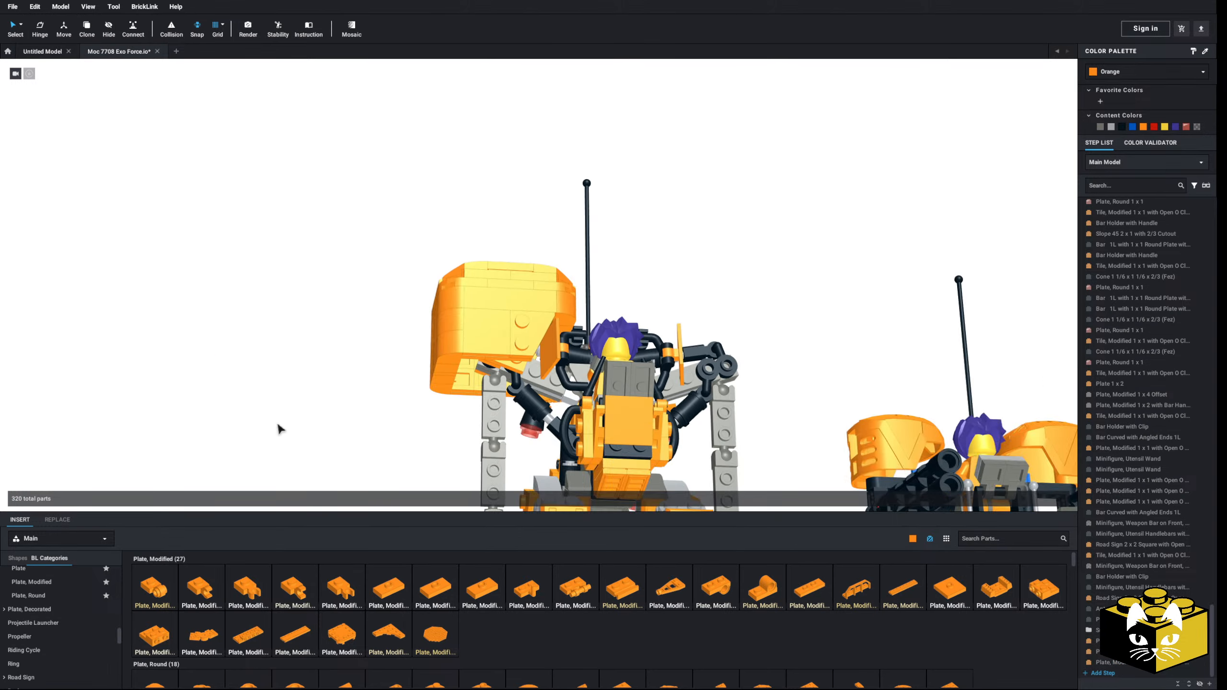
click(485, 343)
right_click(485, 342)
click(500, 394)
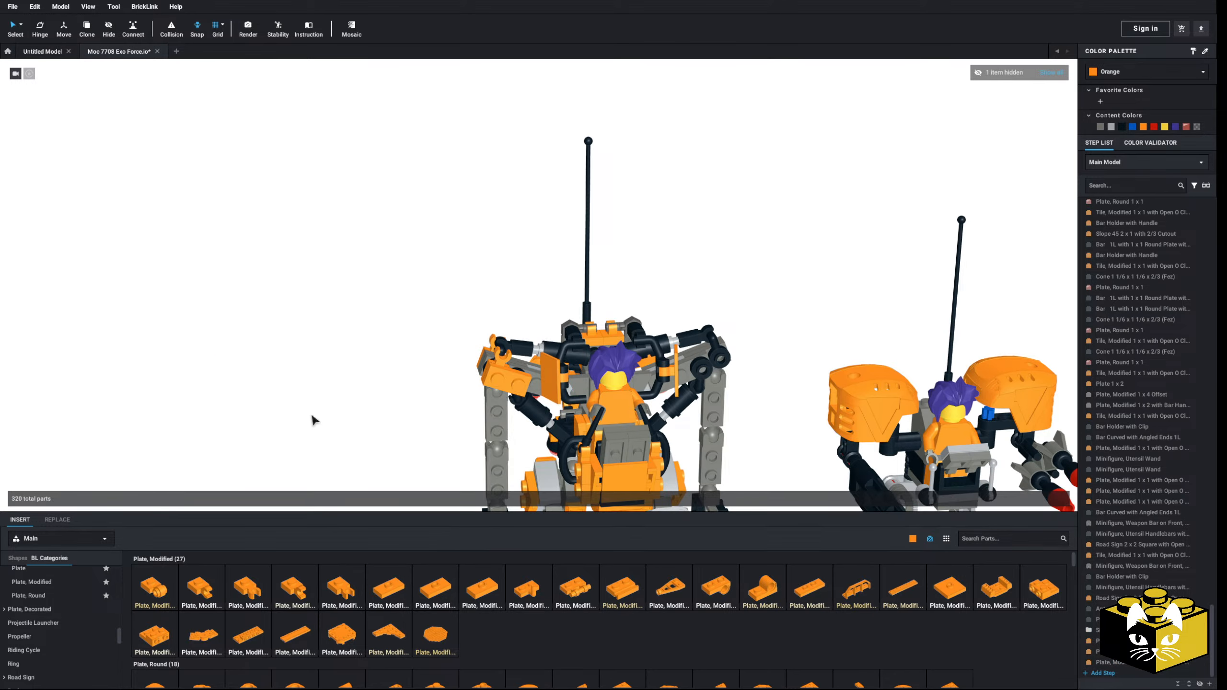
Step: Delete the two orange clip plates from the shoulder joint
scroll(312, 416, up, 10)
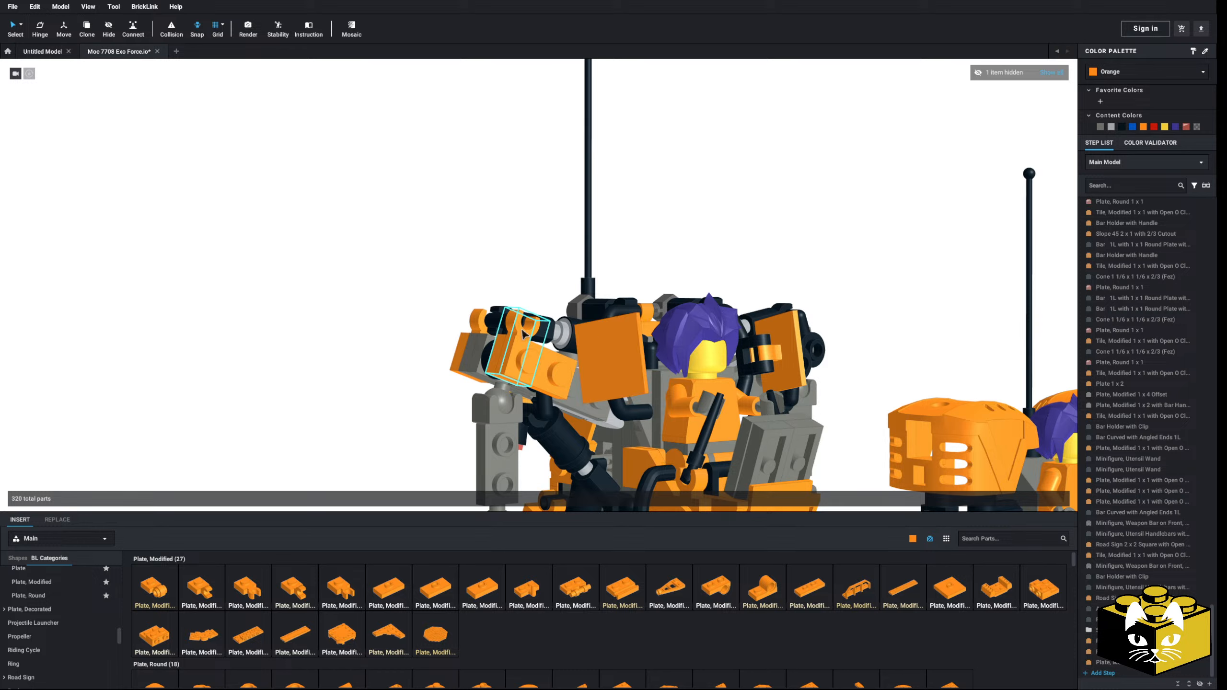
click(518, 334)
key(Delete)
click(472, 324)
key(Delete)
right_drag(472, 323, 490, 331)
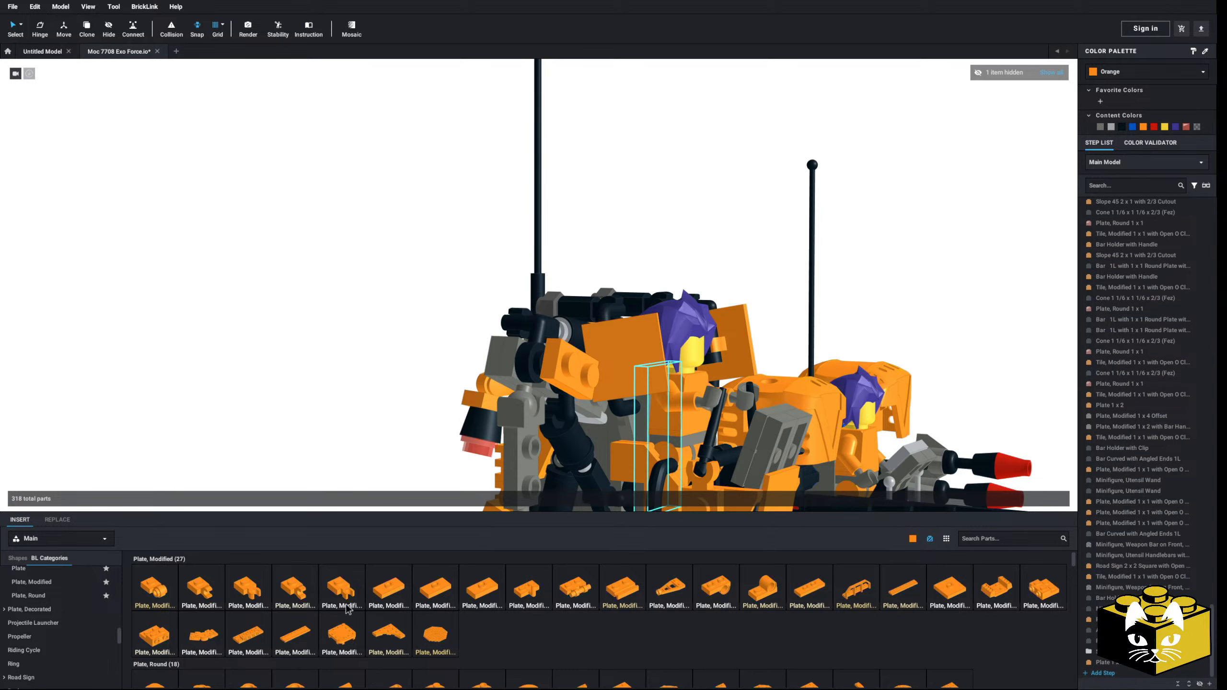
Step: Include parts unavailable in the selected color in the Plate, Modified listing and set the part library color to Bright Pink
click(73, 584)
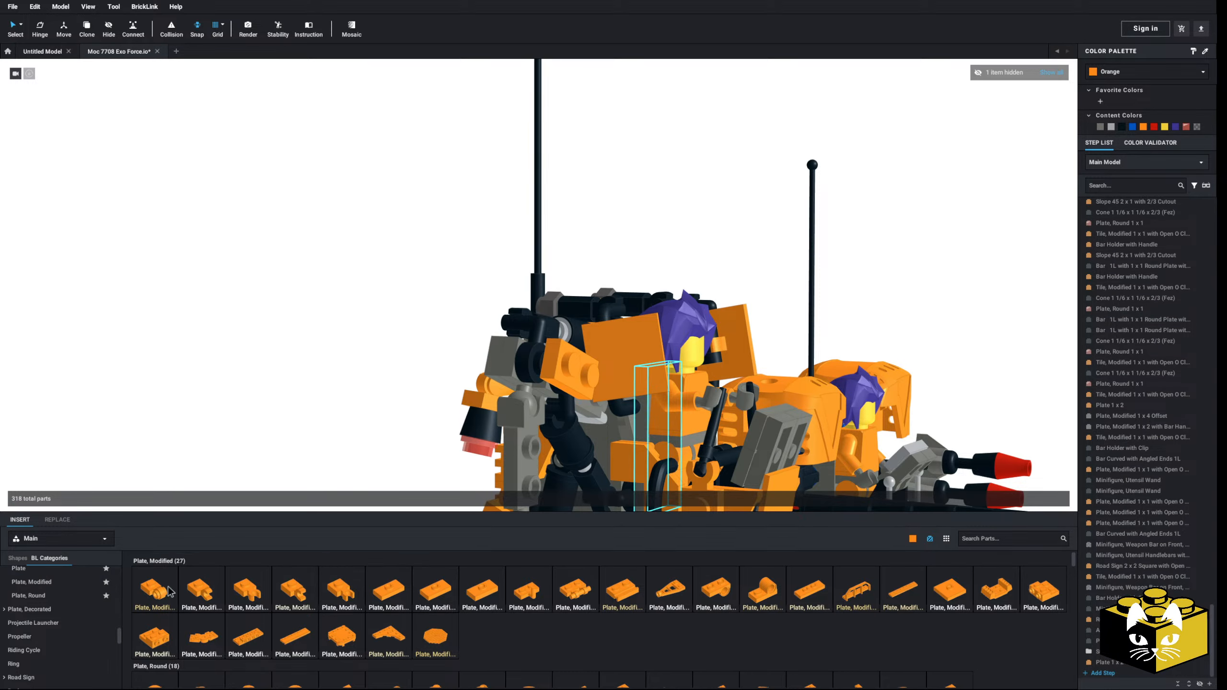
scroll(369, 618, down, 1)
scroll(369, 618, up, 1)
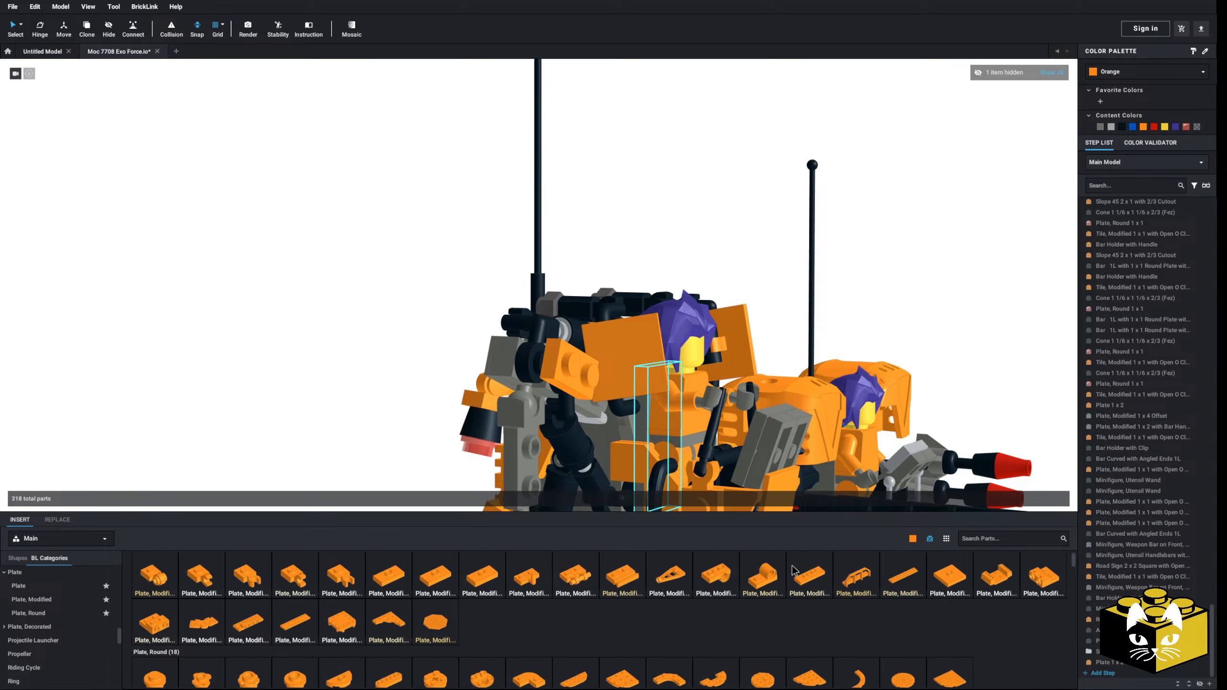
click(913, 538)
click(924, 635)
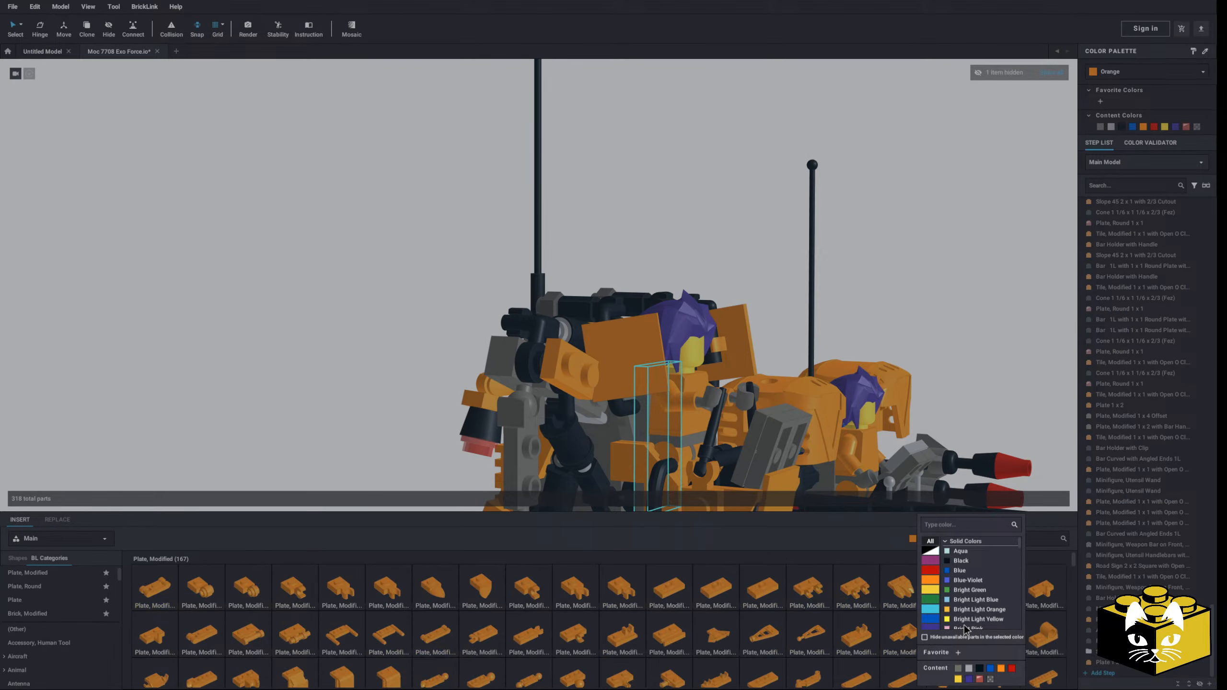
click(950, 627)
right_drag(475, 361, 402, 393)
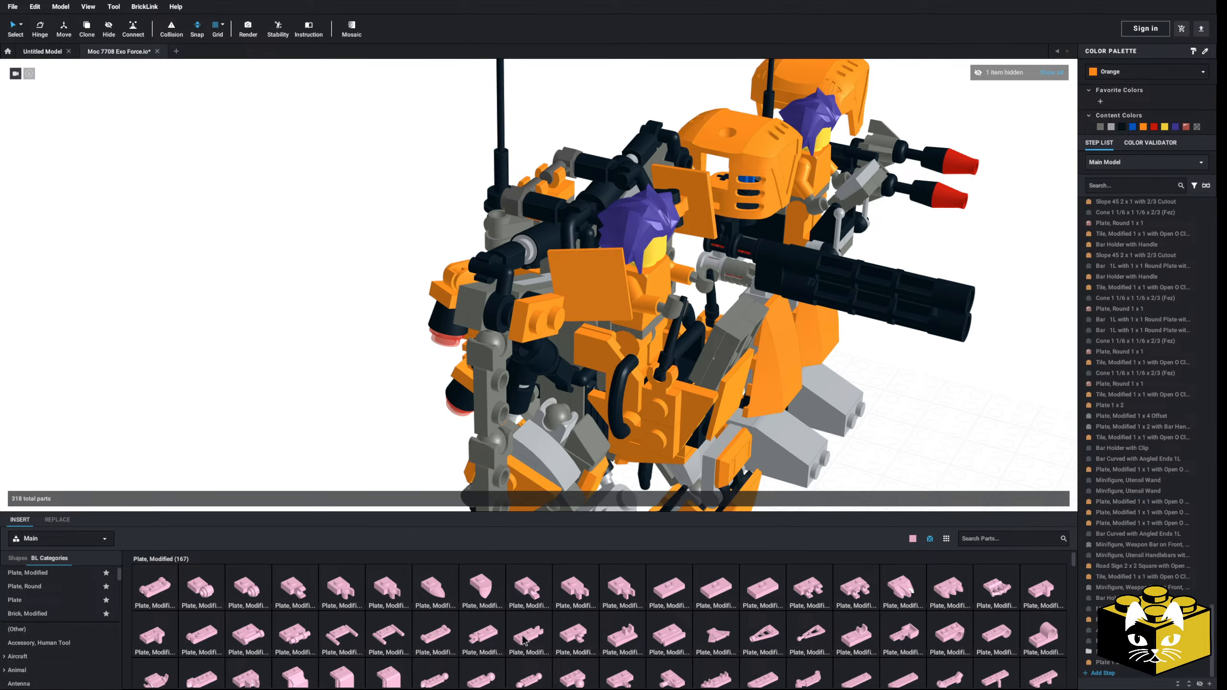
Step: Attach two bright pink Plate, Modified 1 x 2 with Clip on End (Vertical Grip) parts to opposite sides of the shoulder joint
click(523, 636)
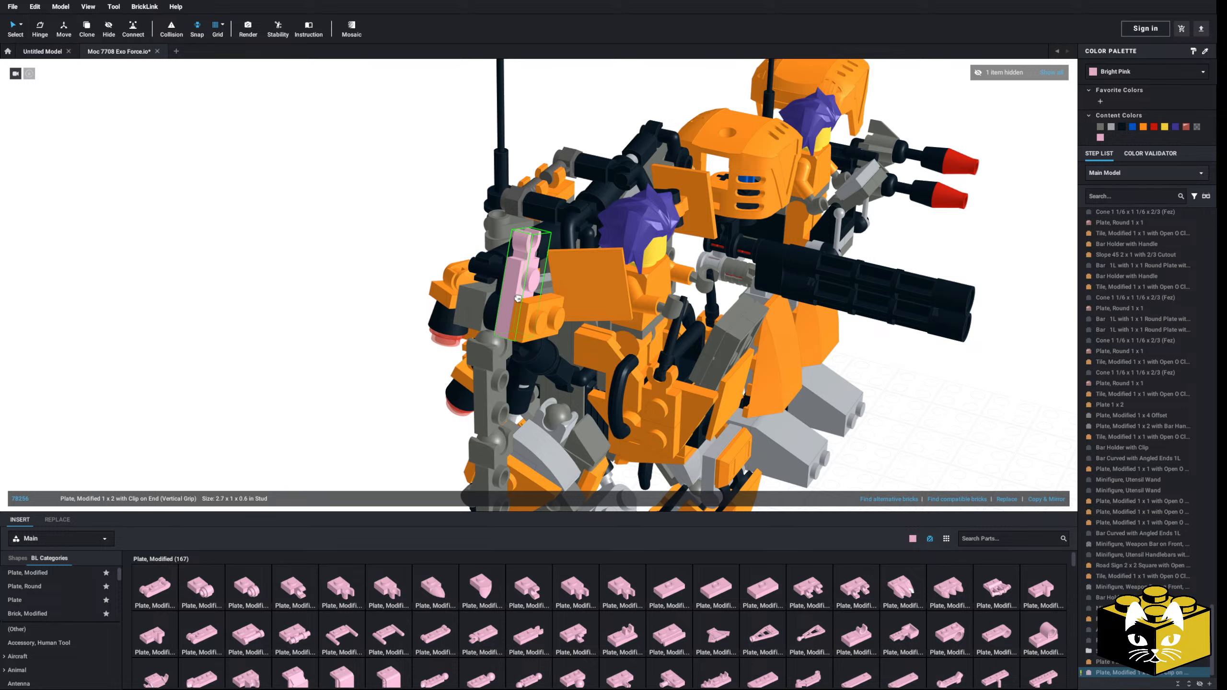
click(515, 302)
click(523, 640)
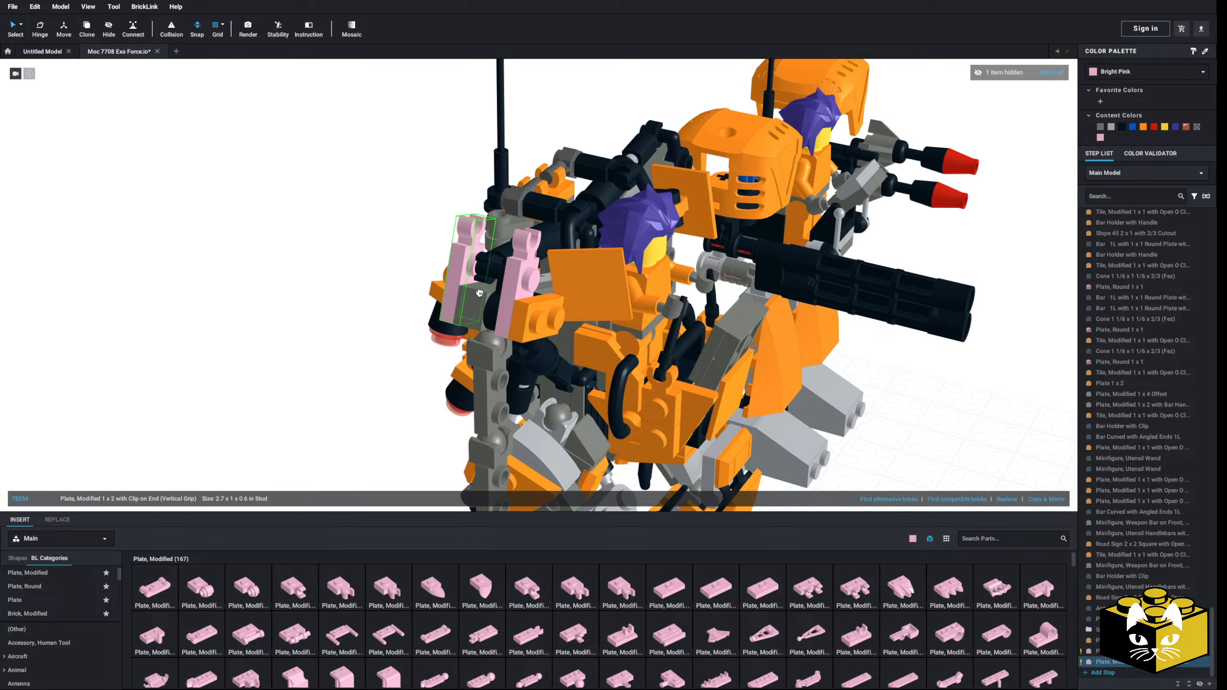
click(459, 289)
click(301, 394)
mouse_move(299, 393)
right_down()
mouse_move(271, 365)
mouse_move(279, 402)
right_up()
middle_drag(279, 401, 282, 375)
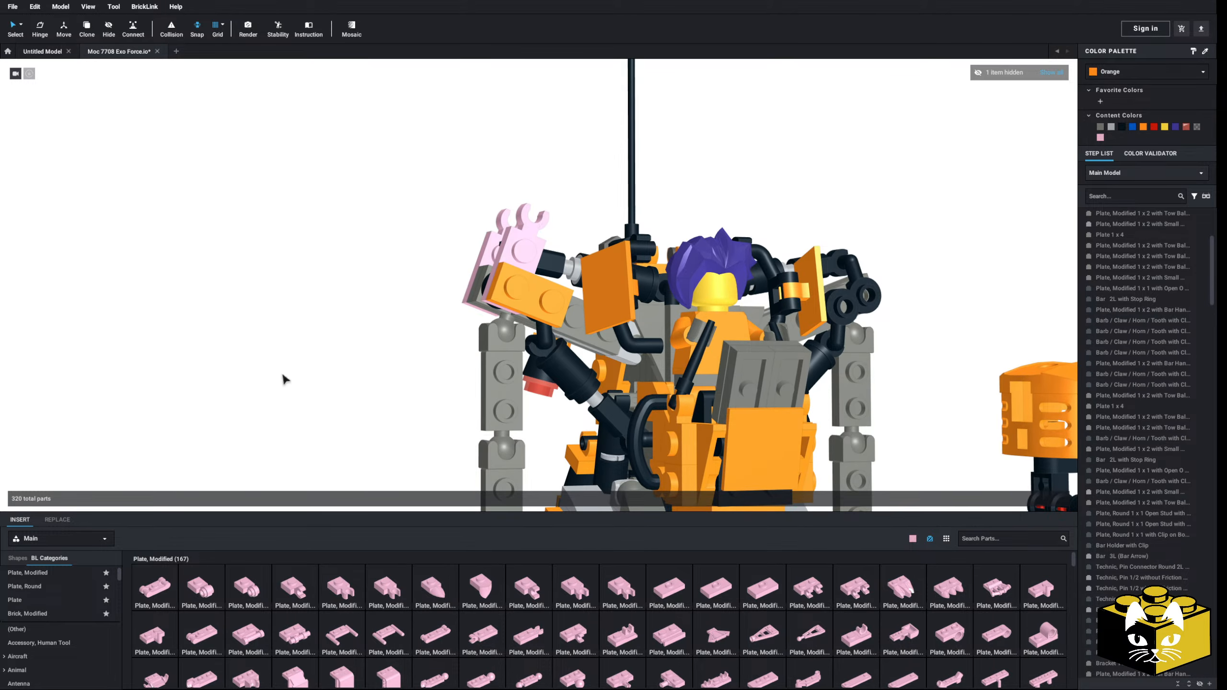
right_drag(283, 375, 315, 400)
click(524, 263)
click(392, 299)
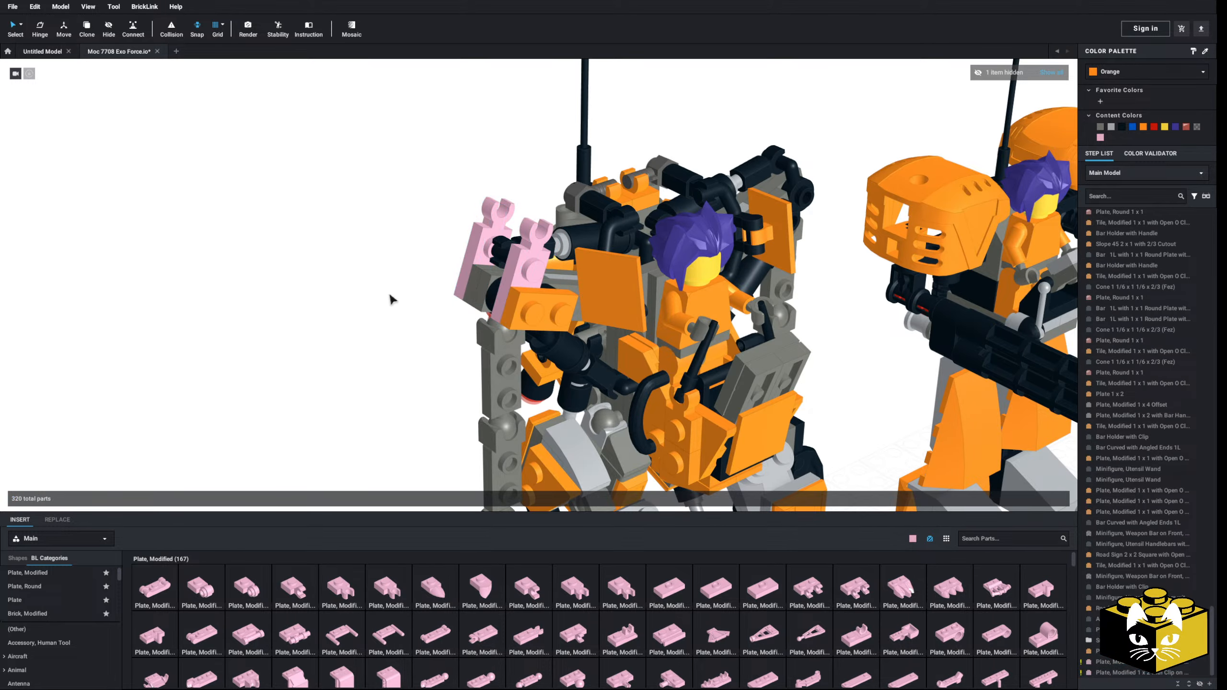
Step: Delete the orange two-stud part from the front of the shoulder joint
right_drag(391, 298, 437, 300)
click(551, 314)
key(Delete)
right_drag(369, 382, 340, 350)
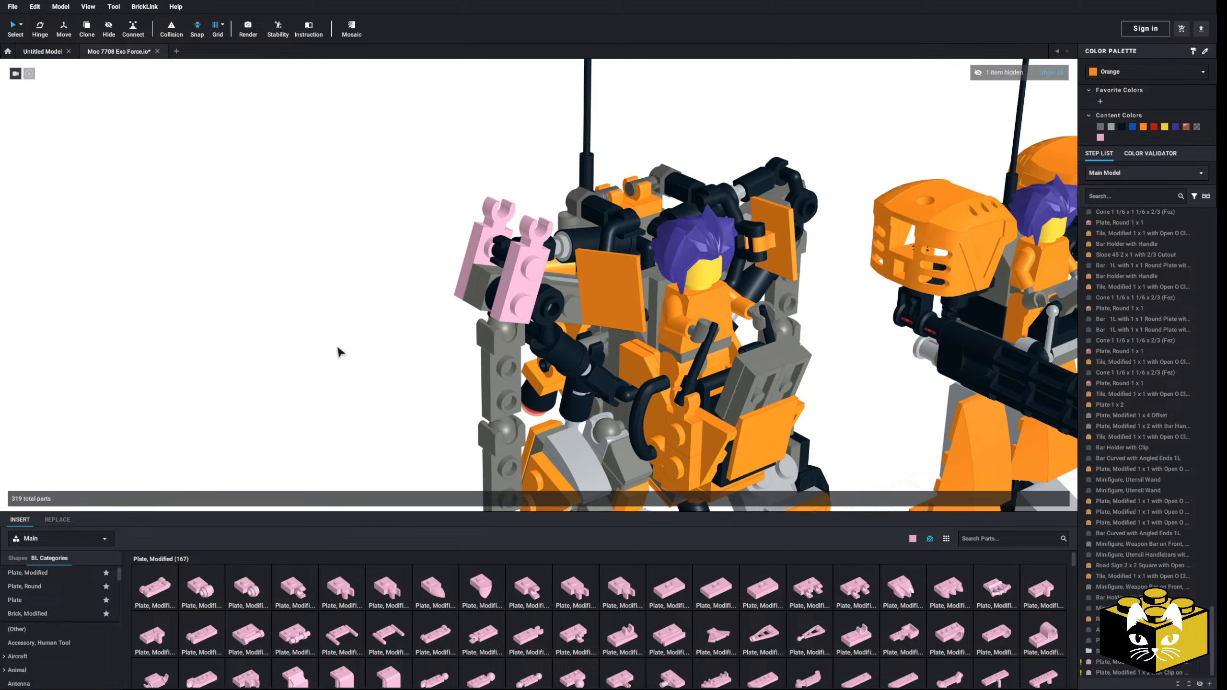
Step: Add a Tile 1 x 2 to the shoulder joint where the orange part was removed
scroll(59, 597, down, 4)
scroll(61, 596, down, 20)
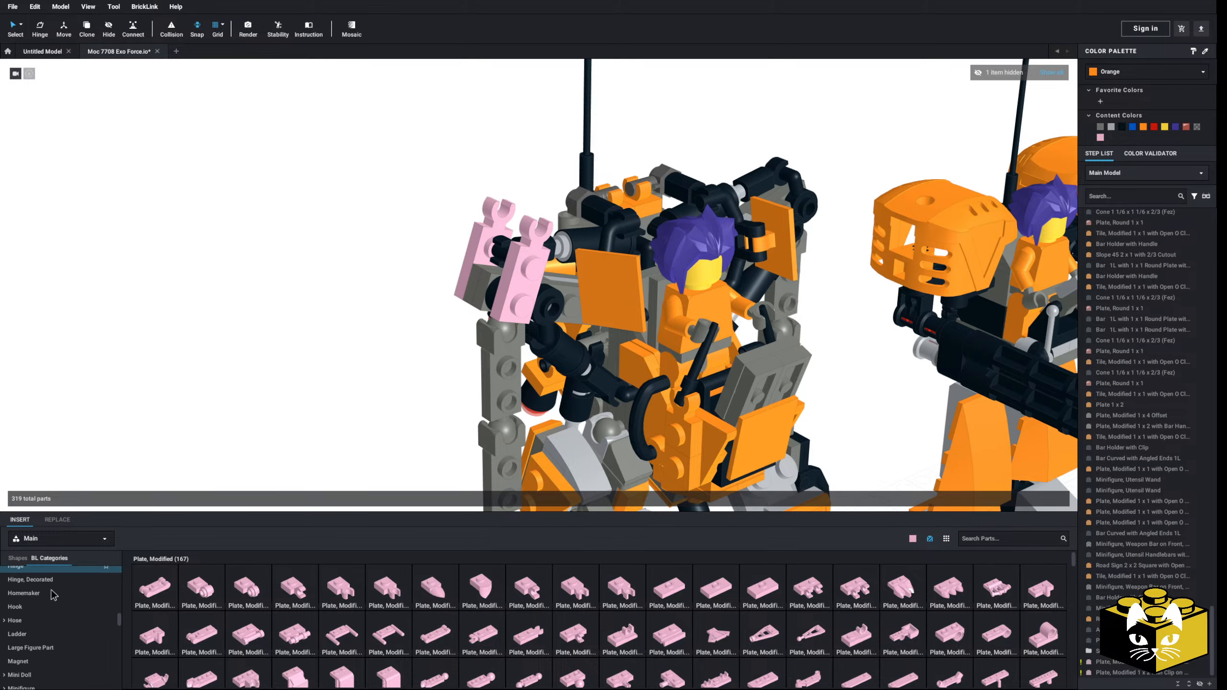
scroll(64, 599, down, 5)
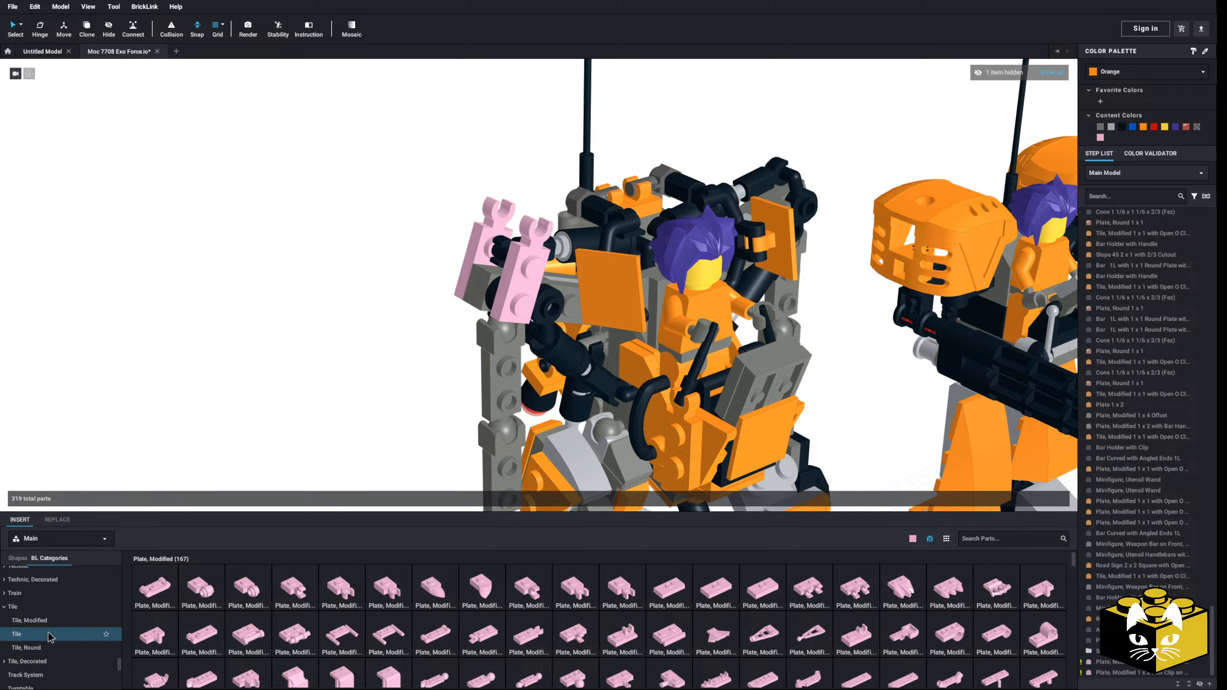
click(48, 634)
drag(240, 590, 543, 308)
right_drag(338, 411, 398, 409)
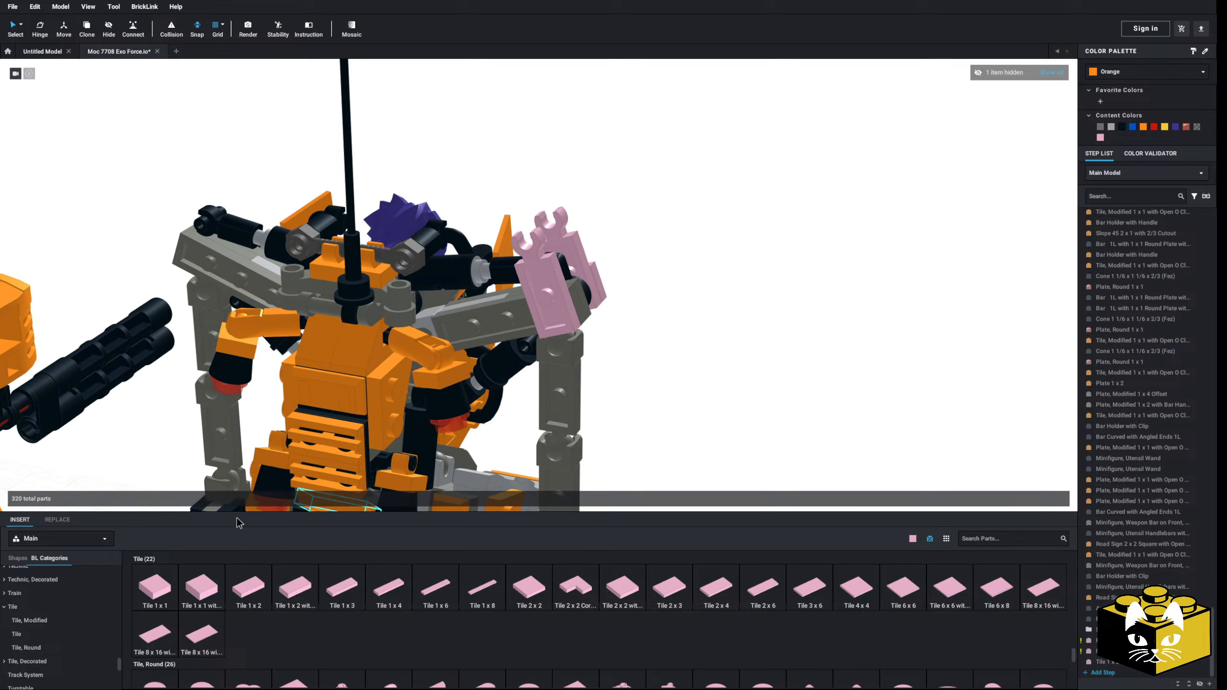
Step: Try to insert a bright pink Plate 1 x 2 beside the shoulder joint, and undo the insertion
scroll(79, 627, up, 10)
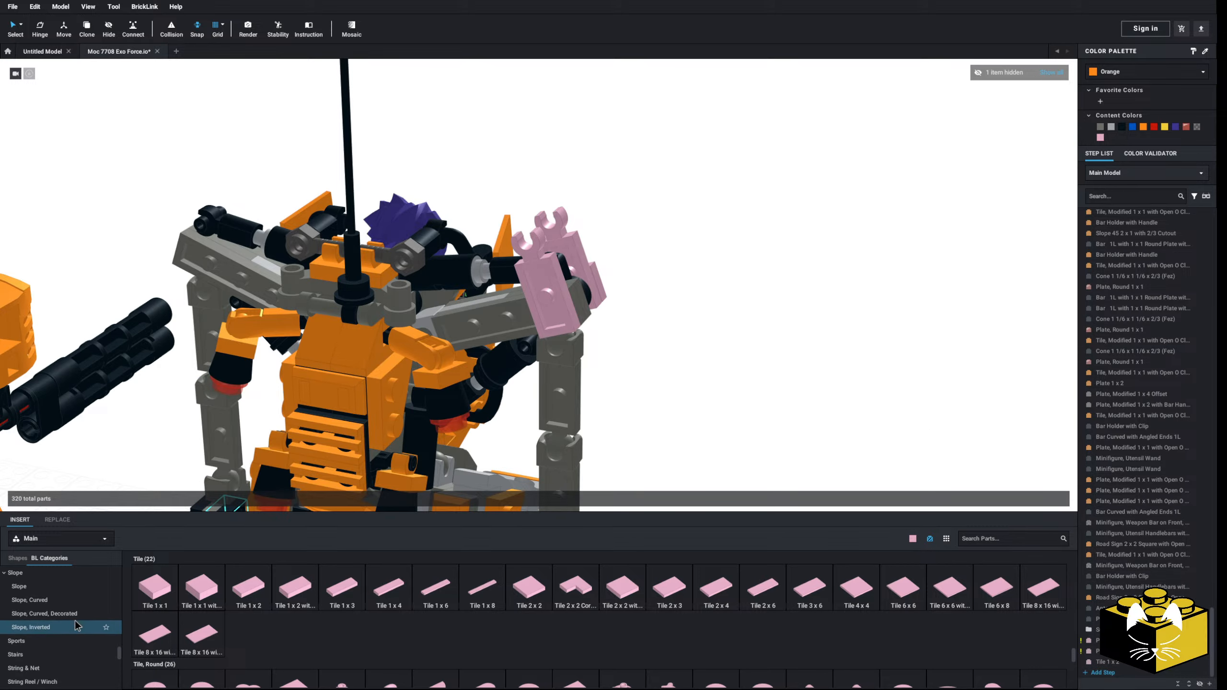
scroll(74, 626, up, 1)
click(19, 608)
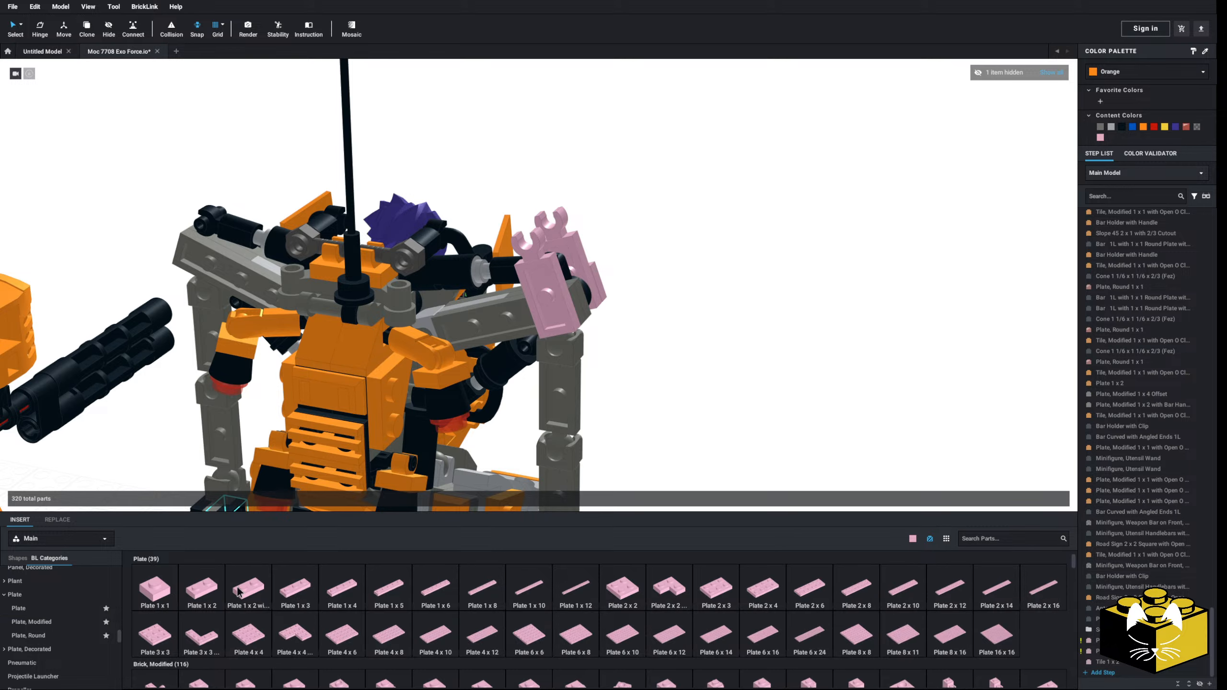
drag(201, 587, 690, 409)
right_drag(690, 408, 712, 414)
key(ctrl+z)
key(ctrl+z)
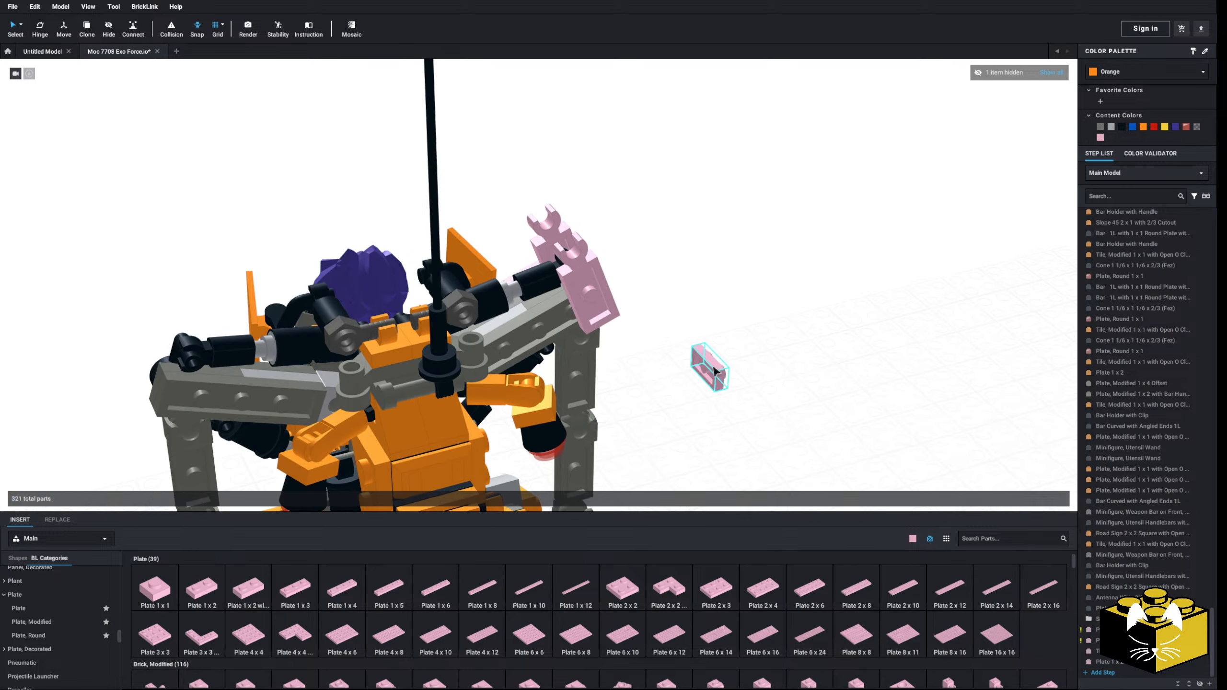
Step: Add a Slope, Curved 2 x 1 Inverted to the rear side of the shoulder joint
scroll(58, 629, down, 3)
scroll(58, 630, down, 3)
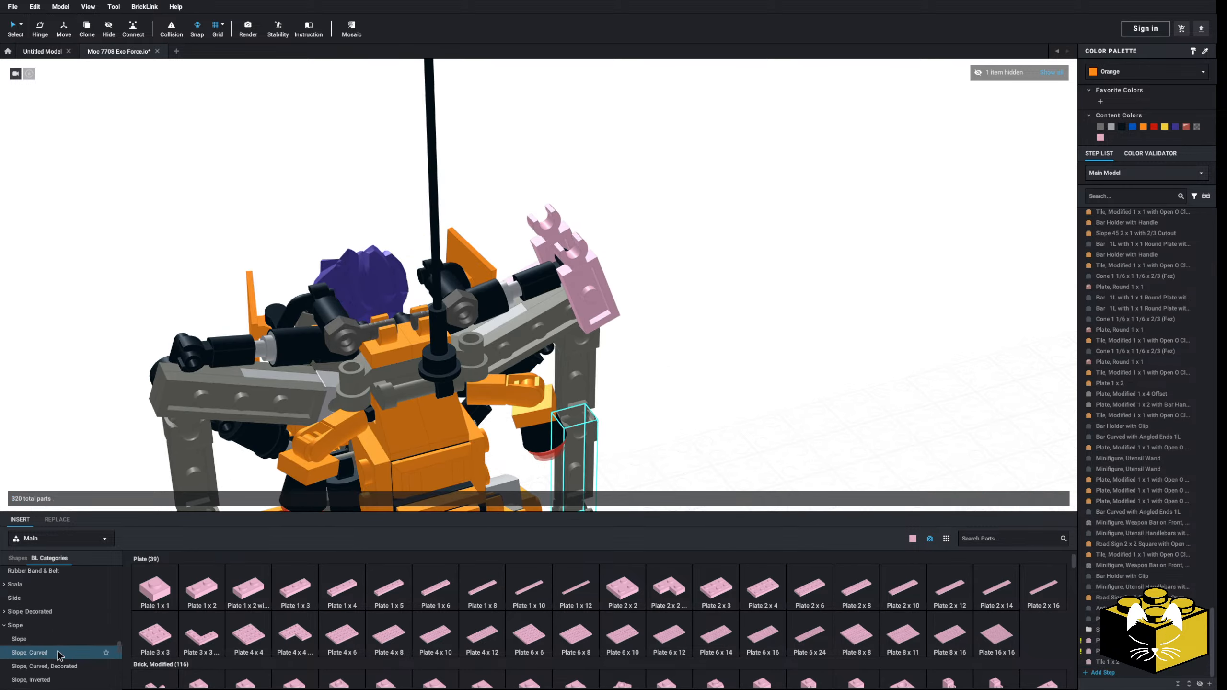
click(29, 652)
drag(706, 583, 572, 334)
right_drag(594, 330, 588, 331)
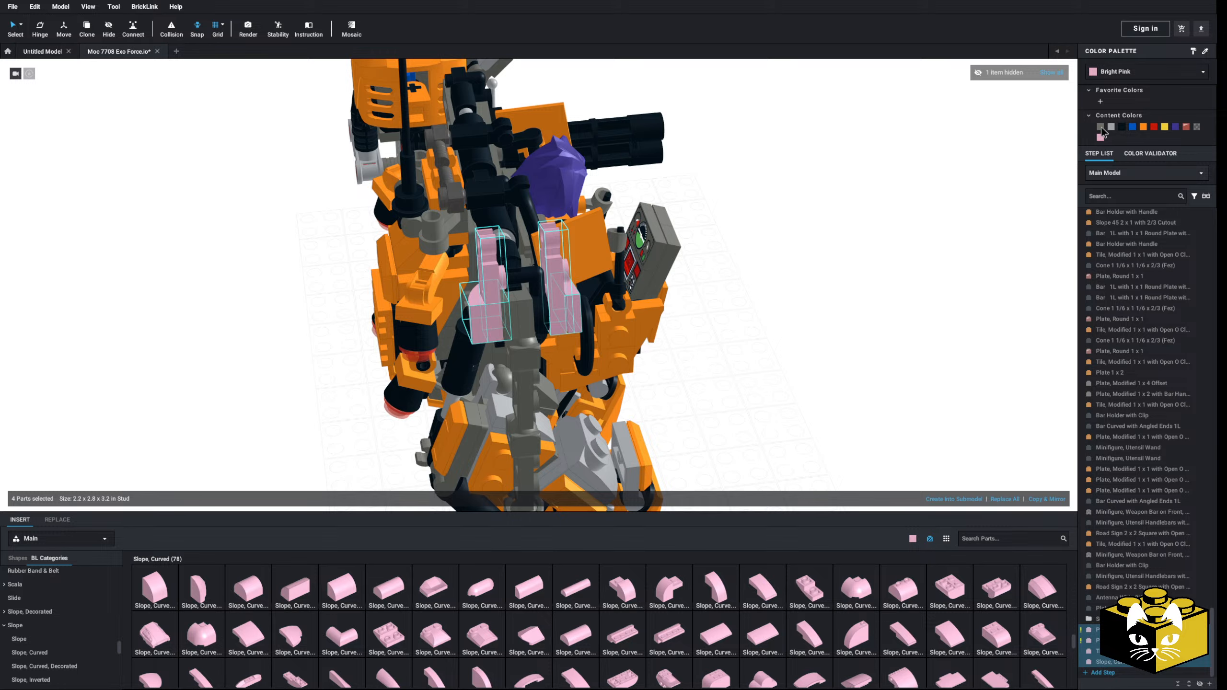
Step: Recolor the shoulder joint's pink tile and curved slope Dark Bluish Gray and its two clip plates Black
click(1122, 128)
right_drag(940, 306, 1001, 256)
click(1099, 127)
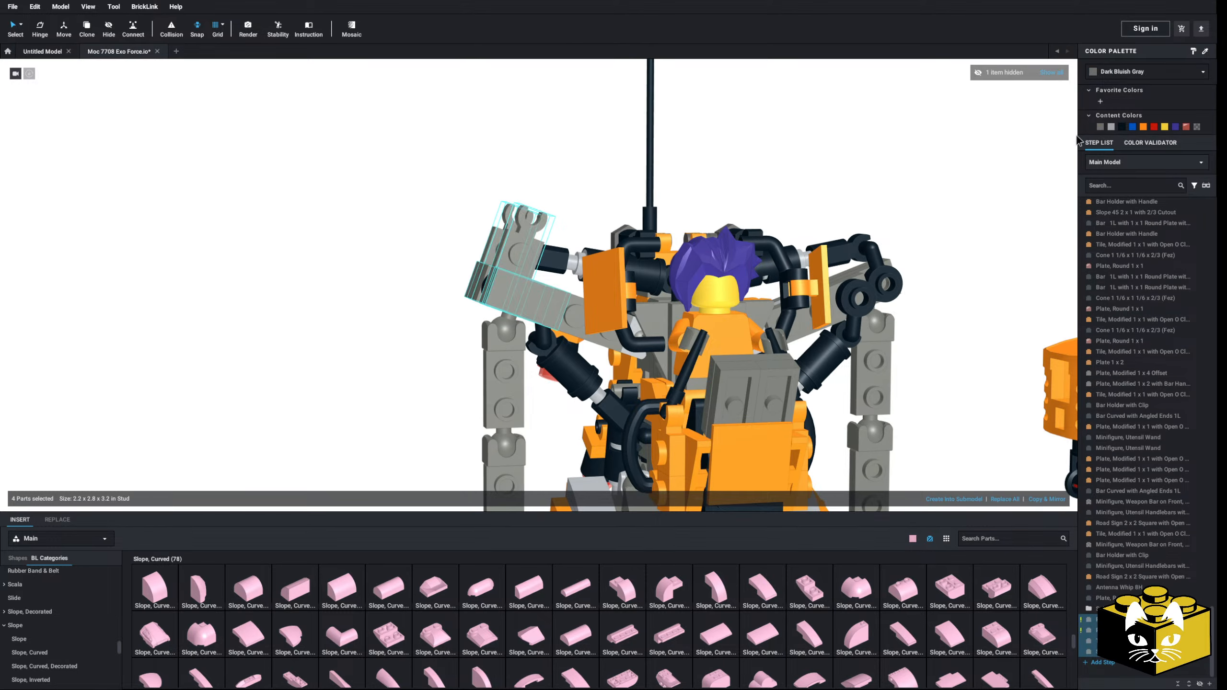
click(974, 161)
right_drag(974, 161, 929, 202)
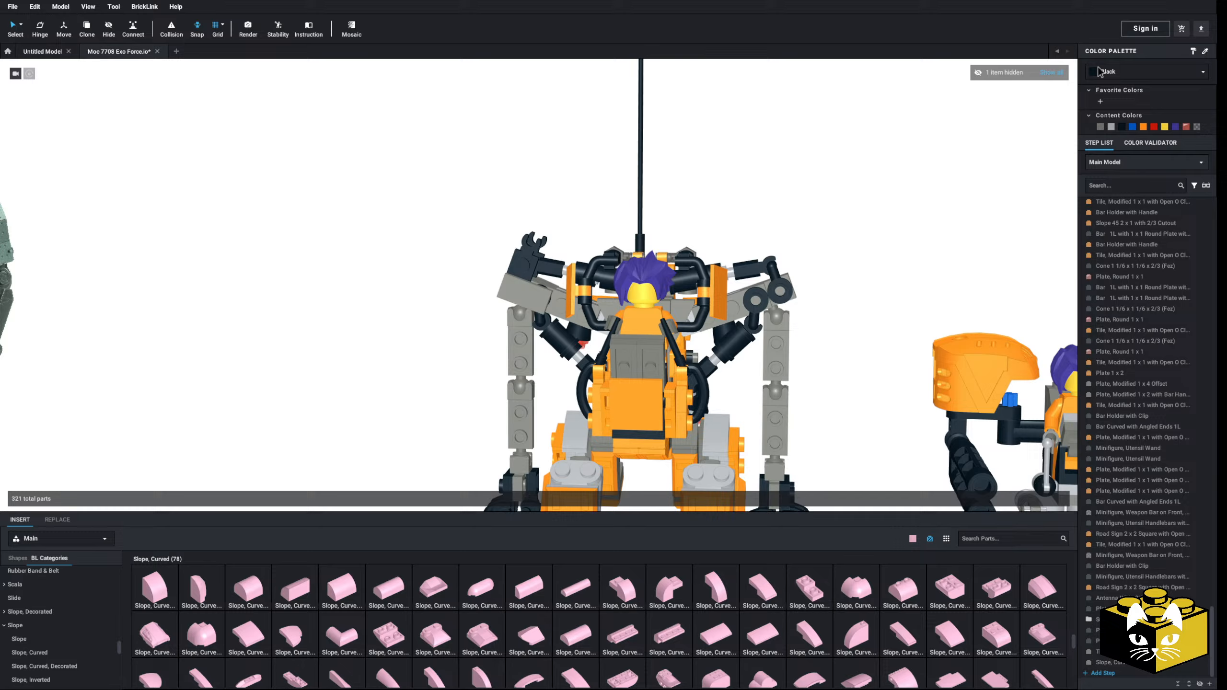
Step: Unhide the orange shoulder submodel and bring its underside with the joint into view
click(1051, 72)
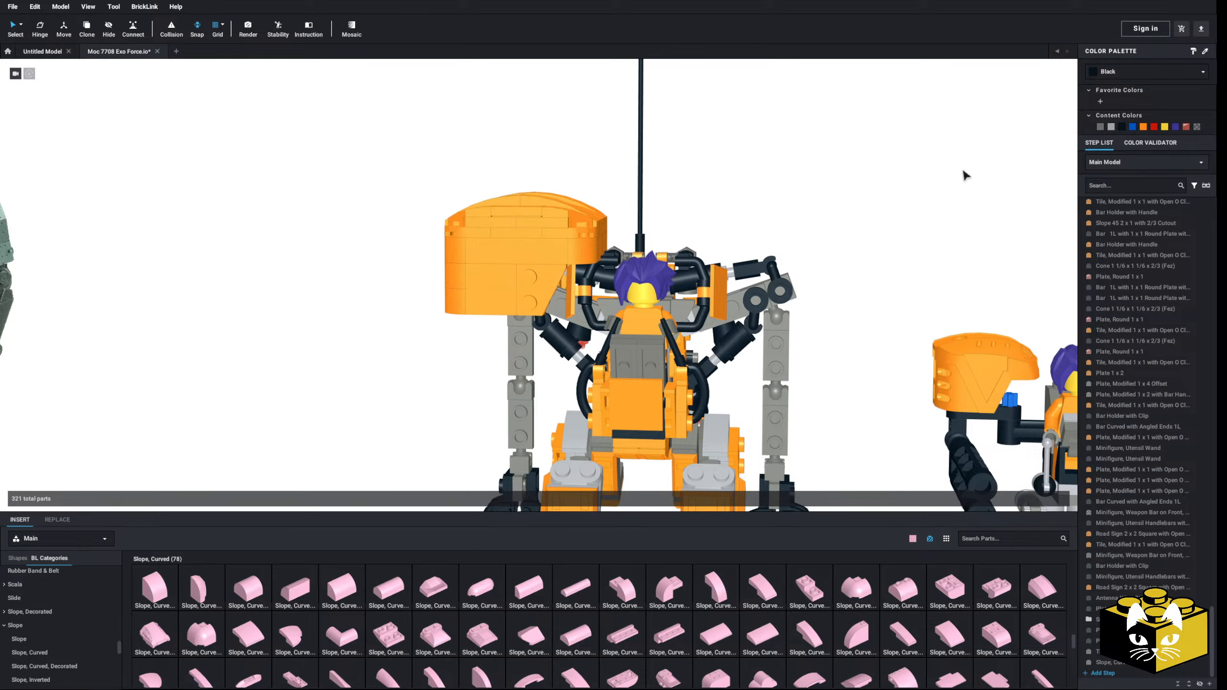
right_drag(963, 167, 898, 218)
scroll(874, 218, up, 10)
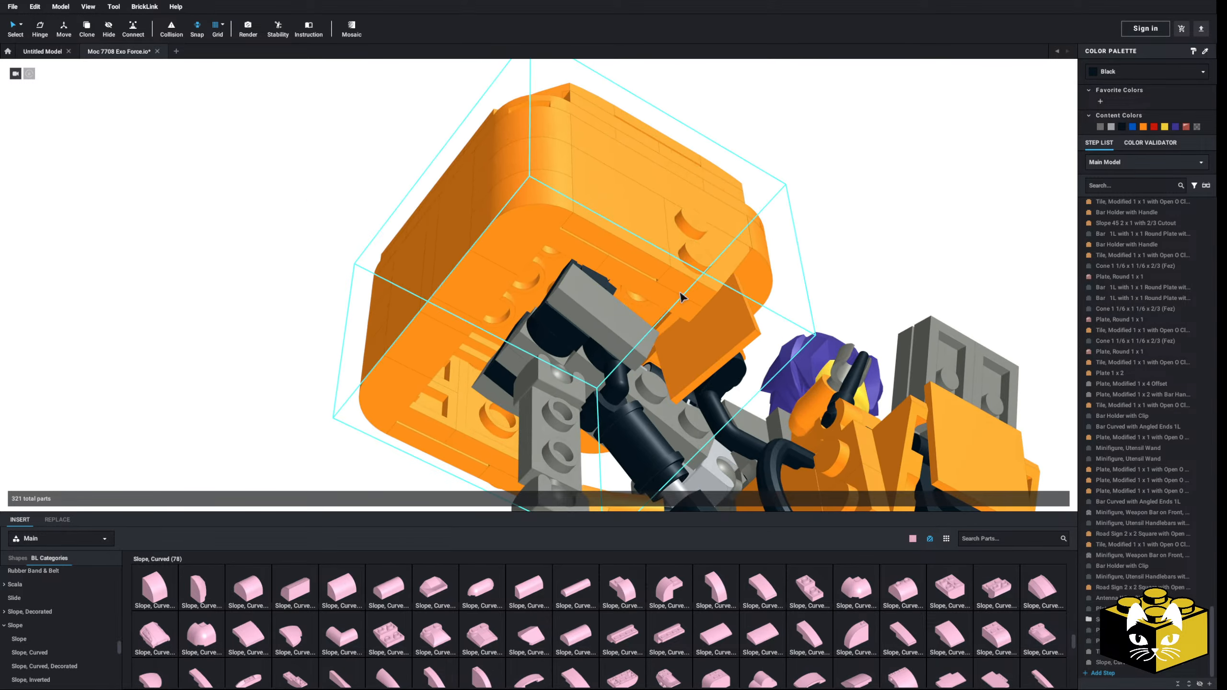
Step: Delete the two black clip plates from the shoulder joint
right_drag(655, 305, 666, 292)
key(Delete)
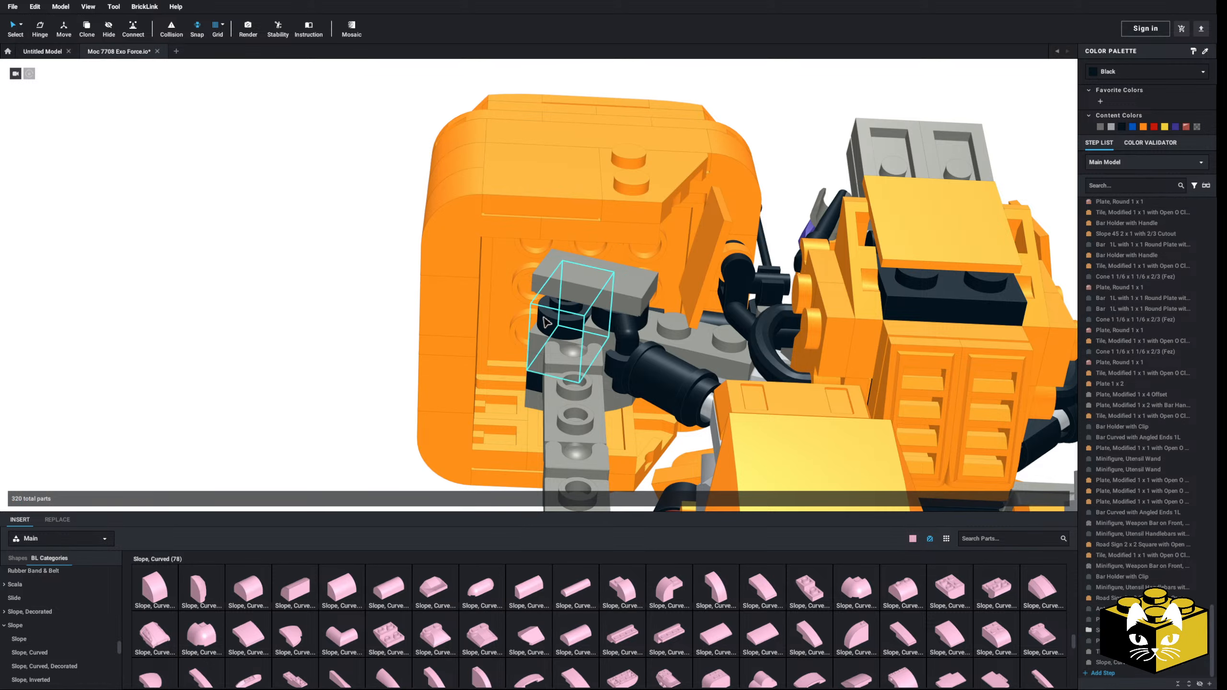
key(Delete)
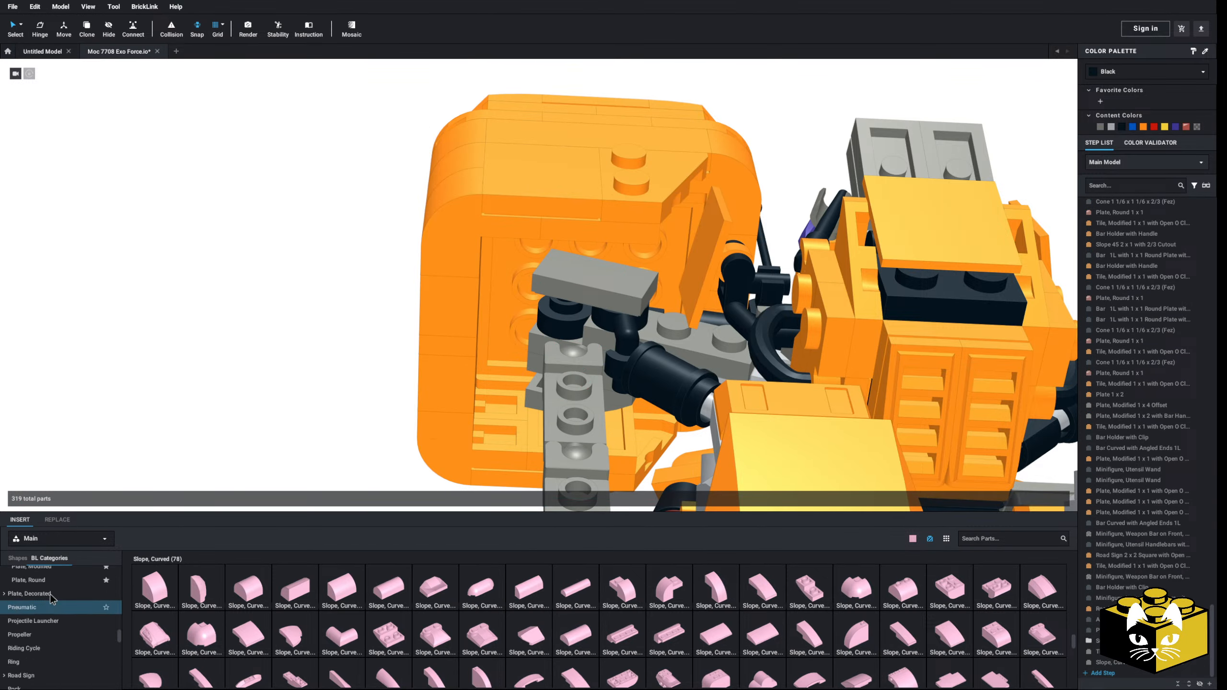
Step: Attach two bright pink modified plates with clips to opposite sides of the shoulder joint, under the orange submodel
scroll(53, 599, up, 1)
click(32, 613)
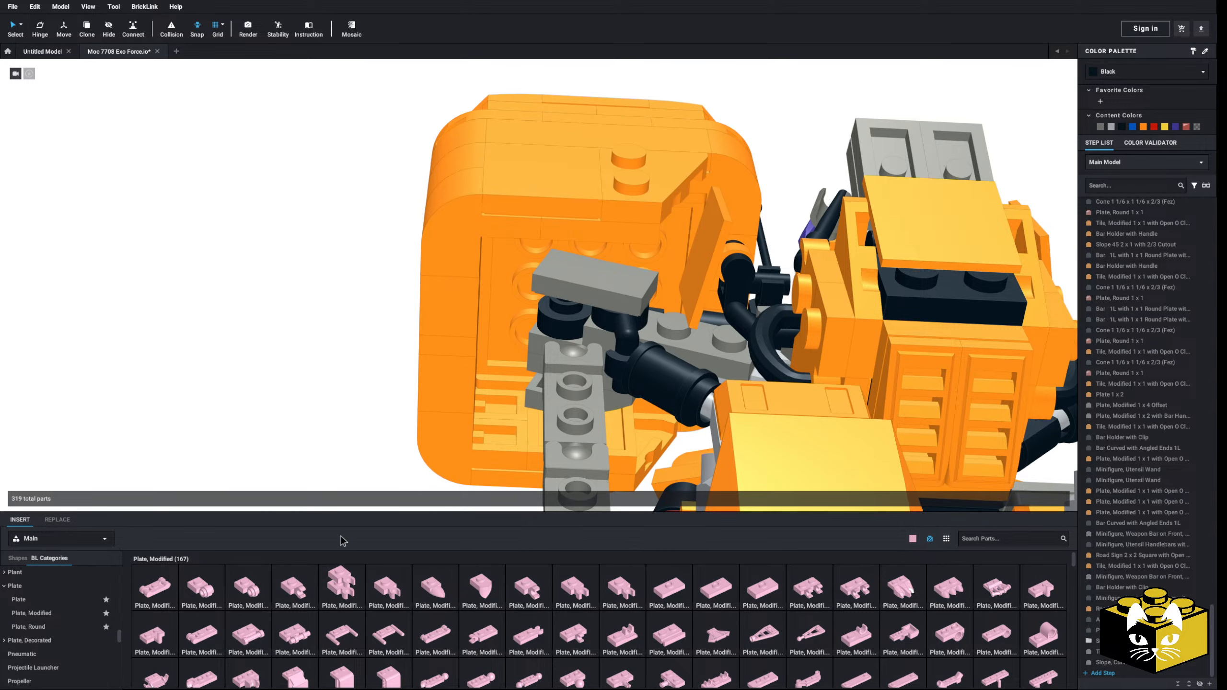
drag(341, 587, 515, 401)
drag(284, 604, 570, 293)
click(318, 413)
right_drag(318, 414, 359, 414)
Step: Place a bright pink Plate 1 x 4 inside the orange shoulder submodel, across the two clips of the joint
scroll(359, 414, up, 2)
click(55, 628)
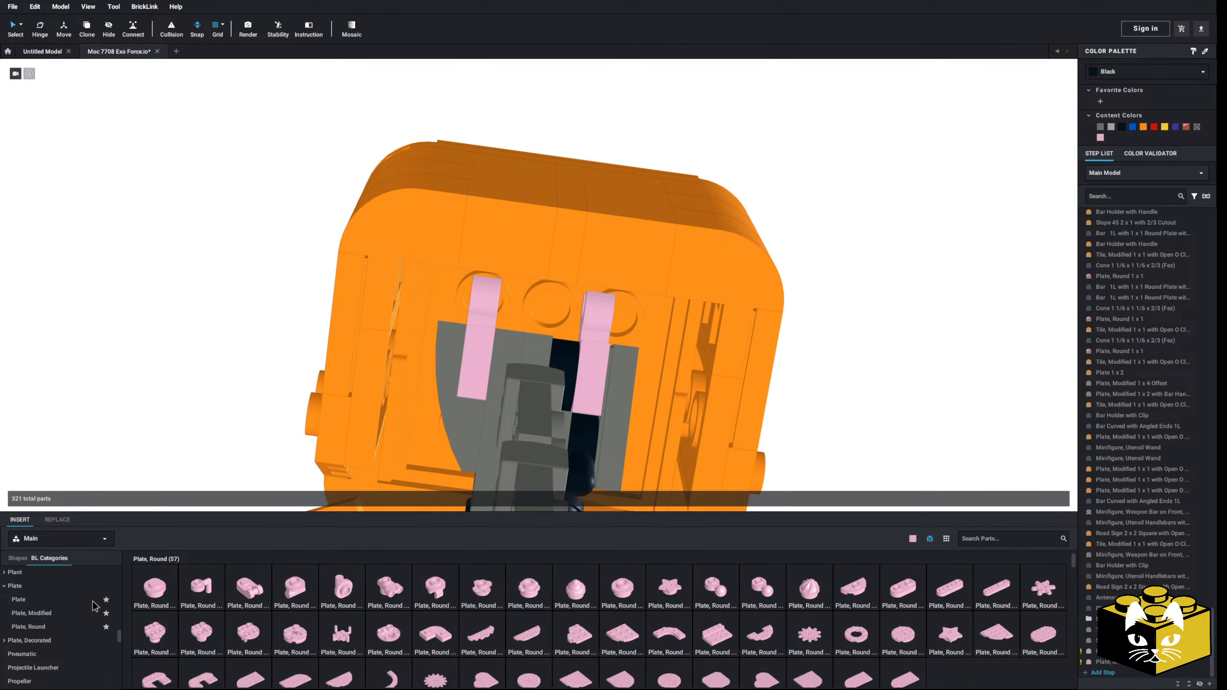
click(55, 601)
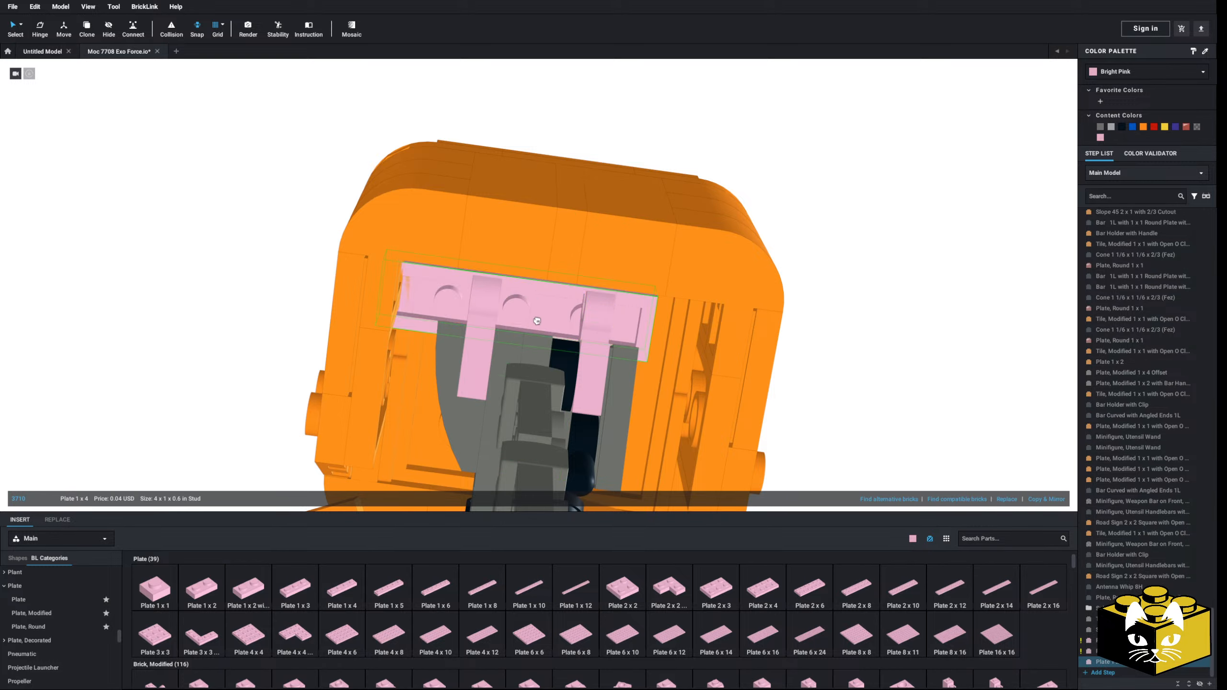
click(546, 291)
right_drag(546, 291, 288, 462)
click(387, 363)
Step: Add two Plate, Round 1 x 1 with Clip on Bottom parts to one half of the pink Plate 1 x 4
click(62, 631)
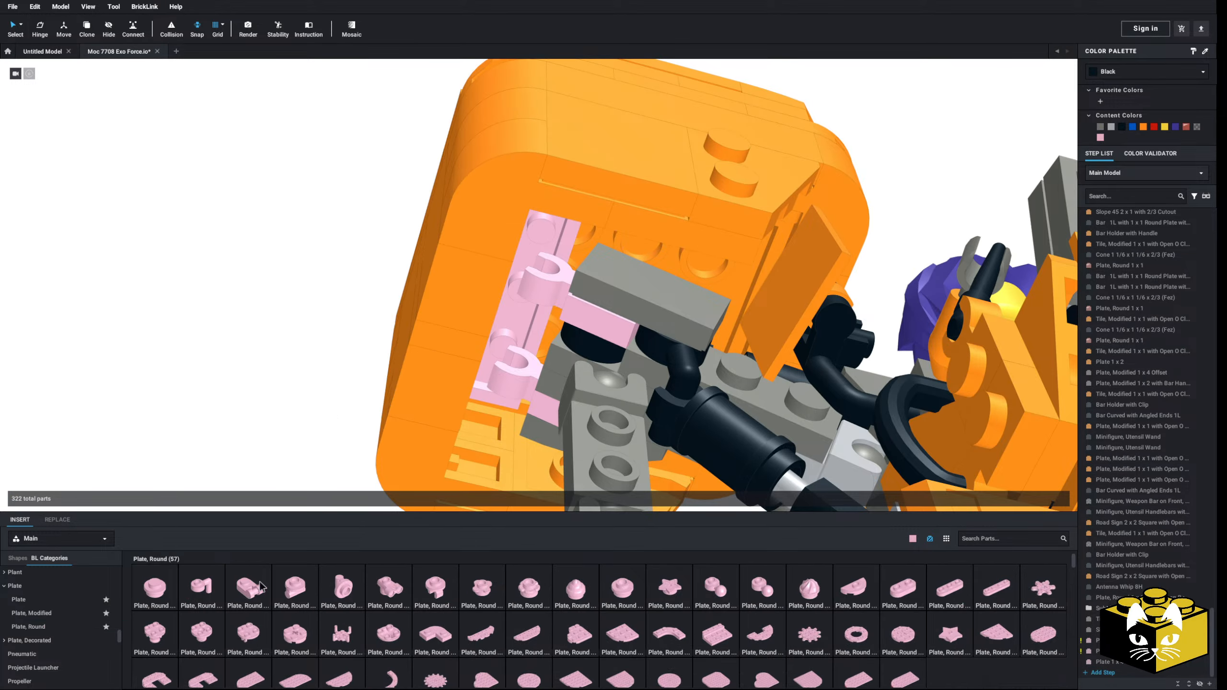
click(426, 592)
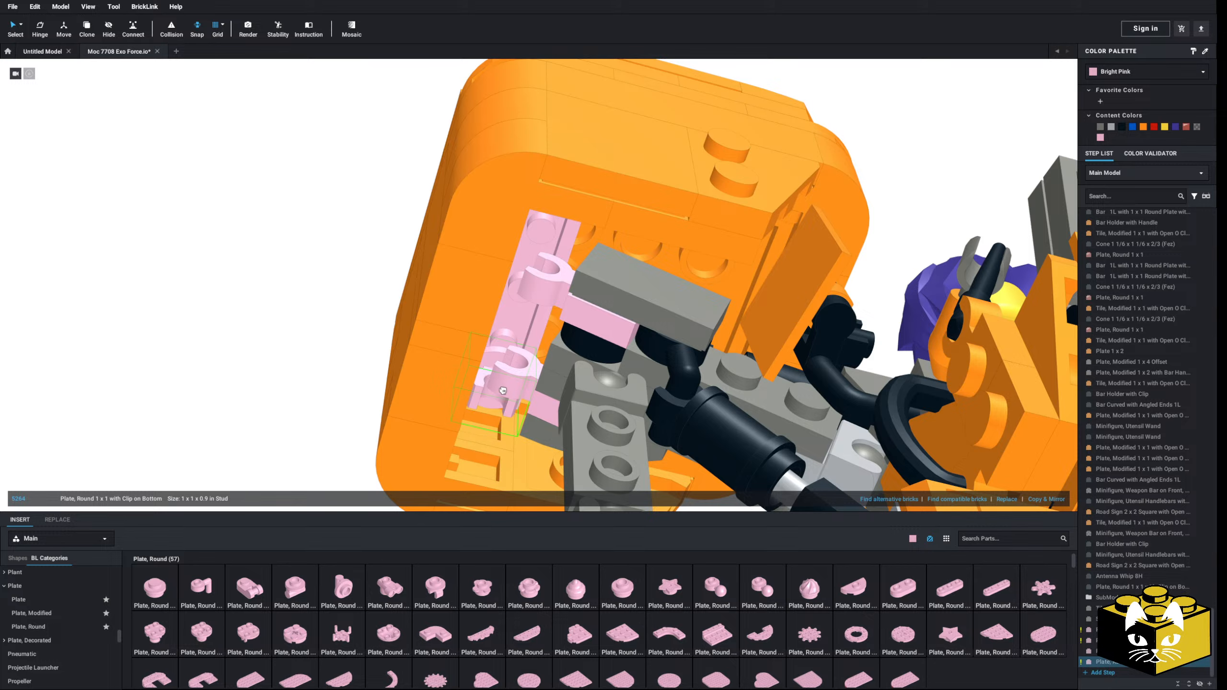
click(503, 390)
click(428, 595)
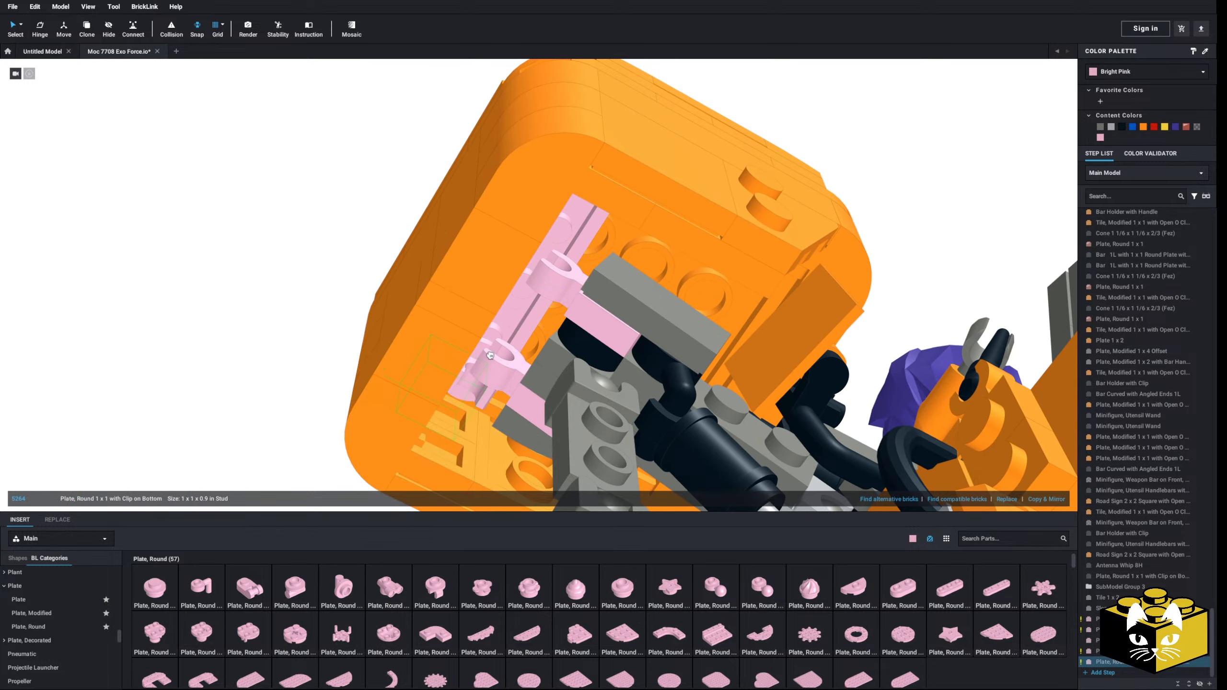
click(520, 319)
right_drag(521, 319, 551, 310)
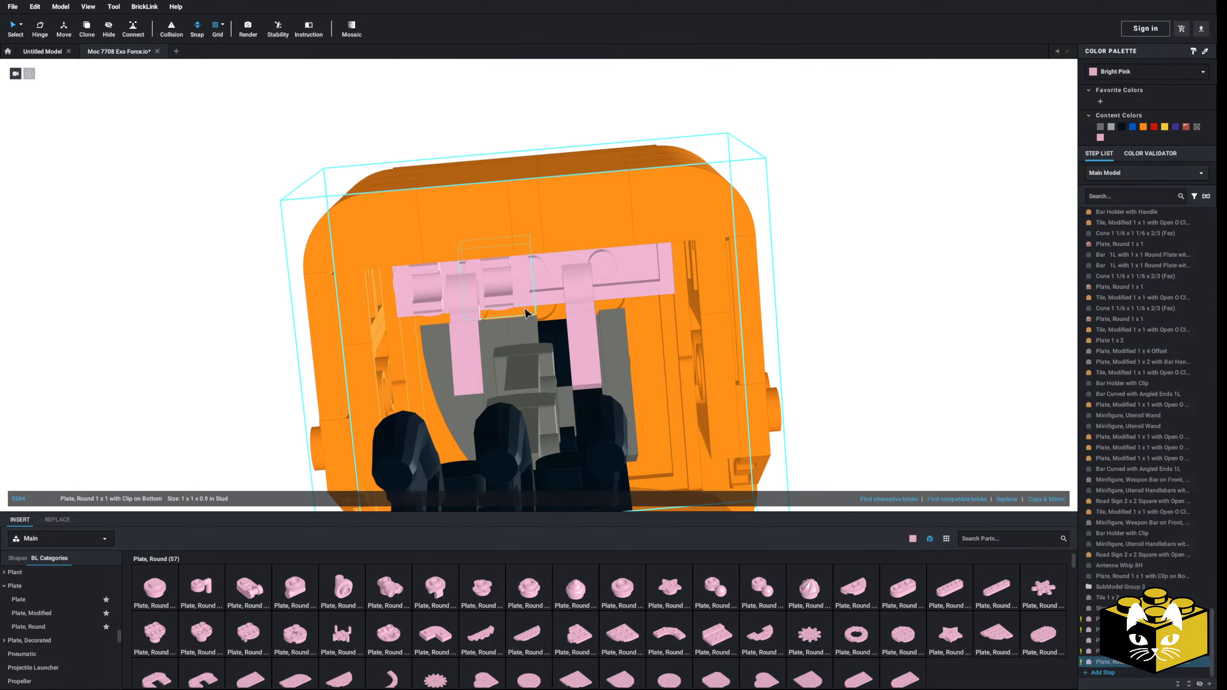
Step: Copy and mirror the two round clip plates to the other half of the Plate 1 x 4, and delete the inner copy
ctrl+click(435, 271)
click(1052, 499)
click(904, 409)
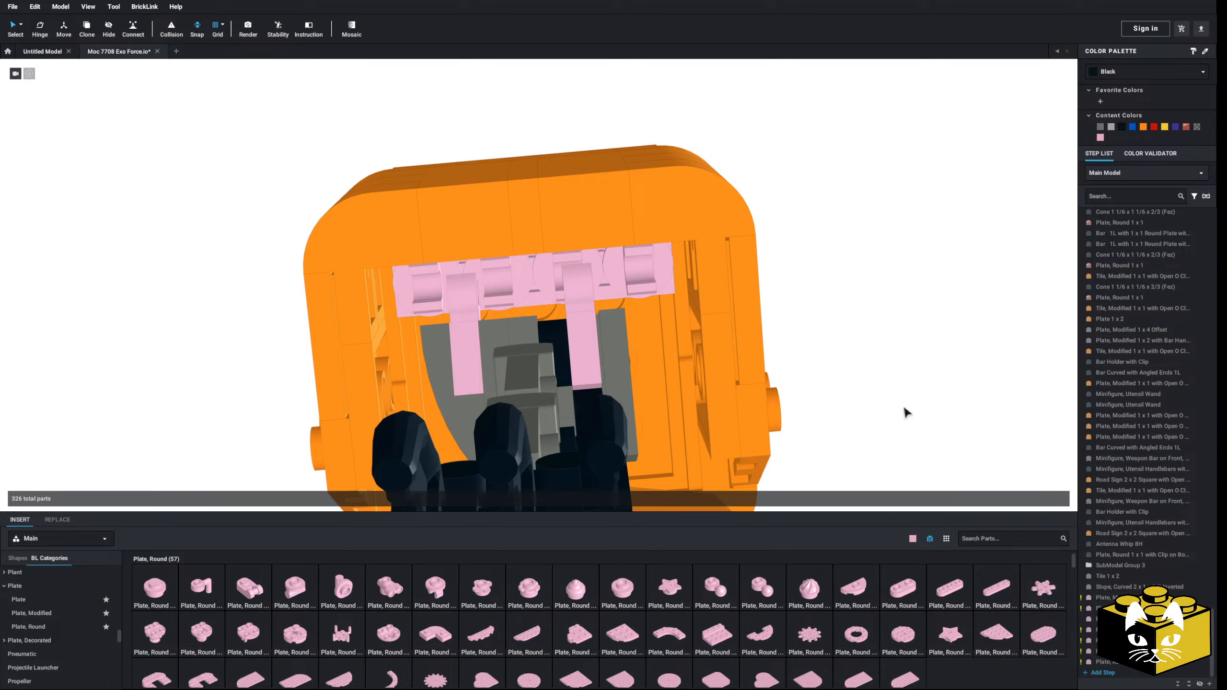
mouse_move(905, 409)
right_down()
mouse_move(887, 411)
mouse_move(908, 401)
right_up()
click(566, 268)
key(Delete)
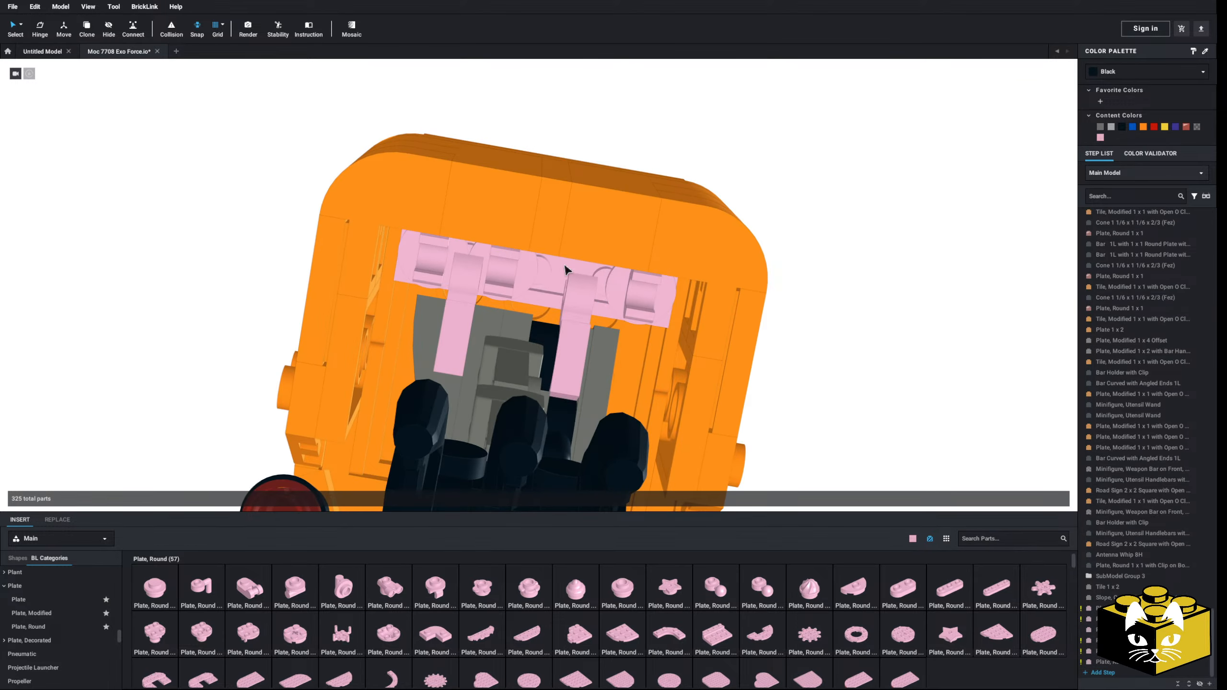
Step: Move the orange shoulder submodel off the shoulder joint to the empty space beside the robot
right_drag(565, 268, 482, 322)
scroll(482, 322, down, 5)
right_drag(405, 334, 405, 369)
scroll(413, 321, up, 6)
scroll(389, 339, down, 5)
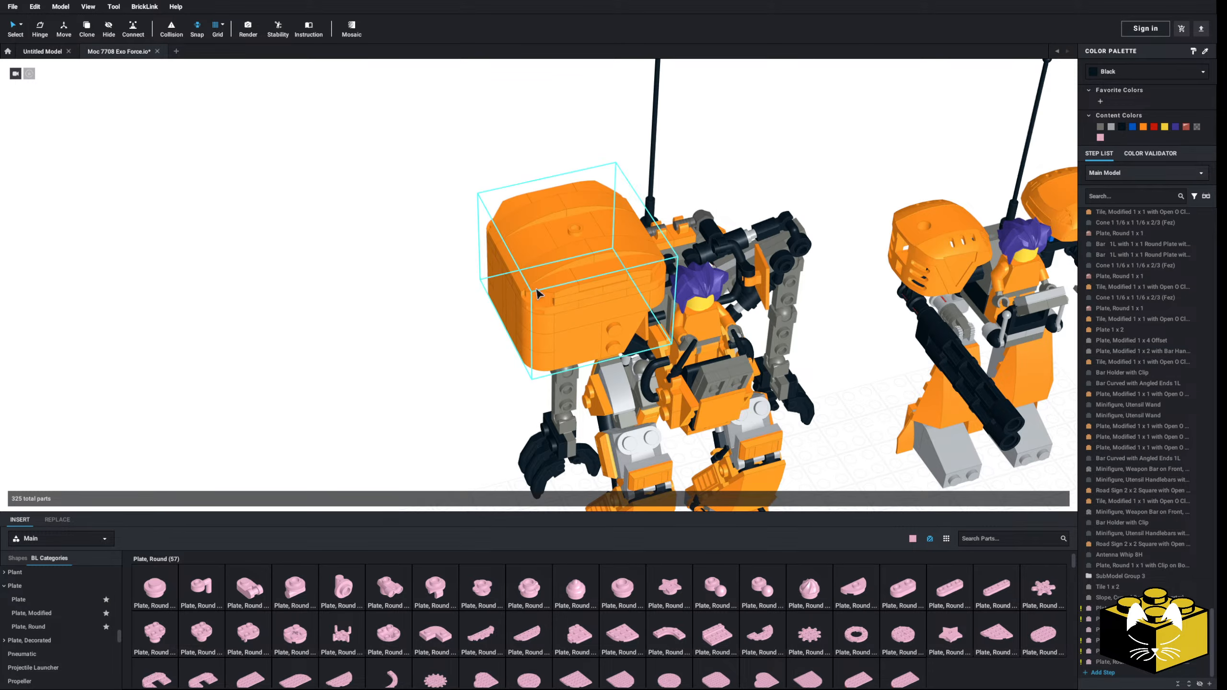
drag(538, 294, 329, 359)
click(425, 296)
scroll(423, 309, up, 5)
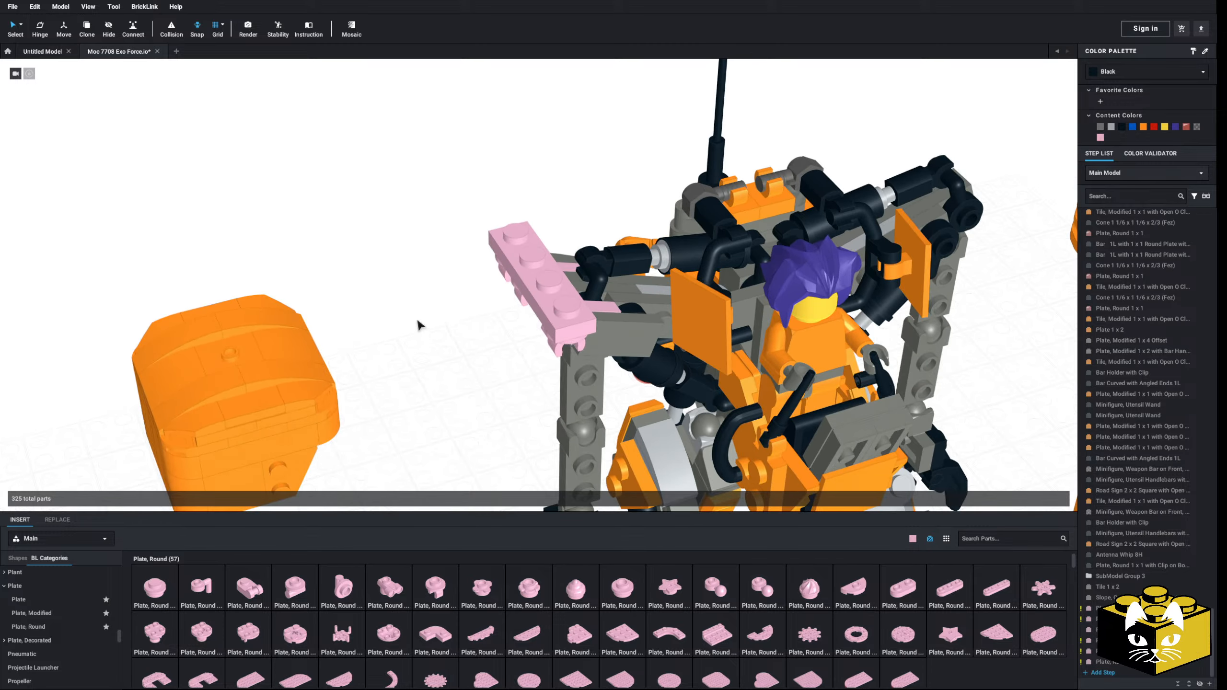
Step: Move the pink Plate 1 x 4 together with its round clip plates off the joint to the empty space beside the robot
right_drag(420, 326, 451, 330)
click(492, 297)
ctrl+click(508, 291)
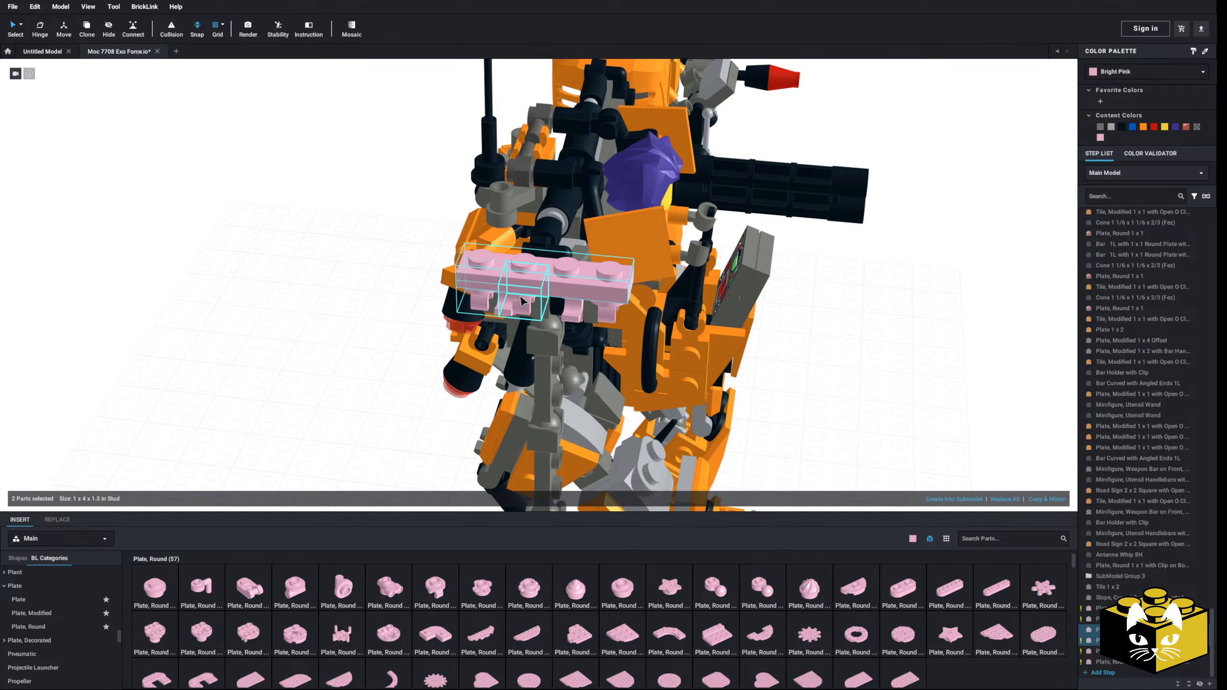
drag(611, 309, 354, 367)
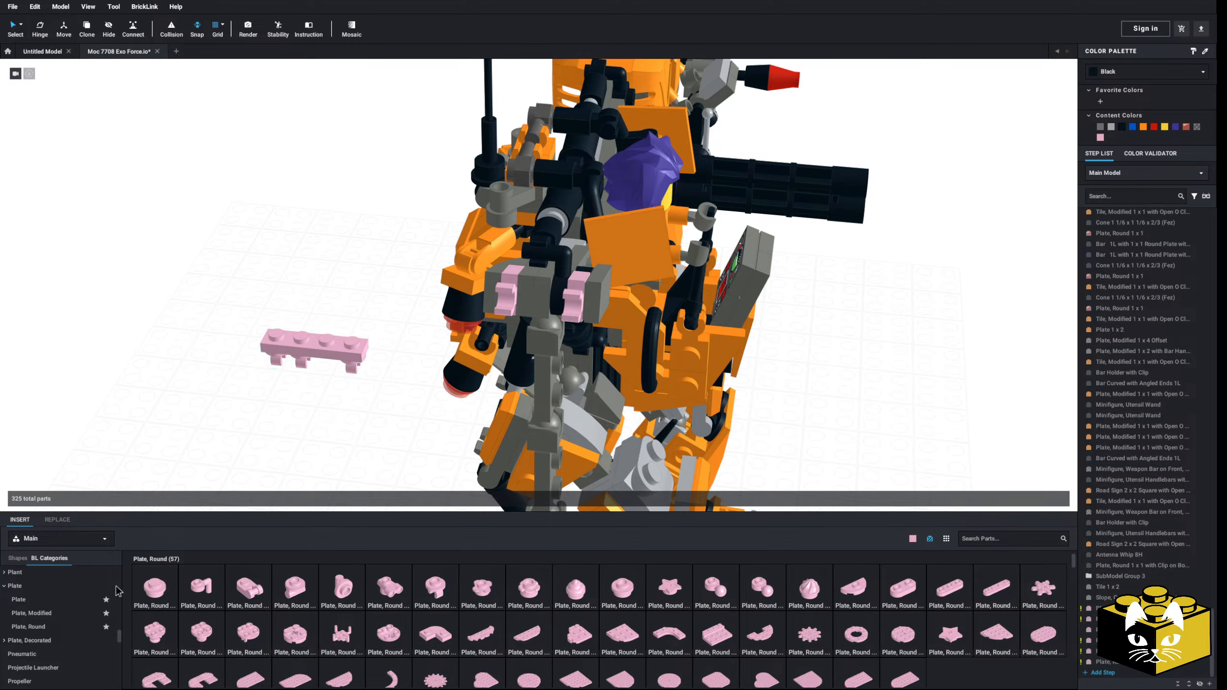
Step: Add a Bar 4L (Lightsaber Blade / Wand) and fit it into the clips beneath the pink Plate 1 x 4
scroll(97, 628, up, 10)
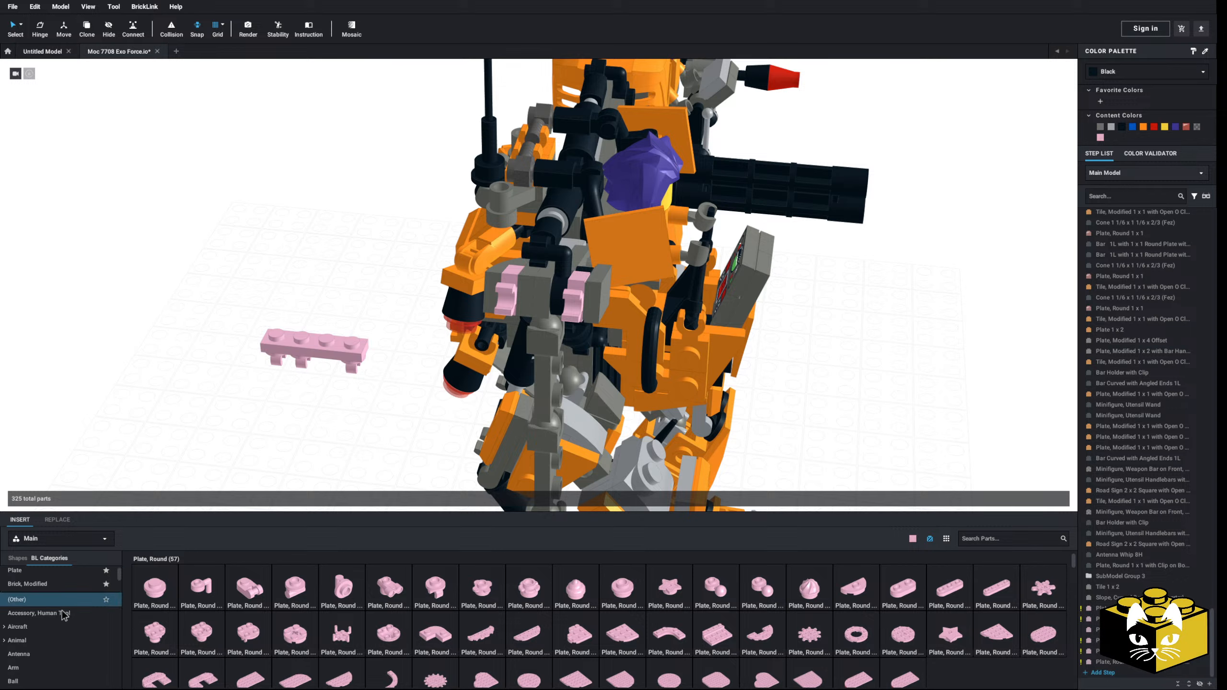
click(44, 638)
drag(651, 578, 285, 413)
key(Delete)
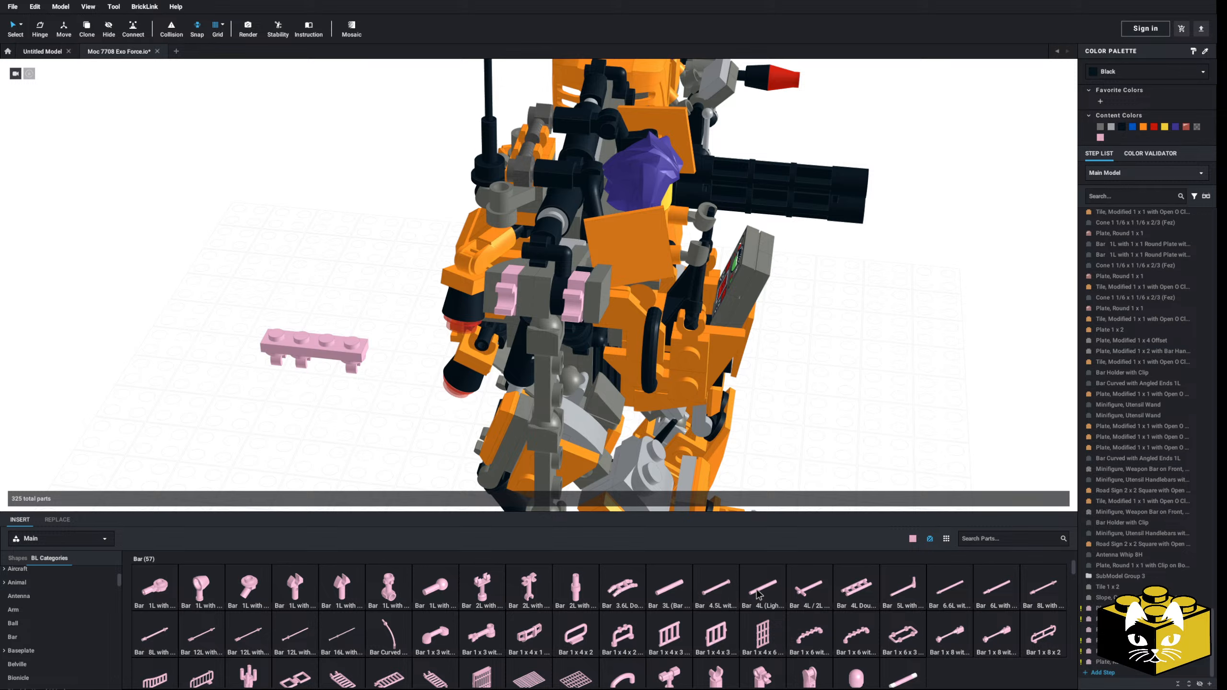
drag(757, 592, 386, 464)
right_drag(415, 455, 546, 435)
middle_drag(483, 435, 700, 329)
right_drag(700, 329, 533, 344)
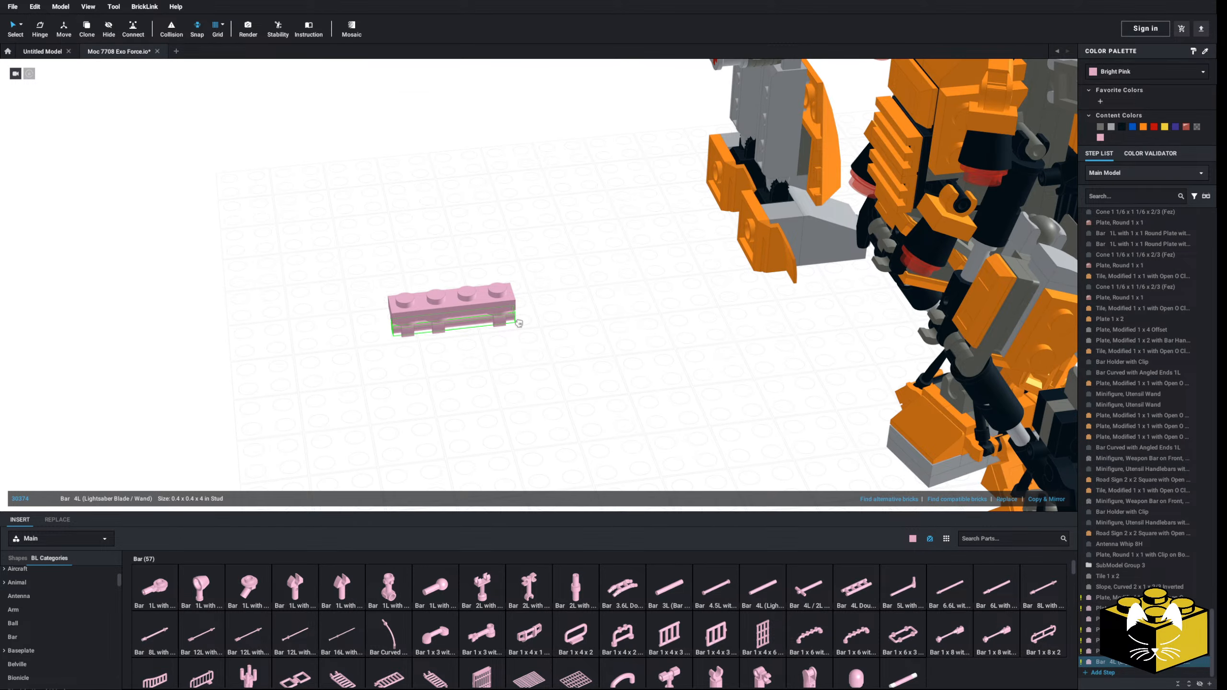
Step: Move the pink Plate 1 x 4 with its round clip plates and bar back onto the robot's shoulder joint
drag(546, 221, 318, 387)
right_drag(319, 387, 405, 348)
scroll(405, 348, up, 3)
drag(404, 348, 512, 264)
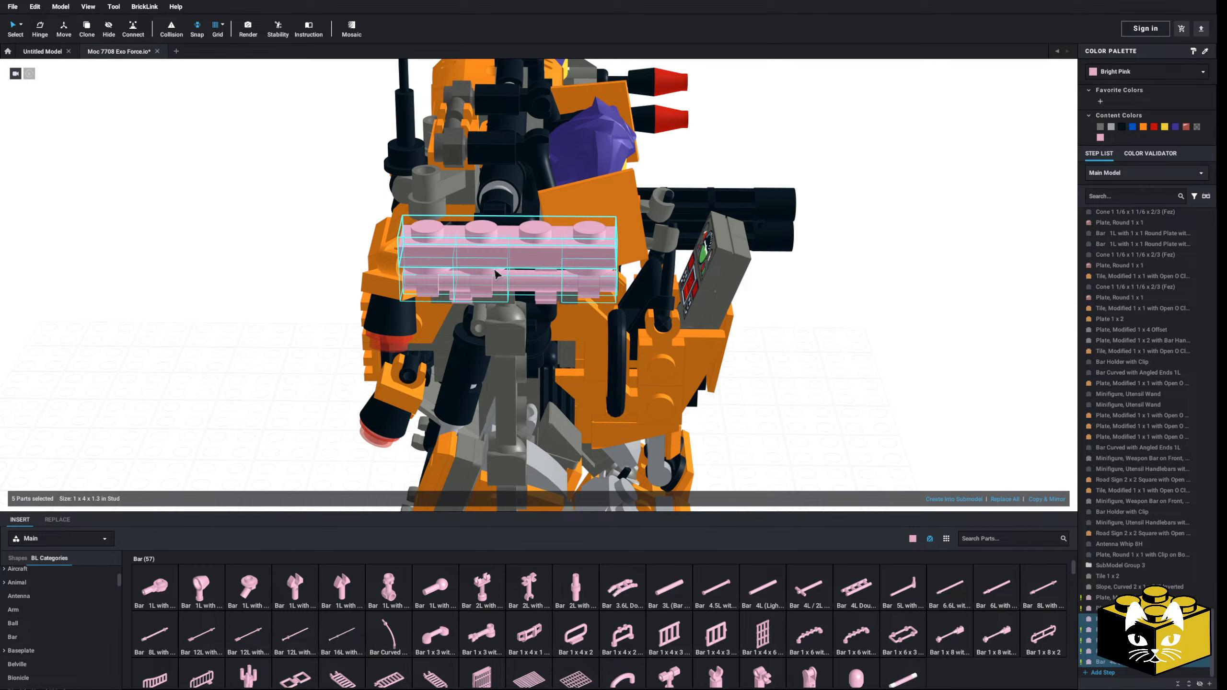
Step: Connect the orange shoulder submodel to the pink clip-and-bar assembly on the robot's shoulder
scroll(494, 270, down, 3)
click(332, 307)
scroll(331, 320, down, 3)
middle_drag(318, 340, 413, 230)
drag(339, 428, 360, 217)
scroll(360, 218, up, 3)
right_drag(360, 217, 388, 293)
drag(389, 294, 316, 206)
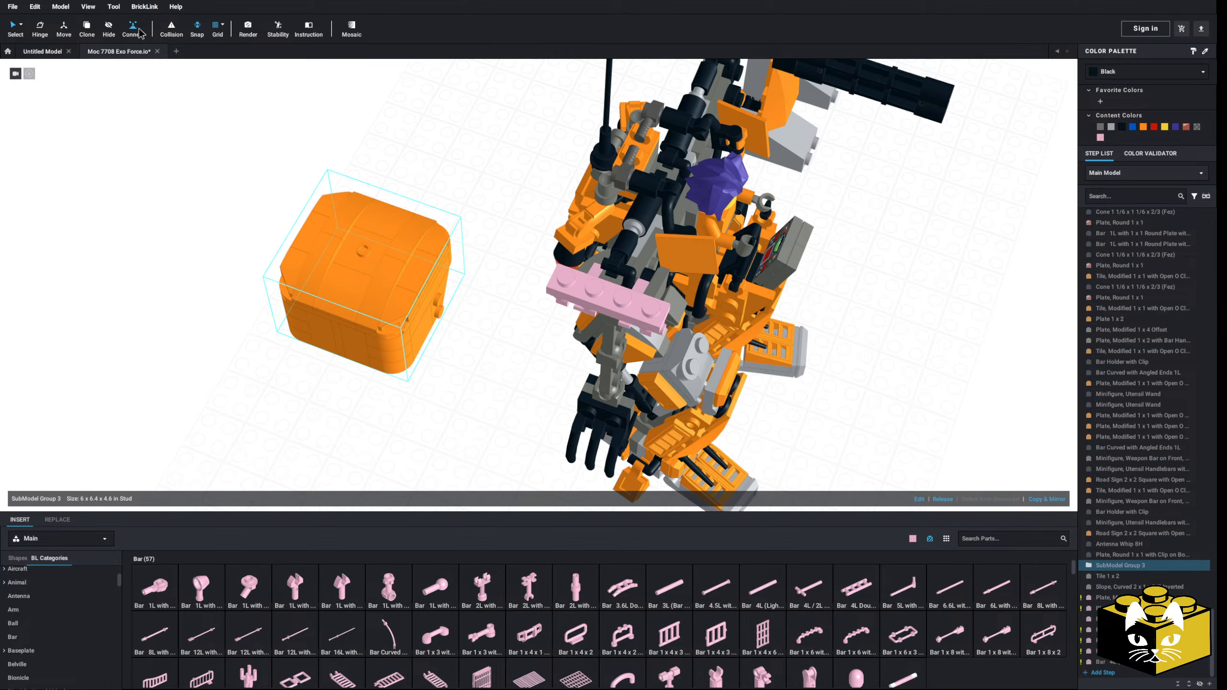
right_drag(265, 266, 267, 233)
right_drag(296, 323, 575, 349)
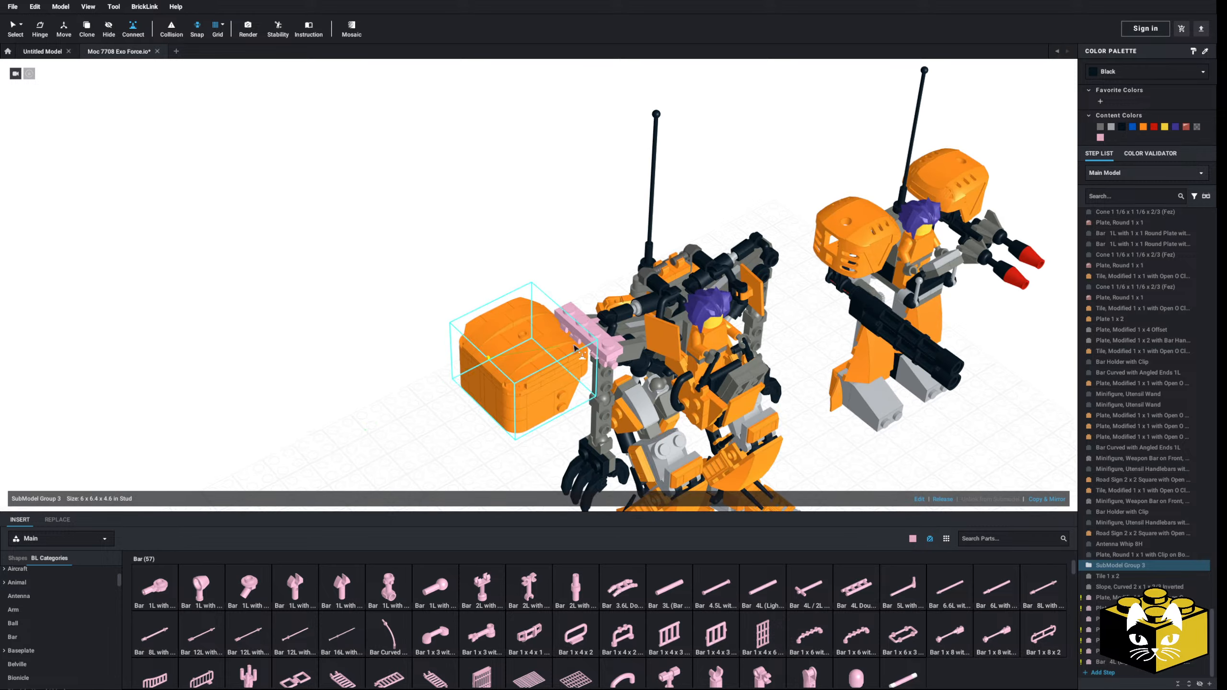
mouse_move(392, 370)
right_down()
mouse_move(371, 347)
mouse_move(379, 429)
mouse_move(309, 386)
mouse_move(308, 414)
mouse_move(372, 380)
right_up()
scroll(357, 413, up, 3)
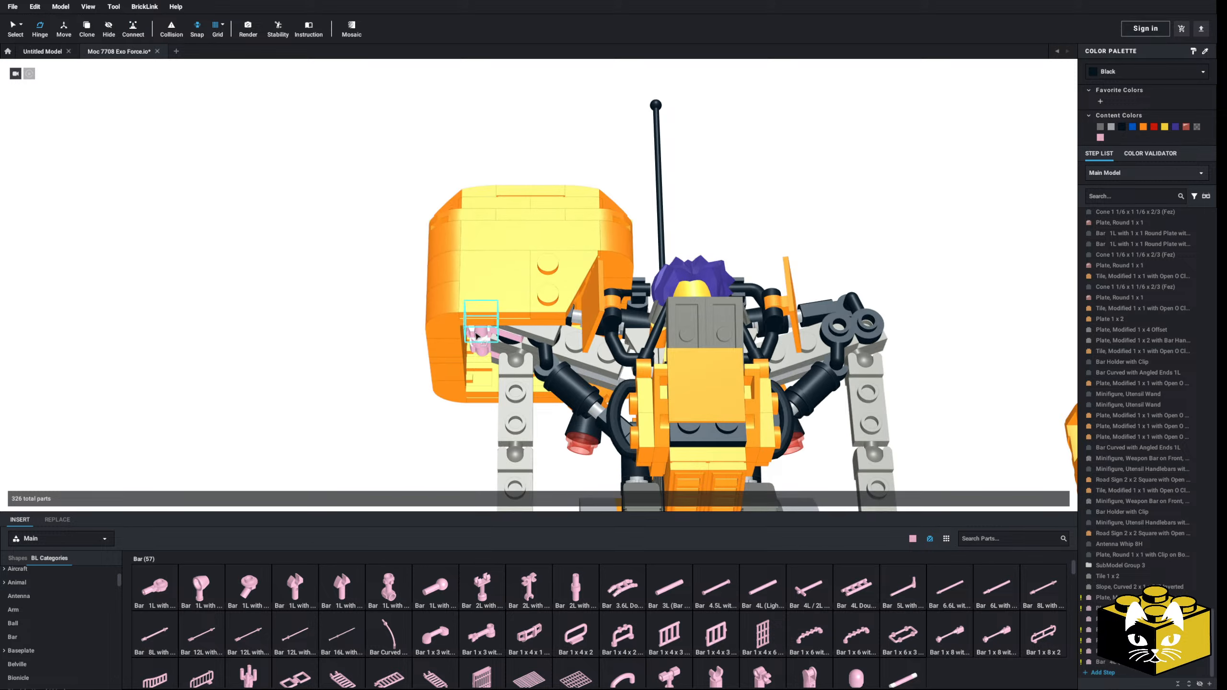
Step: Hinge the orange shoulder submodel around its bar so it sits upright over the arm
click(485, 385)
drag(483, 388, 489, 380)
click(368, 389)
scroll(368, 405, down, 5)
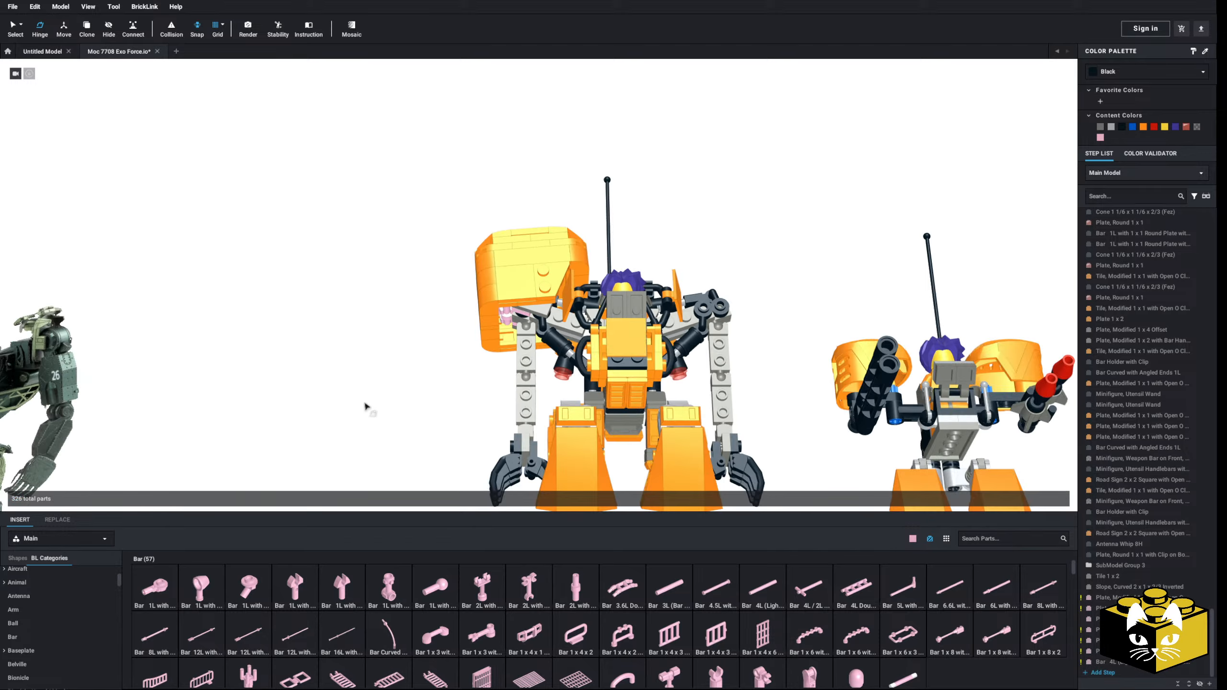
mouse_move(367, 407)
right_down()
mouse_move(369, 423)
mouse_move(376, 376)
mouse_move(391, 367)
mouse_move(334, 381)
mouse_move(372, 387)
right_up()
scroll(342, 364, up, 5)
mouse_move(342, 364)
right_down()
mouse_move(334, 337)
mouse_move(347, 387)
right_up()
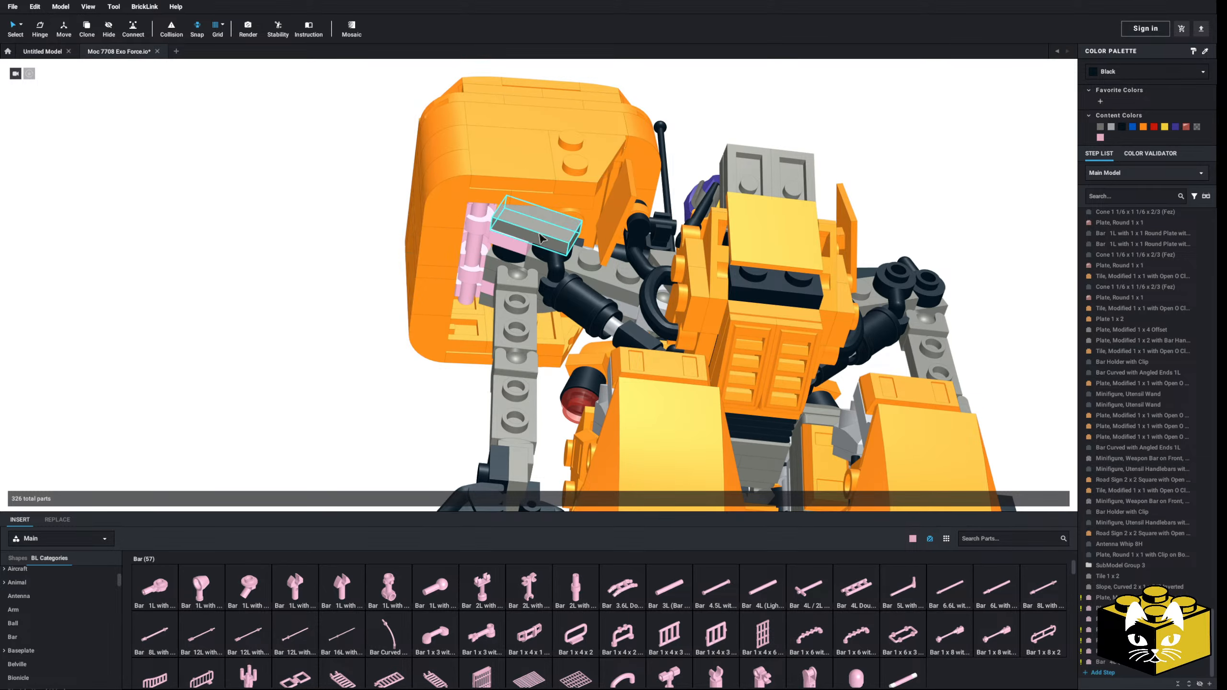
Step: Copy and mirror the orange shoulder submodel together with all pink connection parts and the two gray parts at the joint
right_drag(463, 215, 451, 195)
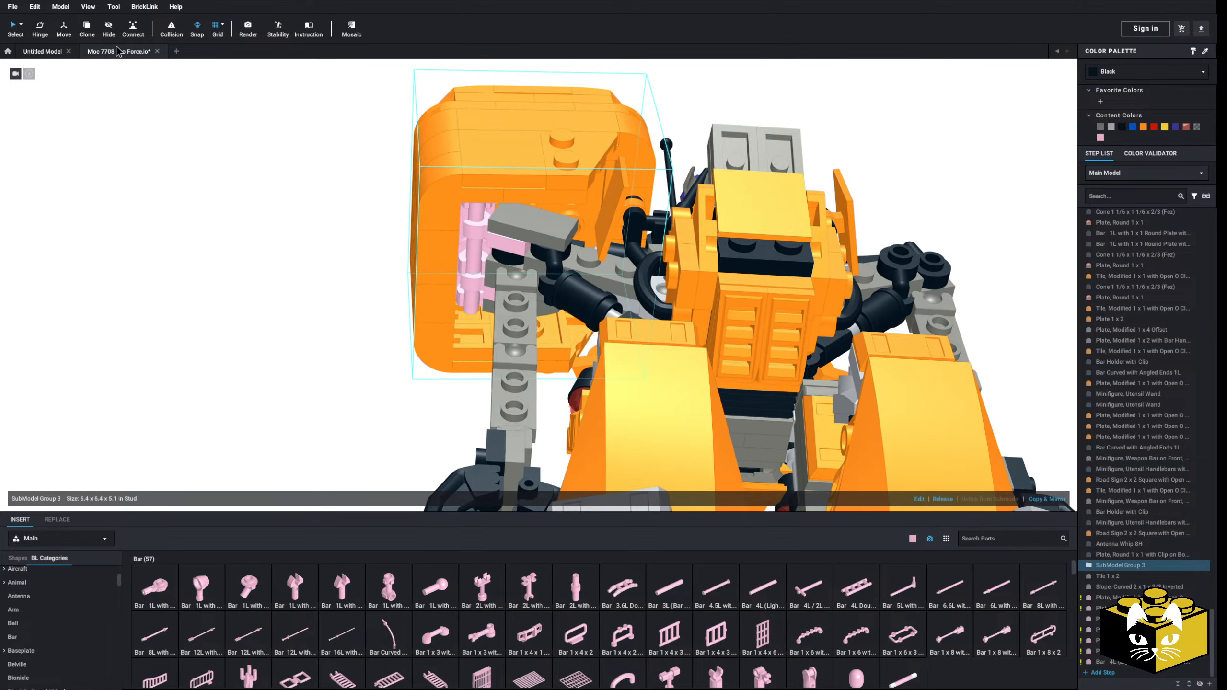
click(20, 27)
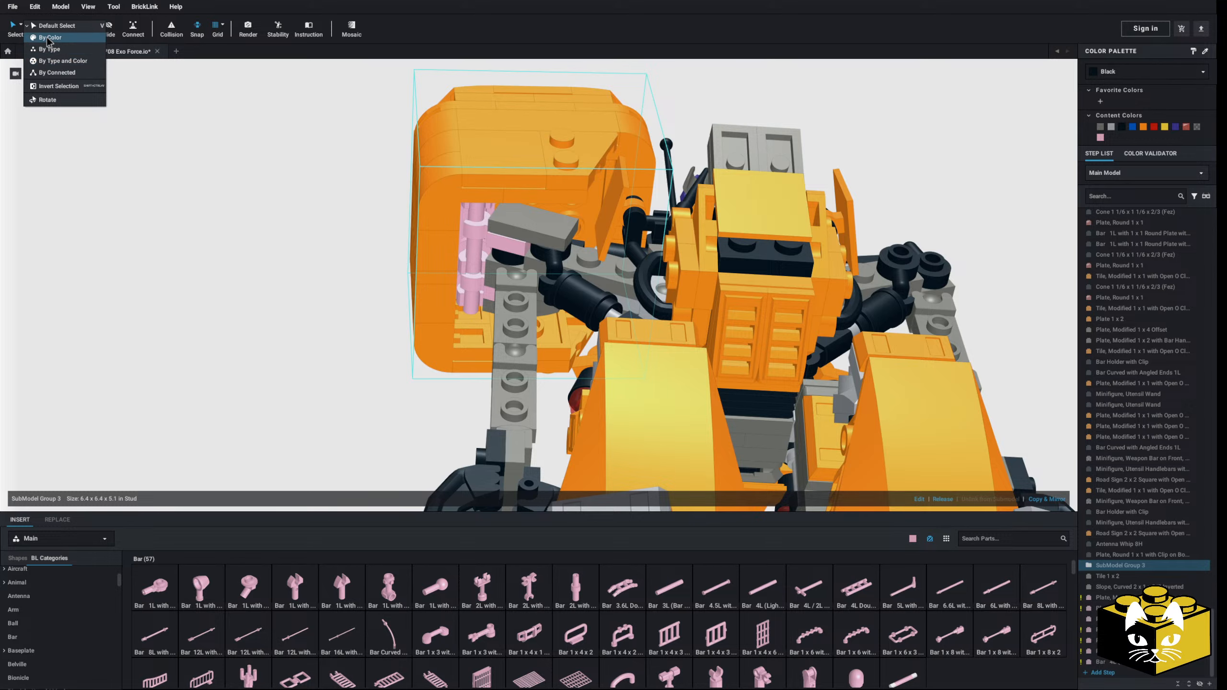
click(49, 39)
click(471, 225)
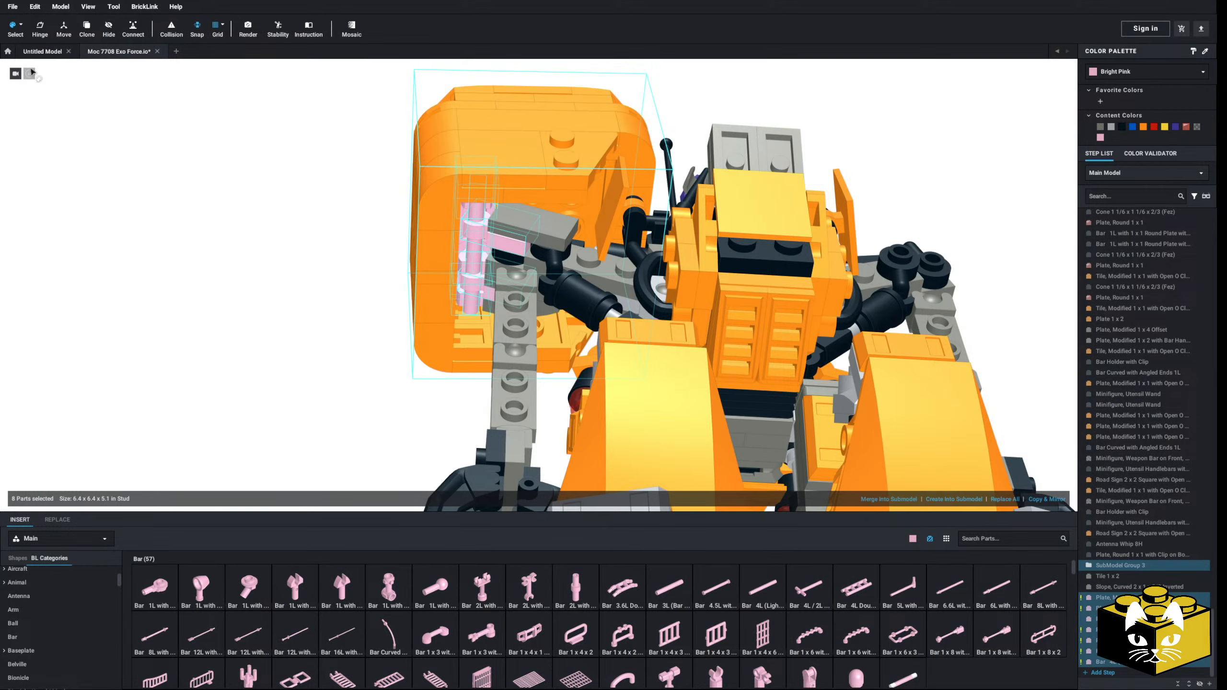
click(20, 26)
click(48, 23)
ctrl+click(503, 226)
right_drag(504, 226, 565, 304)
click(1046, 499)
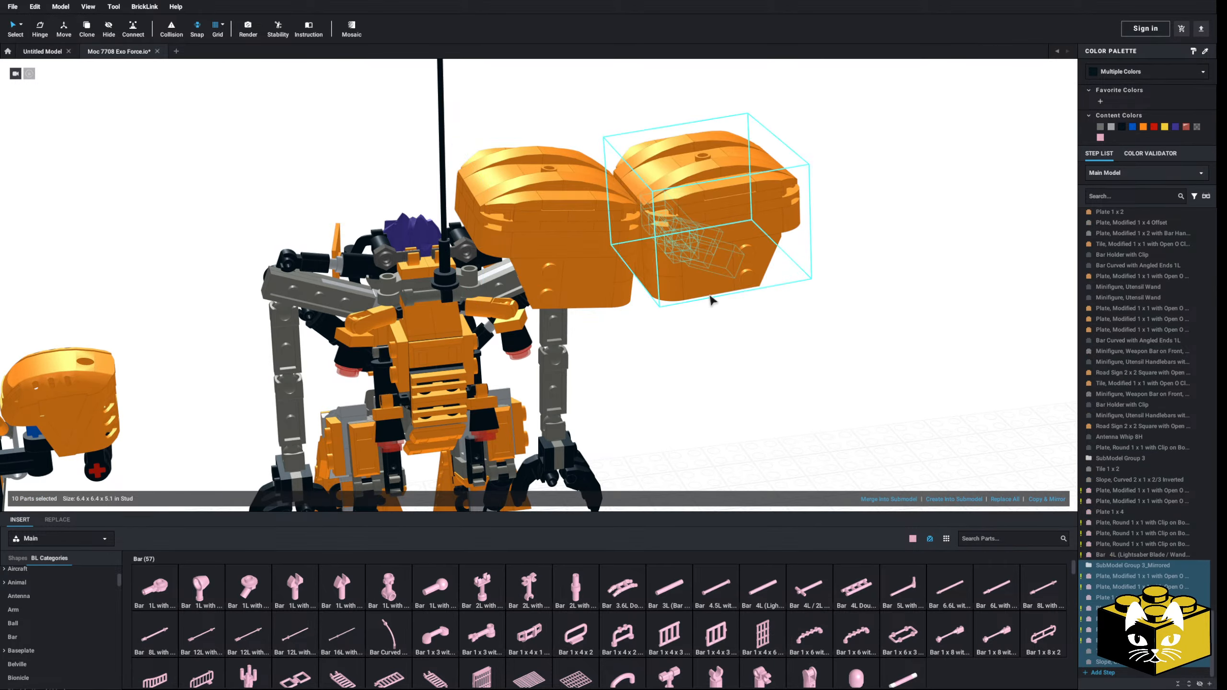
Step: Attach the mirrored shoulder assembly to the robot's opposite shoulder joint
scroll(221, 184, up, 3)
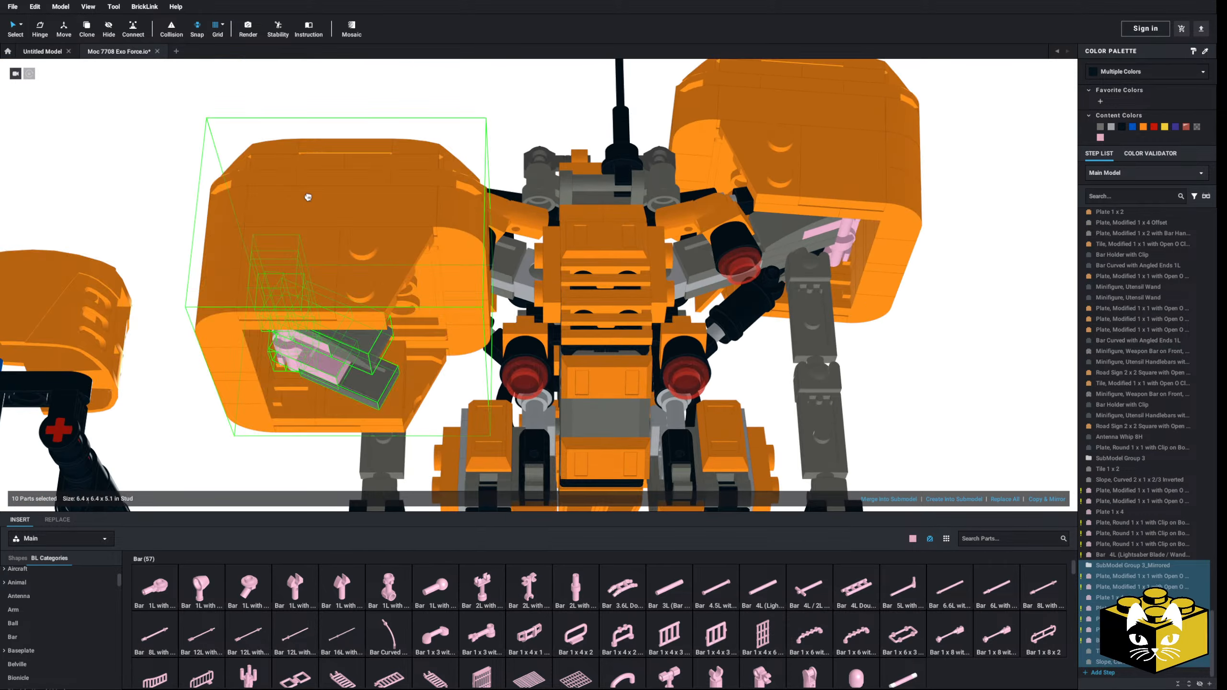
right_drag(333, 213, 415, 200)
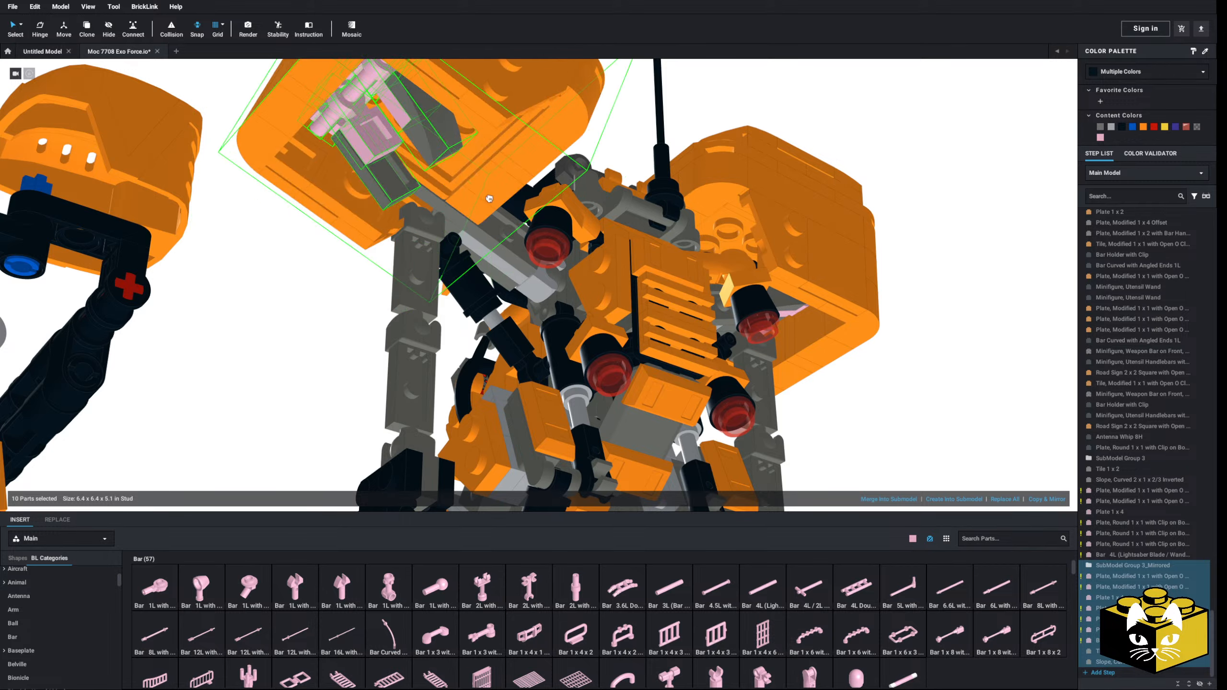
click(477, 197)
scroll(477, 203, down, 4)
click(397, 325)
right_drag(397, 324, 378, 319)
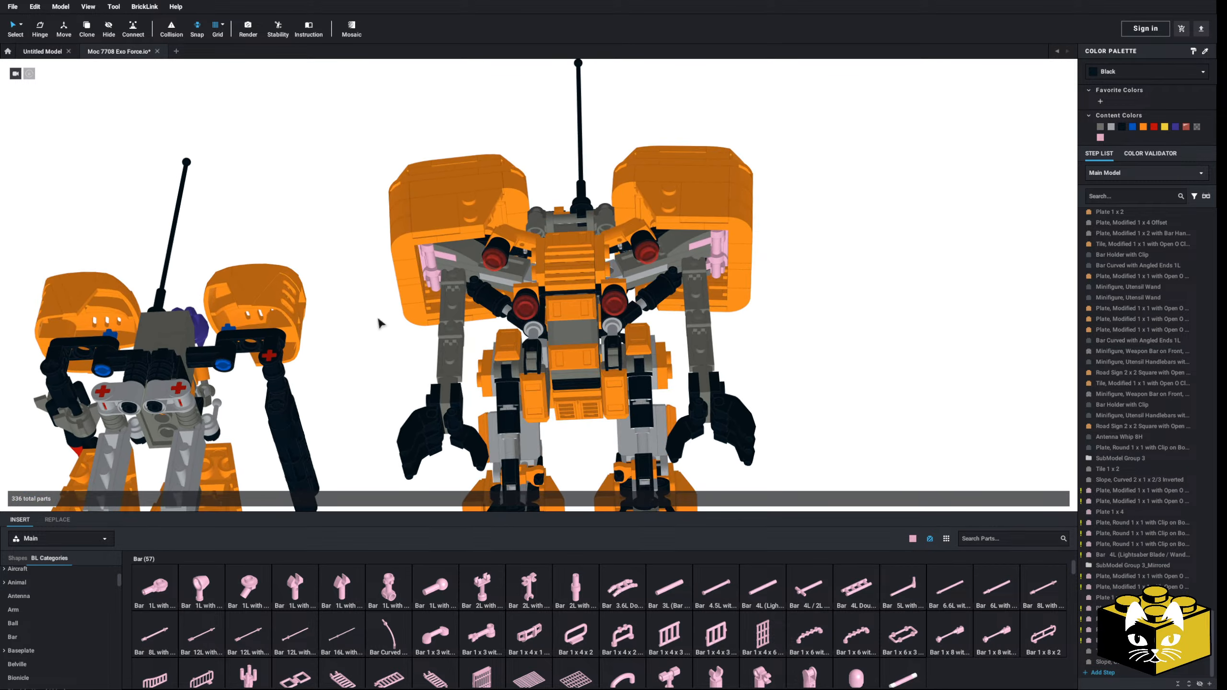
Step: Select all pink parts by color and recolor them Dark Bluish Gray
click(21, 27)
click(34, 37)
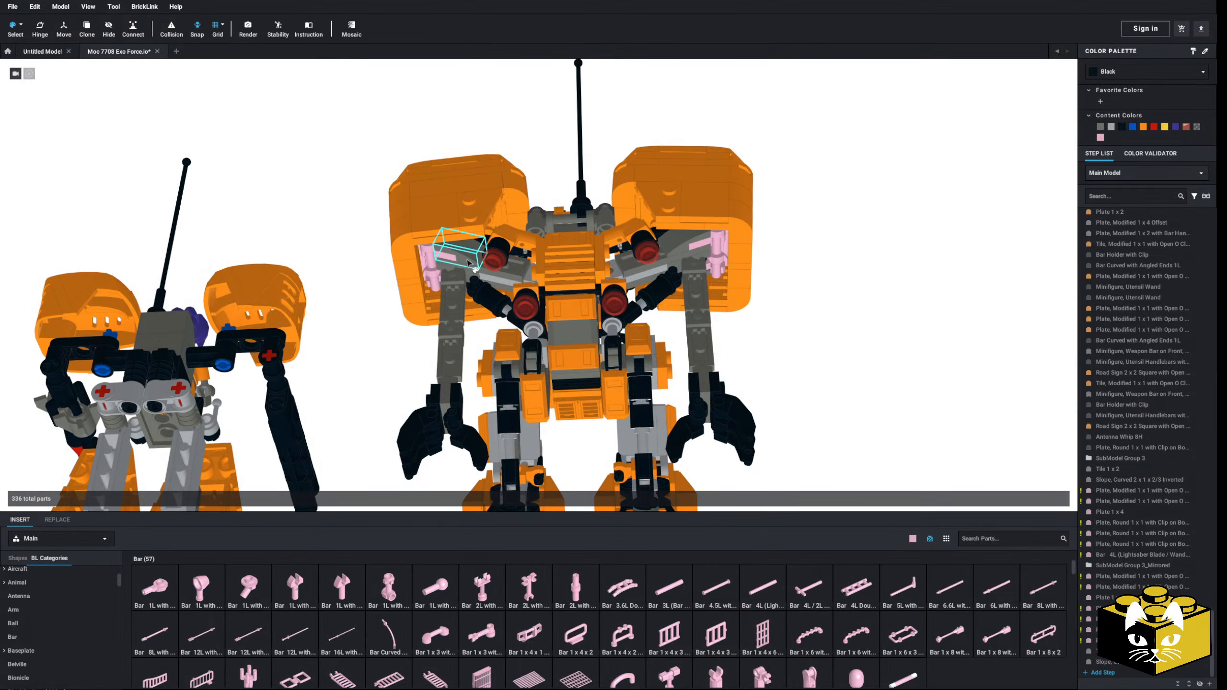
click(443, 263)
click(1100, 126)
click(973, 247)
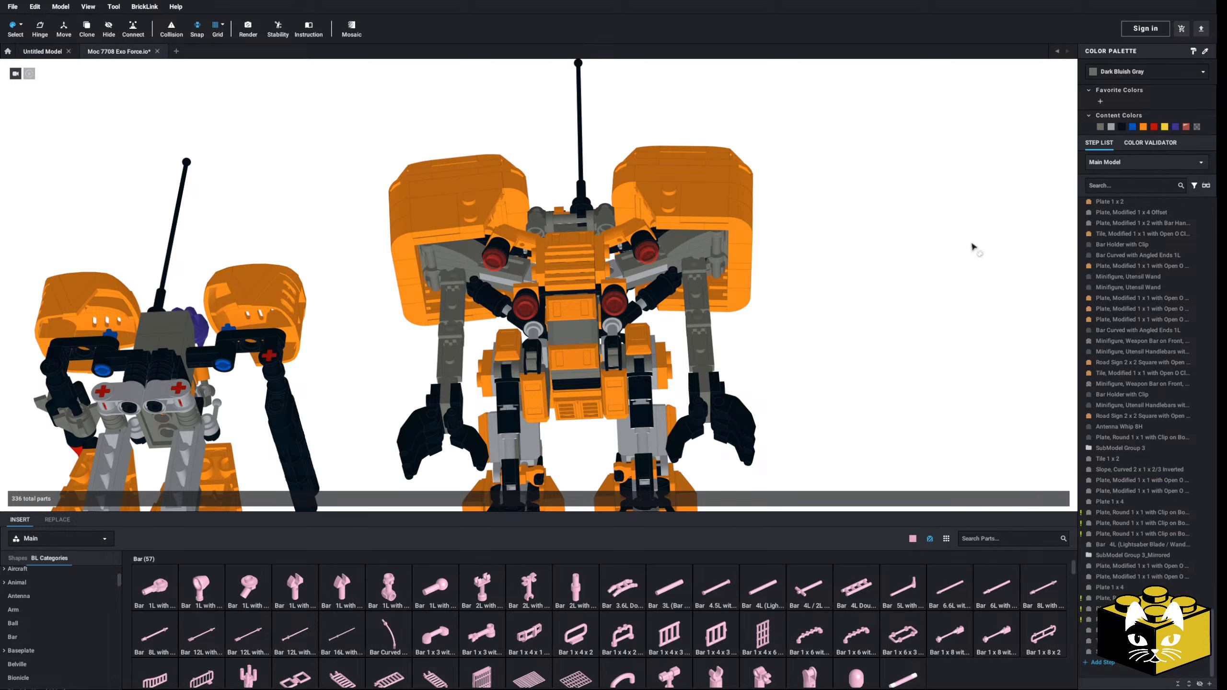
Step: Give the flagged Plate, Round 1 x 1 with Clip parts an available color through the color validator, and restore default selection
click(1139, 143)
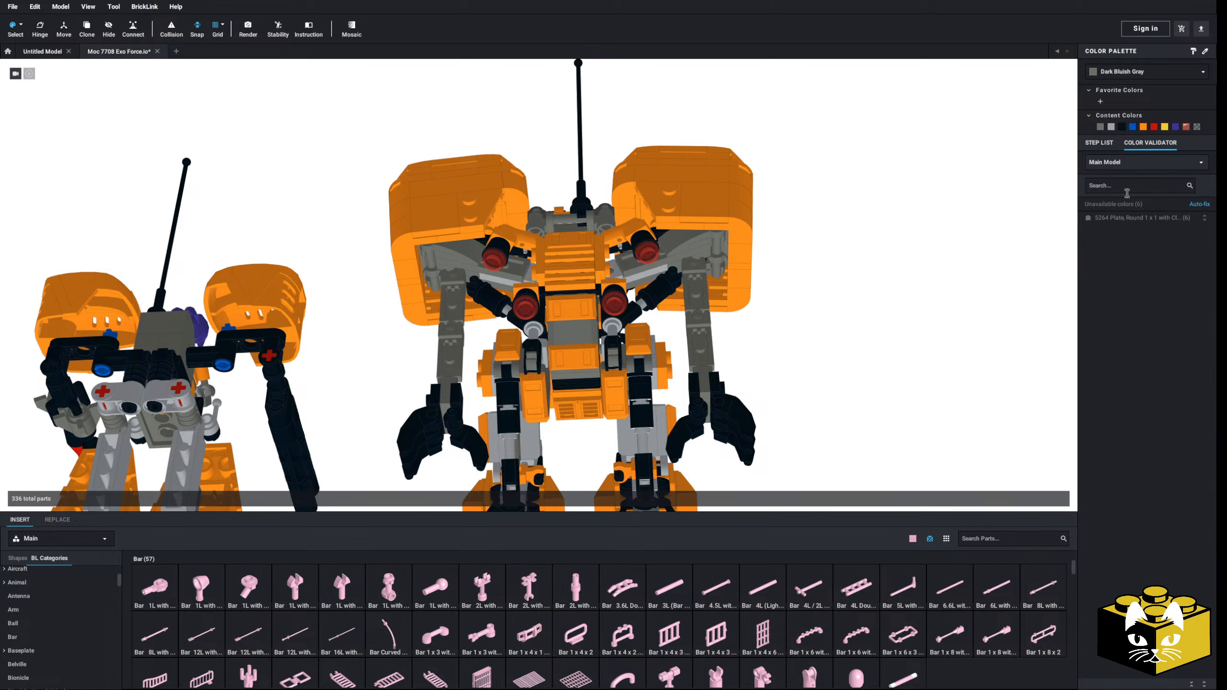
click(1140, 219)
click(1193, 284)
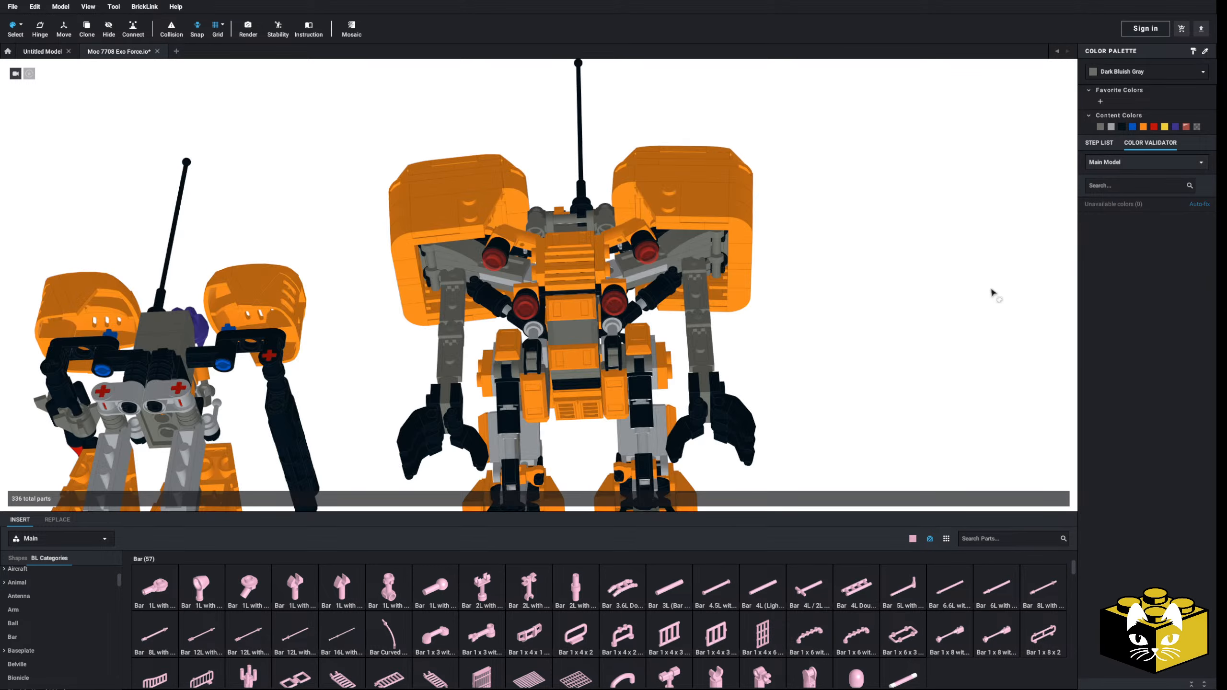
click(1102, 145)
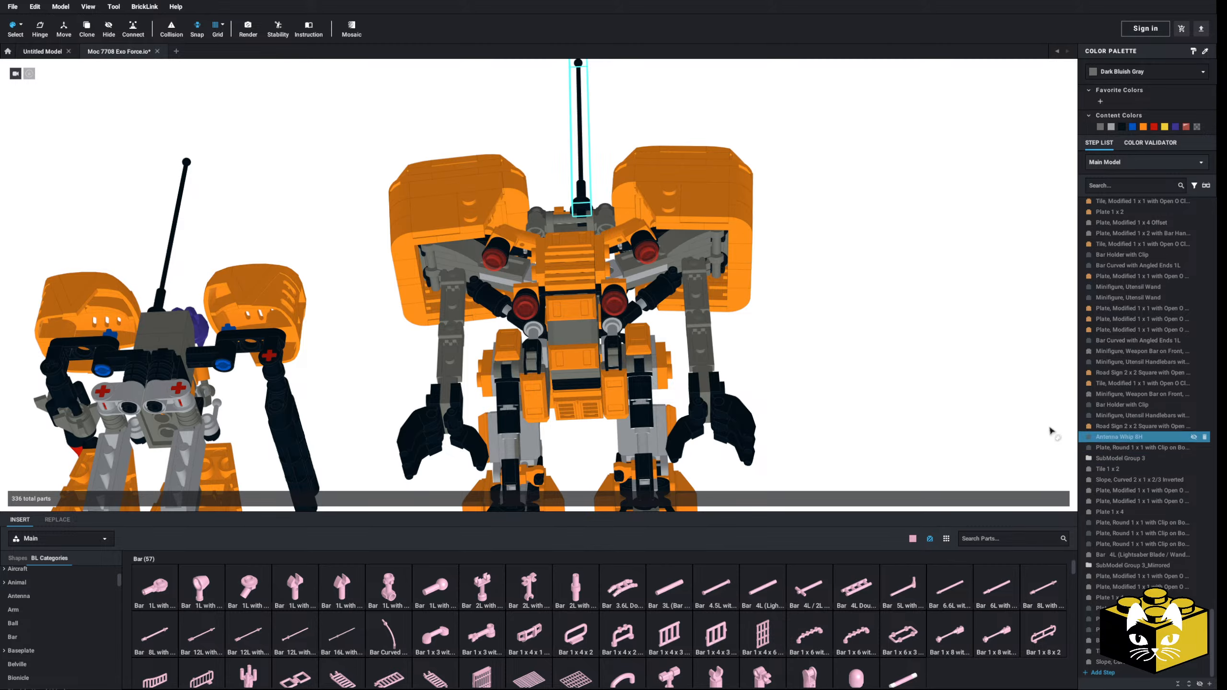
right_drag(1049, 430, 349, 225)
scroll(724, 375, down, 5)
click(20, 25)
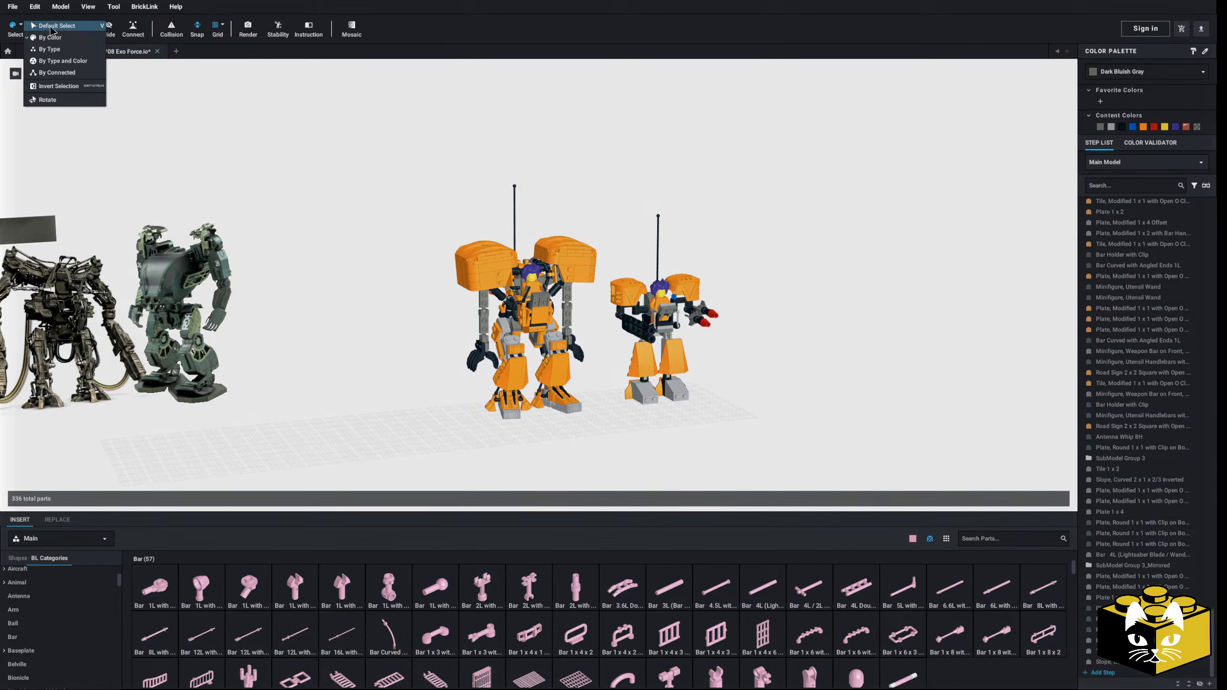
click(51, 25)
Step: Examine the robot's shoulders, arms and legs from several angles and compare them with the smaller original model
middle_drag(316, 332, 341, 315)
scroll(343, 314, up, 5)
mouse_move(351, 320)
right_down()
mouse_move(359, 331)
mouse_move(411, 307)
mouse_move(446, 322)
mouse_move(384, 334)
mouse_move(353, 329)
mouse_move(350, 313)
right_up()
scroll(352, 313, up, 5)
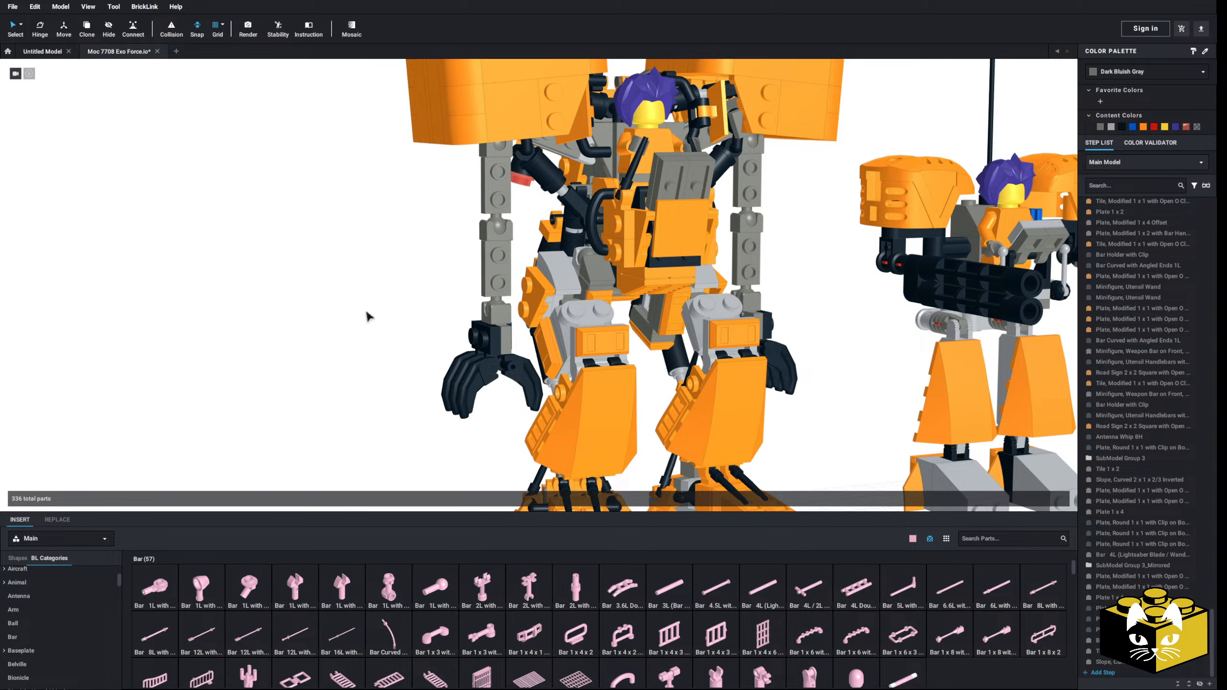
scroll(325, 315, down, 8)
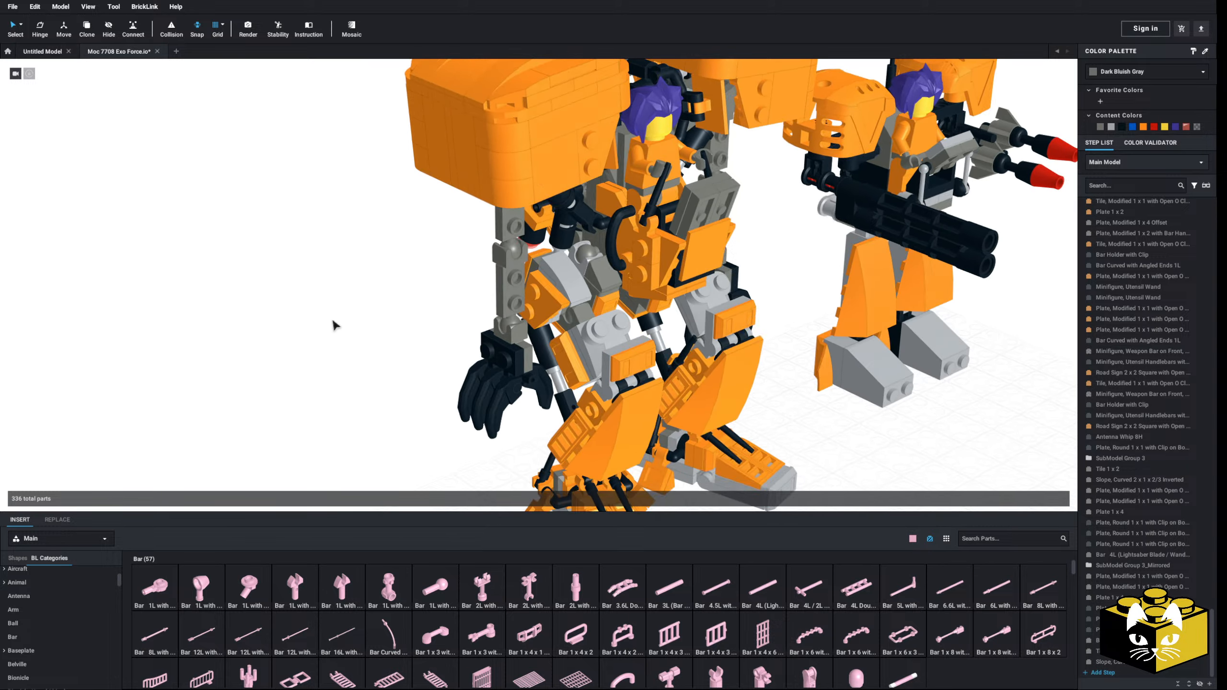
scroll(338, 314, up, 3)
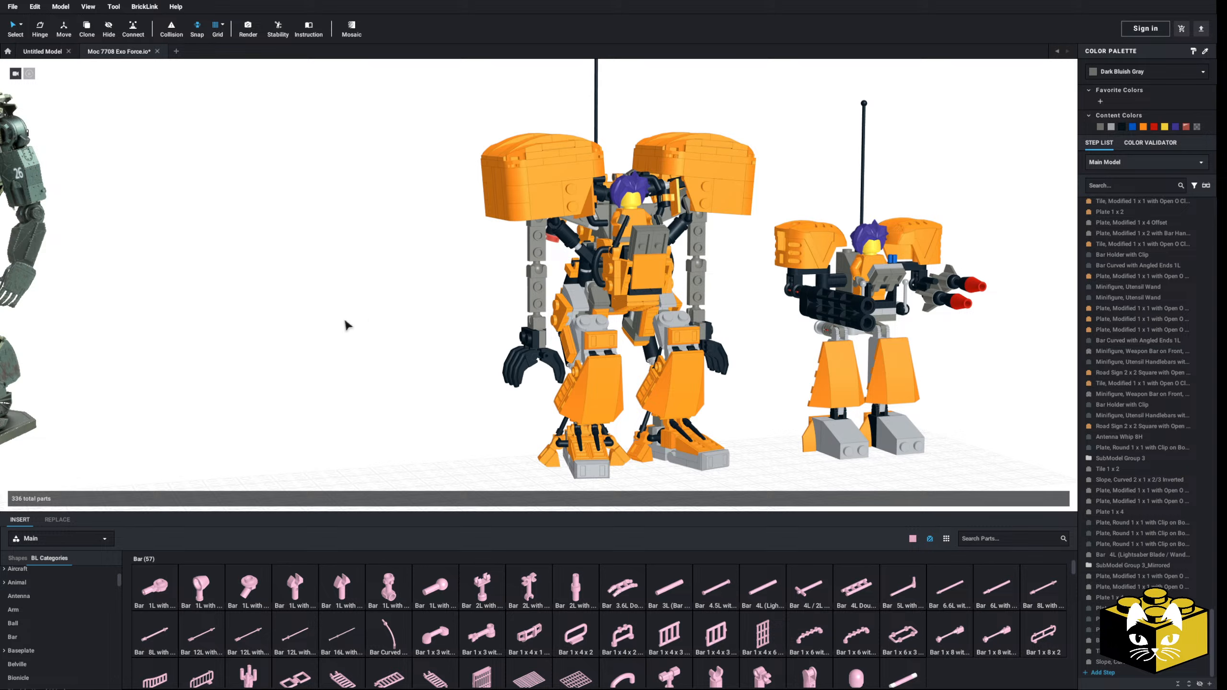
scroll(816, 300, up, 4)
middle_drag(913, 274, 772, 265)
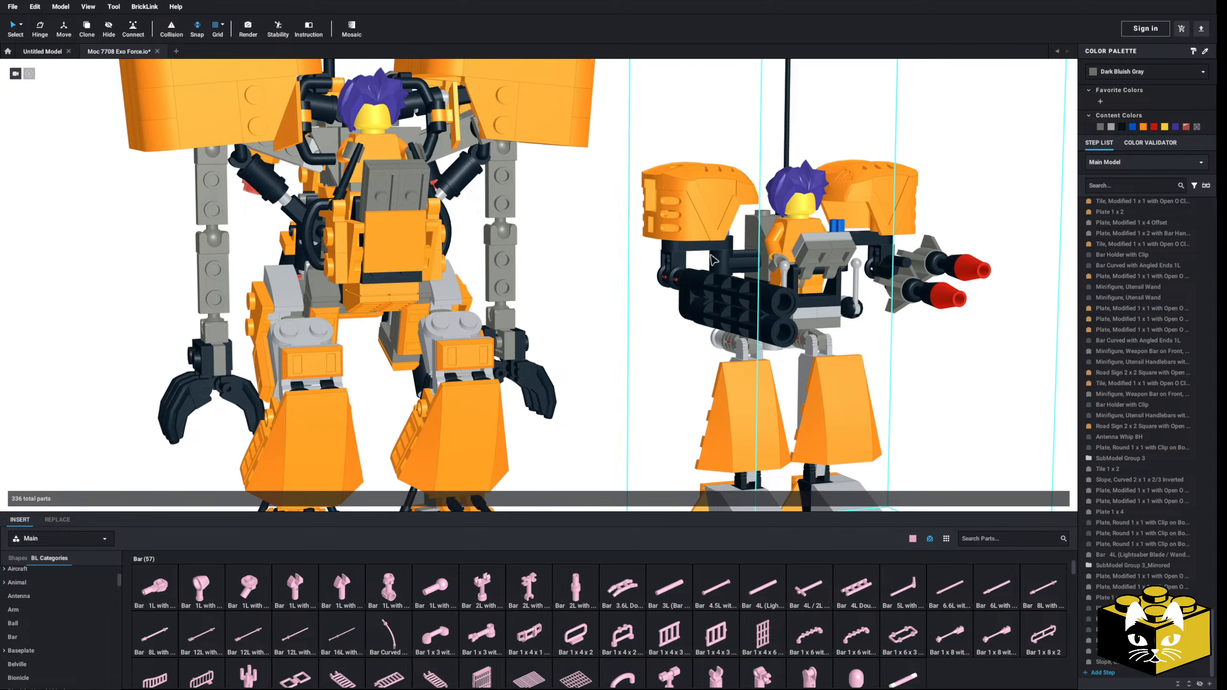
scroll(304, 309, down, 5)
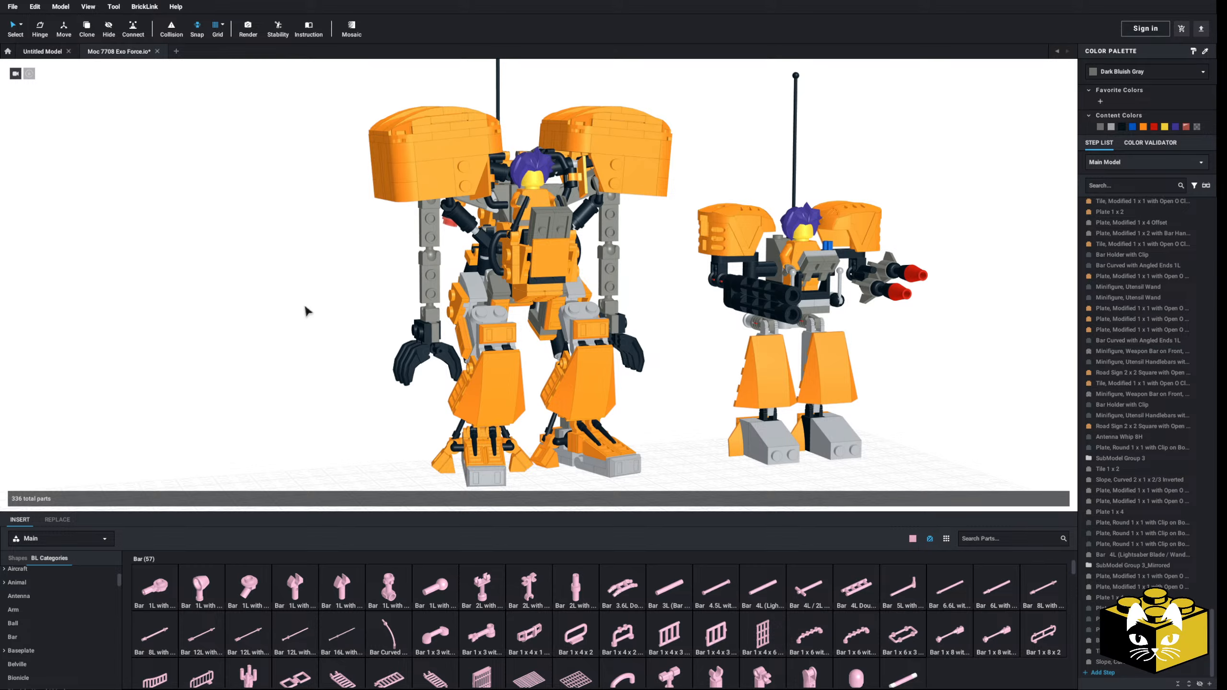
right_drag(307, 311, 313, 349)
scroll(301, 326, up, 8)
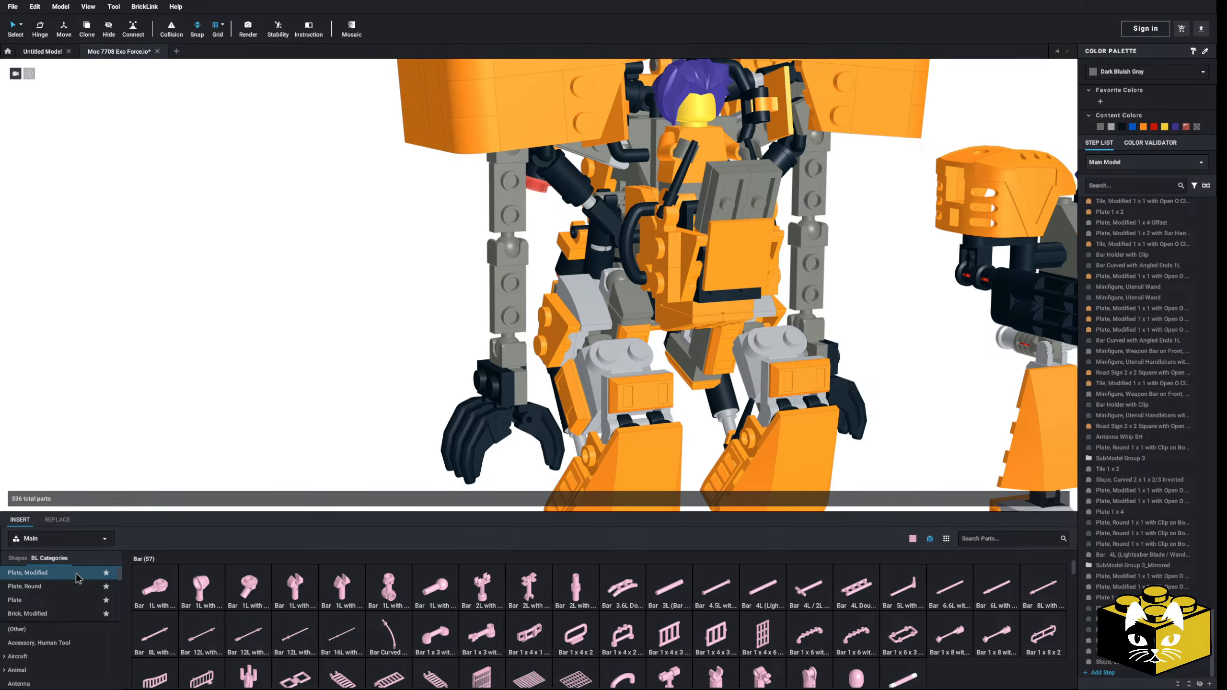
Step: Browse the Plate, Modified parts and inspect the bare arms and hands of the robot
click(77, 577)
scroll(296, 403, down, 5)
scroll(296, 402, up, 5)
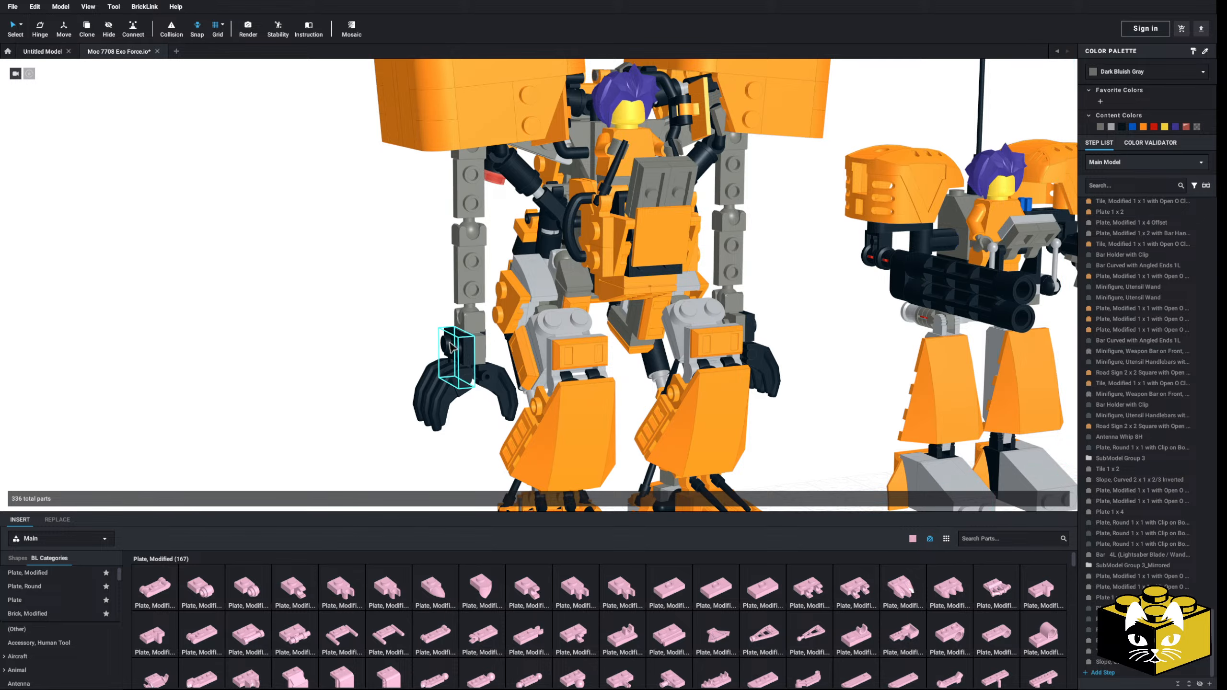
middle_drag(392, 353, 267, 343)
right_drag(268, 344, 346, 345)
scroll(337, 372, down, 8)
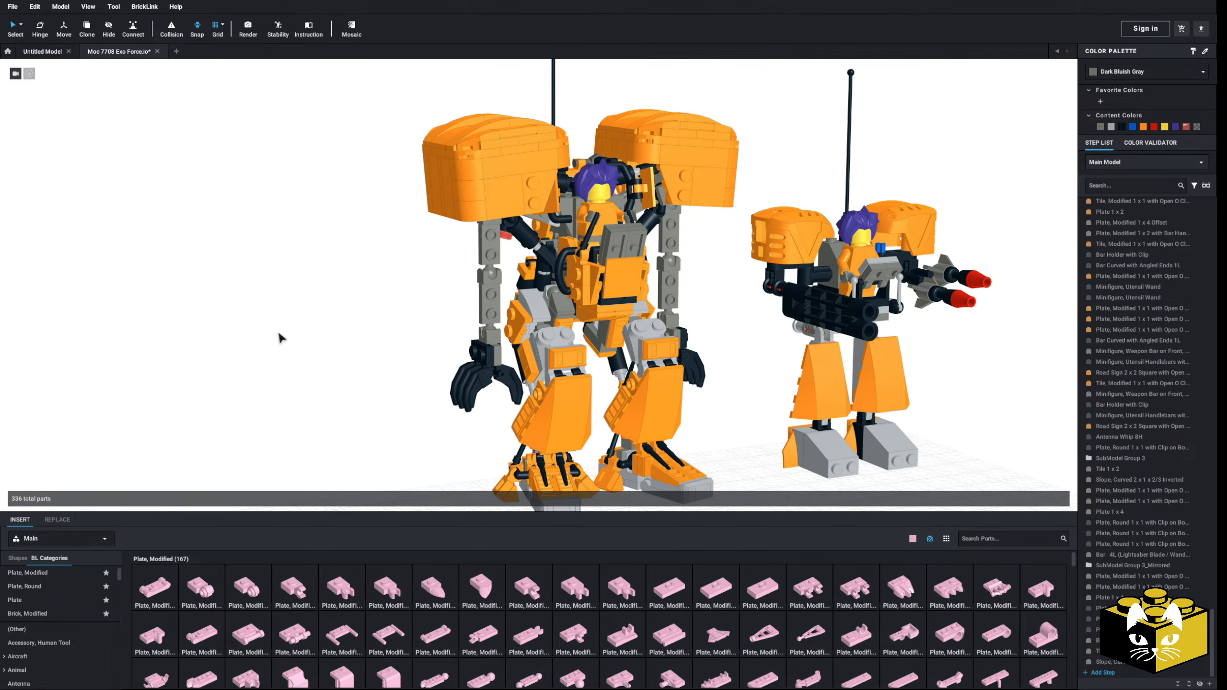
scroll(289, 350, up, 5)
mouse_move(286, 346)
right_down()
mouse_move(197, 341)
mouse_move(288, 342)
right_up()
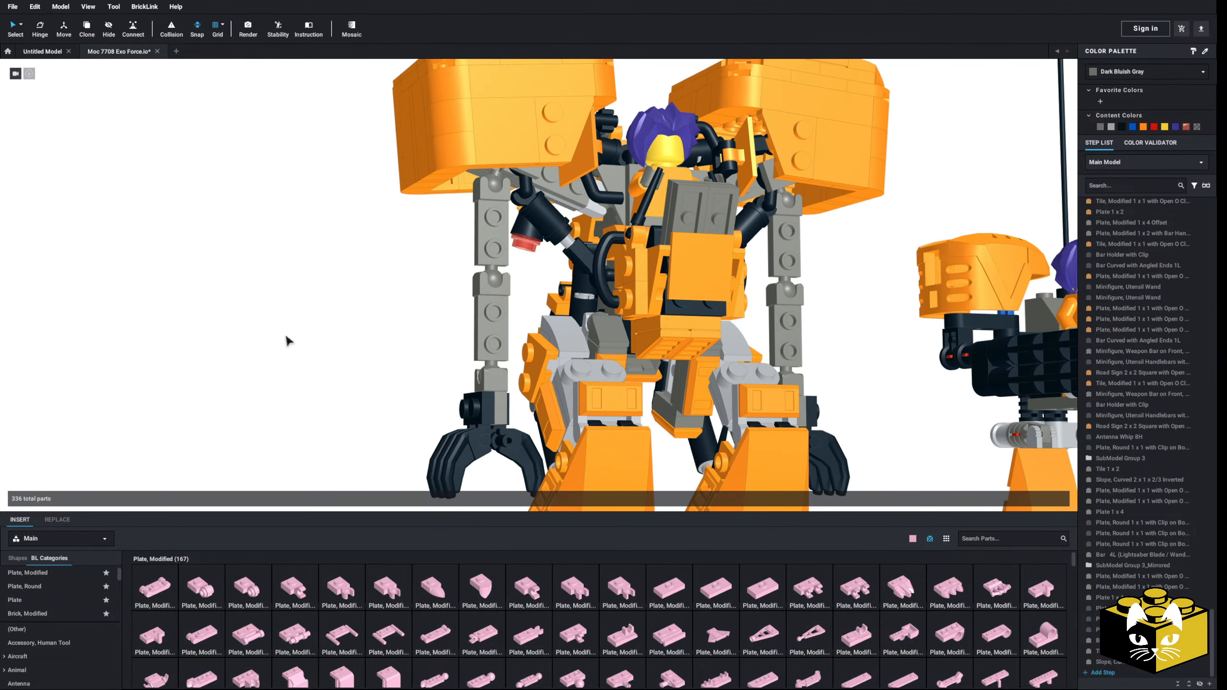
Step: Copy the light gray Slope, Curved 2 x 2 x 2/3 with 2 Studs and its attached orange side parts from the robot's leg
right_drag(290, 357, 485, 351)
right_drag(615, 331, 665, 339)
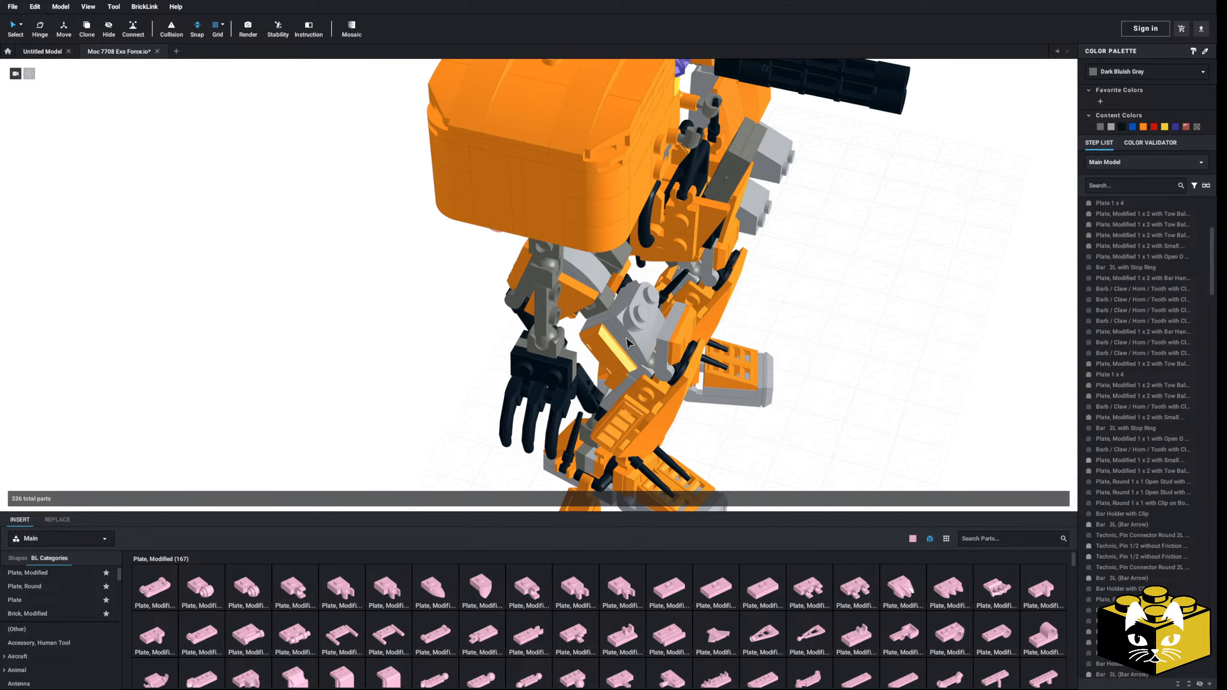
scroll(667, 339, up, 3)
click(668, 340)
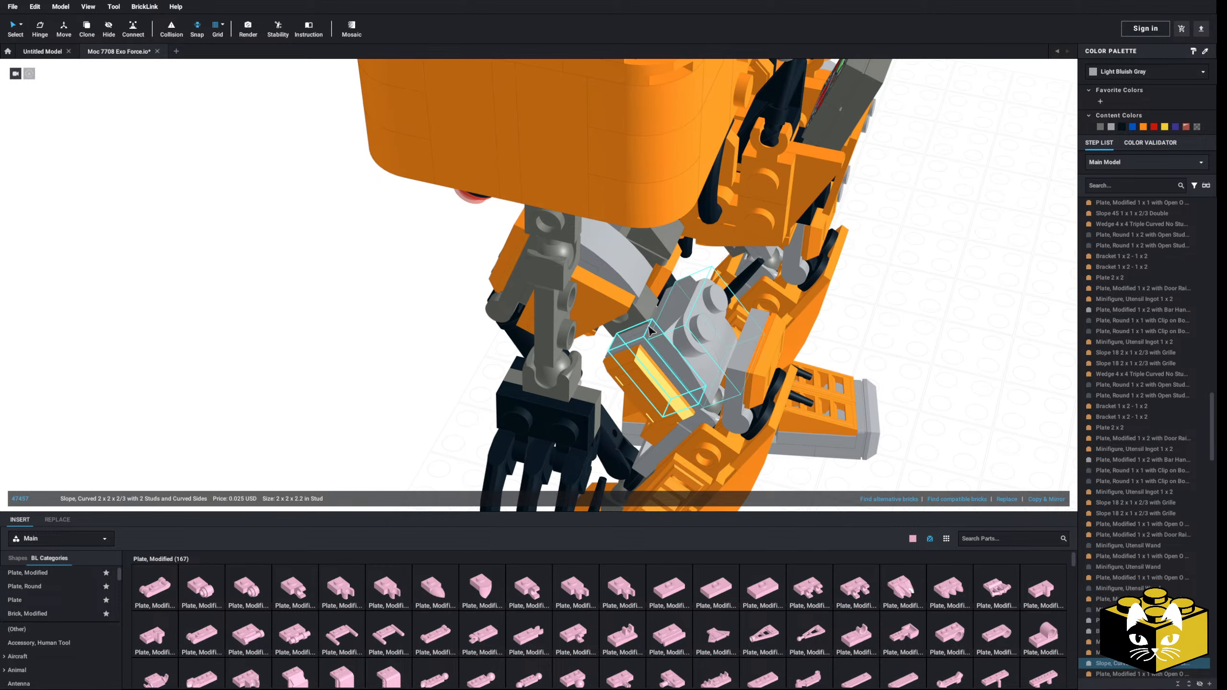
ctrl+click(642, 342)
ctrl+click(641, 364)
right_click(639, 363)
click(648, 377)
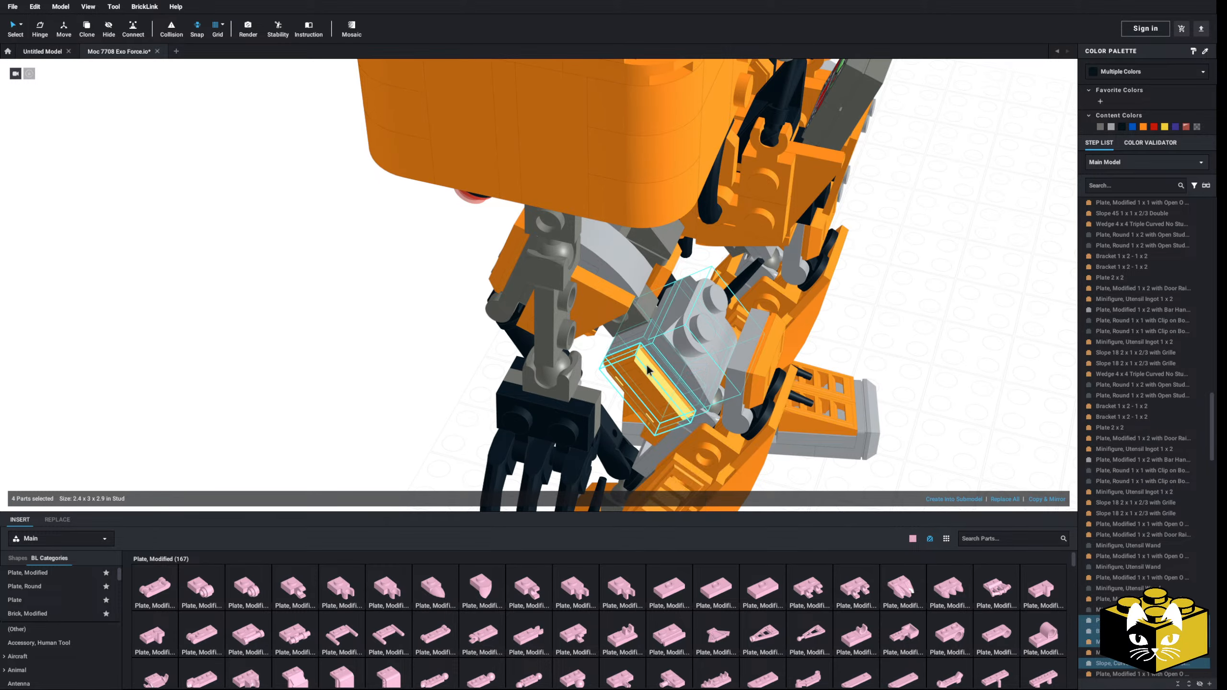
Step: Paste the copied curved slope assembly and place it on the robot's upper arm just below the shoulder
scroll(647, 376, down, 3)
click(249, 335)
right_click(249, 336)
click(272, 360)
click(536, 237)
click(310, 355)
right_drag(309, 355, 337, 340)
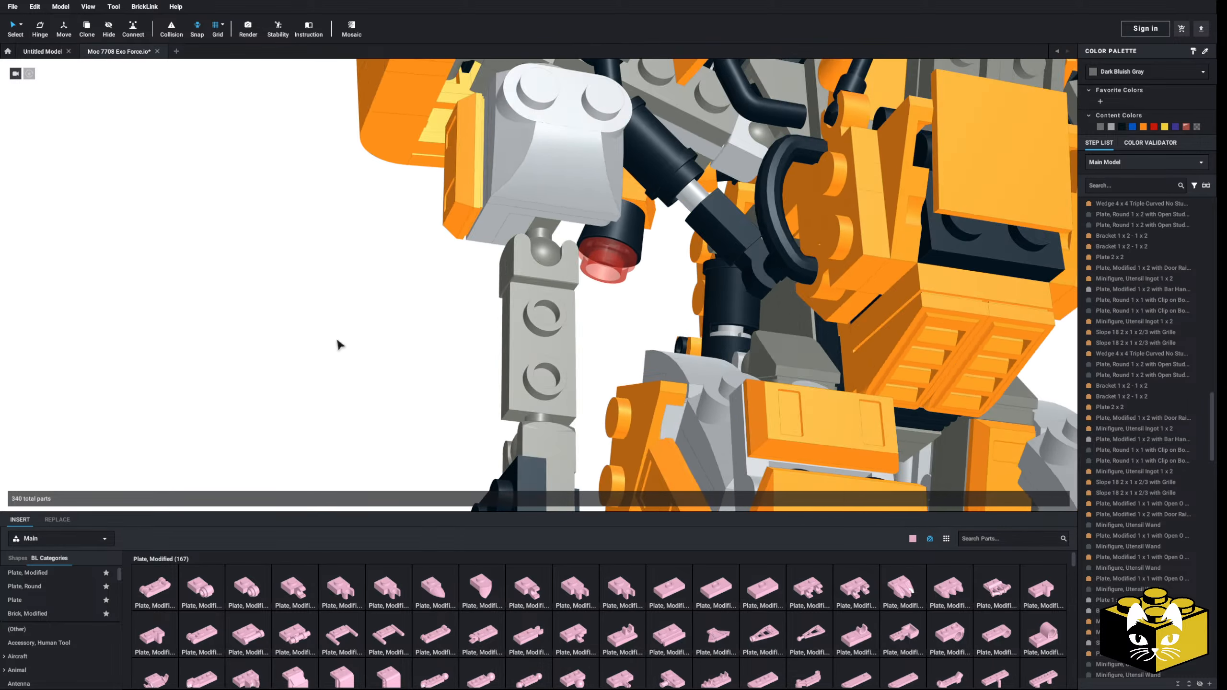
scroll(338, 346, down, 6)
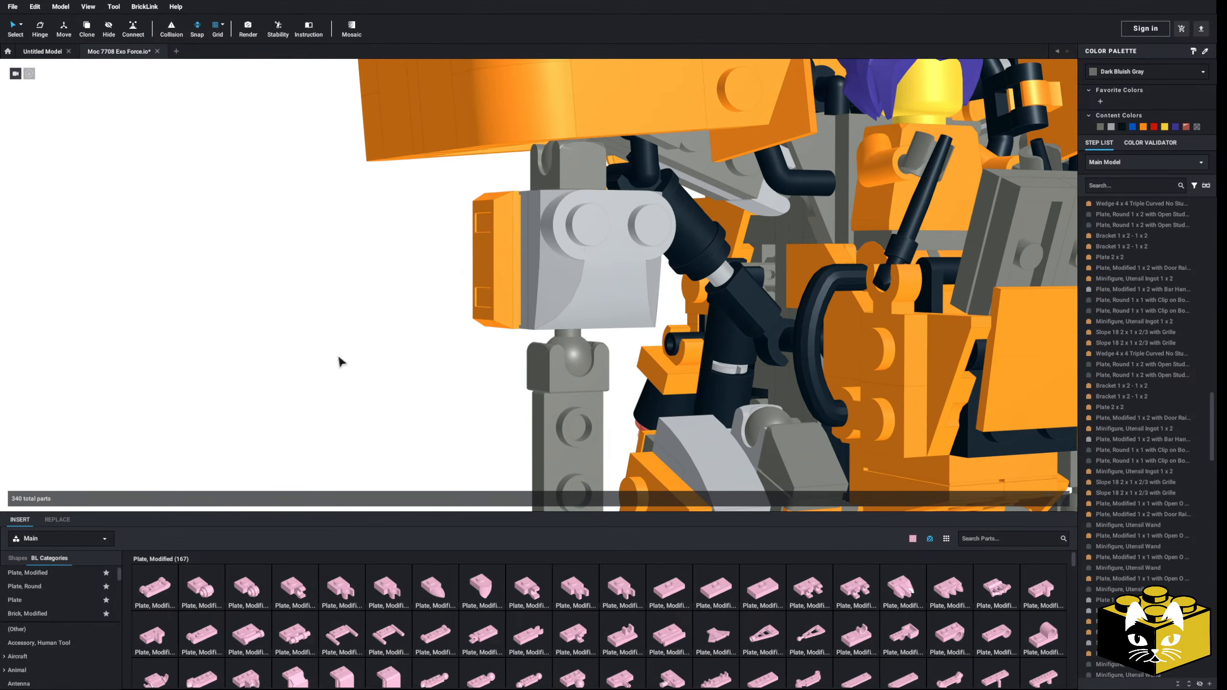
Step: Move the curved slope assembly off the upper arm and add a copy of its Plate 1 x 2 to it
click(526, 300)
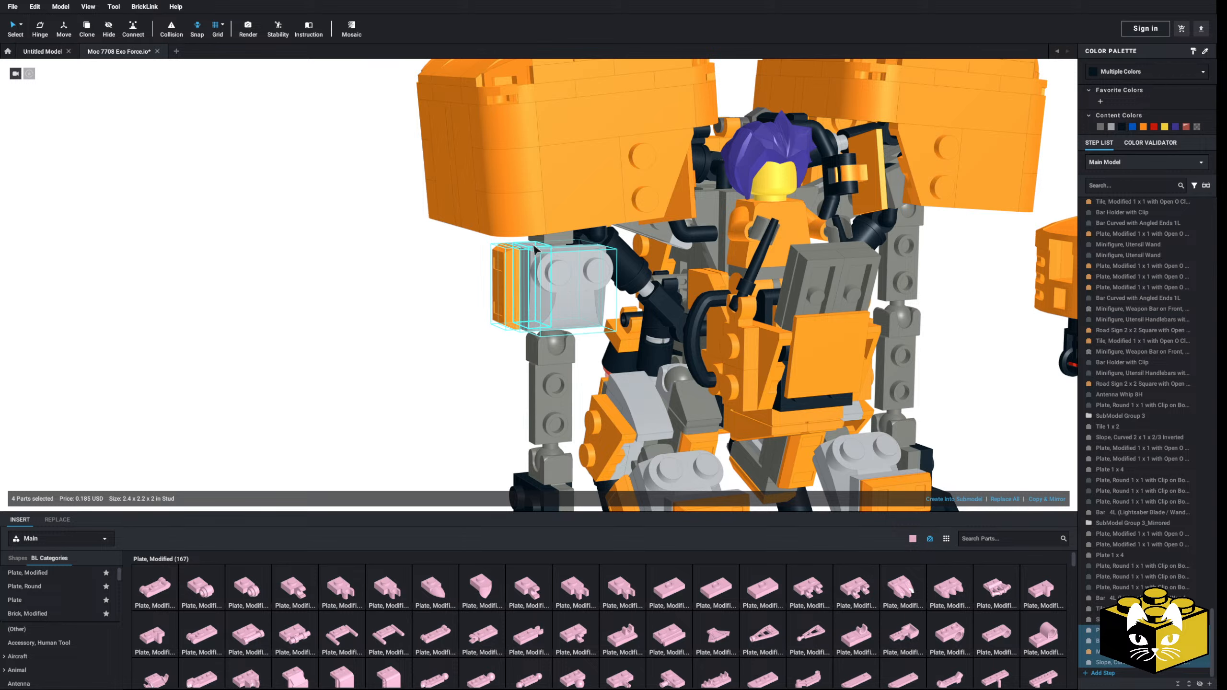
drag(533, 248, 379, 379)
right_drag(379, 380, 370, 397)
click(379, 332)
right_click(295, 403)
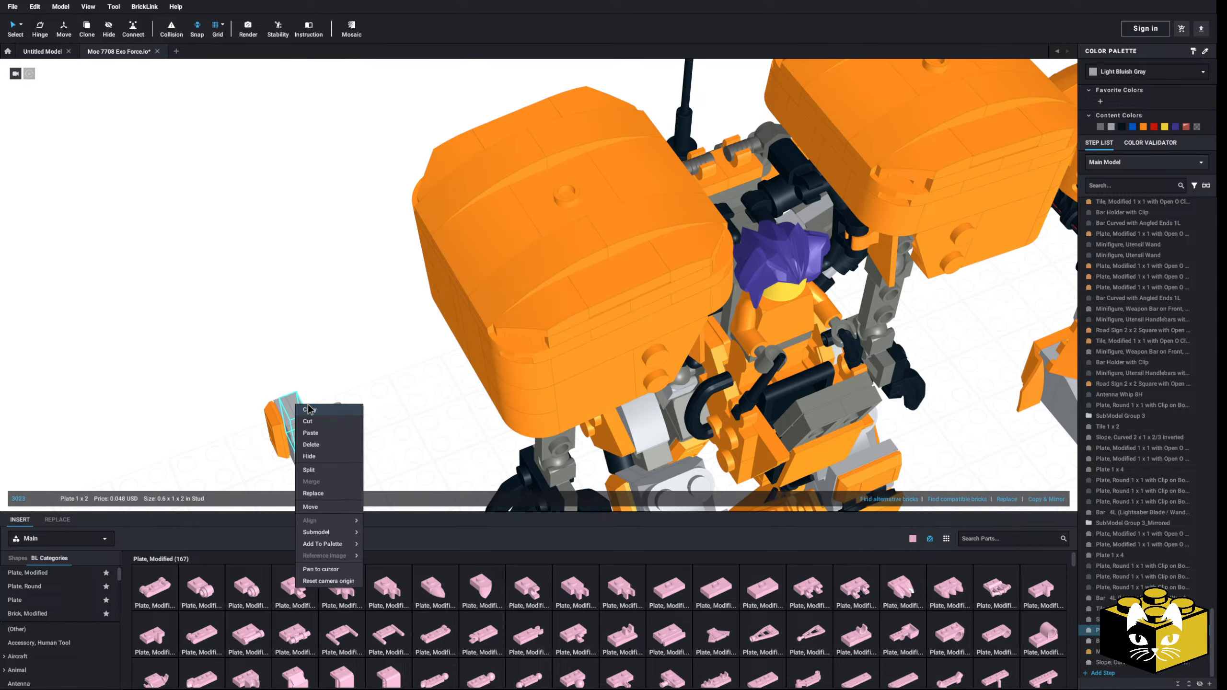
click(308, 421)
right_click(332, 376)
click(344, 407)
click(318, 399)
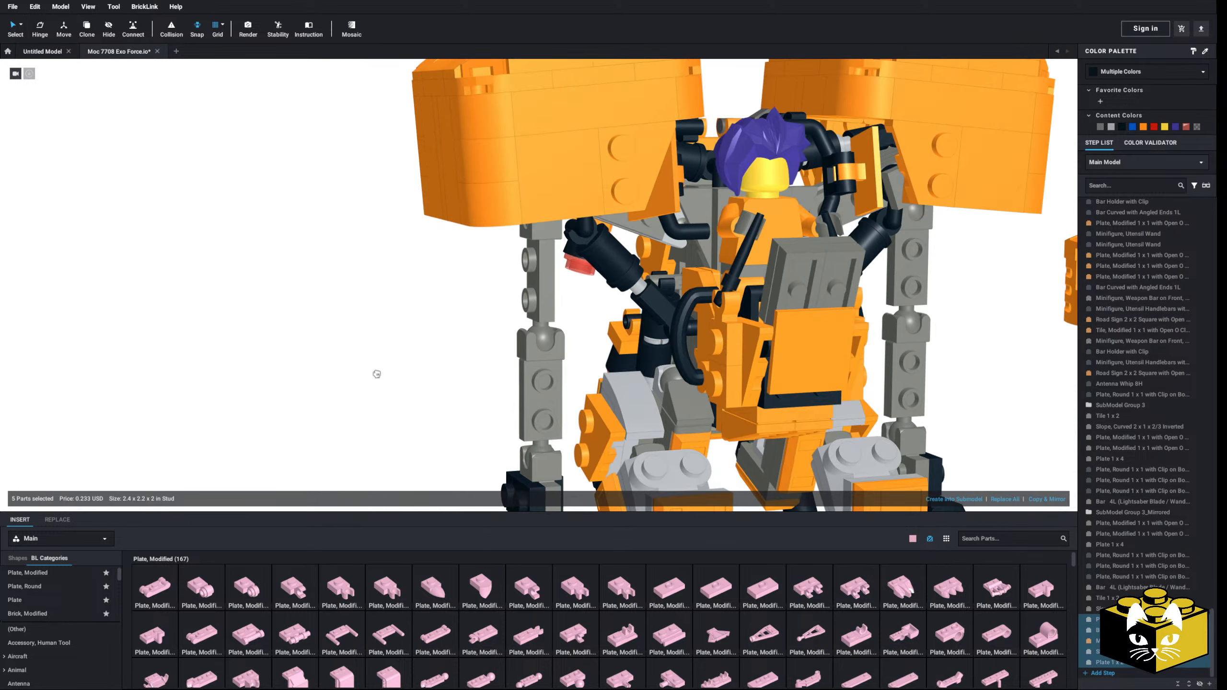
Step: Reattach the five-part curved slope assembly to the upper arm below the shoulder
drag(251, 309, 522, 252)
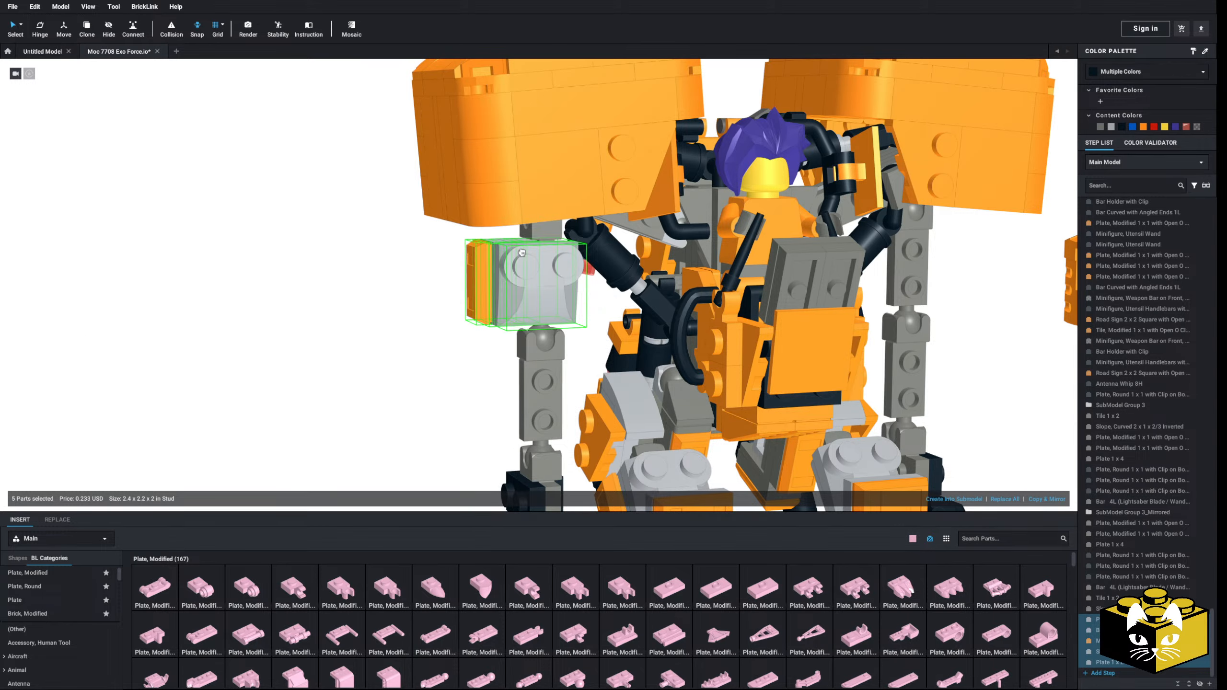
click(415, 317)
mouse_move(415, 316)
right_down()
mouse_move(345, 365)
mouse_move(415, 325)
mouse_move(417, 339)
right_up()
Step: Delete all five parts of the curved slope assembly from the upper arm
click(520, 279)
key(Delete)
click(520, 281)
key(Delete)
click(482, 287)
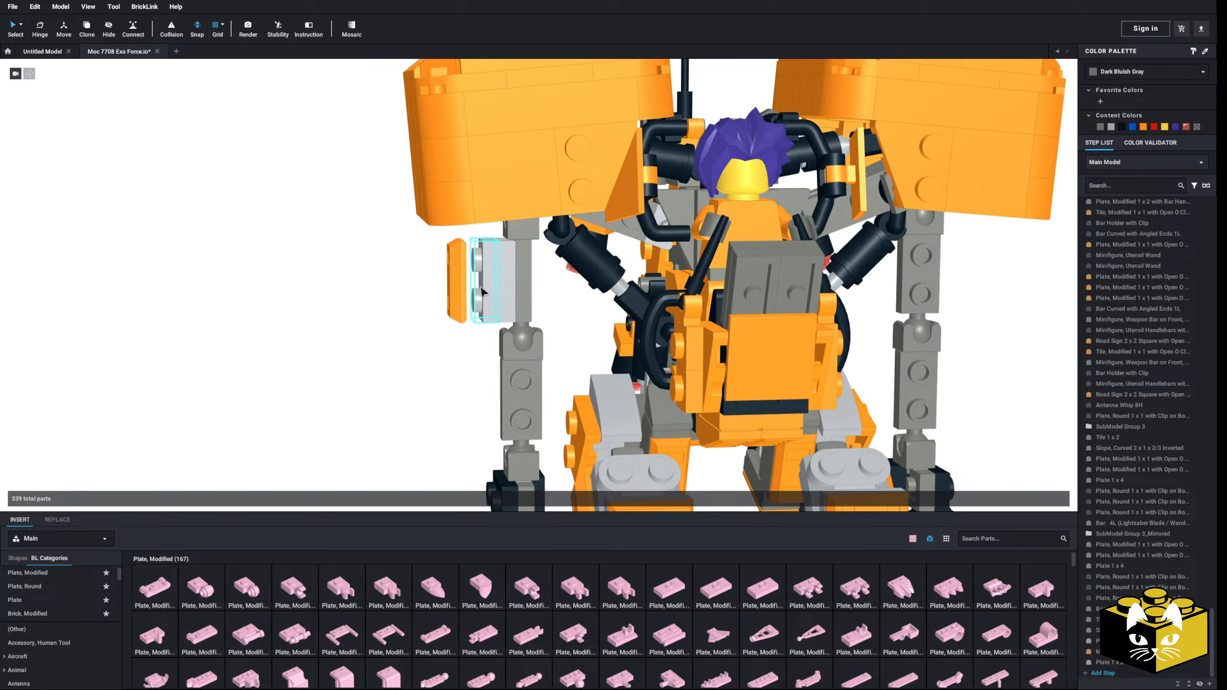
key(Delete)
click(492, 284)
key(Delete)
click(457, 284)
key(Delete)
Step: Insert a pink two-stud bracket from the Bracket category and attach it to the bare upper arm
scroll(73, 631, down, 5)
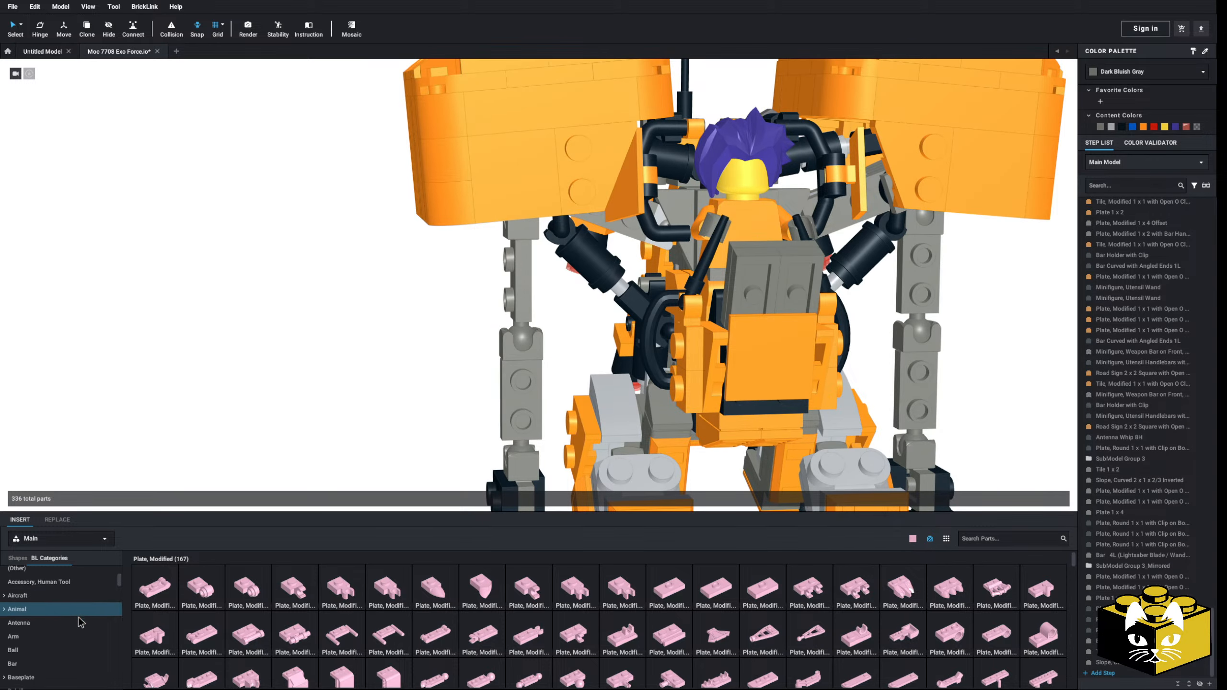
click(44, 632)
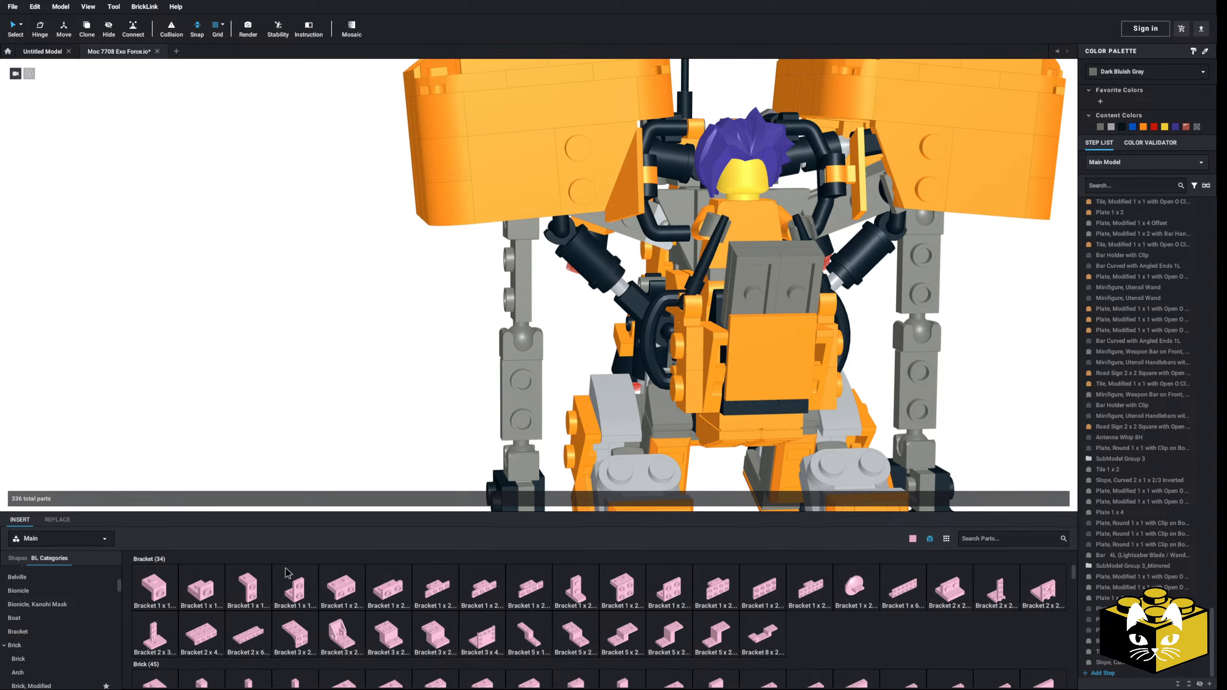
drag(373, 593, 538, 279)
click(369, 397)
right_drag(362, 403, 296, 377)
Step: Try a Bracket 1 x 2 - 1 x 4 as the next part for the arm
scroll(331, 399, down, 2)
scroll(330, 397, up, 3)
scroll(296, 391, down, 3)
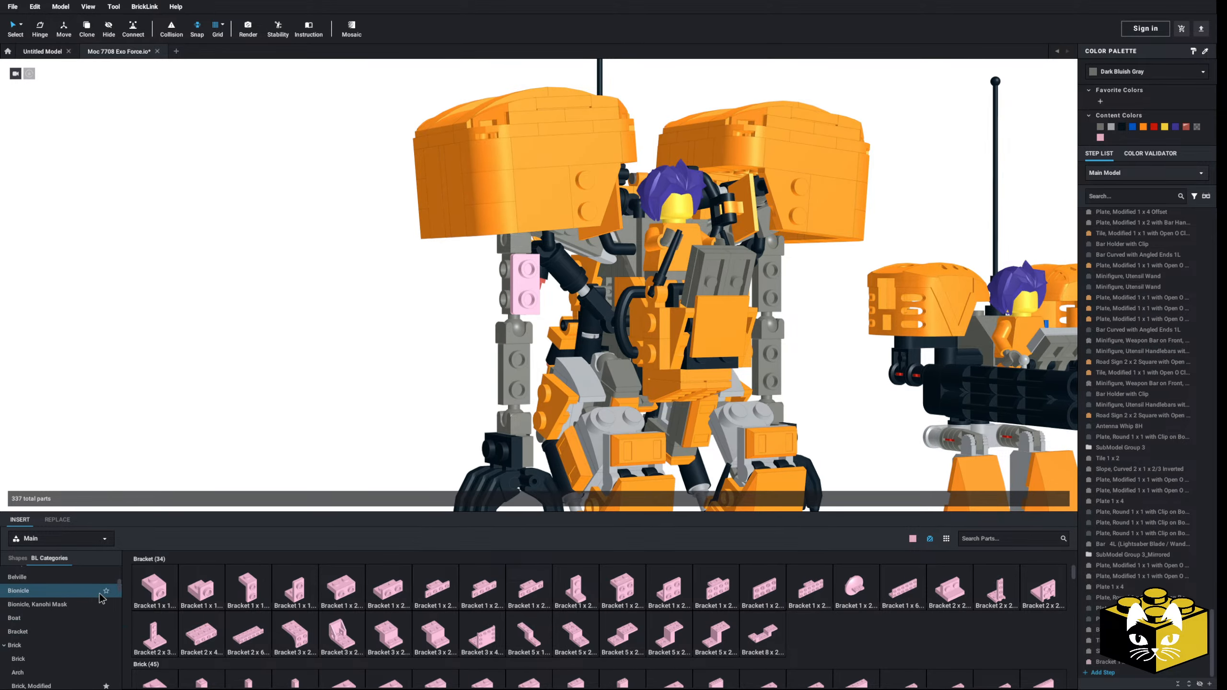
mouse_move(292, 446)
right_down()
mouse_move(279, 446)
mouse_move(287, 456)
right_up()
click(449, 592)
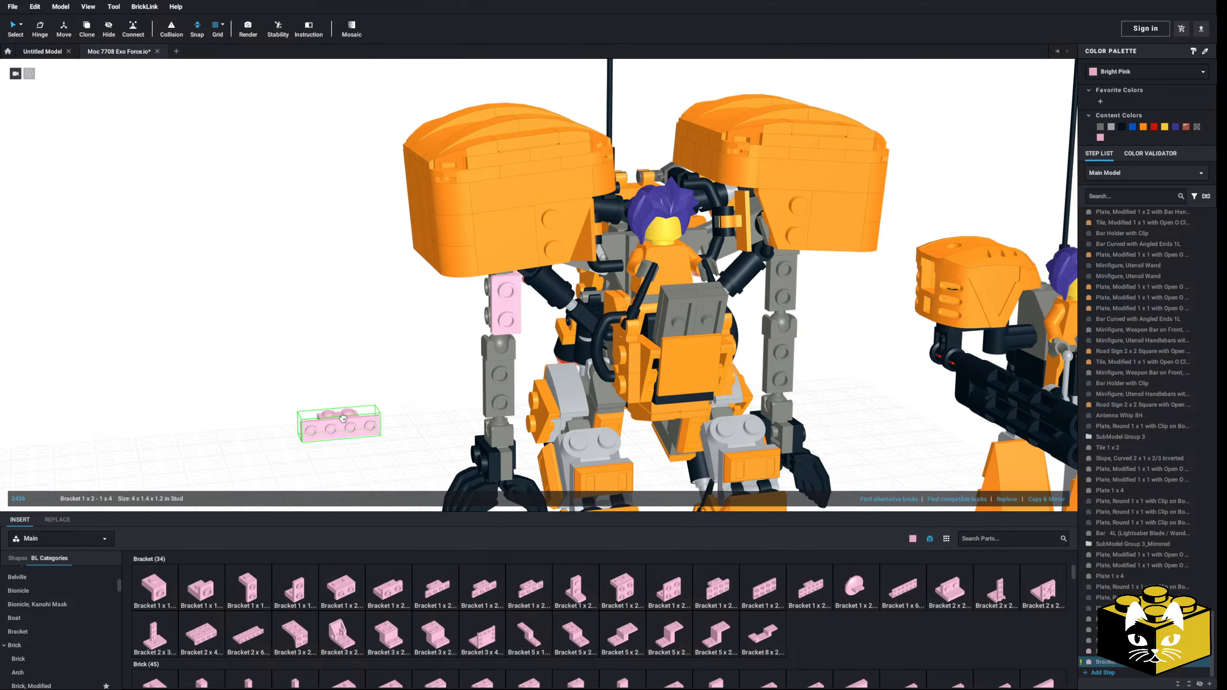
key(Escape)
right_drag(320, 418, 337, 437)
Step: Insert a Plate 1 x 2 and attach it to the outer studs of the upper arm
scroll(61, 614, up, 3)
click(29, 600)
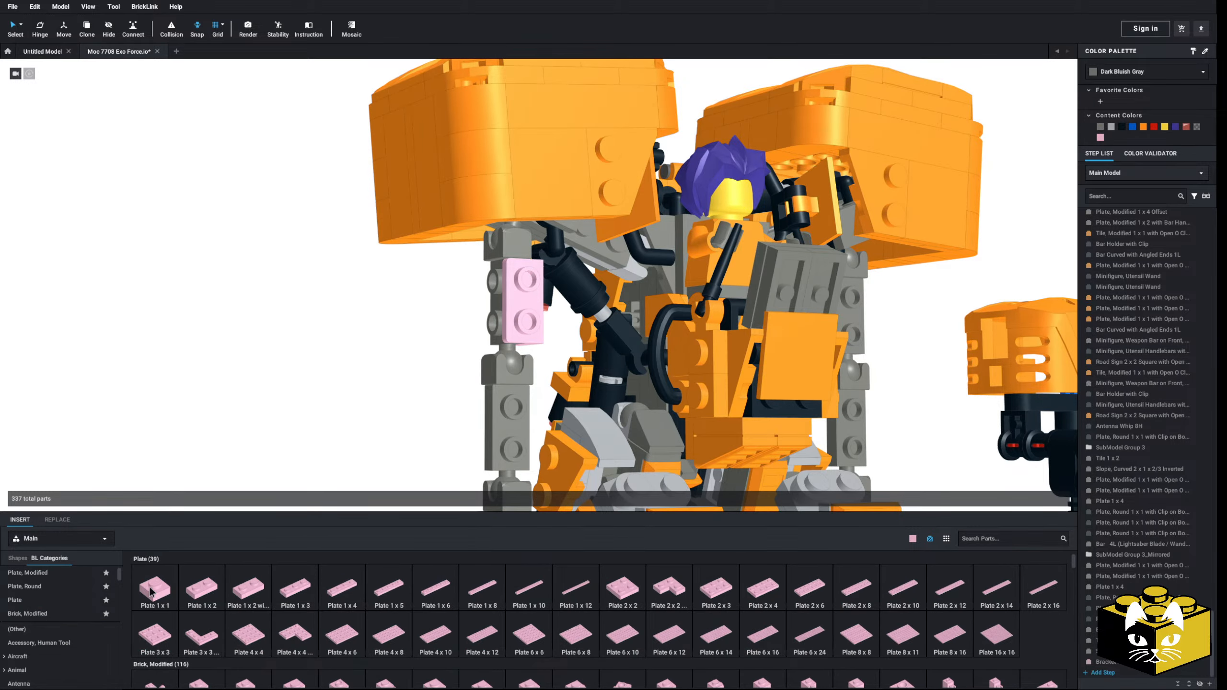
click(201, 587)
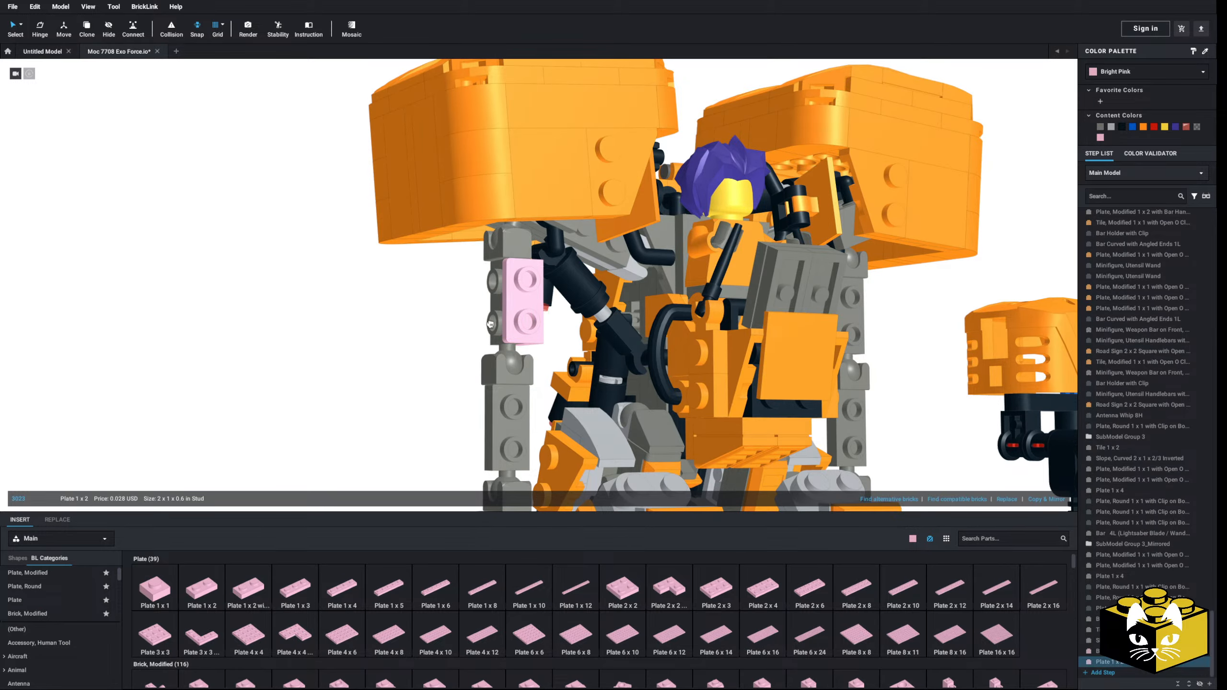
click(360, 372)
right_drag(360, 373, 355, 402)
scroll(358, 366, down, 3)
click(430, 347)
click(377, 341)
Step: Insert a Tile, Modified 1 x 1 with Open O Clip and place it on the plate on the upper arm's outer side
scroll(82, 637, down, 3)
scroll(78, 633, down, 20)
click(30, 607)
click(248, 587)
right_drag(327, 338, 330, 405)
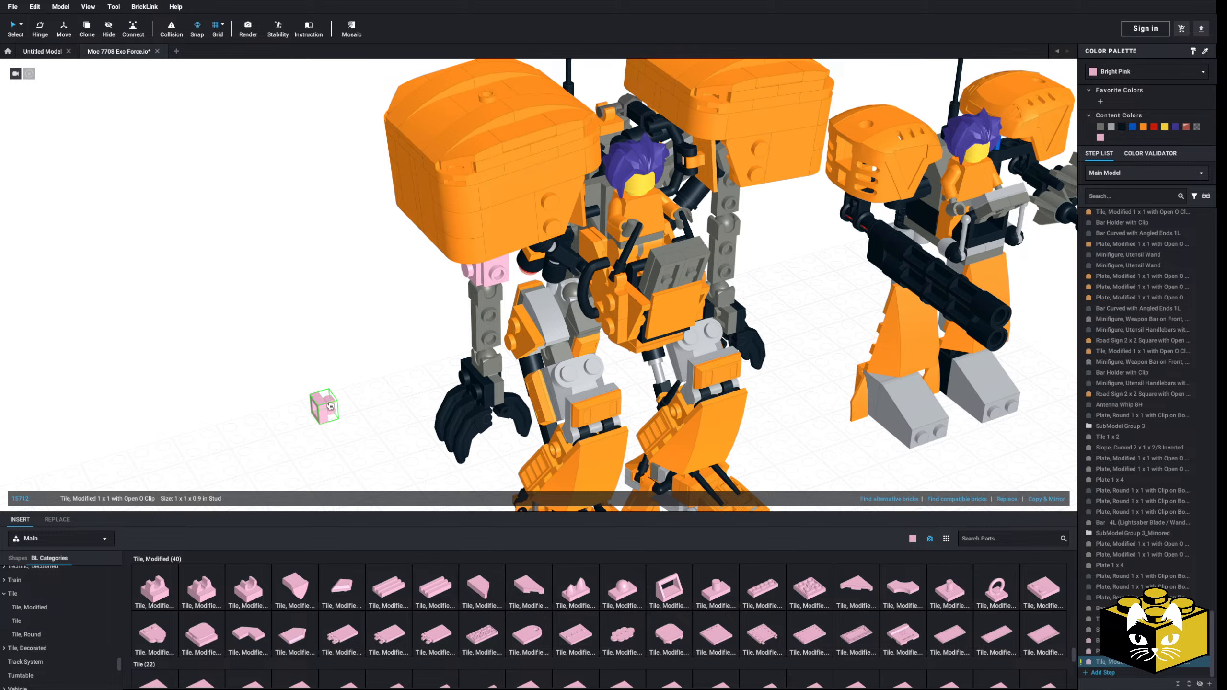
right_drag(453, 289, 461, 240)
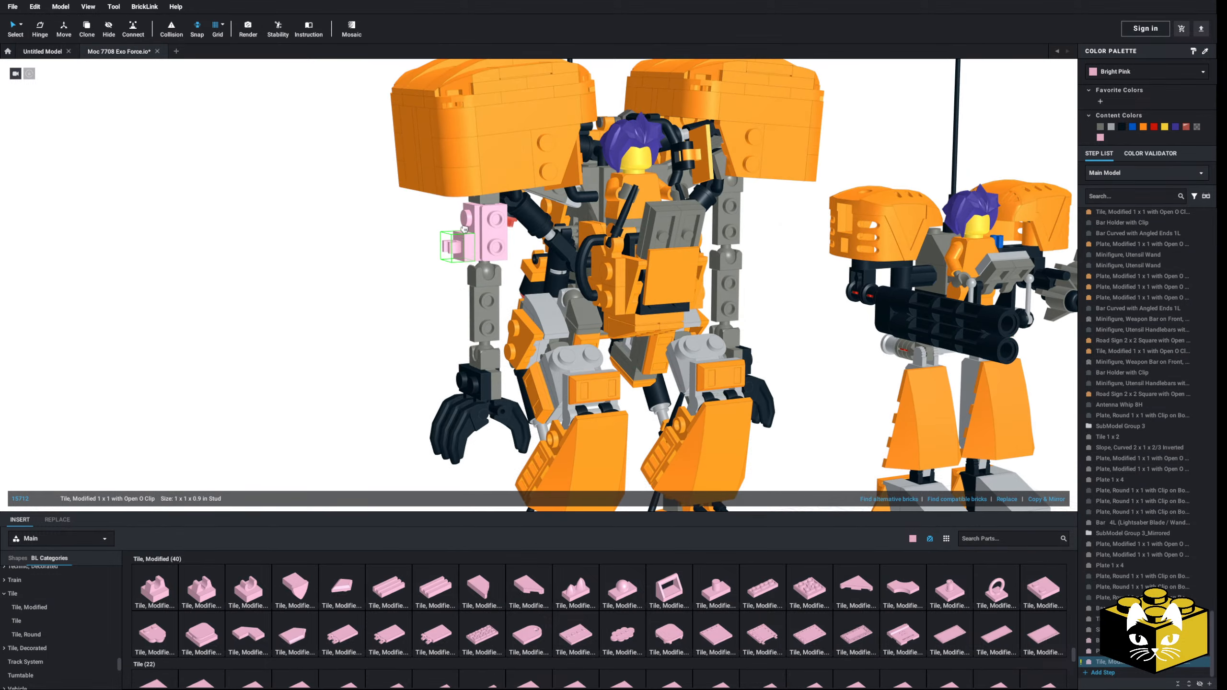
Step: Examine the arms in the mech reference images and compare them with the clip detailing on the robot's upper arm
mouse_move(395, 344)
right_down()
mouse_move(446, 375)
mouse_move(405, 356)
right_up()
right_click(449, 350)
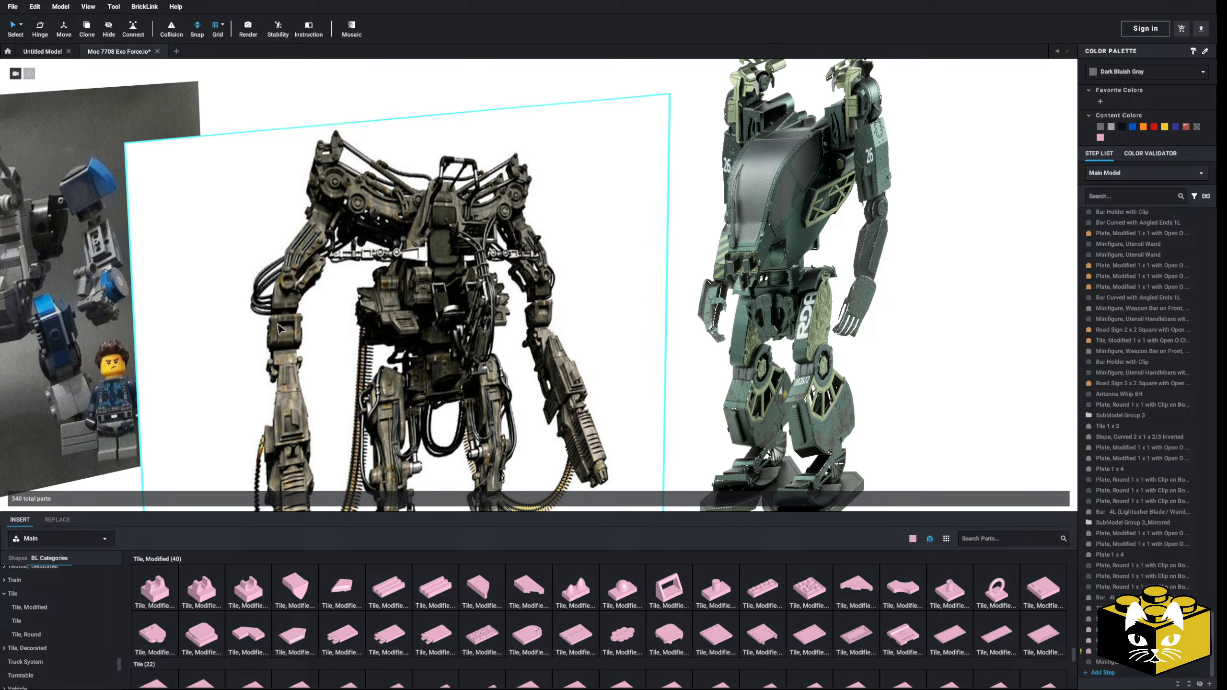
scroll(730, 346, down, 4)
scroll(565, 382, up, 4)
middle_drag(761, 345, 301, 366)
right_drag(301, 367, 451, 360)
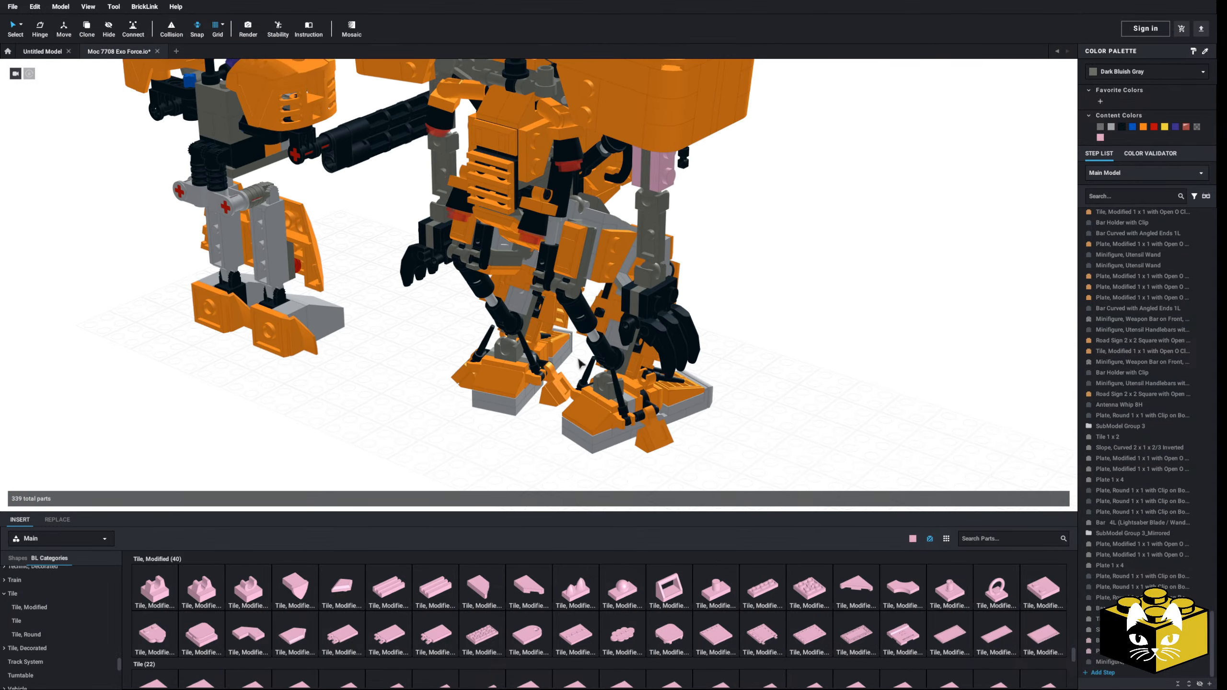
right_drag(580, 363, 604, 346)
Step: Copy the two-part bar detail from the robot and place the pasted copy on the upper arm
click(568, 392)
ctrl+click(560, 413)
key(ctrl+c)
key(ctrl+v)
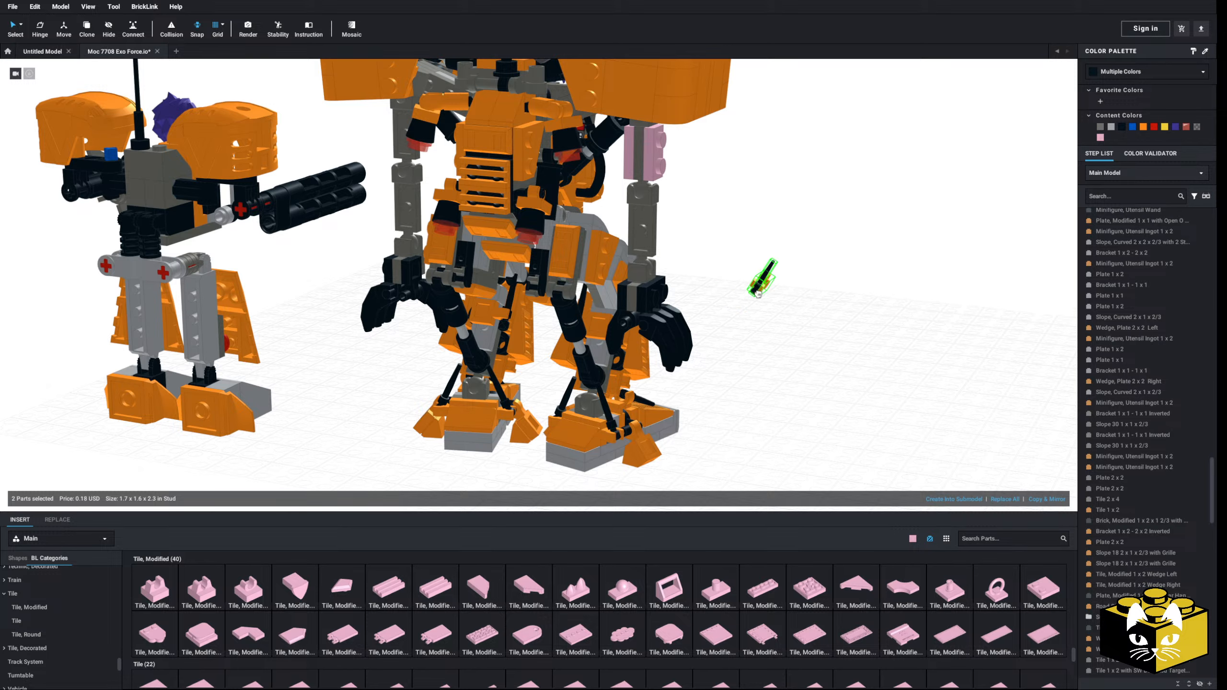
click(762, 283)
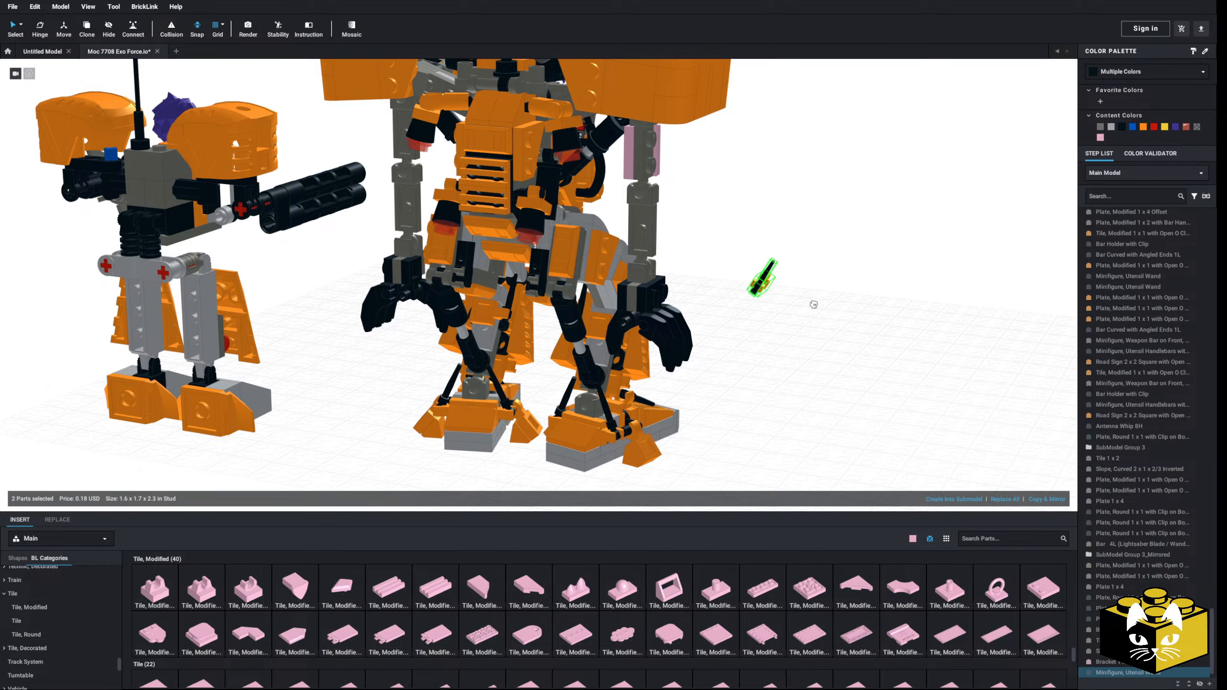
drag(813, 305, 662, 160)
click(718, 221)
Step: Delete the two pasted bar detail parts from the upper arm
right_drag(718, 221, 410, 376)
scroll(411, 379, up, 3)
click(531, 220)
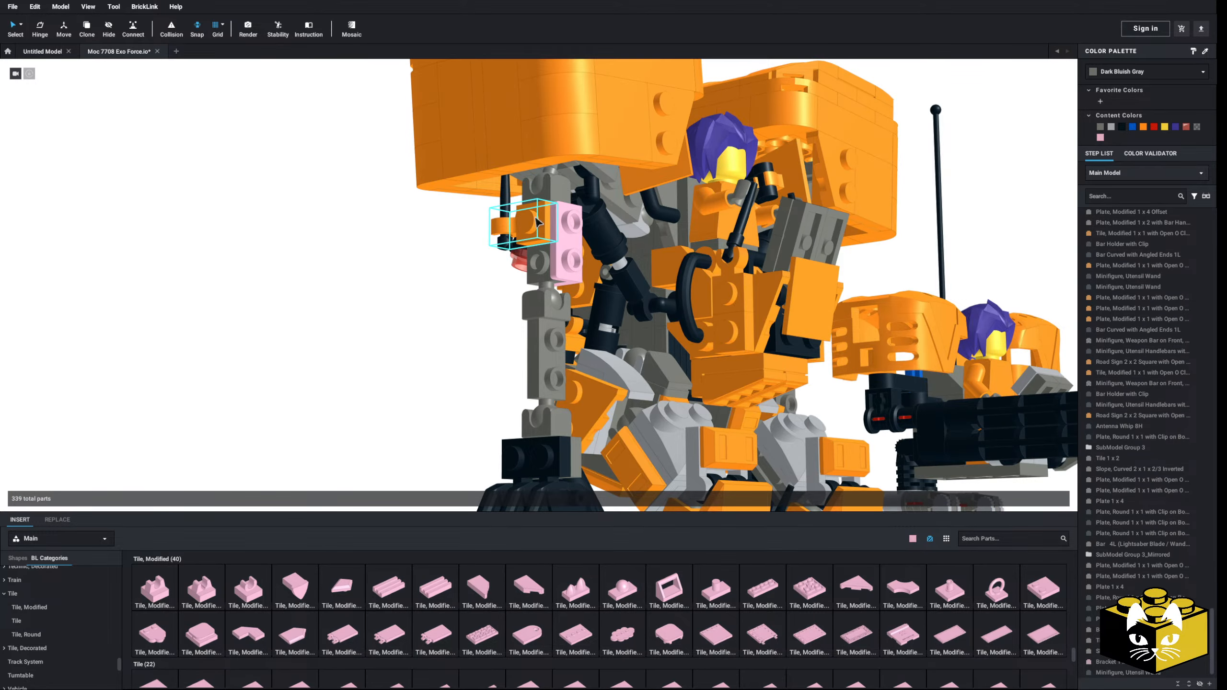
key(Delete)
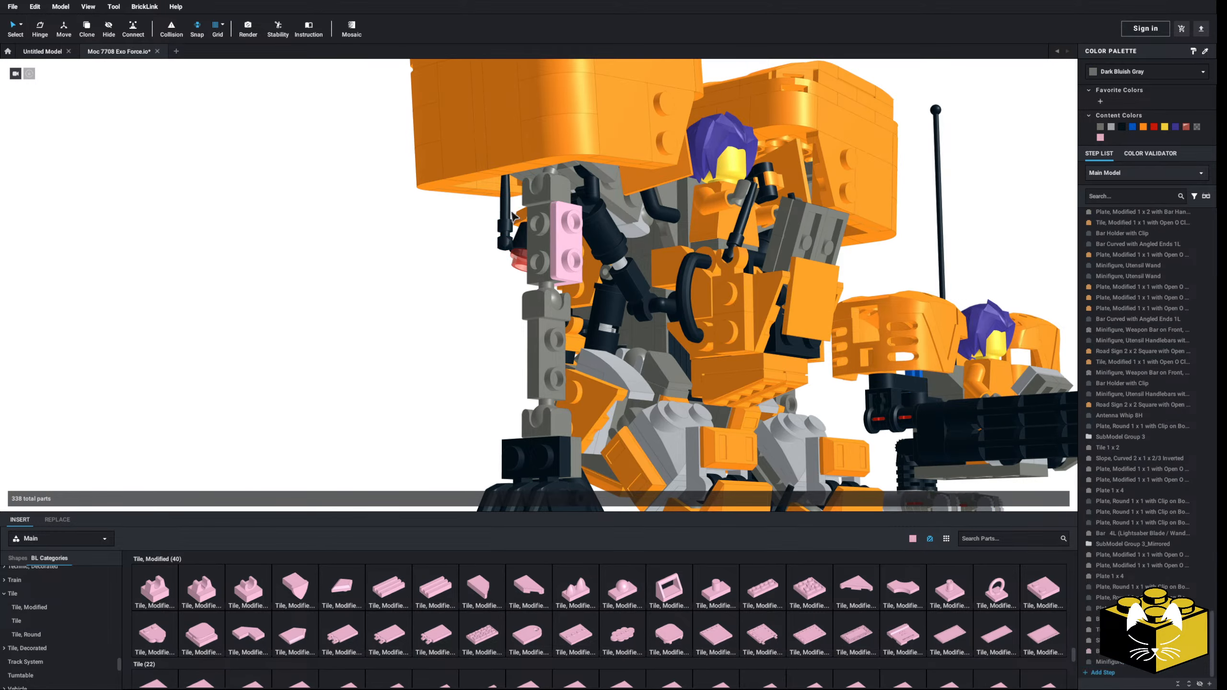
click(507, 213)
key(Delete)
Step: Insert a Bracket 1 x 2 - 1 x 2 and attach it to the outer studs of the upper arm
right_drag(399, 323, 394, 389)
scroll(65, 591, down, 5)
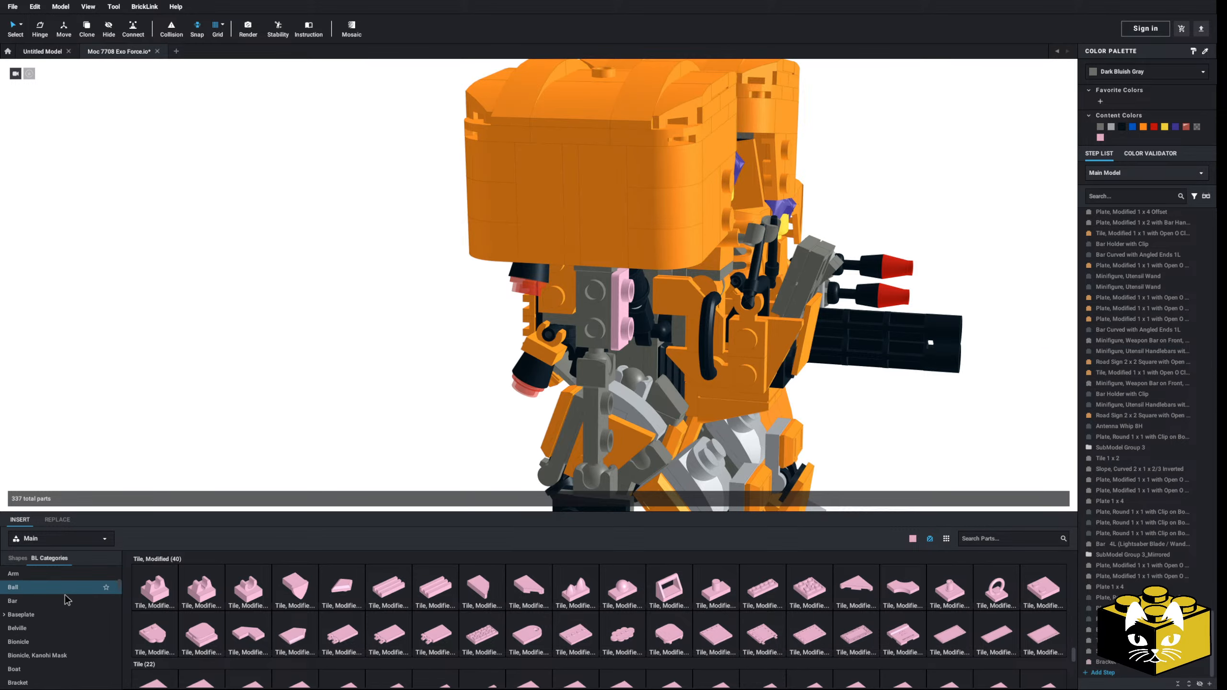
click(17, 632)
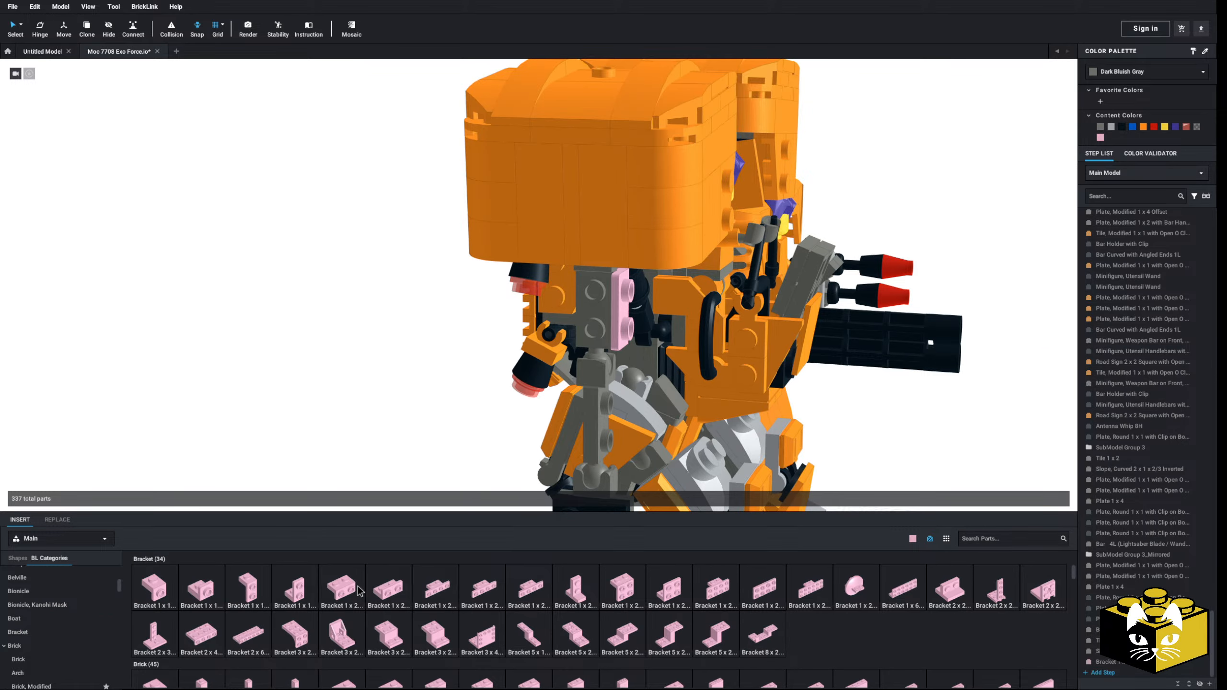
click(358, 591)
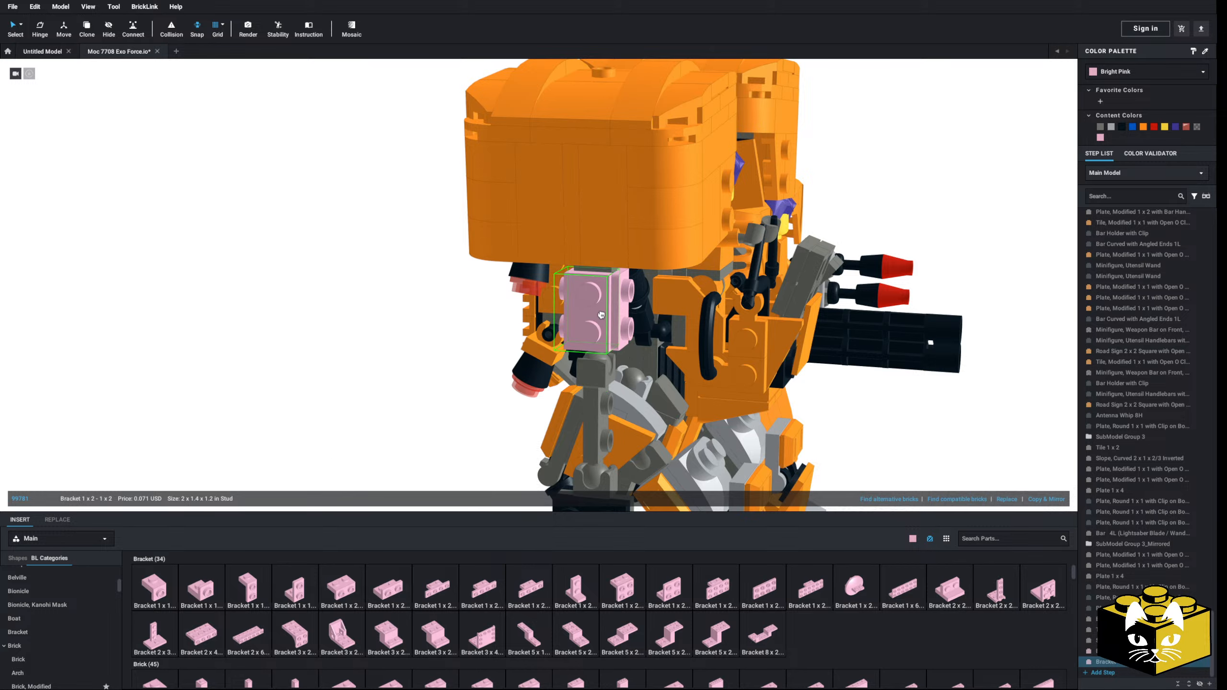
click(560, 329)
click(549, 334)
right_drag(453, 410, 342, 442)
Step: Try a Plate, Round 1 x 3 with Open Studs upright on the upper arm's outer bracket, then delete it
scroll(341, 444, up, 2)
scroll(48, 604, up, 8)
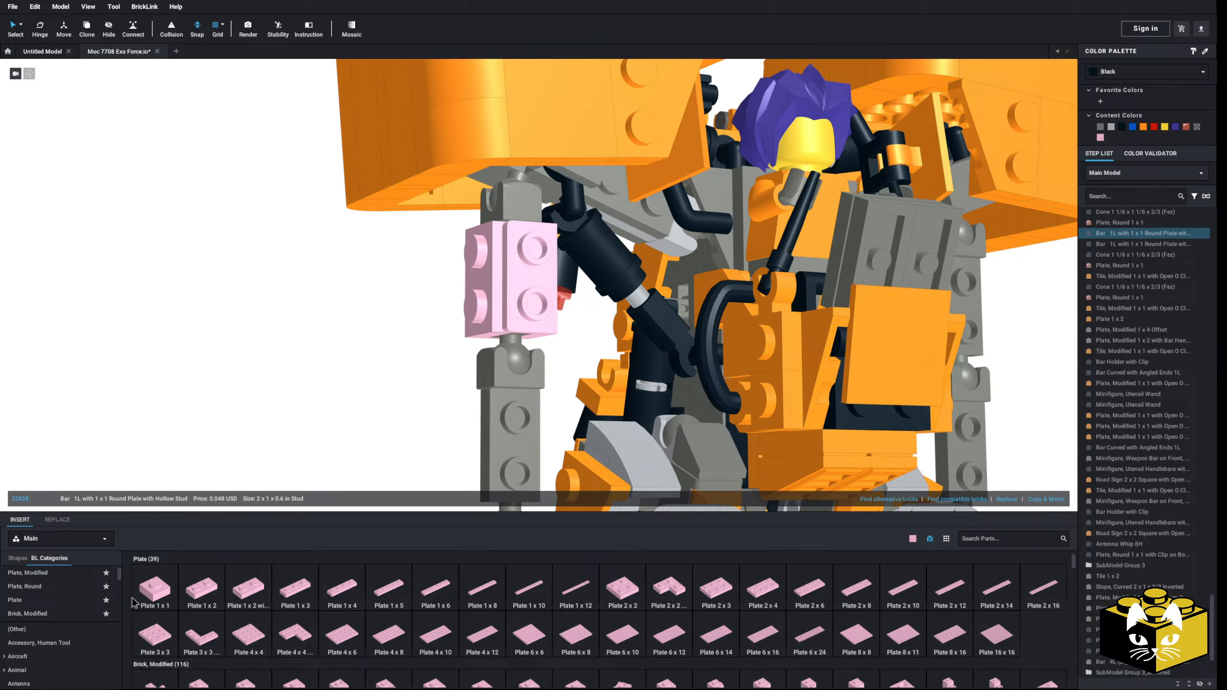
click(28, 586)
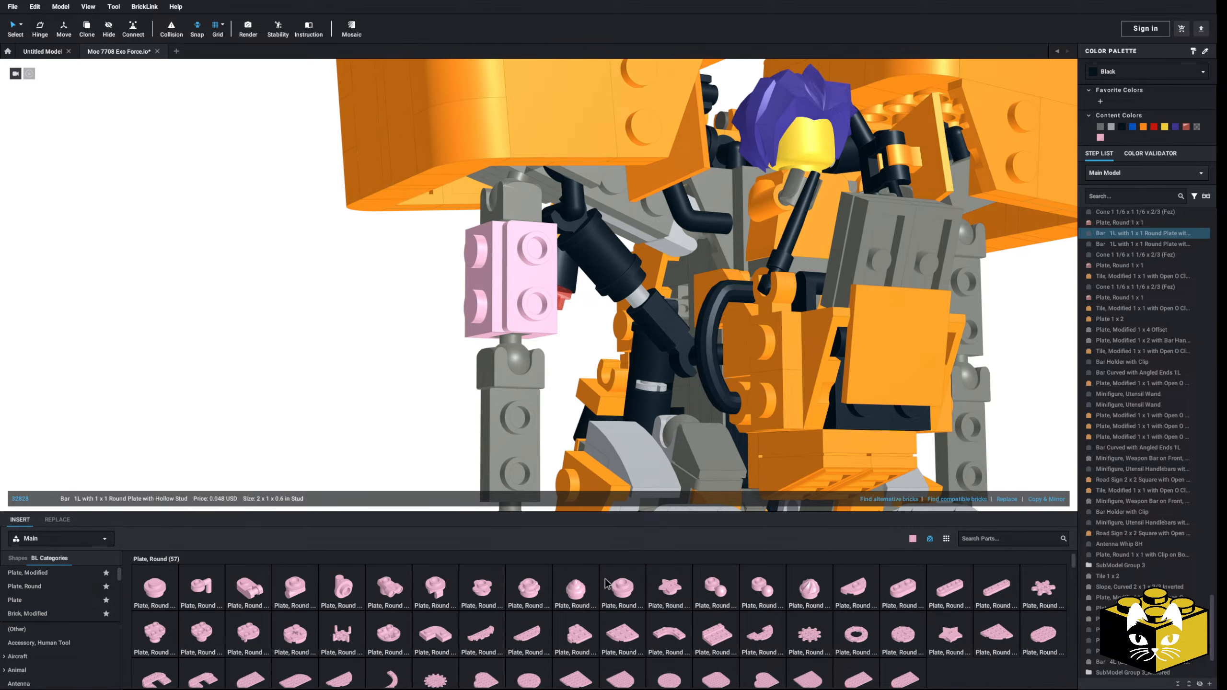
click(950, 586)
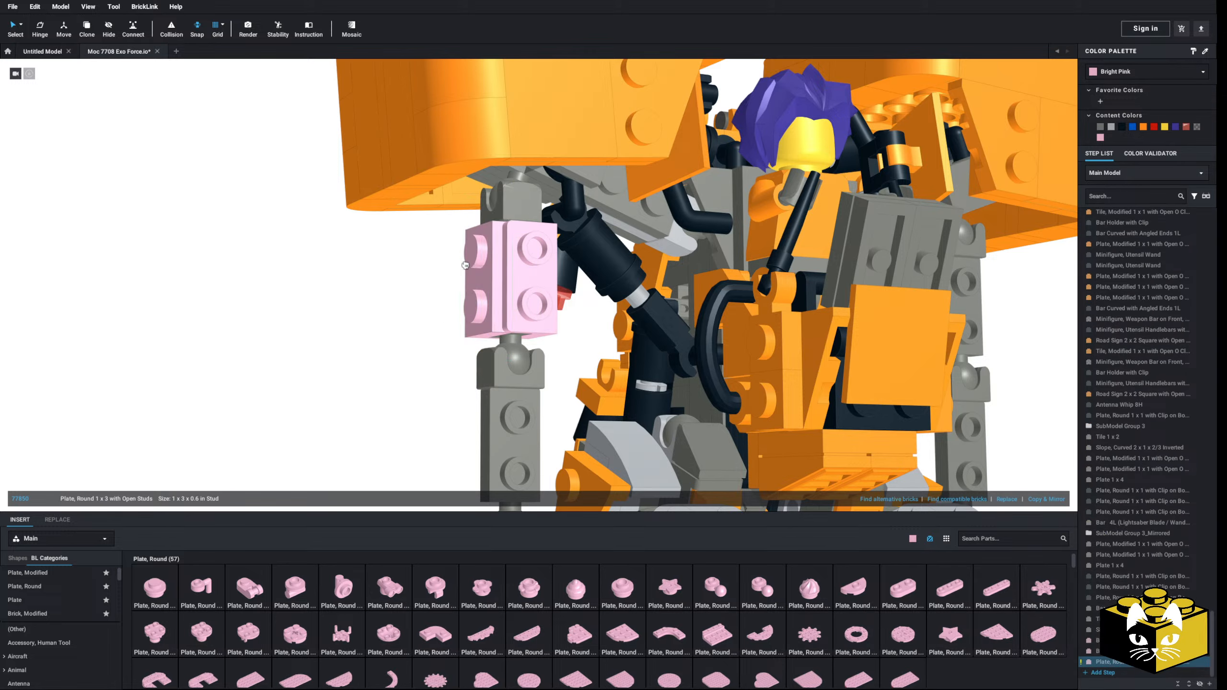
click(476, 256)
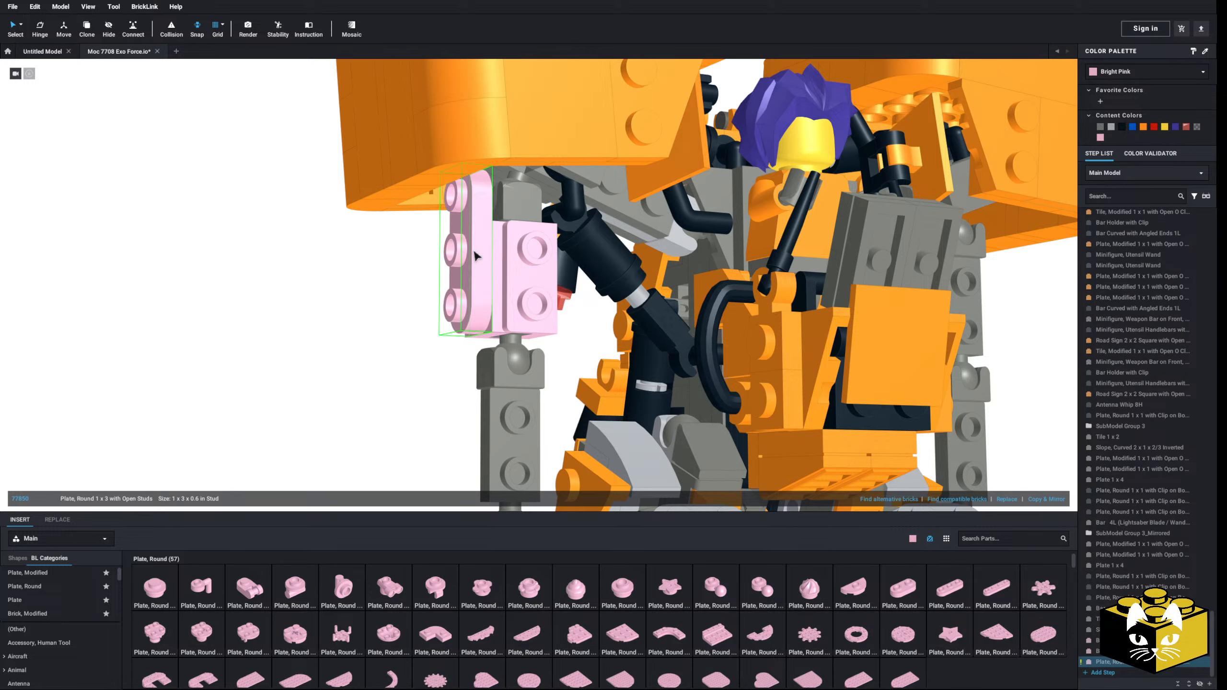
mouse_move(476, 256)
right_down()
mouse_move(493, 255)
mouse_move(476, 246)
mouse_move(493, 256)
right_up()
key(Delete)
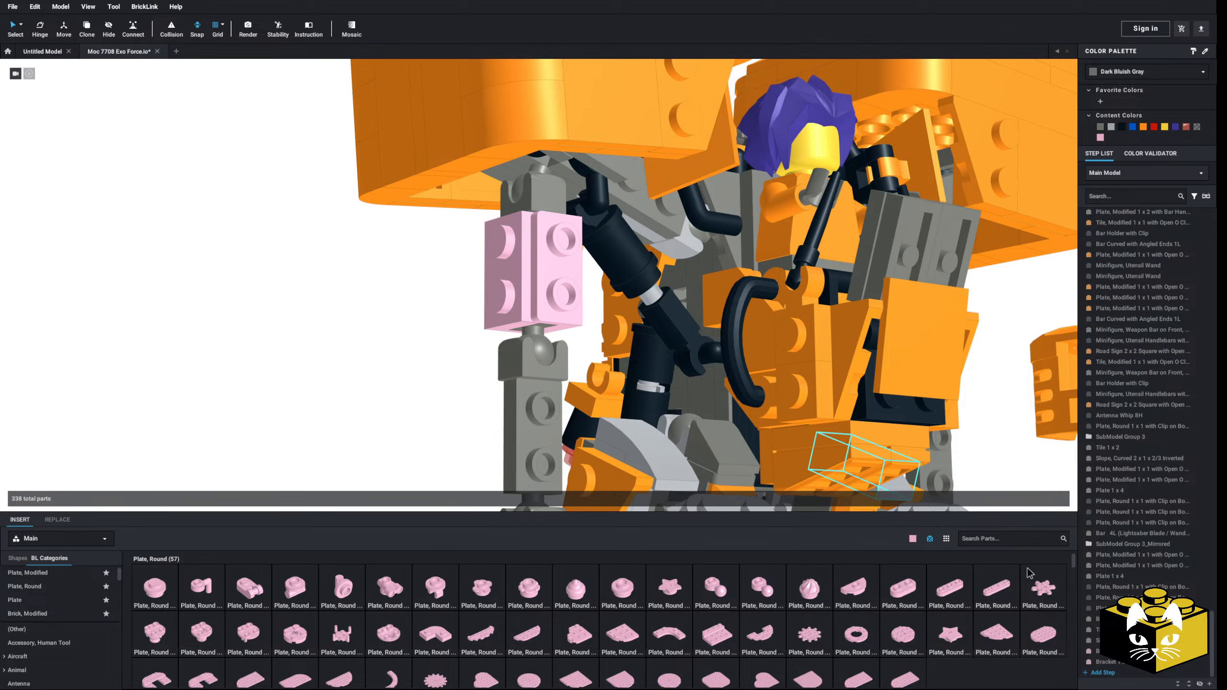
Step: Place a Plate, Round 1 x 4 with 2 Open Studs upright on the upper arm's outer bracket
click(995, 586)
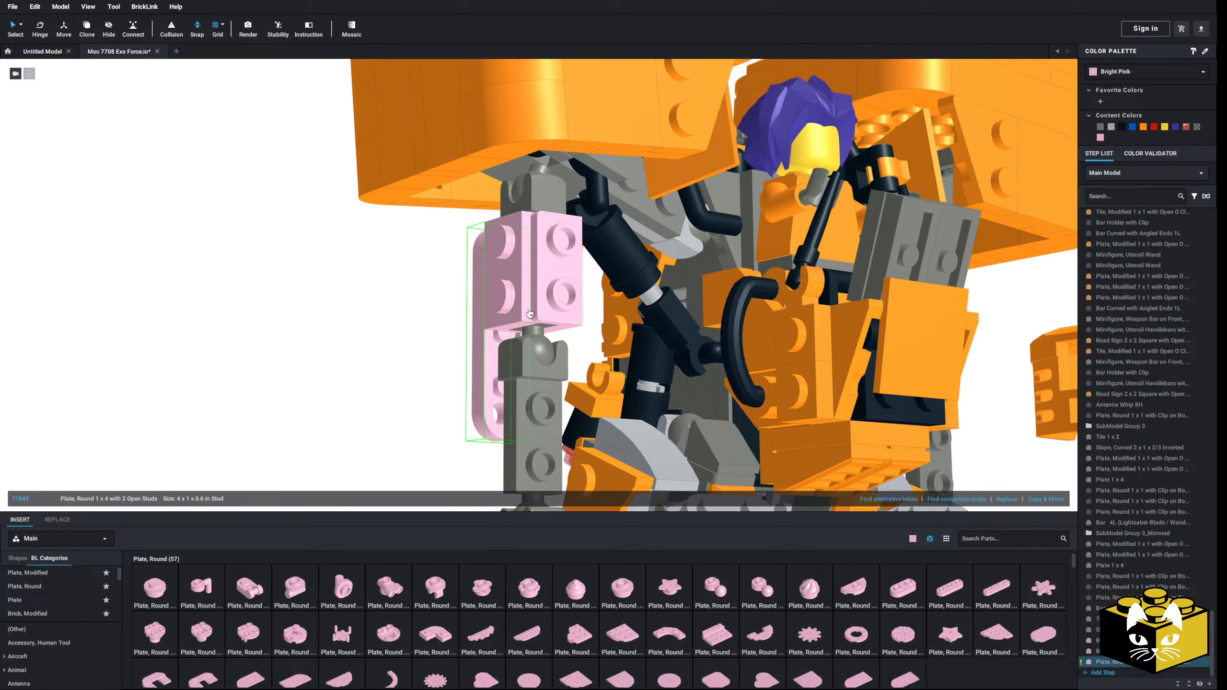
click(495, 274)
click(346, 386)
Step: Cap the upper and lower end studs of the round 1 x 4 plate with Tile, Round 1 x 1 parts
scroll(343, 382, down, 5)
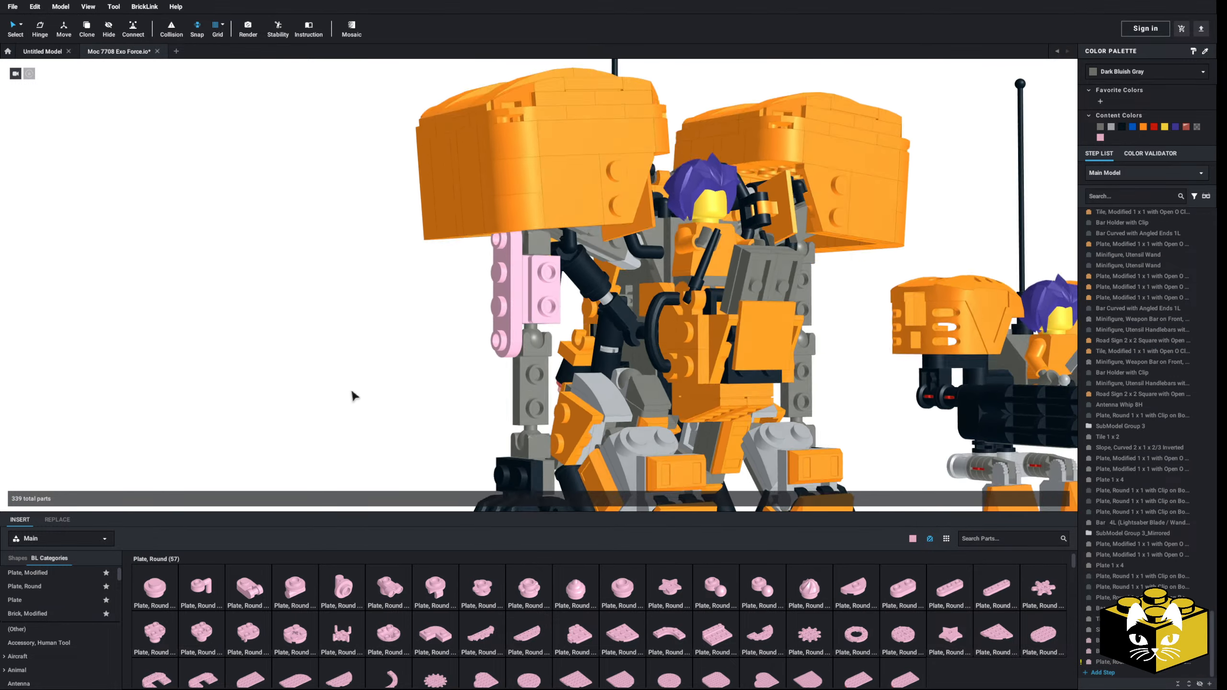
scroll(351, 387, up, 5)
scroll(66, 606, down, 10)
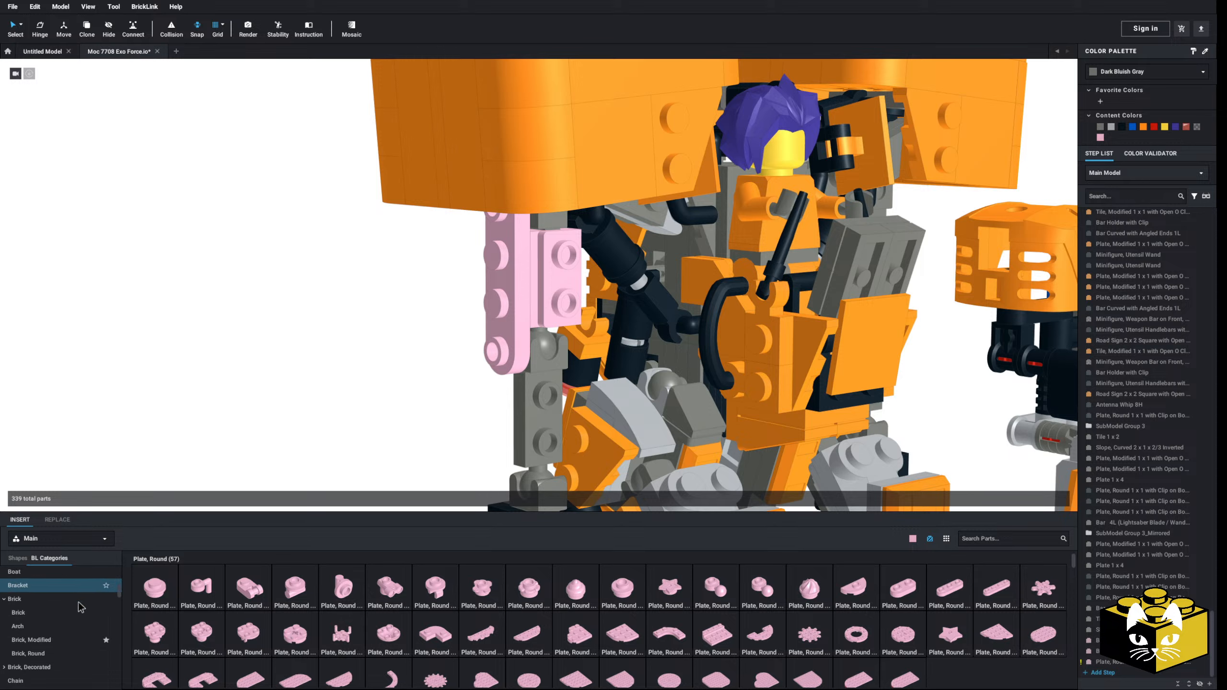
scroll(62, 606, down, 15)
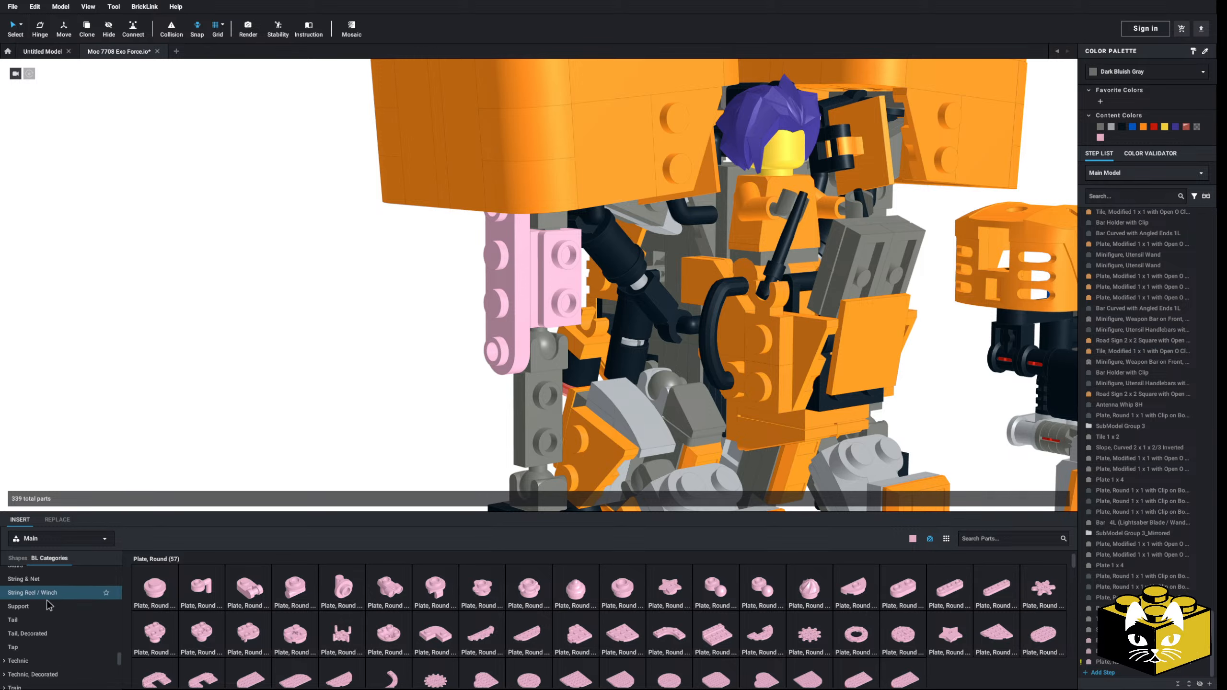
click(27, 601)
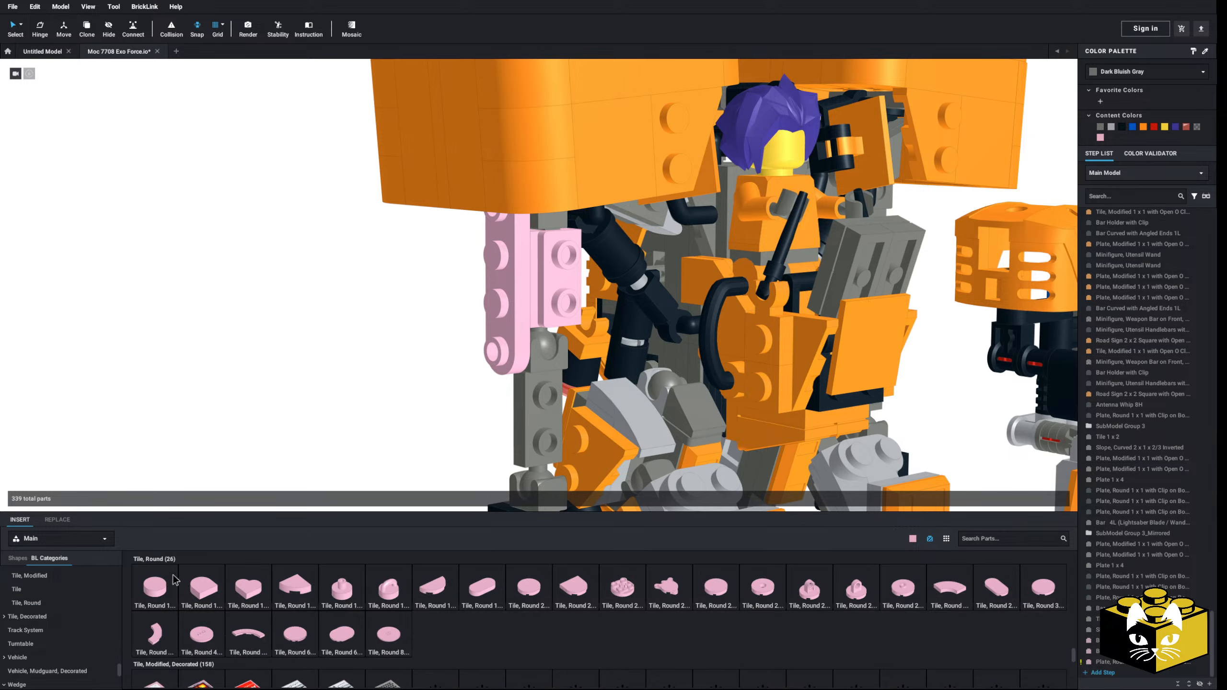
drag(155, 587, 347, 439)
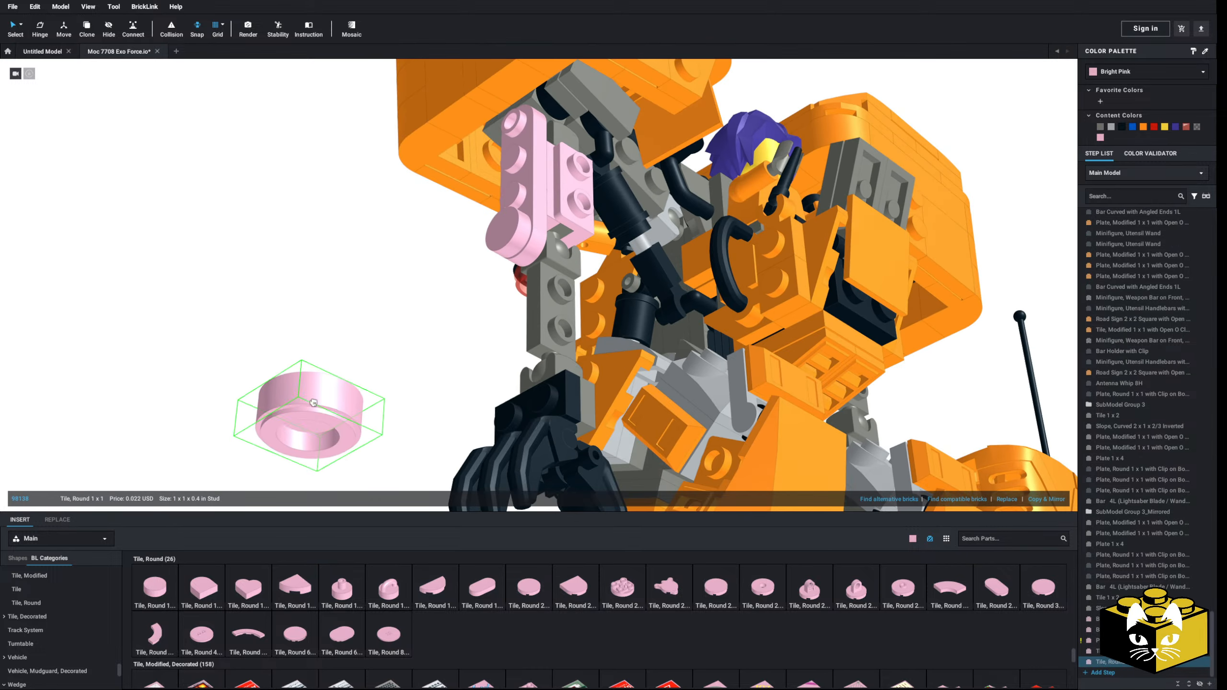
key(Delete)
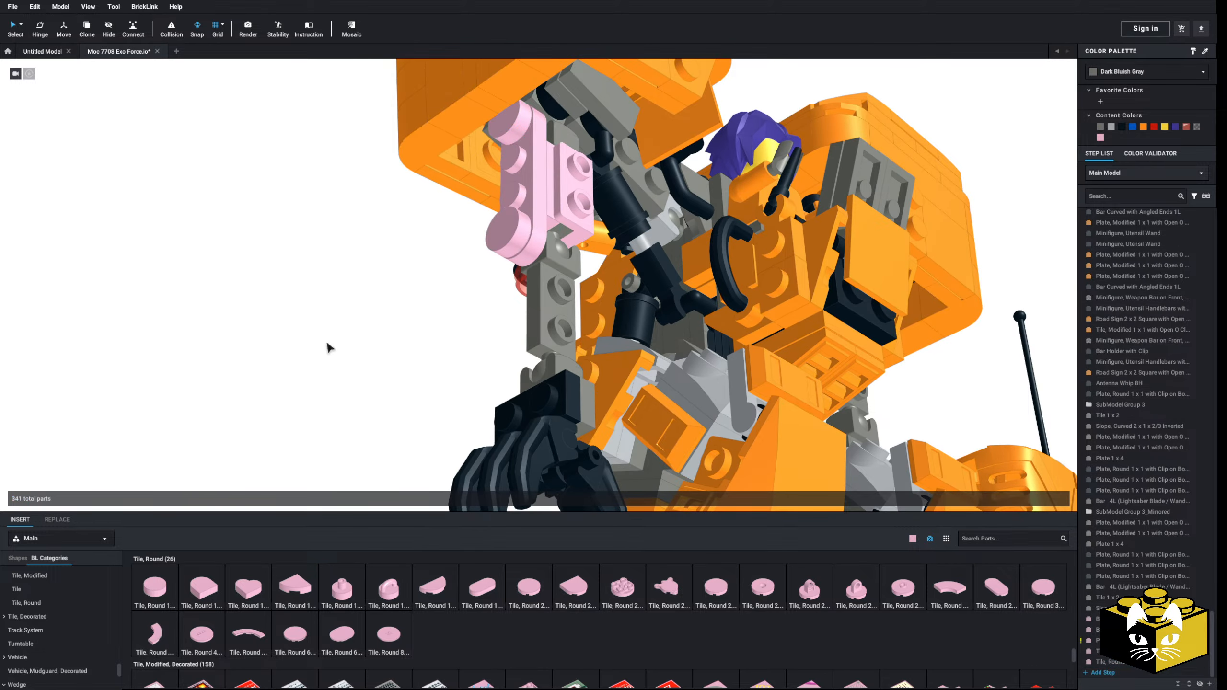
right_drag(327, 344, 232, 505)
Step: Copy an orange Minifigure, Utensil Ingot from the leg and place it between the two round tiles on the upper arm's outer side
scroll(615, 408, down, 3)
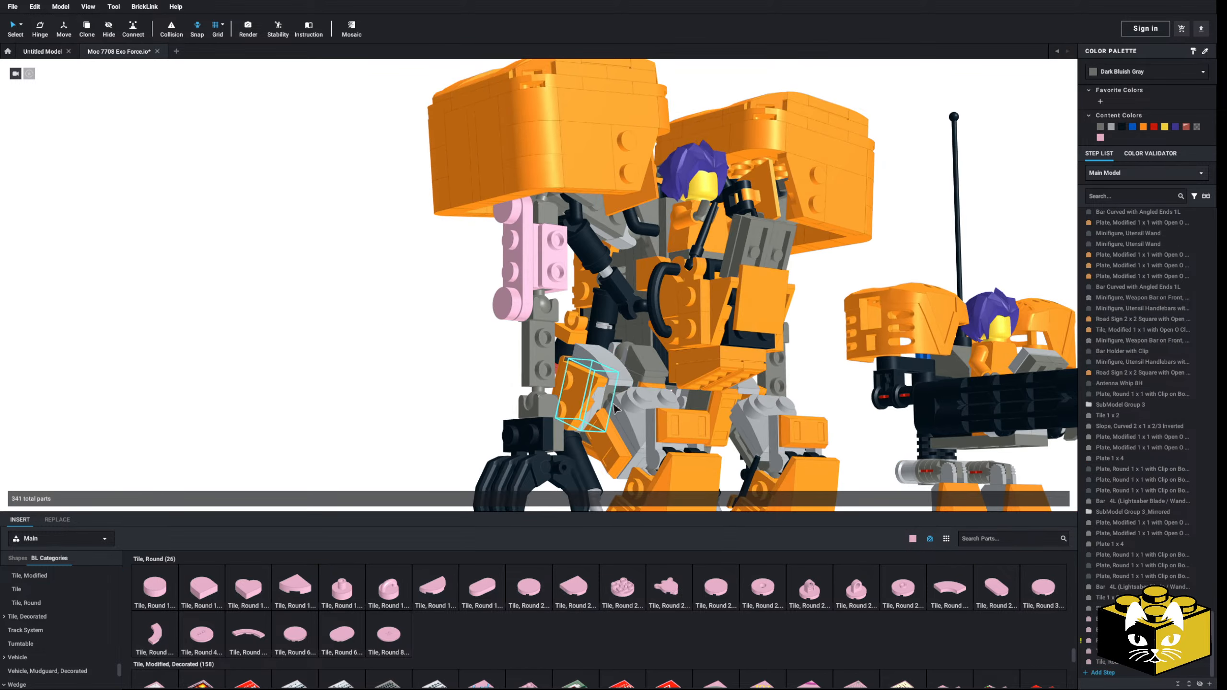
right_click(697, 427)
click(704, 442)
right_click(346, 386)
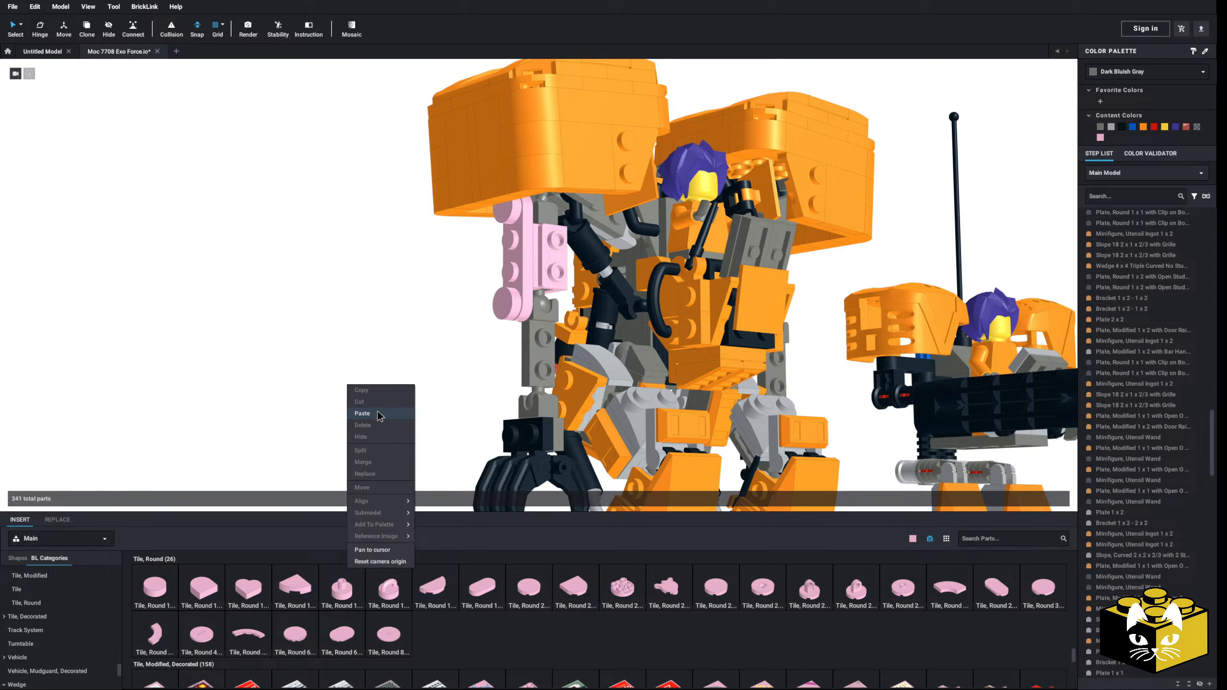
click(372, 414)
right_drag(490, 301, 538, 292)
click(405, 375)
scroll(405, 375, up, 8)
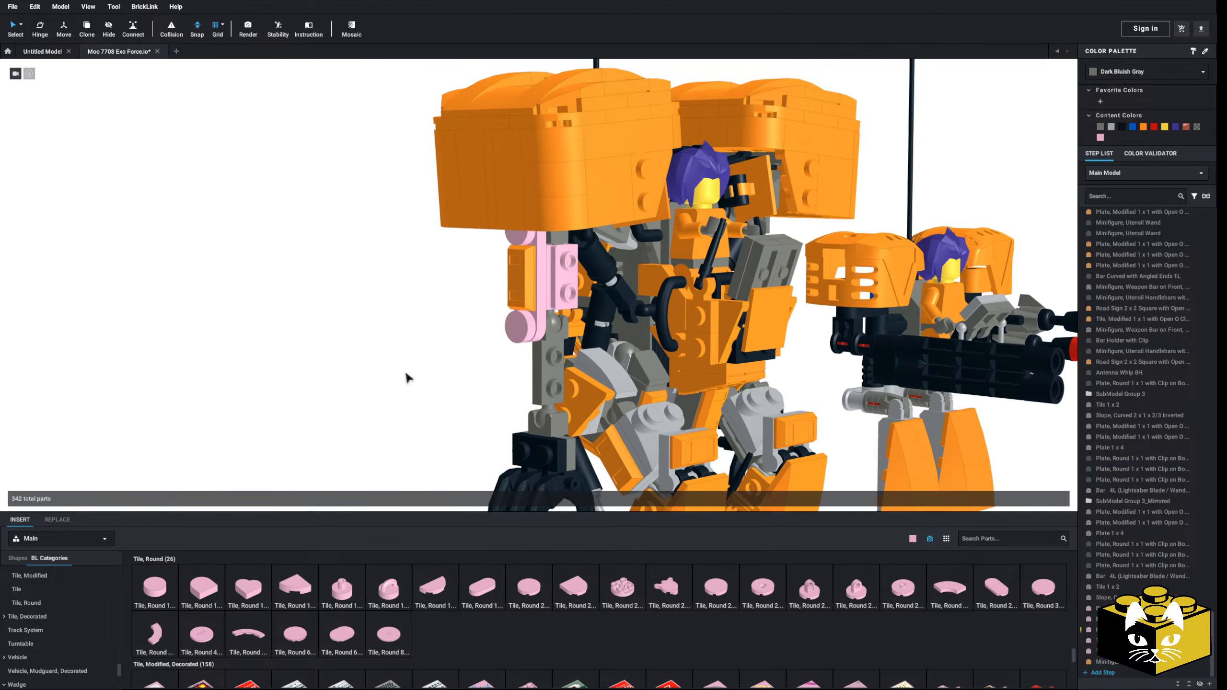
right_drag(375, 393, 375, 407)
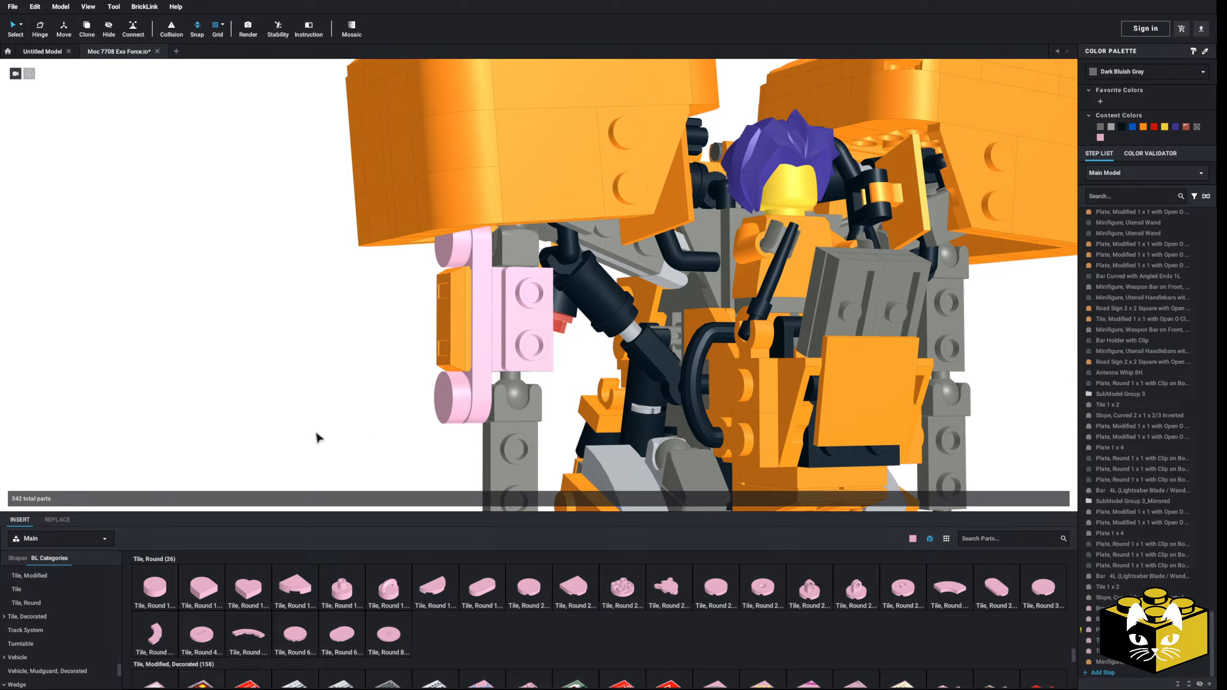
Step: Look through the curved slopes and tiles, and try a Tile 1 x 3 upright on the front studs of the upper arm's bracket
scroll(72, 616, up, 5)
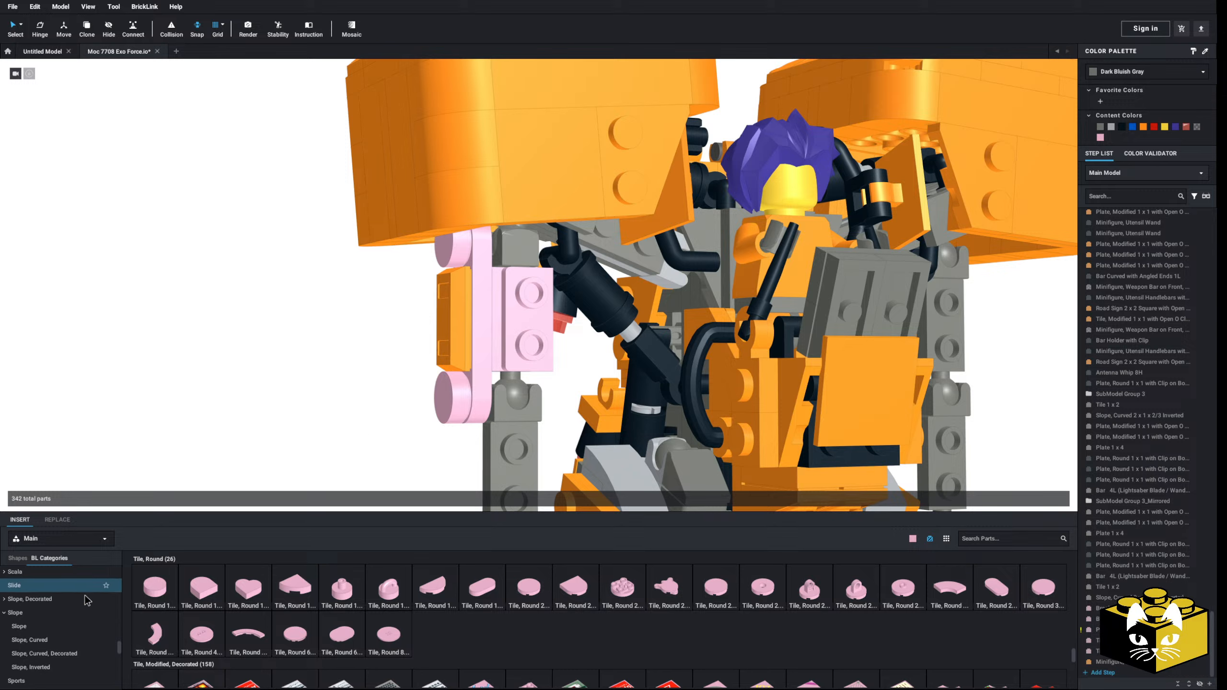
click(50, 616)
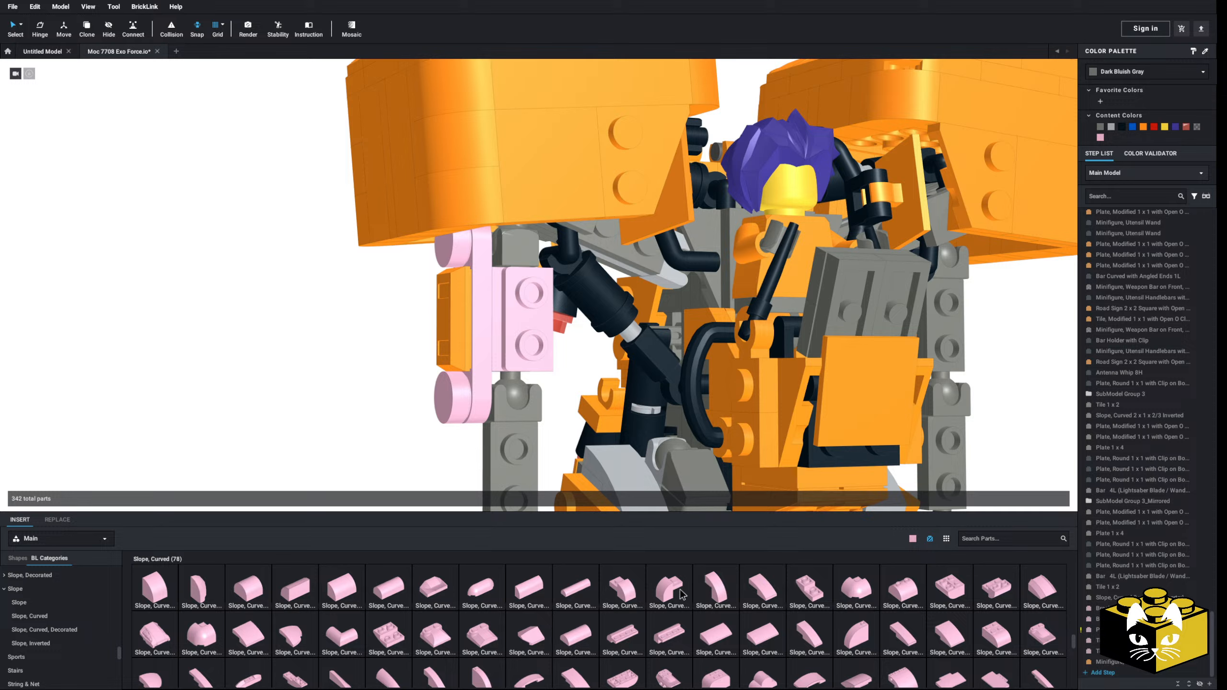
scroll(39, 628, down, 6)
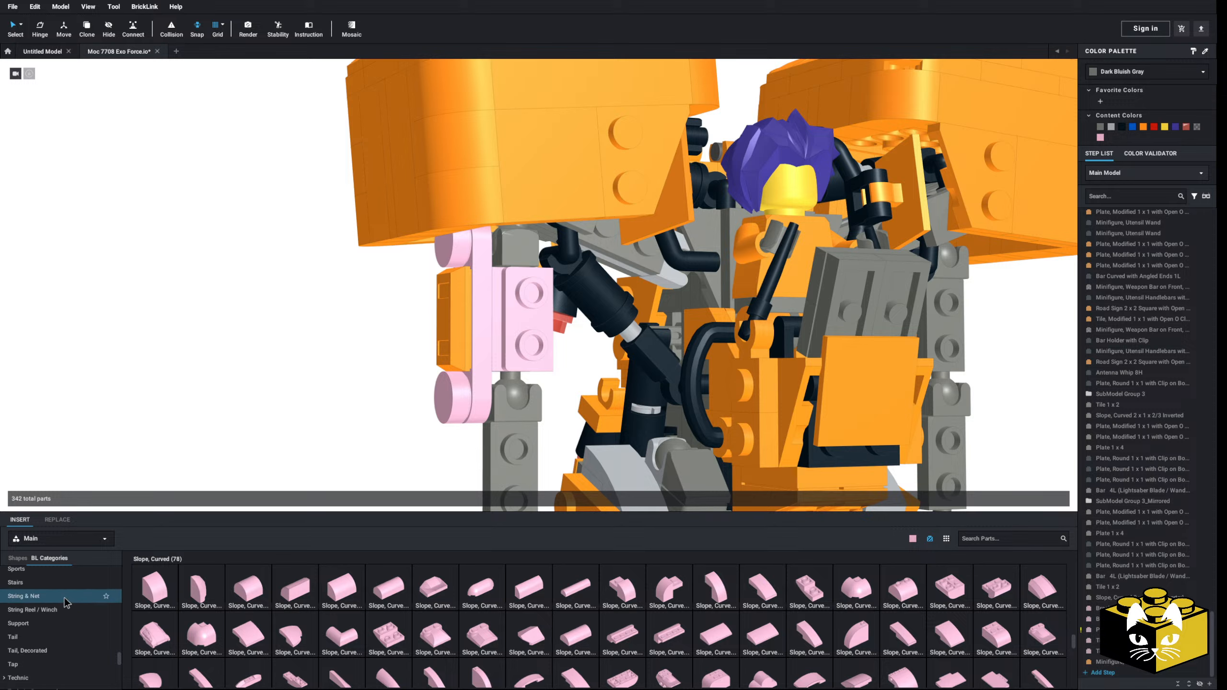
click(30, 668)
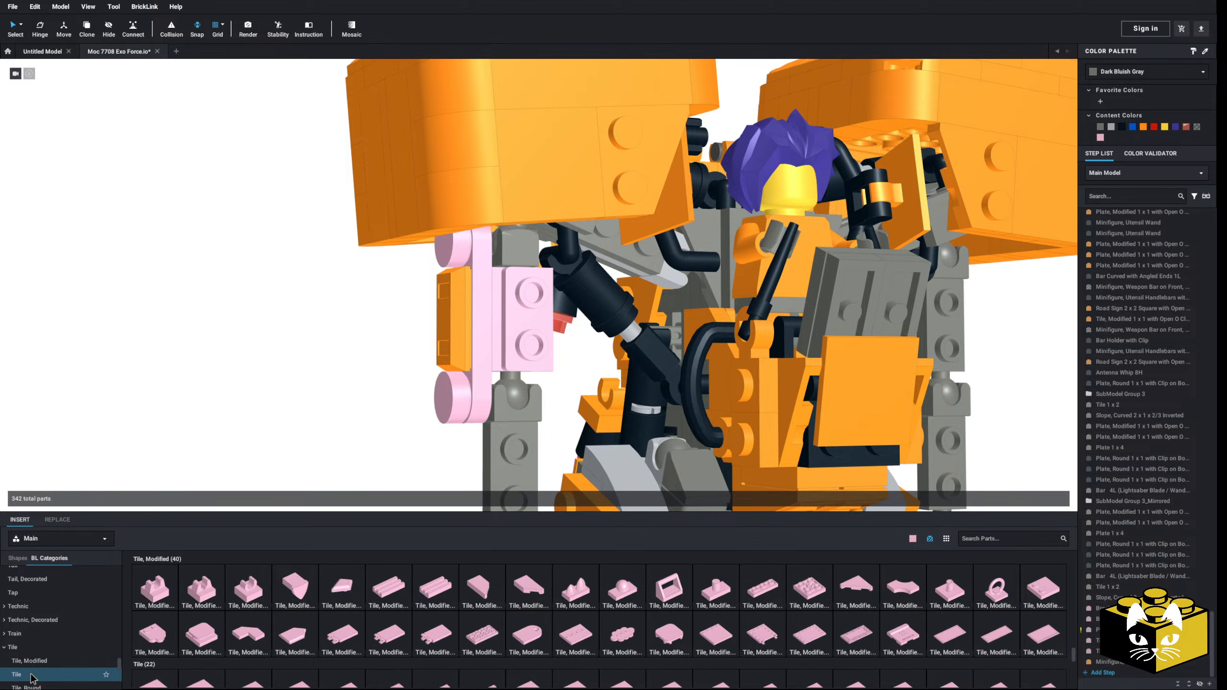
click(30, 677)
click(394, 584)
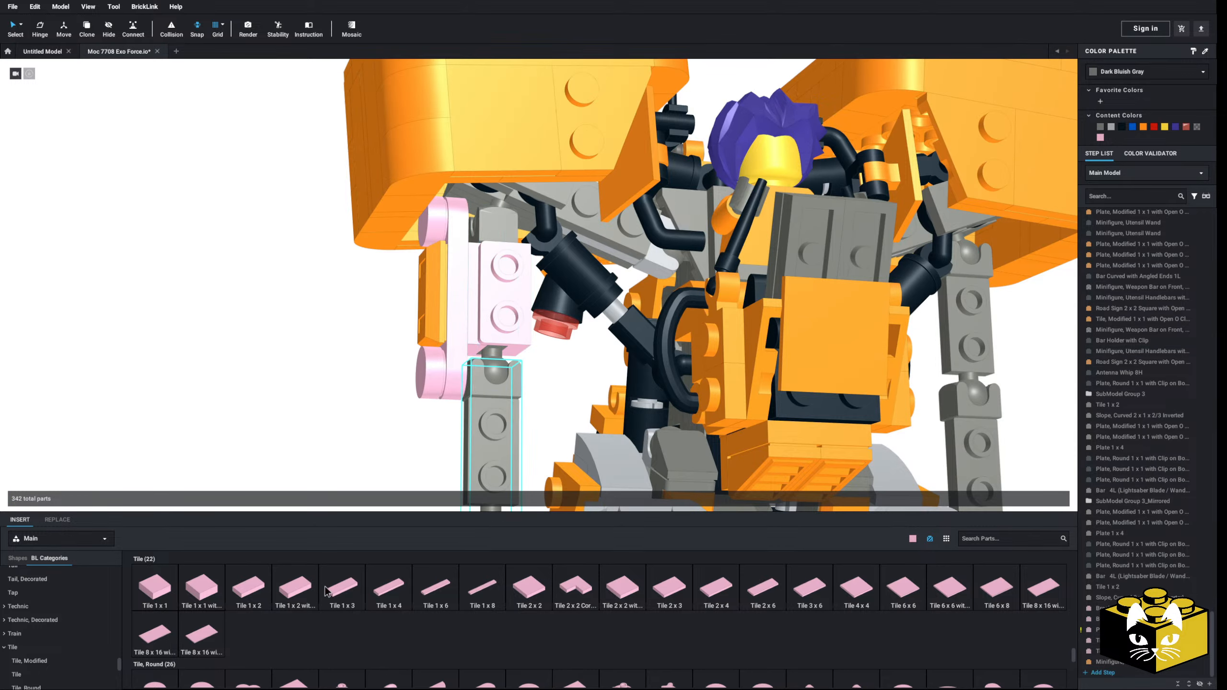
click(505, 270)
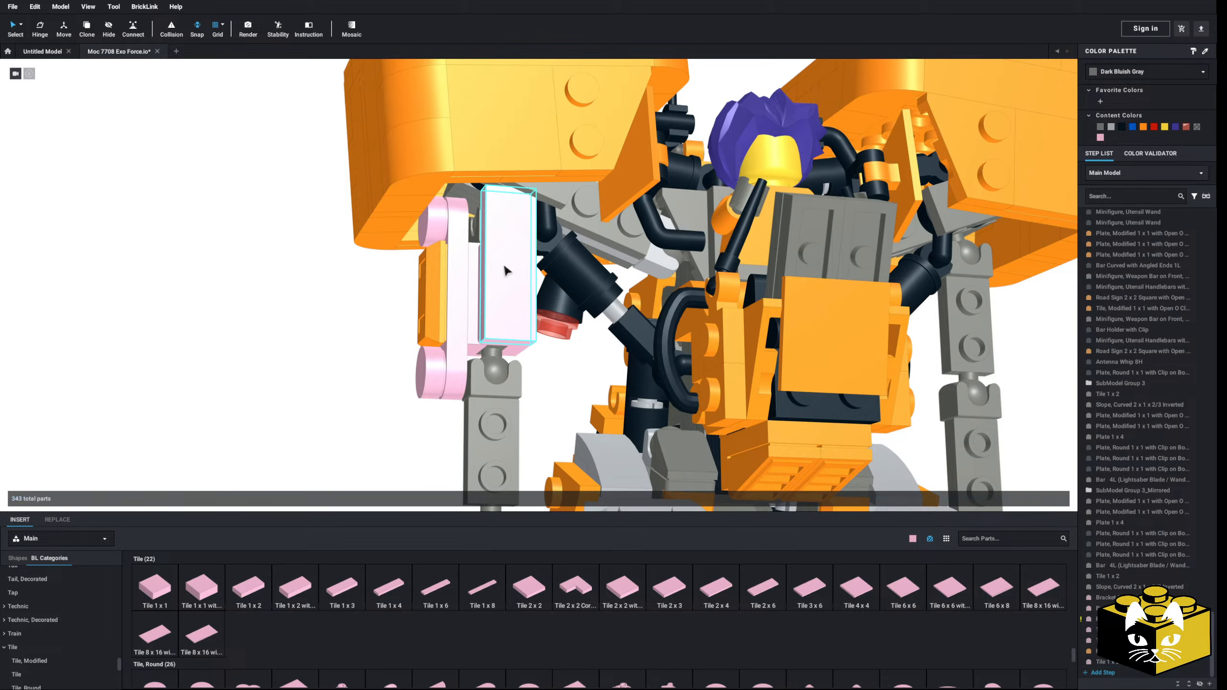
Step: Select the Bracket 1 x 2 - 1 x 2 Inverted on the front of the upper arm
scroll(65, 617, up, 6)
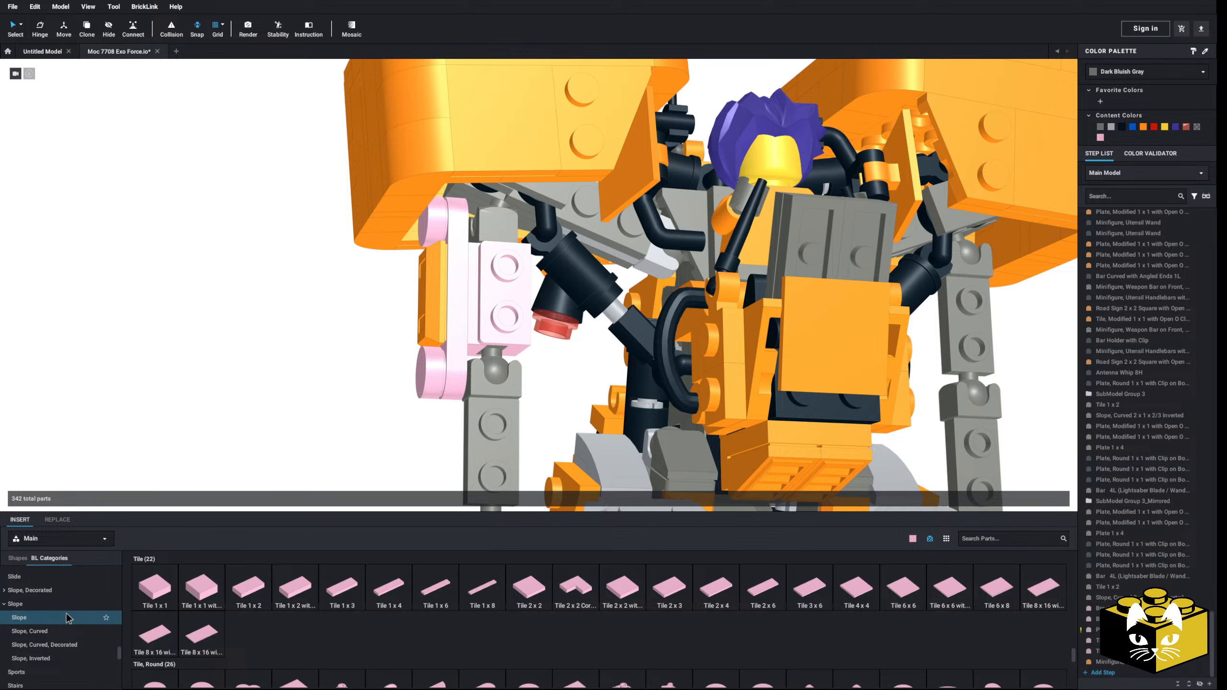
scroll(65, 619, up, 6)
click(514, 324)
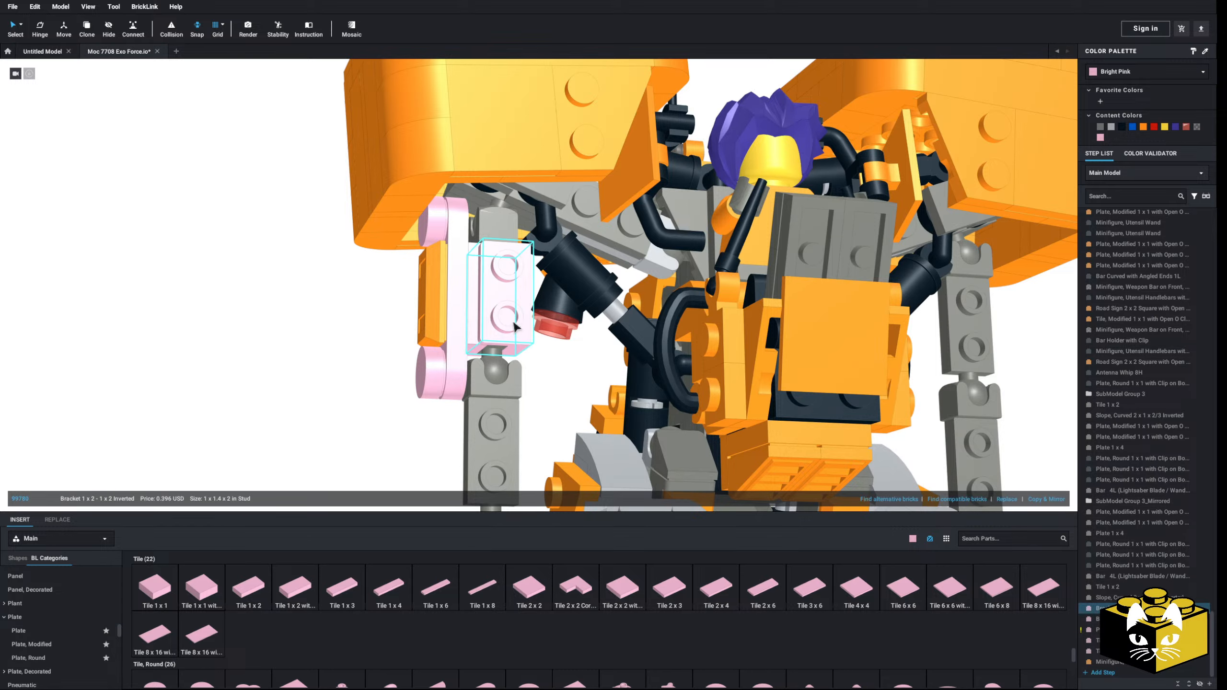
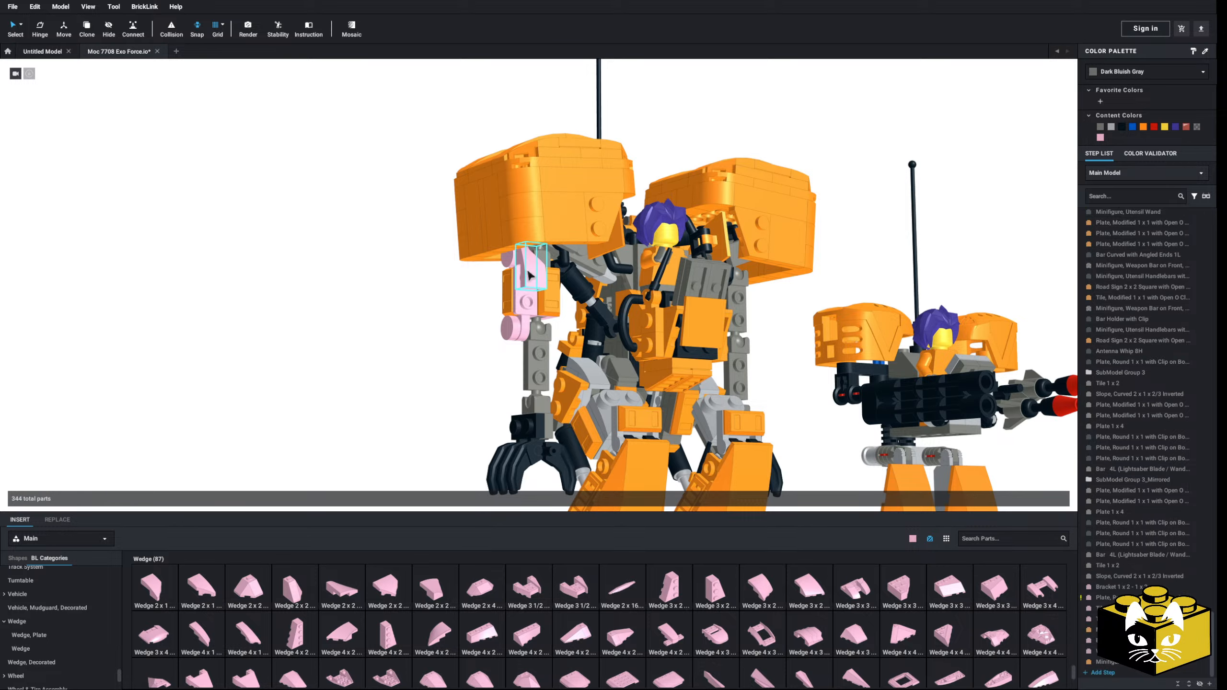
Step: Replace the bracket and tile on the front of the upper arm with another part from the Bracket category
scroll(72, 627, up, 15)
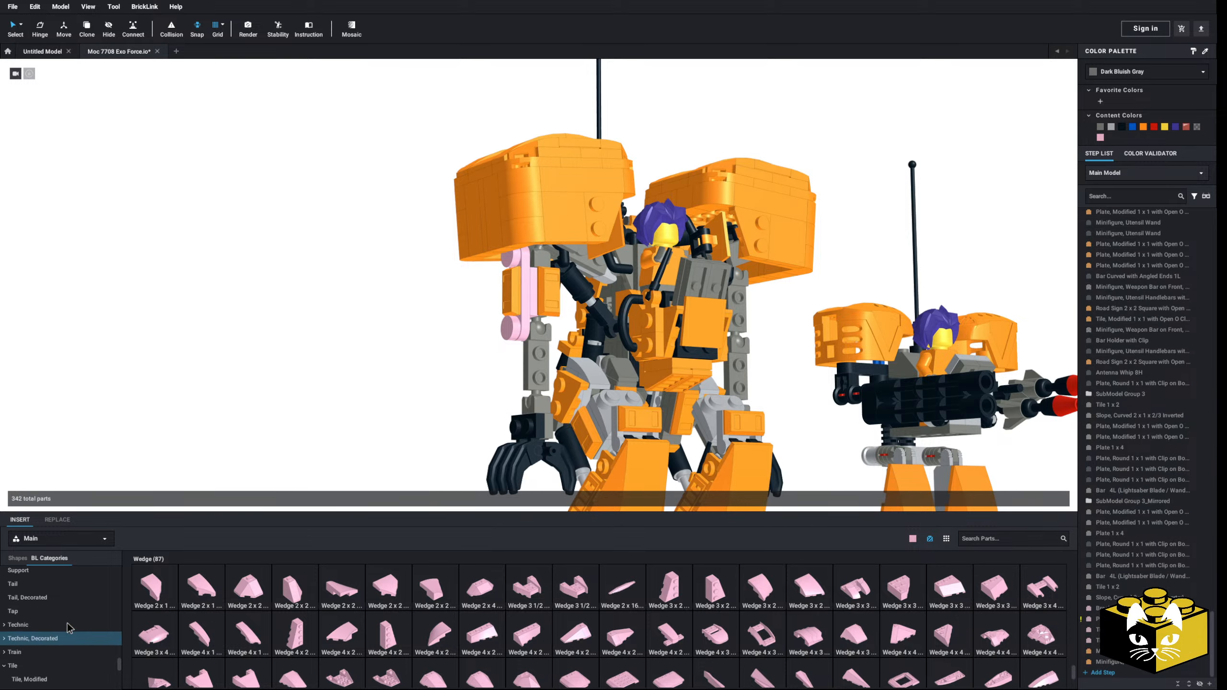
scroll(82, 608, down, 3)
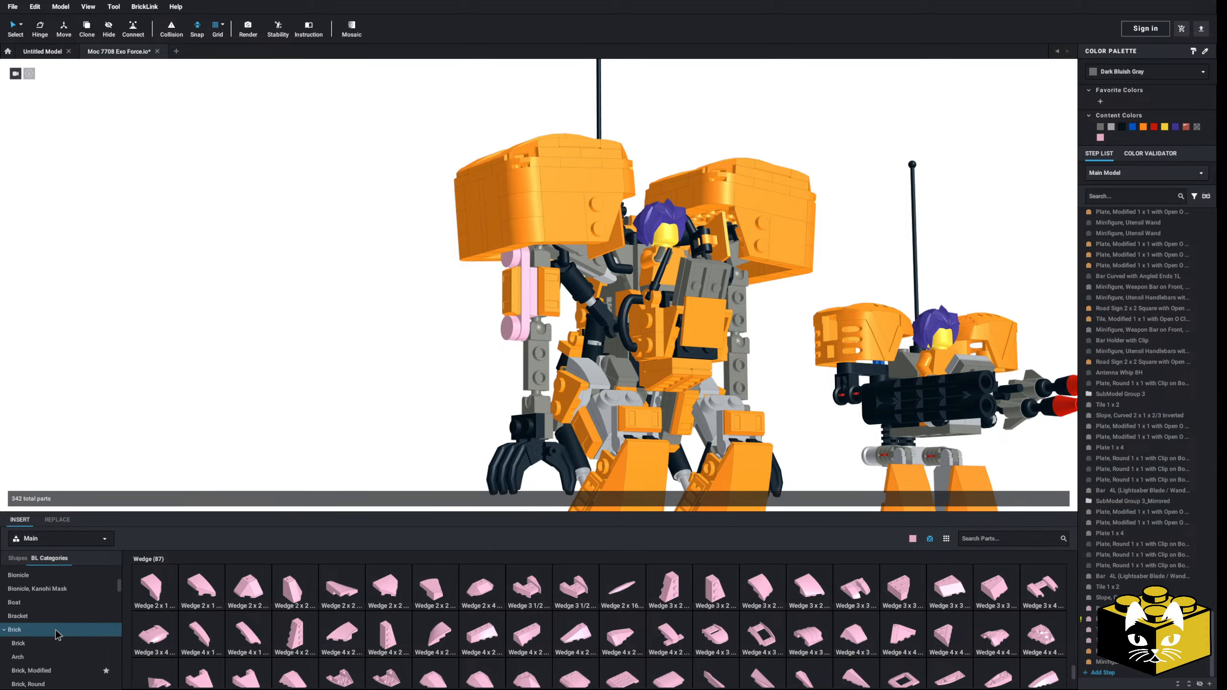
click(72, 611)
drag(373, 585, 536, 290)
click(550, 292)
key(Delete)
Step: Copy a Slope, Curved 2 x 2 x 2/3 with 2 Studs and Curved Sides and fit it, rotated upright, on the upper arm's front bracket
key(ctrl+c)
key(ctrl+v)
click(399, 240)
right_drag(386, 246, 774, 251)
right_click(774, 252)
click(781, 289)
key(Left)
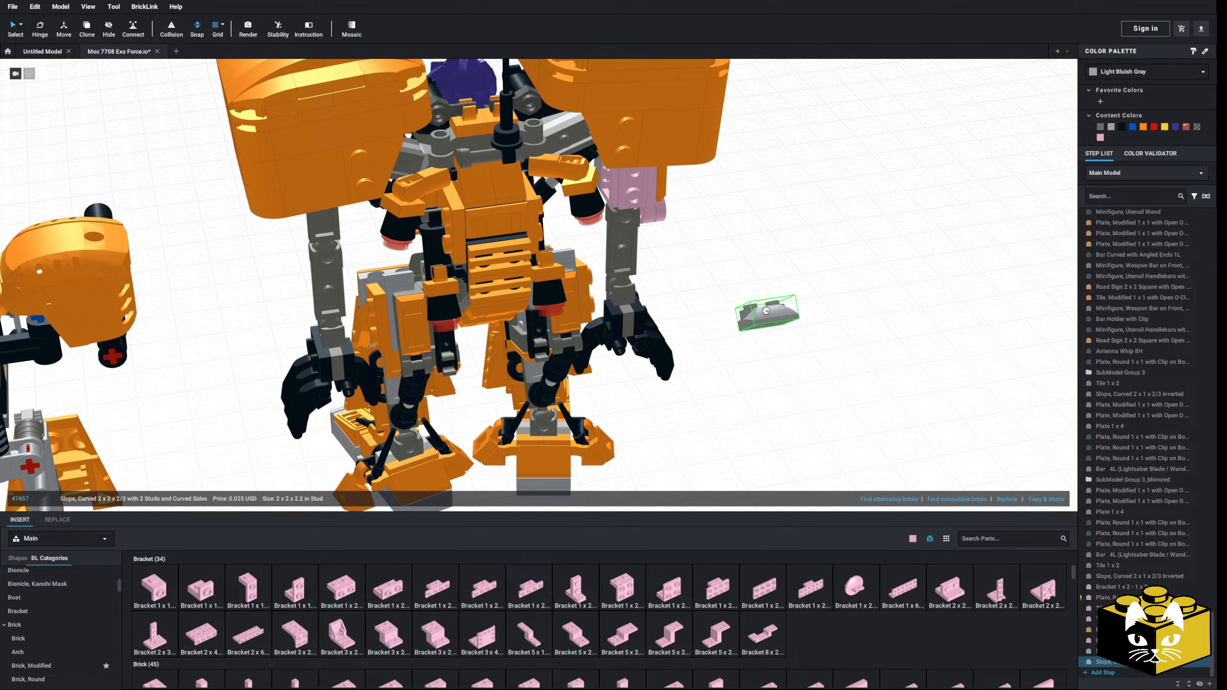
key(Down)
key(Left)
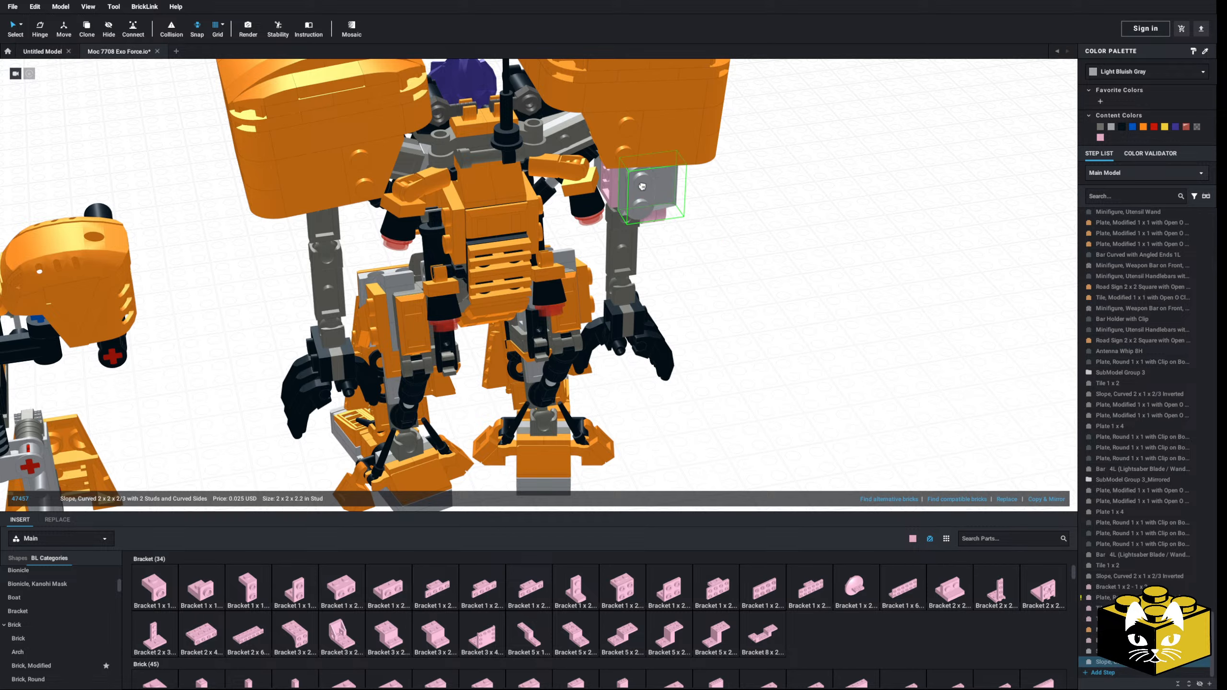
click(642, 186)
click(768, 288)
right_drag(768, 289, 270, 266)
middle_drag(270, 266, 337, 348)
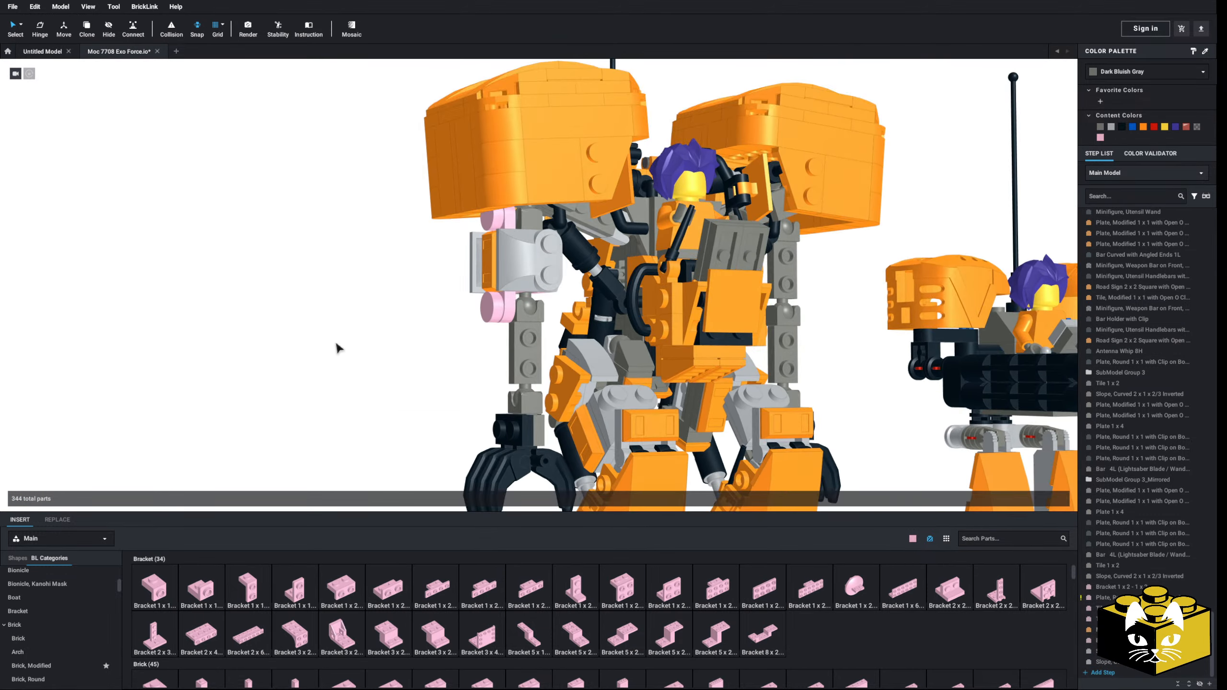
Step: Select all bright pink arm parts by color and recolor them Light Bluish Gray
click(21, 25)
click(43, 40)
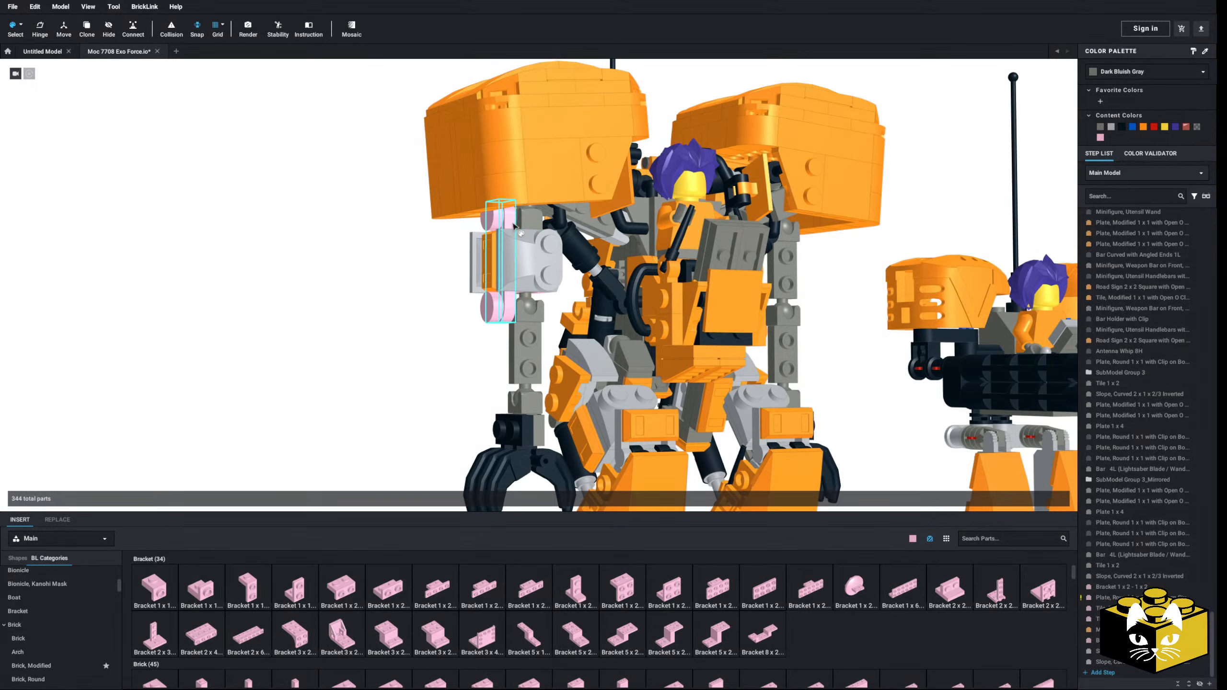
click(514, 226)
click(1111, 128)
click(369, 282)
scroll(361, 290, down, 4)
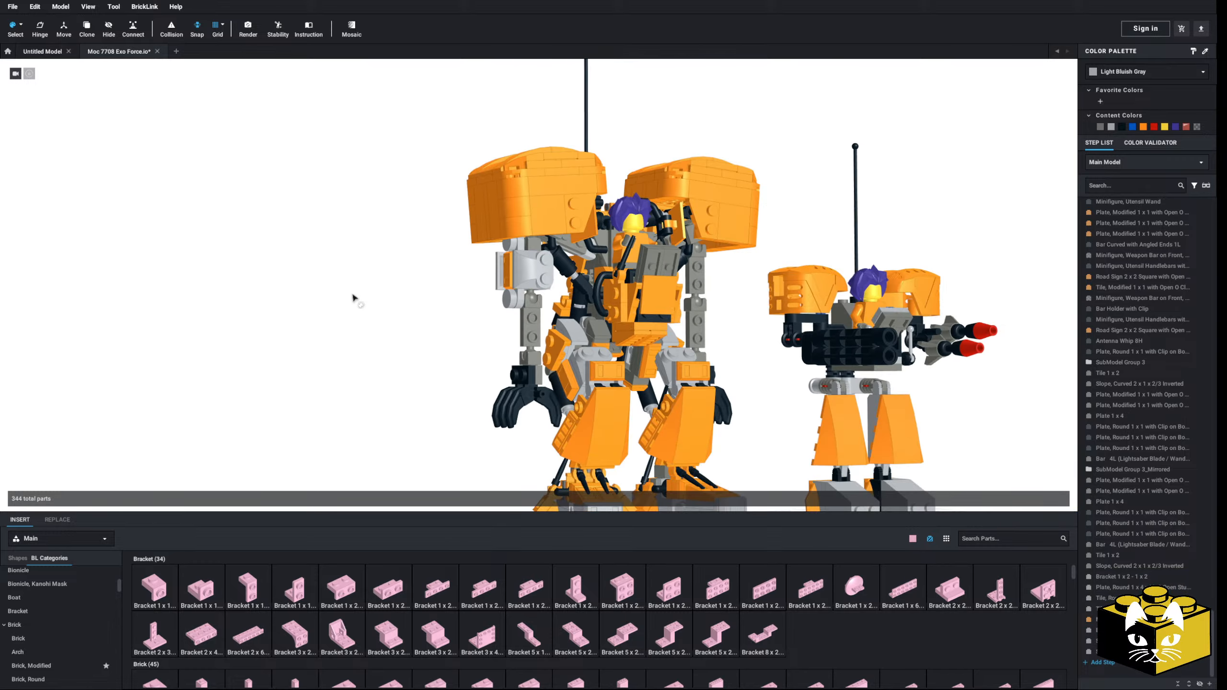
mouse_move(353, 298)
right_down()
mouse_move(373, 288)
mouse_move(352, 275)
mouse_move(349, 297)
right_up()
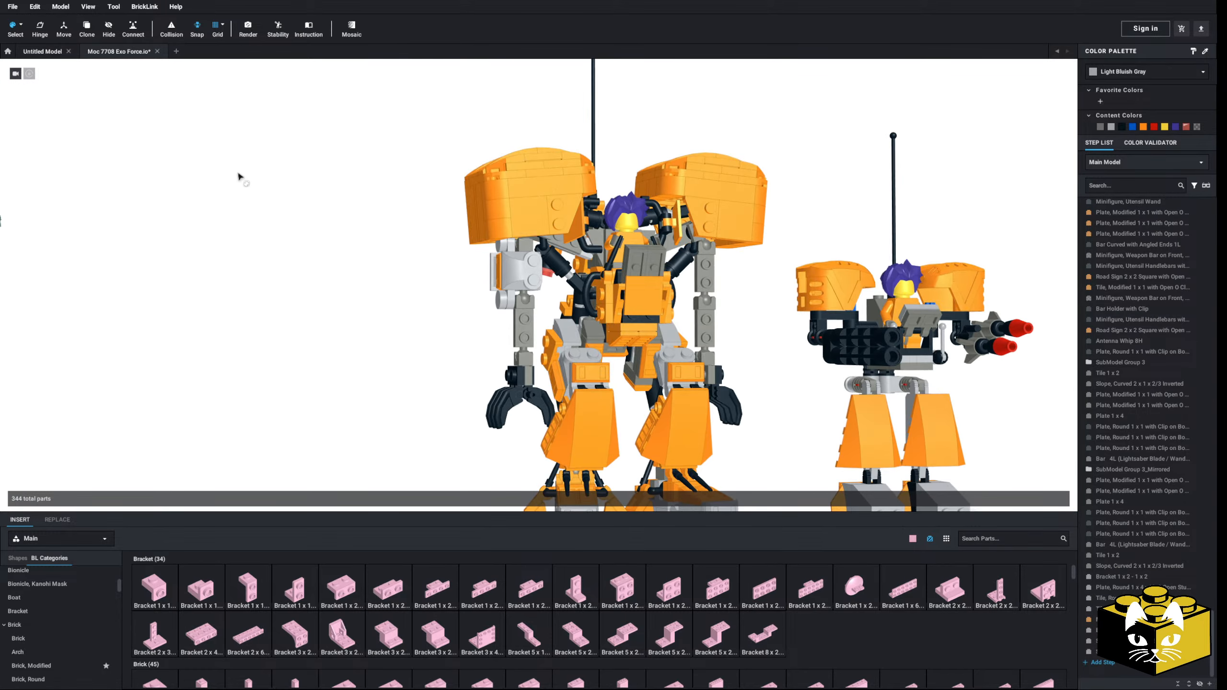
click(23, 26)
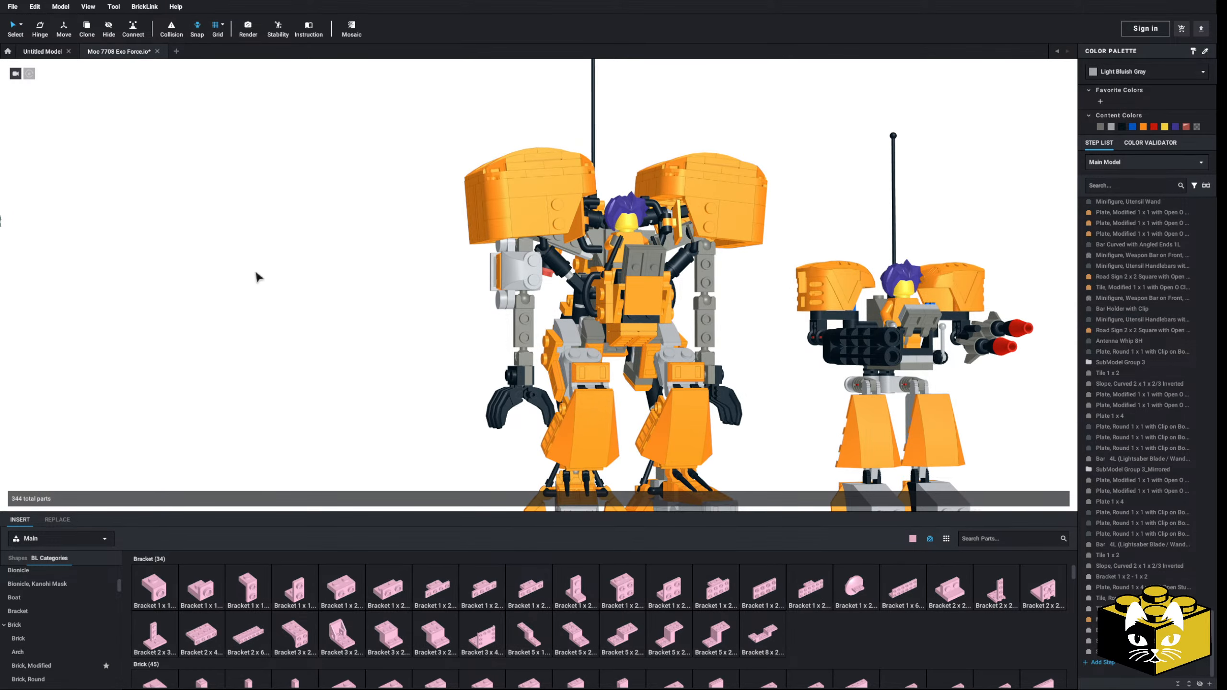
Step: Replace the curved slope on the upper arm's front bracket with a copy of the orange Minifigure, Utensil Ingot from the arm's outer side
right_drag(288, 312, 301, 339)
scroll(319, 327, up, 10)
click(653, 269)
key(Delete)
right_drag(654, 269, 664, 277)
right_click(670, 254)
click(682, 274)
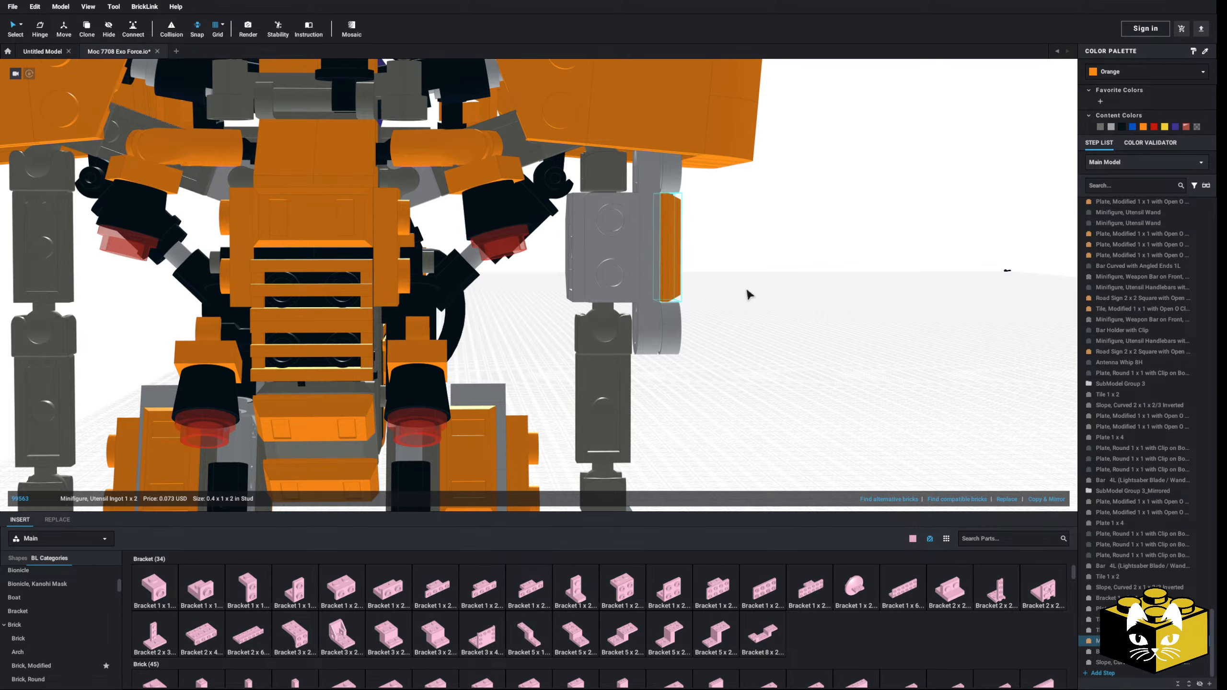
right_click(747, 290)
click(766, 319)
click(618, 253)
click(791, 316)
scroll(724, 347, down, 5)
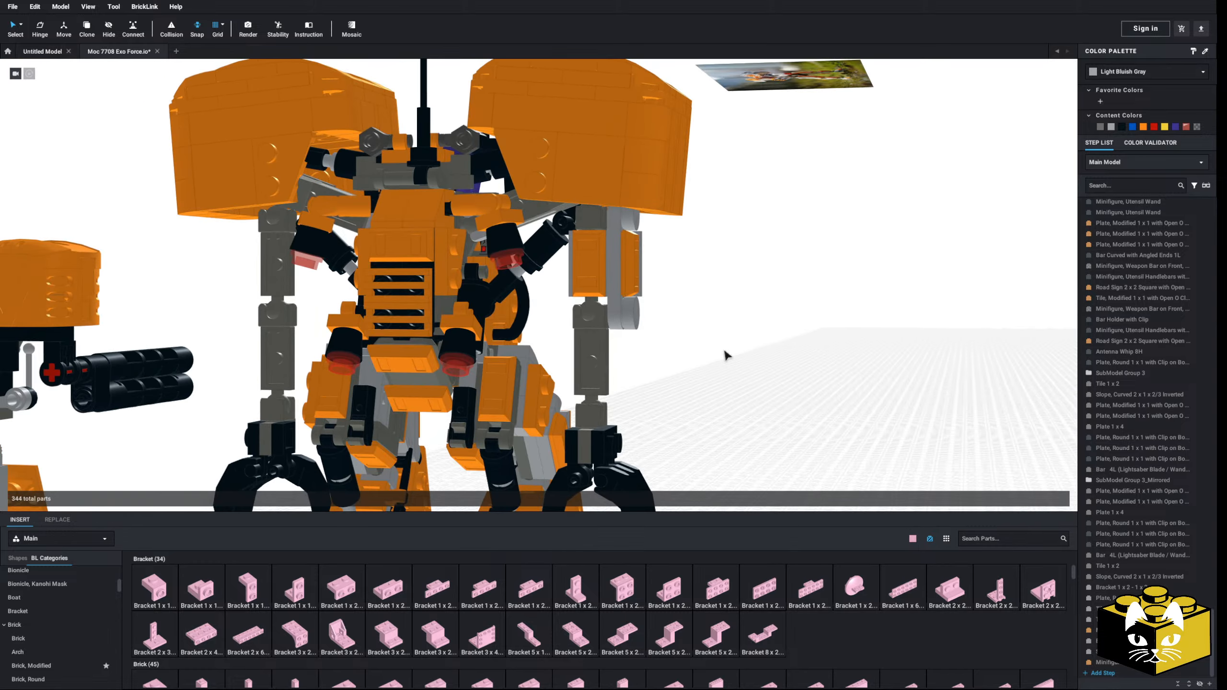
Step: Delete the orange ingot and the bracket from the front of the upper arm
right_drag(724, 347, 653, 348)
click(488, 275)
key(Delete)
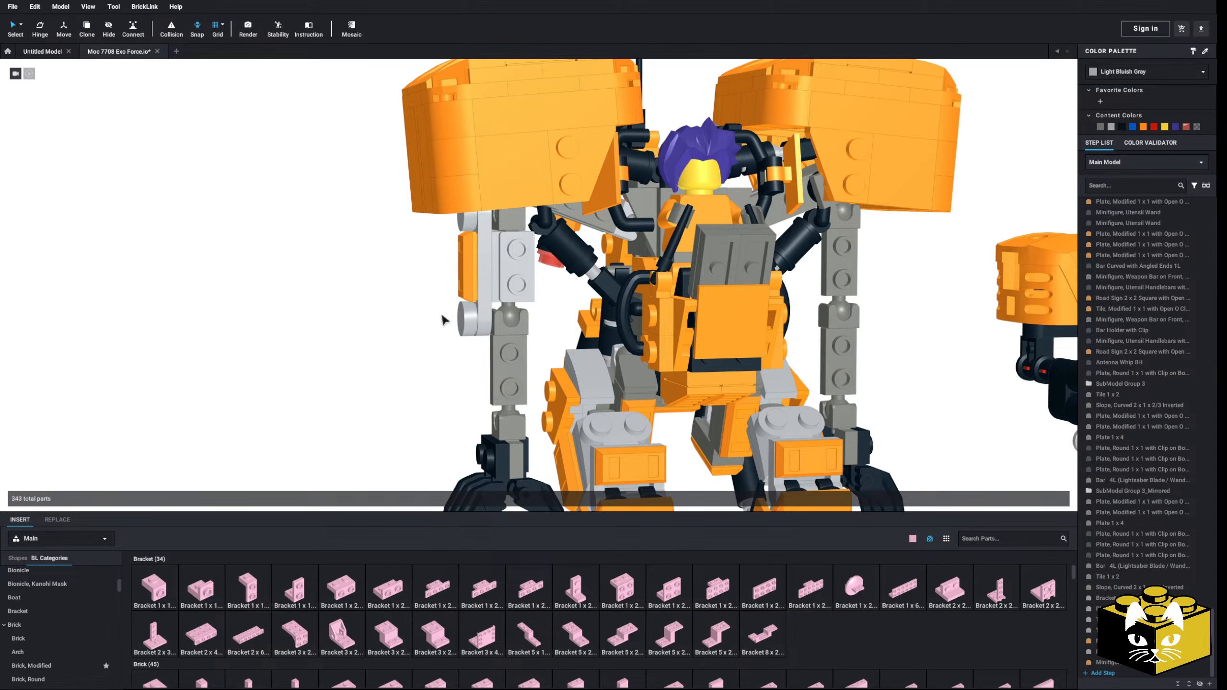
right_click(415, 317)
click(519, 277)
click(519, 282)
key(Delete)
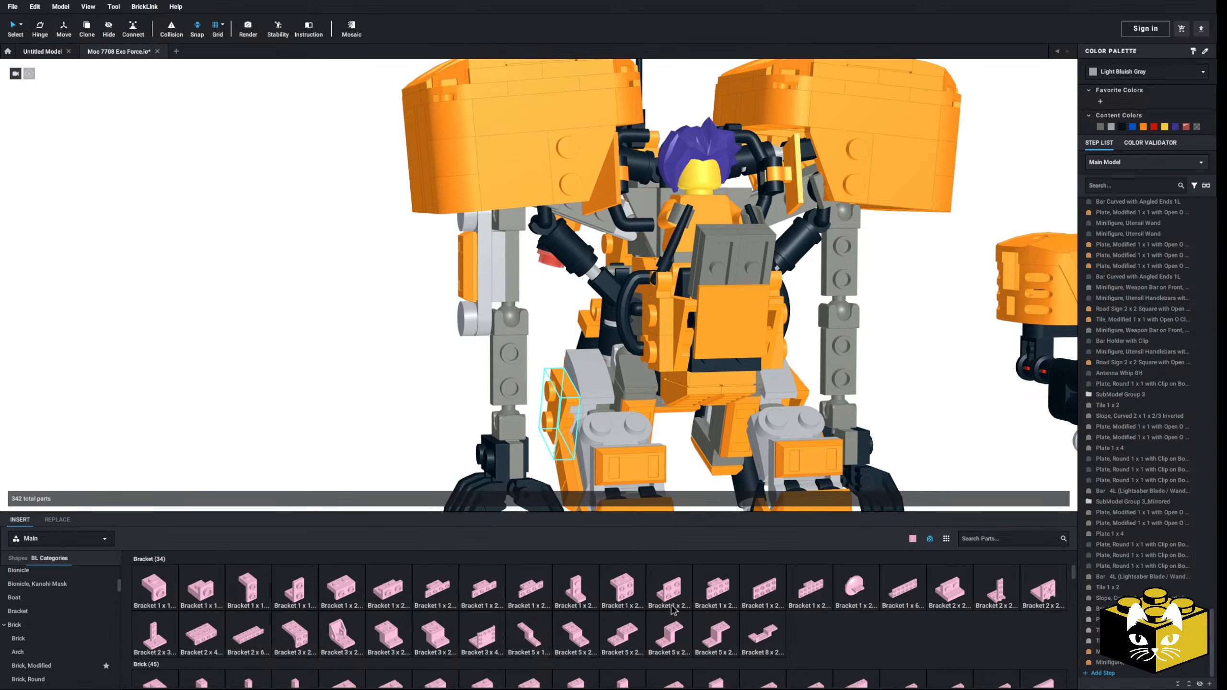
Step: Place a Bracket 1 x 2 - 2 x 2 Inverted on the front of the upper arm
click(665, 591)
mouse_move(369, 419)
right_down()
mouse_move(369, 437)
mouse_move(369, 378)
mouse_move(379, 410)
right_up()
click(484, 300)
key(Escape)
click(561, 195)
Step: Cover the front studs of the upper arm's inverted bracket with a Tile 2 x 2
scroll(62, 630, down, 8)
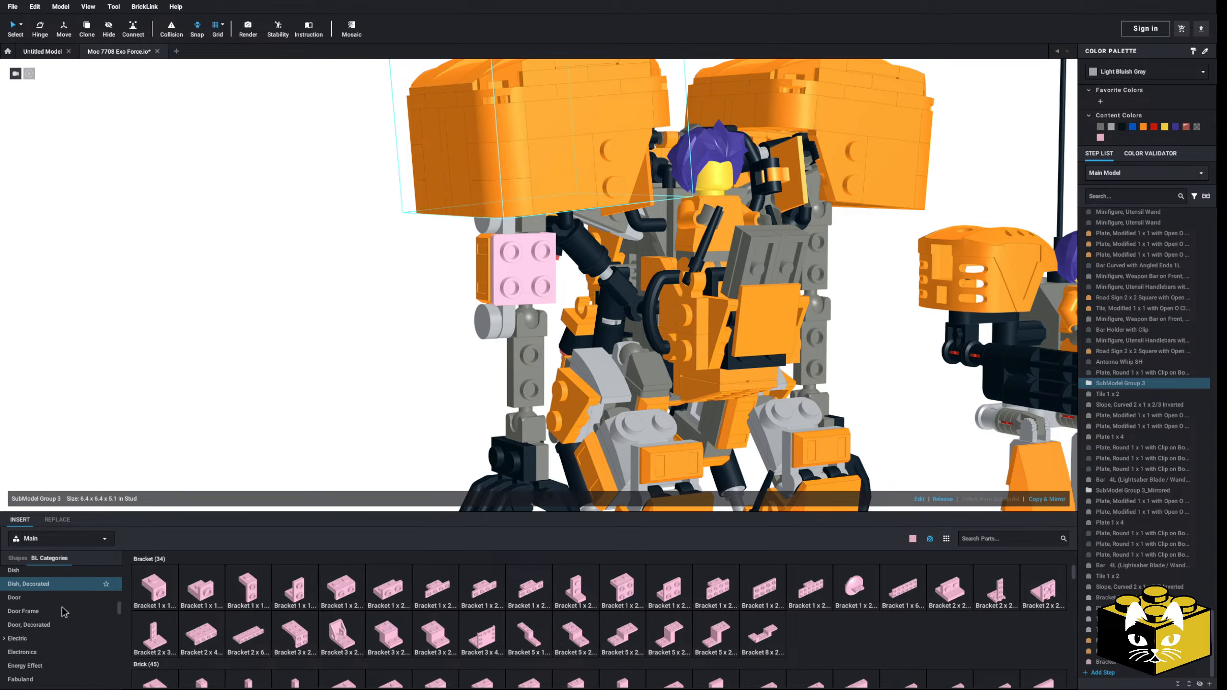
scroll(61, 611, down, 15)
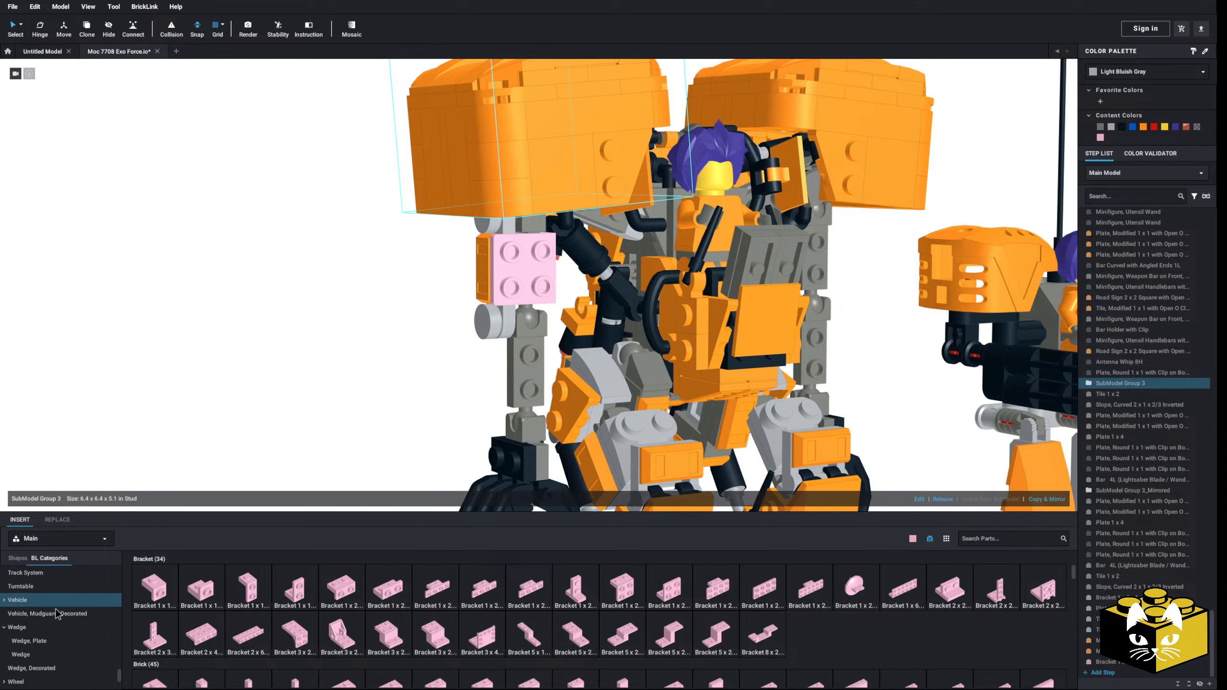
scroll(57, 614, up, 4)
click(15, 604)
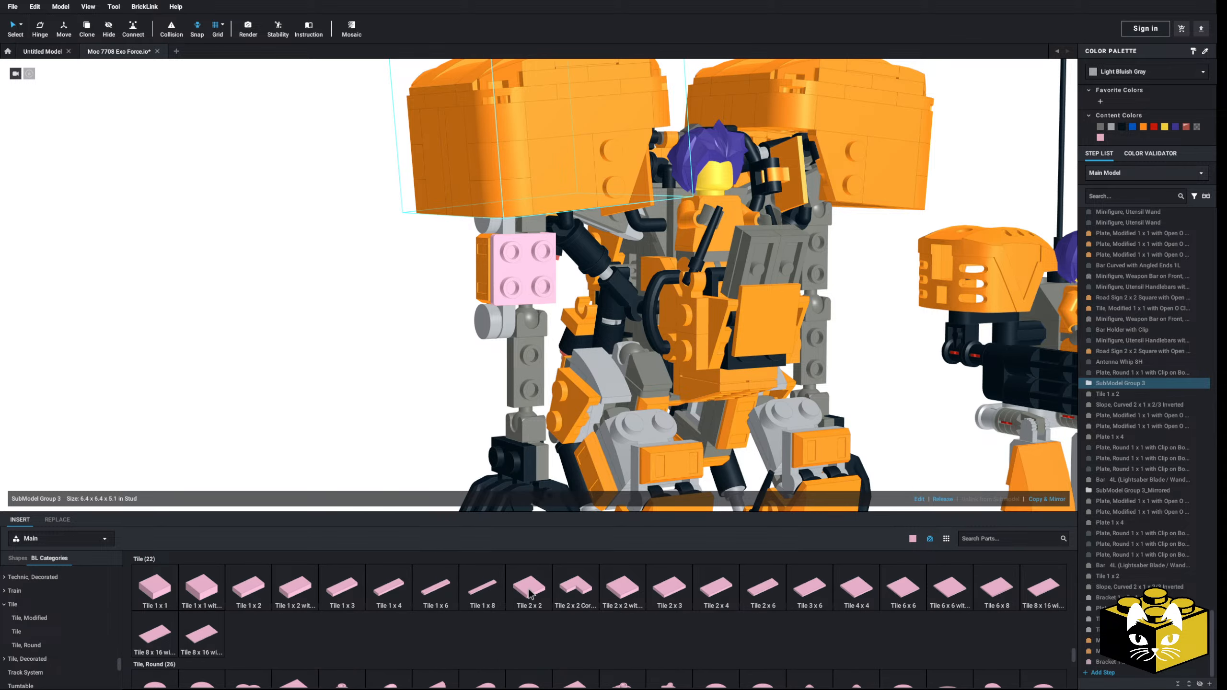
drag(531, 593, 540, 278)
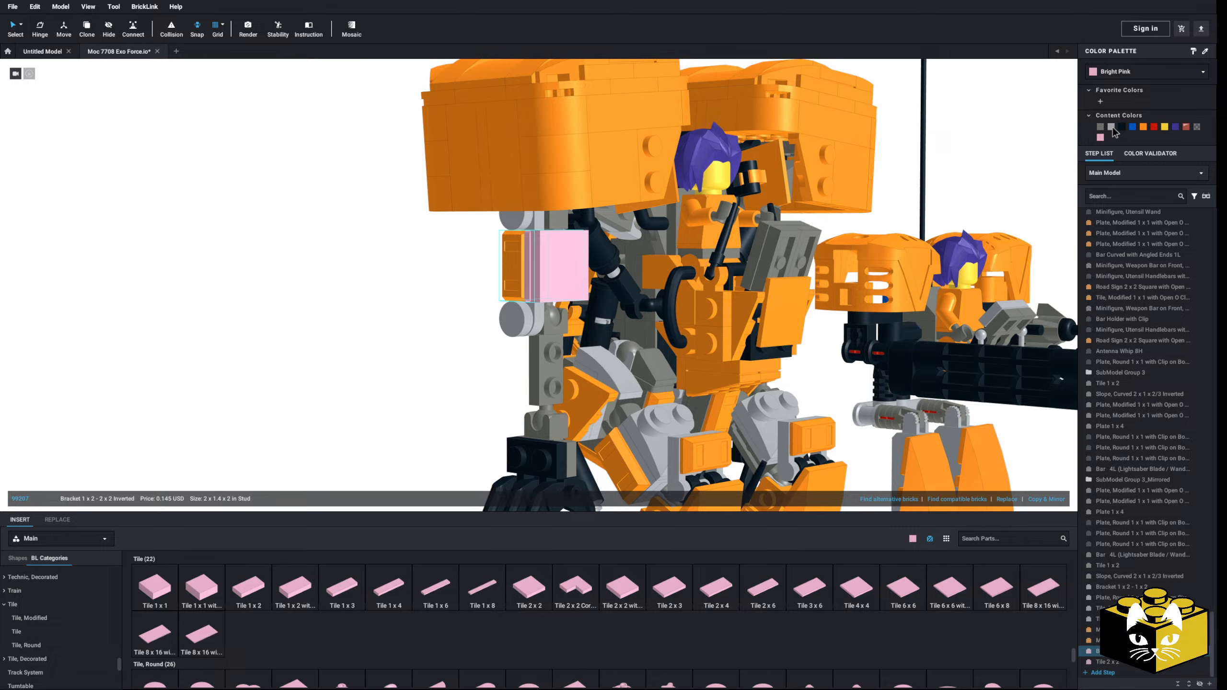
Step: Recolor the inverted bracket Light Bluish Gray and try the 2 x 2 tile in Orange, then Light Bluish Gray
click(559, 258)
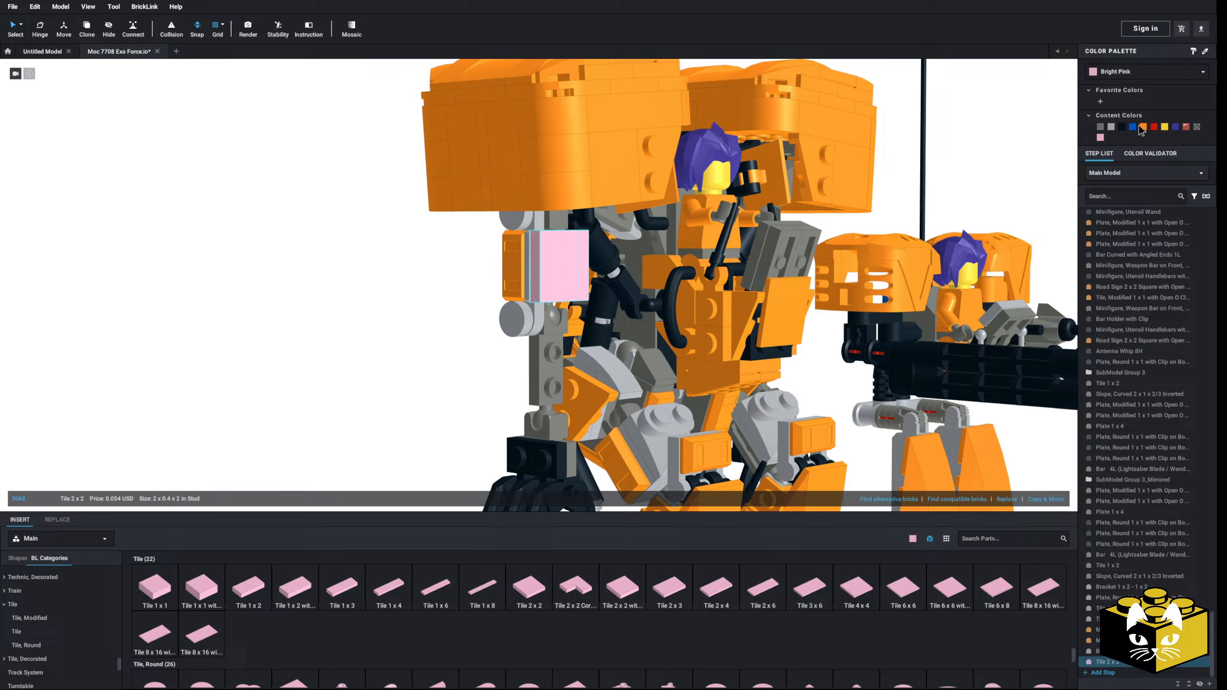
click(1143, 127)
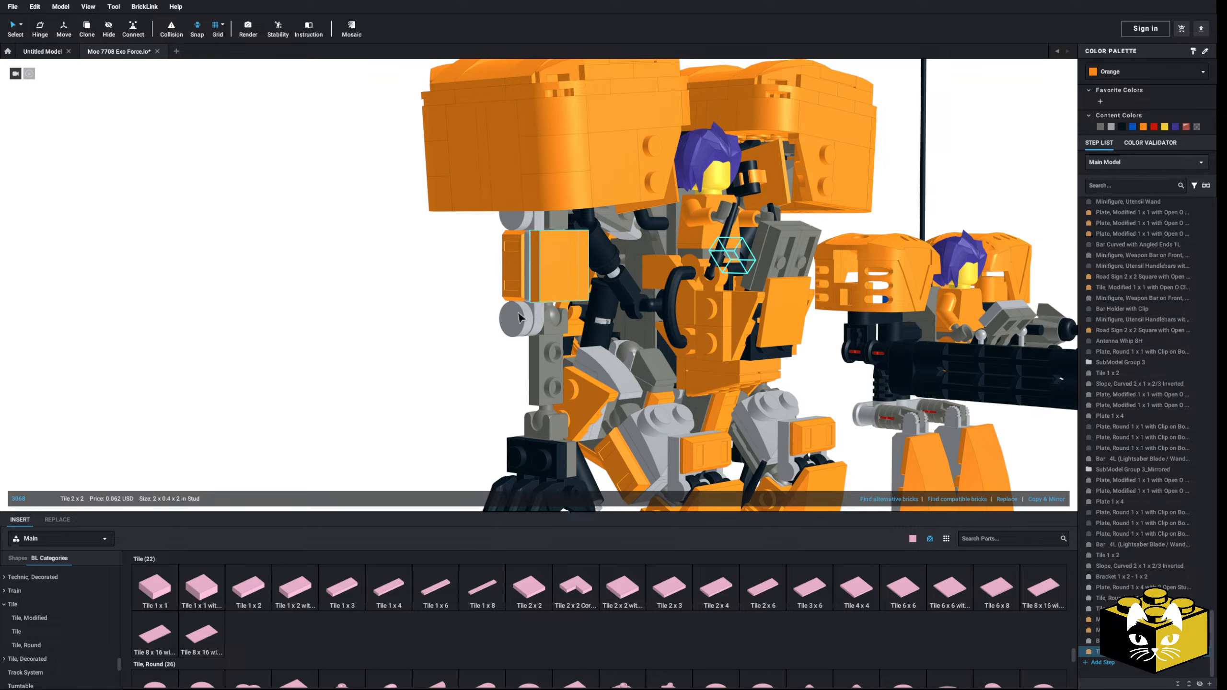
click(1124, 130)
click(1112, 129)
click(382, 309)
Step: Replace the 2 x 2 tile on the inverted bracket with two stacked modified plates that each have one centered stud
scroll(382, 309, down, 5)
scroll(544, 273, up, 5)
right_drag(541, 285, 521, 309)
click(529, 285)
key(Delete)
scroll(521, 603, down, 2)
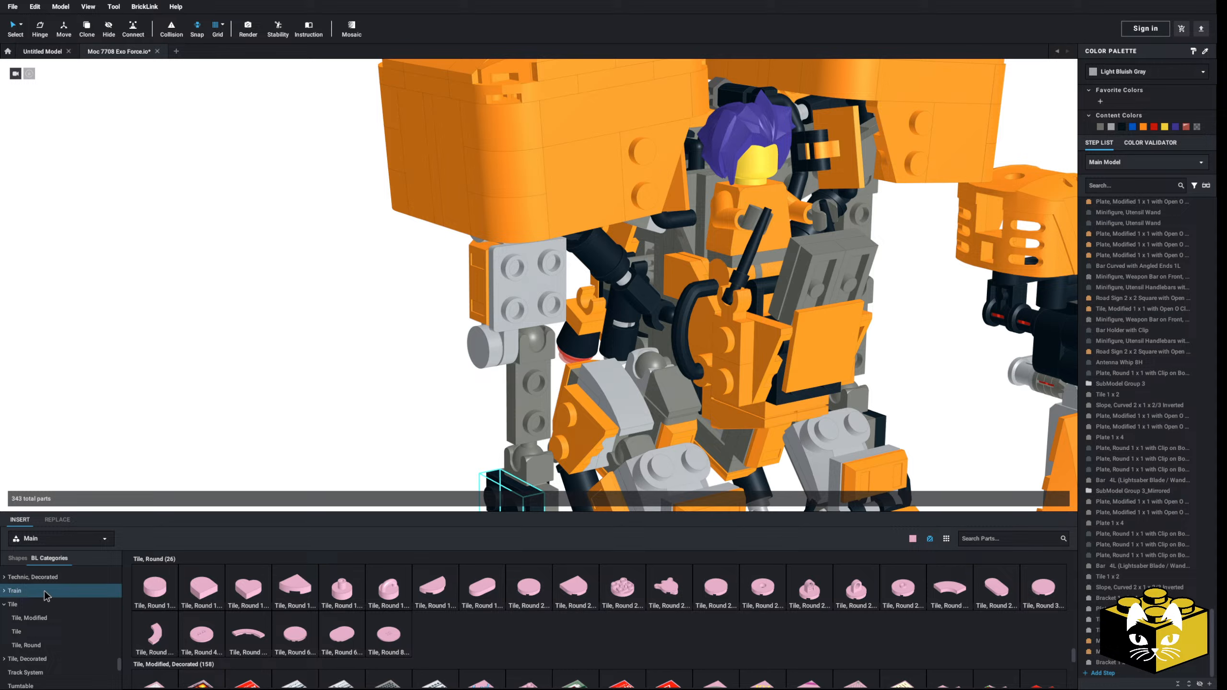
scroll(47, 595, up, 10)
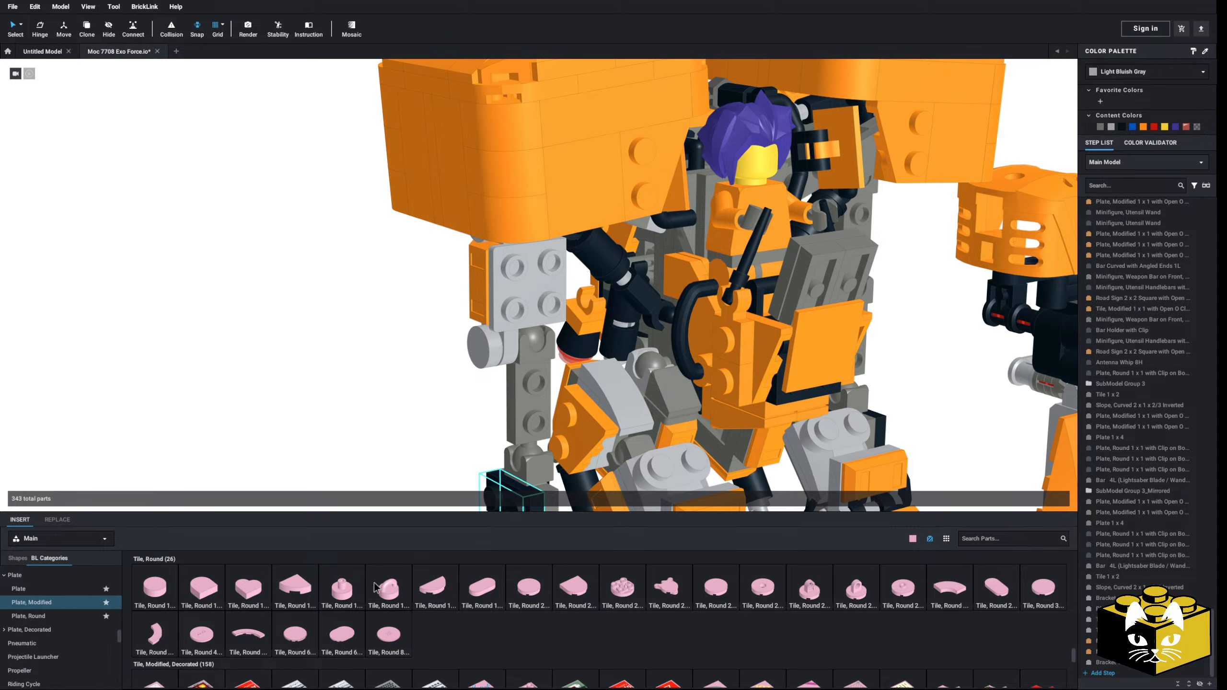
drag(652, 538, 536, 270)
drag(708, 587, 537, 310)
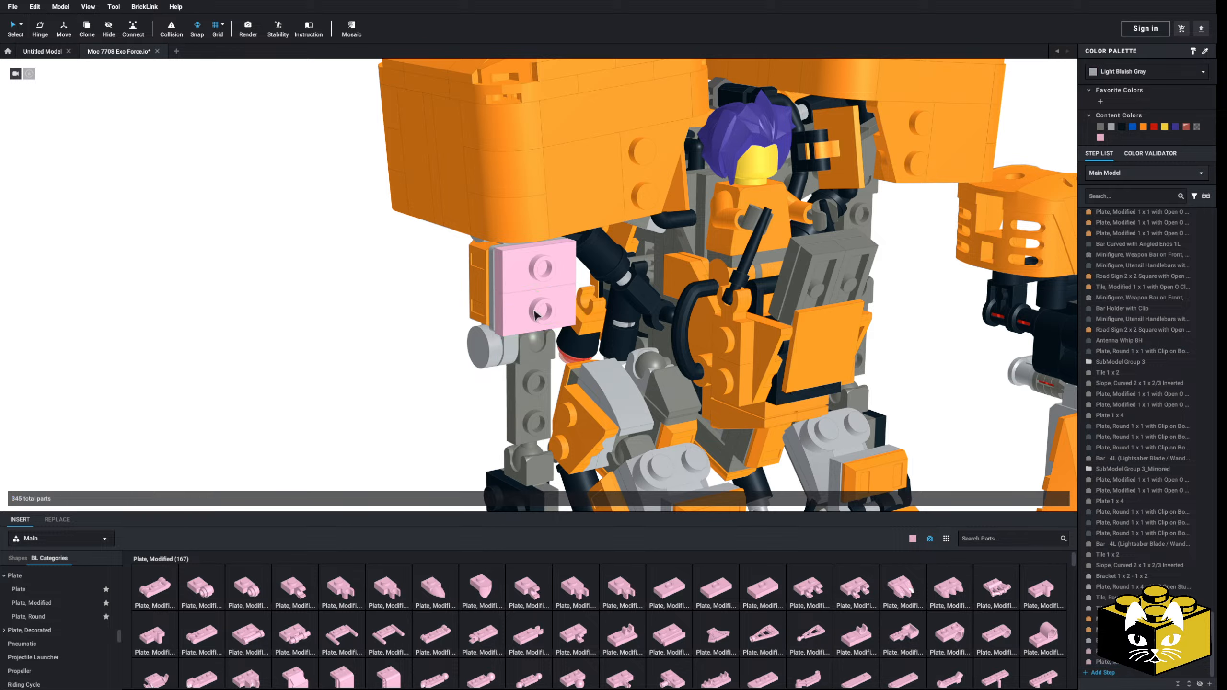
click(294, 491)
Step: Copy the orange Minifigure, Utensil Ingot from the upper arm's outer side onto the centered studs of the two modified plates
right_click(479, 296)
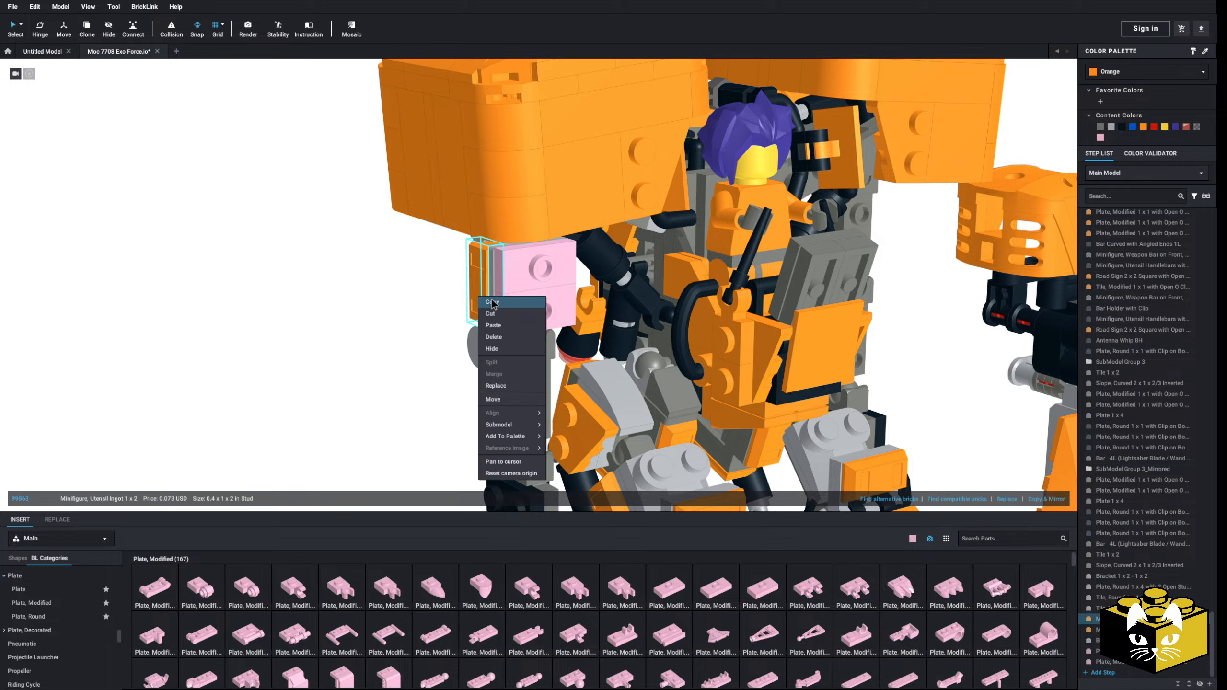
click(493, 305)
right_click(419, 332)
click(444, 364)
click(553, 290)
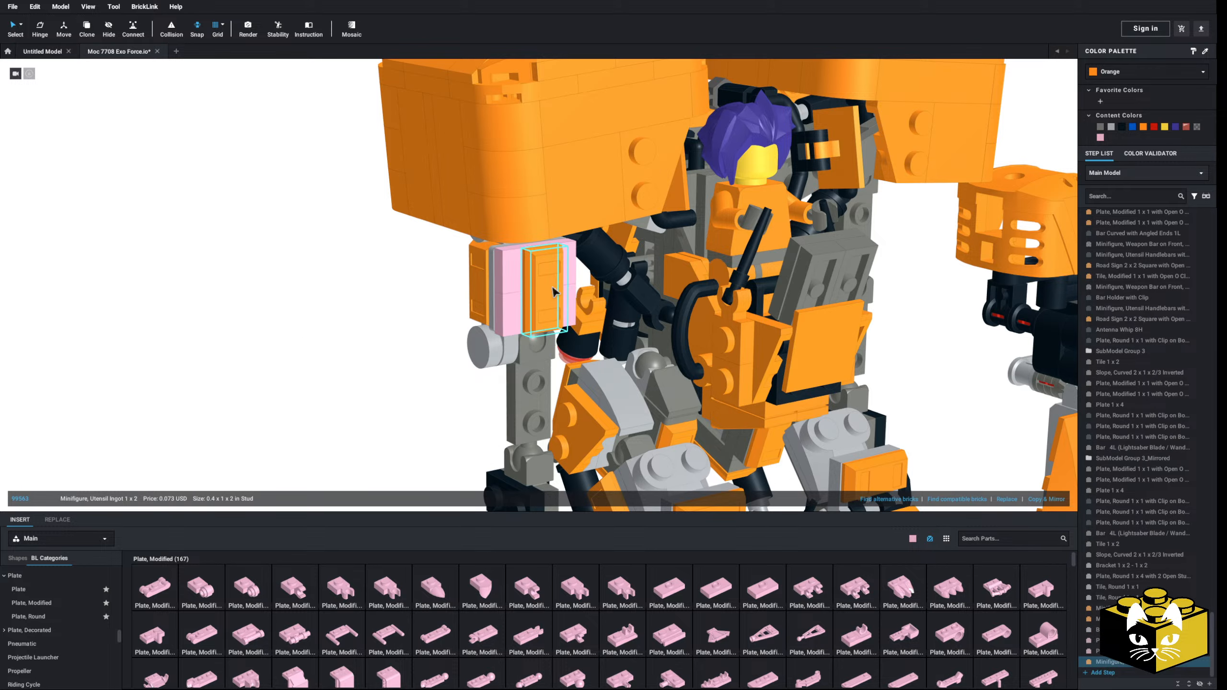
Step: Recolor both modified plates on the front of the upper arm Light Bluish Gray
click(513, 272)
ctrl+click(511, 304)
click(1111, 127)
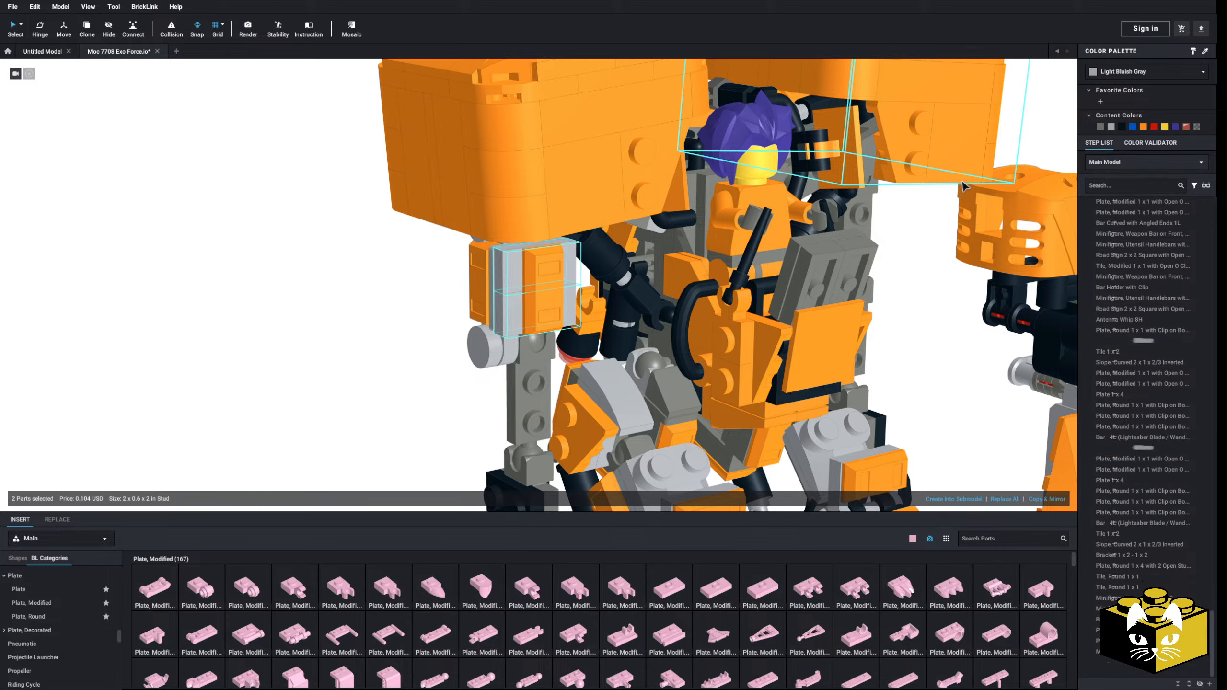
click(419, 312)
Step: Place a 1 x 2 bracket on the forearm with studs facing the front and the outer side
scroll(420, 313, down, 7)
right_drag(414, 305, 319, 424)
scroll(413, 302, up, 10)
scroll(102, 623, down, 5)
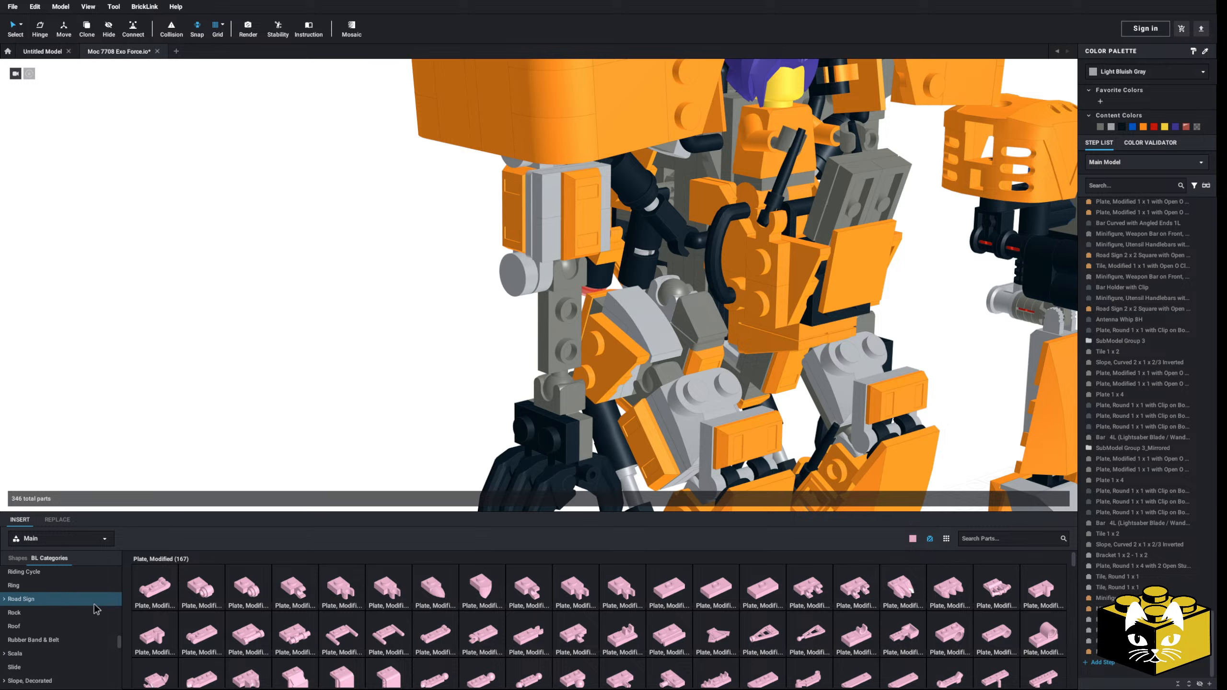
scroll(97, 587, down, 5)
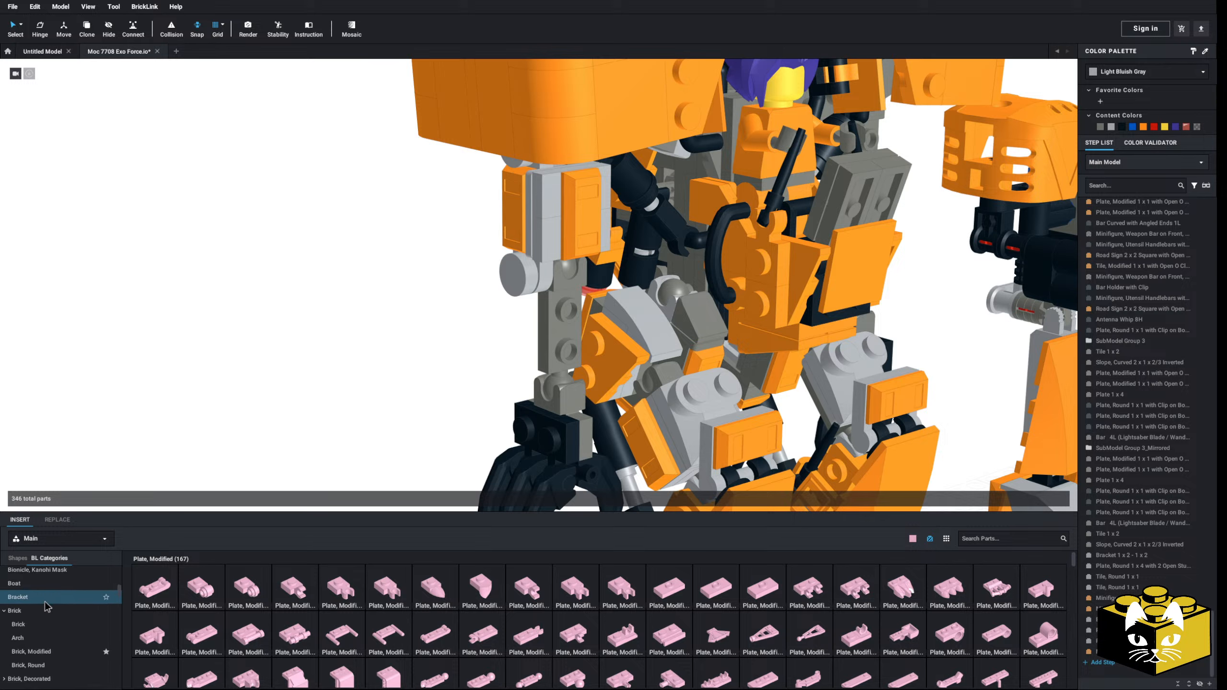
click(46, 599)
drag(364, 590, 551, 349)
click(412, 425)
Step: Attach a round-ended plate with three studs upright to the outer side of the forearm bracket
scroll(412, 428, down, 5)
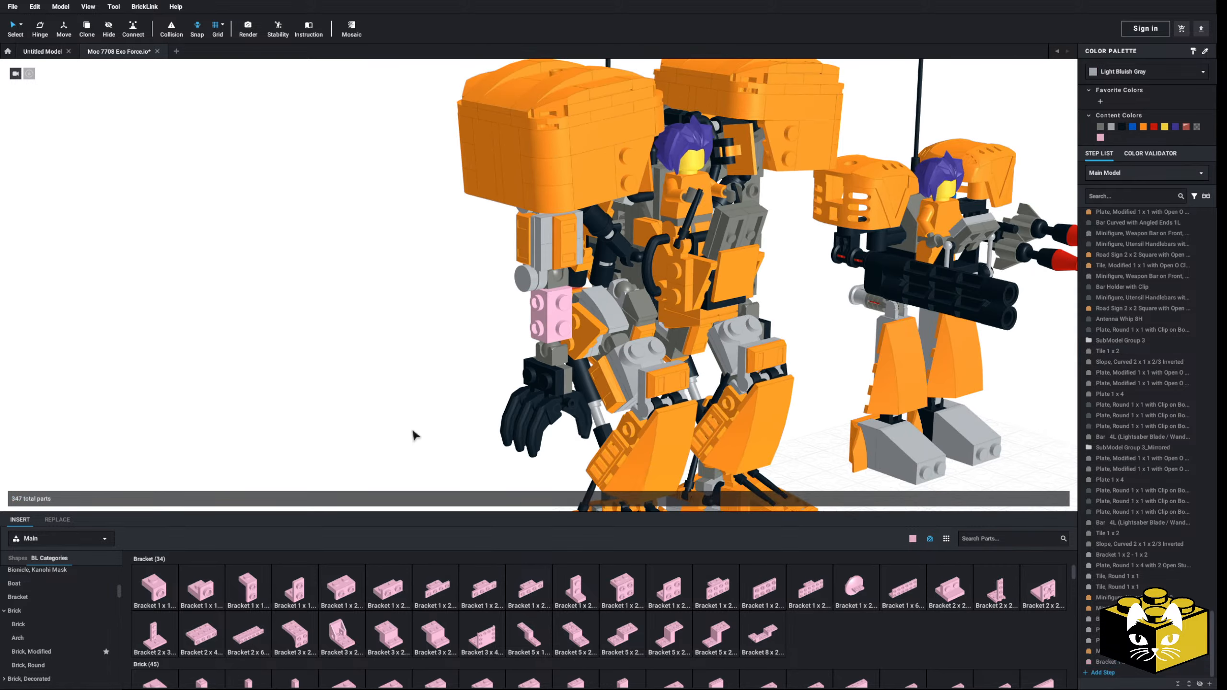
scroll(410, 423, up, 5)
mouse_move(412, 429)
right_down()
mouse_move(410, 398)
mouse_move(409, 416)
right_up()
scroll(97, 599, up, 5)
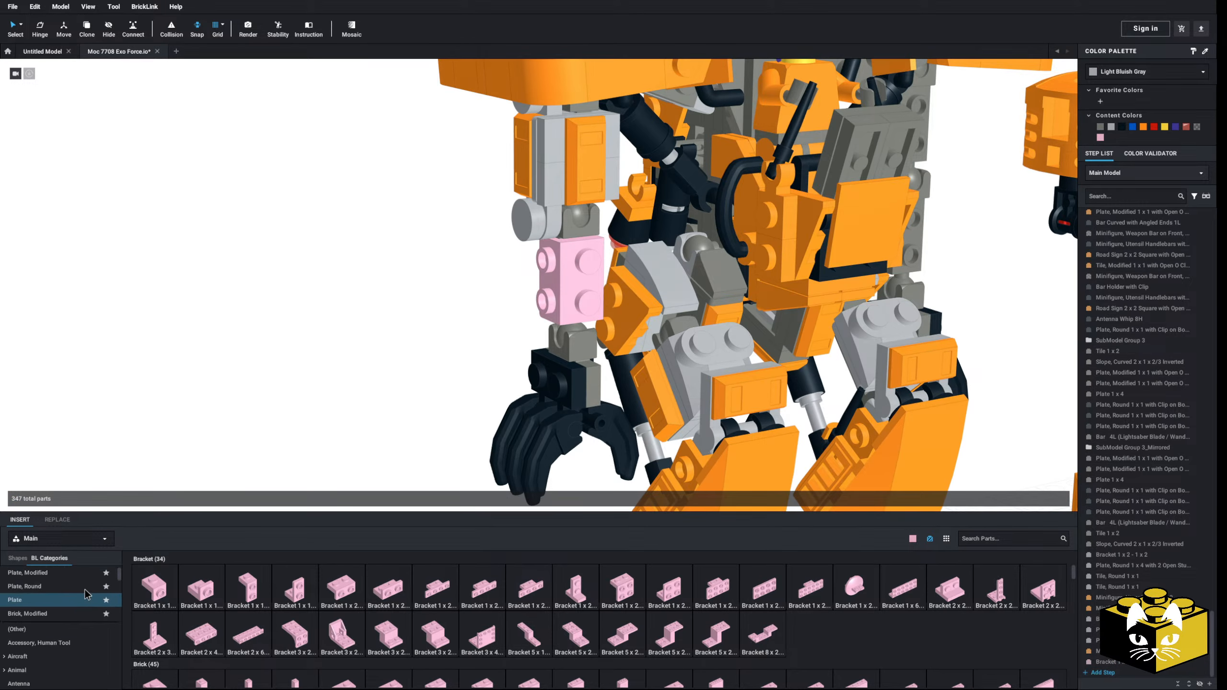
click(60, 587)
drag(940, 586, 535, 309)
click(398, 377)
right_drag(398, 377, 341, 401)
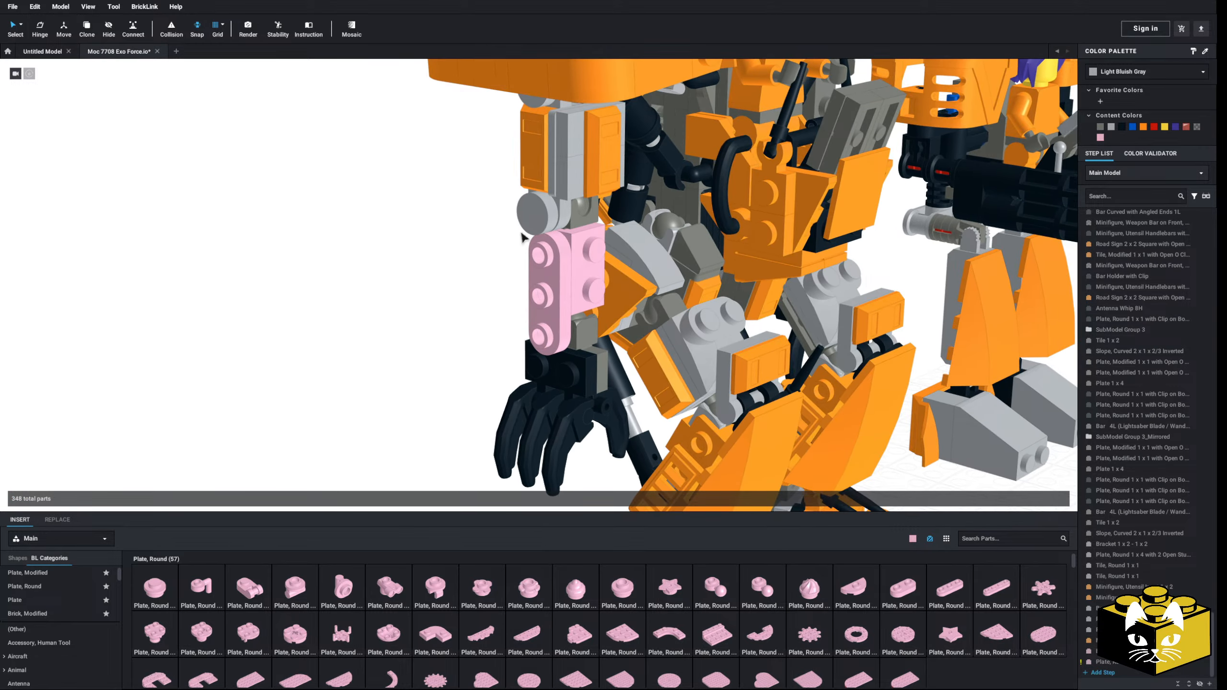
Step: Copy a Tile, Round 1 x 1 from the upper arm onto the lowest stud of the forearm's round-ended plate
right_click(535, 220)
click(547, 225)
key(ctrl+v)
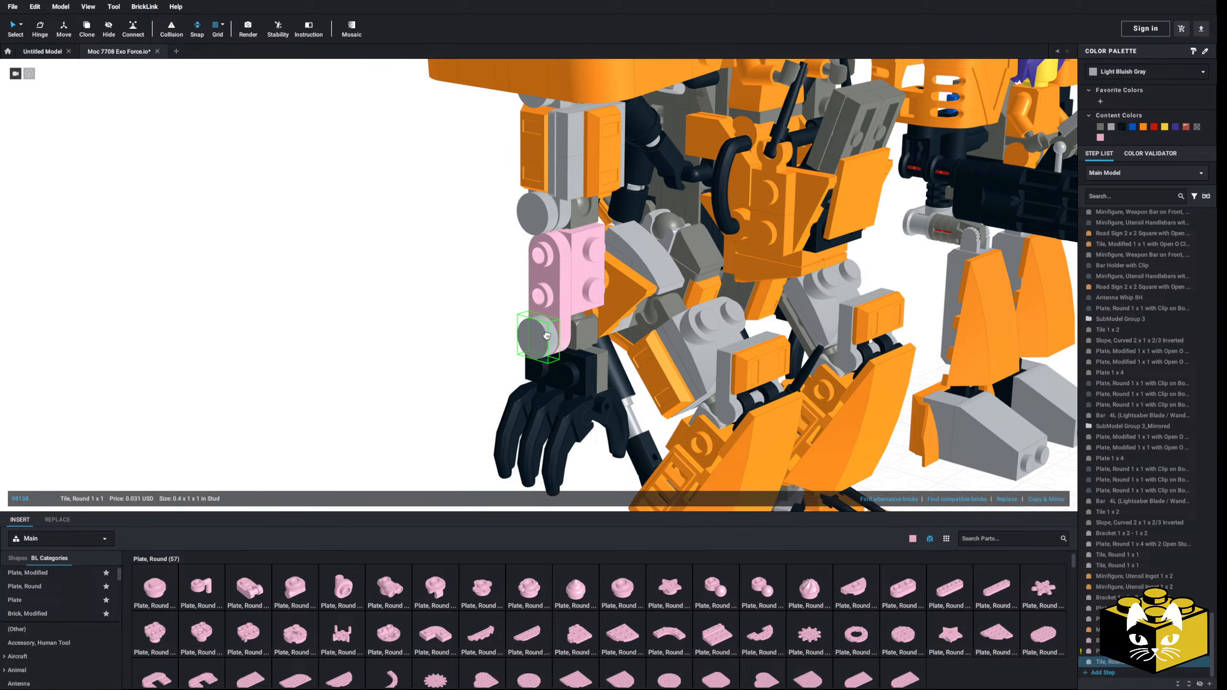
click(411, 357)
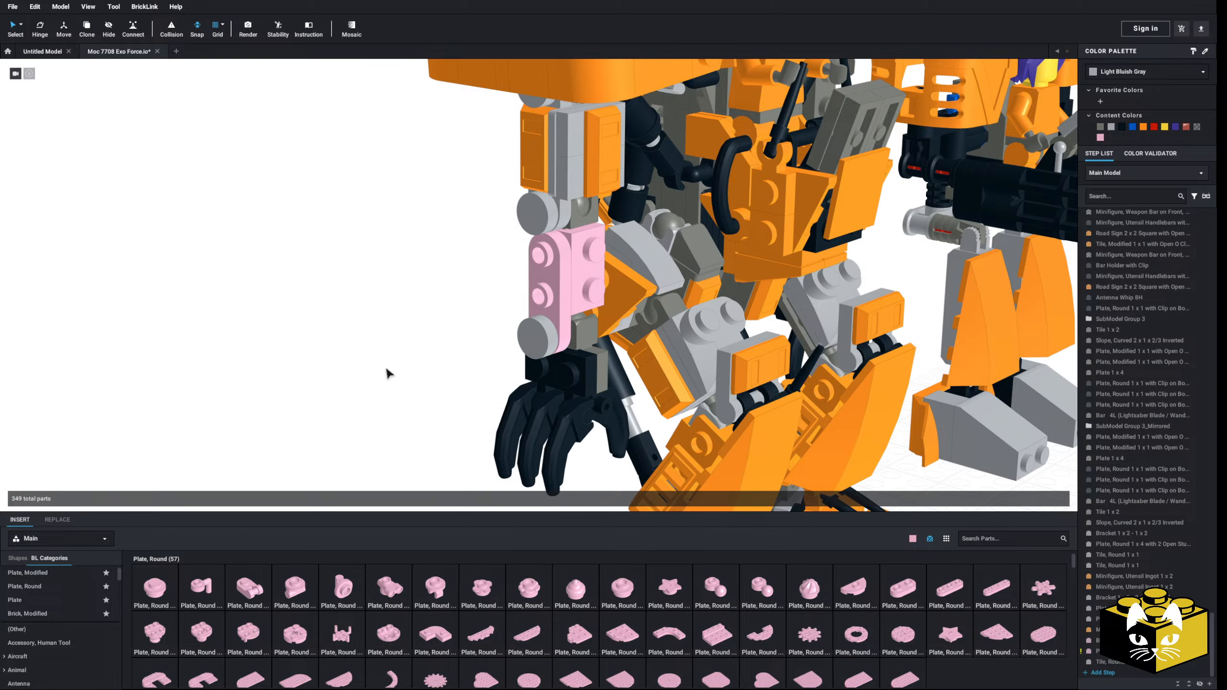
Step: Examine the arms of the reference mech images and compare them with the robot's forearm
scroll(384, 371, down, 8)
middle_drag(328, 386, 562, 357)
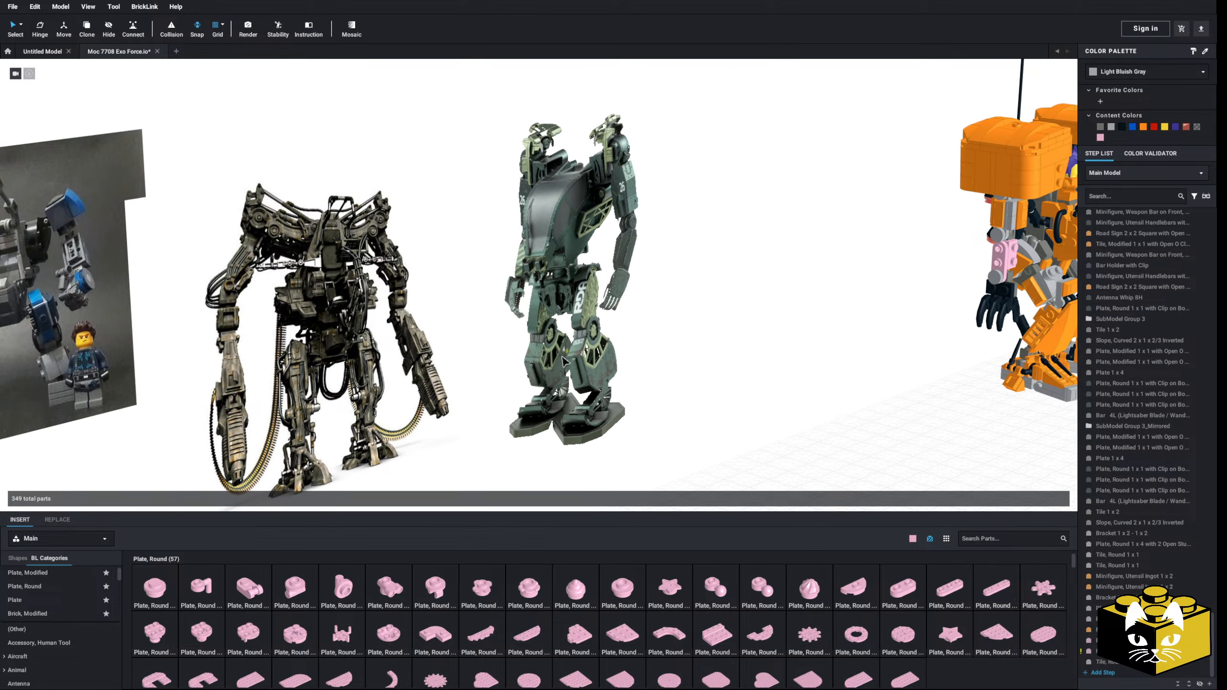
scroll(531, 350, up, 5)
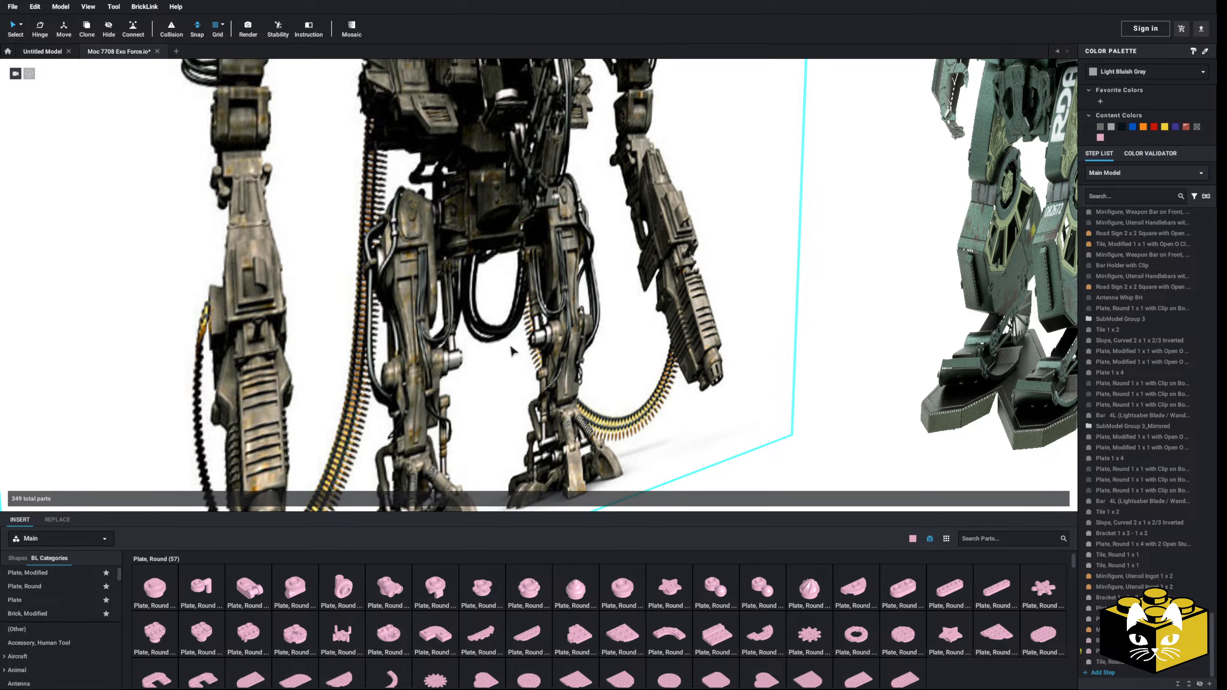
scroll(507, 345, down, 5)
middle_drag(510, 355, 369, 400)
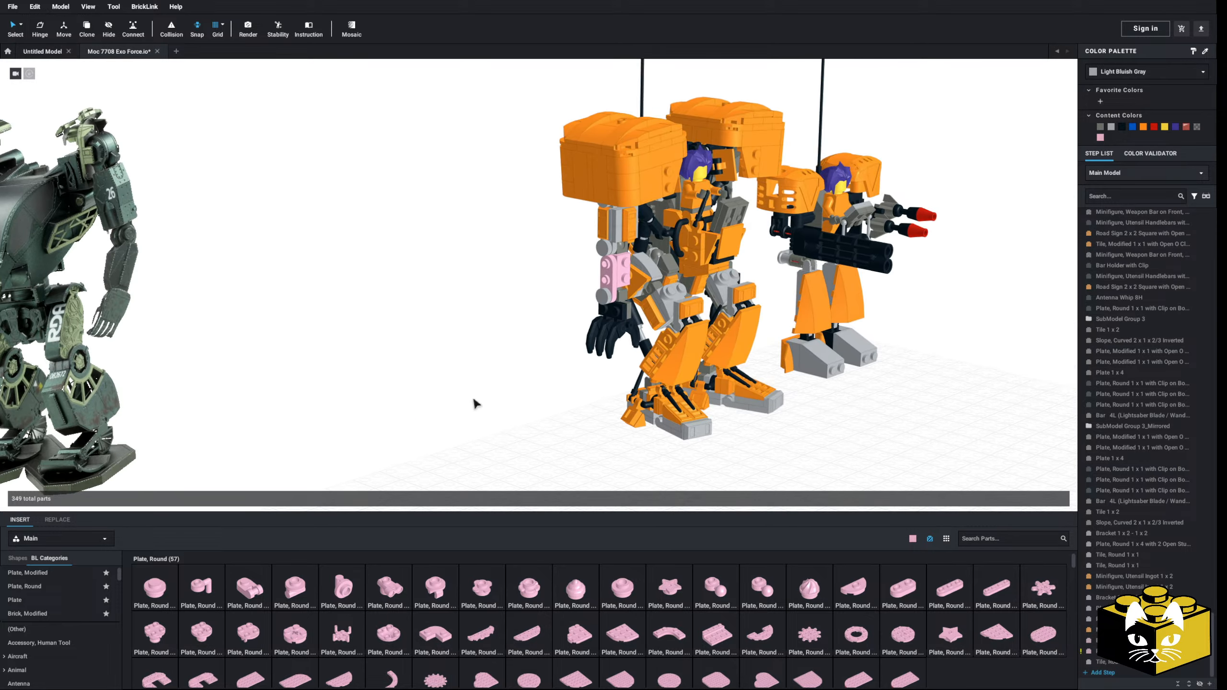
scroll(470, 399, up, 5)
middle_drag(466, 397, 367, 388)
scroll(350, 378, down, 4)
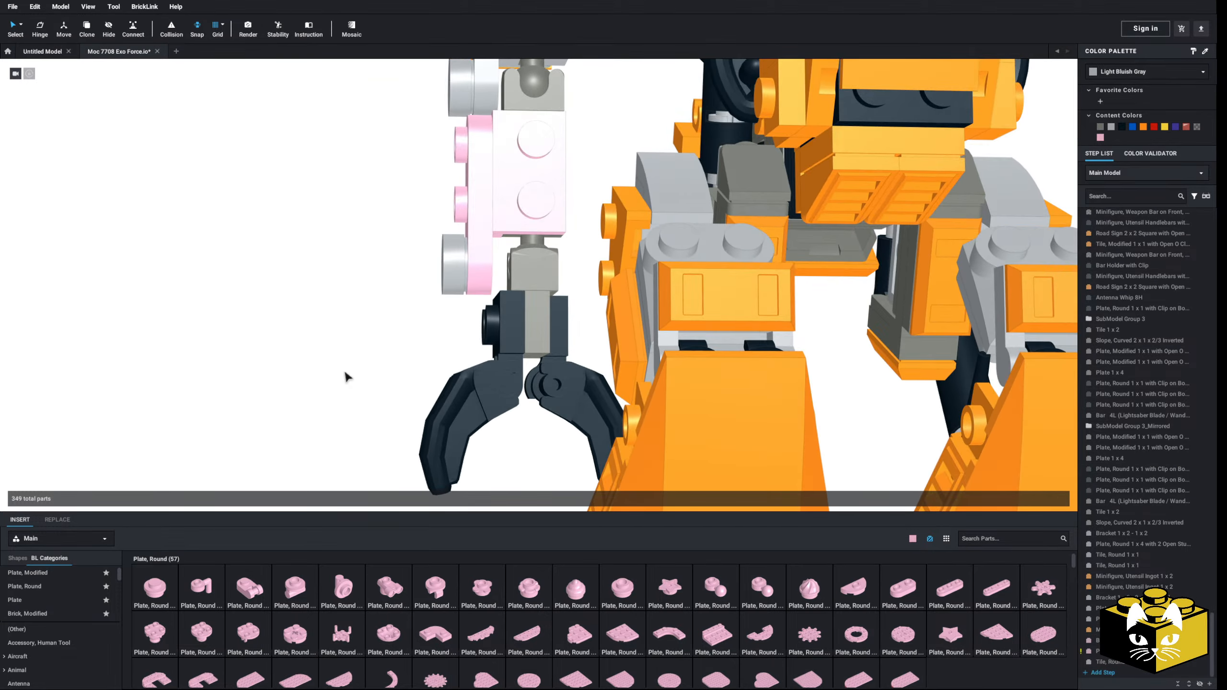
Step: Copy the orange Minifigure, Utensil Ingot from the upper arm's outer side onto the forearm's round-ended plate
scroll(356, 376, up, 4)
scroll(366, 380, down, 3)
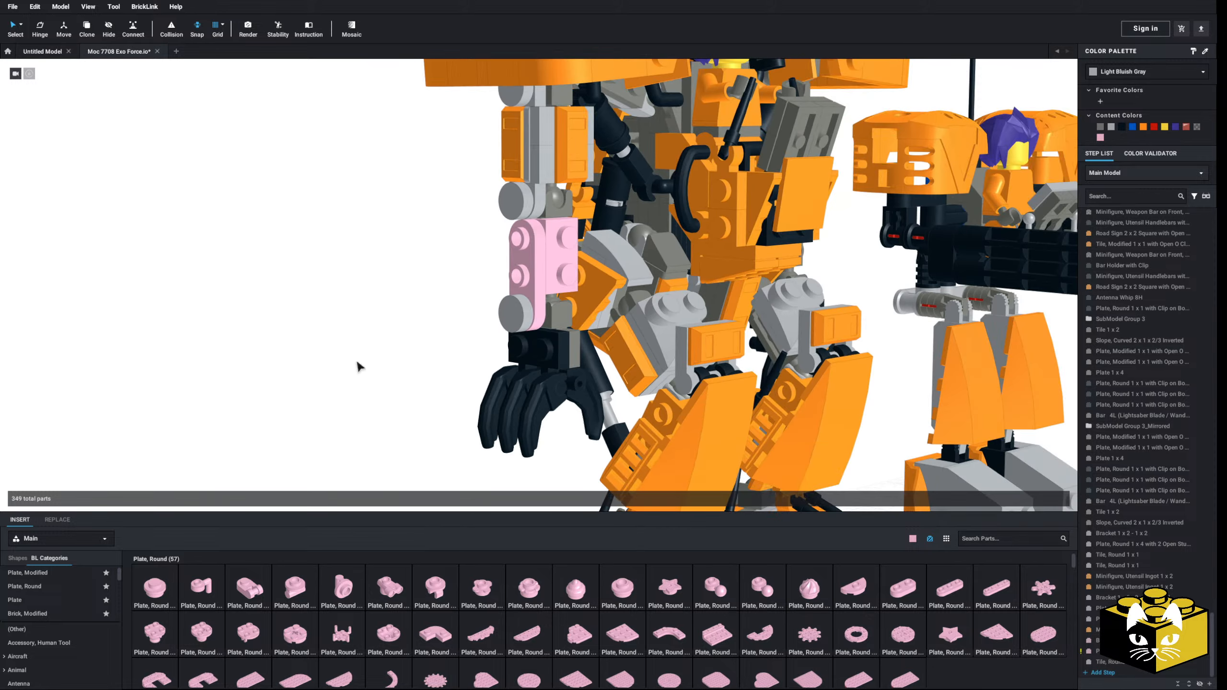
right_click(511, 137)
click(525, 147)
right_click(441, 212)
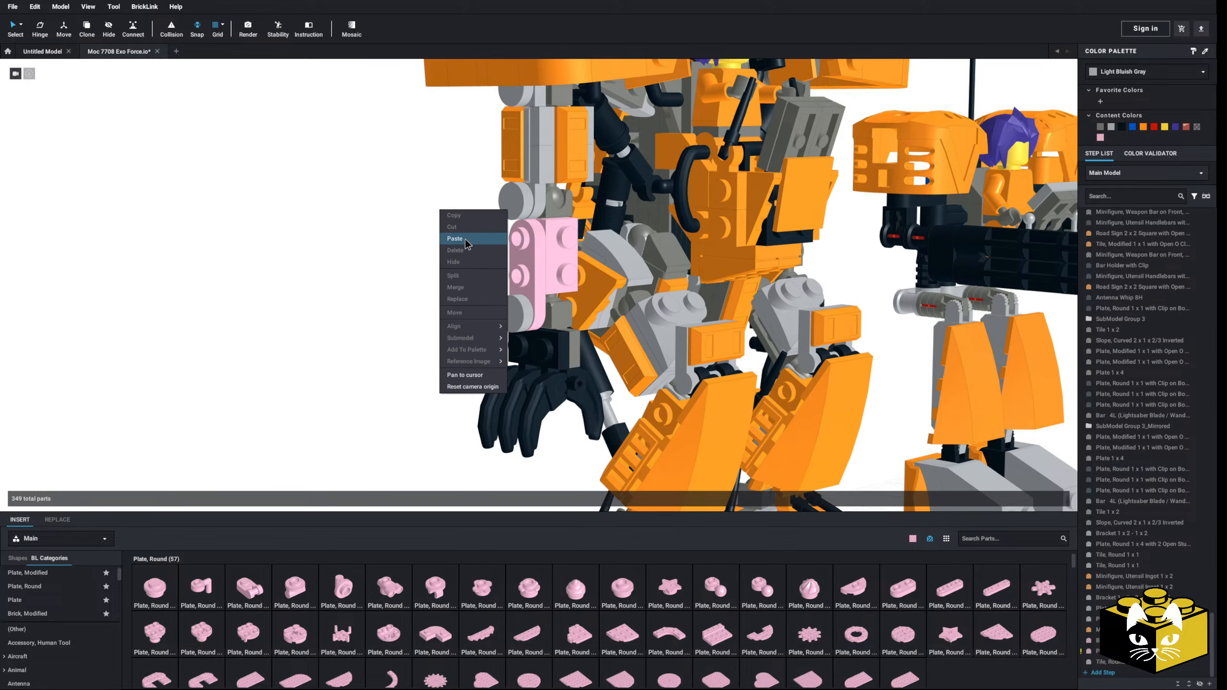
click(467, 240)
click(479, 271)
right_drag(476, 271, 426, 288)
Step: Copy the front ingot and its two 1 x 2 jumper plates from the upper arm onto the forearm bracket's front studs
click(522, 167)
ctrl+click(504, 168)
right_click(503, 198)
click(519, 215)
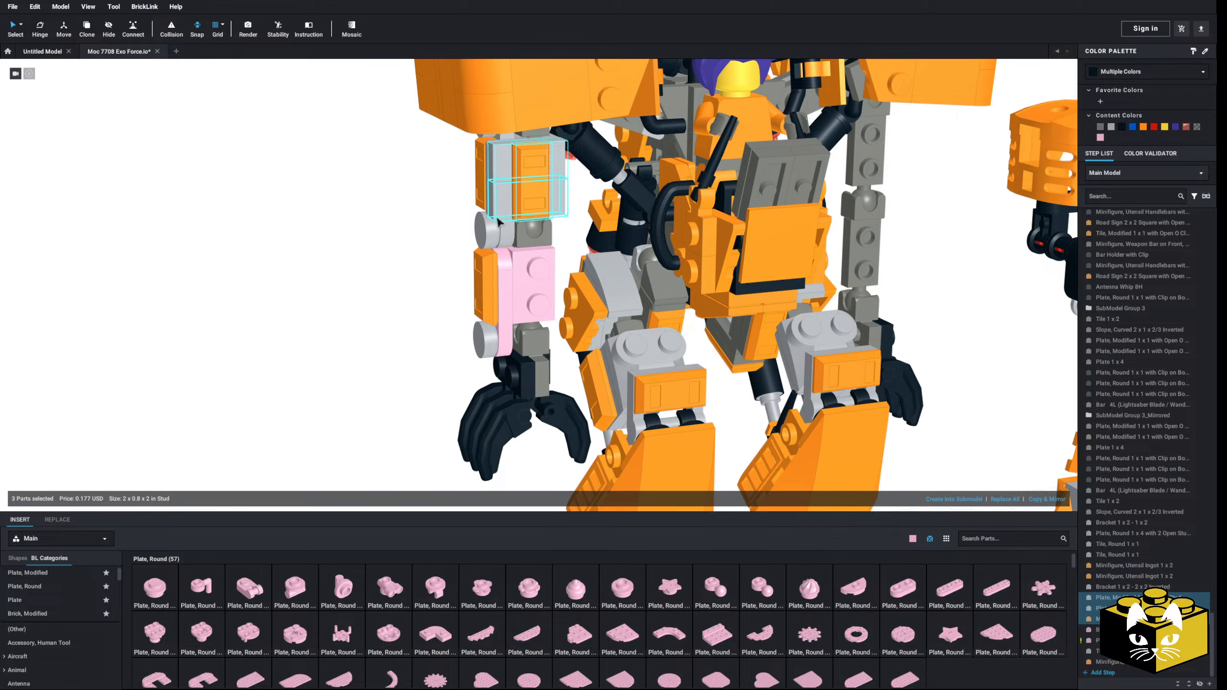
right_click(407, 254)
click(440, 283)
click(487, 287)
click(370, 314)
scroll(355, 319, down, 3)
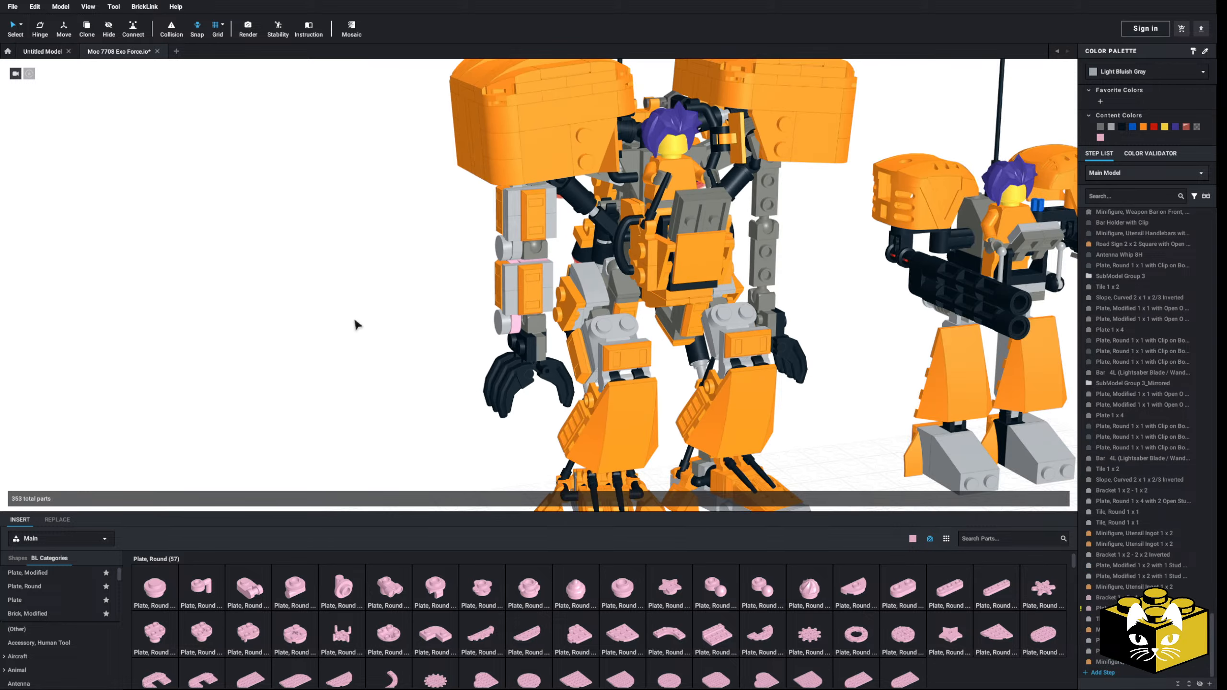
Step: Select all Bright Pink parts of the arm together and recolor them Light Bluish Gray
right_drag(355, 320, 345, 292)
click(21, 24)
click(80, 65)
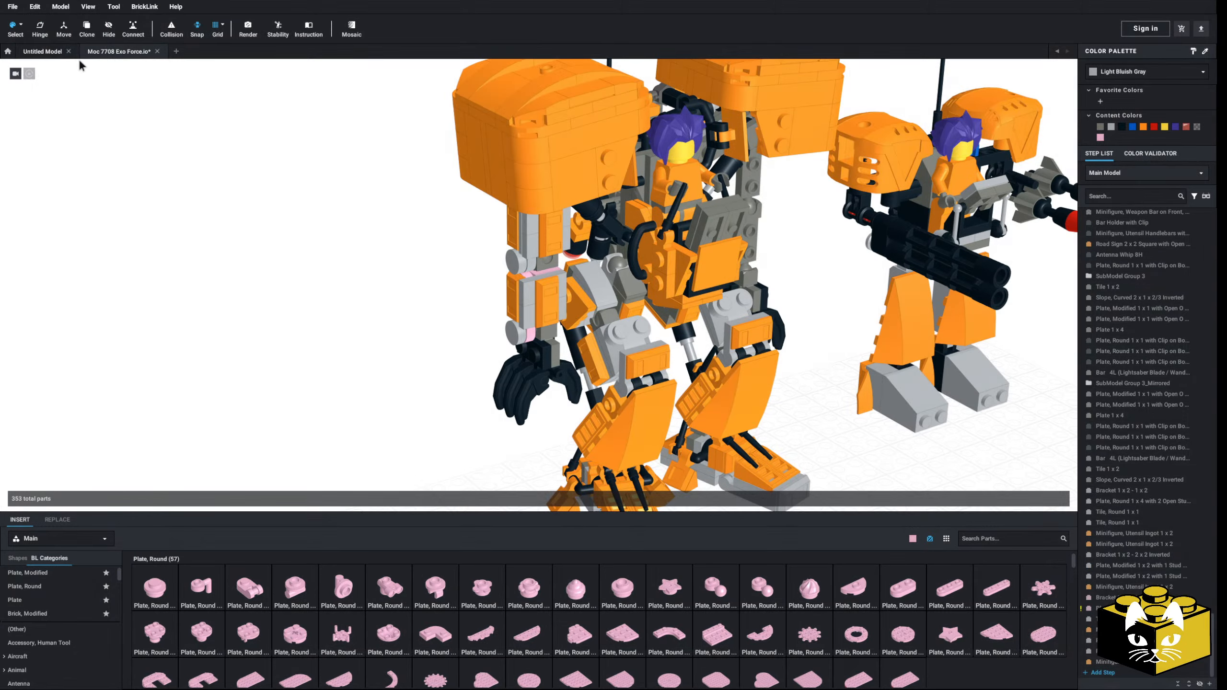
click(531, 281)
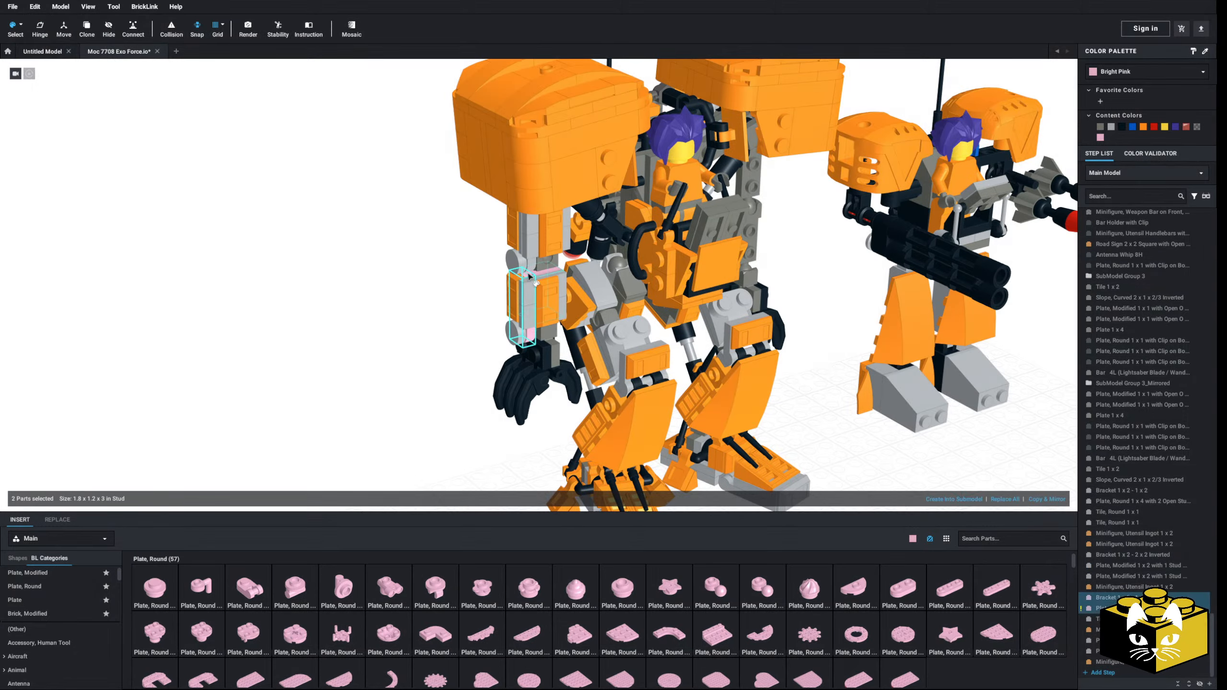
click(1113, 127)
click(417, 348)
right_drag(417, 348, 406, 334)
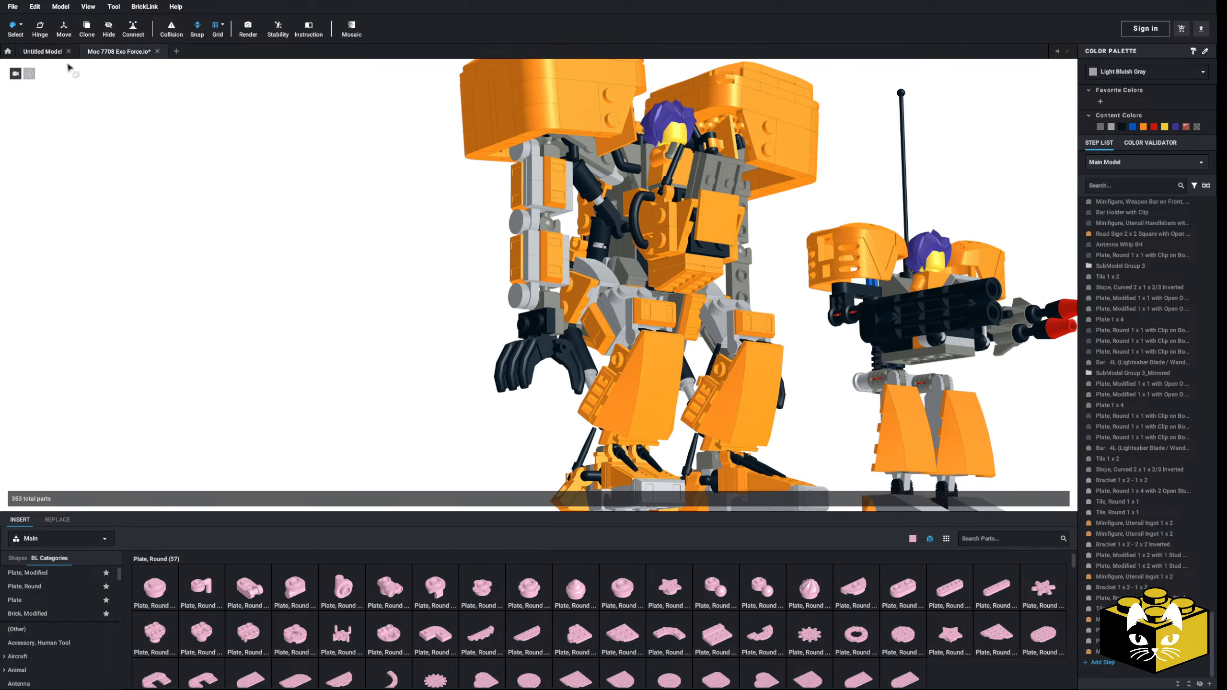
click(21, 26)
click(74, 27)
Step: Delete the ingot and the two jumper plates from the front of the forearm
scroll(517, 259, up, 3)
click(554, 232)
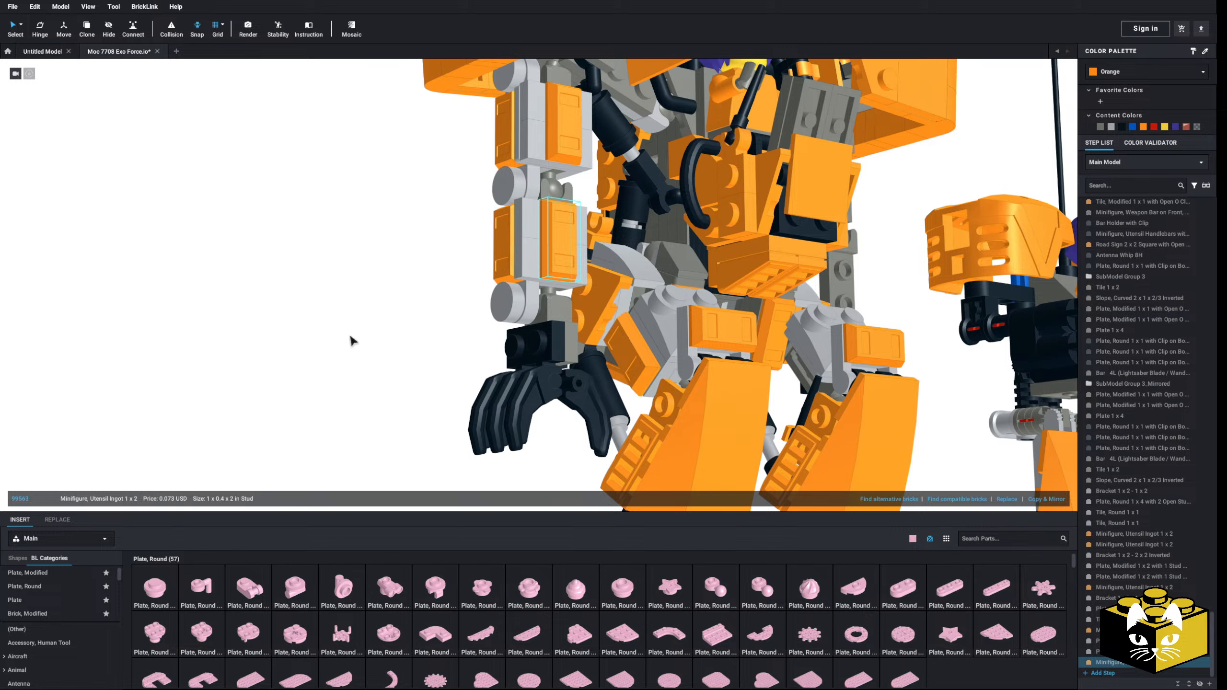
key(Delete)
right_drag(350, 348, 354, 354)
click(534, 251)
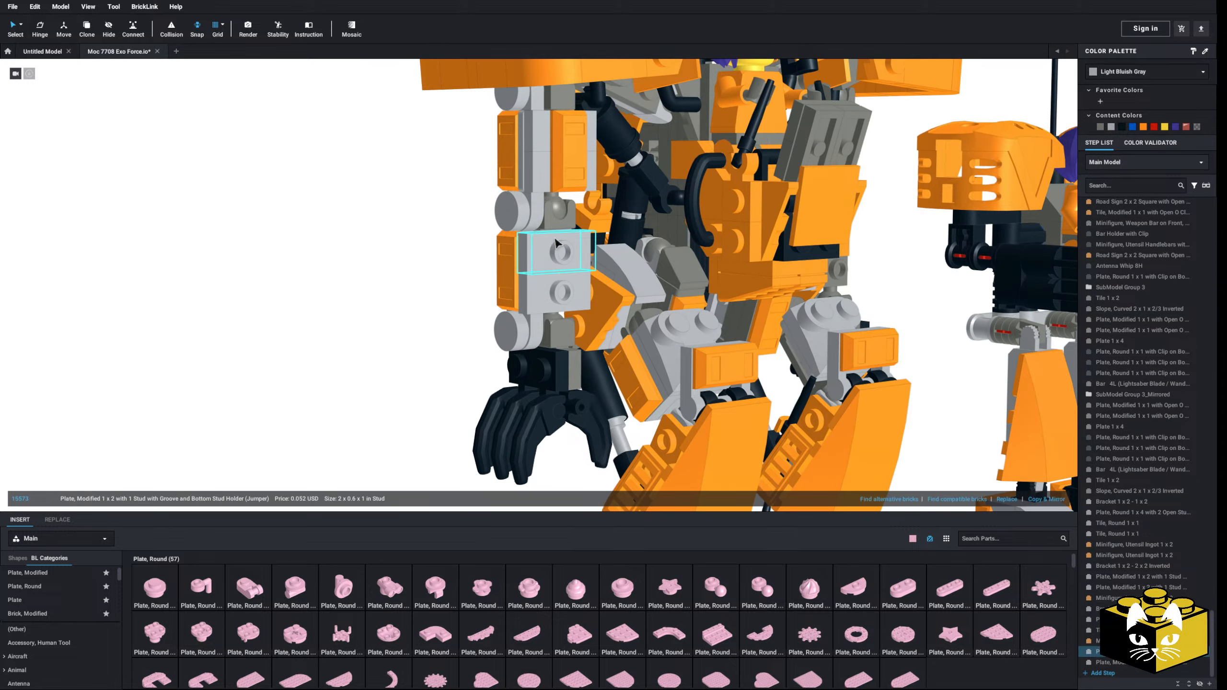
key(Delete)
Step: Open the Wedge parts category and set the parts palette color to orange
scroll(39, 623, down, 15)
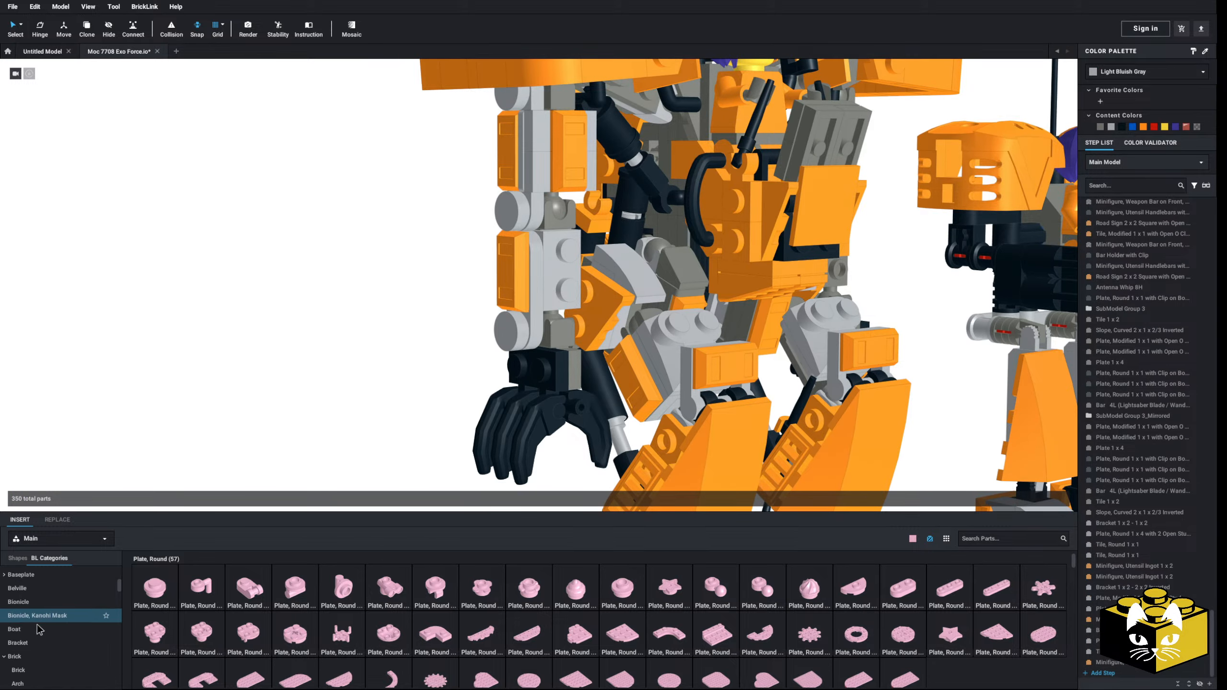
scroll(44, 621, down, 6)
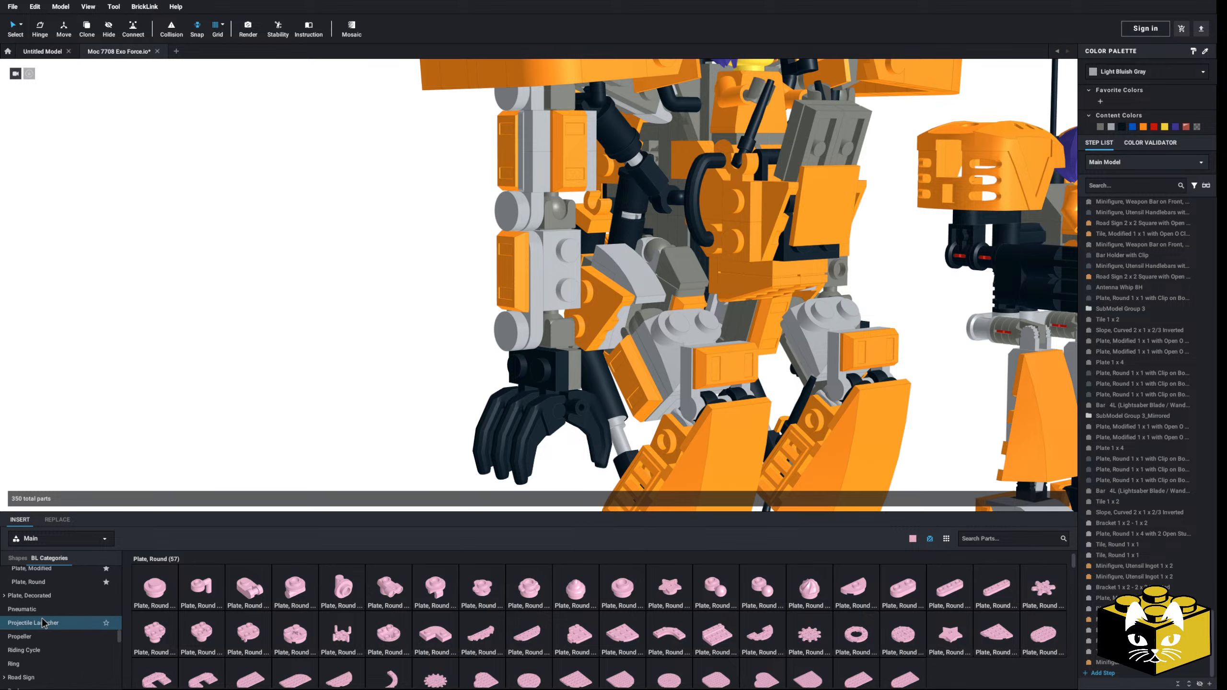
scroll(53, 618, down, 10)
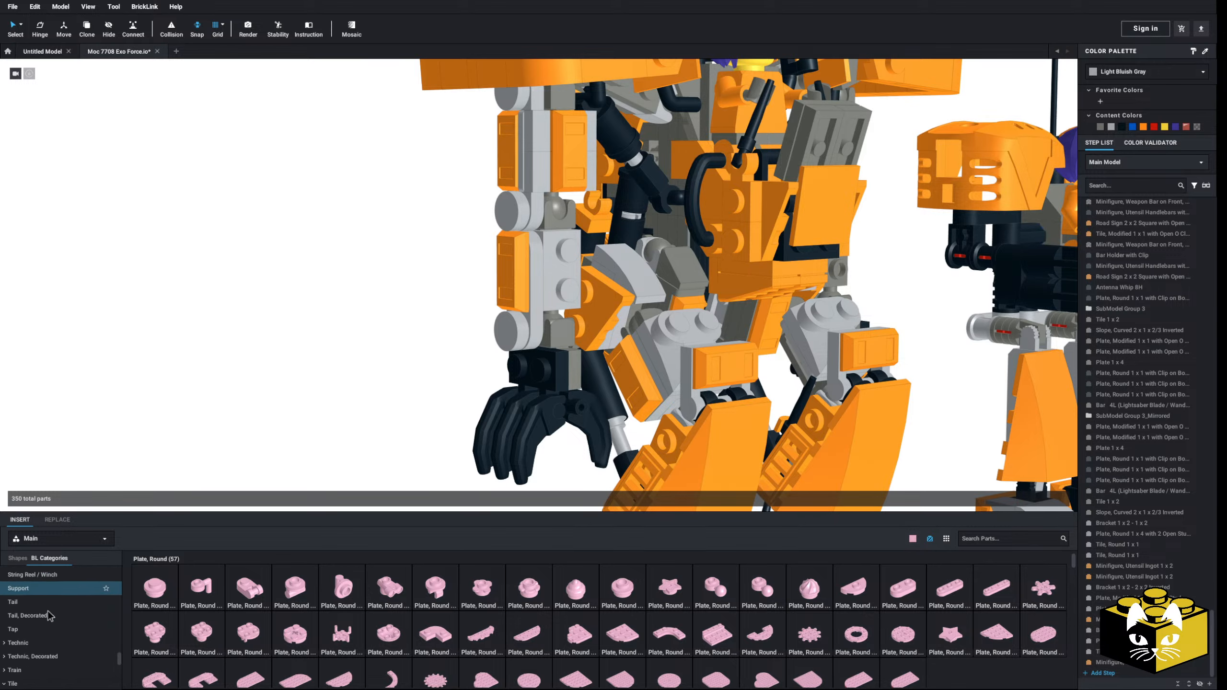
click(41, 612)
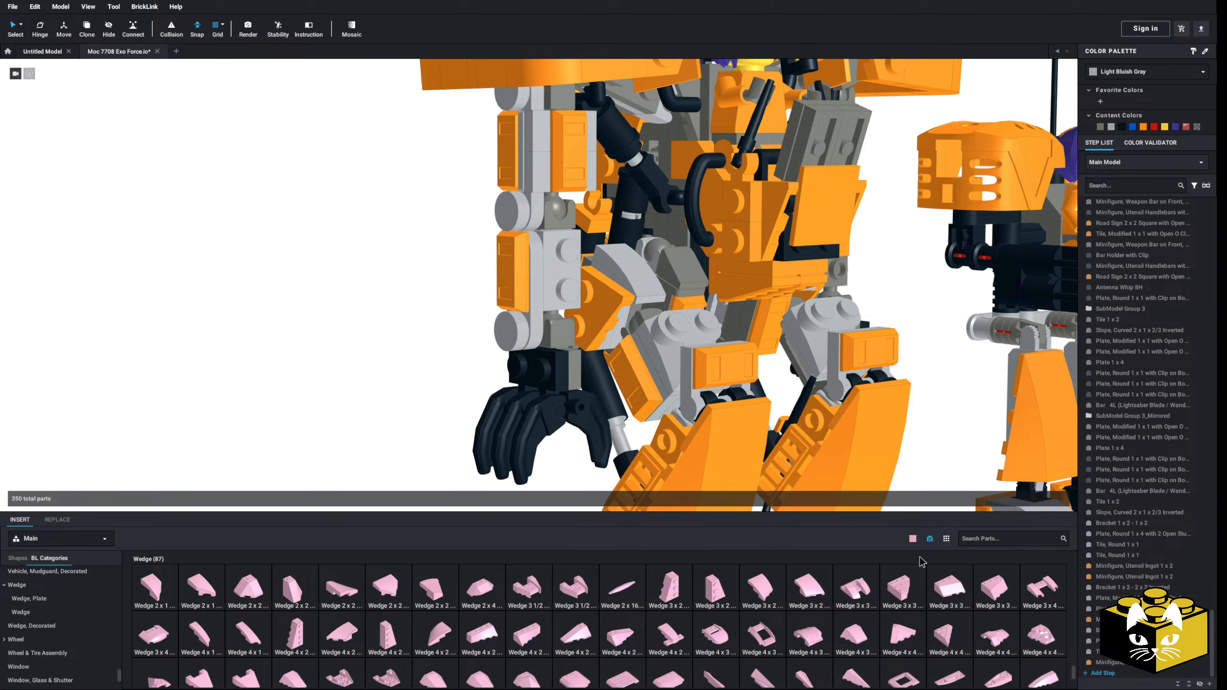
click(912, 539)
click(1001, 669)
click(930, 538)
Step: Browse the Slope and Slope, Curved part categories for forearm armor pieces
scroll(43, 623, up, 9)
click(29, 614)
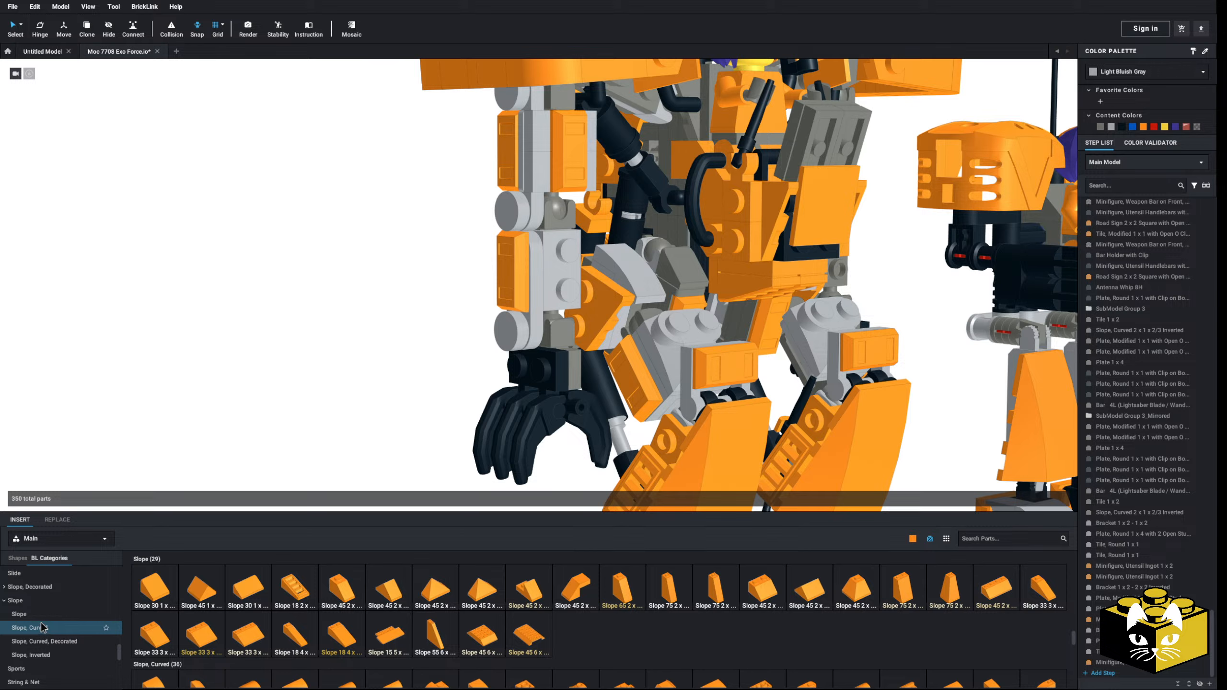
click(42, 627)
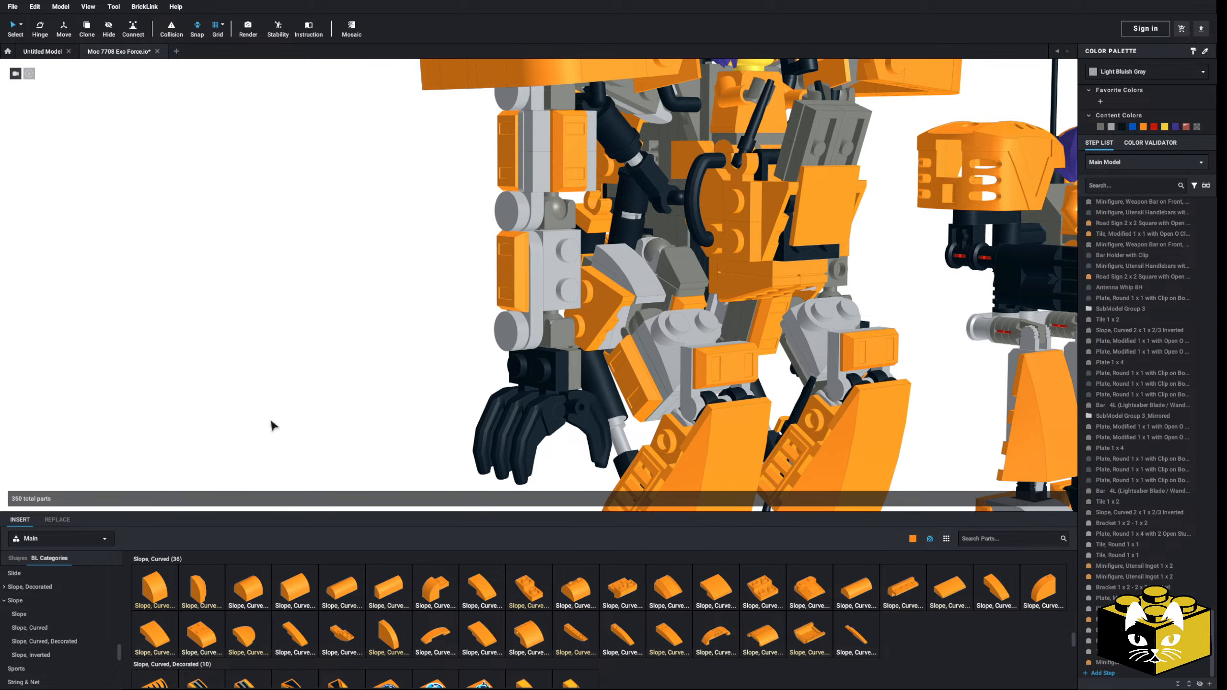
Step: Examine the robot's armored arm from several angles and compare its proportions with the smaller mech and the reference image
scroll(331, 402, down, 5)
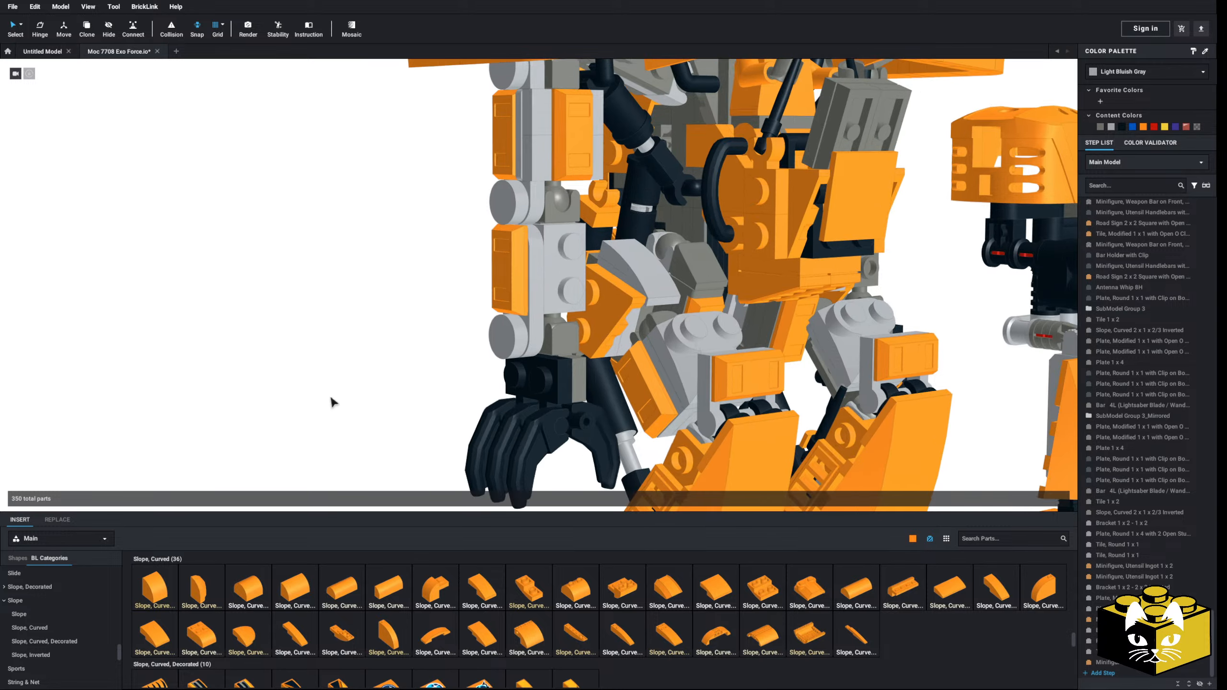
scroll(769, 185, up, 5)
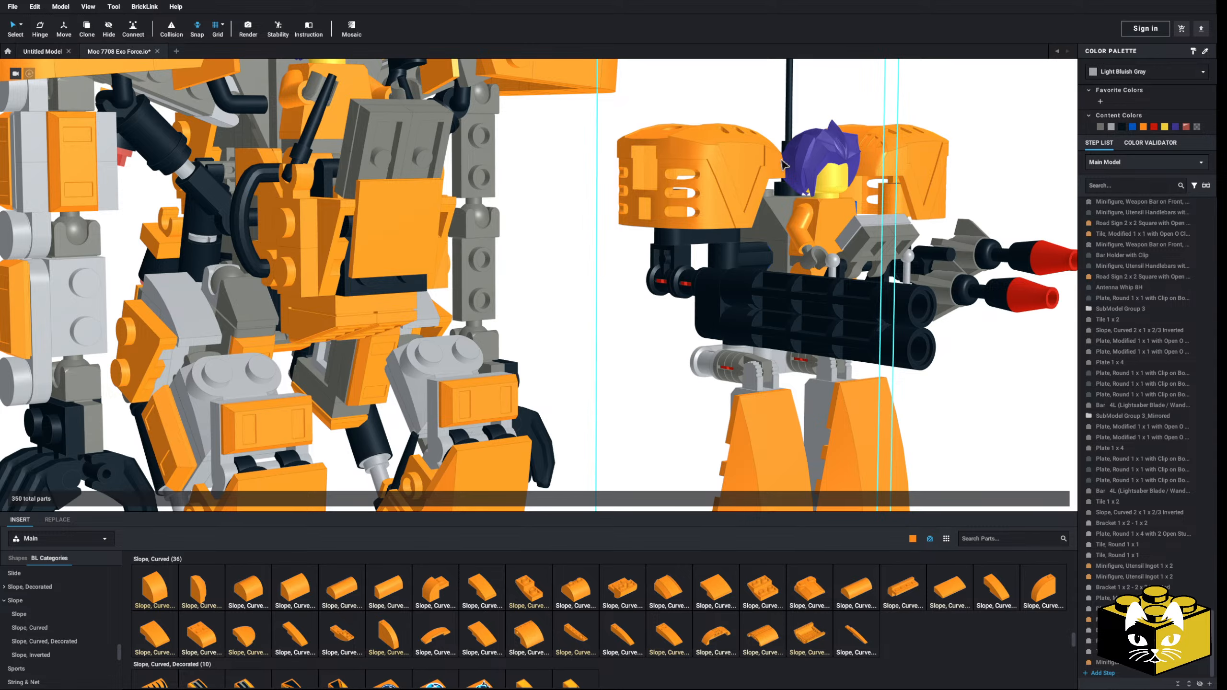
scroll(783, 165, down, 8)
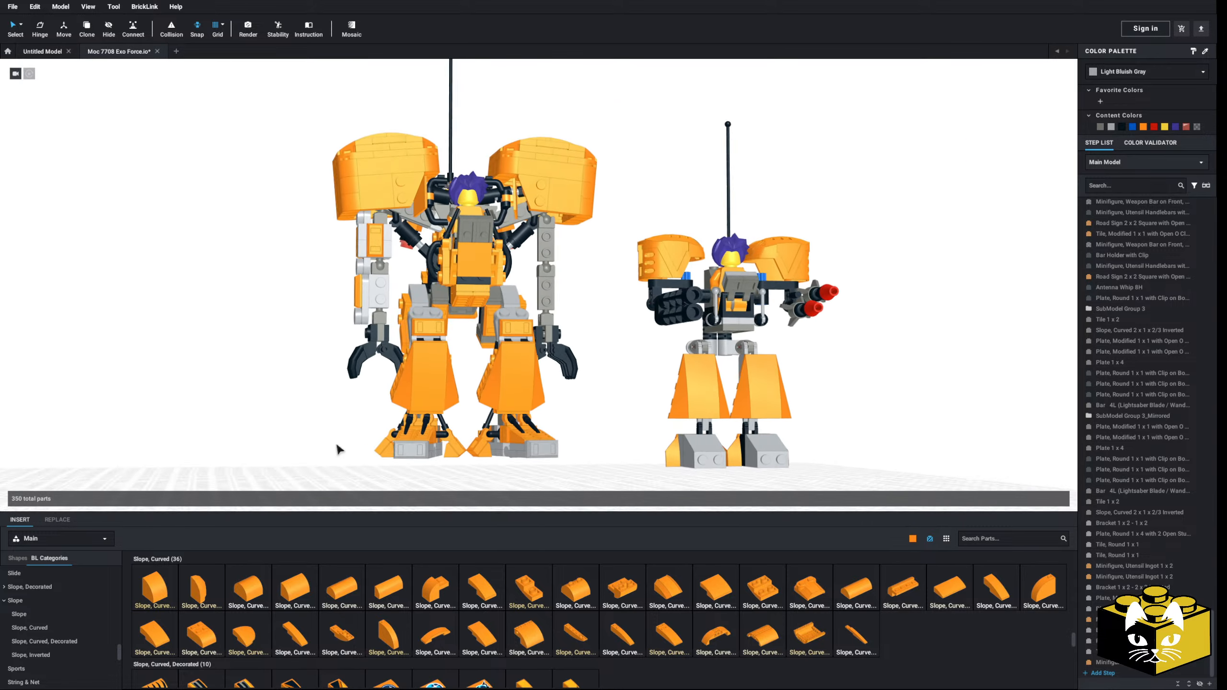
mouse_move(337, 446)
right_down()
mouse_move(312, 431)
mouse_move(353, 439)
mouse_move(330, 435)
right_up()
scroll(322, 439, up, 3)
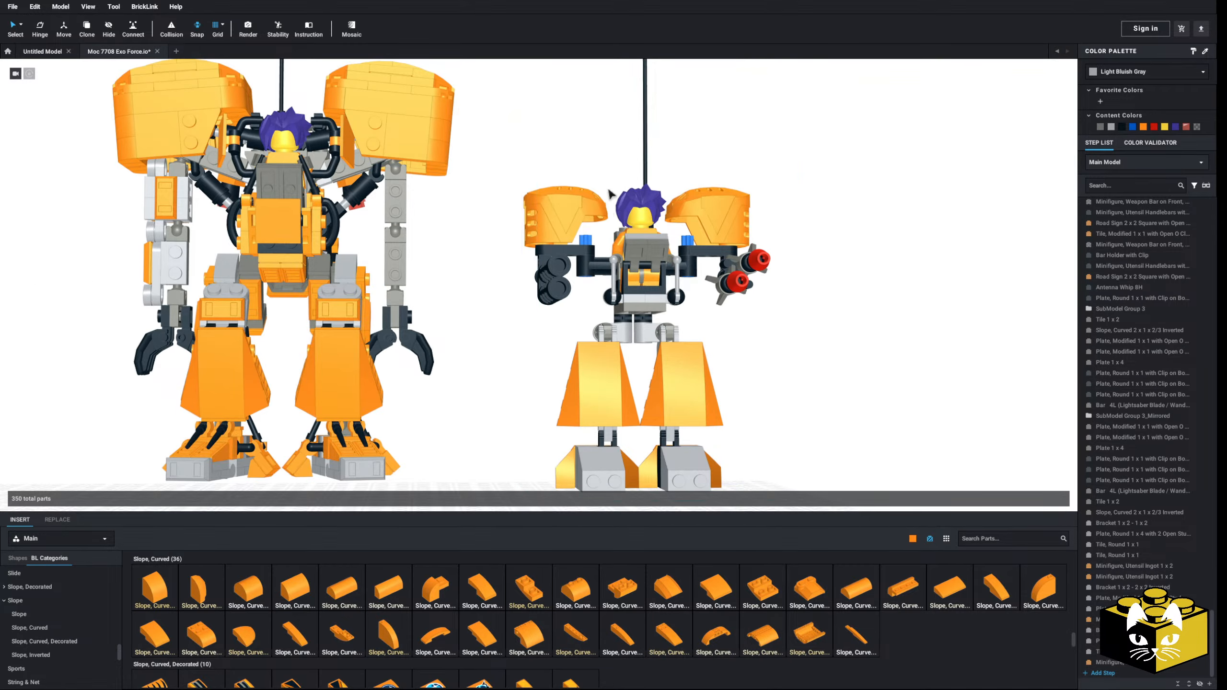
middle_drag(610, 195, 896, 297)
right_drag(137, 377, 249, 424)
scroll(259, 422, up, 5)
scroll(256, 408, down, 5)
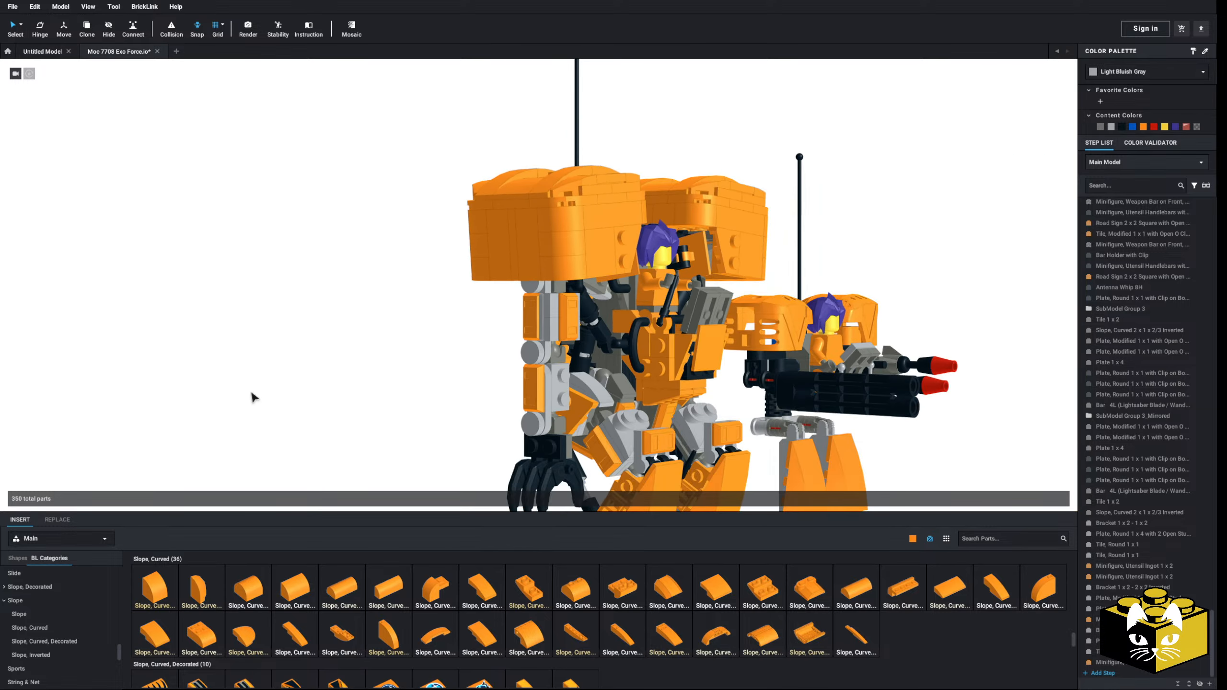
scroll(242, 387, up, 3)
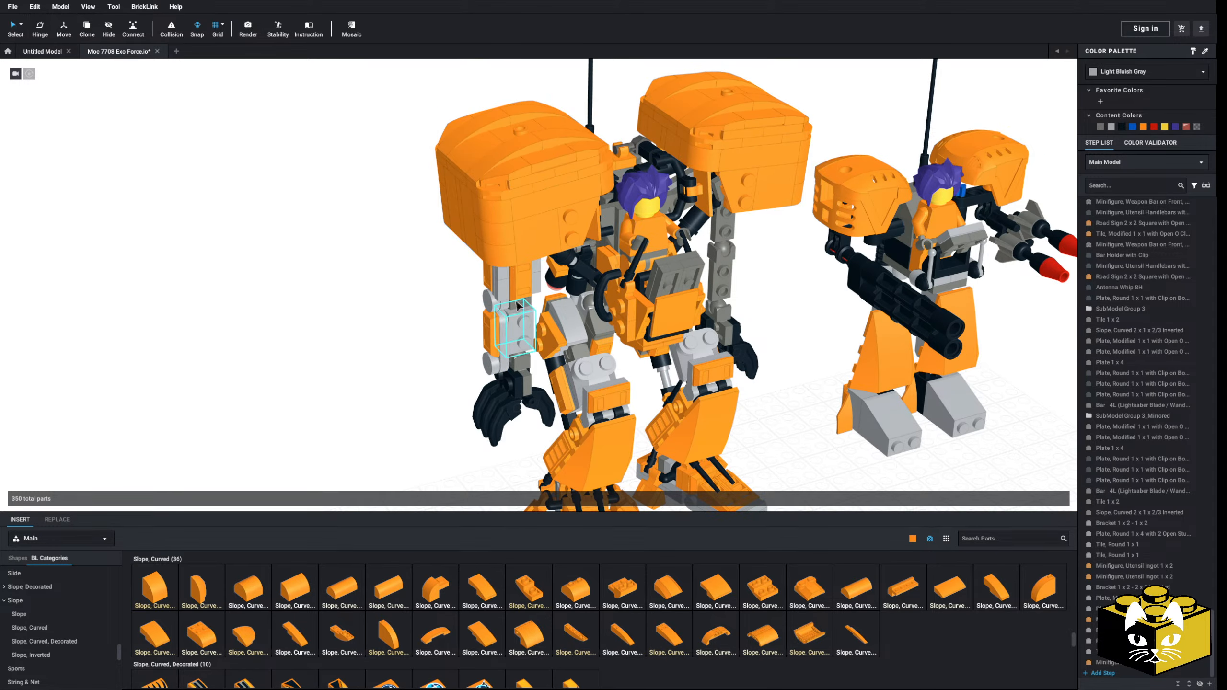
middle_drag(416, 334, 416, 325)
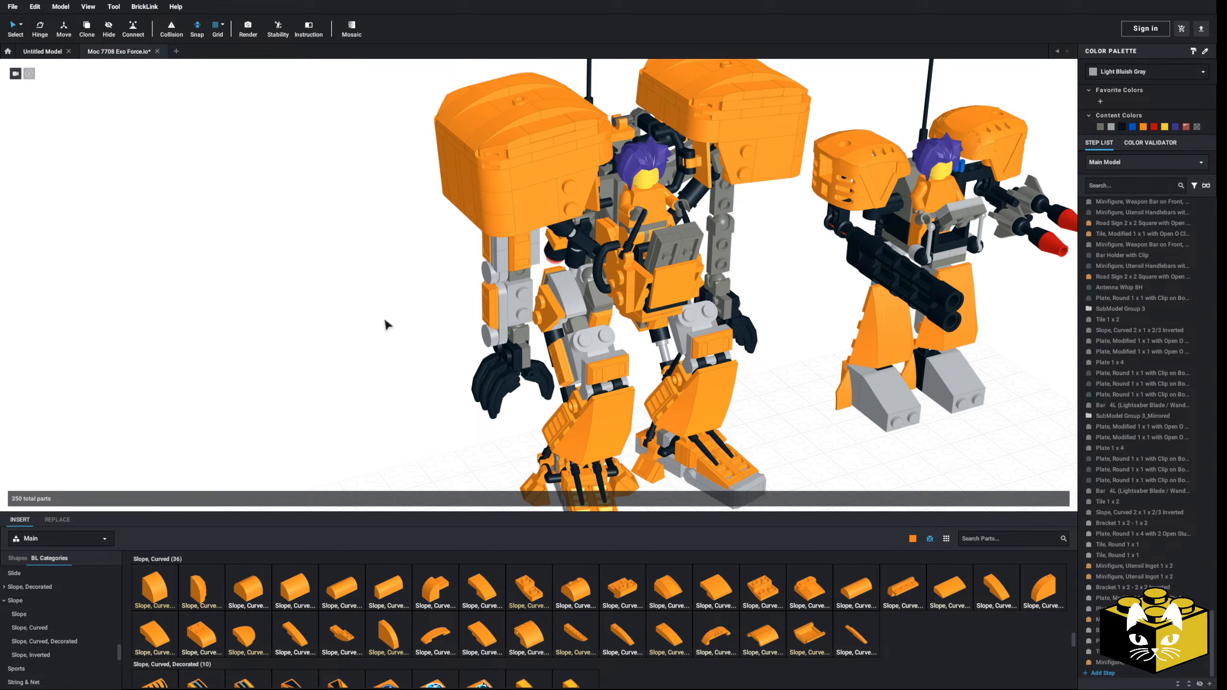
middle_drag(386, 324, 342, 315)
click(840, 249)
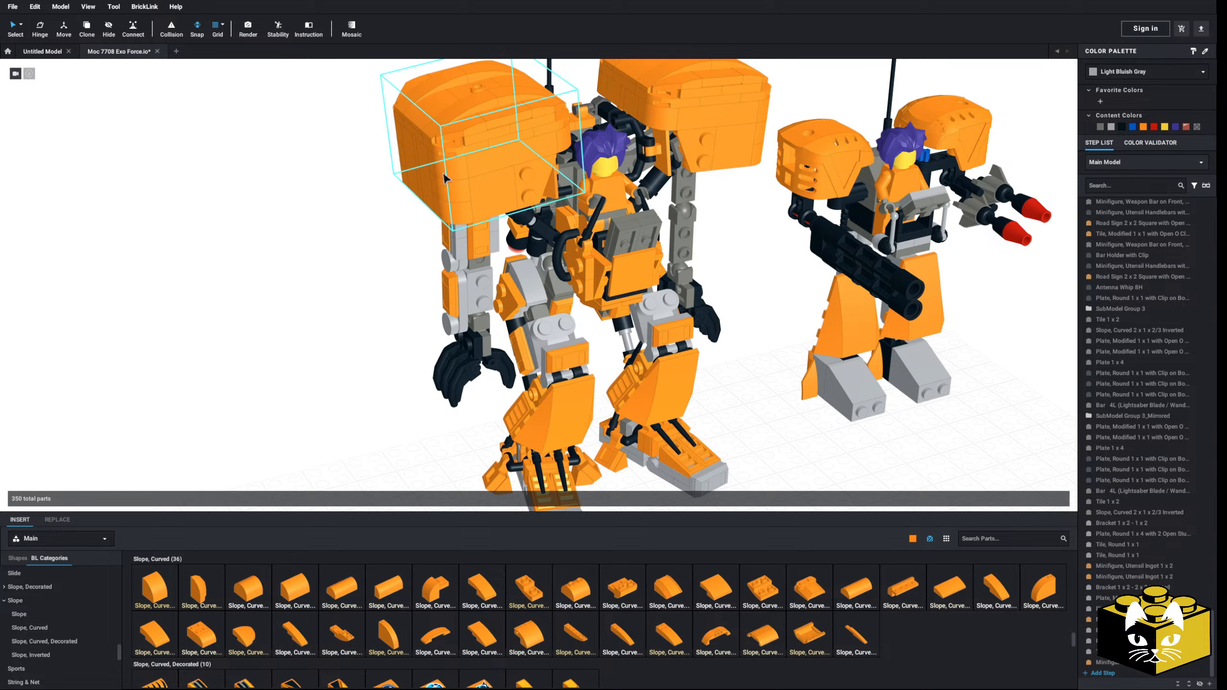
right_drag(296, 261, 391, 293)
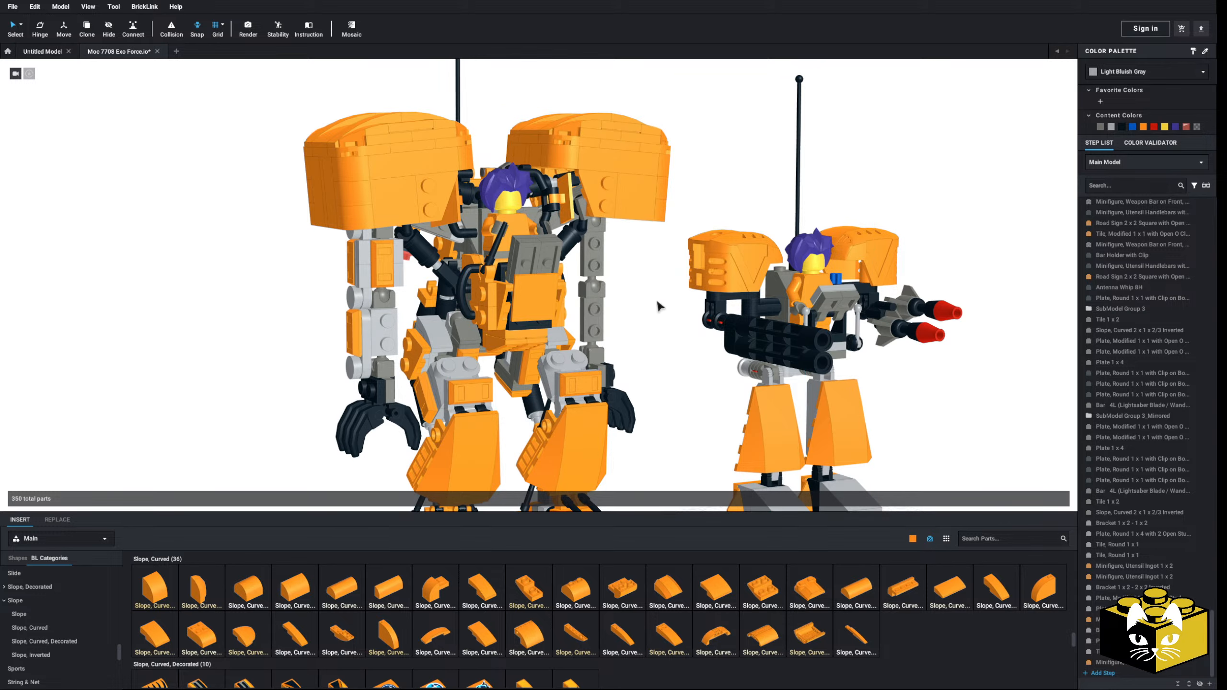
scroll(119, 249, up, 6)
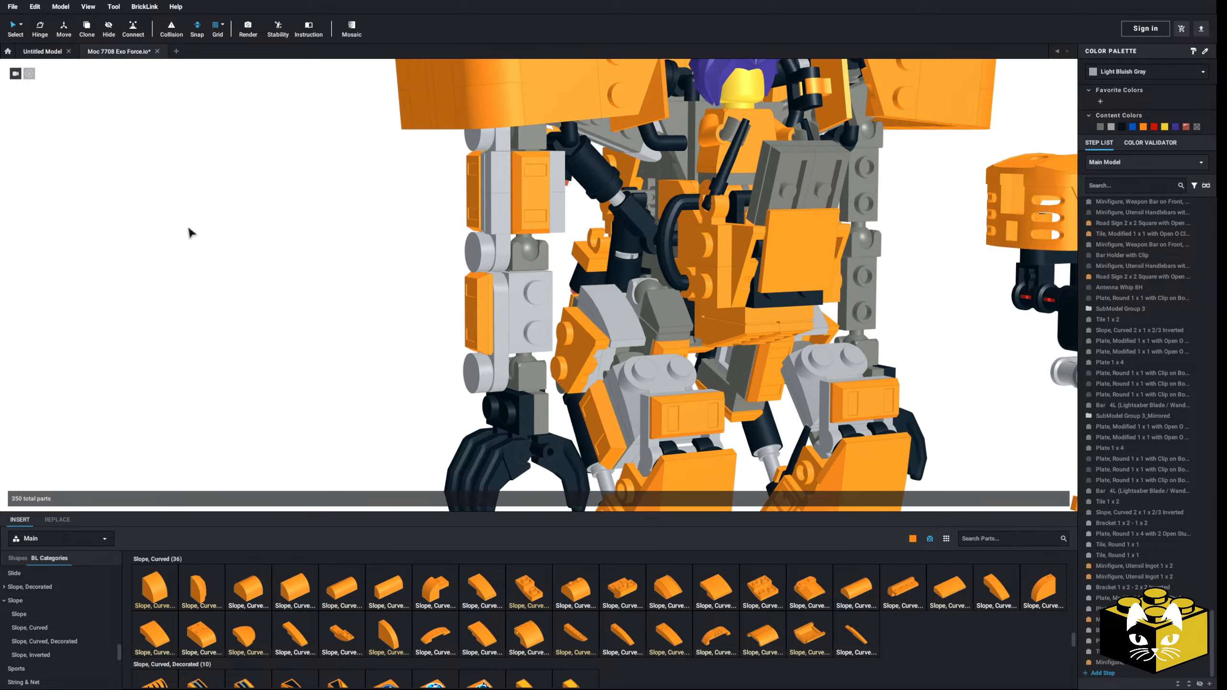
scroll(208, 223, down, 7)
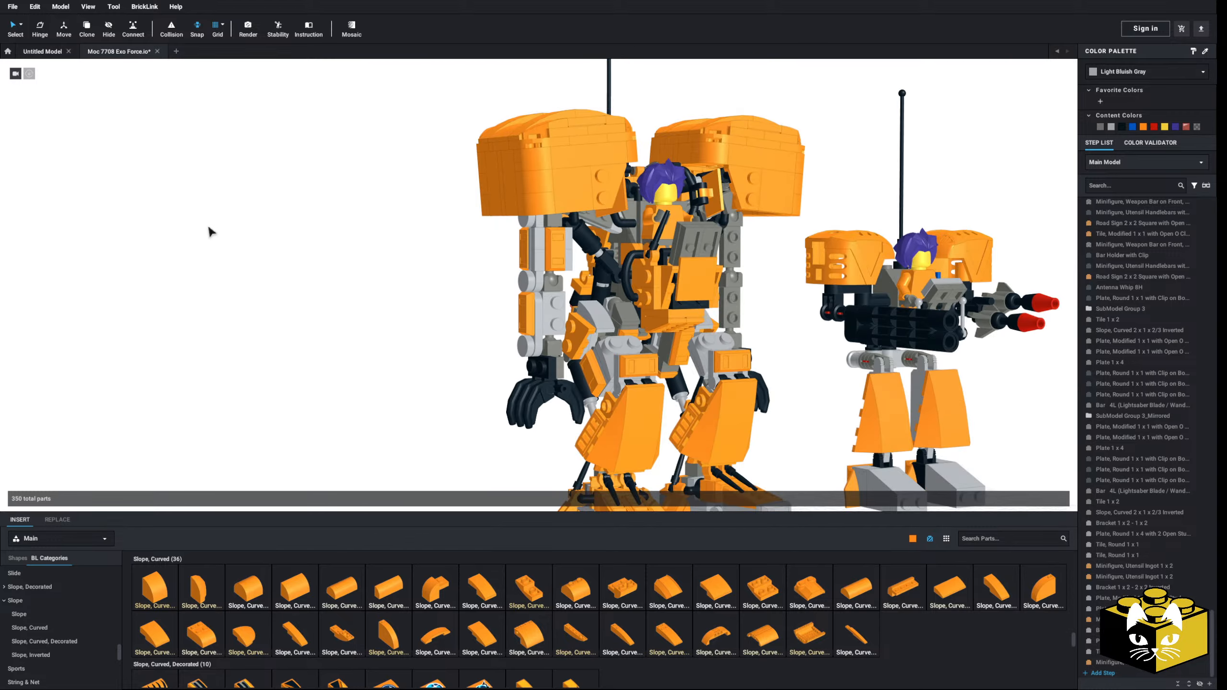
right_drag(207, 223, 184, 230)
scroll(199, 232, up, 5)
scroll(198, 233, up, 6)
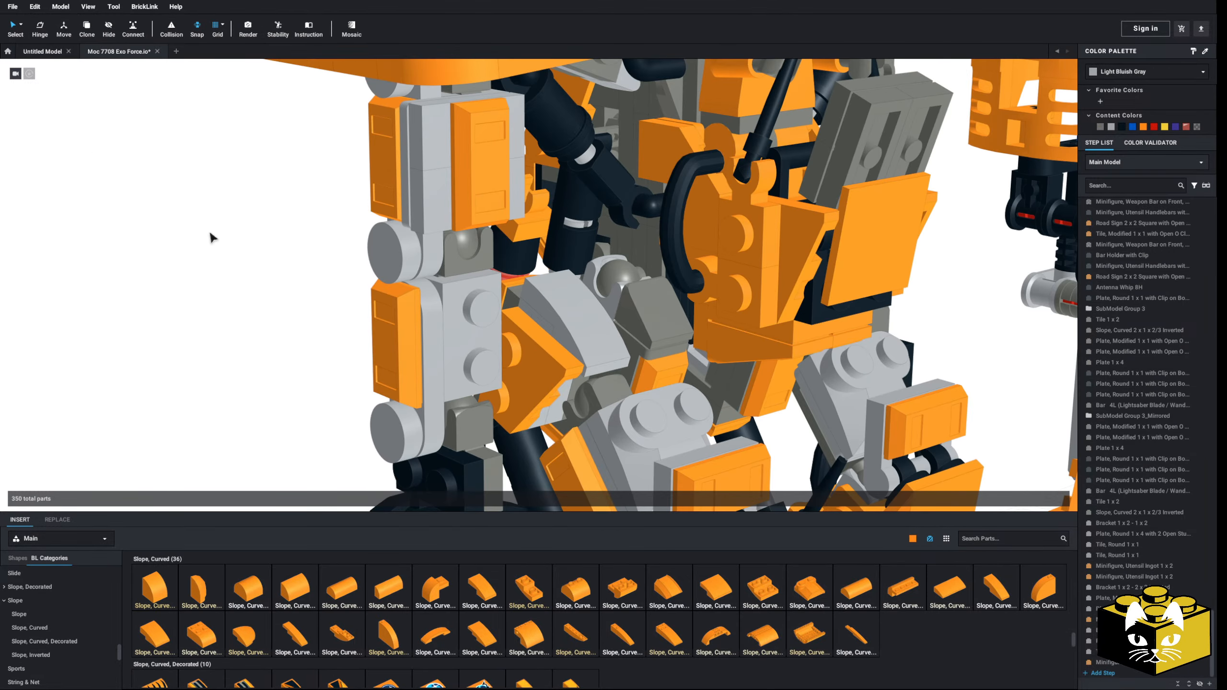
middle_drag(211, 325, 219, 337)
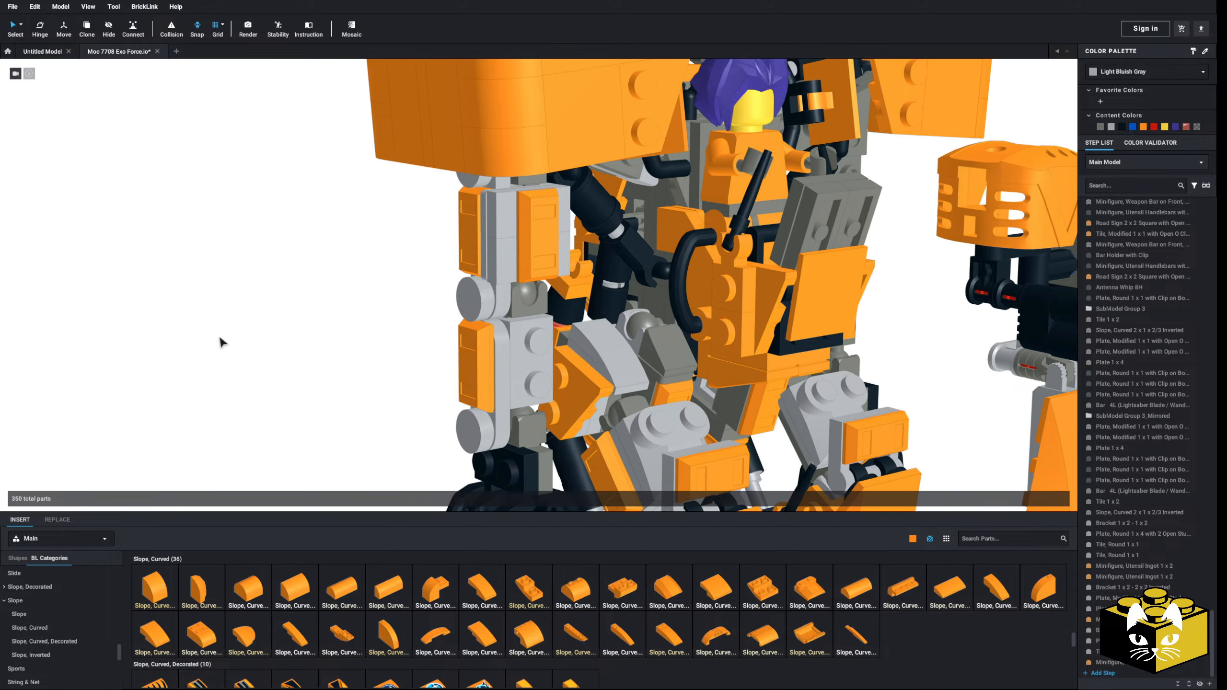
scroll(363, 327, down, 5)
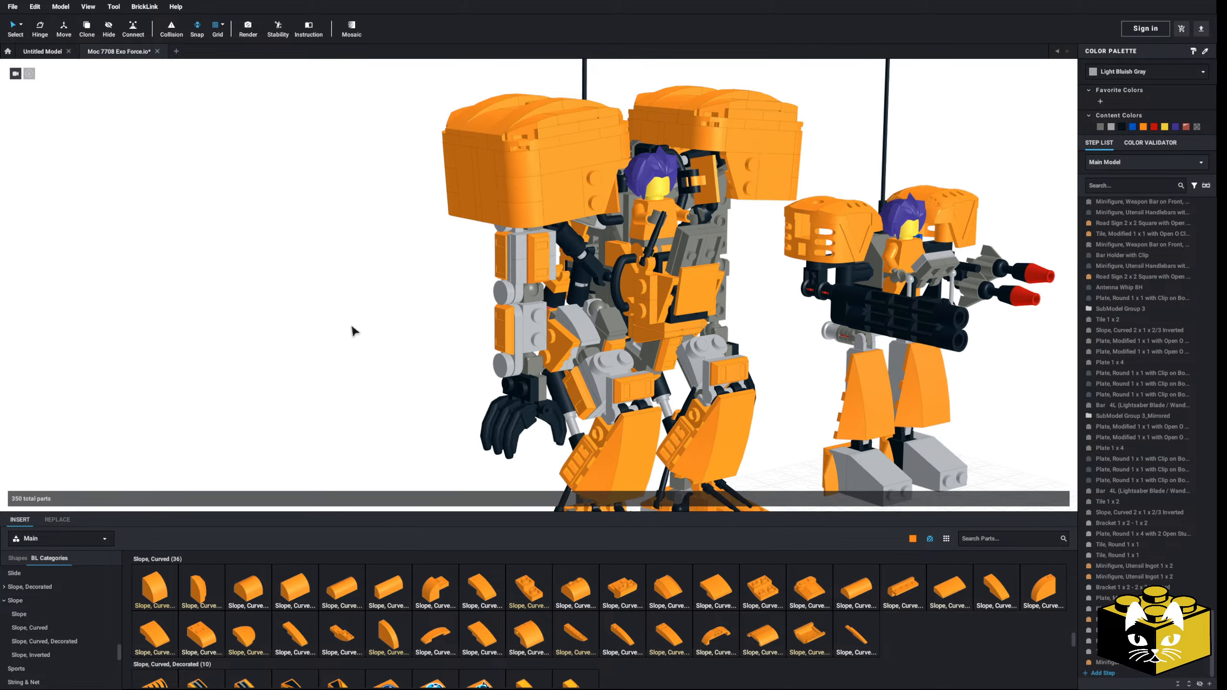
middle_drag(352, 329, 232, 314)
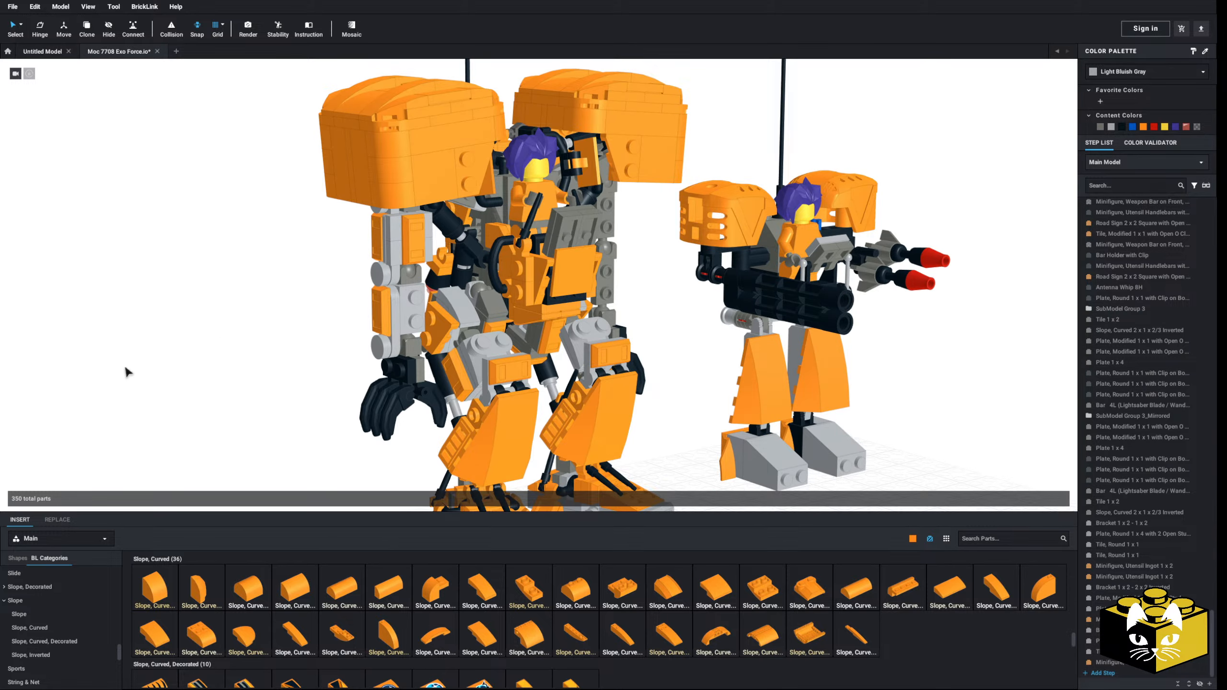
scroll(126, 372, up, 5)
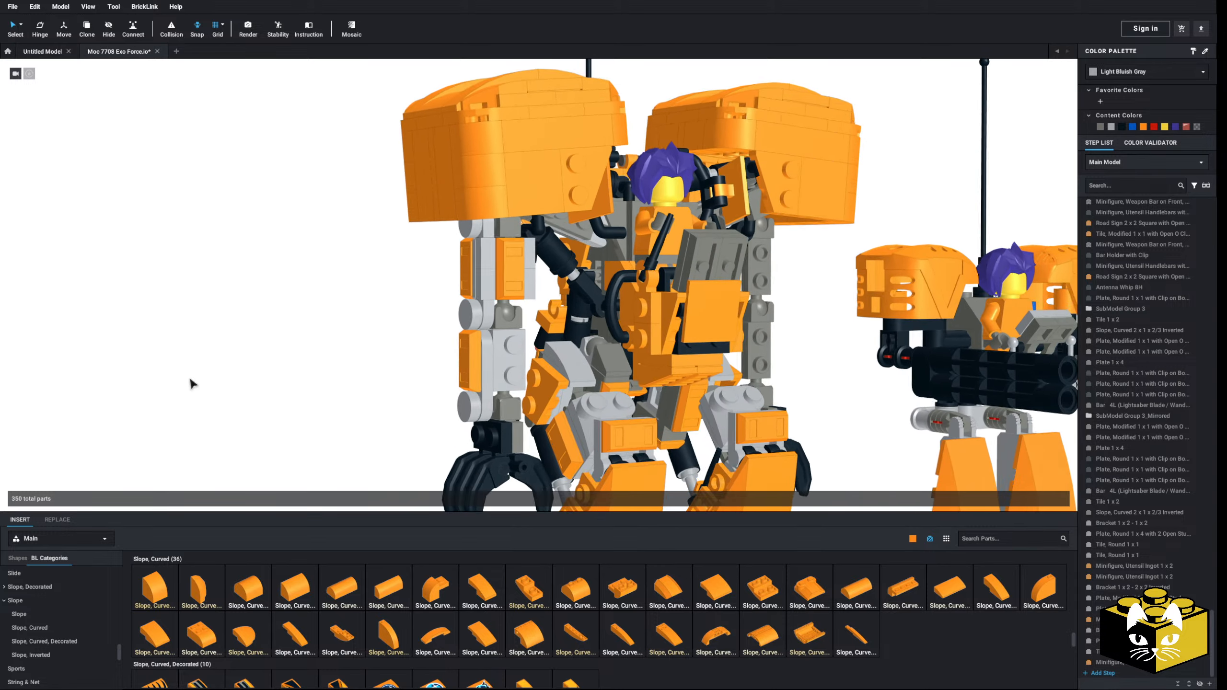
scroll(191, 381, up, 2)
scroll(481, 595, up, 3)
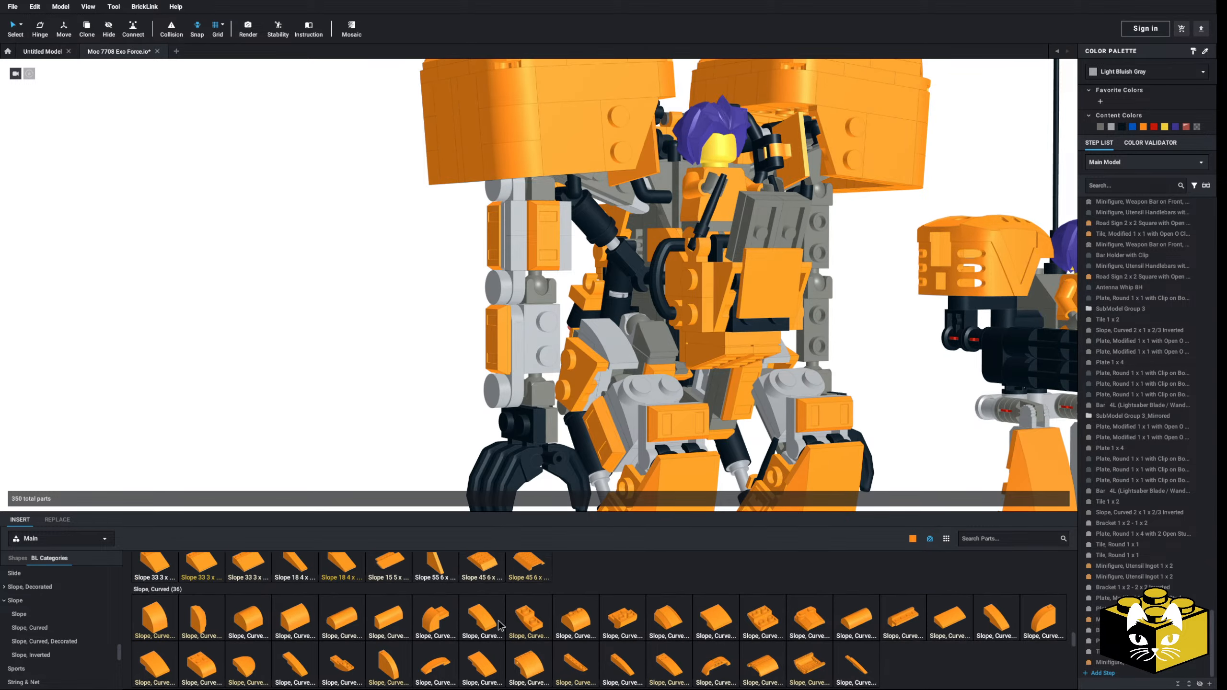
click(529, 595)
mouse_move(391, 423)
right_down()
mouse_move(404, 443)
mouse_move(390, 435)
right_up()
key(Escape)
Step: Duplicate the upper arm's two front jumper plates with their orange ingot onto the front studs of the forearm bracket
right_drag(490, 271, 491, 286)
click(490, 256)
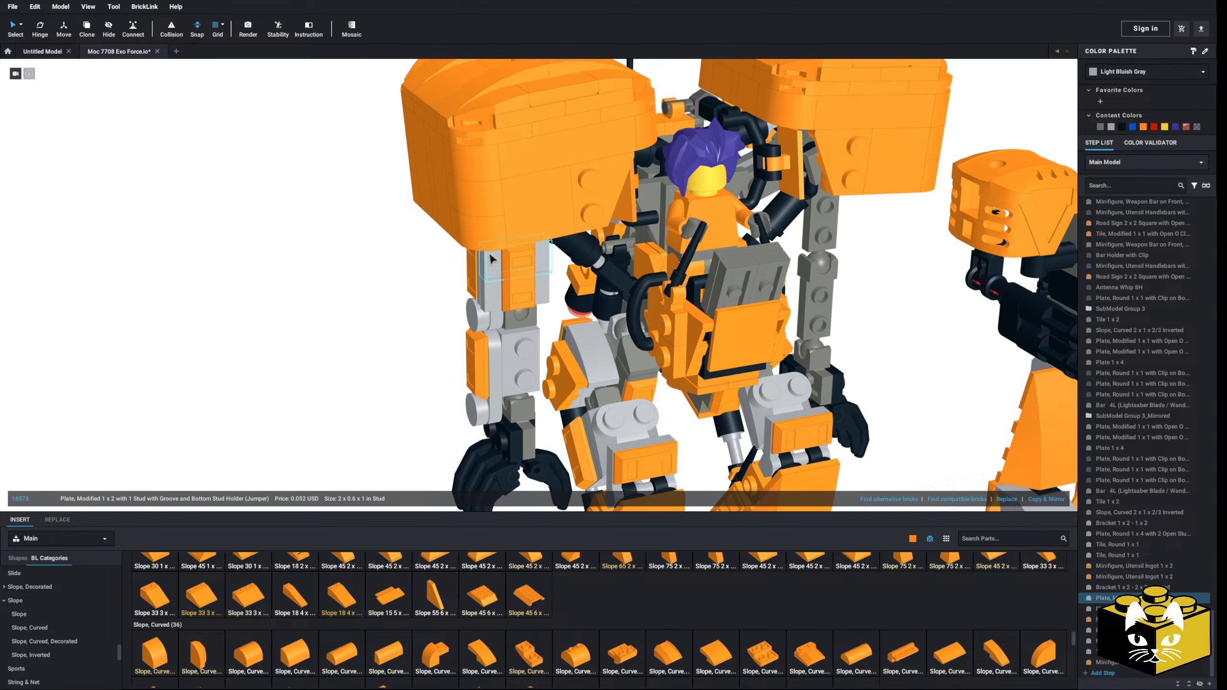
ctrl+click(493, 295)
ctrl+click(513, 285)
right_click(513, 287)
click(527, 291)
right_click(415, 322)
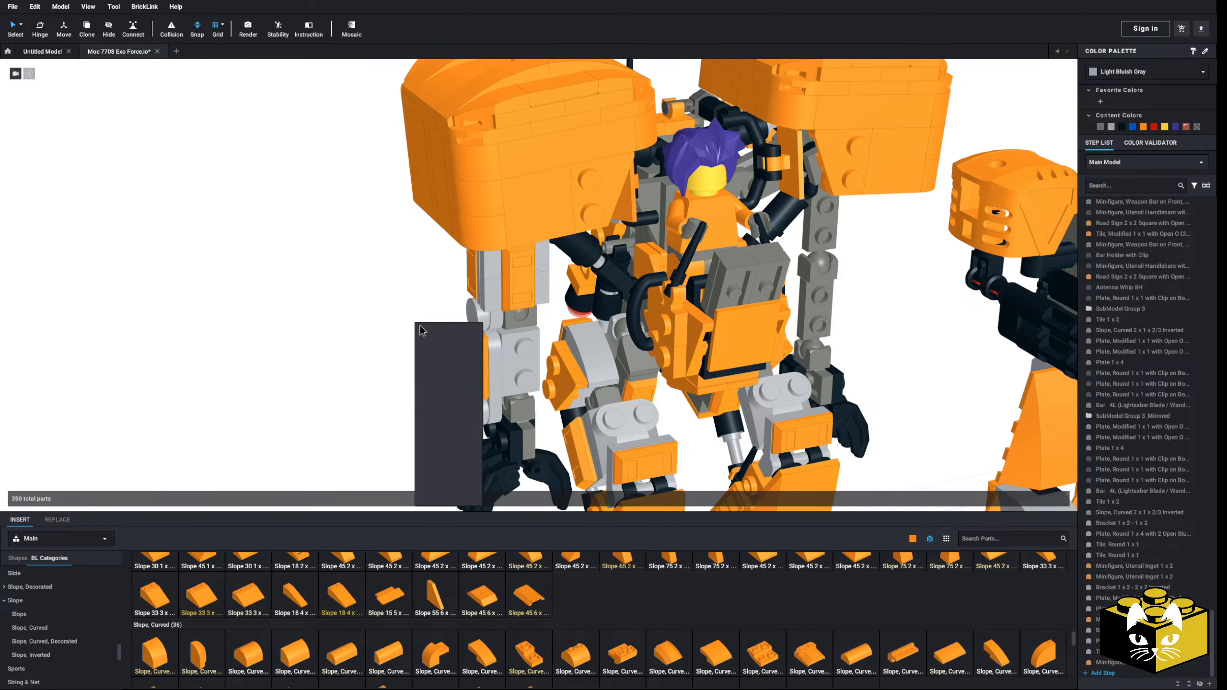
click(439, 351)
click(513, 363)
click(372, 423)
right_drag(372, 422, 380, 366)
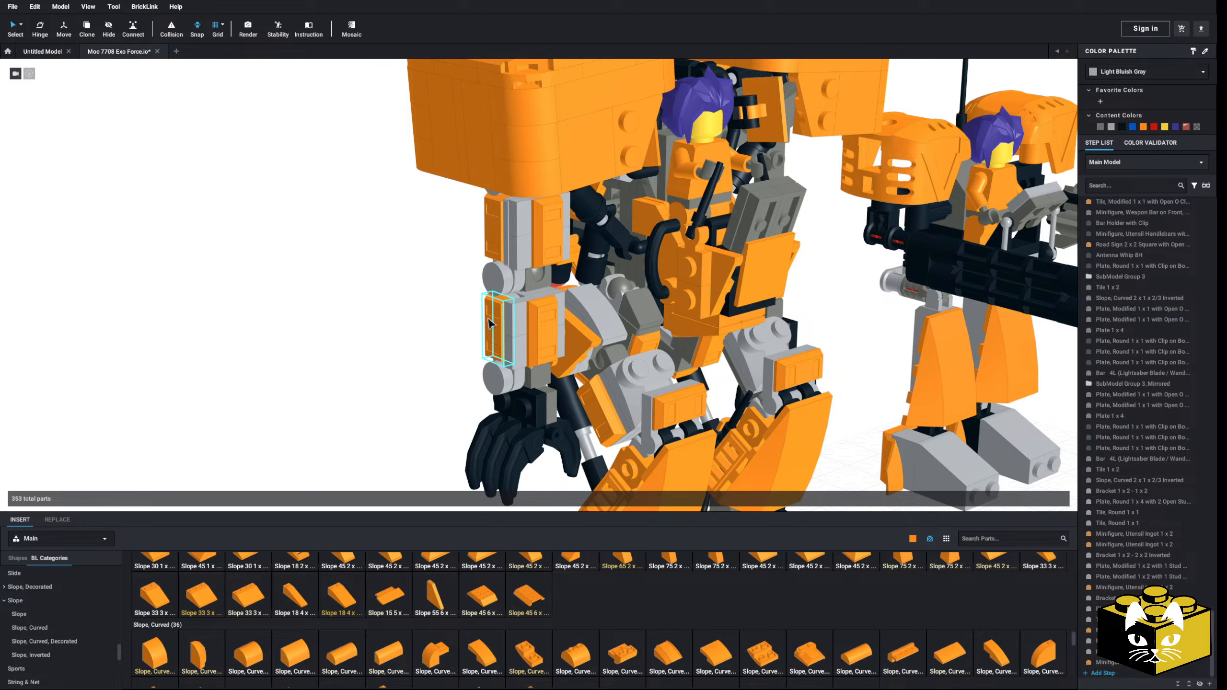
Step: Examine the robot's armored arm from the front and back and open the Plate parts category
mouse_move(374, 324)
right_down()
mouse_move(391, 329)
mouse_move(362, 311)
right_up()
scroll(361, 311, down, 10)
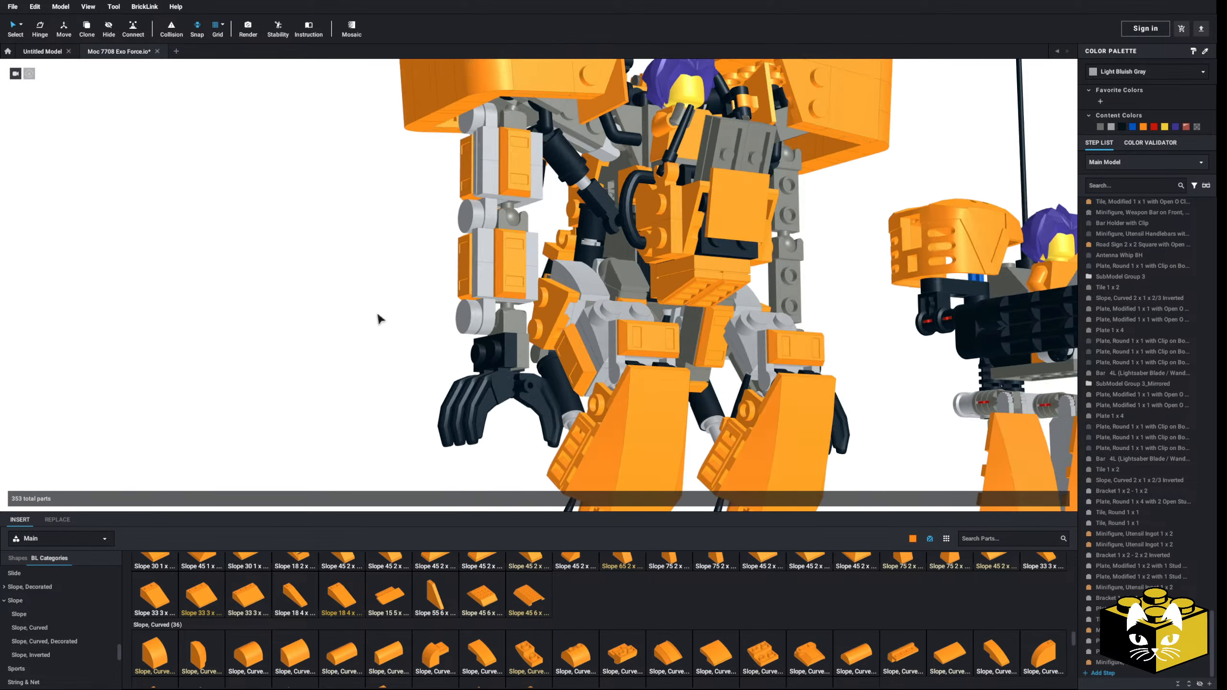
middle_drag(532, 377, 462, 374)
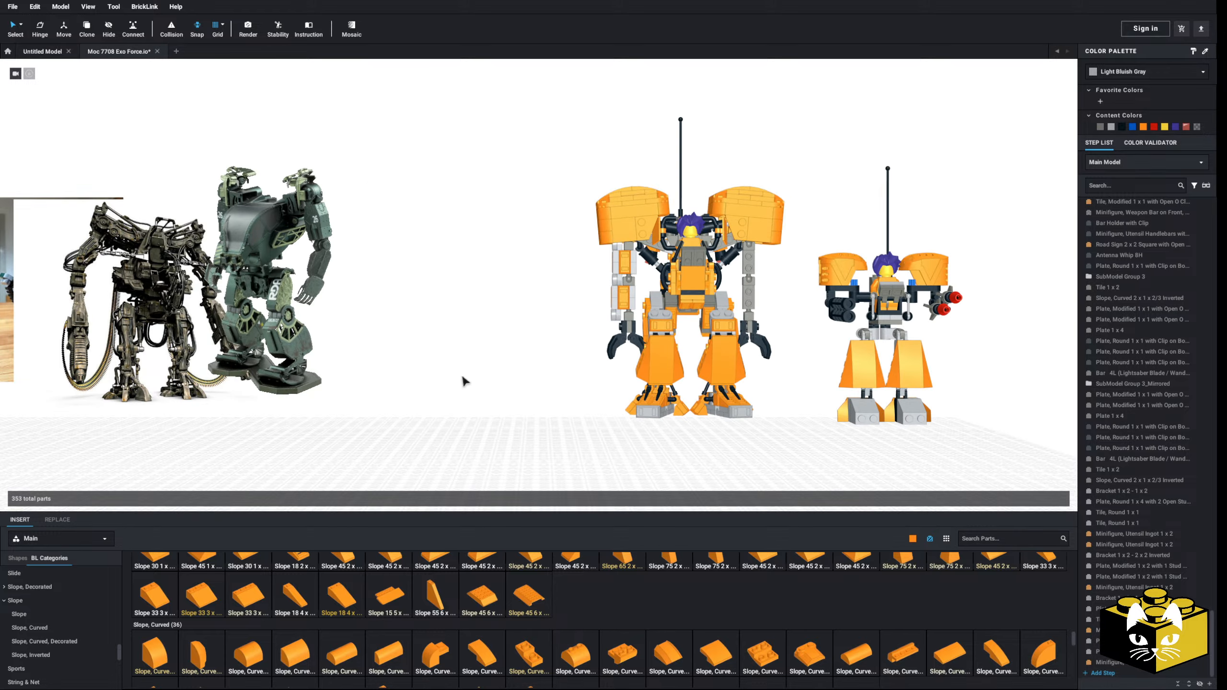
scroll(462, 374, up, 5)
right_drag(443, 374, 660, 405)
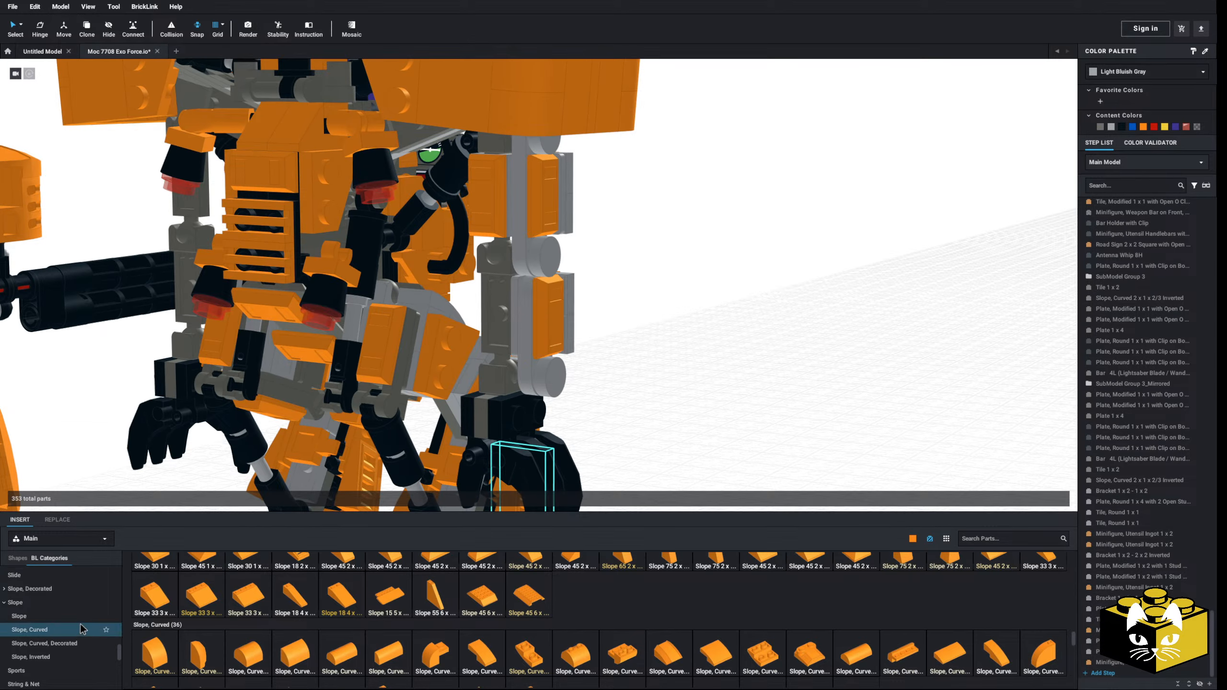
scroll(81, 631, up, 5)
scroll(67, 626, down, 1)
click(39, 583)
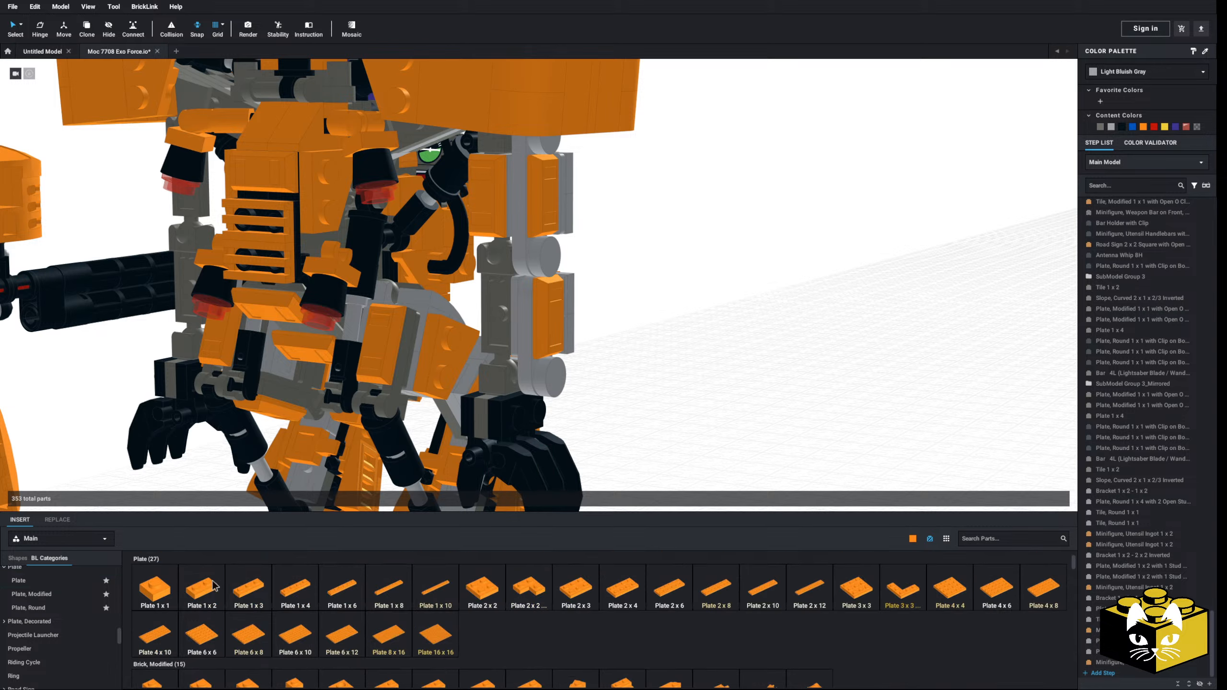
mouse_move(709, 385)
right_down()
mouse_move(733, 386)
mouse_move(723, 391)
right_up()
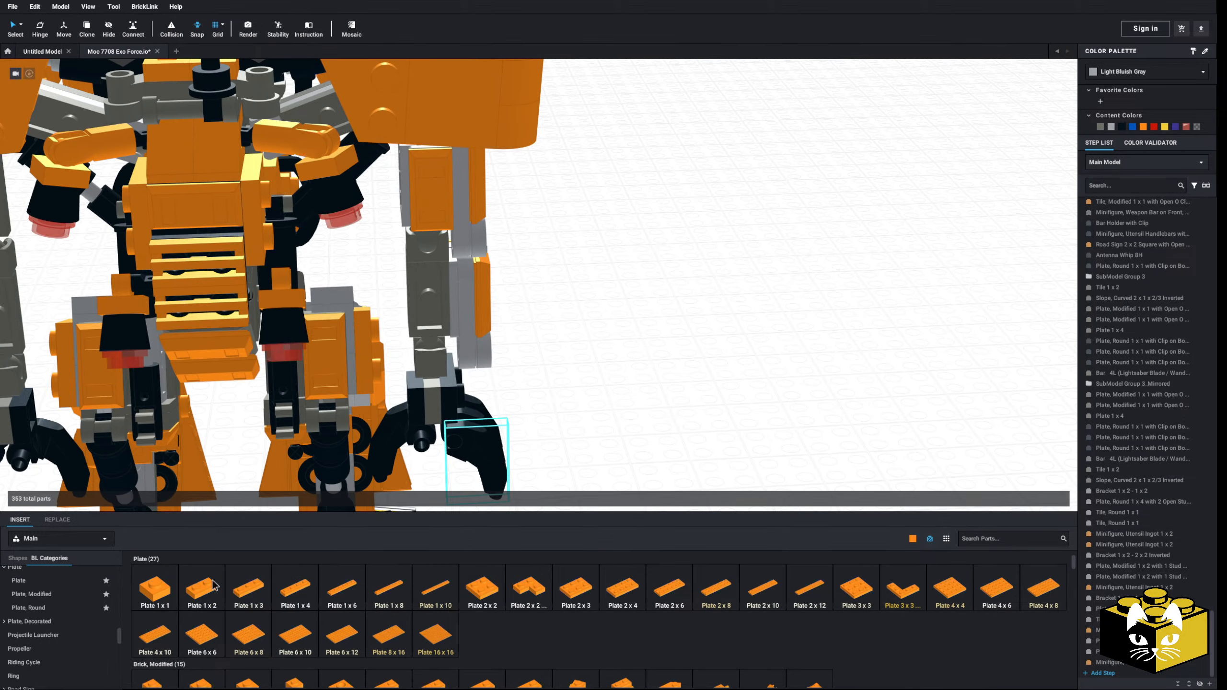
Step: Detach the forearm's seven-part armor assembly and set it aside on the ground beside the robot
right_drag(503, 366, 500, 296)
click(489, 375)
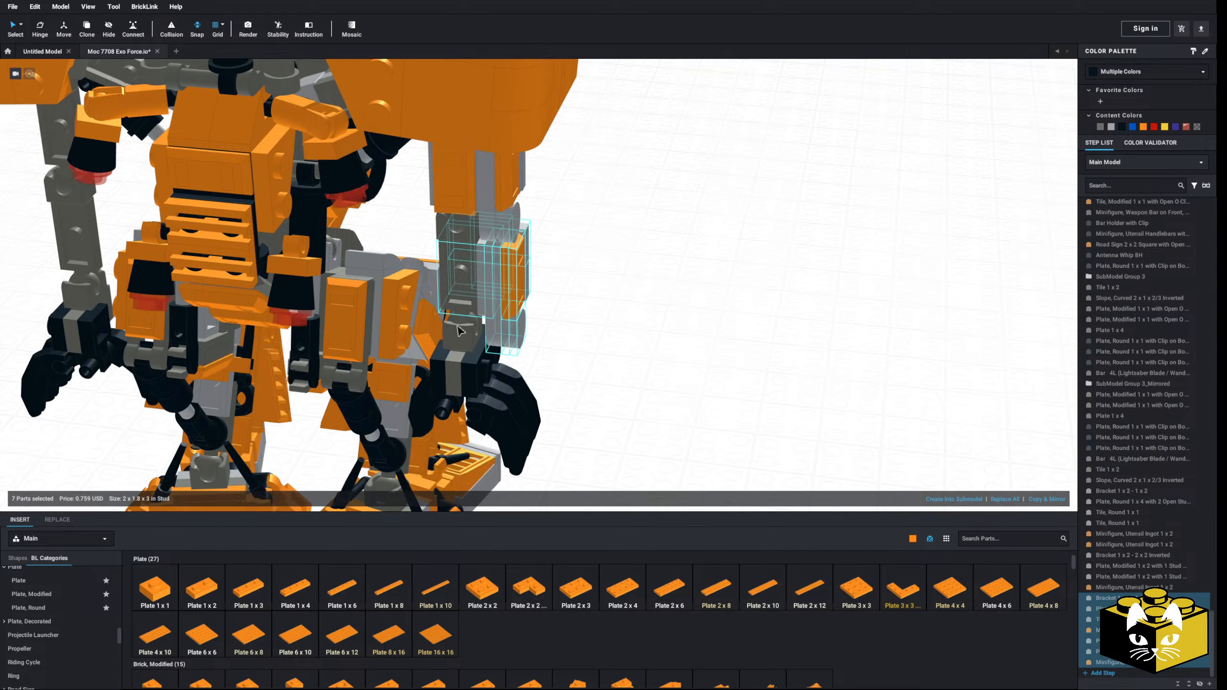
drag(501, 296, 817, 312)
click(617, 348)
right_drag(616, 348, 570, 331)
click(403, 312)
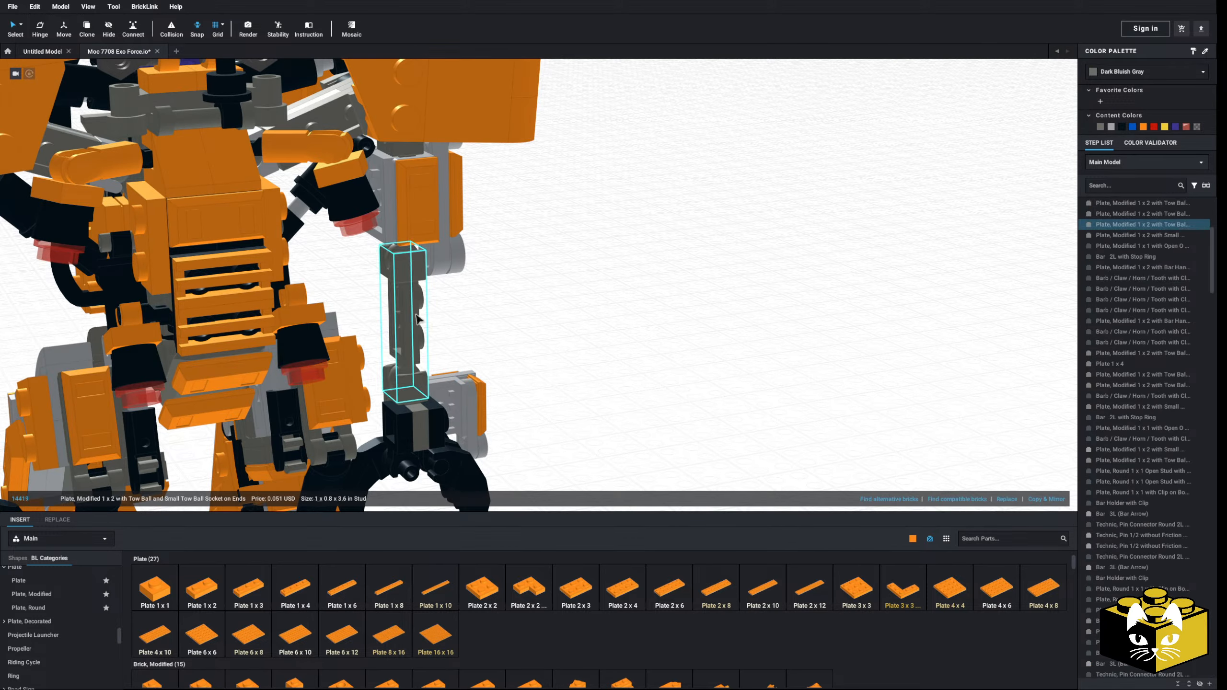
click(476, 323)
right_drag(477, 323, 477, 315)
Step: Duplicate the upper arm's brackets, jumper plates and orange ingots onto the bare forearm
click(410, 232)
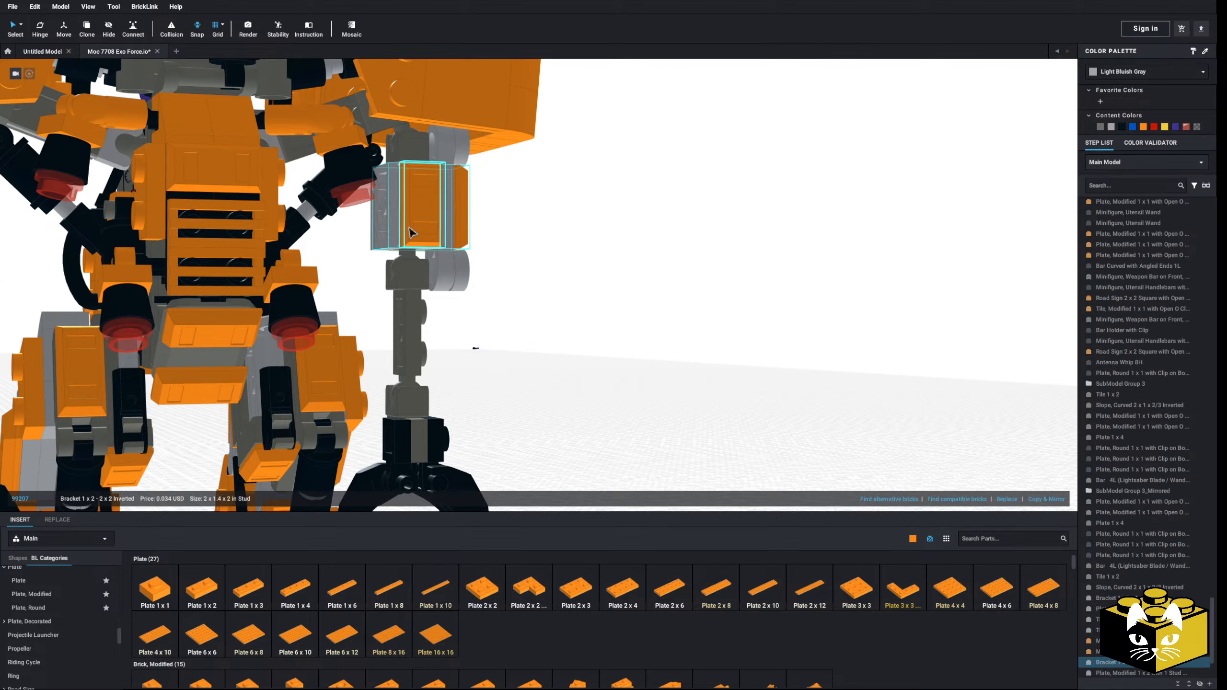
right_drag(410, 231, 394, 239)
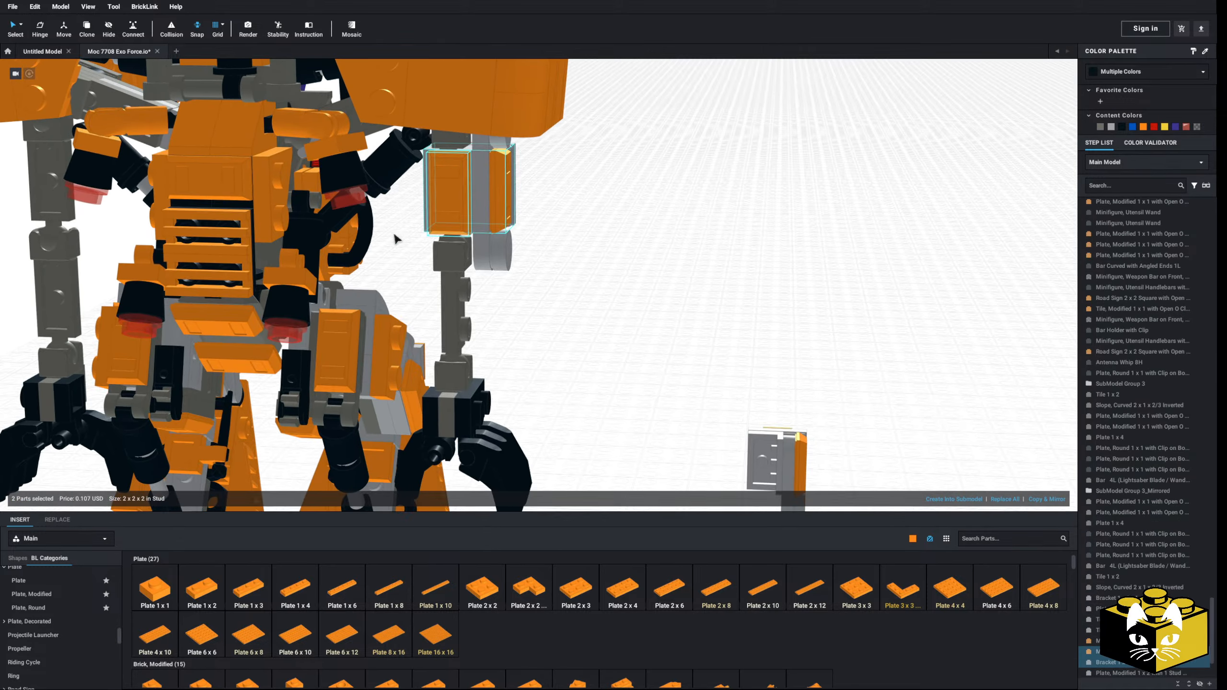
ctrl+click(473, 154)
right_drag(473, 154, 406, 163)
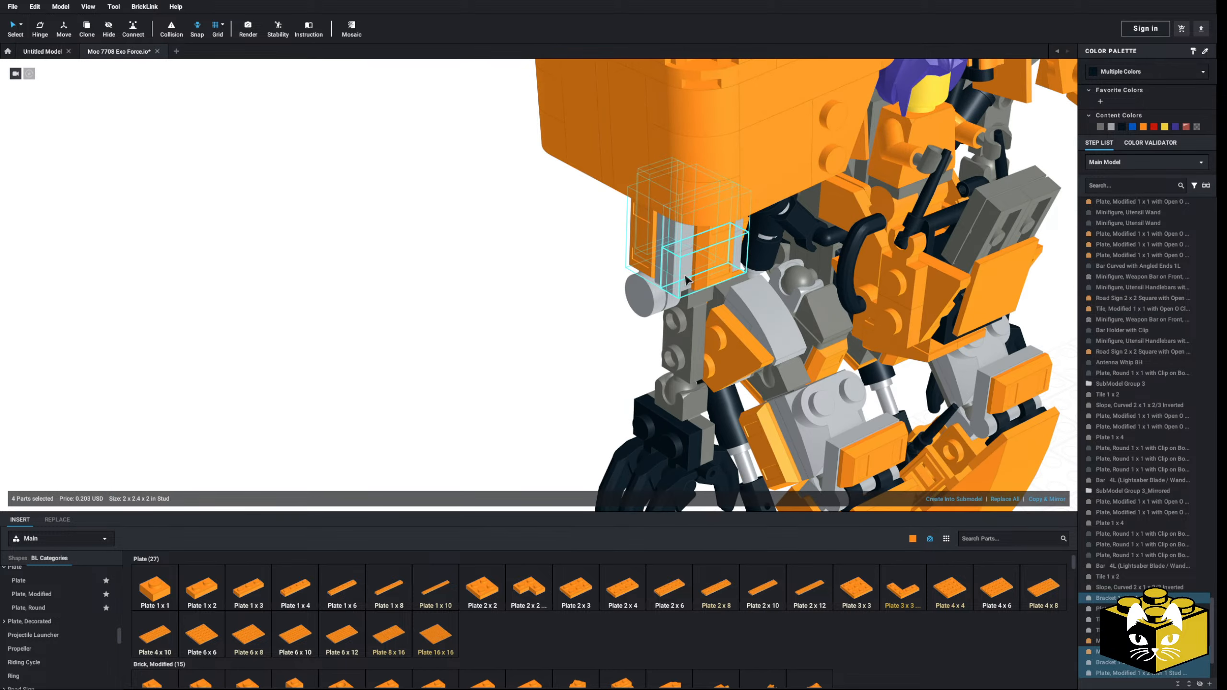
right_click(707, 265)
click(720, 282)
right_click(492, 328)
click(507, 357)
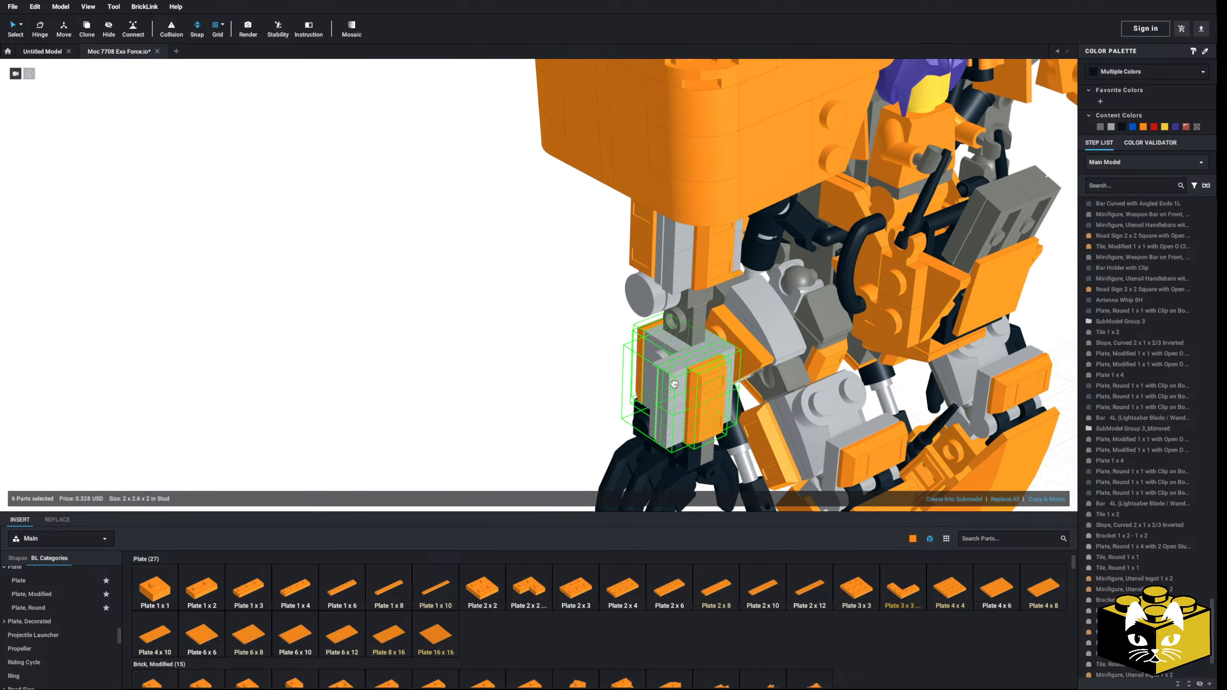
click(675, 358)
Step: Move the round plate, round tile and side ingot from the detached armor onto the forearm and delete its leftover parts
right_drag(476, 395, 772, 425)
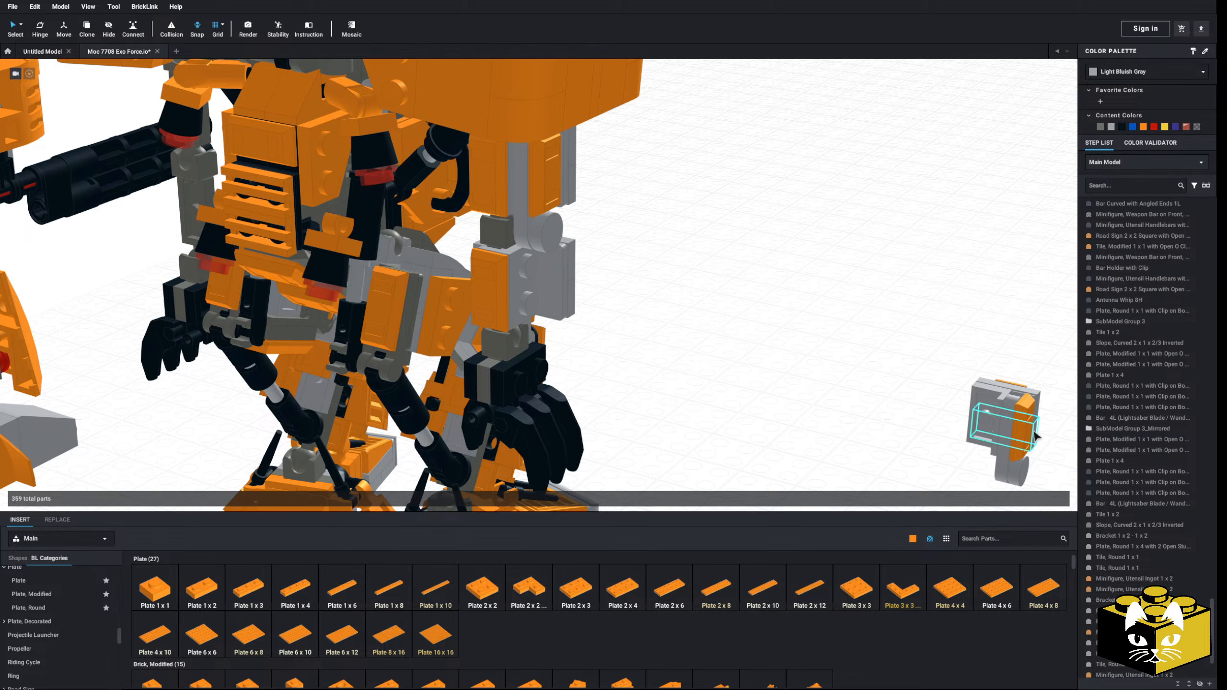
drag(1035, 436, 530, 307)
drag(1023, 346, 959, 451)
key(Delete)
right_drag(941, 447, 721, 432)
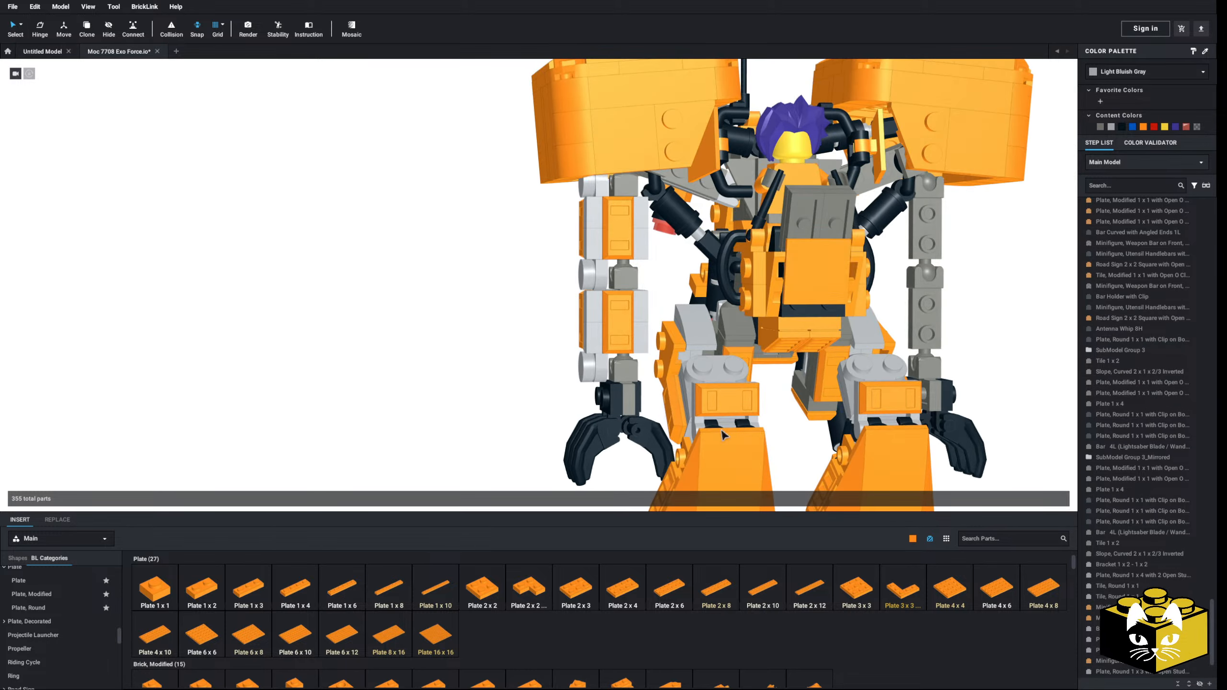
Step: Detach the two 1 x 2 tow-ball side plates from the robot's shoulders and set them on the ground beside it
scroll(418, 424, down, 8)
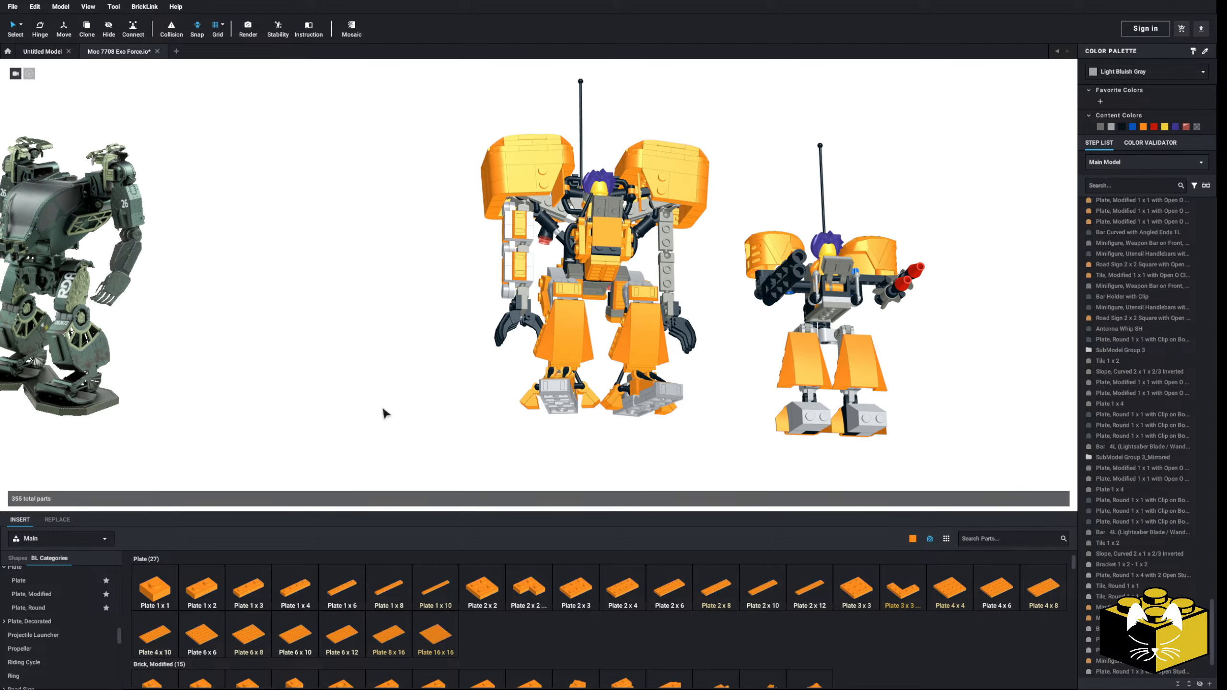
scroll(384, 413, up, 8)
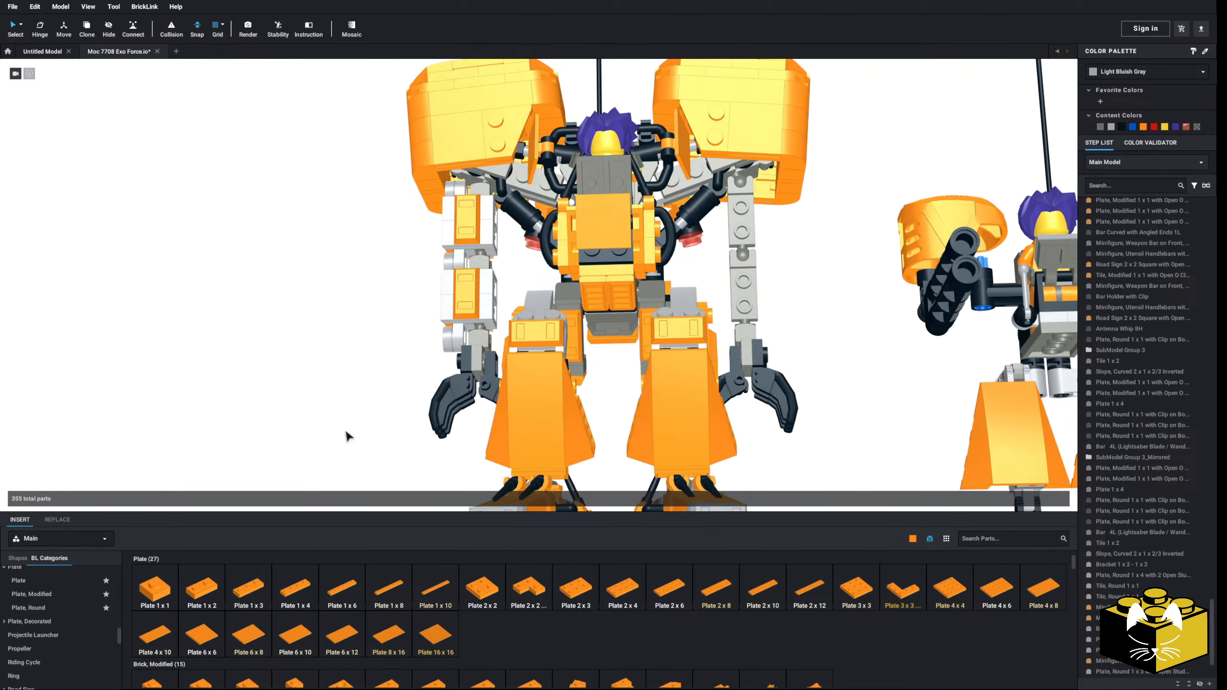
scroll(347, 436, up, 4)
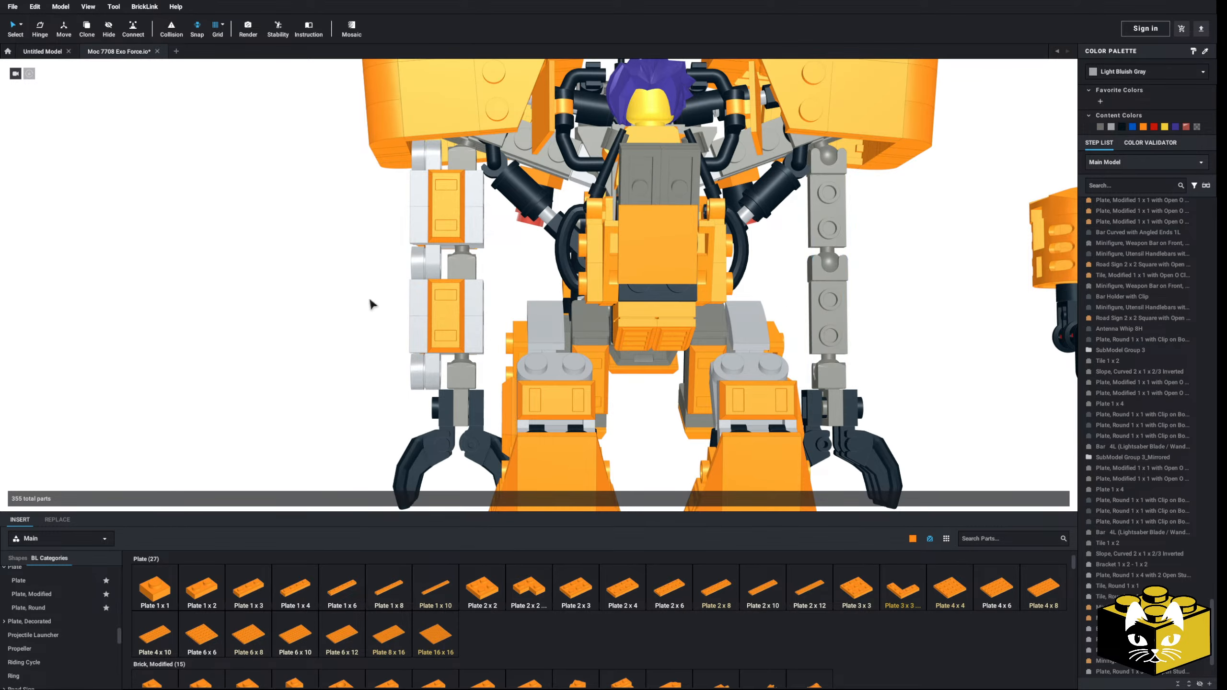
right_drag(316, 309, 329, 309)
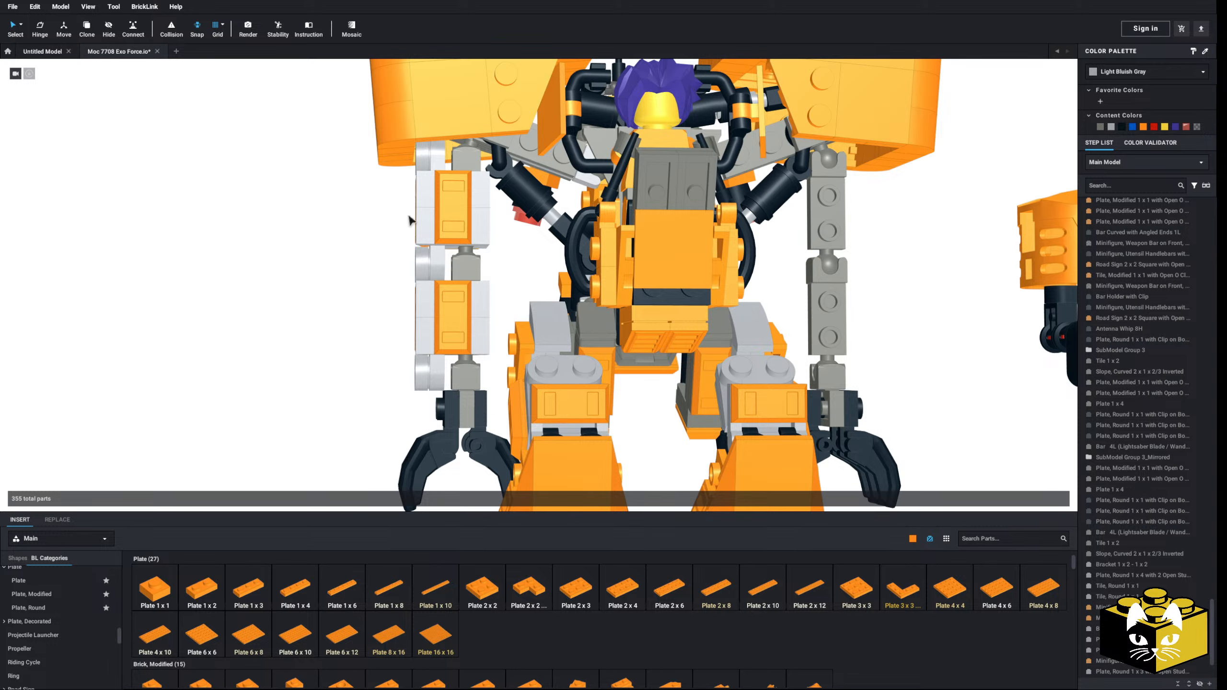
right_drag(410, 221, 384, 252)
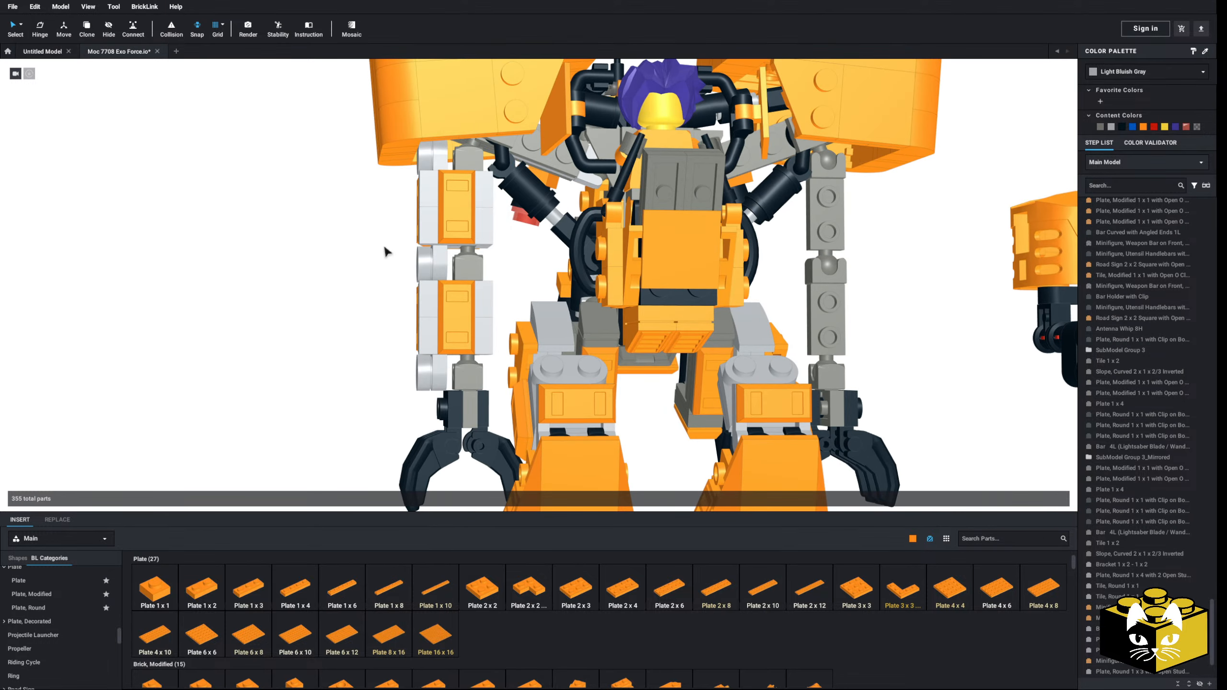
drag(473, 150, 315, 263)
right_drag(316, 271, 354, 434)
scroll(323, 300, down, 3)
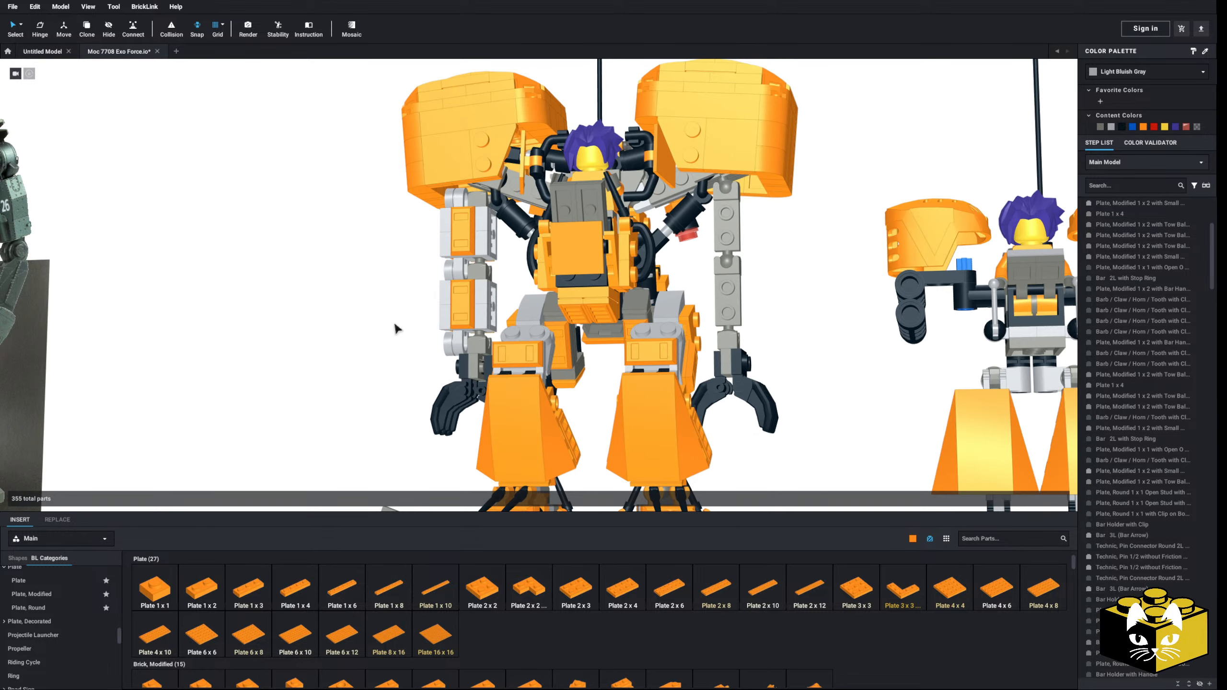
click(726, 185)
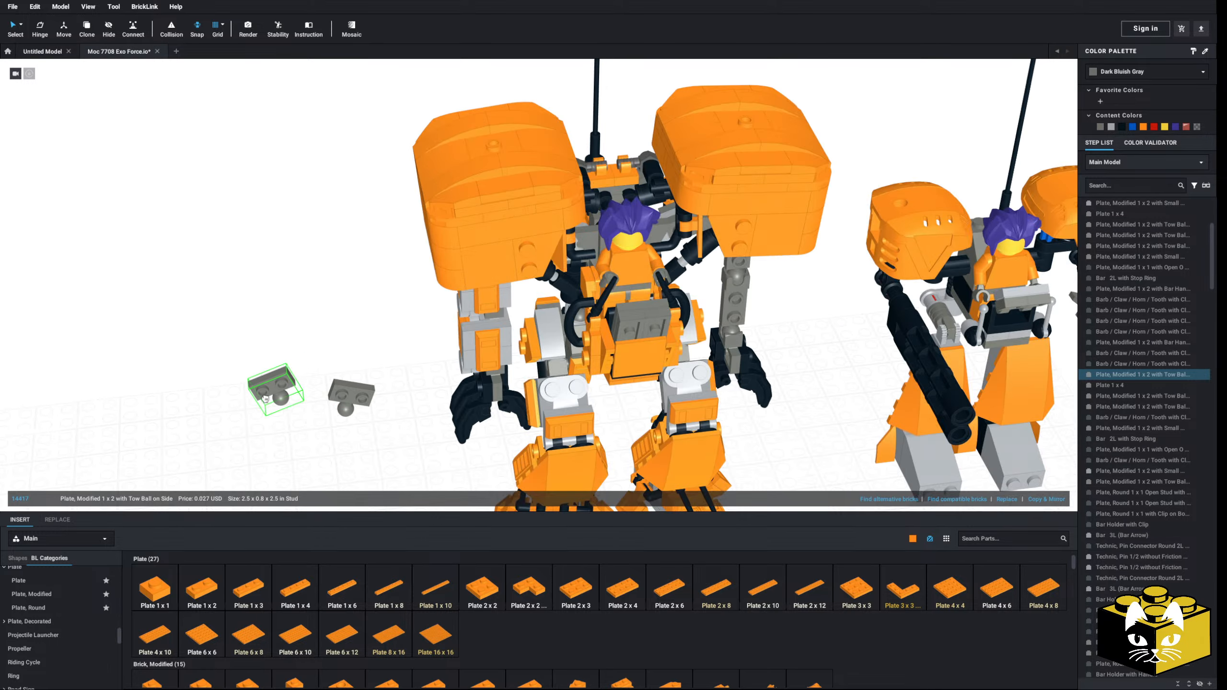
right_drag(295, 361, 315, 359)
Step: Duplicate the forearm's orange Utensil Ingot 1 x 2 onto the outer side of the wrist above the hand
scroll(607, 324, up, 5)
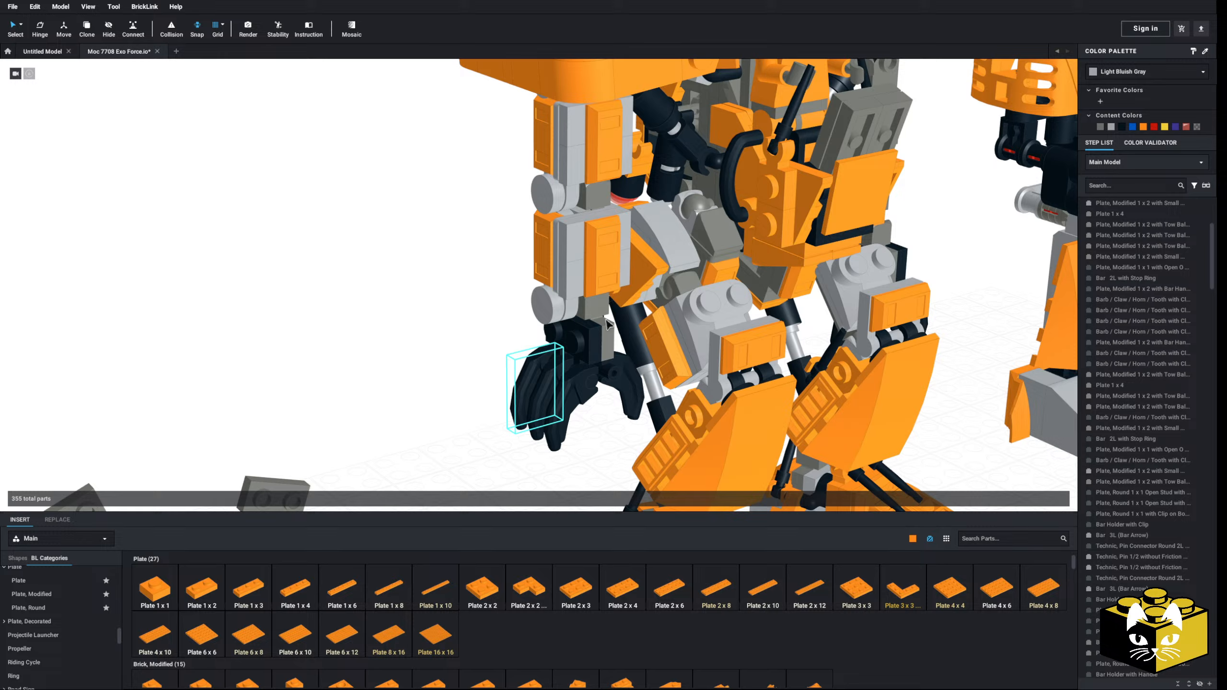
right_click(615, 262)
click(627, 279)
right_click(413, 351)
click(426, 380)
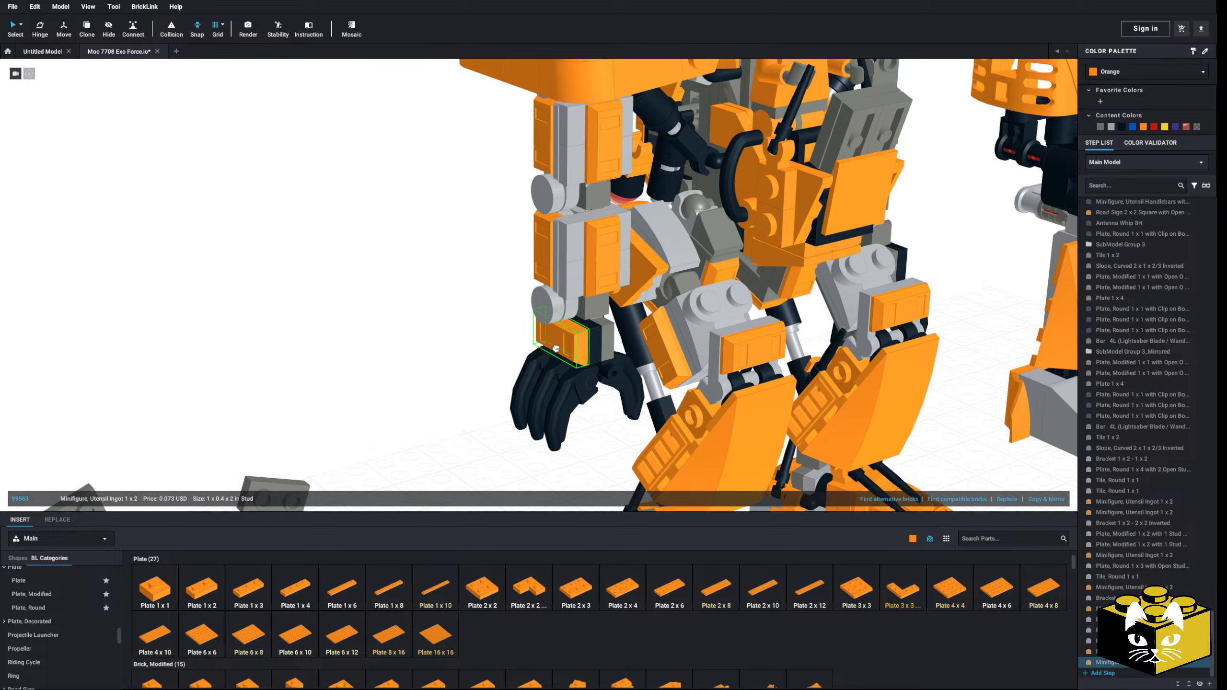
click(555, 348)
Step: Delete the robot's unarmored arm together with its wrist and hand
scroll(394, 410, down, 5)
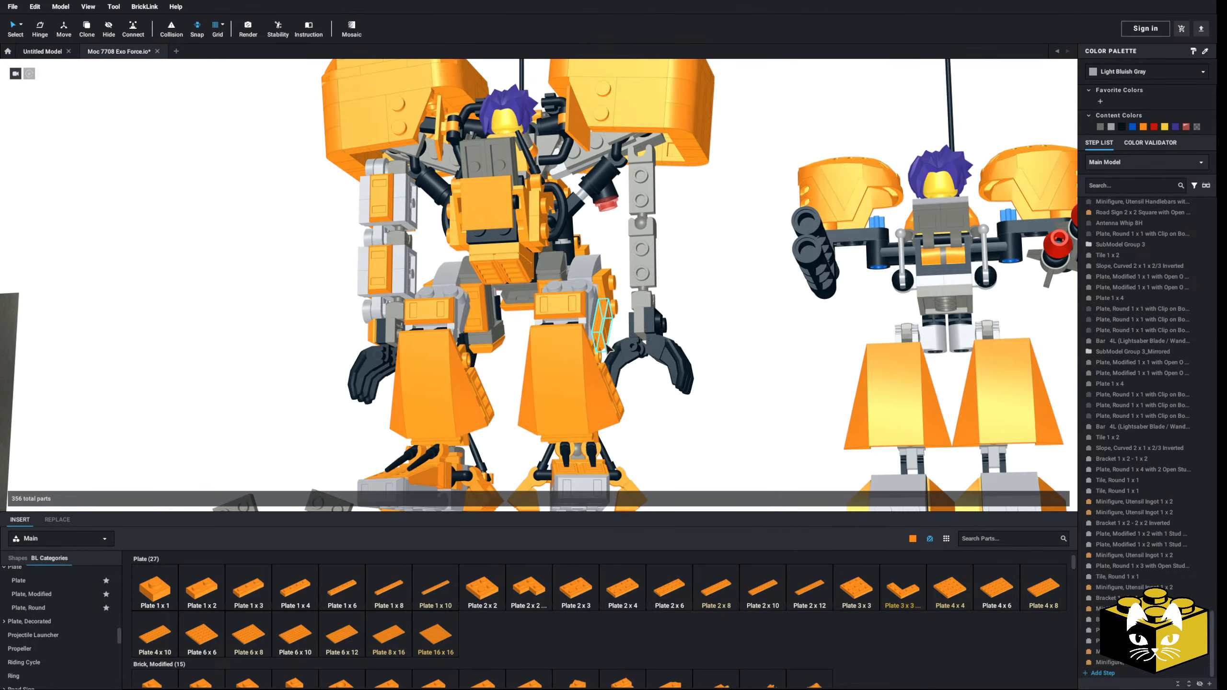
click(641, 193)
drag(641, 197, 675, 301)
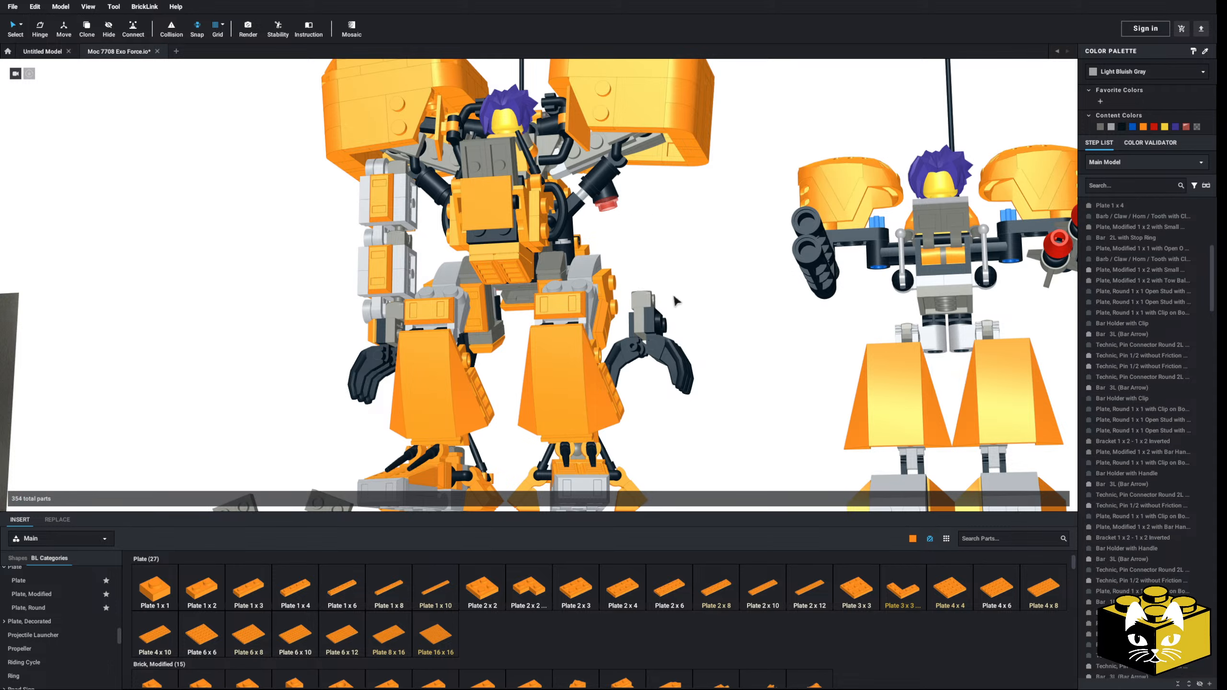
click(647, 334)
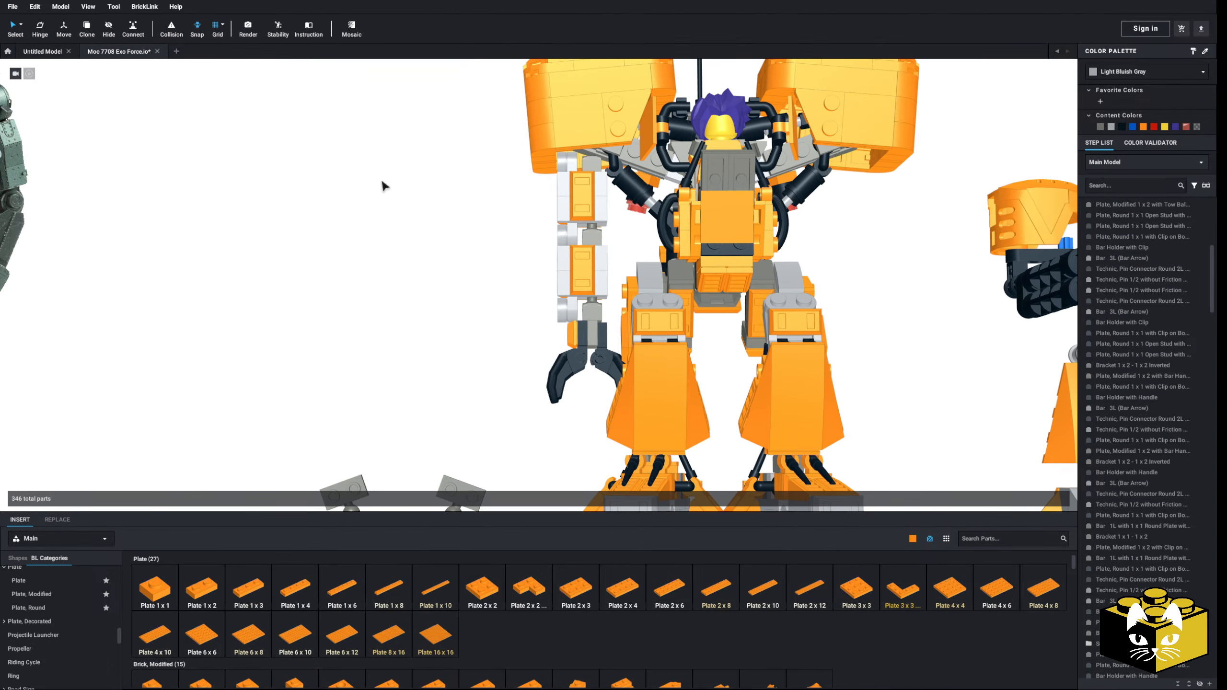
Step: Select the whole armored arm by connected parts and create a mirrored copy of it
click(21, 28)
click(63, 76)
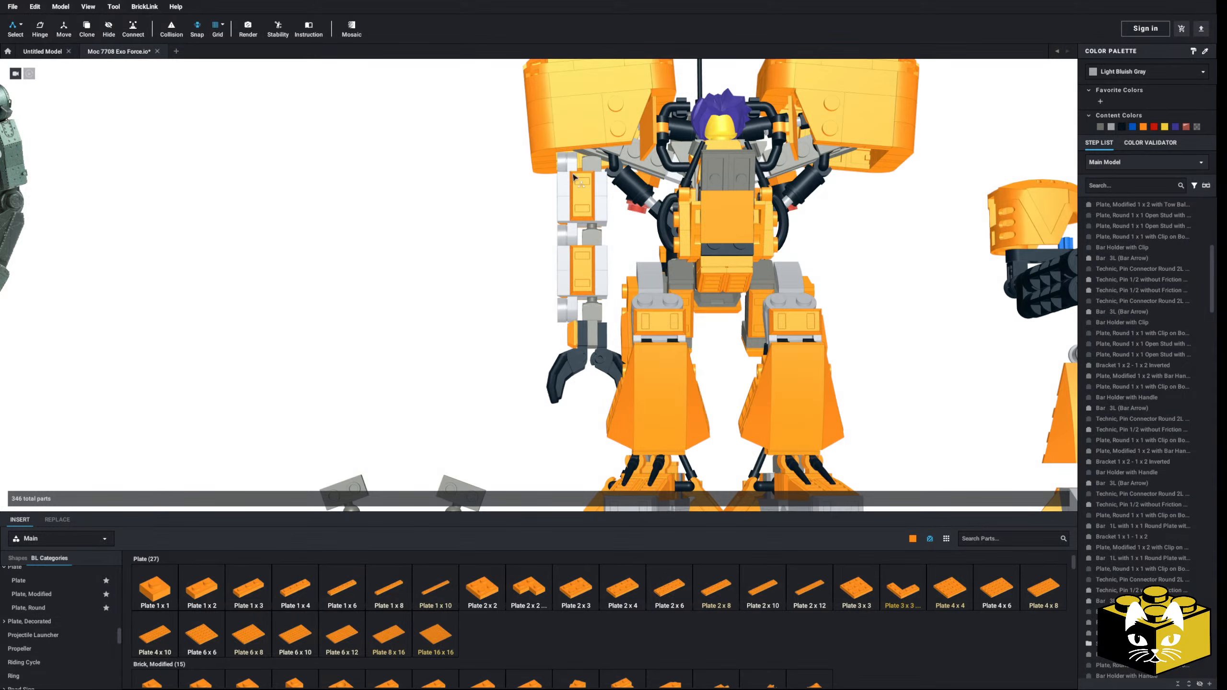
click(592, 170)
click(20, 26)
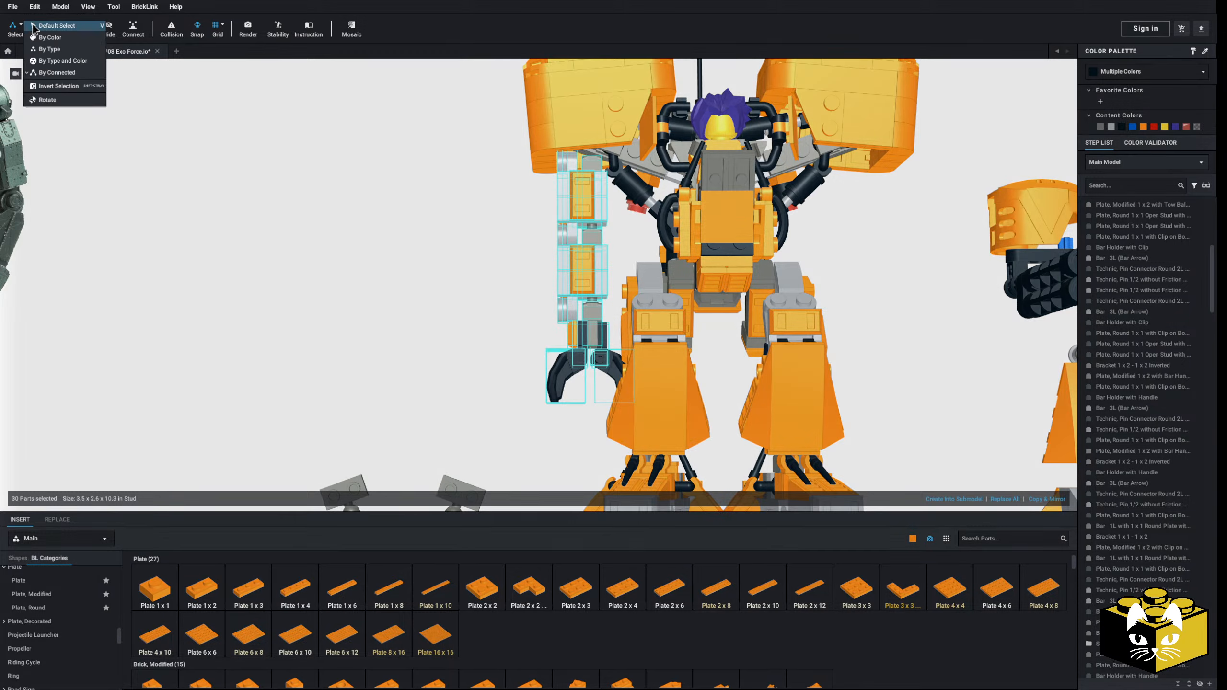
click(49, 25)
right_drag(334, 257, 578, 328)
scroll(590, 328, up, 4)
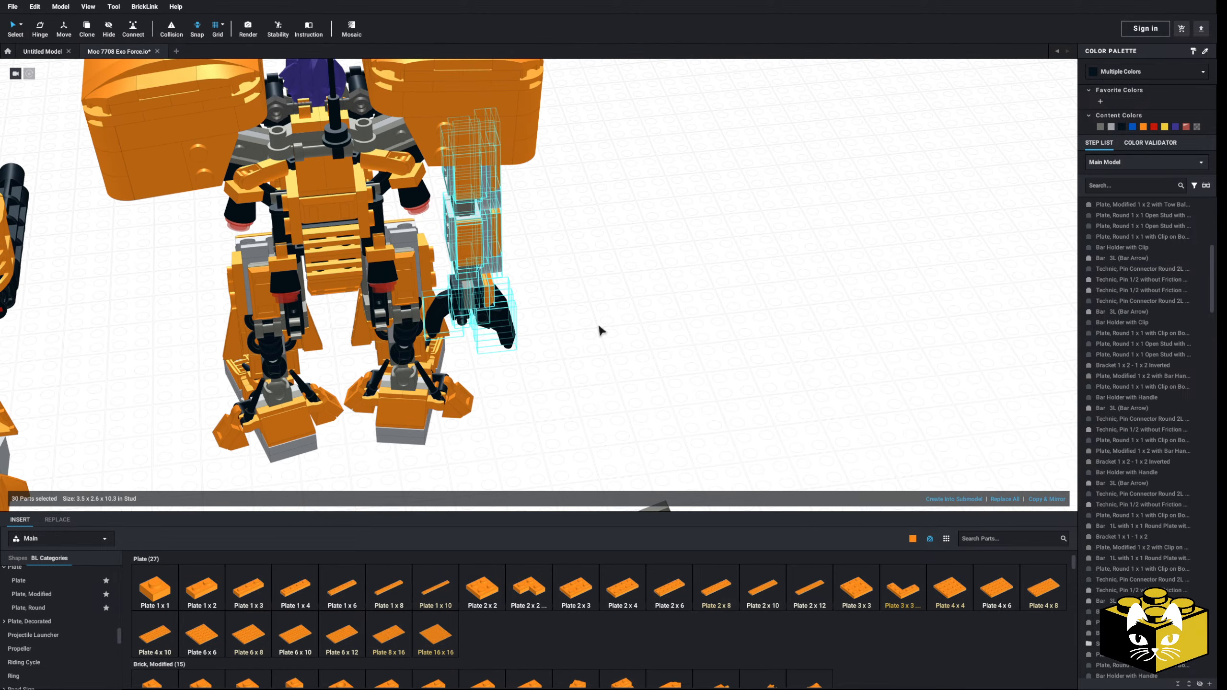
click(1044, 500)
Step: Switch back to default selection and move the mirrored arm away from the robot
click(21, 25)
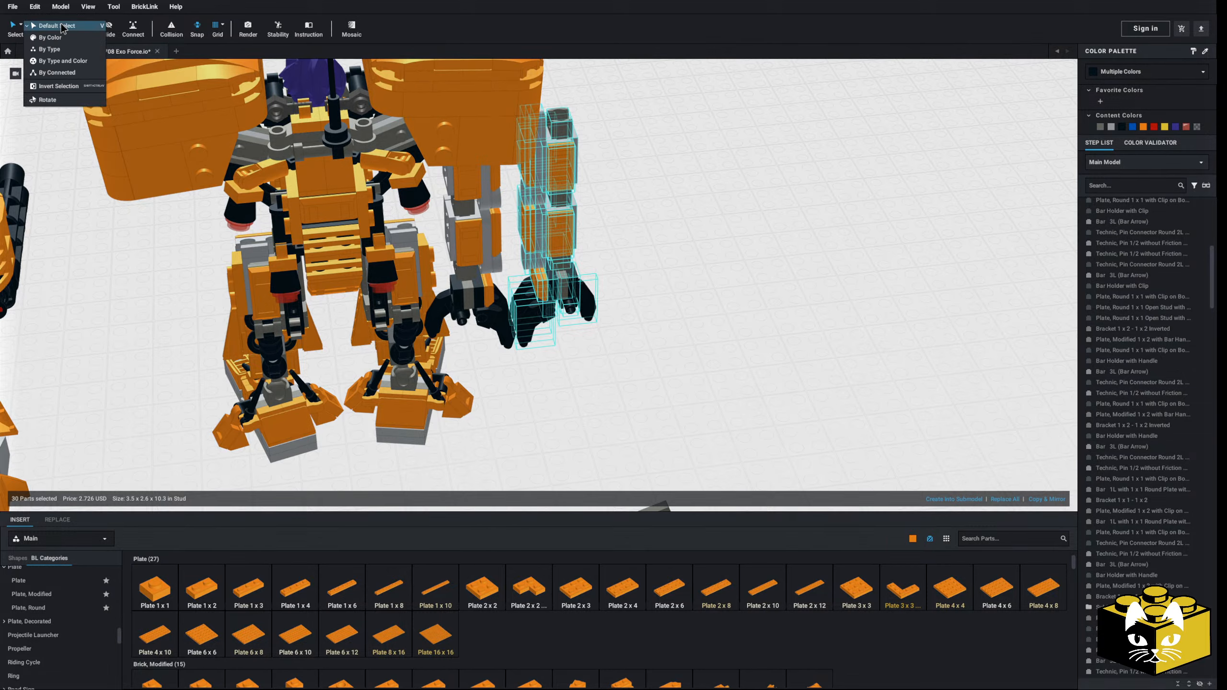
click(65, 26)
drag(563, 162, 682, 167)
click(772, 279)
right_drag(773, 280, 545, 316)
Step: Reattach the first 1 x 2 tow-ball plate under the shoulder above the original armored arm
drag(372, 353, 423, 348)
right_drag(423, 348, 453, 316)
scroll(488, 150, up, 5)
drag(453, 315, 538, 233)
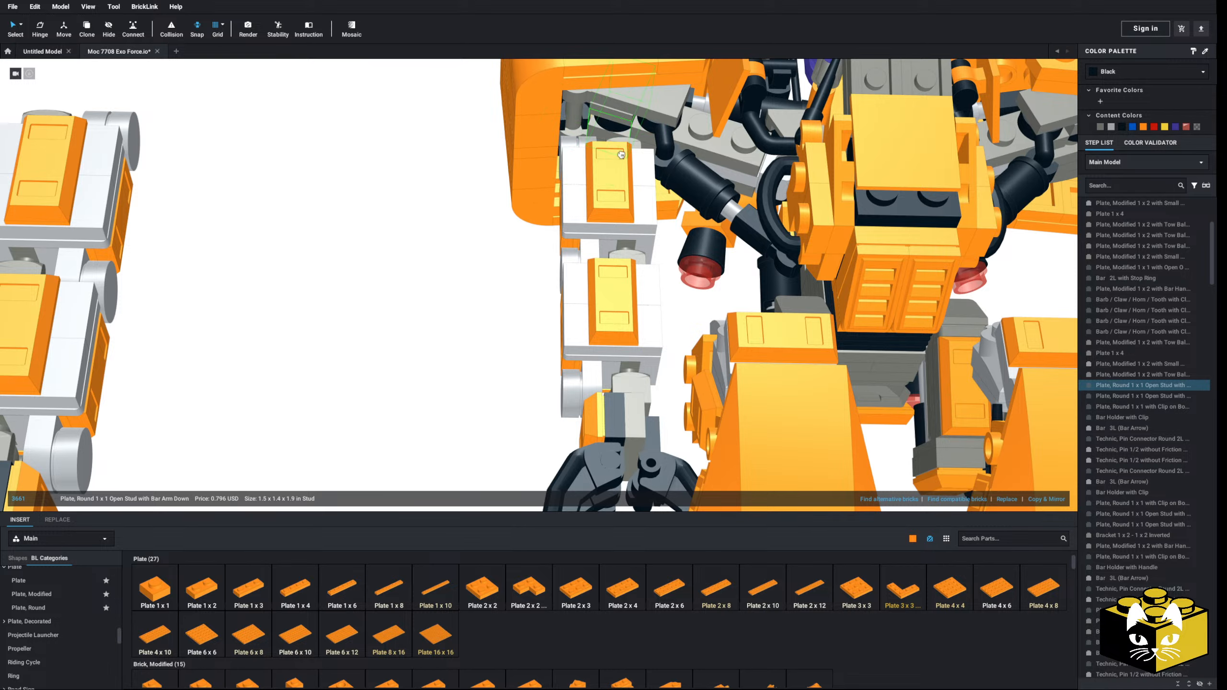
drag(621, 155, 616, 144)
click(449, 225)
scroll(396, 255, down, 4)
right_drag(397, 255, 368, 329)
Step: Attach the second 1 x 2 tow-ball plate under the opposite, armless shoulder
drag(342, 471, 386, 439)
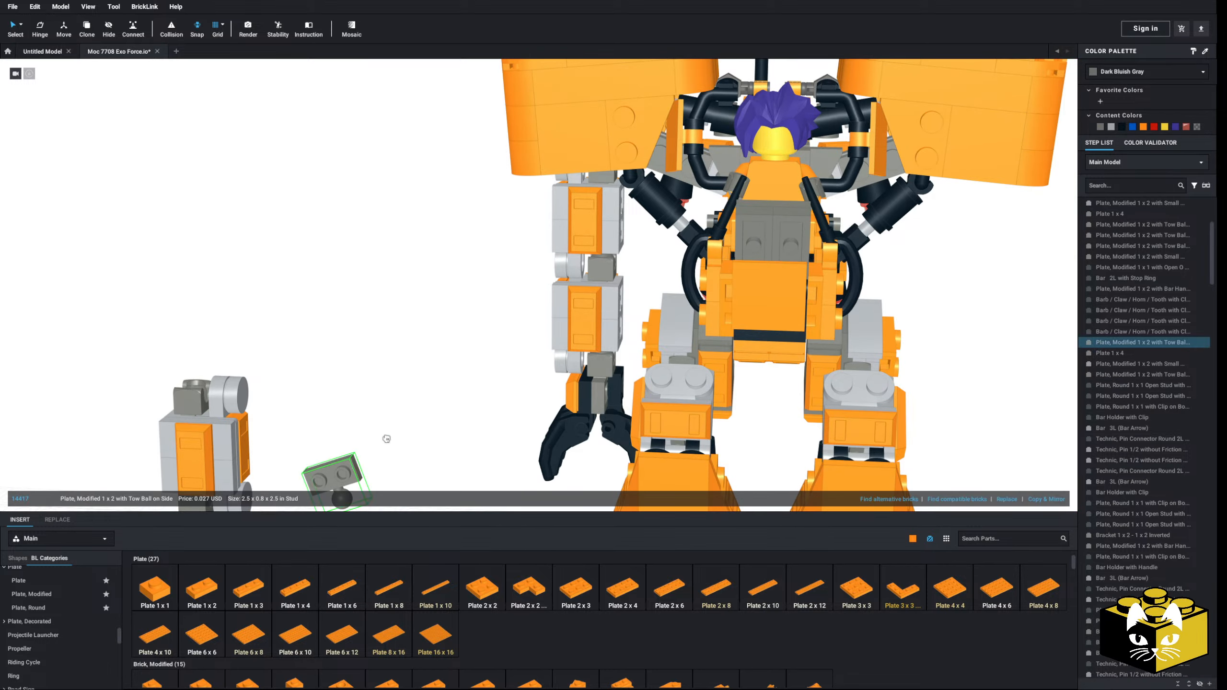
right_drag(386, 439, 315, 431)
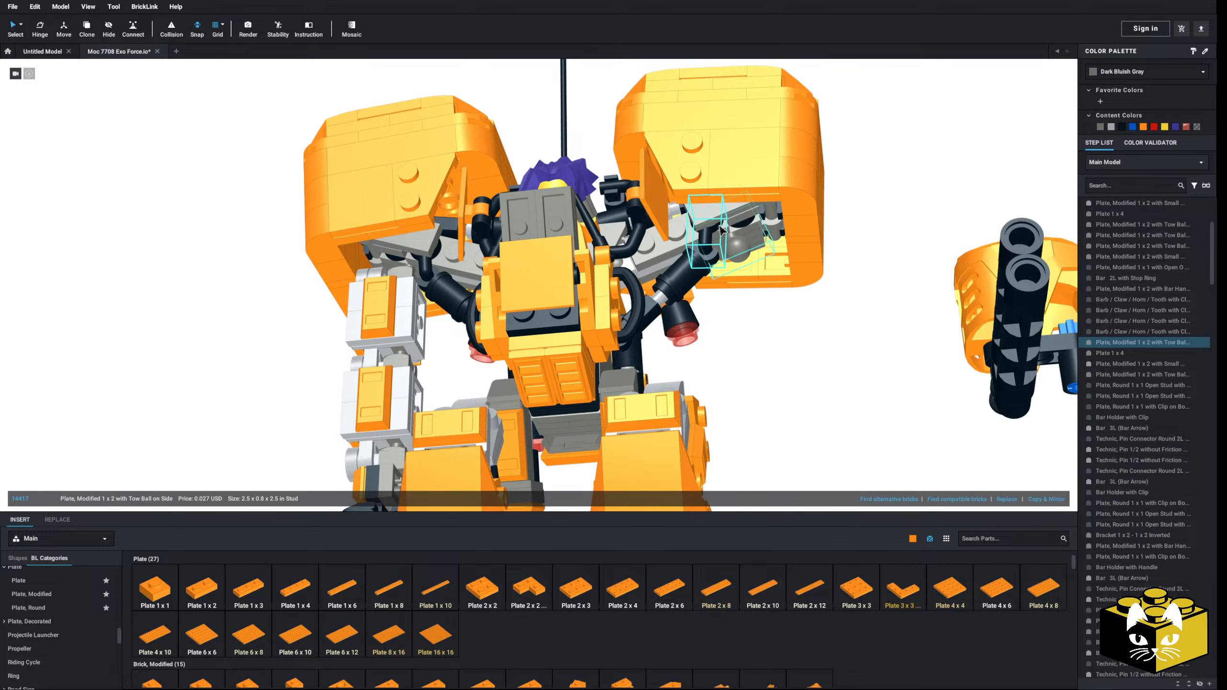
click(747, 384)
scroll(747, 384, down, 3)
middle_drag(748, 384, 804, 307)
right_drag(417, 345, 413, 332)
middle_drag(413, 332, 420, 271)
Step: Select all parts of the mirrored arm and attach it to the tow ball on the armless shoulder
scroll(454, 203, down, 4)
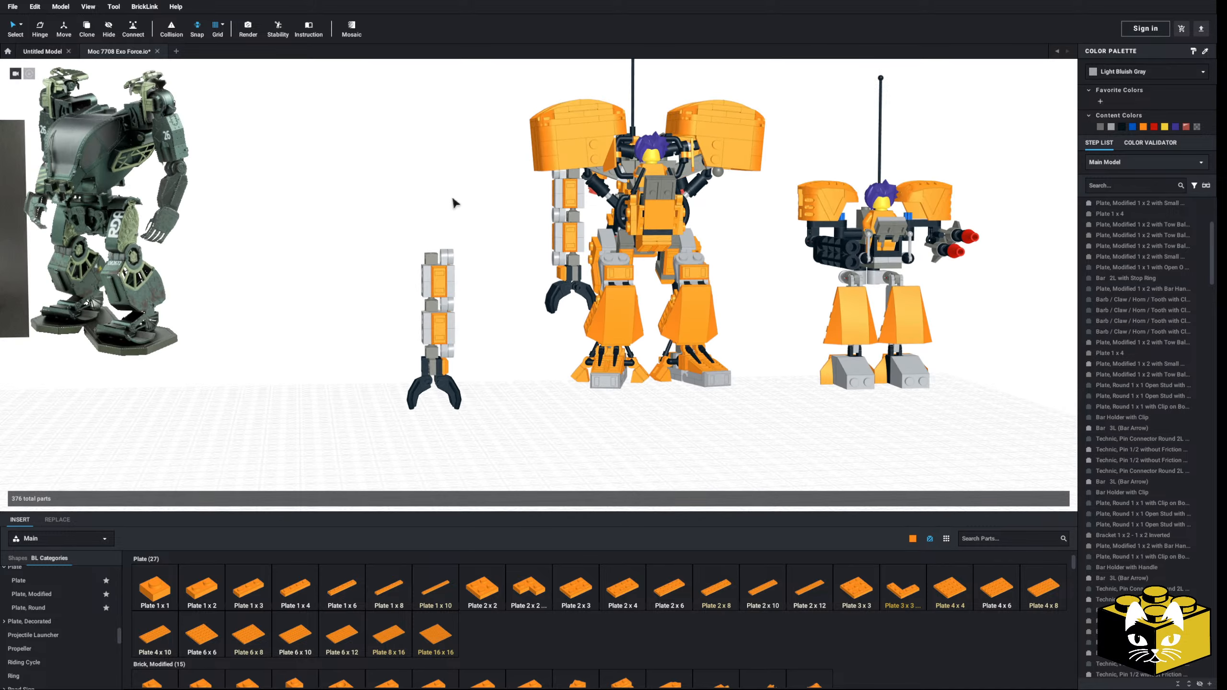
drag(472, 234, 392, 449)
drag(434, 264, 687, 289)
scroll(628, 338, up, 4)
right_drag(676, 333, 686, 288)
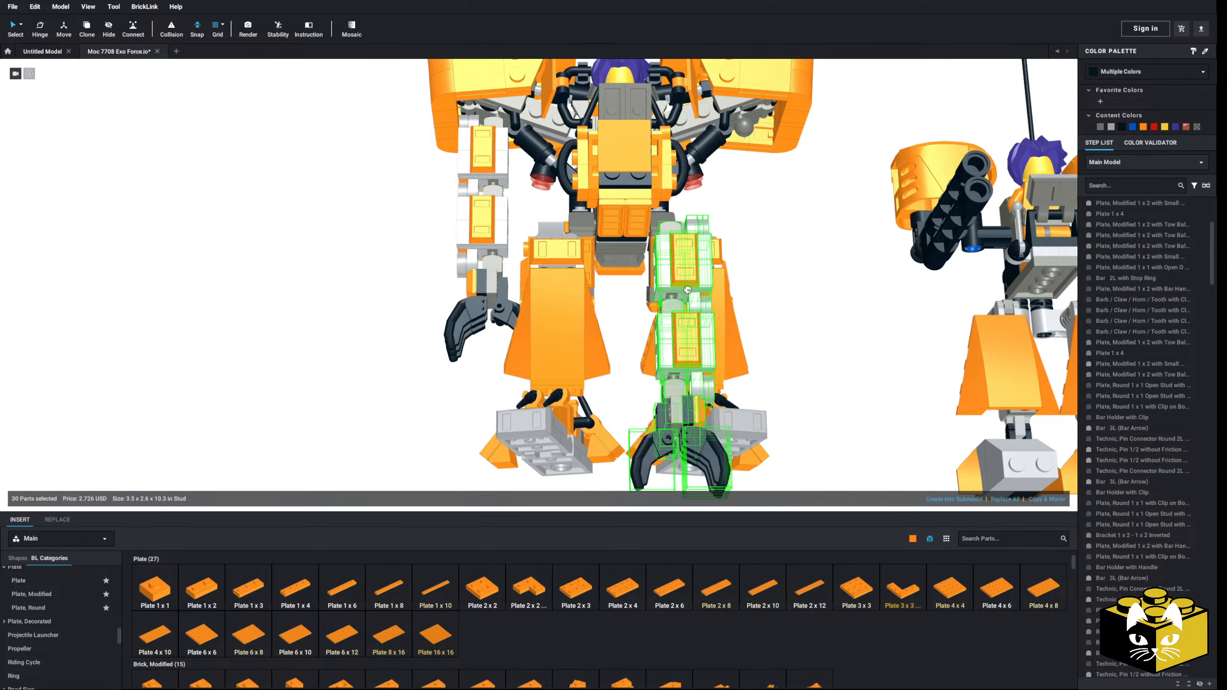
middle_drag(687, 289, 556, 348)
drag(686, 289, 640, 241)
click(700, 350)
right_drag(700, 351, 650, 395)
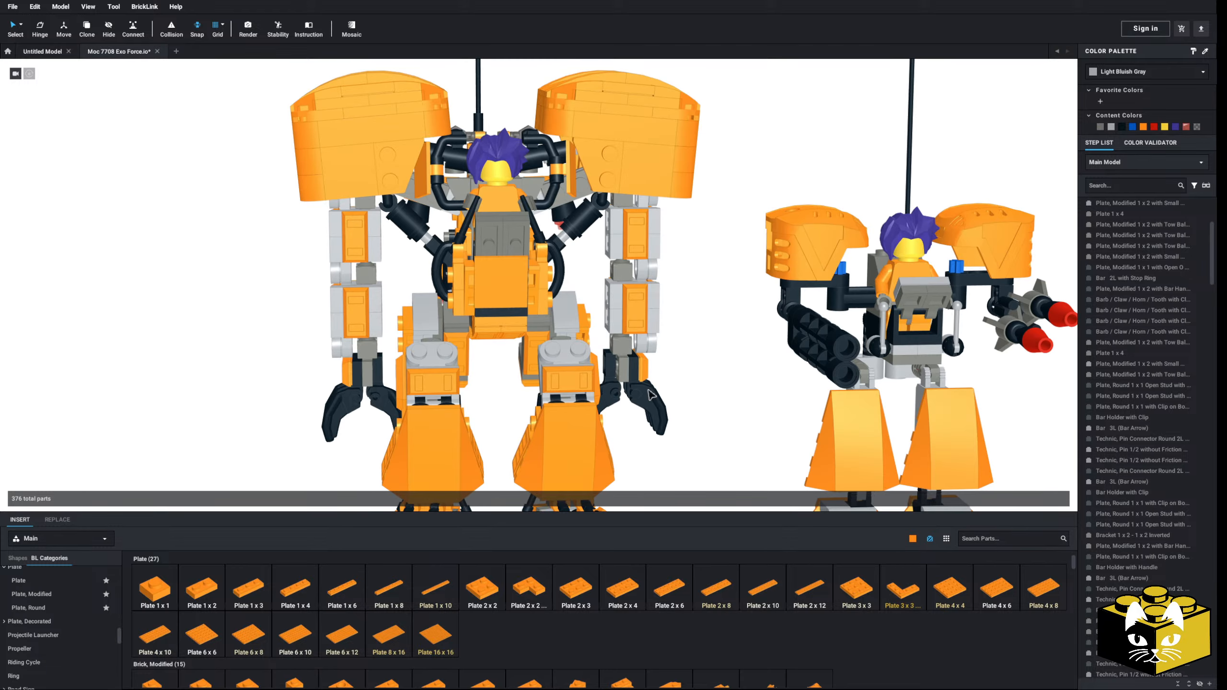
Step: Test the joints of the upper-arm and forearm tow-ball plates with the Hinge tool on the armored arm
middle_drag(261, 438, 295, 408)
right_drag(296, 408, 323, 402)
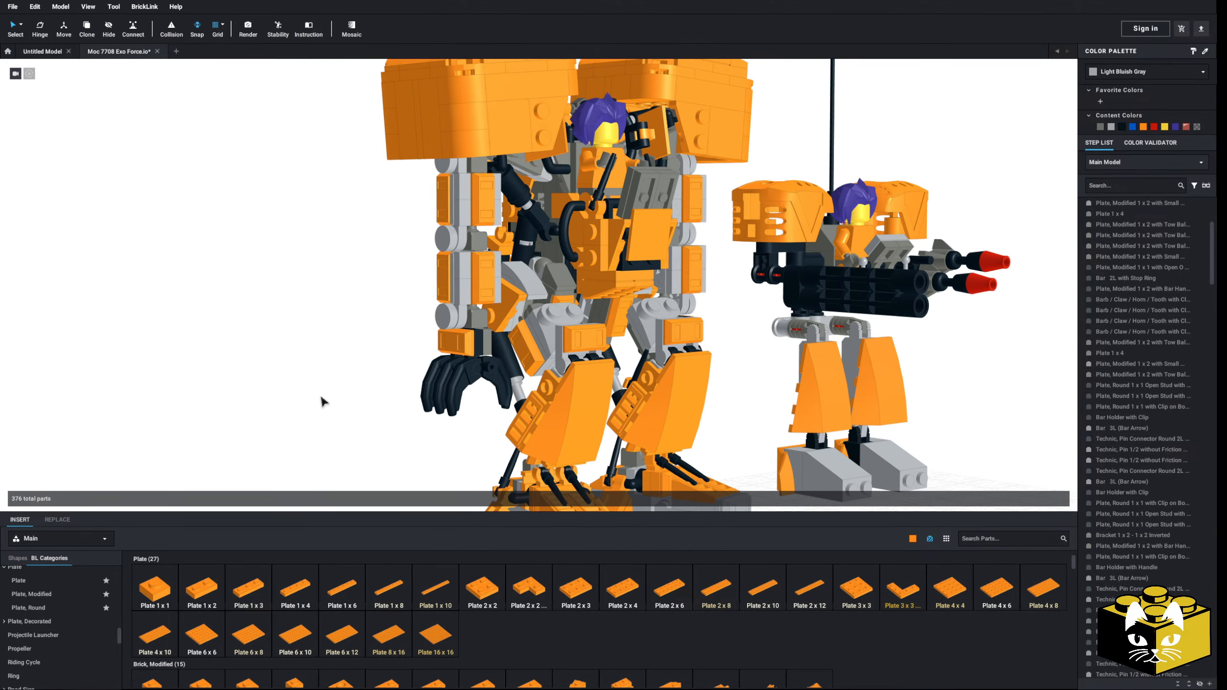
scroll(356, 252, up, 3)
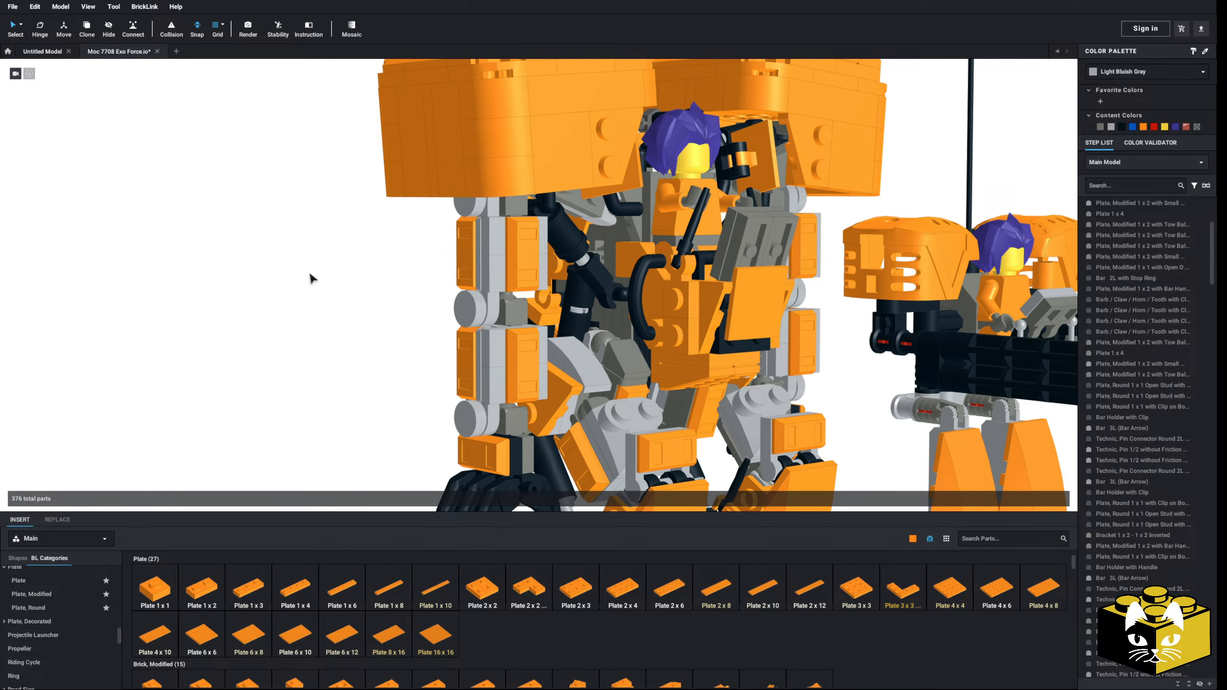
scroll(304, 276, down, 5)
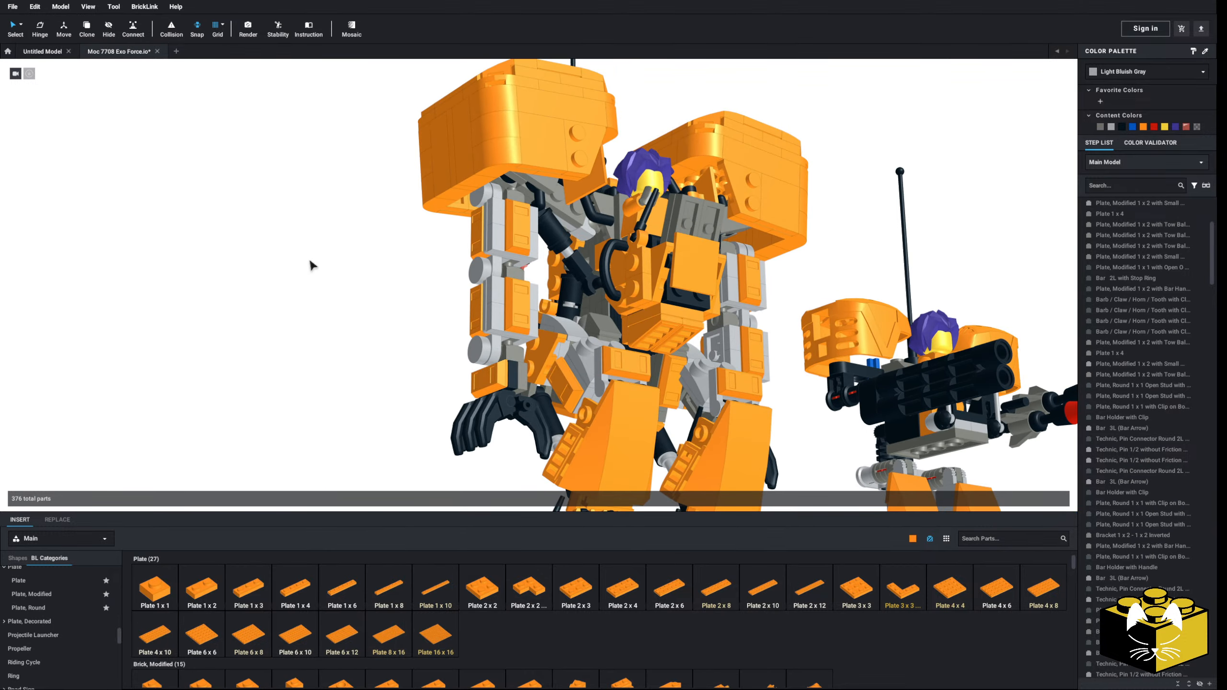
click(505, 200)
scroll(172, 114, up, 3)
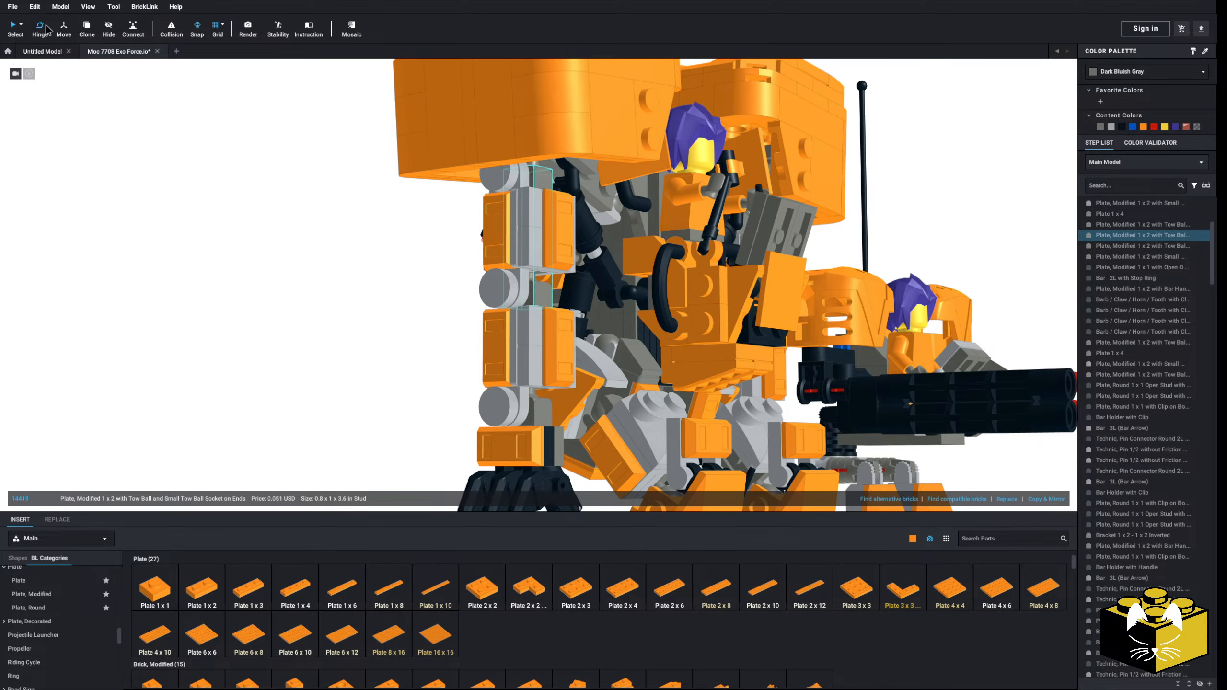
scroll(464, 217, up, 3)
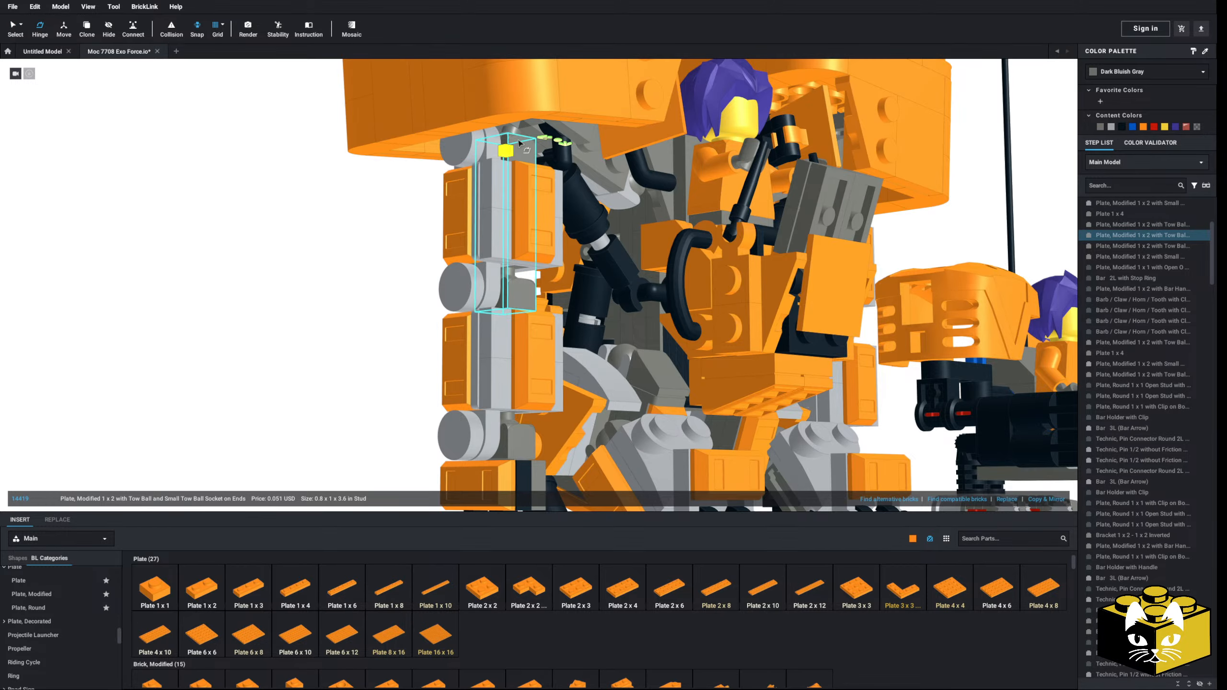
mouse_move(519, 149)
right_down()
mouse_move(497, 145)
mouse_move(511, 146)
right_up()
click(476, 279)
right_drag(475, 280, 498, 276)
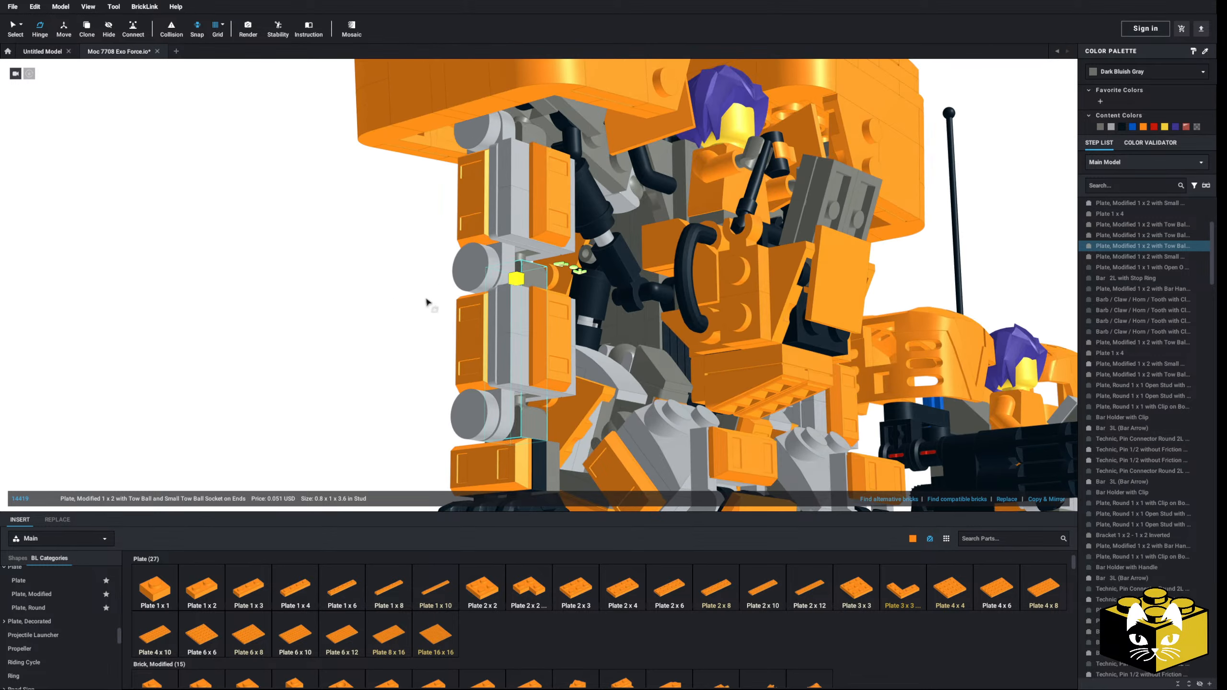
Step: Check the hinge points at the wrist and elbow of the same arm and return to default selection
middle_drag(383, 372, 367, 289)
click(363, 292)
right_drag(480, 330, 437, 332)
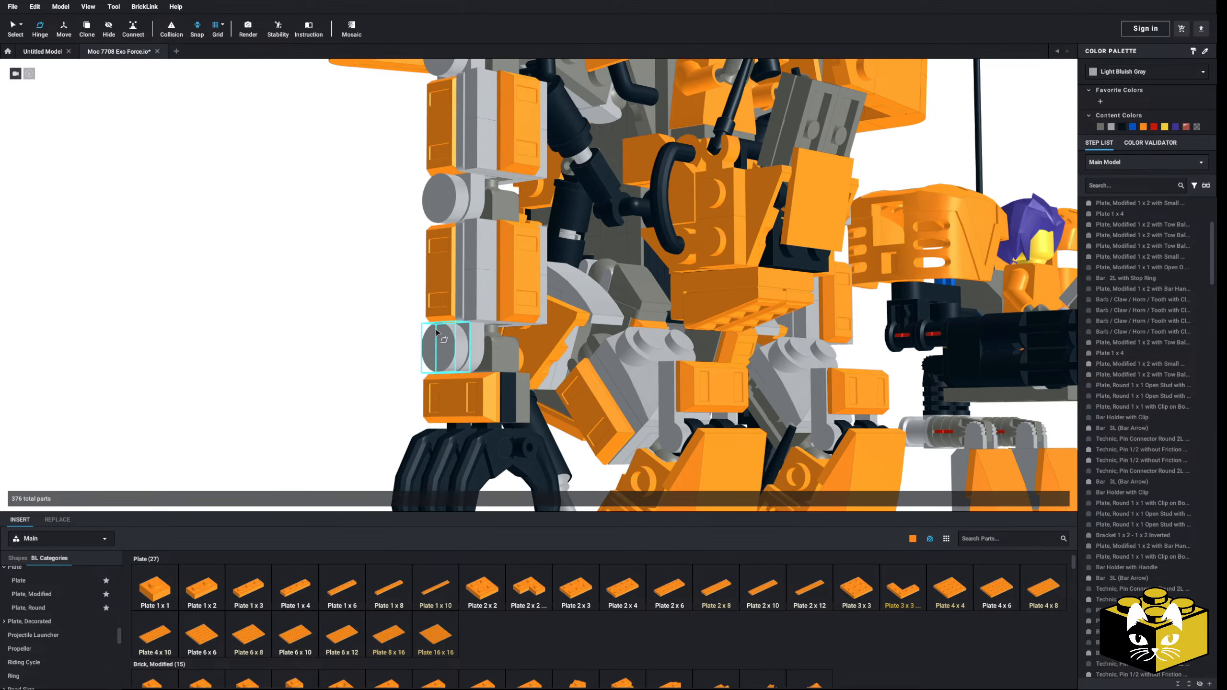
click(496, 345)
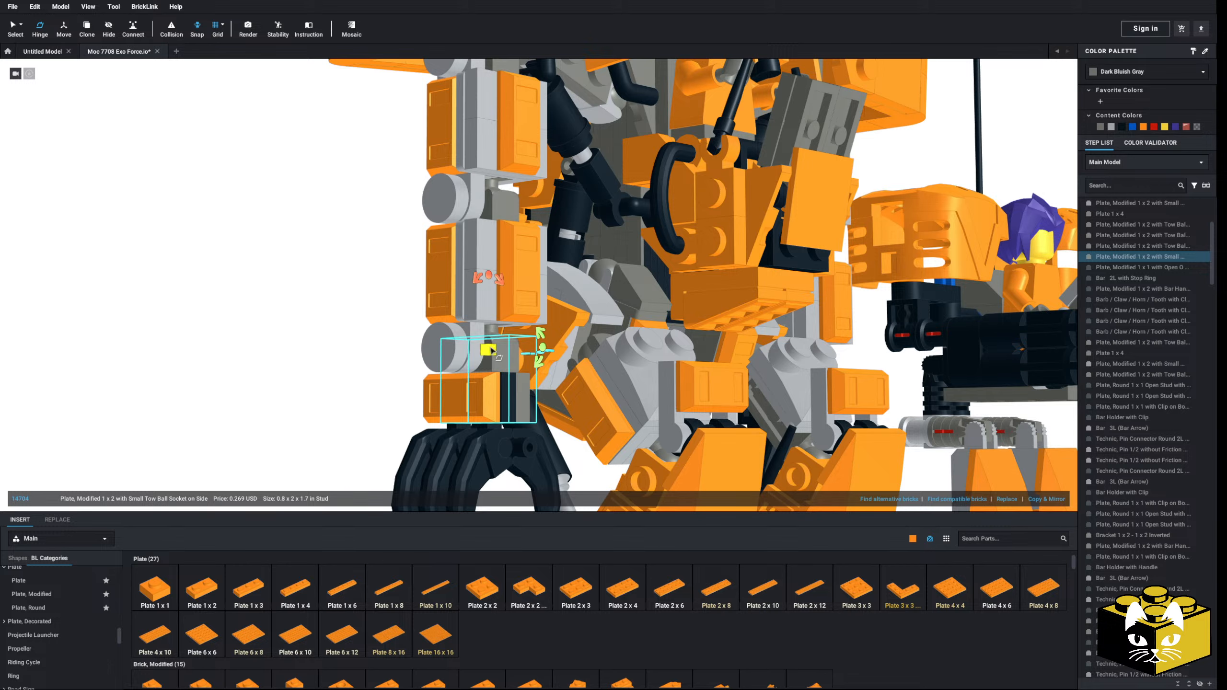
click(359, 334)
click(494, 210)
right_drag(494, 210, 444, 249)
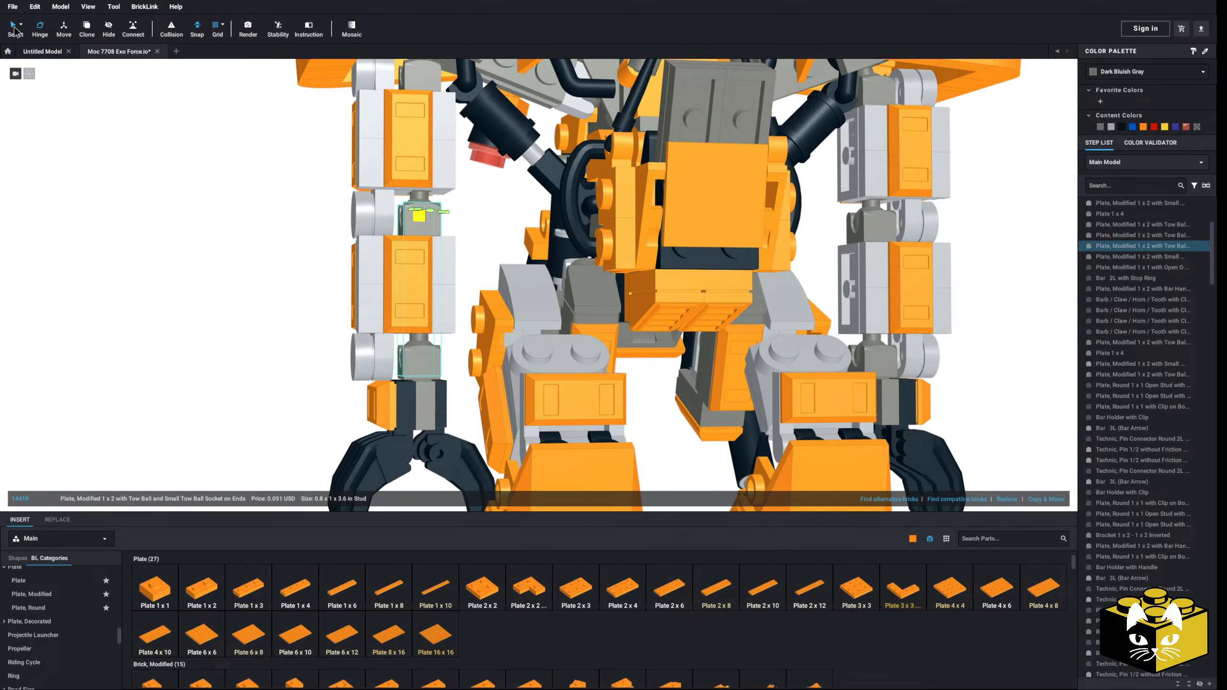
click(15, 28)
click(188, 366)
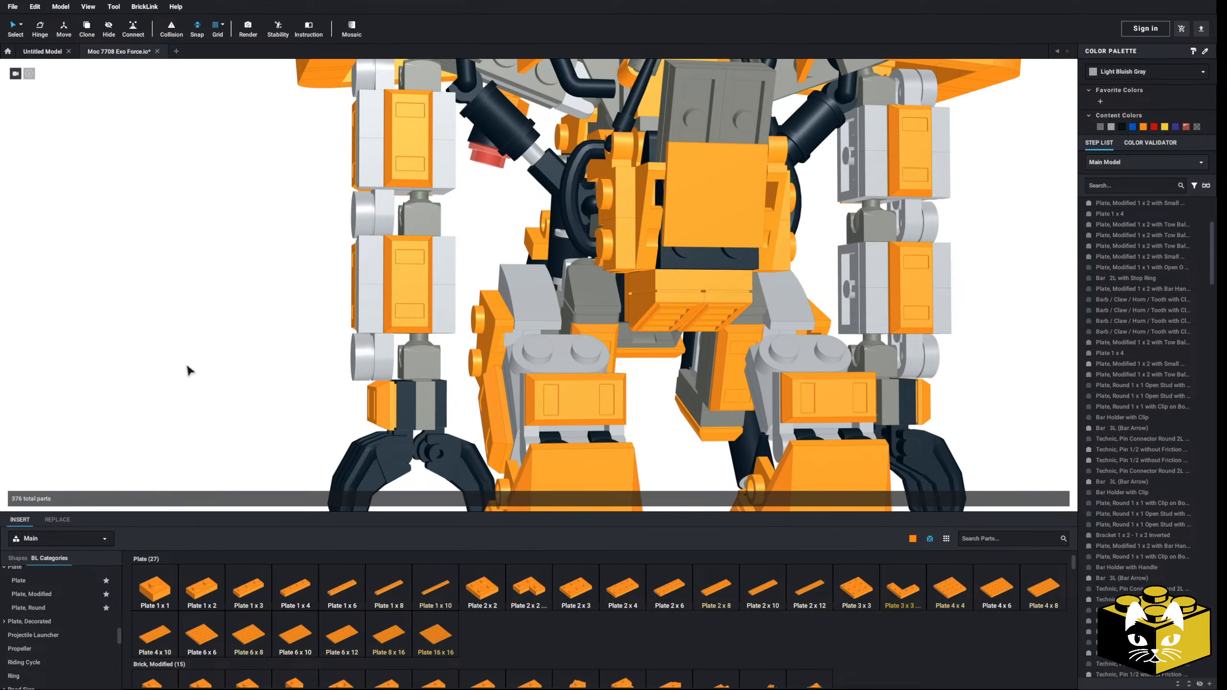
Step: Group the hand and its wrist parts on the armored arm into a submodel
middle_drag(187, 366, 195, 311)
right_drag(194, 311, 190, 308)
right_drag(275, 368, 272, 368)
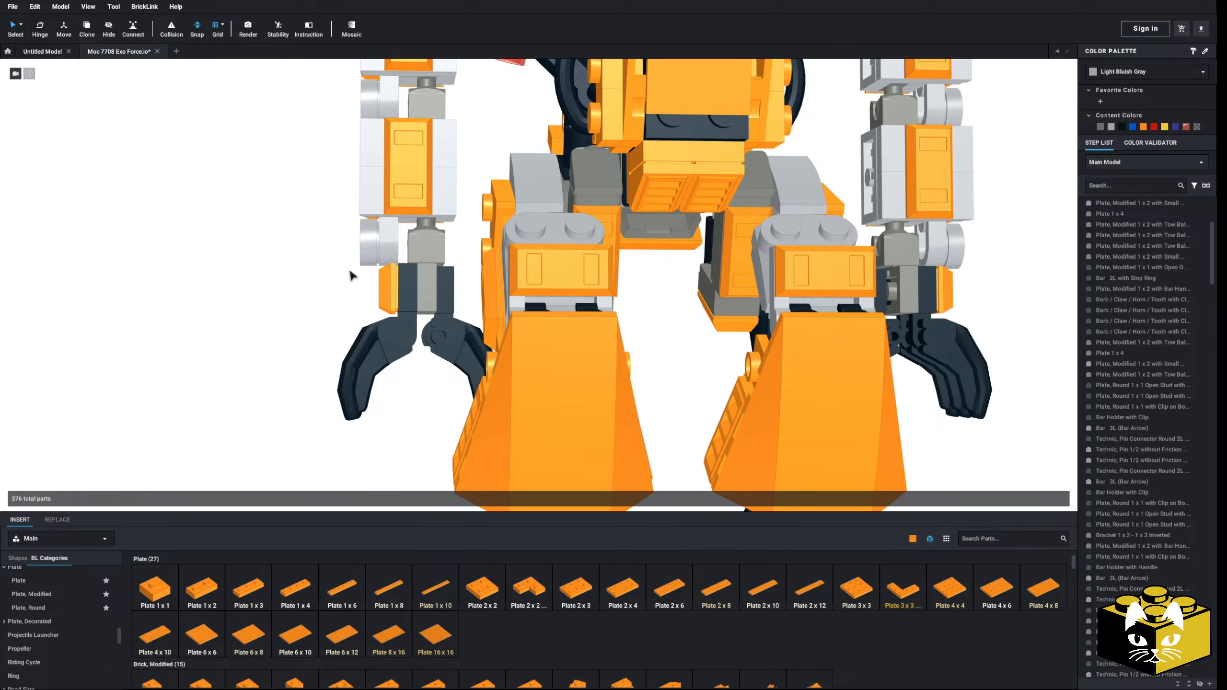
scroll(351, 275, down, 3)
right_drag(333, 298, 349, 354)
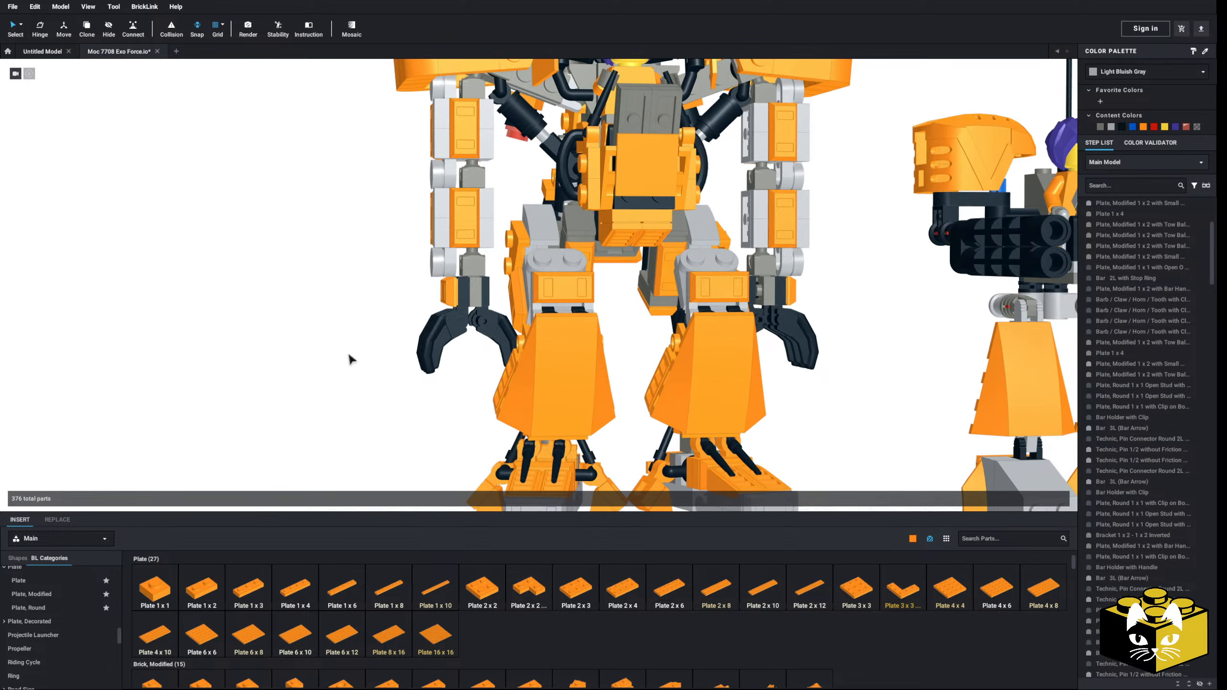
drag(374, 352, 484, 300)
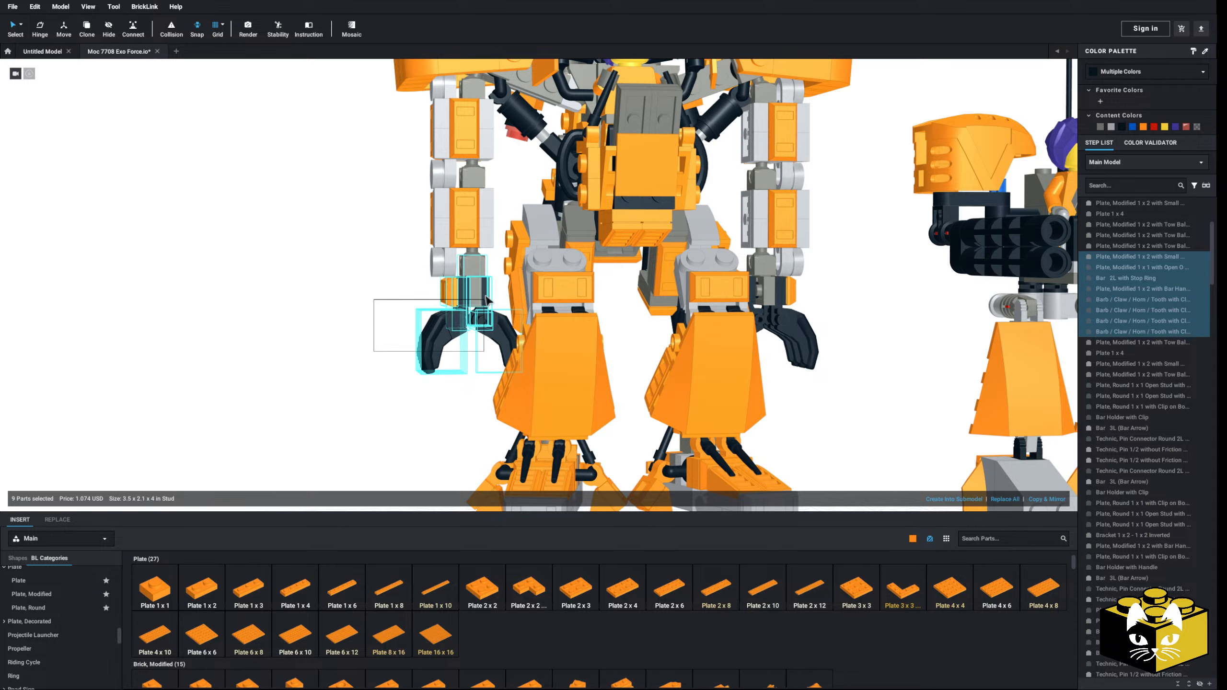
click(964, 503)
click(674, 373)
click(365, 319)
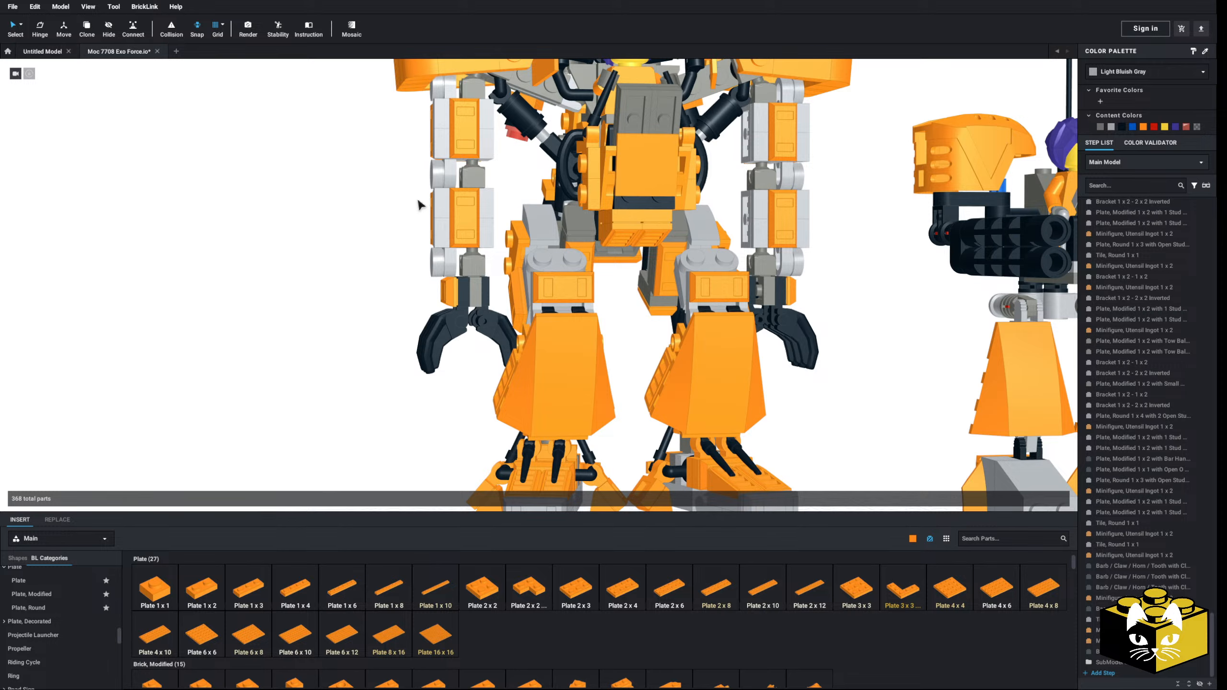
Step: Group the armored forearm segment of the same arm into its own submodel
drag(426, 208, 482, 234)
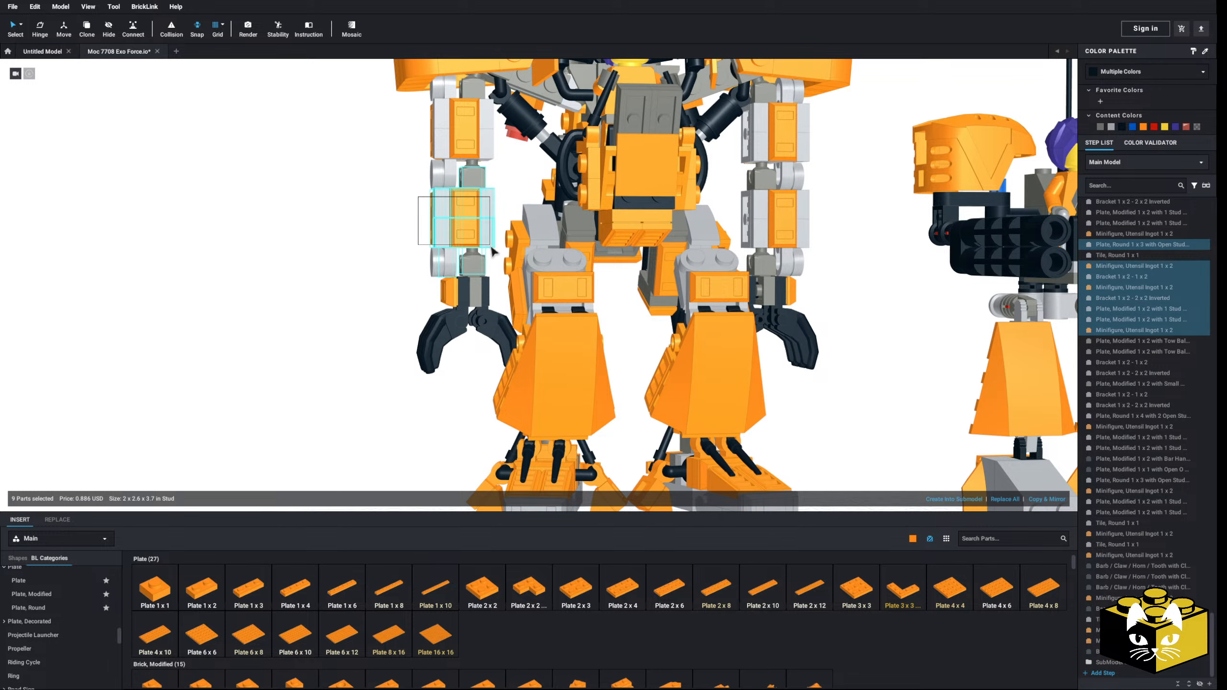
click(964, 503)
click(683, 373)
Step: Group the armored upper-arm segment, including its round tiles and tow-ball plate, into another submodel
middle_drag(357, 304, 365, 325)
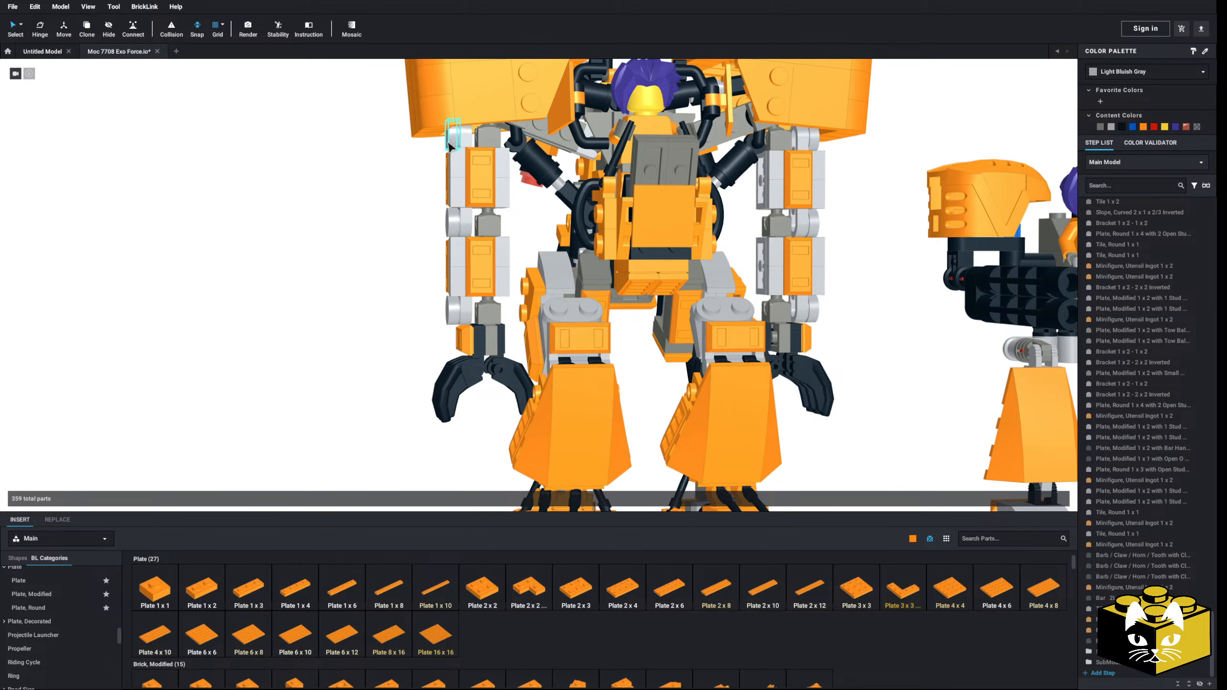
drag(441, 150, 489, 179)
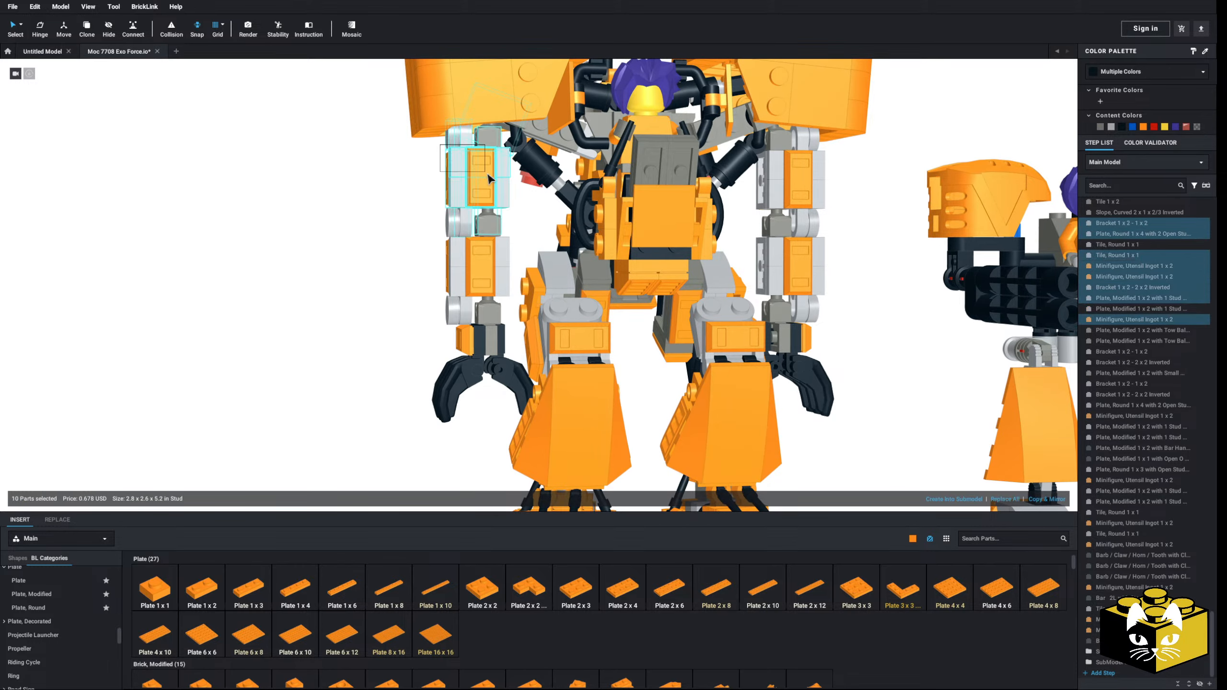
ctrl+click(495, 212)
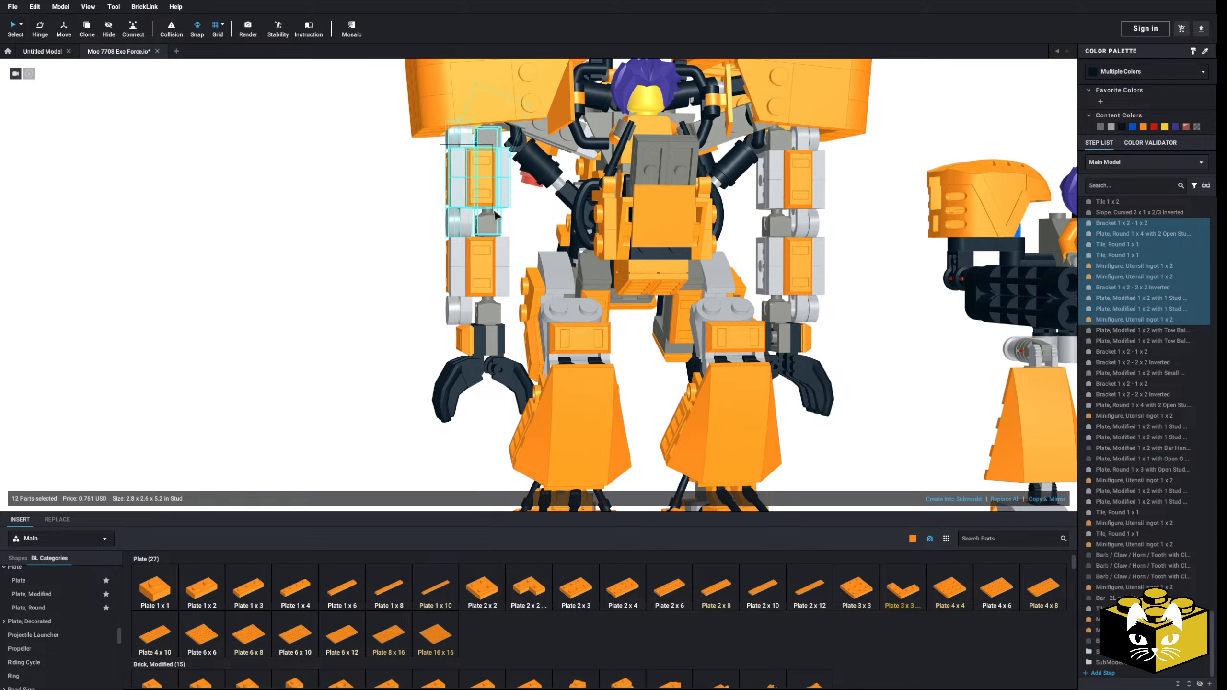
scroll(495, 212, up, 5)
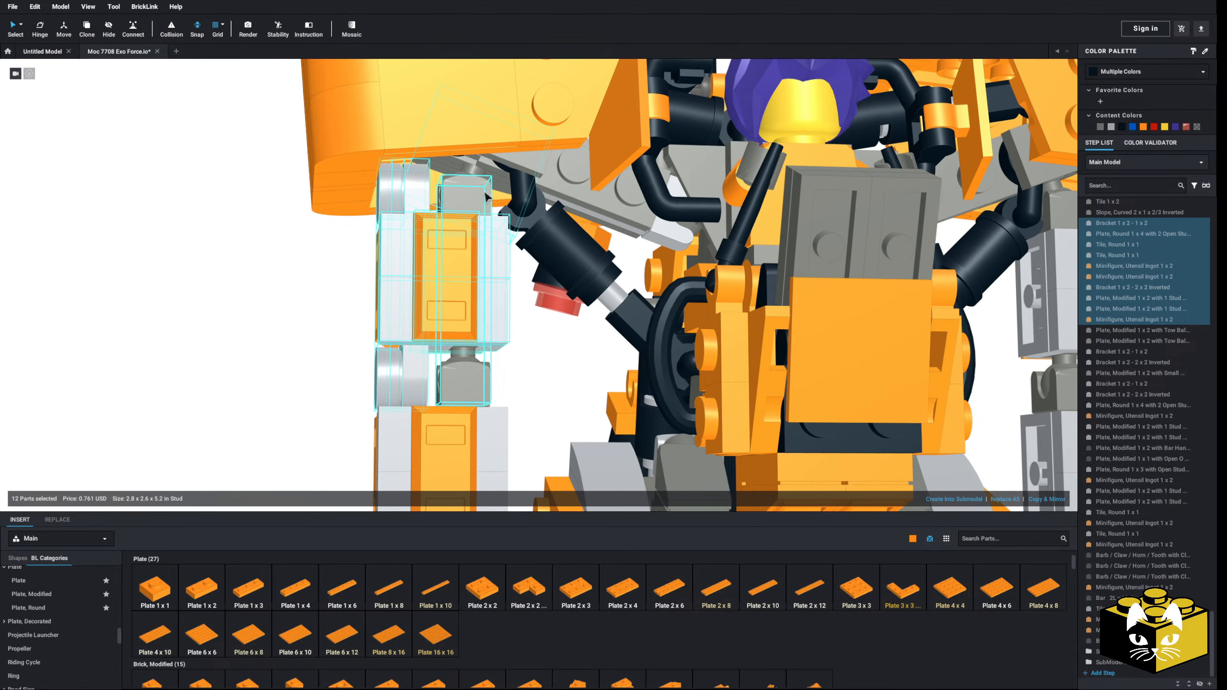
ctrl+click(476, 172)
scroll(475, 172, down, 5)
mouse_move(373, 300)
right_down()
mouse_move(400, 307)
mouse_move(388, 309)
right_up()
click(955, 499)
click(680, 371)
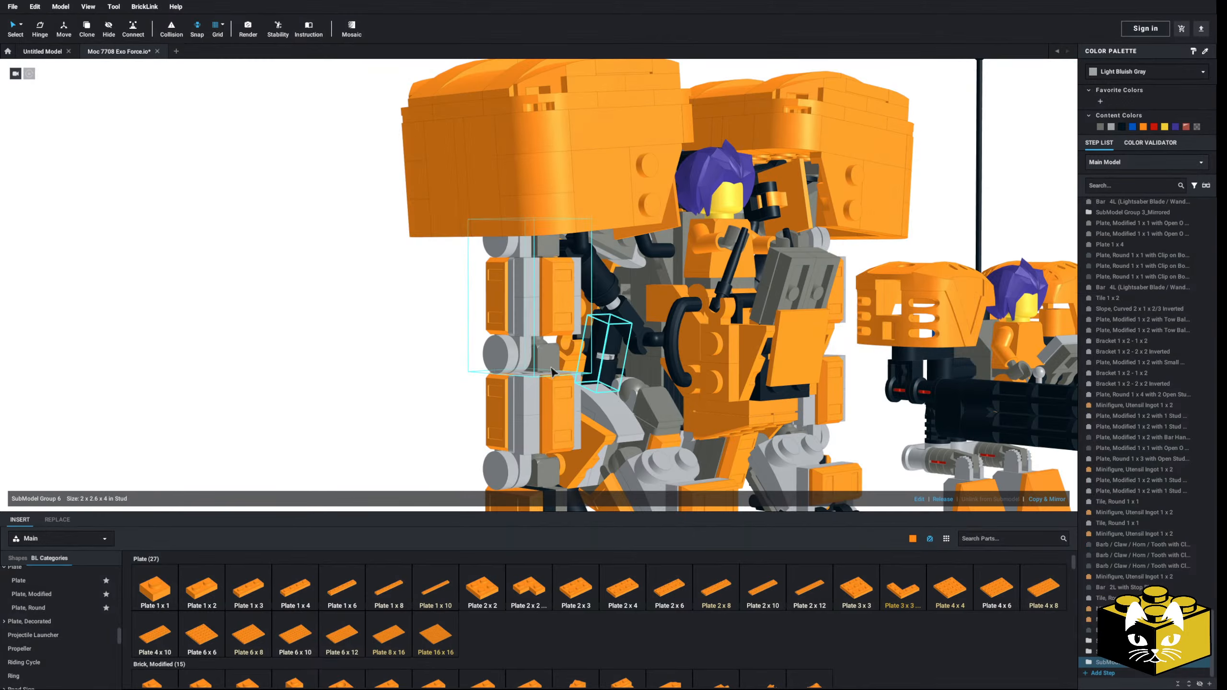
Step: Select the upper-arm, forearm and hand submodels together and try to rotate the arm at the shoulder with the Hinge tool
click(507, 292)
scroll(517, 319, down, 3)
ctrl+click(532, 382)
ctrl+click(528, 437)
scroll(411, 367, up, 5)
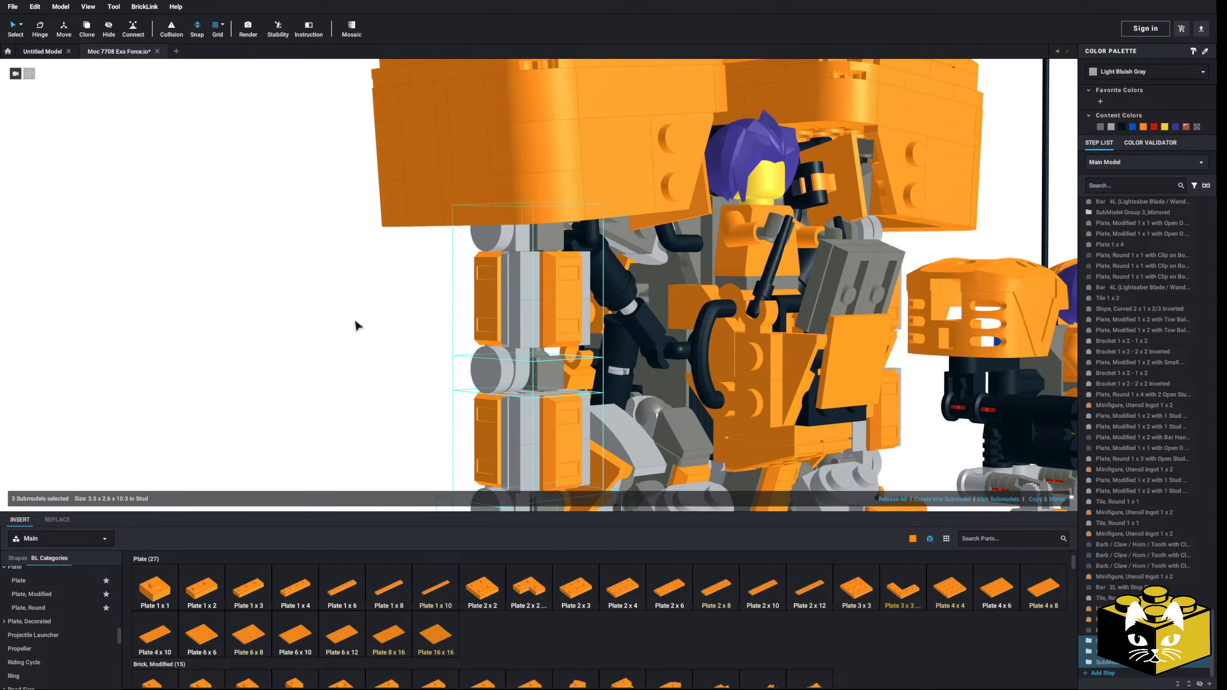
right_drag(356, 325, 344, 285)
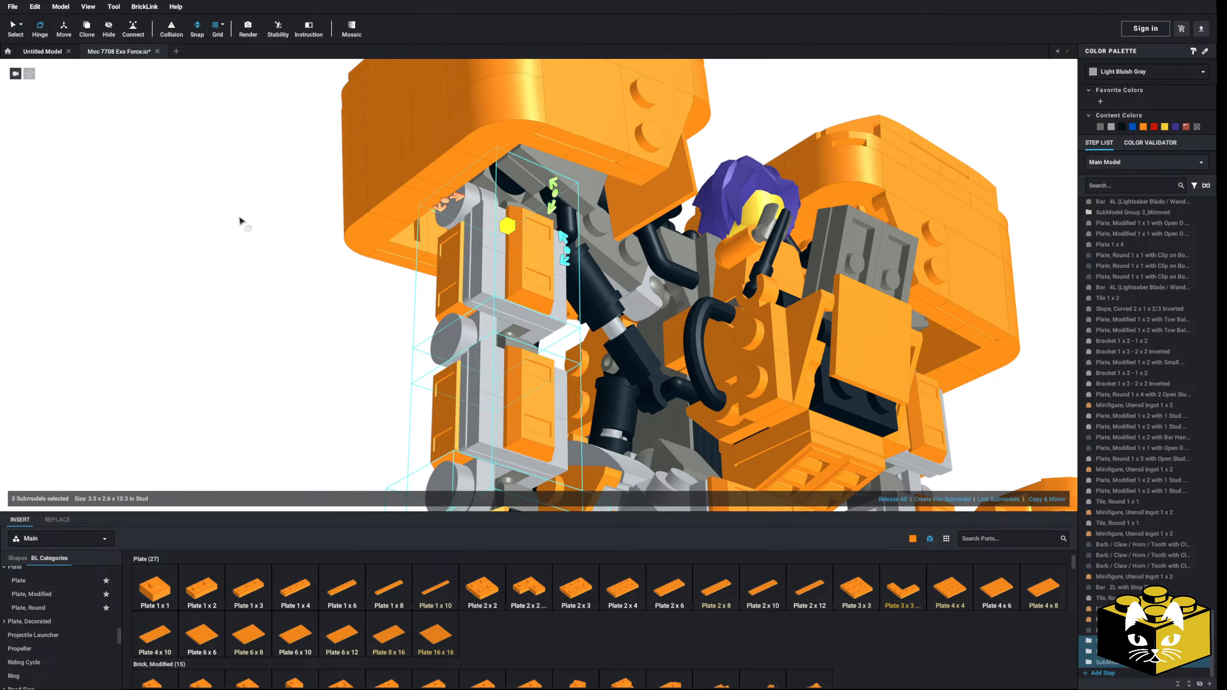
right_drag(240, 220, 245, 241)
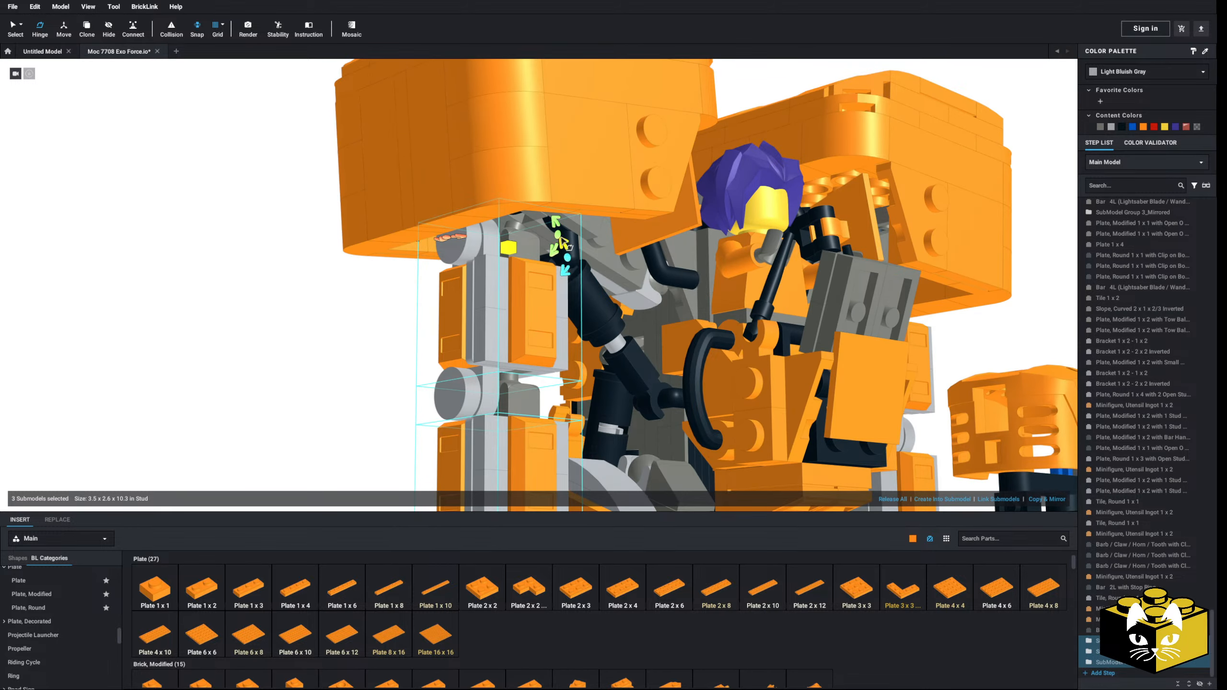
drag(563, 241, 530, 279)
click(367, 342)
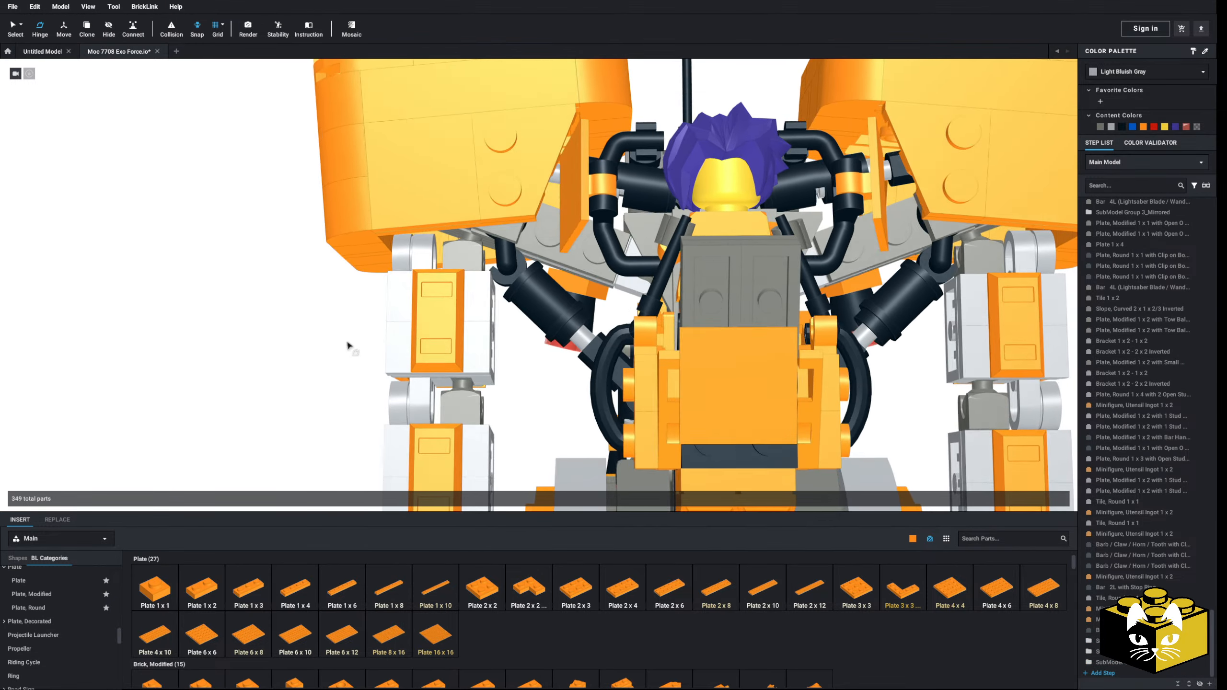
scroll(285, 339, down, 3)
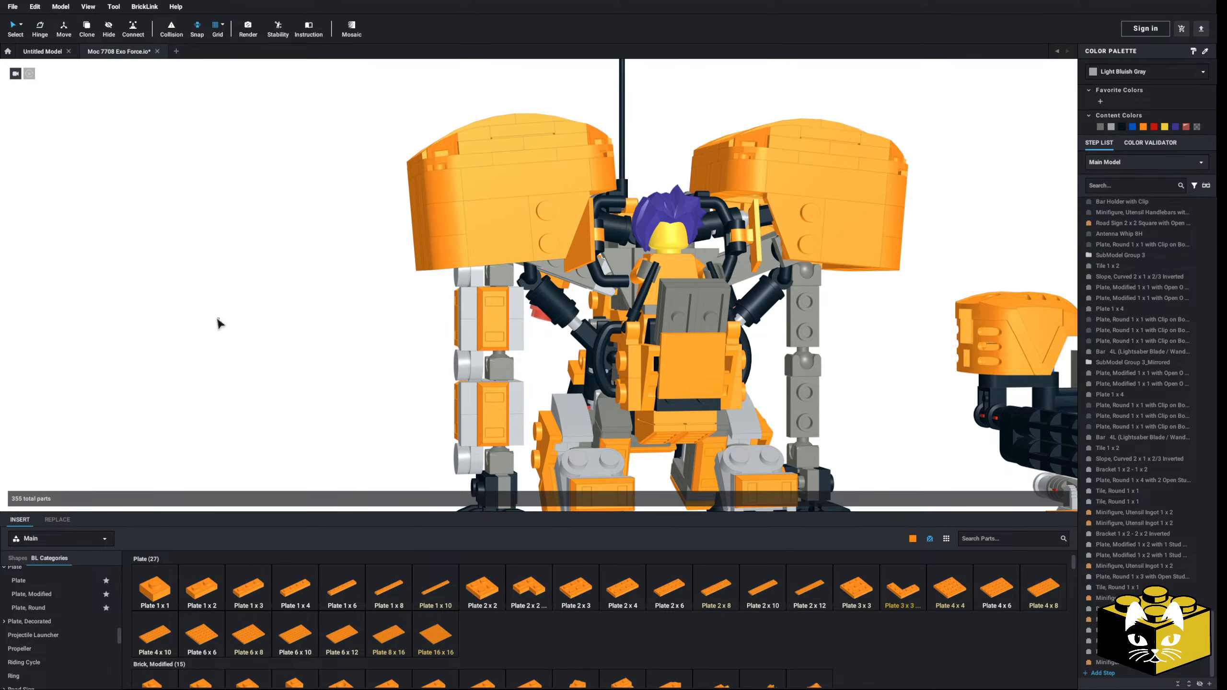
Step: Detach the upper arm's outer strip of round 1 x 4 plate, two round tiles and ingot, placing it beside the robot
right_drag(218, 319, 277, 294)
scroll(280, 295, up, 4)
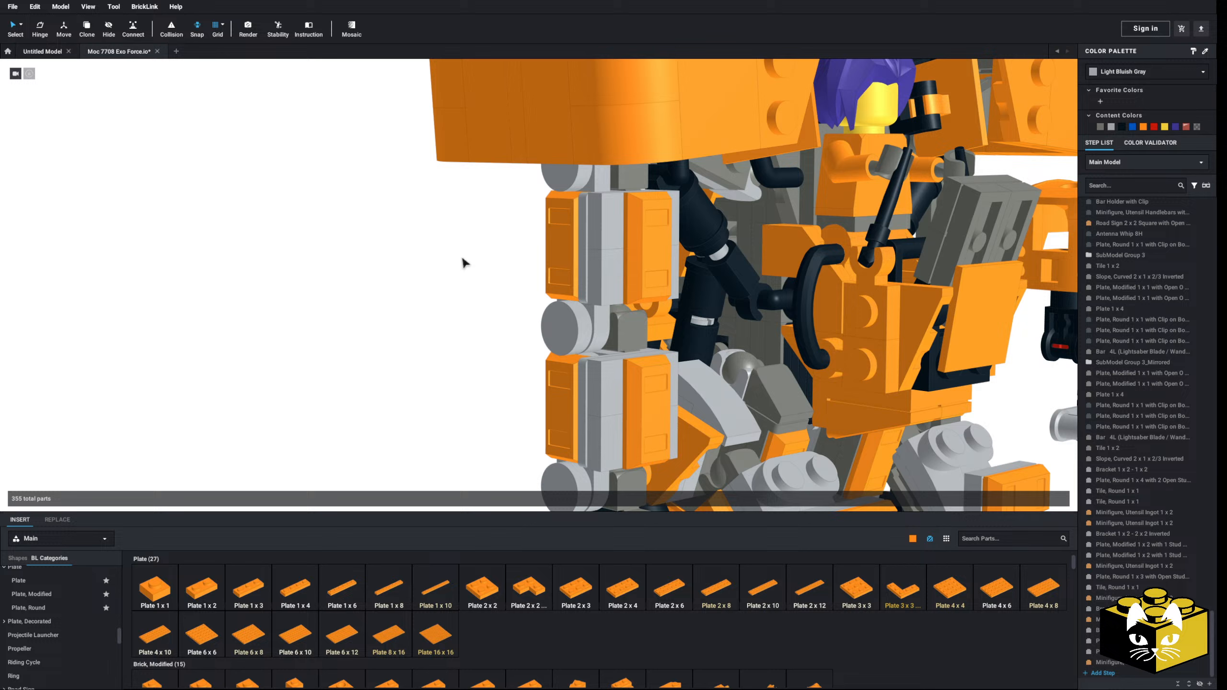
click(589, 173)
ctrl+click(585, 199)
ctrl+click(566, 216)
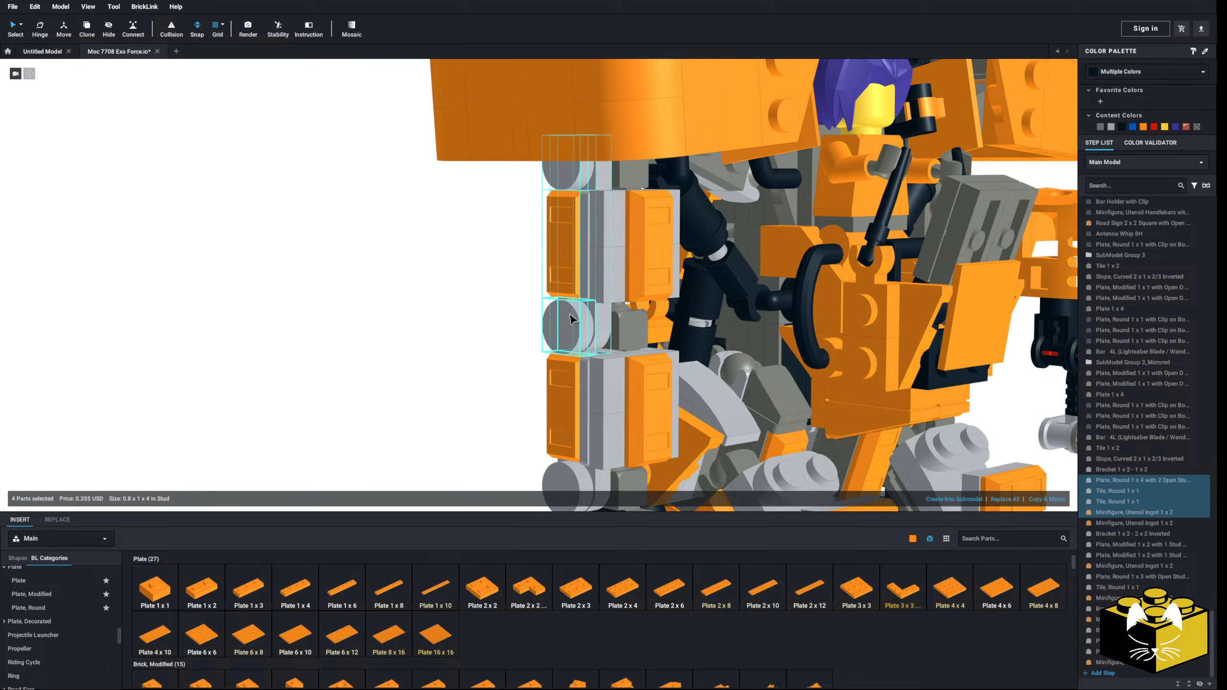
drag(569, 314, 361, 431)
click(433, 362)
right_drag(434, 363, 485, 336)
right_drag(589, 271, 551, 279)
drag(405, 229, 476, 322)
drag(459, 271, 373, 417)
click(419, 374)
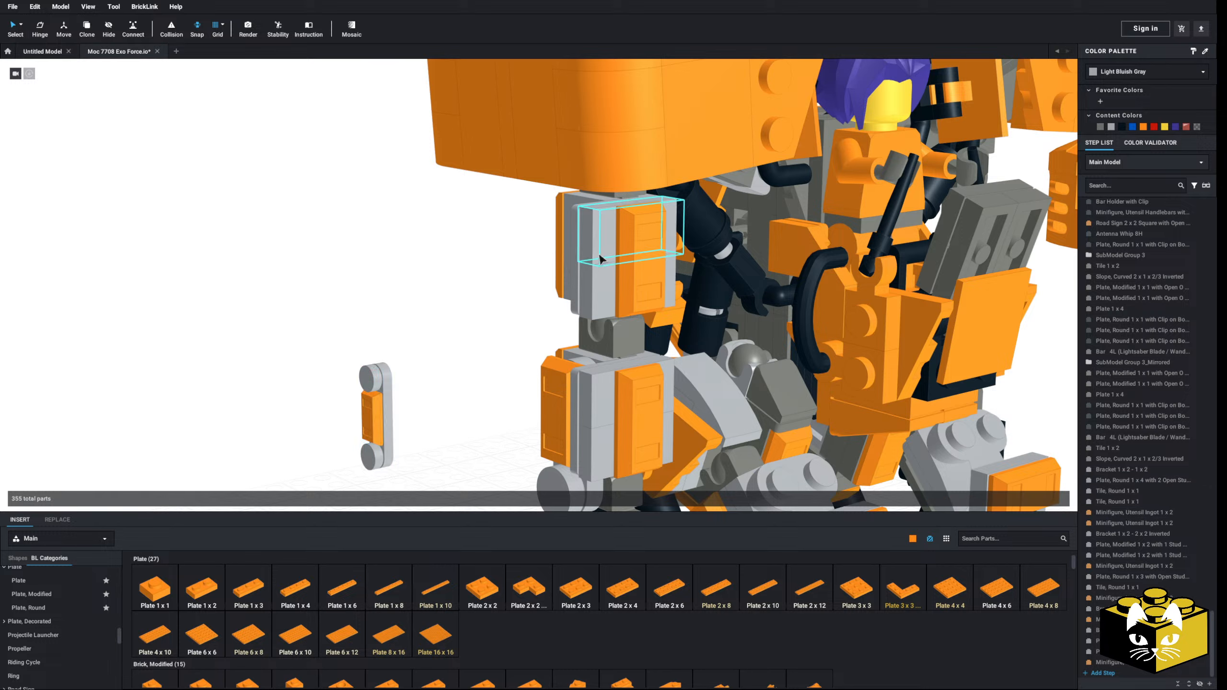
Step: Detach the upper arm's inverted bracket with its two modified 1 x 2 plates and ingot, and set it beside the robot
click(599, 256)
ctrl+click(606, 289)
ctrl+click(643, 275)
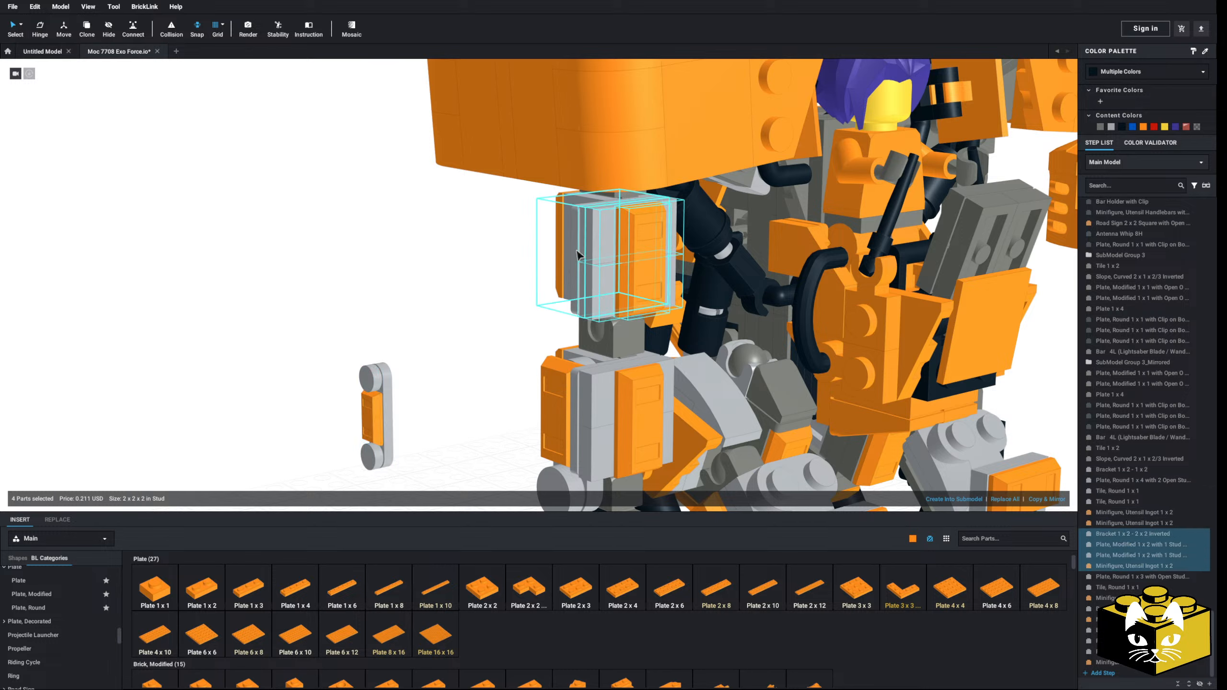
drag(577, 255, 420, 346)
click(507, 310)
Step: Move the upper arm's remaining 1 x 2 - 1 x 2 bracket and ingot off the tow-ball plate to the free area
click(554, 246)
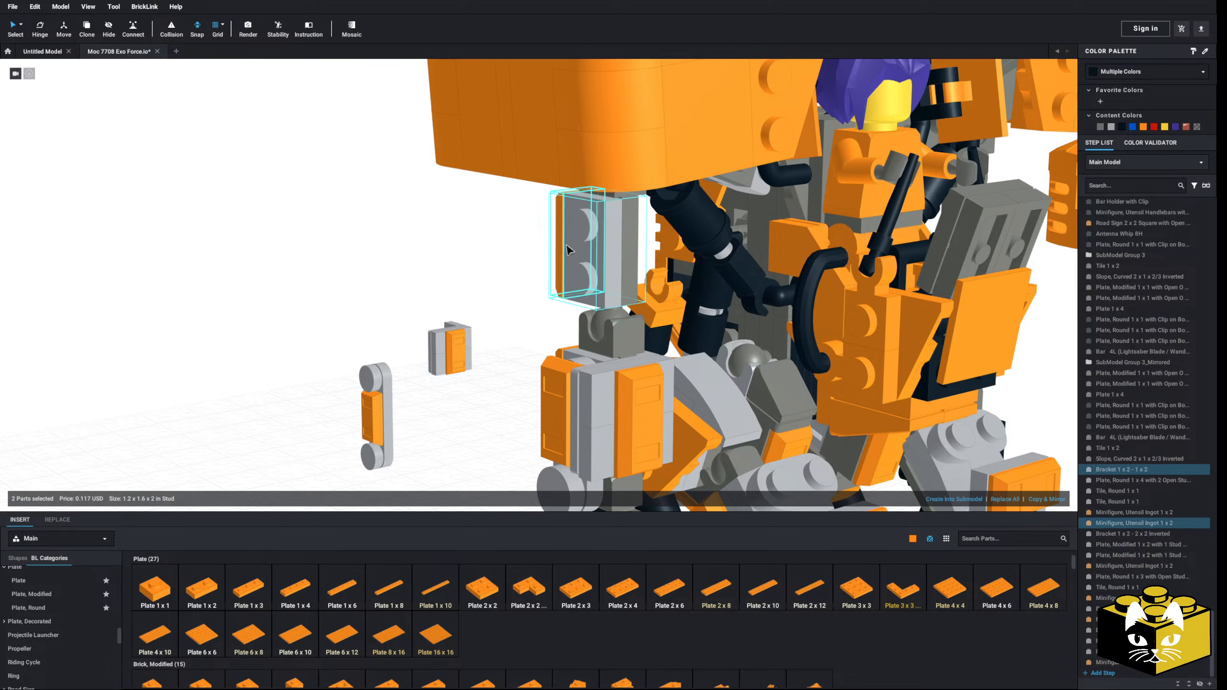
drag(568, 250, 325, 338)
click(412, 304)
click(625, 285)
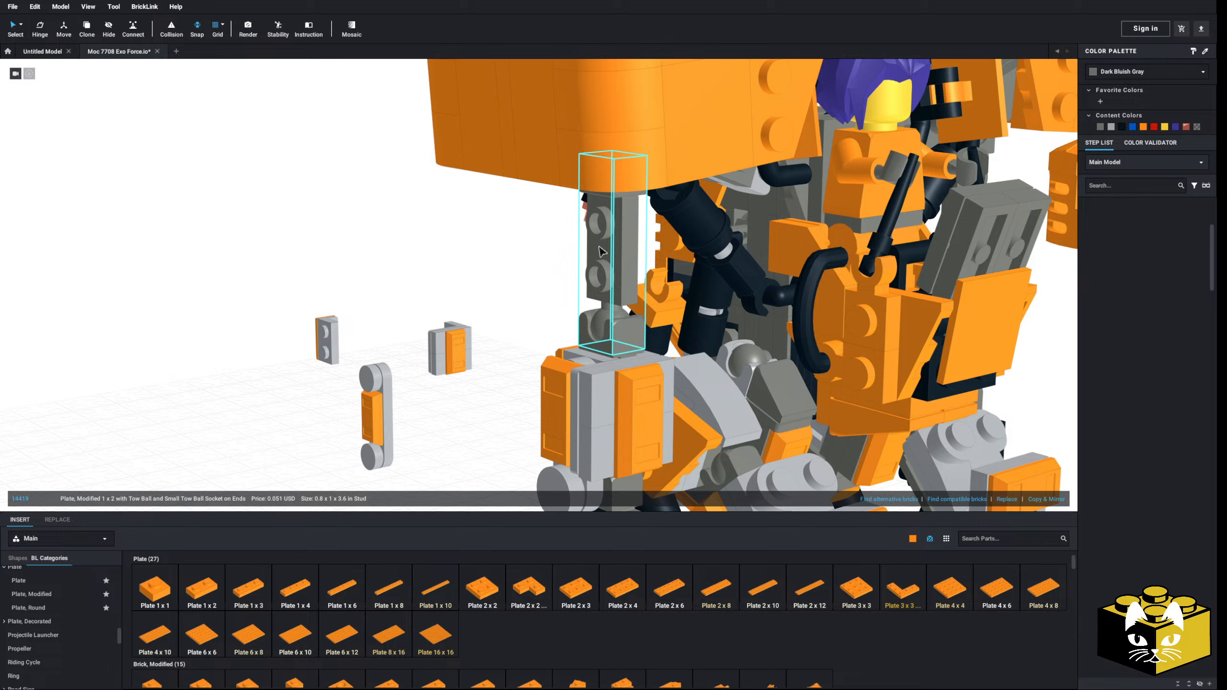
click(524, 314)
Step: Detach the forearm's outer strip of round 1 x 3 plate, round tile and ingot, placing it near the other loose armor
middle_drag(523, 313, 515, 298)
scroll(511, 295, down, 2)
right_drag(509, 296, 516, 302)
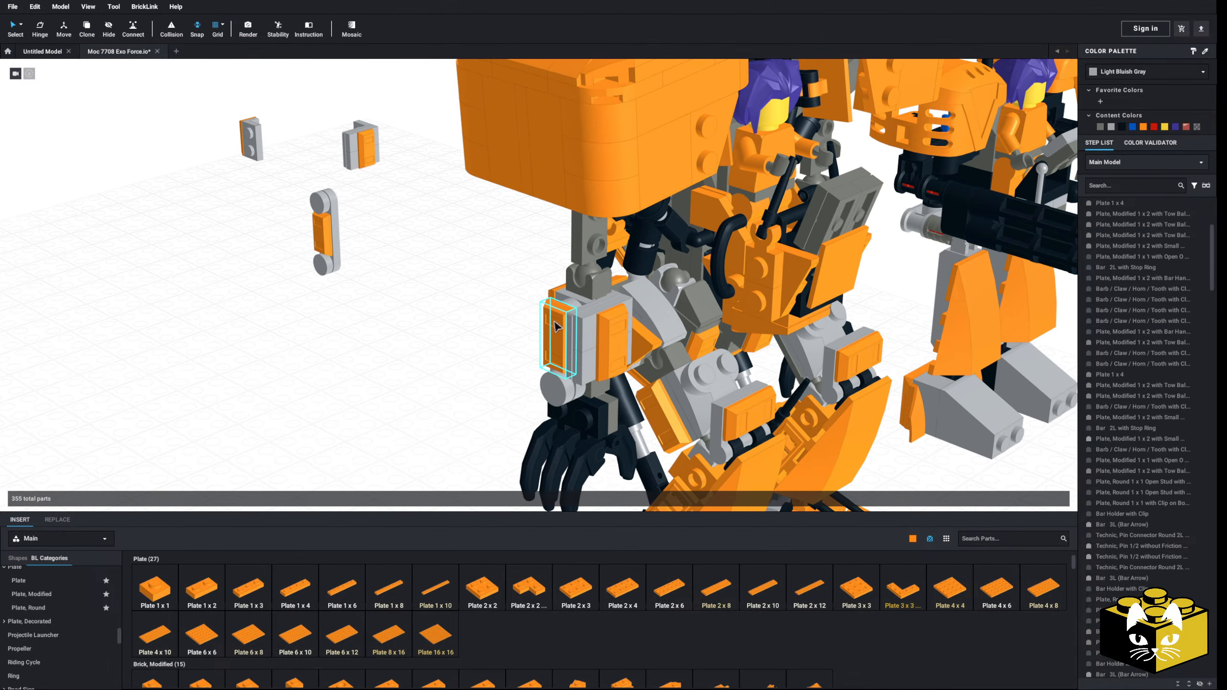
click(555, 326)
shift+click(562, 387)
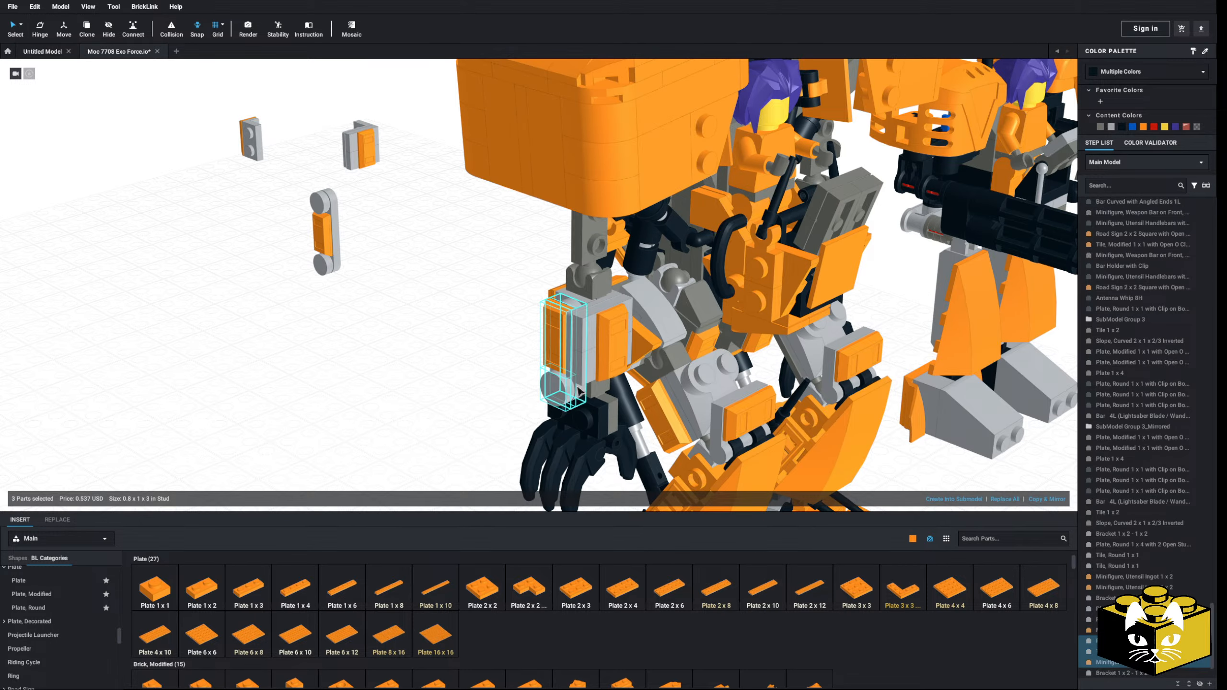
drag(577, 391, 392, 345)
click(408, 338)
Step: Move the forearm's 1 x 2 - 1 x 2 bracket and ingot away from the arm to the loose armor pieces
click(558, 307)
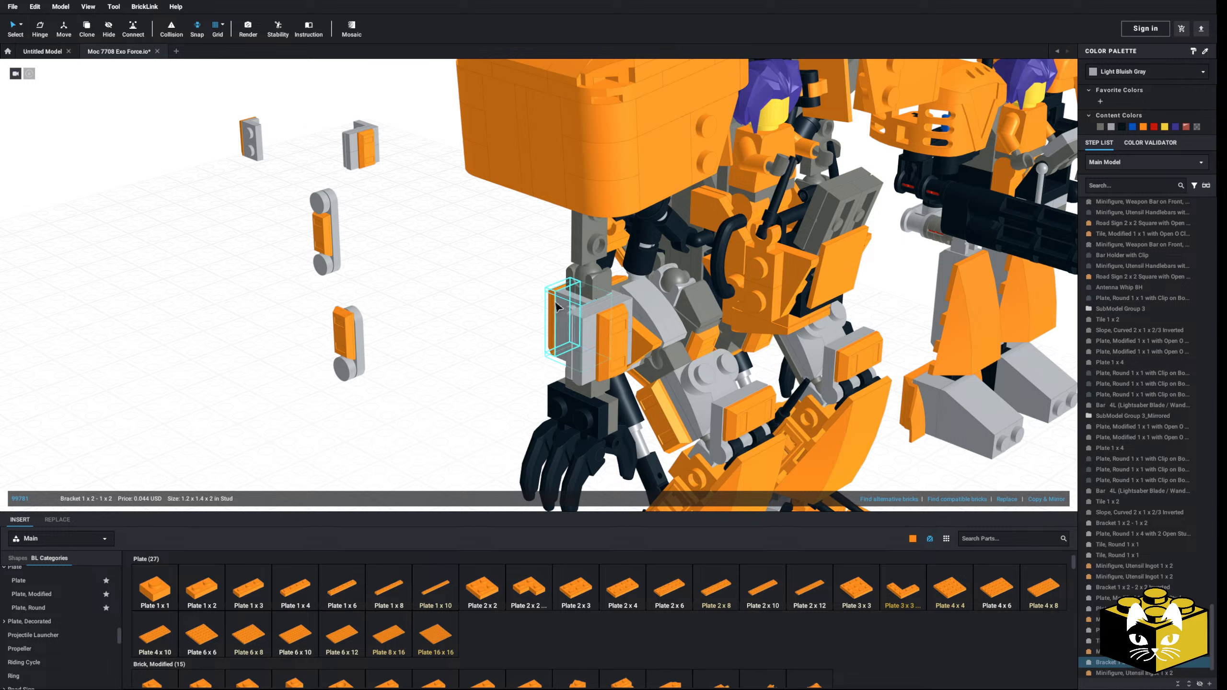
drag(557, 307, 381, 252)
click(452, 263)
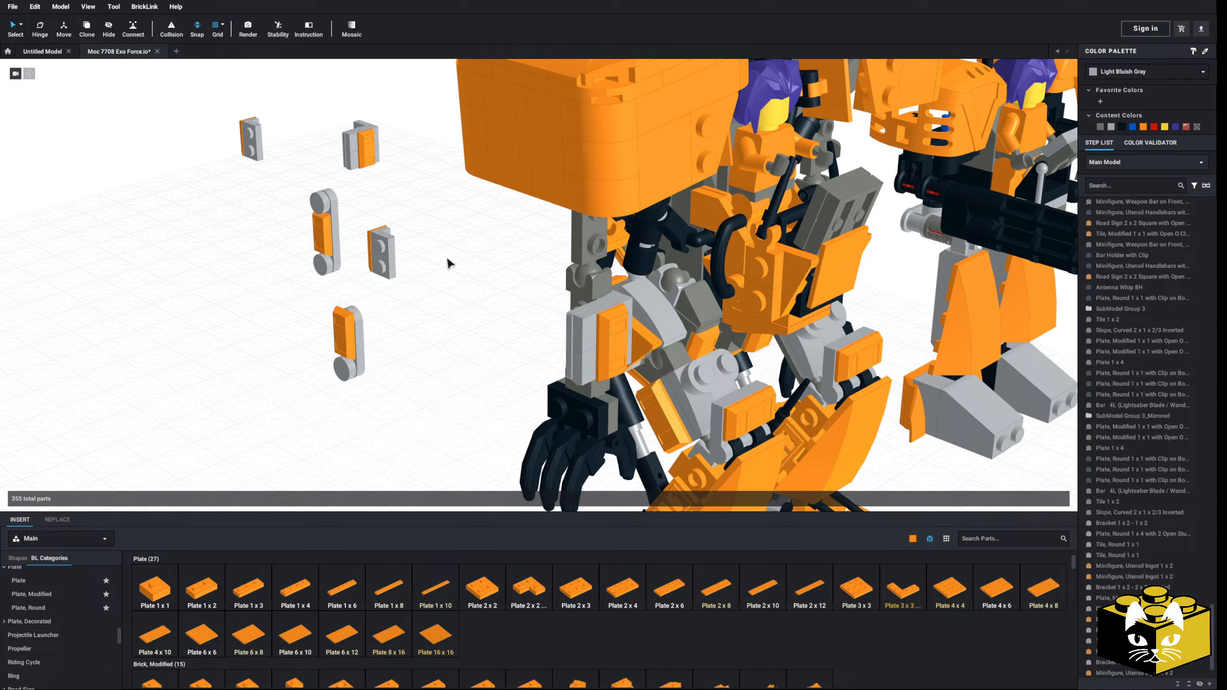
Step: Detach the forearm's inverted bracket with its two modified 1 x 2 plates and ingot, placing it with the loose armor
click(576, 318)
shift+click(569, 336)
shift+click(595, 354)
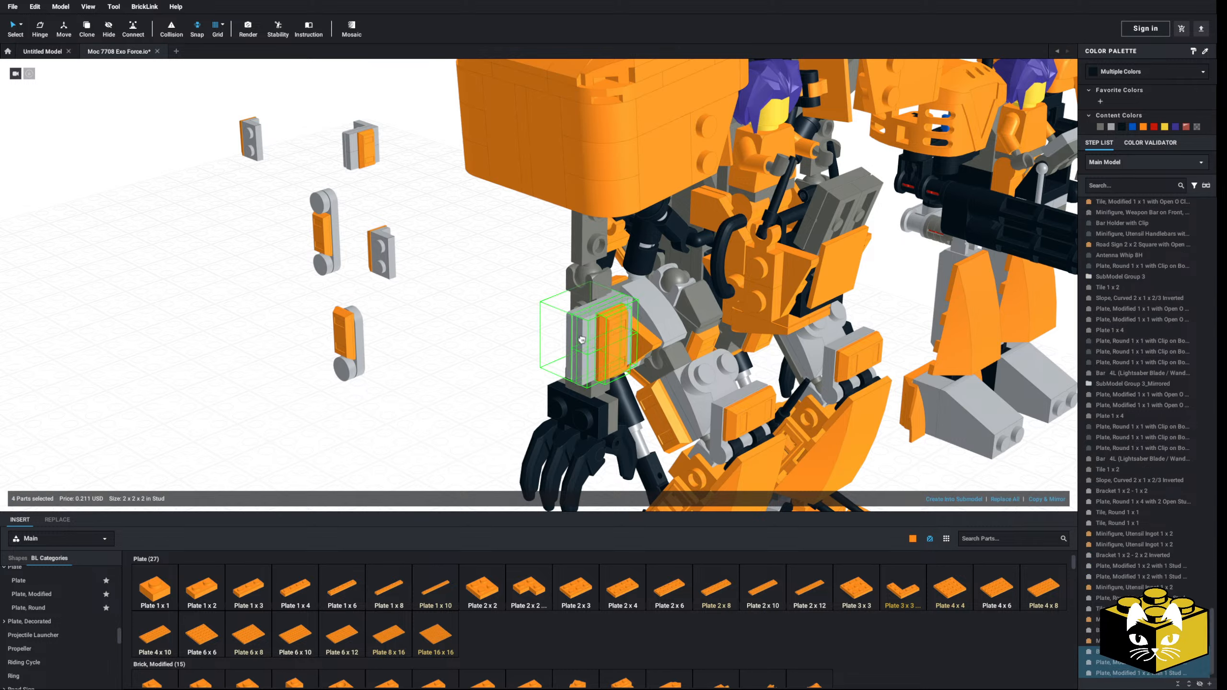
drag(581, 340, 404, 278)
click(480, 285)
click(595, 322)
click(514, 343)
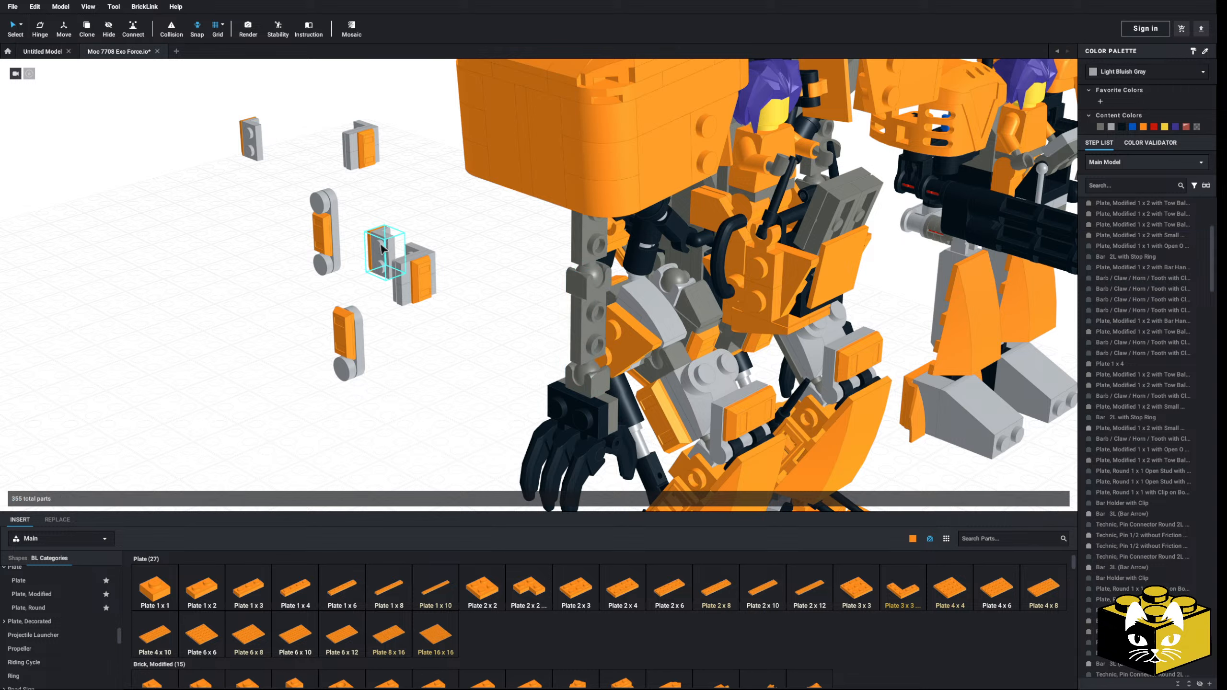
Step: Copy the loose 1 x 2 - 1 x 2 bracket and fit the rotated copy onto the forearm's tow-ball plate
right_click(383, 261)
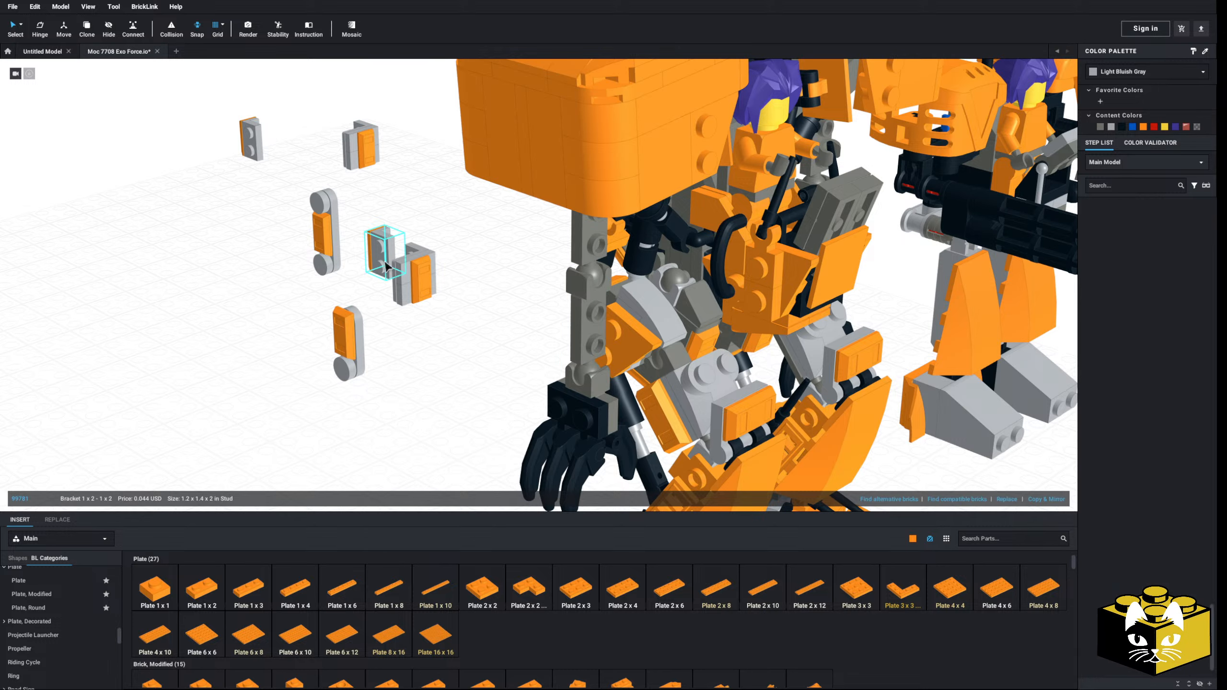
click(400, 280)
right_click(436, 356)
click(456, 384)
key(Right)
key(Right)
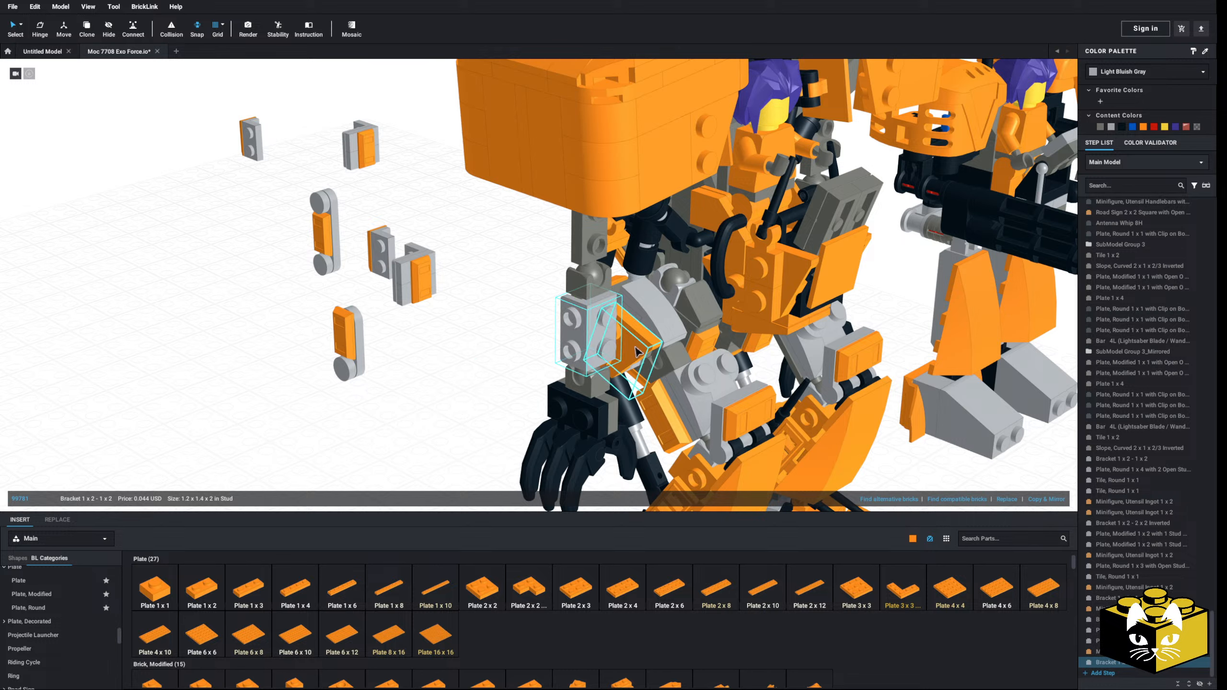
Step: Duplicate the forearm's new 1 x 2 - 1 x 2 bracket and fit the copy onto the upper arm
right_click(600, 331)
click(615, 349)
click(483, 349)
right_click(482, 353)
click(503, 381)
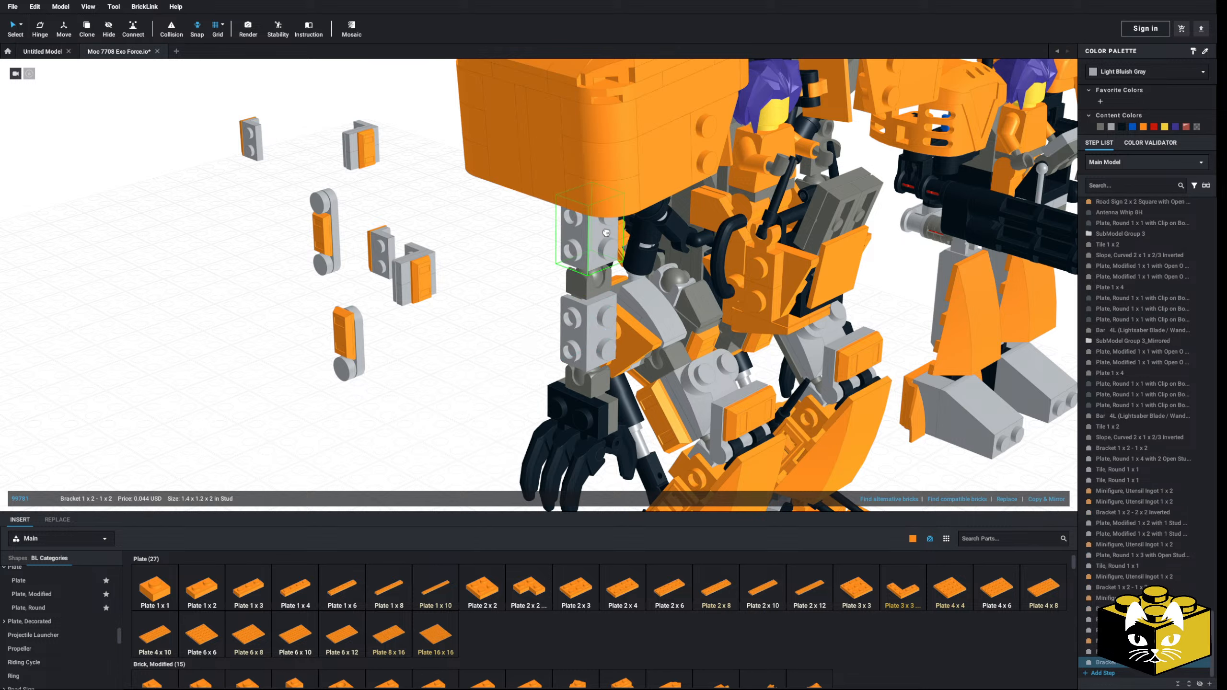
Step: Take the orange ingots off the two loose round-plate strips and set them aside
click(379, 243)
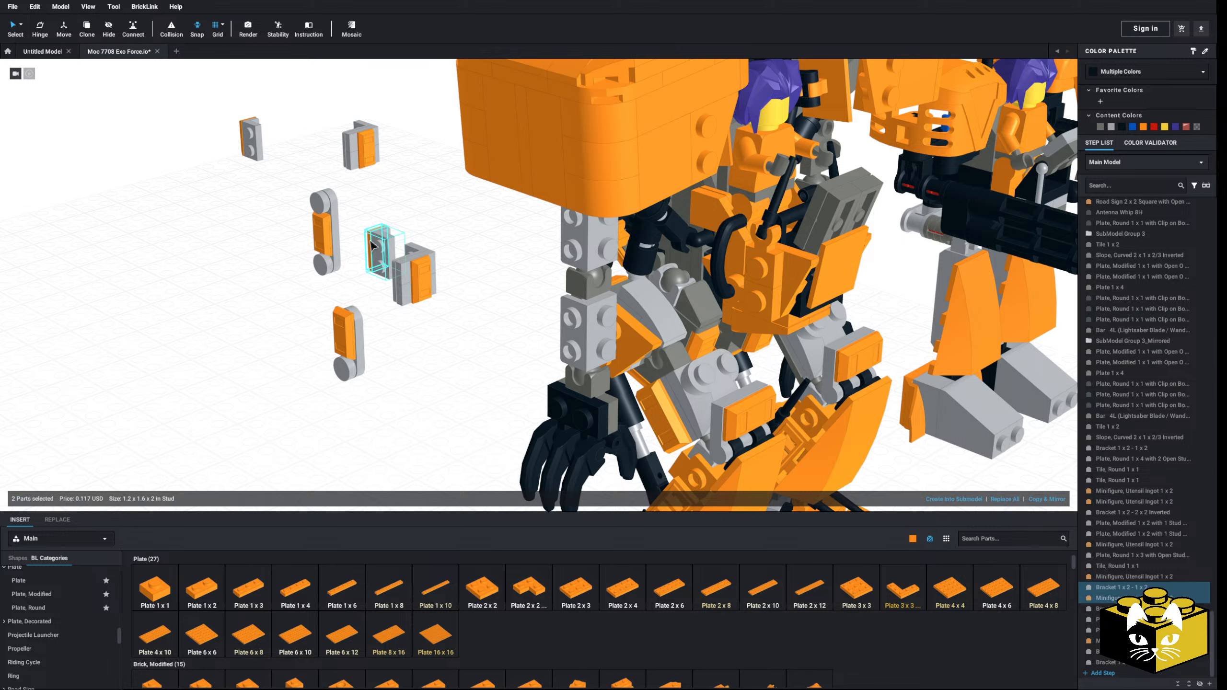
click(343, 231)
click(319, 227)
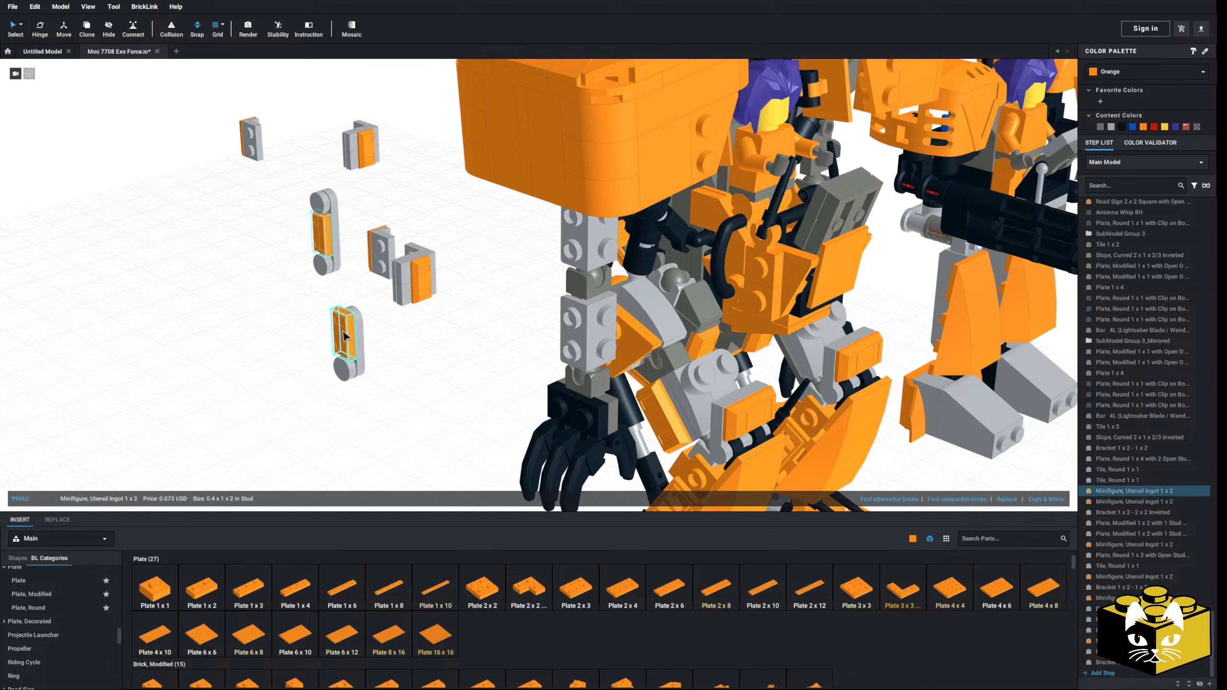
ctrl+drag(340, 331, 198, 332)
click(298, 279)
drag(298, 198, 332, 275)
Step: Attach the round 1 x 4 plate strip with its round tiles to the upper arm's outer bracket studs
drag(326, 267, 563, 270)
click(471, 330)
right_drag(438, 358, 429, 349)
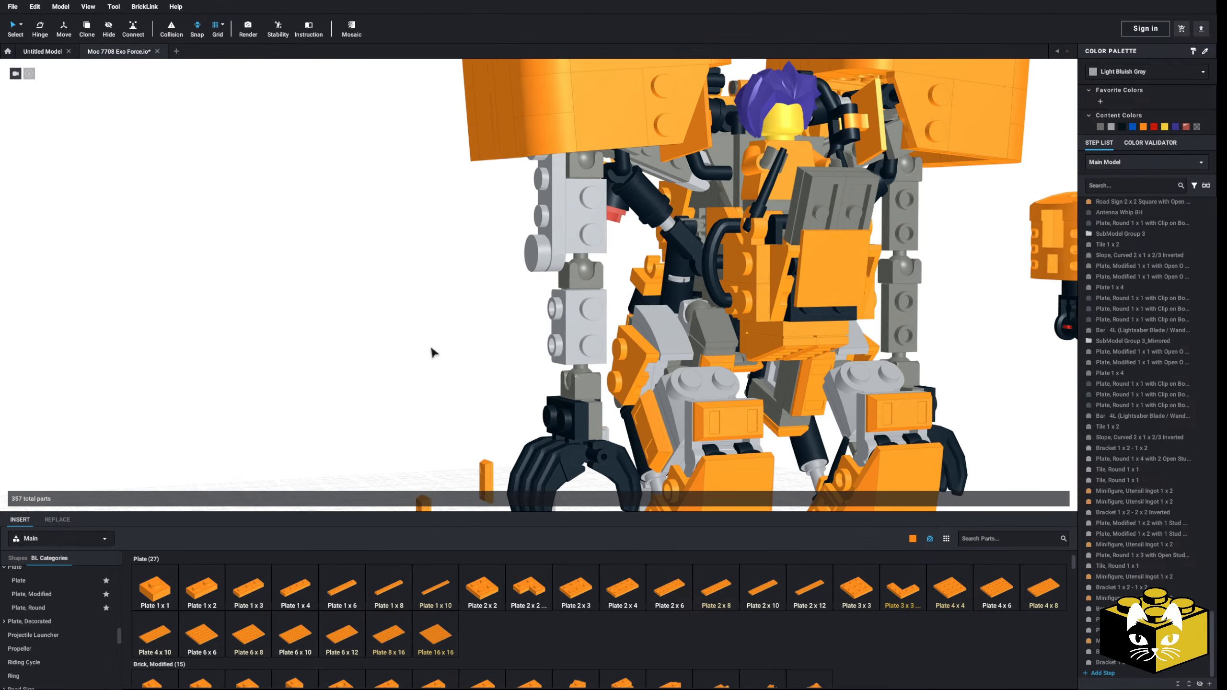
right_drag(549, 193, 544, 181)
click(537, 143)
ctrl+click(550, 180)
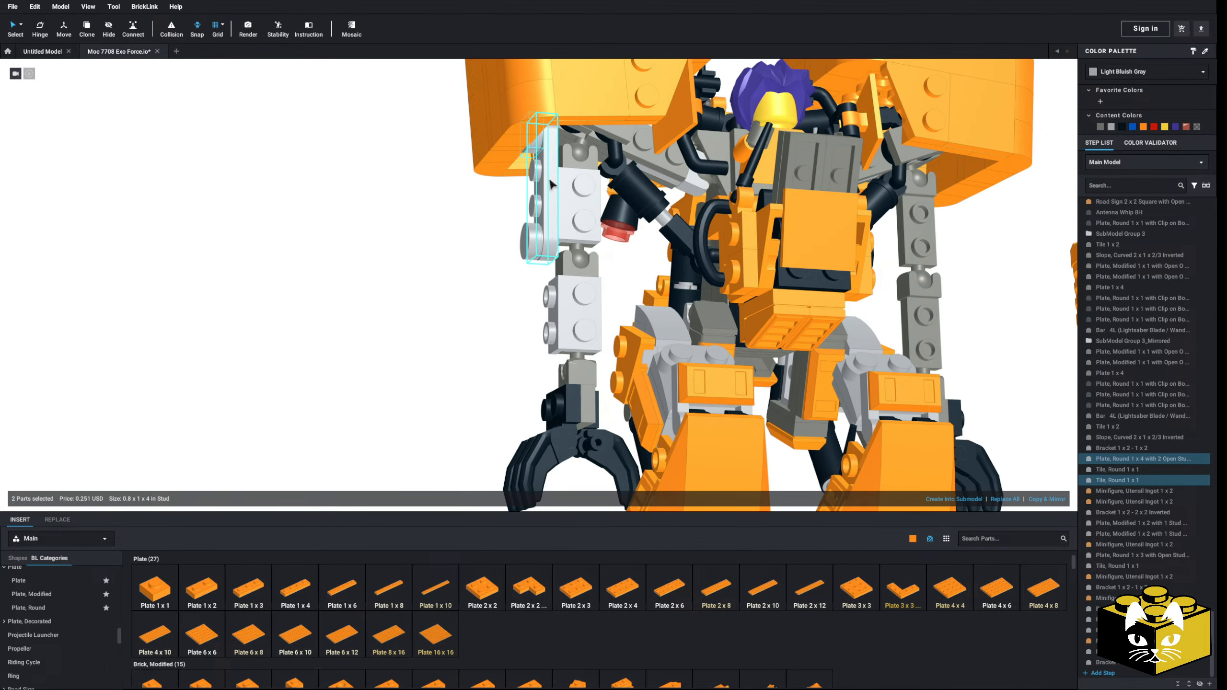
ctrl+click(543, 243)
drag(553, 234, 553, 235)
right_drag(554, 235, 565, 290)
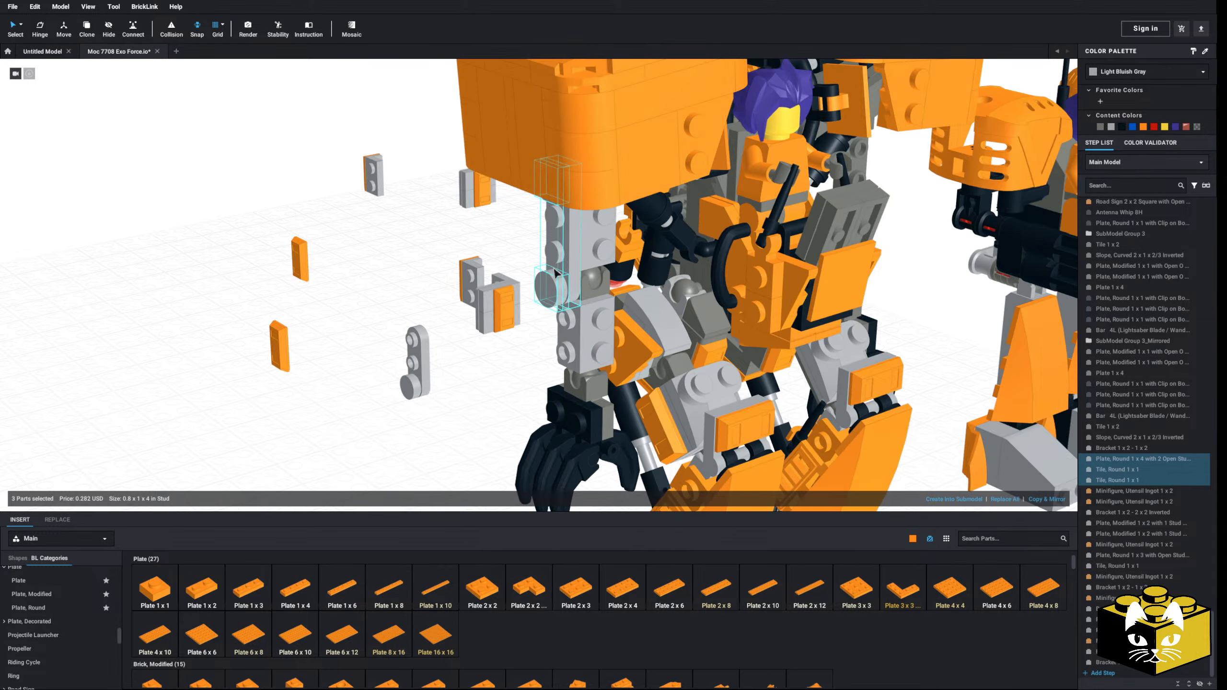
Step: Attach the round 1 x 3 plate strip with its round tile to the forearm, below the round 1 x 4 strip
drag(440, 380, 416, 403)
drag(423, 358, 571, 344)
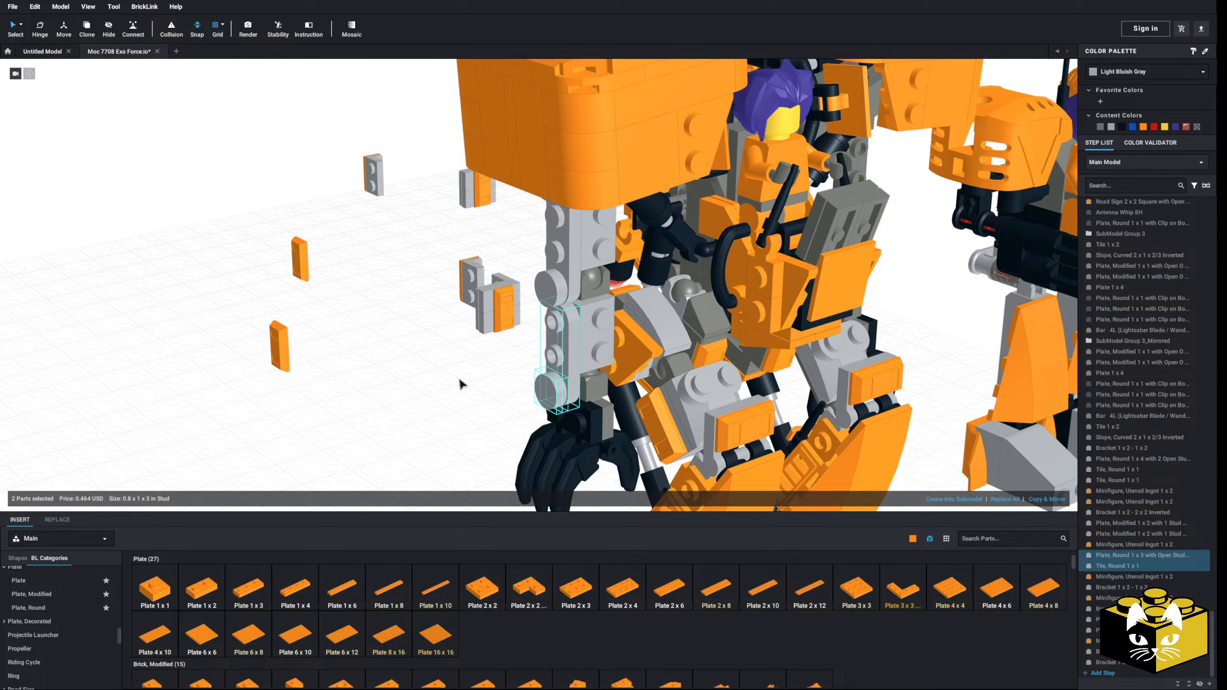
click(431, 387)
right_drag(431, 387, 351, 403)
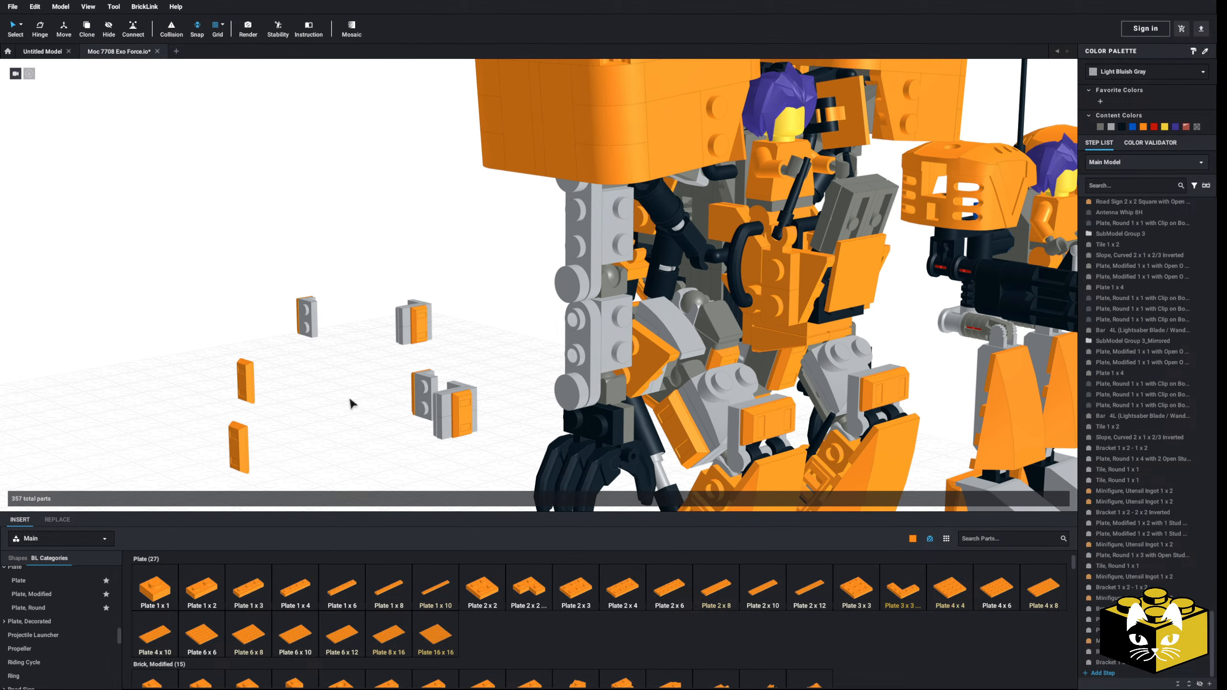
Step: Attach one loose 1 x 2 - 1 x 2 bracket with its ingot to the upper arm
drag(251, 385, 293, 409)
click(348, 402)
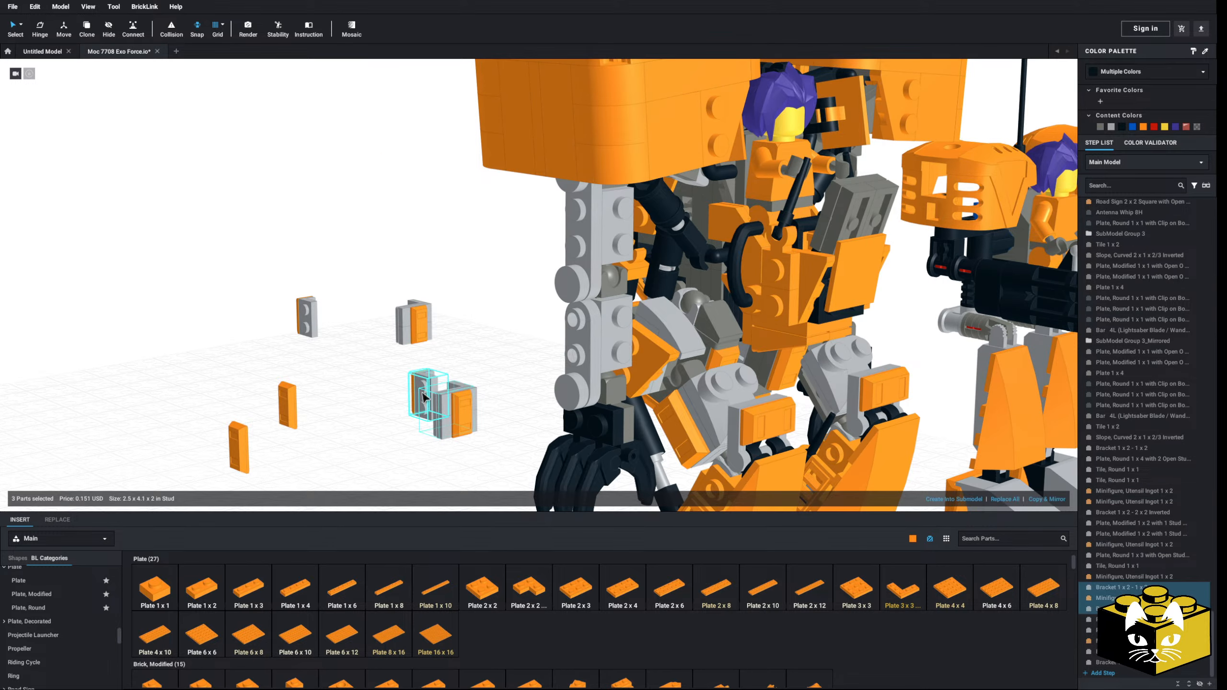
click(423, 389)
drag(423, 389, 560, 227)
Step: Fit the other loose 1 x 2 - 1 x 2 bracket with its ingot onto the forearm
drag(309, 315, 396, 418)
right_drag(396, 418, 289, 378)
ctrl+click(298, 357)
ctrl+click(288, 378)
drag(338, 302, 394, 370)
right_drag(395, 370, 381, 362)
drag(380, 362, 441, 410)
click(376, 423)
right_drag(376, 423, 342, 413)
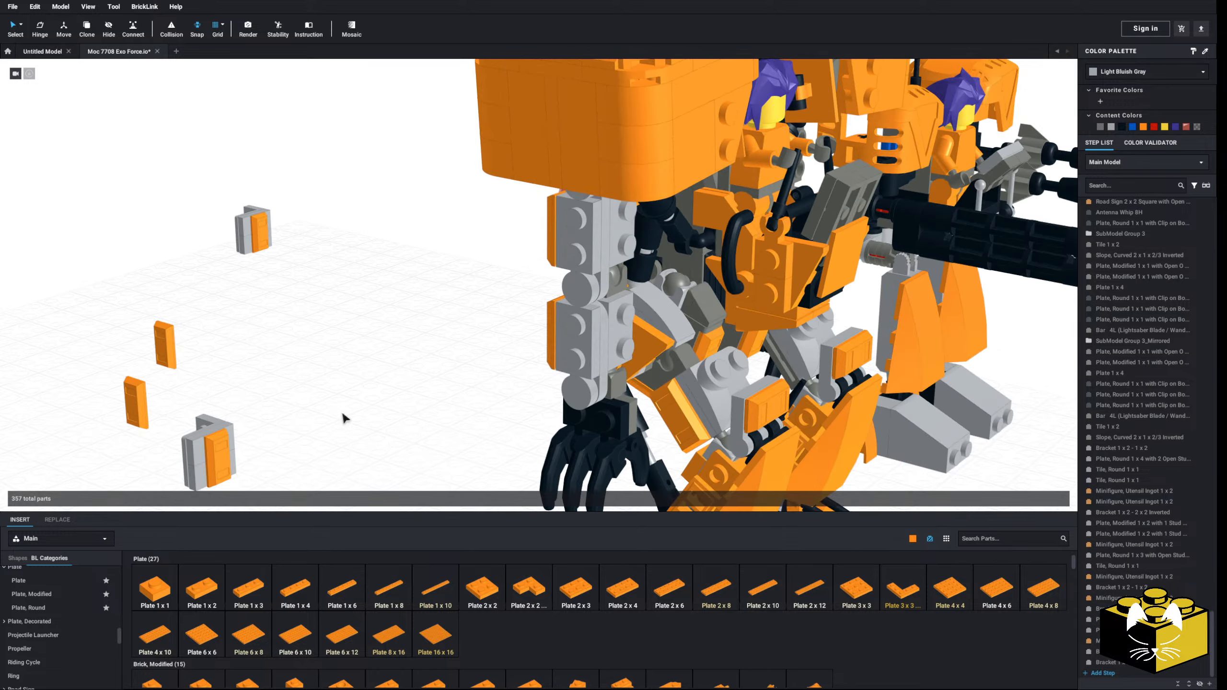
Step: Fit the two modified 1 x 2 plates and ingot onto the forearm and delete the inverted bracket that held them
click(201, 457)
ctrl+click(212, 458)
drag(205, 474, 617, 354)
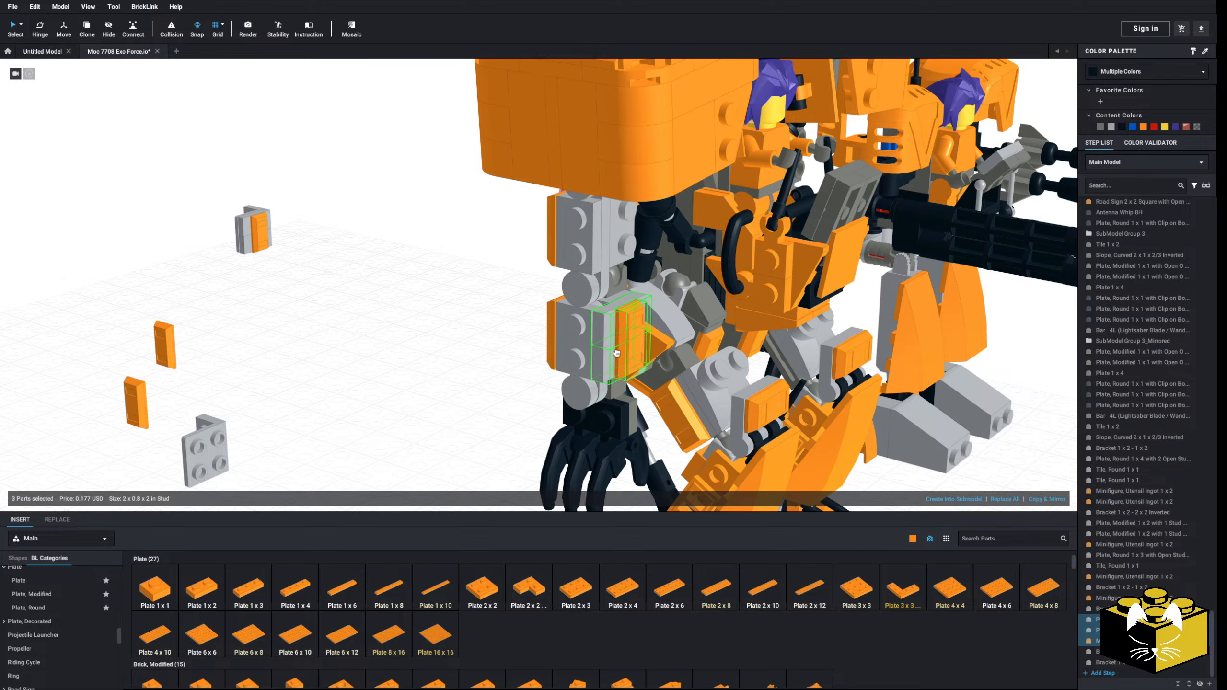
click(208, 450)
key(Delete)
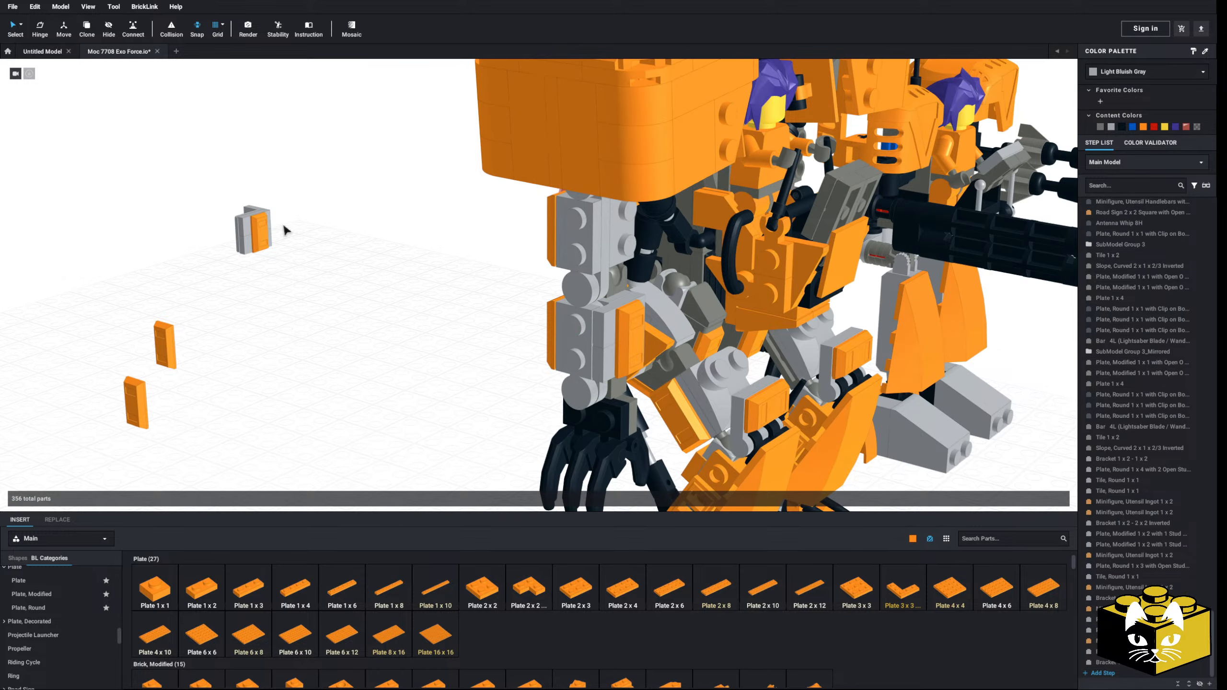
Step: Move the remaining pair of modified 1 x 2 plates with their ingot from the loose inverted bracket onto the upper arm
ctrl+click(253, 245)
drag(504, 285, 602, 253)
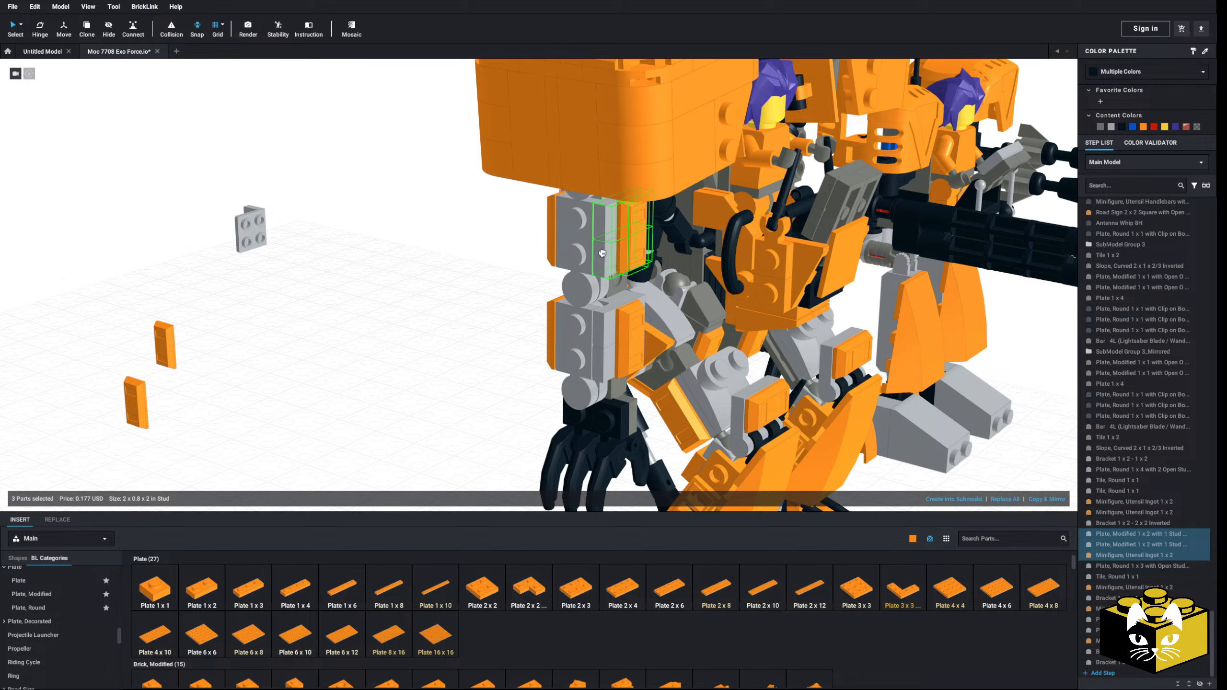
click(455, 303)
right_drag(454, 303, 622, 233)
Step: Delete the ingot-carrying 1 x 2 - 1 x 2 brackets from the upper arm and the forearm
click(588, 230)
key(Delete)
click(585, 323)
key(Delete)
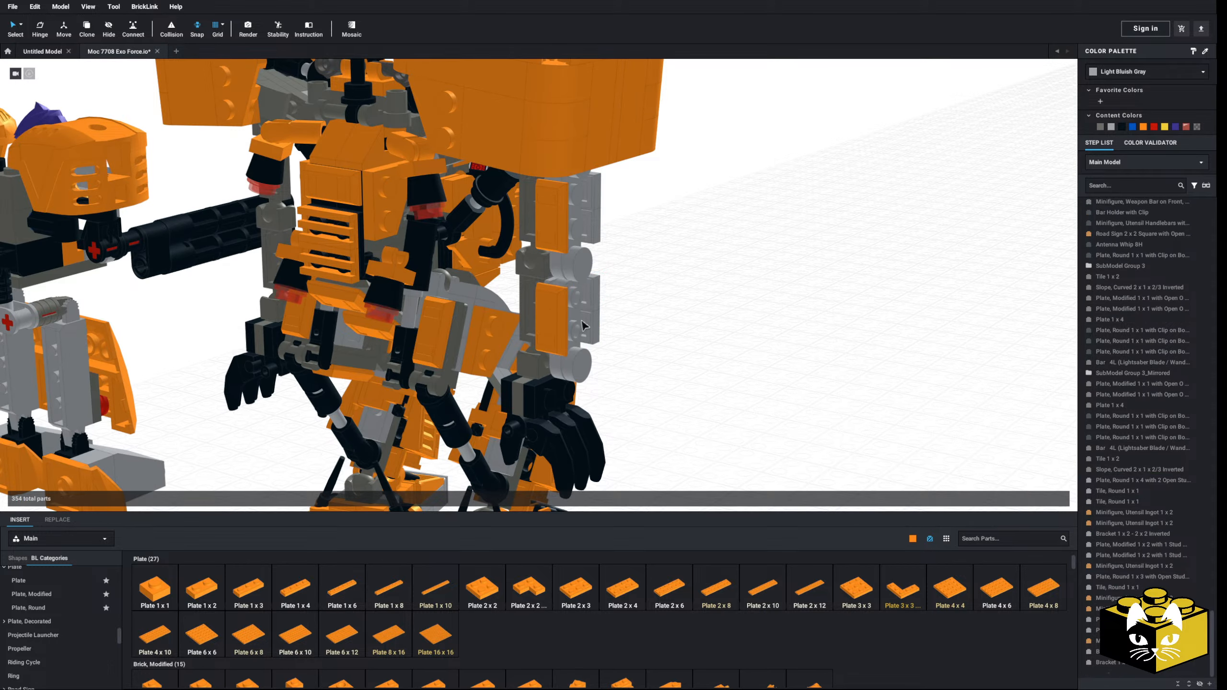
Step: Add an orange 1 x 2 - 2 x 2 bracket to the forearm and another one to the upper arm
scroll(59, 597, down, 2)
scroll(59, 601, up, 10)
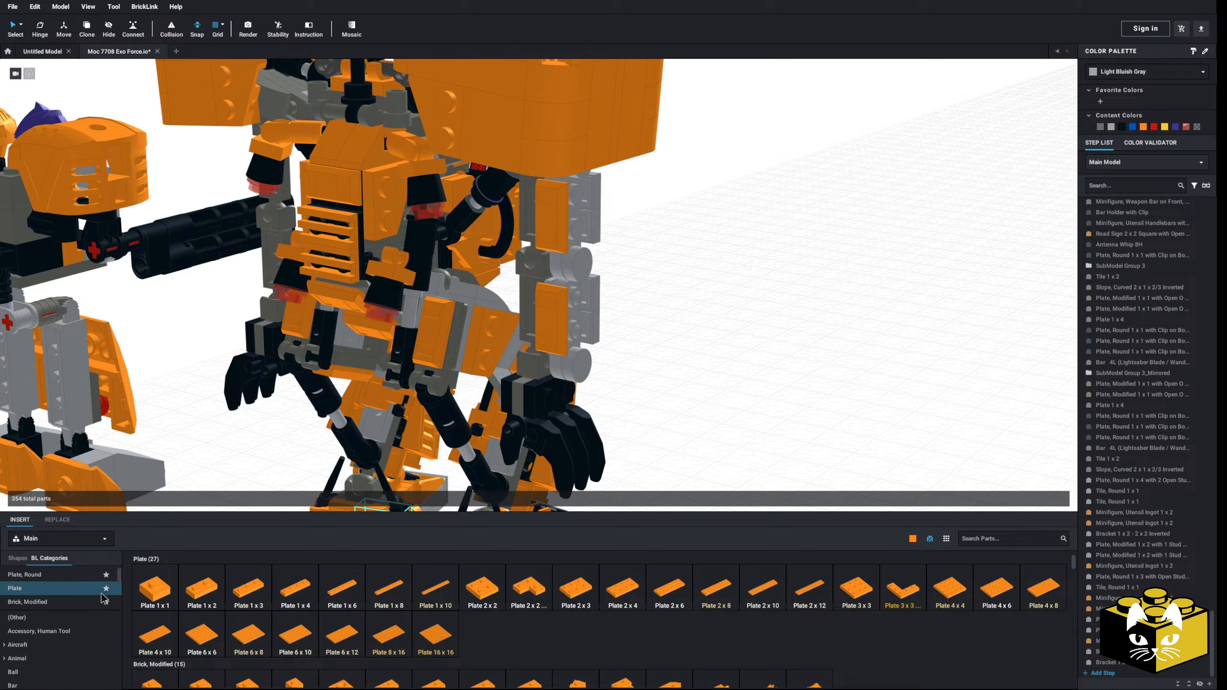
scroll(89, 604, up, 3)
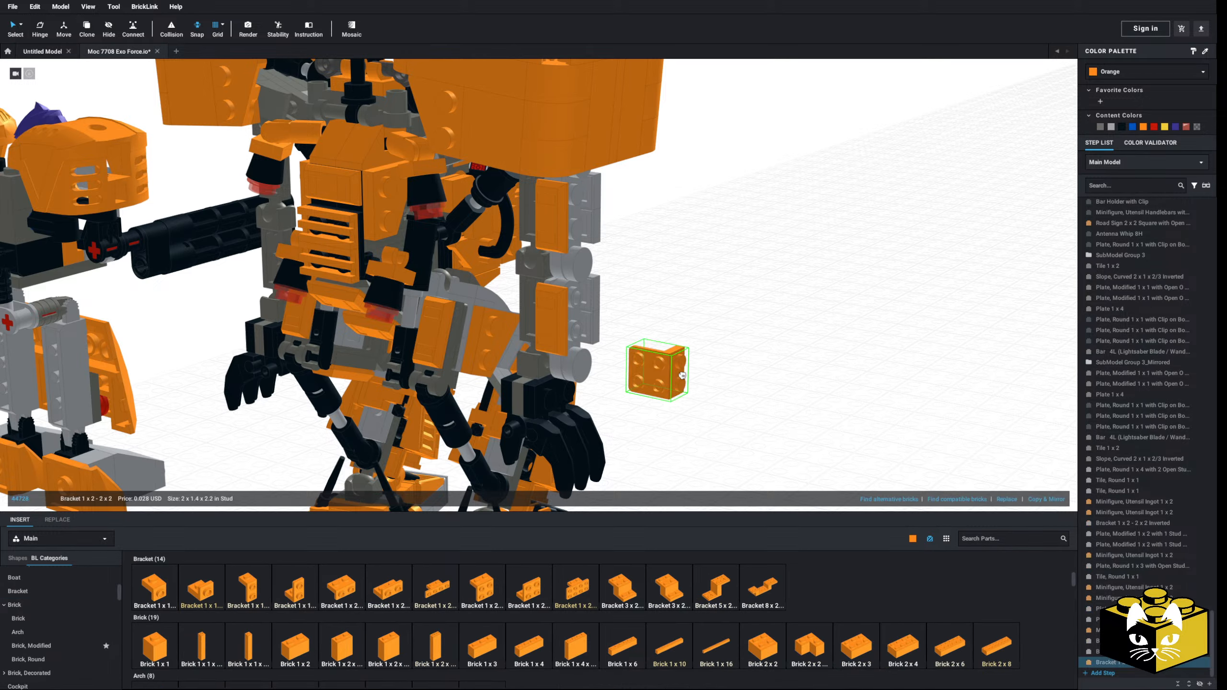
click(553, 317)
click(478, 595)
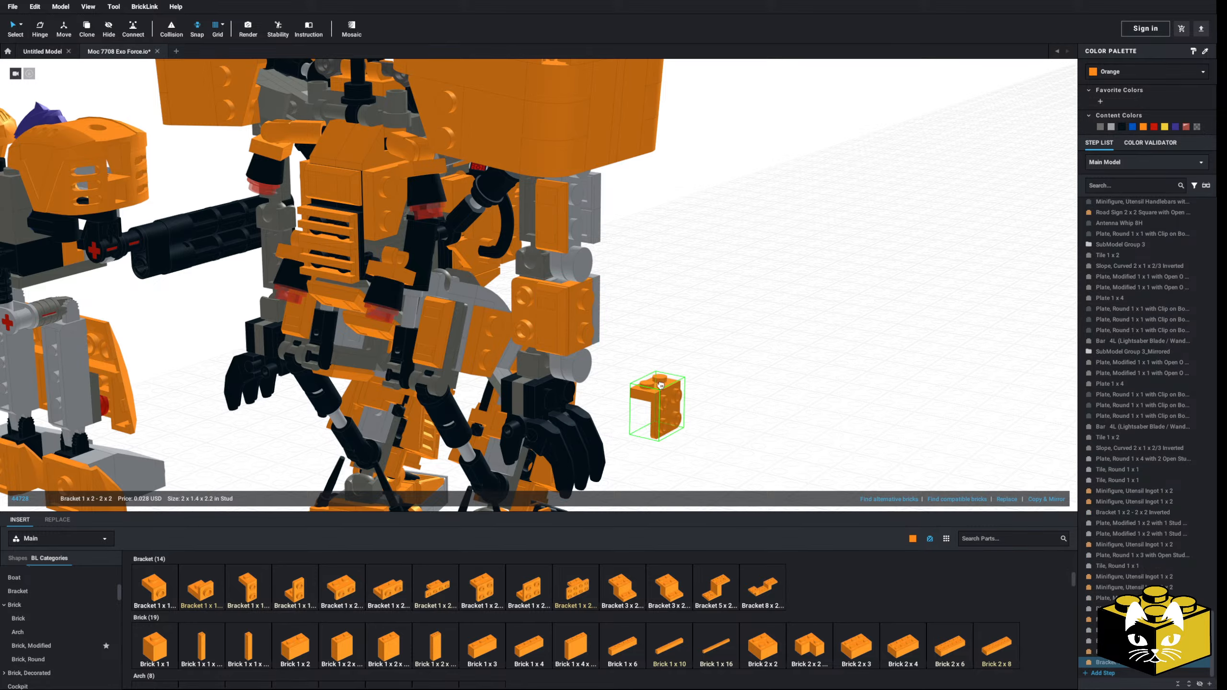
right_drag(655, 407, 700, 387)
click(555, 223)
right_drag(556, 223, 574, 316)
click(647, 261)
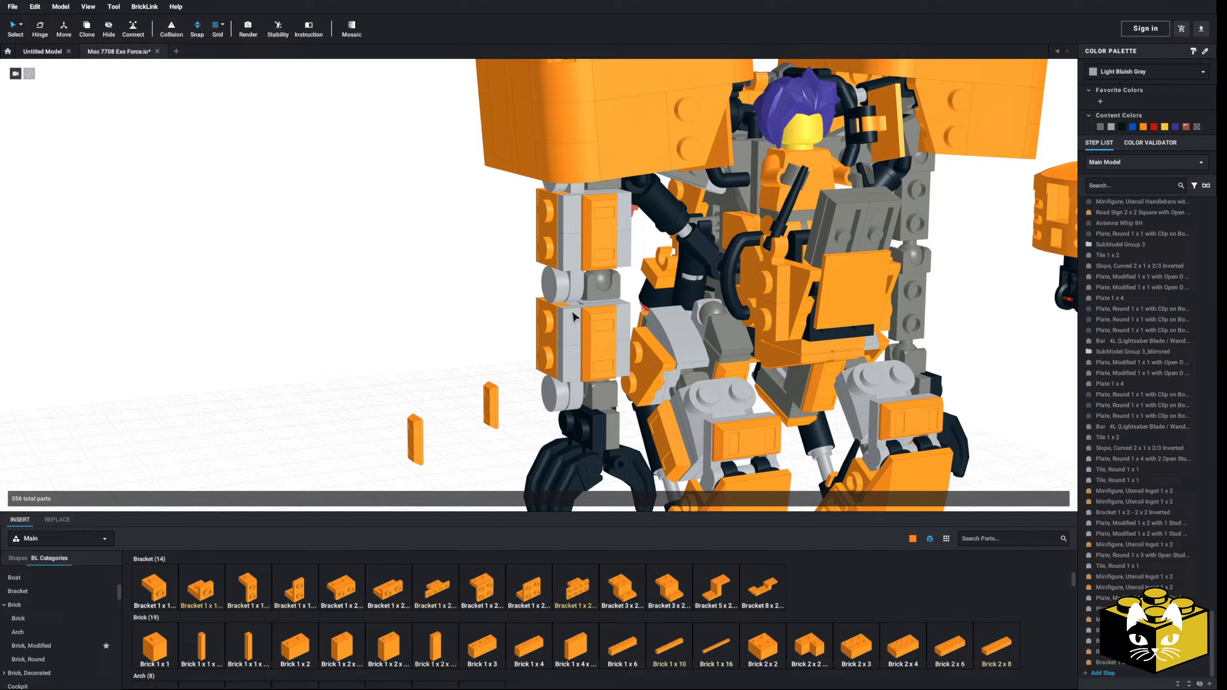
Step: Recolor the arm's four modified 1 x 2 plates and two 1 x 2 - 1 x 2 brackets orange
click(570, 221)
right_drag(570, 221, 556, 259)
shift+click(547, 257)
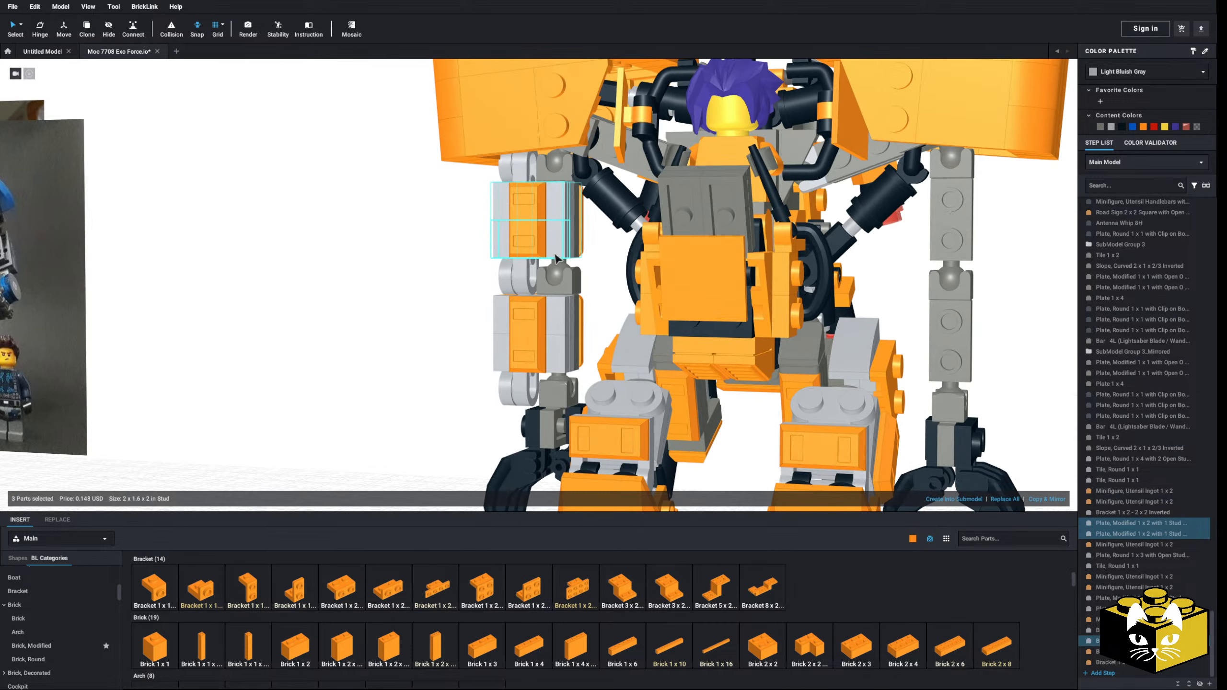
shift+click(557, 358)
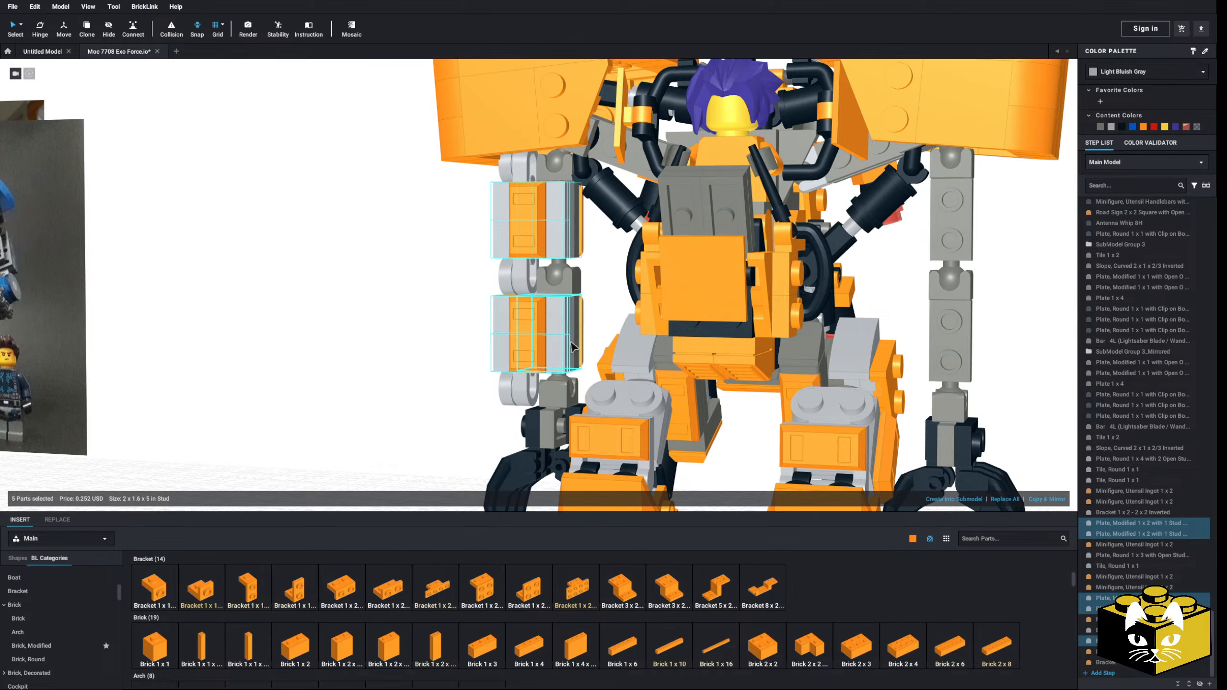
shift+click(571, 343)
right_drag(571, 343, 960, 241)
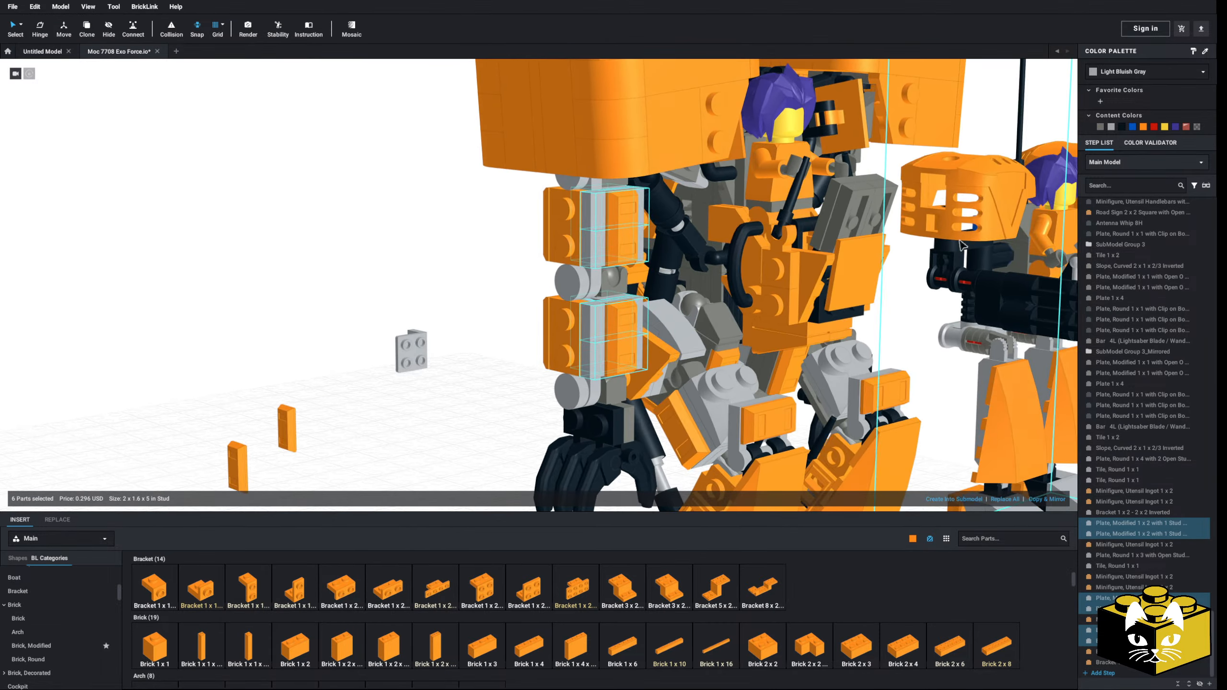
click(1145, 127)
click(512, 412)
Step: Fit the two loose ingots onto the outer faces of the upper arm and forearm, and delete the leftover inverted bracket
right_drag(512, 412, 278, 355)
scroll(454, 415, down, 3)
drag(251, 359, 599, 177)
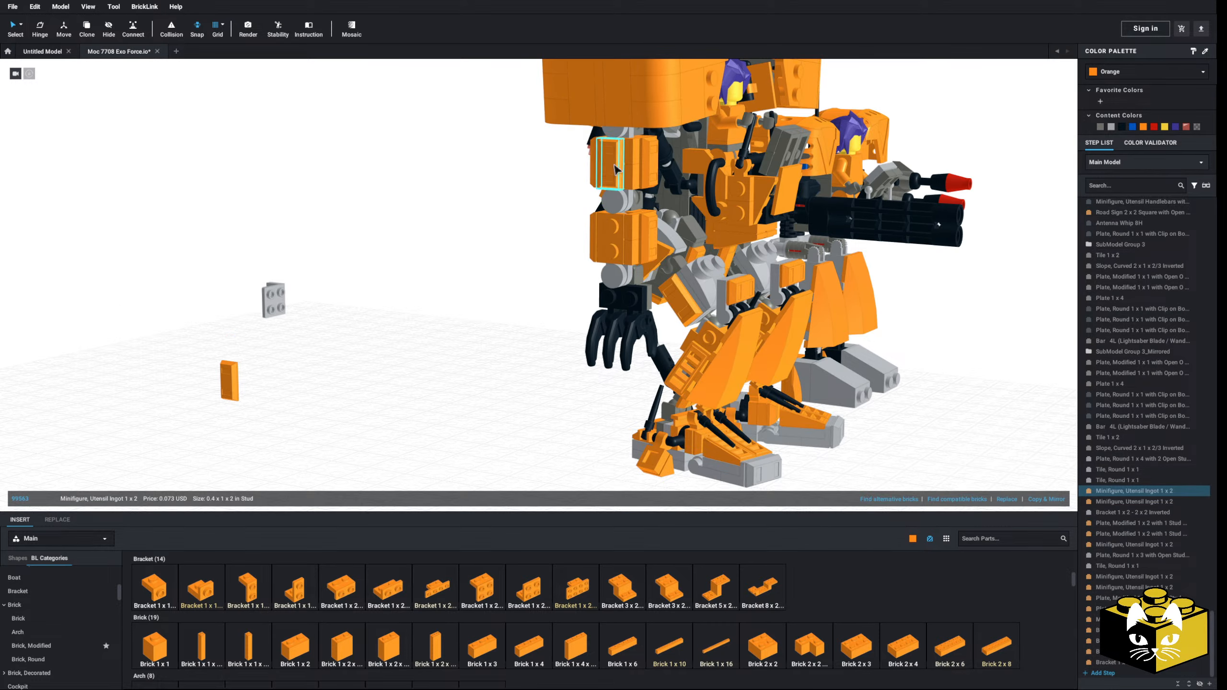
drag(229, 389, 605, 239)
click(415, 304)
click(273, 300)
key(Delete)
Step: Add orange modified 1 x 2 grille tiles with bottom groove to the front of the forearm and upper arm
right_drag(415, 303, 724, 309)
scroll(60, 629, down, 15)
click(28, 601)
drag(248, 633, 579, 352)
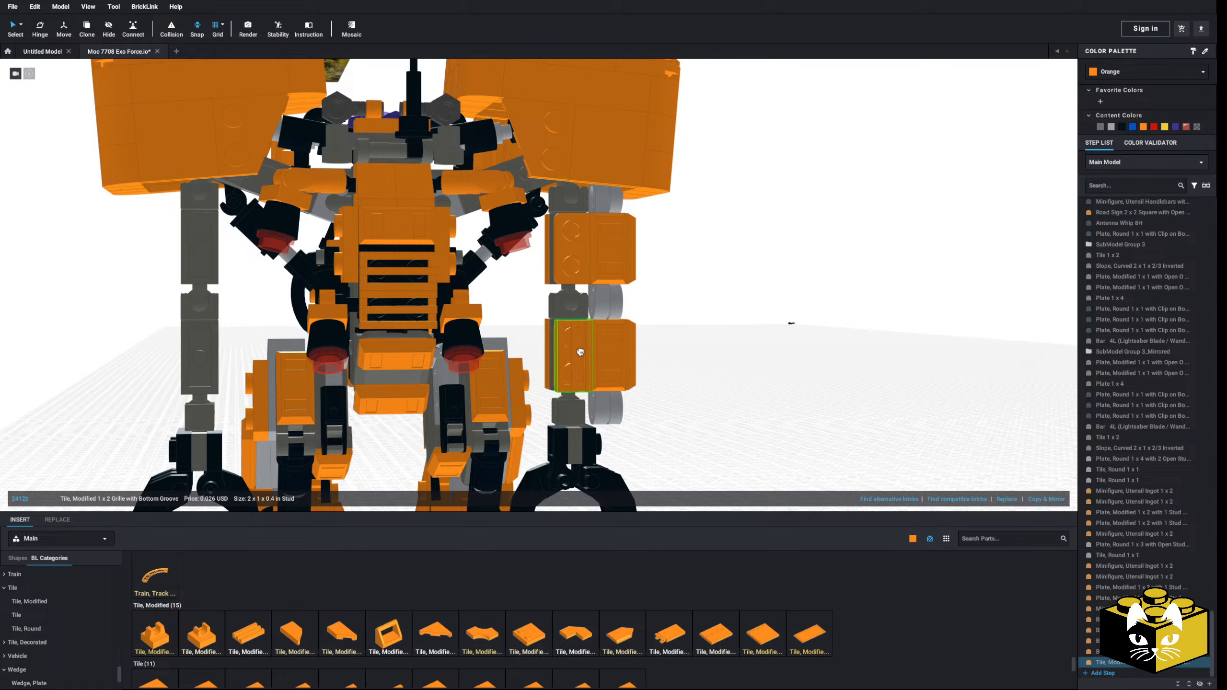
drag(240, 642, 684, 390)
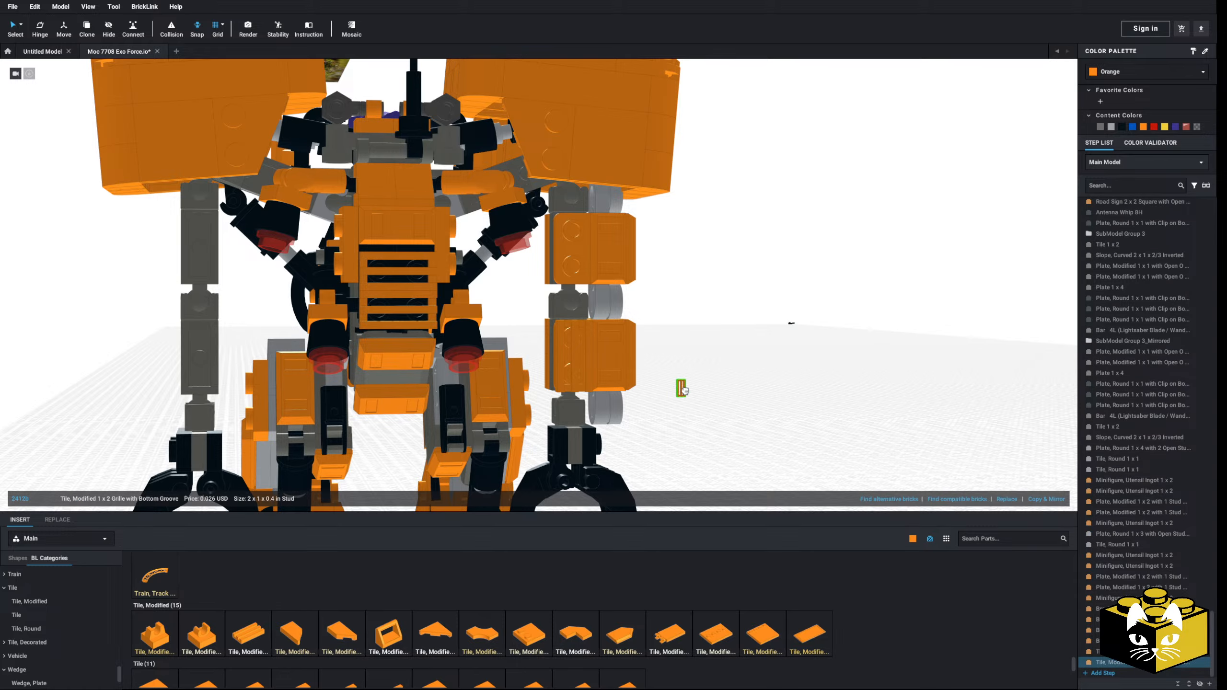
right_drag(689, 289, 697, 323)
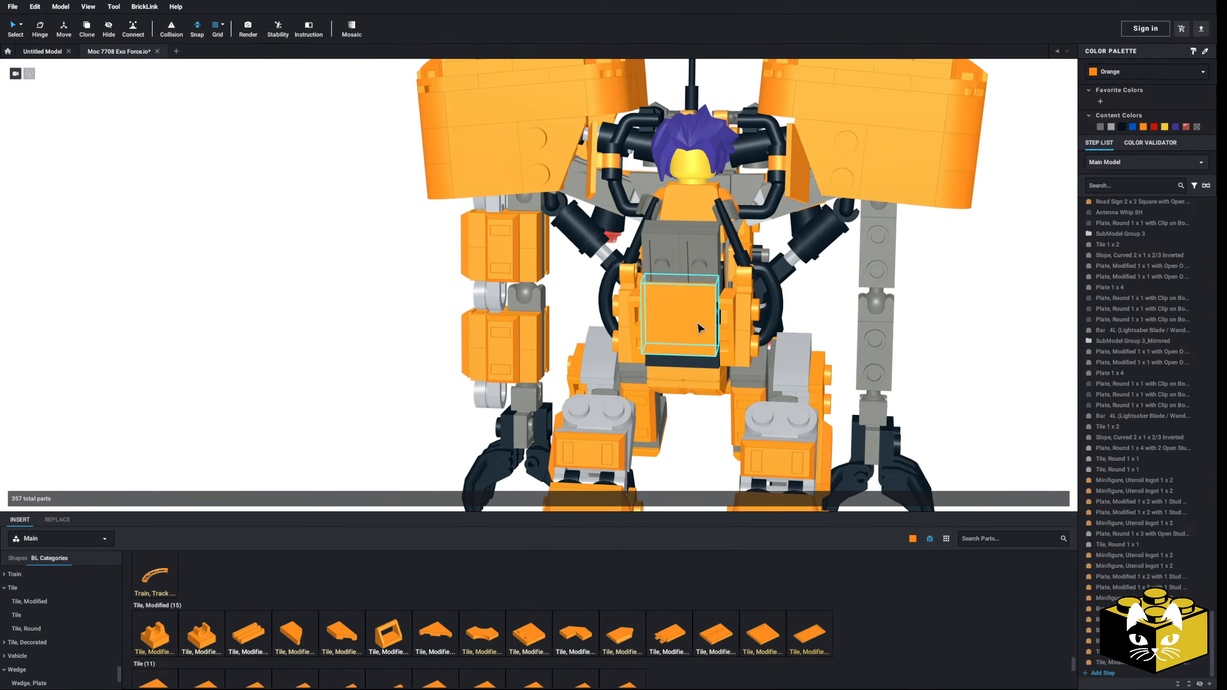
Step: Delete the tow-ball plates that form the robot's opposite, unarmored arm
scroll(697, 322, down, 4)
right_drag(377, 360, 322, 369)
scroll(380, 336, up, 5)
right_drag(799, 227, 806, 204)
click(788, 198)
key(Delete)
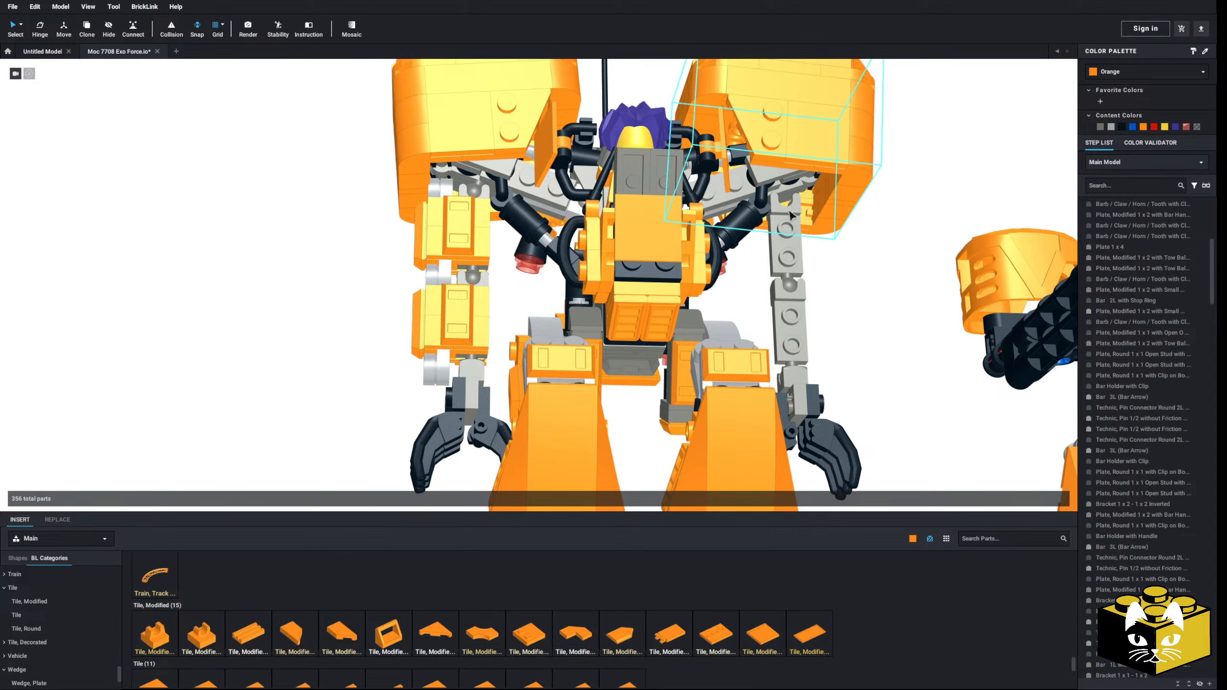
click(790, 239)
key(Delete)
click(793, 328)
key(Delete)
Step: Delete the claw hand and wrist parts left over from the unarmored arm
right_drag(826, 382, 817, 377)
drag(870, 345, 796, 444)
key(Delete)
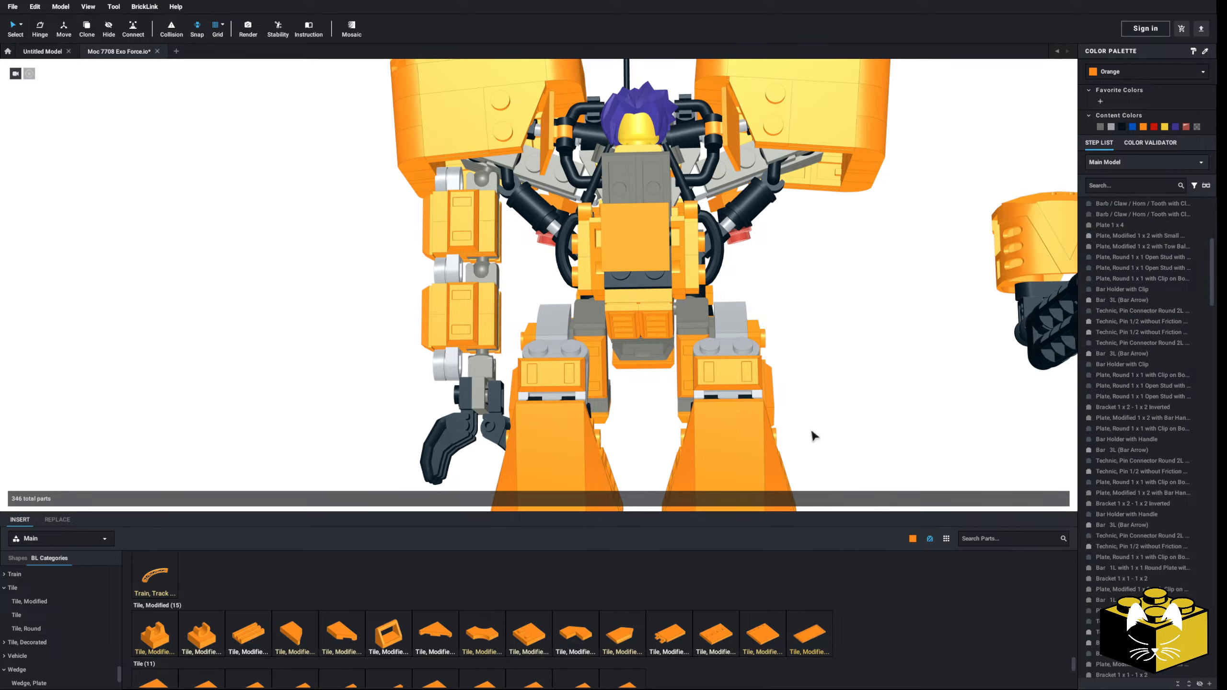
Step: Select all parts of the complete armored arm, from shoulder joint to claw hand, and create a mirrored copy of it
right_drag(810, 430, 514, 323)
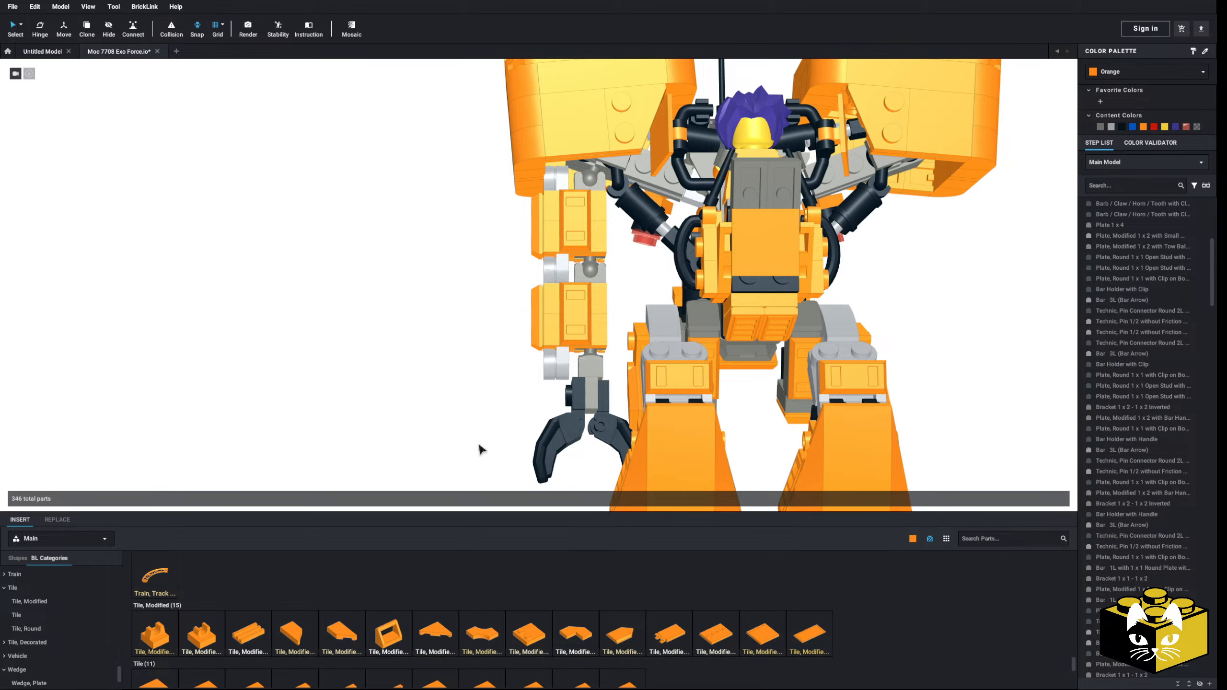
drag(478, 445, 598, 338)
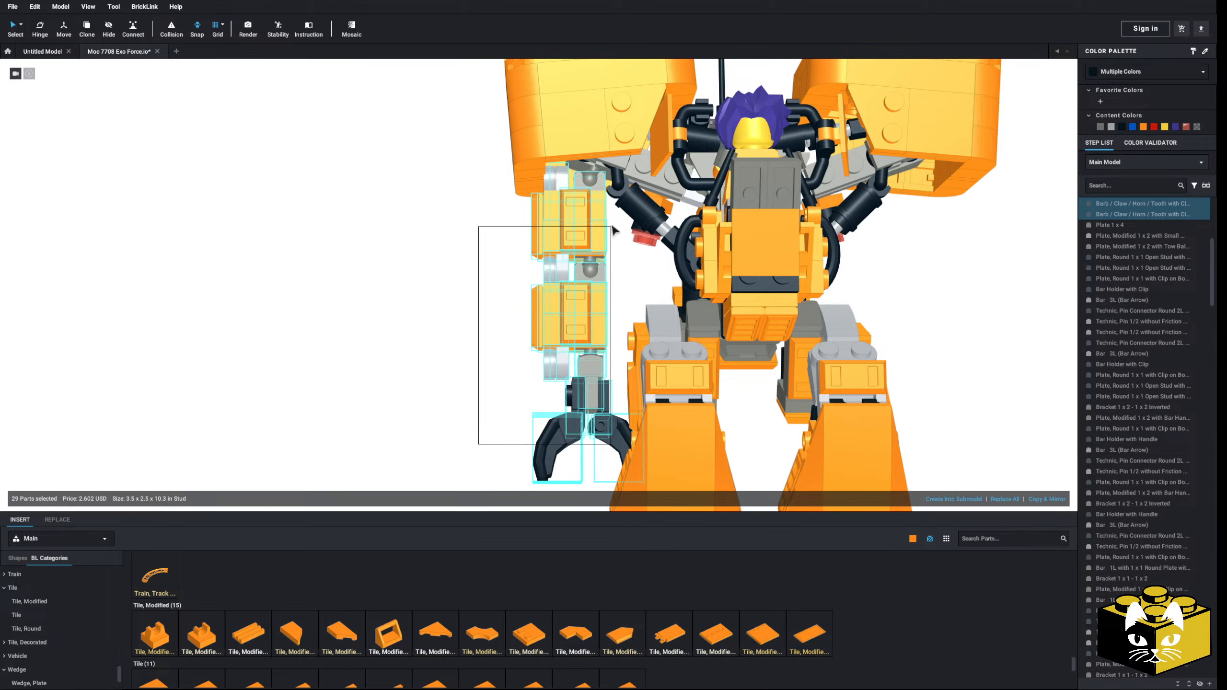
drag(610, 220, 611, 220)
scroll(571, 261, up, 3)
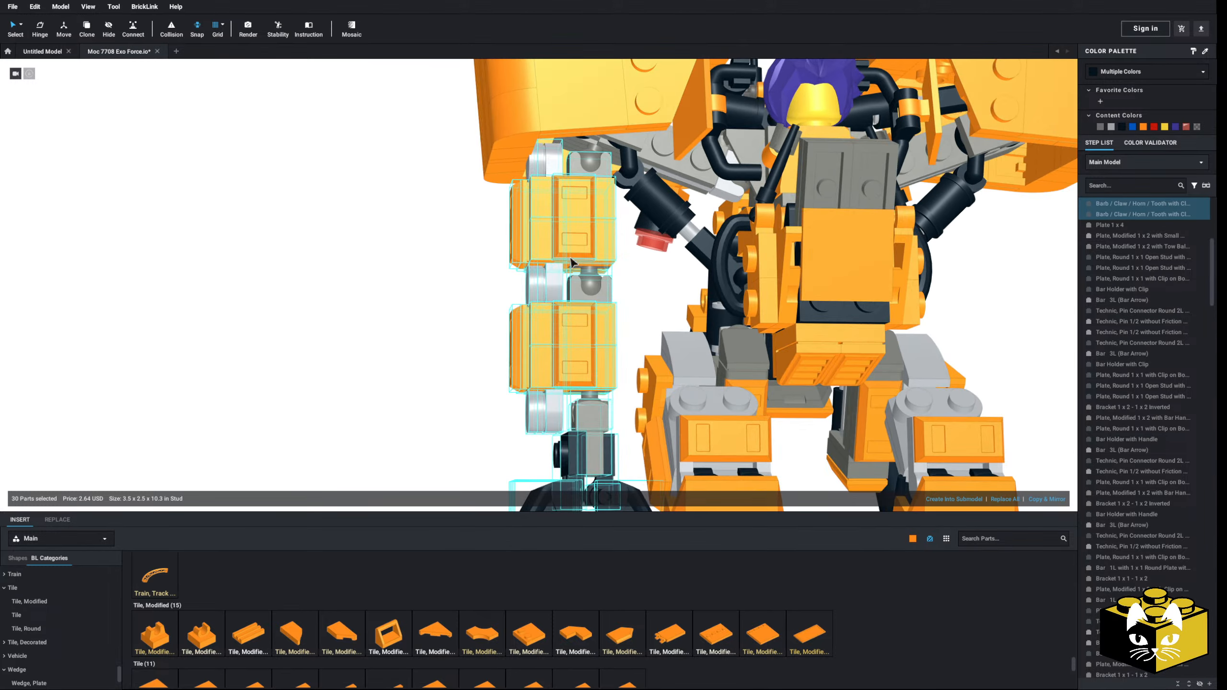
ctrl+click(591, 160)
scroll(592, 161, down, 5)
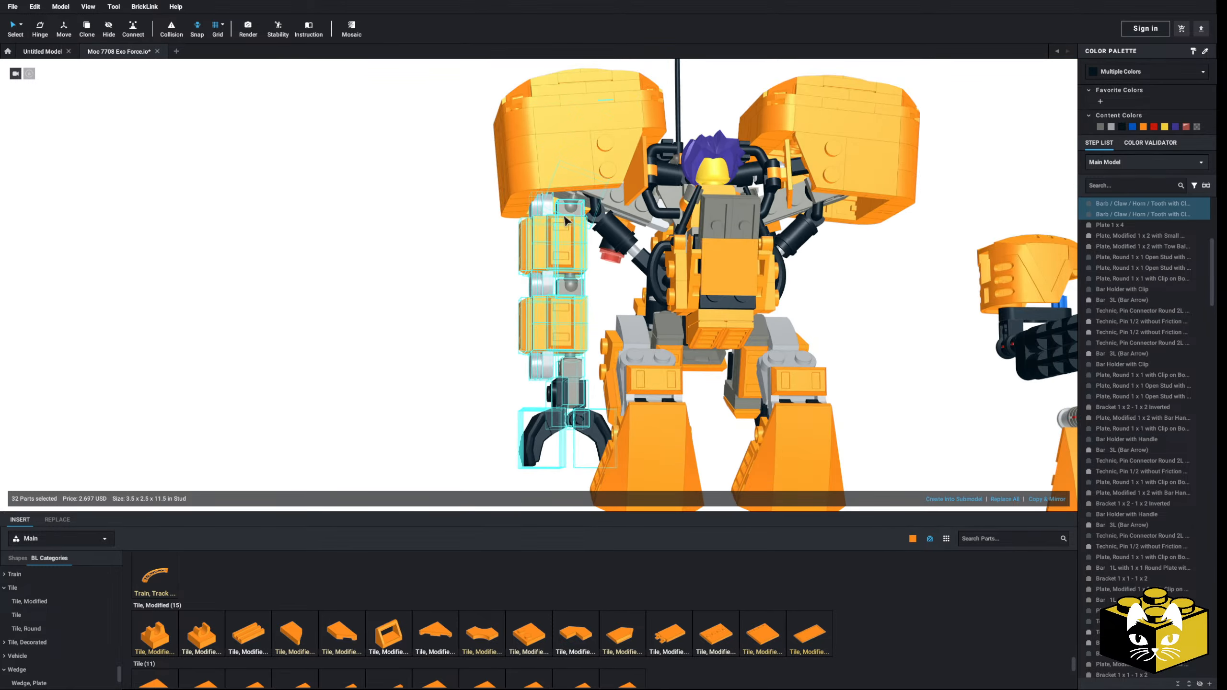
right_drag(468, 302, 601, 309)
click(1034, 500)
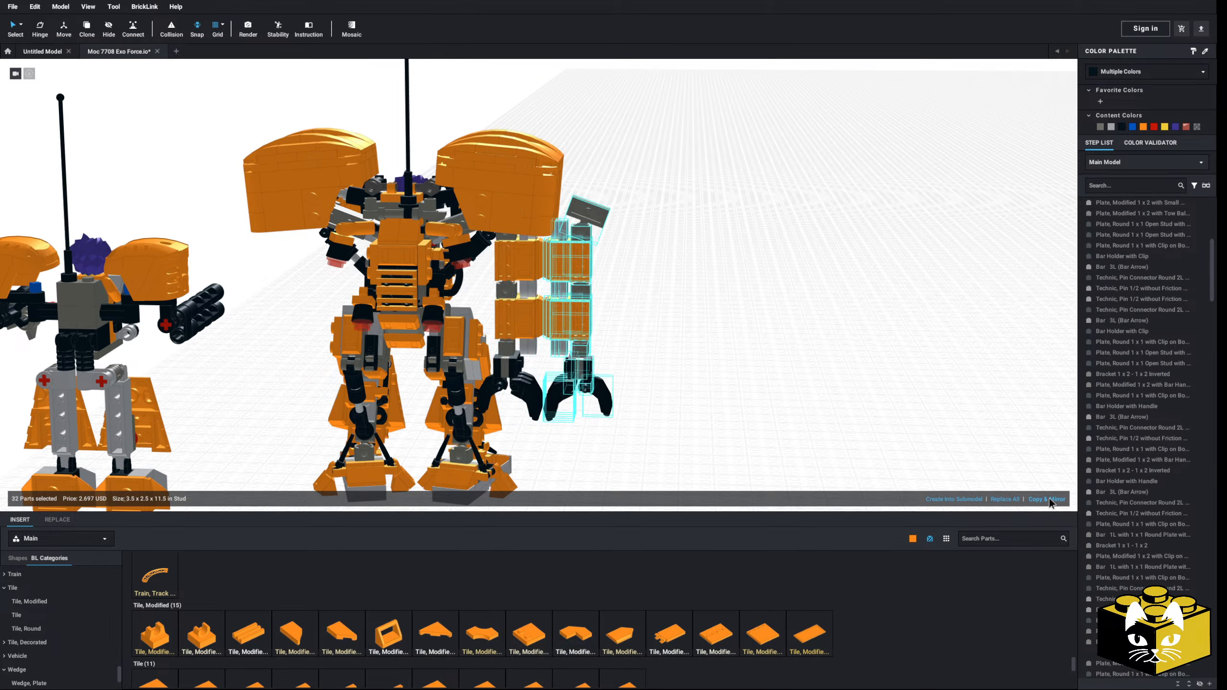
Step: Attach the mirrored arm beneath the robot's opposite shoulder, aligned with the existing arm
drag(601, 222, 758, 275)
right_drag(758, 275, 561, 294)
scroll(562, 293, up, 3)
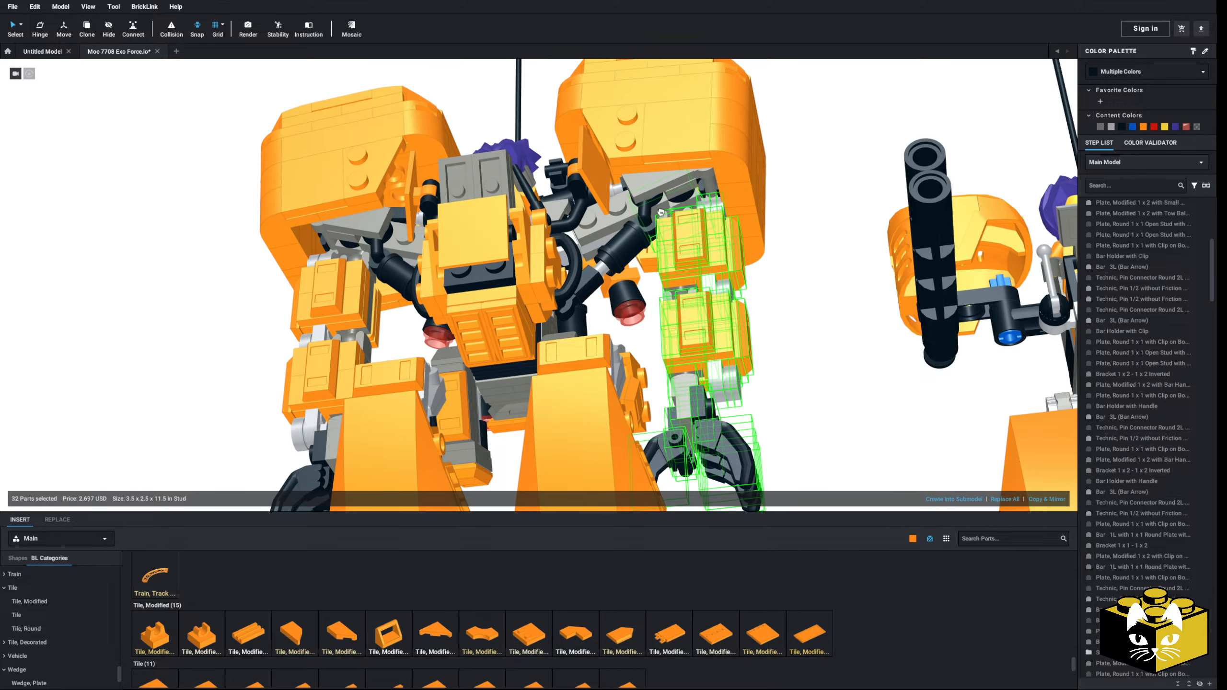
click(660, 212)
scroll(695, 309, down, 3)
click(735, 397)
right_drag(735, 397, 669, 422)
scroll(722, 423, down, 3)
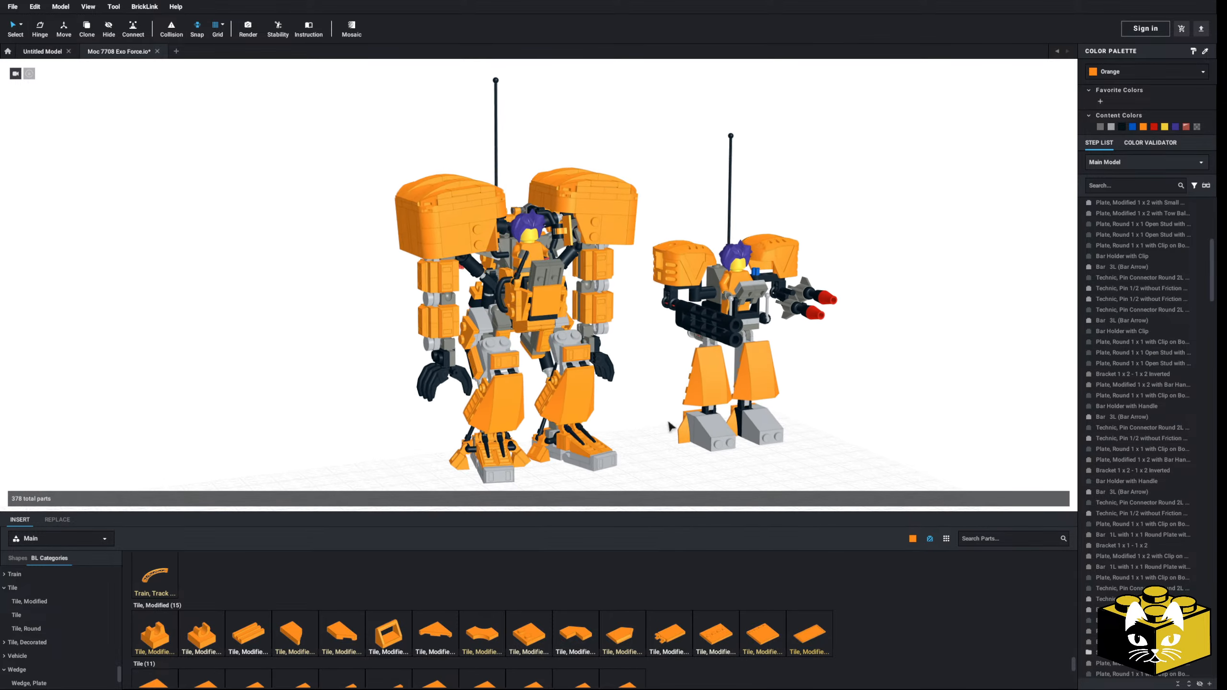
Step: Duplicate the orange 1 x 2 ingot from the forearm and fit the copy onto the outer face of the wrist
scroll(460, 392, up, 8)
scroll(450, 333, down, 4)
click(525, 241)
click(39, 30)
right_click(534, 239)
click(411, 249)
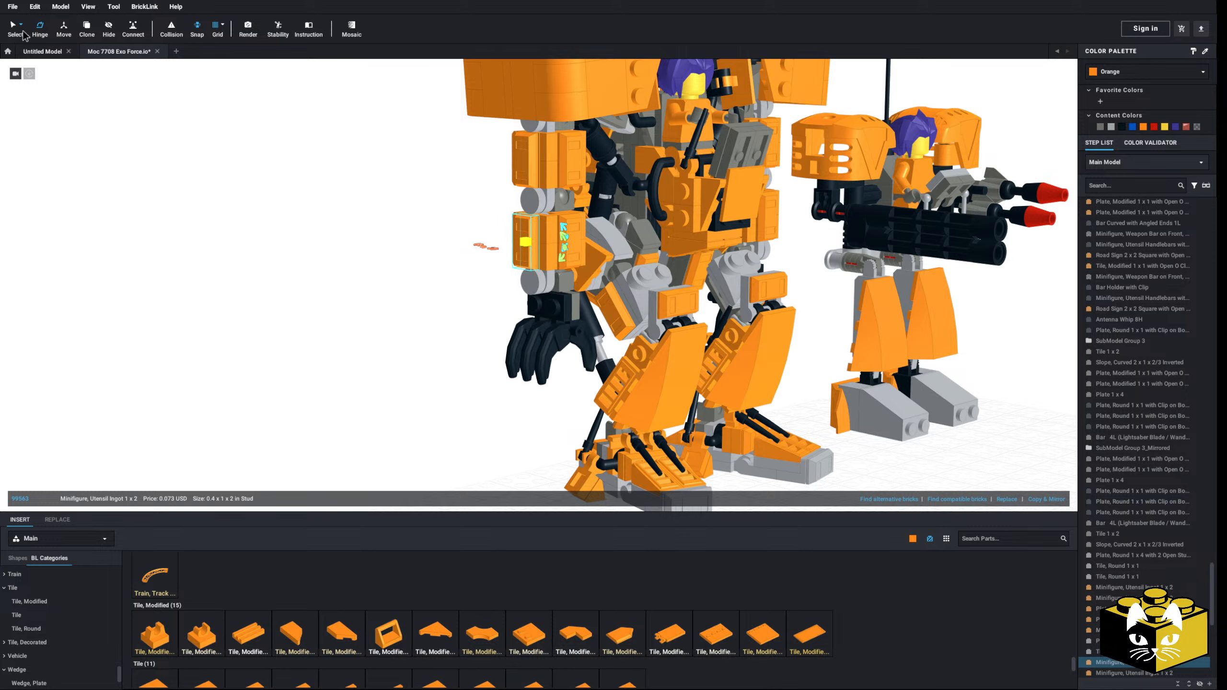
right_click(512, 213)
click(480, 287)
right_click(480, 286)
click(493, 314)
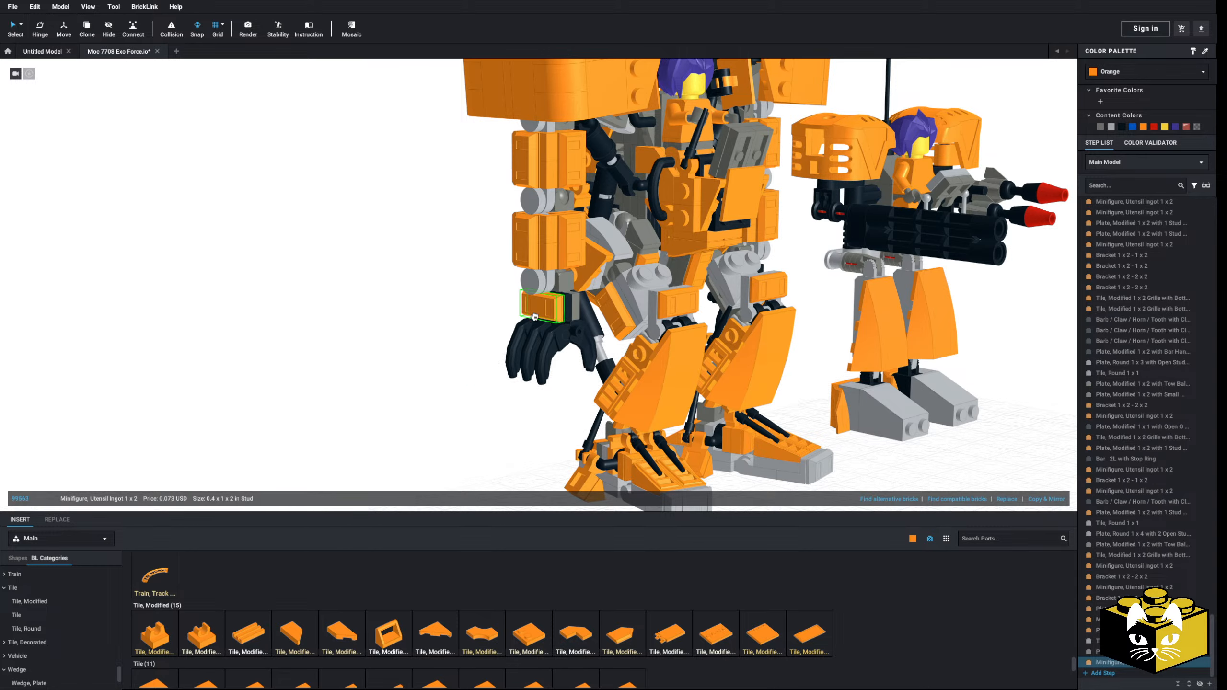
click(479, 332)
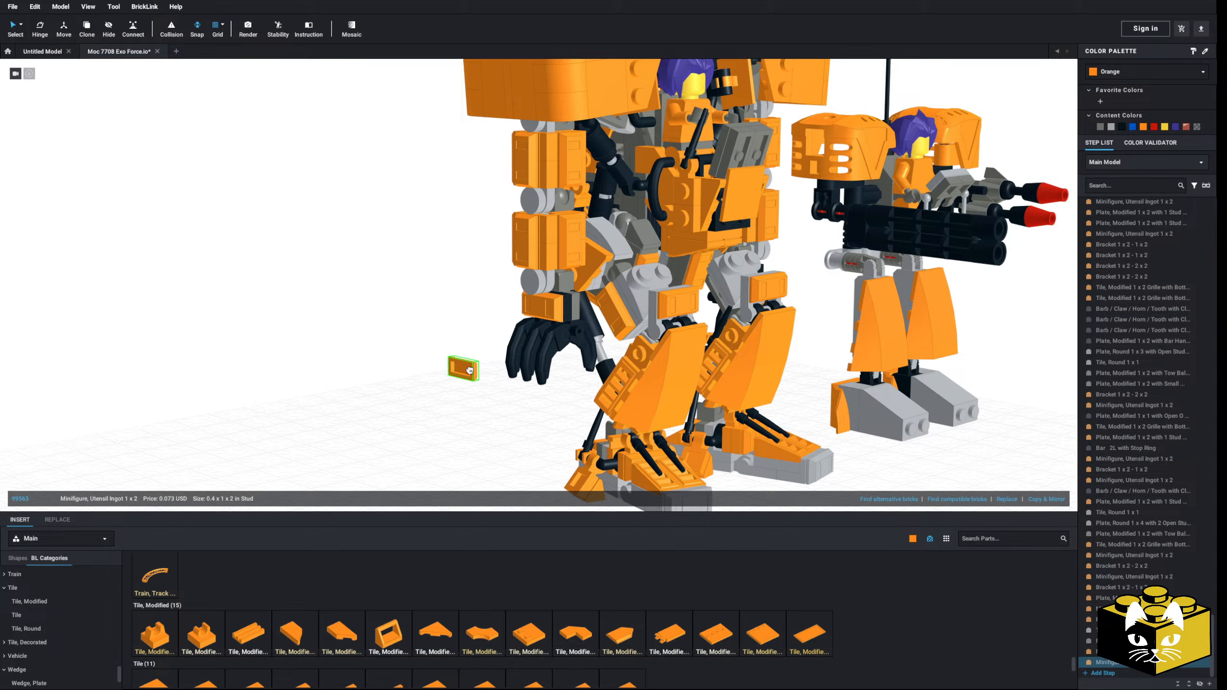
Step: Fit a second orange ingot onto the outer face of the opposite wrist
right_drag(462, 368, 635, 397)
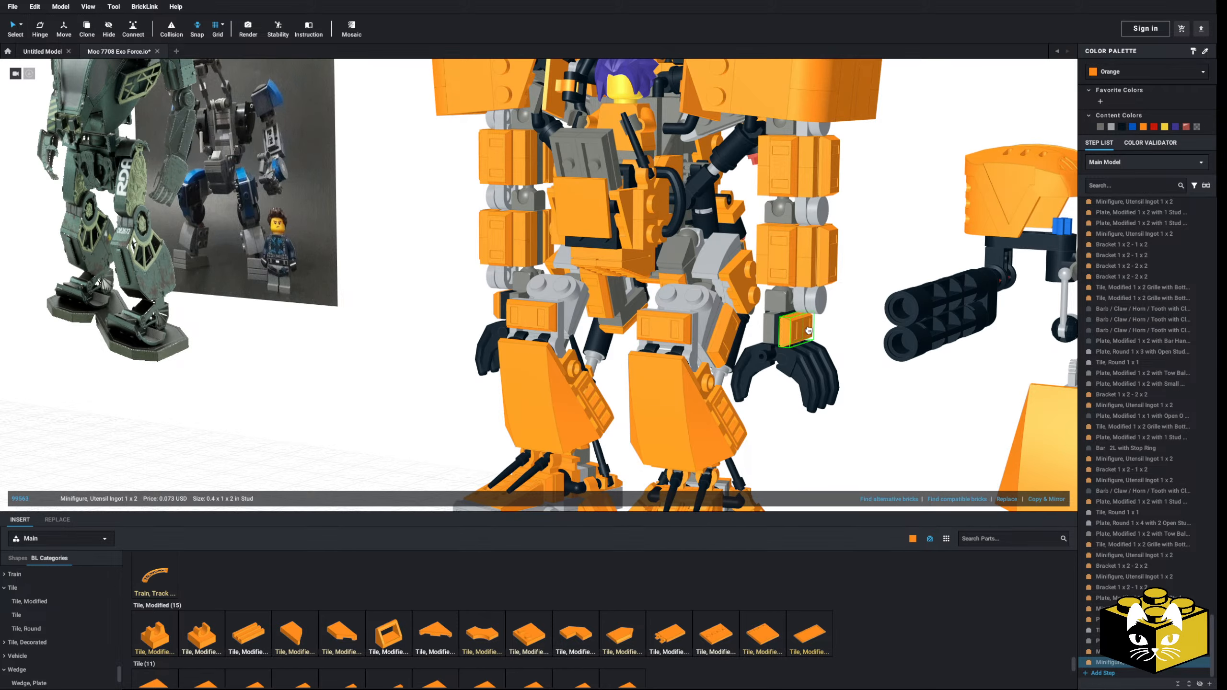
click(813, 331)
right_drag(813, 331, 443, 299)
Step: Group one arm's claw hand and wrist parts, including the new ingot, into a submodel
scroll(560, 290, up, 3)
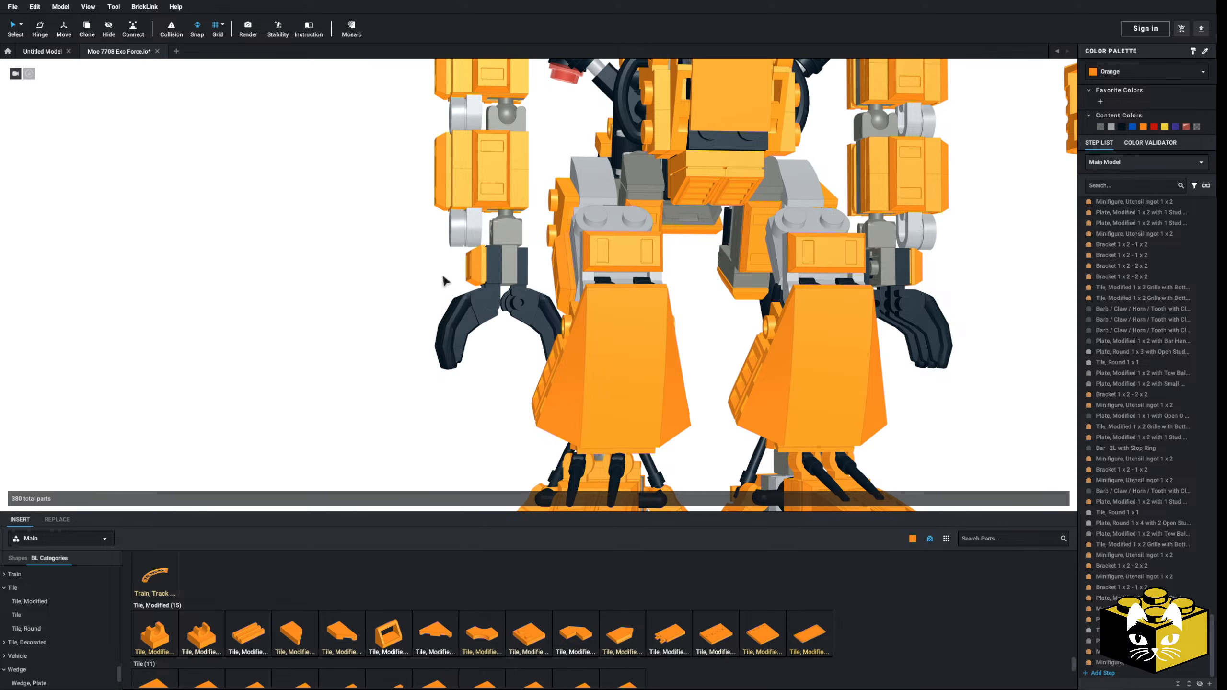
drag(428, 269, 527, 305)
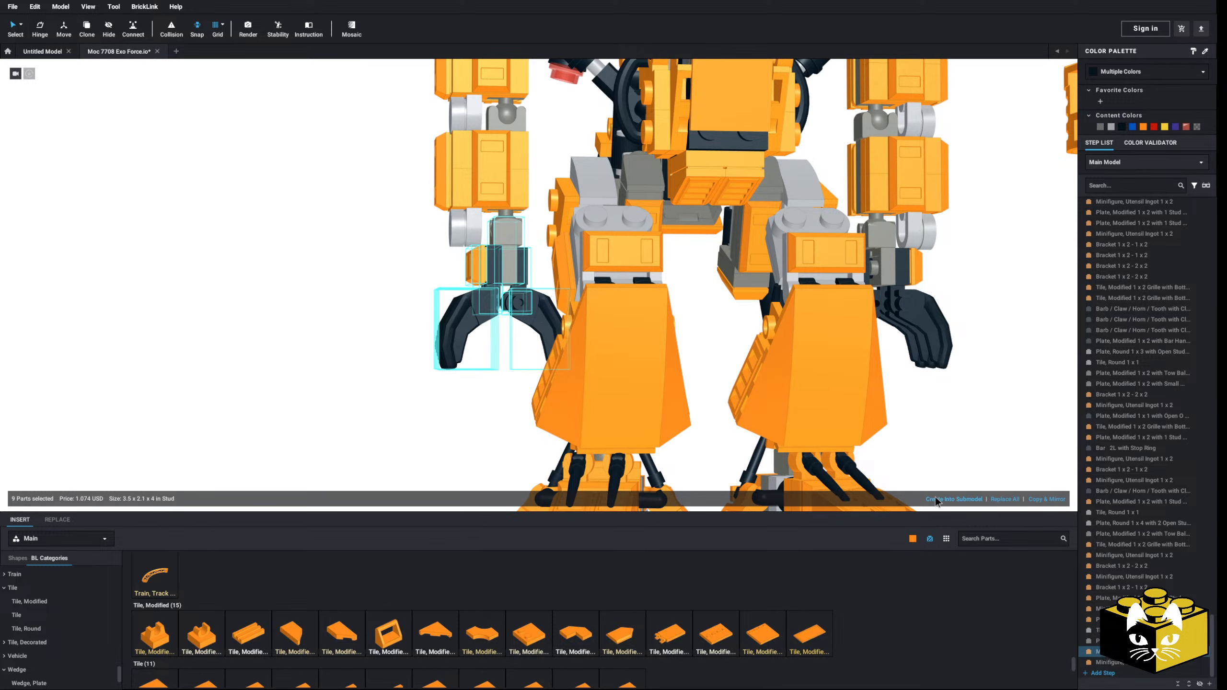
click(952, 499)
click(681, 371)
Step: Group the armored forearm of the same arm into its own submodel
right_drag(487, 329, 388, 320)
drag(390, 293, 499, 352)
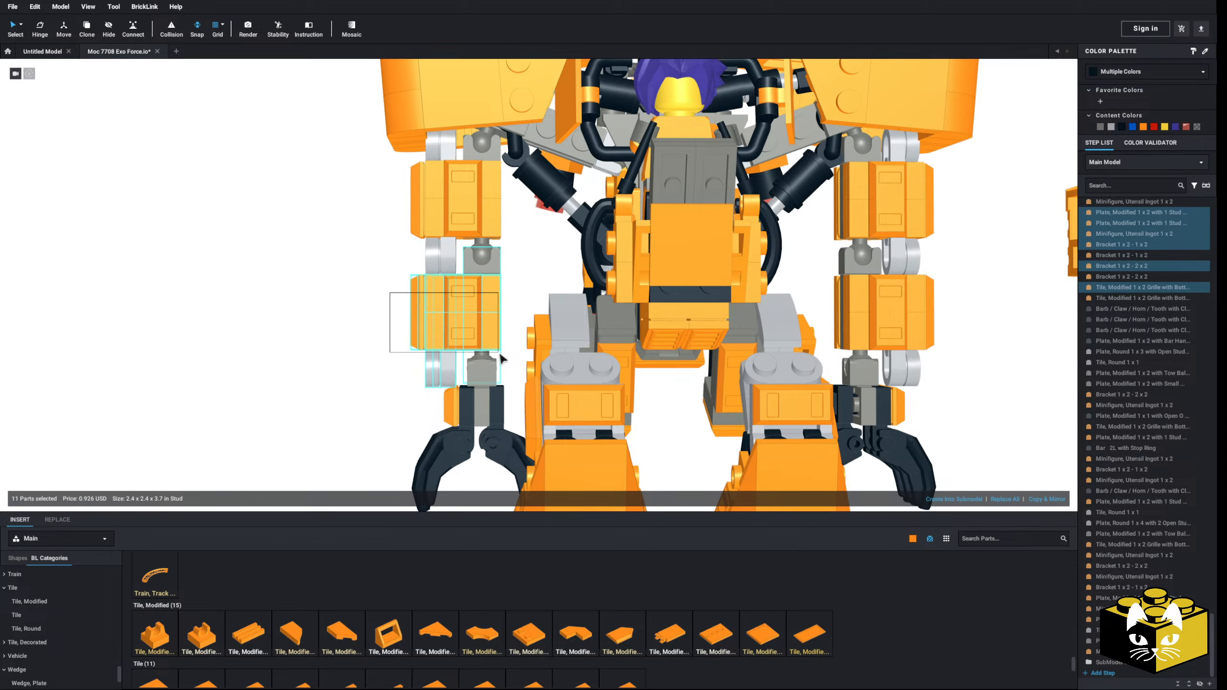
click(952, 498)
click(682, 371)
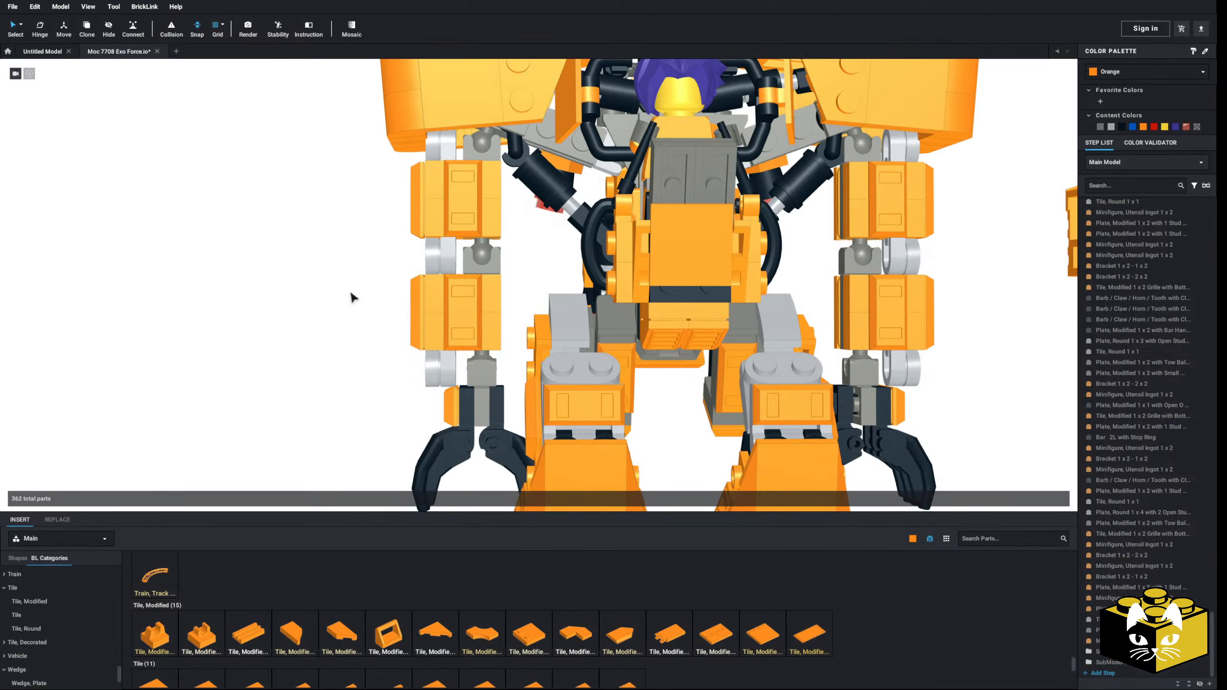
Step: Group the armored upper arm, with its shoulder joint parts, into a separate submodel
drag(420, 207, 496, 291)
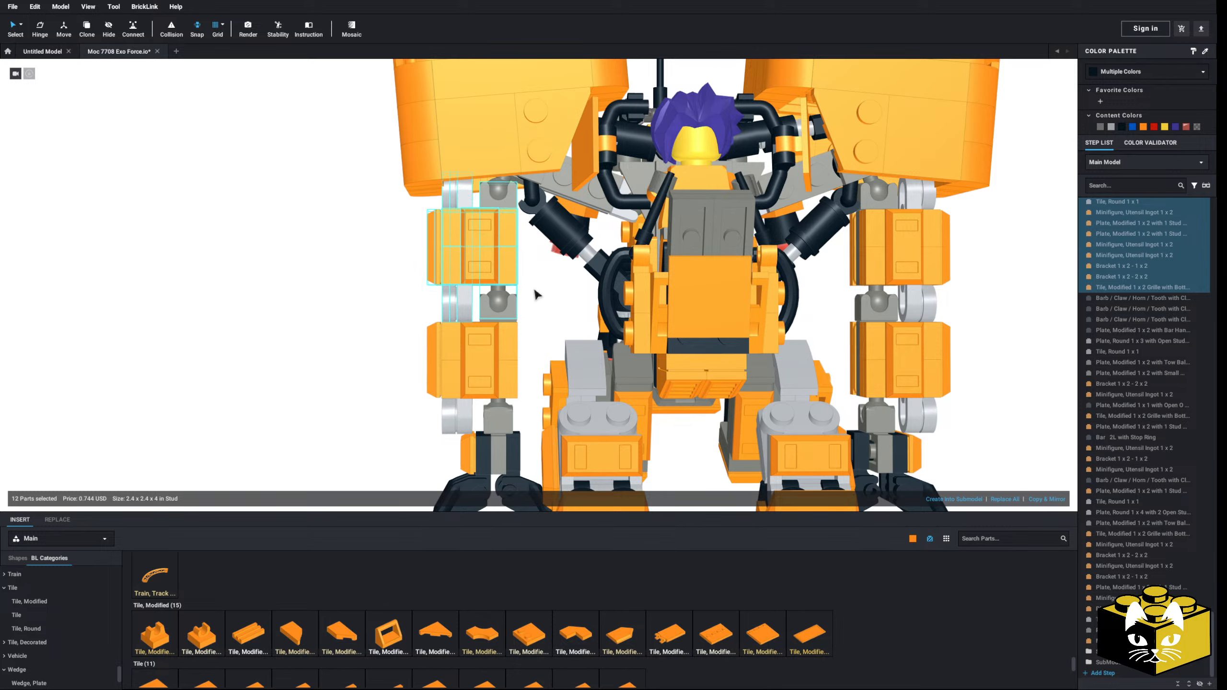
click(958, 499)
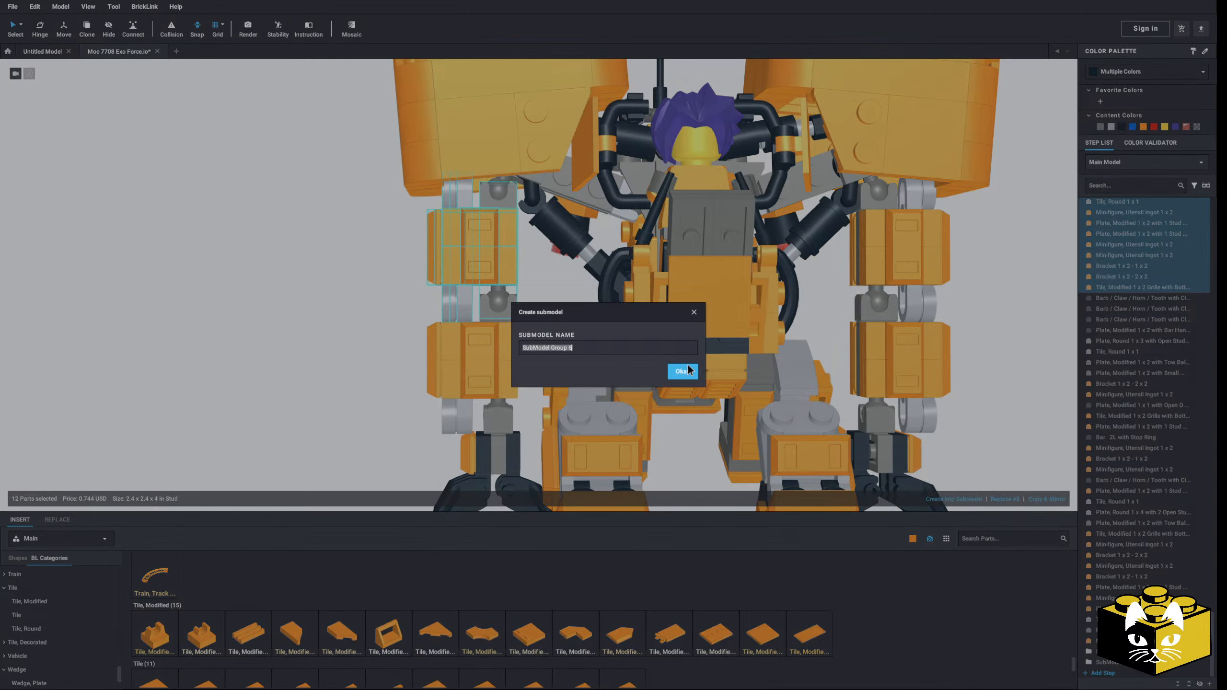
click(682, 371)
Step: Select the hand, forearm and upper arm submodels together and hinge the whole arm slightly backward at the shoulder
right_drag(323, 321, 358, 307)
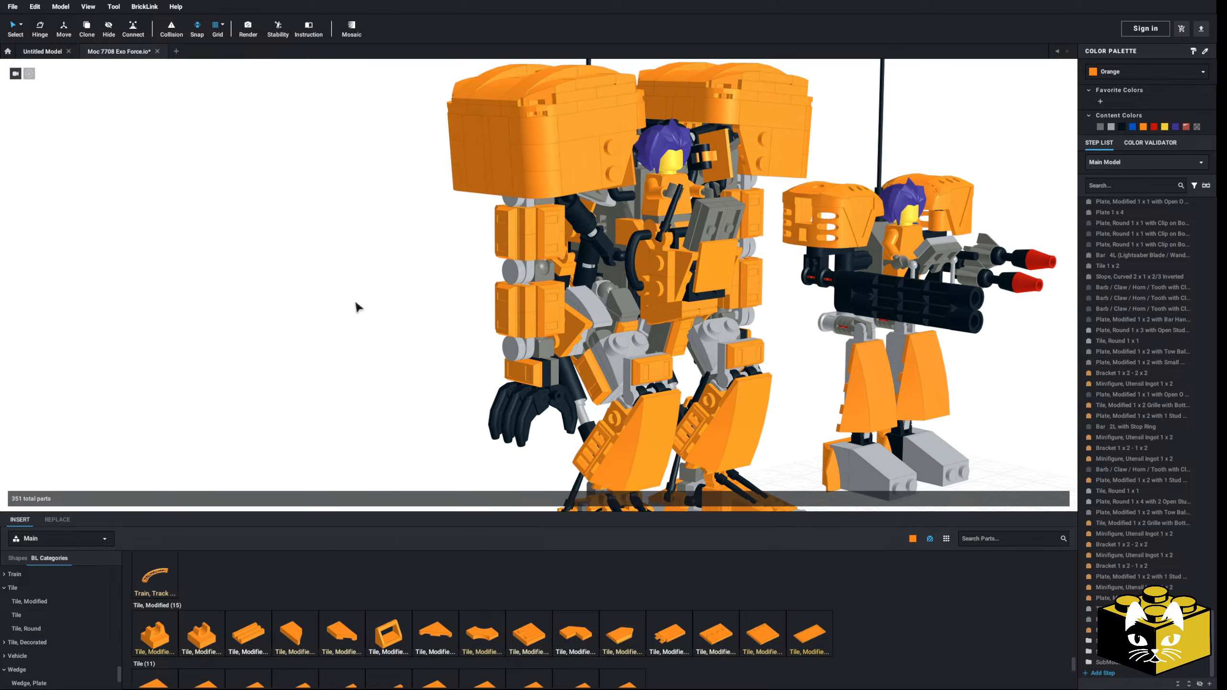
middle_drag(357, 306, 338, 327)
scroll(338, 326, up, 4)
scroll(509, 206, down, 3)
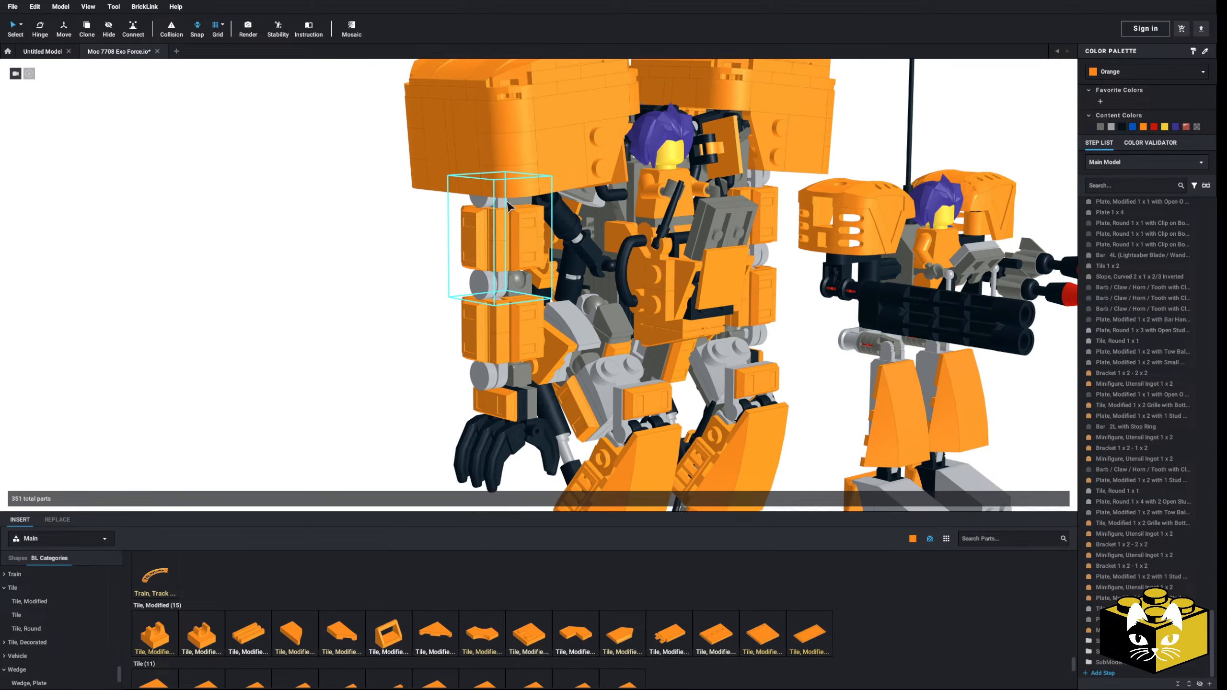
click(449, 197)
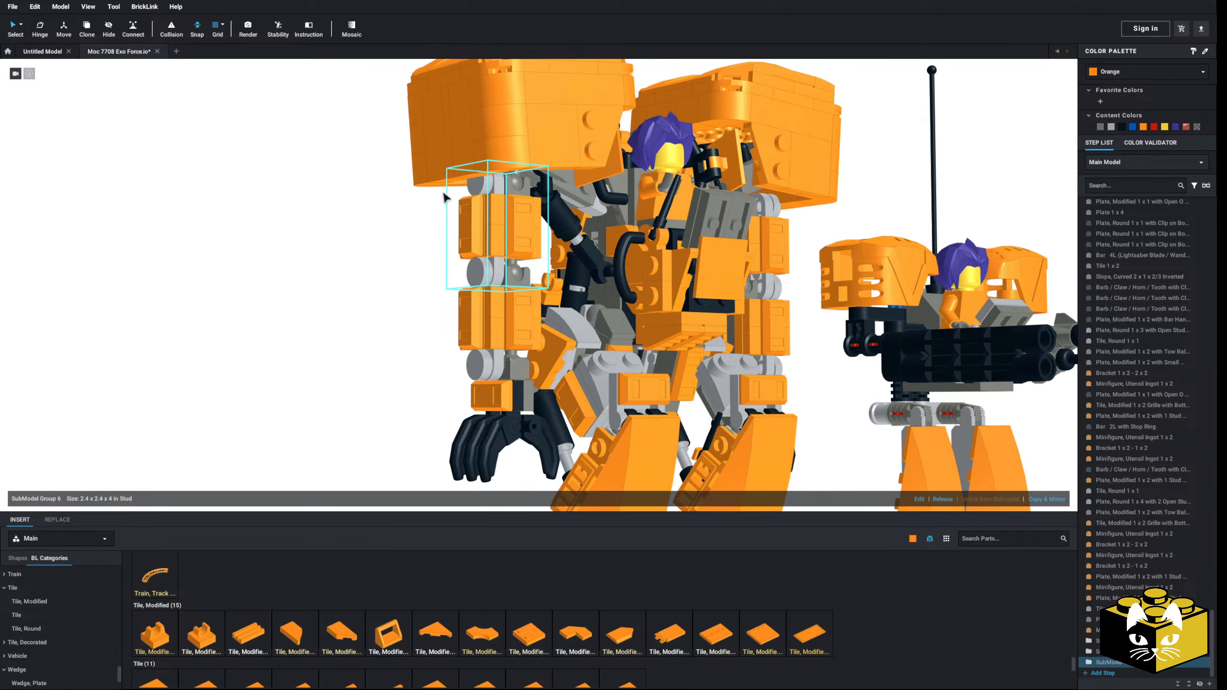
click(441, 372)
click(511, 426)
ctrl+click(514, 321)
ctrl+click(515, 234)
click(46, 30)
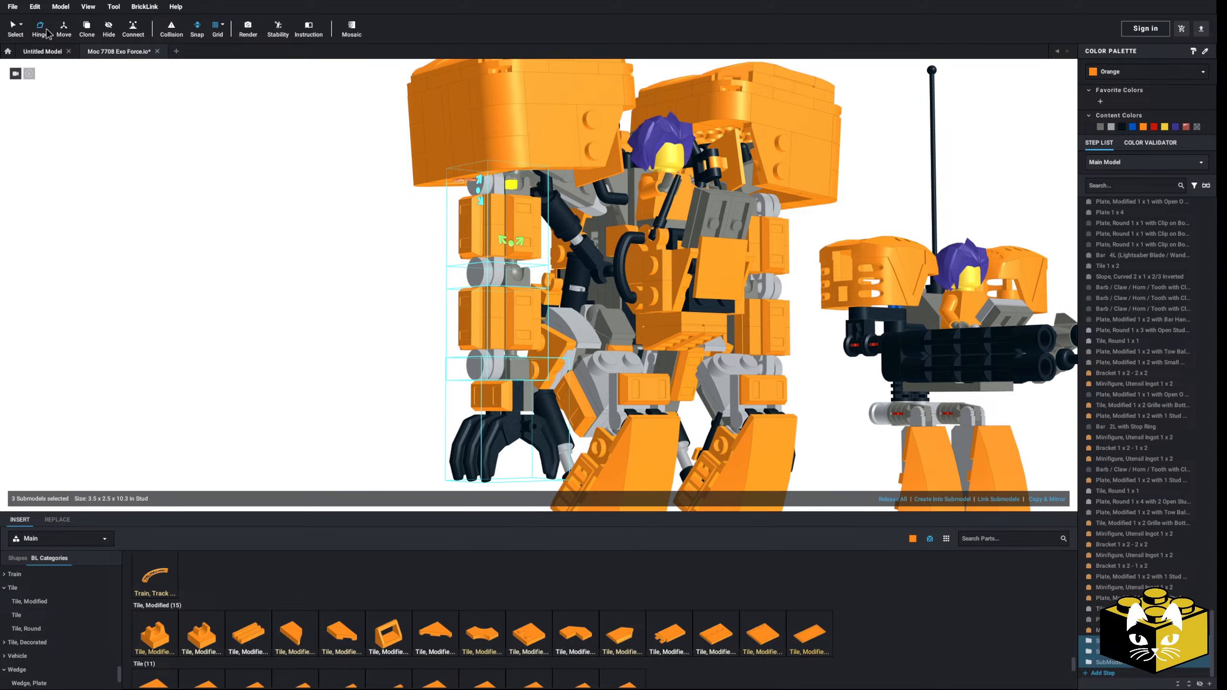
right_drag(196, 250, 309, 326)
scroll(246, 327, up, 3)
scroll(513, 309, up, 3)
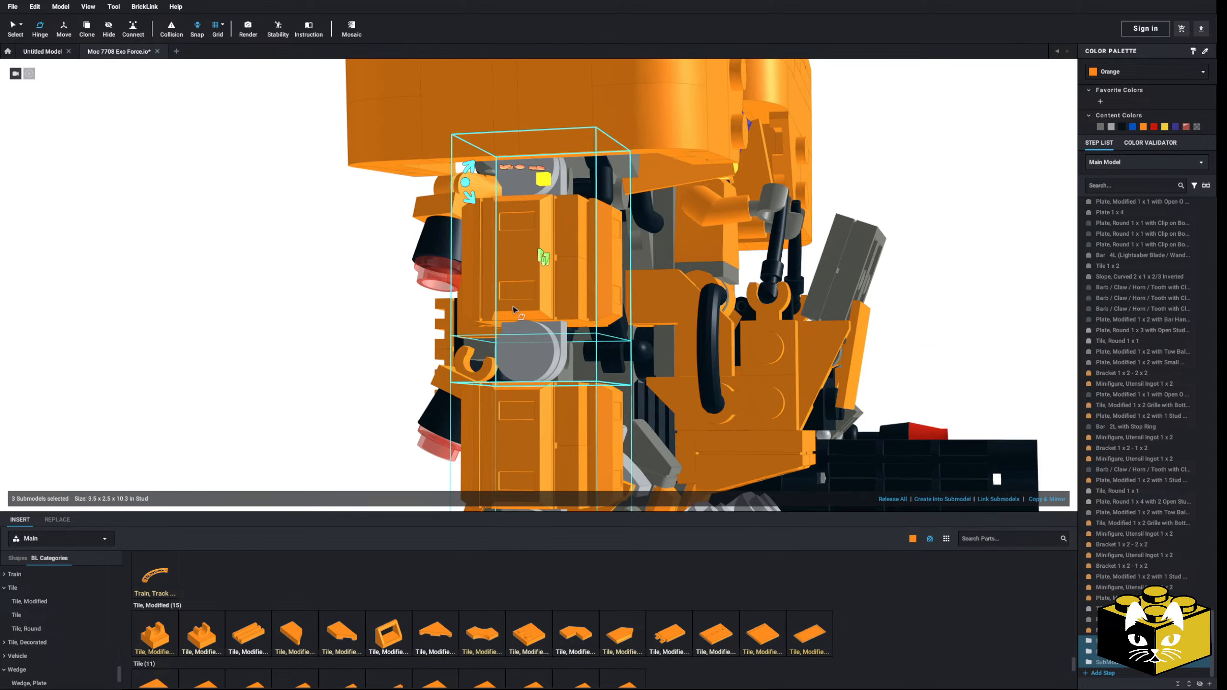
right_drag(514, 309, 565, 293)
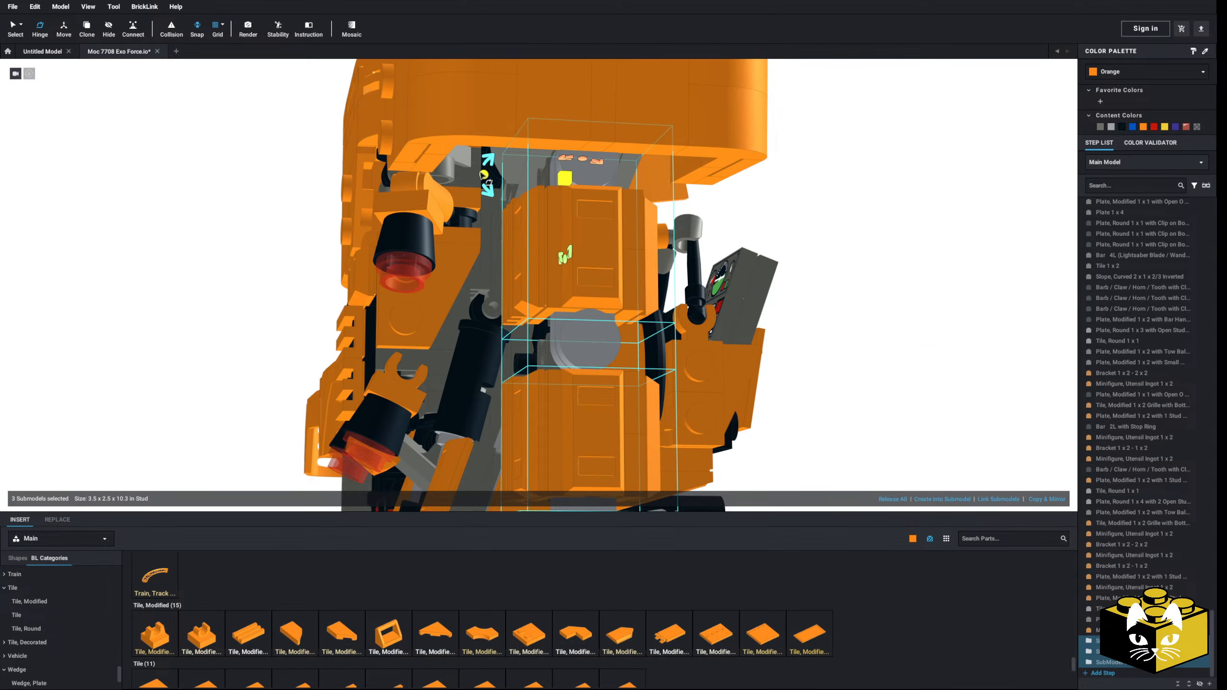
drag(481, 172, 504, 238)
Step: Select the forearm and hand submodels and hinge them forward at the elbow to bend the arm
scroll(482, 169, down, 3)
click(717, 274)
scroll(586, 358, up, 3)
right_drag(586, 359, 523, 302)
click(516, 321)
scroll(286, 172, down, 2)
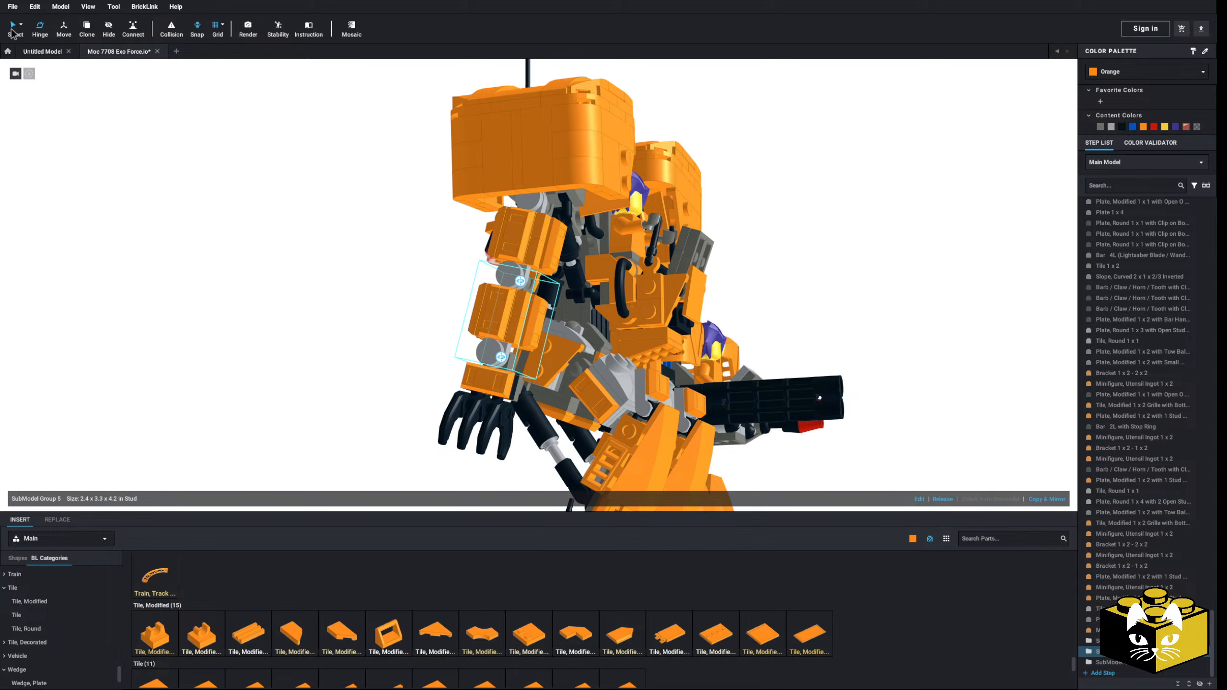
ctrl+click(483, 416)
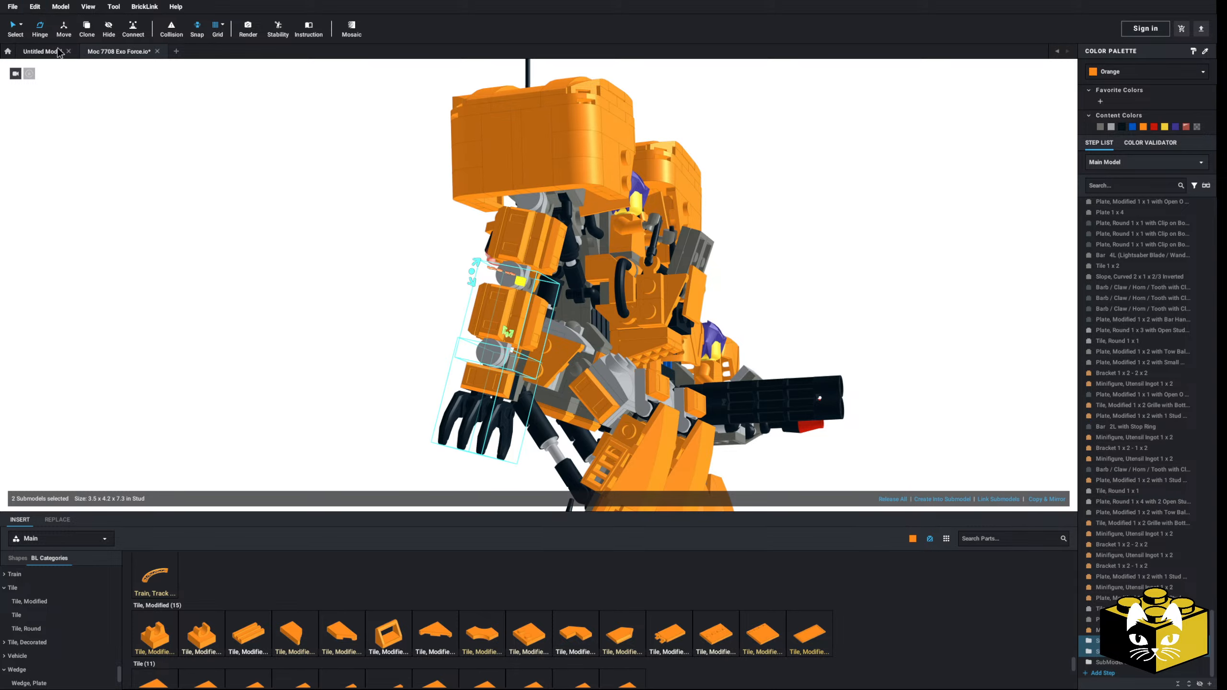
scroll(430, 286, up, 2)
drag(463, 274, 500, 299)
scroll(507, 309, down, 4)
click(367, 337)
middle_drag(373, 341, 376, 320)
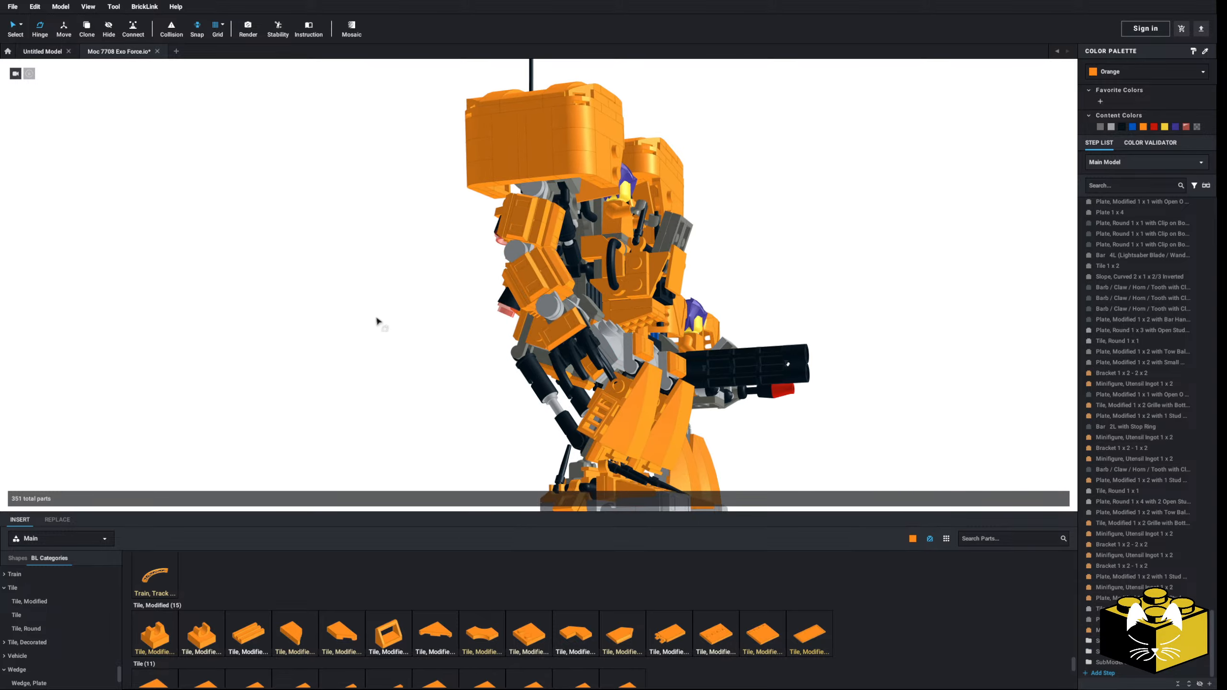
Step: Open the bent forearm's submodel for editing and delete the ingot at its elbow end
right_drag(376, 318, 133, 194)
key(h)
double_click(512, 321)
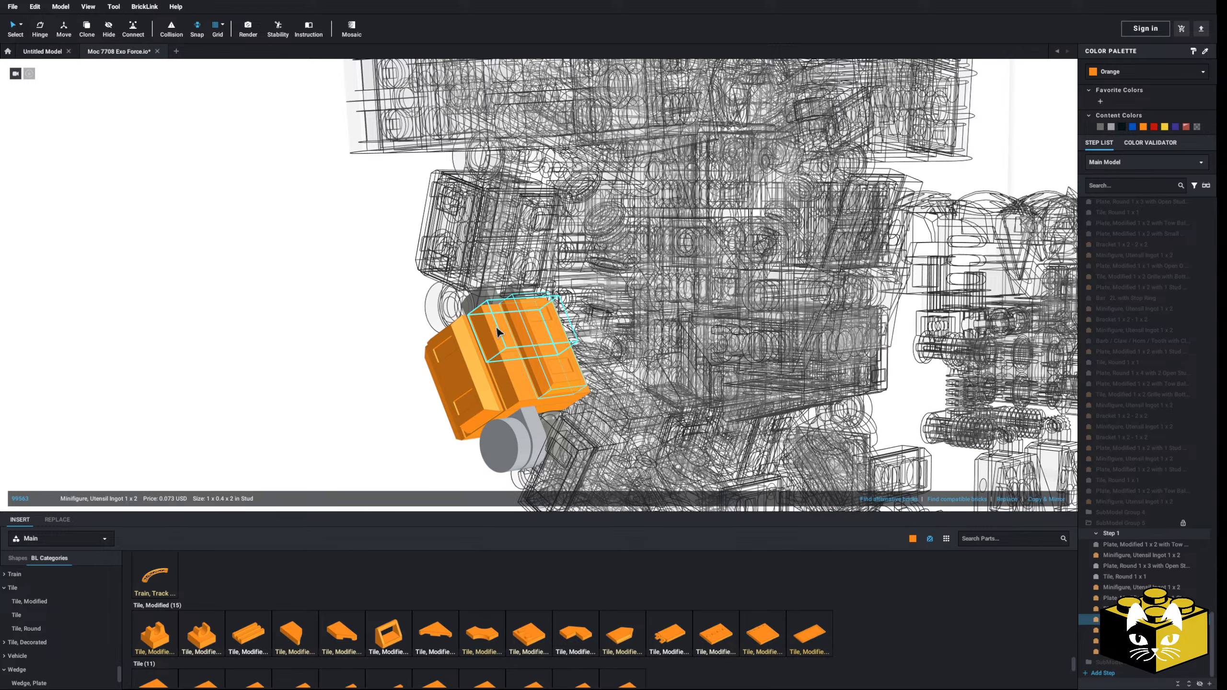
click(498, 332)
key(Delete)
click(528, 330)
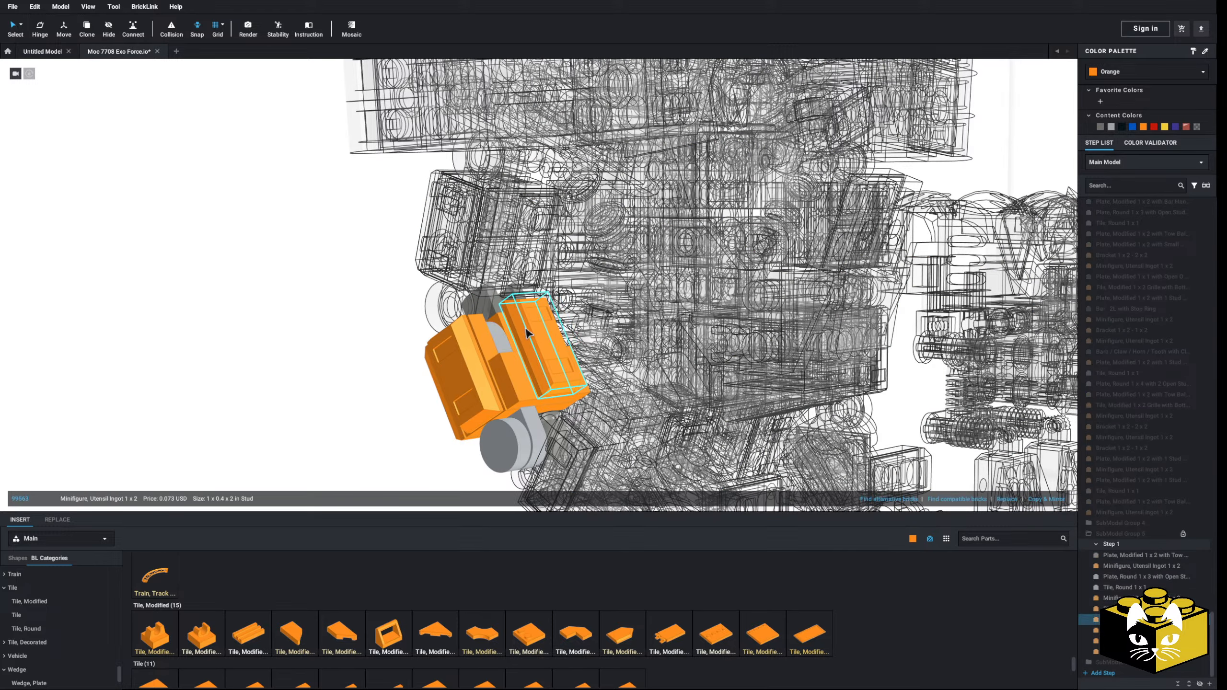
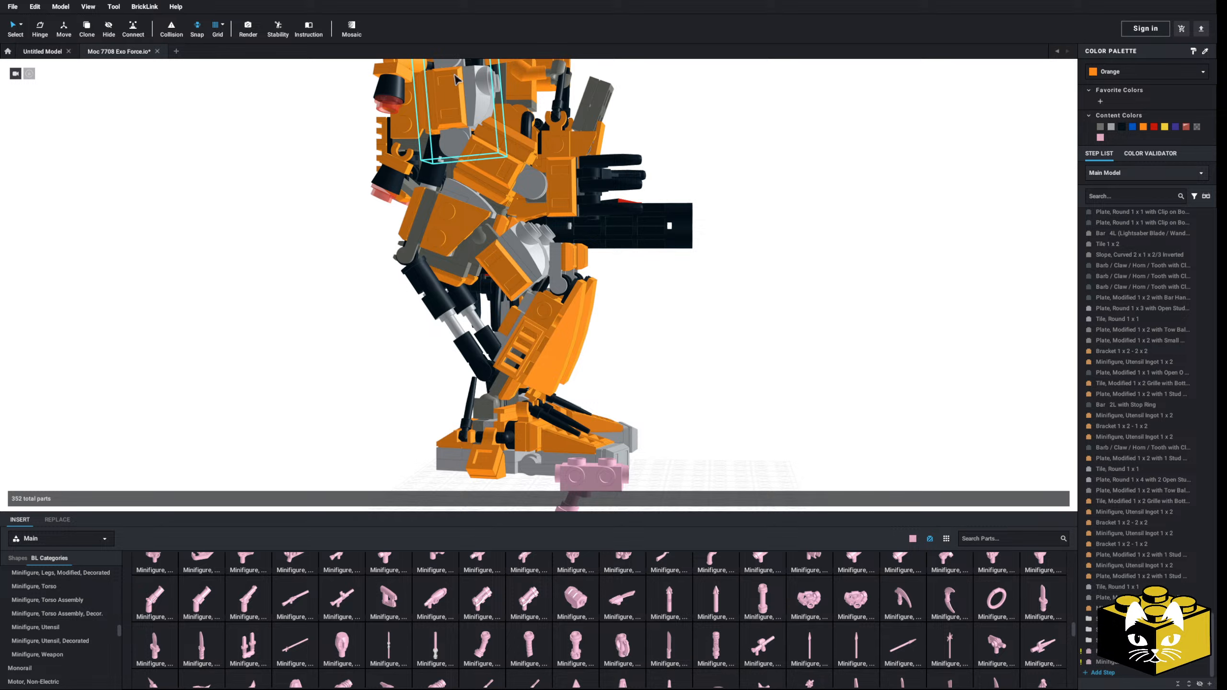
Step: Select the hand, forearm and upper arm submodels together and hinge the whole arm 10° at the shoulder
middle_drag(457, 80, 480, 130)
click(480, 132)
ctrl+click(529, 222)
ctrl+click(588, 235)
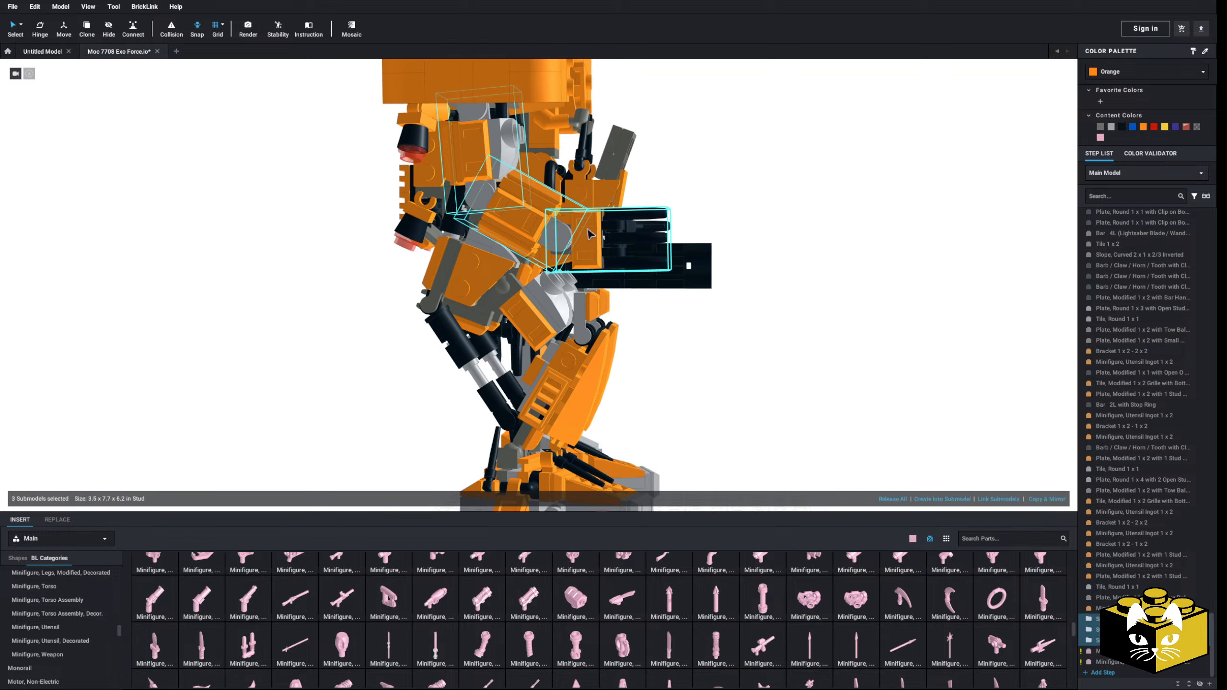
click(40, 27)
scroll(463, 202, down, 2)
drag(454, 175, 458, 166)
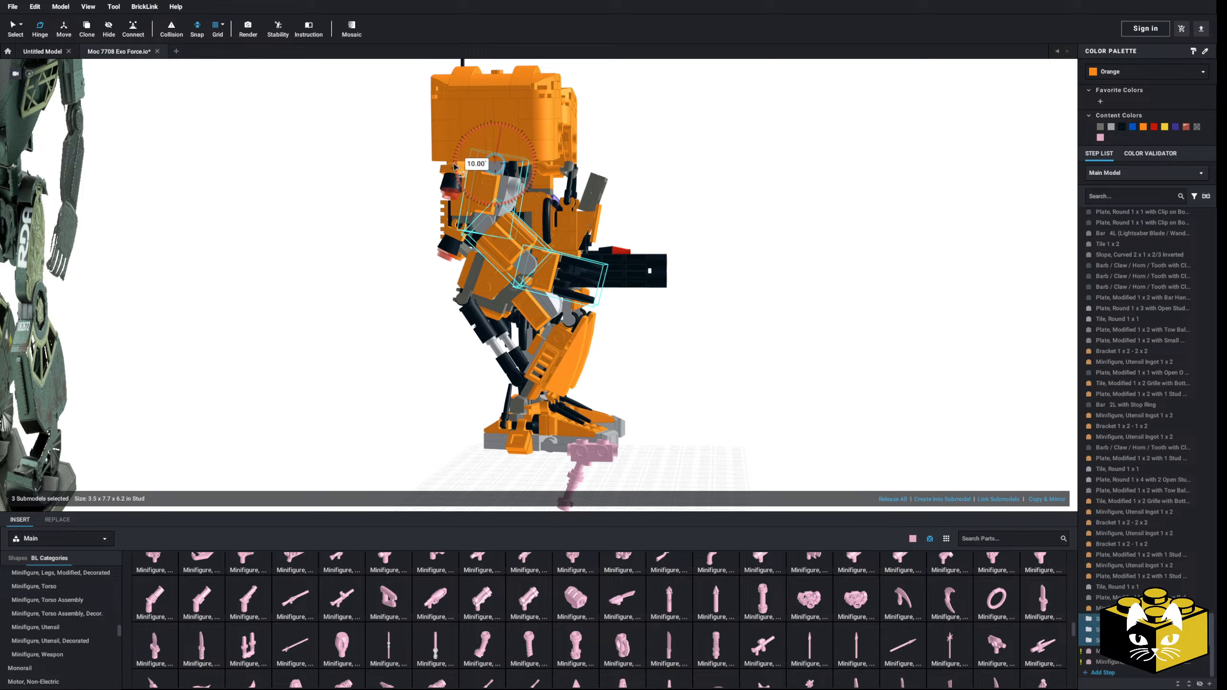
click(341, 284)
middle_drag(340, 284, 342, 266)
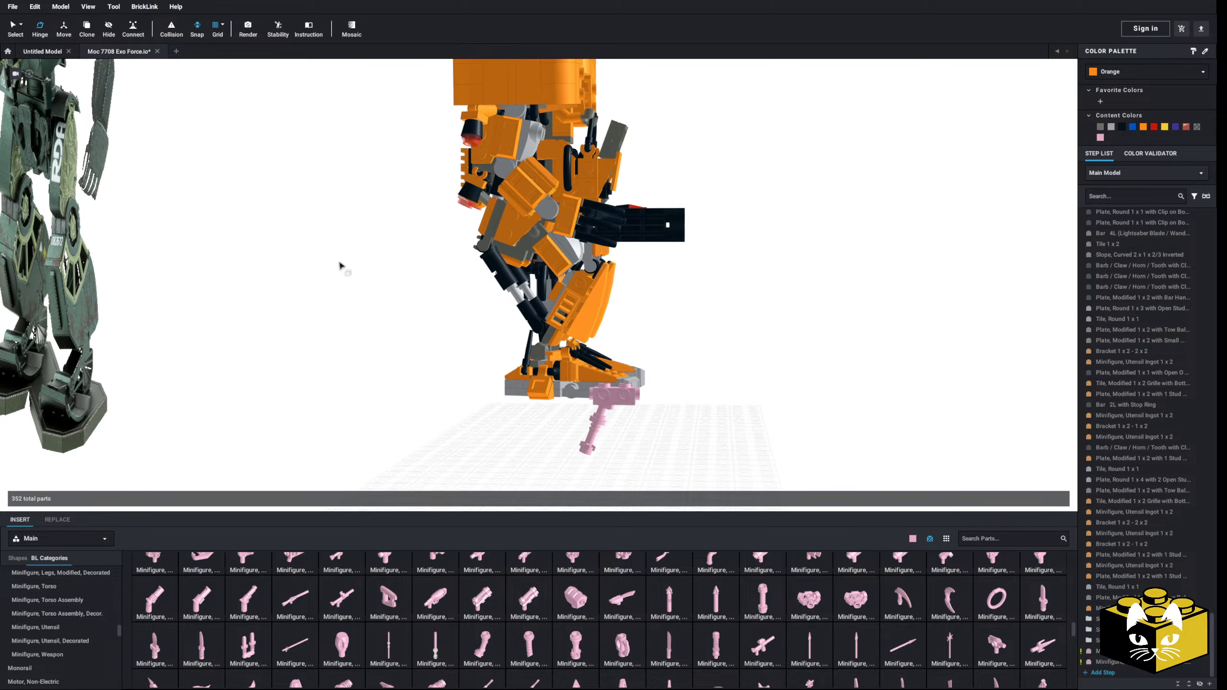
Step: Select the pink lightsaber hilt and its attached brick together and raise them from the floor to the robot's hand height
mouse_move(343, 266)
right_down()
mouse_move(334, 277)
mouse_move(357, 285)
right_up()
drag(658, 407, 593, 442)
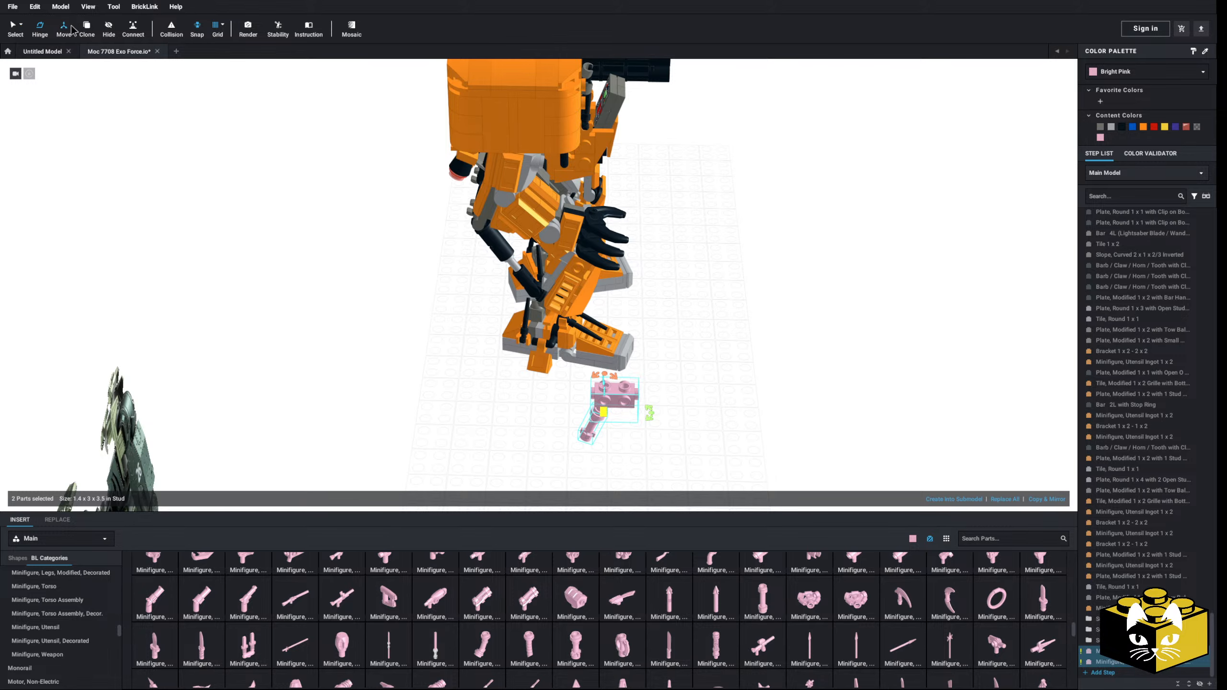
right_drag(326, 272, 472, 397)
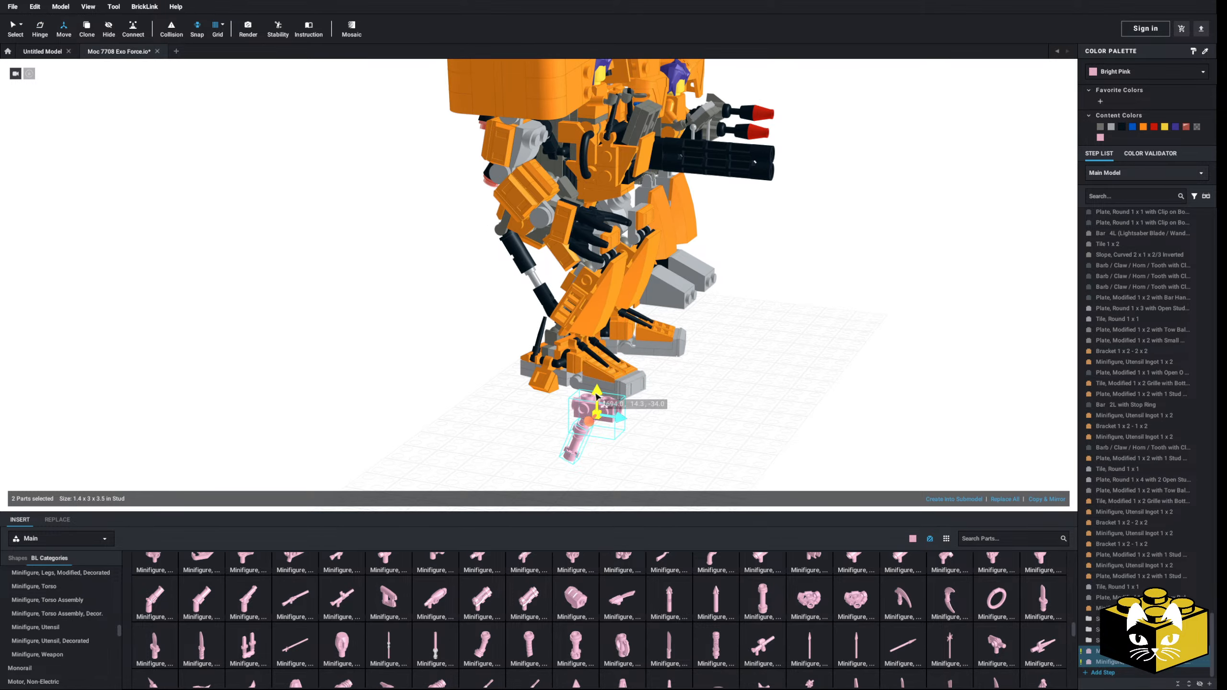
drag(598, 396, 598, 228)
right_drag(598, 228, 522, 286)
Step: Shift the pink hilt and brick forward and upward until the hilt sits between the hand's fingers and thumb
scroll(487, 309, up, 2)
scroll(487, 309, up, 2)
drag(534, 277, 579, 278)
right_drag(579, 277, 649, 254)
drag(648, 261, 649, 236)
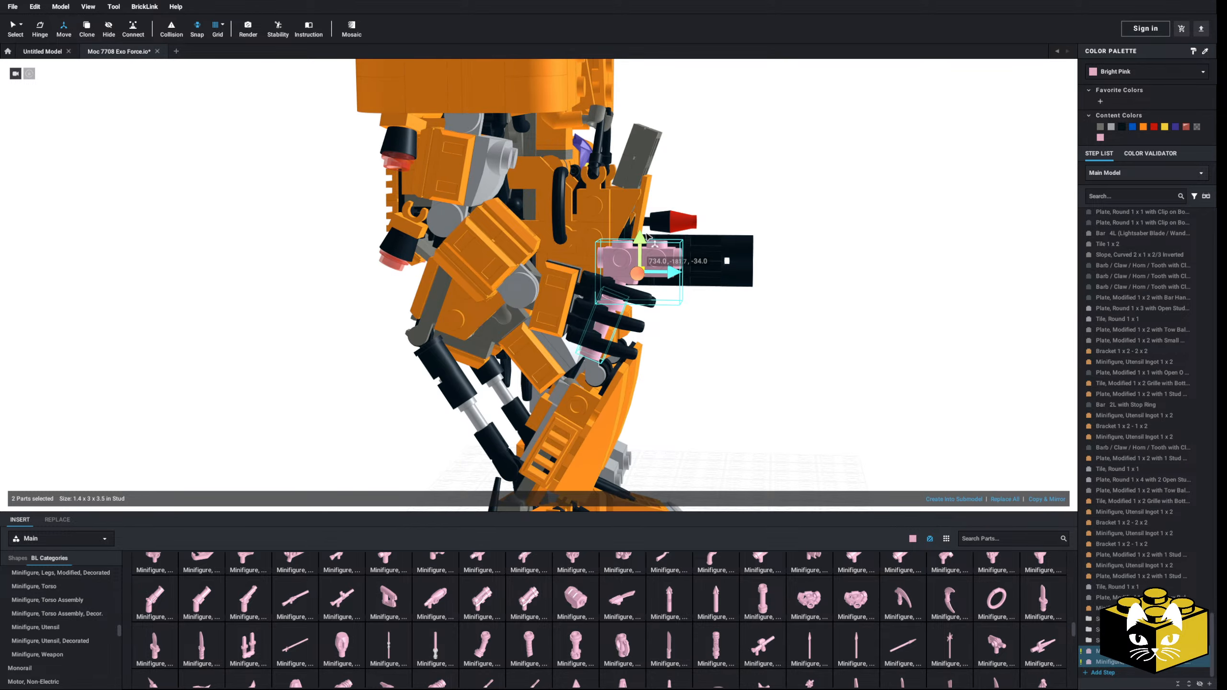
click(792, 357)
right_drag(792, 357, 874, 355)
Step: Open the submodel of the hand around the pink hilt for editing
scroll(840, 358, up, 3)
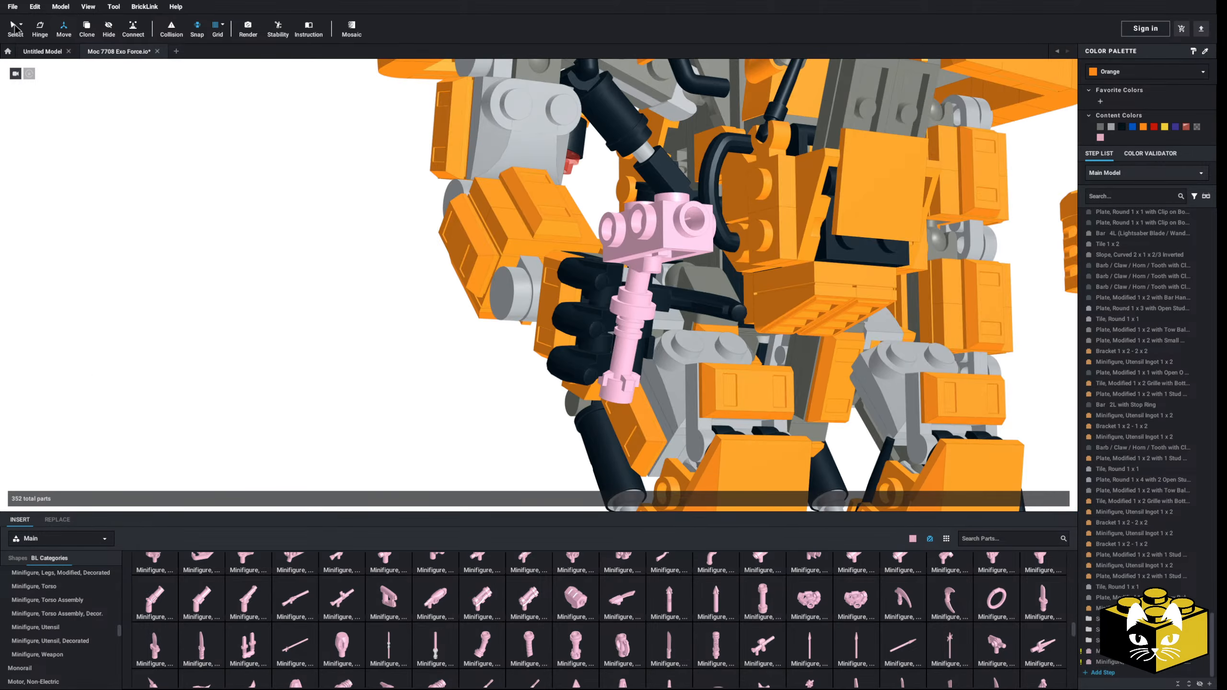
right_drag(305, 347, 531, 213)
double_click(605, 296)
Step: Try hinging two of the finger claws inward toward the thumb, and undo the rotation
ctrl+click(535, 279)
click(40, 29)
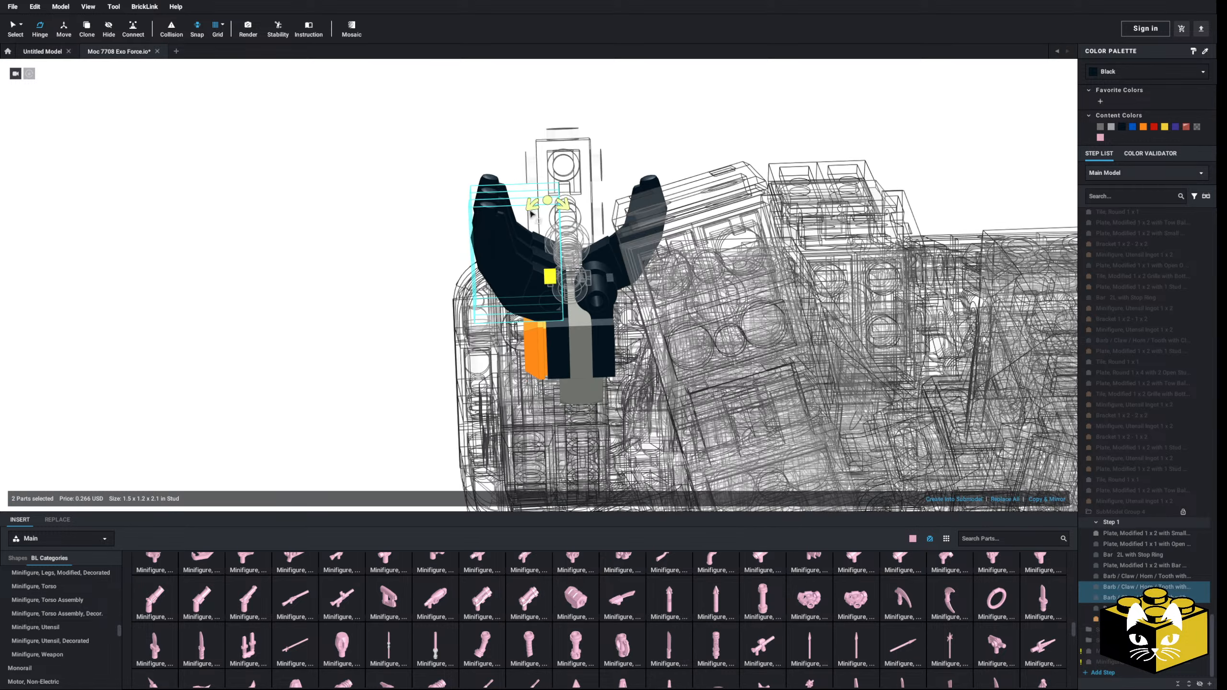
click(393, 253)
right_drag(393, 254, 389, 266)
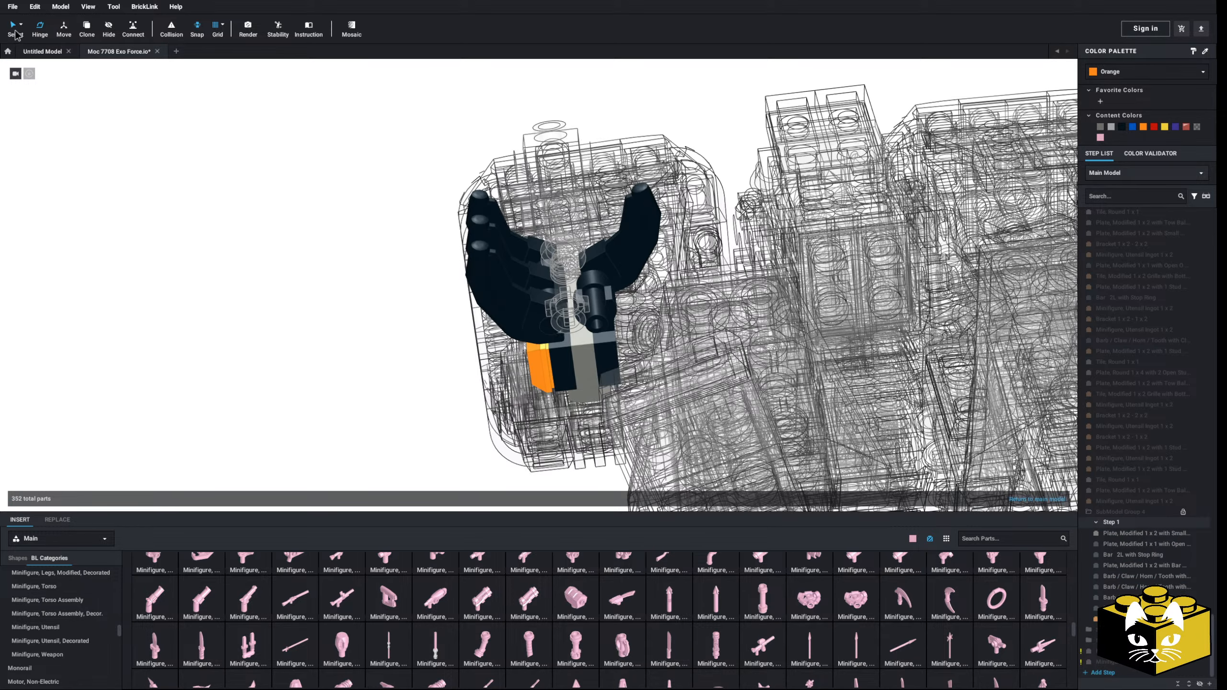
click(485, 274)
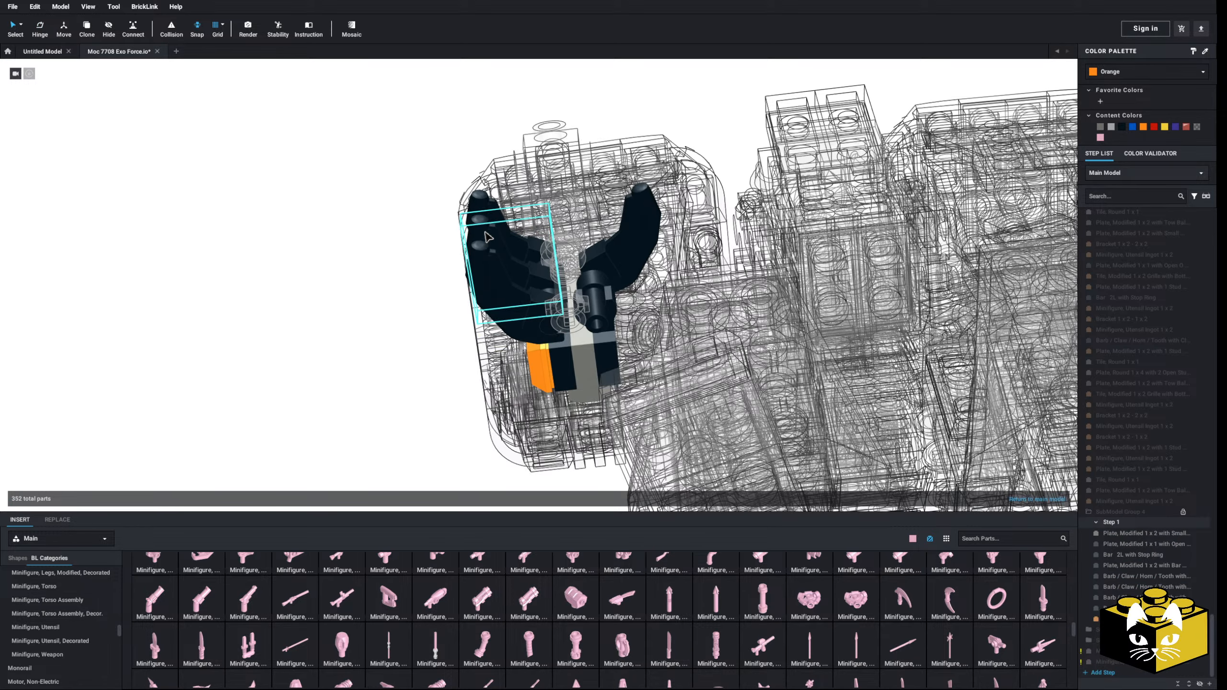
click(40, 30)
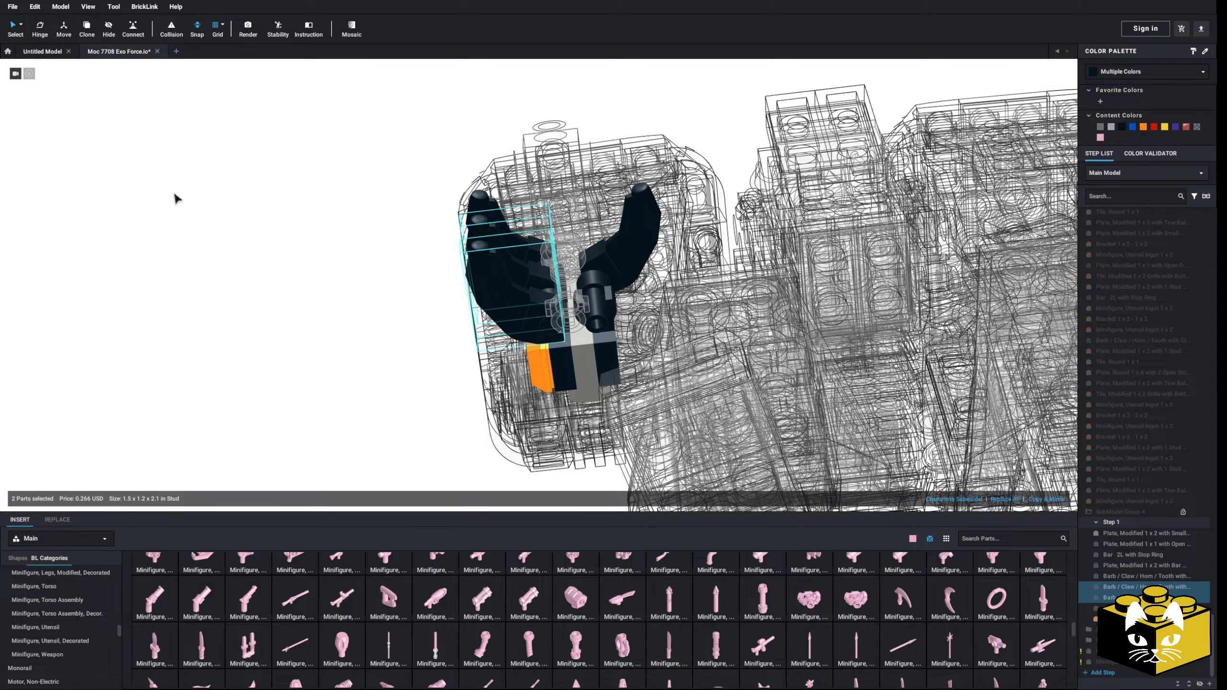
right_drag(176, 199, 317, 283)
mouse_move(520, 293)
mouse_down()
mouse_move(413, 315)
mouse_move(531, 293)
mouse_up()
right_drag(532, 294, 541, 298)
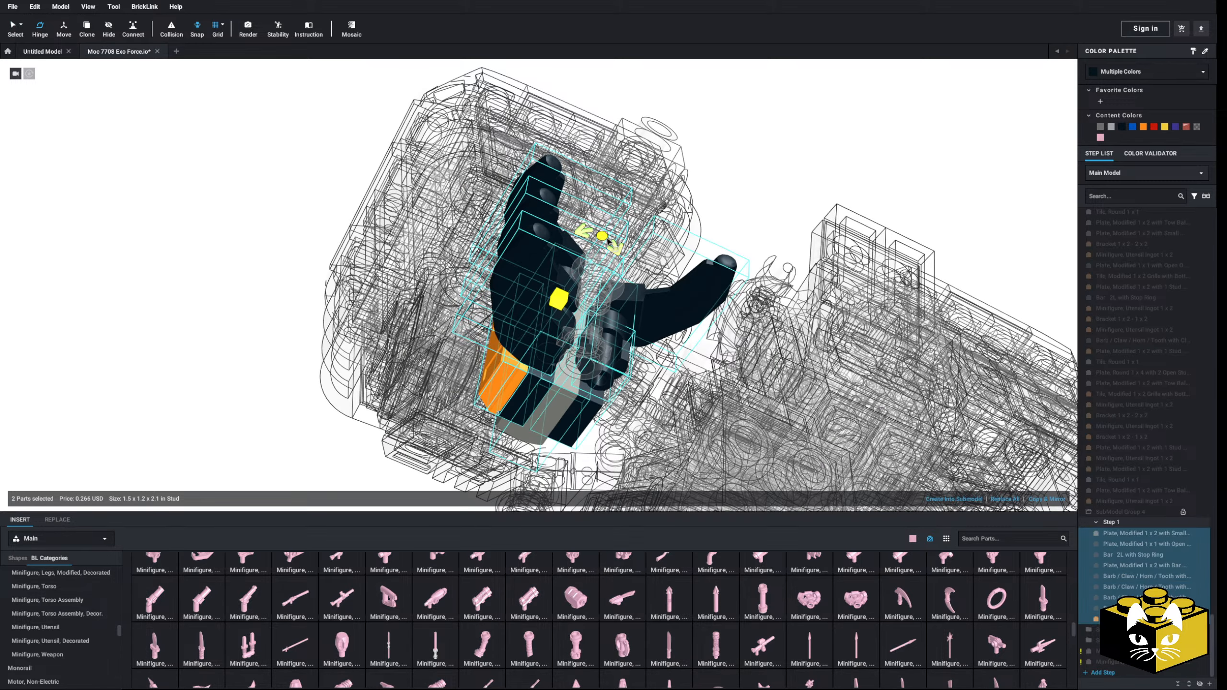
right_drag(191, 214, 227, 222)
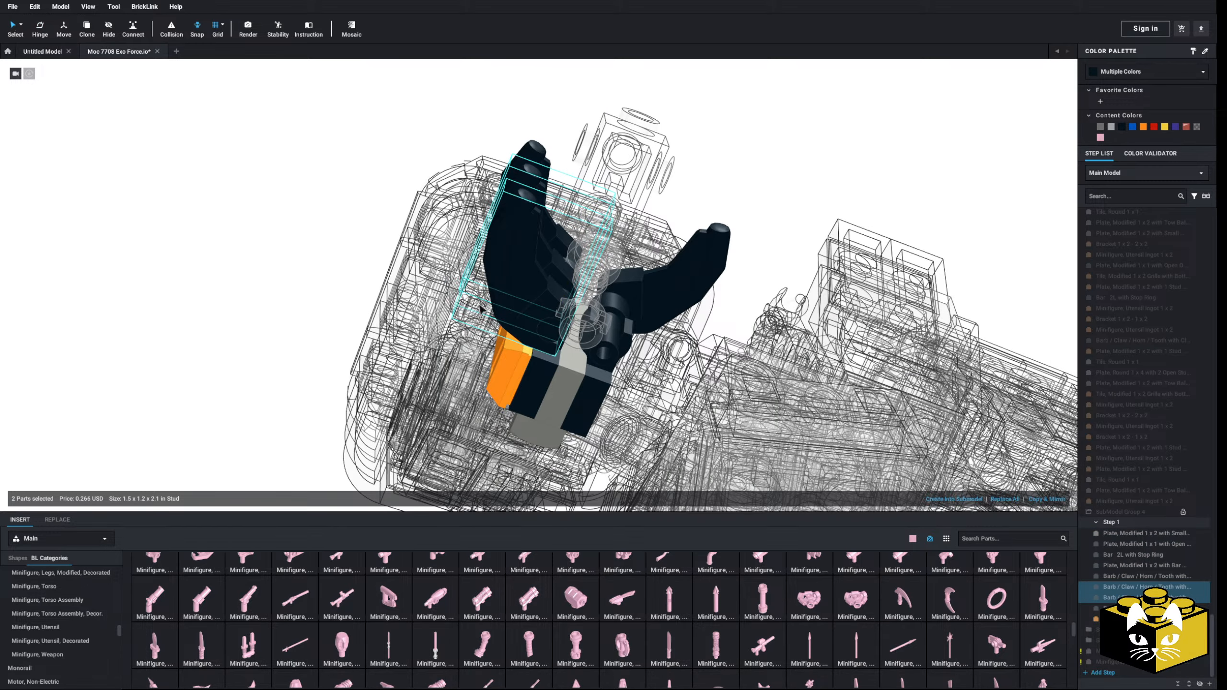
drag(480, 307, 560, 279)
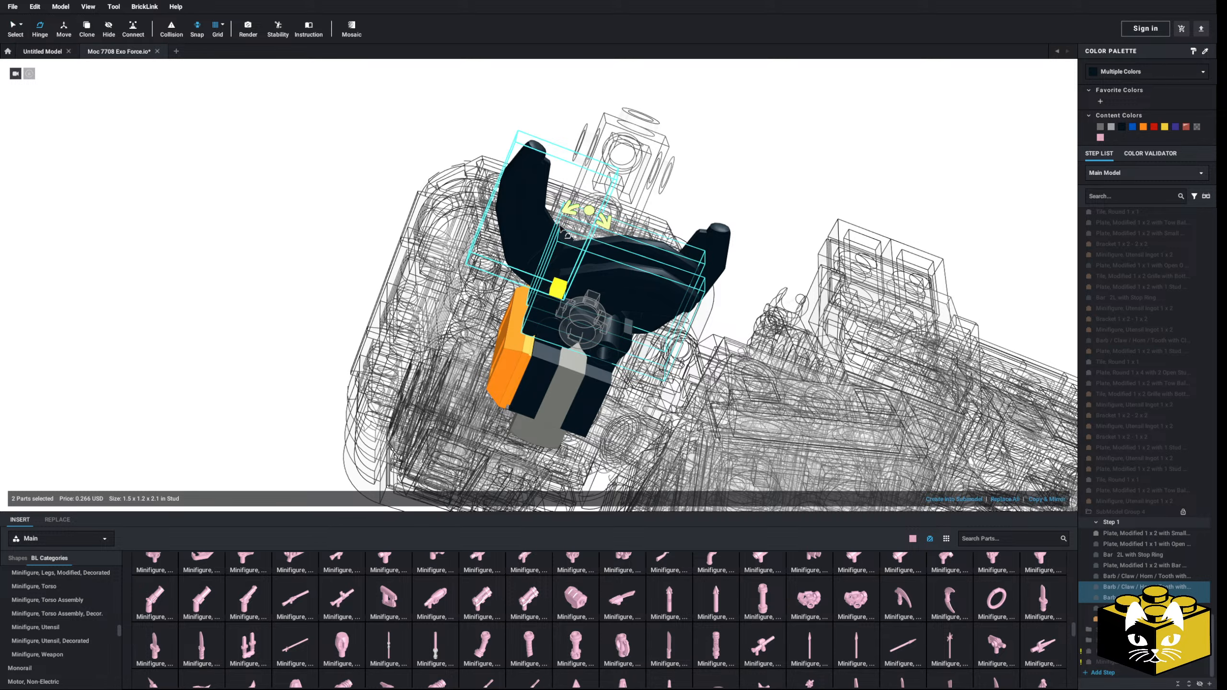
click(41, 27)
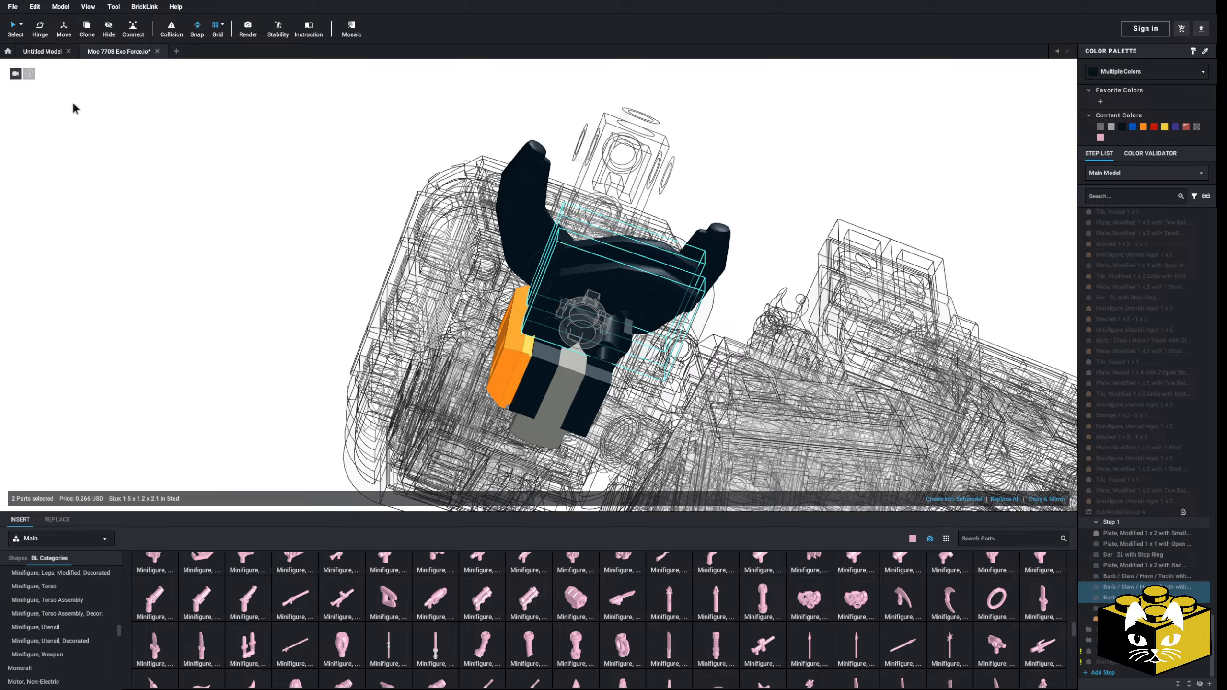
click(155, 228)
key(ctrl+z)
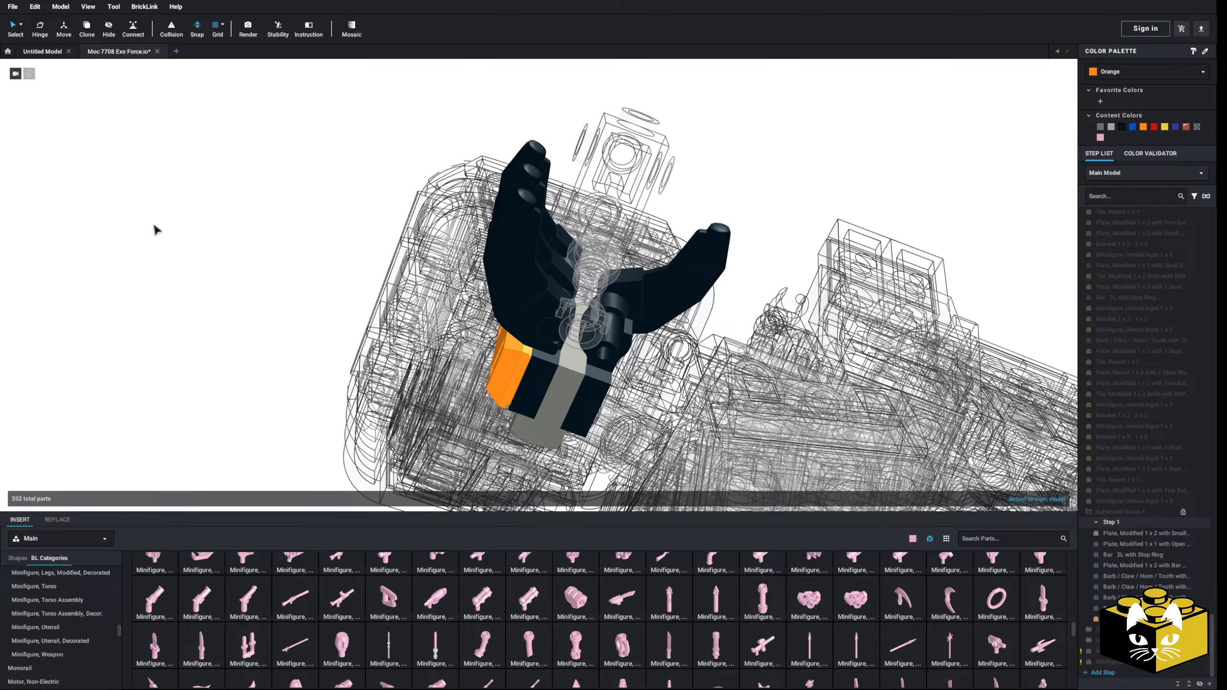
Step: Pull the three finger claws and their bar-handle plate out of the hand into free space
right_drag(173, 278, 198, 319)
click(530, 262)
shift+click(529, 319)
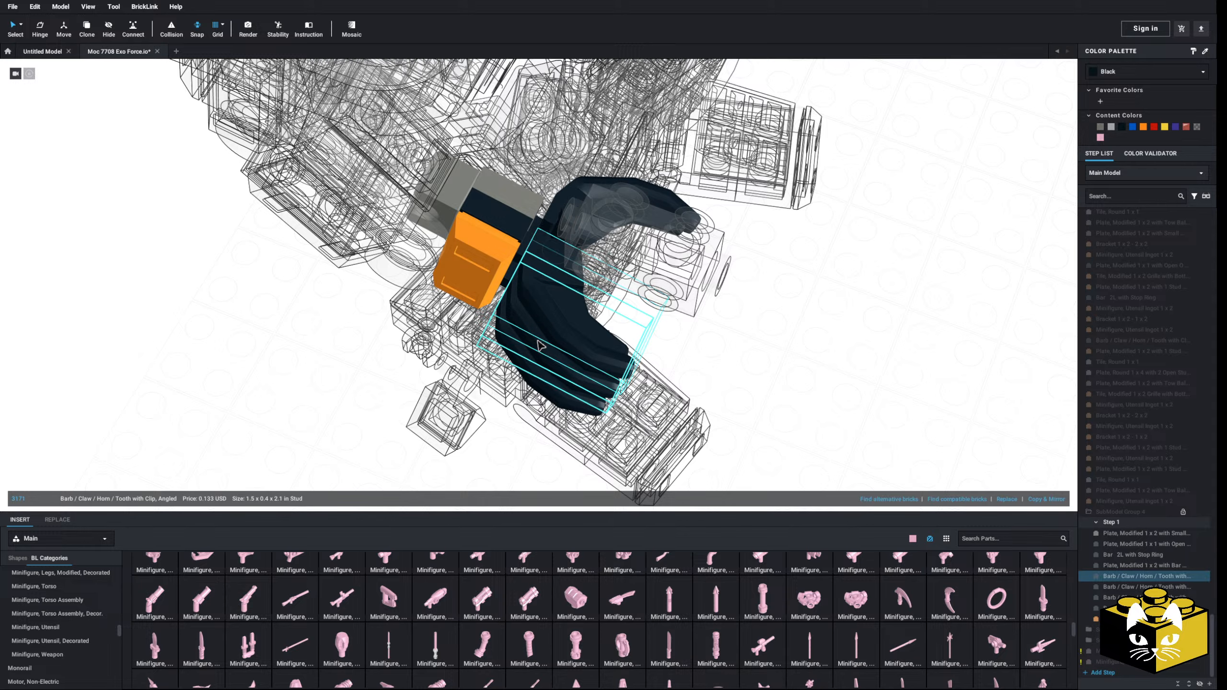
shift+click(502, 224)
drag(500, 221, 793, 348)
click(721, 401)
middle_drag(720, 400, 577, 291)
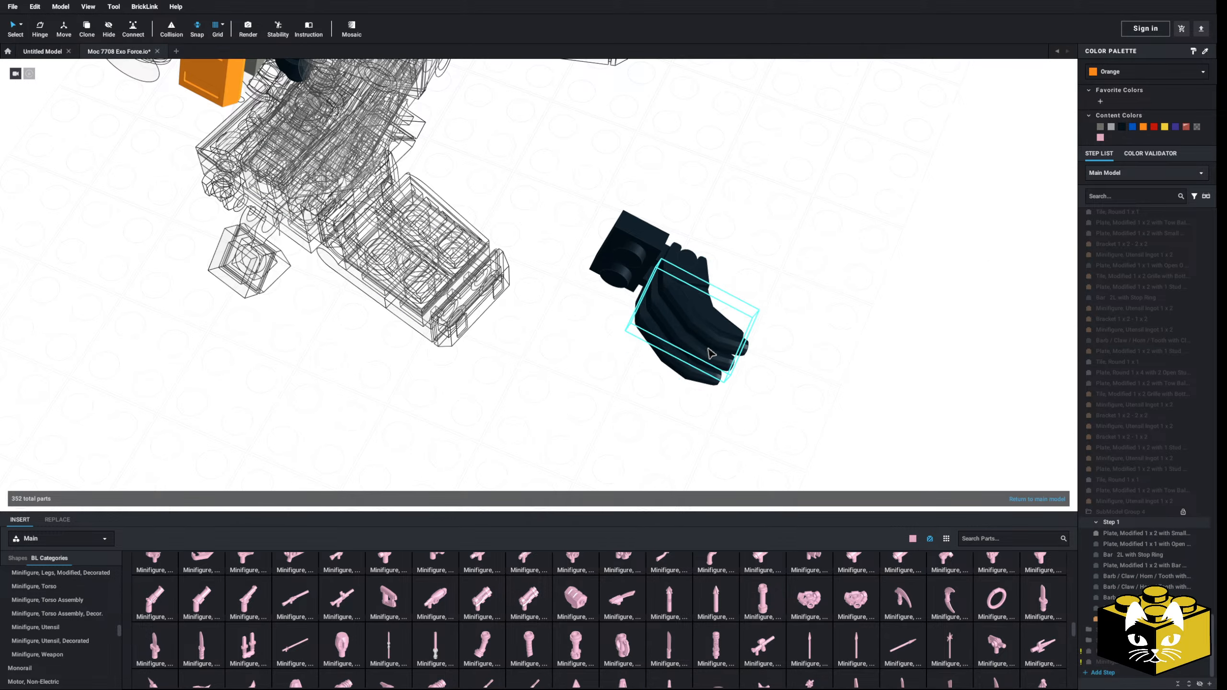
Step: Try to hinge the three detached finger claws together around their bar handle
click(710, 349)
ctrl+click(733, 337)
ctrl+click(711, 374)
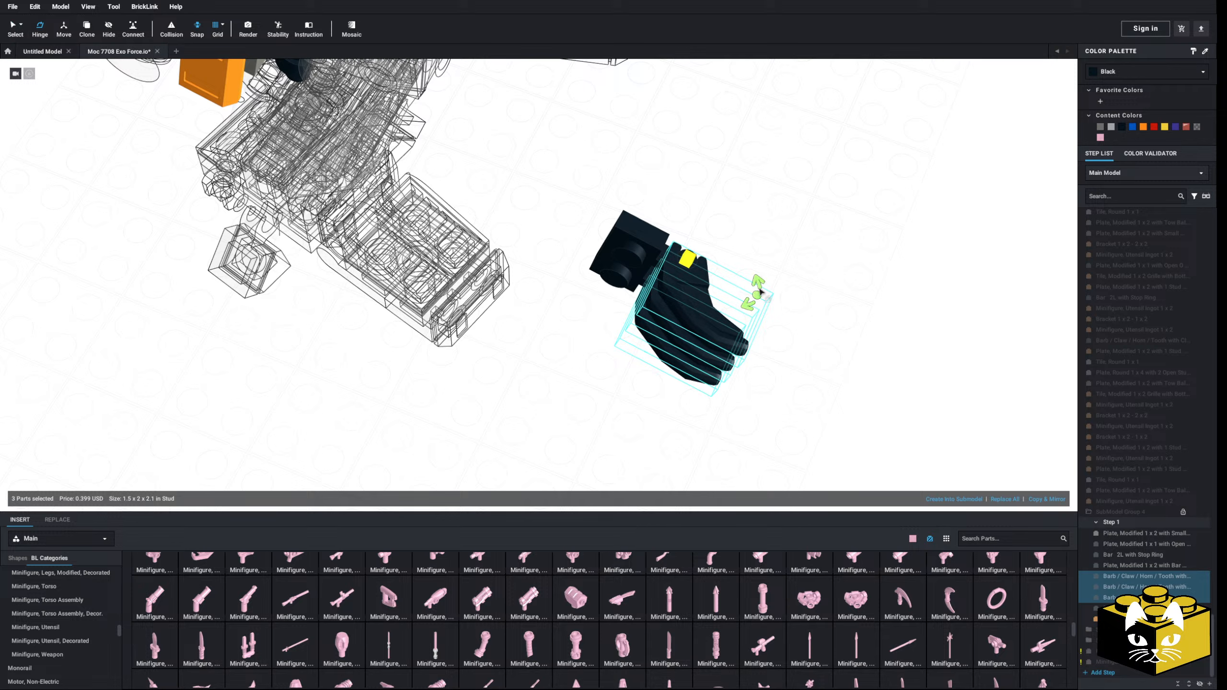
drag(758, 294, 703, 329)
click(632, 281)
click(171, 102)
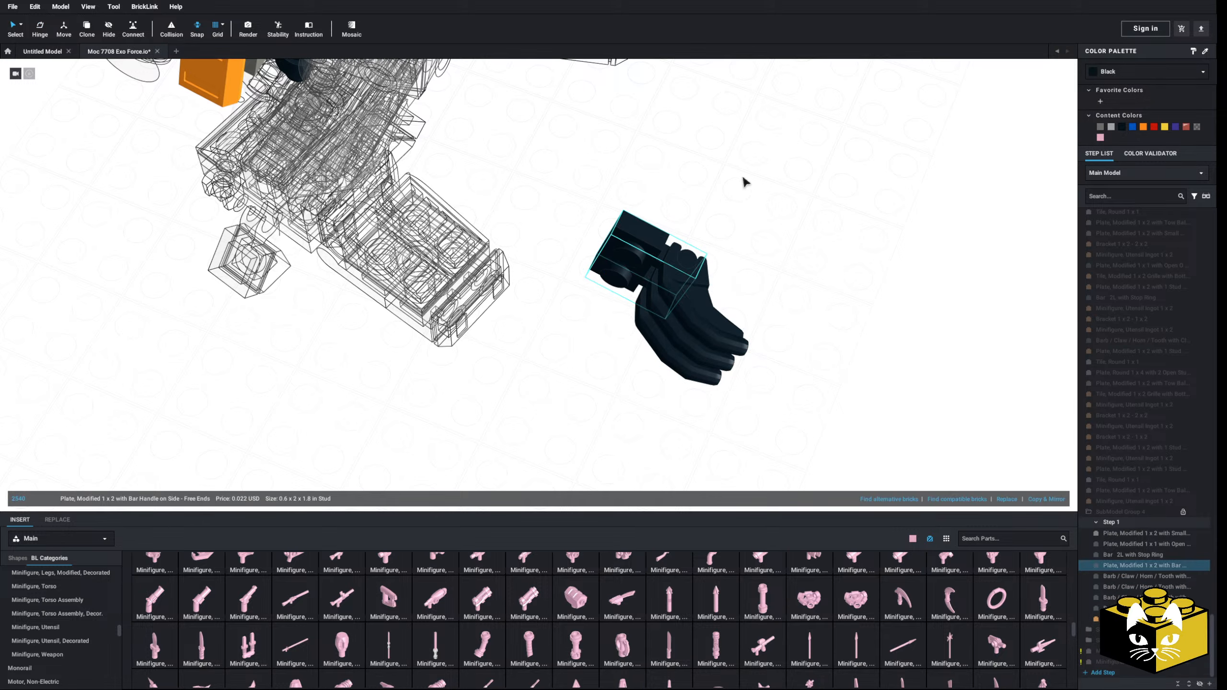
Step: Put the bar-handle plate with its three finger claws back in place on the hand
drag(741, 181, 699, 323)
drag(632, 275, 440, 157)
middle_drag(440, 157, 490, 247)
drag(490, 246, 418, 210)
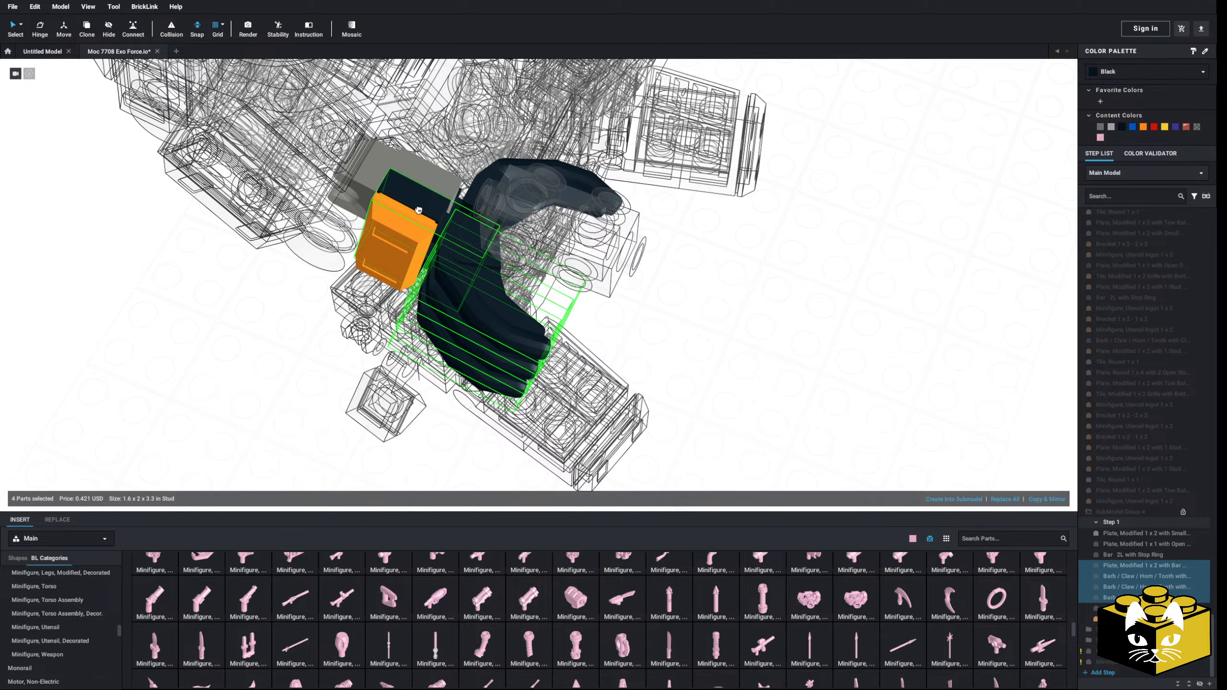
Step: Detach the three finger claws from their bar handle, rotate them together and clip them back on
click(673, 339)
click(479, 310)
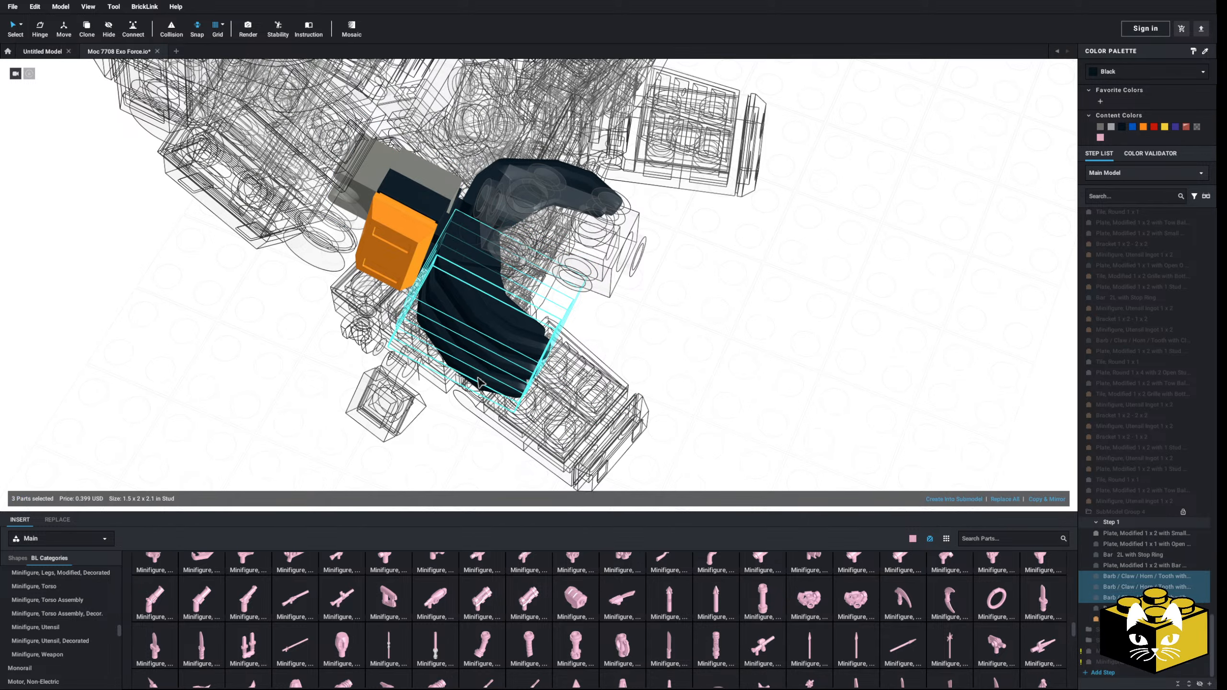
drag(478, 382, 783, 414)
click(40, 28)
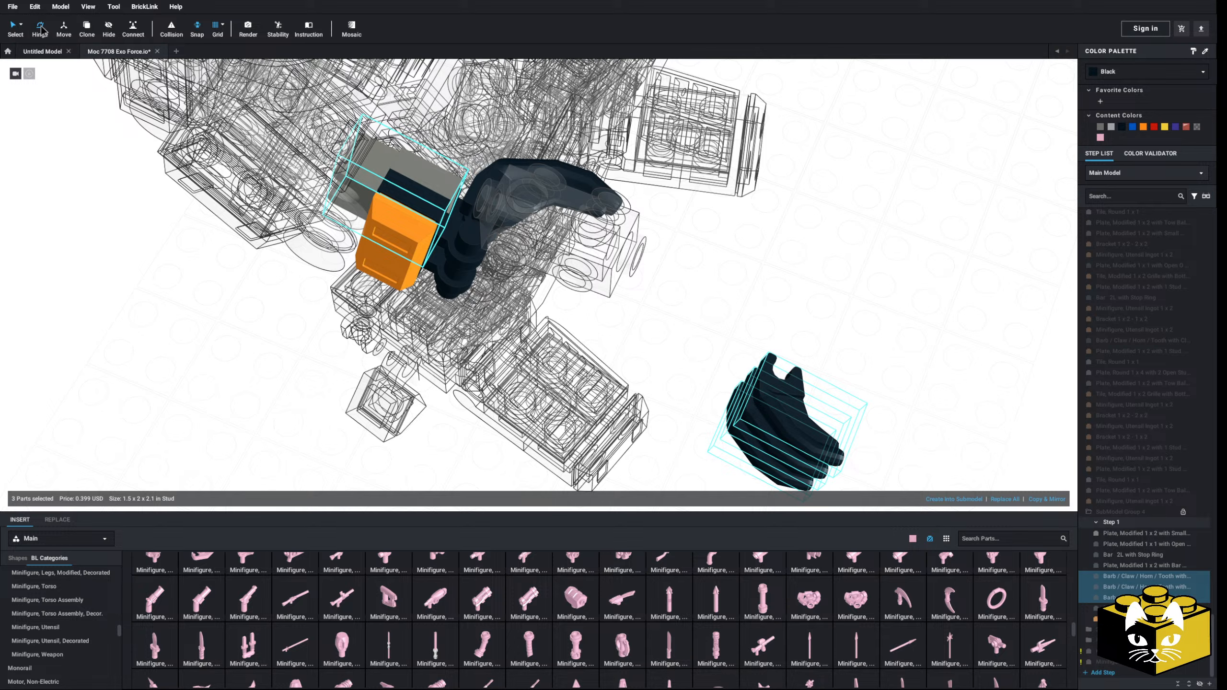
drag(811, 368, 476, 256)
right_drag(475, 256, 429, 248)
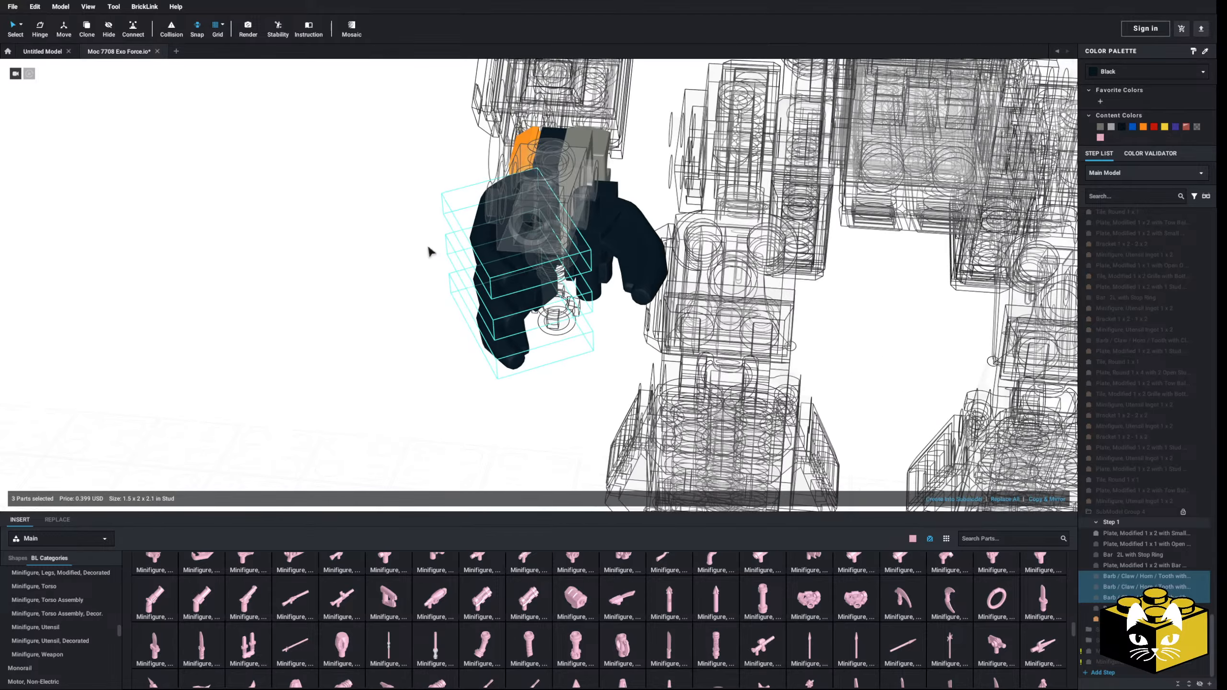
Step: Detach the thumb claw from the hand and rotate it inward toward the fingers
click(429, 248)
click(644, 239)
right_drag(645, 238, 629, 263)
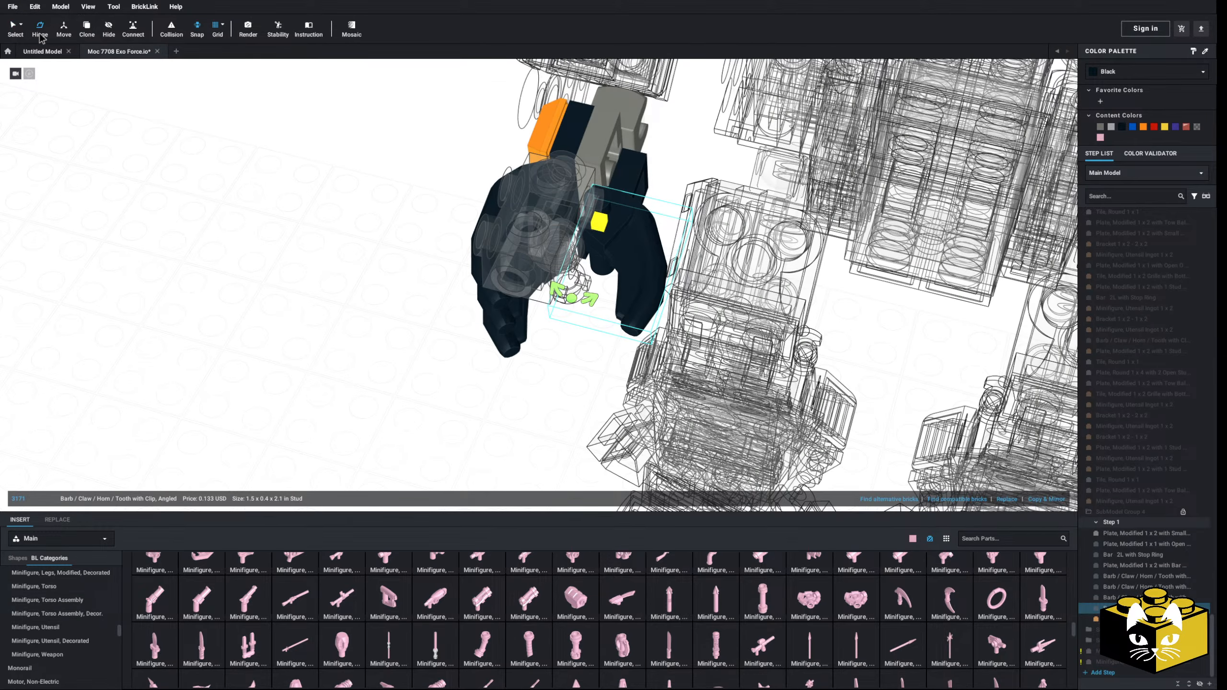
click(41, 38)
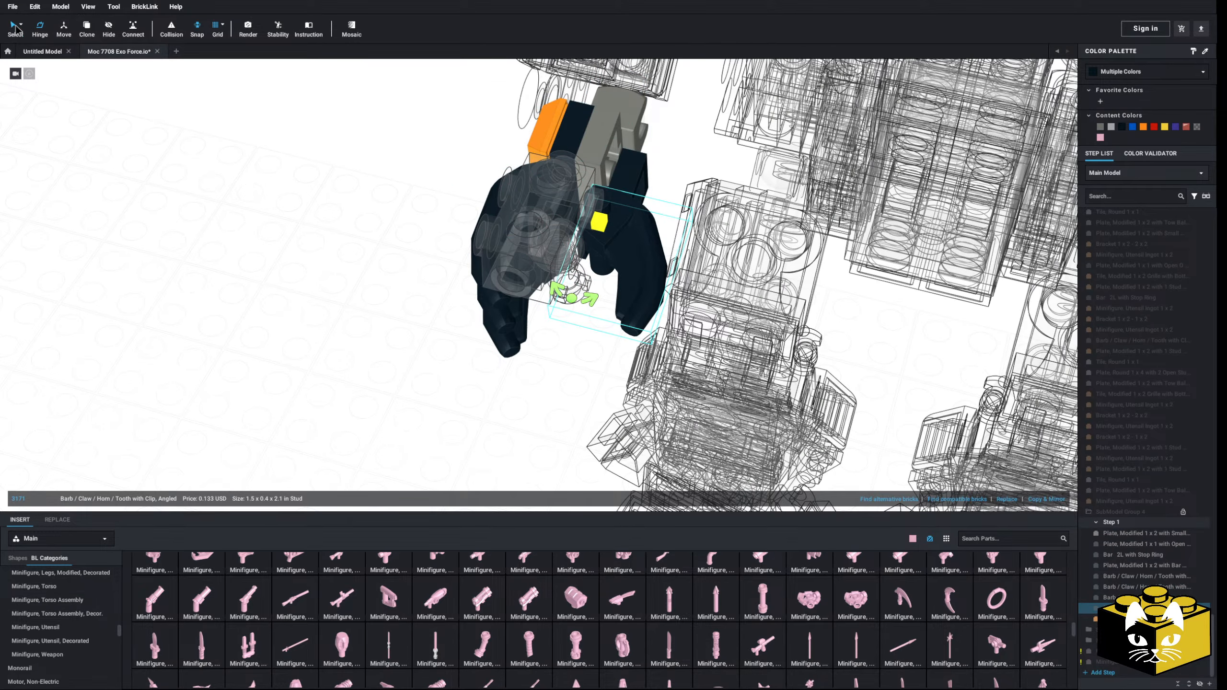
click(571, 215)
drag(645, 227, 345, 330)
click(47, 26)
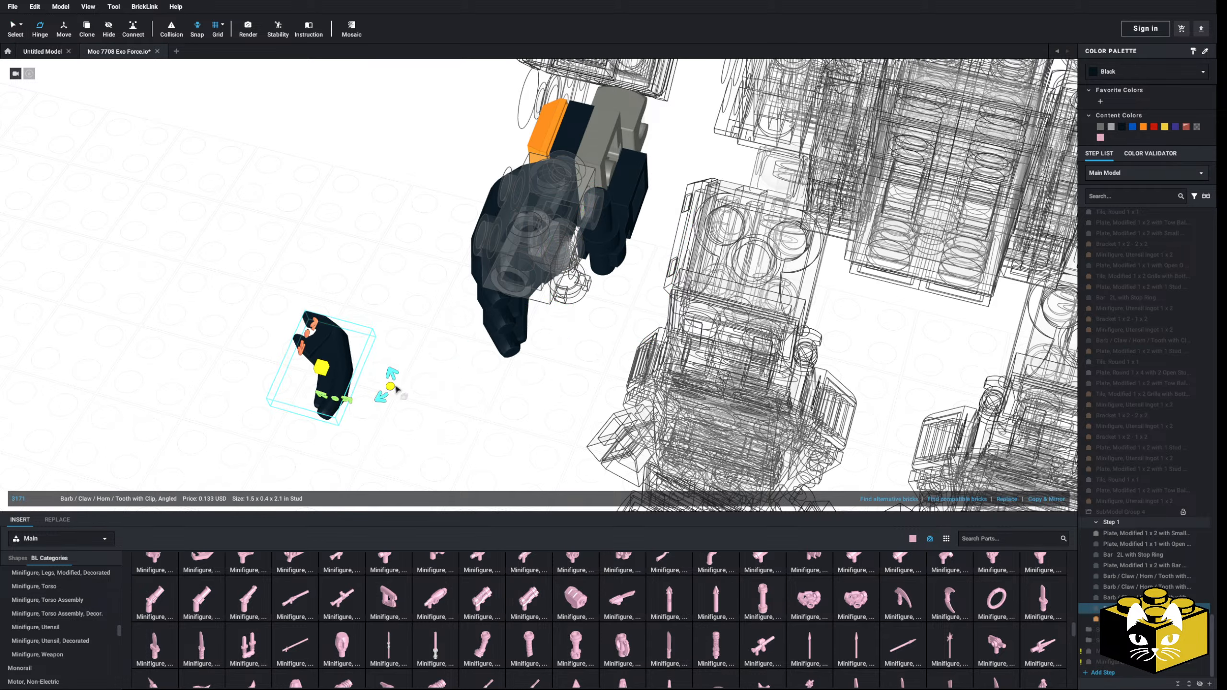
drag(391, 386, 370, 412)
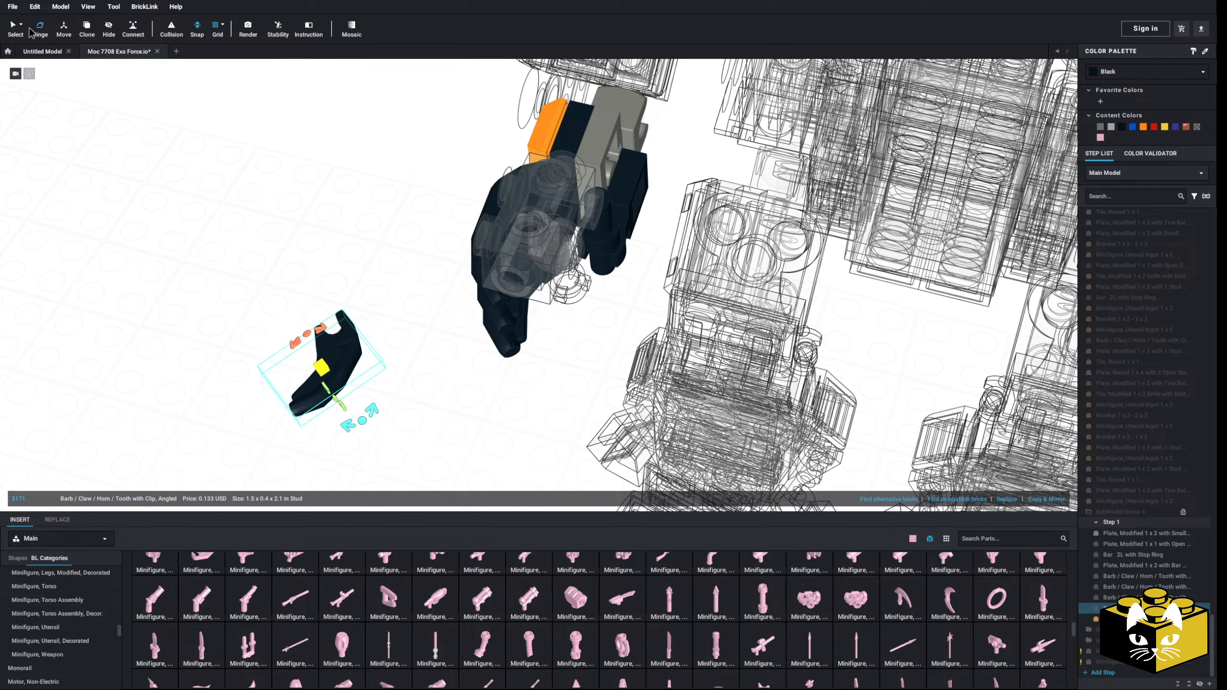
Step: Clip the rotated thumb claw back onto the hand and return to the main model
drag(343, 350, 584, 316)
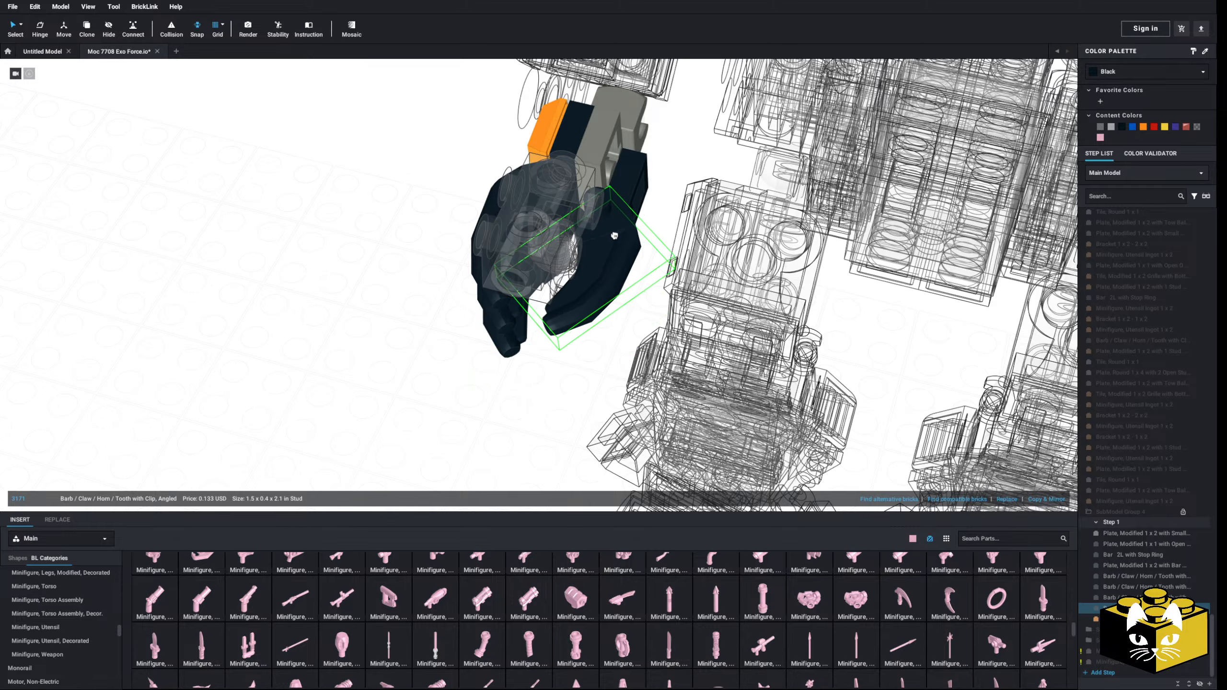
right_drag(610, 231, 630, 240)
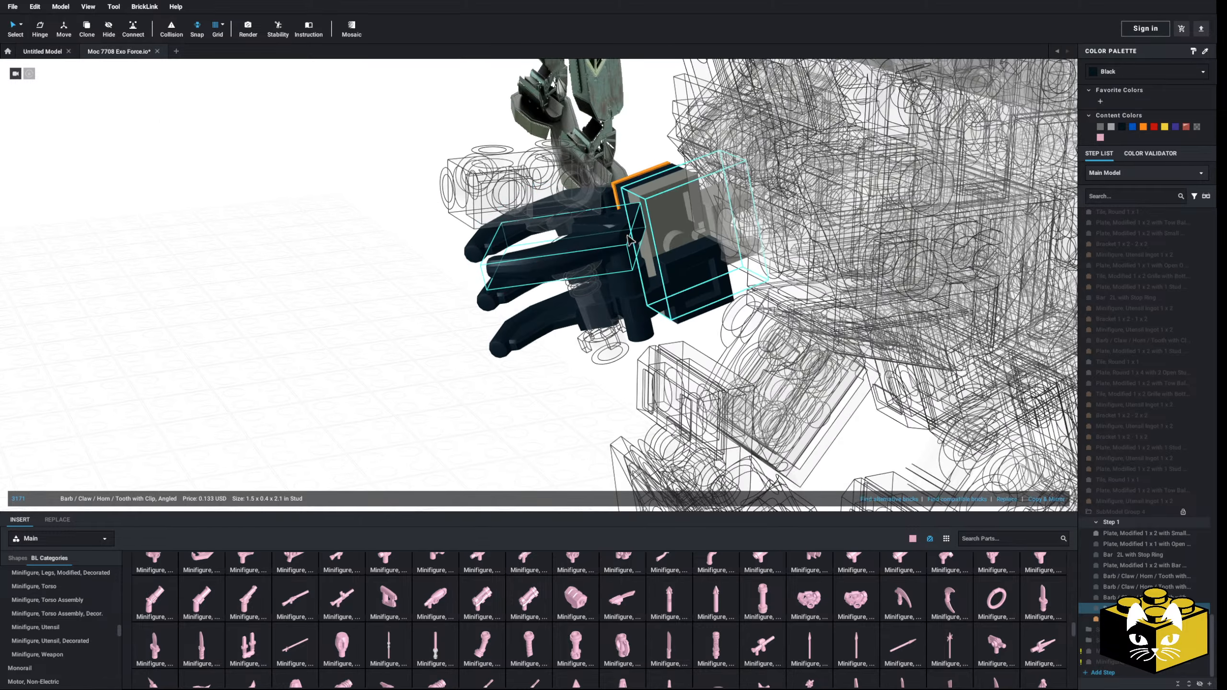
click(411, 296)
mouse_move(410, 296)
right_down()
mouse_move(445, 303)
mouse_move(345, 356)
mouse_move(360, 333)
mouse_move(323, 329)
mouse_move(454, 320)
mouse_move(424, 301)
right_up()
double_click(444, 313)
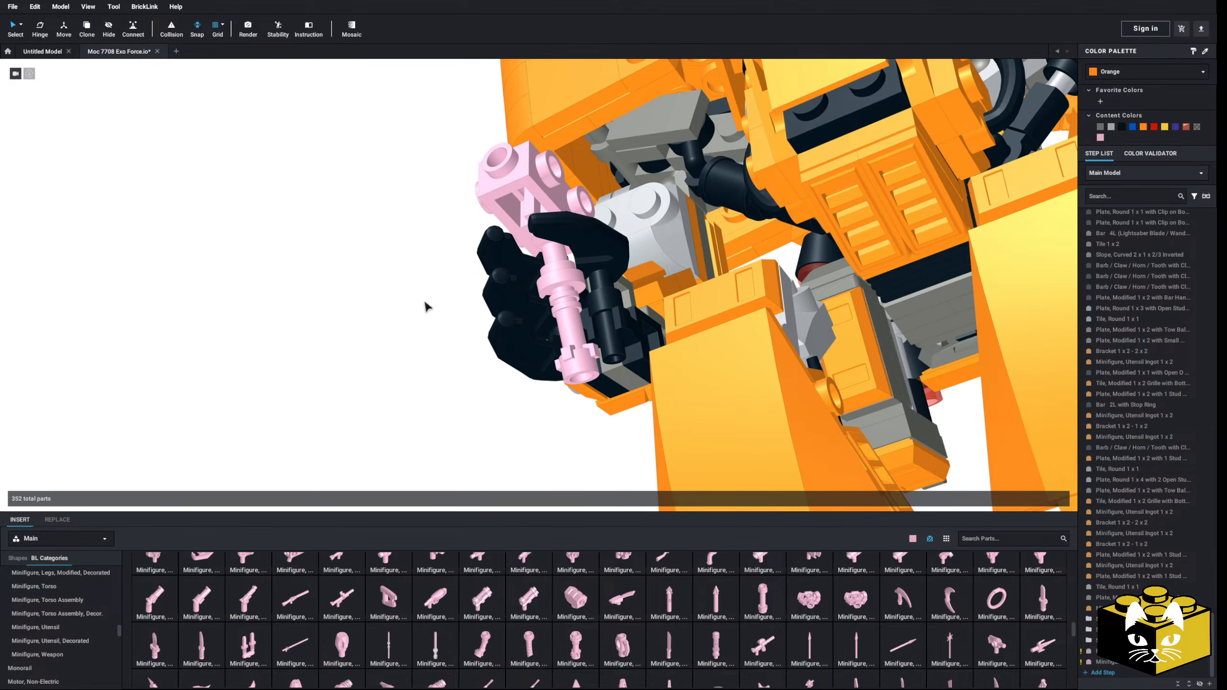
Step: Move the pink hilt and brick together 10 units forward within the hand's grip
click(508, 220)
right_drag(508, 220, 549, 297)
right_drag(411, 332, 389, 338)
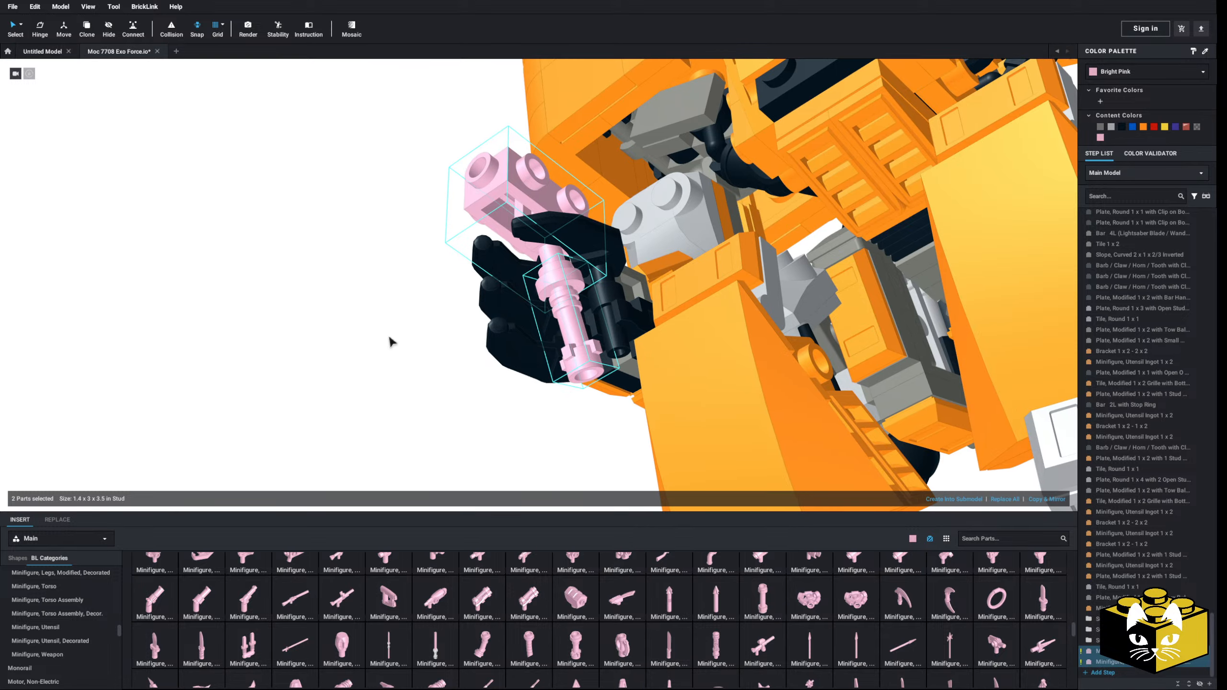
right_drag(239, 144, 399, 221)
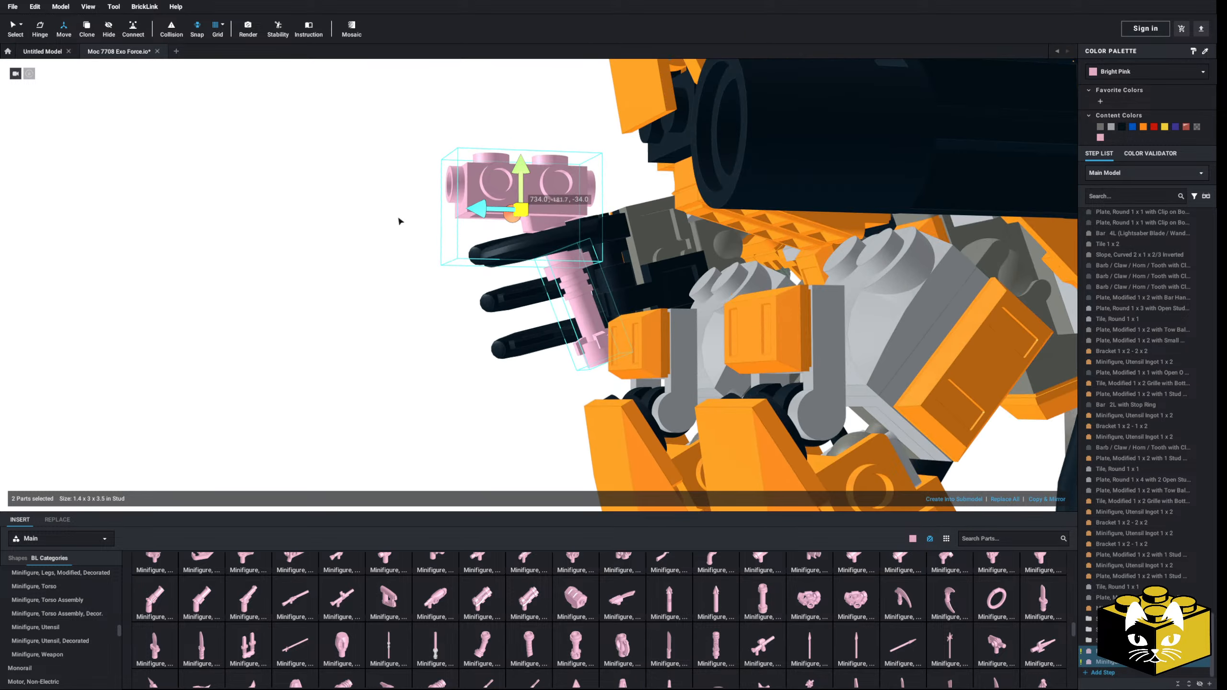
drag(473, 209, 443, 226)
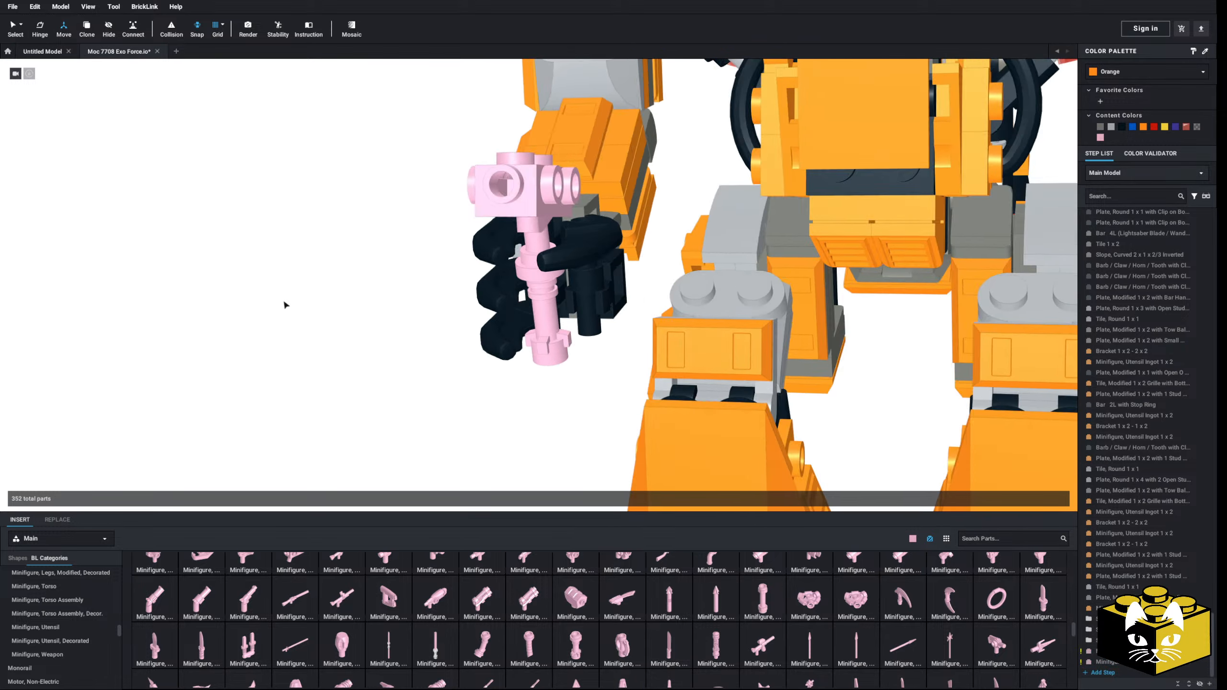
right_drag(284, 301, 638, 338)
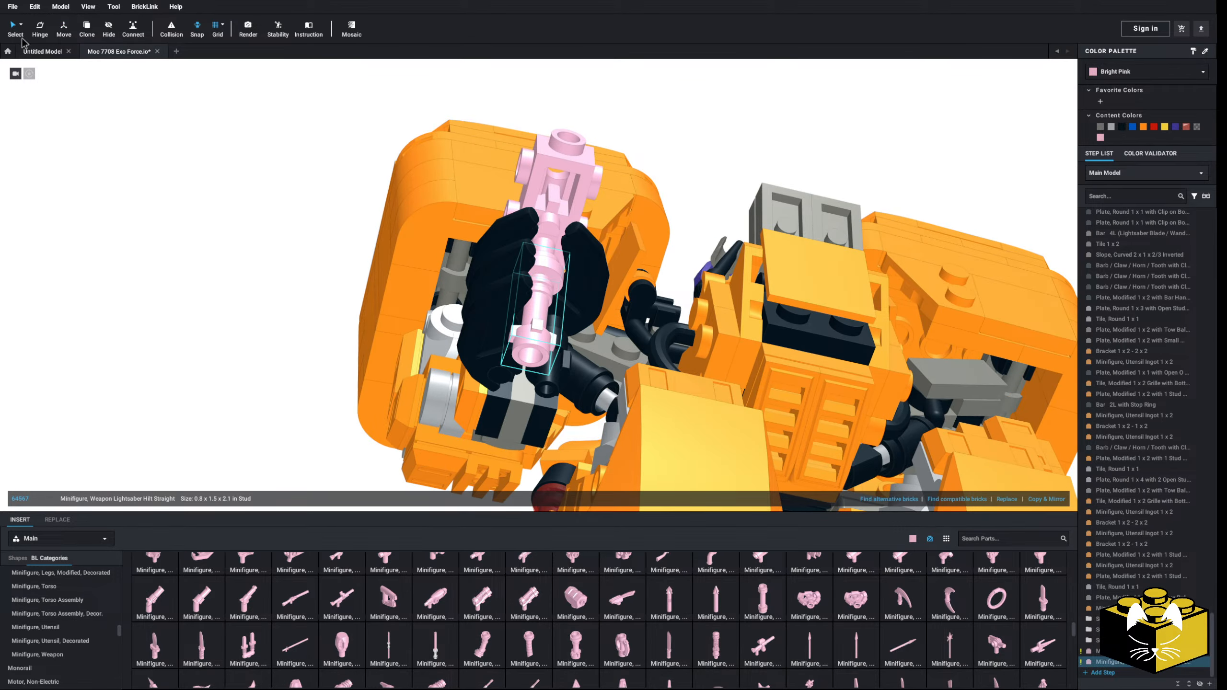
Step: Examine from several angles how the pink hilt and brick sit between the fingers and thumb
click(143, 176)
right_drag(143, 176, 130, 187)
scroll(435, 256, up, 3)
click(528, 254)
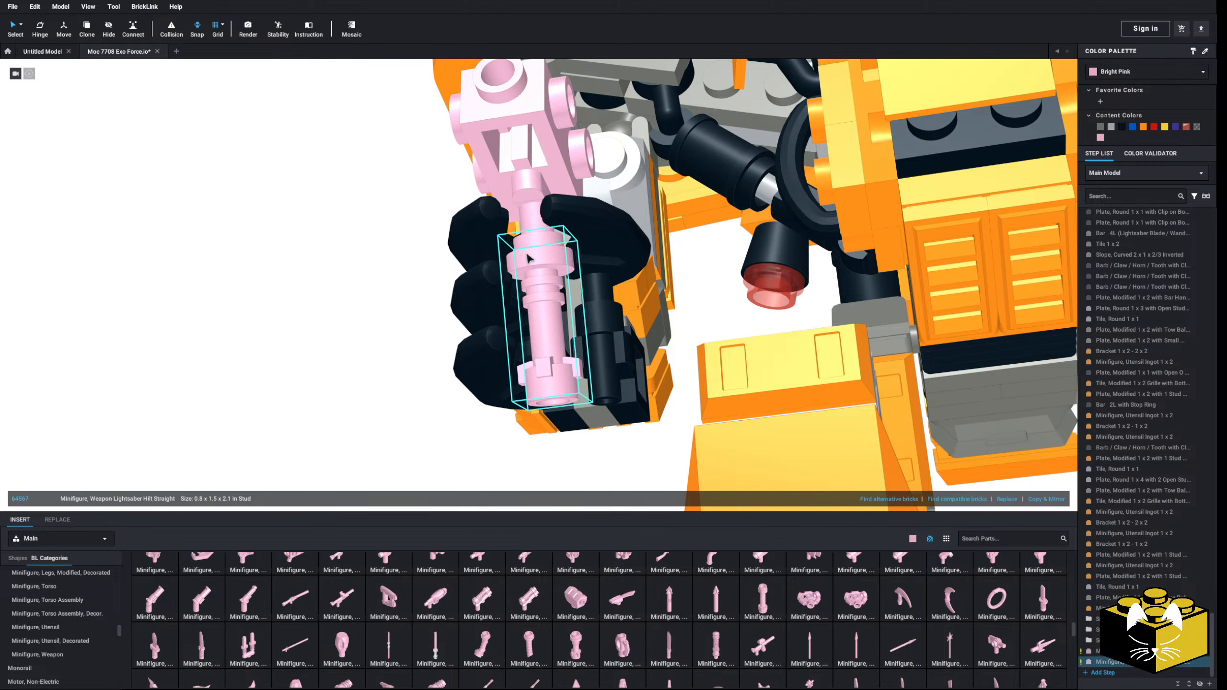
ctrl+click(526, 176)
right_drag(526, 176, 477, 186)
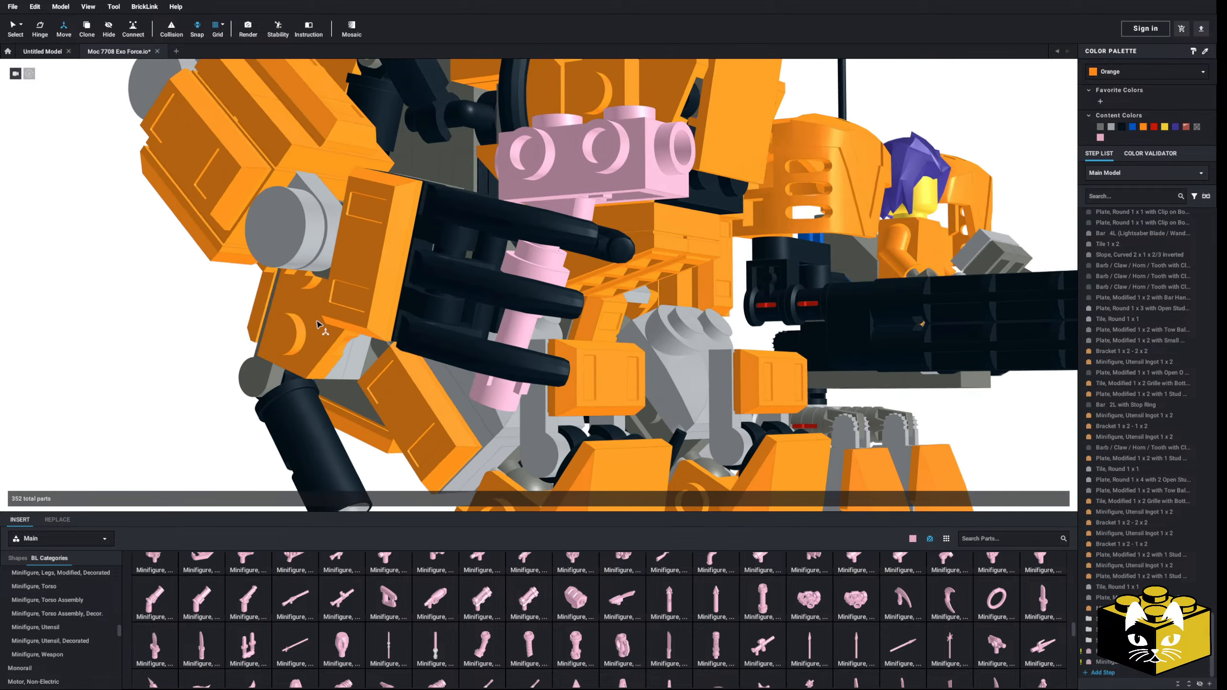
right_drag(317, 321, 302, 322)
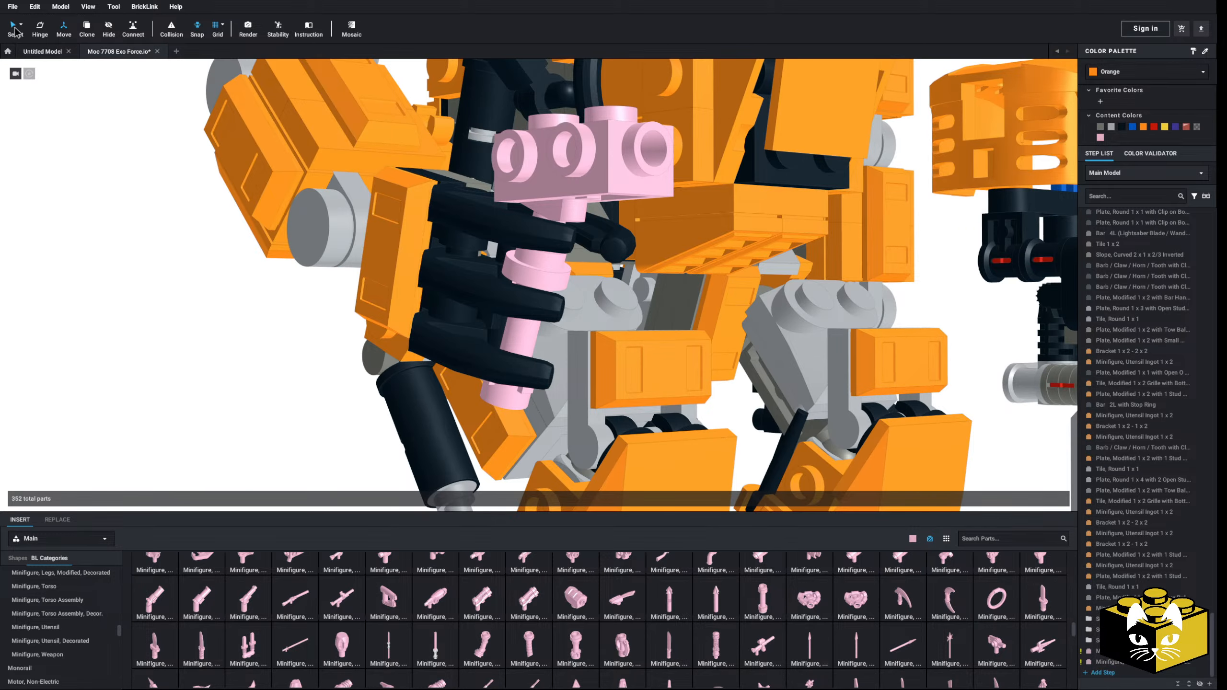
mouse_move(181, 271)
right_down()
mouse_move(211, 274)
mouse_move(155, 276)
mouse_move(193, 283)
right_up()
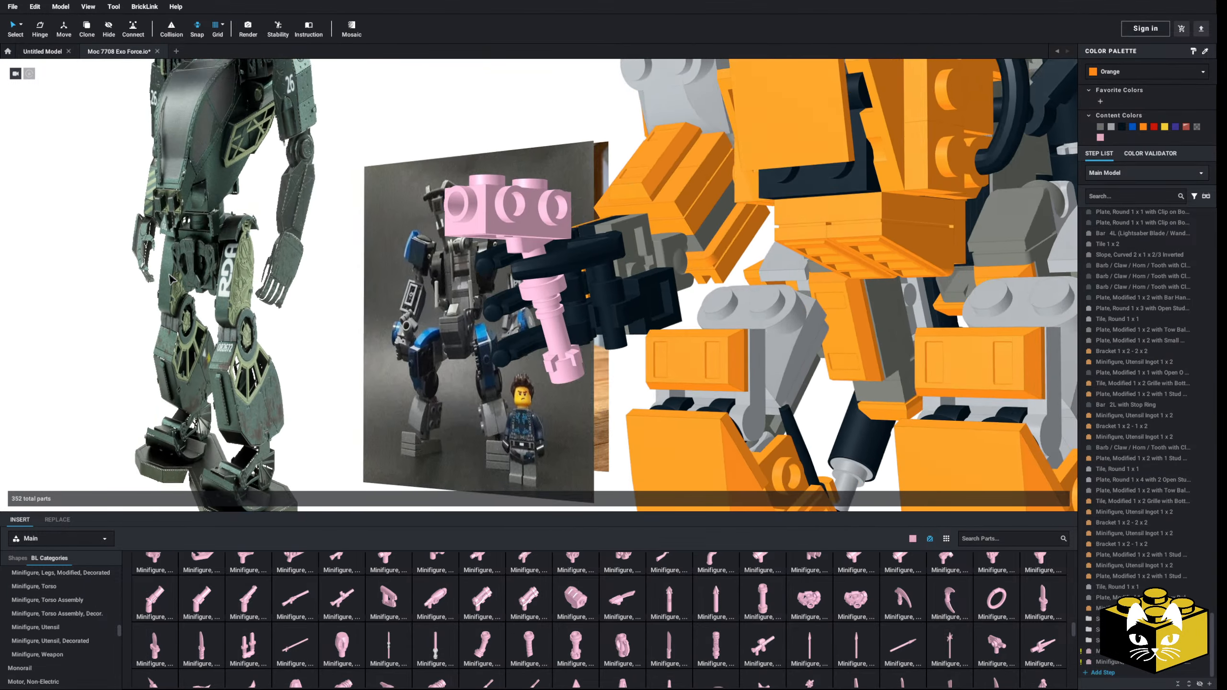
Step: Try removing both the pink brick and the hilt from the hand, browse other weapon parts, and undo the deletions
click(502, 222)
key(Delete)
click(550, 322)
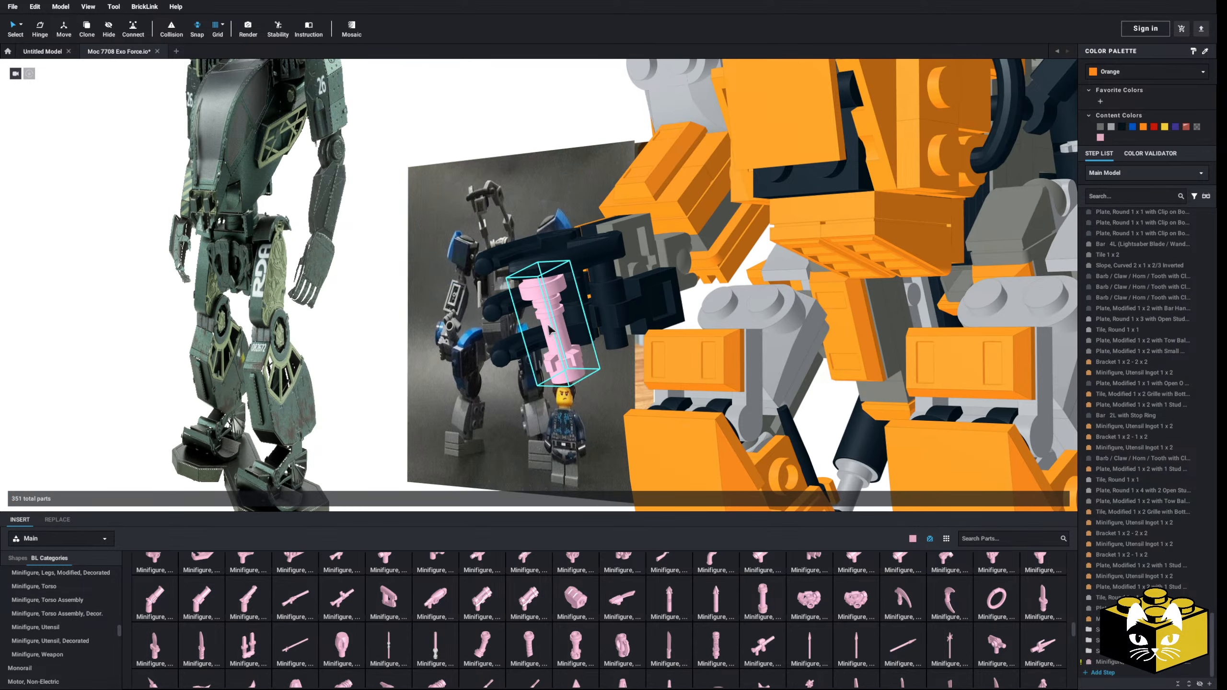
key(Delete)
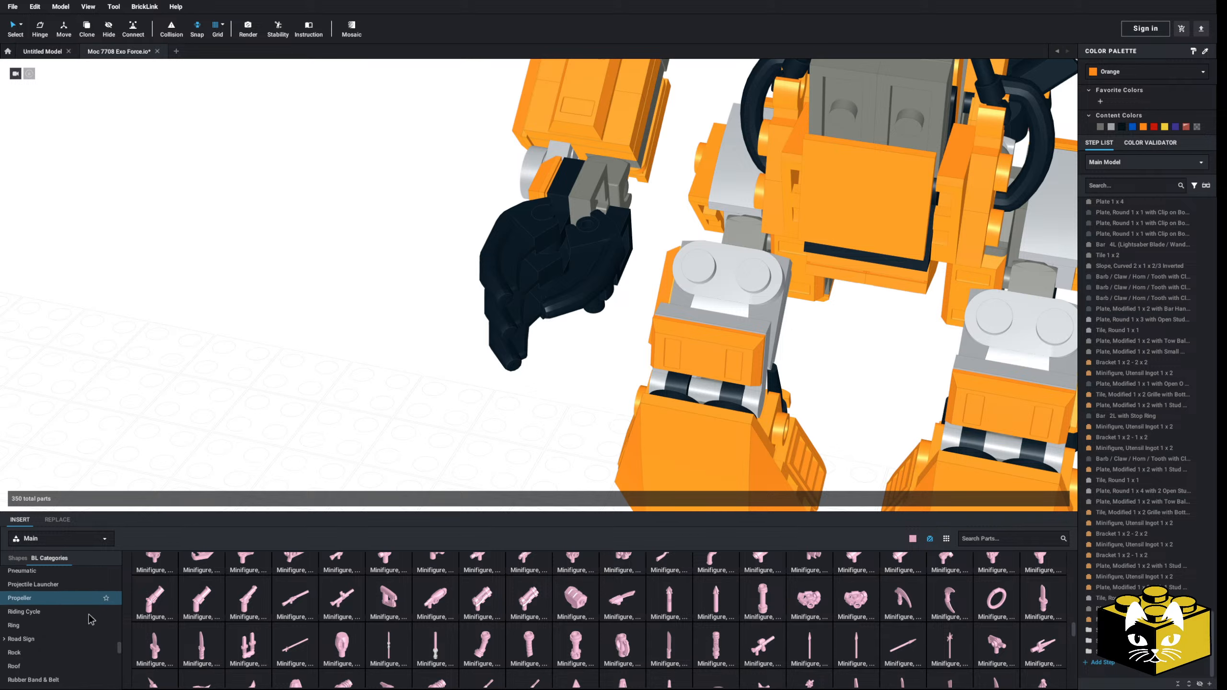
scroll(74, 616, down, 10)
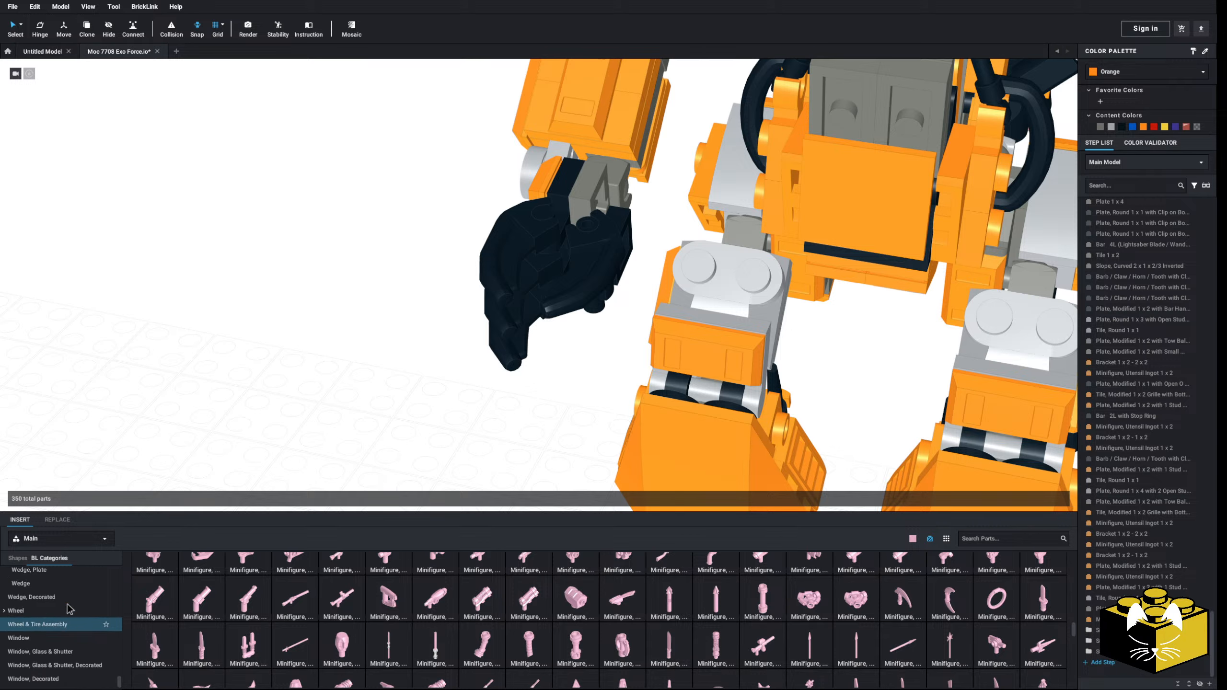
scroll(67, 609, down, 2)
scroll(410, 608, down, 5)
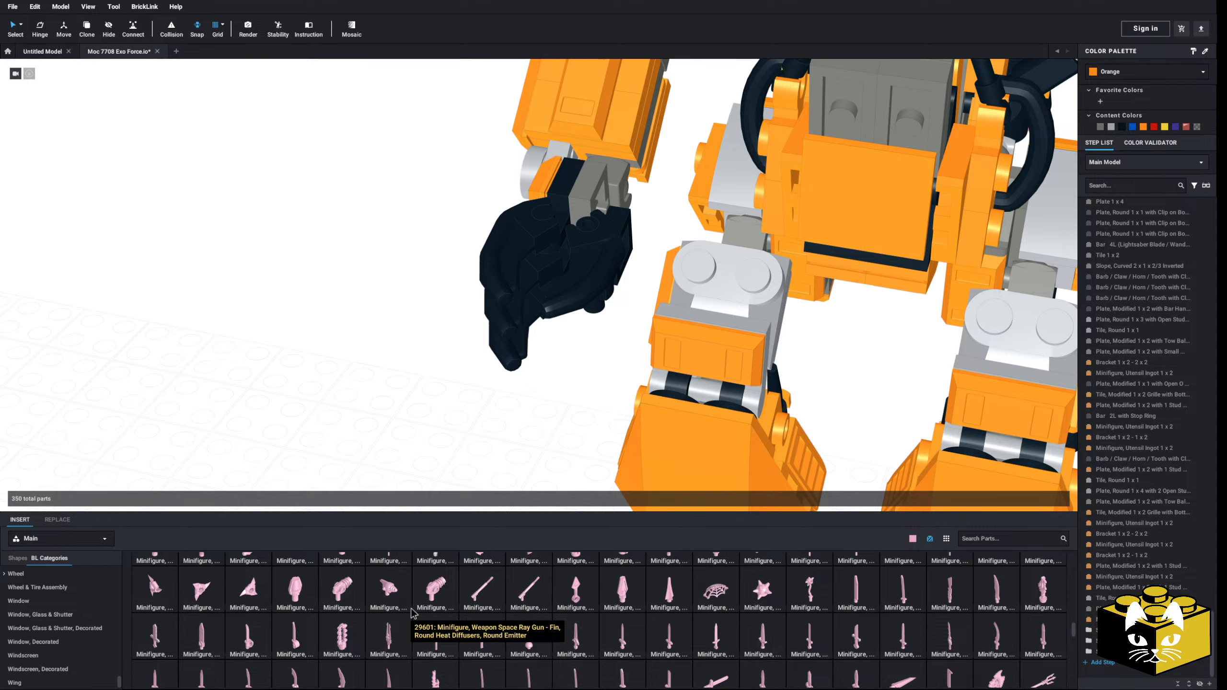
key(ctrl+z)
Step: Delete the pink lightsaber hilt from the hand, leaving the pink brick above the fingers
right_drag(306, 474, 286, 440)
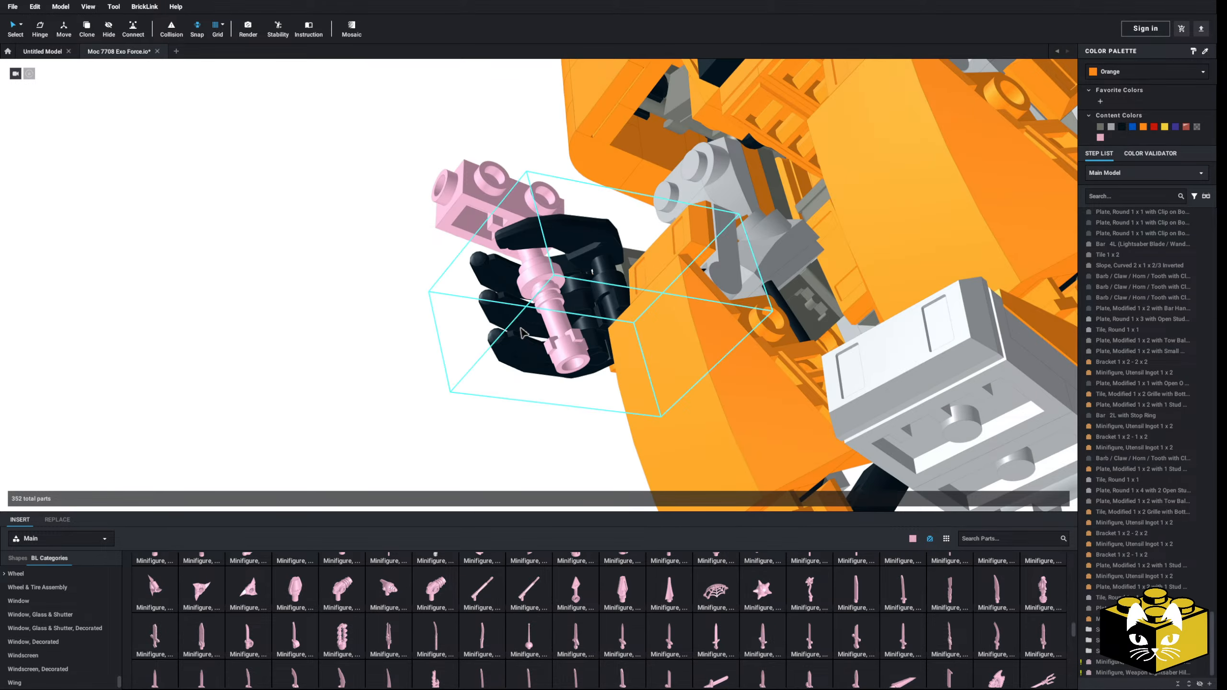
click(560, 309)
key(Delete)
right_drag(561, 316, 314, 420)
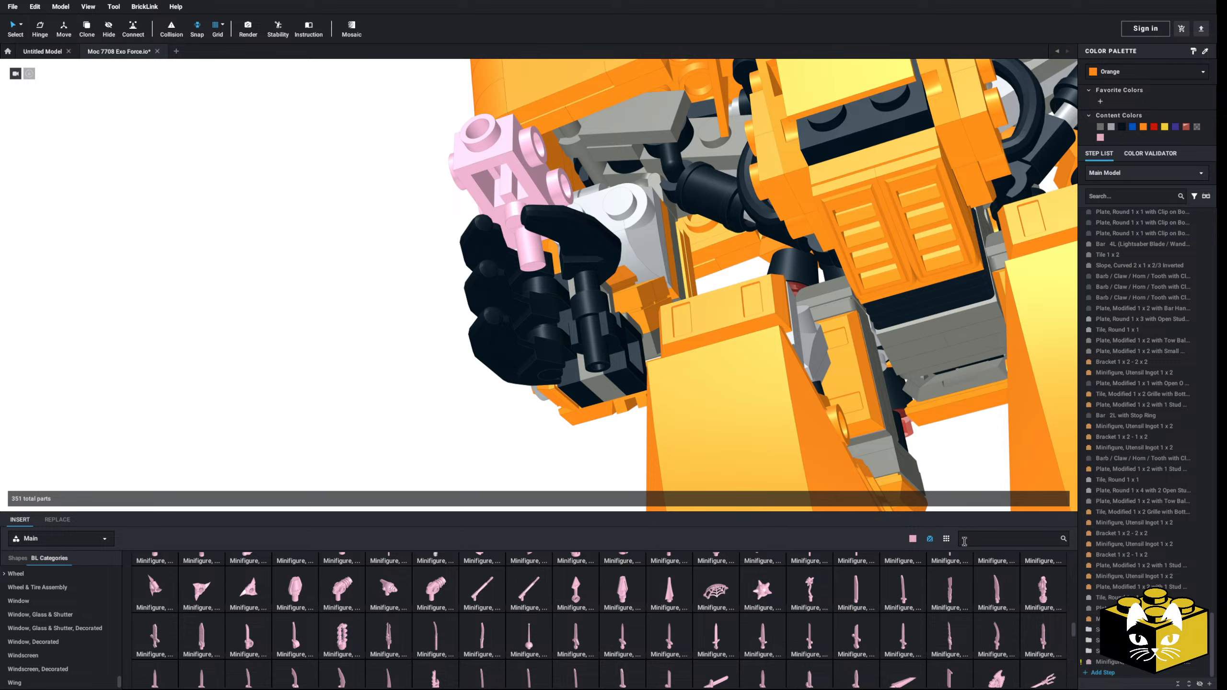
Step: Search the parts for "candle" and place a bright pink candle in the grip beneath the brick
click(964, 538)
text(handle)
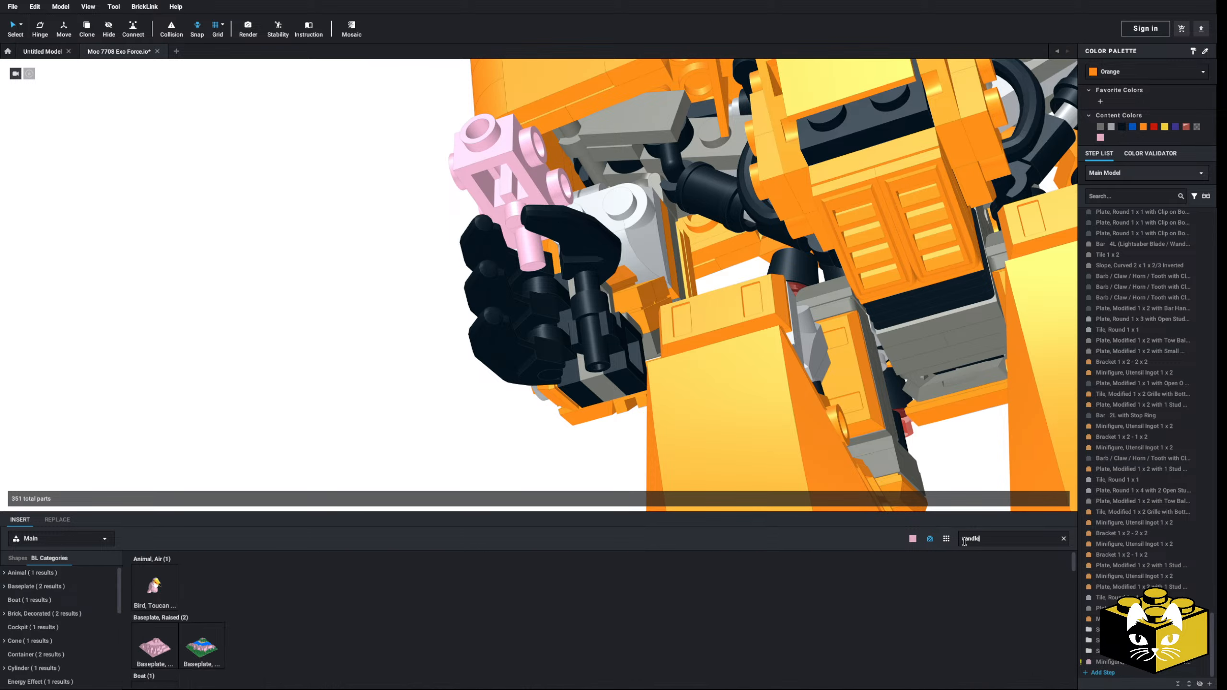
drag(172, 642, 535, 336)
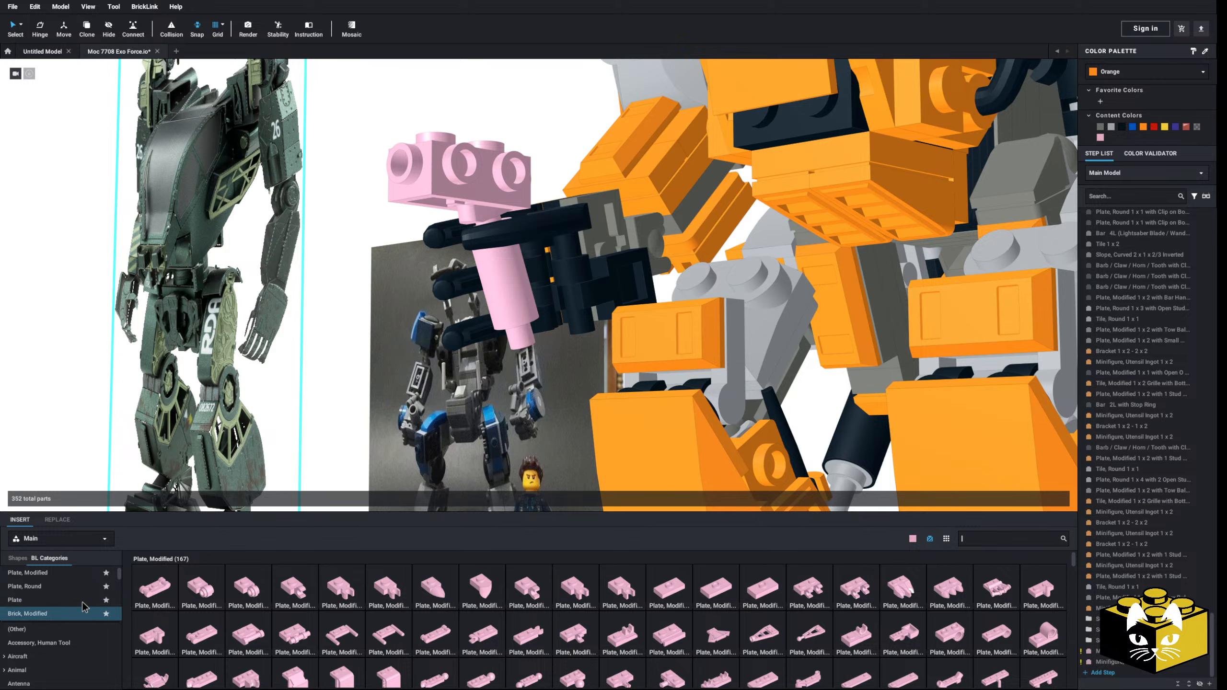
Step: Attach a Plate, Round 1 x 2 with Open Studs beneath the candle and swing its free end under the hand's bar
click(895, 586)
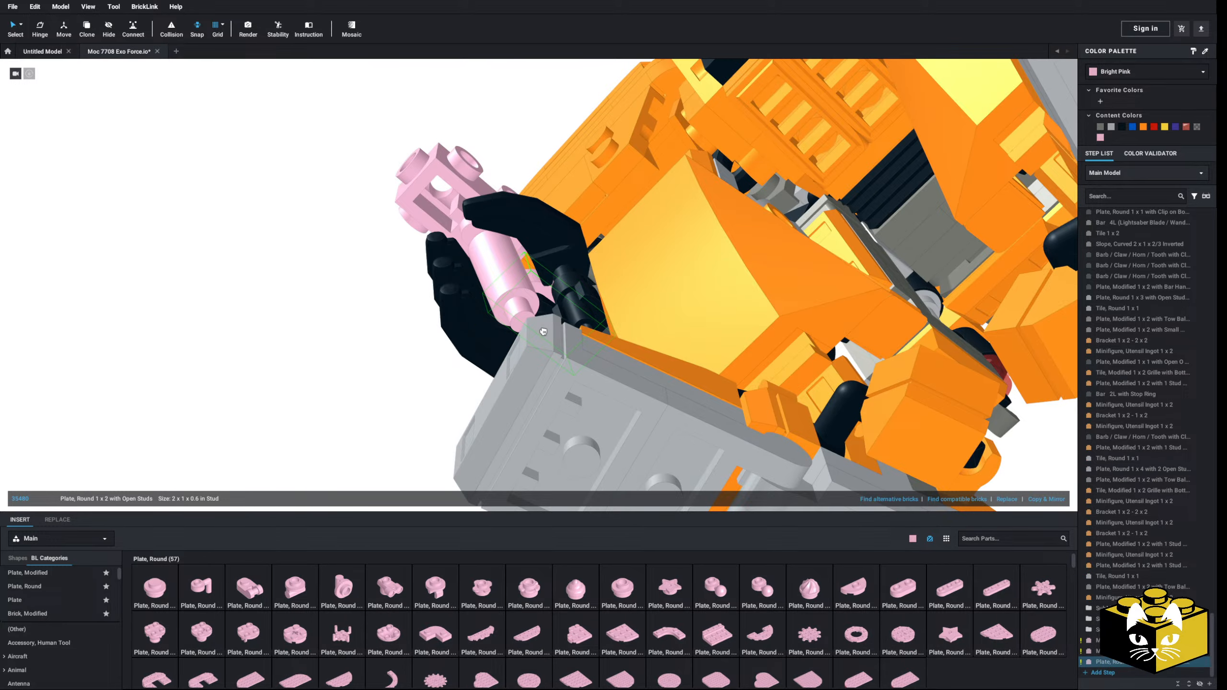
right_drag(543, 331, 555, 340)
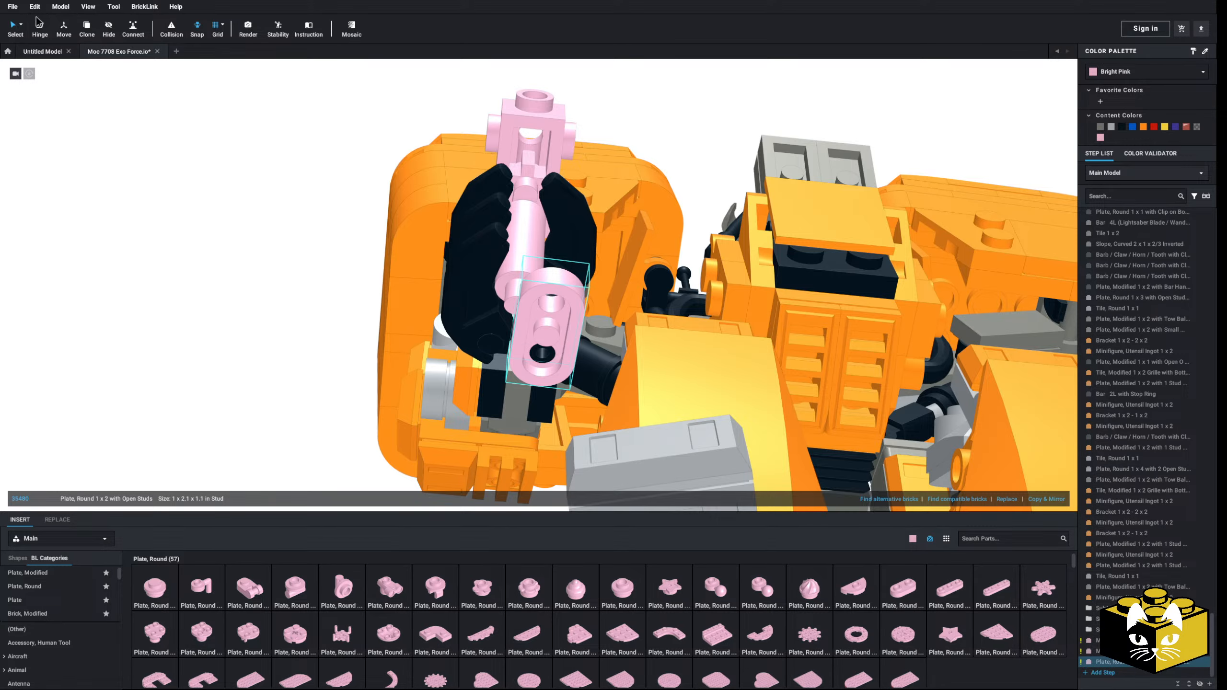
mouse_move(532, 293)
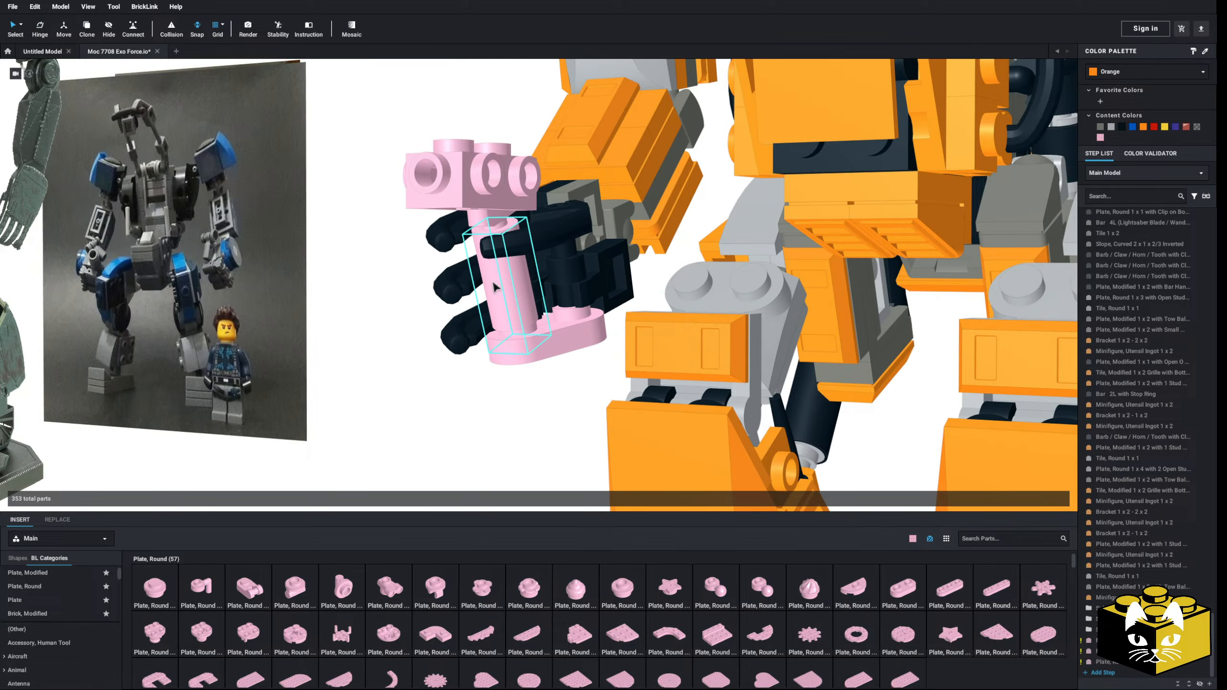
click(494, 287)
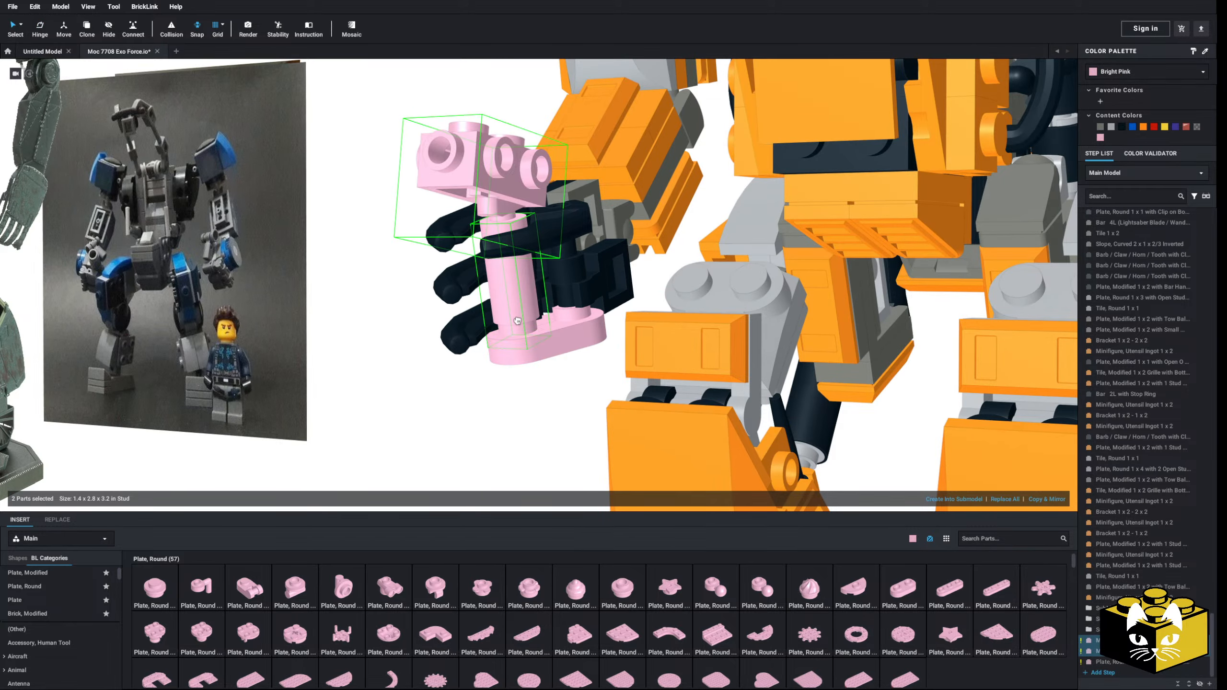
Step: Rotate the hand submodel and its pink weapon parts together about the wrist joint
click(389, 326)
right_drag(389, 327, 701, 351)
scroll(448, 281, up, 3)
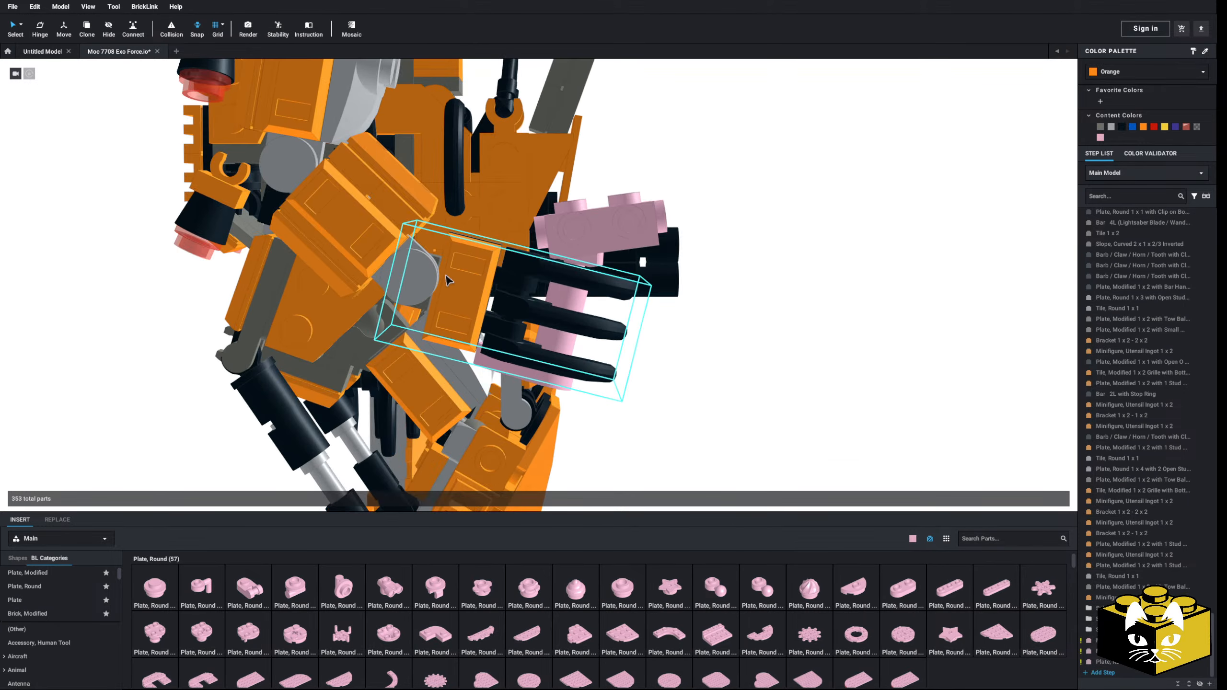
click(469, 262)
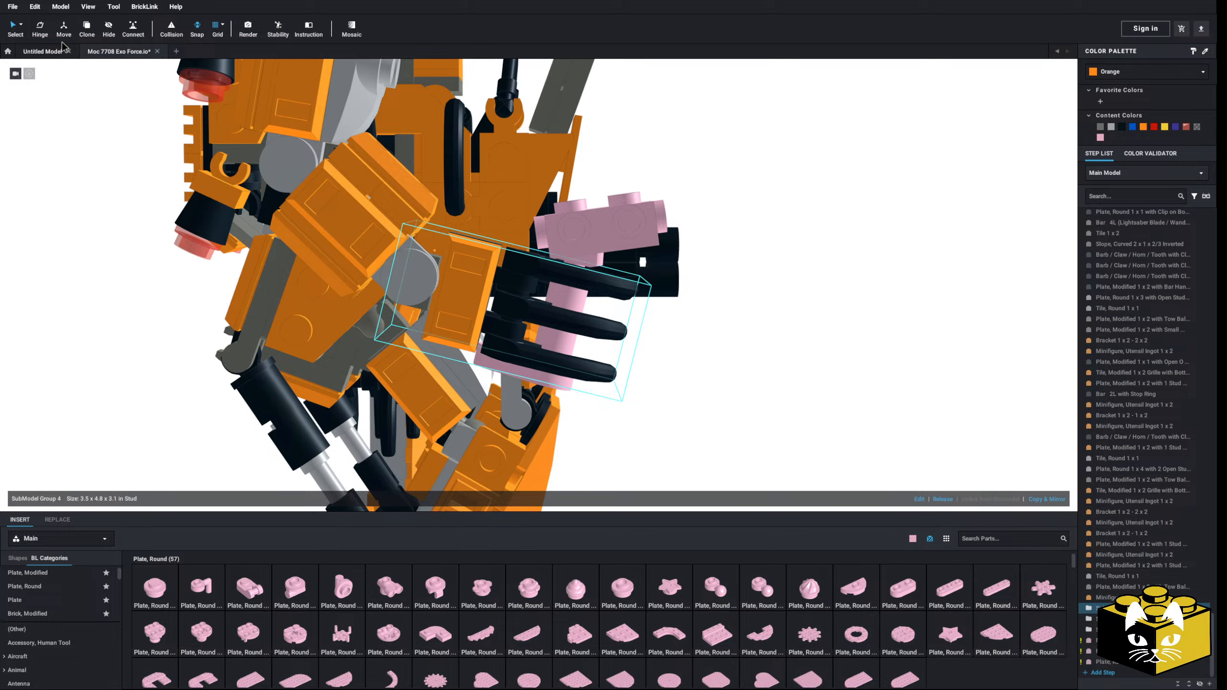
key(h)
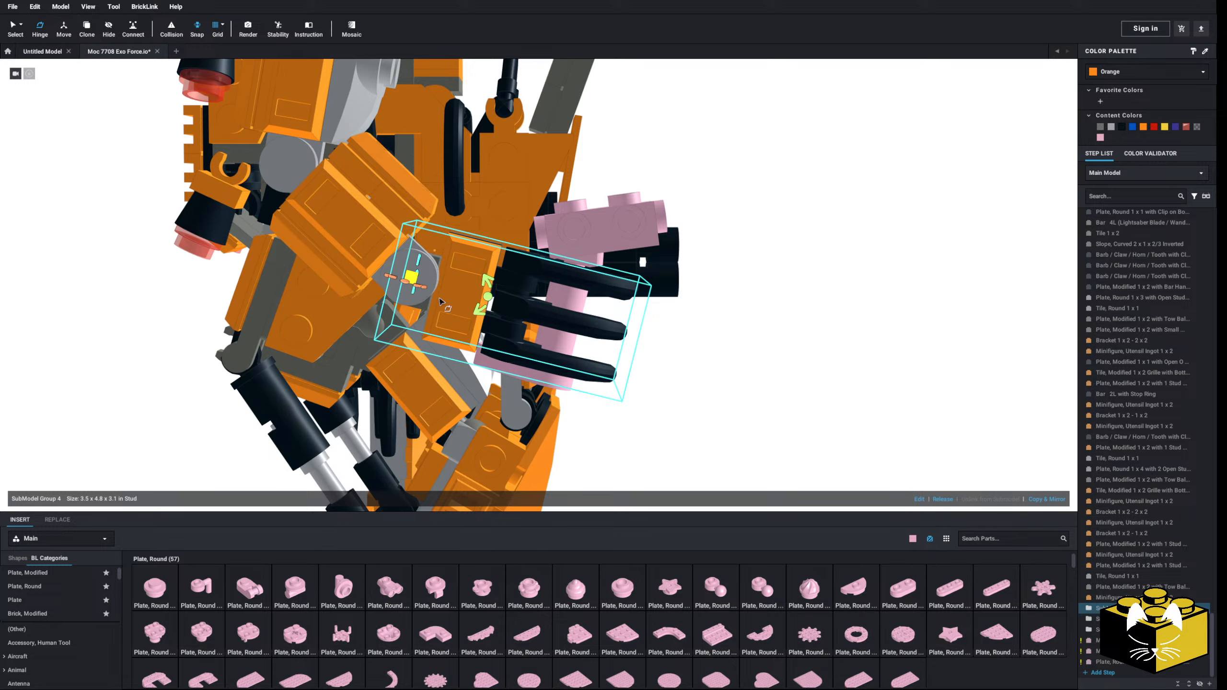
drag(410, 280, 492, 305)
scroll(485, 298, down, 3)
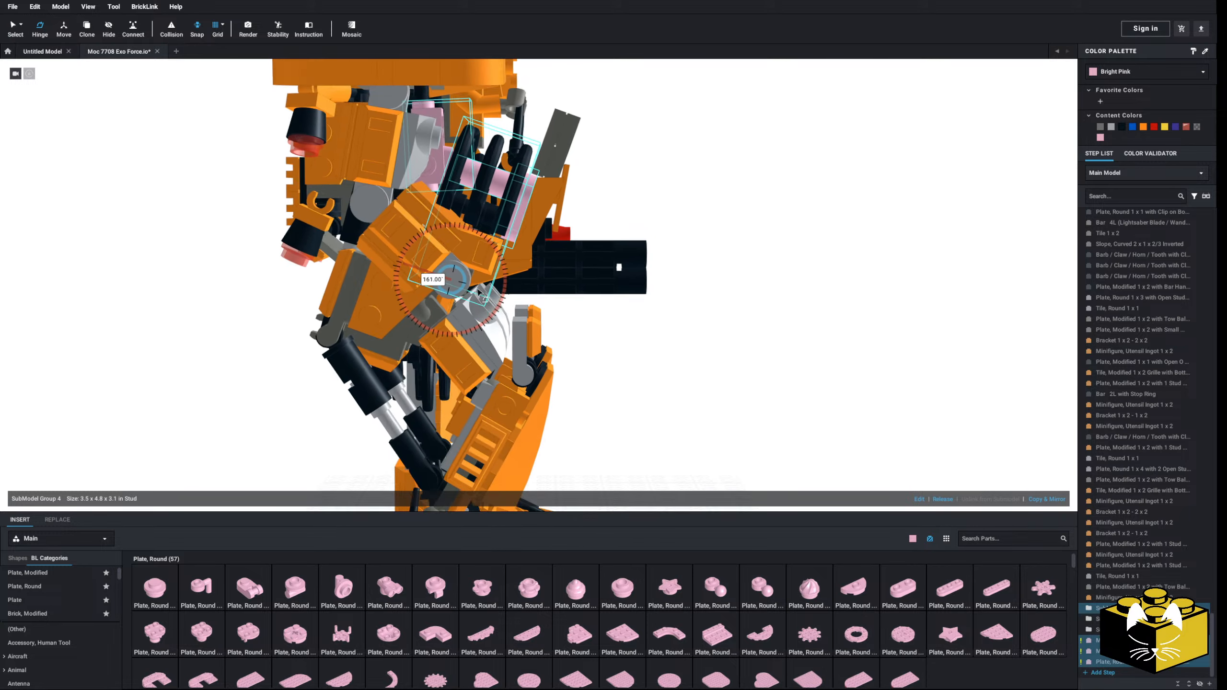
drag(504, 257, 474, 320)
key(Escape)
Step: Recolor the weapon's pink brick, candle and round plate black
right_drag(676, 358, 507, 368)
click(523, 339)
ctrl+click(519, 317)
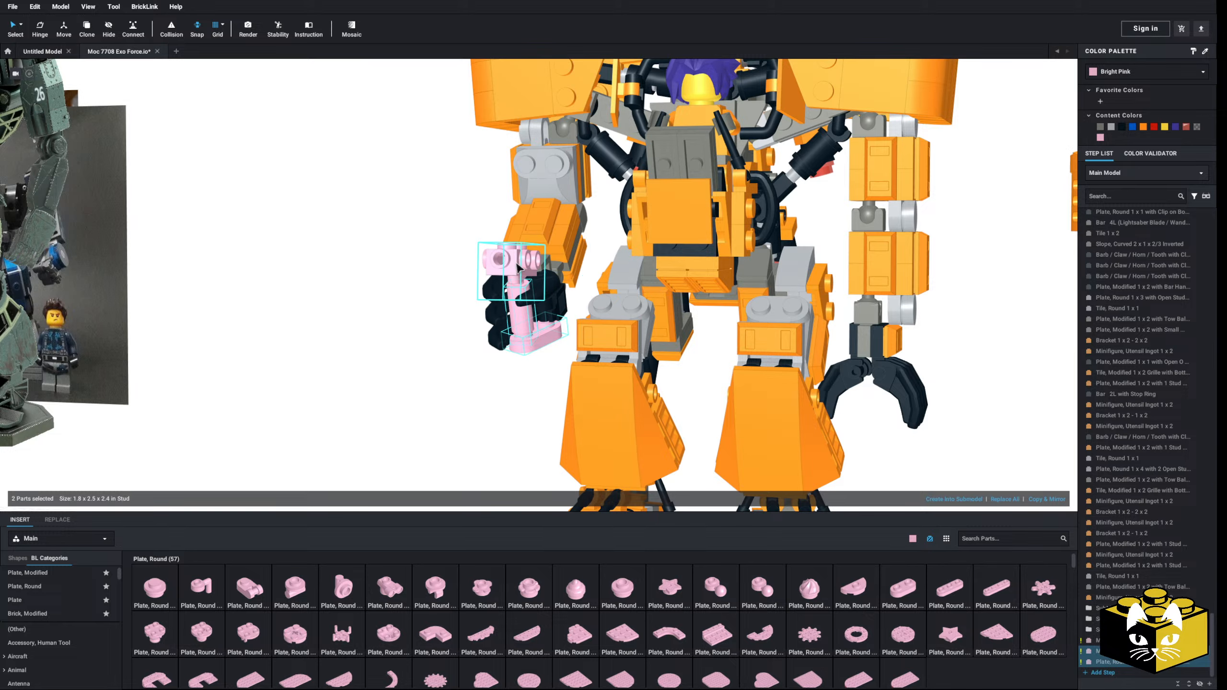
ctrl+click(510, 266)
click(1121, 127)
click(828, 212)
Step: Insert a Bar 3L (Bar Arrow) from the Bar category into the front of the black brick as a barrel
right_drag(821, 215, 464, 338)
scroll(700, 386, up, 5)
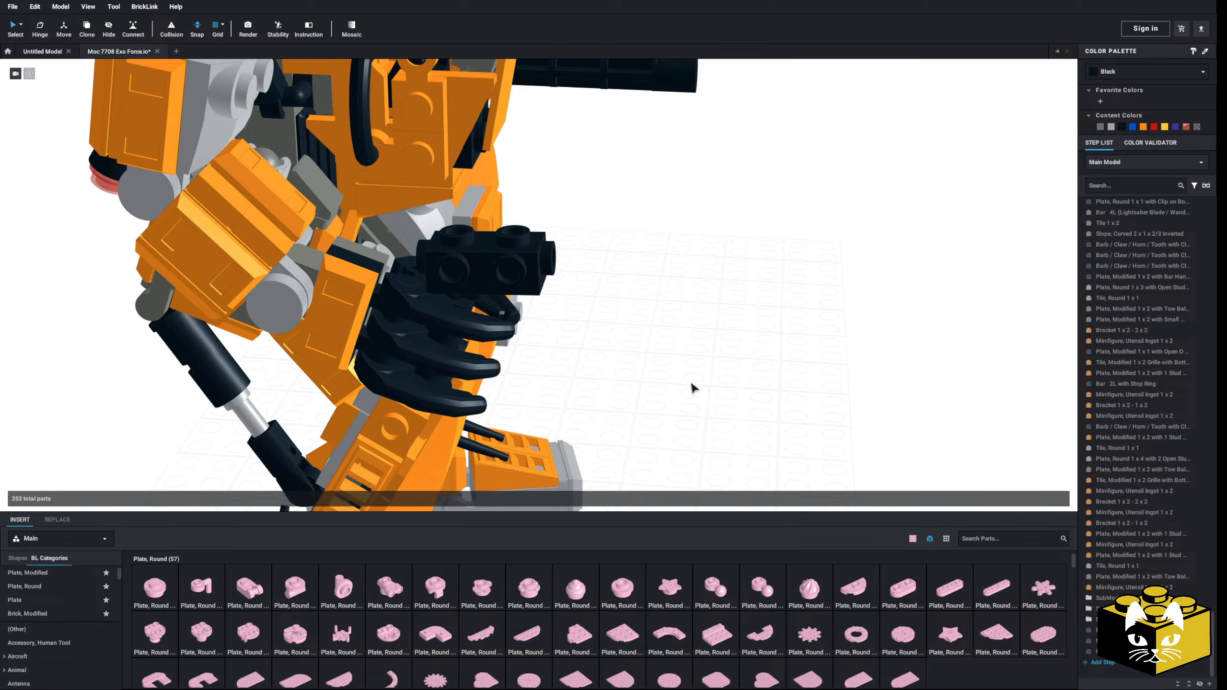
scroll(89, 636, down, 2)
scroll(88, 636, up, 2)
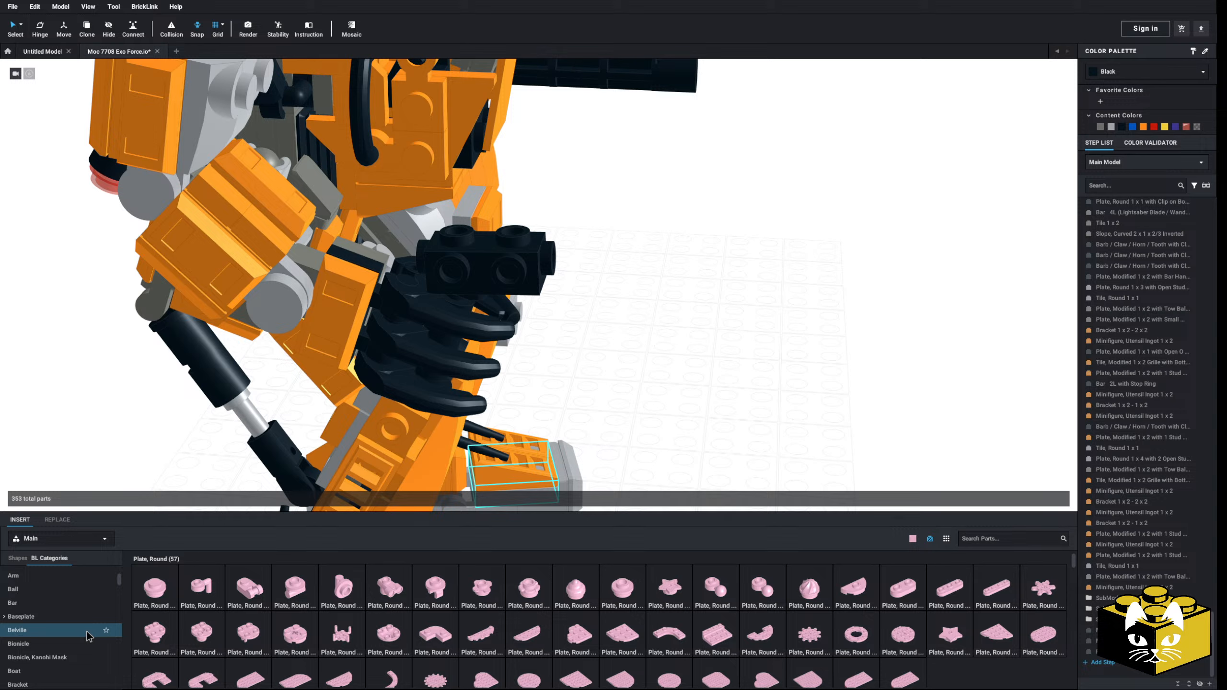
scroll(86, 641, up, 2)
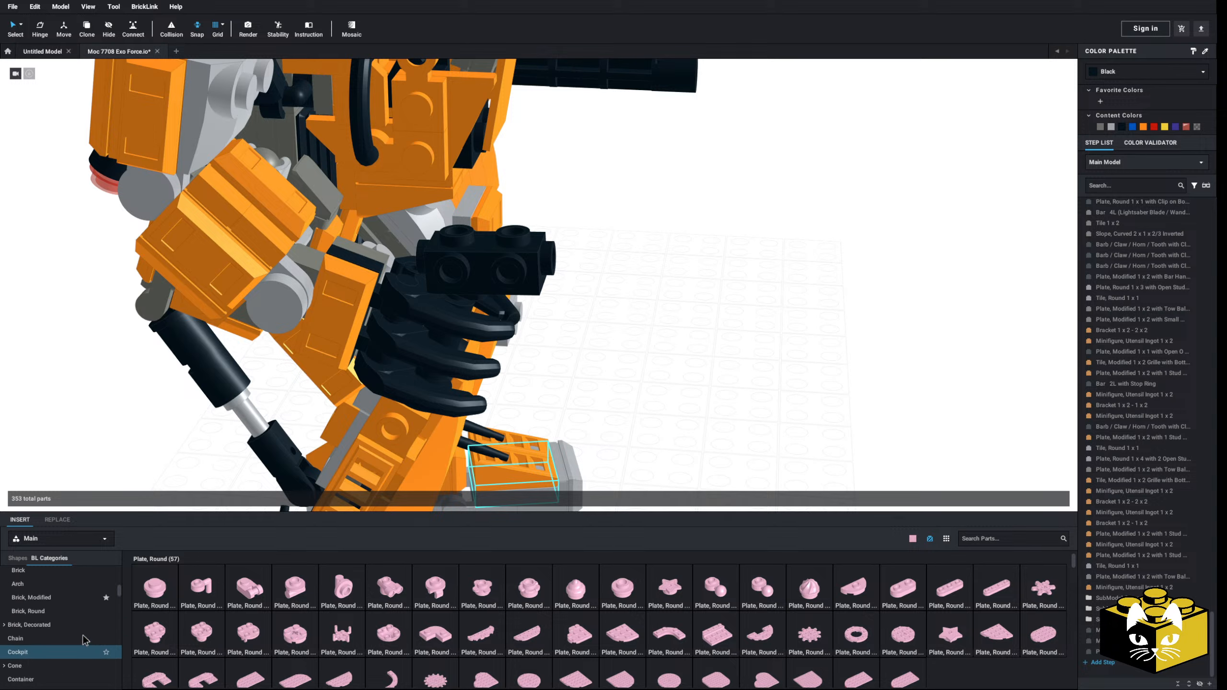
scroll(83, 632, down, 8)
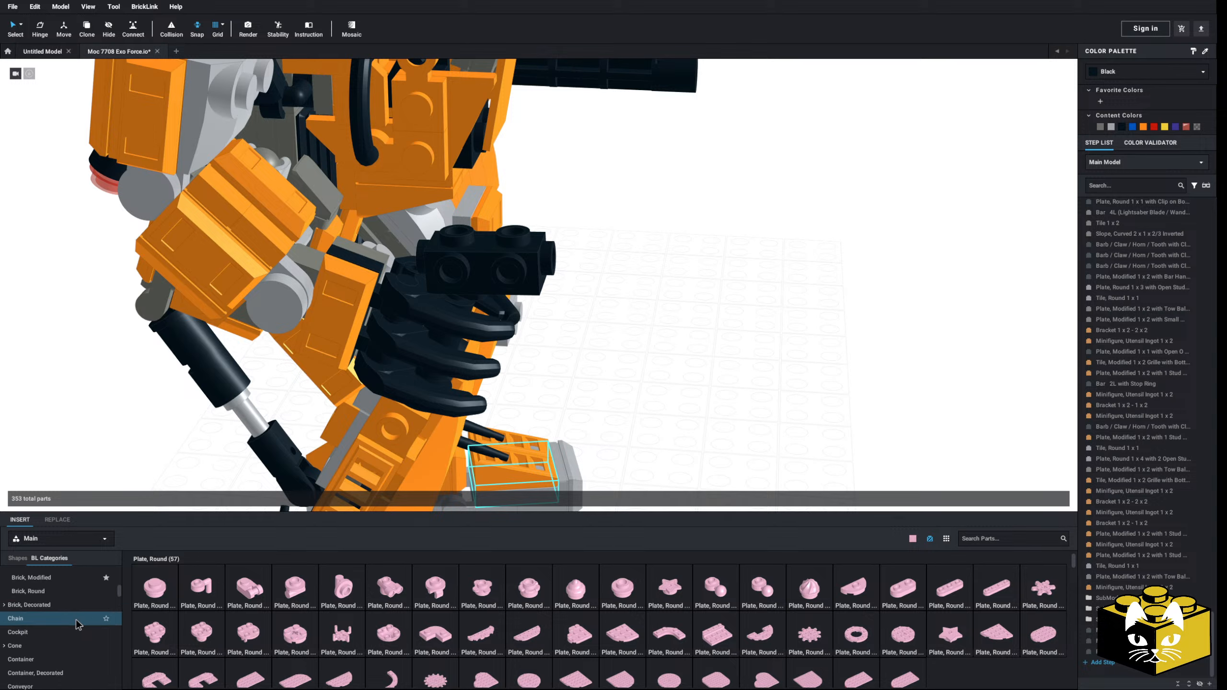
scroll(78, 624, up, 8)
scroll(78, 625, down, 5)
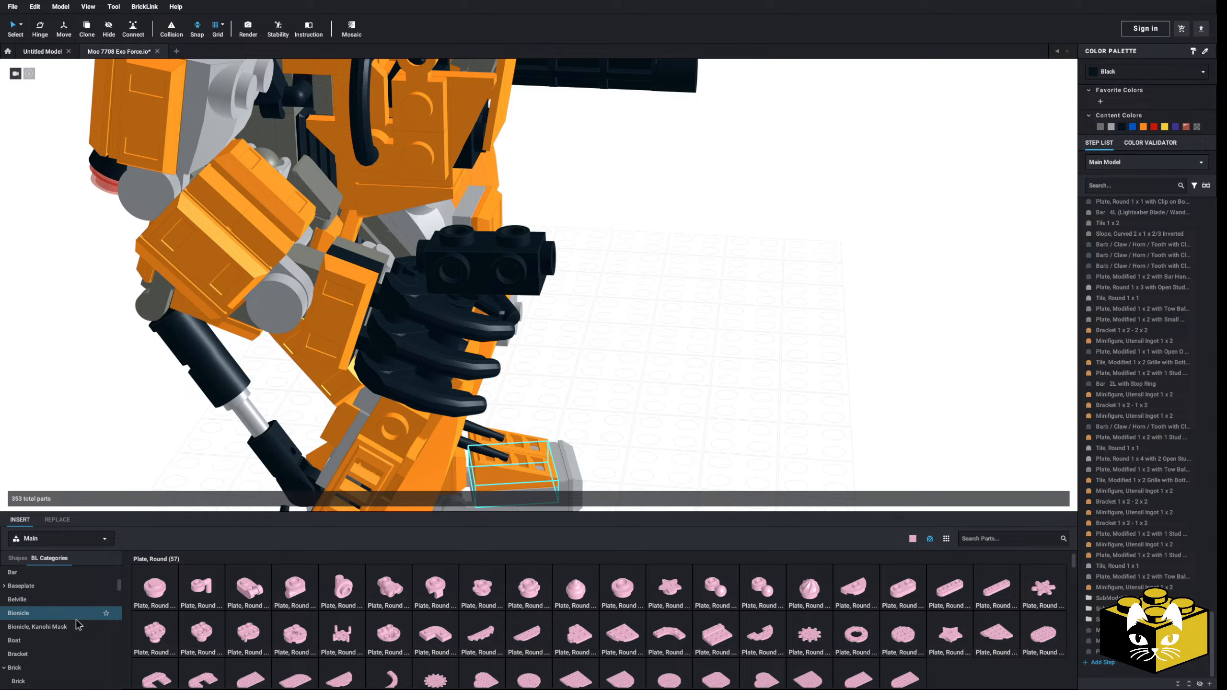
click(41, 618)
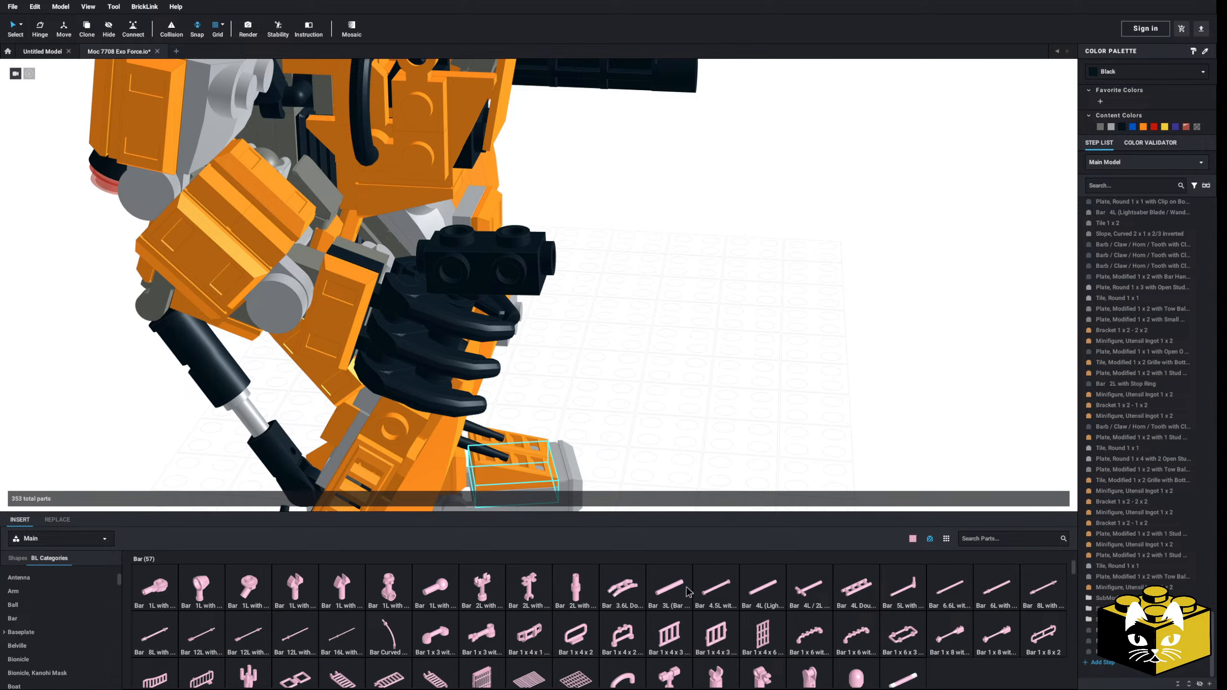
click(671, 587)
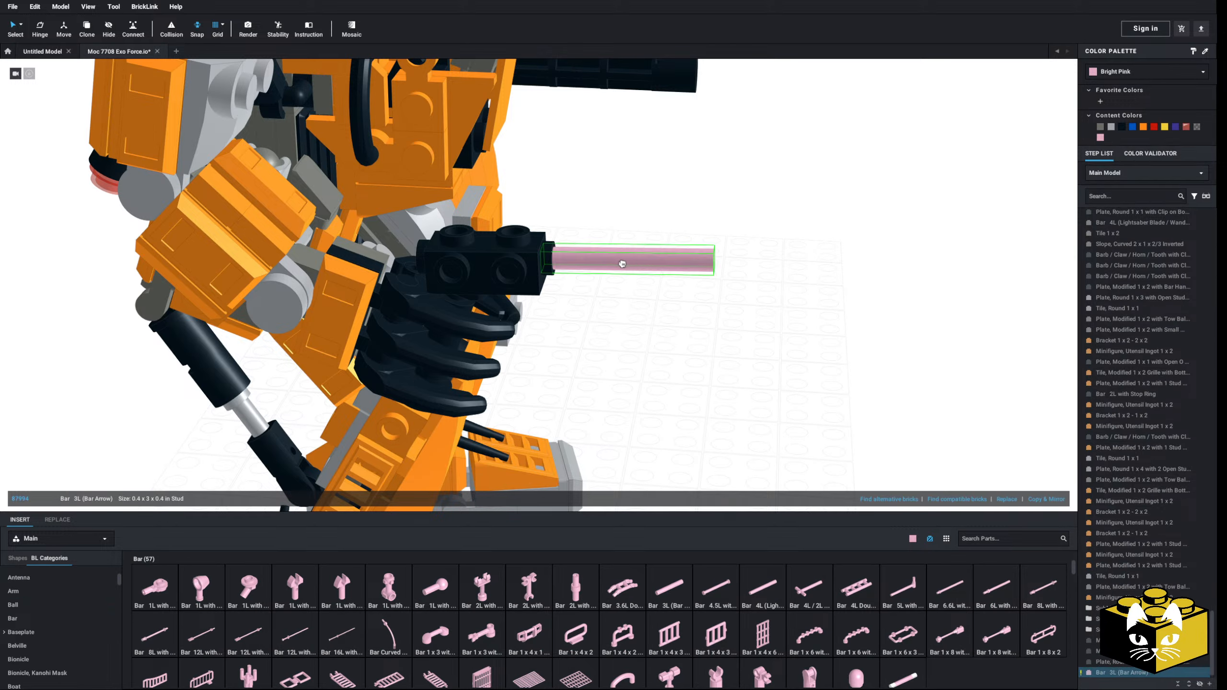
click(543, 261)
drag(543, 261, 540, 262)
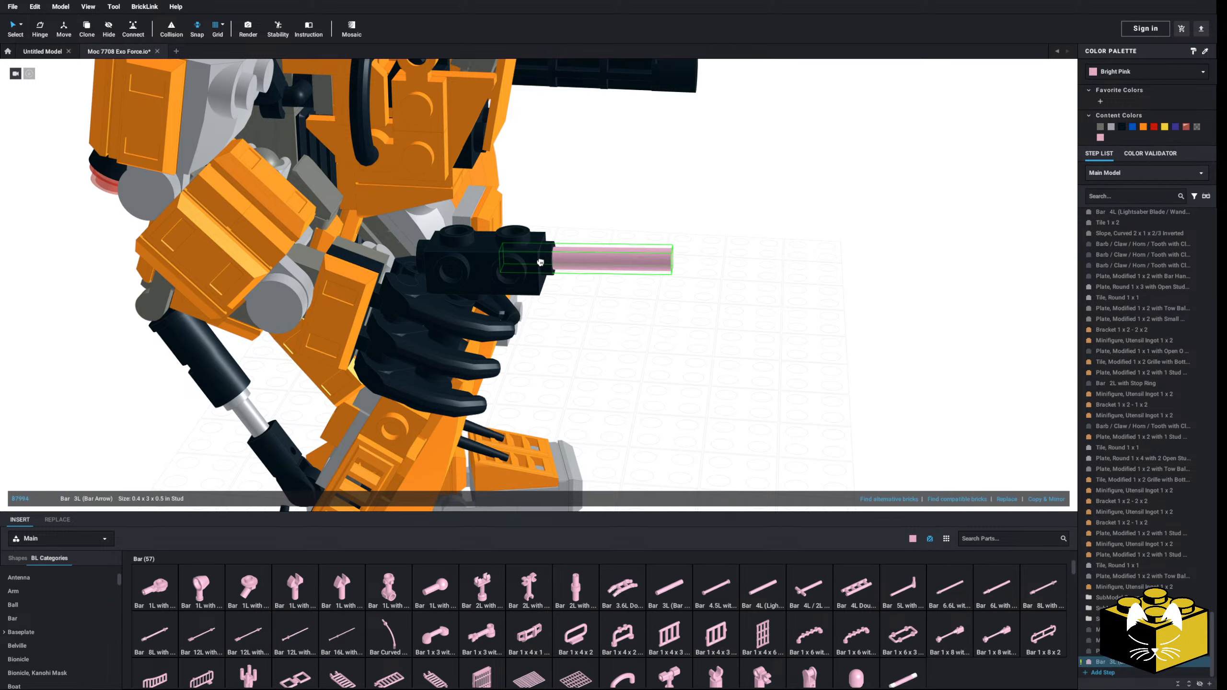
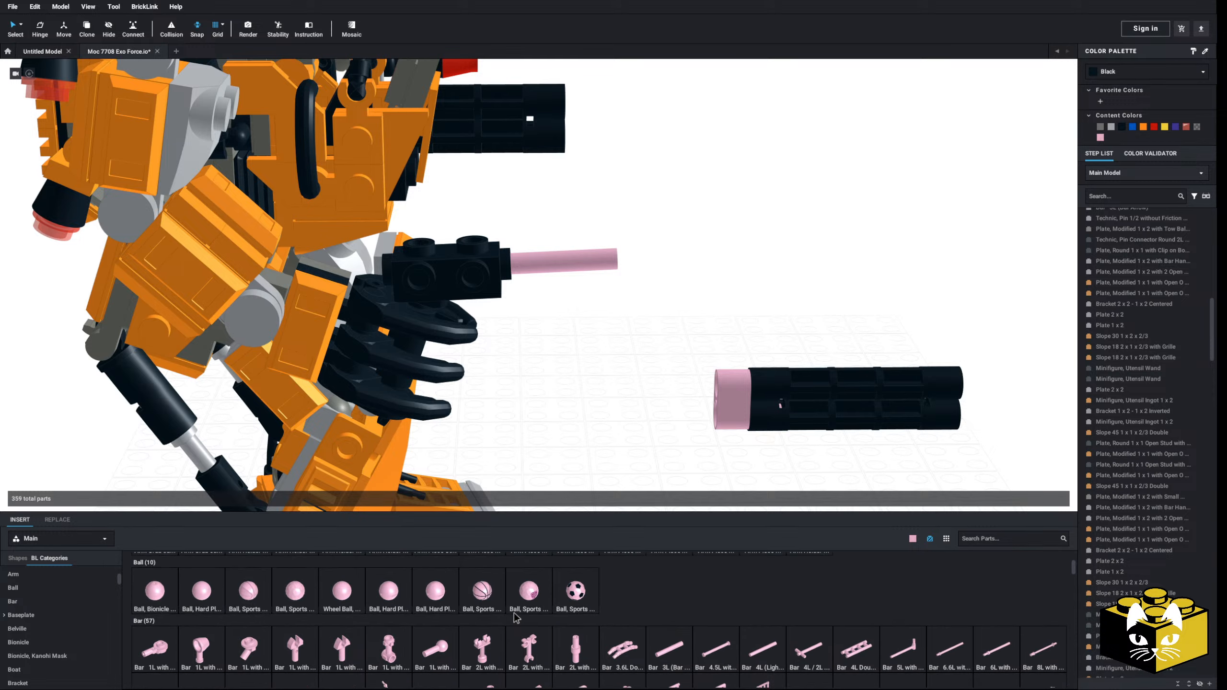
Step: Insert a Bar 1L with Angled Hollow Stud into the lower rear opening of the detached barrel assembly's pink liftarm
scroll(411, 631, down, 1)
click(250, 628)
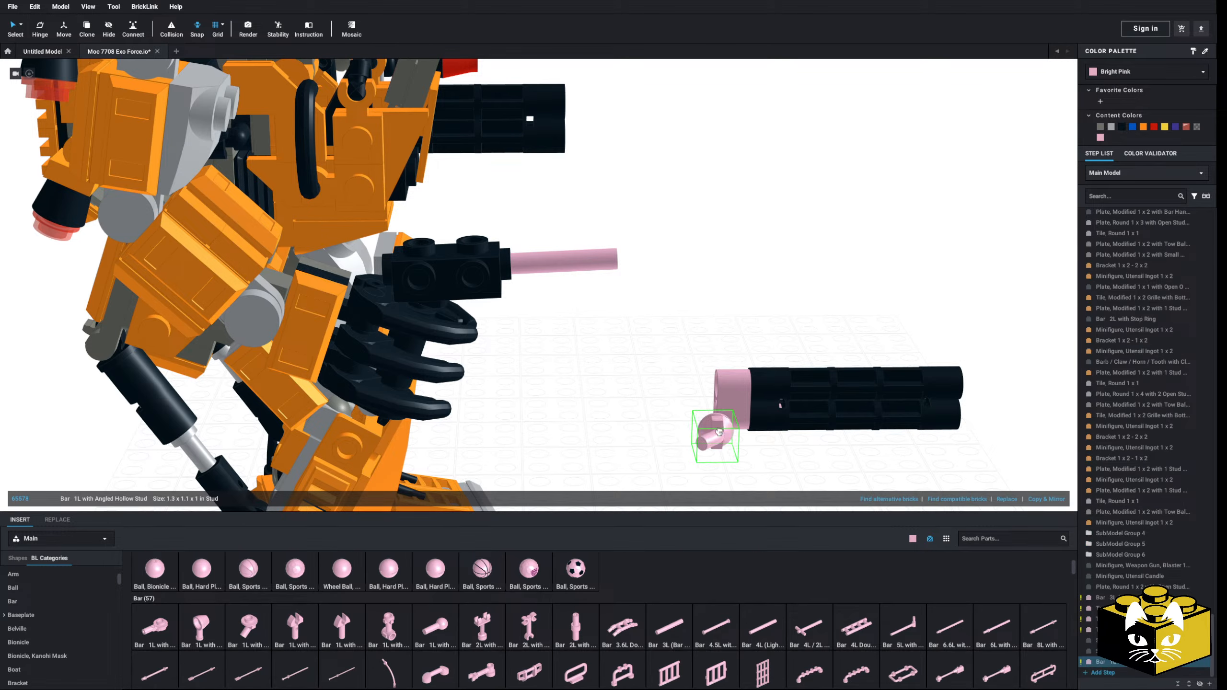
click(711, 430)
Step: Attach the barrel assembly with its angled bar to the pink bar at the front of the black brick
drag(902, 298, 696, 453)
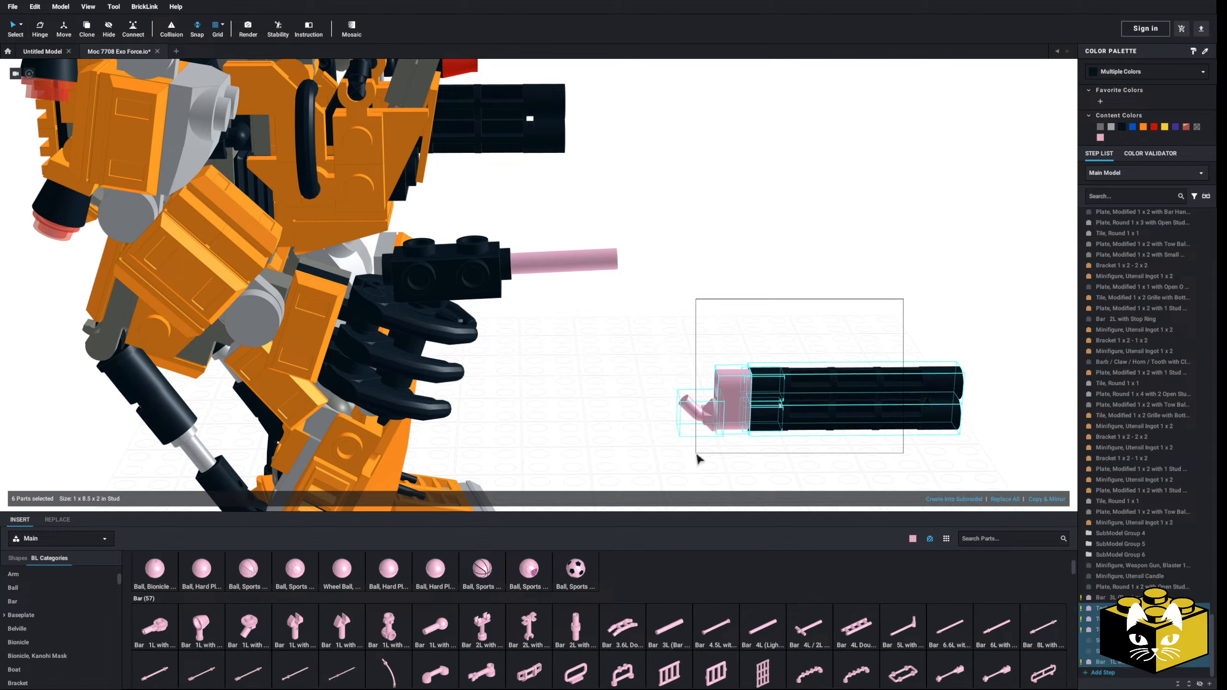
drag(735, 410, 536, 281)
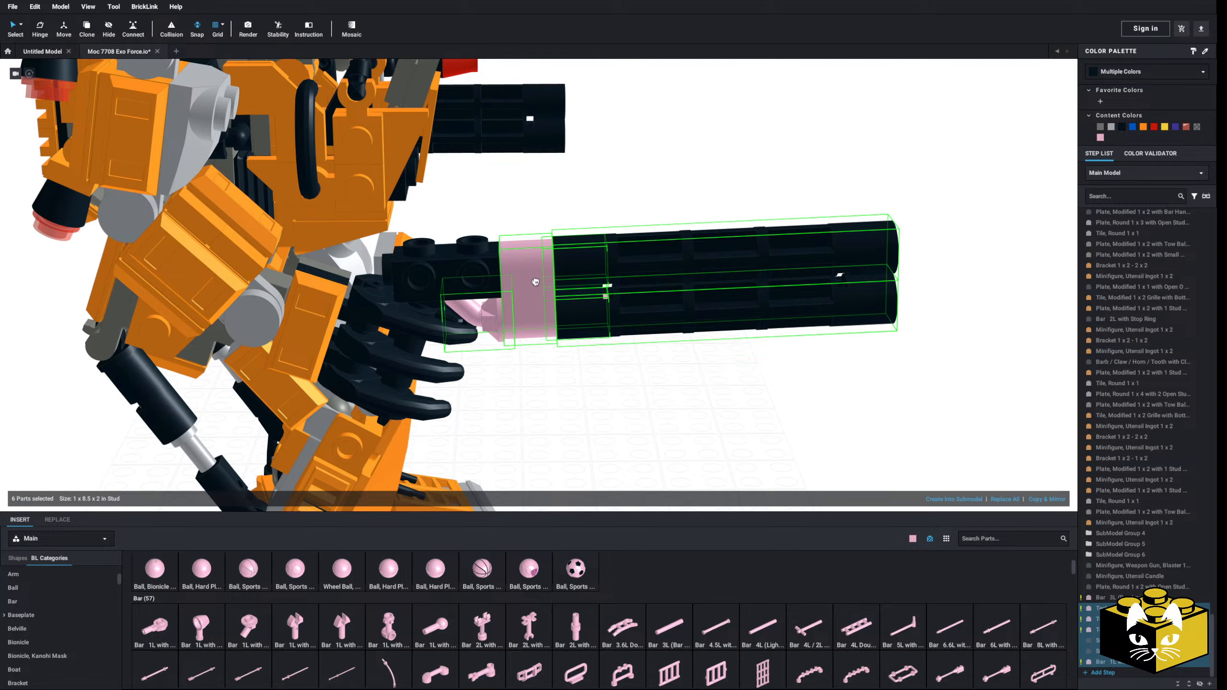
click(588, 412)
scroll(589, 412, down, 5)
right_drag(589, 412, 590, 349)
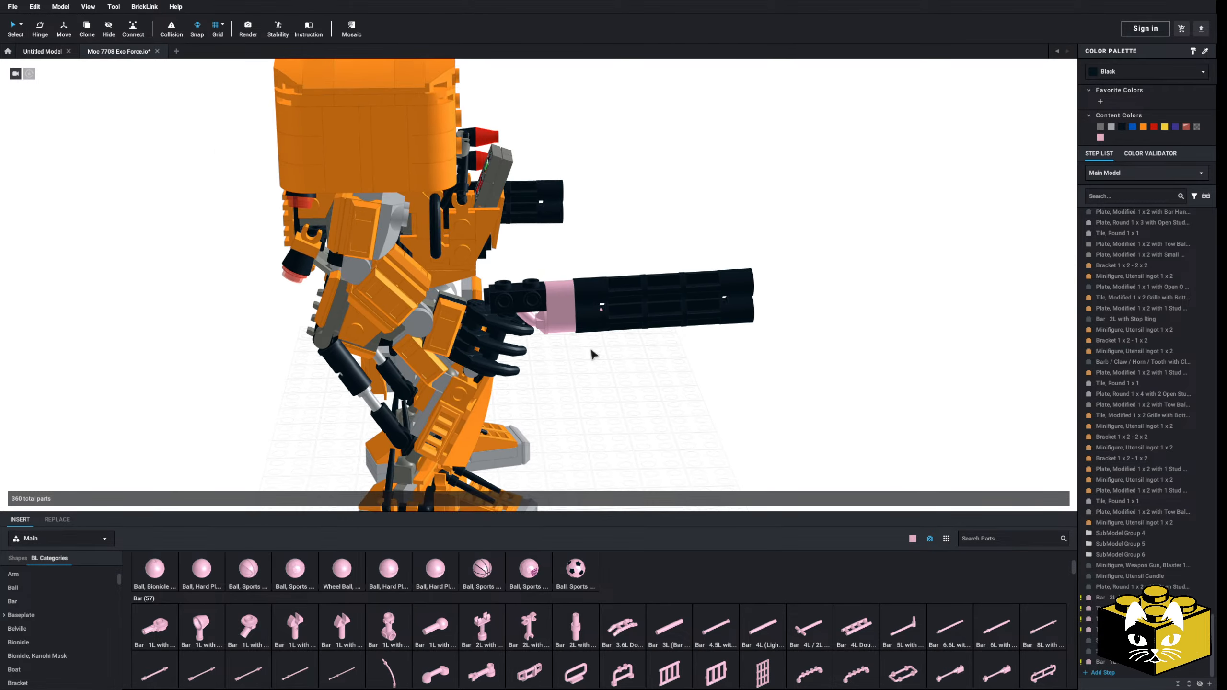
scroll(590, 348, up, 3)
right_drag(659, 390, 730, 404)
Step: Pull the barrel assembly together with its Bar 3L off the black brick and set it aside over the floor grid
drag(874, 276, 567, 421)
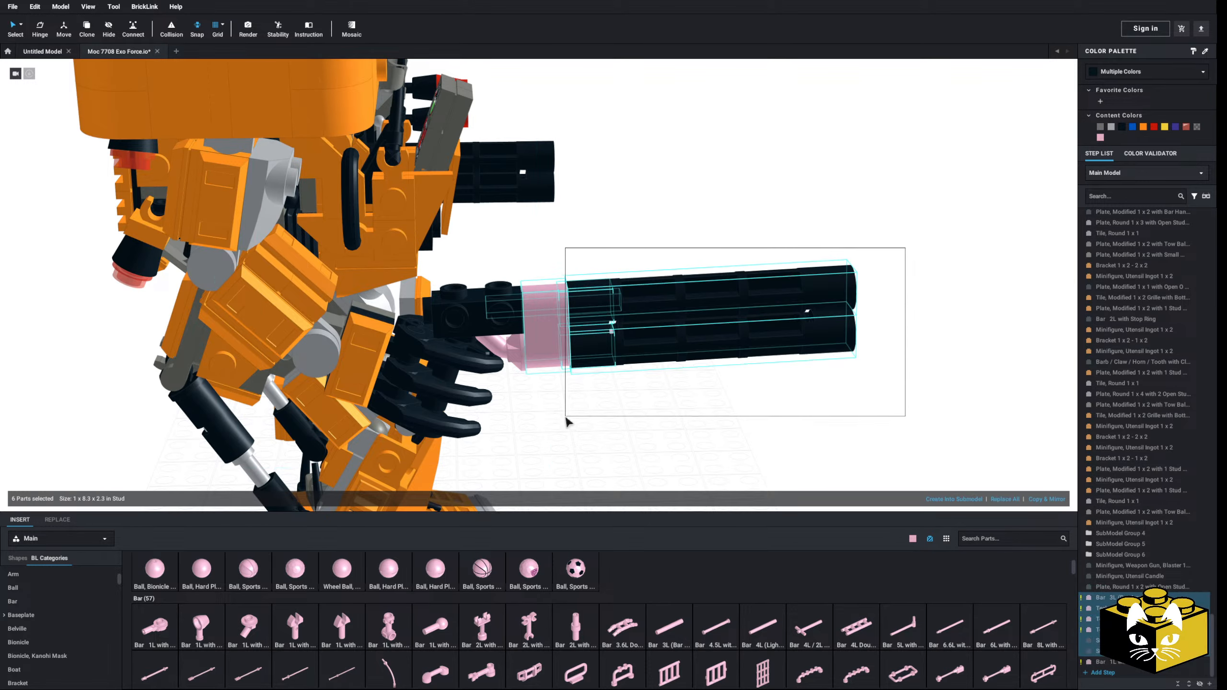
click(522, 356)
drag(911, 274, 548, 404)
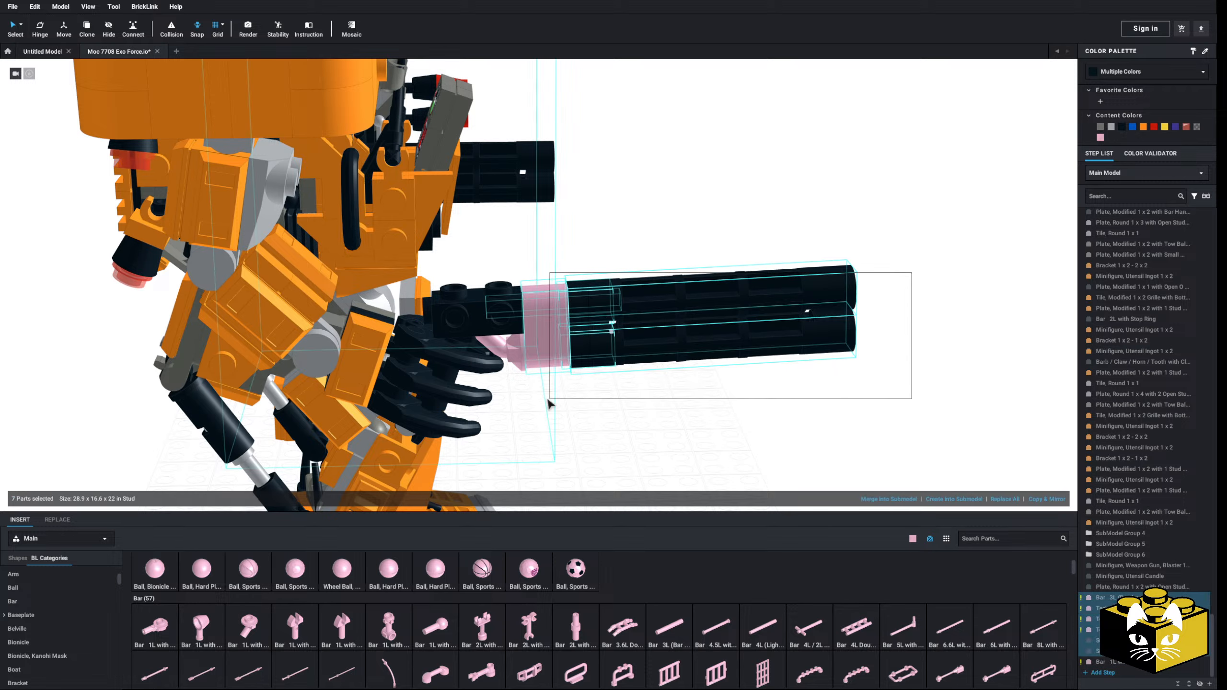
ctrl+click(513, 362)
drag(514, 364, 821, 432)
click(753, 459)
Step: Insert a pink brick with side studs from the Brick, Modified category in front of the gun's black brick
scroll(27, 620, down, 2)
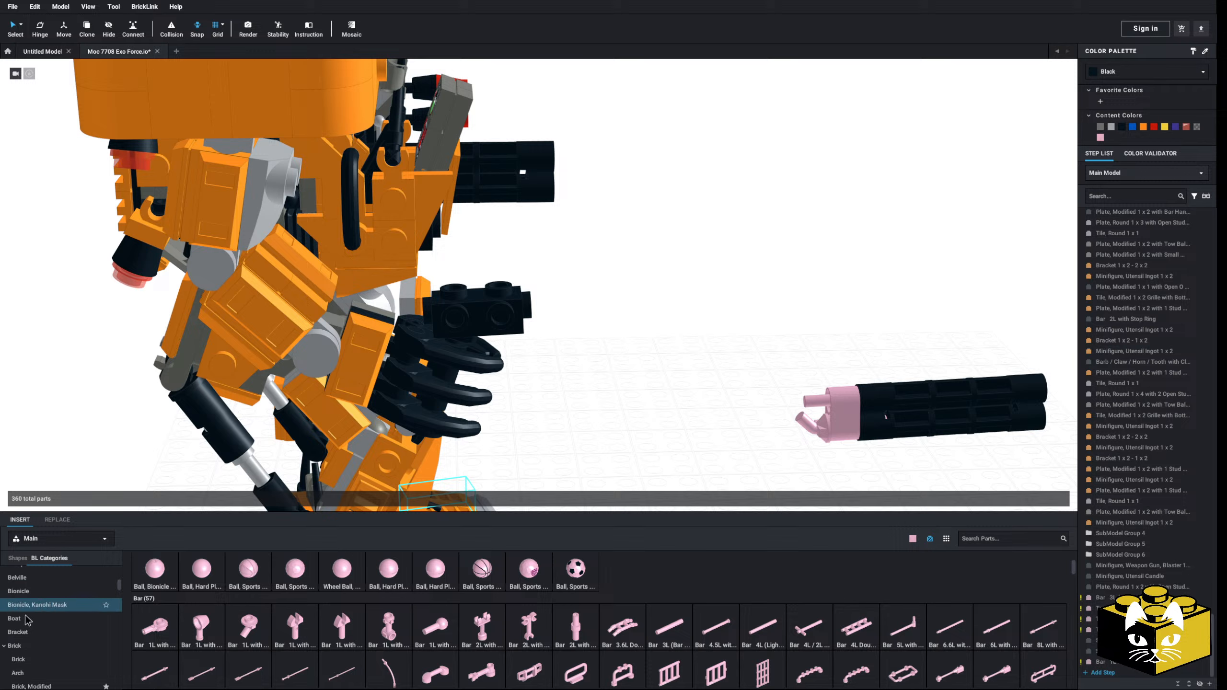
scroll(27, 620, down, 1)
click(31, 666)
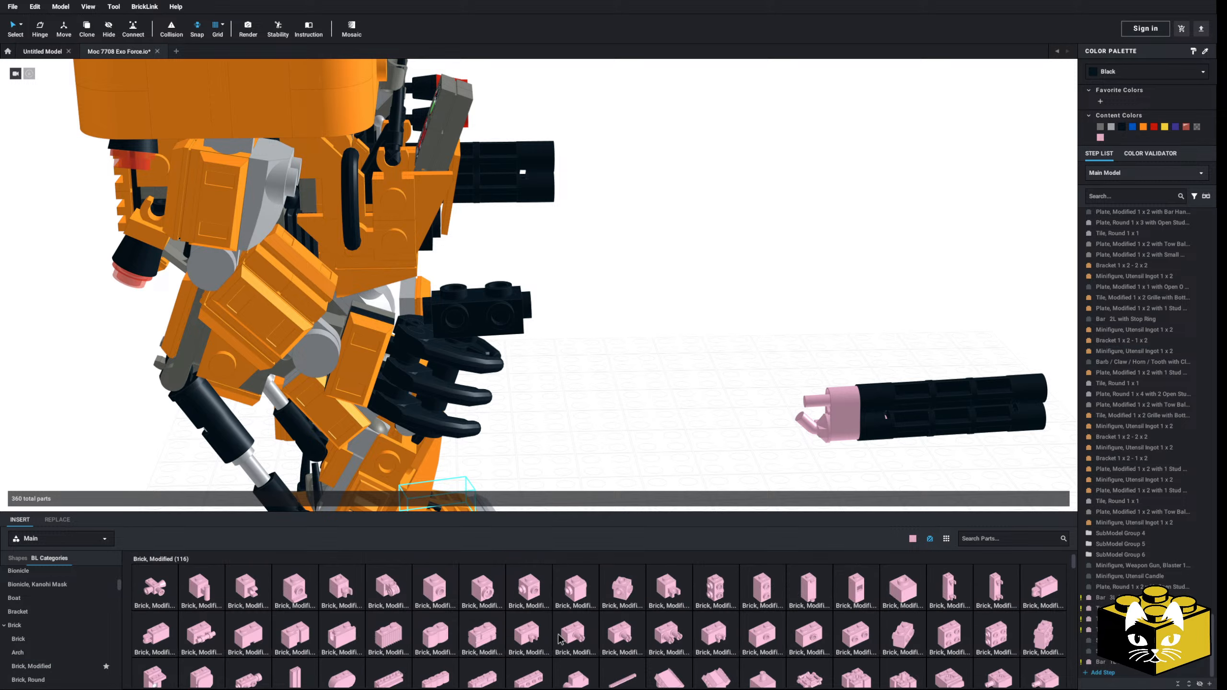
scroll(559, 639, down, 1)
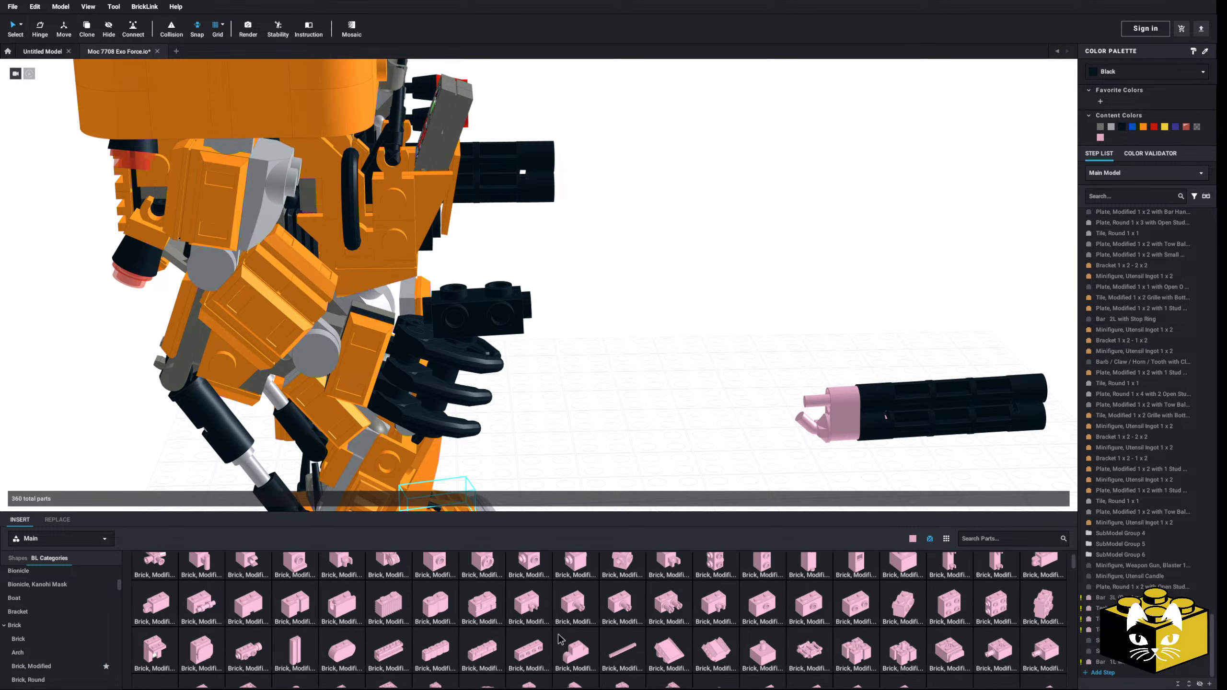
scroll(559, 639, down, 3)
scroll(558, 635, up, 2)
click(248, 582)
click(579, 301)
Step: Attach the barrel assembly to the front of the pink modified brick and delete the angled bar beneath it
mouse_move(587, 406)
right_down()
mouse_move(583, 369)
mouse_move(588, 402)
mouse_move(589, 381)
mouse_move(550, 389)
mouse_move(596, 404)
right_up()
scroll(599, 407, up, 2)
drag(695, 369, 1033, 488)
drag(782, 445, 724, 309)
click(692, 432)
scroll(692, 432, down, 2)
right_drag(692, 432, 604, 370)
click(623, 334)
key(Delete)
Step: Add a Brick, Modified 1 x 1 x 1 2/3 with Studs on 3 Sides beneath the pink brick behind the barrels
scroll(607, 376, up, 2)
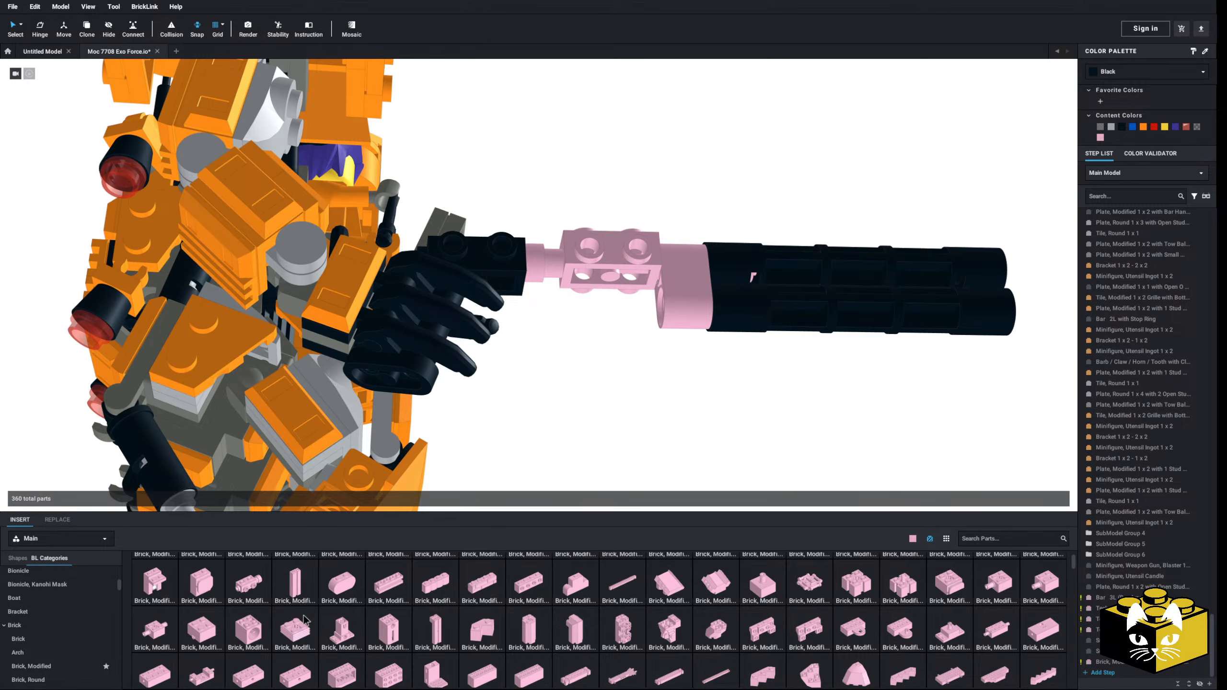
scroll(304, 620, up, 3)
click(708, 624)
right_drag(613, 406, 628, 357)
click(630, 354)
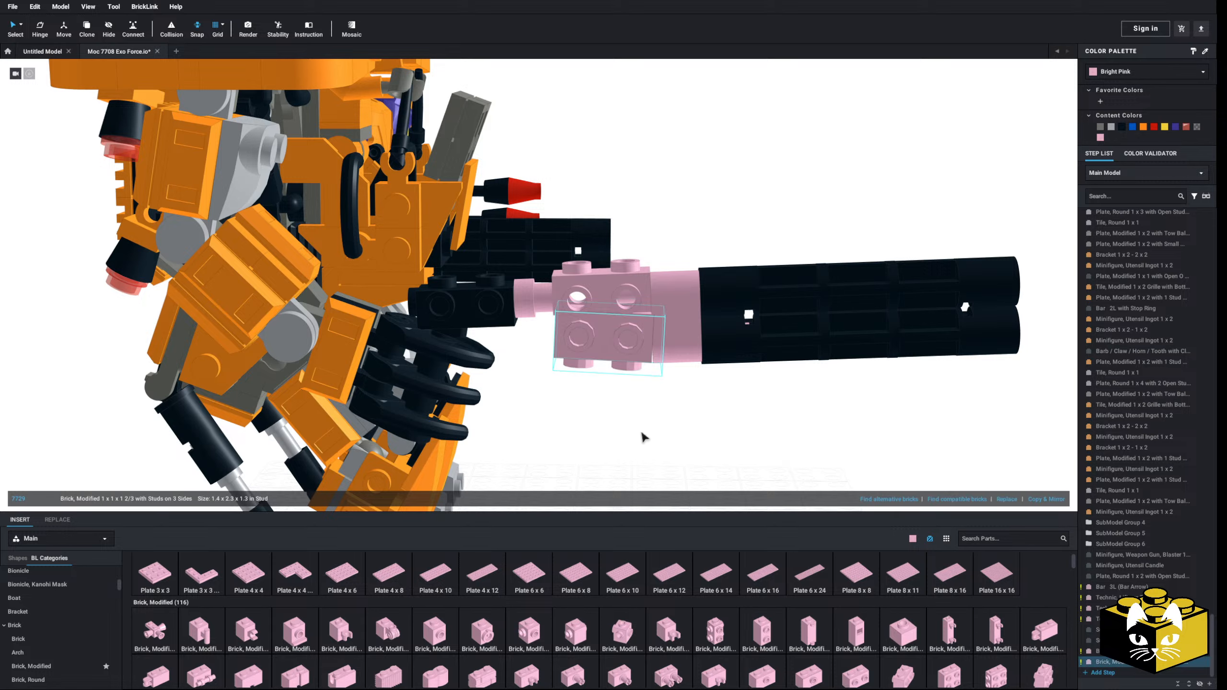
drag(633, 345, 644, 348)
right_drag(621, 421, 630, 329)
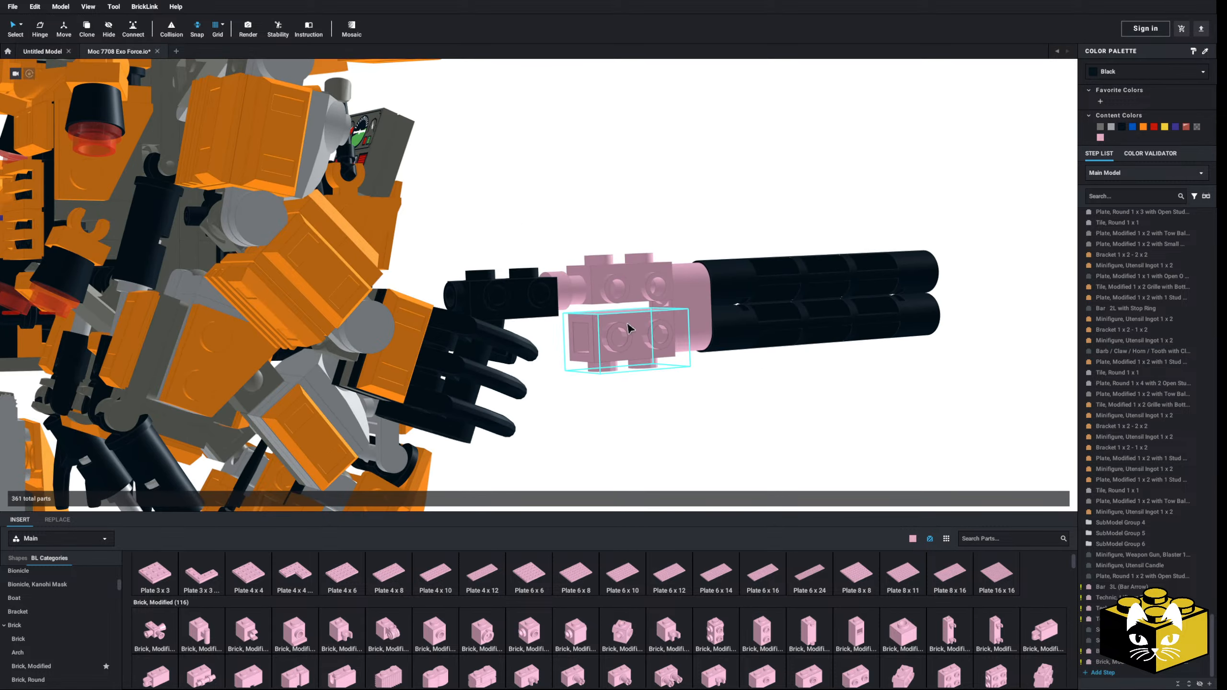
Step: Undo the placement of the lower pink modified brick
click(1128, 75)
click(969, 272)
key(ctrl+z)
key(ctrl+z)
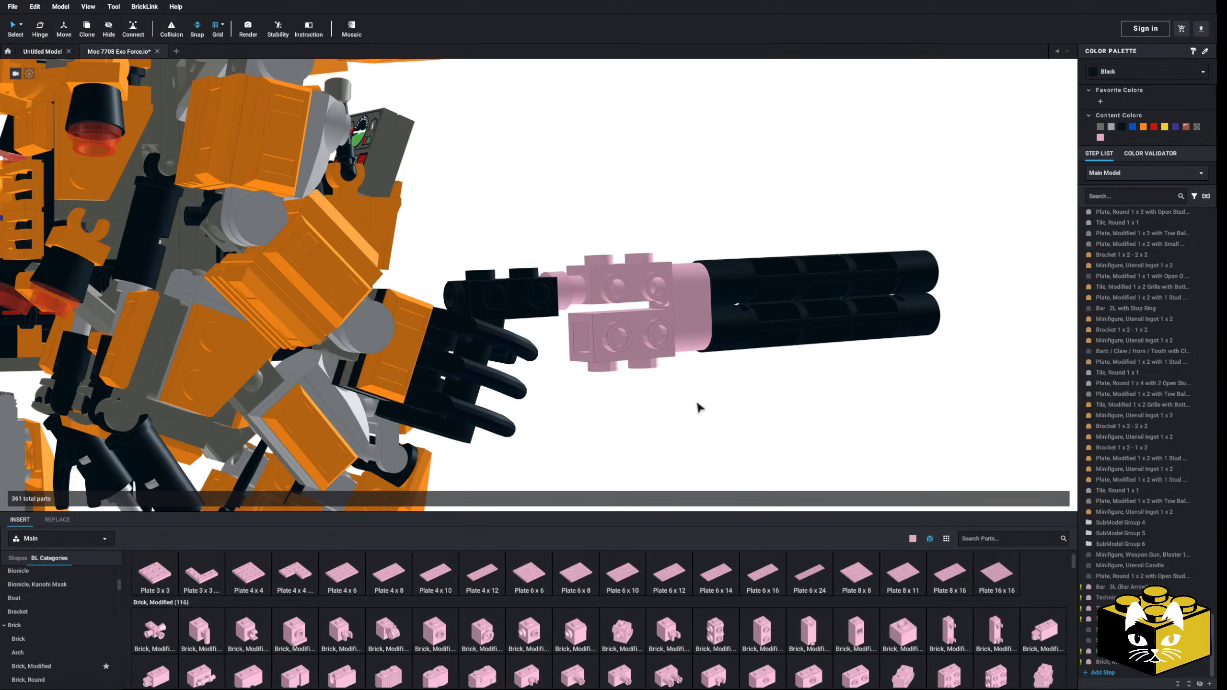
right_drag(701, 443, 723, 474)
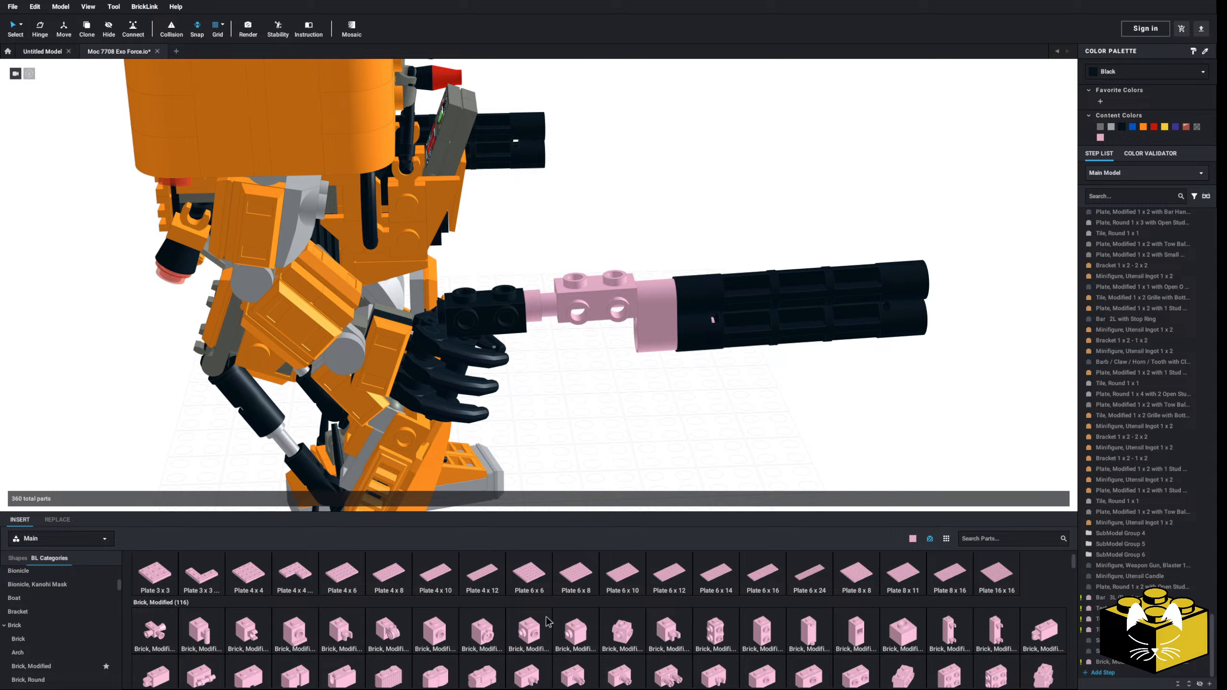
Step: Place a pink modified brick beneath the upper one with its smooth face outward and two studs pointing down
drag(607, 556, 647, 337)
right_drag(613, 428, 642, 417)
scroll(645, 420, up, 3)
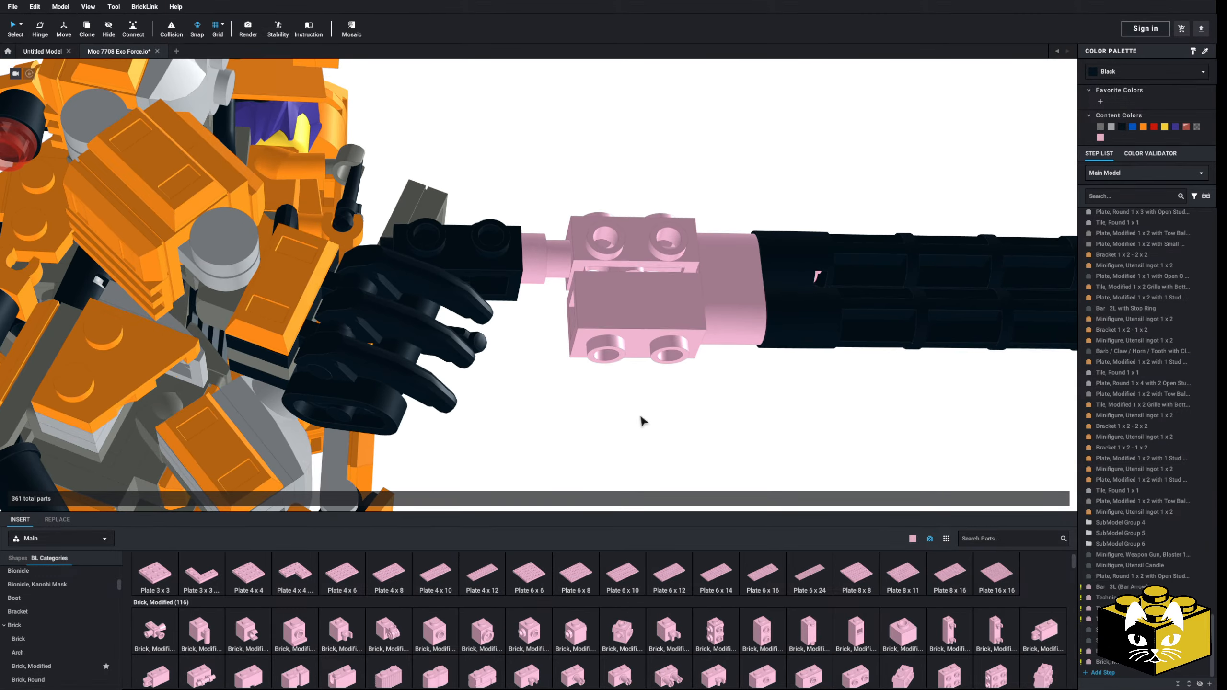
Step: Insert a Bar 2L with Stop Ring from the Bar category between the black brick and the upper pink brick
scroll(63, 609, up, 10)
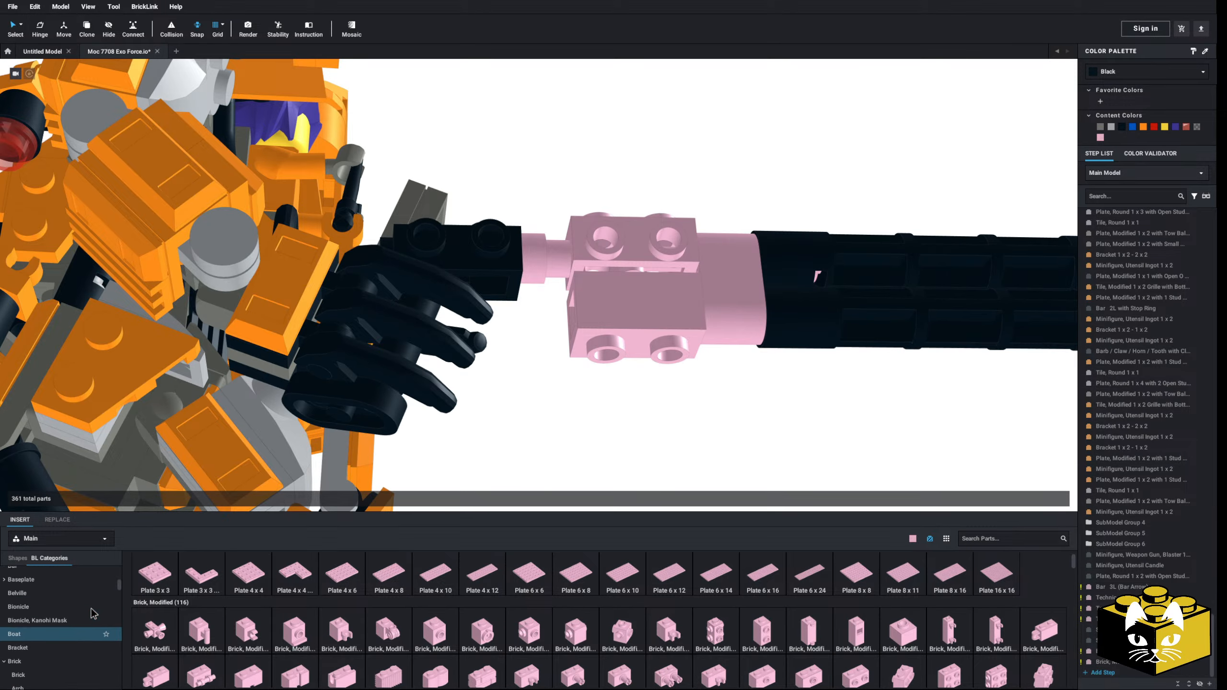
scroll(46, 655, down, 3)
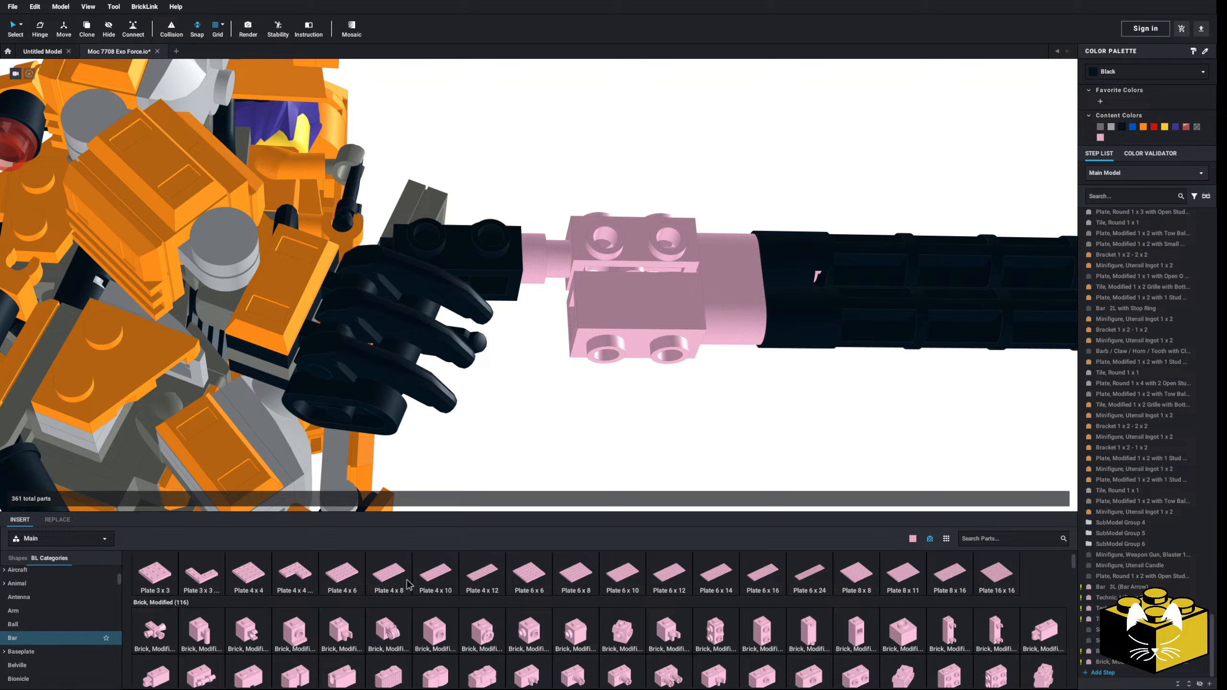
click(44, 636)
drag(591, 444, 597, 268)
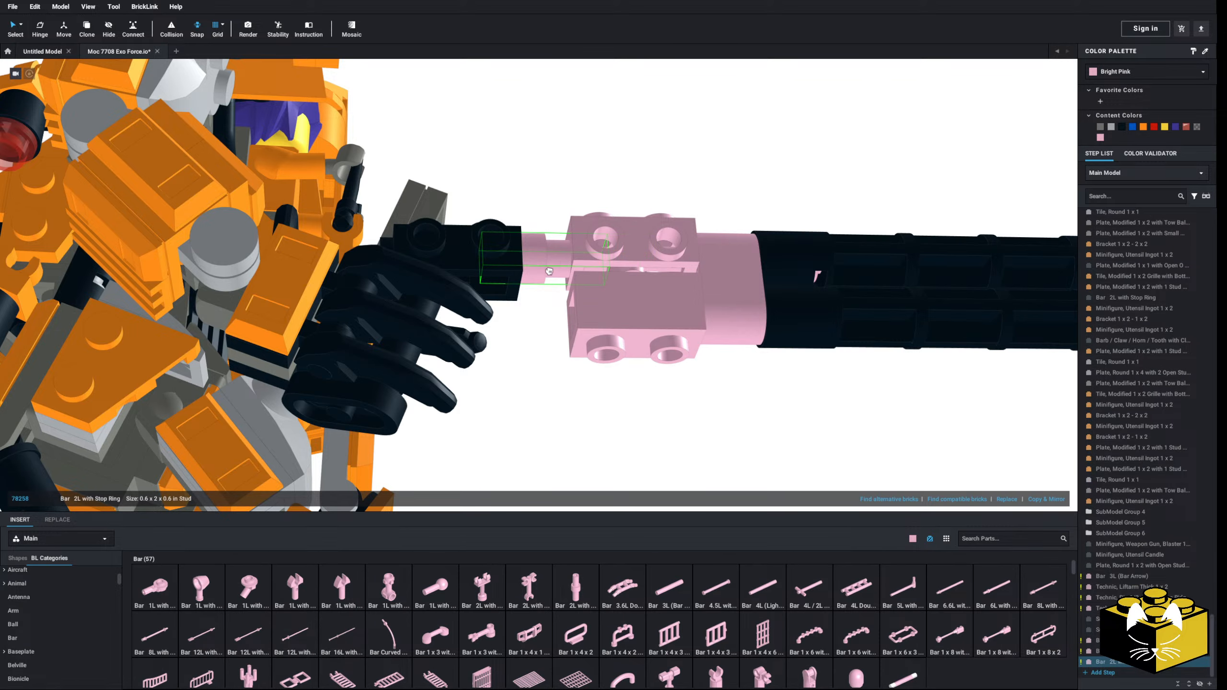
scroll(567, 387, down, 3)
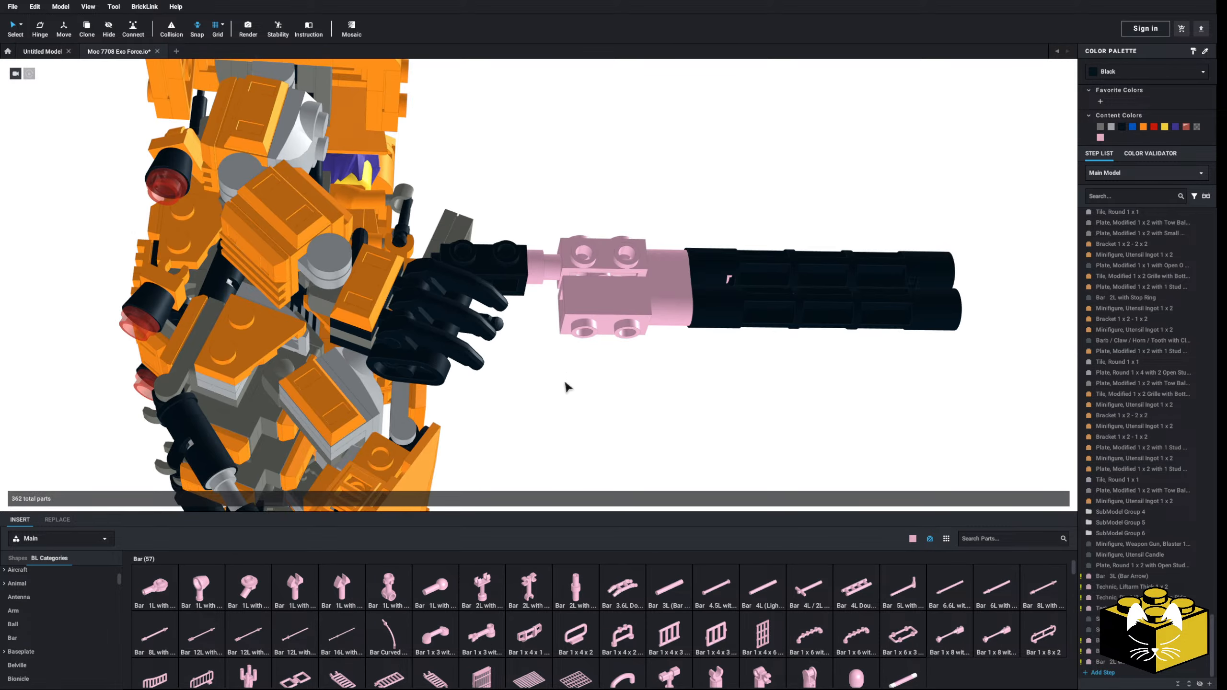
Step: Seat the two pink bricks and the barrel assembly together on the front end of the stop-ring bar
right_drag(567, 386, 676, 300)
drag(829, 194, 628, 397)
drag(596, 310, 533, 330)
scroll(538, 341, up, 2)
drag(690, 333, 650, 335)
click(671, 349)
scroll(670, 348, down, 5)
middle_drag(703, 369, 676, 345)
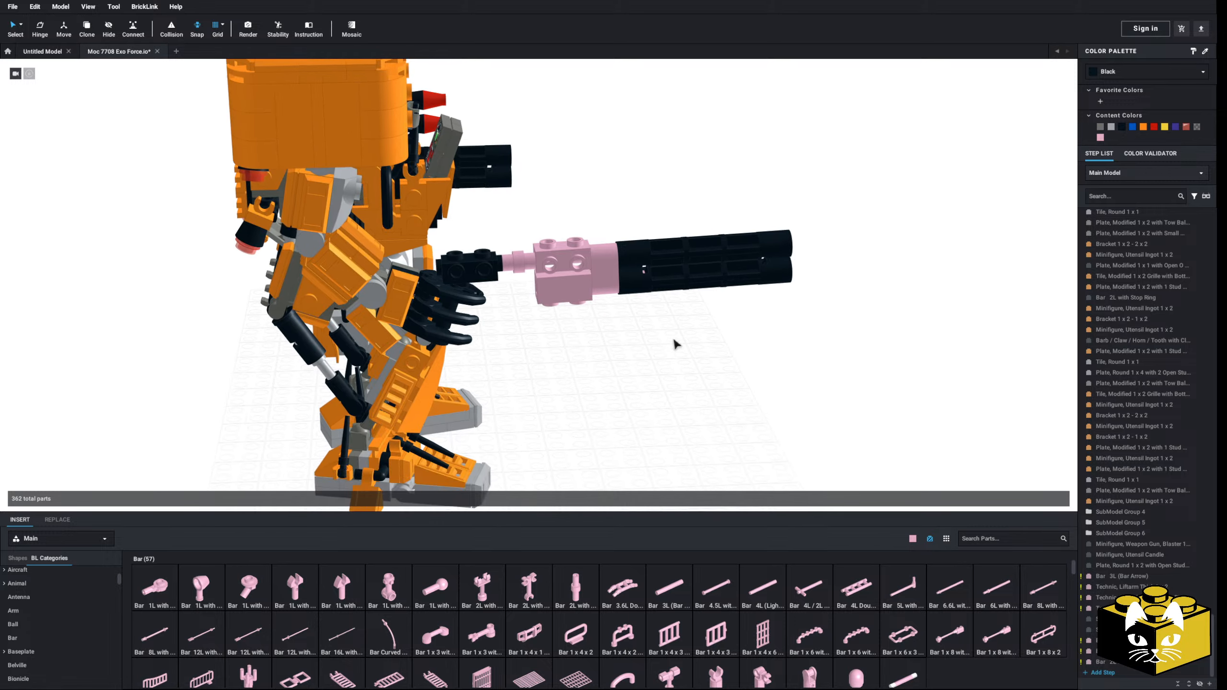
Step: Try a long tapered plate from the Wedge, Plate category along the side of the gun and pink bricks, and delete it
scroll(585, 426, up, 2)
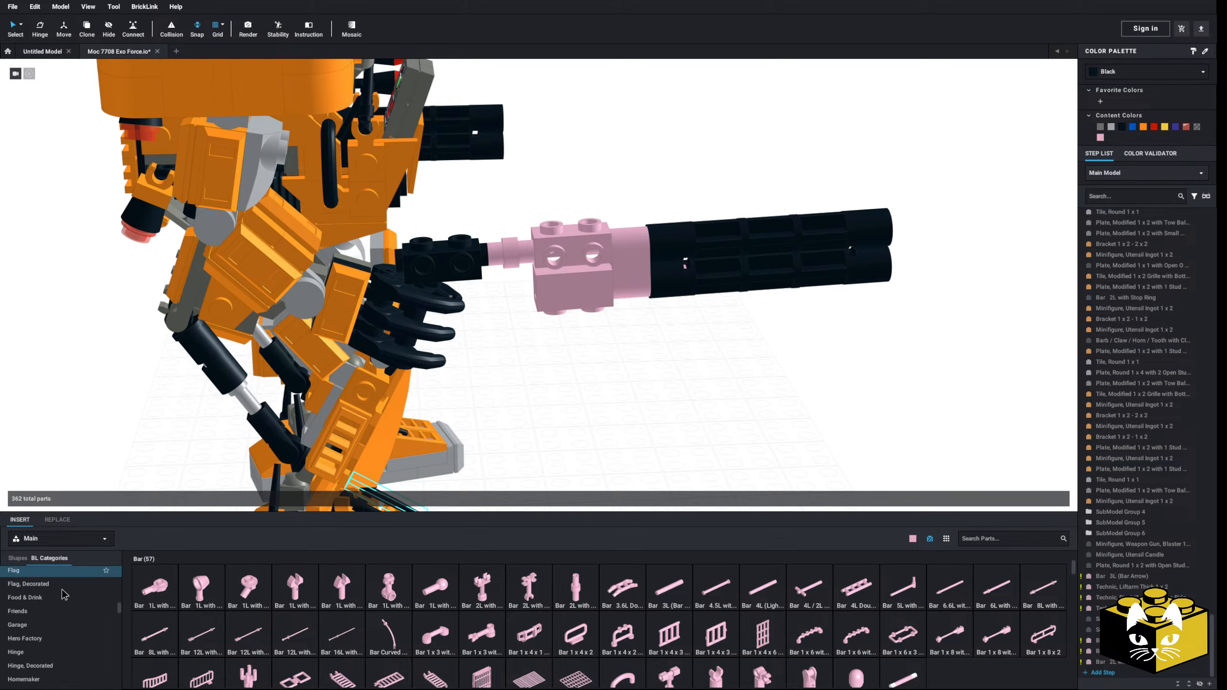
scroll(64, 594, down, 5)
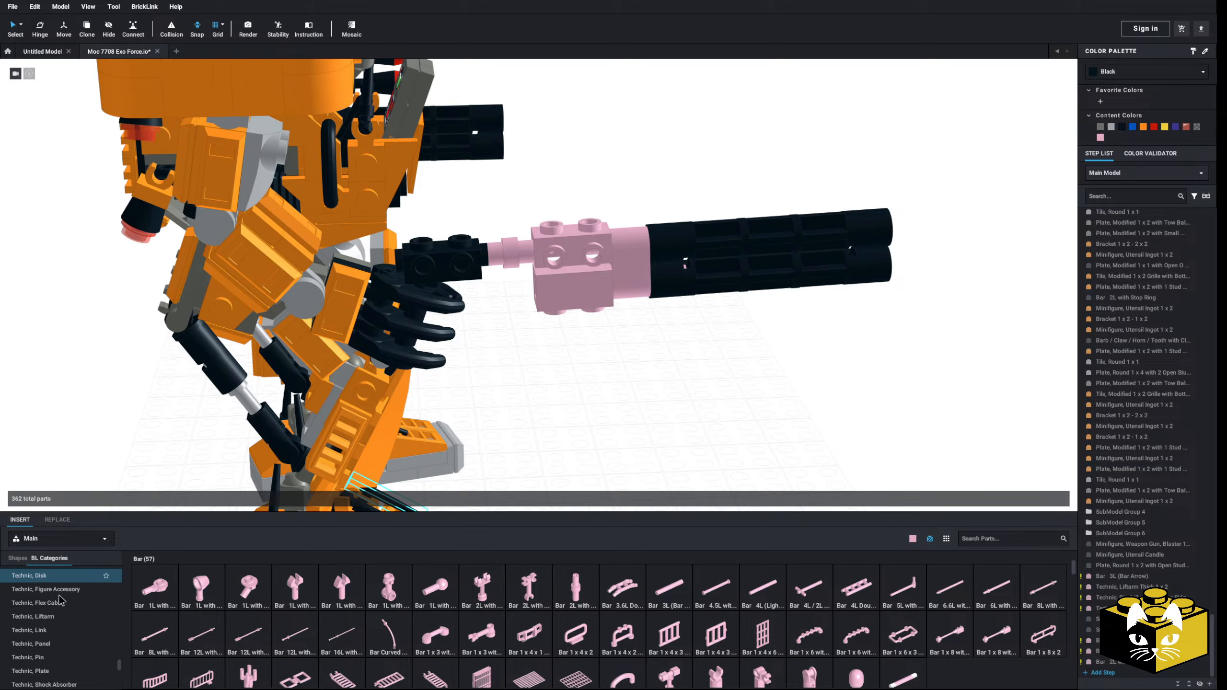
scroll(60, 600, down, 8)
click(45, 604)
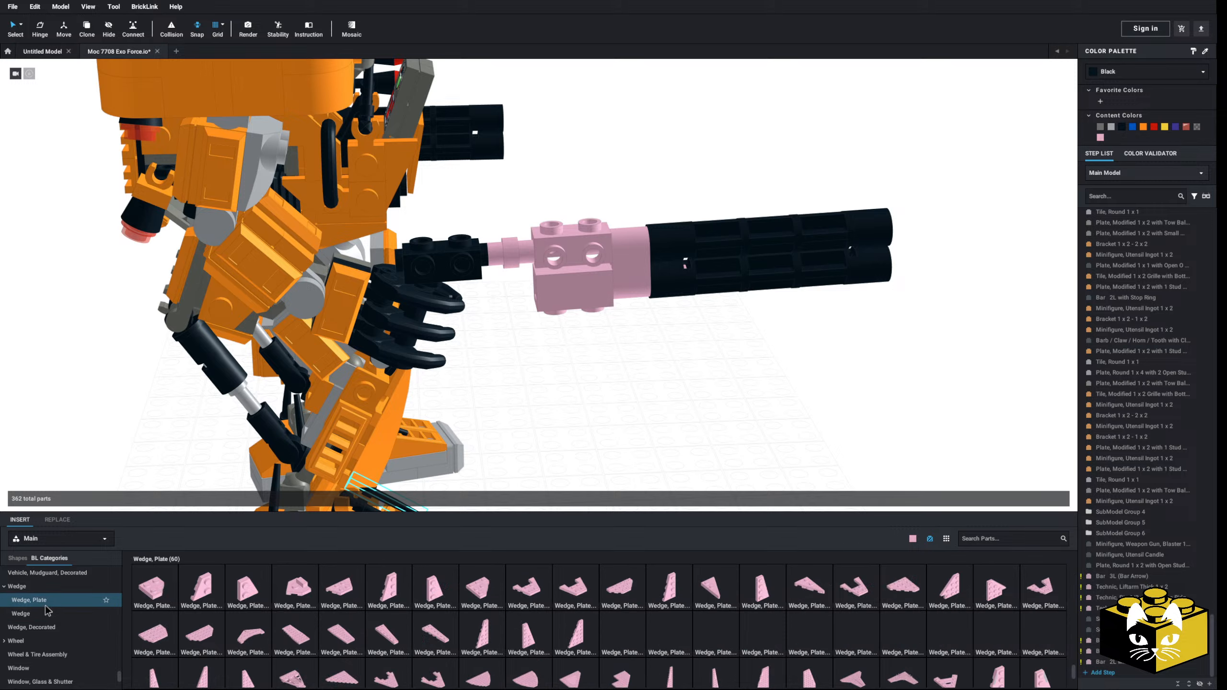
drag(683, 594, 506, 276)
click(558, 377)
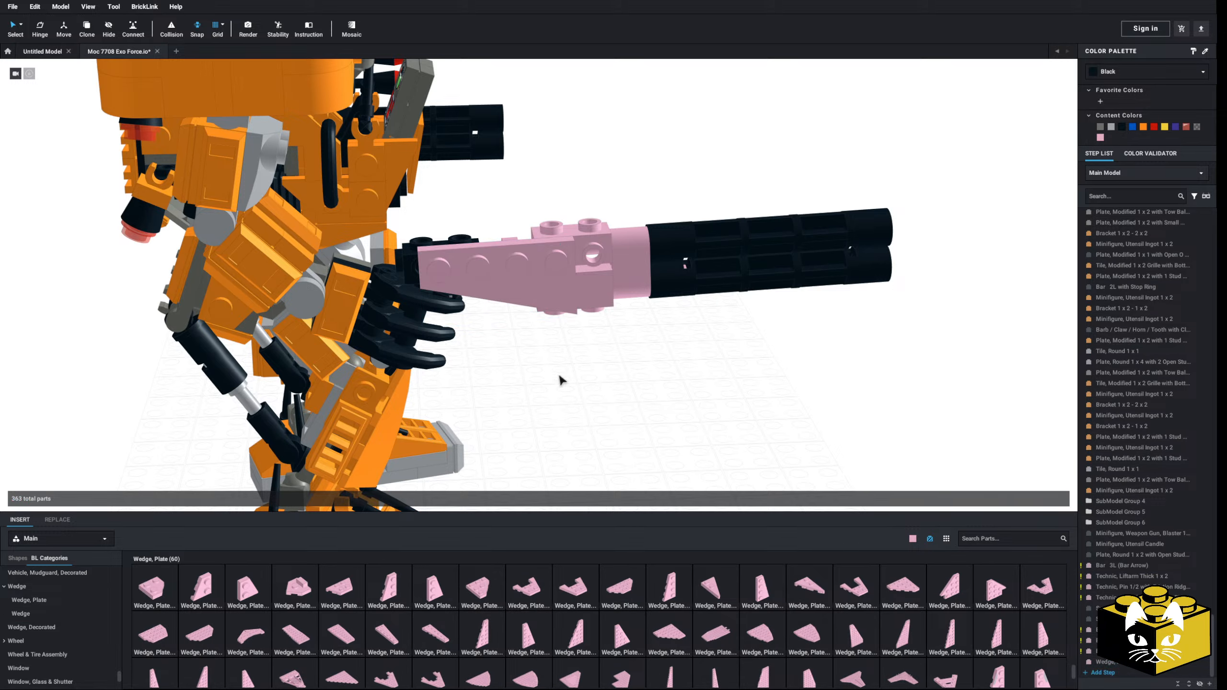
mouse_move(559, 377)
right_down()
mouse_move(554, 351)
mouse_move(551, 367)
right_up()
click(533, 270)
key(Delete)
Step: Try another small wedge plate on the side of the gun's pink bricks and remove it
right_drag(546, 314, 549, 334)
scroll(553, 343, up, 3)
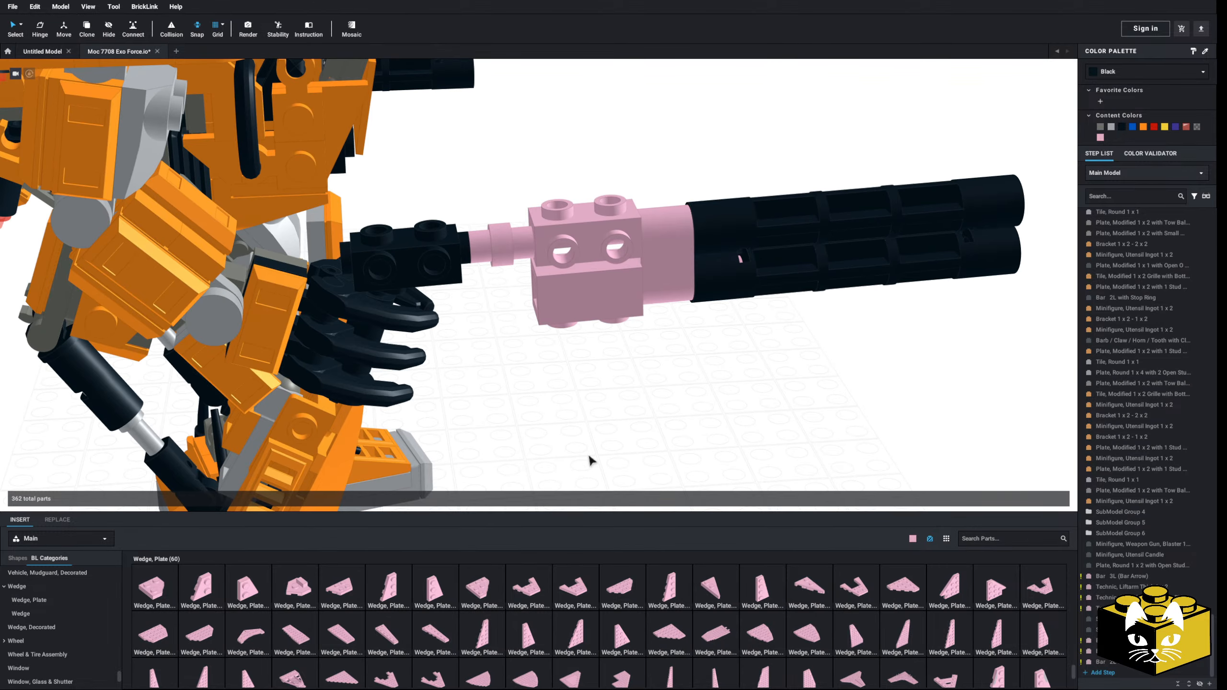
drag(246, 590, 272, 599)
drag(402, 588, 551, 408)
right_drag(551, 408, 455, 515)
click(551, 329)
key(Delete)
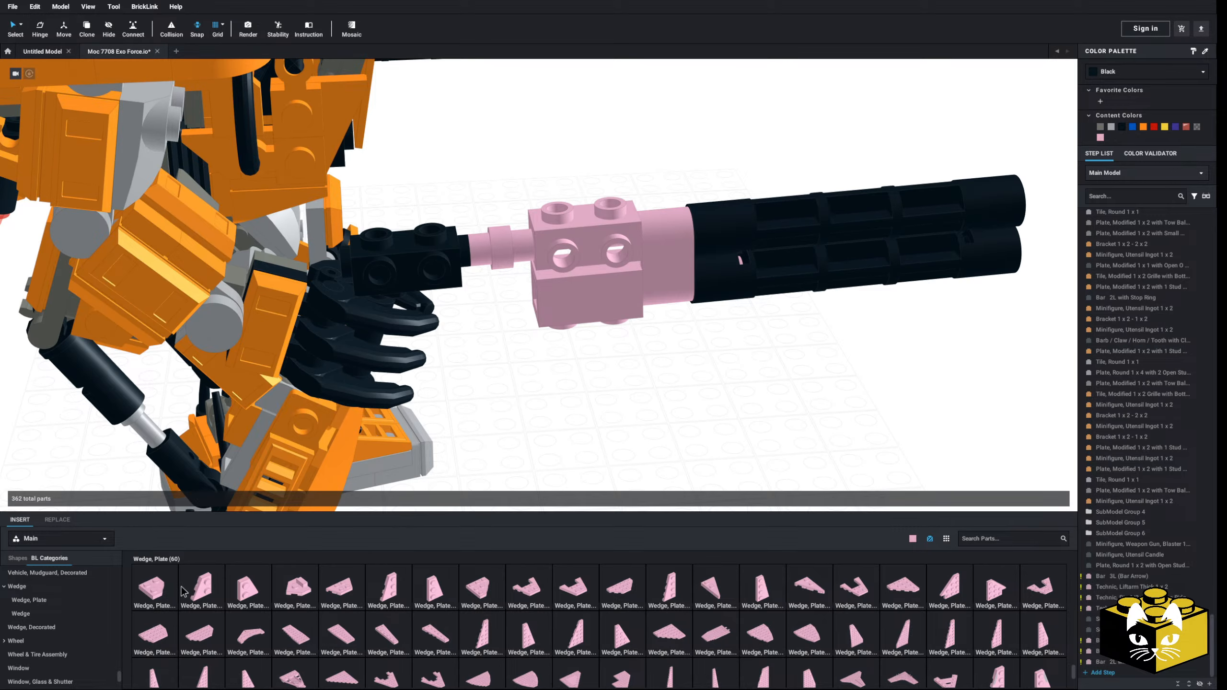
Step: Try the second wedge plate of the category on the pink bricks and delete it
drag(210, 593, 547, 290)
scroll(533, 378, down, 4)
click(539, 304)
key(Delete)
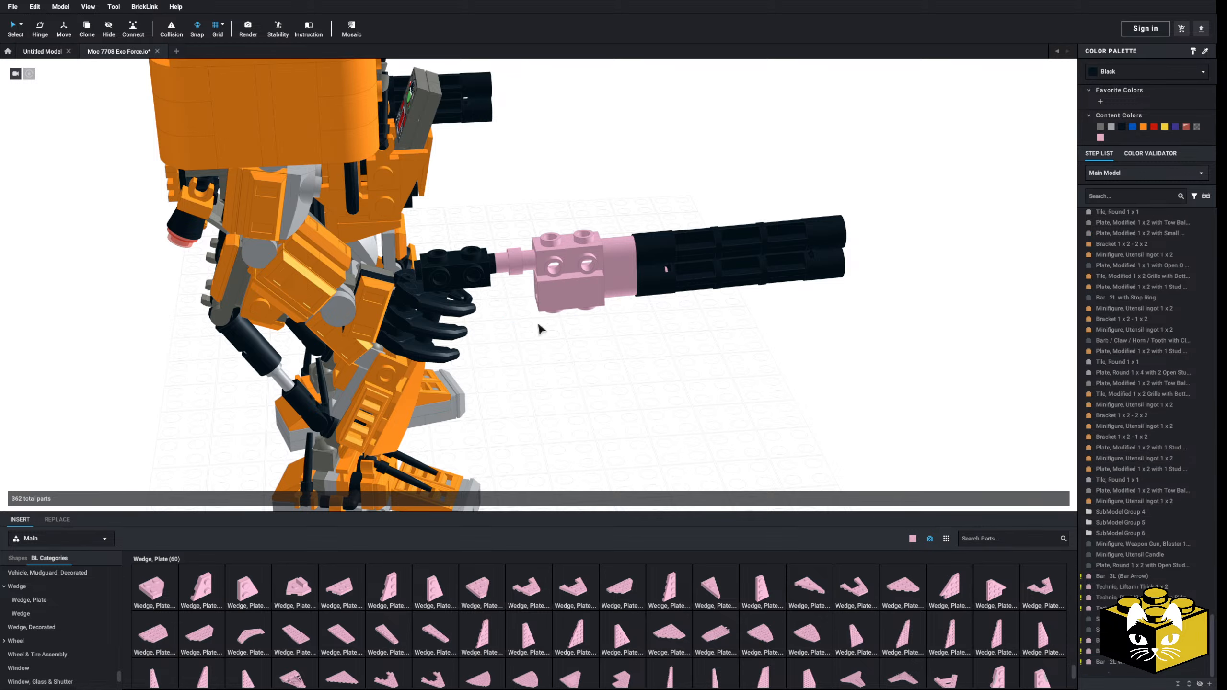
Step: Delete the two pink modified bricks and the stop-ring bar between the black brick and the barrels
click(544, 269)
key(Delete)
click(520, 267)
key(Delete)
click(553, 290)
key(Delete)
Step: Attach the complete barrel assembly with its bar directly to the front of the gun's black brick
drag(848, 172, 599, 345)
drag(613, 269, 503, 279)
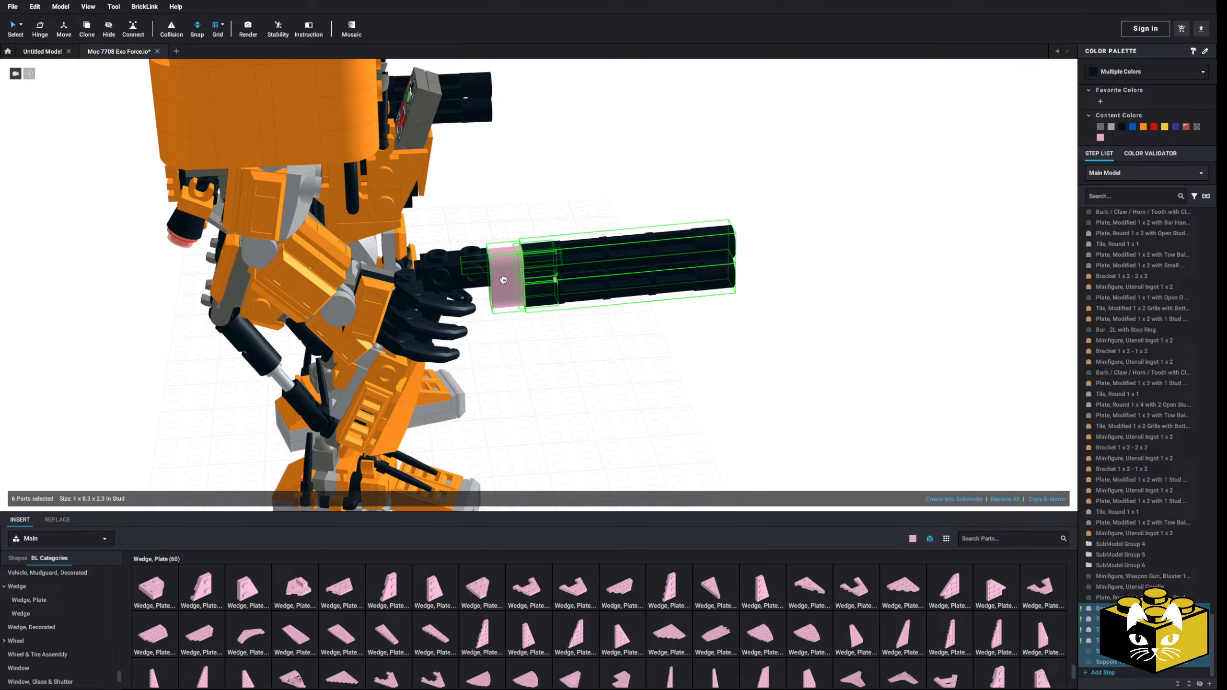
click(549, 372)
right_drag(550, 372, 598, 360)
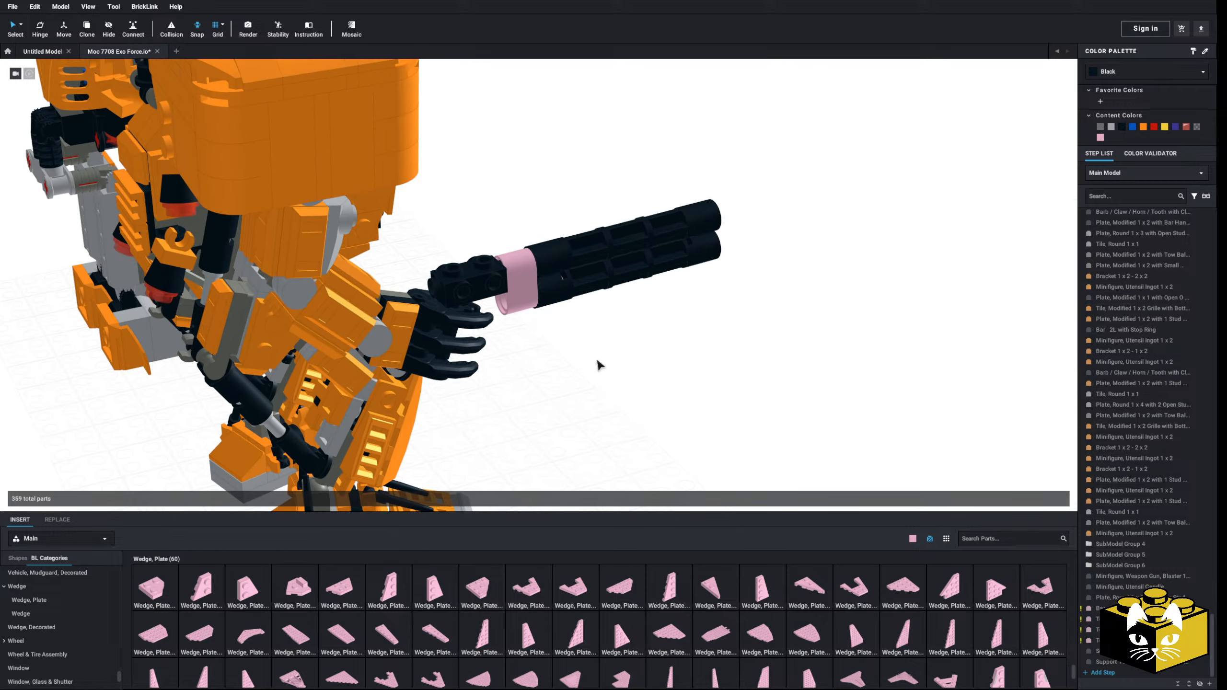
Step: Attach a pink three-stud wedge plate to the outer side of the black brick, covering the liftarm
scroll(598, 366, up, 6)
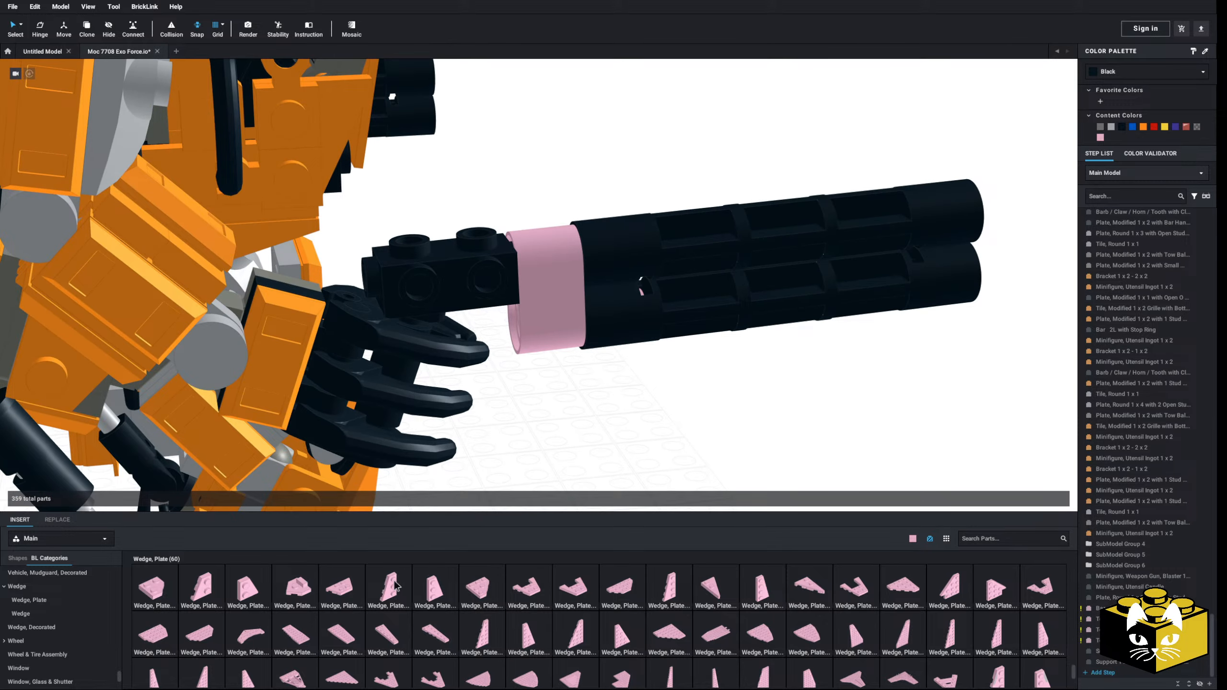
drag(395, 586, 604, 426)
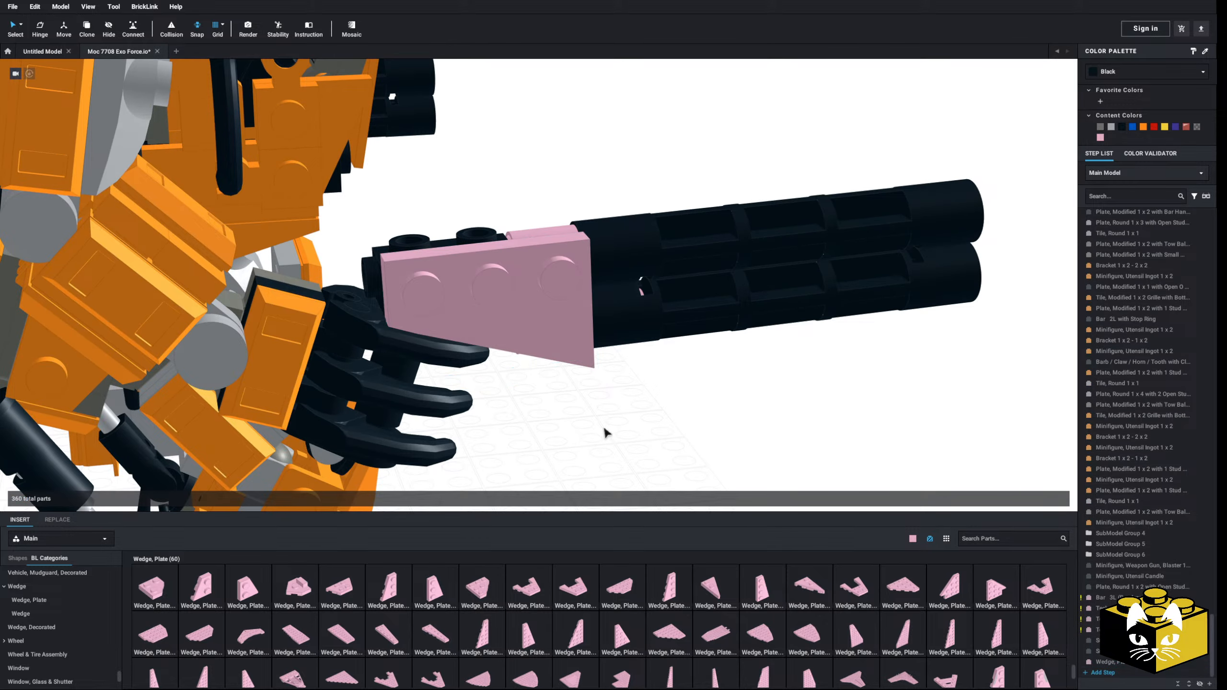
scroll(603, 426, down, 2)
Step: Attach a Wedge, Plate 3 x 2 Right to the opposite side of the black brick, matching the first plate
drag(437, 585, 660, 370)
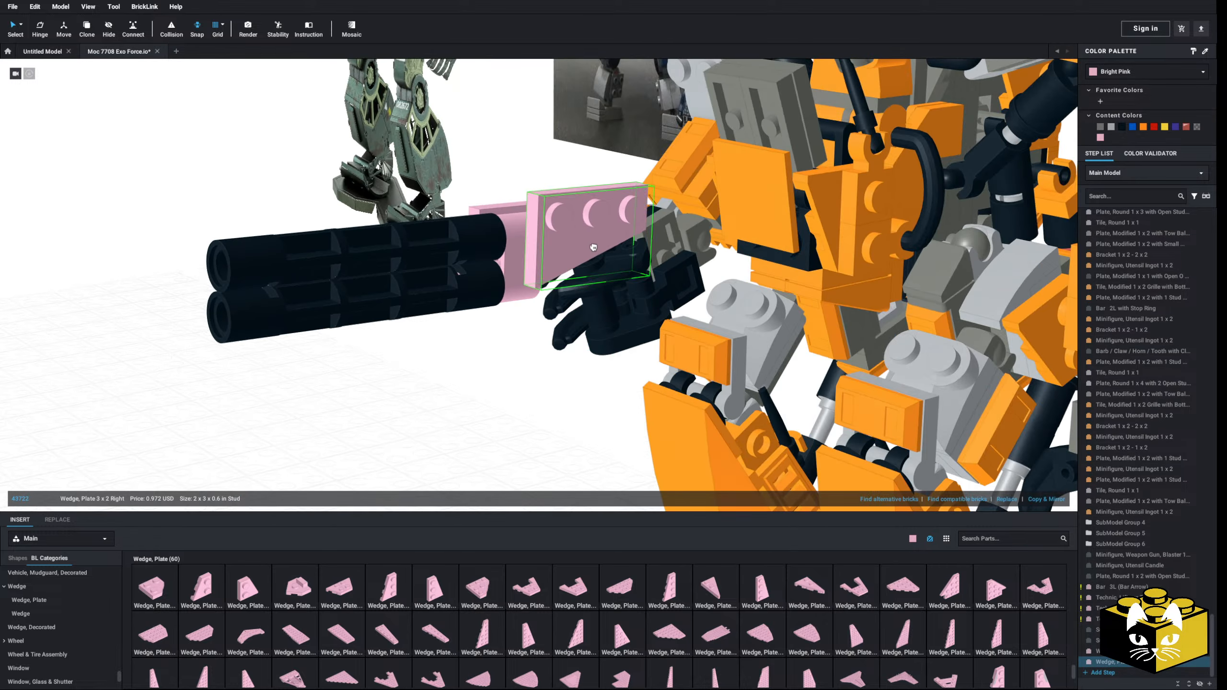
drag(623, 271, 577, 255)
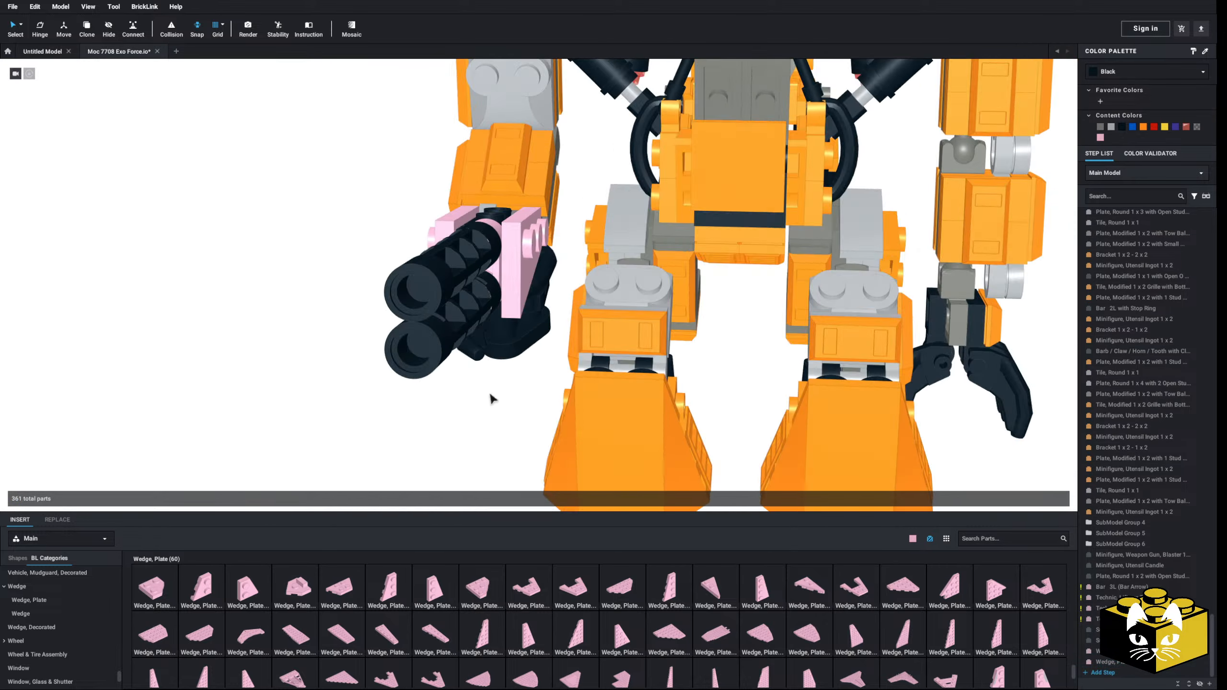
right_drag(490, 394, 591, 425)
scroll(615, 417, down, 3)
scroll(595, 437, up, 5)
scroll(590, 432, down, 3)
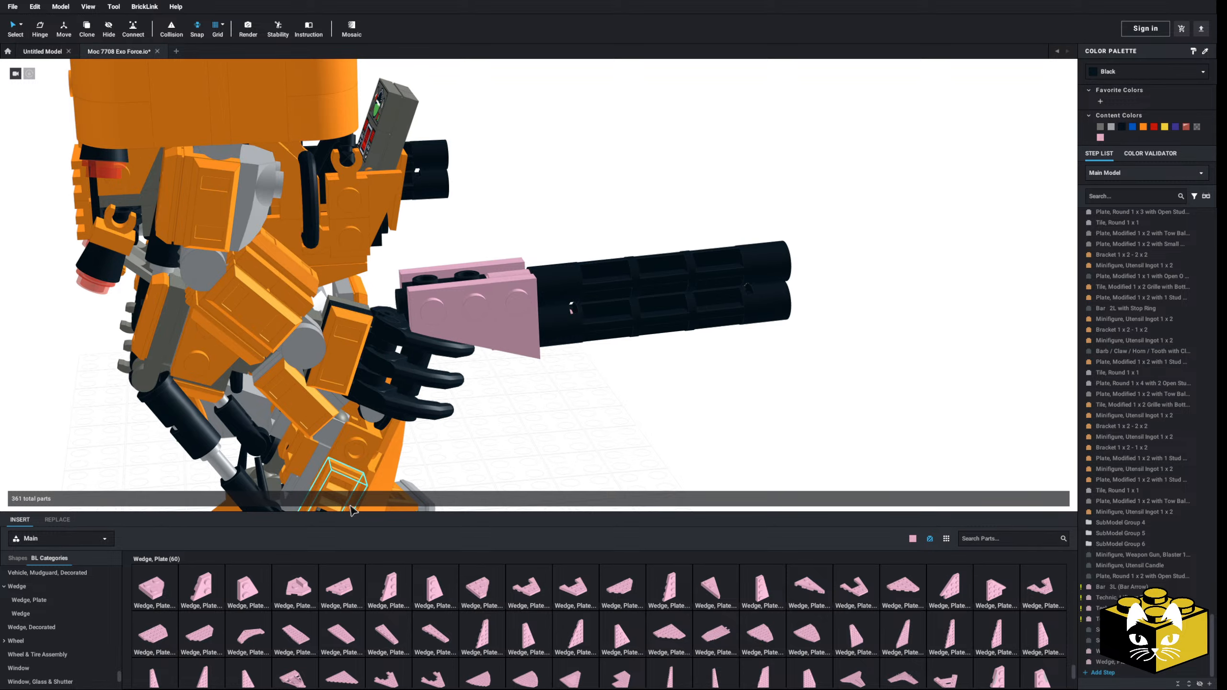
Step: Add a bright pink Plate, Round 1 x 1 with Clip on Bottom beside the robot
right_drag(486, 451, 585, 404)
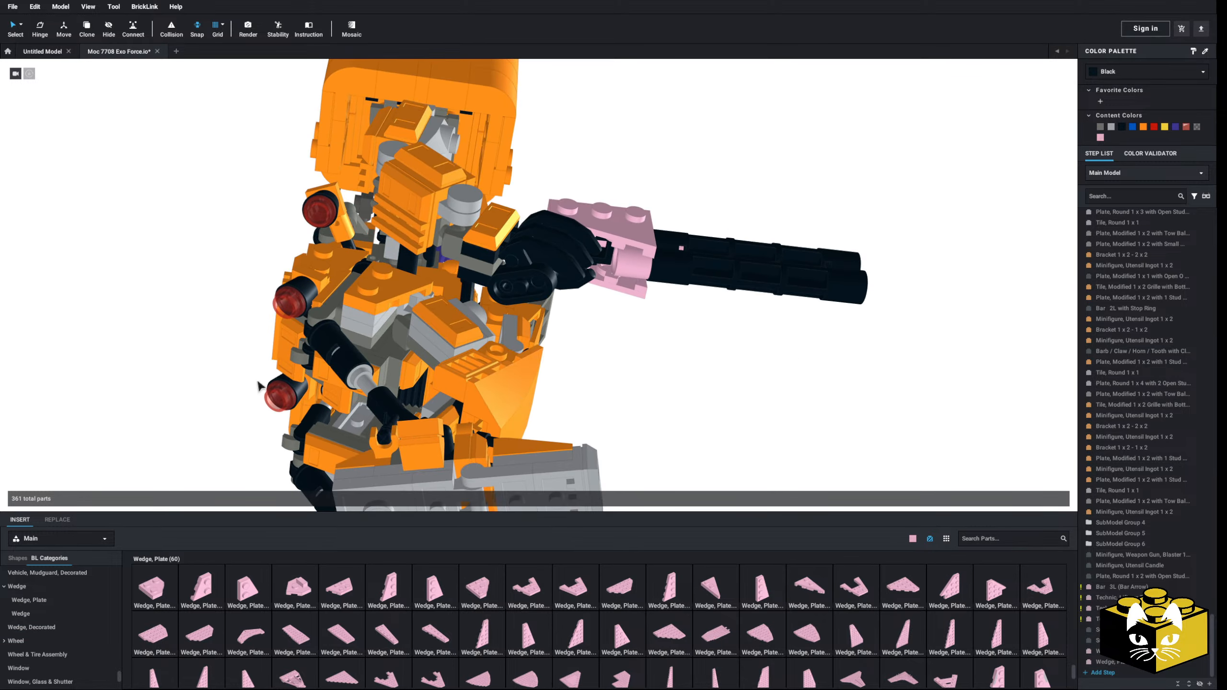
middle_drag(89, 363, 270, 437)
scroll(89, 602, up, 10)
scroll(83, 604, down, 4)
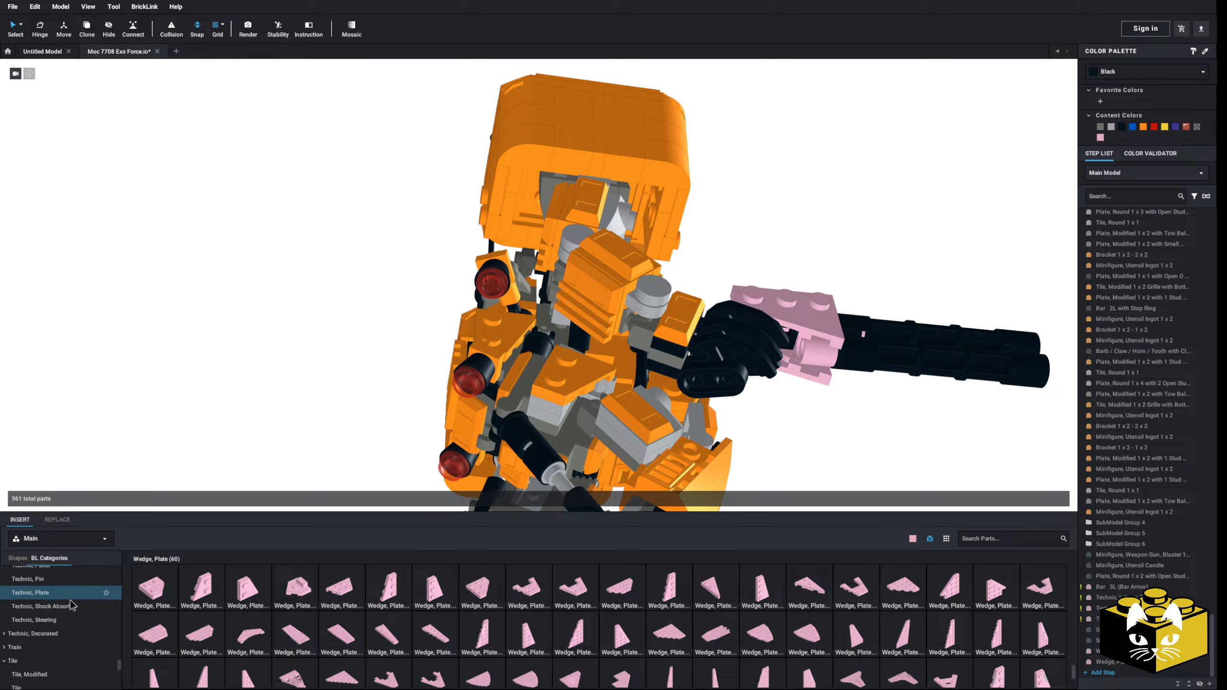
click(29, 635)
scroll(91, 611, up, 10)
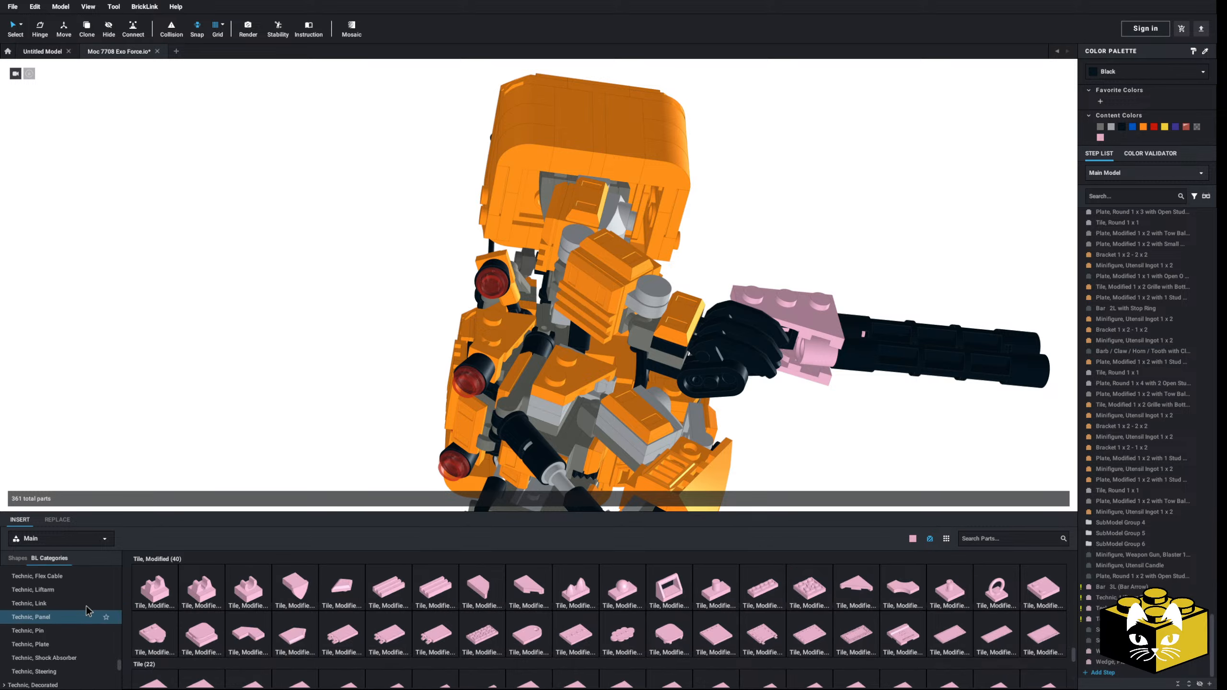
scroll(80, 618, down, 1)
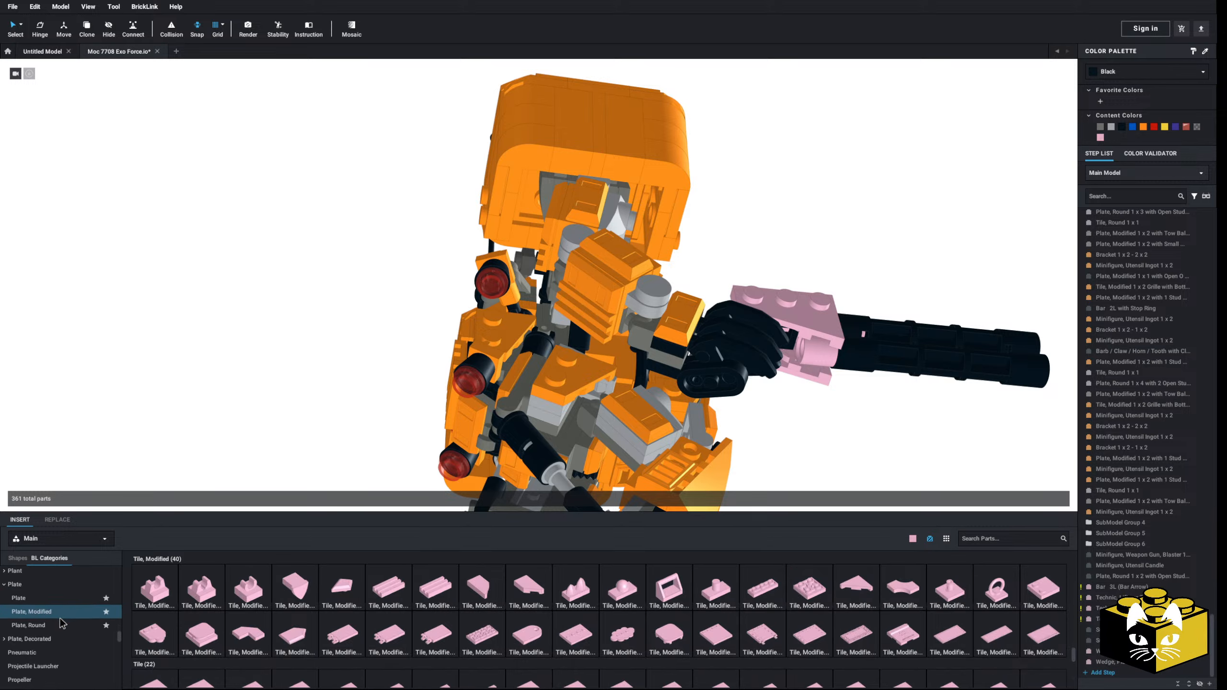
click(79, 620)
drag(441, 588, 344, 282)
right_drag(345, 279, 334, 269)
scroll(334, 269, up, 3)
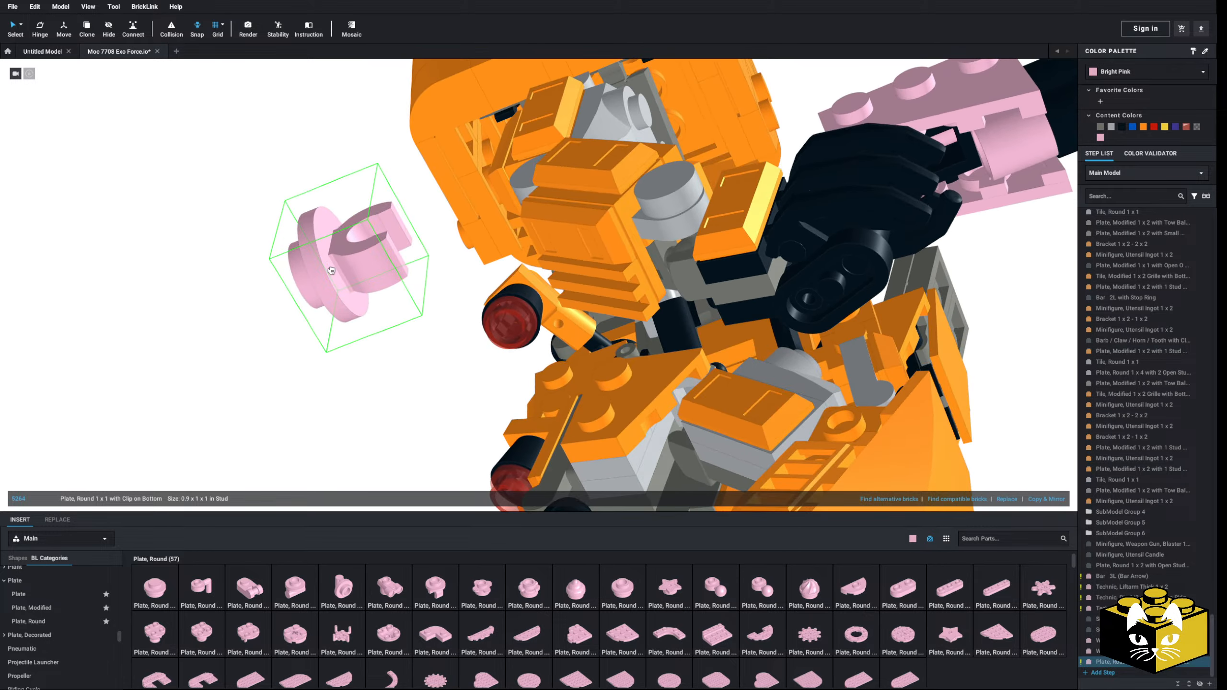
Step: Rotate the pink round clip plate and attach it inside the shoulder armour on the gun arm's side
key(Up)
right_drag(434, 193, 463, 187)
drag(464, 187, 489, 156)
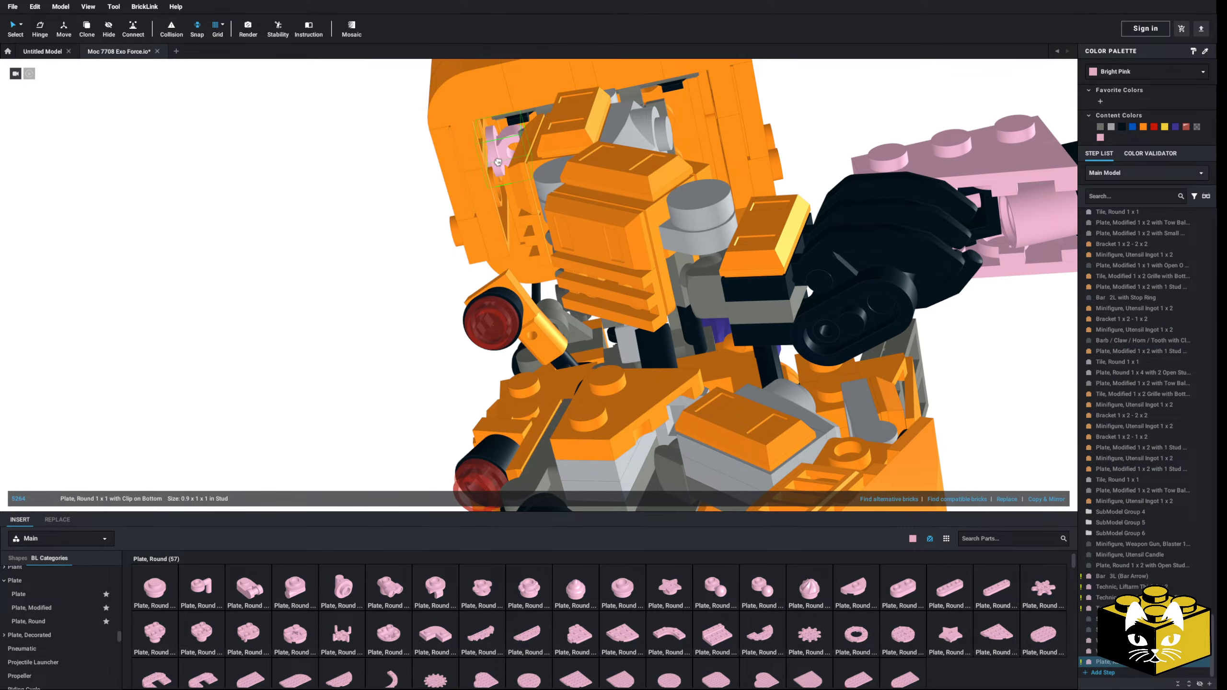
click(317, 290)
right_drag(317, 290, 332, 288)
drag(516, 173, 506, 234)
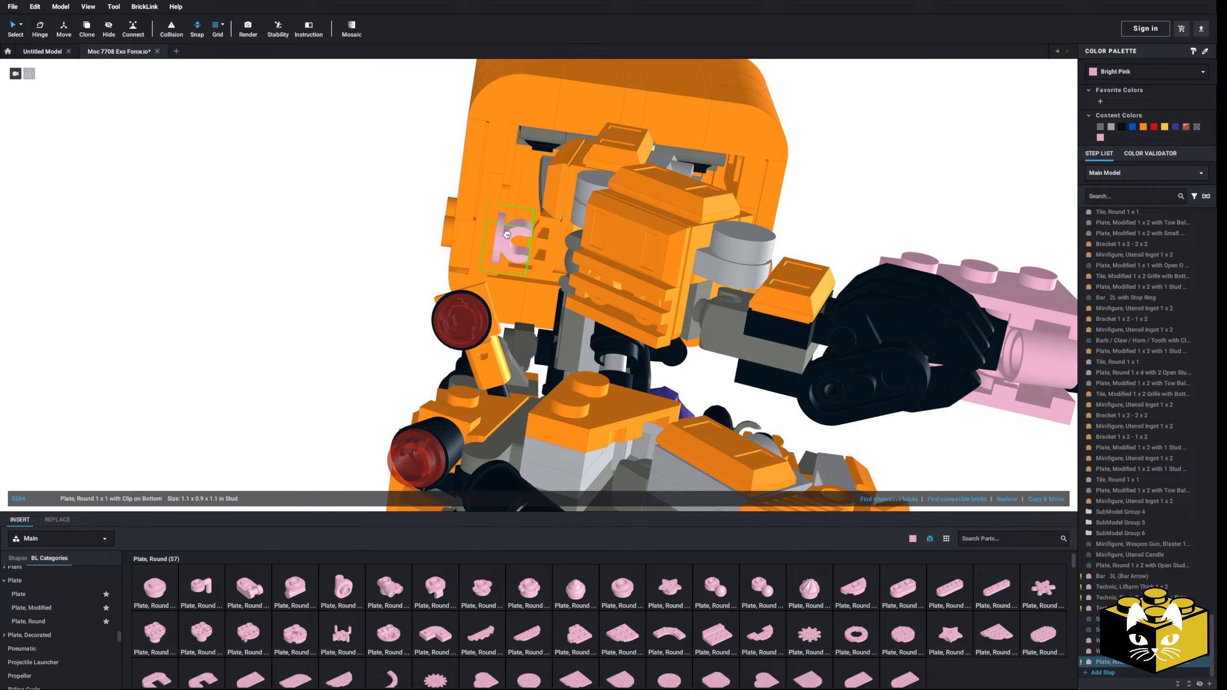
right_drag(506, 234, 495, 259)
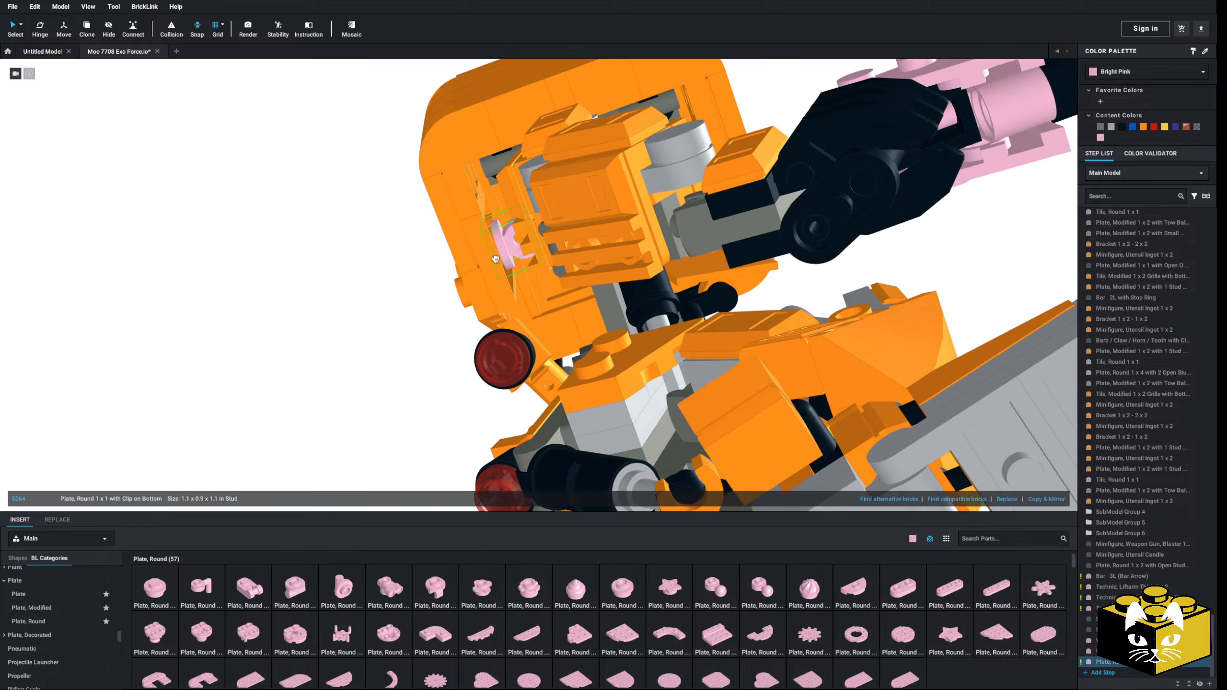
click(392, 282)
right_drag(391, 283, 597, 485)
Step: Attach a pink round 1 x 1 tile with an upright pin to the top of the gun's black brick
scroll(94, 616, up, 4)
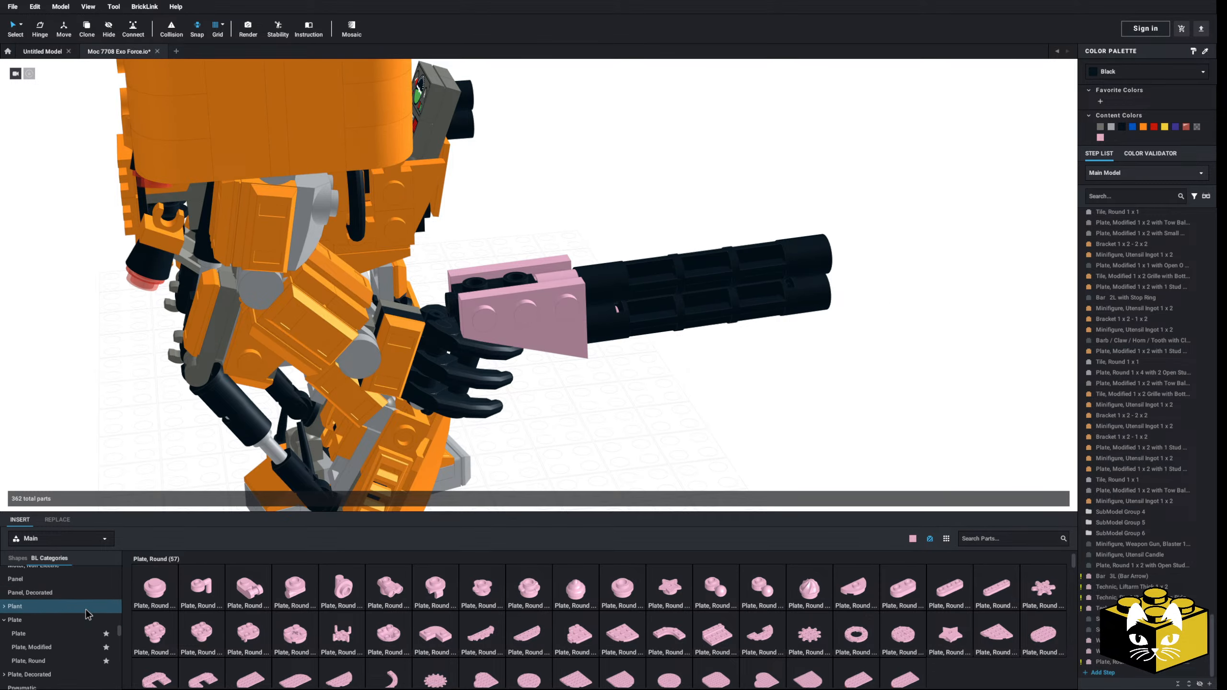
scroll(82, 614, down, 8)
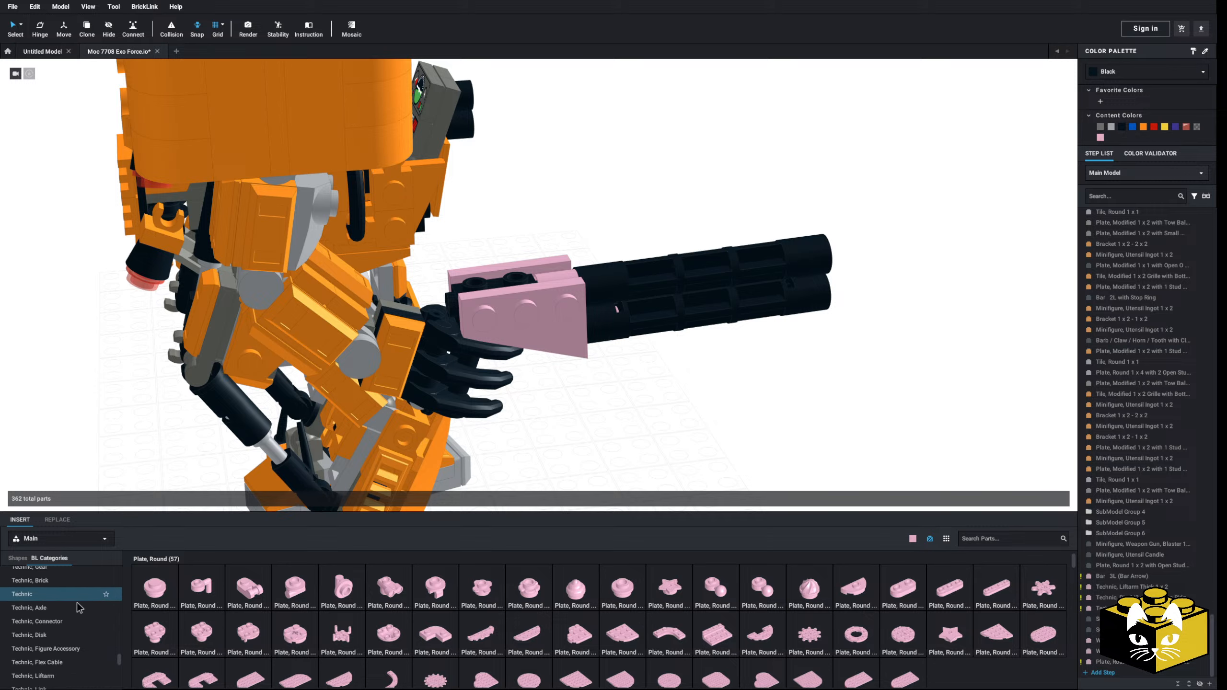
click(66, 644)
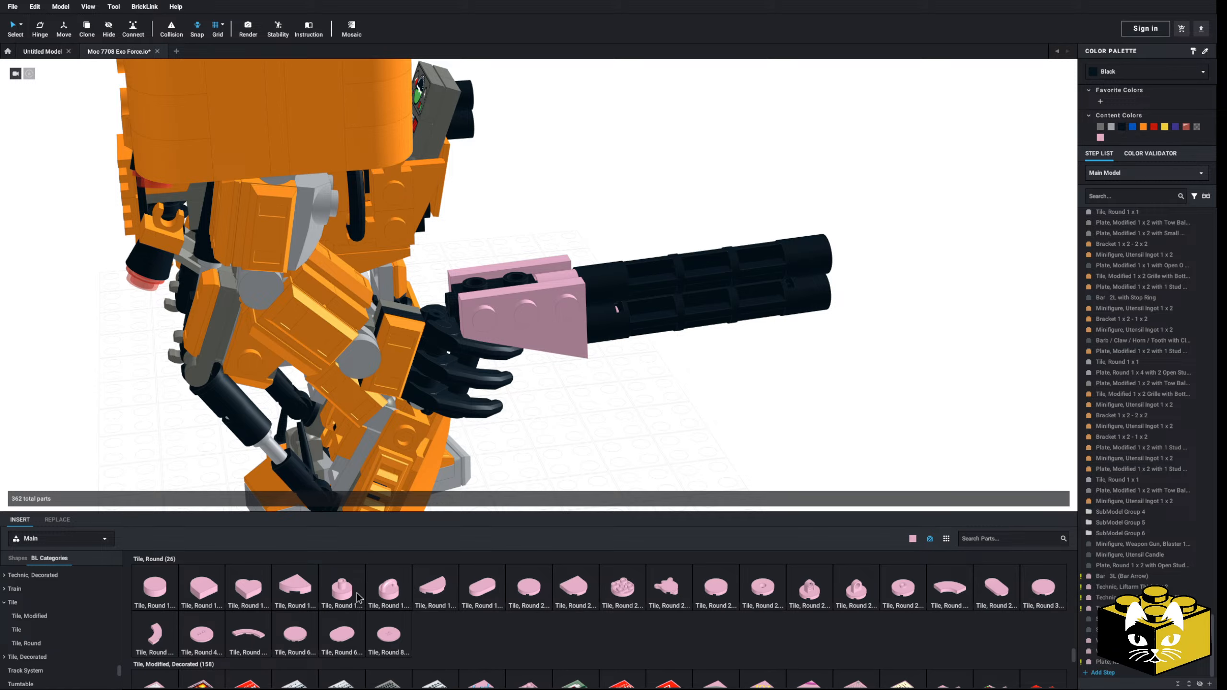
drag(358, 598, 540, 285)
click(618, 440)
scroll(619, 440, down, 3)
right_drag(619, 441, 611, 436)
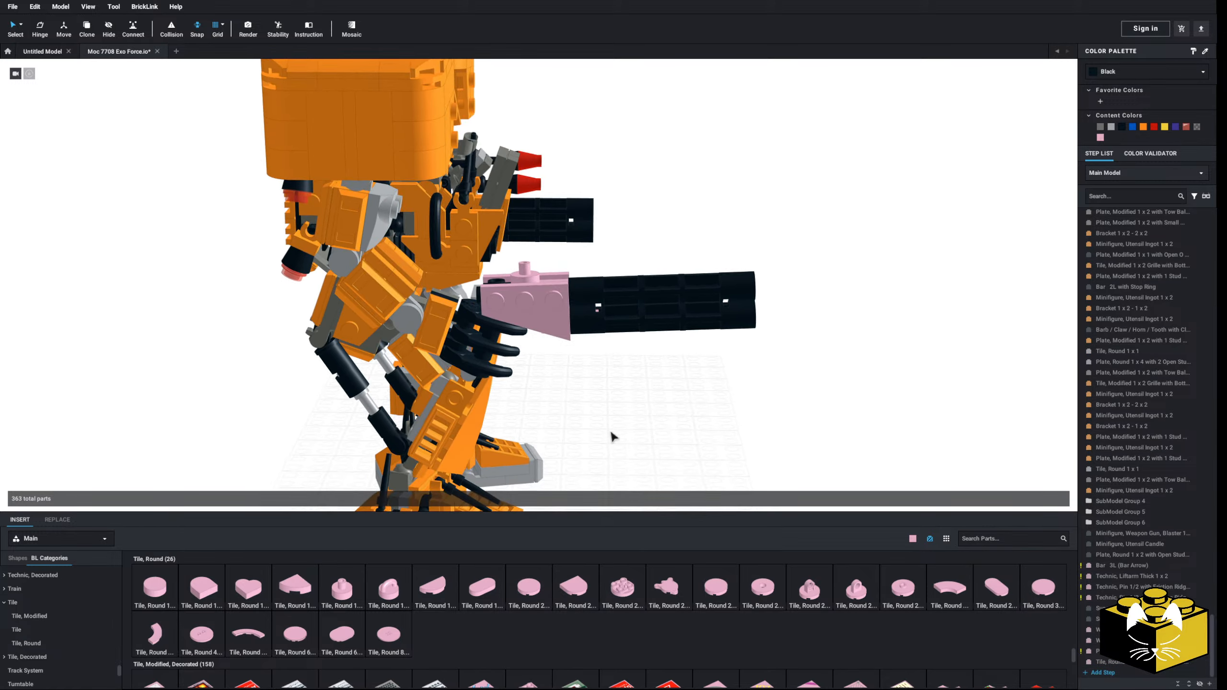
Step: Remove both pink Wedge, Plate 3 x 2 parts from the sides of the gun's black brick
scroll(616, 434, up, 6)
click(575, 354)
scroll(576, 354, down, 1)
scroll(575, 354, down, 3)
right_drag(575, 353, 564, 269)
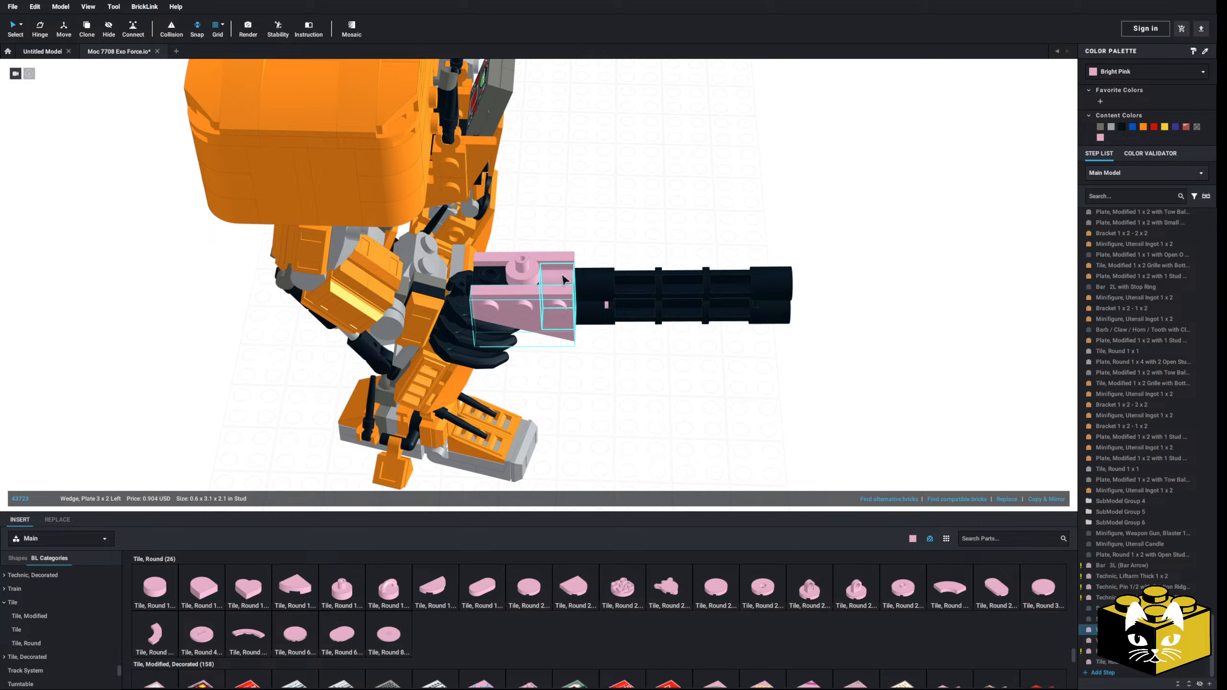
drag(844, 260, 590, 327)
mouse_move(565, 283)
mouse_down()
mouse_move(635, 286)
mouse_move(560, 280)
mouse_up()
click(640, 391)
right_drag(640, 391, 545, 303)
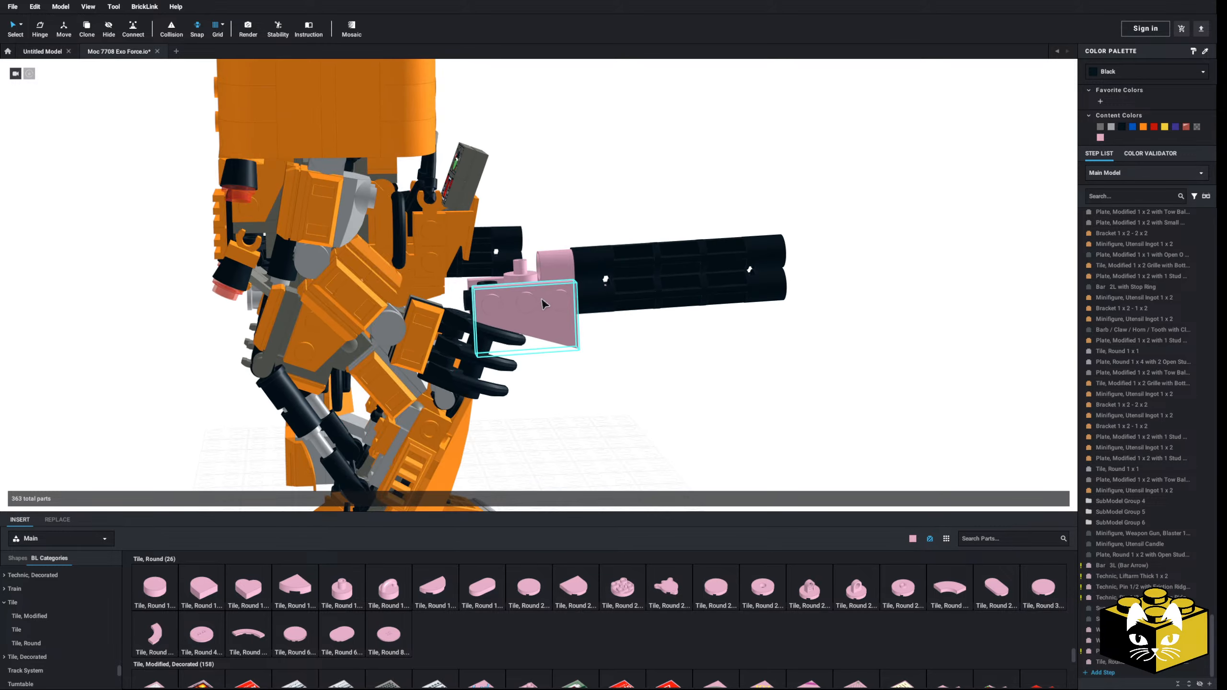
drag(545, 303, 697, 410)
right_drag(698, 410, 696, 459)
drag(695, 459, 622, 377)
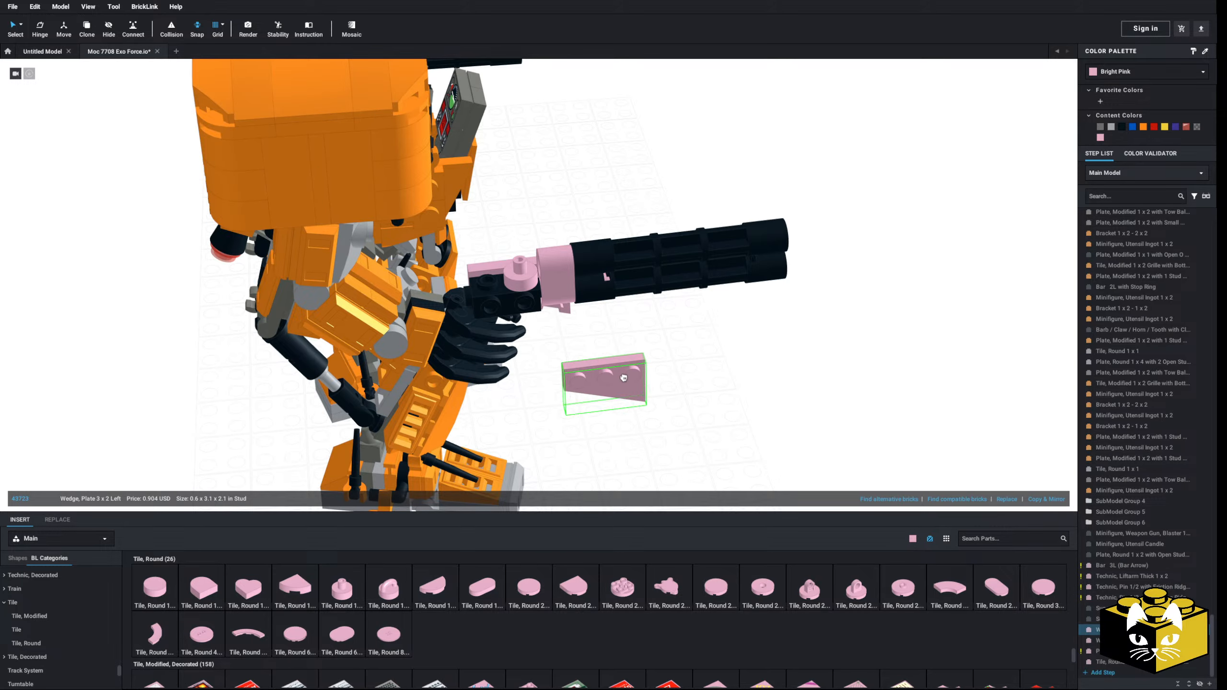
key(Delete)
key(Delete)
scroll(589, 389, up, 6)
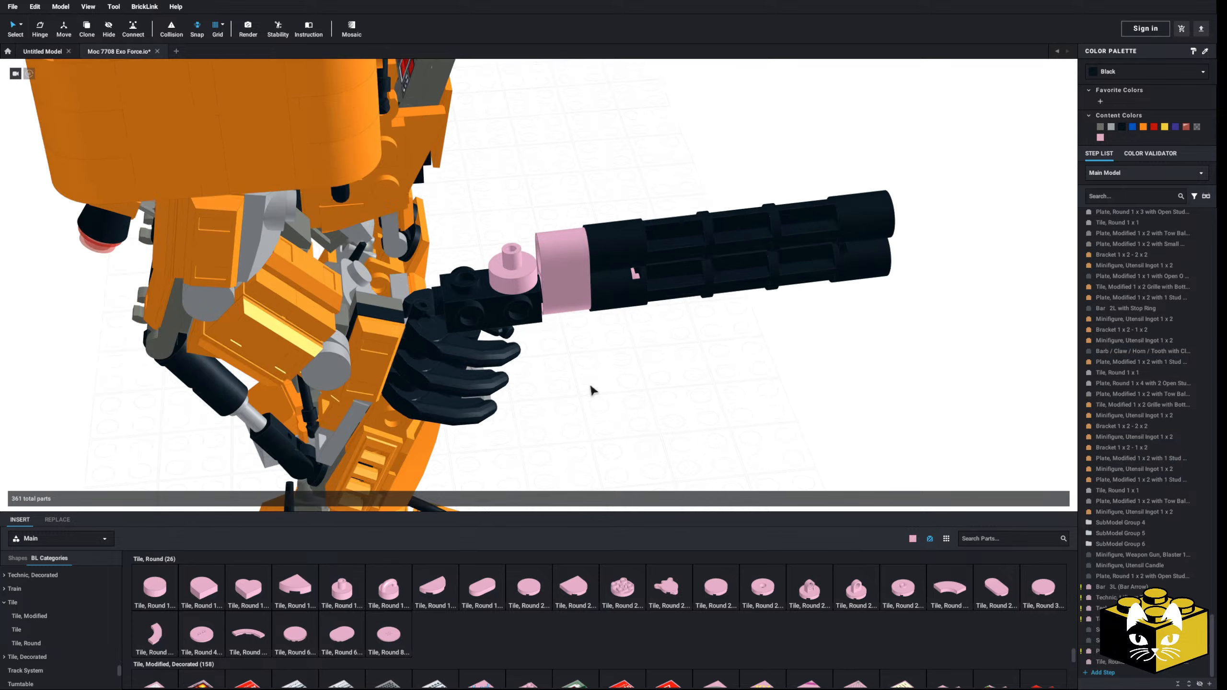
Step: Try pulling the barrel assembly with its bar away from the front of the black brick
right_drag(622, 440, 650, 449)
drag(767, 152, 591, 354)
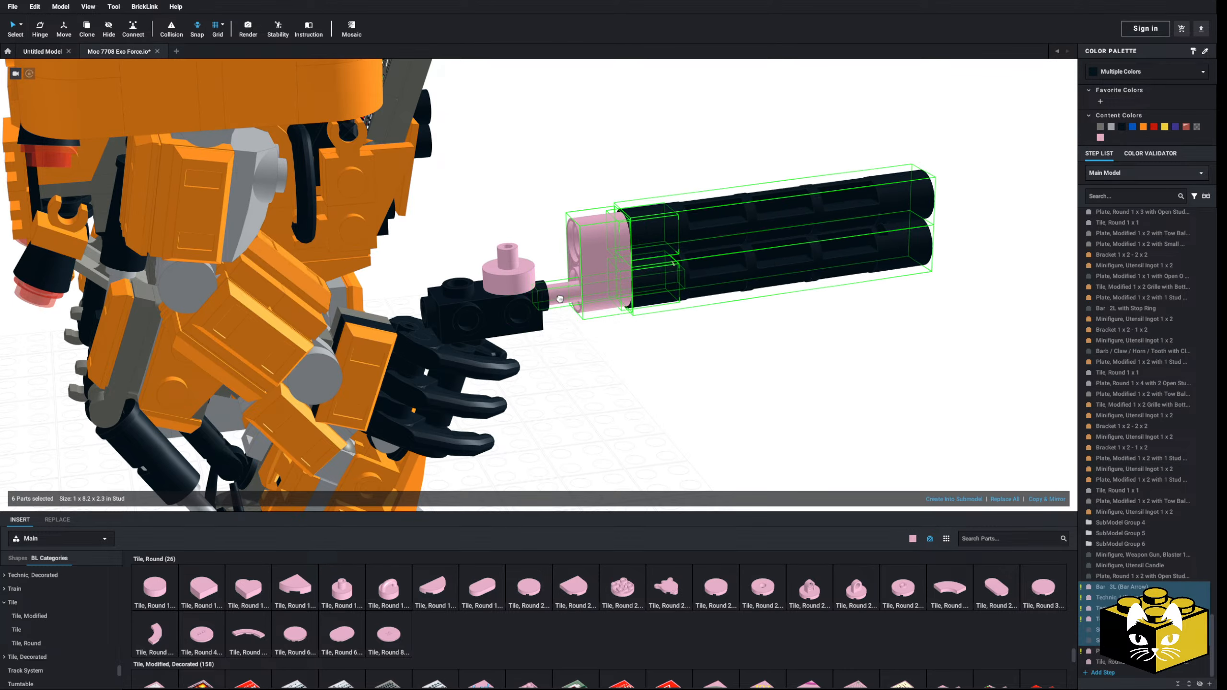
click(608, 381)
right_drag(608, 381, 598, 381)
right_click(597, 381)
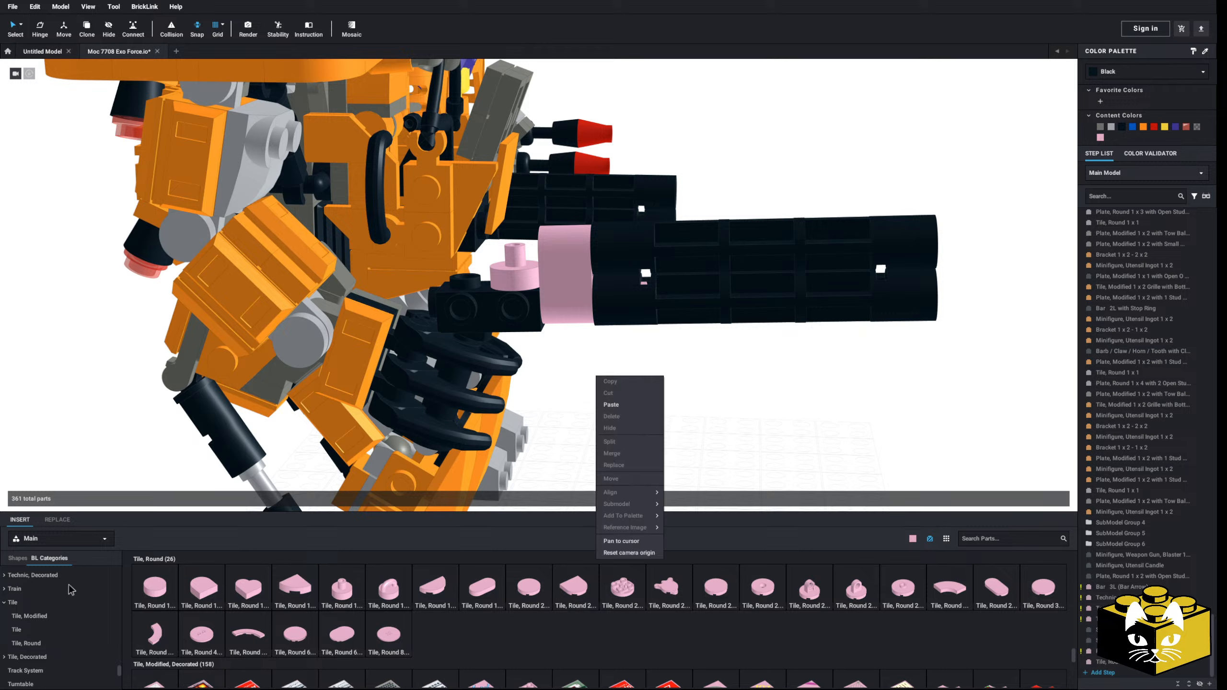
click(732, 382)
Step: Find Hose, Flexible 21L with 2 Connector Ends and Rope Climbing Grips in the hose parts and add it to the scene
scroll(72, 609, up, 5)
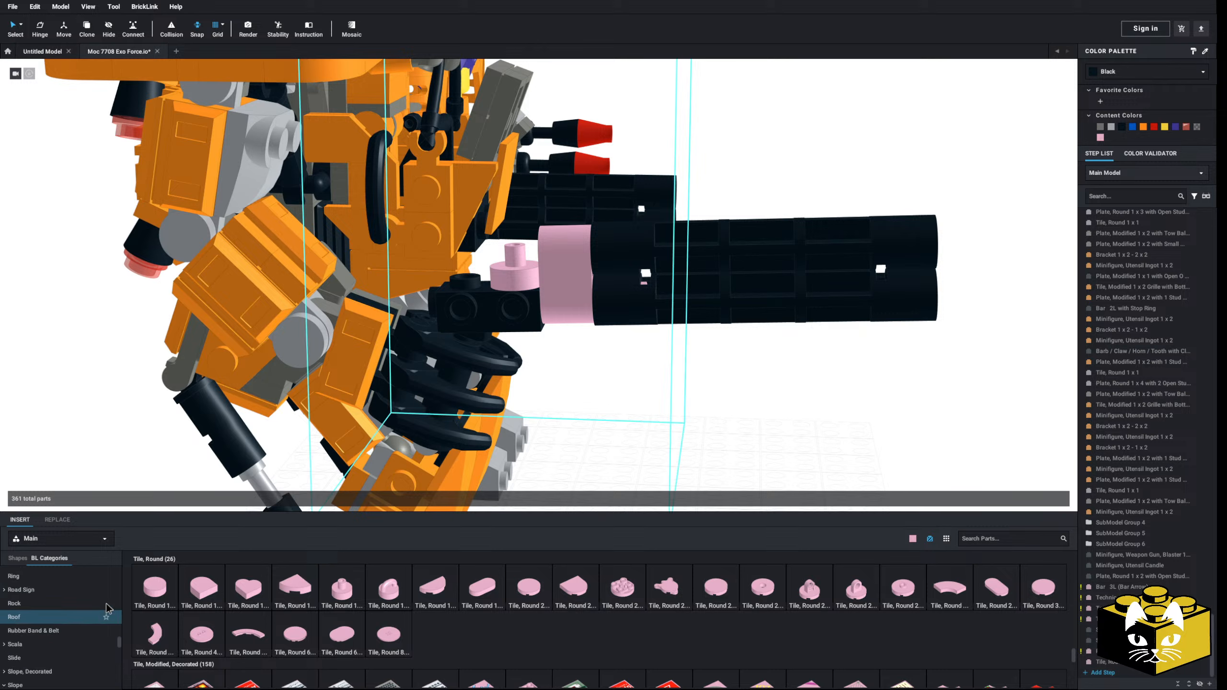
scroll(106, 610, up, 5)
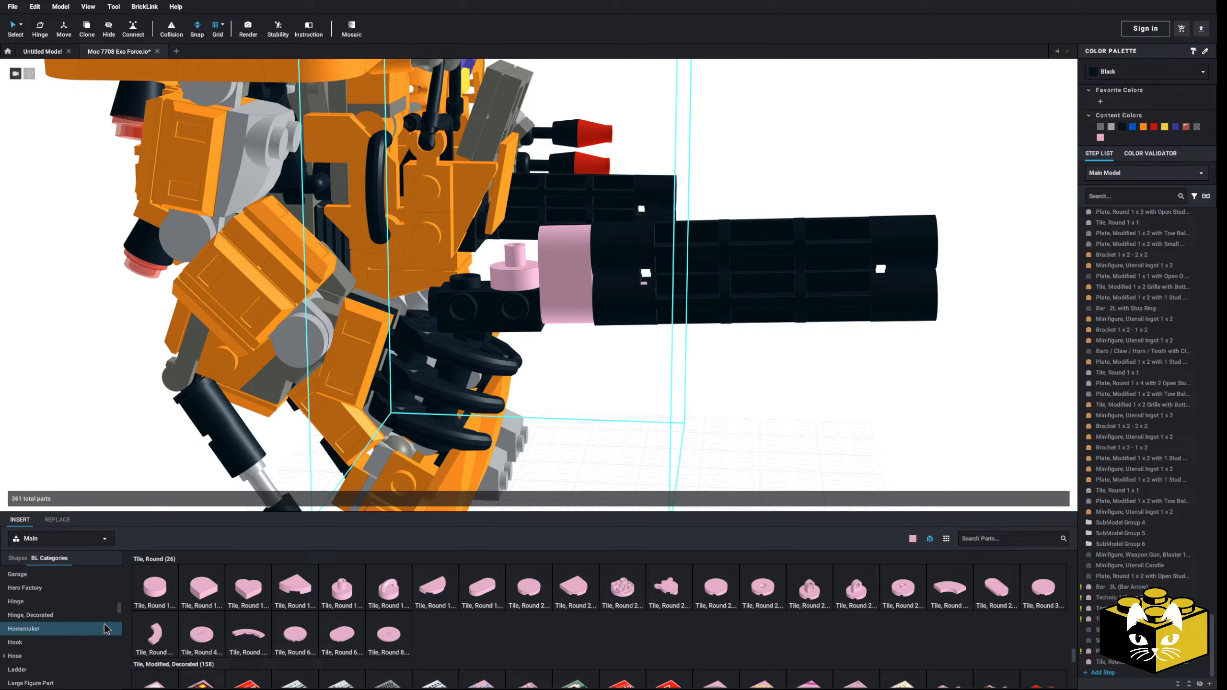
click(42, 656)
scroll(53, 643, down, 1)
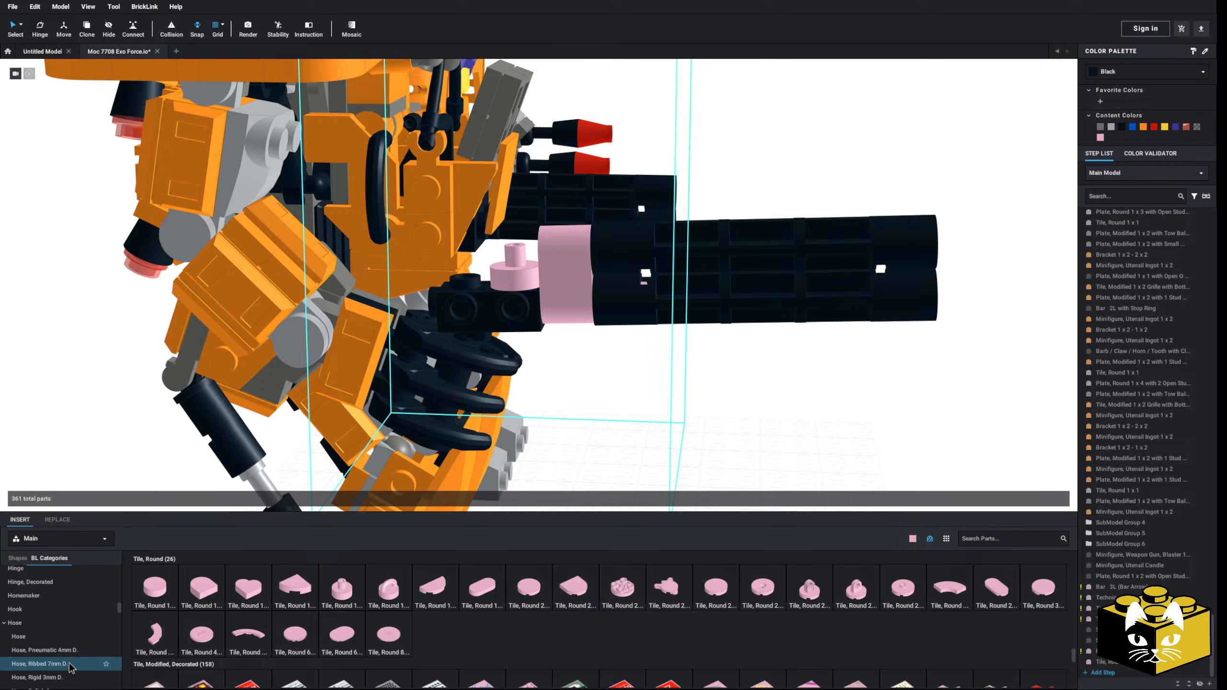
click(65, 666)
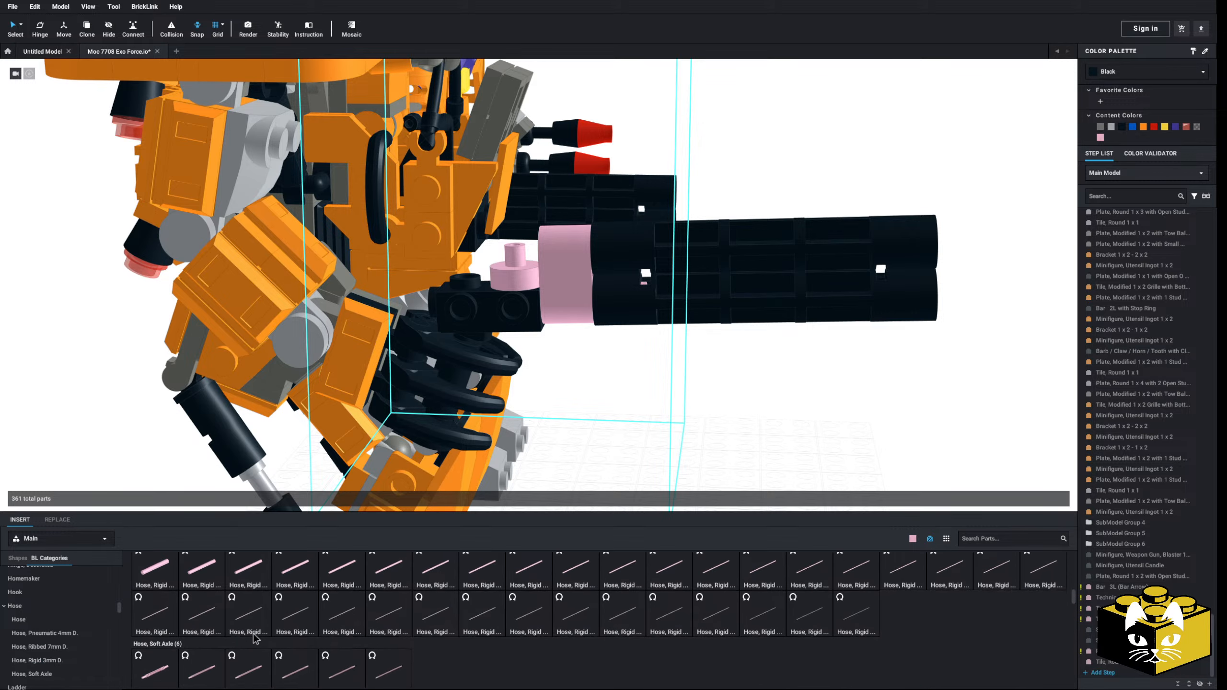
click(40, 636)
click(33, 622)
scroll(278, 616, down, 2)
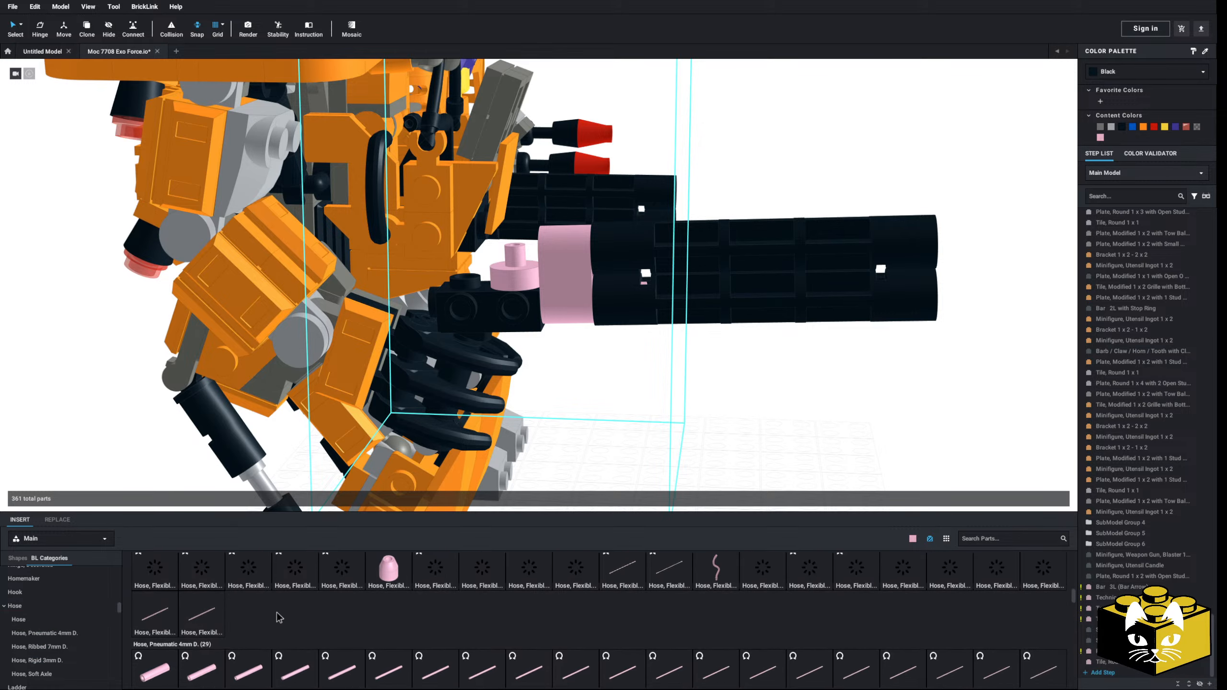
scroll(304, 619, up, 1)
scroll(307, 624, up, 1)
click(635, 591)
scroll(724, 411, down, 2)
right_drag(737, 414, 686, 474)
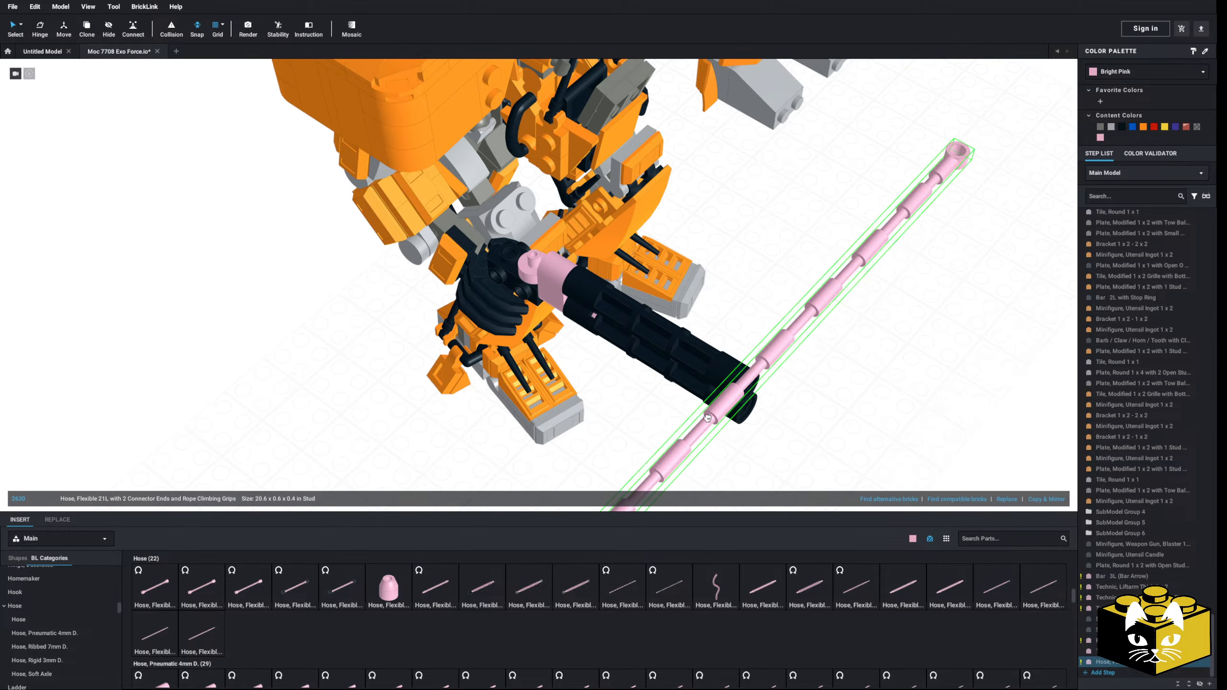
Step: Place the flexible hose on the empty ground beside the robot and recolor it Black
click(213, 397)
click(358, 272)
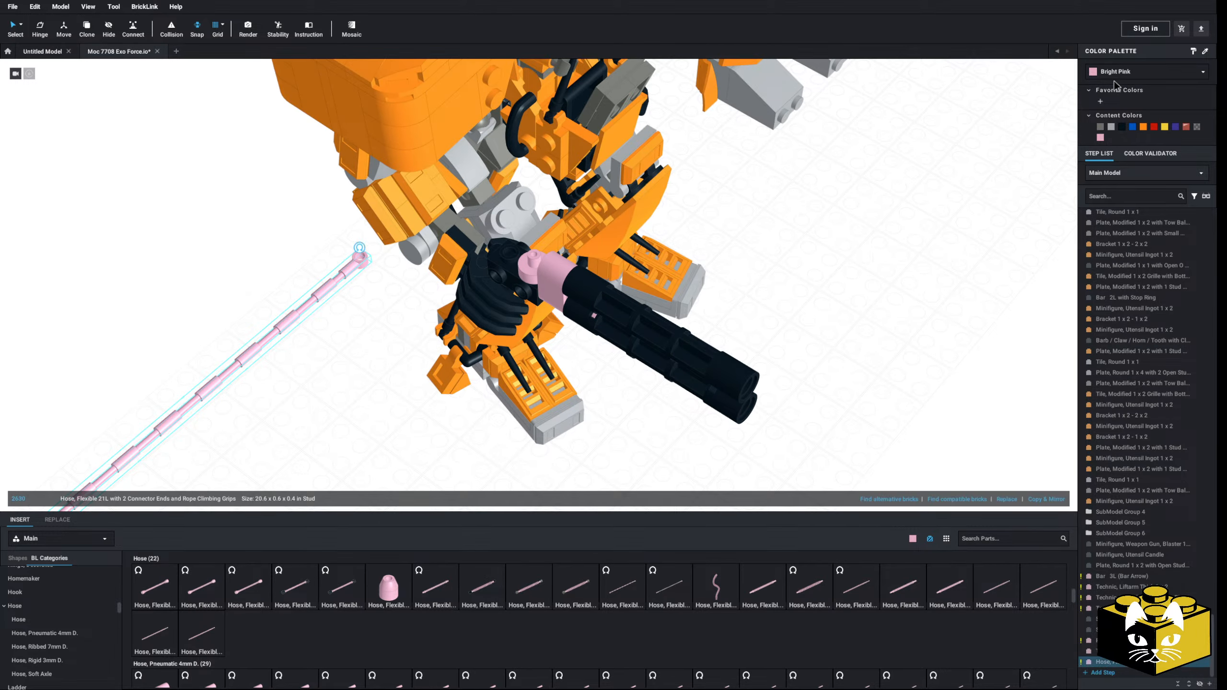
click(1117, 73)
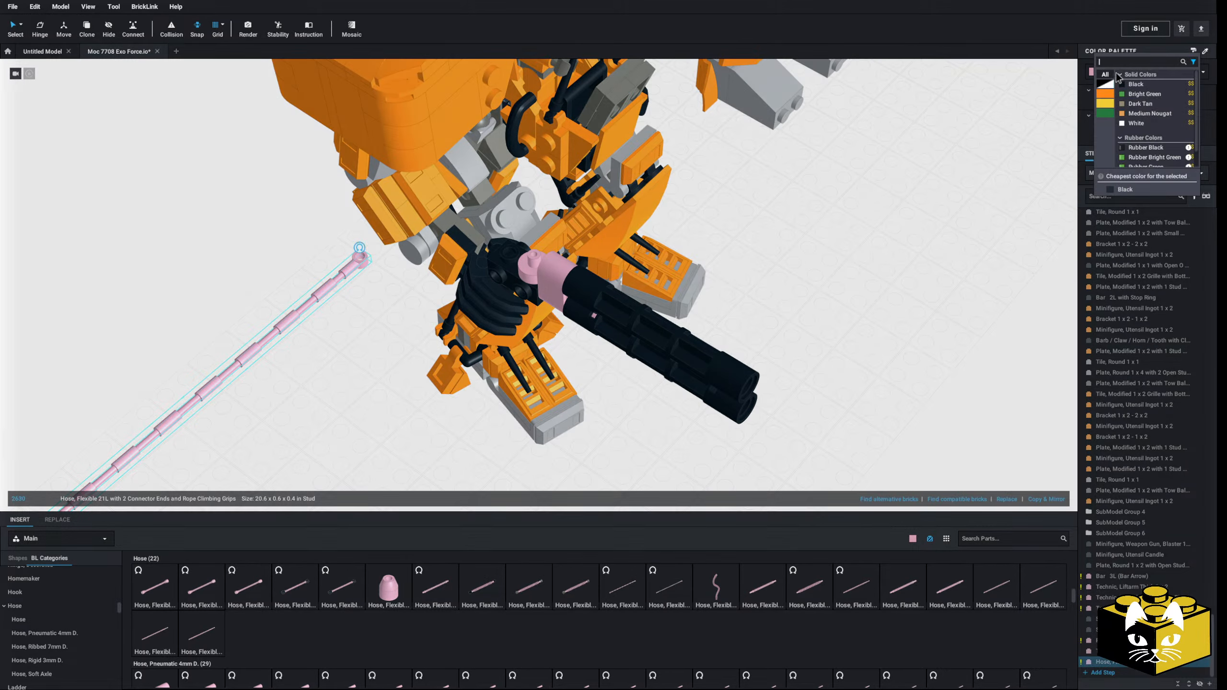
click(1138, 86)
Step: Attach one connector end of the black hose to the pin of the pink round tile on the gun
drag(361, 262, 530, 256)
scroll(507, 285, up, 3)
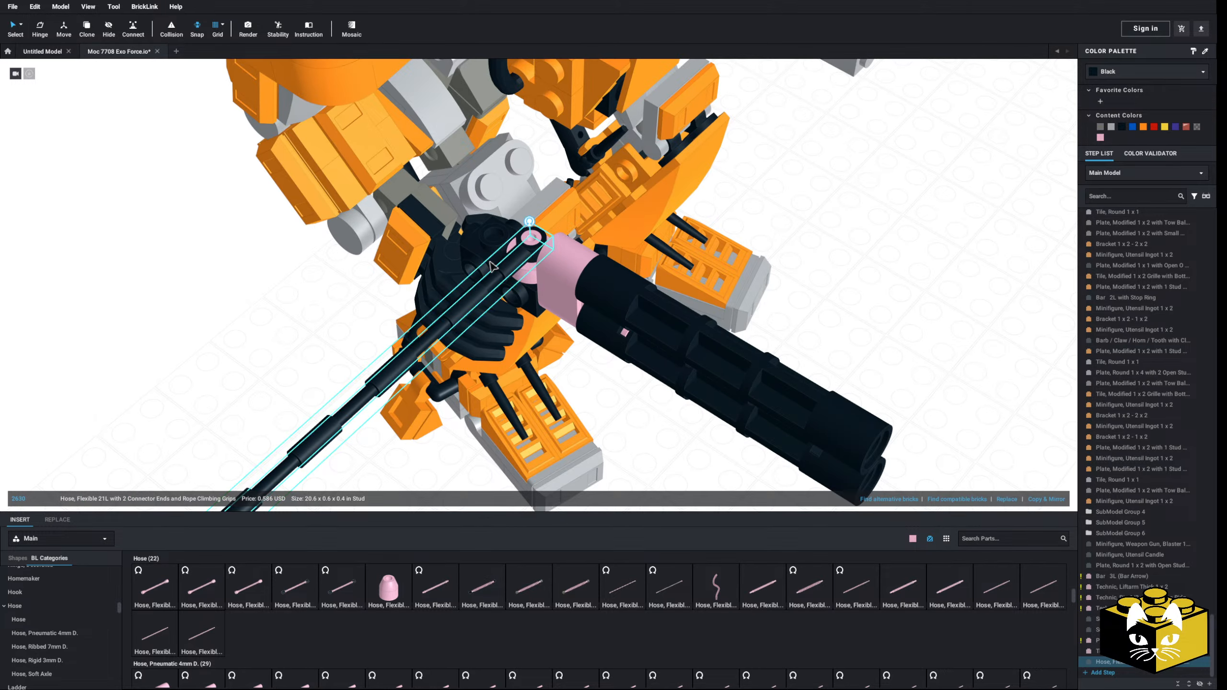
click(283, 337)
scroll(282, 337, down, 5)
middle_drag(282, 337, 356, 298)
right_drag(356, 299, 419, 252)
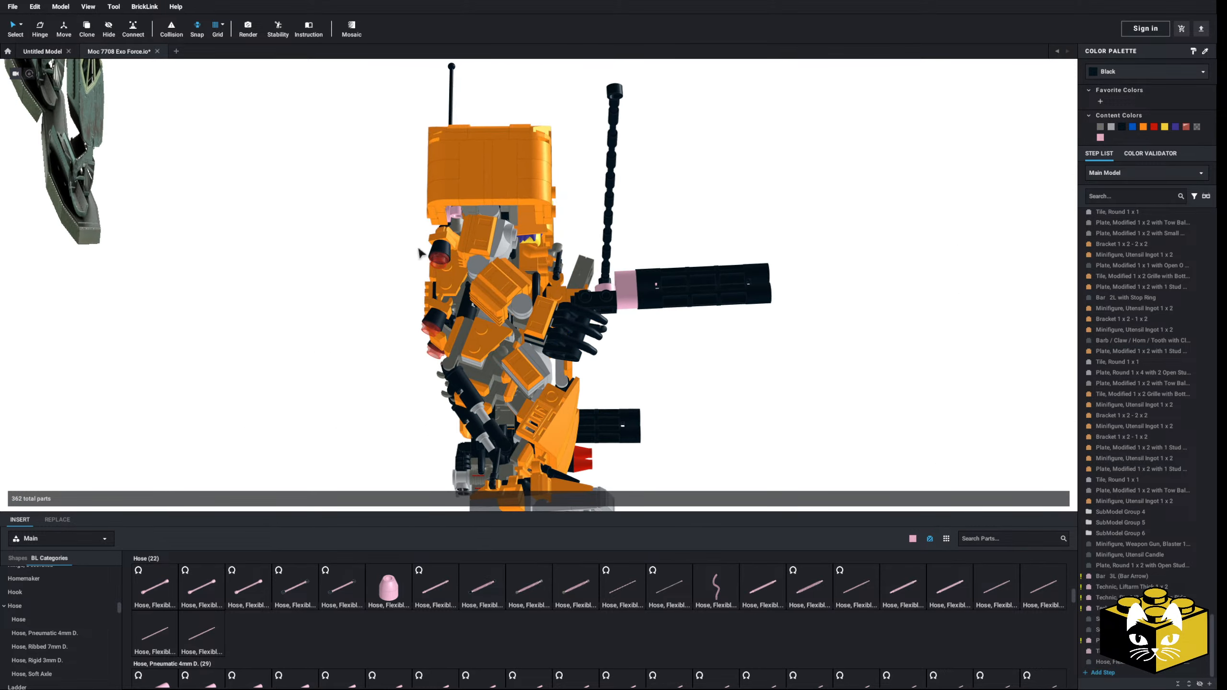
Step: Bend the hose's free end up behind the robot to the pink clip inside the shoulder armour
click(598, 282)
right_drag(666, 174, 431, 310)
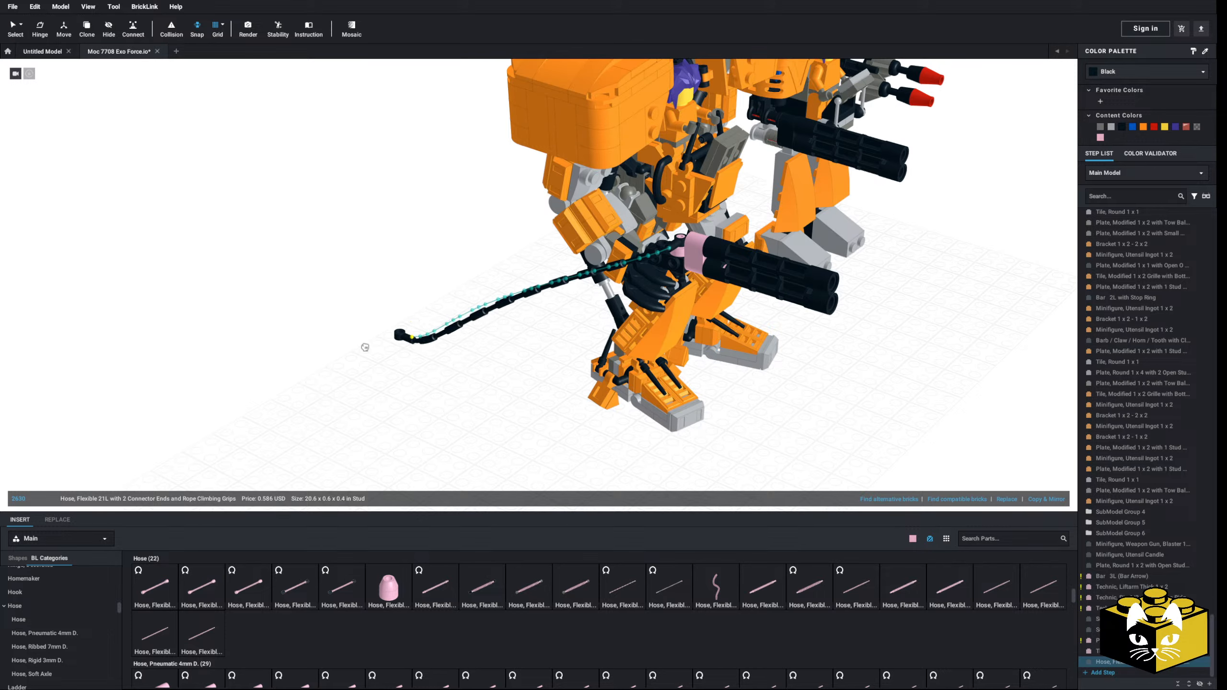
right_drag(384, 347, 367, 274)
drag(367, 274, 384, 270)
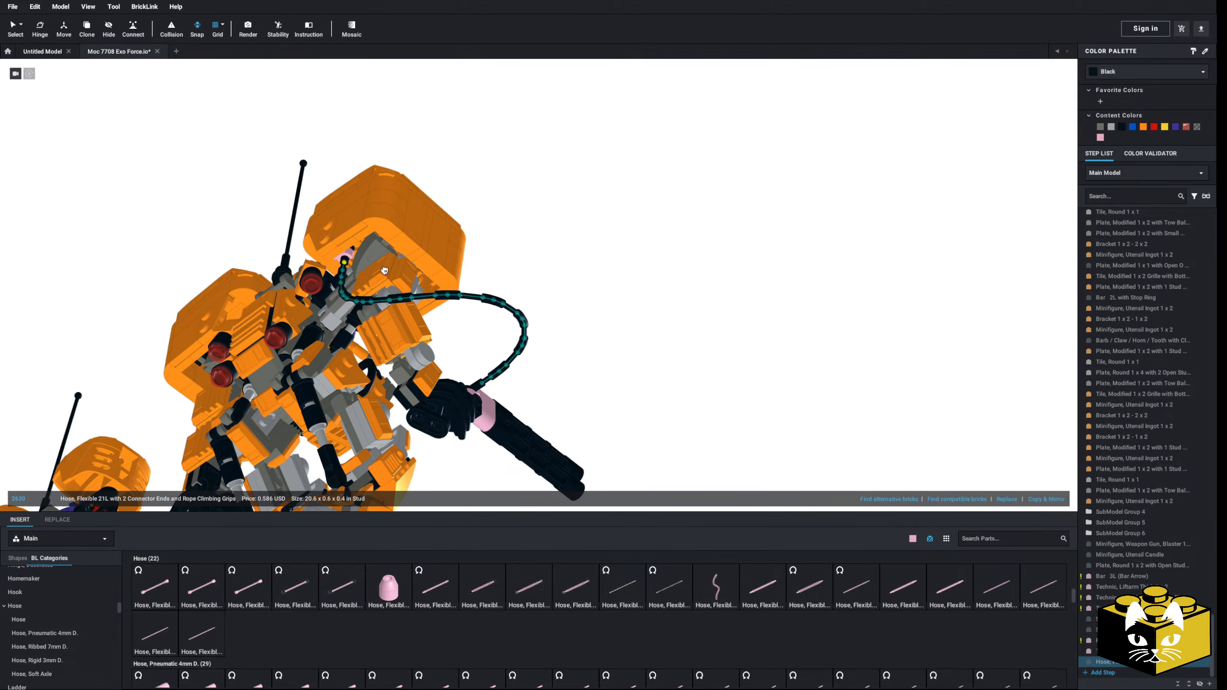
right_drag(381, 272, 711, 339)
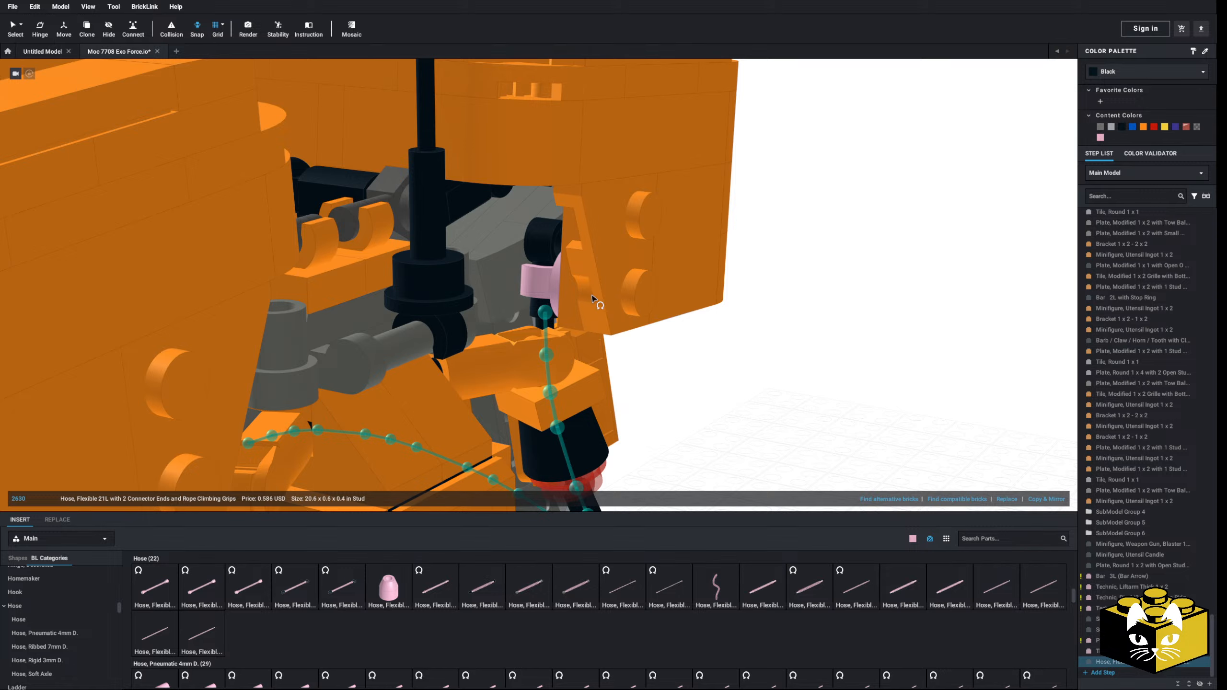
click(14, 27)
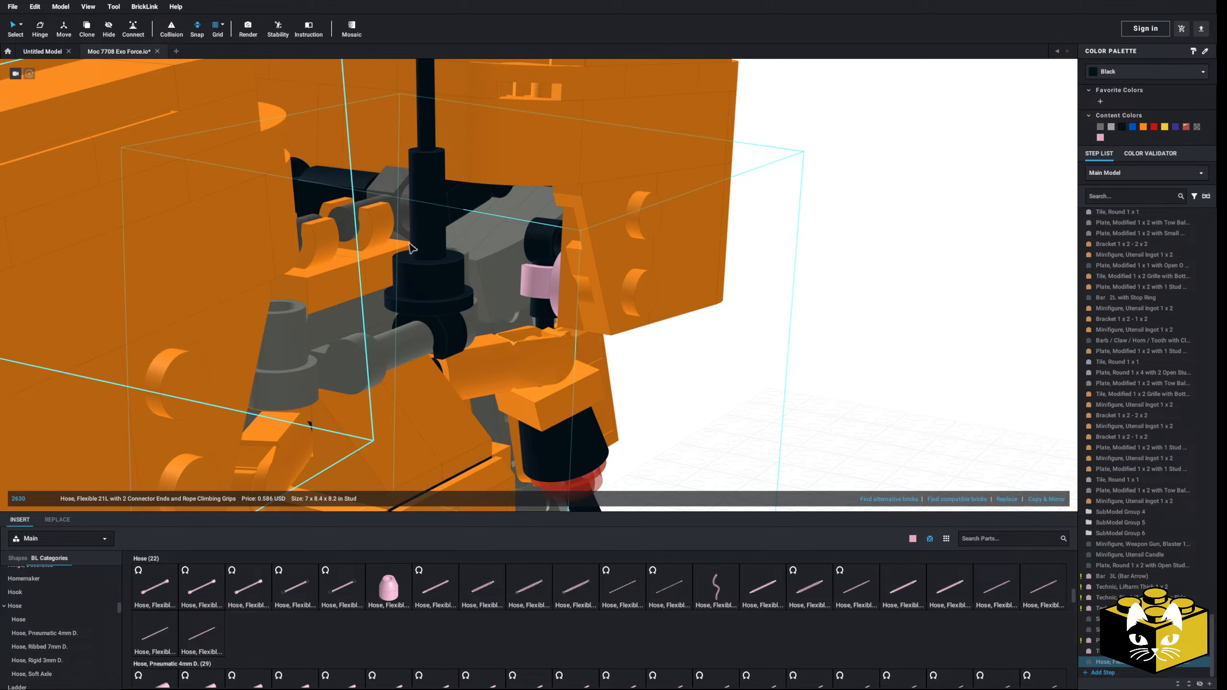
Step: Move the pink round clip plate higher on the inside of the shoulder armour
click(563, 281)
scroll(563, 280, up, 3)
right_drag(563, 281, 588, 277)
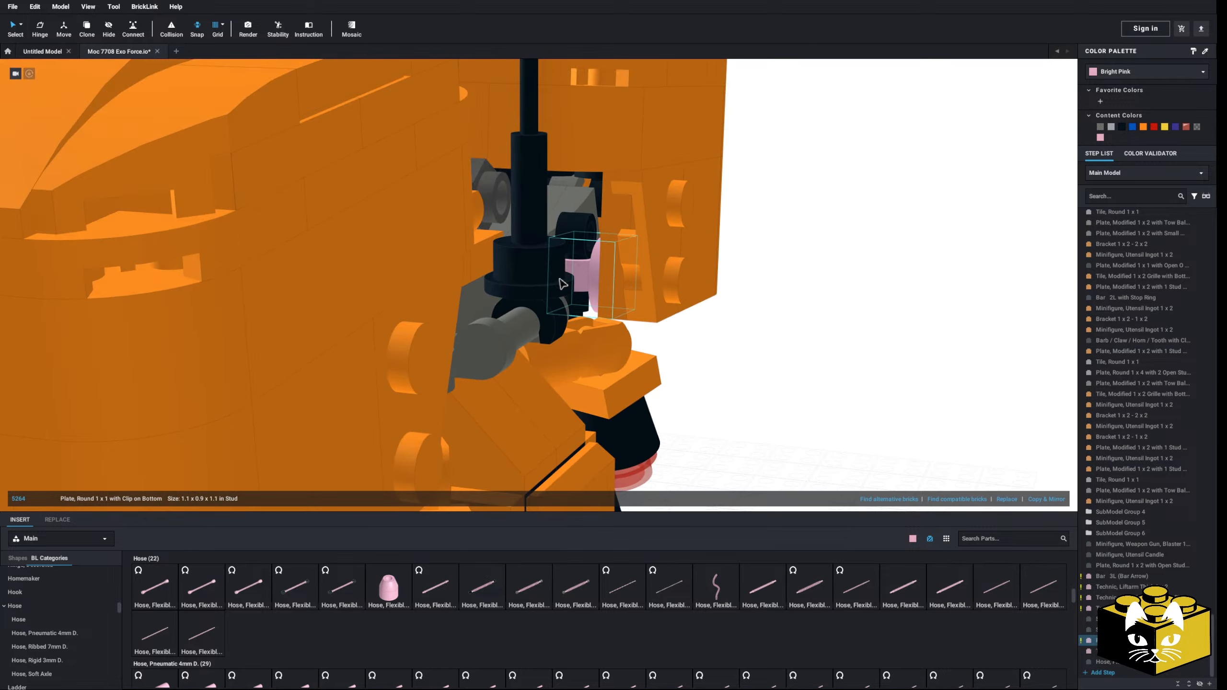
drag(588, 276, 595, 203)
click(831, 280)
right_drag(831, 280, 787, 296)
Step: Flex the hose's free end up to the raised pink clip inside the shoulder armour
click(529, 288)
right_drag(528, 288, 531, 290)
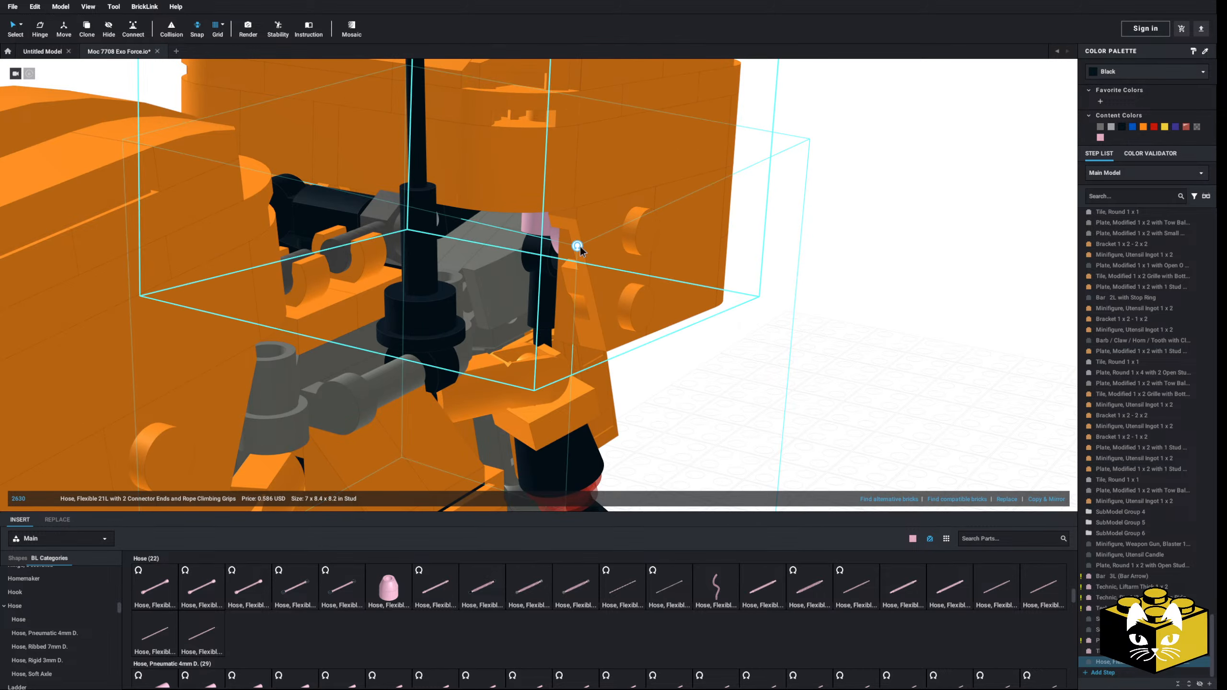
click(577, 246)
click(542, 323)
drag(541, 308, 535, 212)
right_drag(788, 363, 634, 367)
scroll(634, 367, down, 4)
right_drag(378, 335, 306, 297)
click(196, 182)
middle_drag(196, 183, 284, 206)
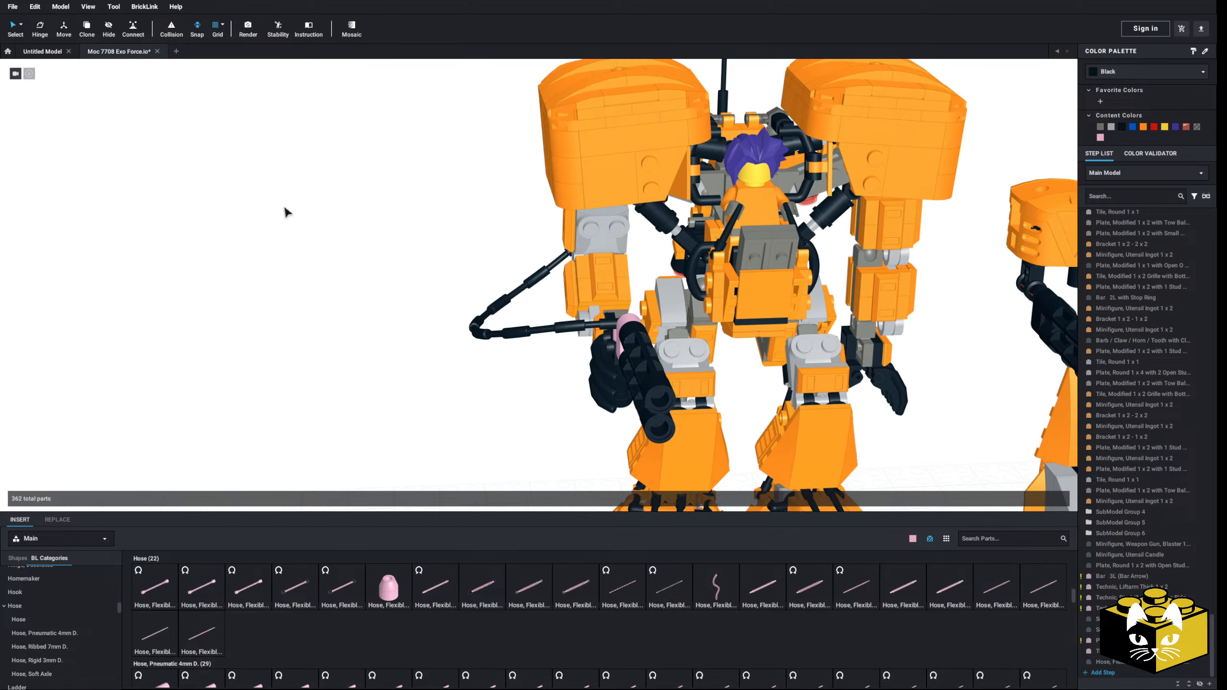
Step: Place a pink Plate, Modified 1 x 1 with Open O Clip on the ground beside the robot
right_drag(284, 206, 331, 264)
middle_drag(339, 290, 310, 299)
right_drag(309, 298, 290, 294)
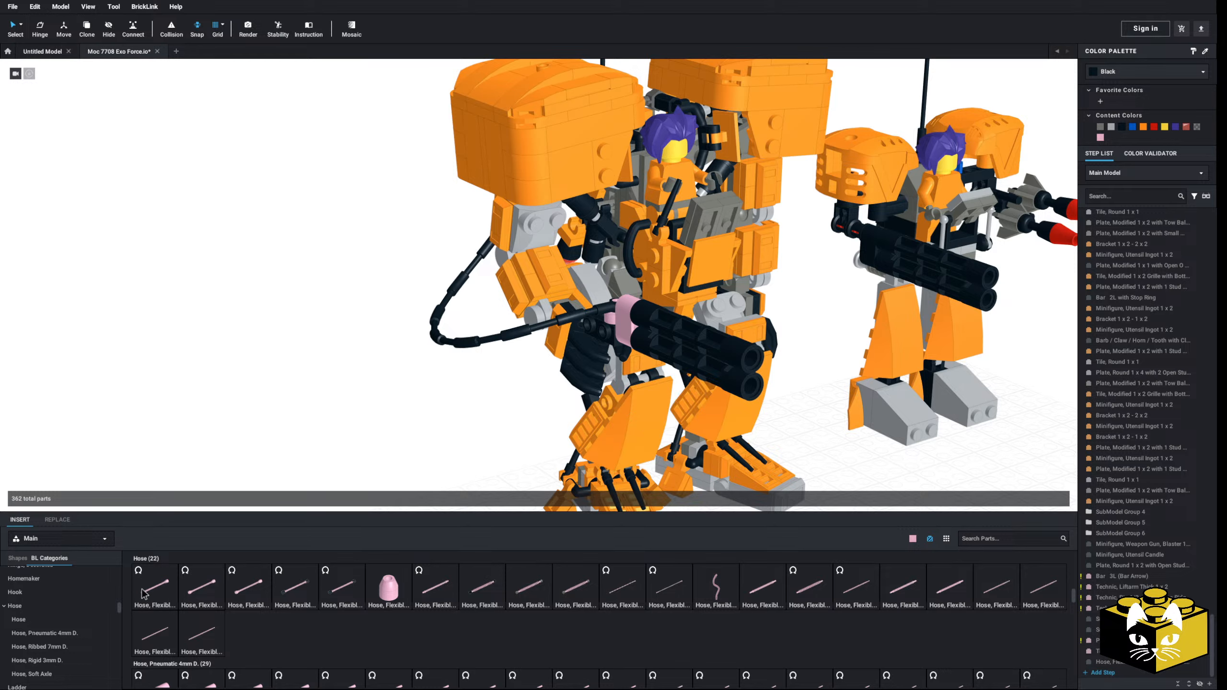
scroll(57, 601, up, 20)
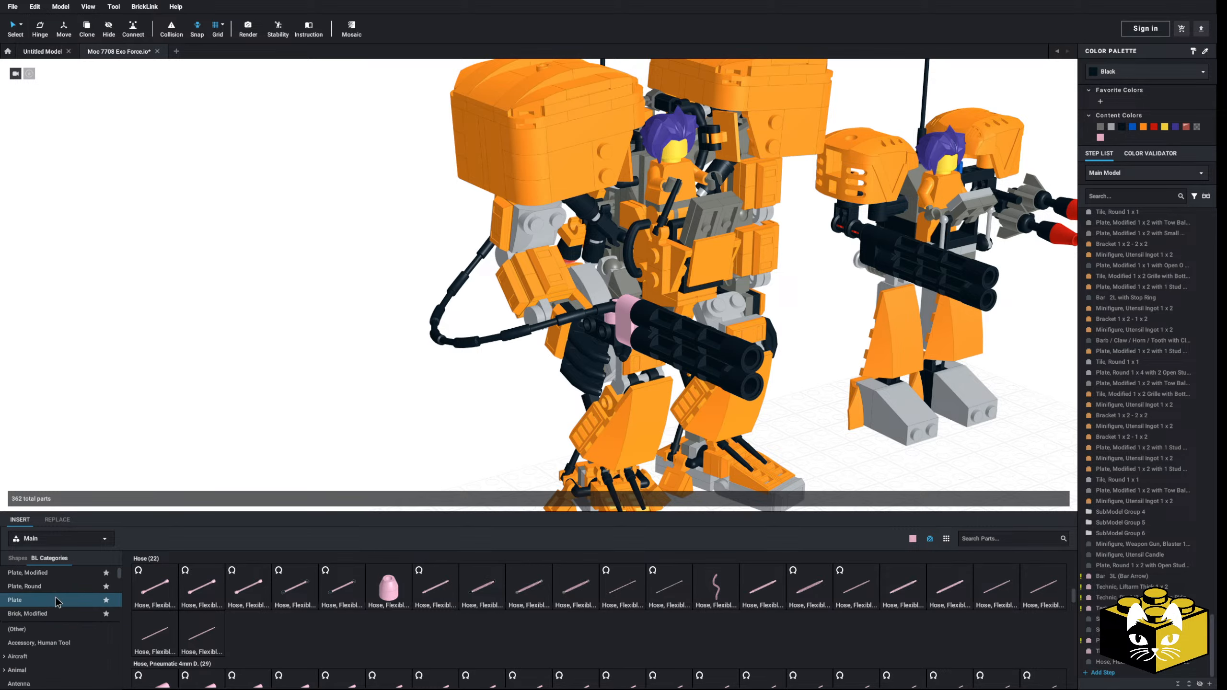
click(55, 578)
drag(305, 592, 411, 451)
Step: Copy an orange 1 x 2 ingot from the robot's forearm armour and set it on the pink clip plate
double_click(528, 232)
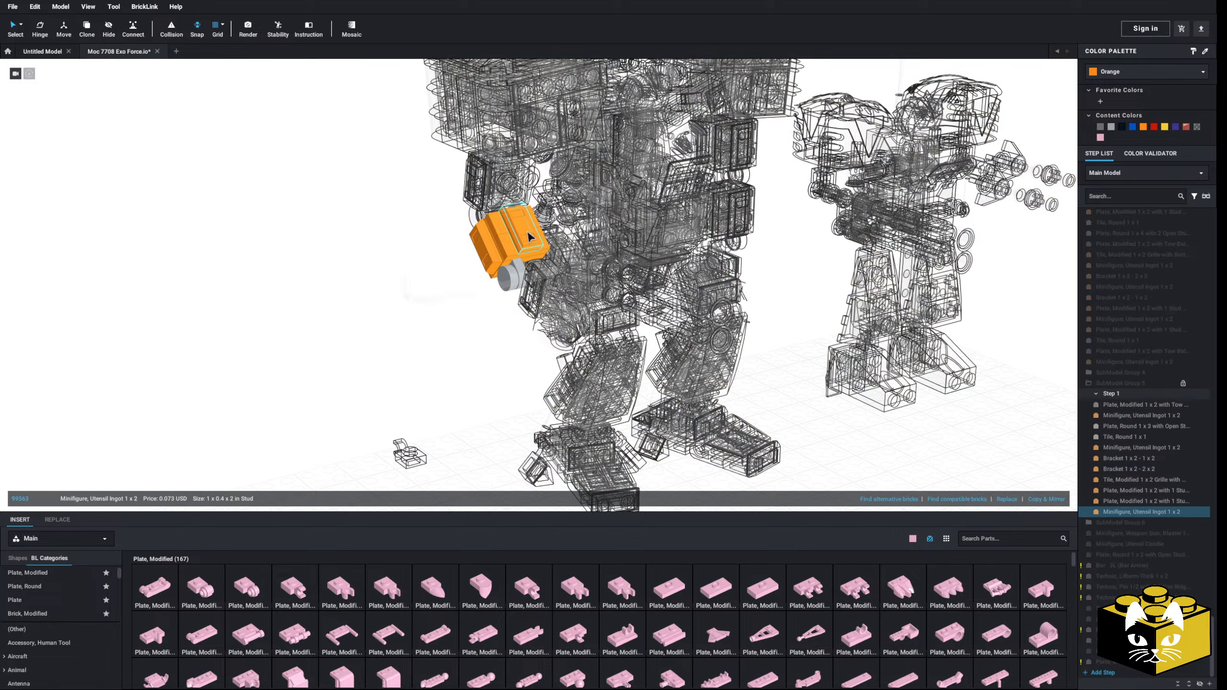
right_click(528, 232)
click(538, 239)
click(350, 320)
right_click(350, 320)
click(369, 350)
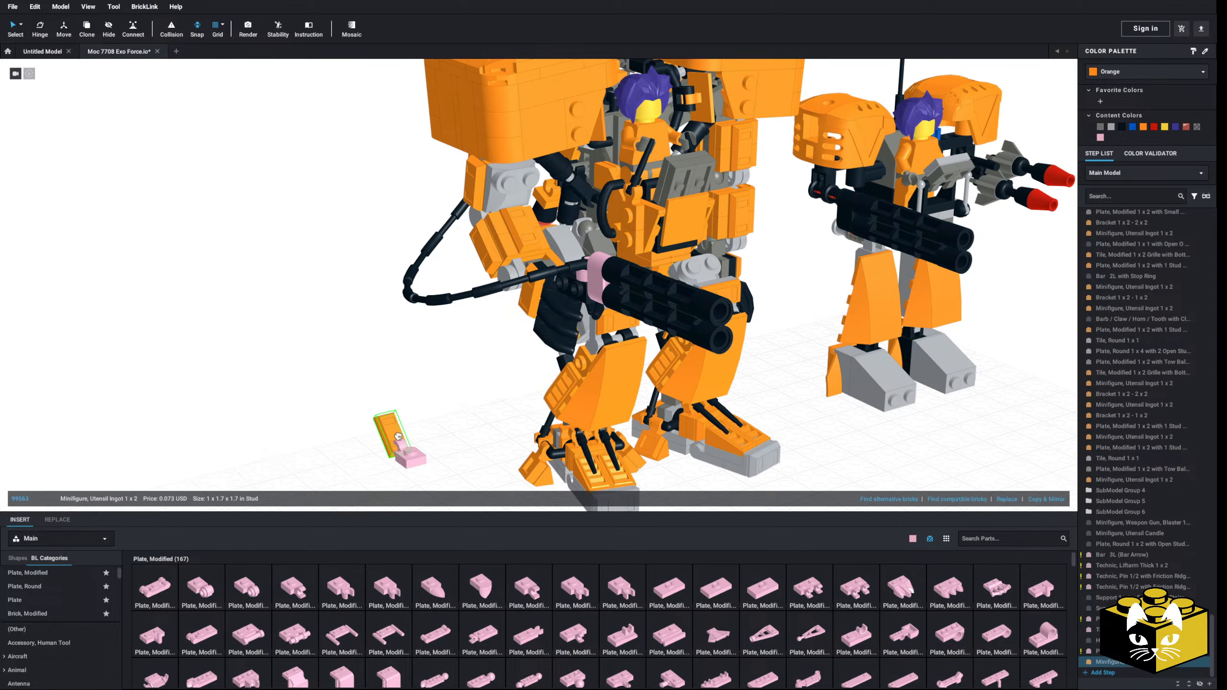
Step: Recolour the clip plate and ingot black and clip the pair onto the hose next to the gun
drag(355, 412, 437, 476)
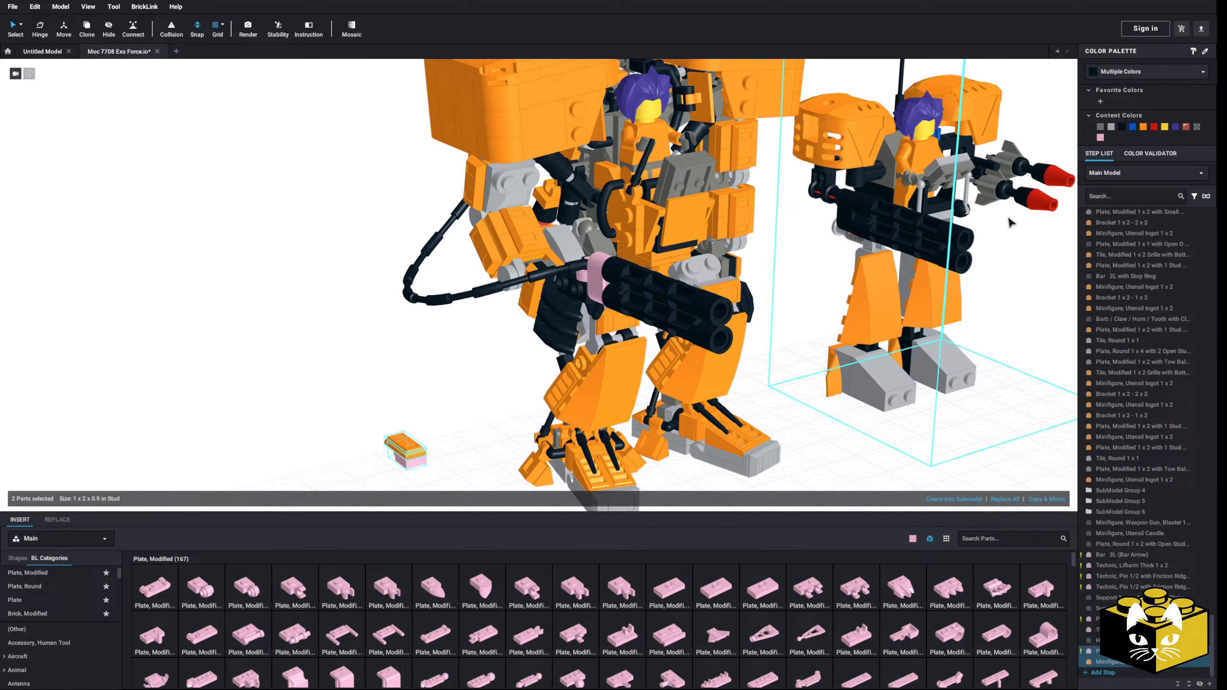
click(1121, 127)
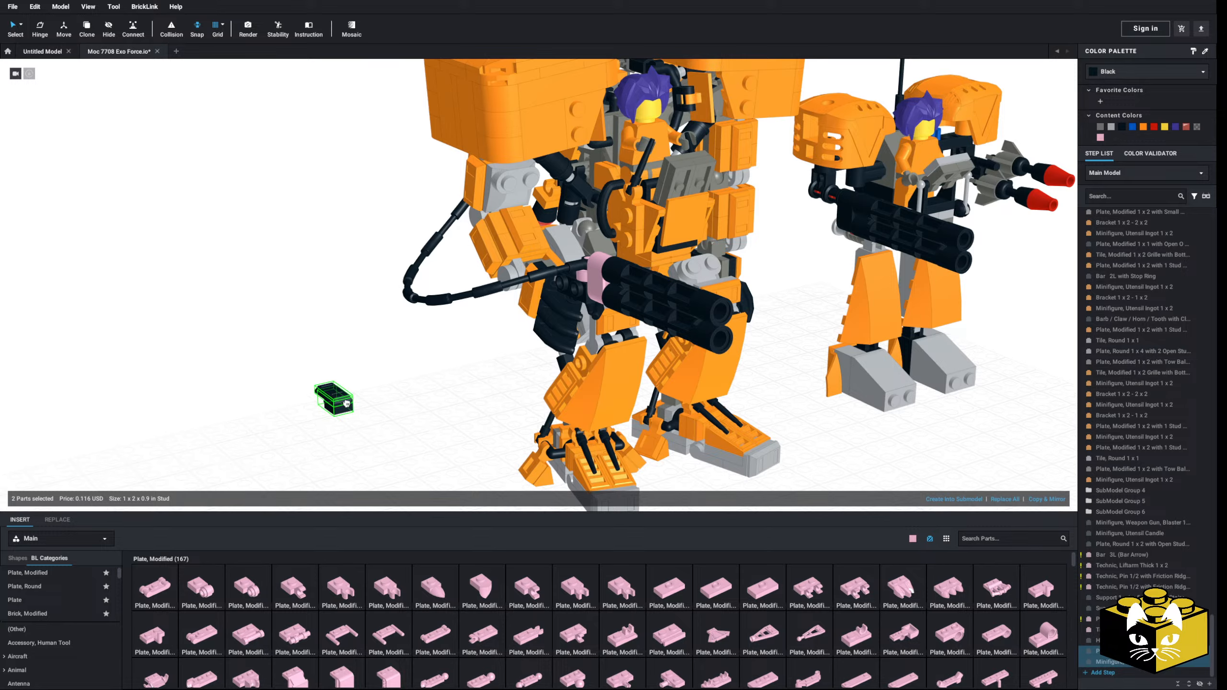
scroll(346, 403, up, 5)
drag(351, 396, 551, 346)
right_drag(461, 379, 604, 271)
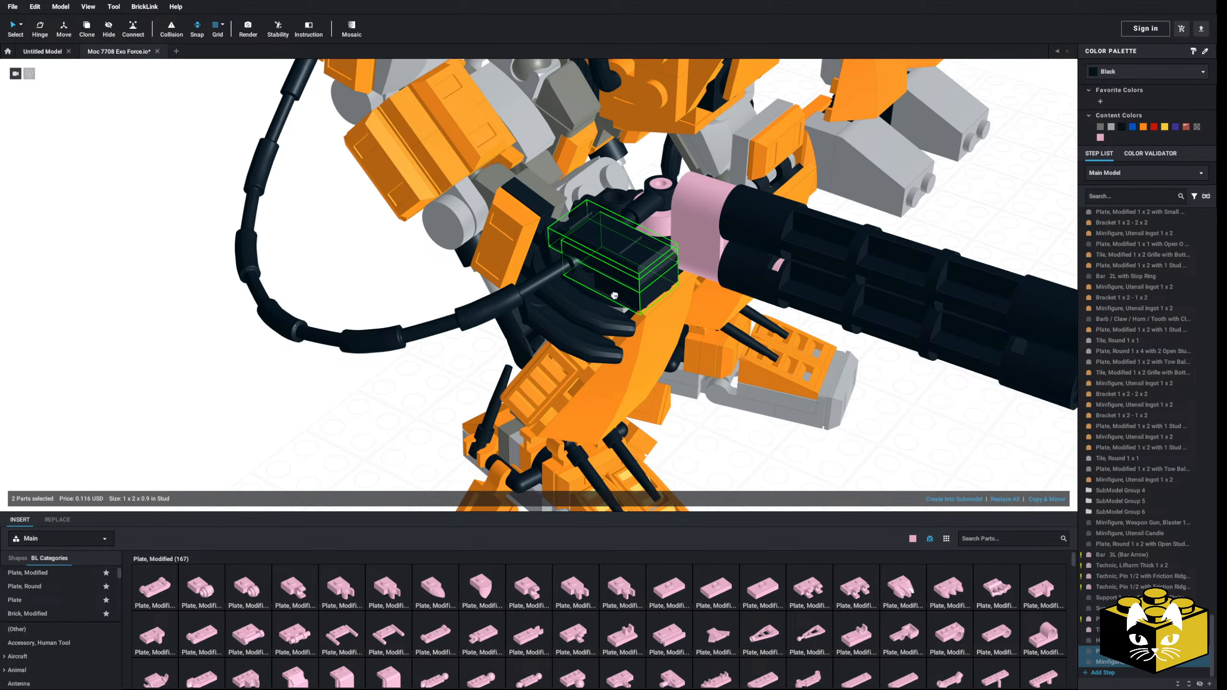
drag(631, 255, 617, 271)
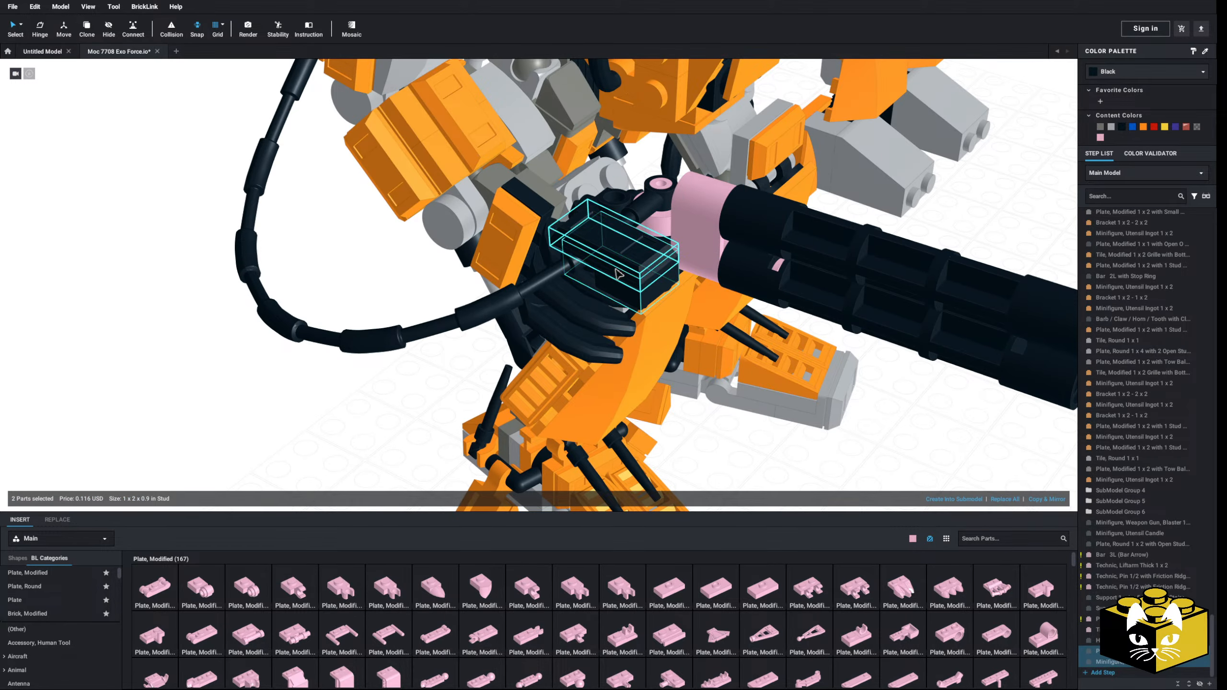
Step: Copy the black clip plate and ingot pair and clip a second one onto the hose behind the first
right_drag(618, 274, 639, 261)
right_click(639, 260)
click(651, 266)
right_click(275, 387)
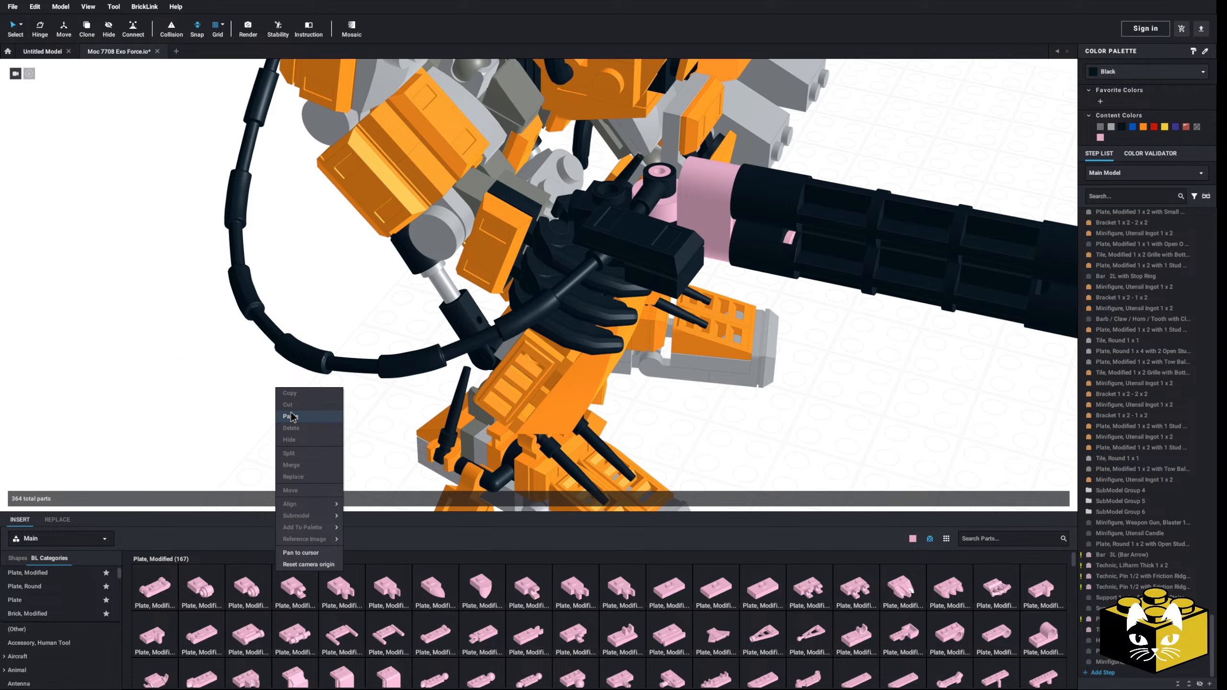
click(291, 413)
click(561, 324)
scroll(562, 324, down, 3)
click(341, 399)
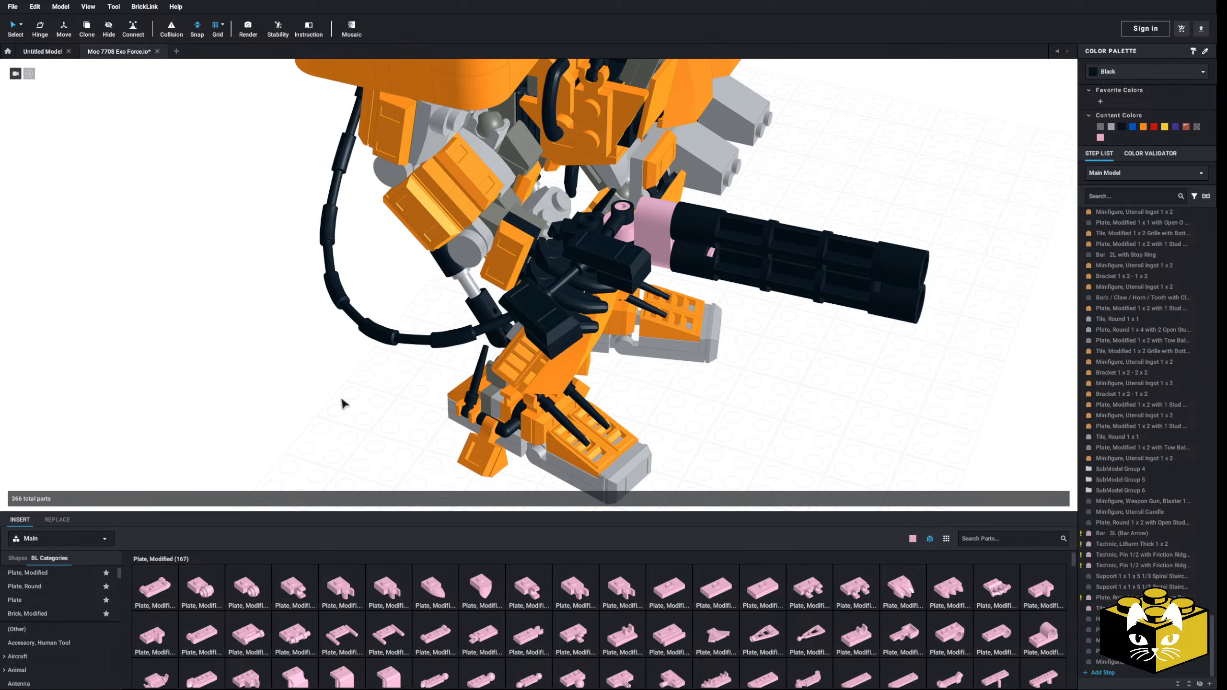
Step: Clip a third and fourth copy of the black armour pair further along the lower part of the hose
right_click(341, 402)
click(360, 425)
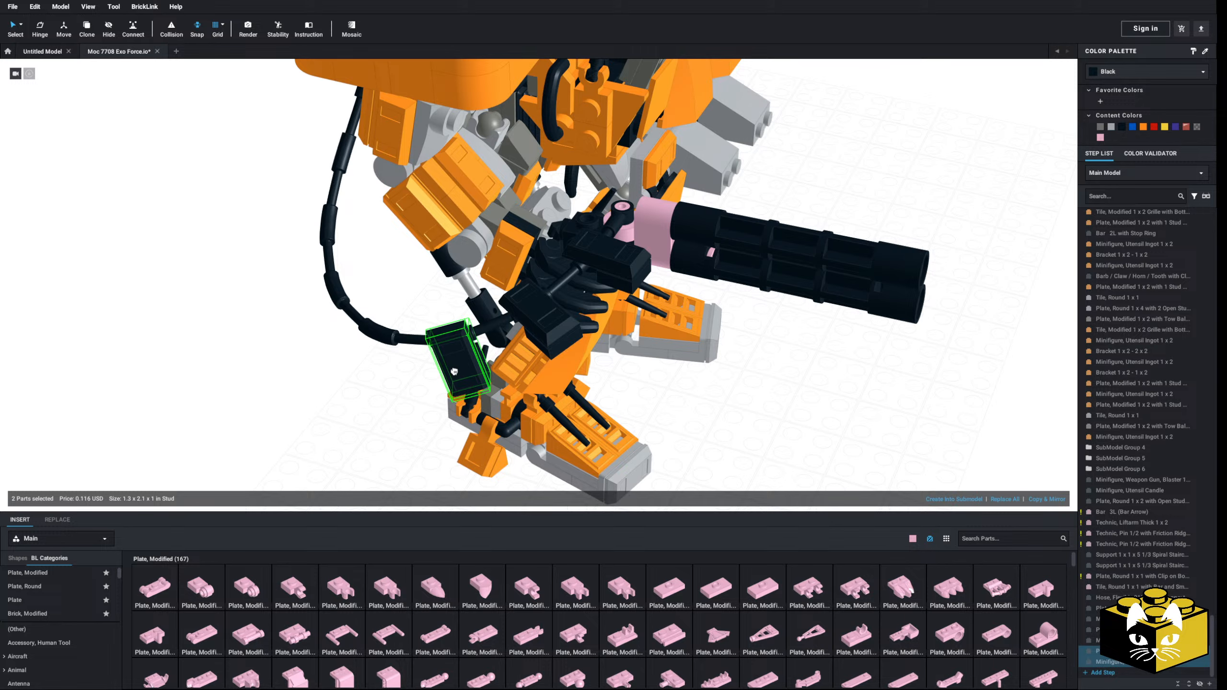
click(455, 372)
right_click(338, 408)
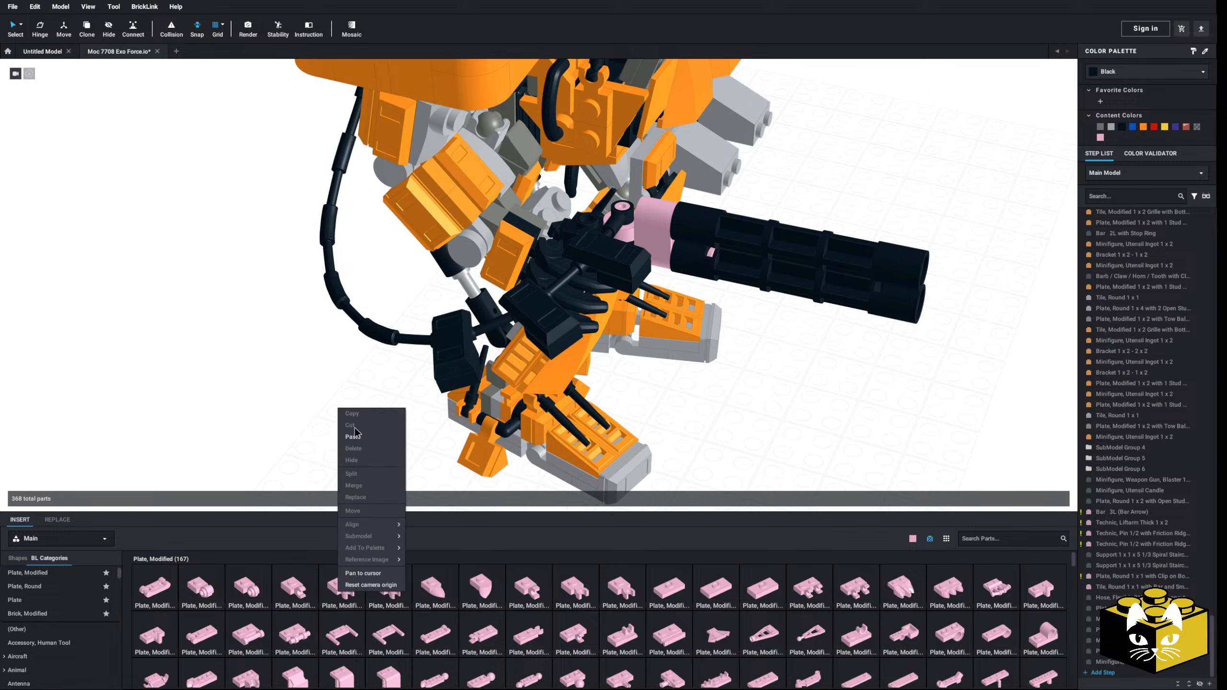
click(357, 437)
middle_drag(333, 439, 400, 415)
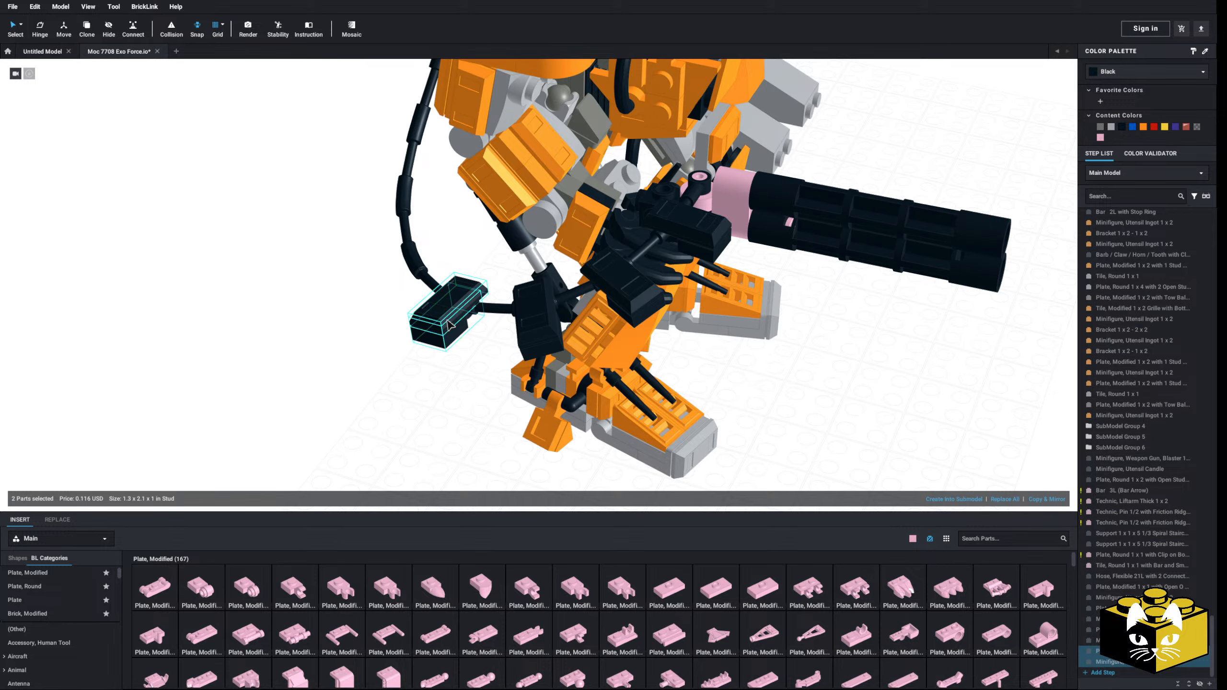
click(449, 316)
Step: Clip two more copies of the black armour pair onto the hose around its rear bend
right_drag(365, 379, 386, 379)
right_click(363, 371)
click(377, 400)
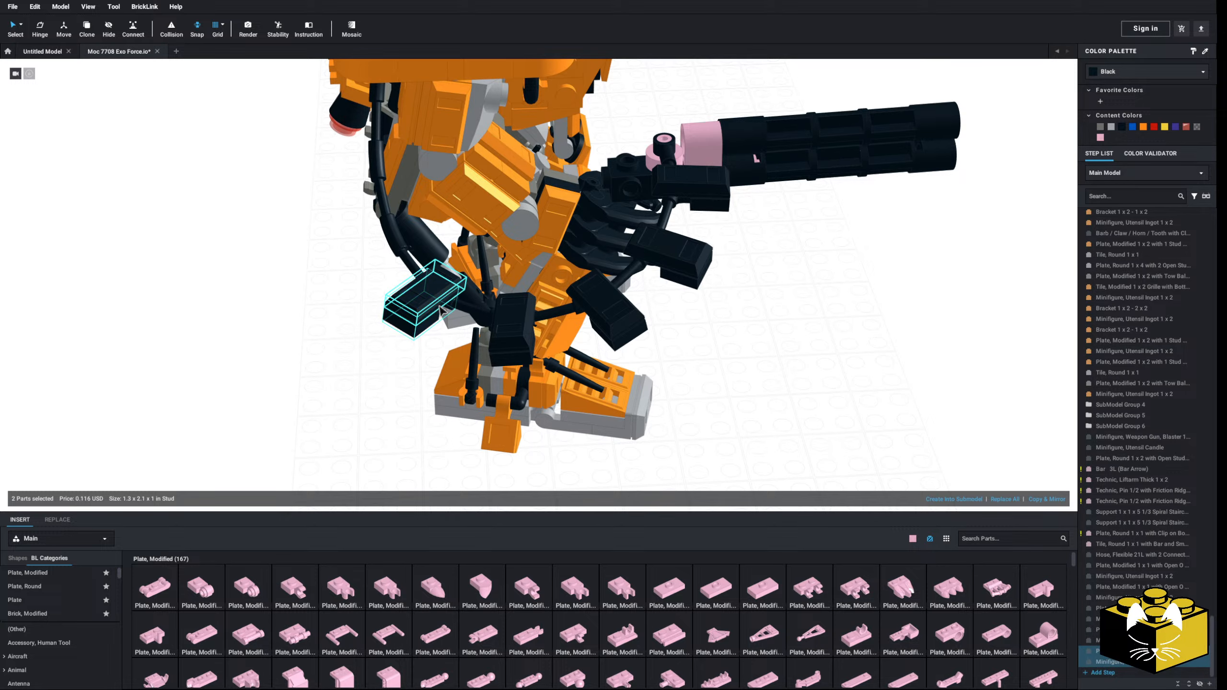
click(441, 309)
right_drag(263, 372, 324, 372)
right_click(202, 356)
click(219, 386)
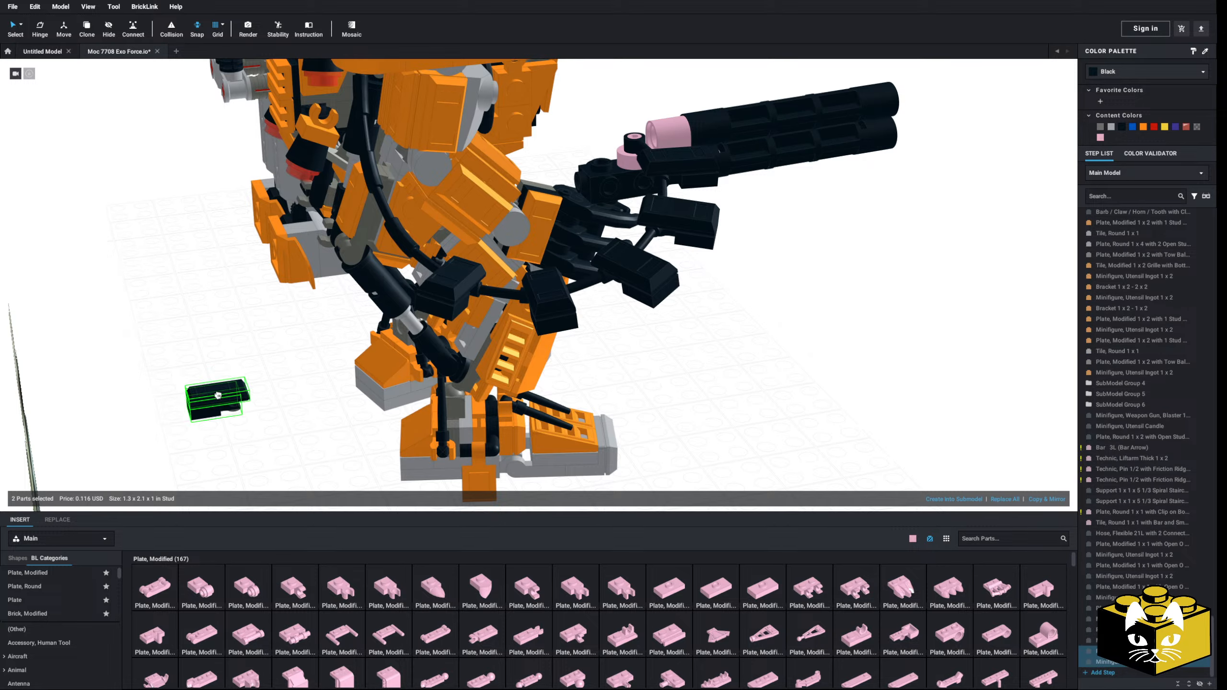
click(373, 241)
Step: Add the last two black armour pairs on the rising section of the hose towards the shoulder
right_drag(227, 365, 237, 304)
right_click(236, 304)
click(251, 333)
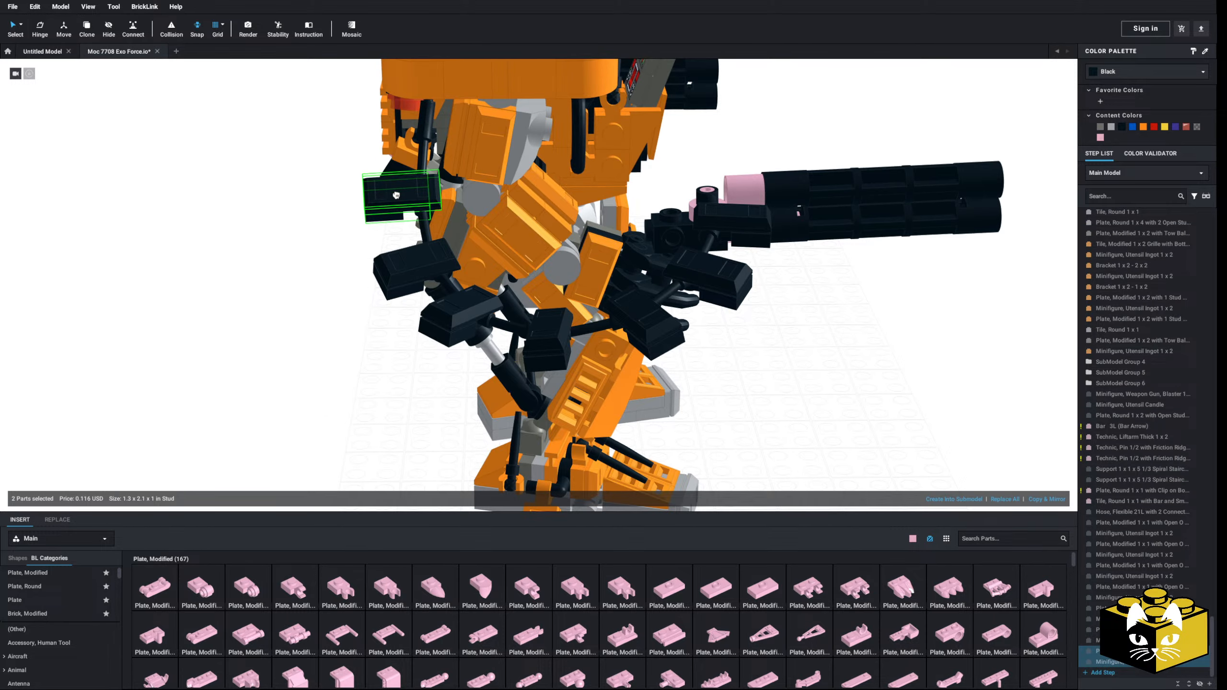
click(395, 195)
scroll(311, 314, down, 5)
right_drag(309, 343, 344, 427)
scroll(292, 344, up, 5)
scroll(776, 397, up, 3)
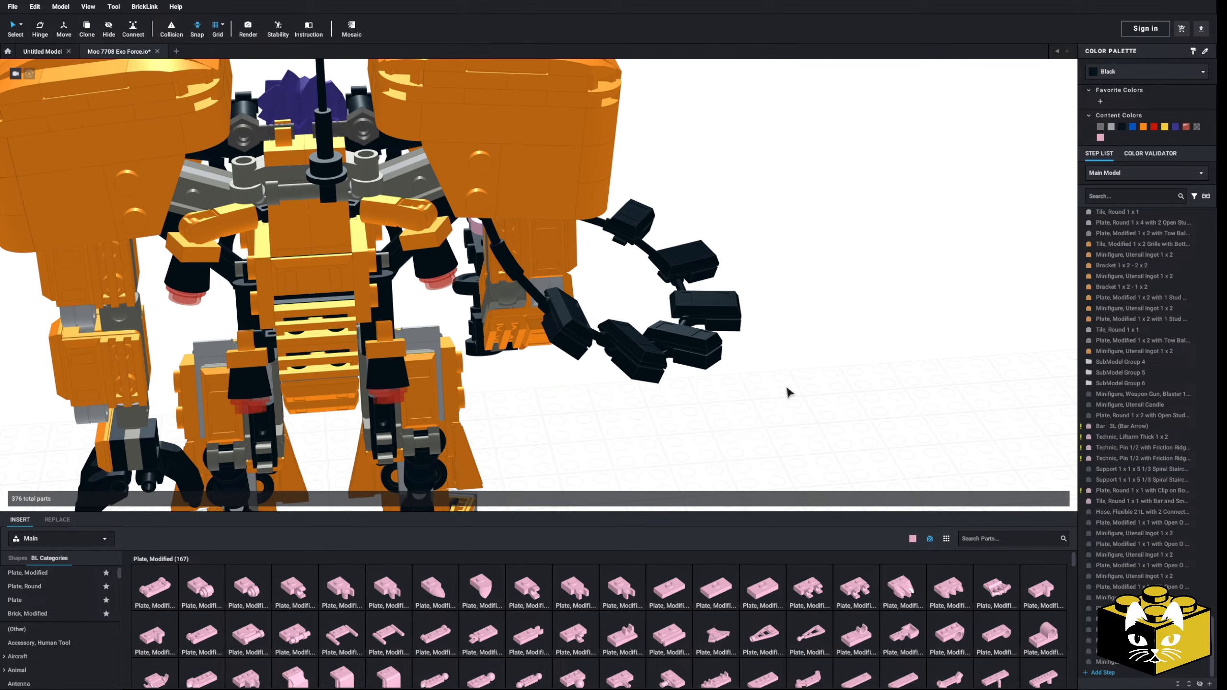
right_click(786, 388)
click(794, 416)
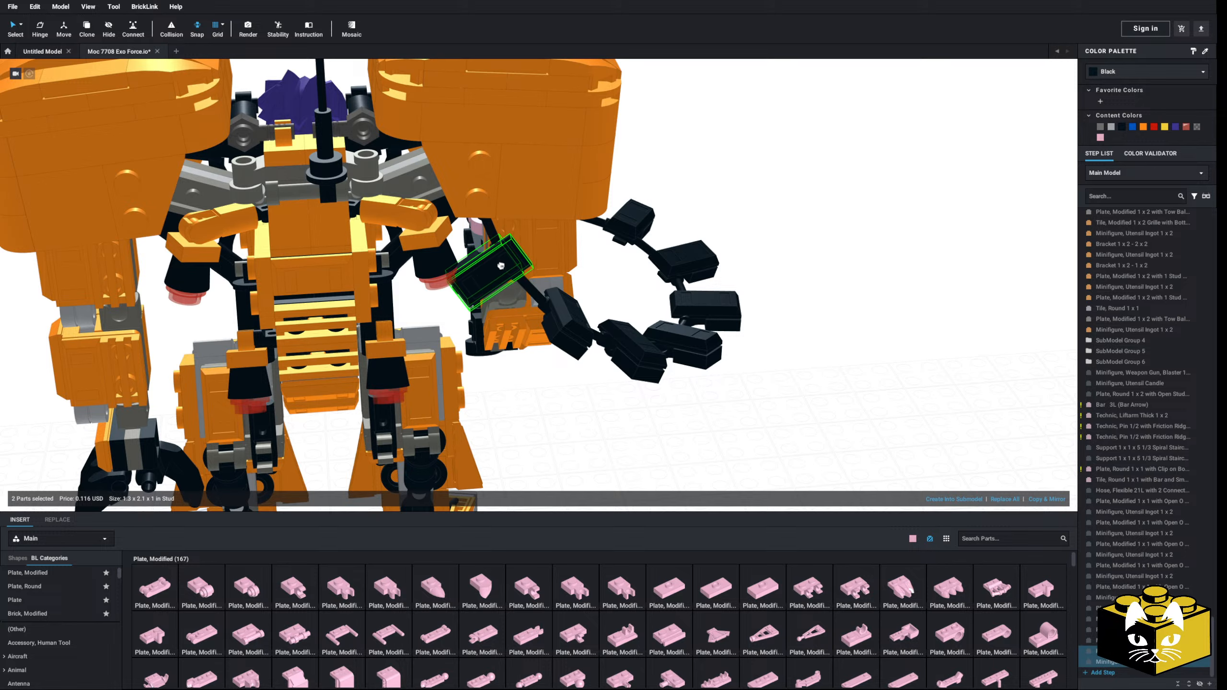
click(552, 359)
Step: Rotate the second-highest black armour pair around the hose with the Hinge tool
right_drag(614, 429, 724, 240)
middle_drag(723, 239, 715, 267)
scroll(716, 267, up, 3)
right_drag(715, 267, 599, 358)
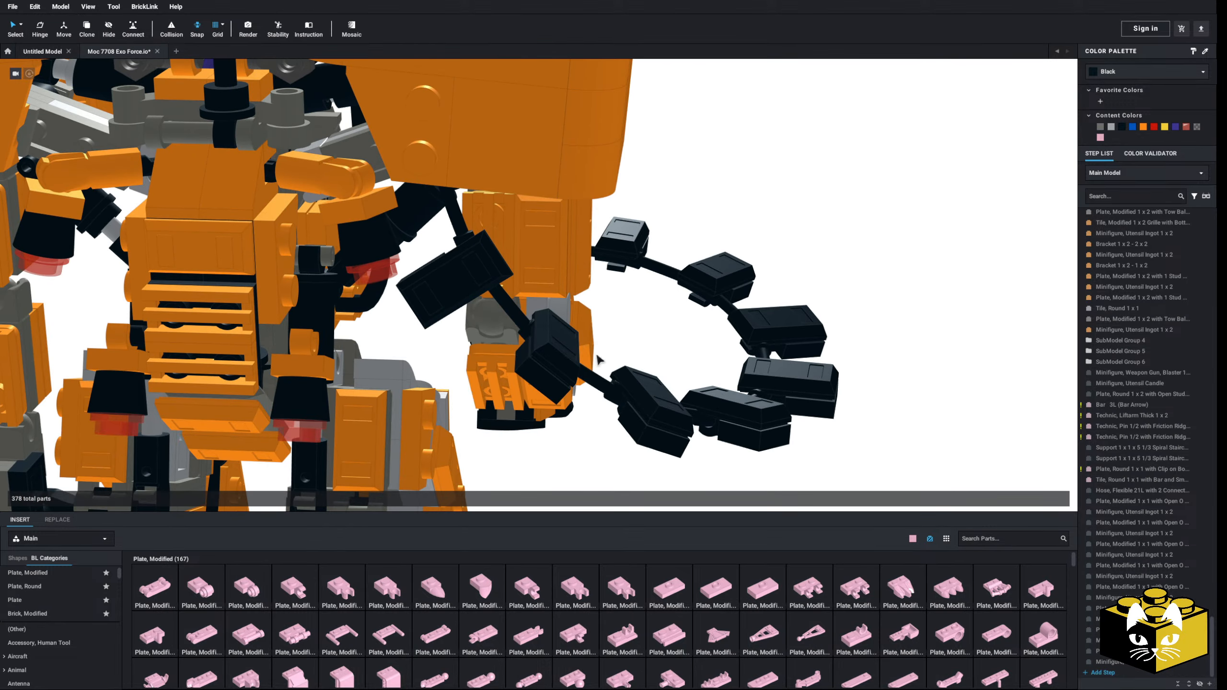
click(562, 345)
ctrl+click(546, 372)
click(37, 28)
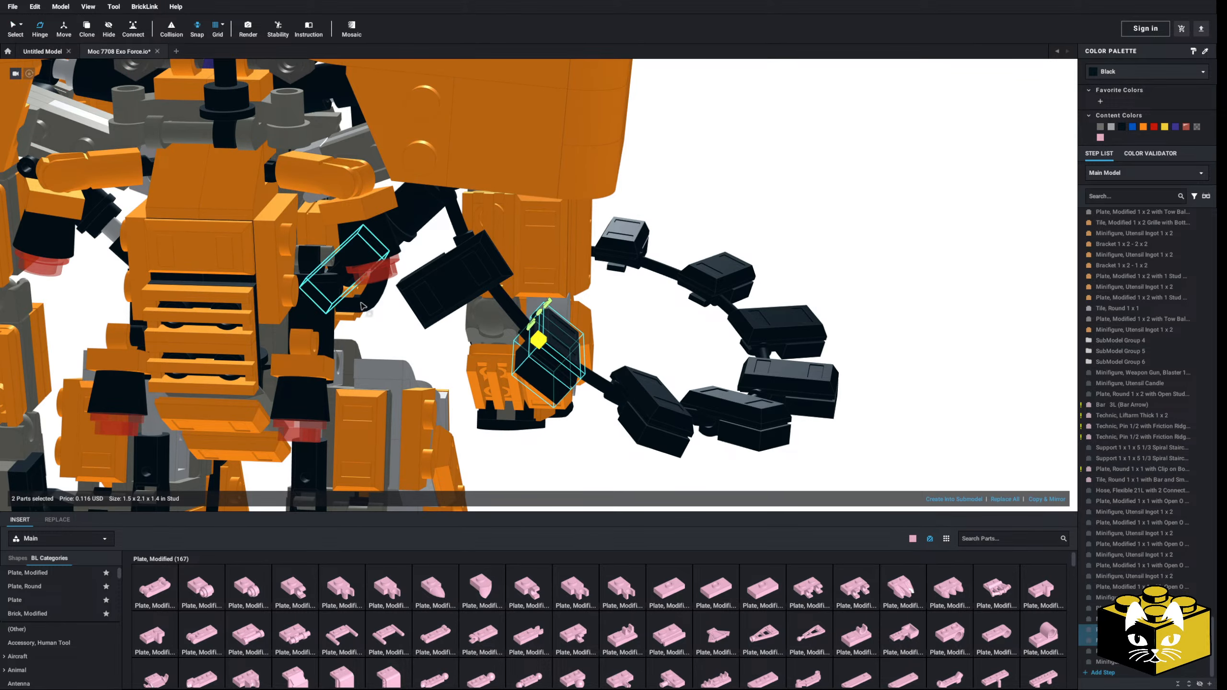
middle_drag(497, 343, 511, 277)
right_drag(511, 277, 537, 324)
drag(550, 252, 590, 267)
Step: Rotate the neighbouring armour pair at the hose's lower bend around the hose as well
click(661, 335)
ctrl+click(652, 389)
drag(598, 339, 608, 317)
click(745, 461)
scroll(724, 447, down, 5)
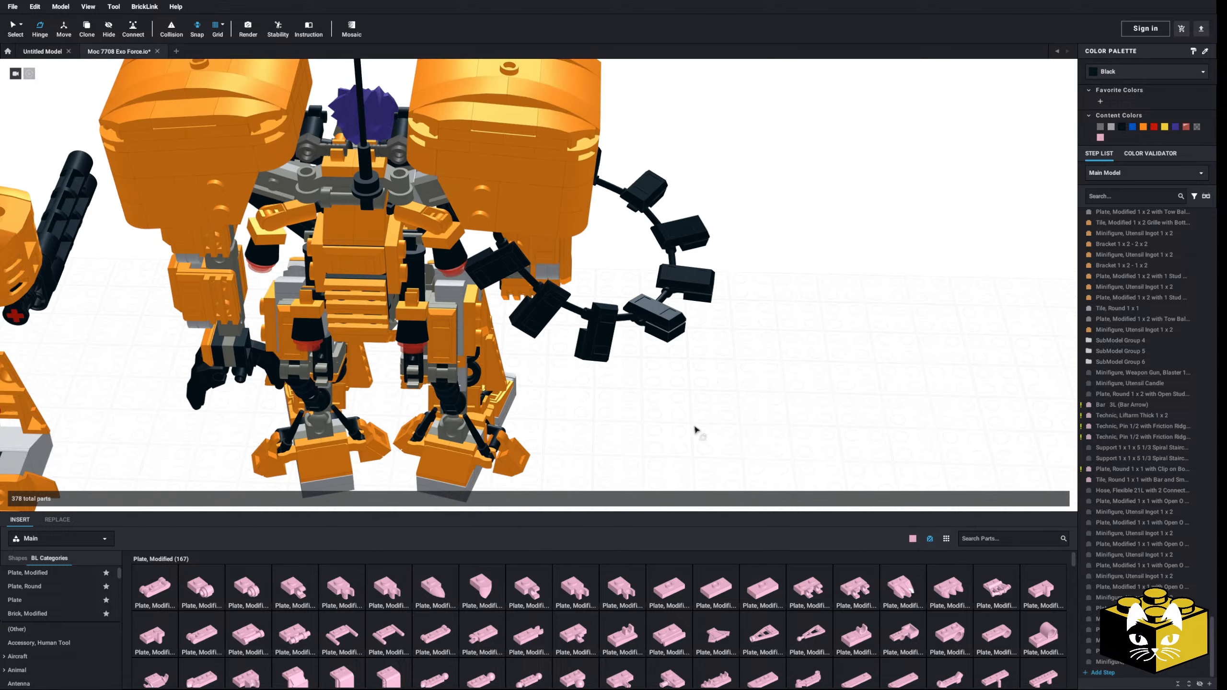
Step: Check the armoured hose from the front and undo the rotations and the copied pairs
right_drag(695, 429, 621, 413)
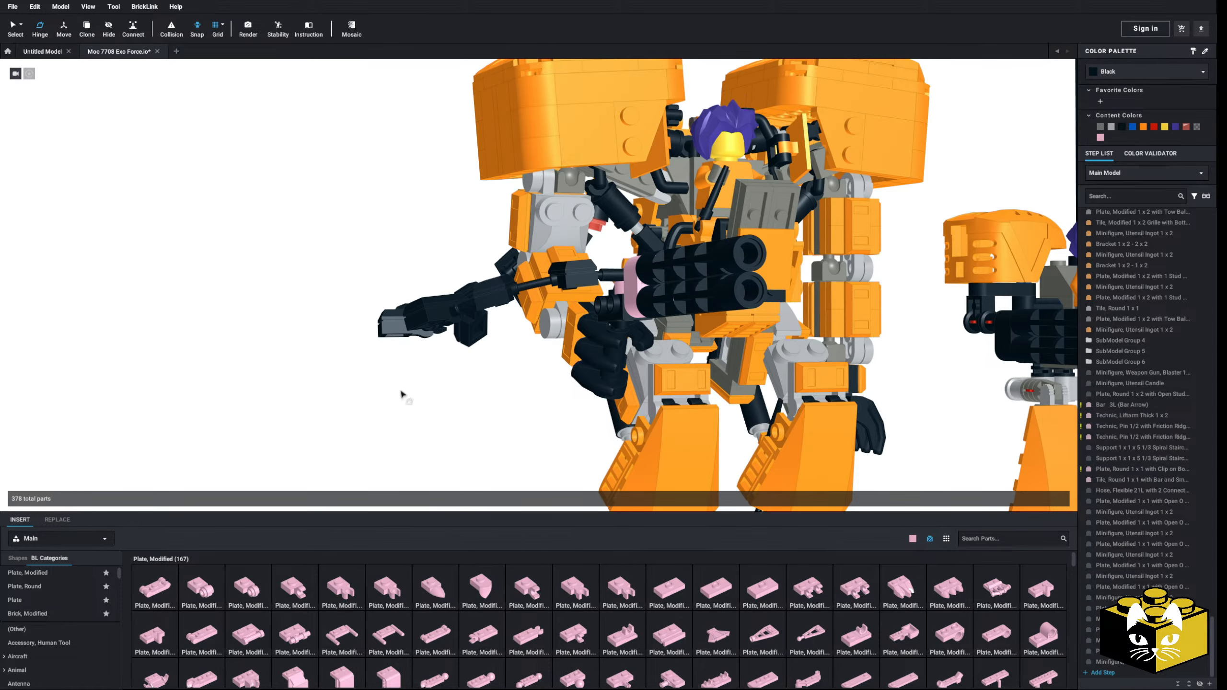
mouse_move(401, 394)
right_down()
mouse_move(434, 412)
mouse_move(396, 384)
right_up()
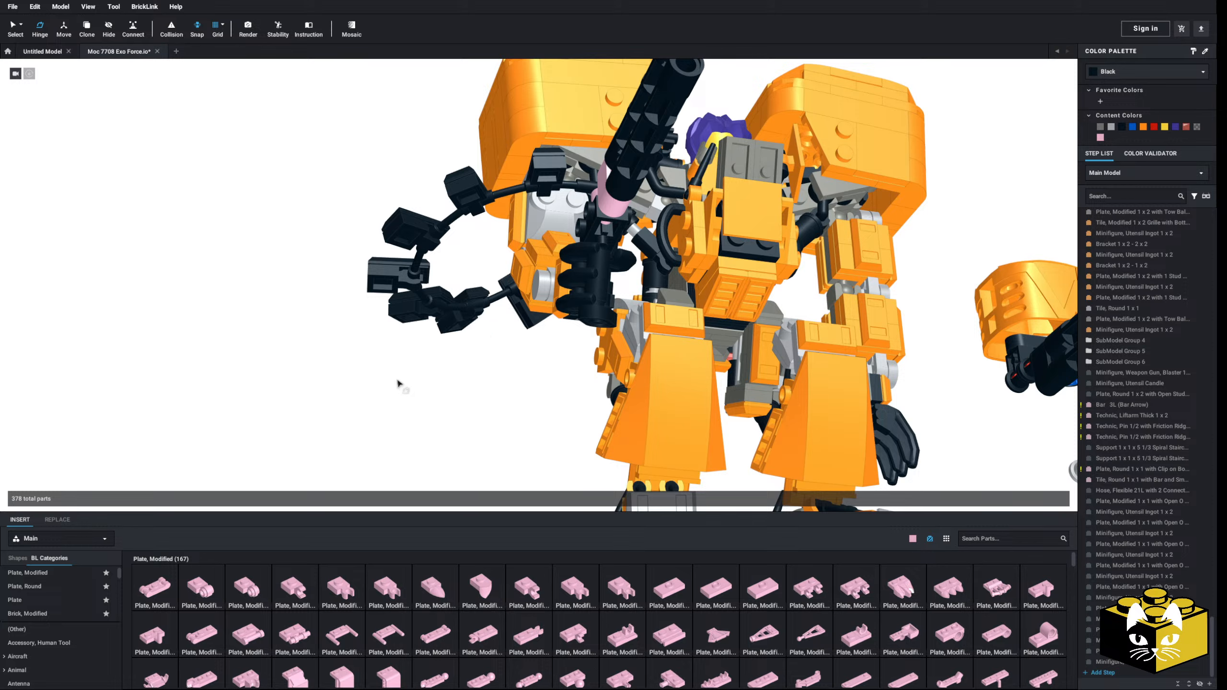
key(ctrl+z)
key(ctrl+z)
key(ctrl+z)
key(ctrl+z)
key(ctrl+z)
key(ctrl+z)
key(ctrl+z)
key(ctrl+z)
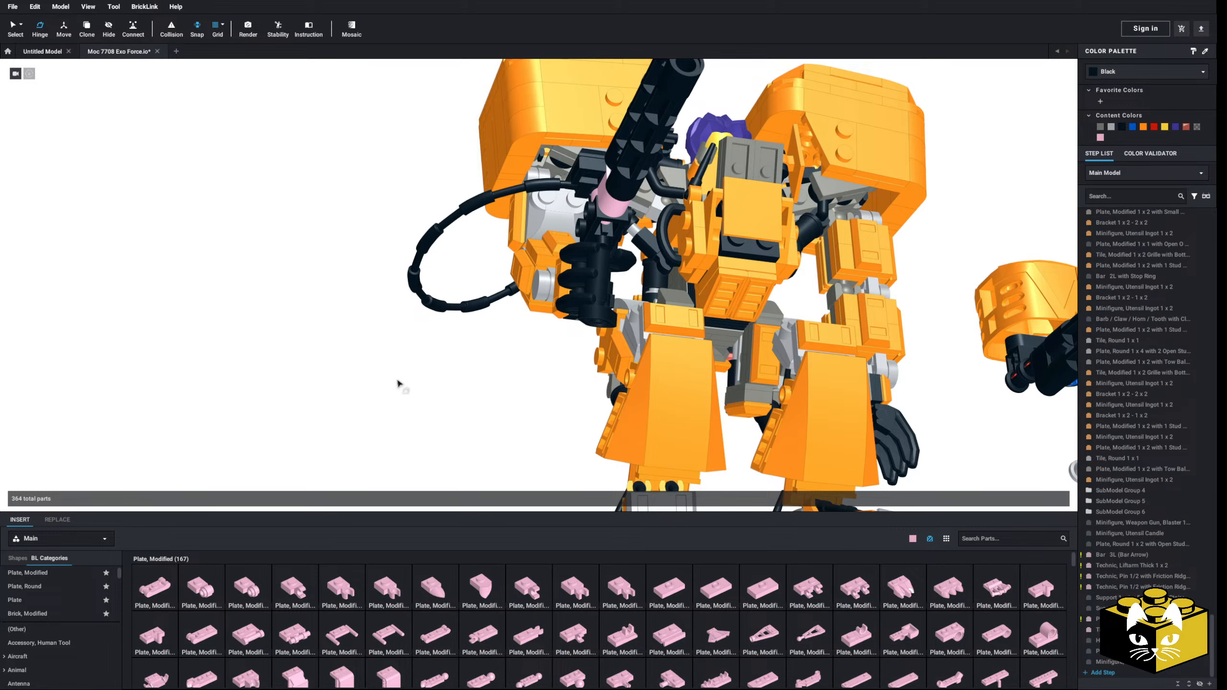
Step: Browse the part categories for another way to cover the hose and inspect its connection at the gun
right_drag(398, 382, 413, 420)
scroll(67, 590, down, 10)
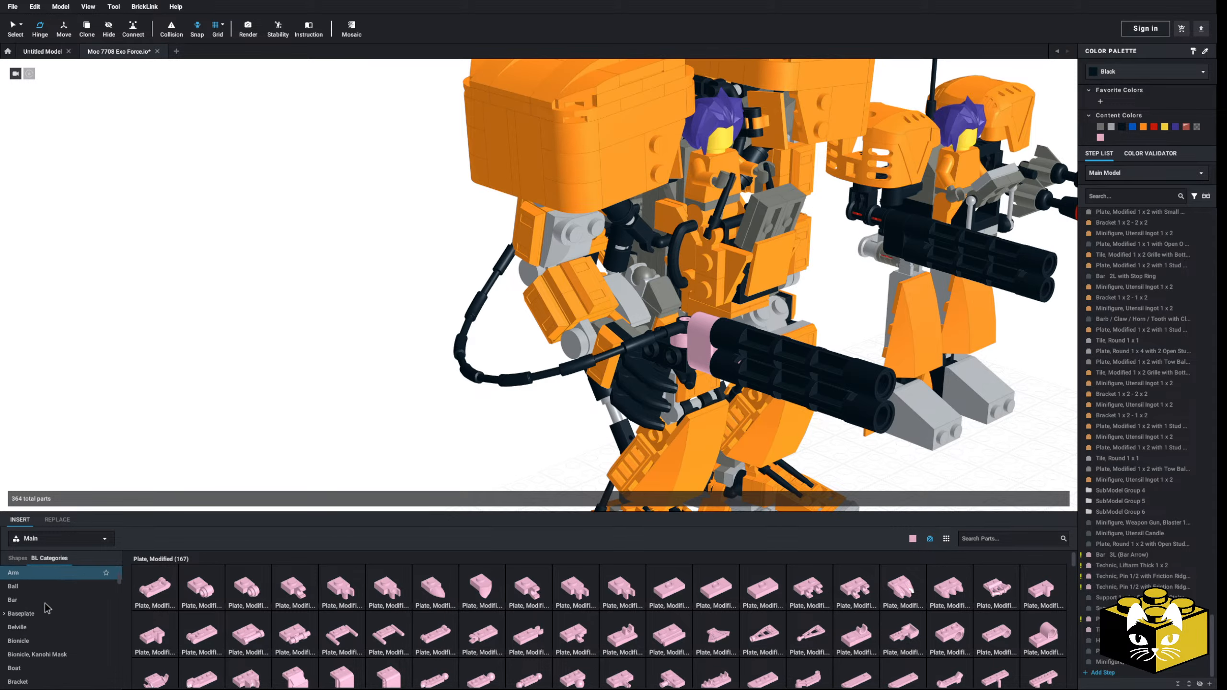
scroll(70, 598, up, 5)
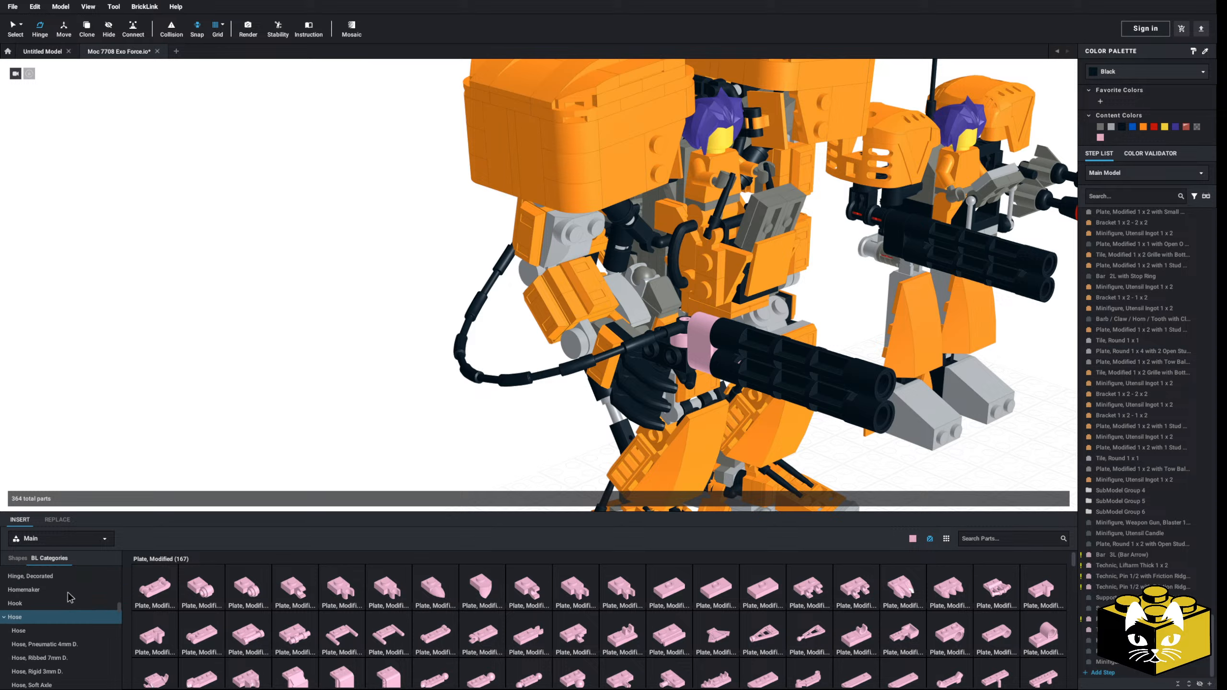
scroll(70, 598, up, 3)
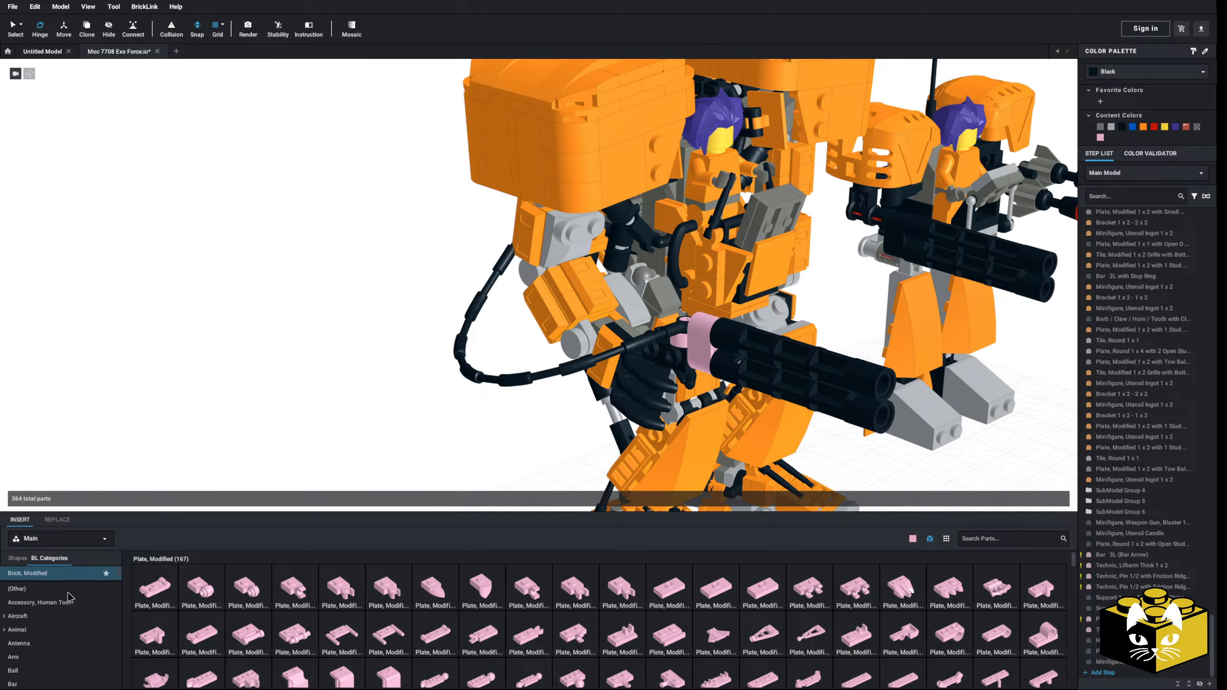
scroll(66, 591, down, 2)
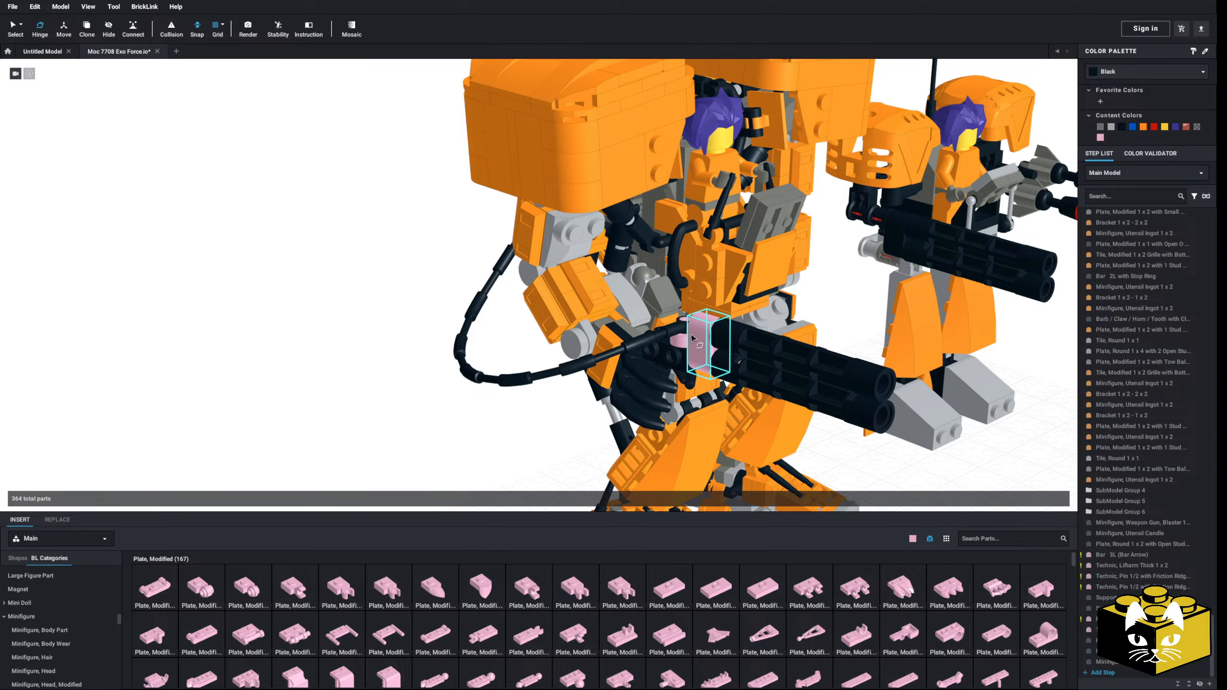
middle_drag(368, 388, 366, 368)
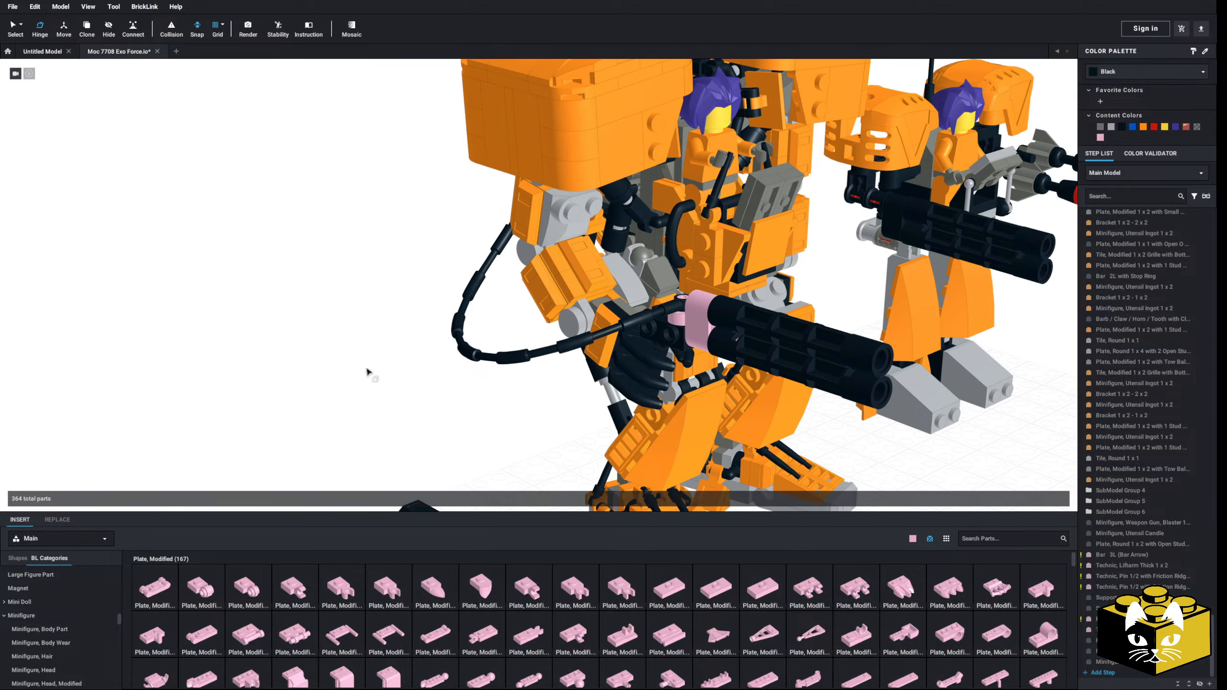
middle_drag(324, 328, 293, 290)
right_drag(293, 290, 293, 324)
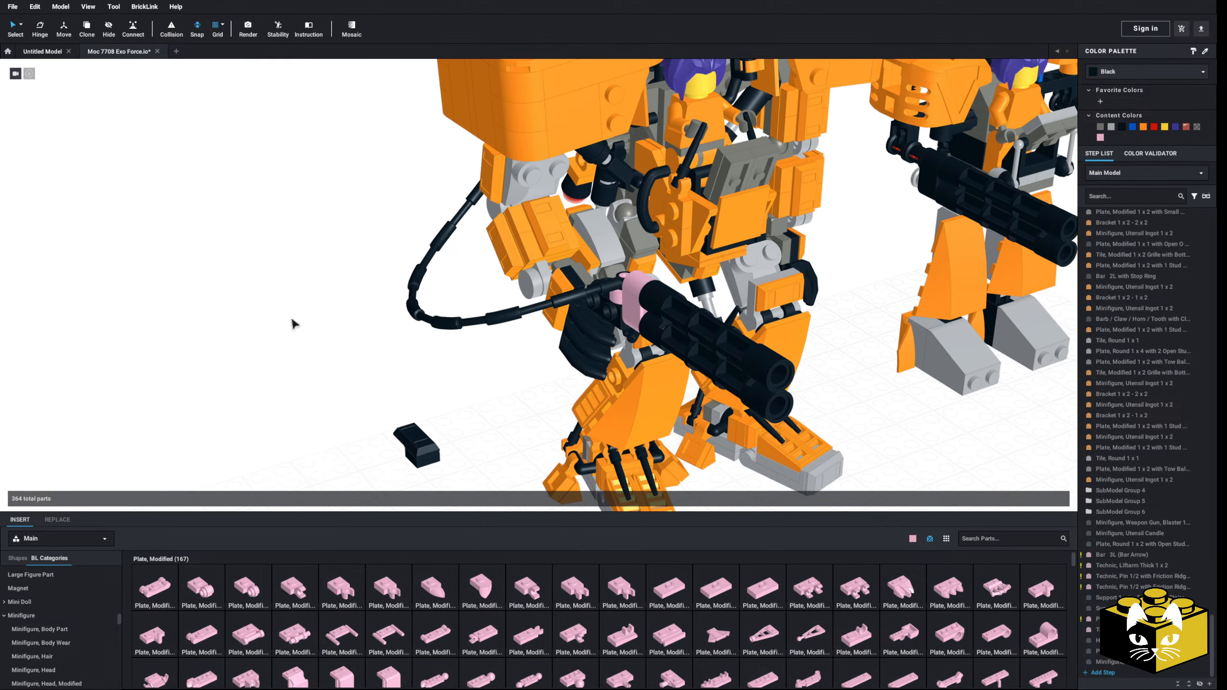
Step: Delete the remaining black clip plate and ingot pair from the ground beside the robot
scroll(293, 323, up, 2)
middle_drag(328, 449, 320, 361)
drag(434, 353, 367, 438)
key(Delete)
right_drag(381, 409, 406, 496)
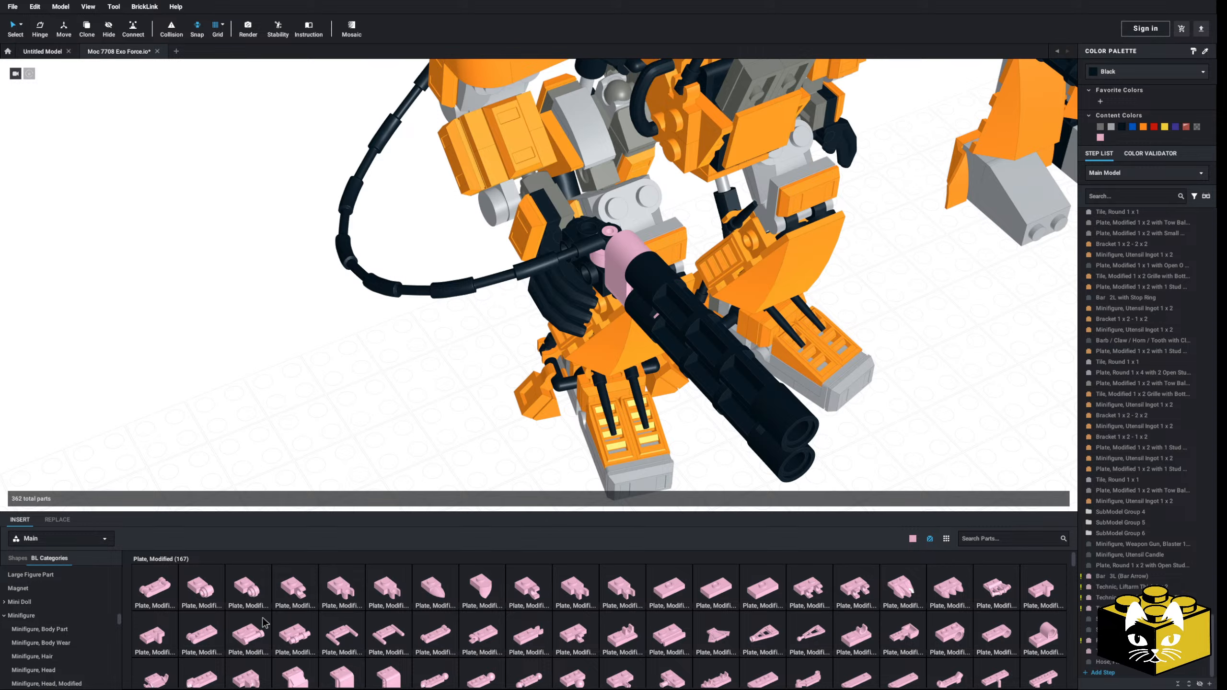
Step: Clip a pink Plate, Modified 1 x 2 with 2 Open O Clips (Horizontal Grip) onto the hose next to the gun
click(845, 620)
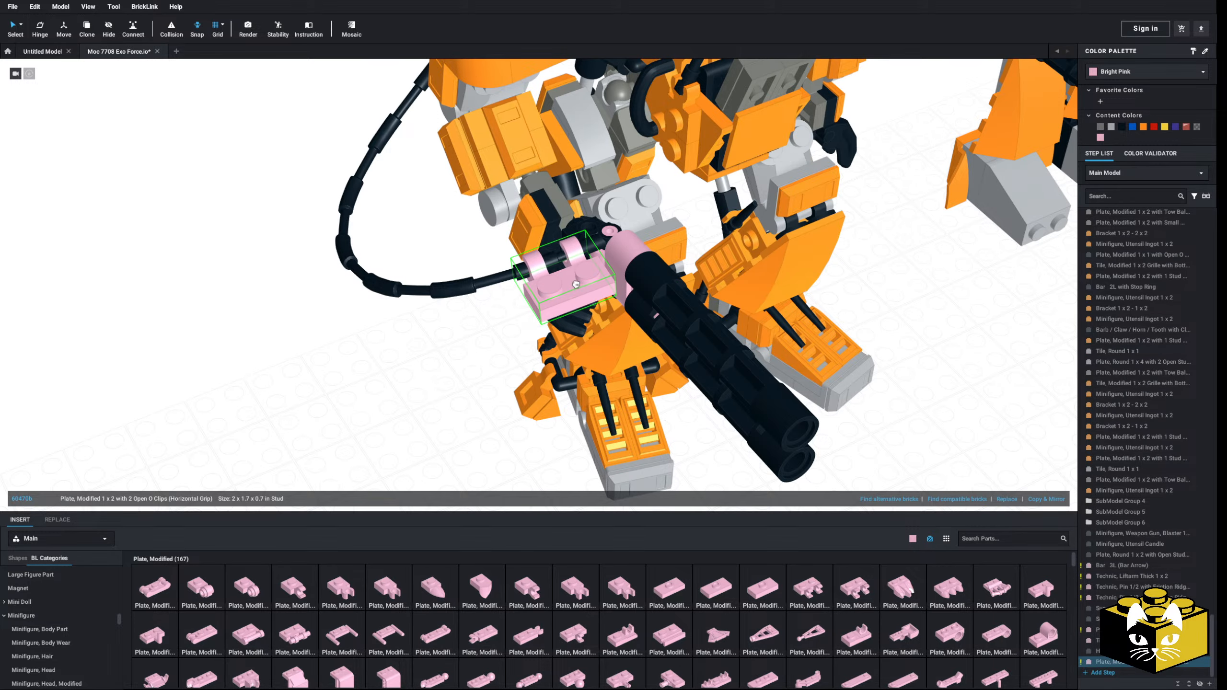
click(575, 284)
click(471, 350)
right_drag(471, 350, 452, 334)
scroll(529, 164, down, 2)
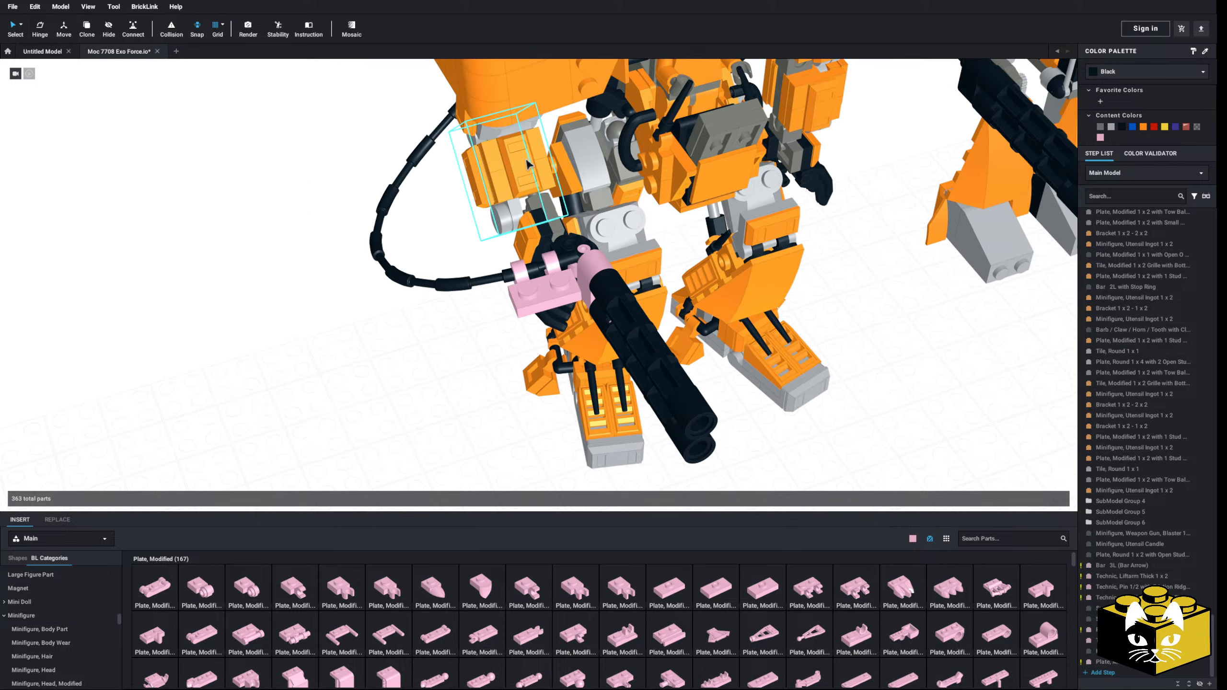
Step: Copy an orange 1 x 2 ingot from the forearm armour and place two side by side on the pink two-clip plate
click(526, 164)
right_click(429, 310)
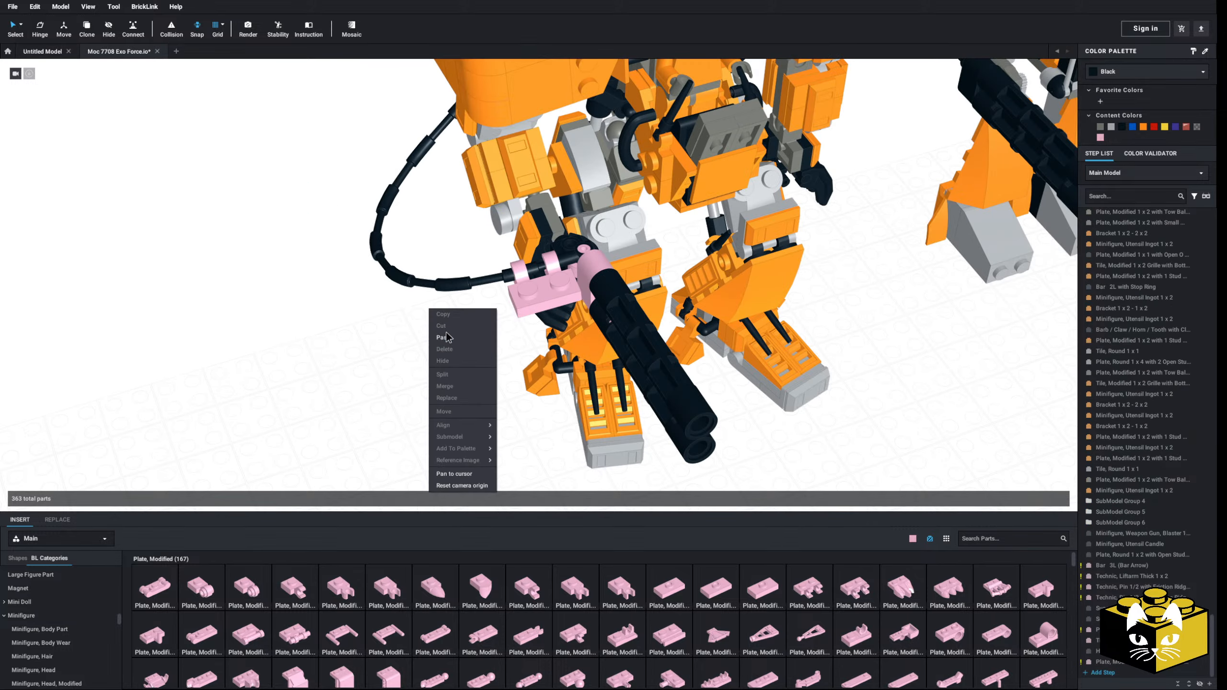
click(447, 337)
click(1046, 500)
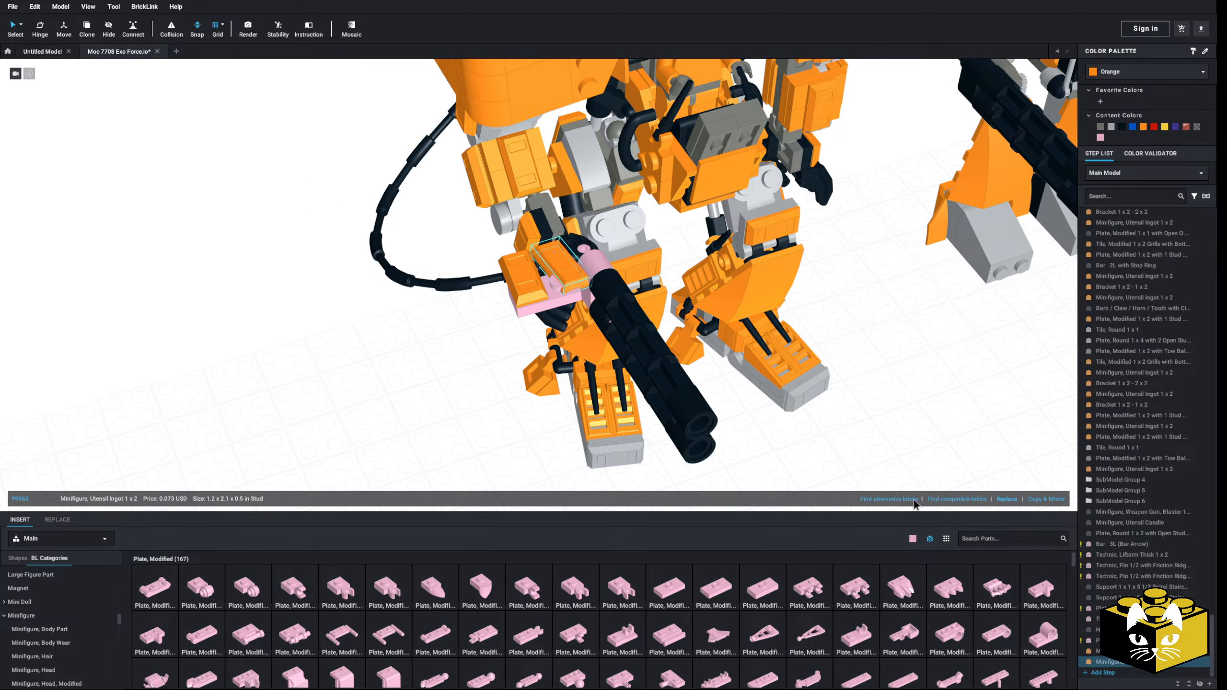
Step: Recolour the pink two-clip plate and its two orange ingots black
drag(573, 279, 564, 290)
click(411, 366)
right_drag(387, 366, 433, 370)
ctrl+click(590, 275)
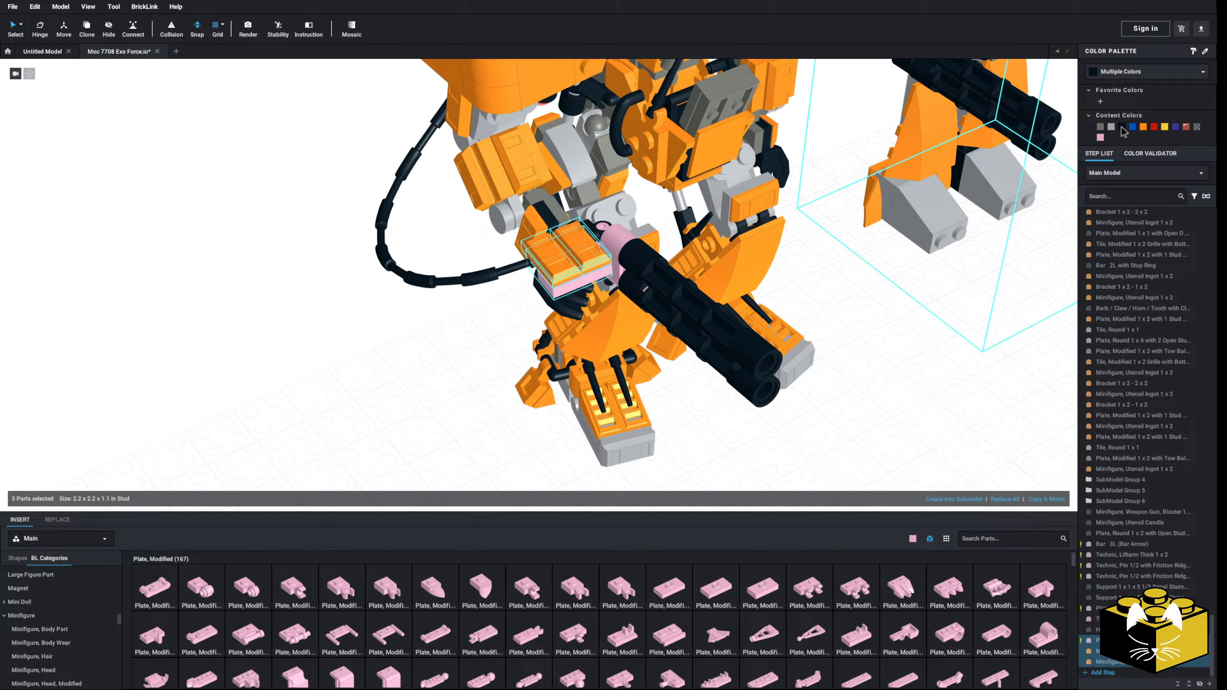
click(1121, 127)
Step: Copy the black clip plate with its two ingots and snap the copy onto the hose behind the original
right_click(580, 281)
click(593, 296)
click(441, 321)
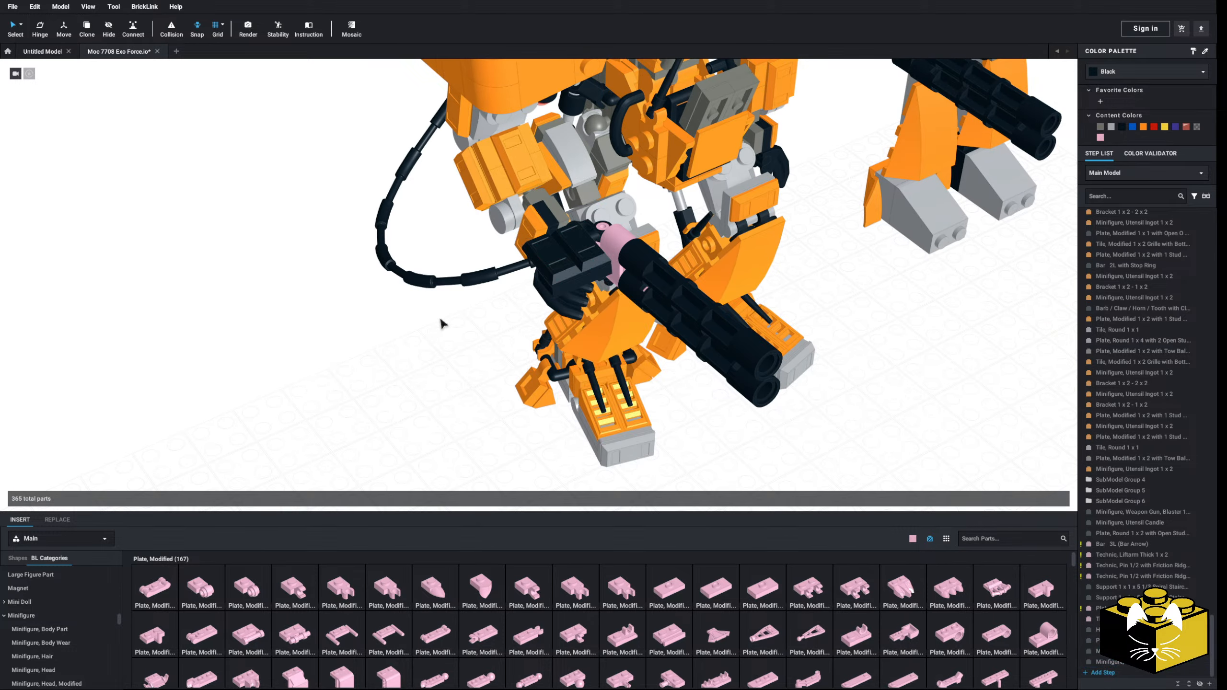
right_click(441, 320)
click(455, 347)
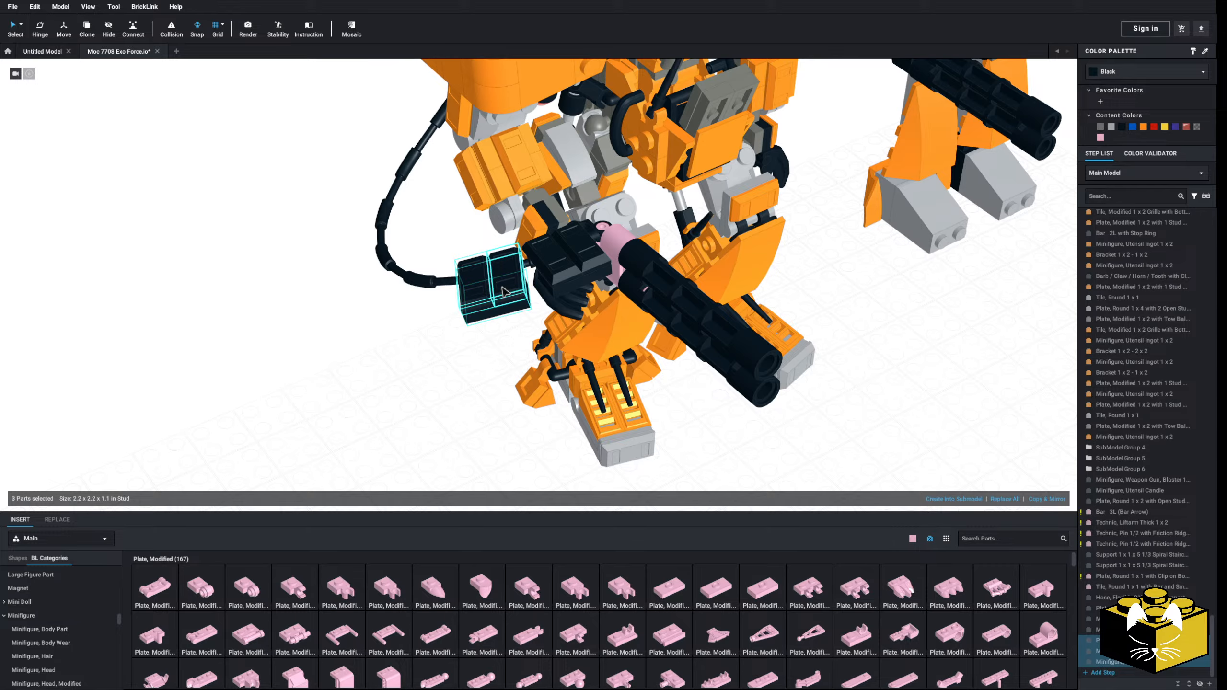
click(503, 291)
Step: Paste a third black plate-and-ingot assembly onto the hose directly behind the second one
click(405, 372)
right_drag(376, 360, 405, 385)
scroll(335, 385, up, 3)
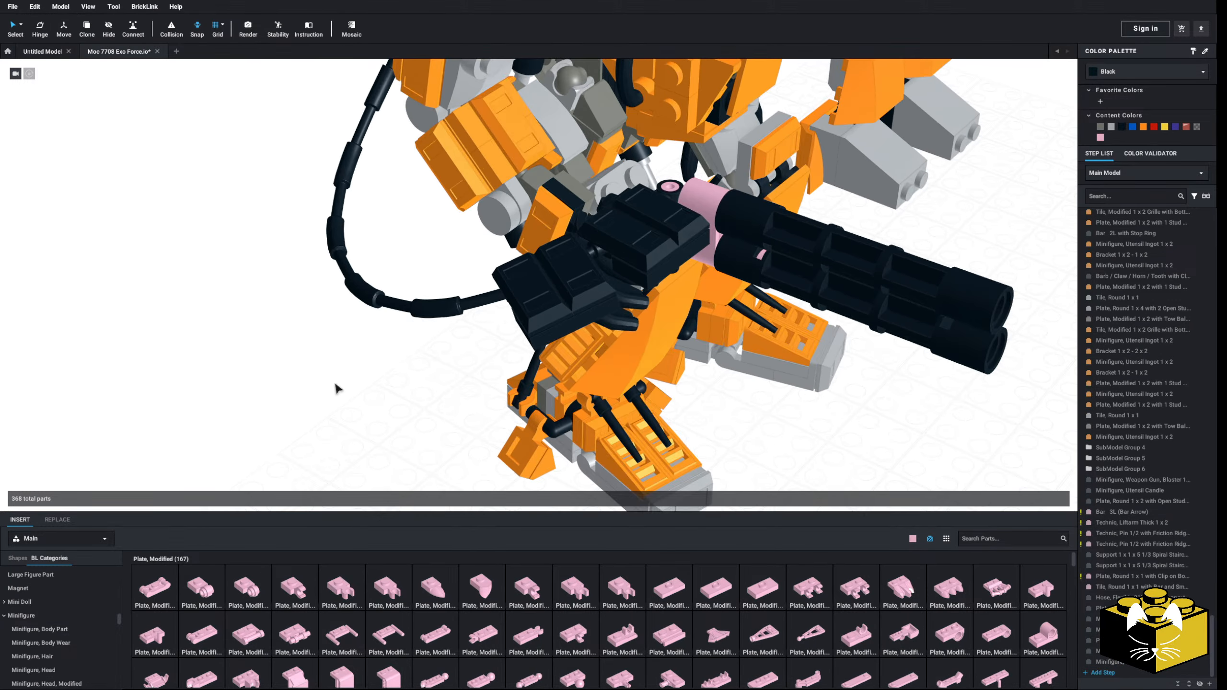
right_click(351, 405)
click(372, 435)
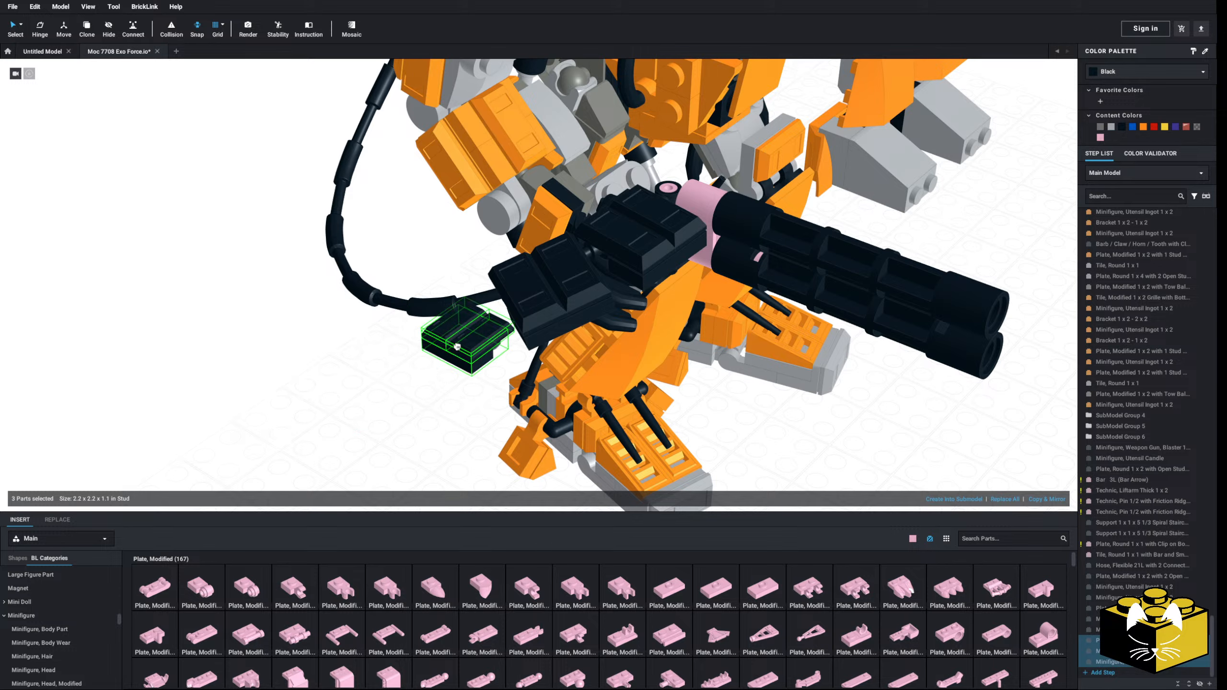
click(430, 330)
Step: Paste a fourth black plate-and-ingot assembly onto the hose behind the third, at the hose's lower bend
right_drag(430, 330, 287, 417)
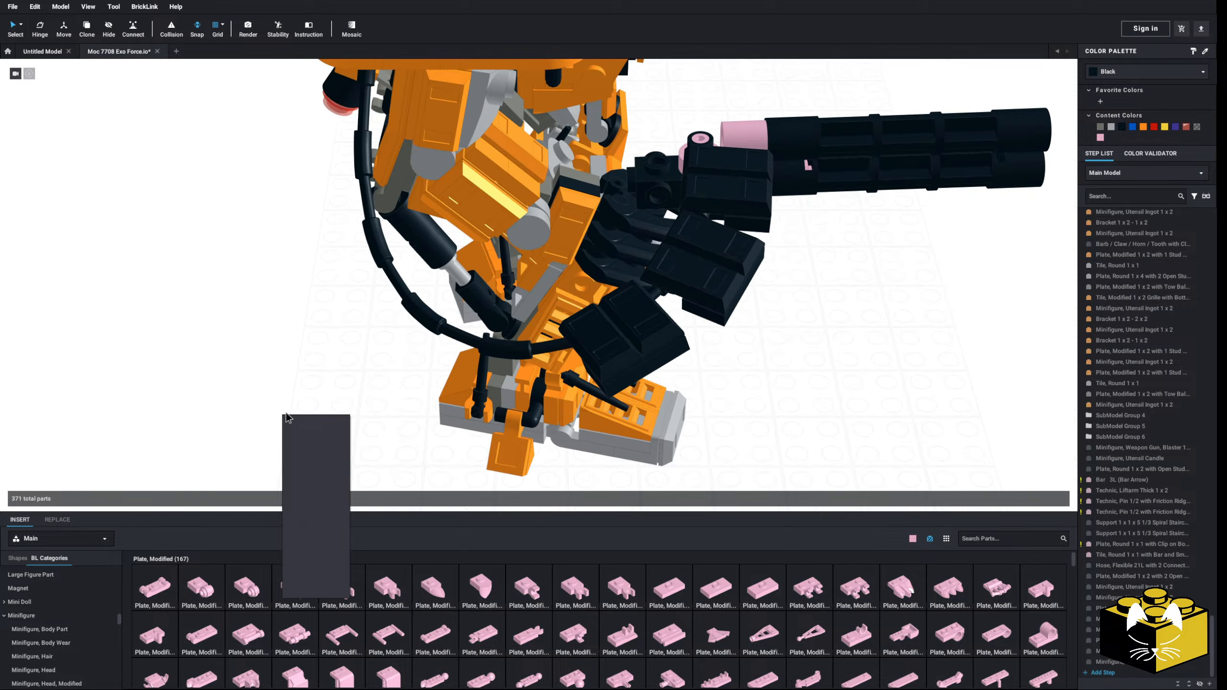
click(309, 445)
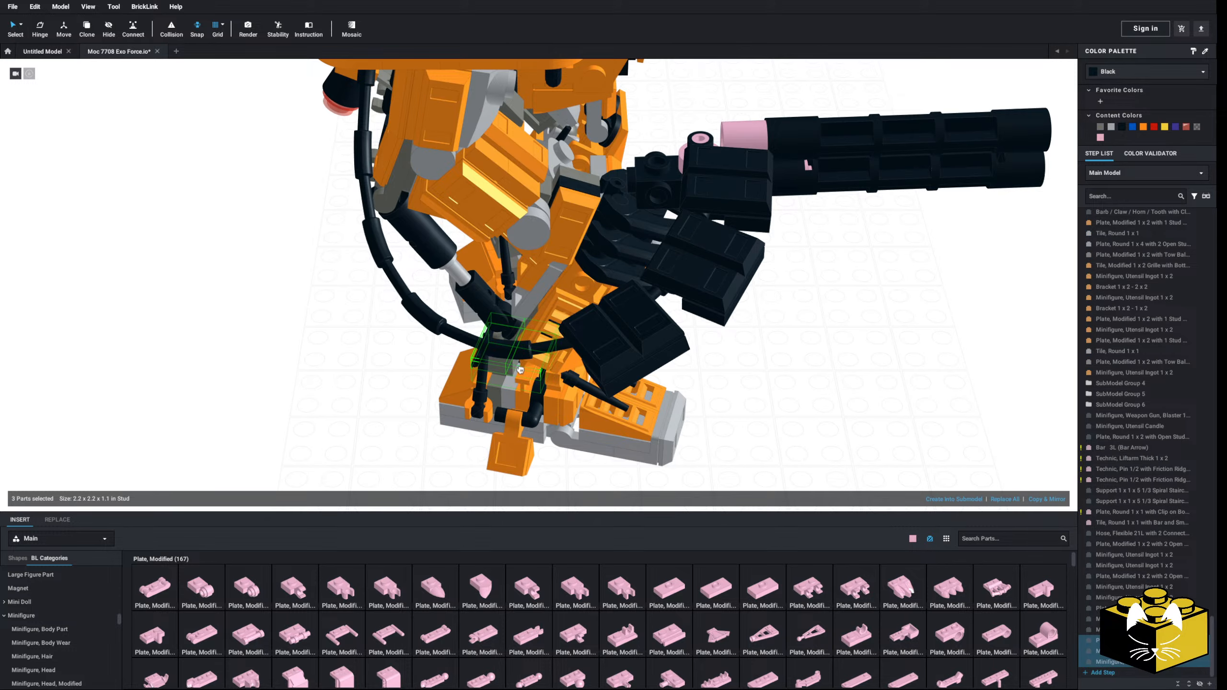
drag(524, 371, 449, 420)
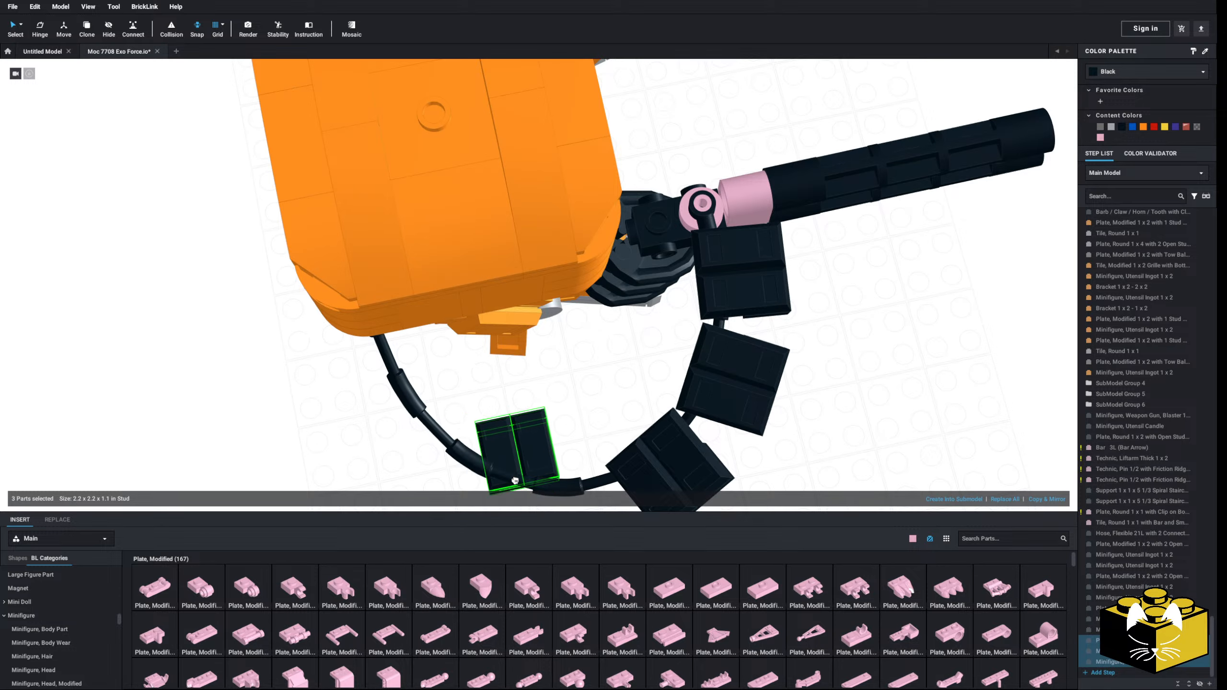
drag(514, 479, 560, 485)
click(548, 441)
right_drag(549, 441, 340, 421)
scroll(342, 412, down, 3)
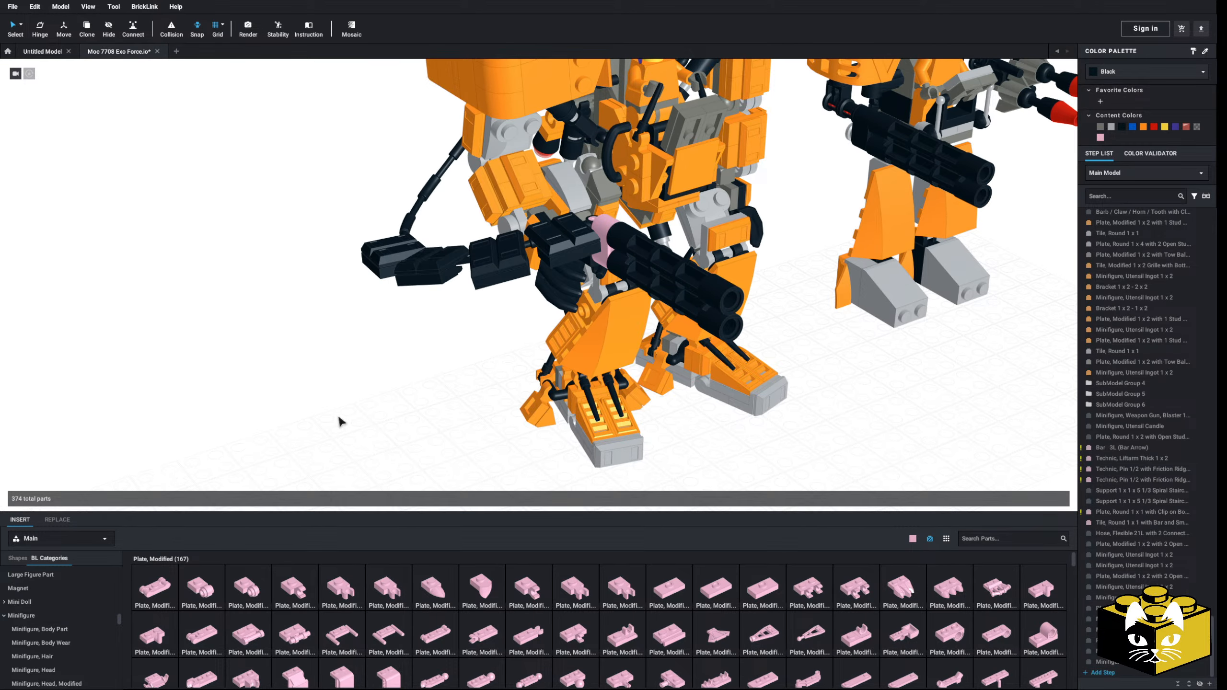
Step: Undo the pasted armour copies, the black recolouring, and the original clip plate and ingots, leaving the hose bare
key(ctrl+z)
key(ctrl+z)
key(ctrl+z)
key(ctrl+z)
key(ctrl+z)
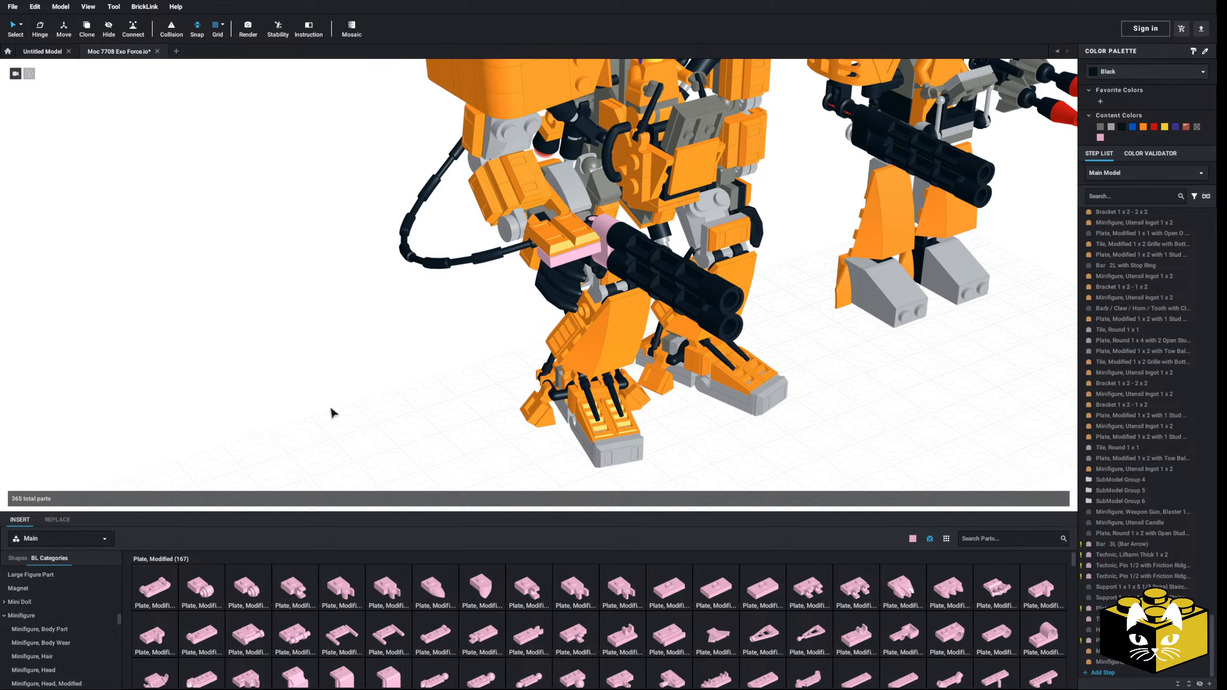
key(ctrl+z)
key(ctrl+z)
key(ctrl+z)
Step: Clip a bright pink Plate, Round 1 x 1 with Clip on Bottom onto the hose just behind the gun
scroll(318, 393, up, 3)
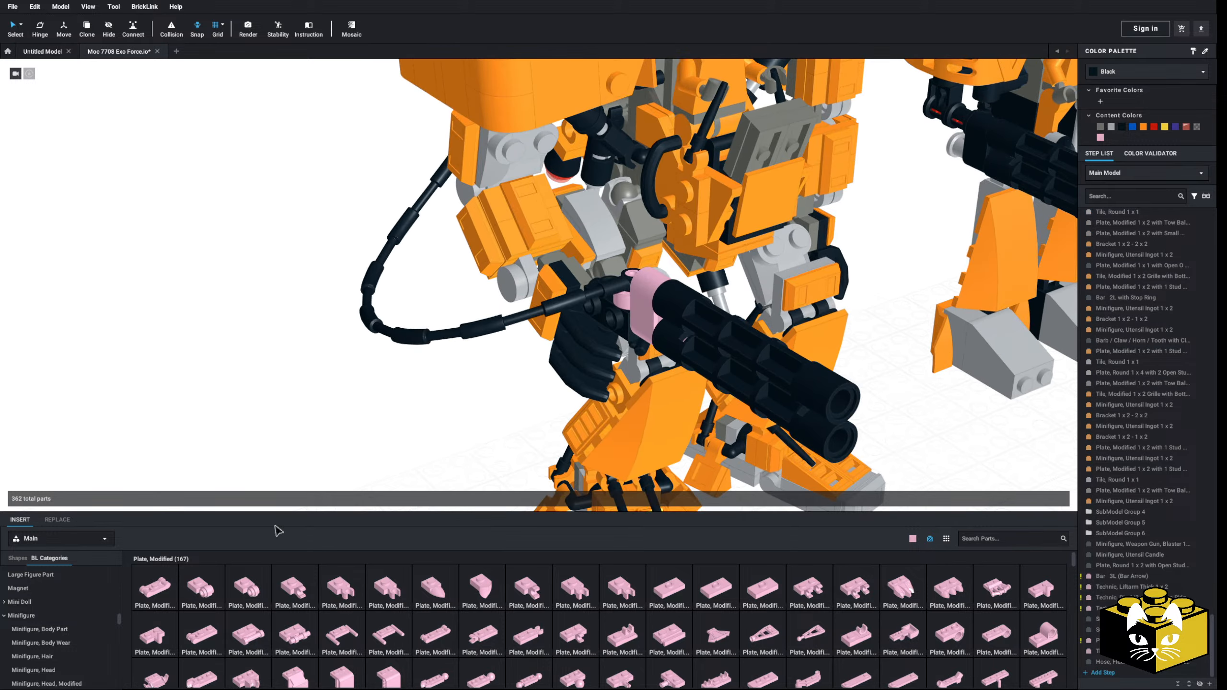
scroll(57, 633, down, 12)
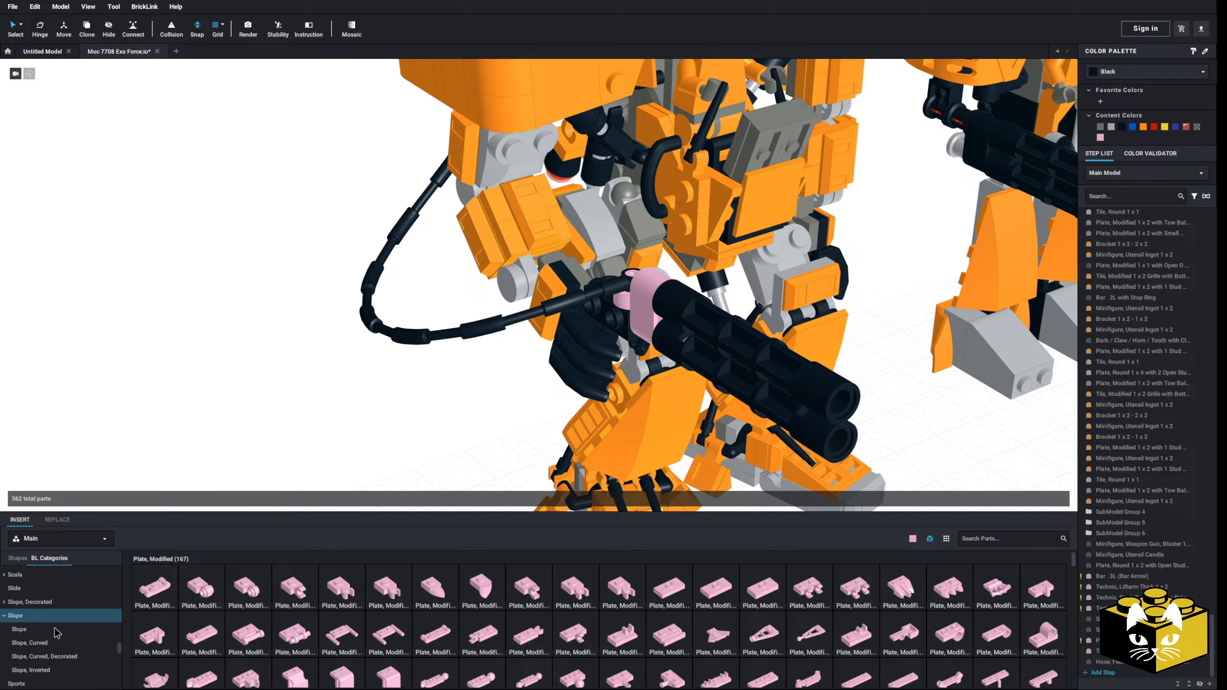
scroll(57, 633, down, 8)
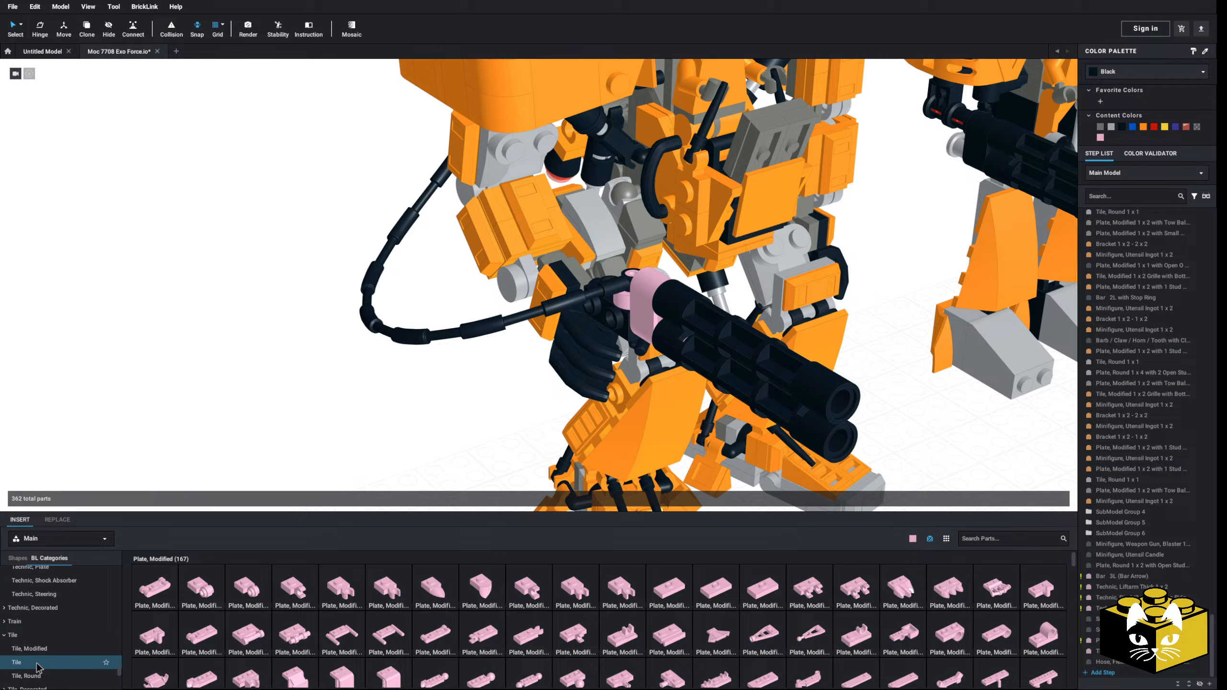
click(44, 675)
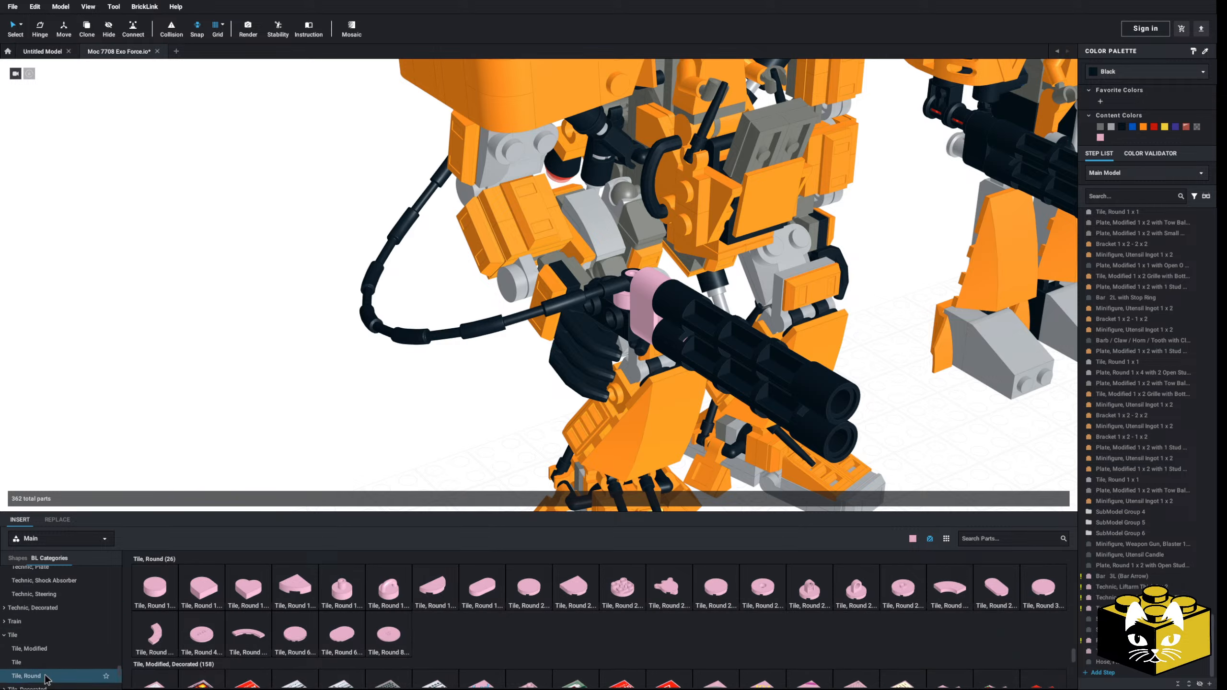
scroll(92, 638, up, 1)
scroll(90, 633, up, 10)
click(44, 644)
click(342, 586)
right_drag(483, 411, 410, 420)
click(519, 362)
key(Right)
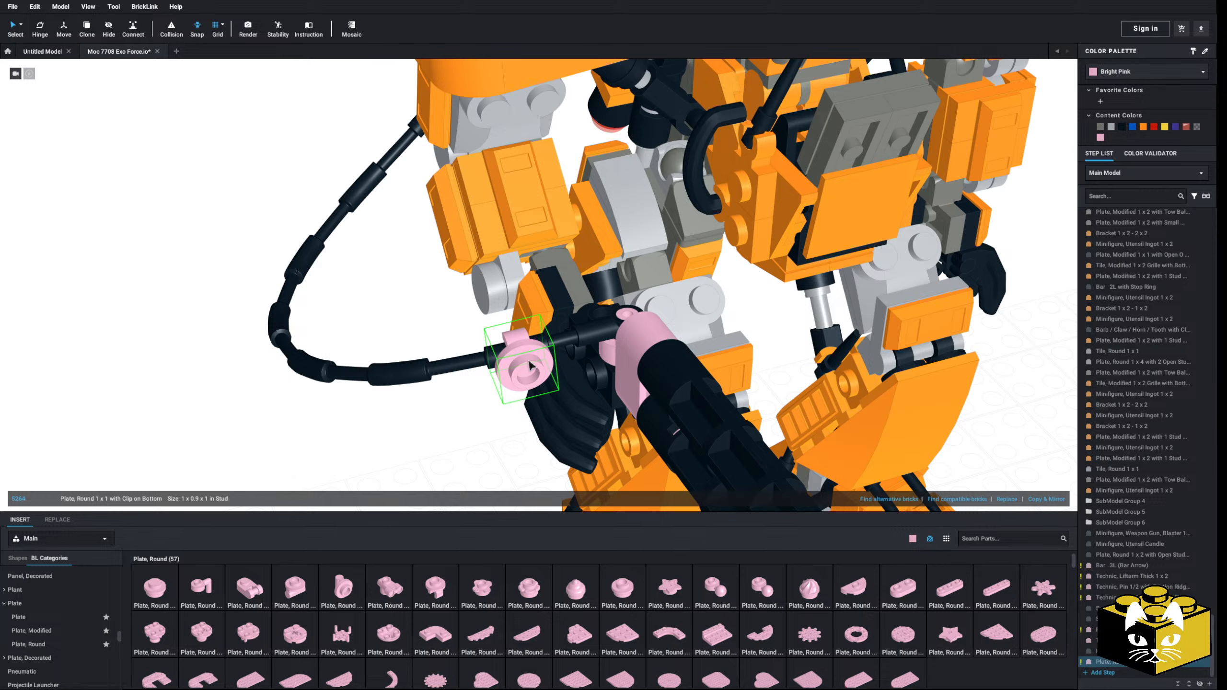
click(441, 432)
Step: Copy an orange 1 x 2 ingot from the forearm armour and place it lengthwise along the hose on the round clip plate
scroll(82, 588, down, 10)
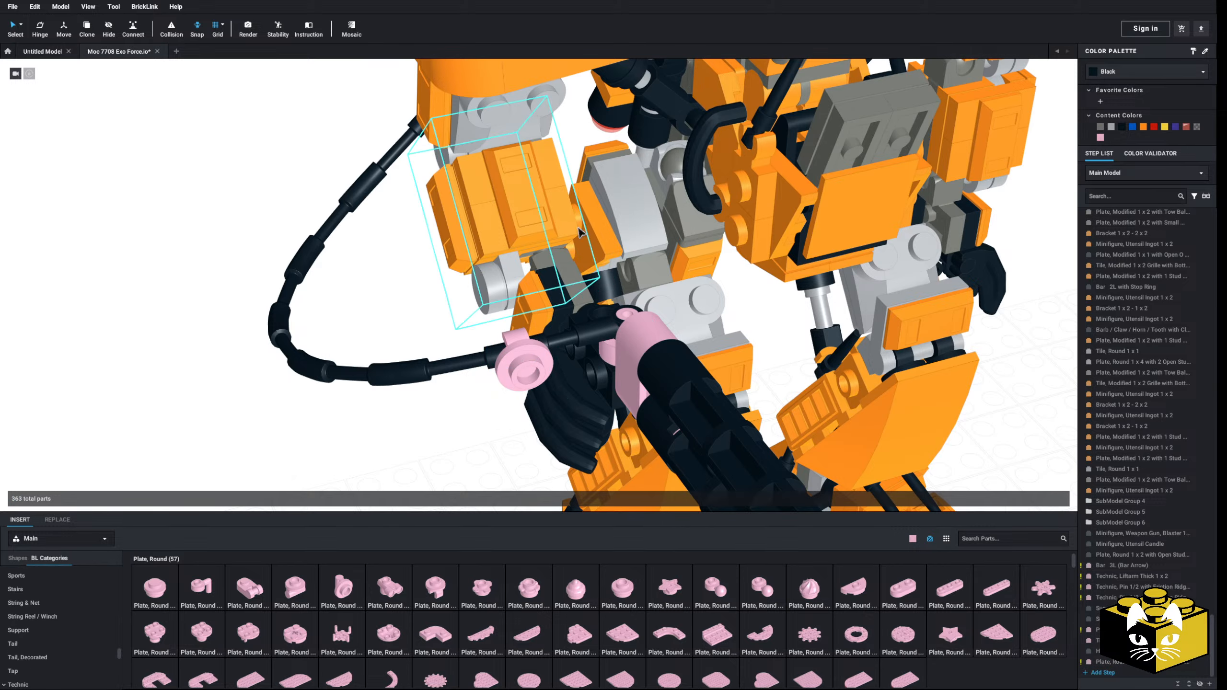
double_click(536, 211)
right_click(536, 211)
click(551, 219)
scroll(551, 220, down, 3)
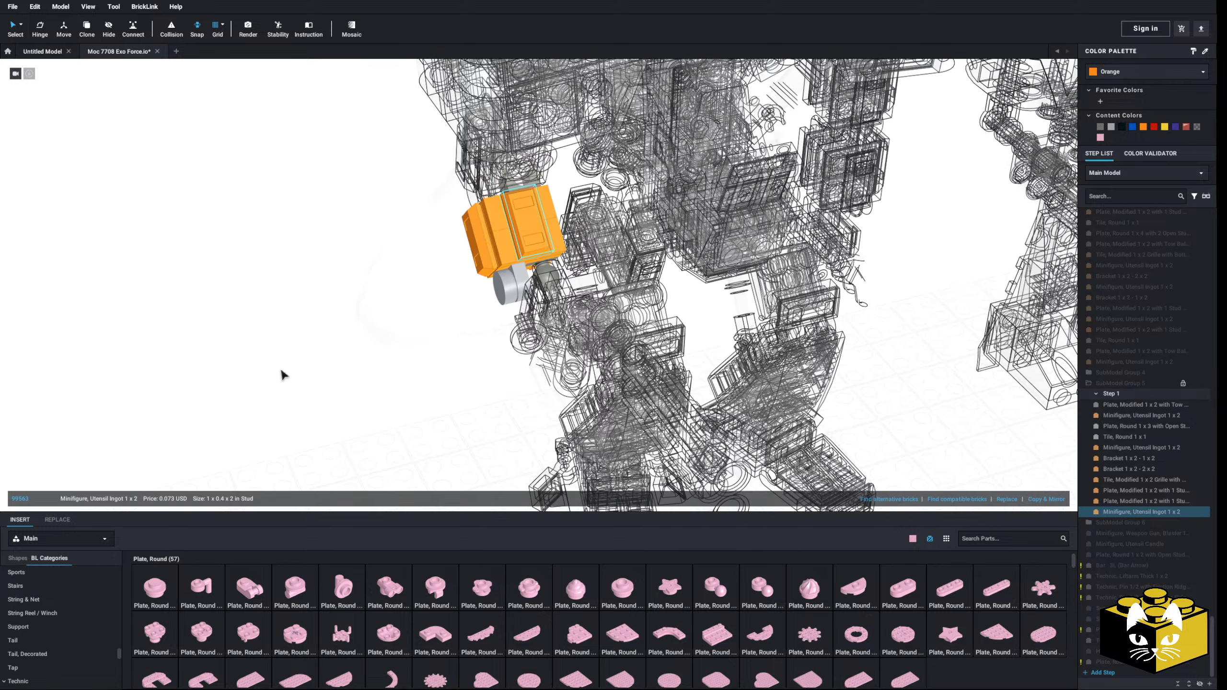
double_click(279, 368)
key(ctrl+v)
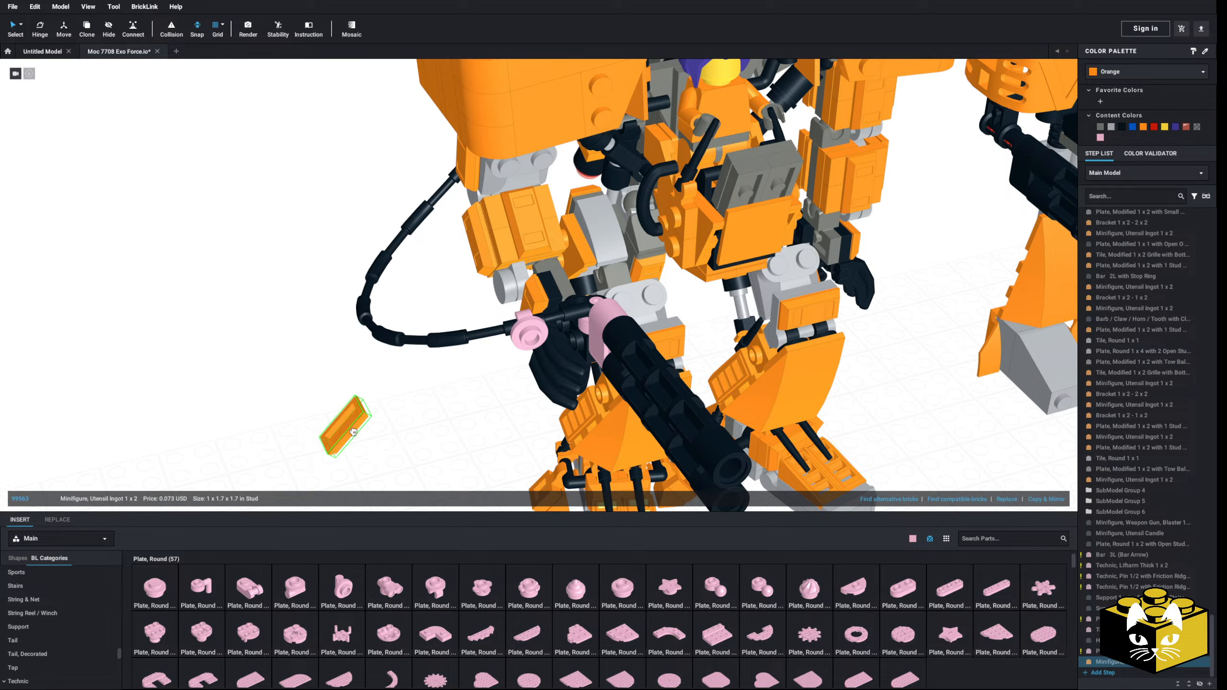
click(535, 345)
key(Right)
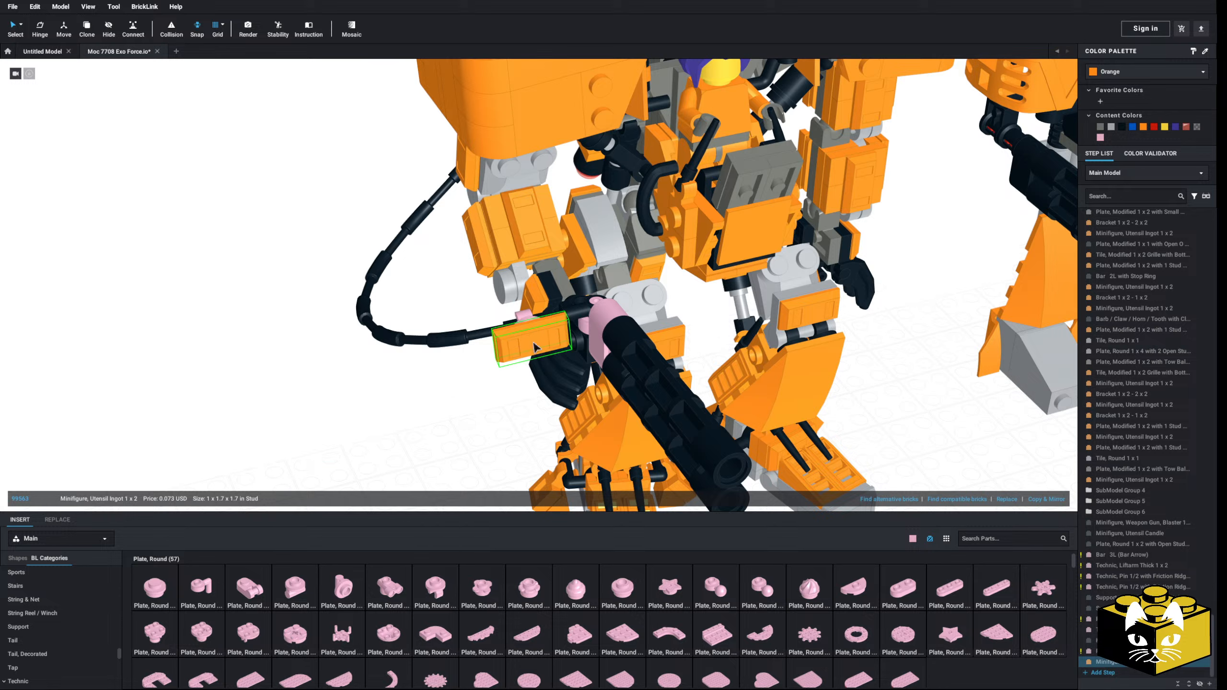
click(532, 343)
click(301, 444)
Step: Browse the Bionicle parts category for a piece that could cover the gun hose
drag(120, 654, 123, 530)
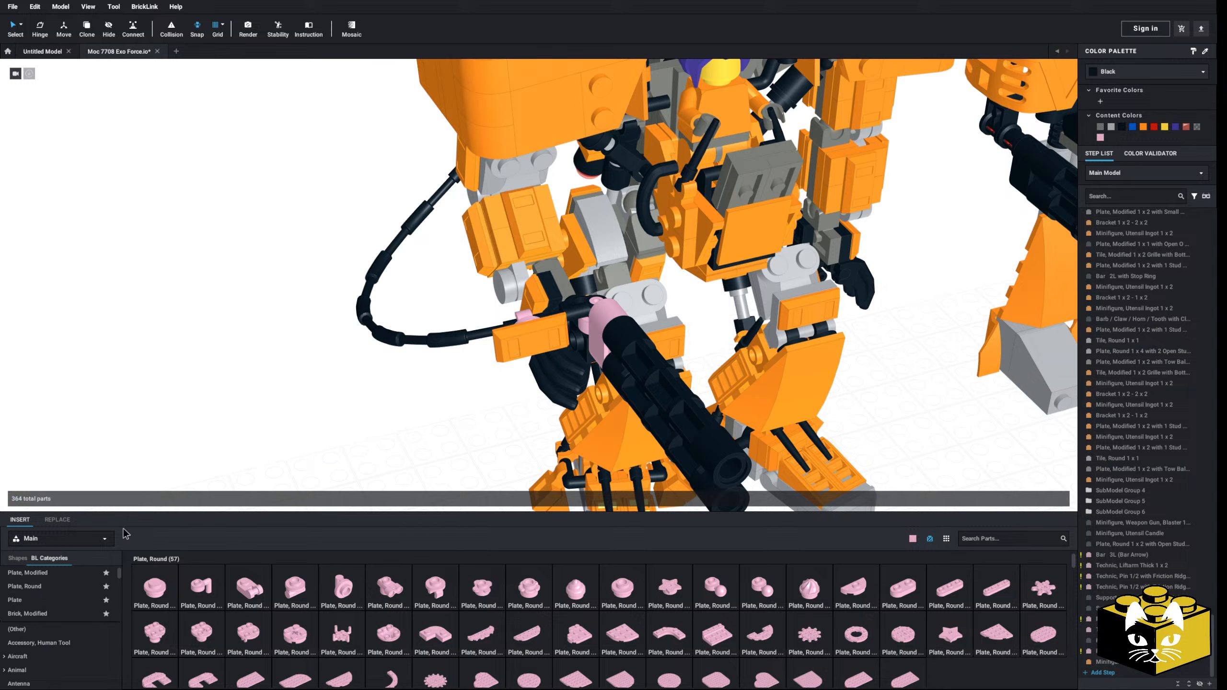
scroll(98, 585, down, 3)
scroll(53, 605, down, 1)
click(50, 609)
scroll(483, 570, down, 5)
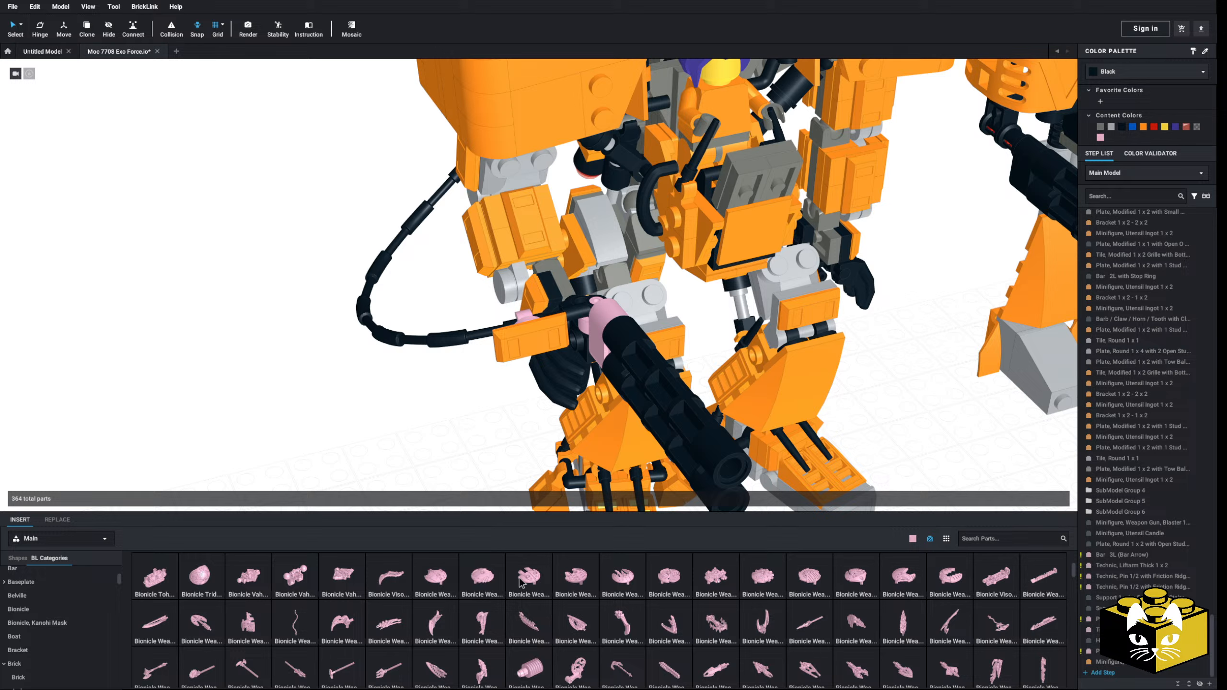
scroll(518, 579, down, 1)
scroll(519, 581, down, 1)
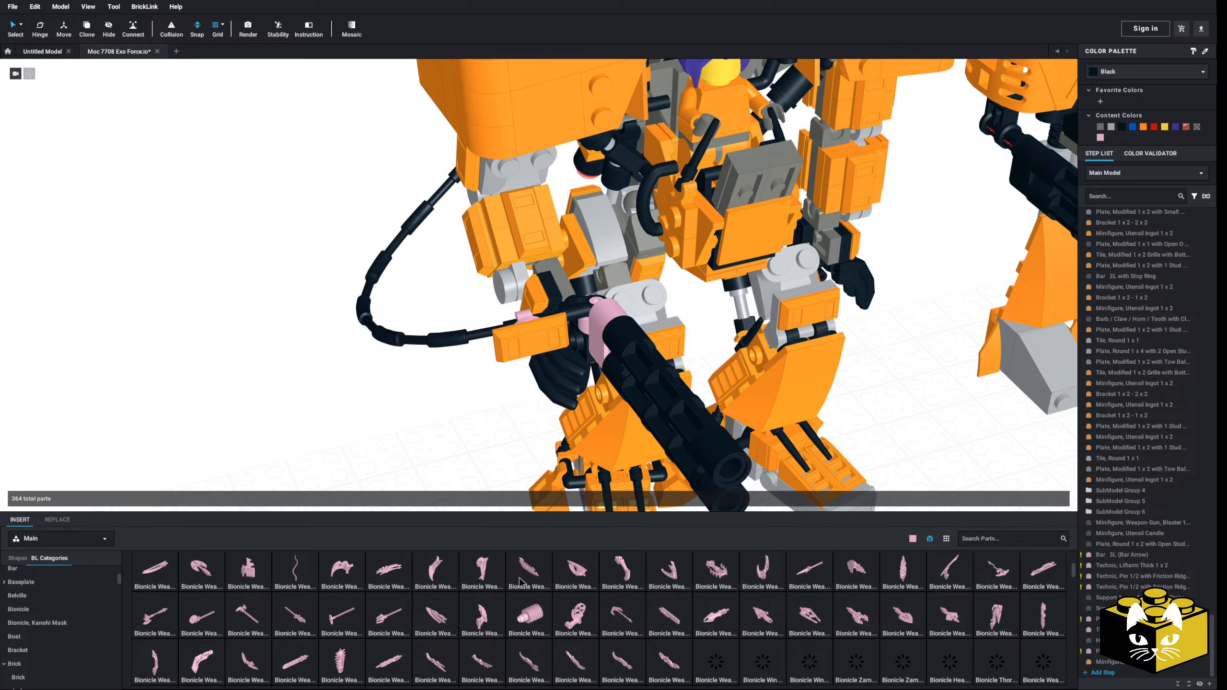
scroll(520, 582, down, 1)
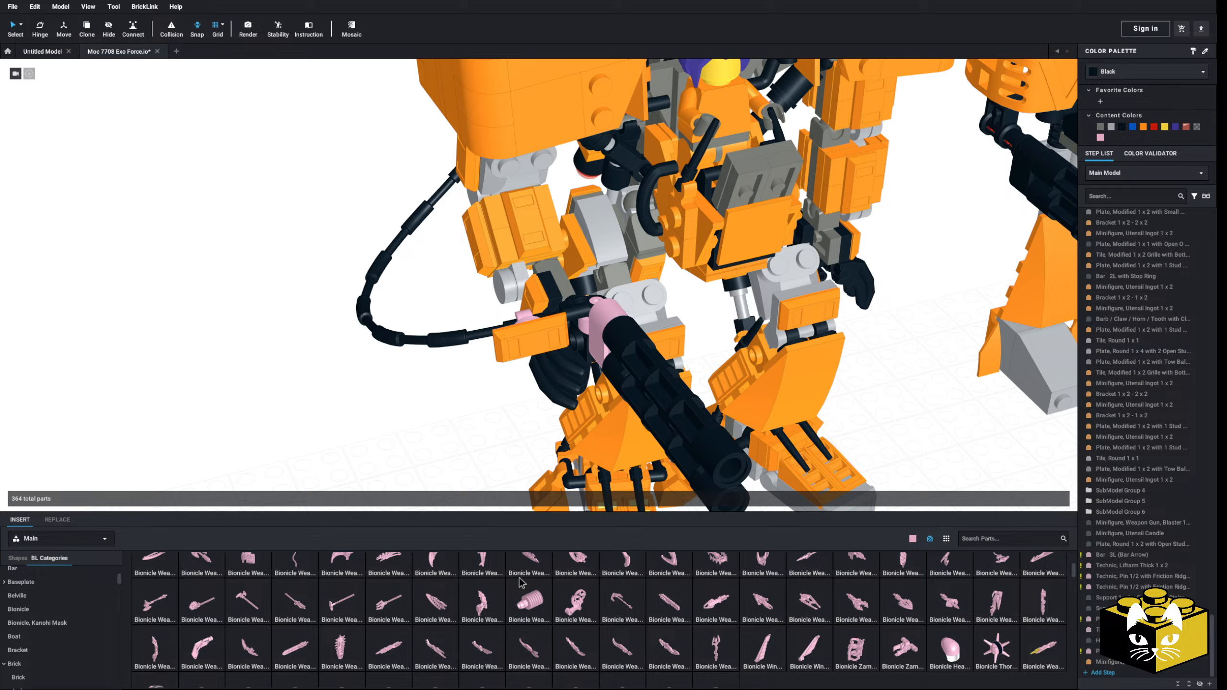
scroll(520, 582, down, 1)
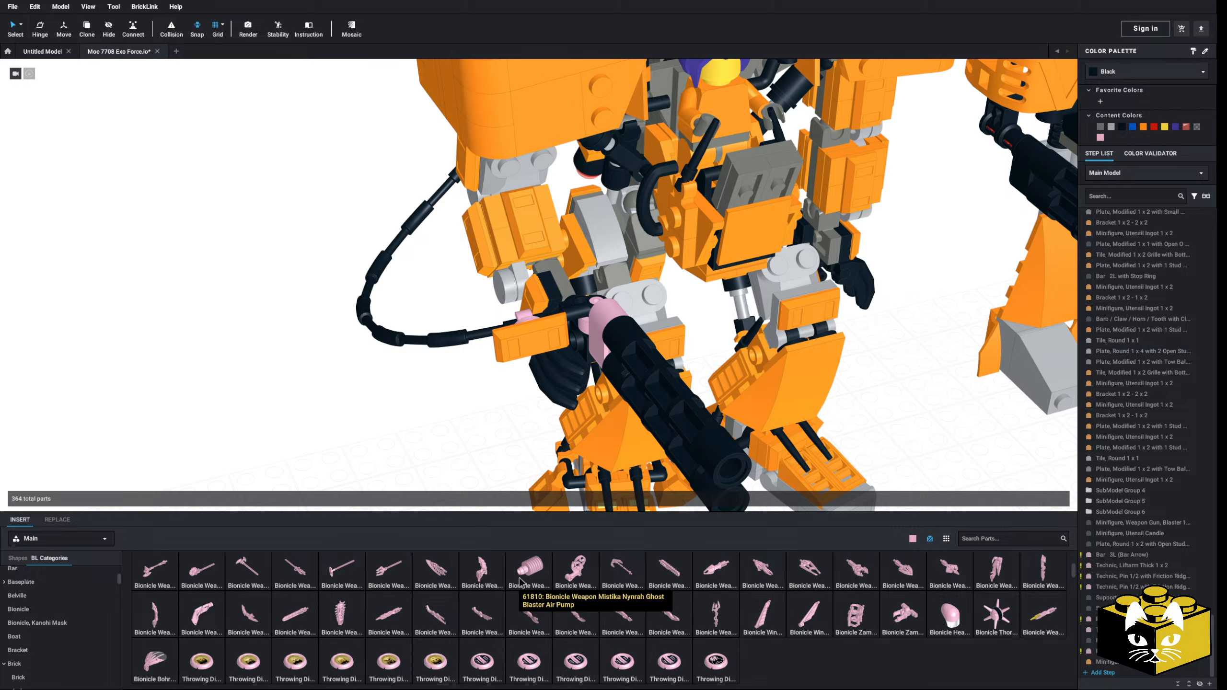
scroll(519, 581, up, 3)
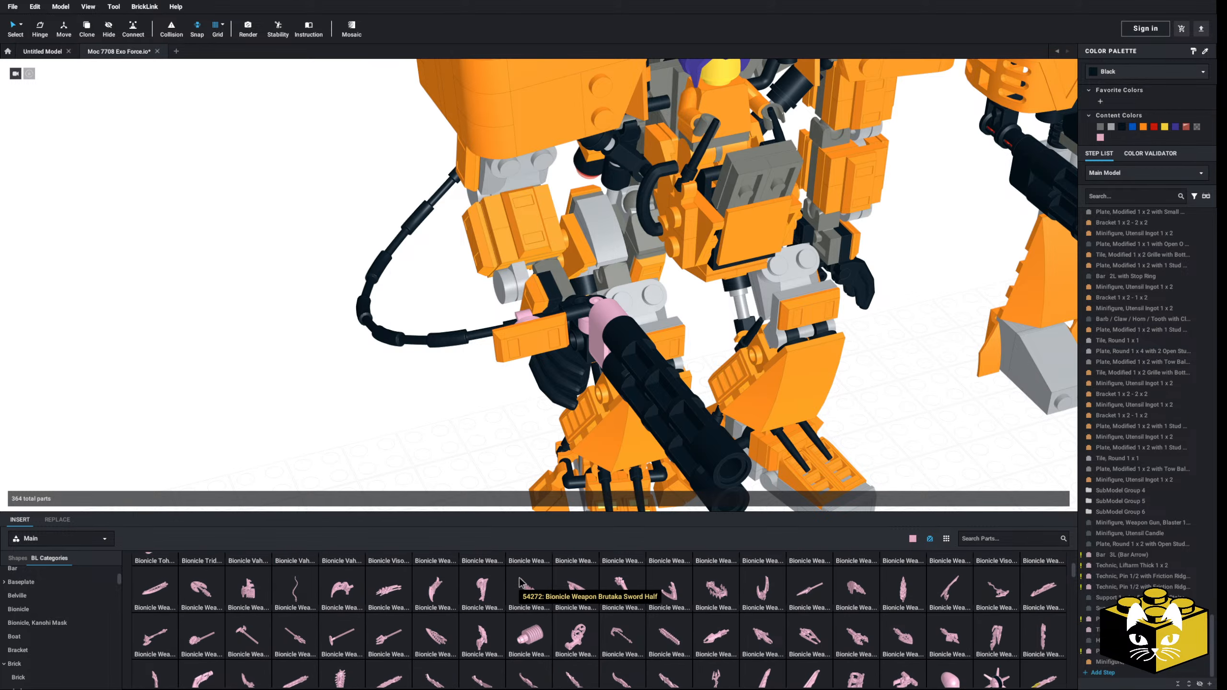
scroll(520, 582, up, 2)
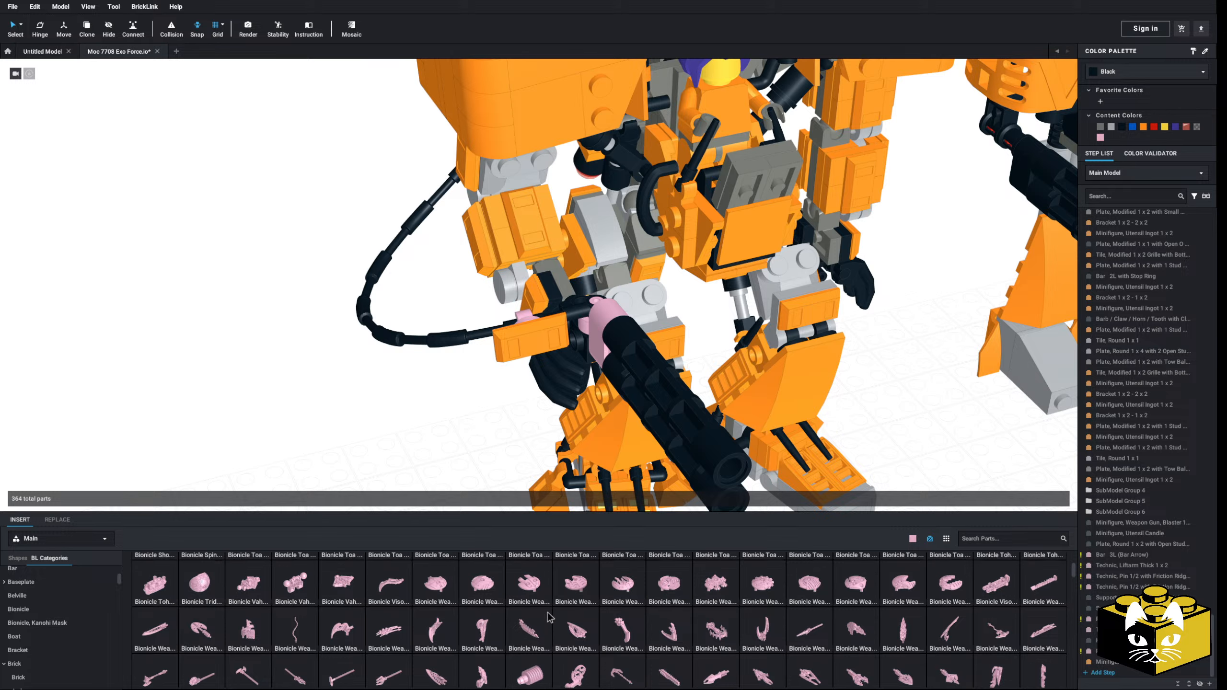
scroll(550, 617, up, 4)
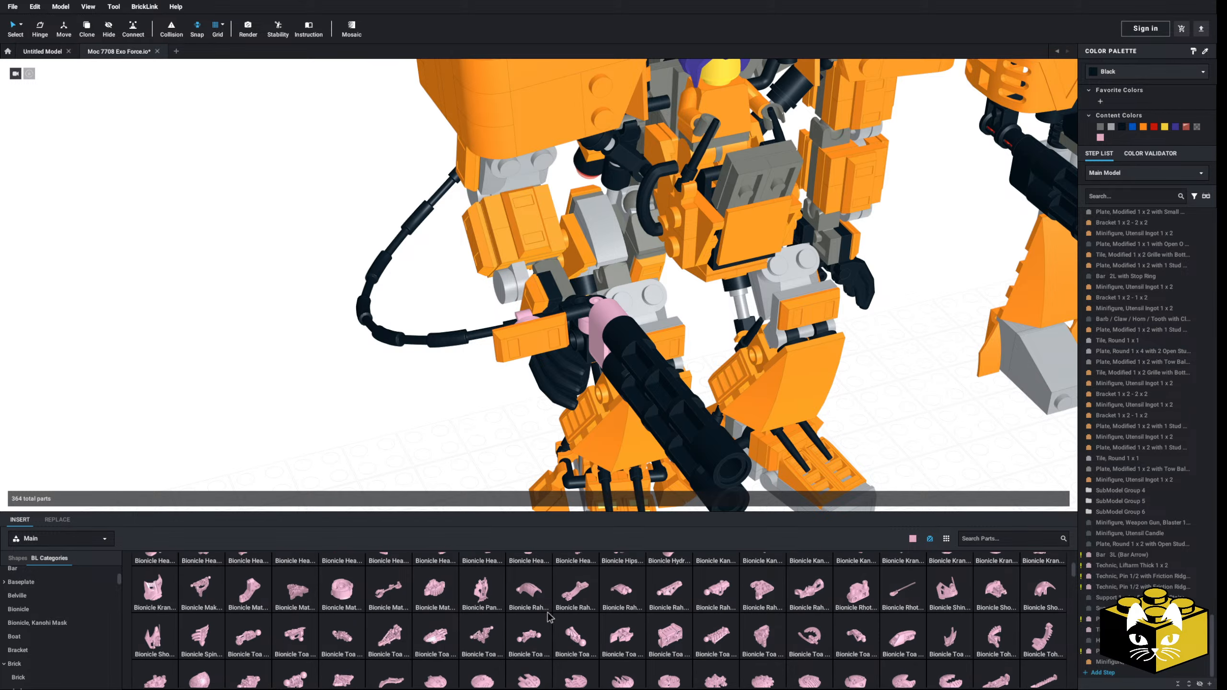
scroll(549, 617, up, 3)
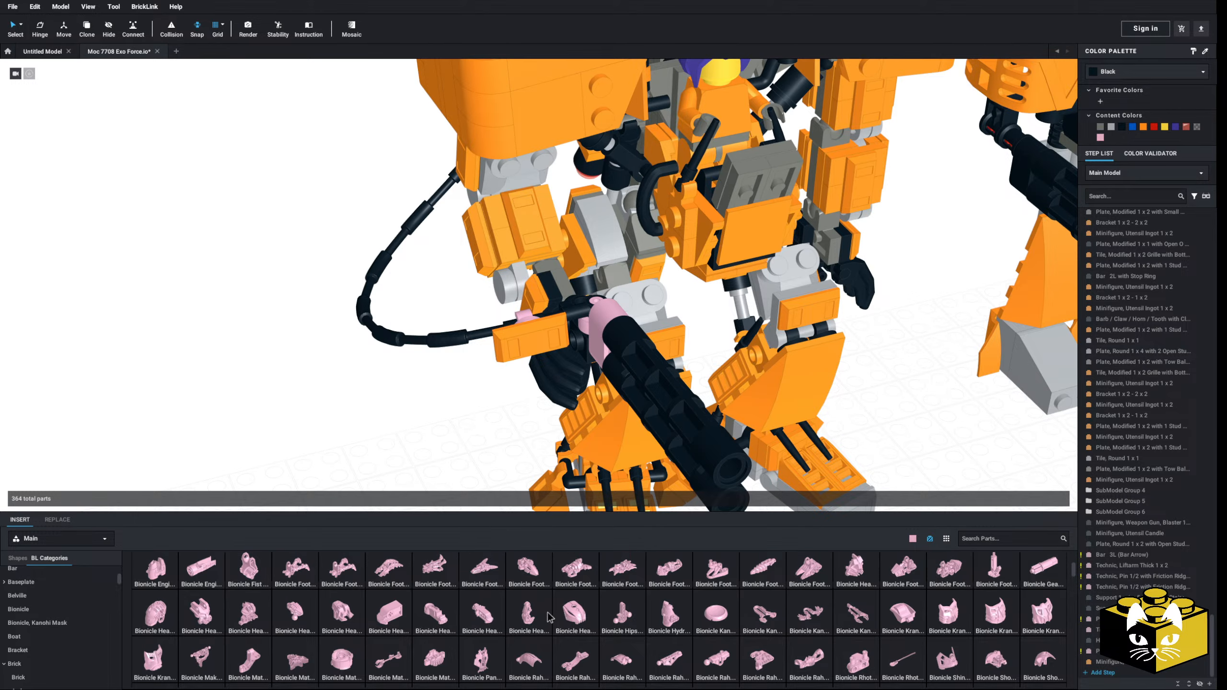
scroll(549, 617, up, 4)
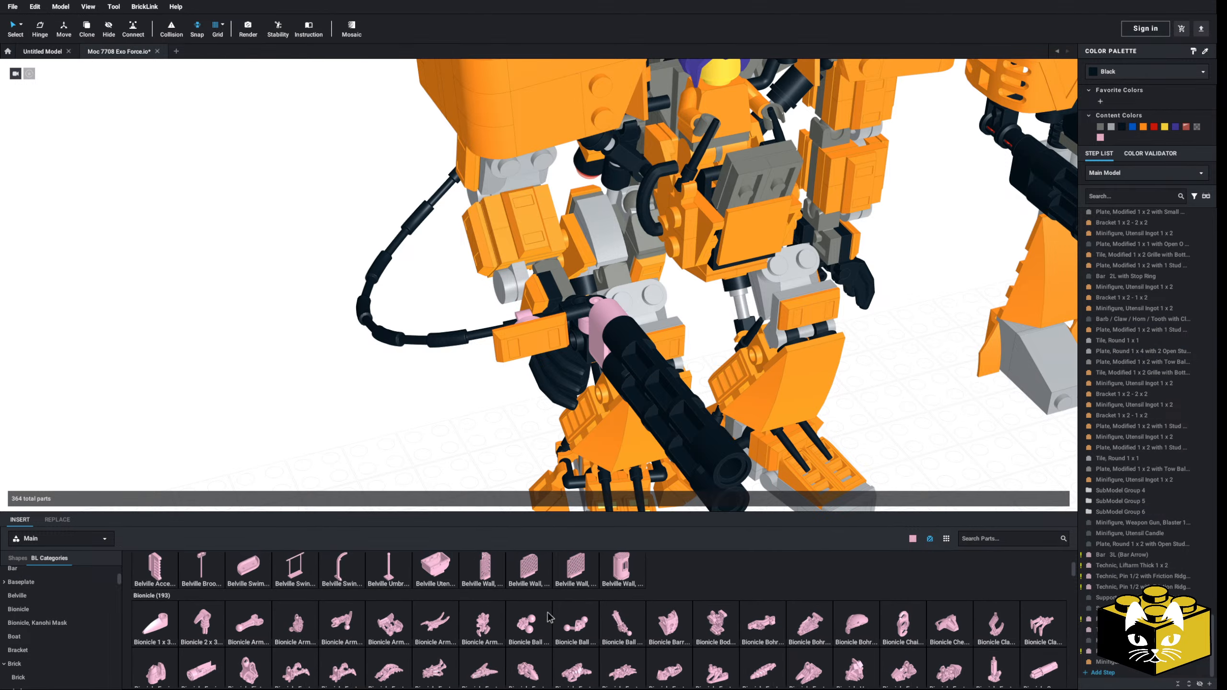
scroll(550, 617, down, 2)
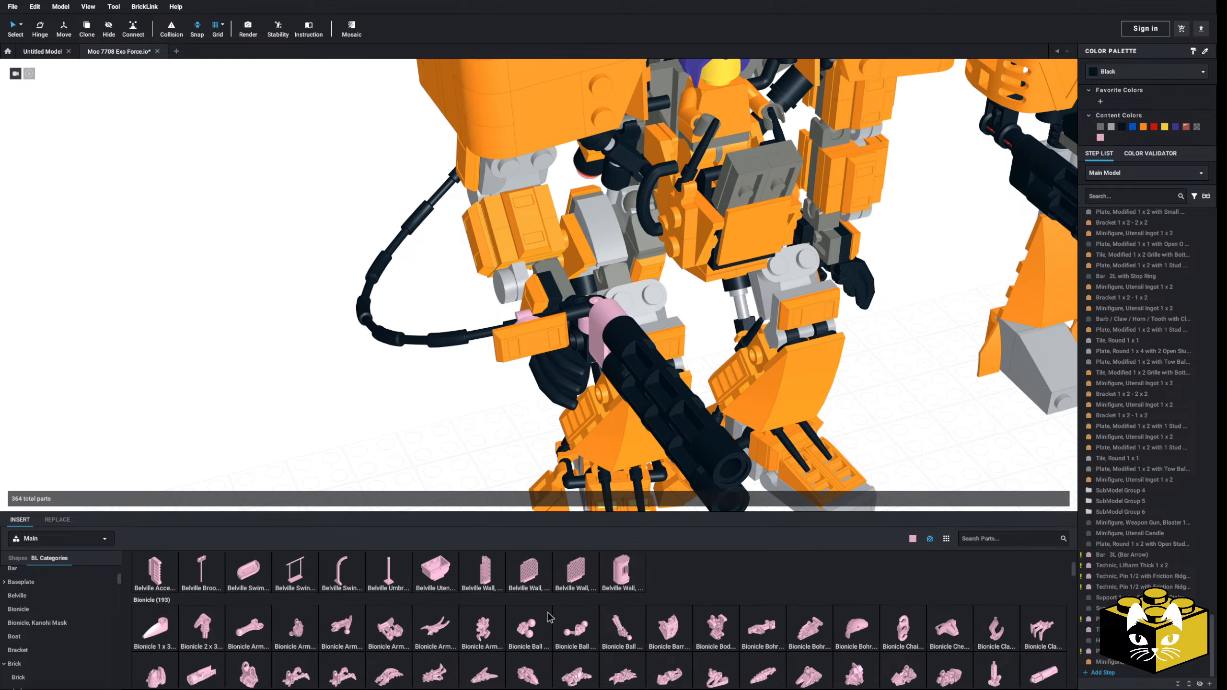
scroll(549, 617, down, 10)
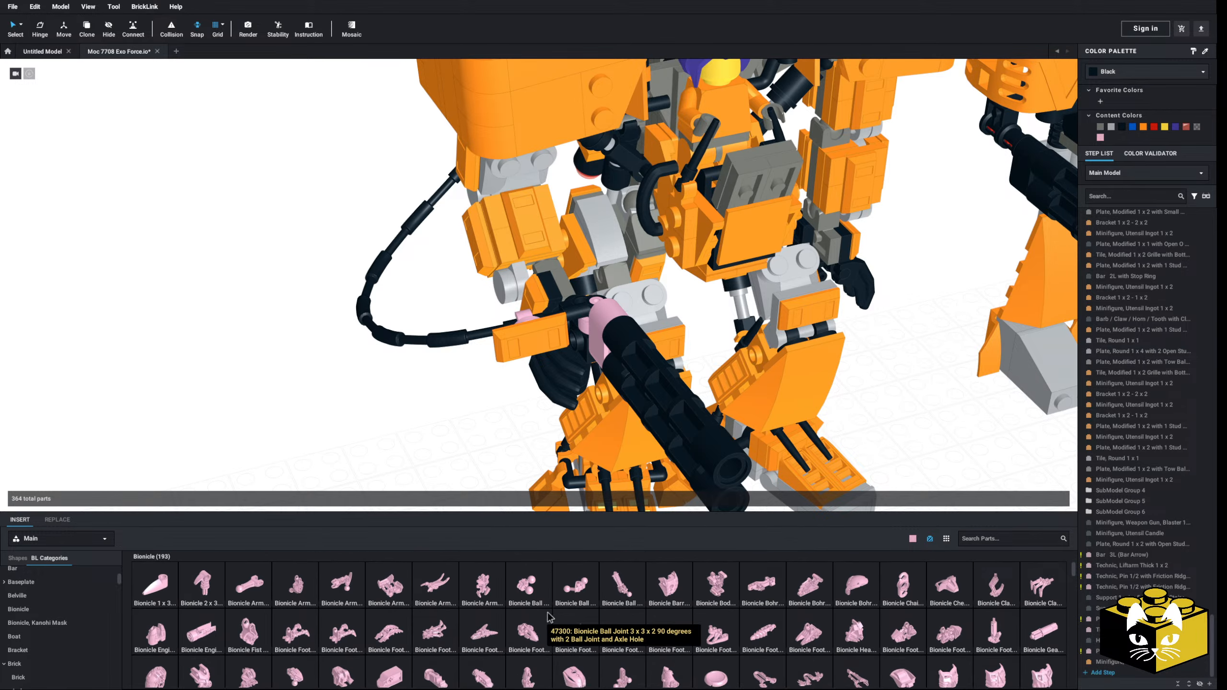
scroll(549, 617, down, 5)
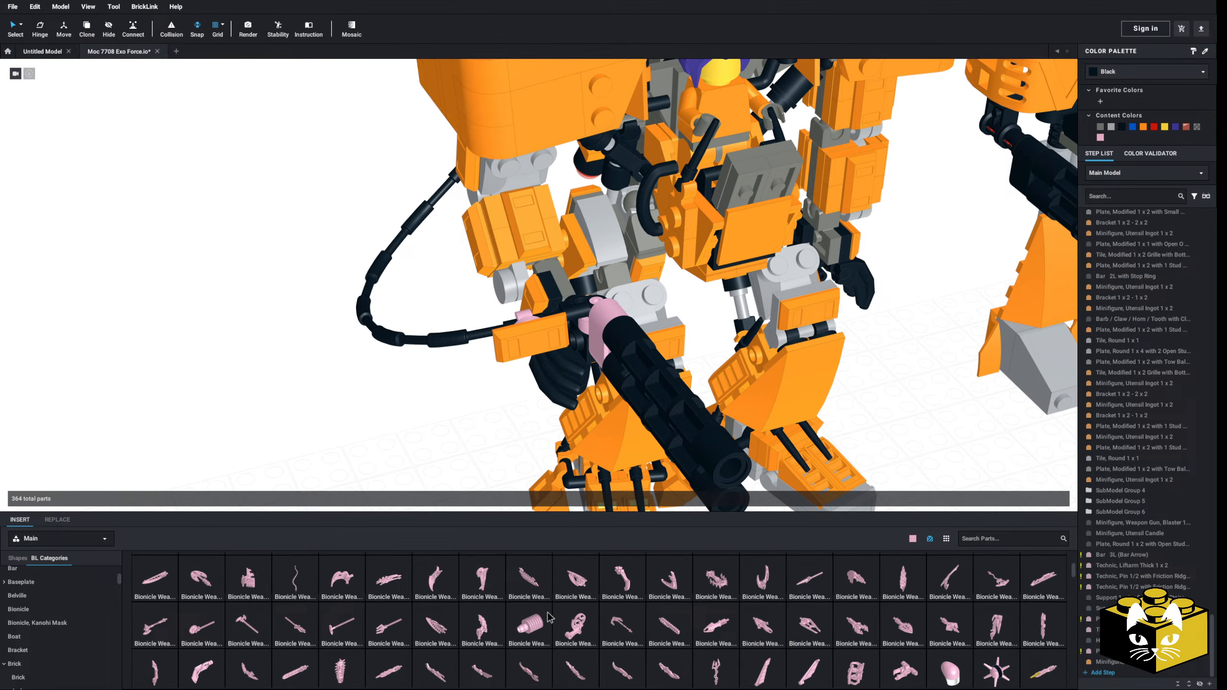
scroll(549, 617, down, 1)
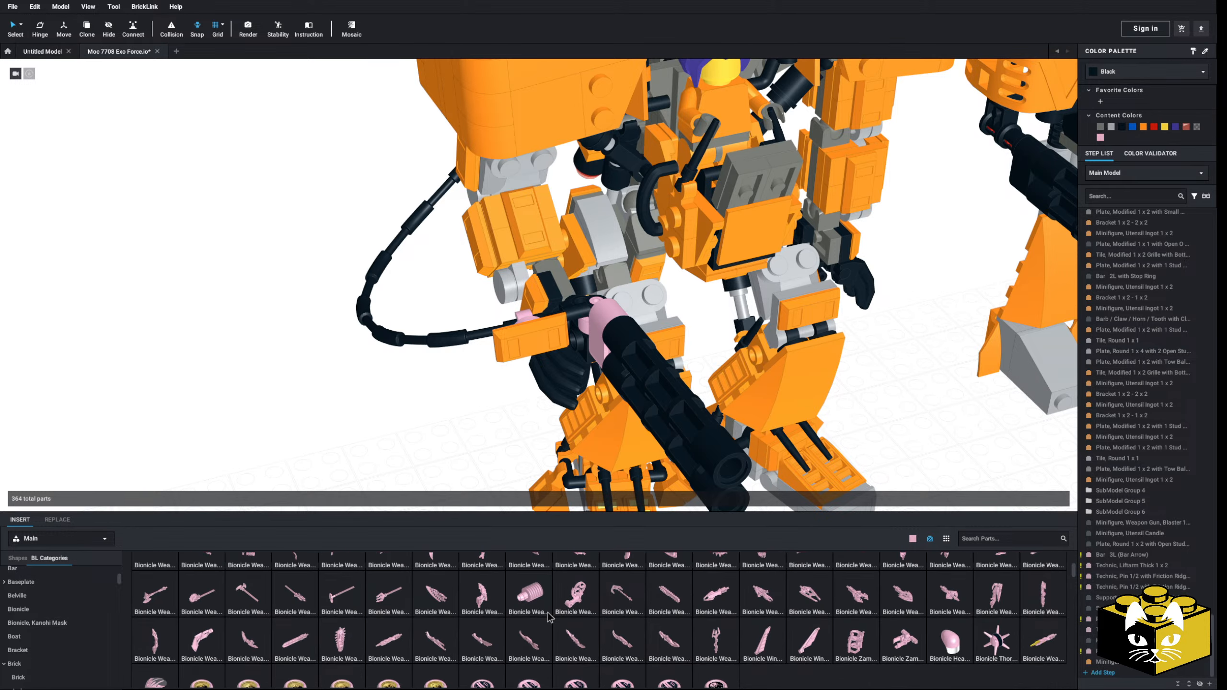
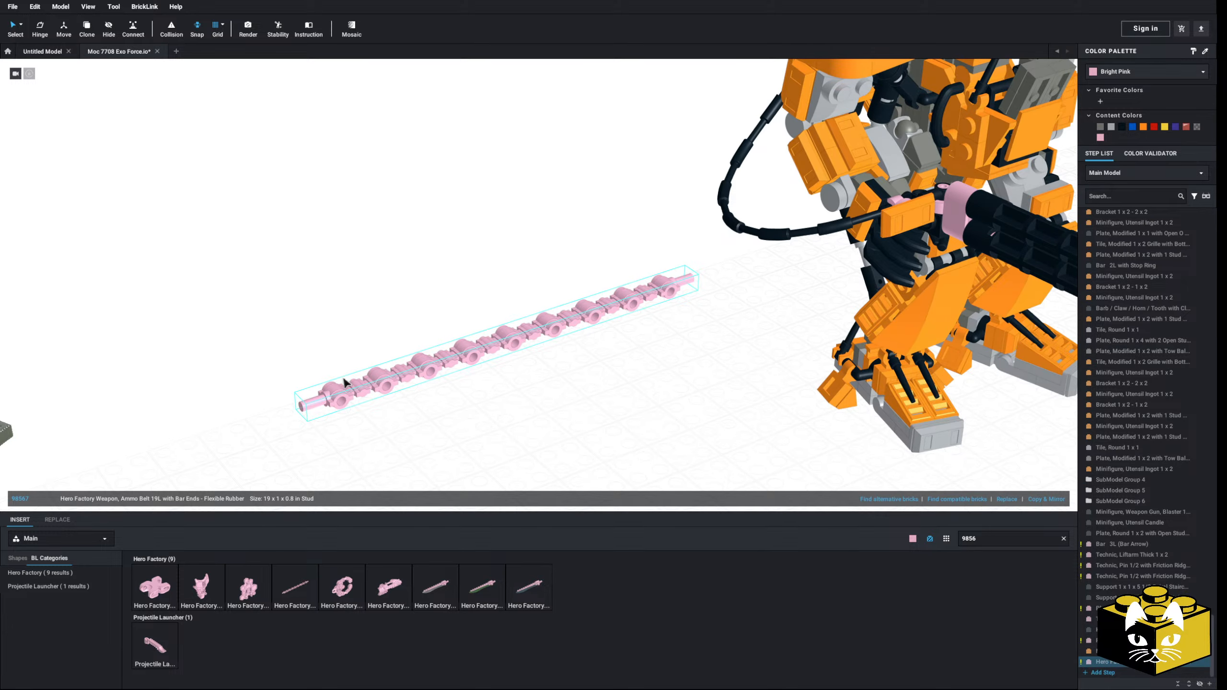
Step: Delete the bright pink Hero Factory ammo belt 19L lying on the grid beside the robot
drag(391, 382, 406, 384)
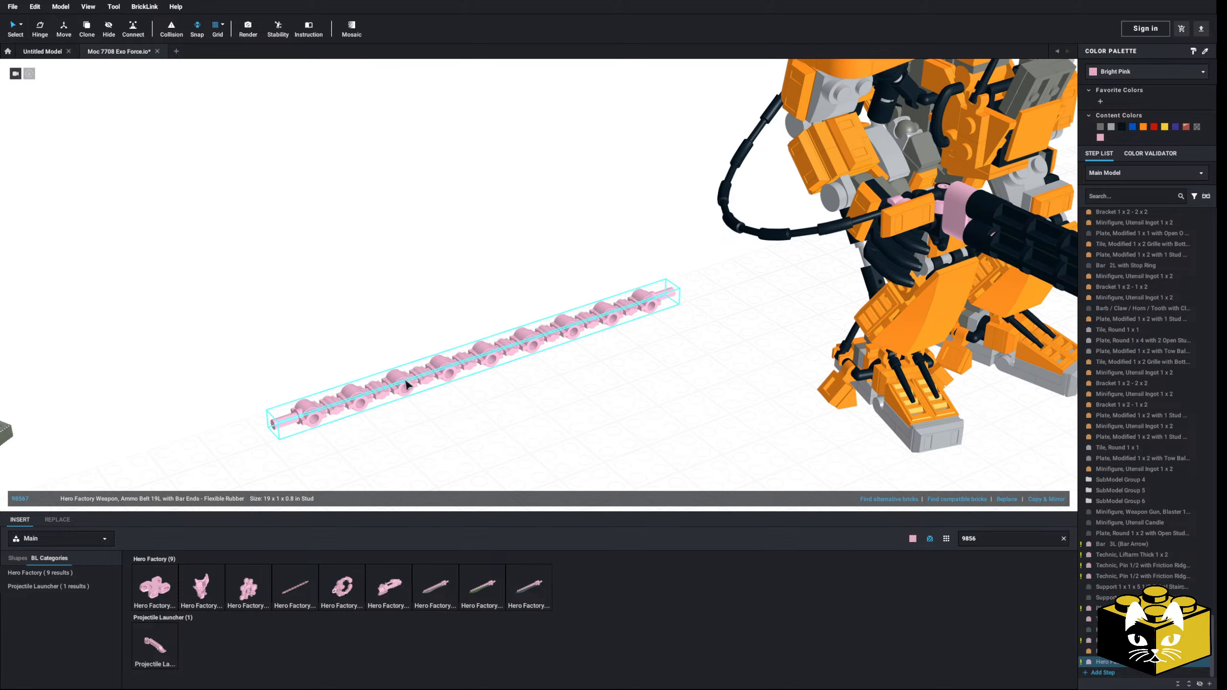
click(342, 246)
click(345, 397)
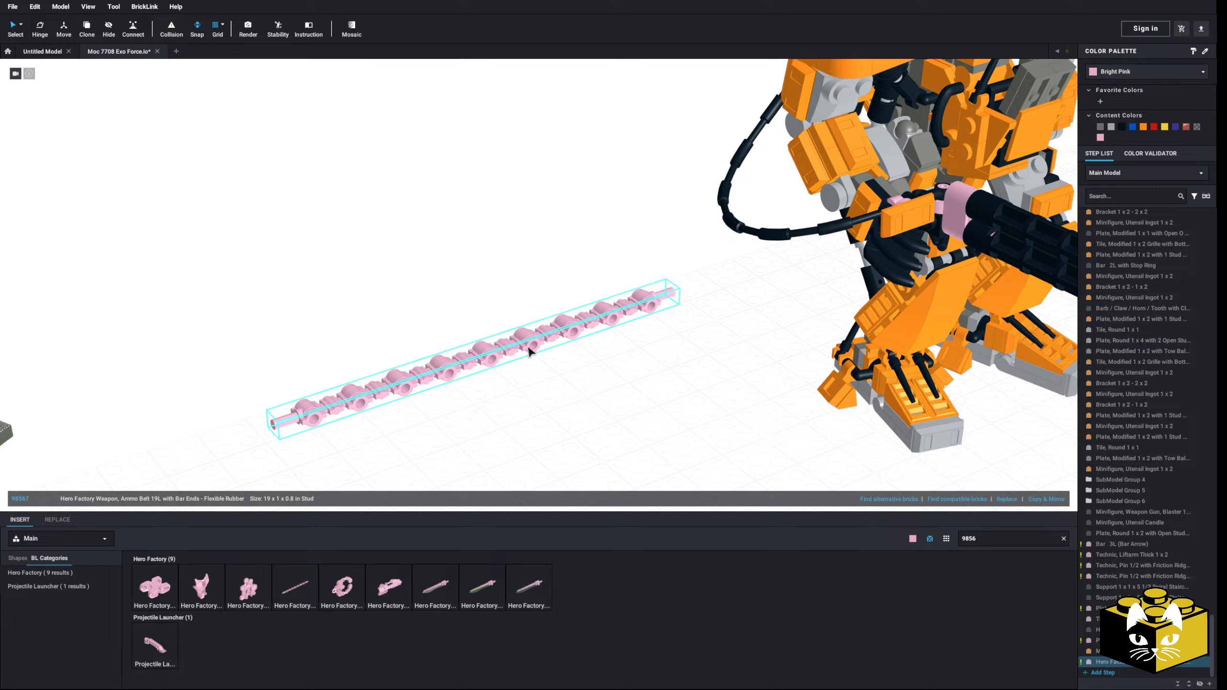
drag(530, 350, 634, 290)
key(Delete)
Step: Copy the clip plate together with its orange ingot and clip the pair onto the hose behind the first one
mouse_move(452, 380)
right_down()
mouse_move(449, 359)
mouse_move(449, 381)
right_up()
click(688, 314)
ctrl+click(654, 300)
right_click(660, 311)
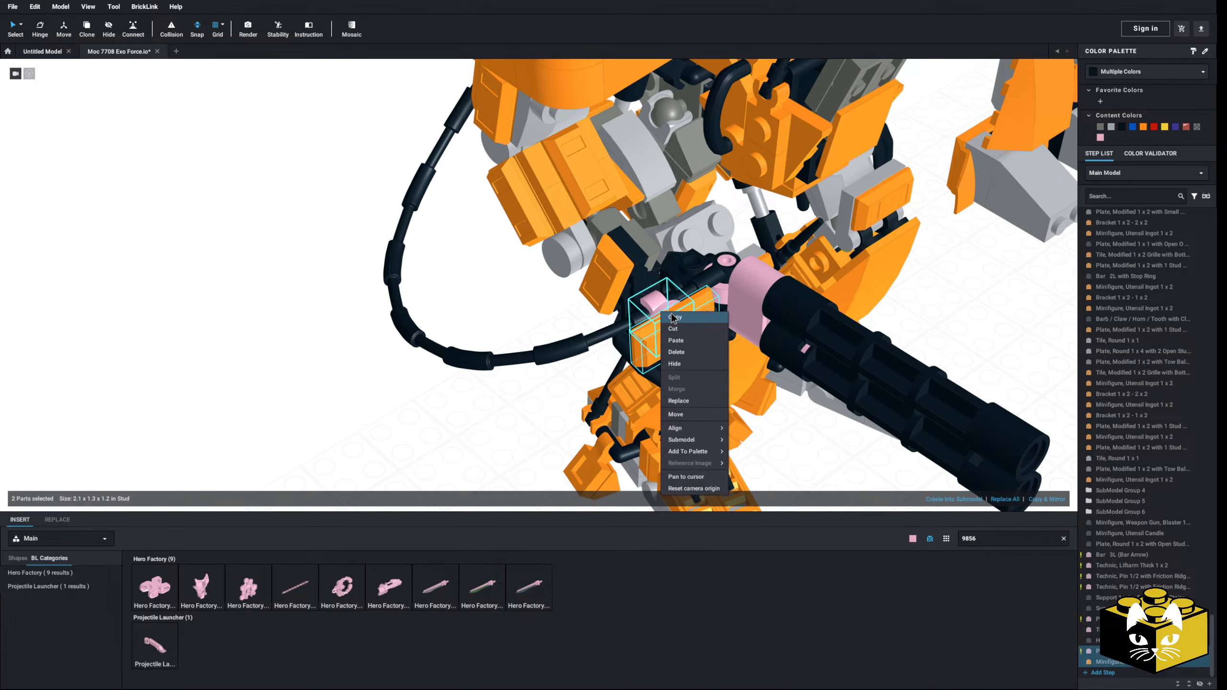
click(674, 318)
scroll(570, 357, down, 3)
right_click(455, 394)
click(488, 416)
scroll(487, 414, up, 1)
right_click(479, 402)
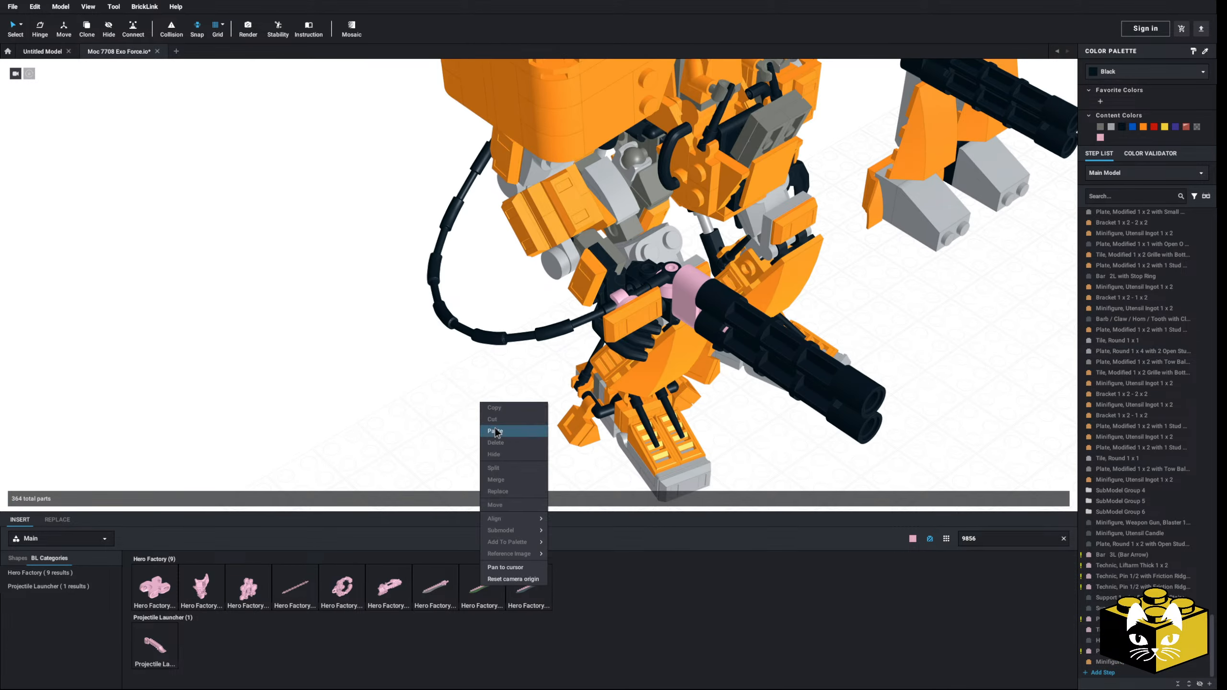
click(495, 428)
scroll(505, 425, up, 4)
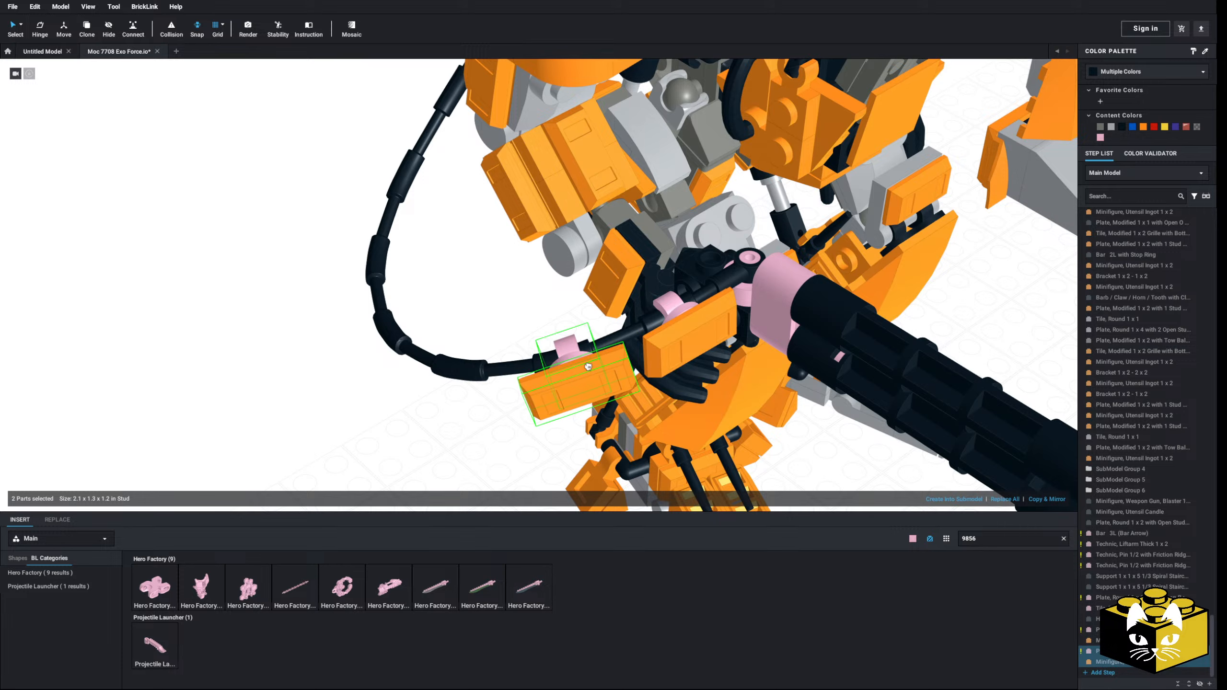
click(589, 366)
Step: Paste a third and a fourth clip plate and ingot pair farther along the hose, continuing the armour row
click(464, 410)
scroll(466, 410, up, 1)
right_drag(483, 407, 486, 451)
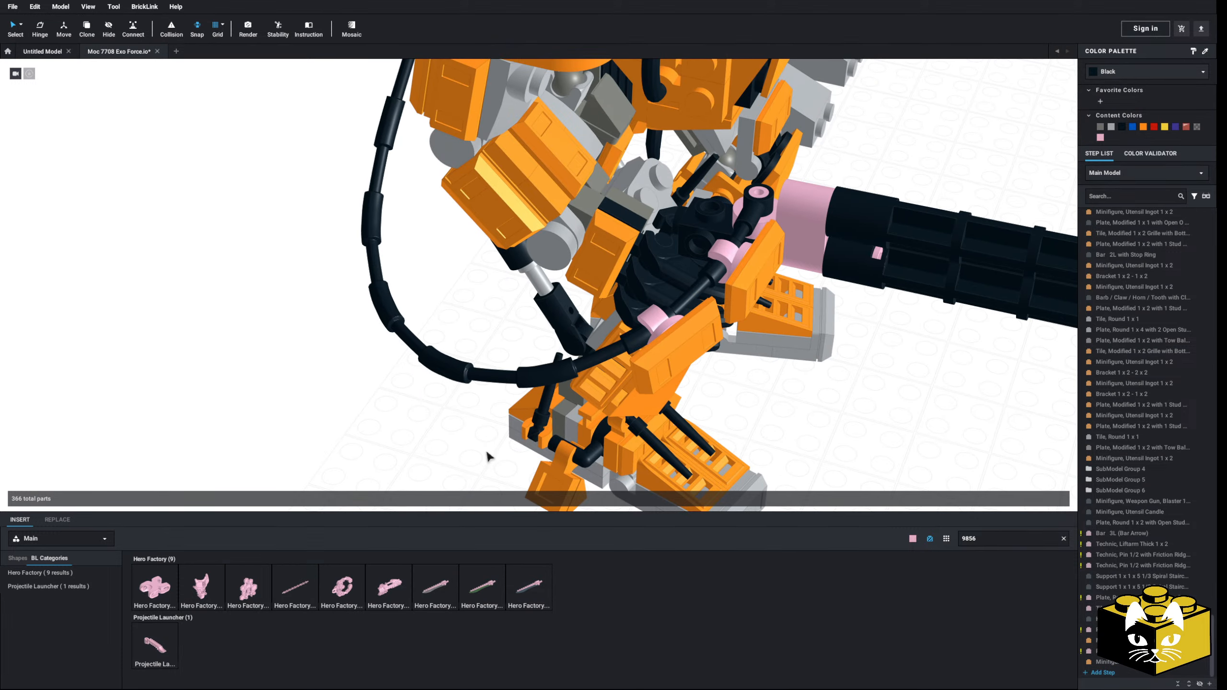
right_click(487, 452)
click(501, 480)
click(550, 384)
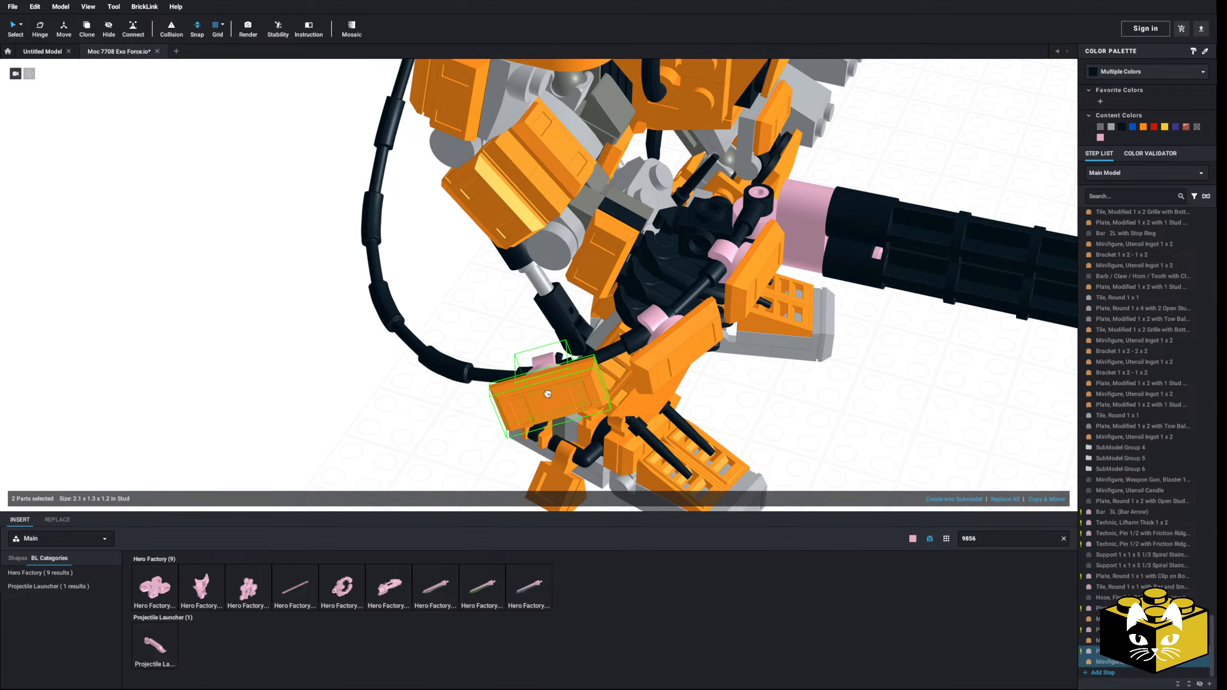
click(383, 416)
right_drag(384, 416, 376, 465)
right_click(380, 427)
right_click(376, 465)
click(390, 495)
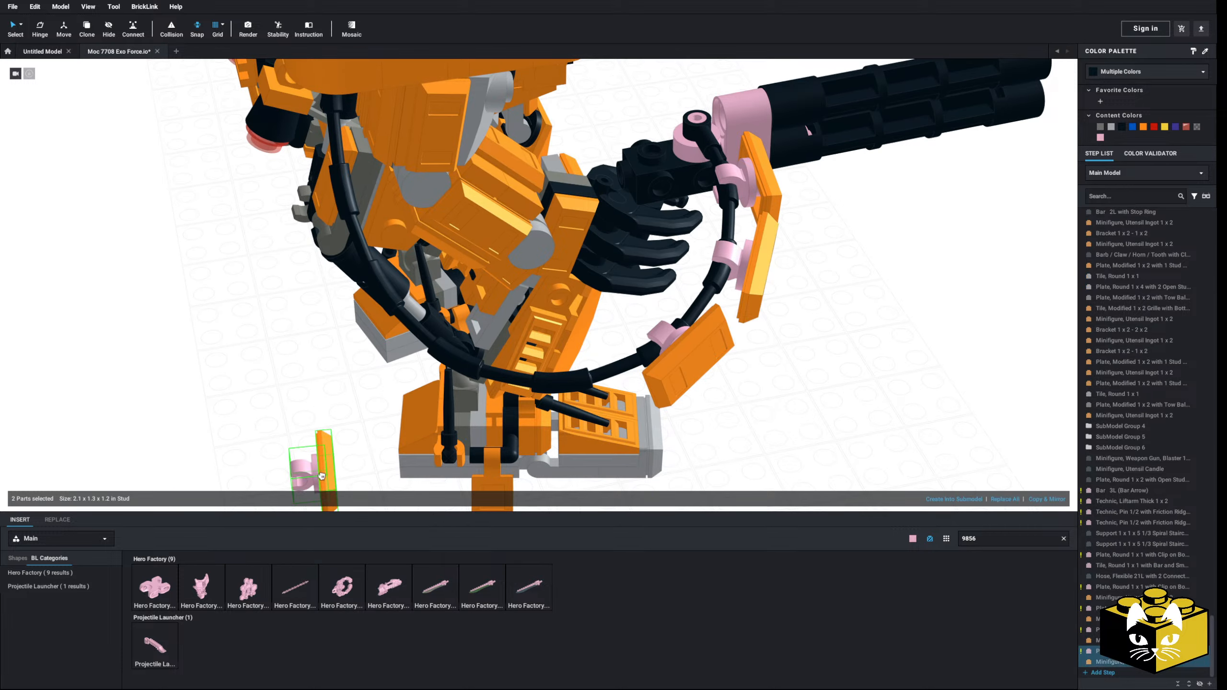
click(570, 390)
Step: Add the fifth and sixth clip plate and ingot pairs along the hose's lower bend
click(772, 410)
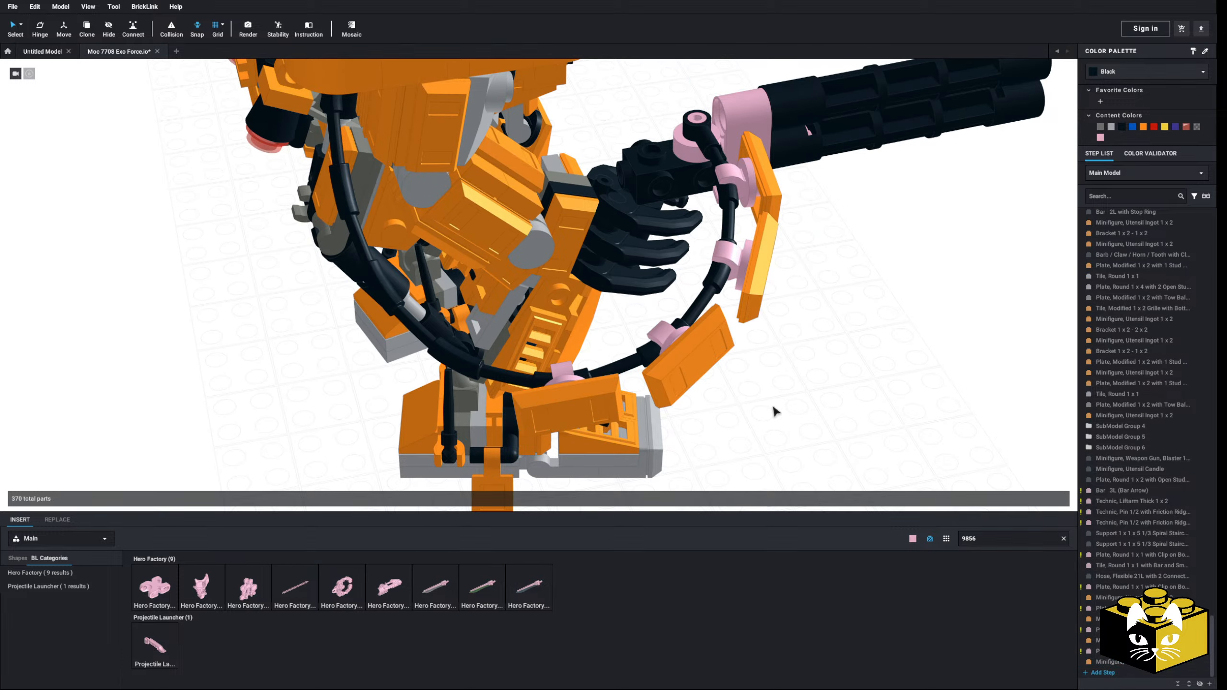
right_drag(774, 411, 802, 379)
right_click(802, 378)
click(815, 409)
click(599, 391)
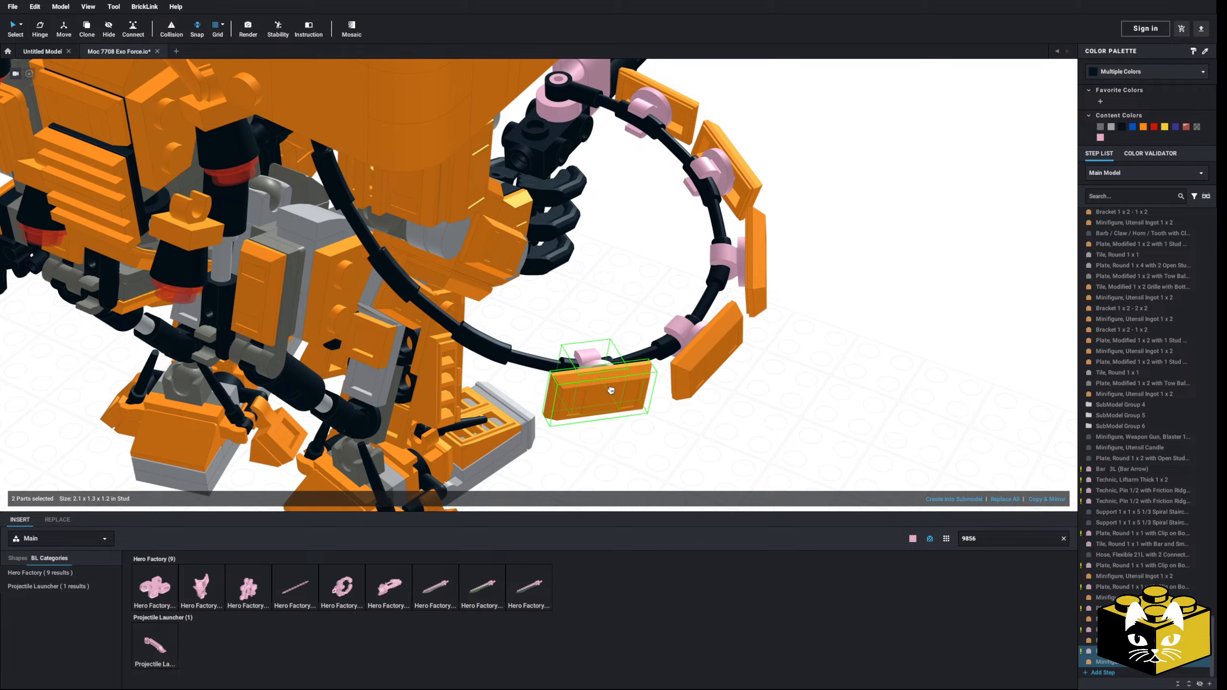
right_click(768, 404)
click(783, 434)
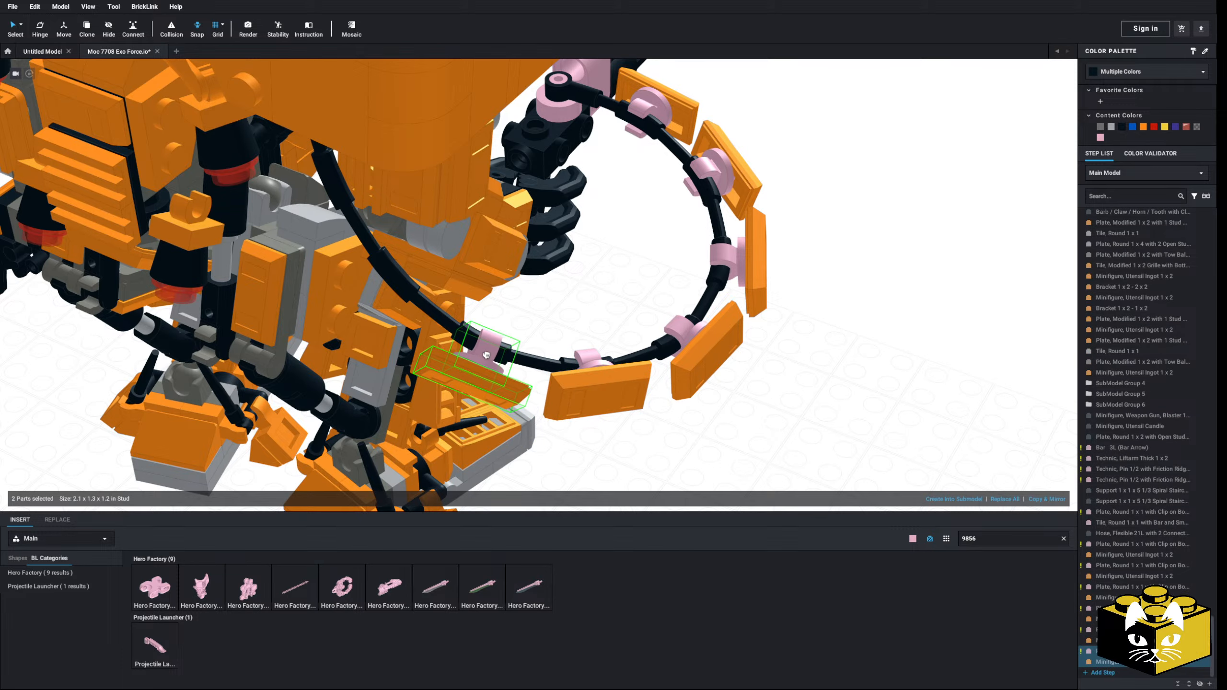
click(665, 462)
Step: Clip a seventh plate and ingot pair onto the hose where it rises towards the robot's back
right_drag(664, 461, 702, 439)
right_click(820, 372)
click(838, 403)
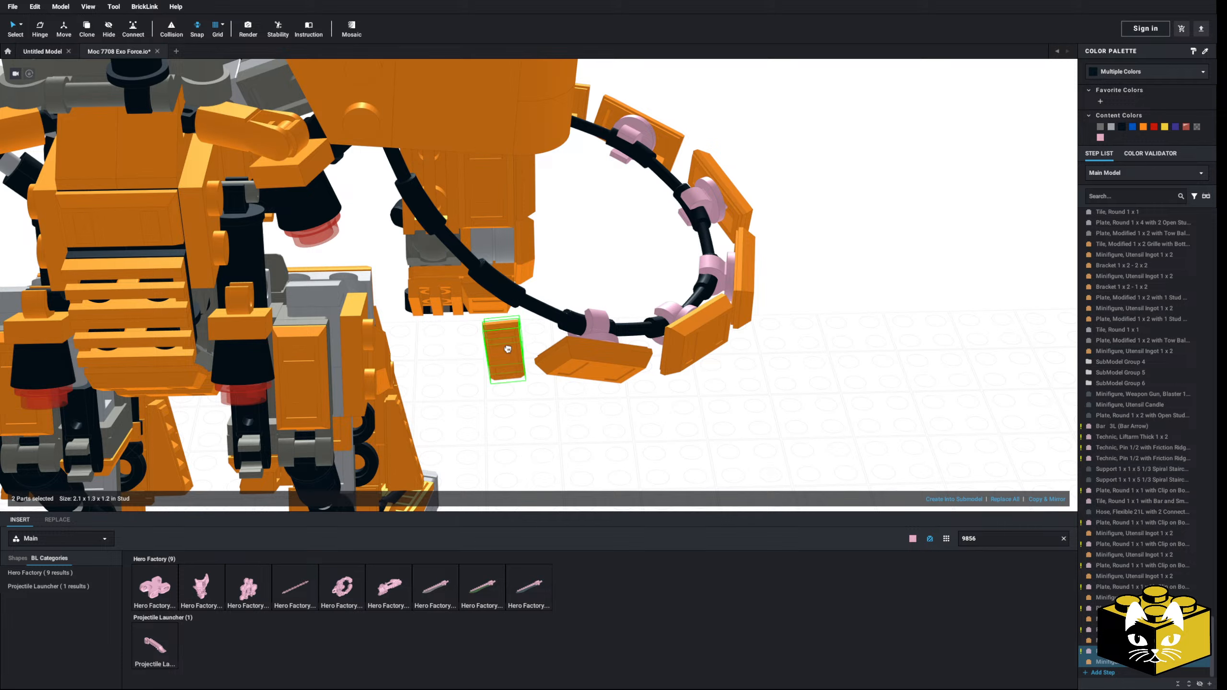
click(496, 300)
click(493, 375)
right_drag(492, 374, 533, 394)
right_click(662, 401)
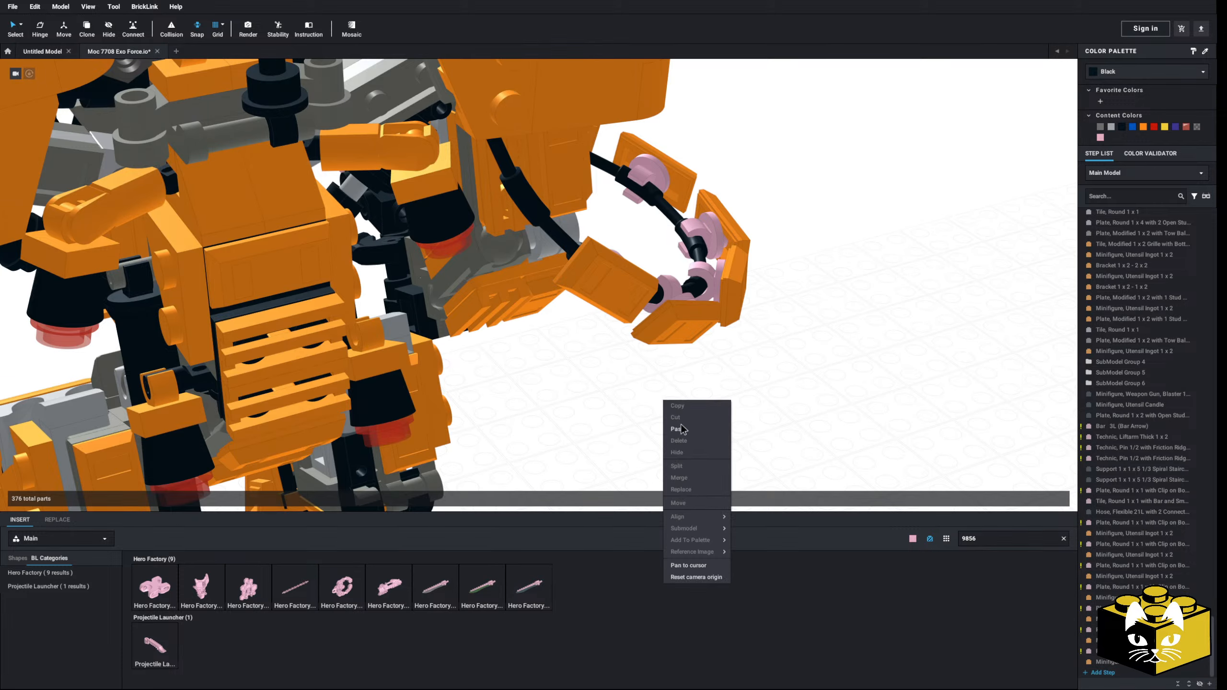
click(679, 430)
key(Right)
key(Right)
key(Right)
key(Up)
key(Right)
key(Right)
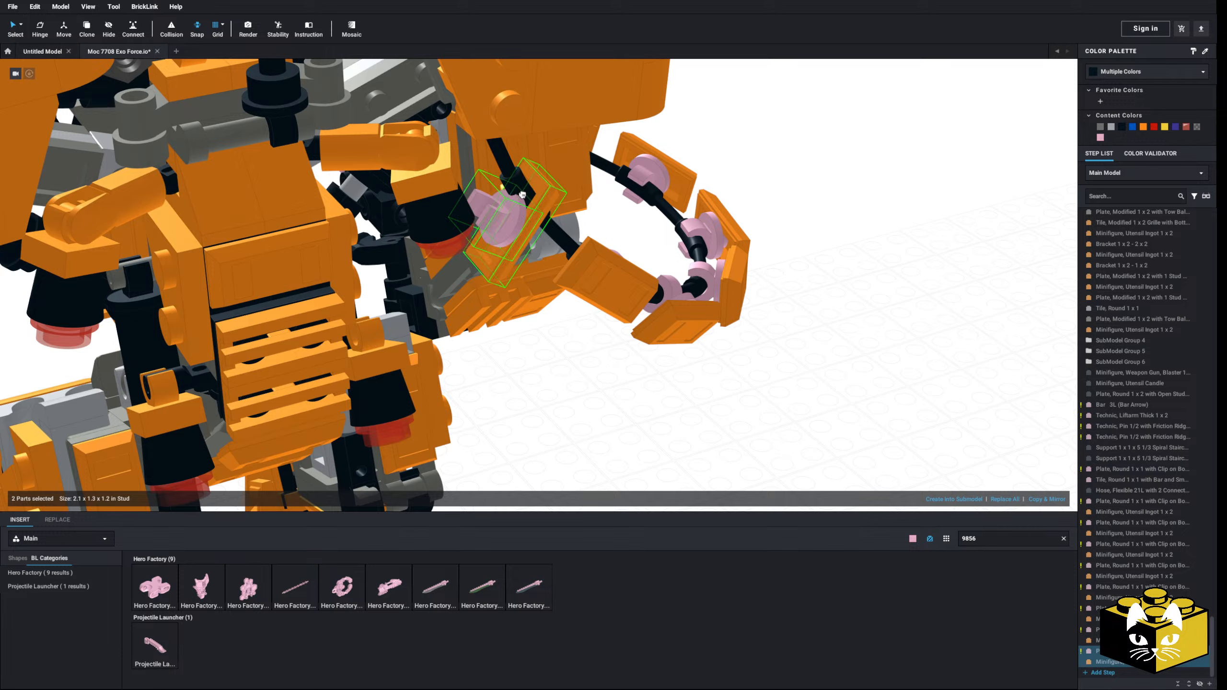
key(Escape)
Step: Paste an eighth clip plate and ingot pair onto the hose's upper stretch under the shoulder armour, with the ingot facing outwards
click(608, 283)
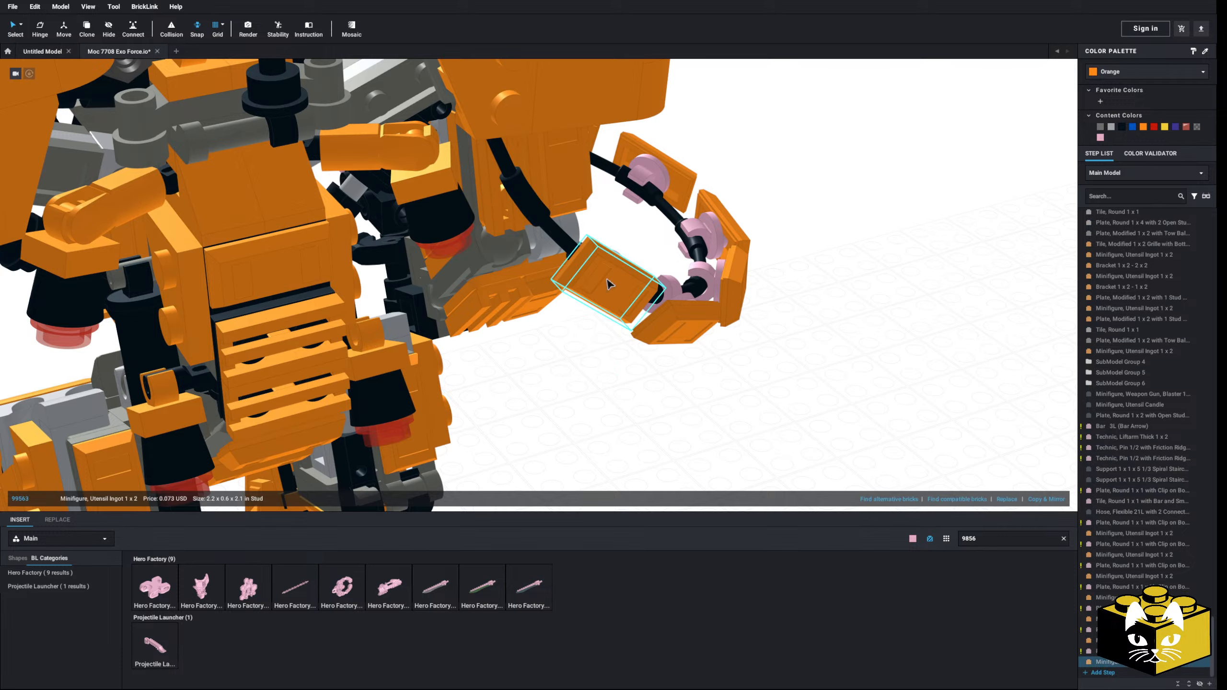
right_drag(607, 283, 586, 322)
ctrl+click(572, 328)
right_click(570, 331)
click(592, 416)
right_click(592, 416)
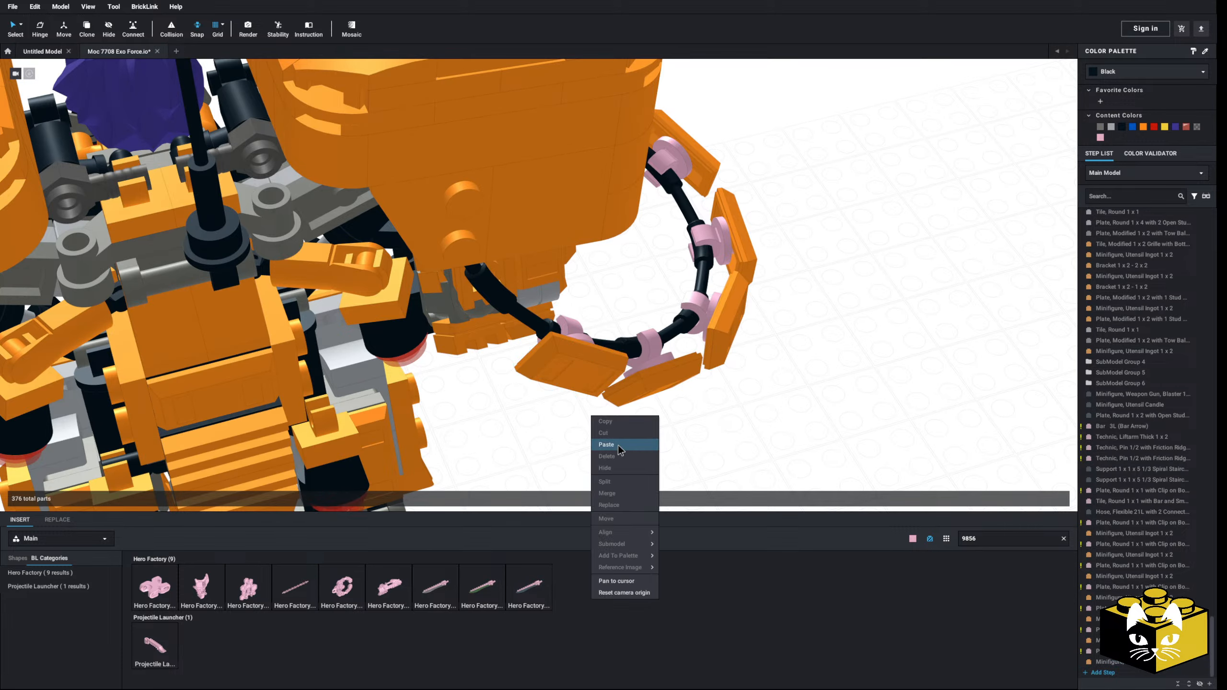
click(616, 445)
click(486, 314)
Step: Select all eight clip plate and ingot pairs on the hose and colour them black
right_drag(486, 313, 470, 274)
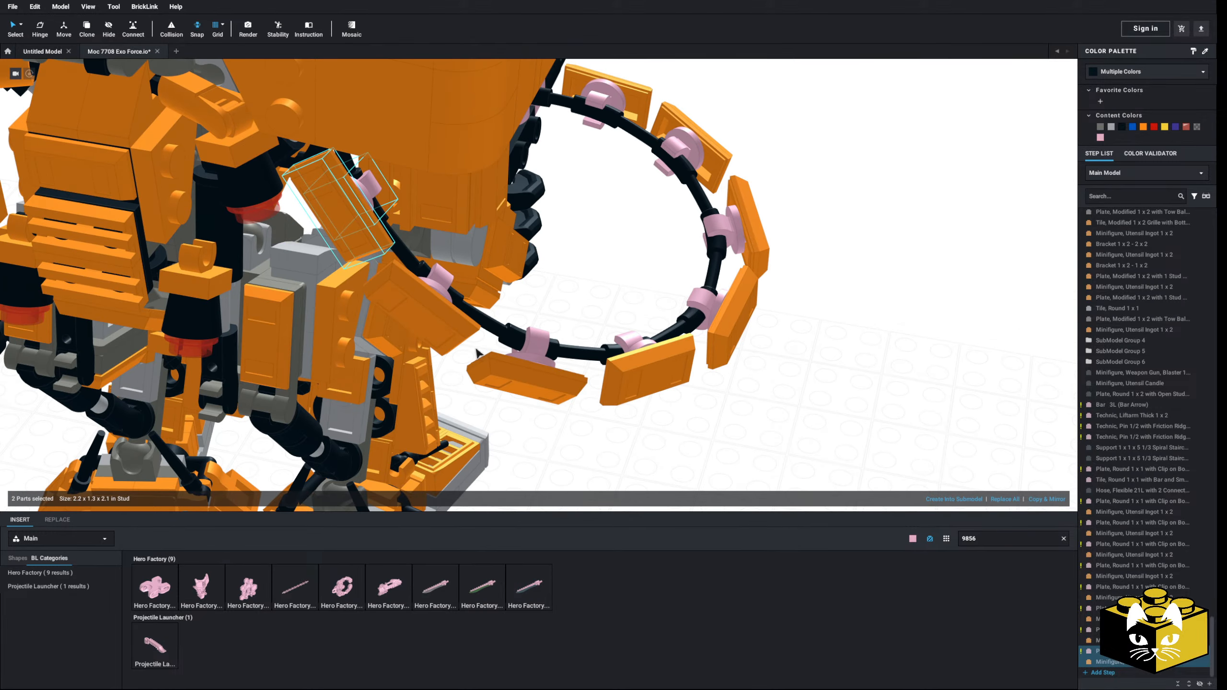
scroll(469, 275, down, 3)
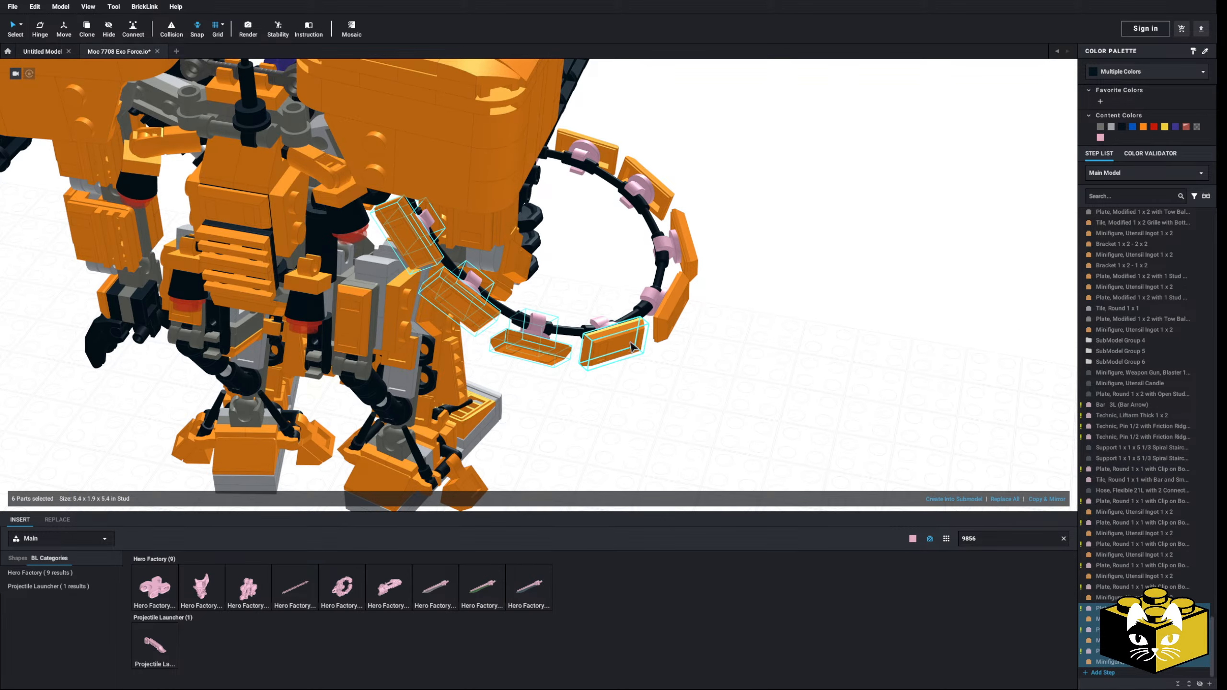
ctrl+click(628, 342)
ctrl+click(599, 322)
ctrl+click(669, 309)
ctrl+click(651, 295)
ctrl+click(666, 244)
ctrl+click(681, 243)
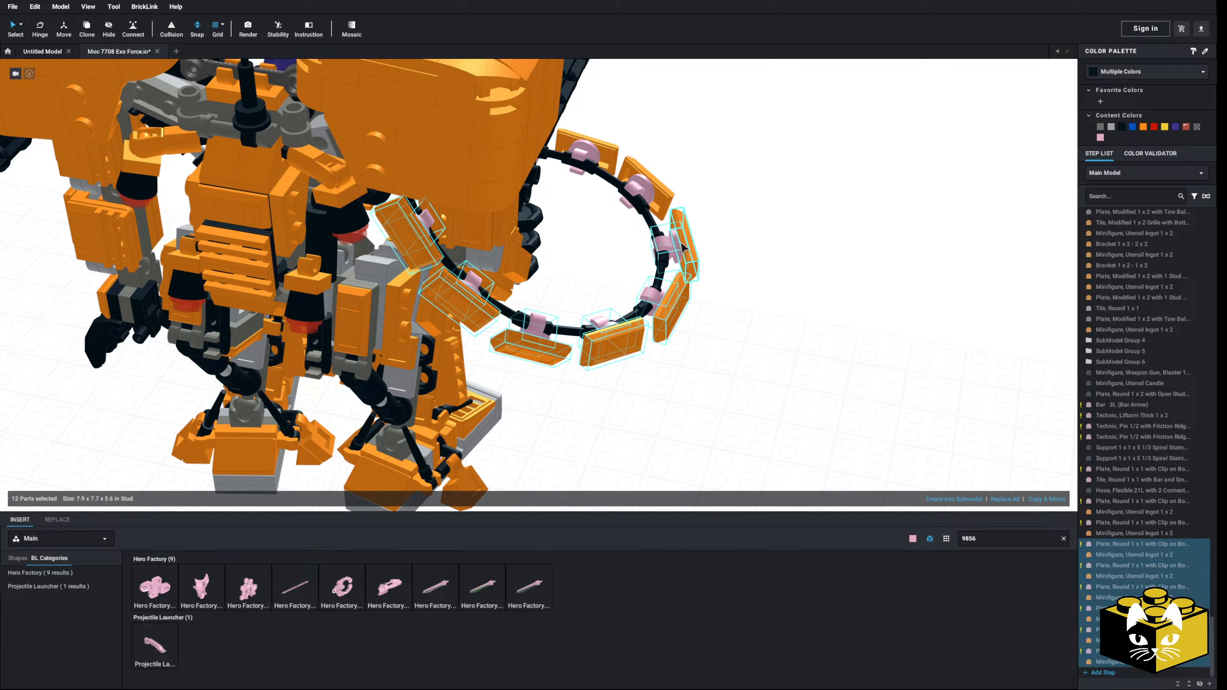
ctrl+click(660, 194)
ctrl+click(641, 188)
ctrl+click(608, 149)
ctrl+click(586, 151)
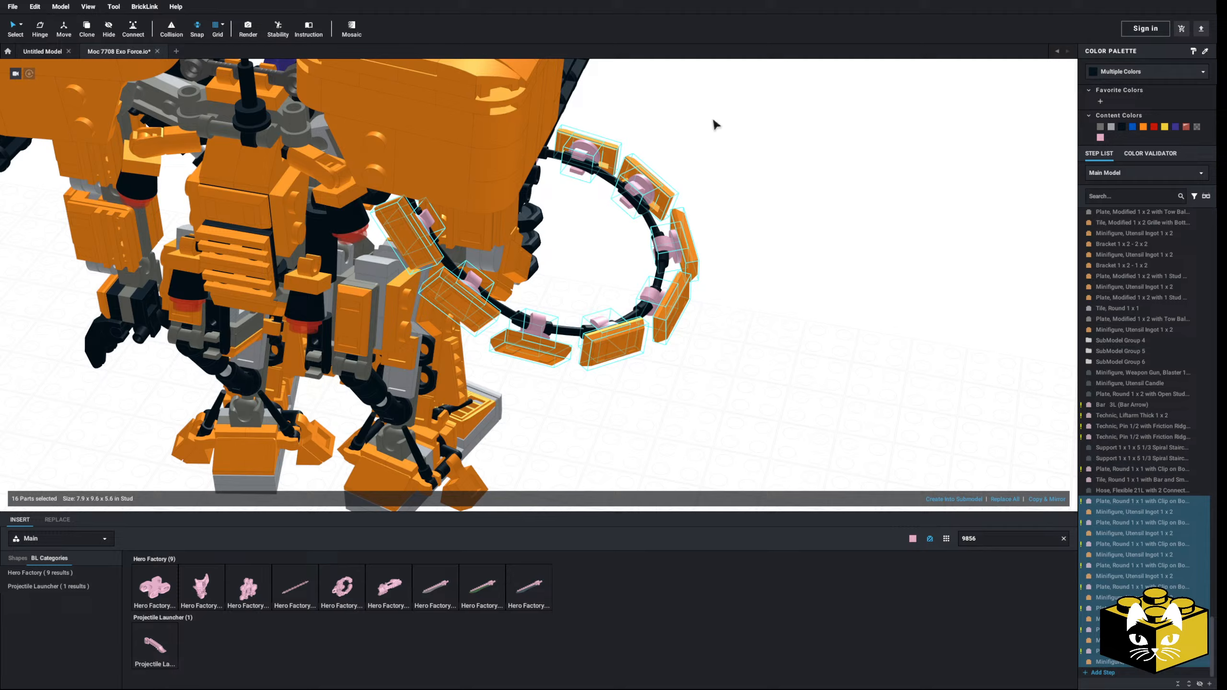
click(1121, 126)
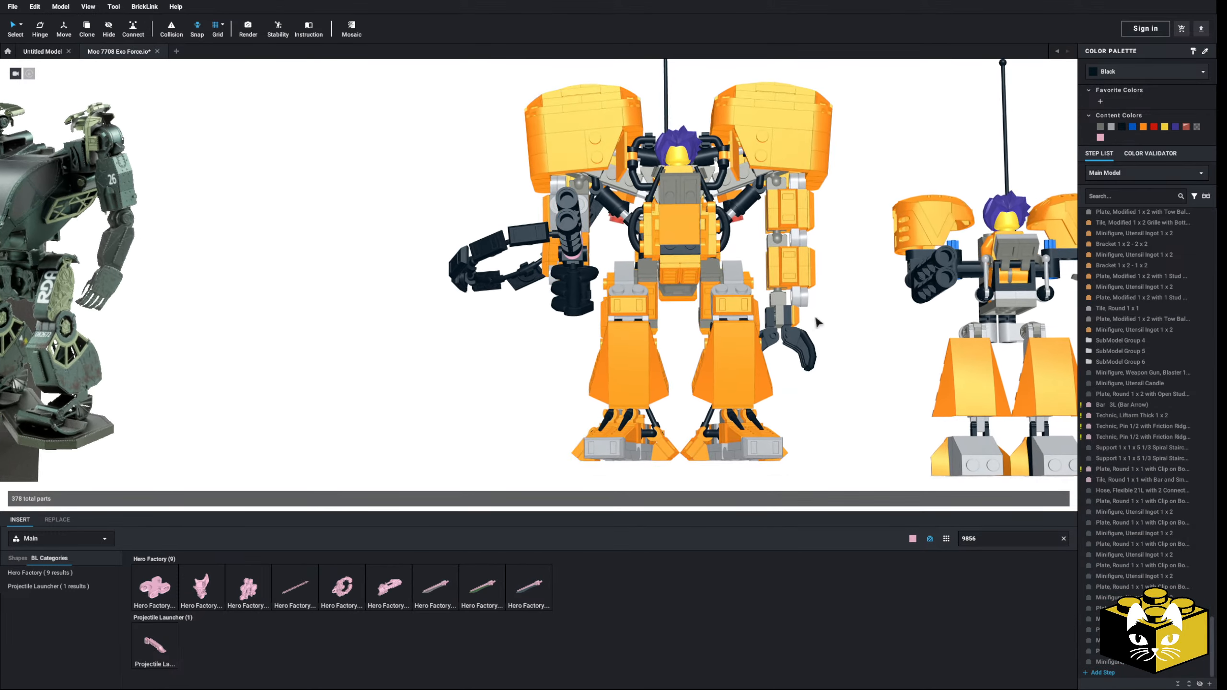
Step: Copy the bright pink Tile, Round 1 x 1 with Bar at the hose's gun end and place the copy beside it
scroll(412, 407, down, 5)
right_drag(412, 407, 449, 423)
scroll(437, 418, up, 5)
right_drag(832, 386, 756, 377)
scroll(822, 381, up, 3)
right_click(644, 223)
click(658, 228)
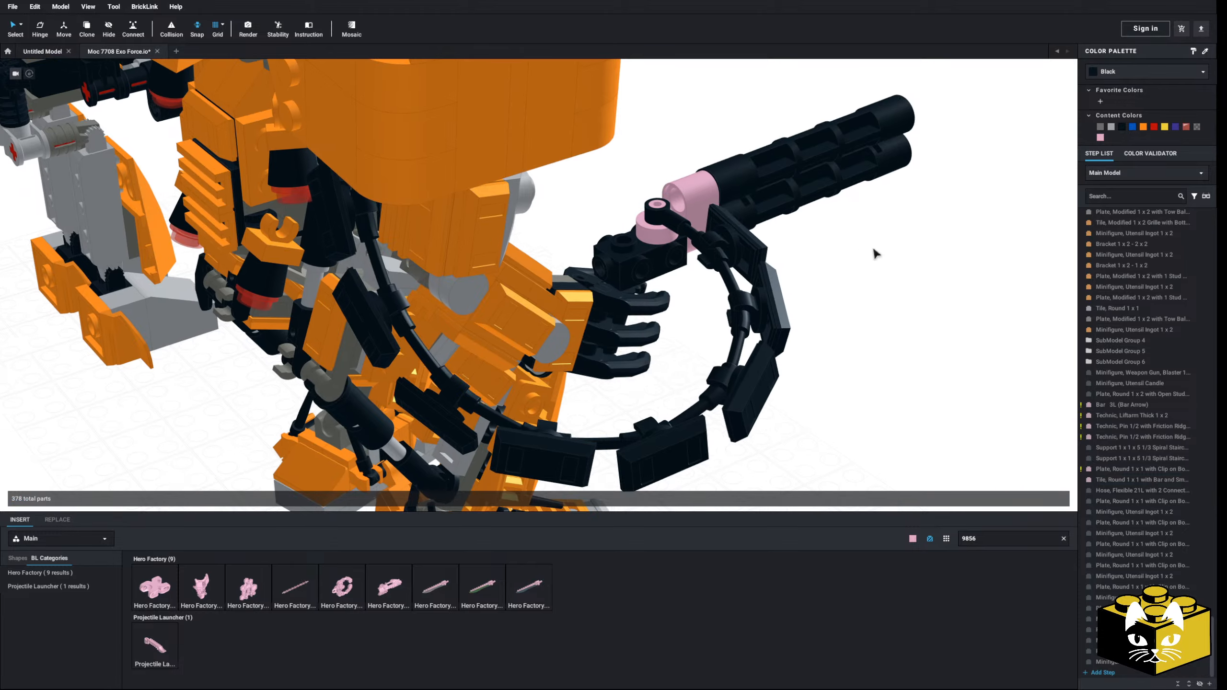
right_click(886, 271)
click(899, 301)
click(634, 243)
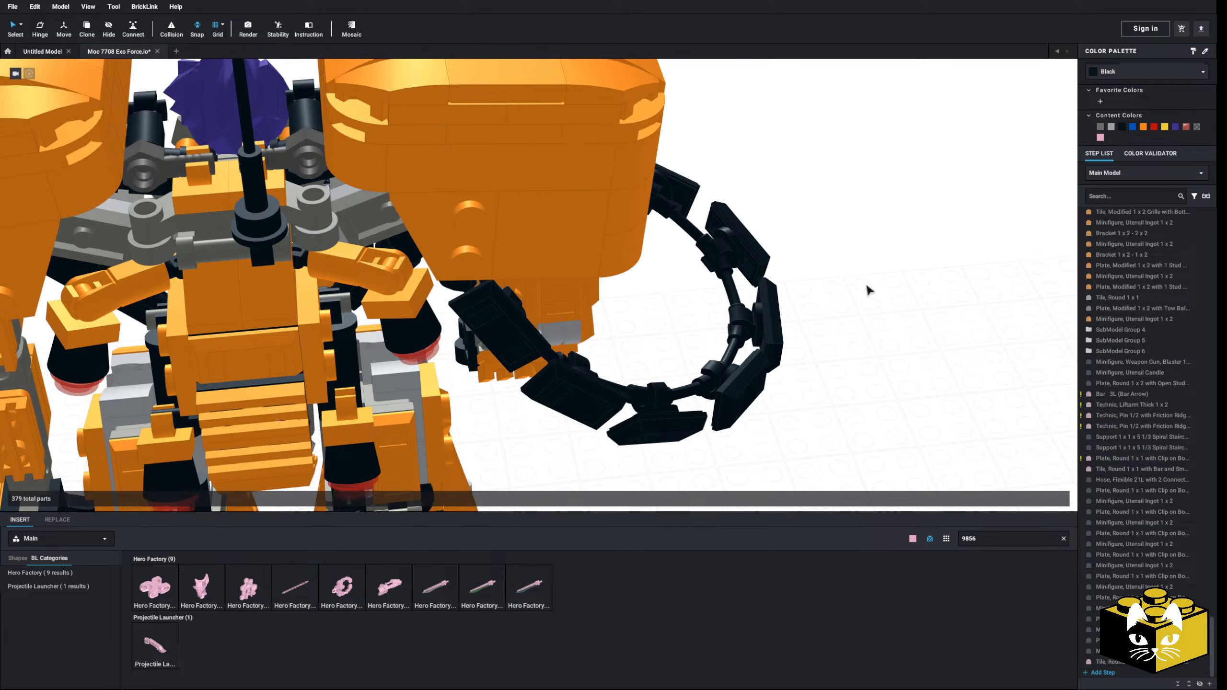
Step: Copy the bright pink Plate, Round 1 x 1 with Clip on Bottom and place the copy next to the new round tile
right_drag(867, 287, 772, 232)
scroll(676, 290, up, 3)
right_click(677, 291)
click(690, 310)
right_click(599, 415)
click(613, 446)
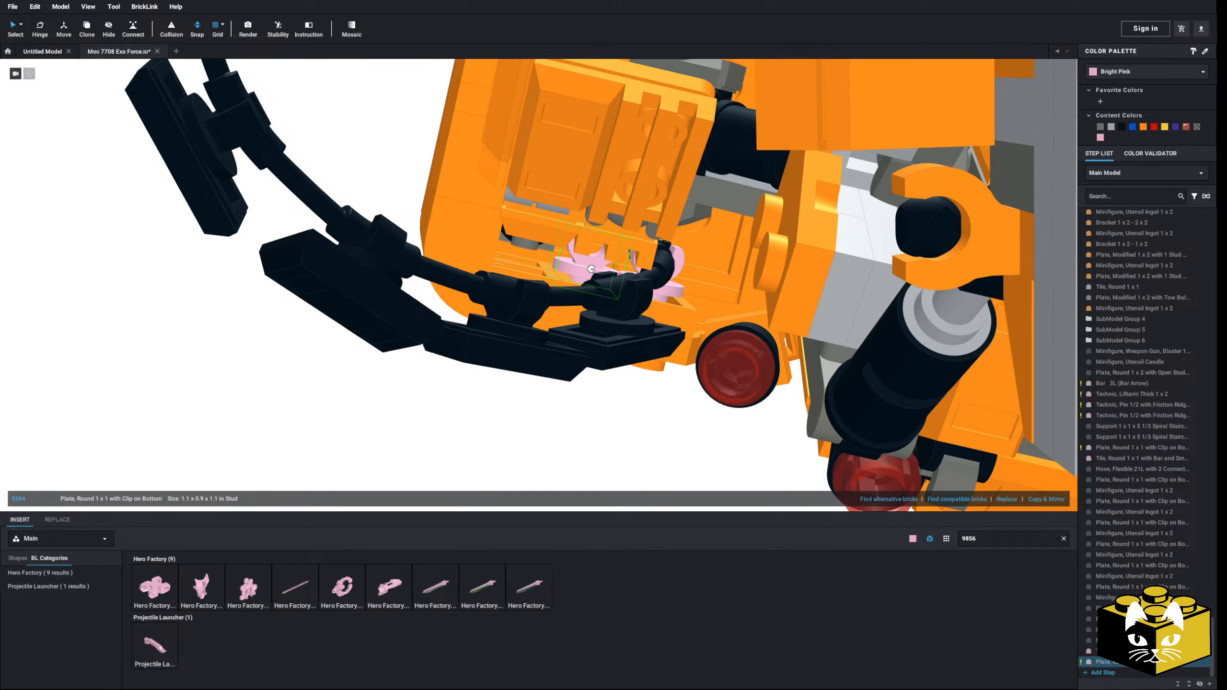
click(591, 268)
right_drag(592, 269, 684, 149)
click(376, 332)
right_drag(376, 332, 492, 330)
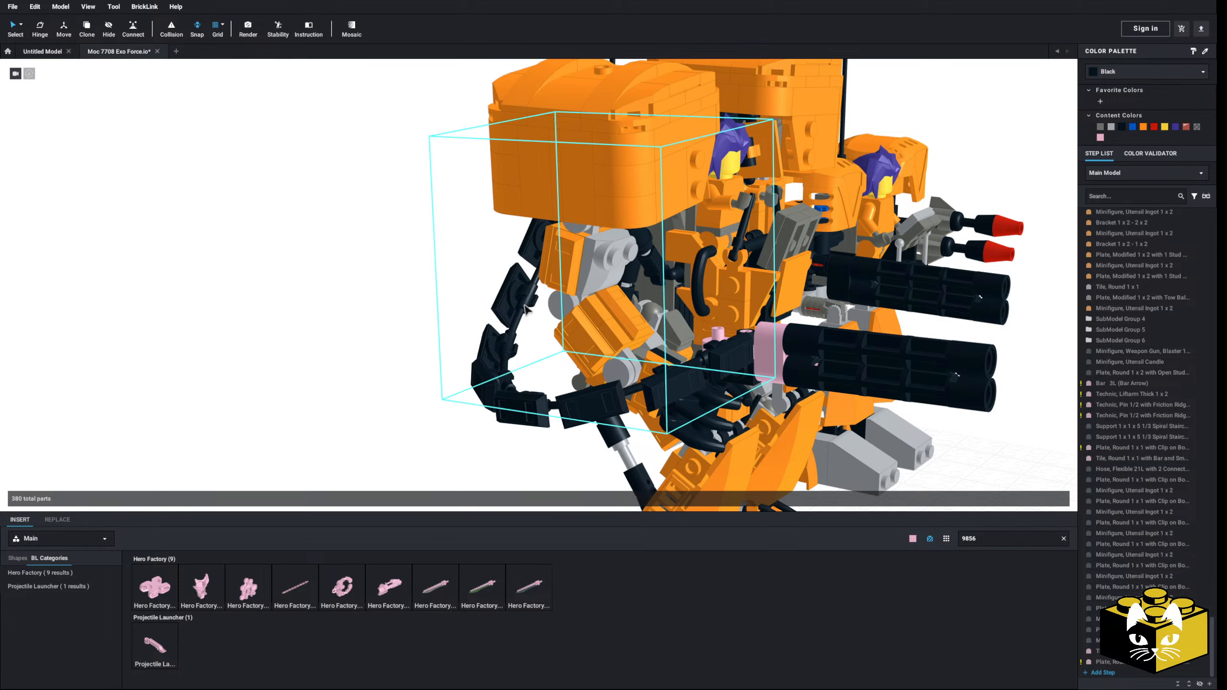
Step: Copy the black 21L flexible hose and place the copy in the empty space beside the robot
click(527, 310)
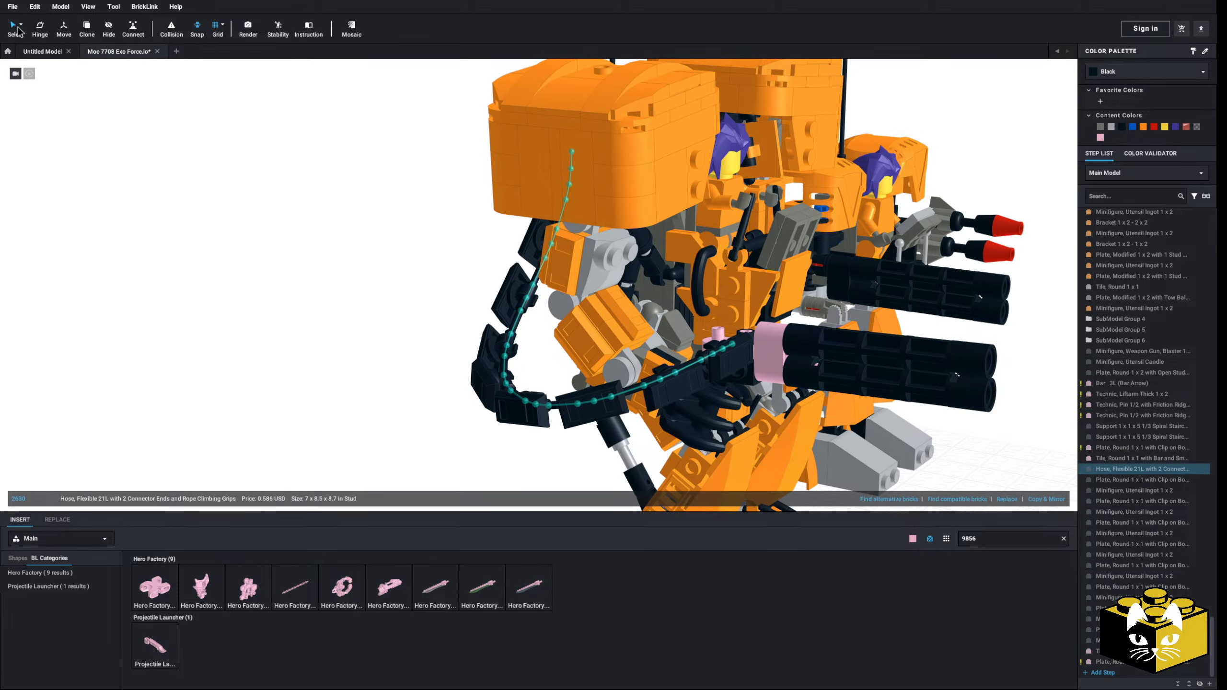
click(18, 28)
click(463, 279)
click(528, 303)
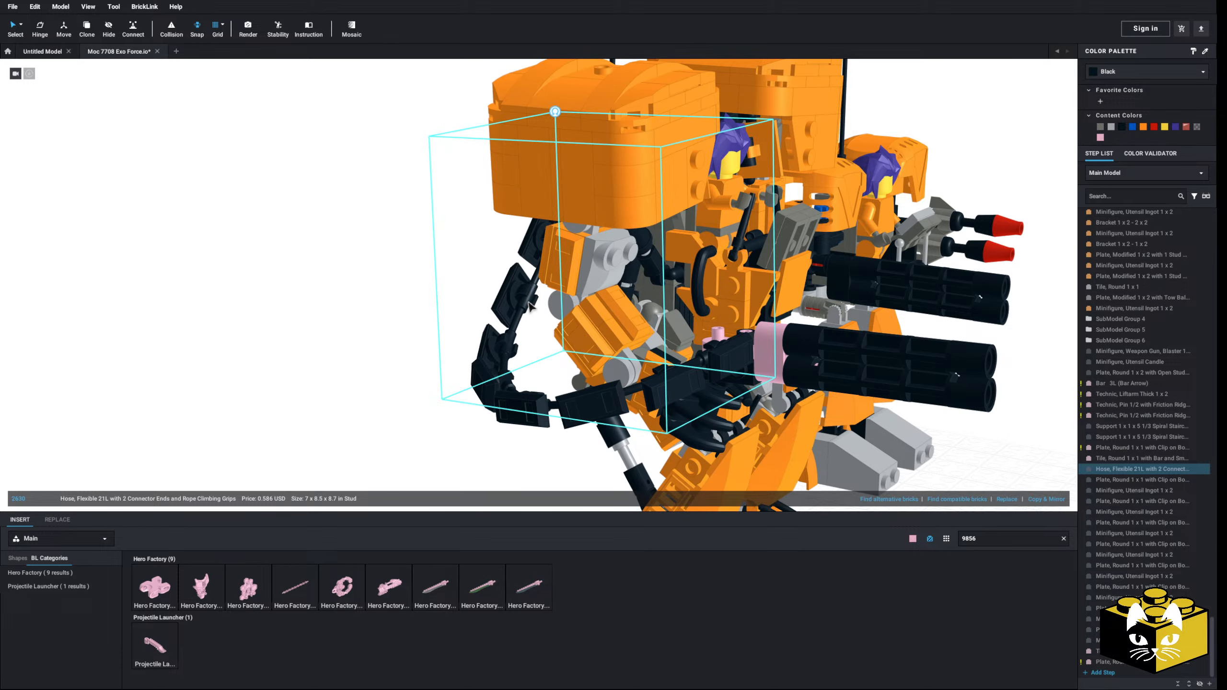
click(358, 354)
right_drag(358, 354, 315, 350)
right_click(314, 349)
click(339, 378)
click(249, 405)
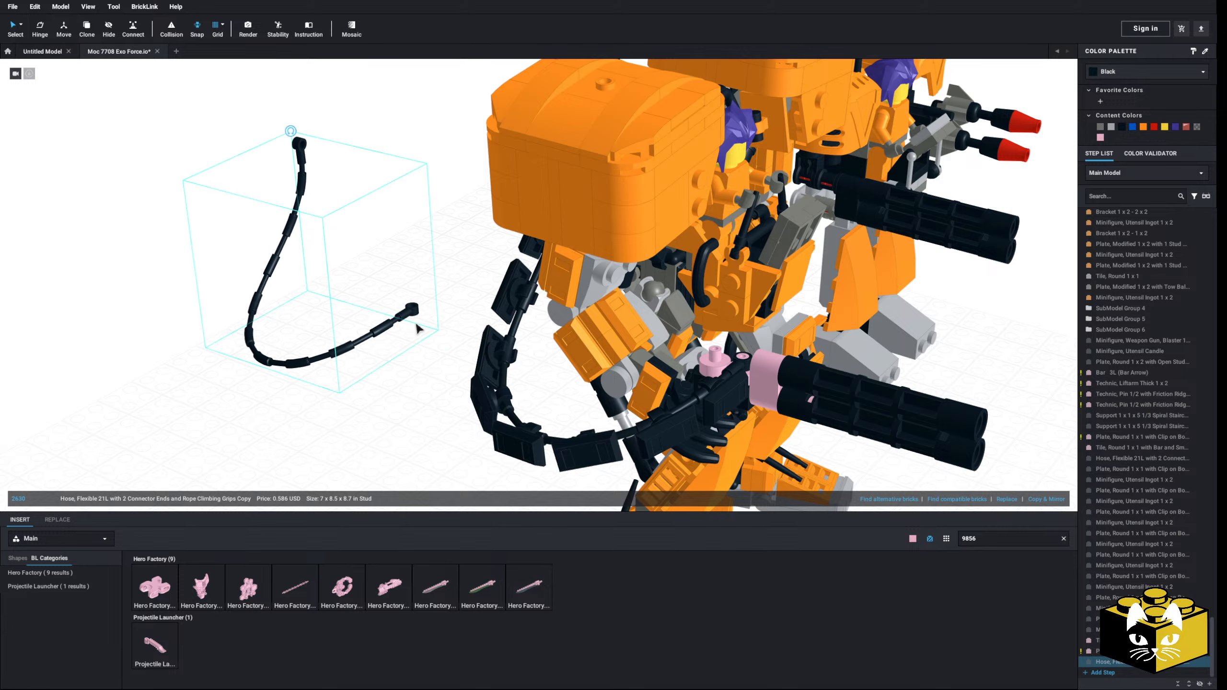
Step: Try to fit the copied hose alongside the armoured hose from the new pink connector, and delete the copy
drag(417, 329, 673, 404)
right_drag(681, 403, 466, 408)
scroll(466, 409, up, 3)
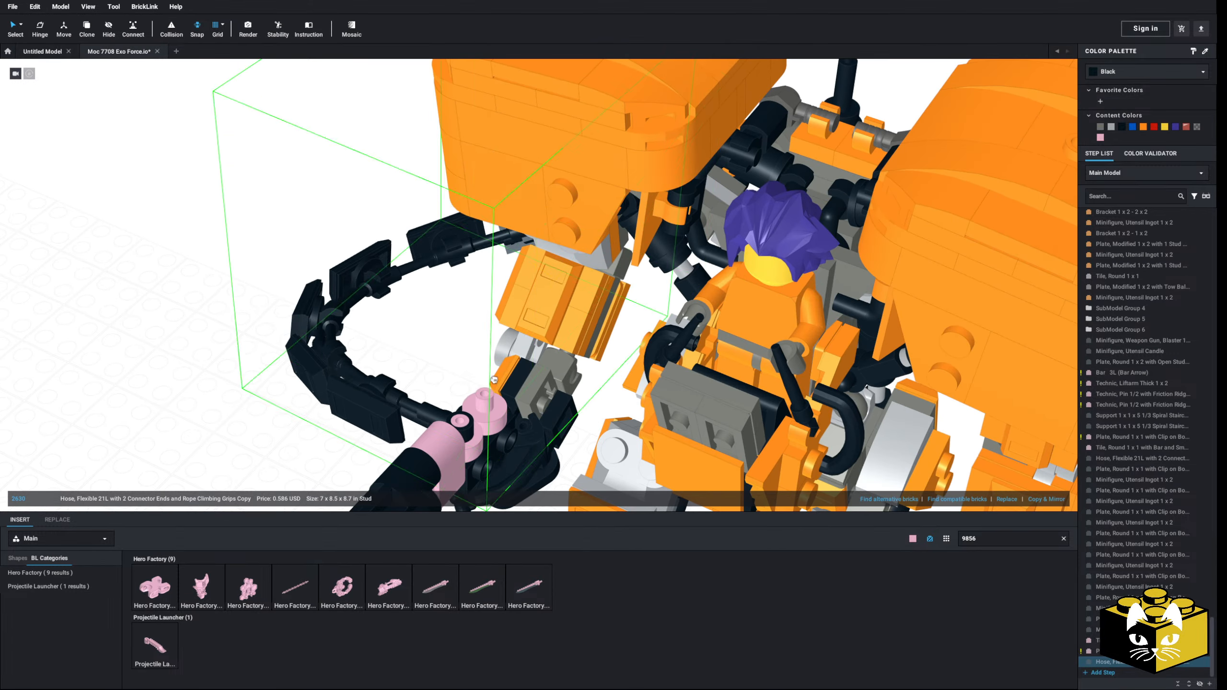
drag(464, 391, 263, 222)
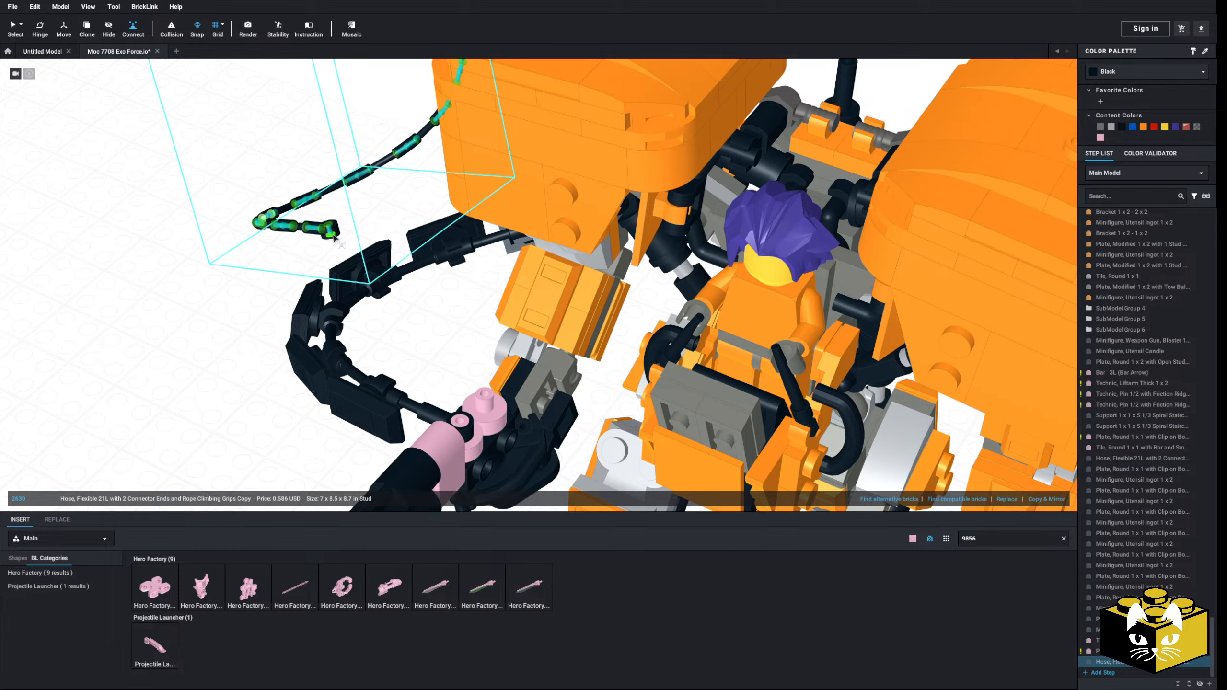
right_drag(261, 274, 62, 76)
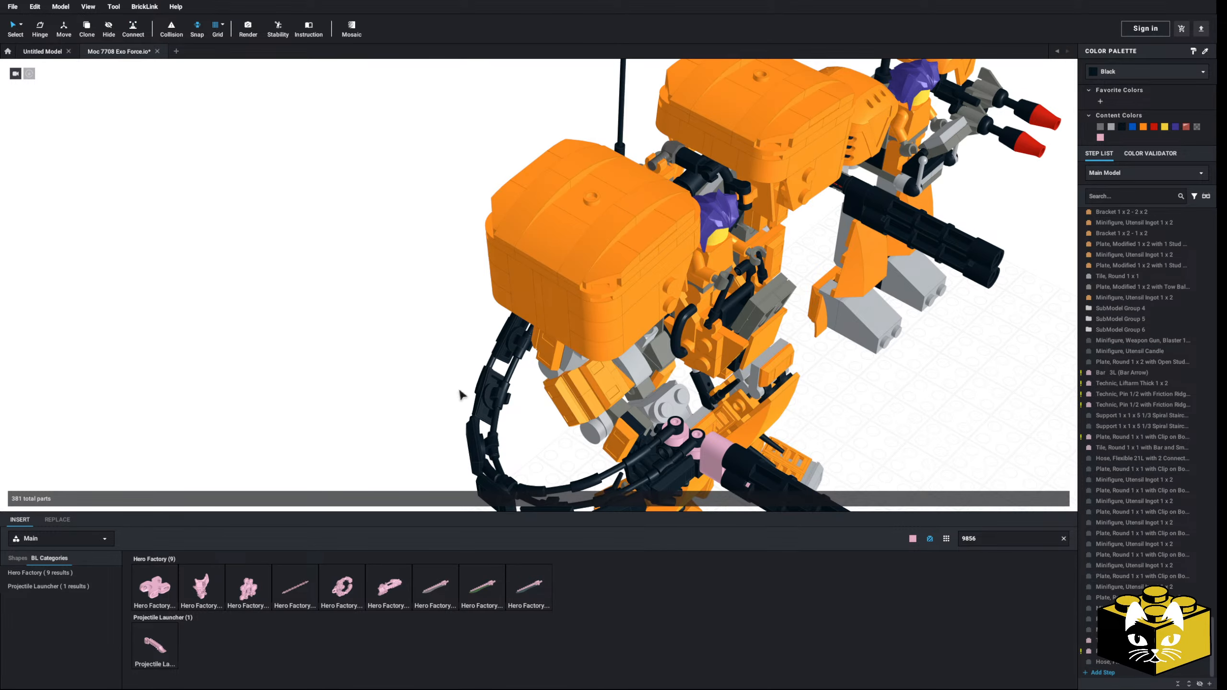
click(621, 467)
key(Delete)
Step: Search the parts for 2630 and add a bright pink Hose, Flexible 21L with 2 Connector Ends and Rope Climbing Grips
middle_drag(629, 480, 637, 405)
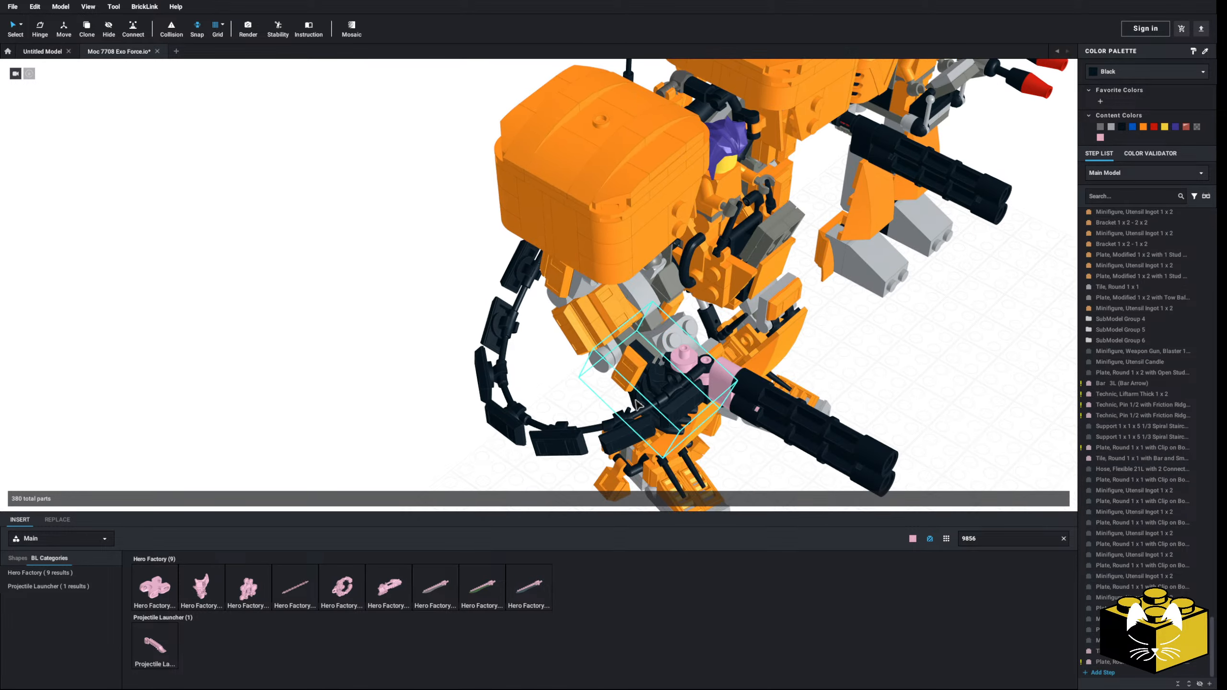
click(663, 410)
click(1005, 538)
text(2630)
click(155, 586)
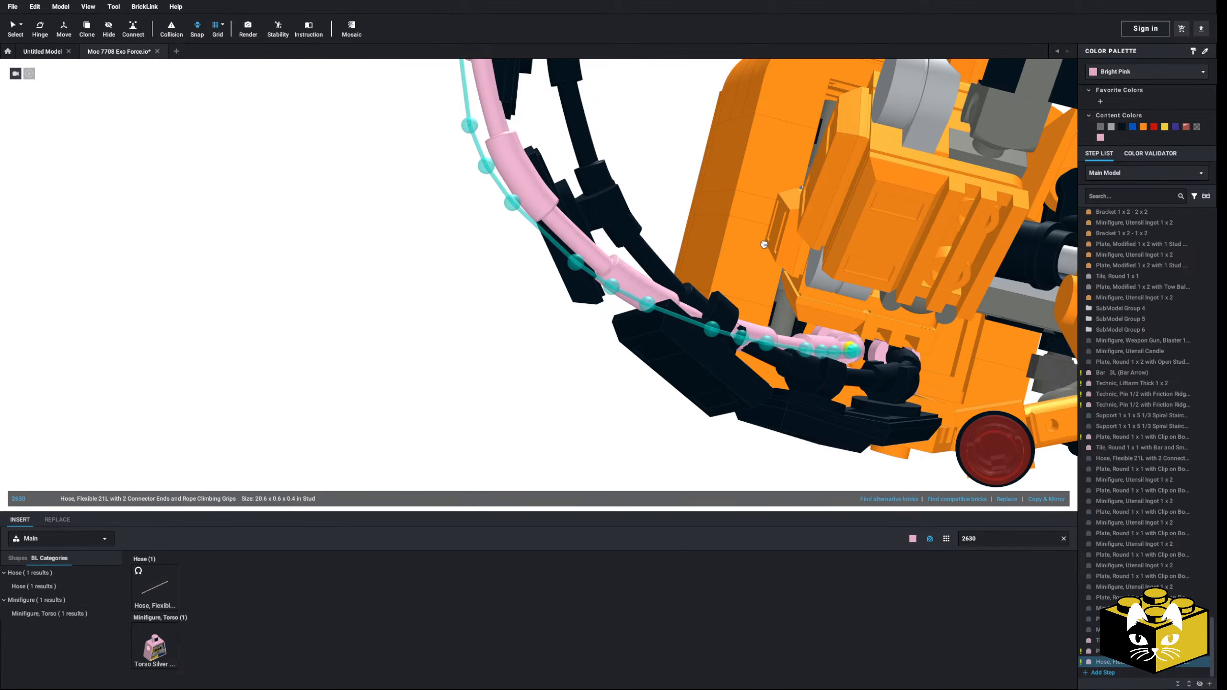
Step: Bend the bright pink flexible hose from the new pink connector around the lower curve of the armoured hose
right_drag(757, 248, 599, 438)
right_drag(359, 382, 407, 365)
right_drag(533, 417, 610, 405)
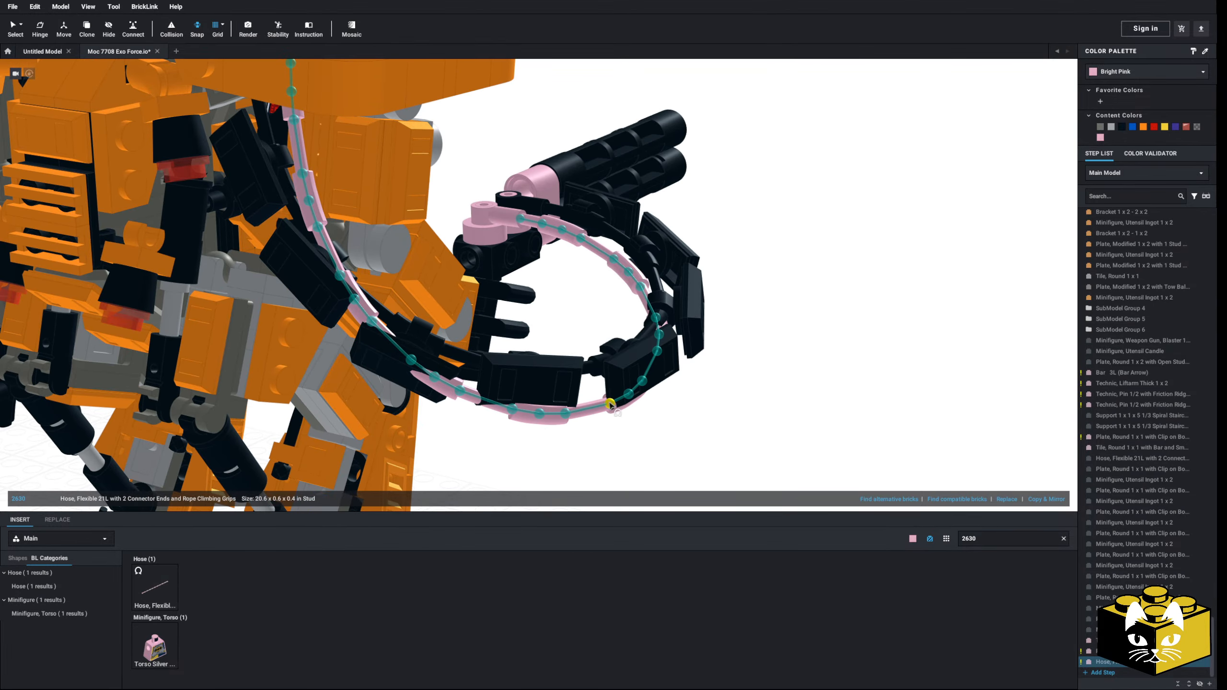
drag(611, 373, 617, 309)
right_drag(648, 355, 606, 360)
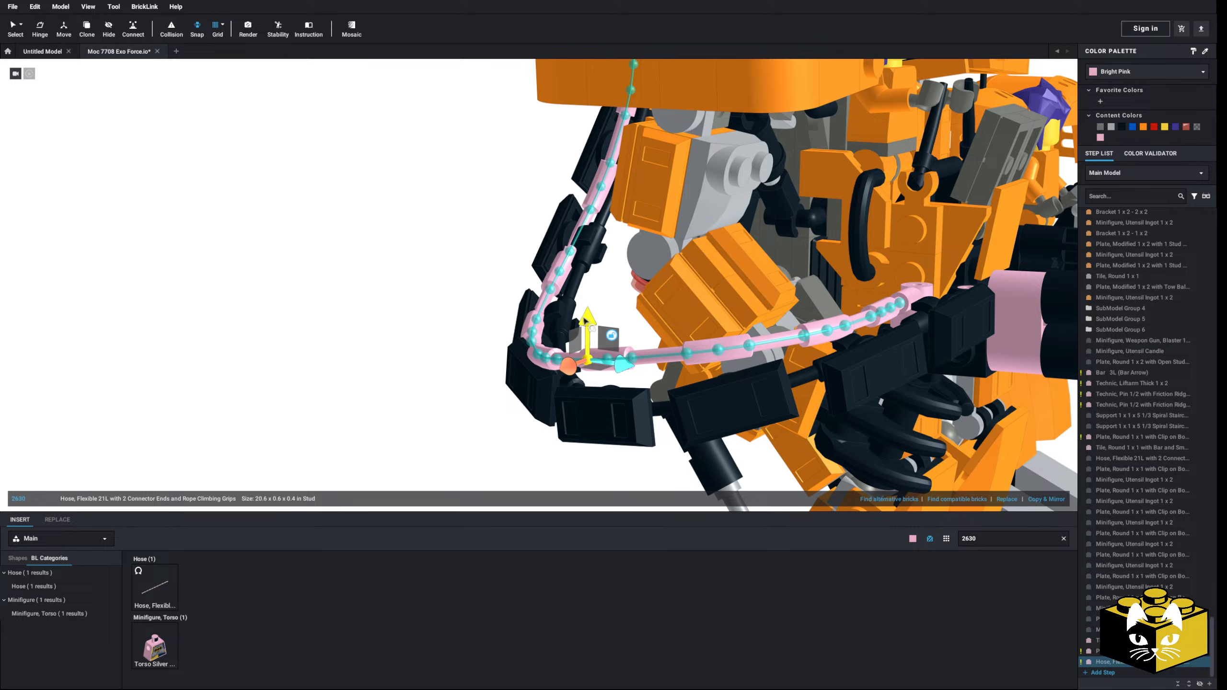
drag(585, 320, 586, 346)
right_drag(586, 346, 642, 393)
Step: Adjust the pink hose's remaining bend points so it runs parallel along the inside of the armoured hose, and finish bending
click(666, 349)
right_drag(455, 413, 457, 414)
click(540, 354)
right_drag(464, 314, 507, 306)
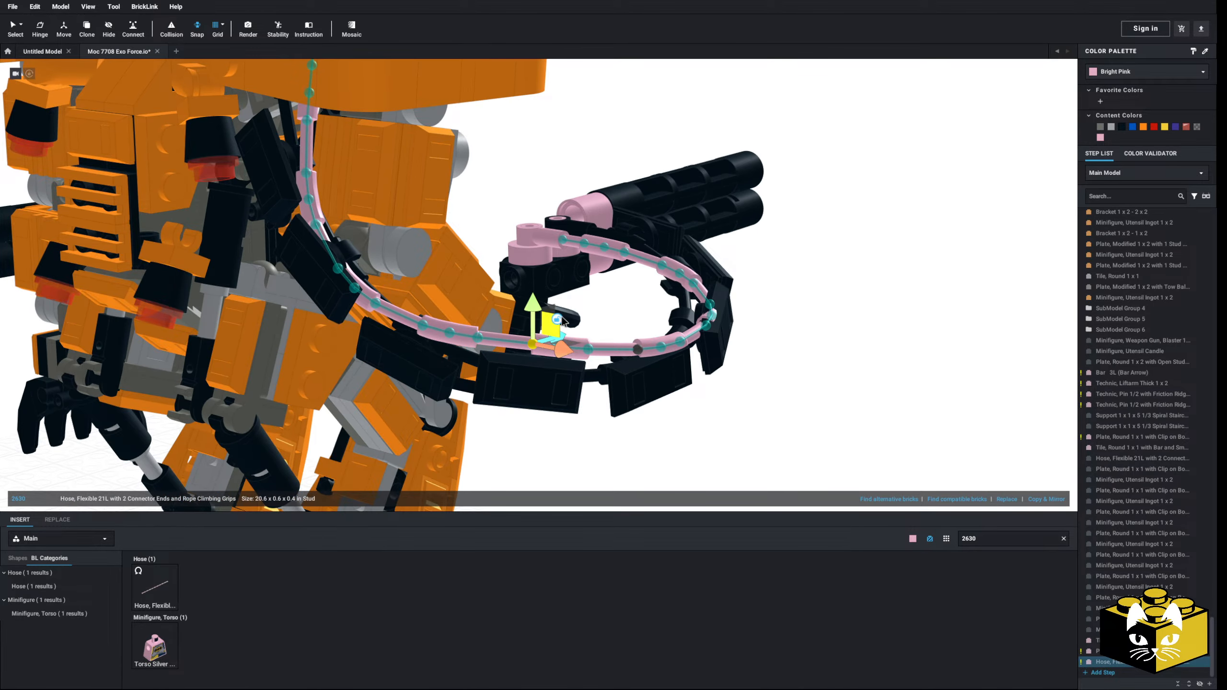
right_drag(637, 328, 564, 314)
click(400, 381)
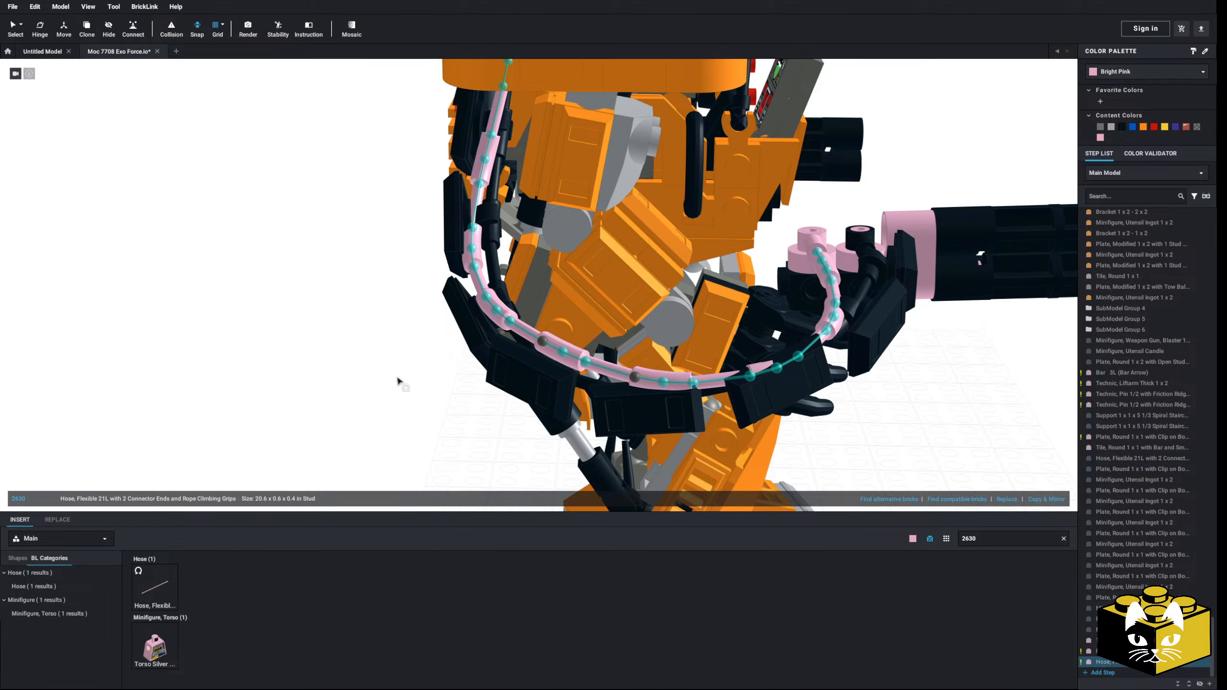
click(396, 379)
scroll(396, 378, down, 5)
right_drag(396, 378, 191, 186)
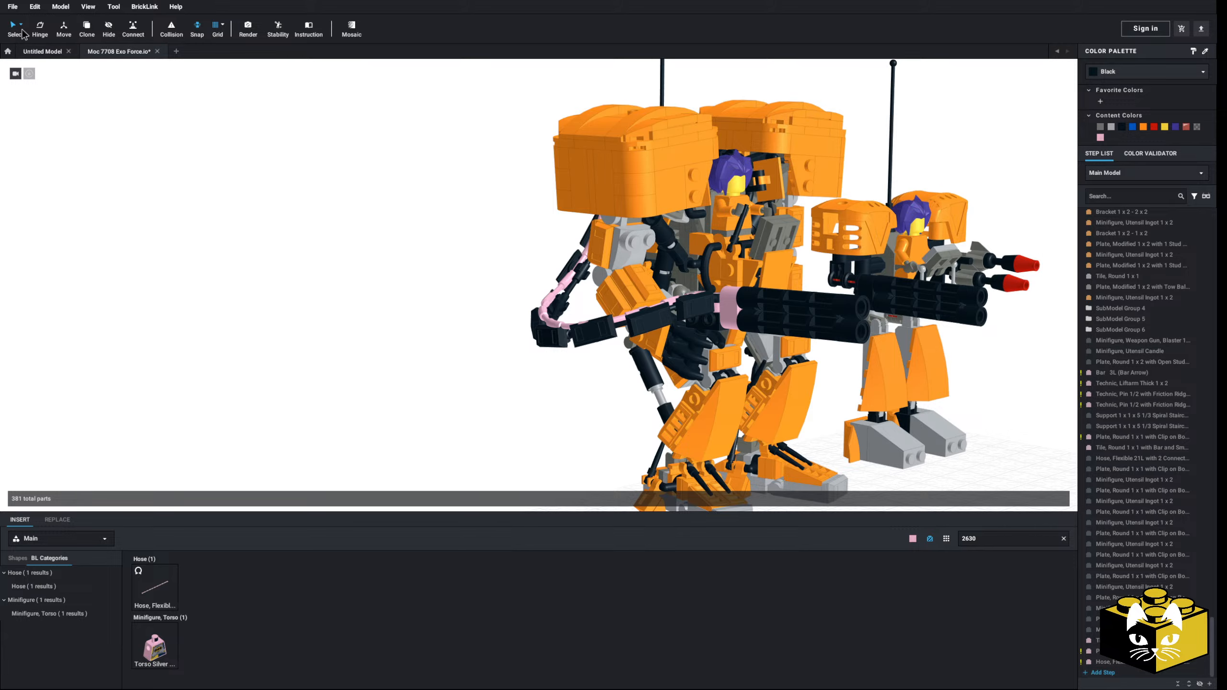
Step: Recolour the second flexible hose from bright pink to black
click(546, 305)
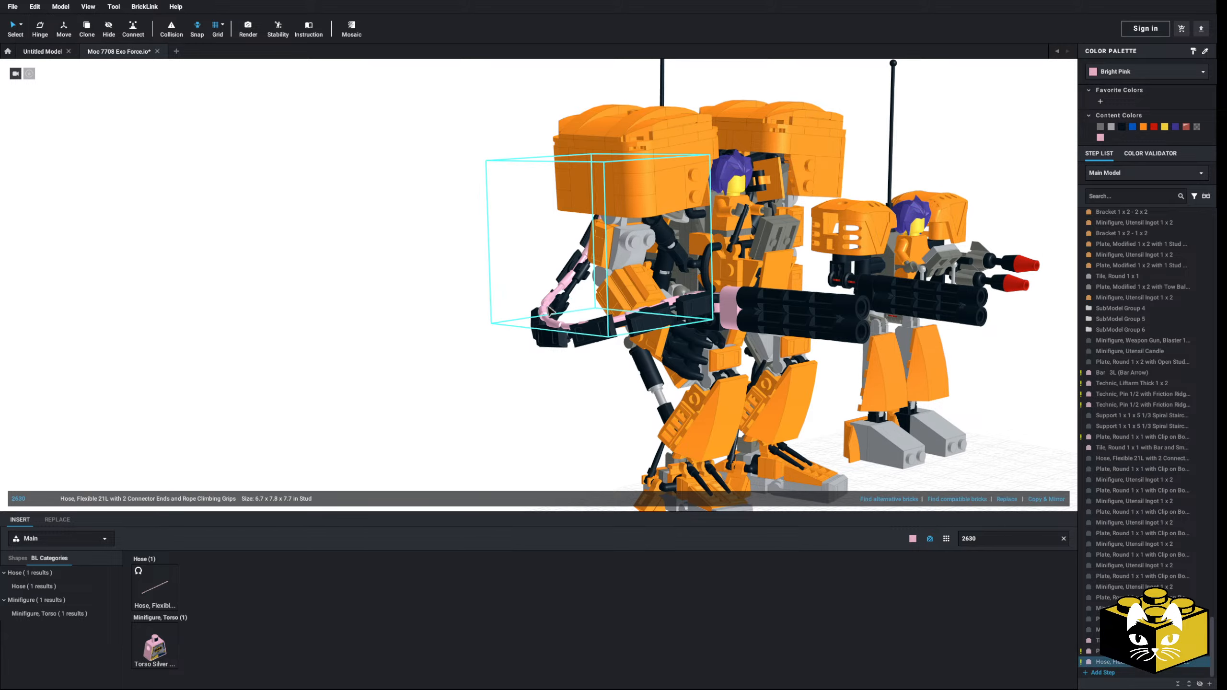
click(479, 416)
scroll(479, 416, down, 4)
right_drag(479, 415, 334, 441)
scroll(390, 420, up, 3)
scroll(334, 440, up, 4)
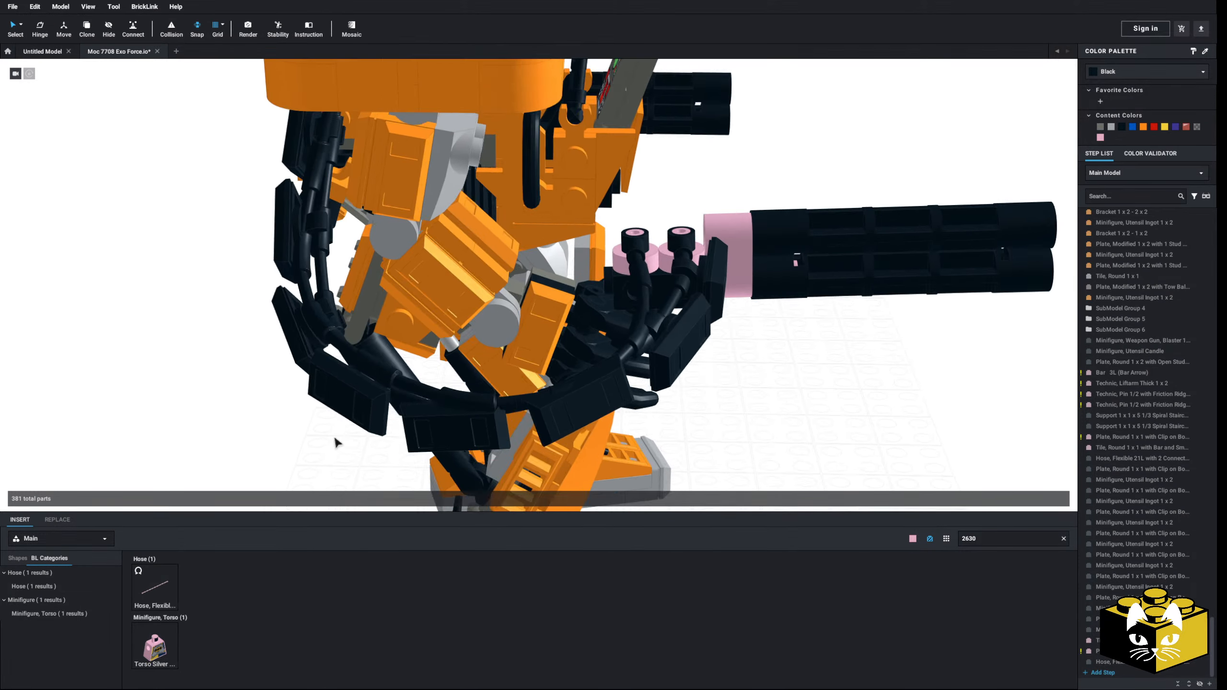
middle_drag(836, 396, 718, 418)
right_drag(718, 419, 721, 419)
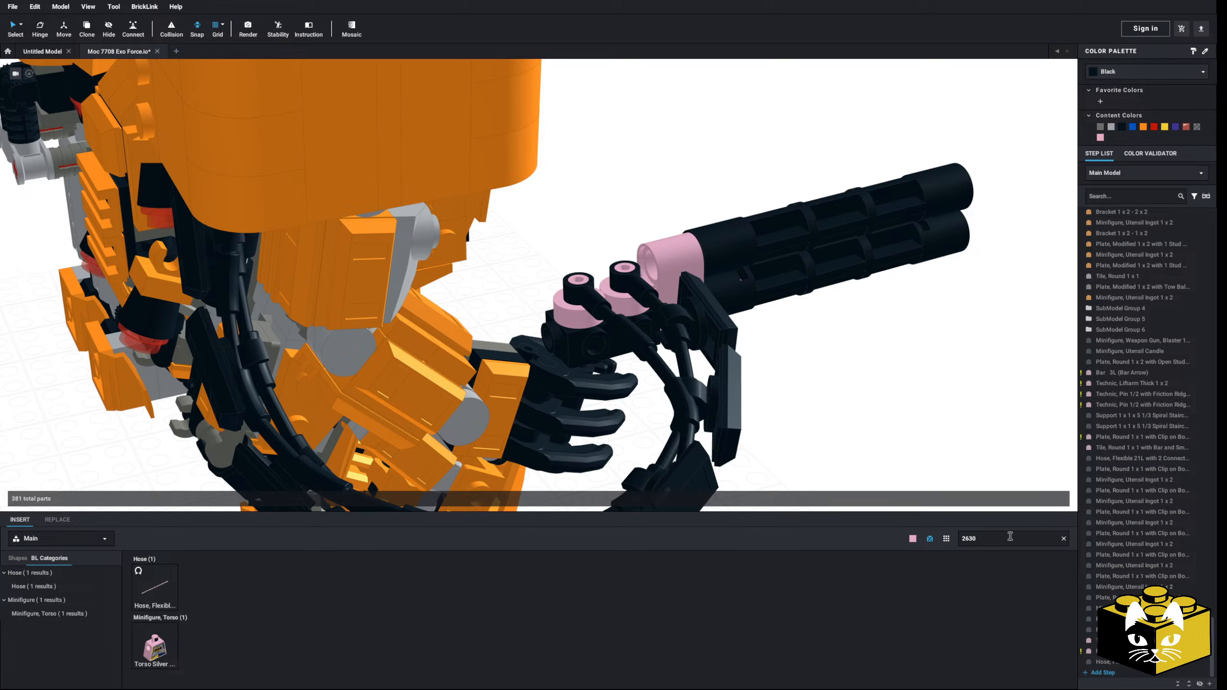
Step: Clear the part search and place a bright pink Slope 45 part on the gun mount next to the hose connectors
click(1064, 539)
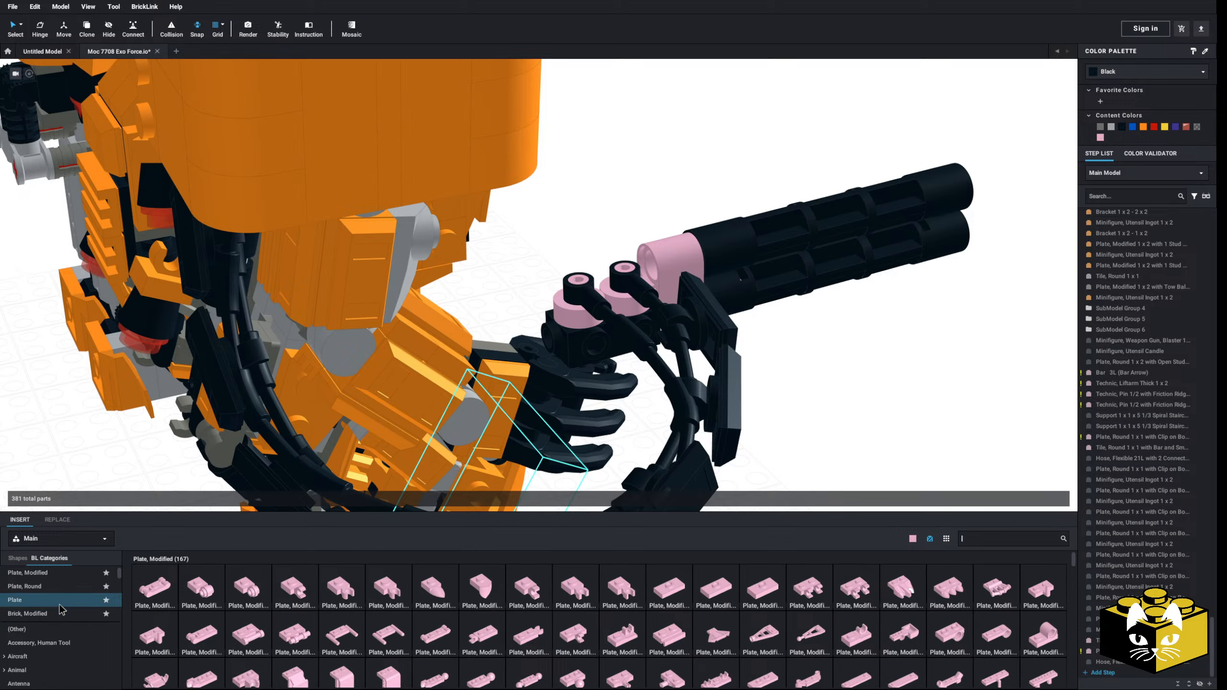
scroll(61, 610, down, 15)
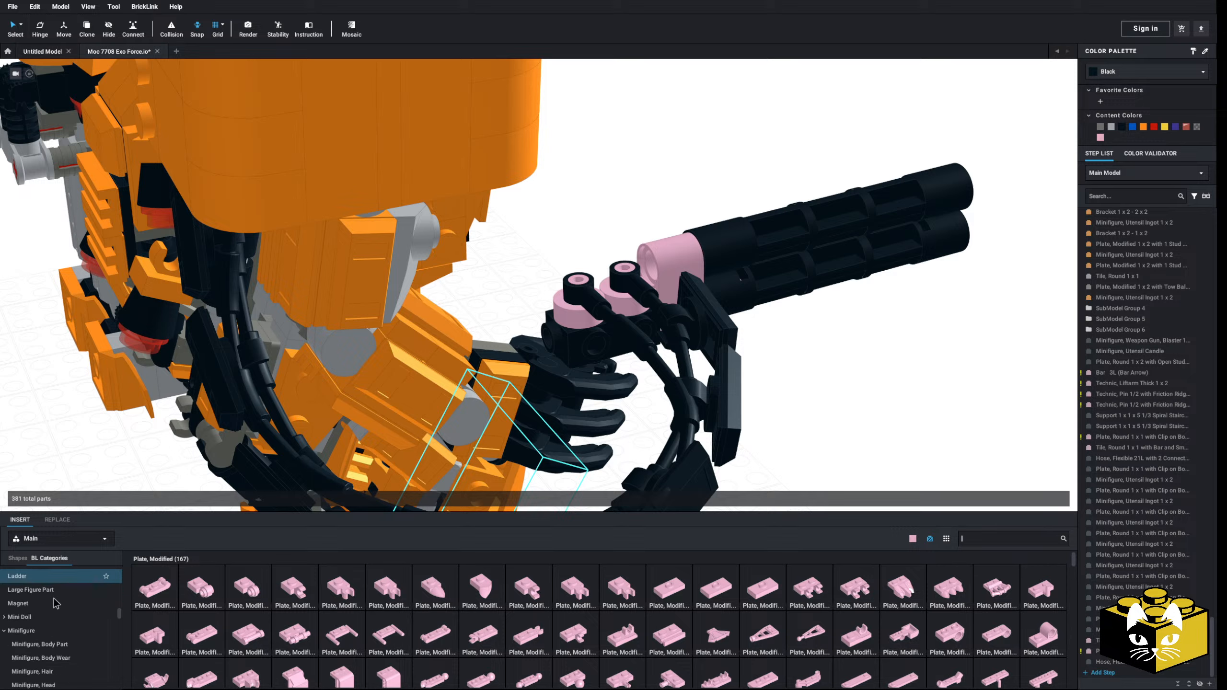
scroll(55, 604, down, 10)
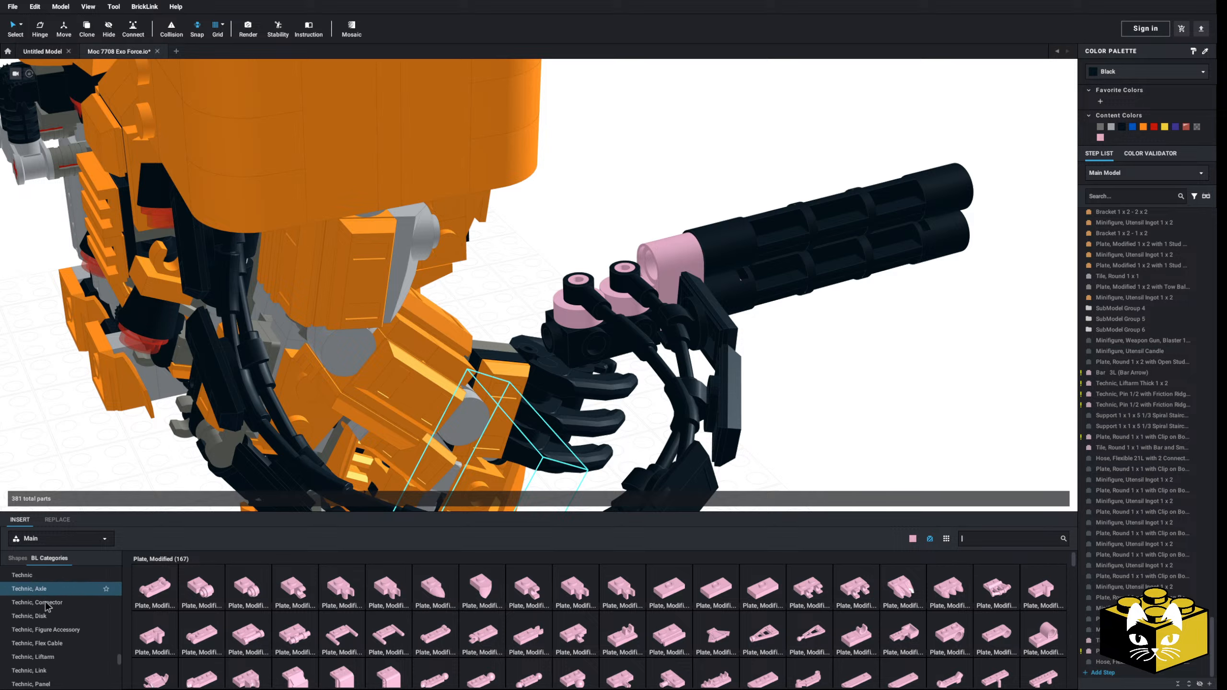
scroll(41, 608, up, 5)
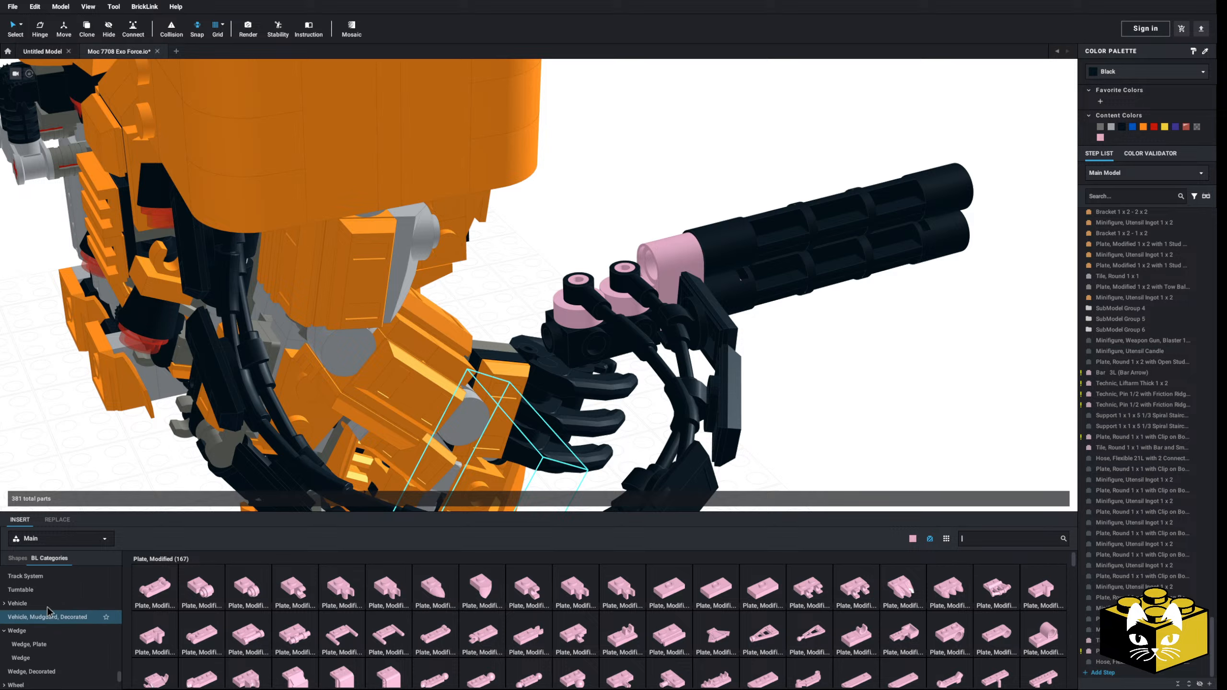
scroll(46, 610, up, 6)
scroll(52, 599, up, 1)
click(21, 663)
click(435, 587)
click(522, 314)
Step: Select all the black ingots and their round clip plates along the armoured hose and delete them
scroll(796, 379, down, 3)
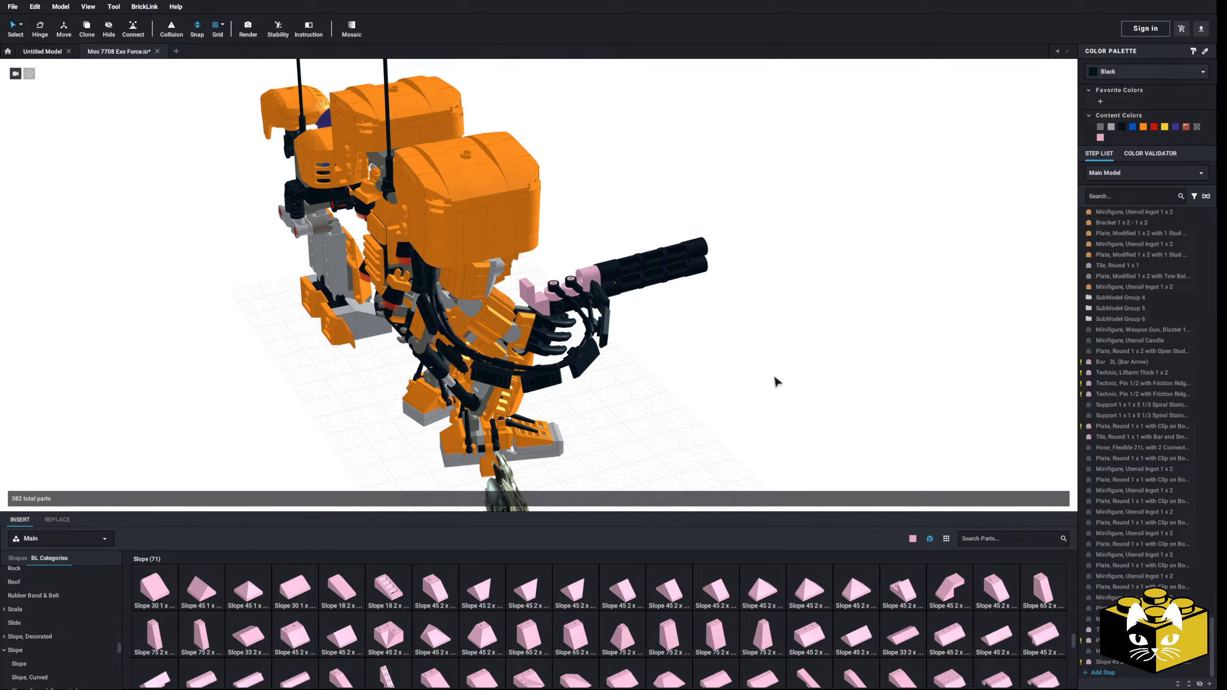
right_drag(615, 307, 599, 334)
click(561, 369)
ctrl+click(555, 381)
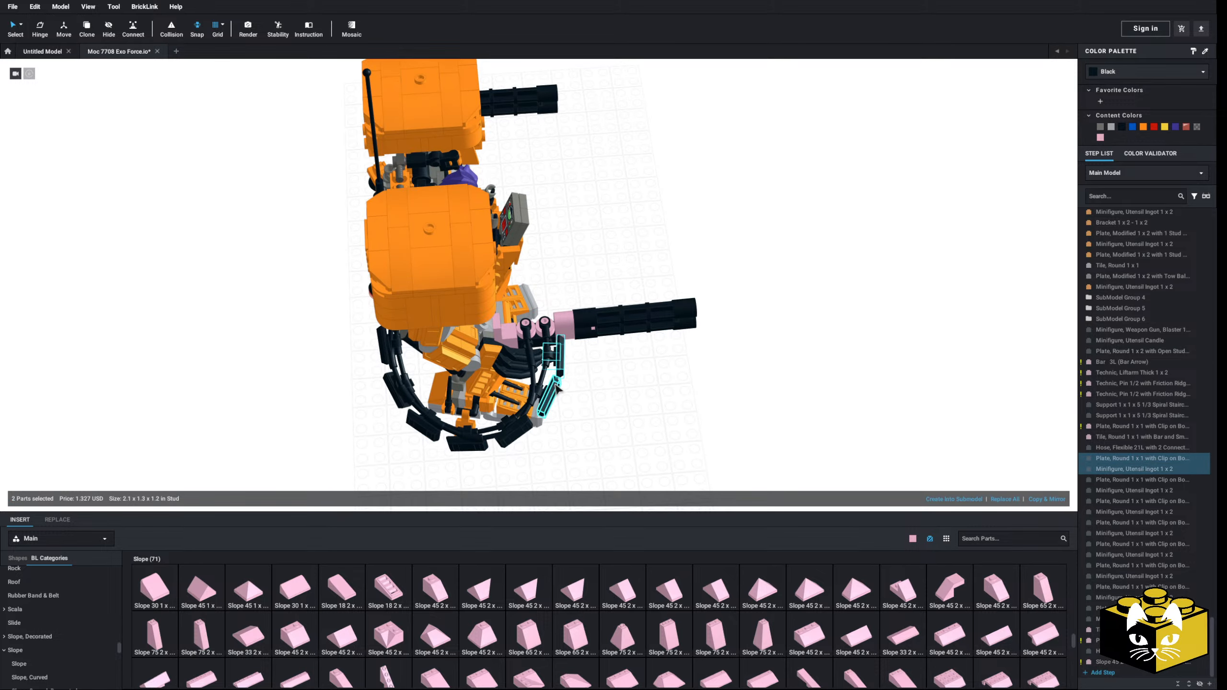
ctrl+click(549, 393)
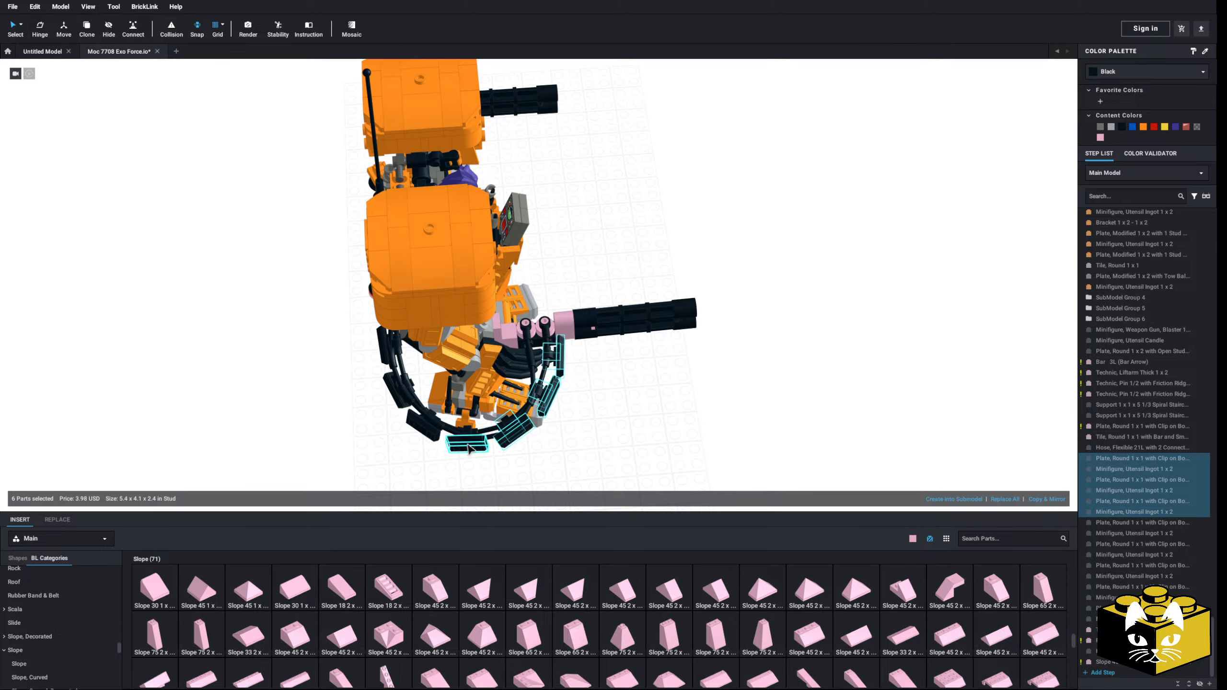
ctrl+click(455, 435)
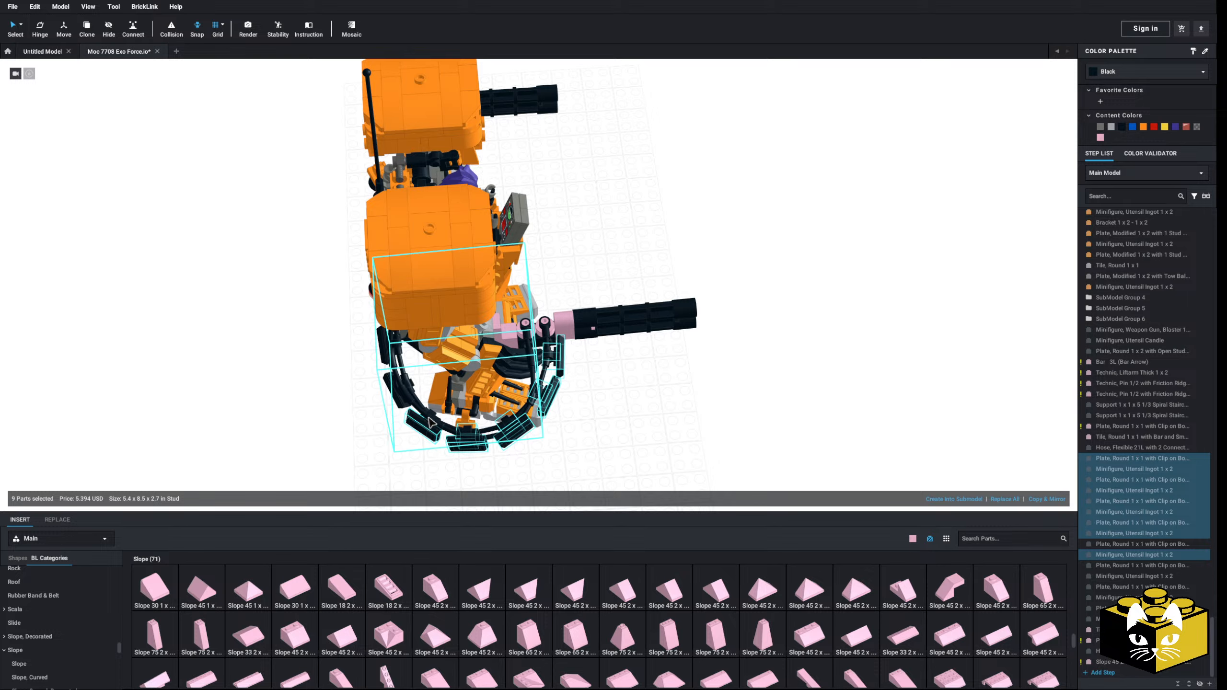
ctrl+click(435, 417)
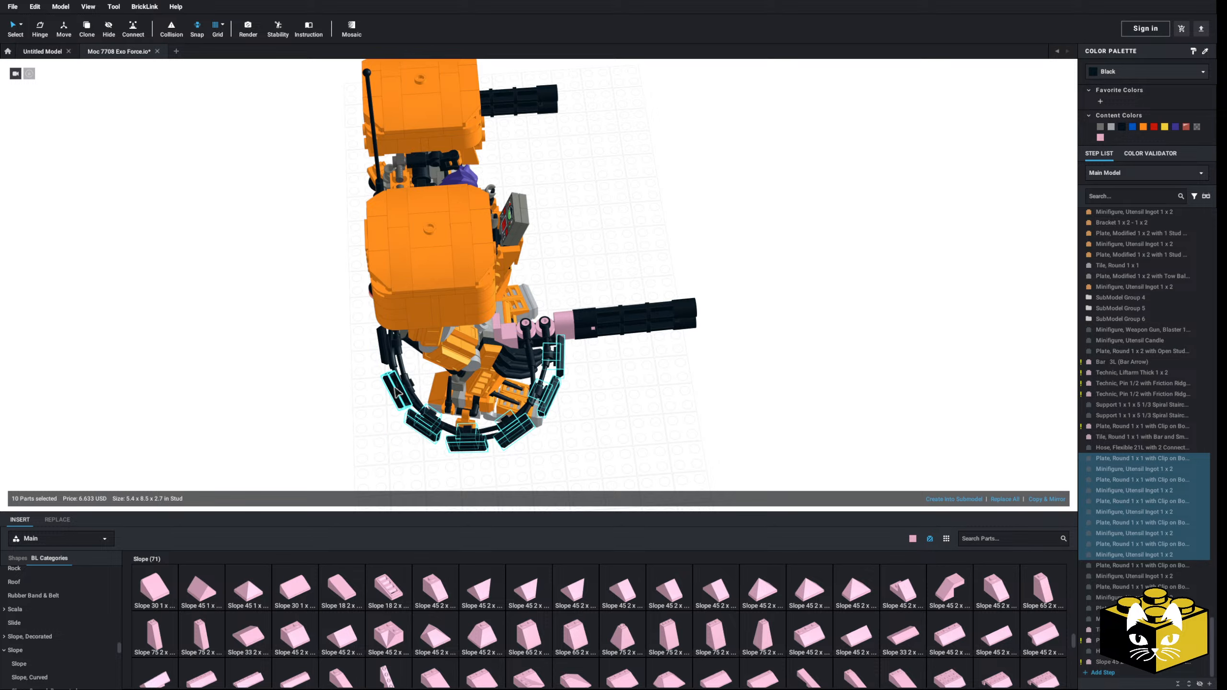
ctrl+click(405, 391)
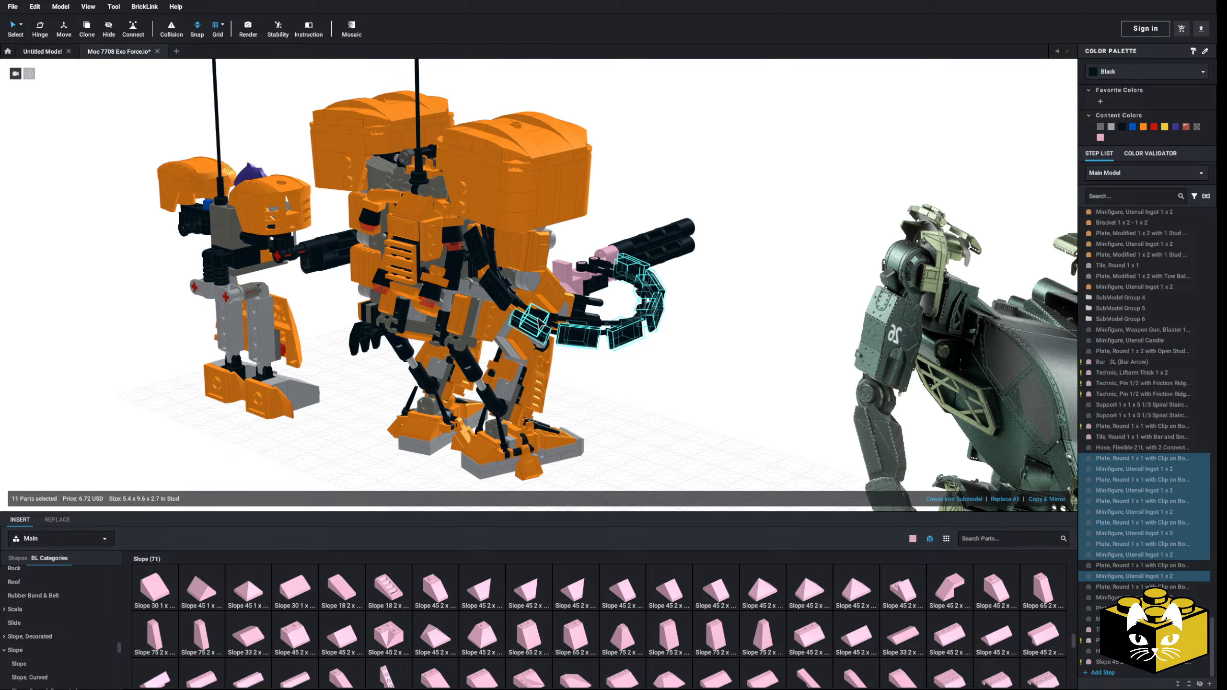
ctrl+click(505, 300)
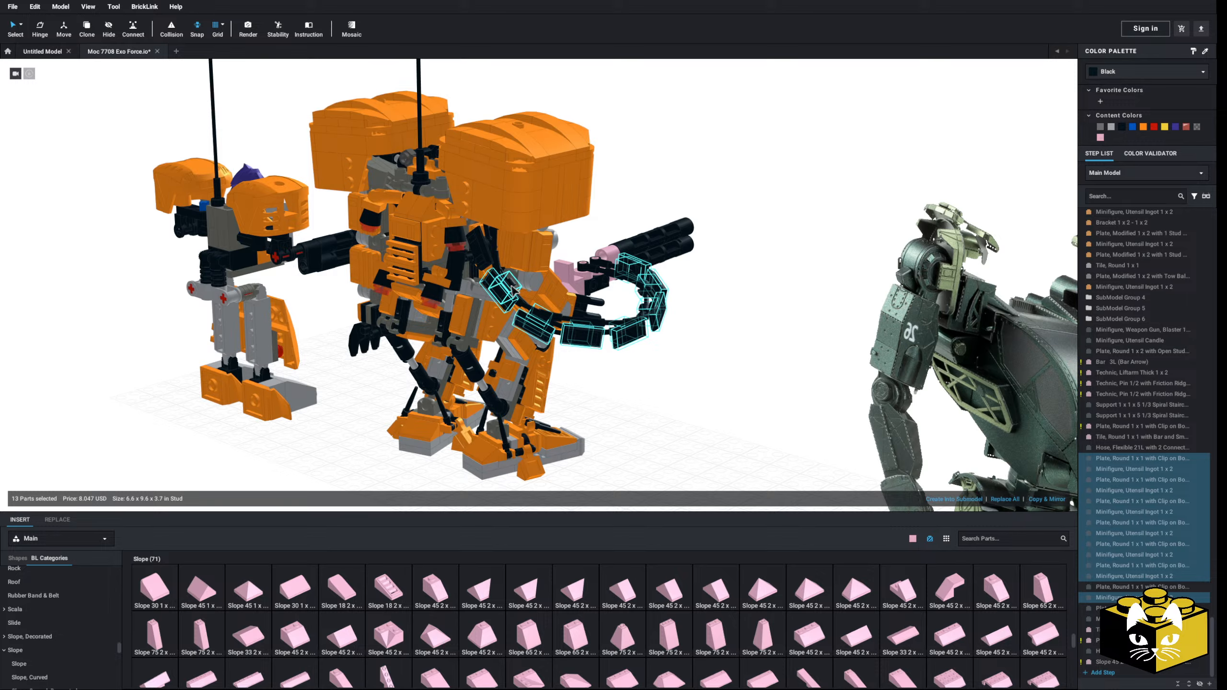
ctrl+click(491, 249)
key(Delete)
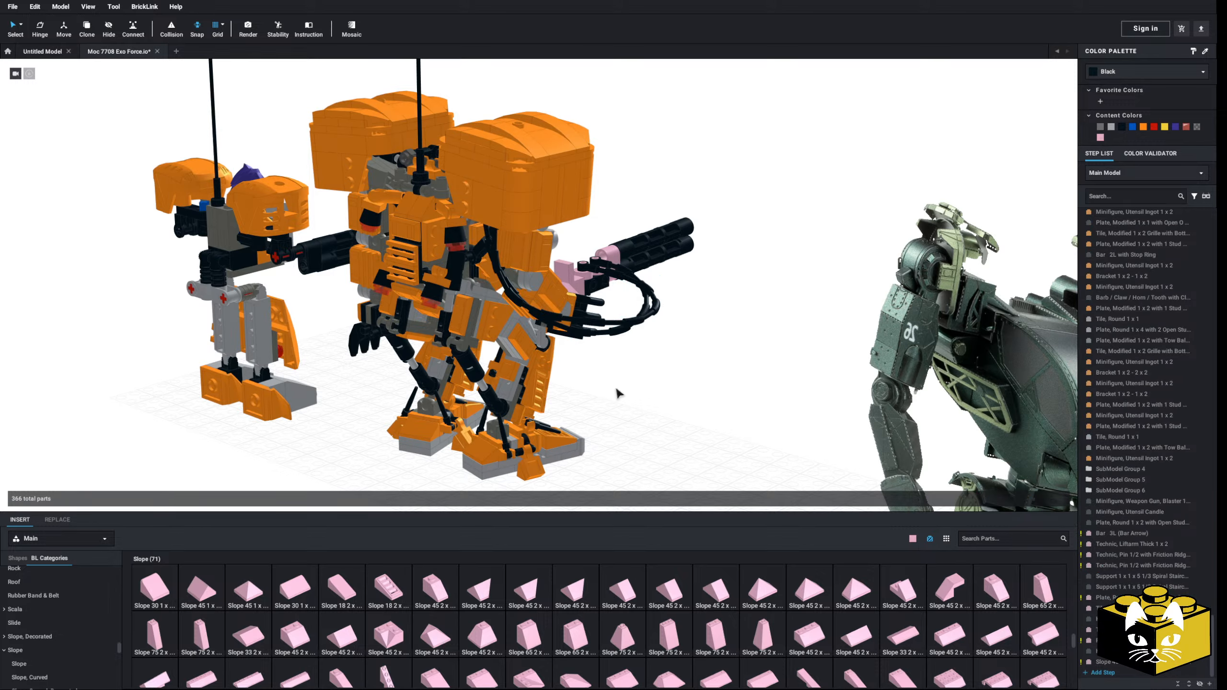
Step: Place a bright pink Plate 1 x 2 and a Plate 1 x 1 on the slope behind the hose connectors
right_drag(617, 387, 677, 442)
scroll(436, 388, up, 3)
scroll(651, 445, up, 3)
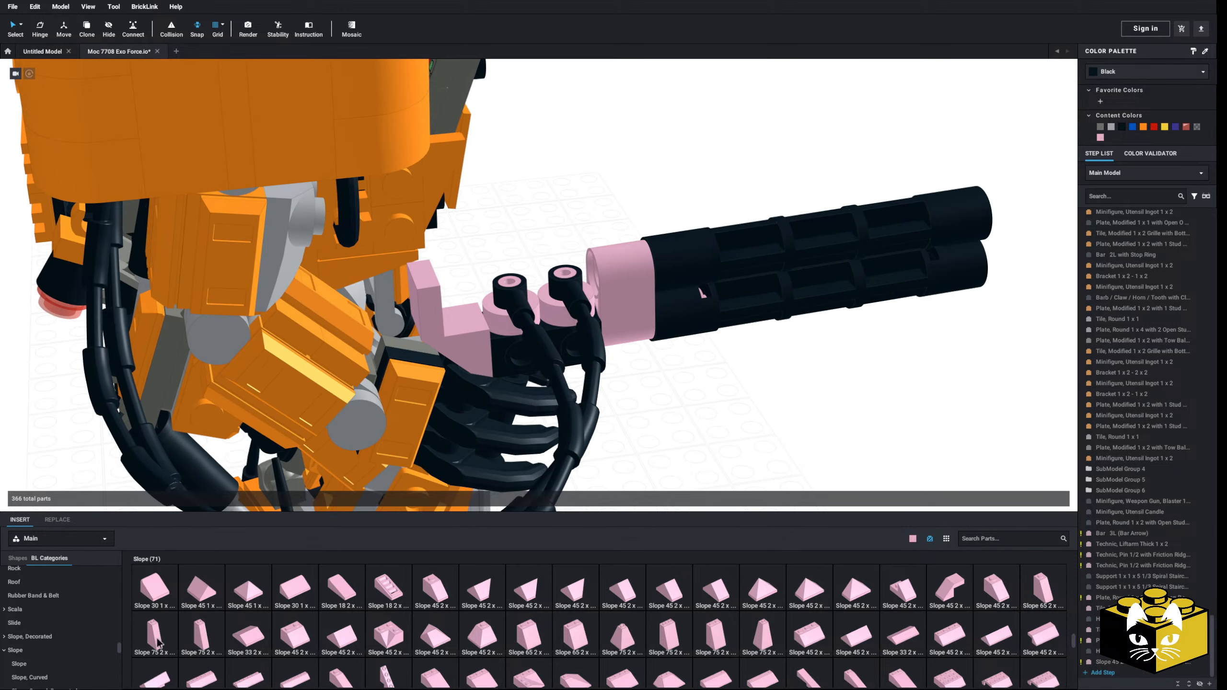
scroll(35, 640, up, 5)
click(34, 638)
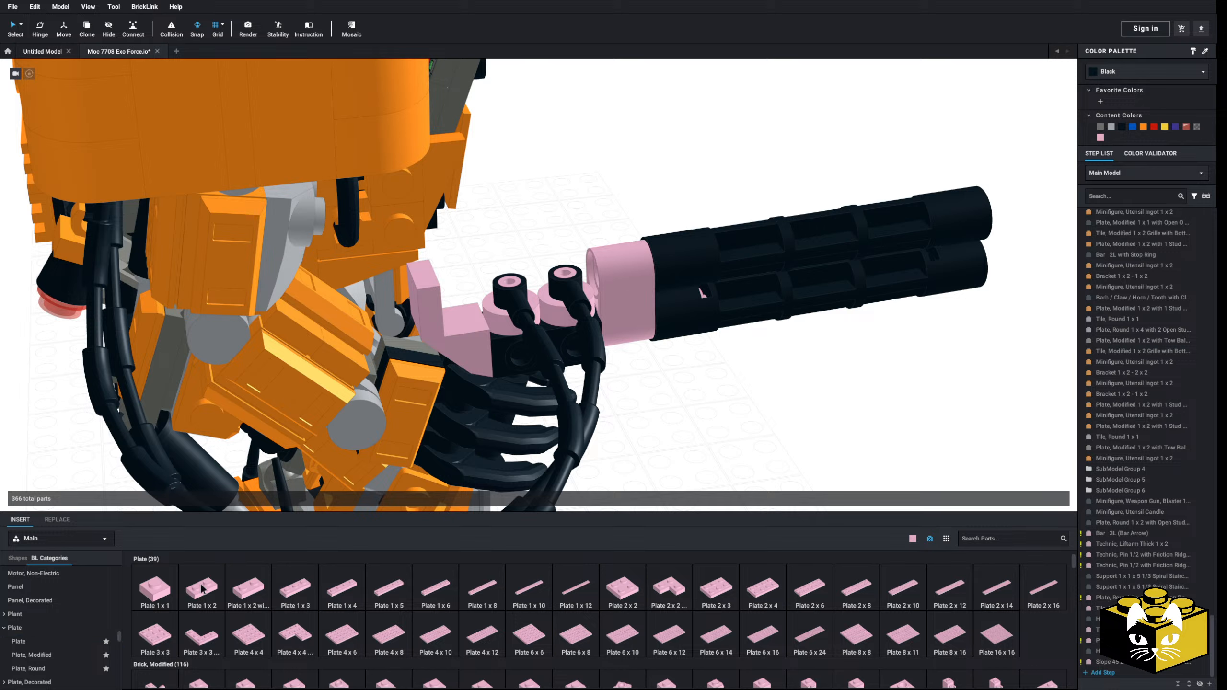
drag(202, 589, 446, 296)
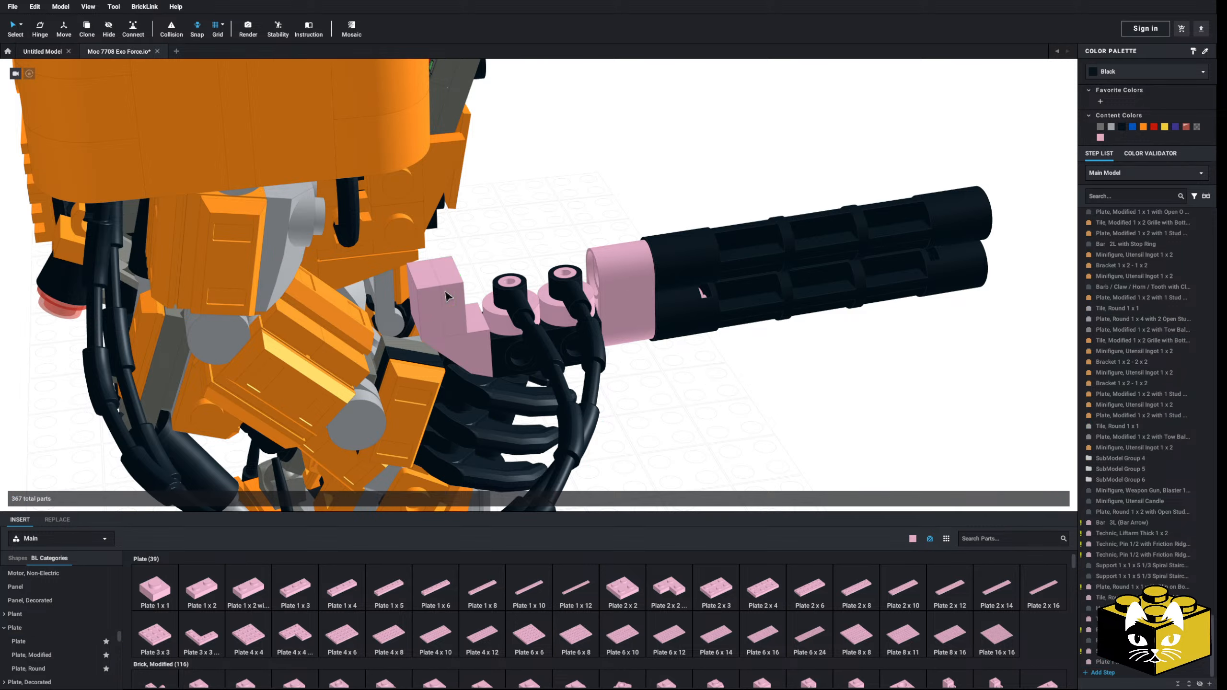
drag(155, 589, 475, 308)
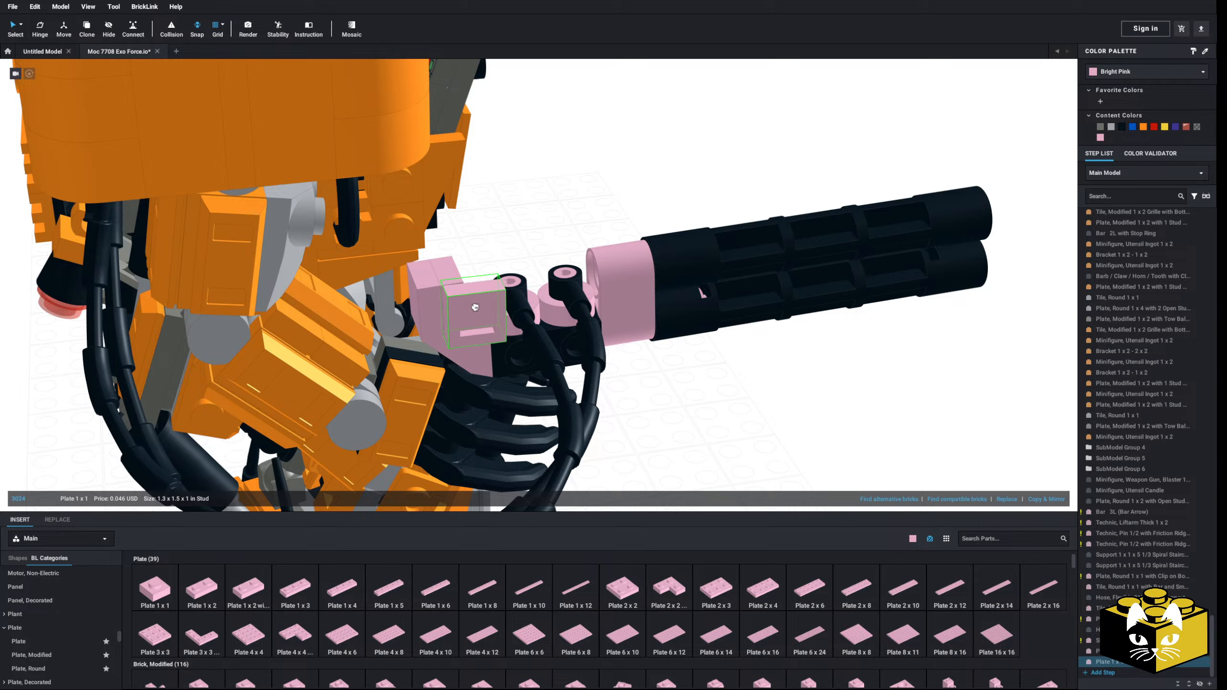
click(731, 429)
Step: Place a bright pink part from the Tile, Modified category on the gun mount beside the slope
scroll(730, 429, down, 3)
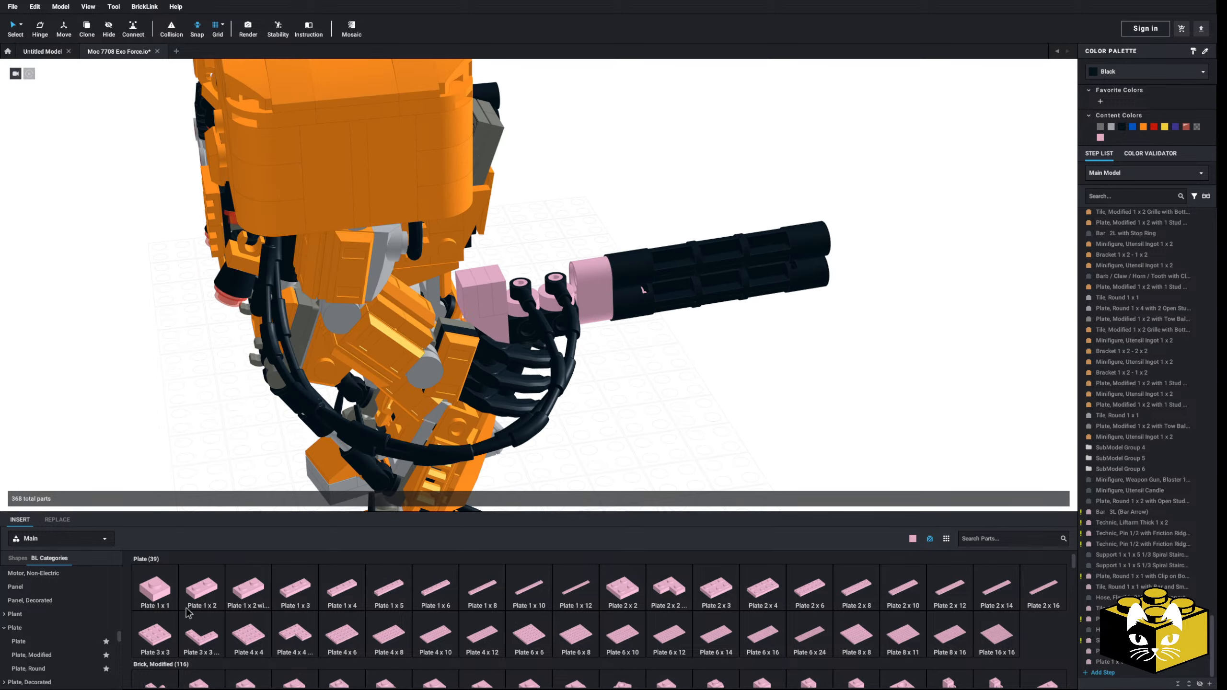
scroll(43, 623, down, 6)
scroll(35, 621, down, 8)
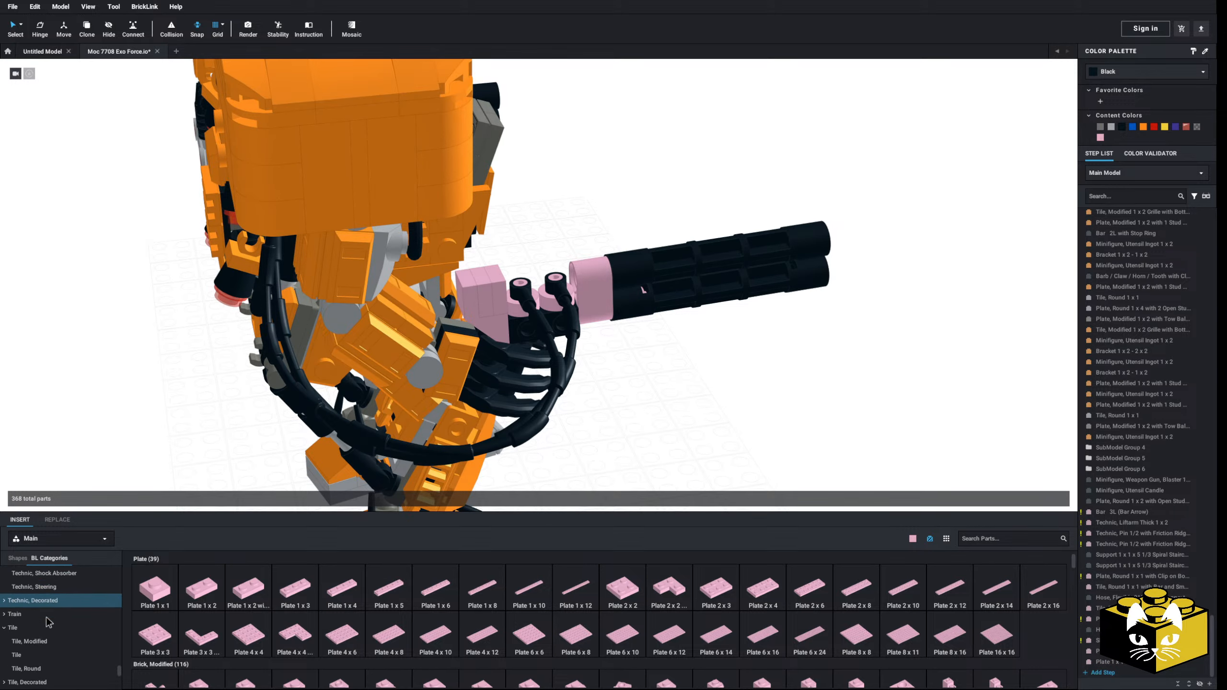
click(36, 600)
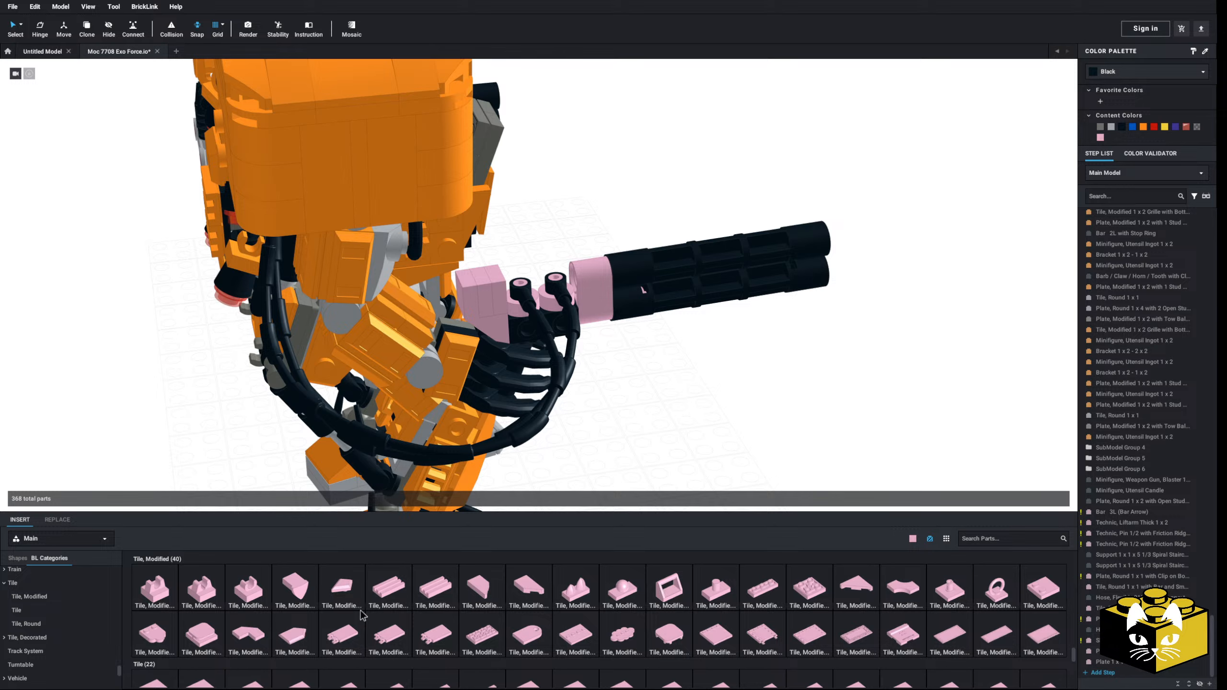
drag(253, 629, 495, 336)
click(707, 428)
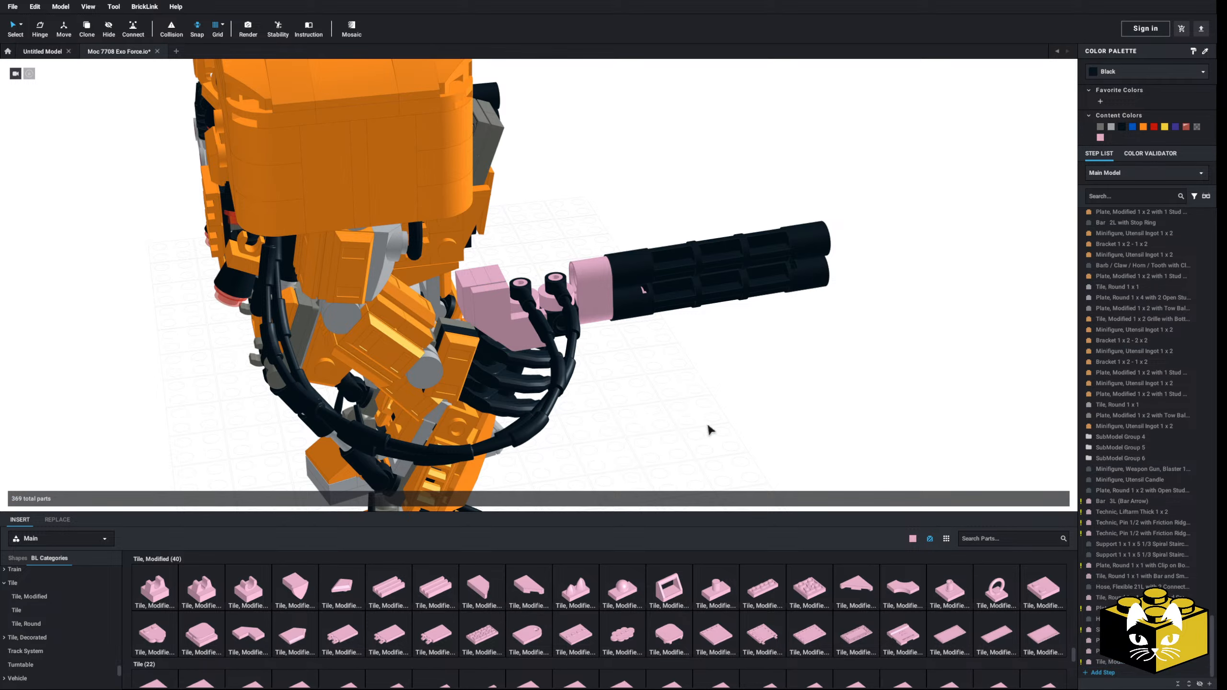
right_drag(708, 427, 815, 581)
click(209, 615)
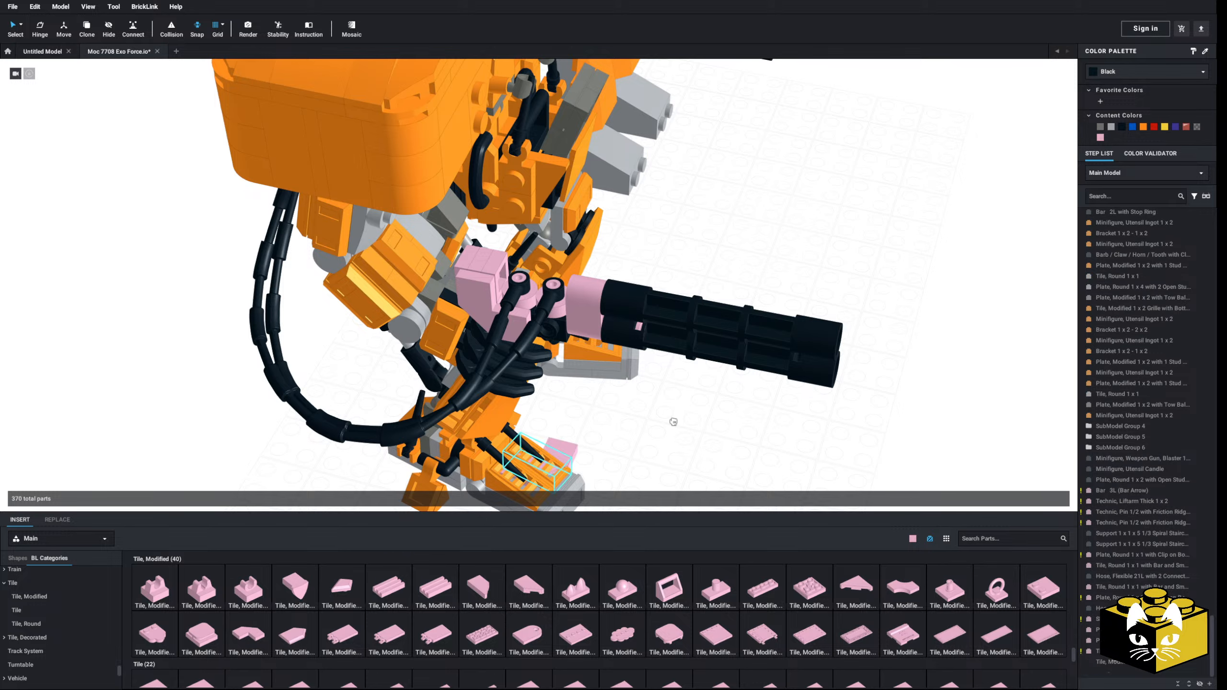
key(Escape)
Step: Place a bright pink Plate 2 x 2 Corner upright against the side of the gun mount next to the barrels
right_drag(665, 436, 662, 436)
scroll(663, 440, up, 5)
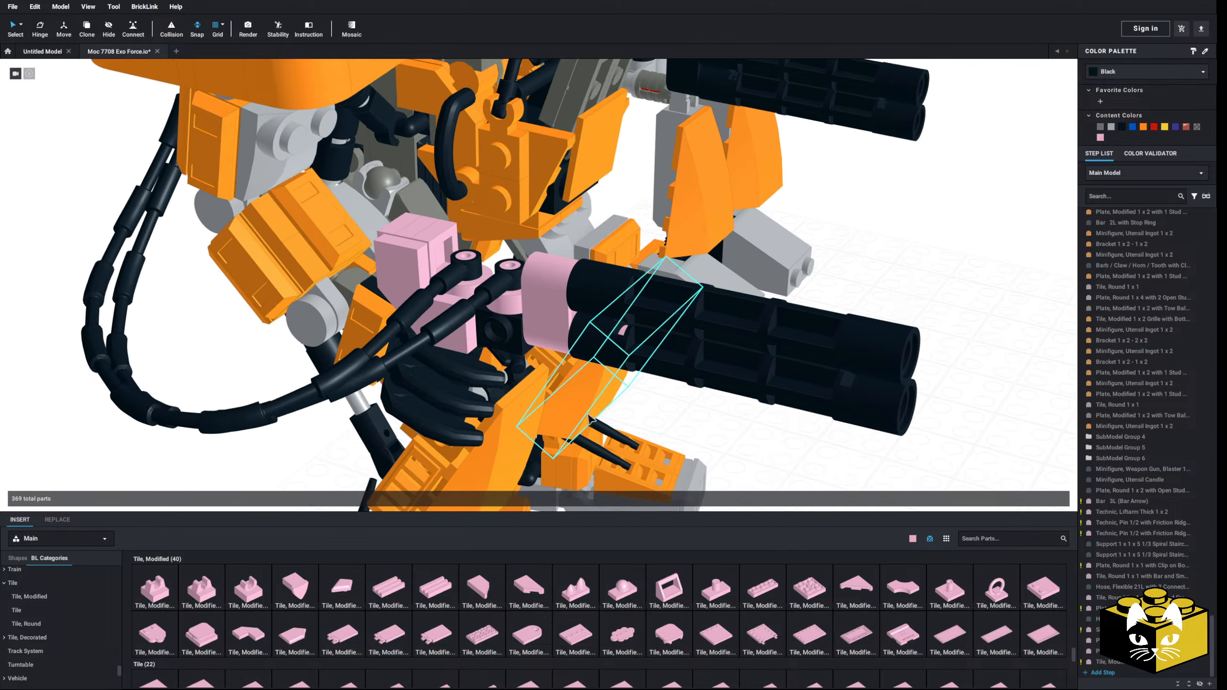
scroll(72, 589, up, 5)
scroll(73, 590, up, 10)
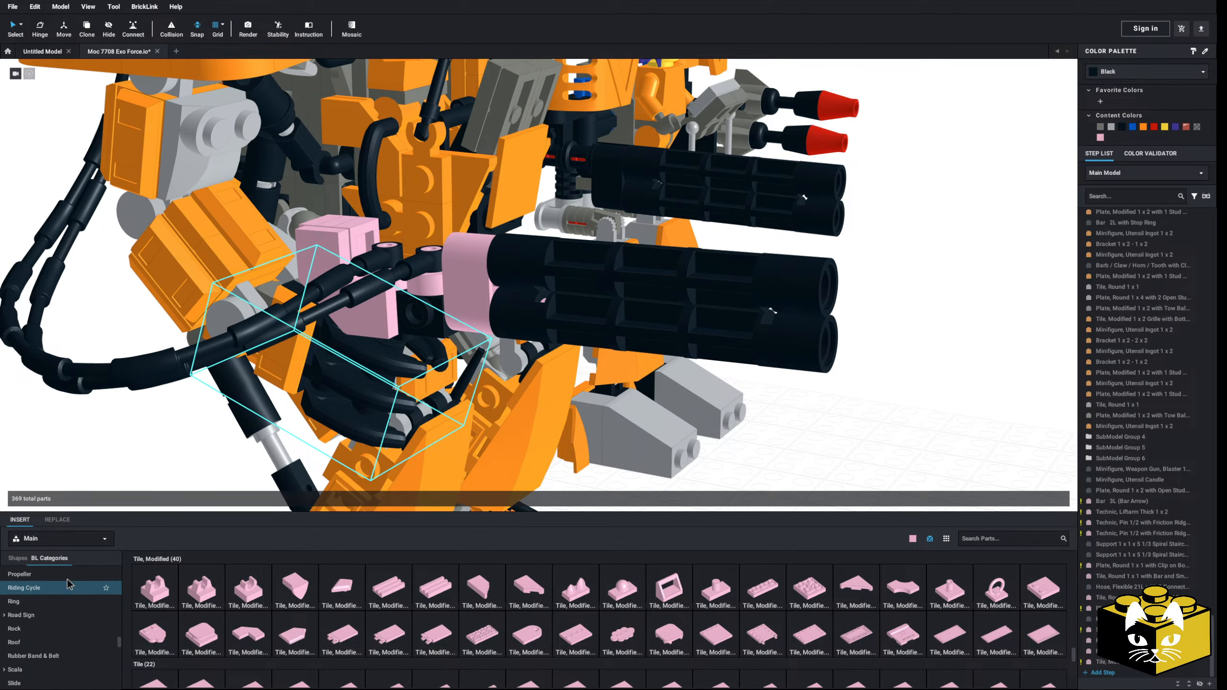
scroll(421, 572, up, 5)
click(680, 598)
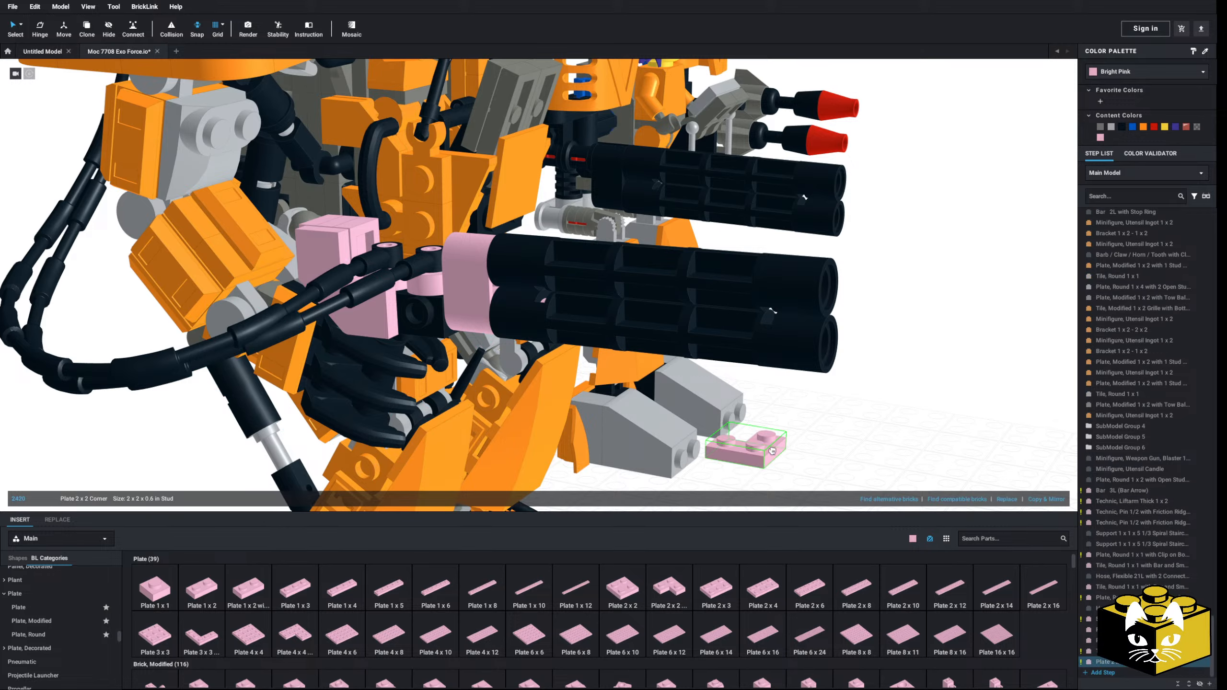
right_drag(740, 439, 752, 452)
click(479, 337)
click(635, 446)
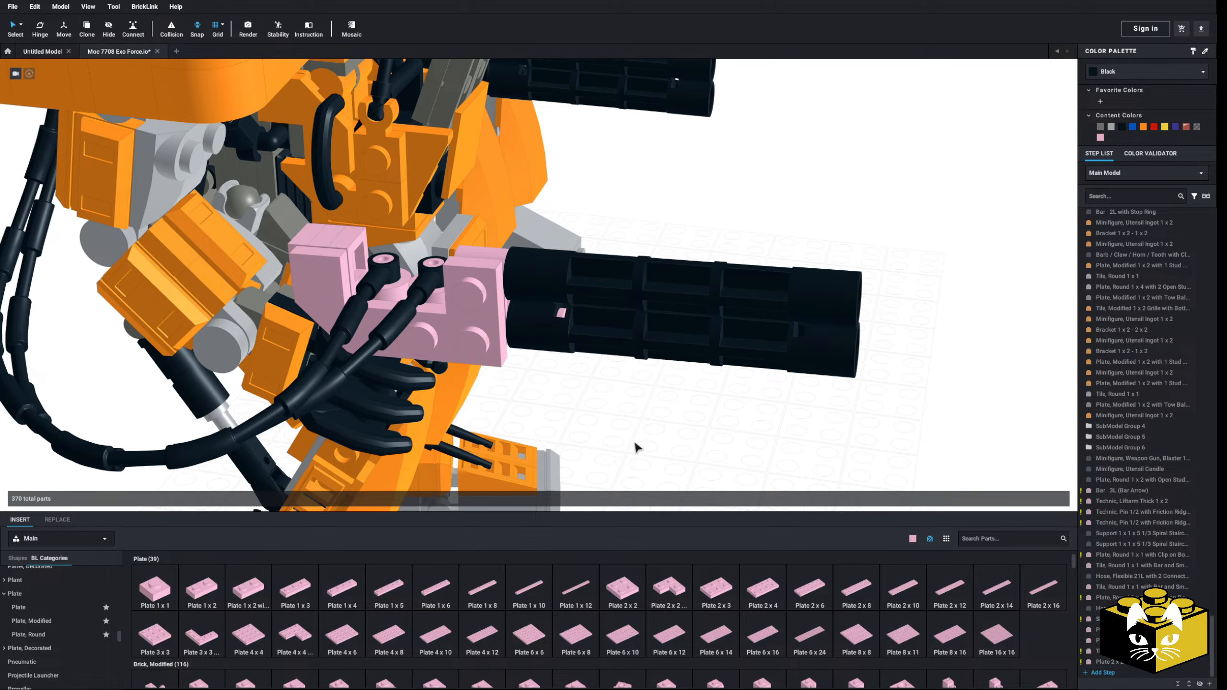
Step: Show the Wedge category of bright pink parts to find a piece for the gun mount
scroll(635, 438, down, 5)
right_drag(629, 429, 381, 485)
scroll(395, 466, up, 3)
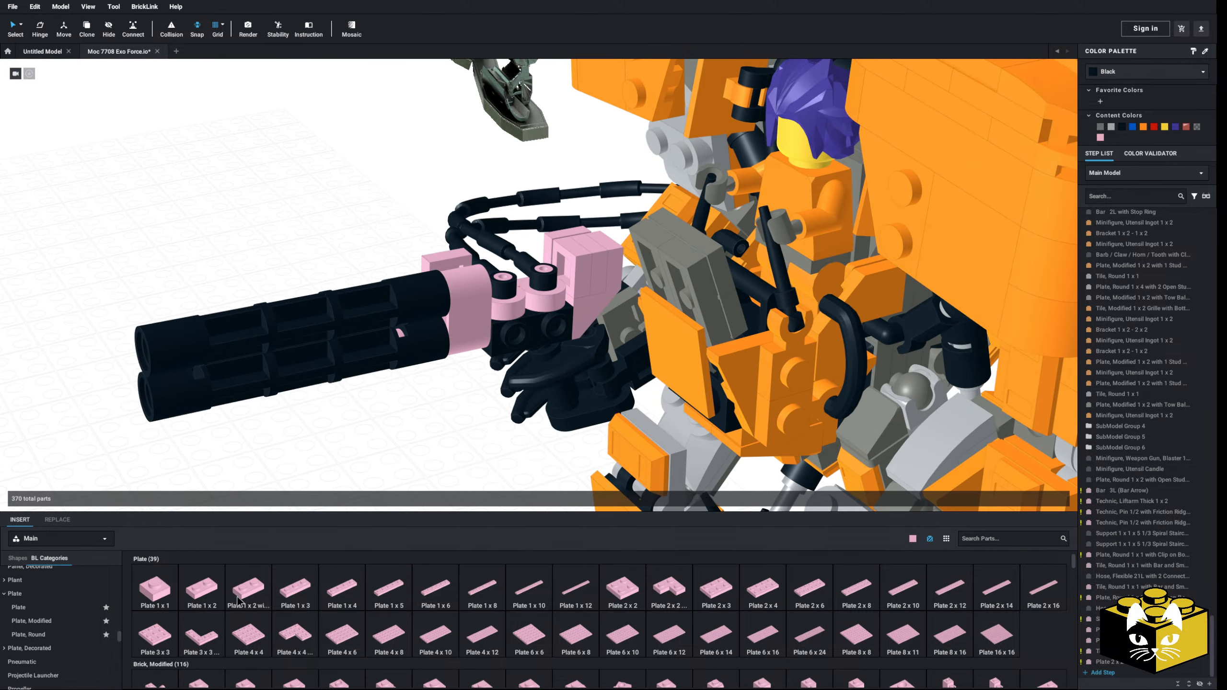
scroll(58, 620, down, 8)
scroll(28, 616, down, 10)
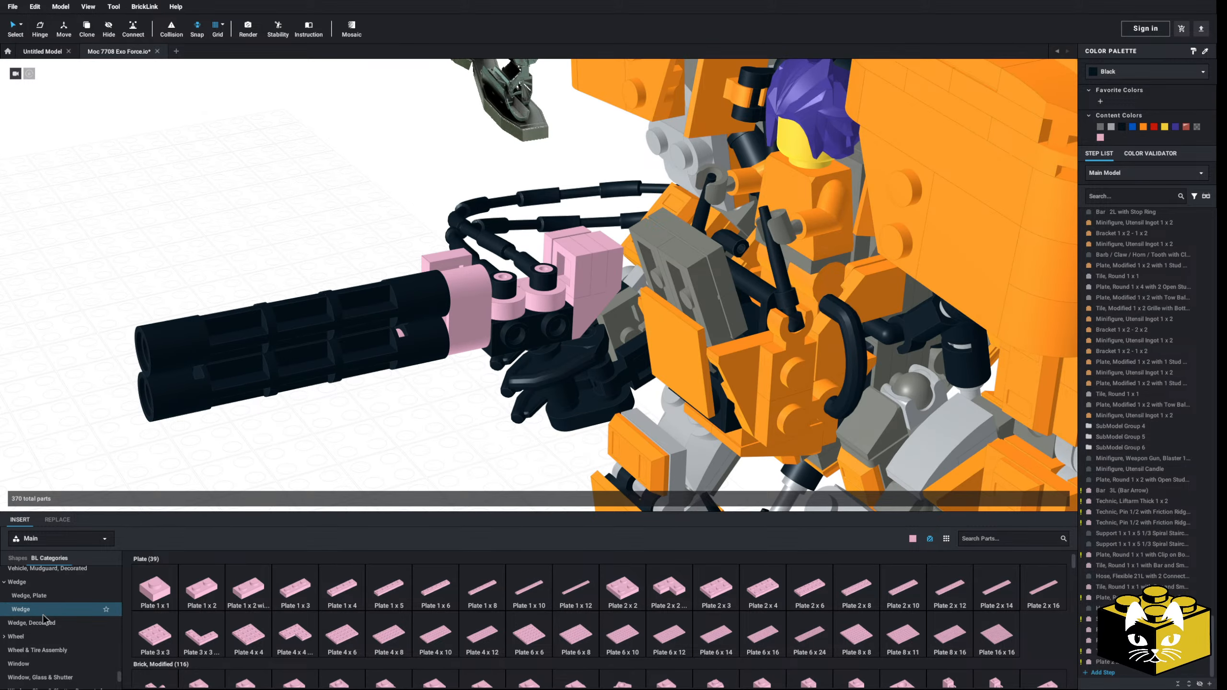
click(44, 611)
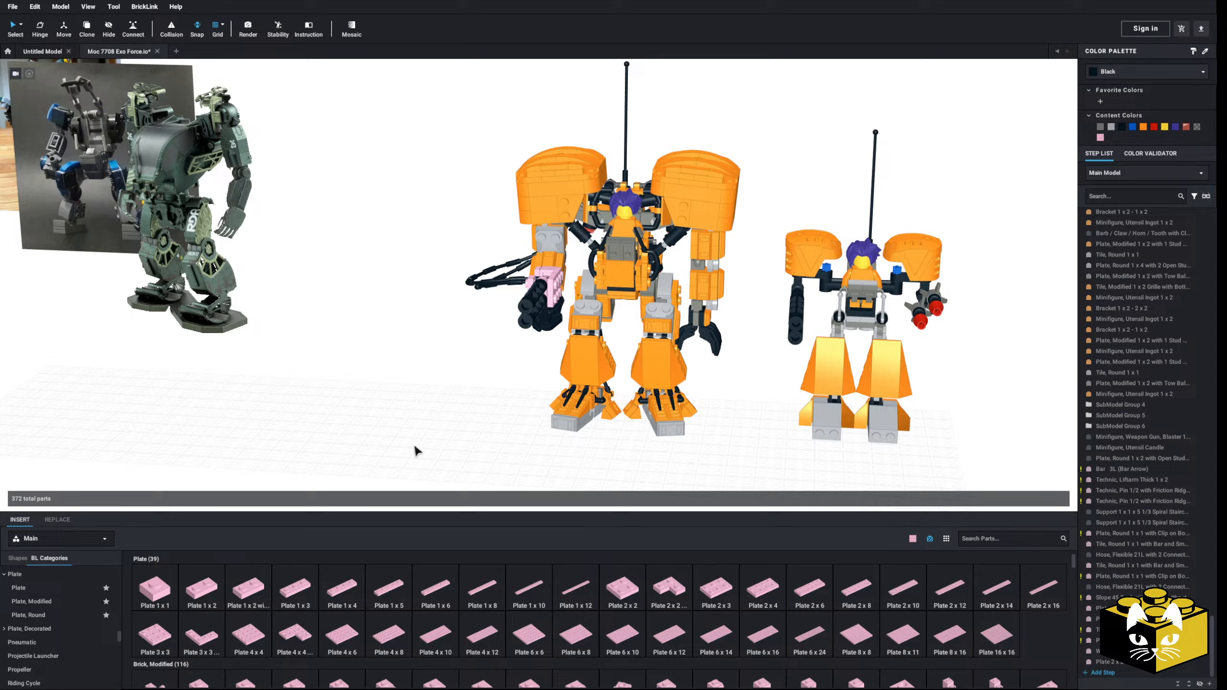
Step: Examine the robot's gun mount, barrels and hoses from several angles against the whole robot
right_drag(417, 447, 445, 451)
scroll(445, 451, up, 10)
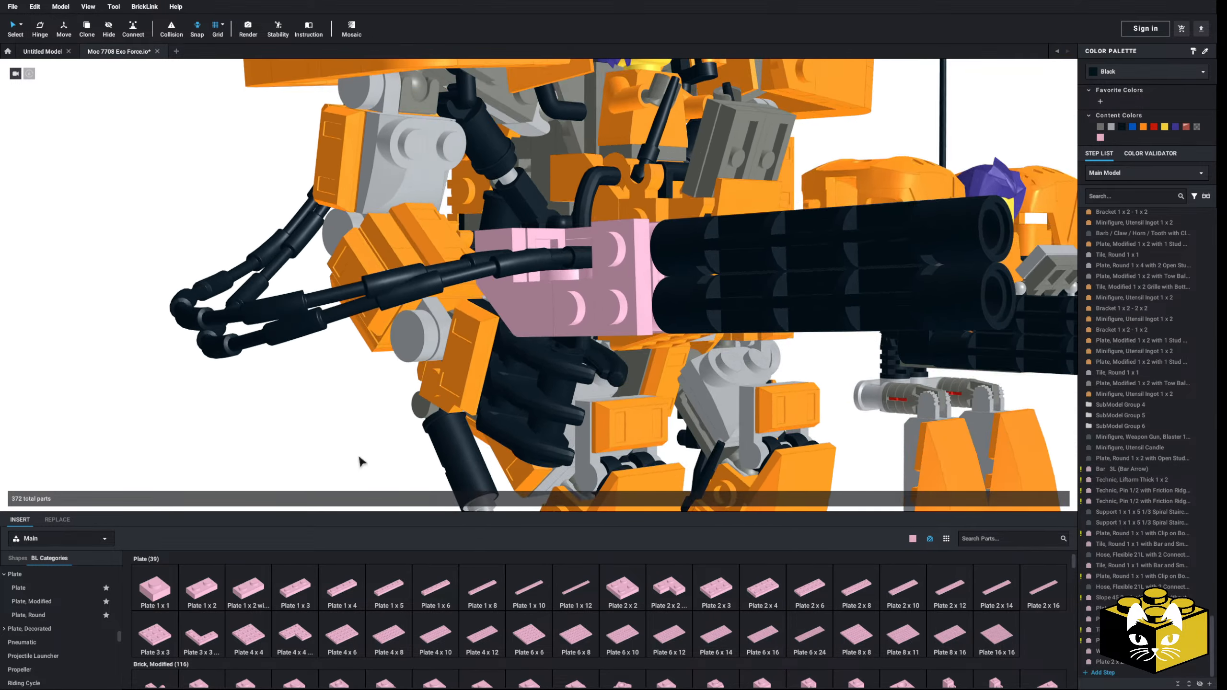
scroll(453, 367, down, 8)
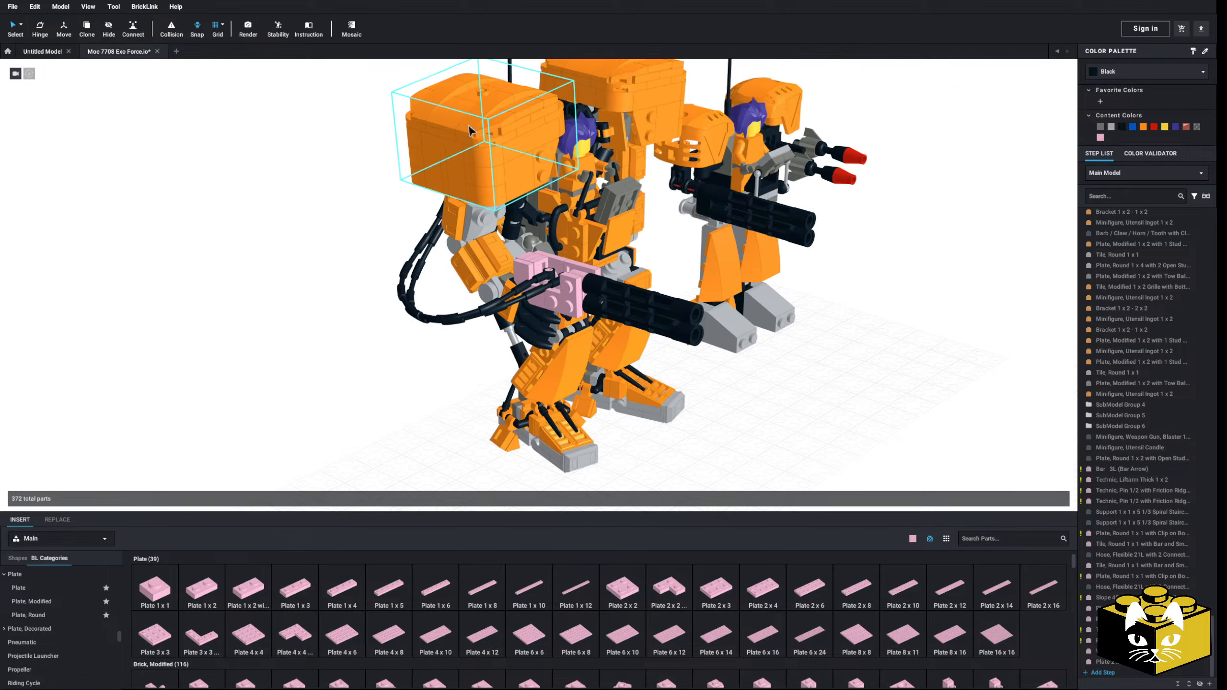
mouse_move(321, 373)
right_down()
mouse_move(283, 345)
mouse_move(301, 332)
mouse_move(342, 357)
mouse_move(273, 361)
mouse_move(320, 361)
mouse_move(304, 377)
right_up()
scroll(341, 378, up, 5)
scroll(345, 379, down, 6)
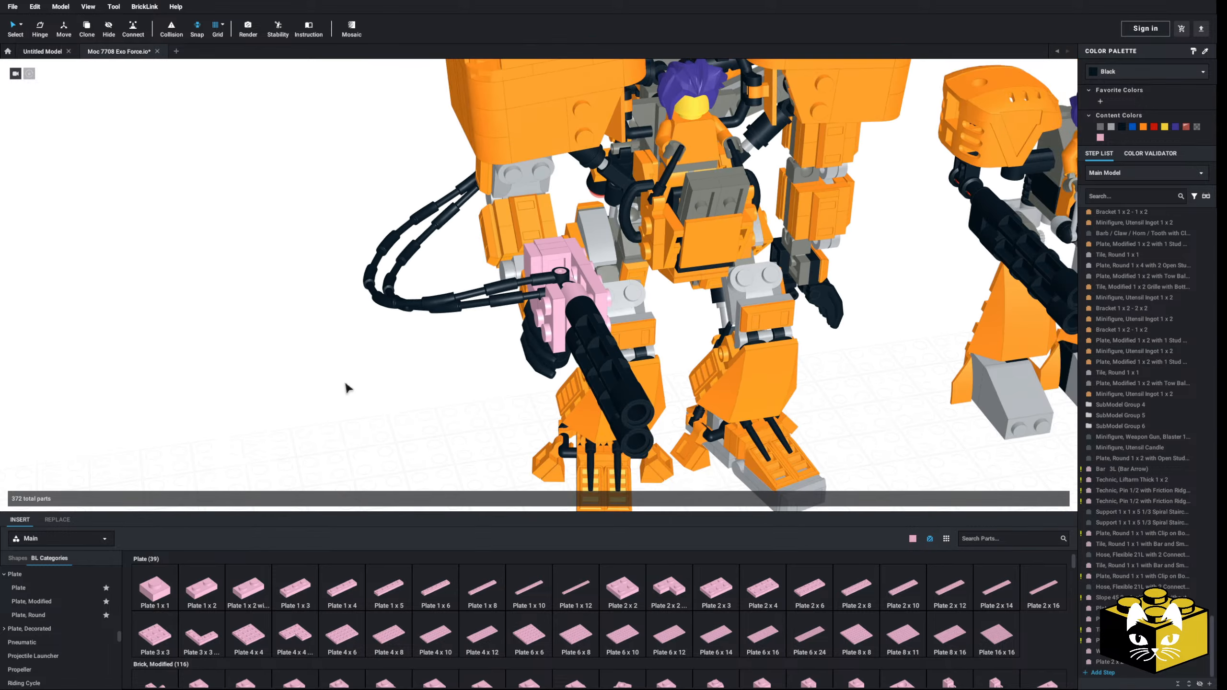
right_drag(531, 222, 510, 191)
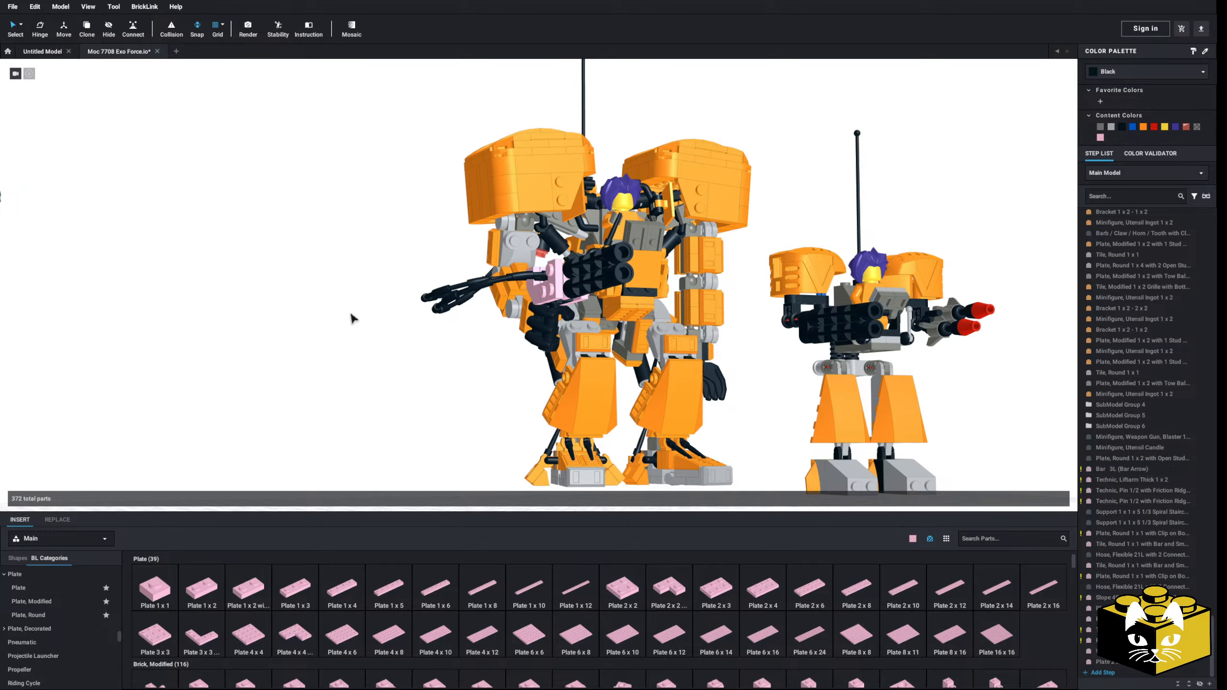
right_drag(360, 300, 411, 364)
scroll(356, 349, up, 3)
scroll(594, 372, up, 3)
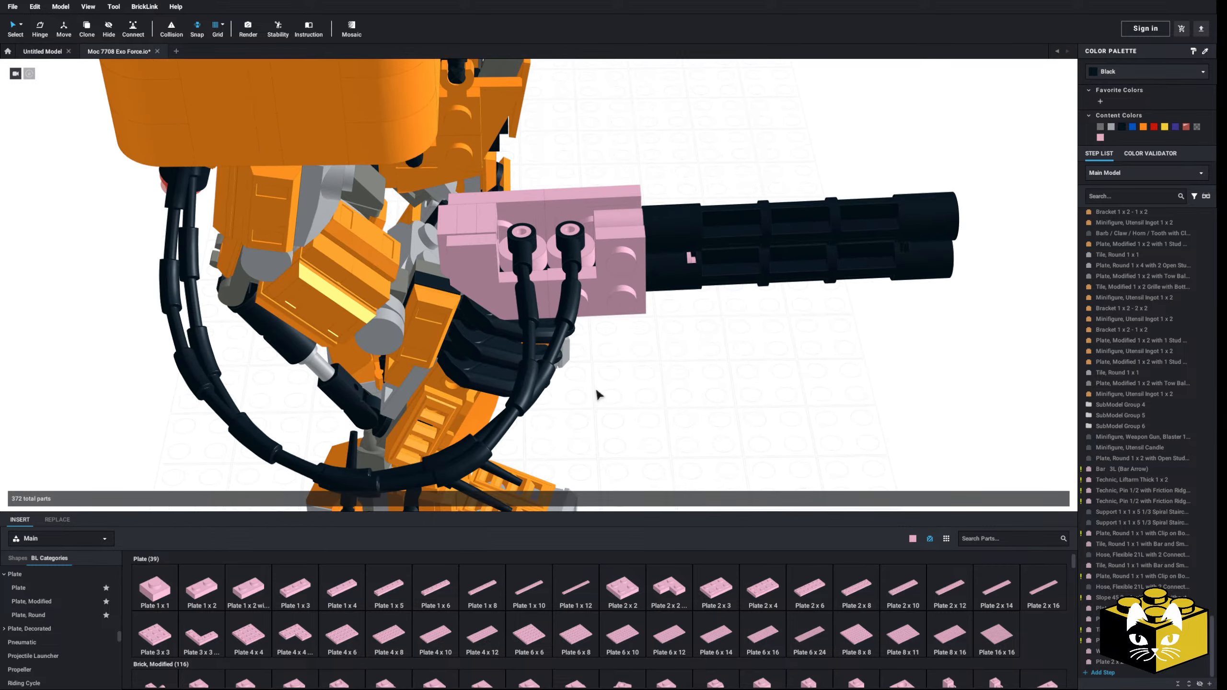
Step: Try to rotate the Tile, Round 1 x 1 with Bar and Small Pin Hole at the rear hose connector with the Hinge tool
right_drag(597, 394, 532, 285)
click(557, 293)
click(538, 262)
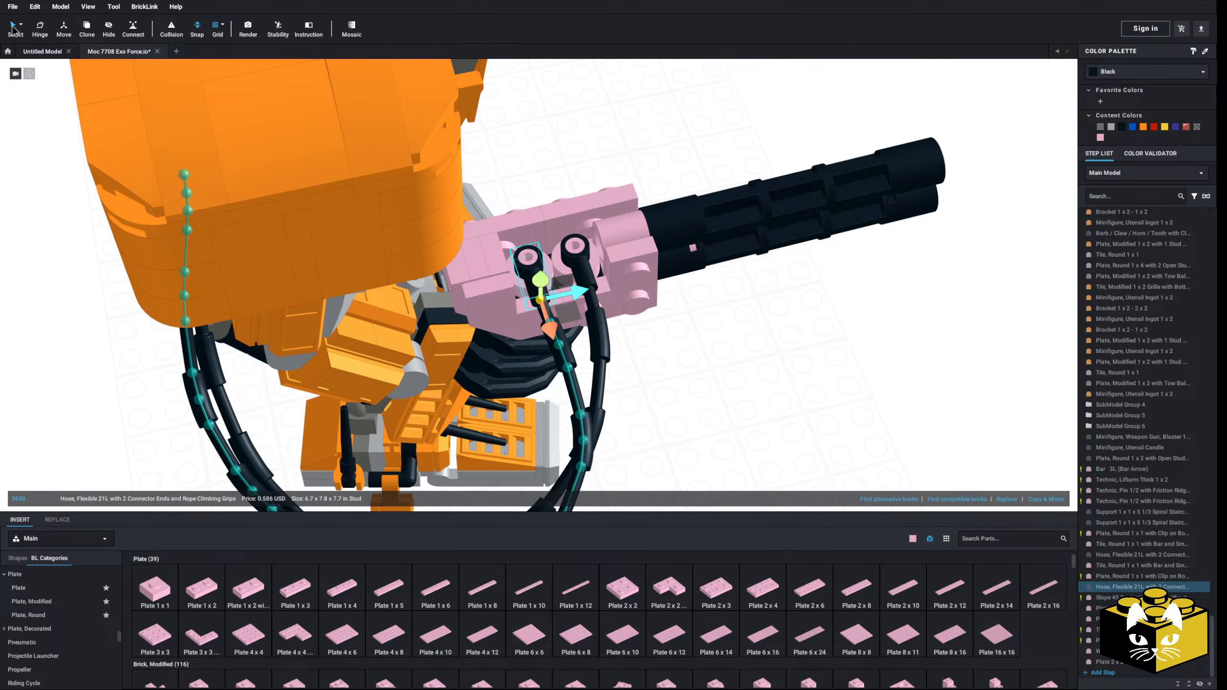
click(15, 27)
click(793, 335)
click(531, 279)
scroll(530, 282, up, 1)
click(527, 256)
click(40, 29)
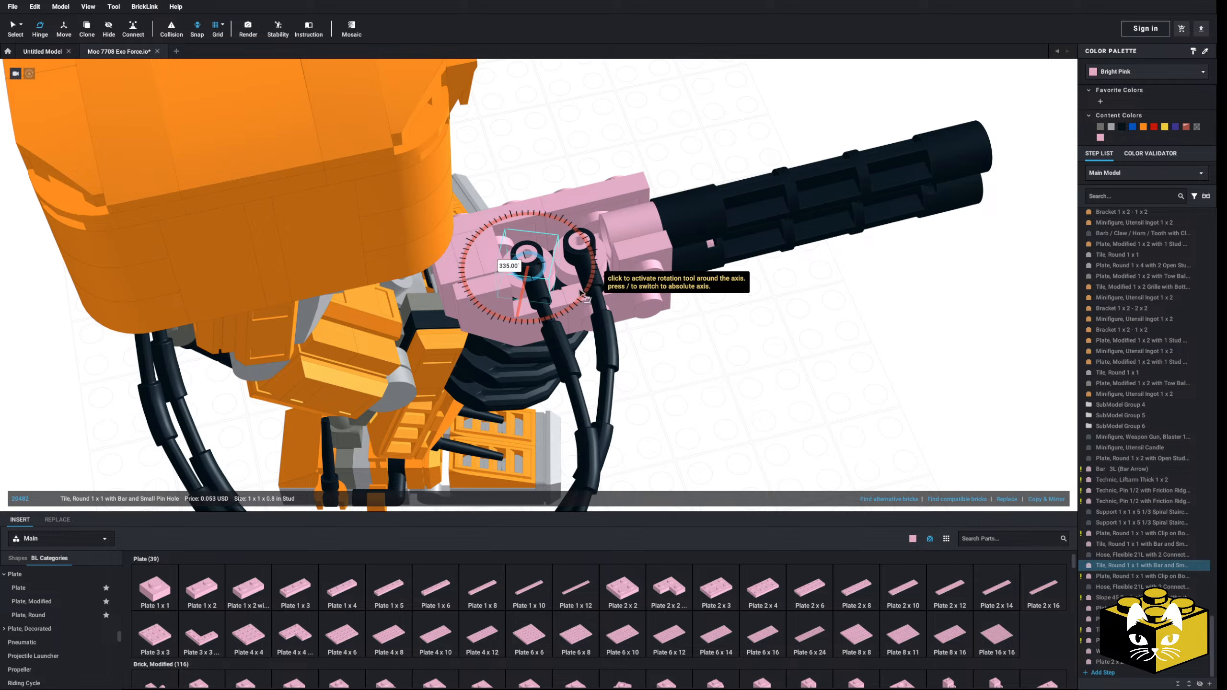
click(689, 331)
click(12, 29)
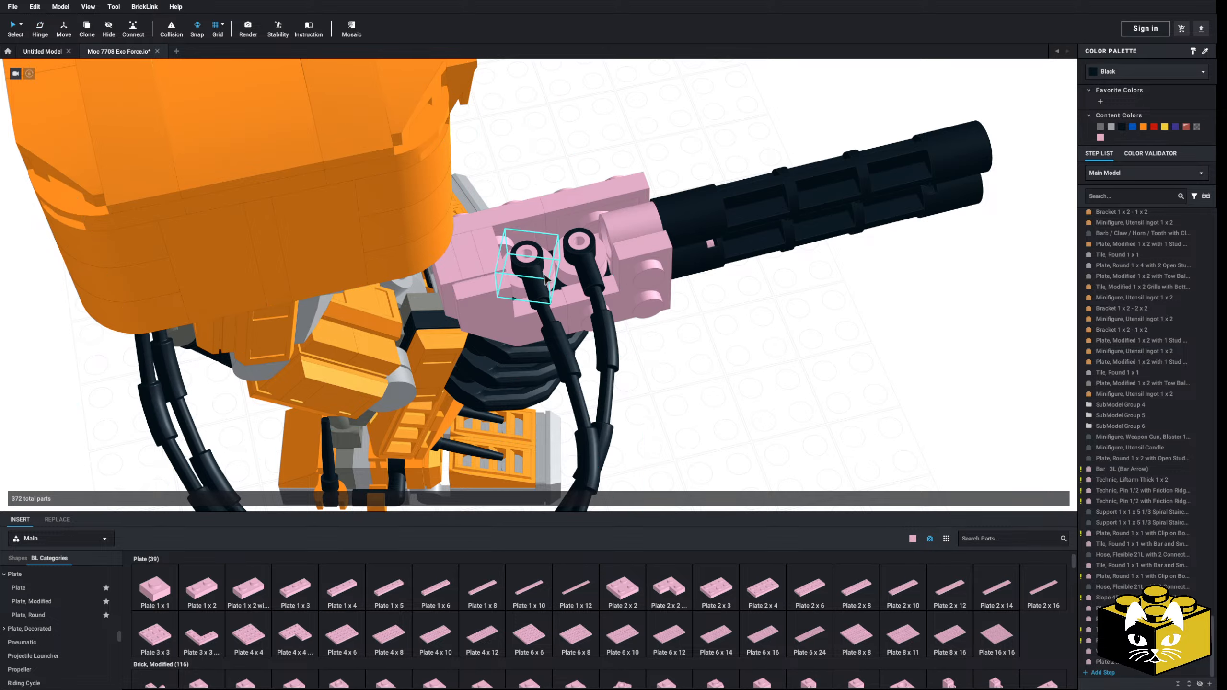
Step: Try to shift the rear flexible hose's connector end on the gun mount
click(527, 265)
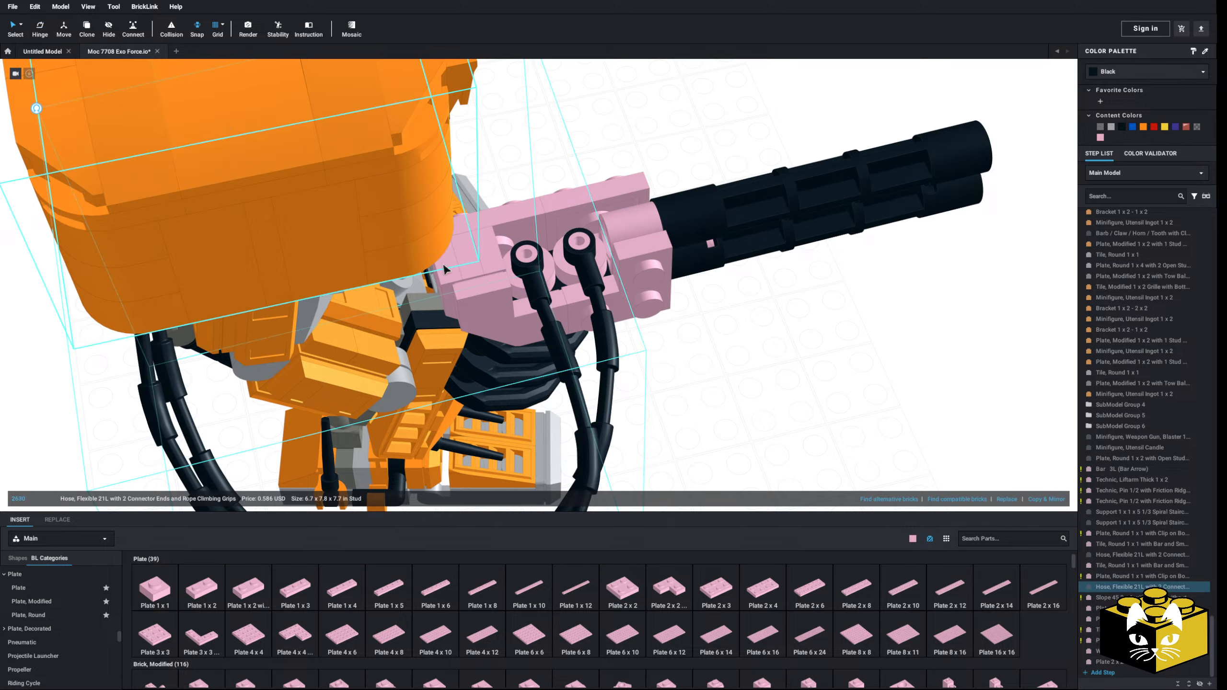
click(37, 111)
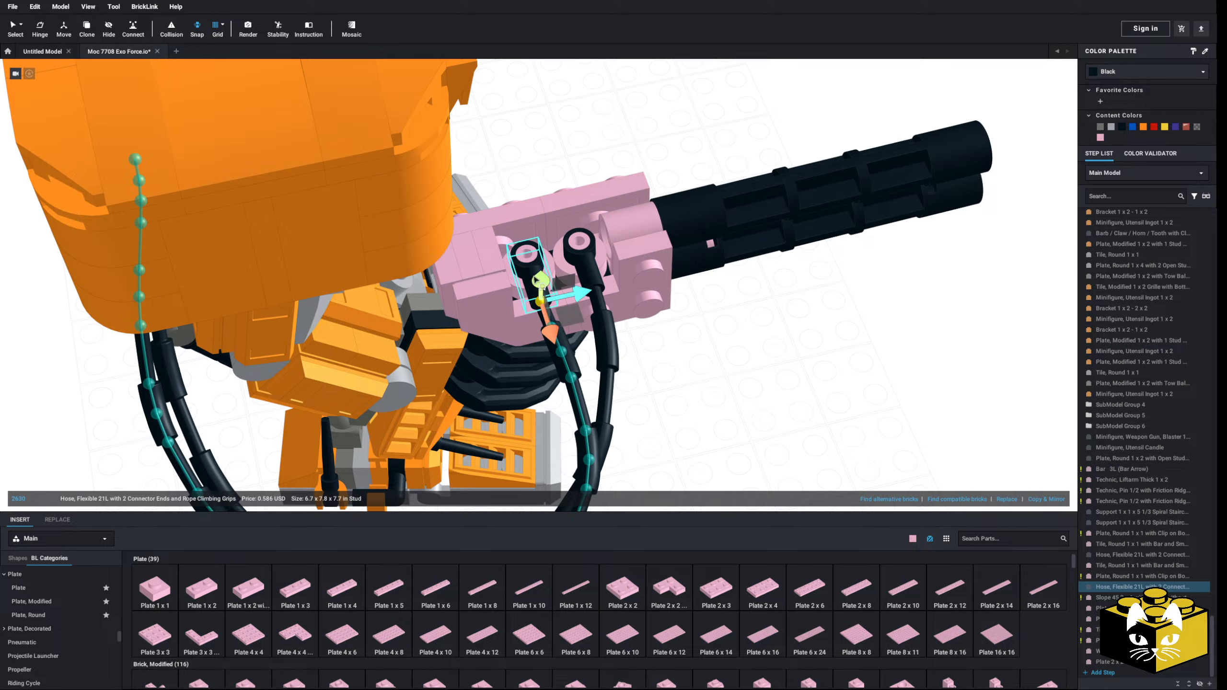
drag(535, 279, 523, 279)
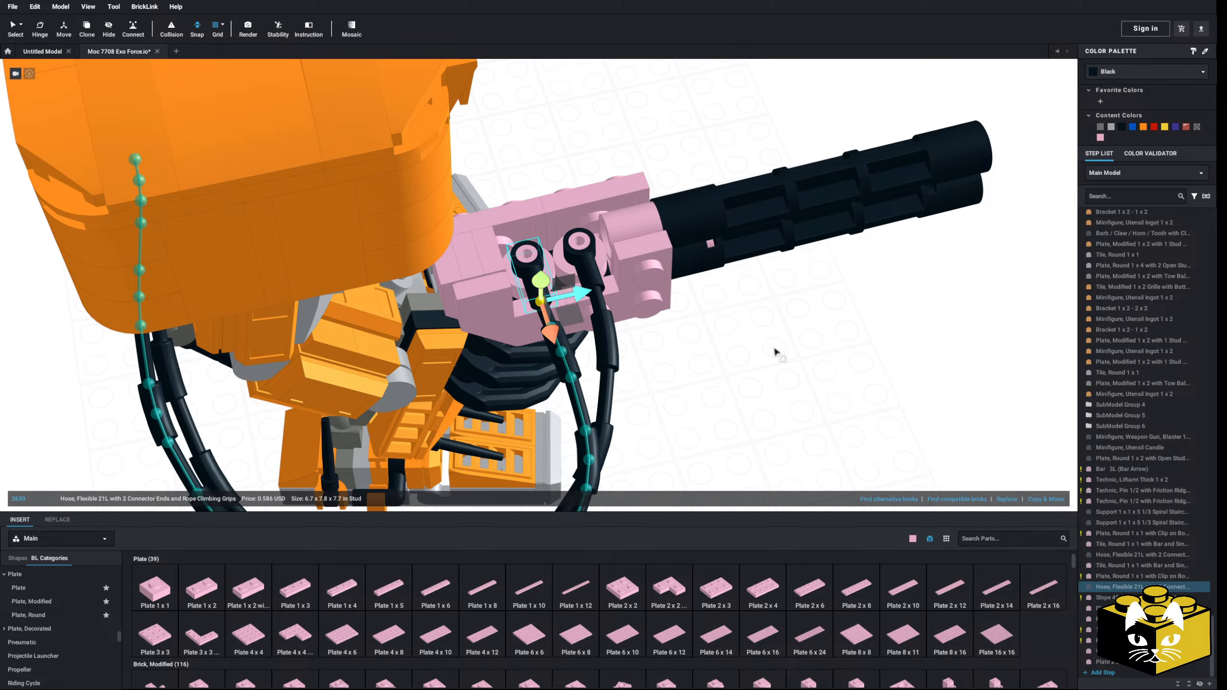
click(14, 30)
click(695, 337)
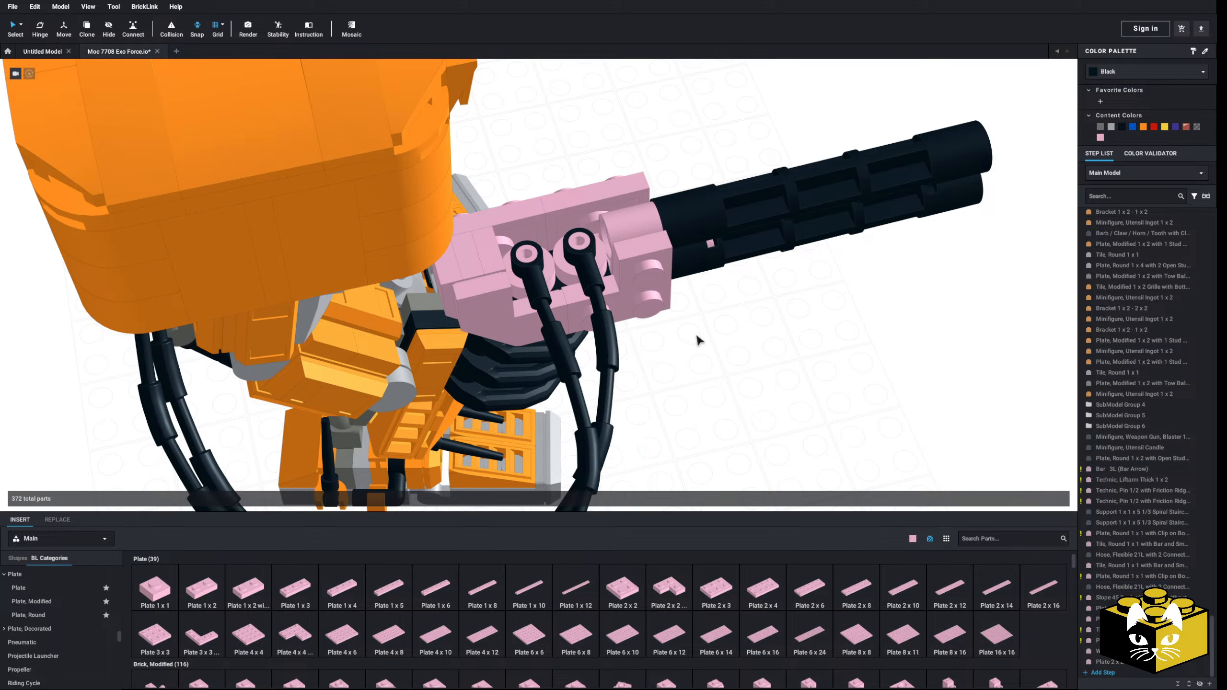
Step: Place a bright pink Plate, Modified 1 x 1 with Open O Clip (Horizontal Grip) on the outer side of the gun mount beside the barrels
scroll(697, 340, down, 5)
right_drag(695, 364, 805, 445)
scroll(681, 351, up, 4)
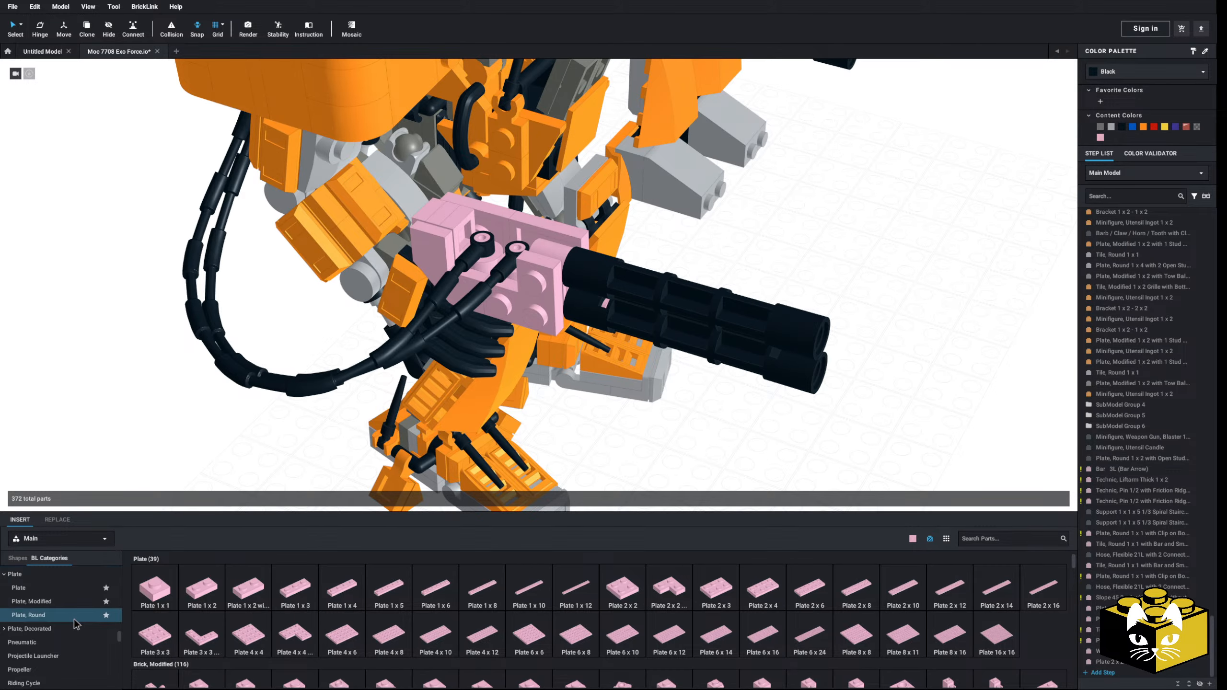
scroll(73, 621, down, 10)
right_drag(209, 505, 144, 555)
scroll(53, 628, up, 10)
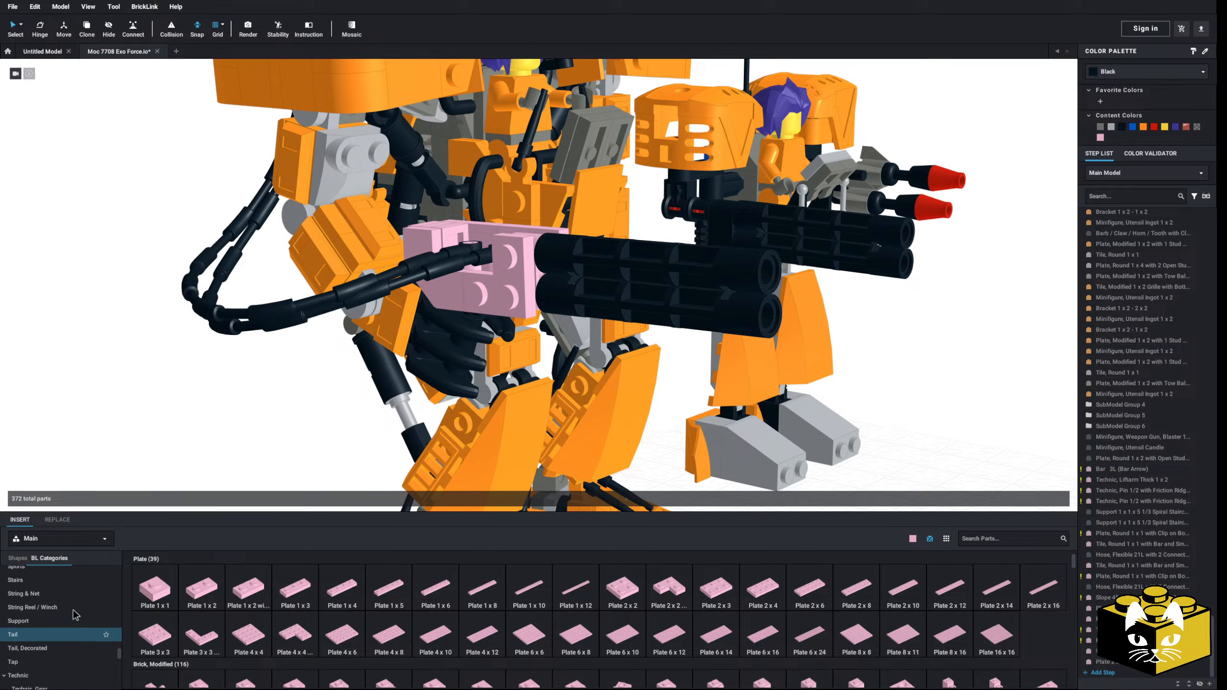
scroll(53, 637, down, 3)
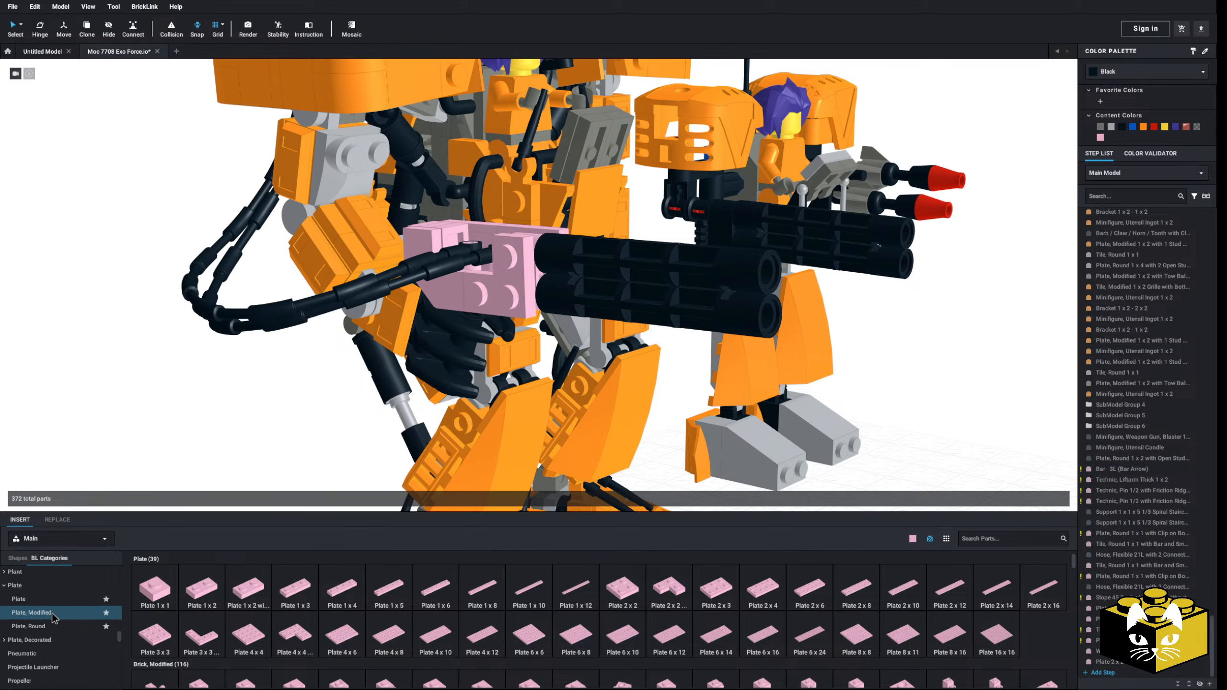
click(32, 612)
click(298, 592)
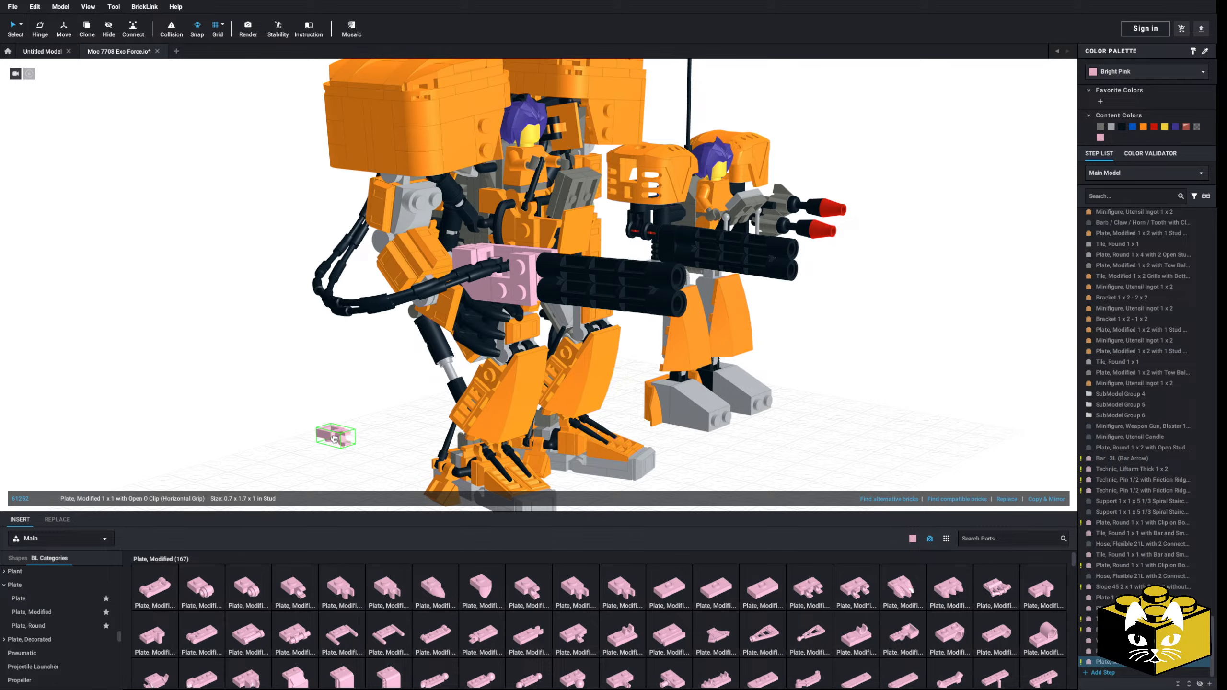
key(Down)
scroll(507, 311, up, 4)
click(506, 308)
Step: Place a second bright pink Plate, Modified 1 x 1 with Open O Clip on the gun mount's opposite side
click(303, 578)
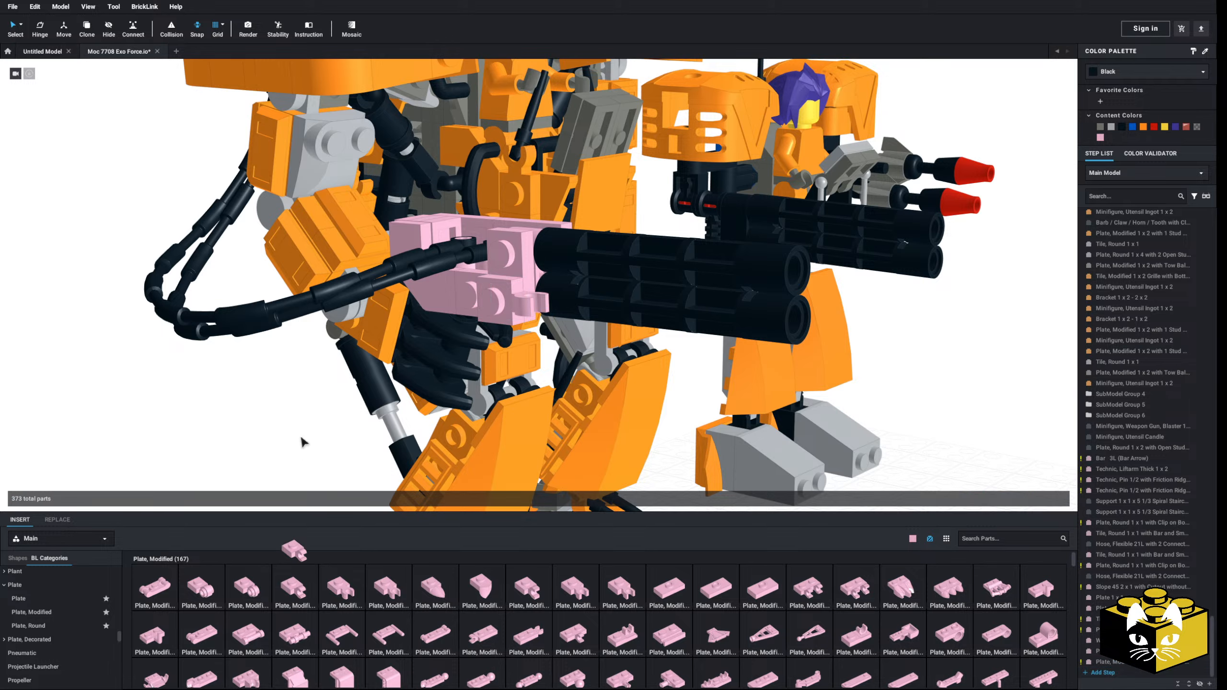
right_drag(301, 438, 221, 432)
click(515, 298)
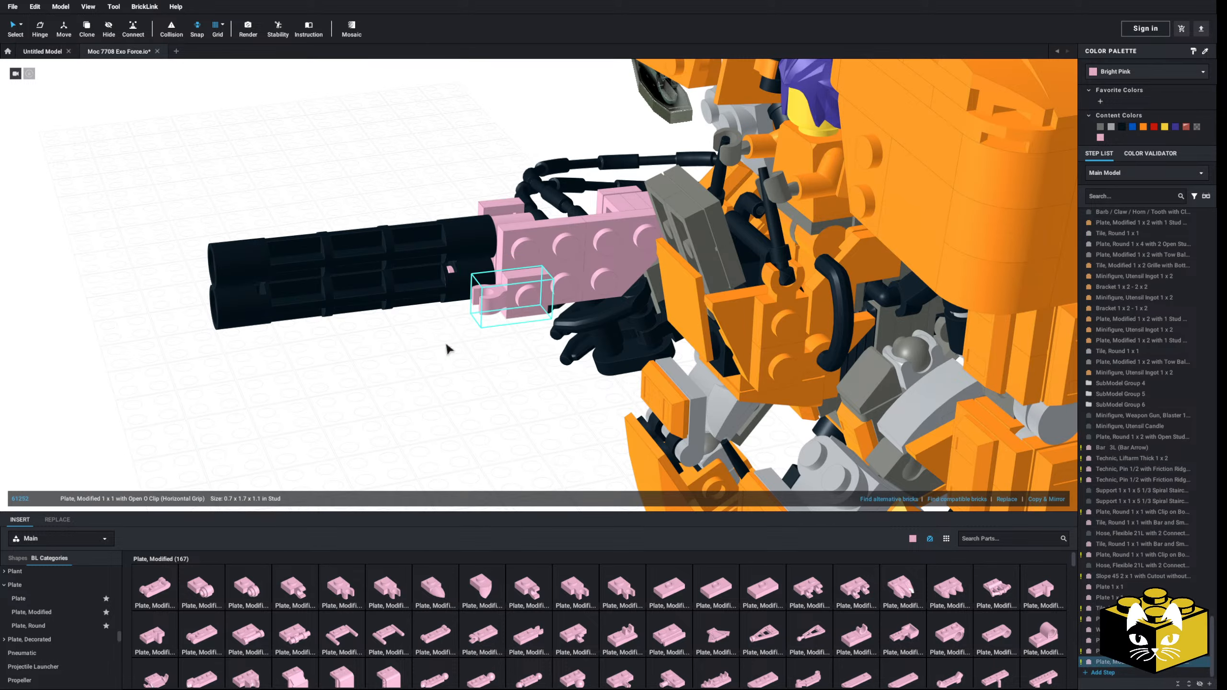
click(449, 349)
Step: Copy the black Utensil Handlebars with Angular Handles from behind the pilot and attach the copy to the gun mount's clip
right_drag(449, 348, 456, 405)
scroll(456, 406, down, 3)
right_click(628, 199)
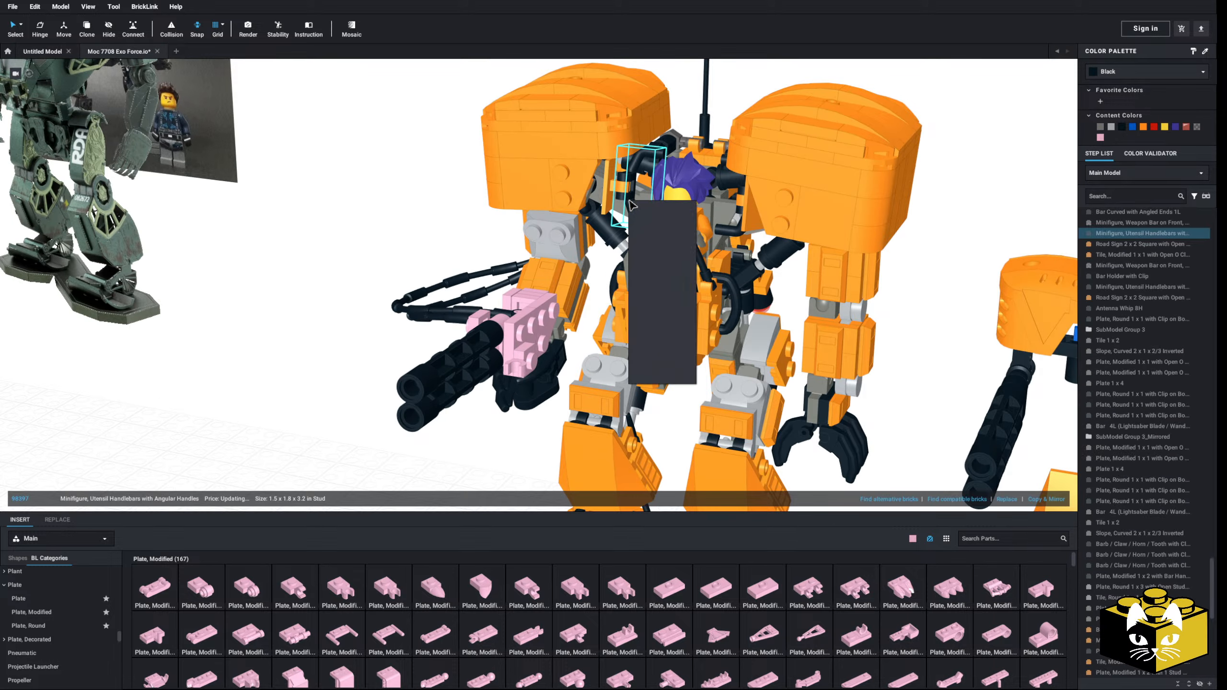
click(638, 216)
right_click(296, 341)
click(306, 369)
right_drag(304, 388, 389, 410)
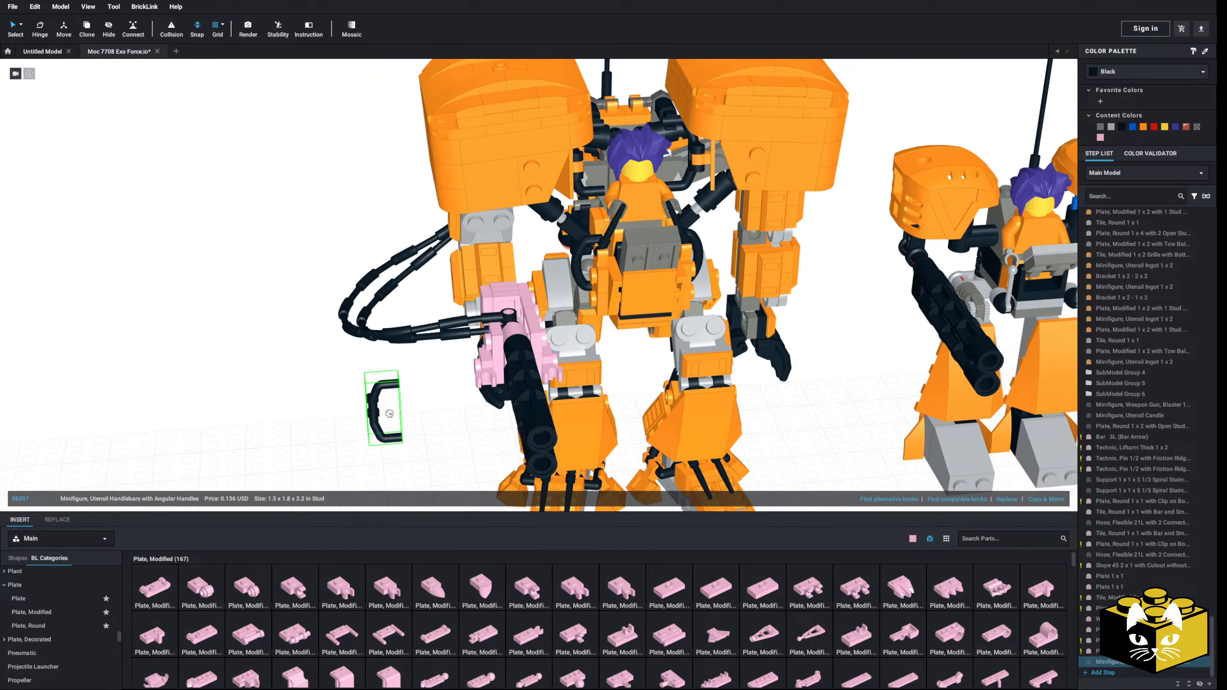
scroll(389, 411, up, 3)
click(488, 416)
Step: Replace the outer clip plate with a bright pink Plate, Modified 1 x 2 with Clip on Side (Horizontal Grip) on the gun mount
click(356, 458)
mouse_move(356, 457)
right_down()
mouse_move(356, 441)
mouse_move(366, 447)
right_up()
middle_drag(365, 447, 327, 402)
right_drag(328, 402, 344, 408)
drag(471, 311, 680, 586)
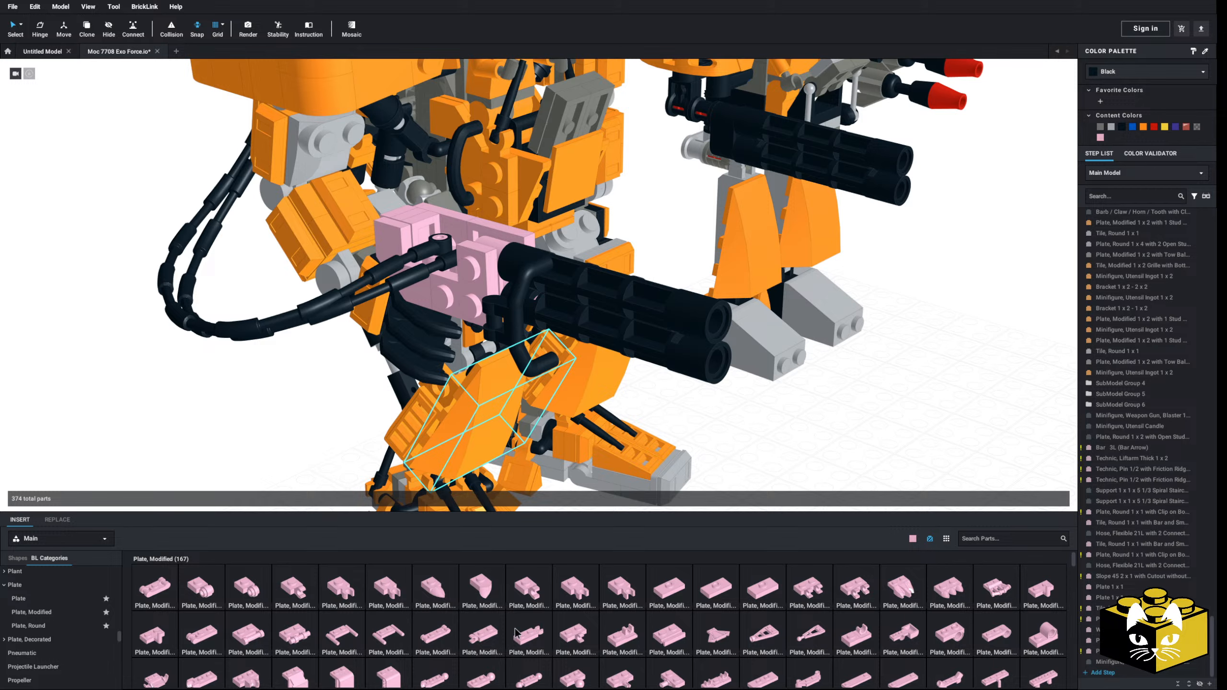
click(584, 636)
right_drag(889, 458, 907, 442)
key(Down)
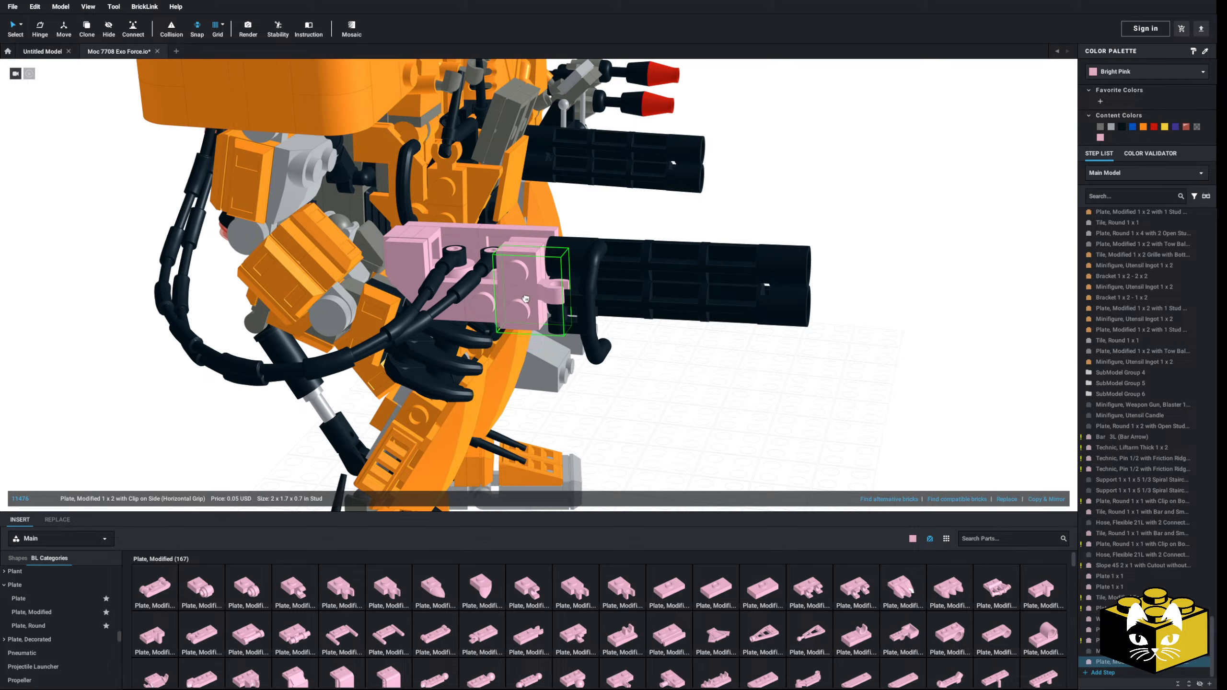
Step: Move the black angular handlebars onto the clip of the 1 x 2 plate beside the barrels
click(660, 384)
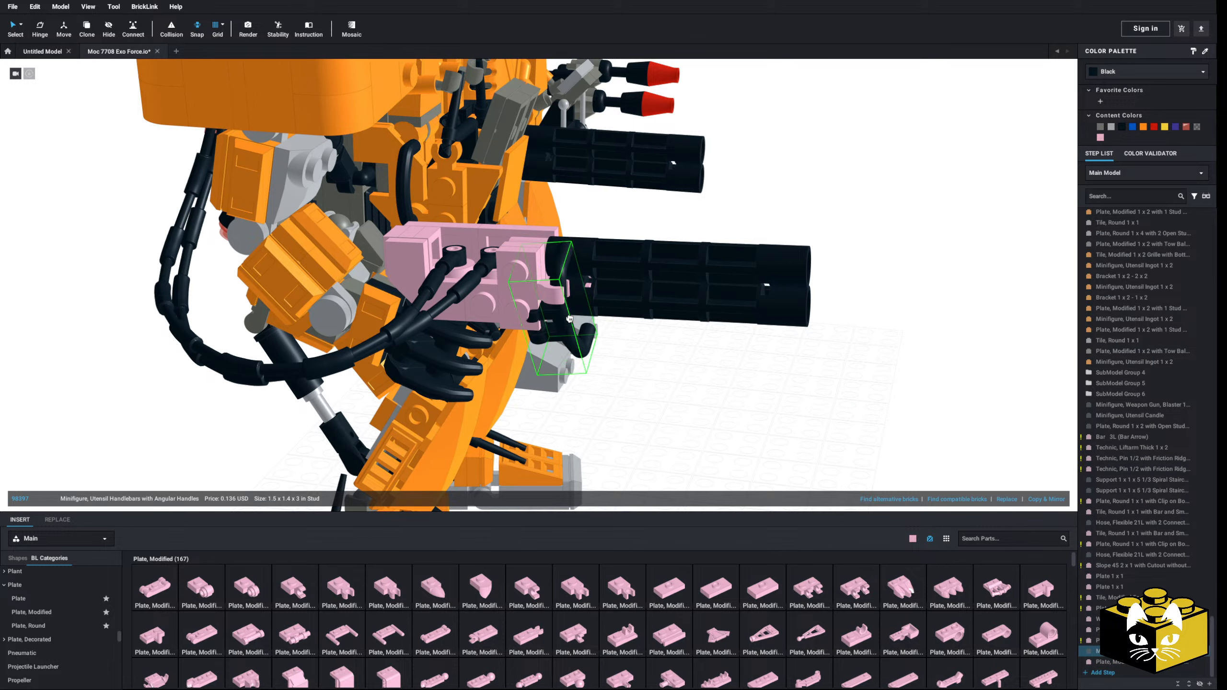
drag(587, 306, 586, 304)
right_drag(587, 305, 569, 325)
Step: Delete the leftover 1 x 1 clip plate from the gun mount
right_drag(430, 269, 442, 296)
click(430, 261)
key(Delete)
Step: Mirror a copy of the handlebars and their 1 x 2 clip plate onto the opposite side of the gun barrels
ctrl+click(419, 286)
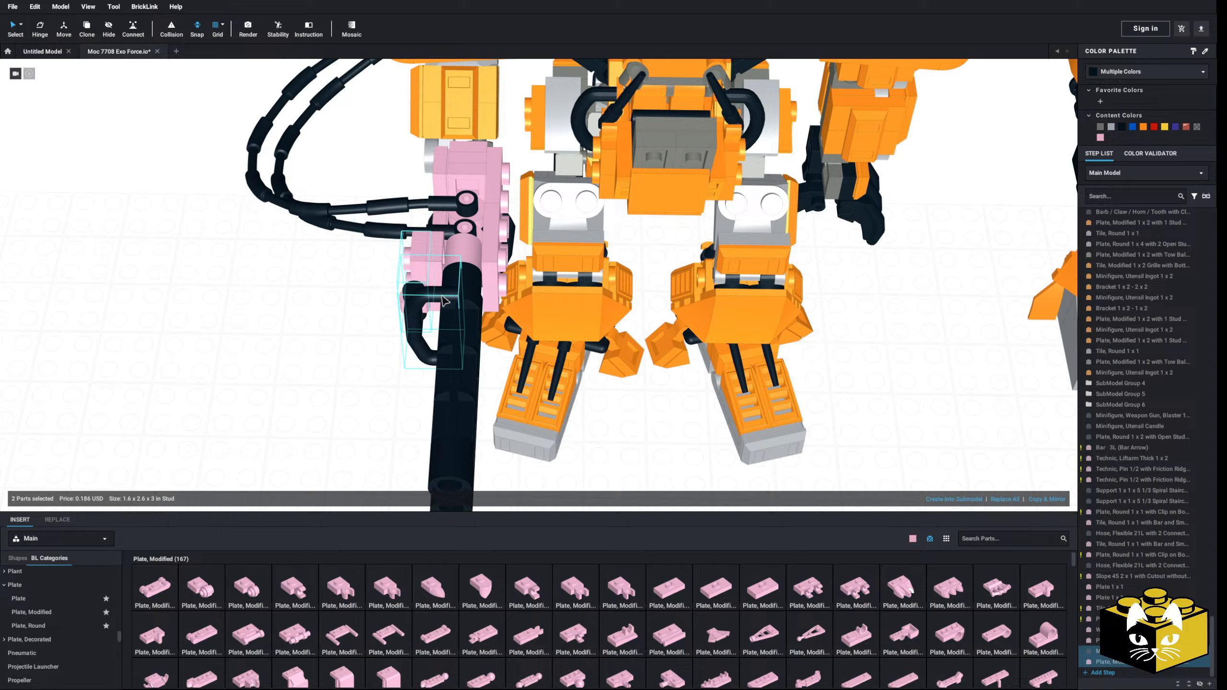
click(1042, 499)
right_drag(250, 437, 234, 413)
scroll(371, 454, down, 5)
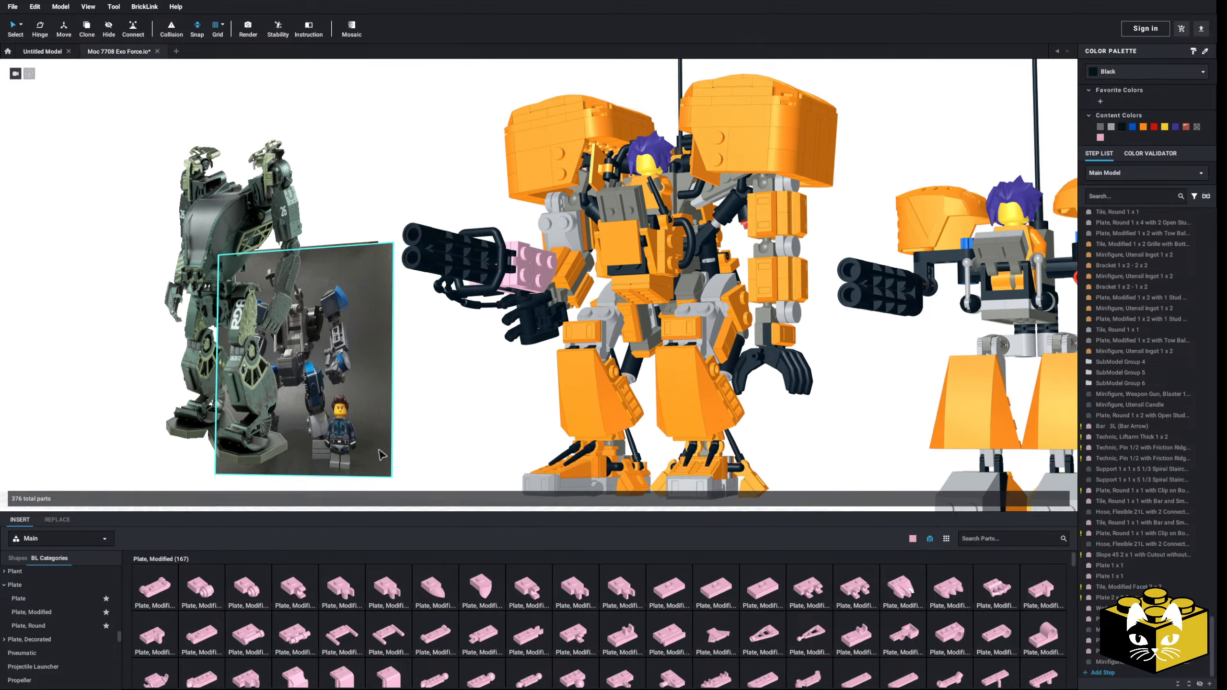
right_drag(374, 456, 425, 449)
scroll(466, 457, up, 5)
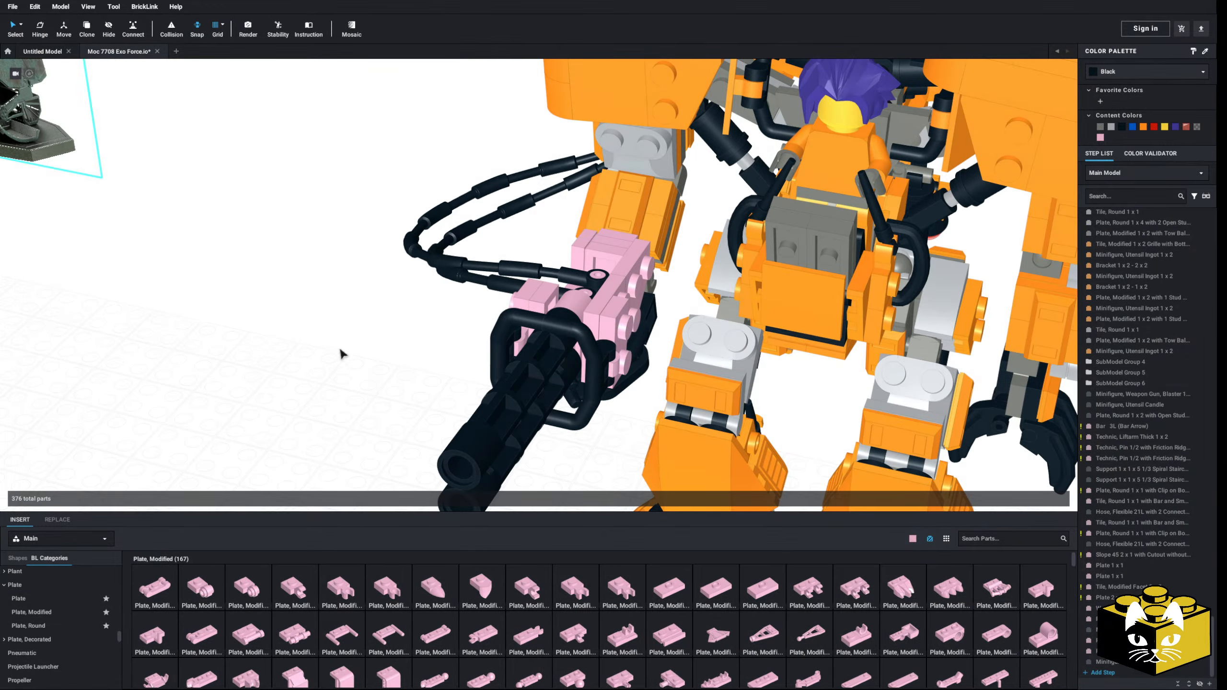
Step: Try a bright pink Bracket 1 x 2 - 2 x 2 on top of the gun mount and replace it with a Bracket 1 x 2 - 2 x 4
right_drag(343, 351, 233, 414)
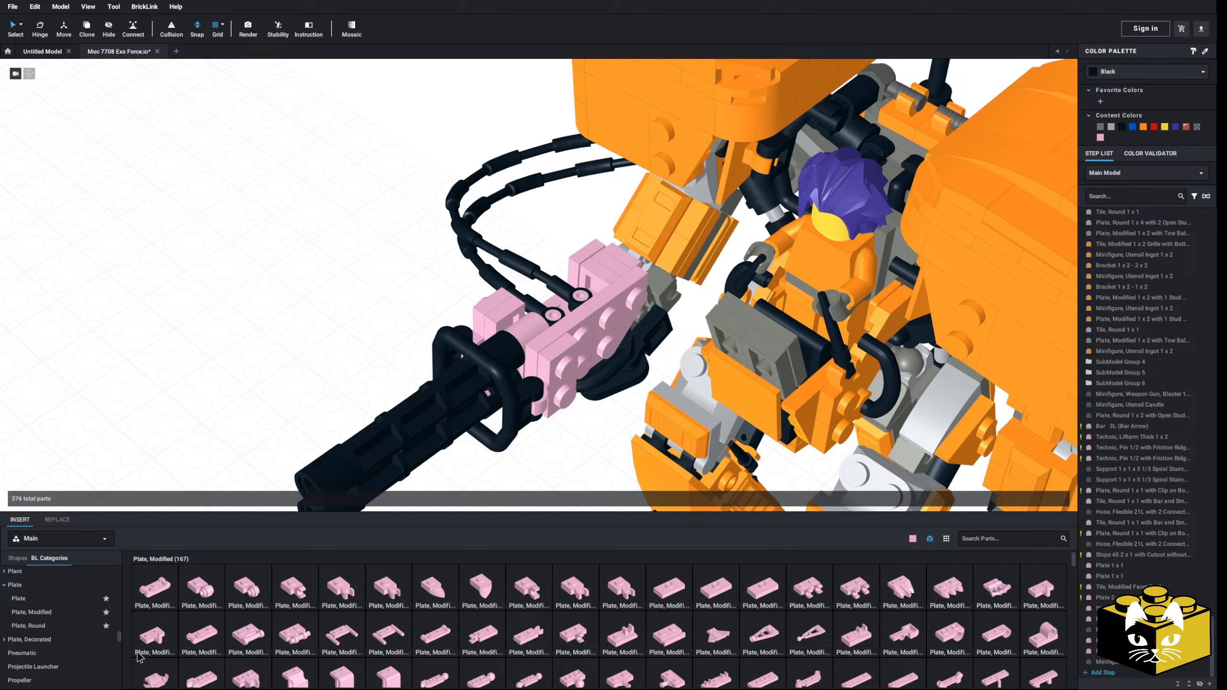
scroll(58, 629, up, 10)
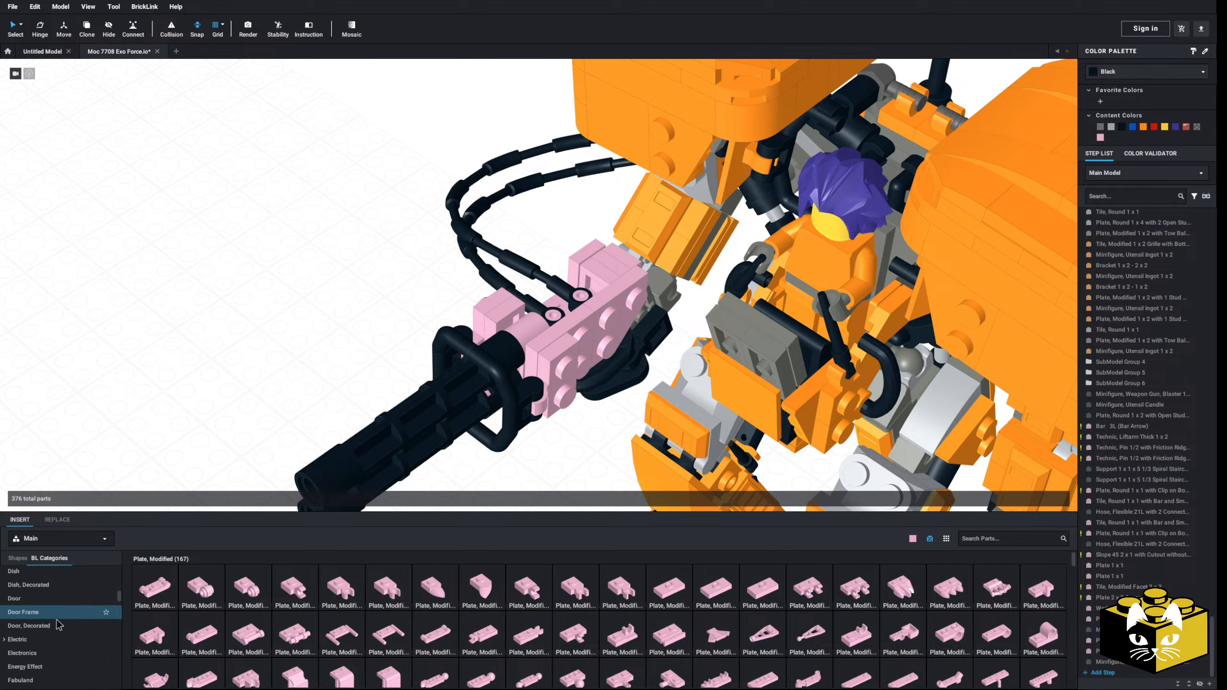
scroll(72, 631, down, 3)
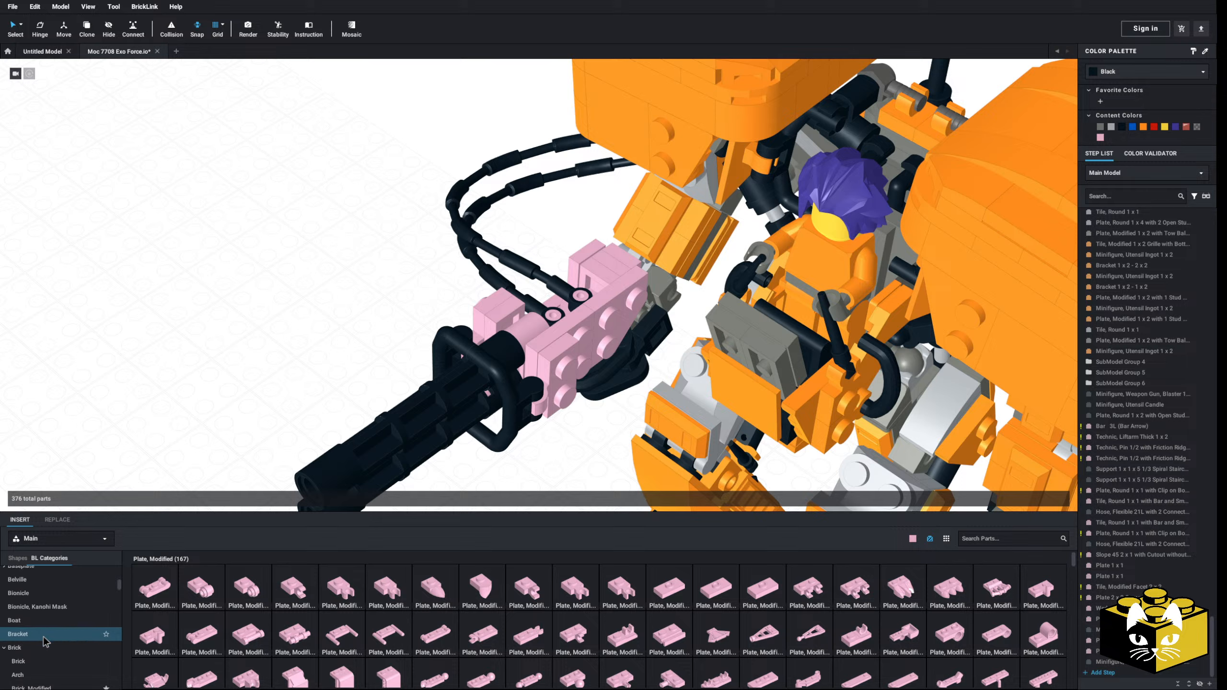
click(44, 636)
key(Up)
key(Up)
key(Up)
key(Up)
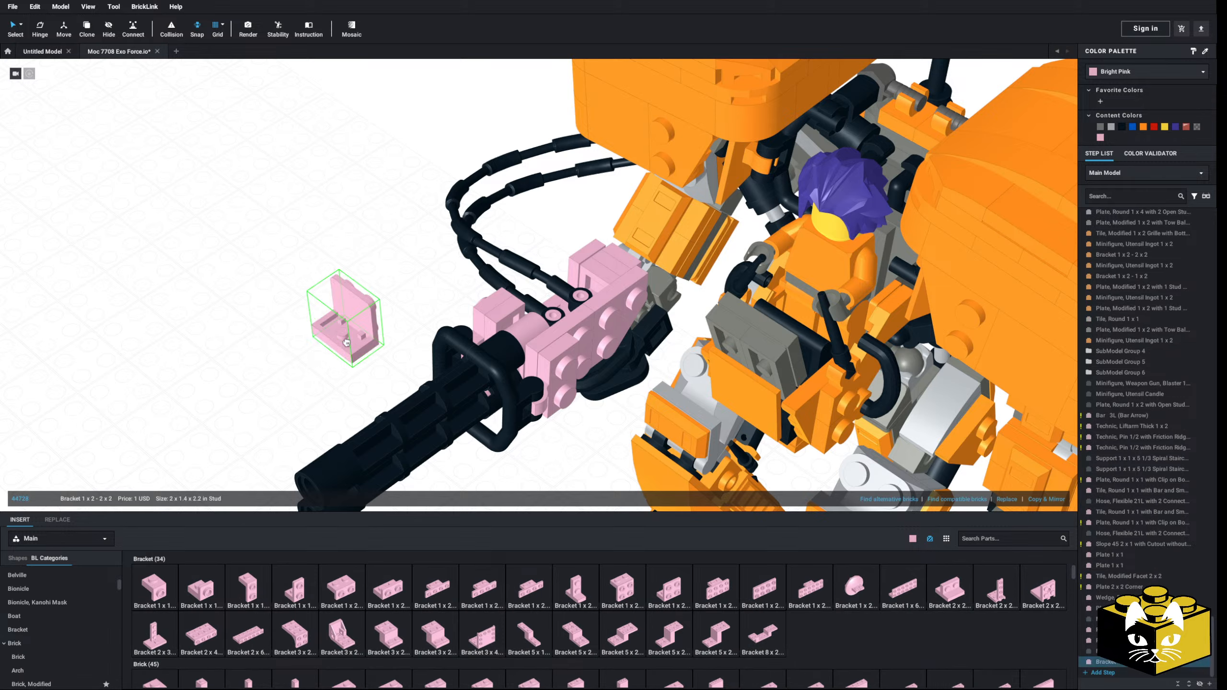
key(Left)
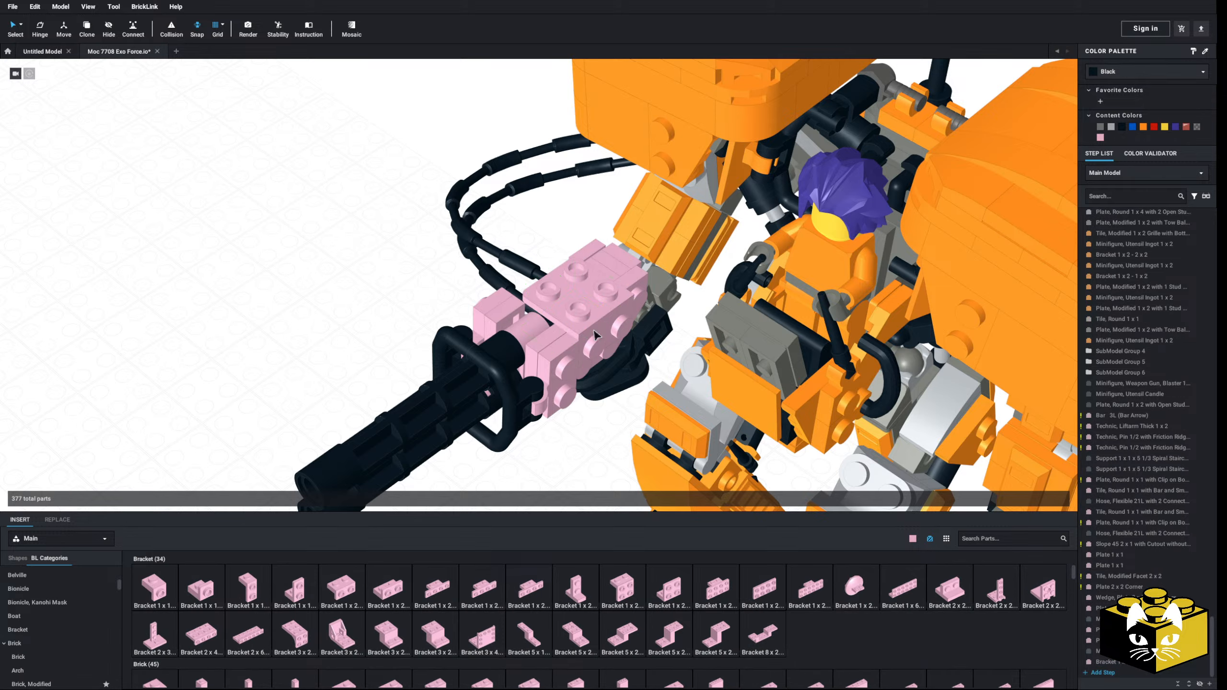
click(584, 326)
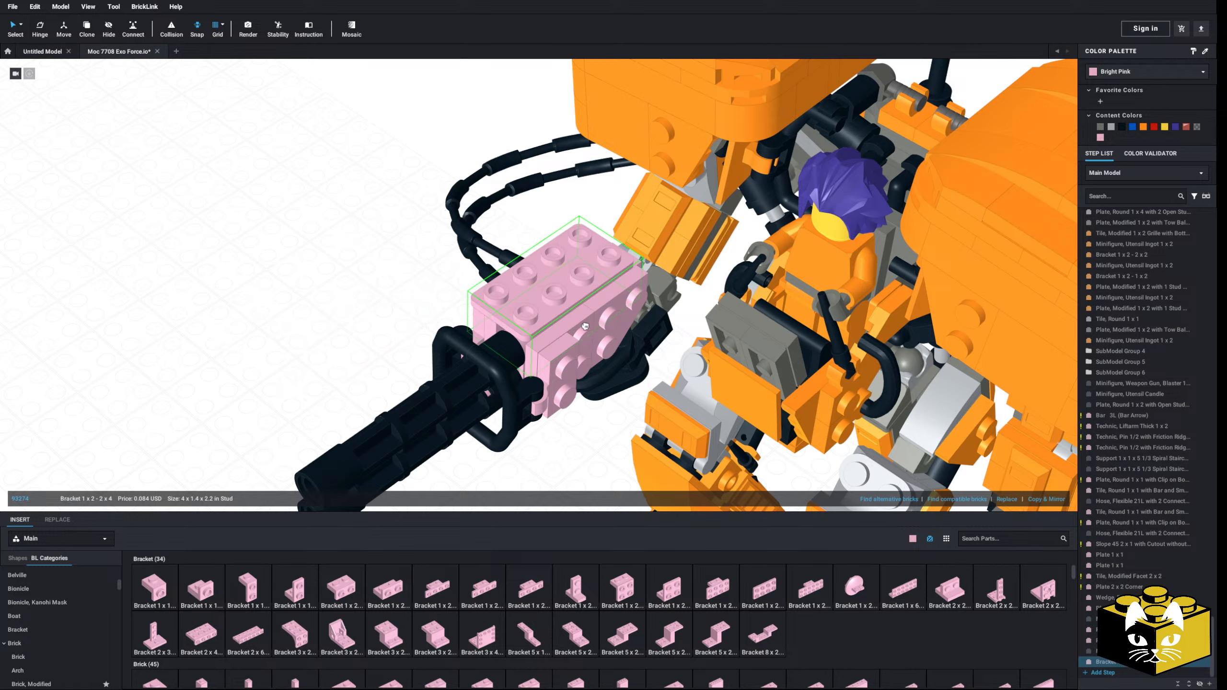
Step: Place the bright pink Bracket 1 x 2 - 2 x 4 on top of the gun mount
click(287, 387)
scroll(287, 386, down, 5)
right_drag(287, 386, 346, 391)
scroll(675, 477, up, 5)
right_drag(675, 477, 664, 435)
scroll(79, 600, up, 5)
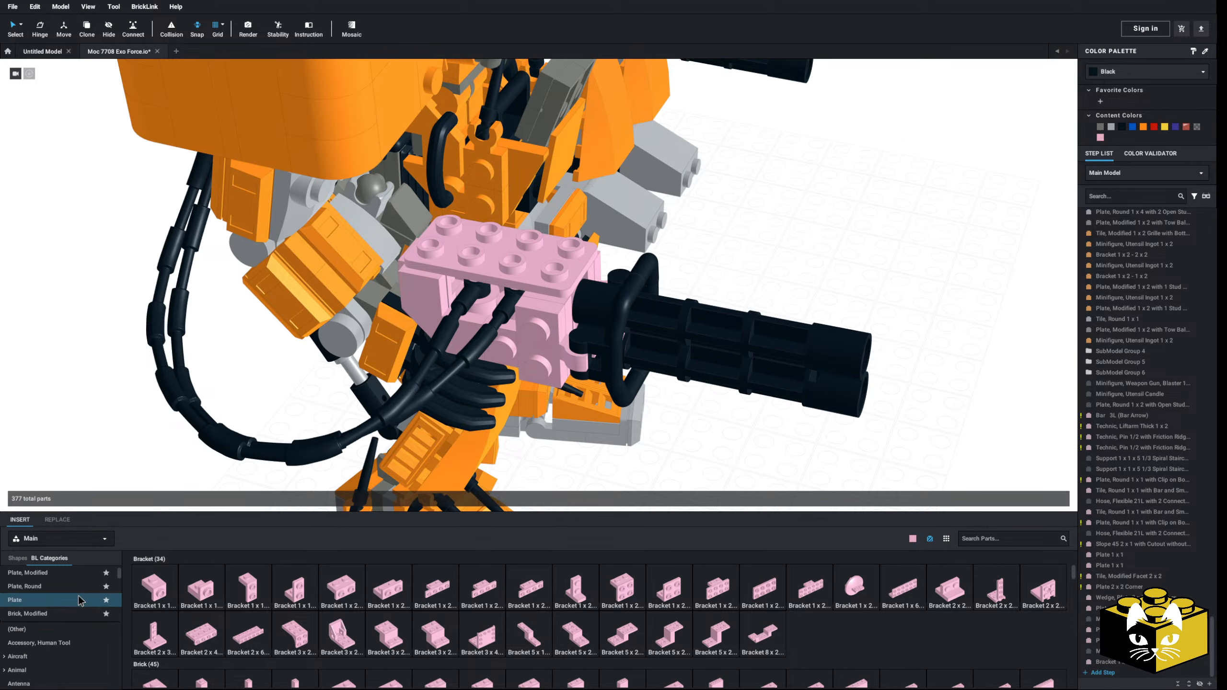
Step: Try a Plate, Modified 1 x 2 with Bar Handle on Side - Closed Ends above the hose ends, and delete it
click(47, 577)
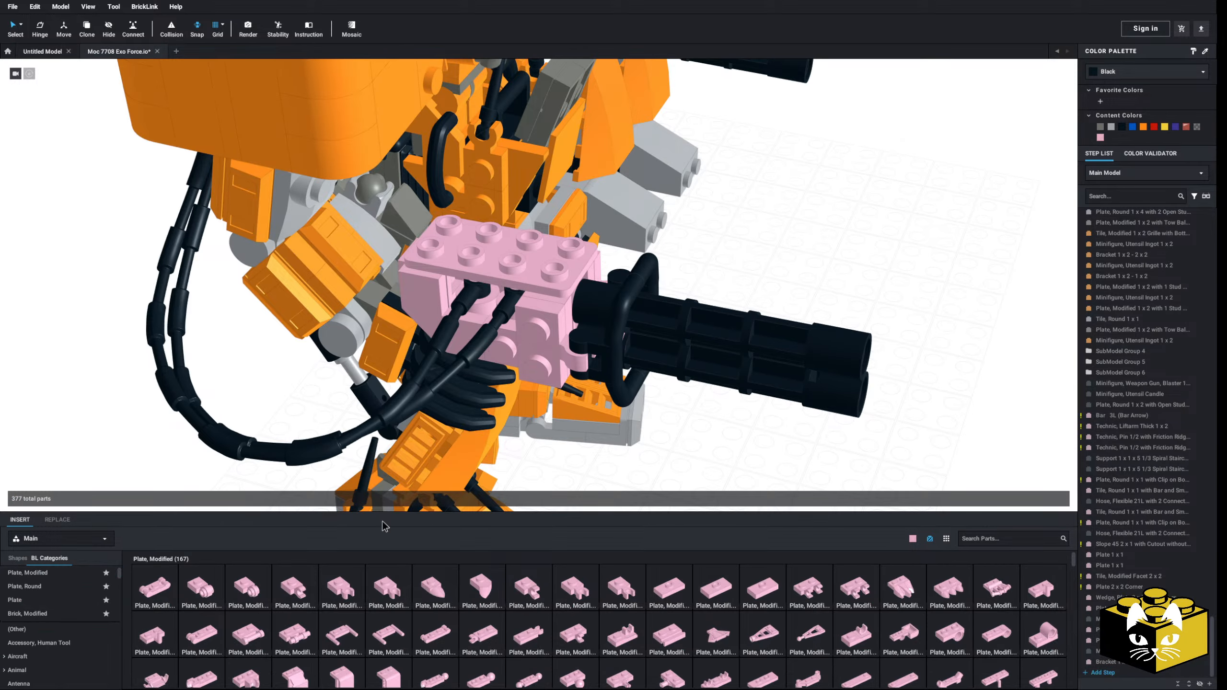
click(249, 623)
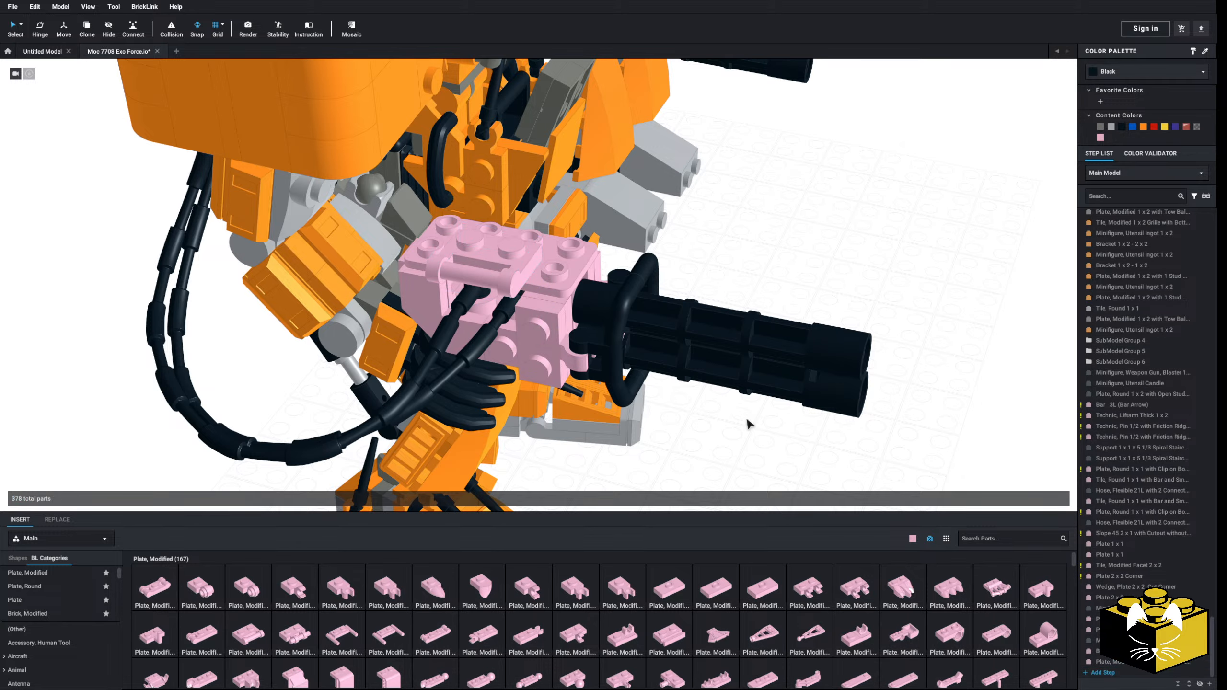
right_drag(746, 419, 754, 422)
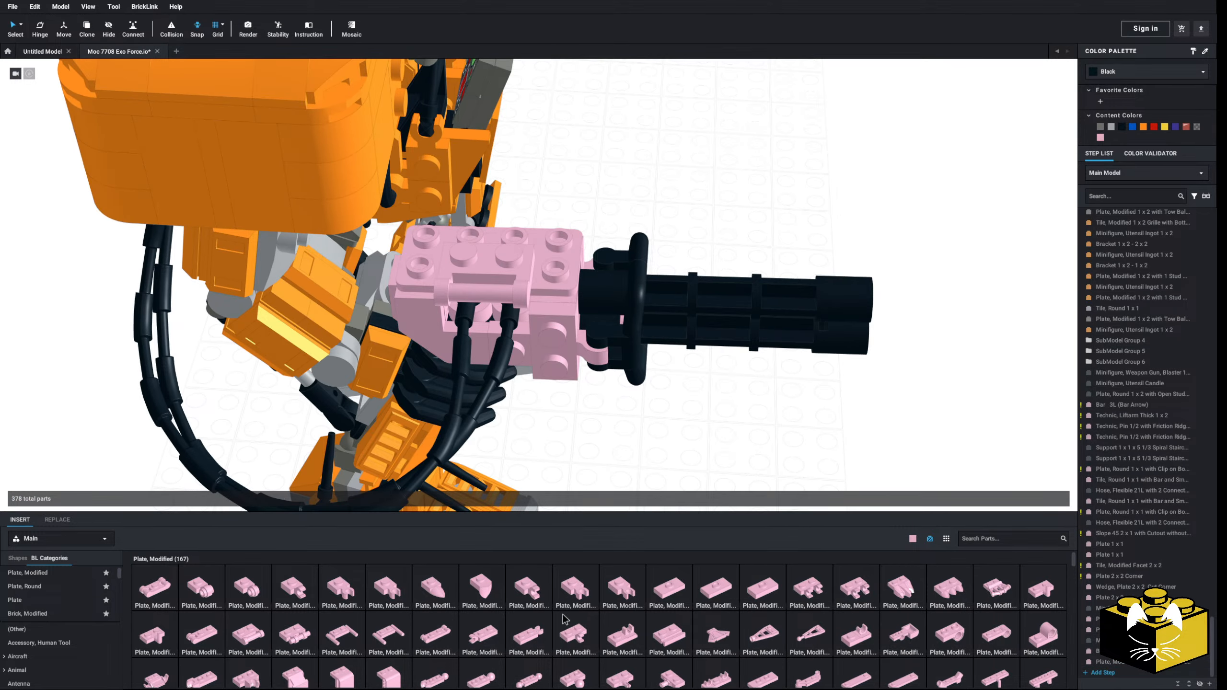
right_drag(712, 371, 544, 354)
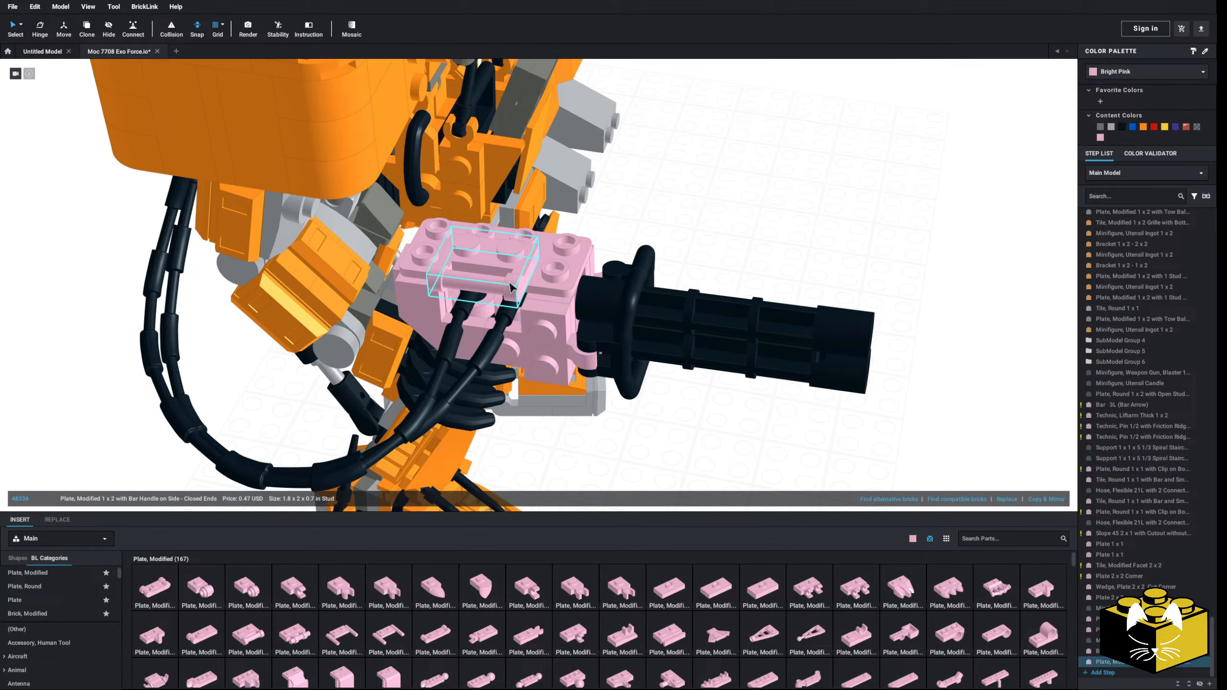
mouse_move(510, 287)
right_down()
mouse_move(454, 289)
mouse_move(532, 283)
right_up()
key(Delete)
Step: Add a bright pink Bracket 1 x 2 - 1 x 2 on top of the gun mount, with its side studs above the hose ends
right_drag(673, 362, 669, 364)
scroll(65, 607, down, 3)
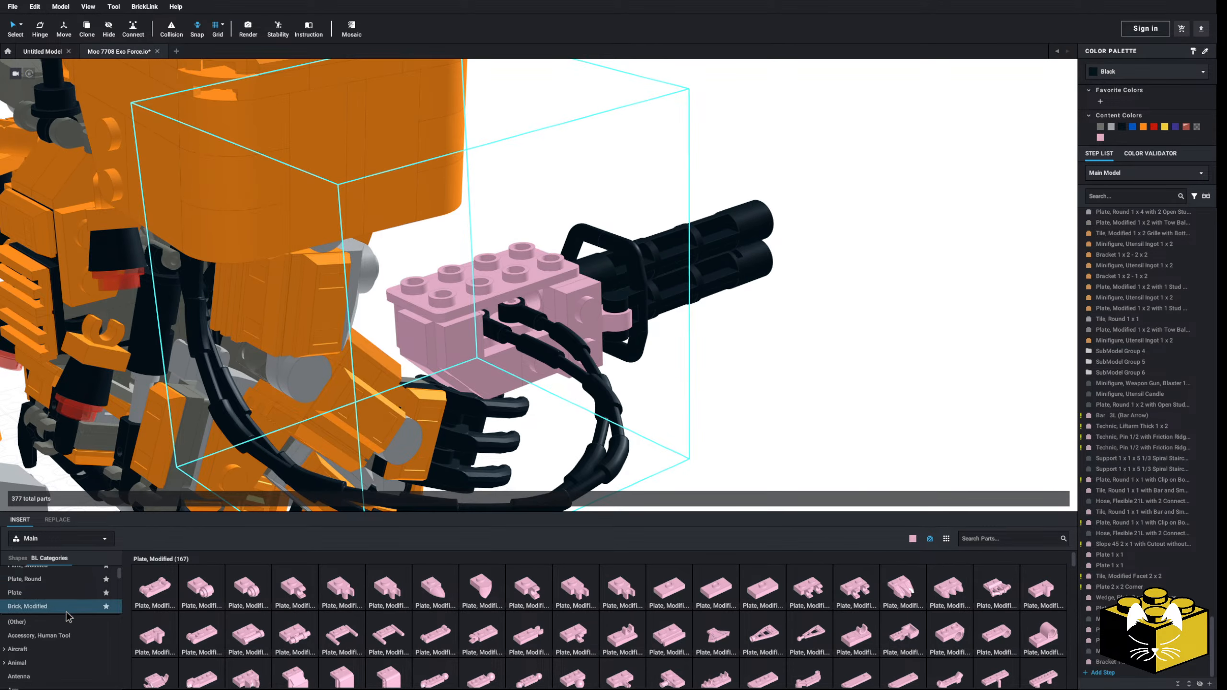
scroll(67, 601, down, 10)
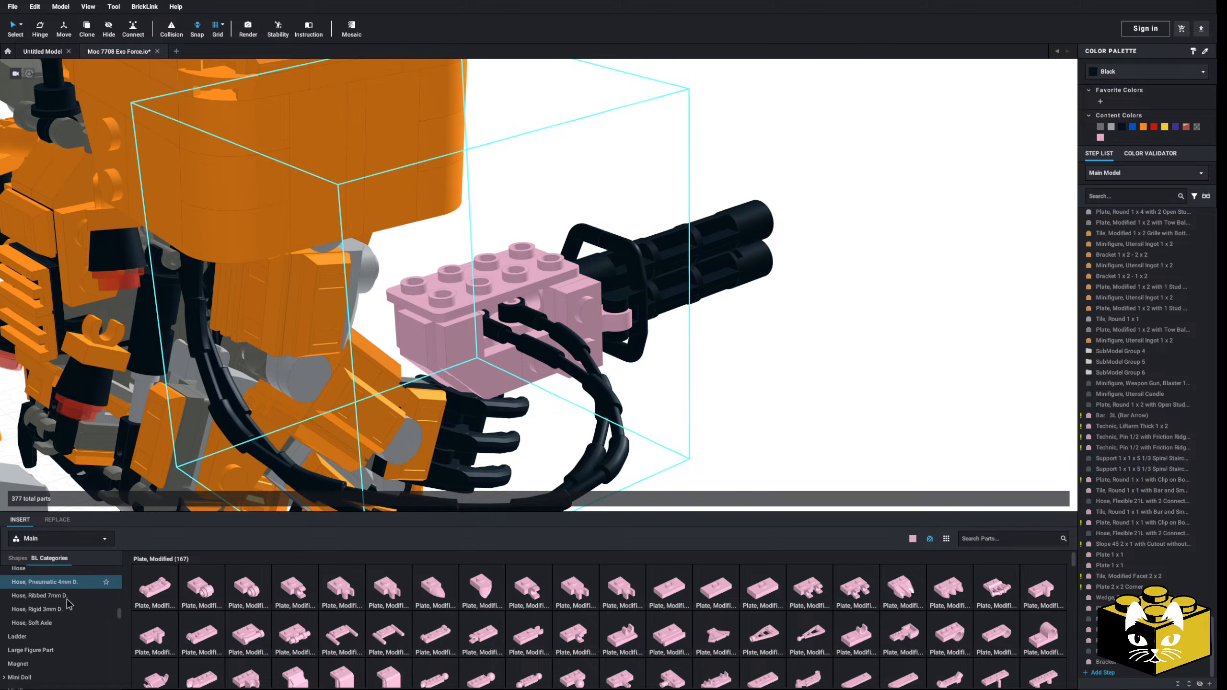
scroll(68, 624, up, 10)
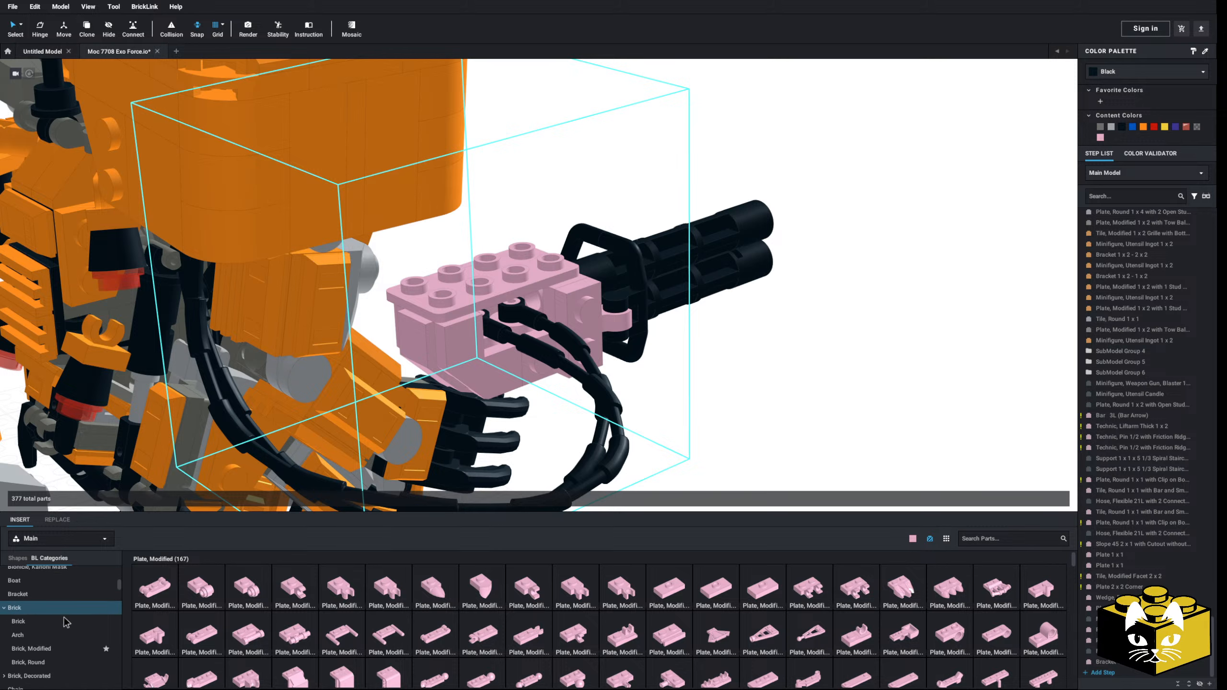
scroll(58, 626, up, 3)
scroll(49, 620, up, 1)
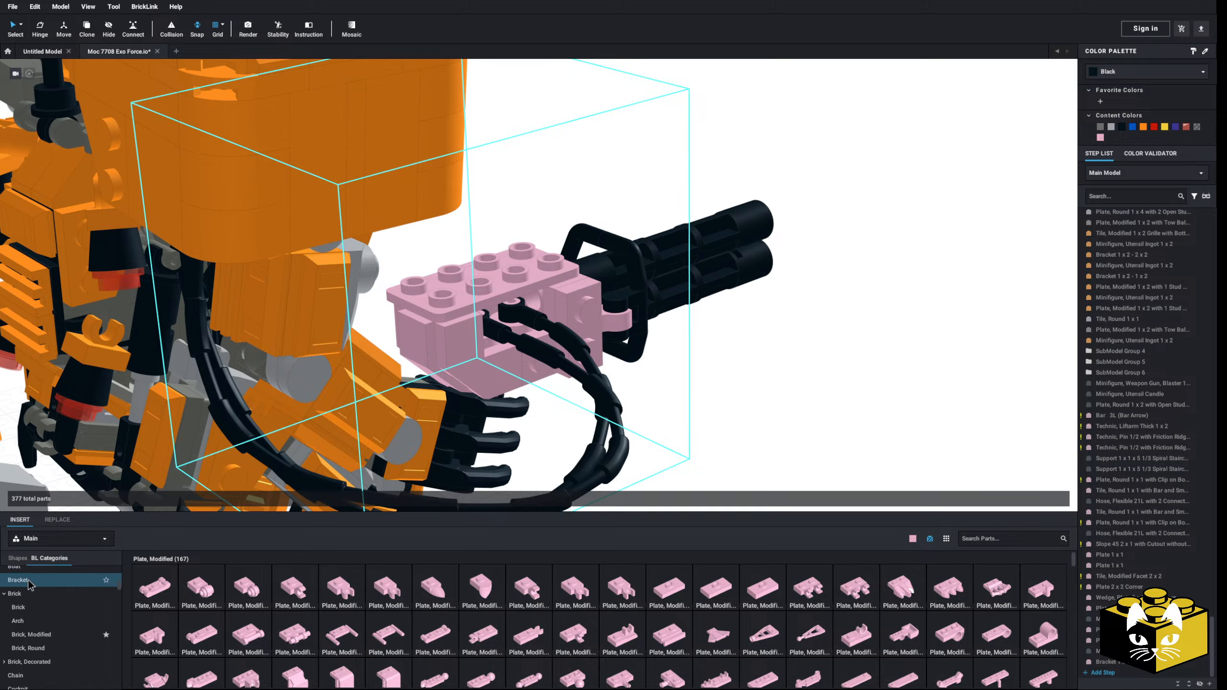
click(19, 580)
click(380, 590)
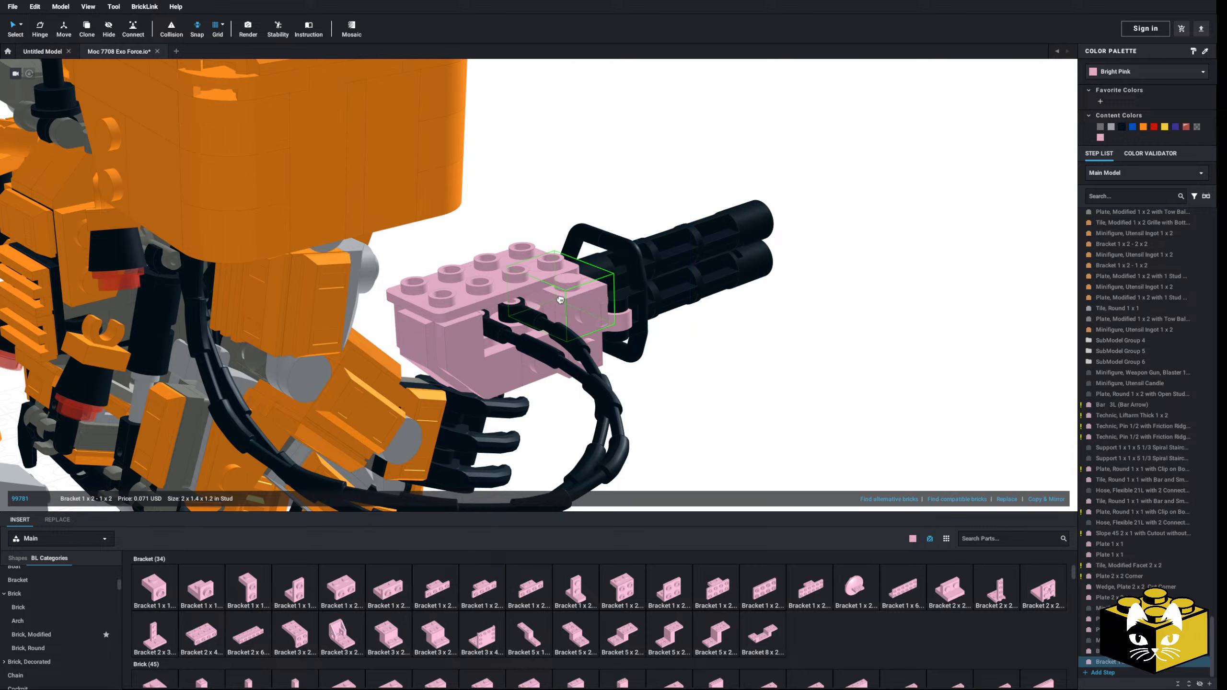
click(662, 353)
right_drag(661, 353, 757, 386)
scroll(705, 407, up, 3)
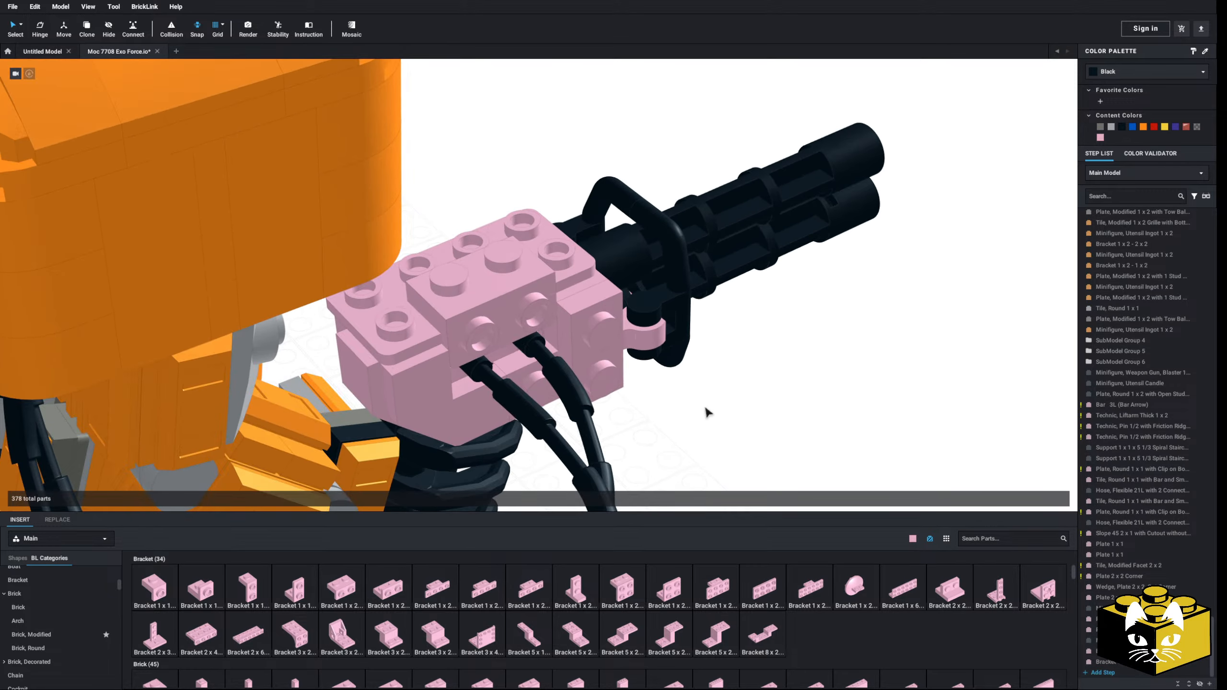
Step: Attach two bright pink Tile, Modified 1 x 1 with Open O Clip to the new bracket's side studs
scroll(81, 624, down, 6)
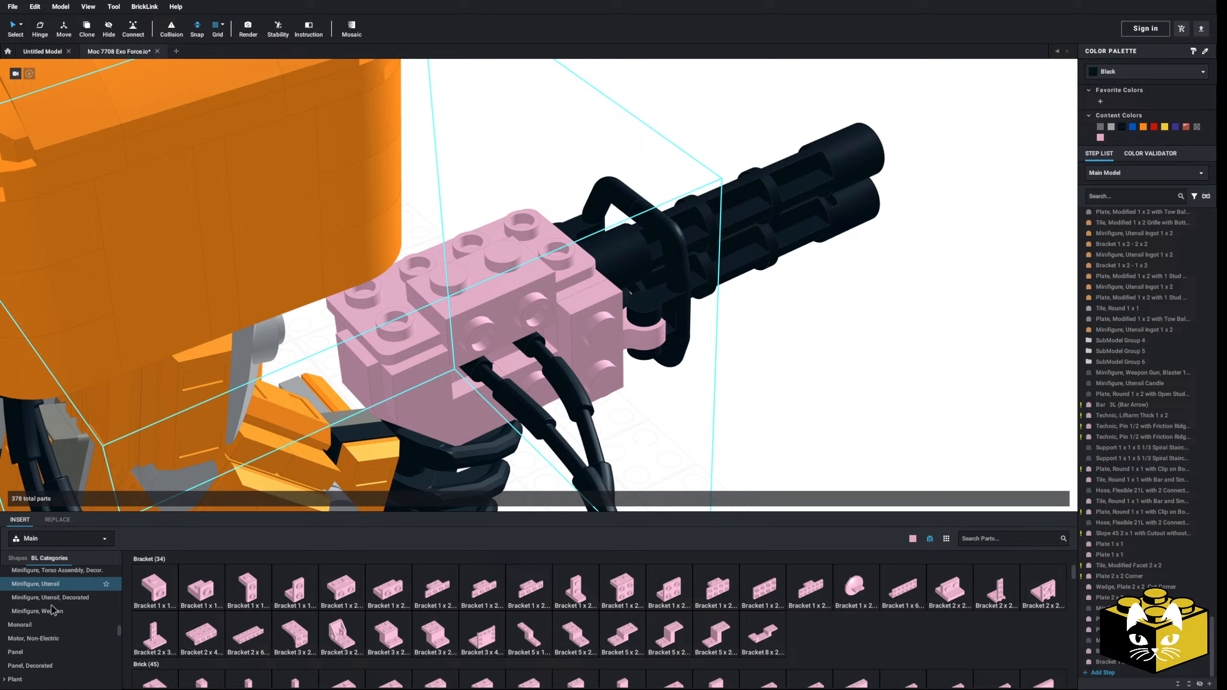
scroll(54, 611, down, 10)
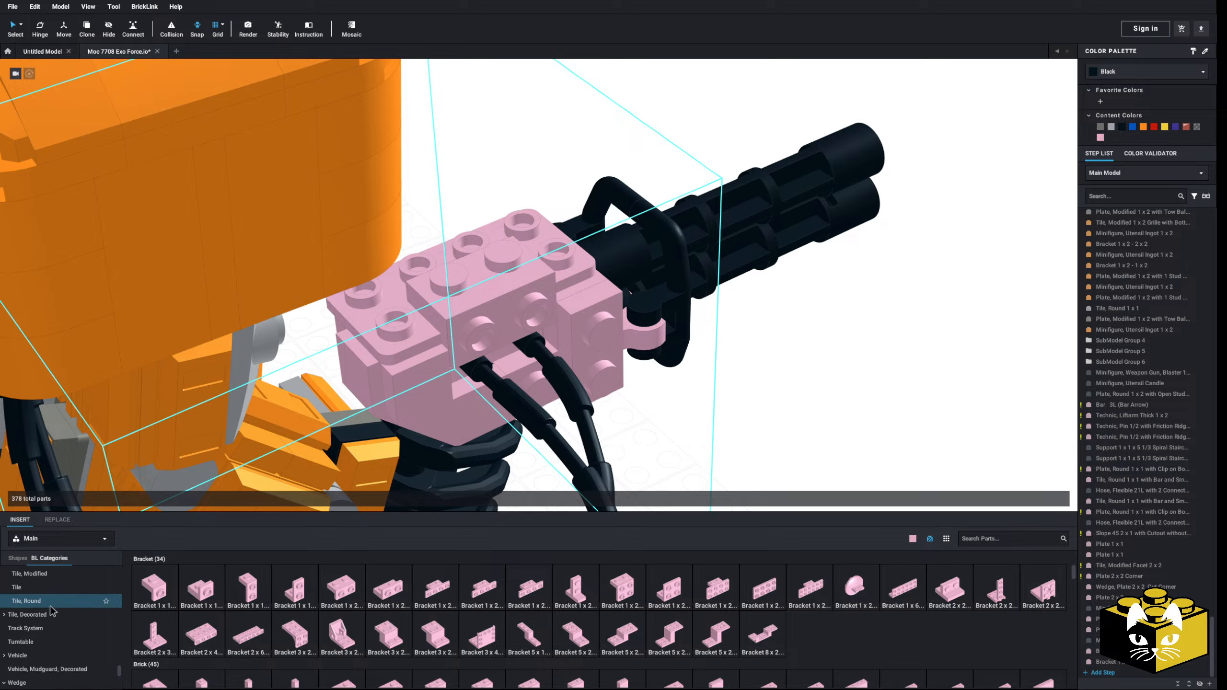
click(40, 615)
click(254, 590)
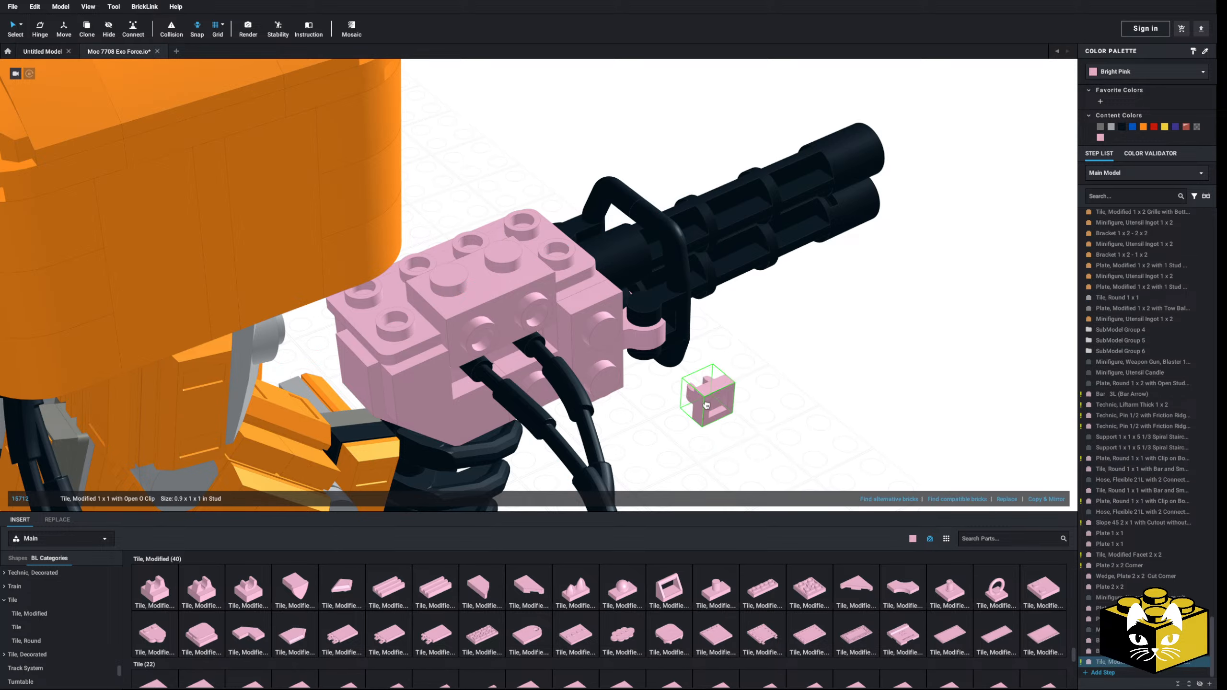
click(1049, 499)
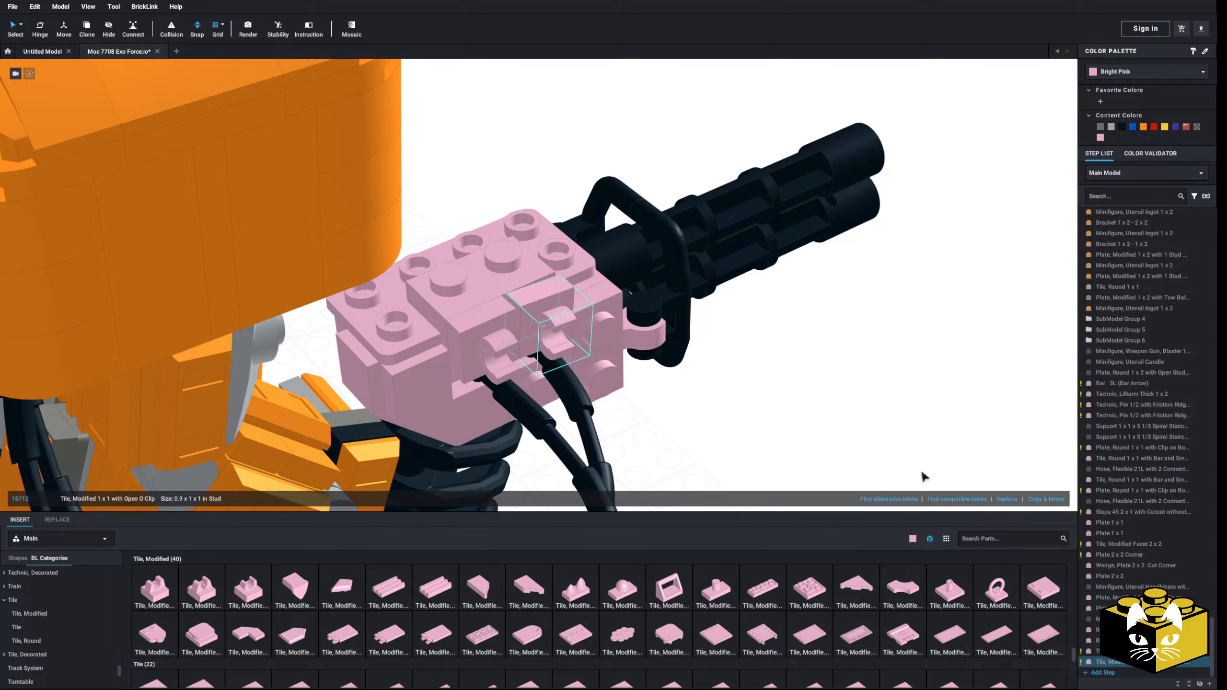
click(695, 435)
scroll(694, 435, down, 2)
click(690, 401)
right_drag(691, 401, 676, 384)
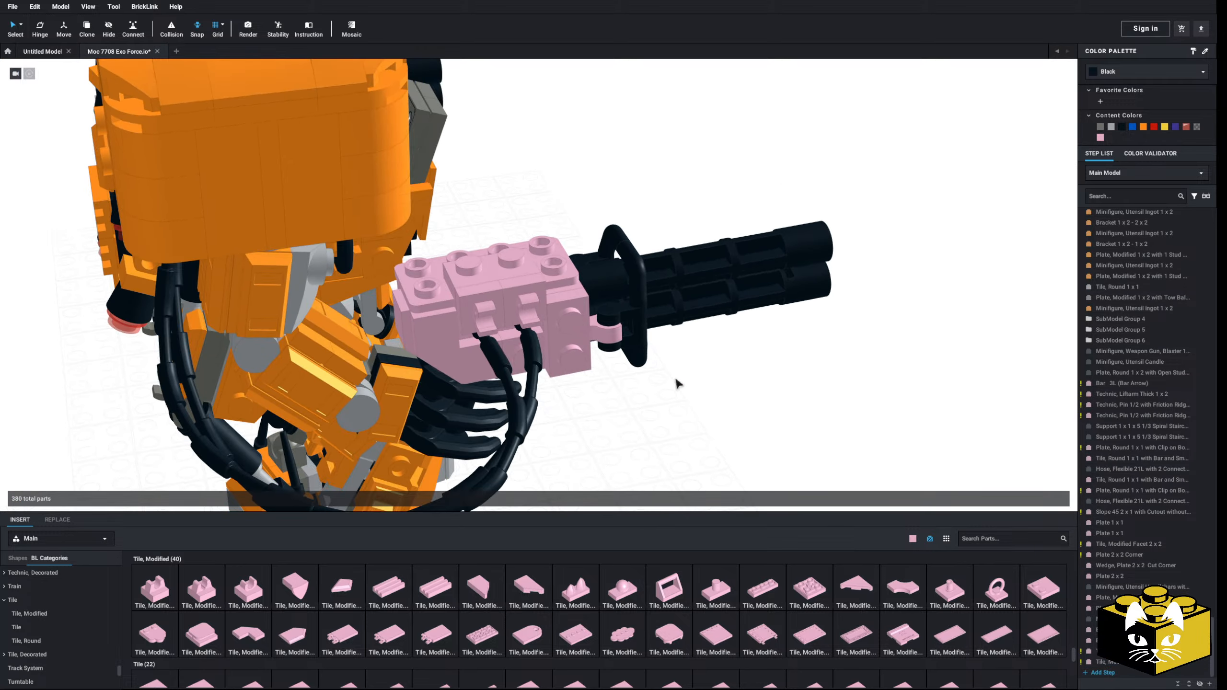
Step: Copy the orange ingot and its grey 1 x 2 bar handle plate from the robot's knee and attach the copy to the gun mount's two clips
right_drag(541, 381, 555, 309)
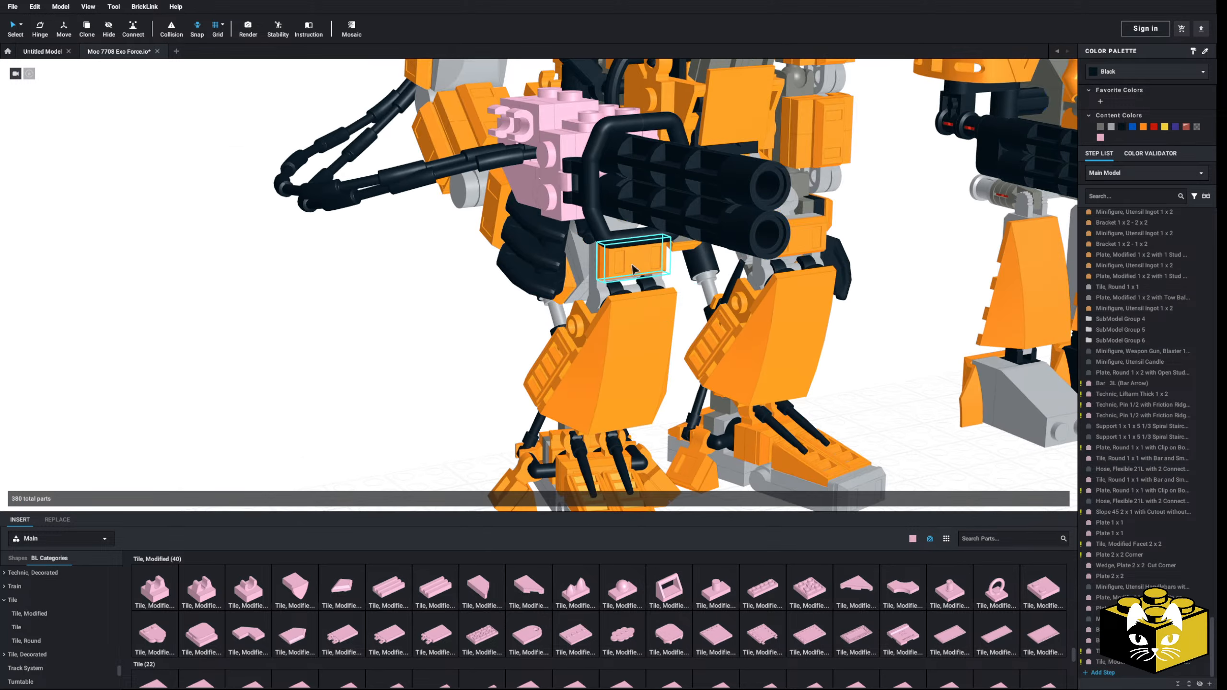
click(607, 269)
ctrl+click(606, 266)
right_click(605, 265)
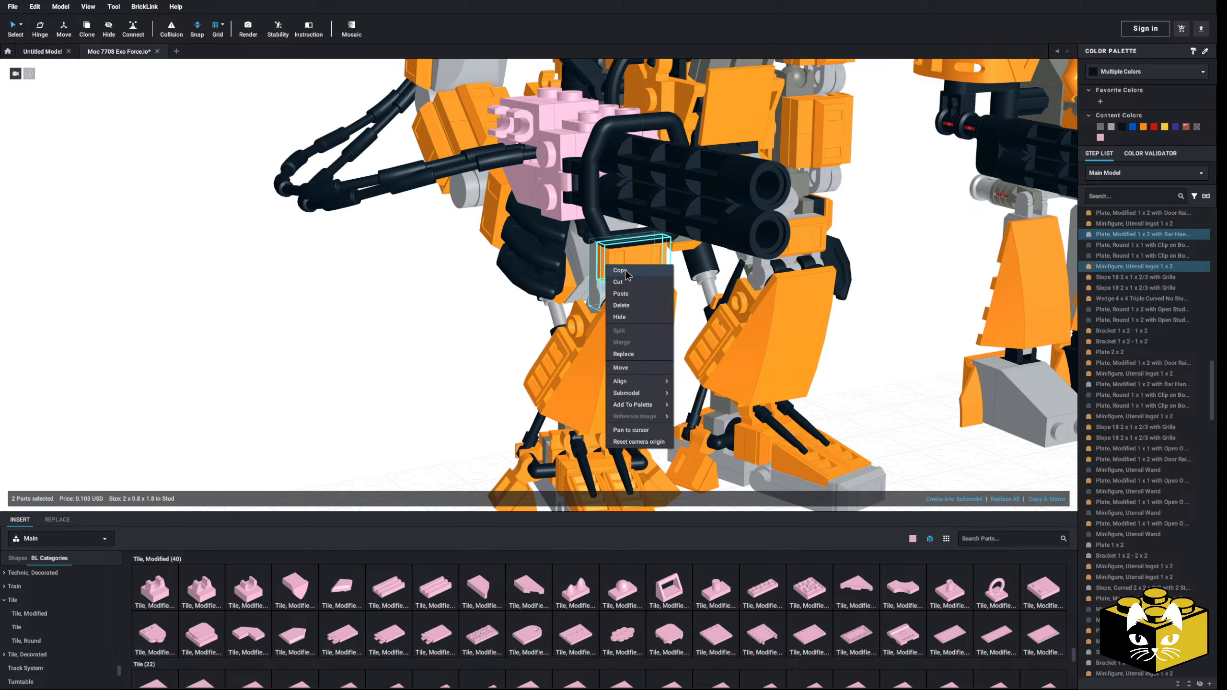
click(610, 282)
click(356, 364)
right_drag(356, 364, 359, 397)
right_click(359, 339)
click(359, 369)
key(Right)
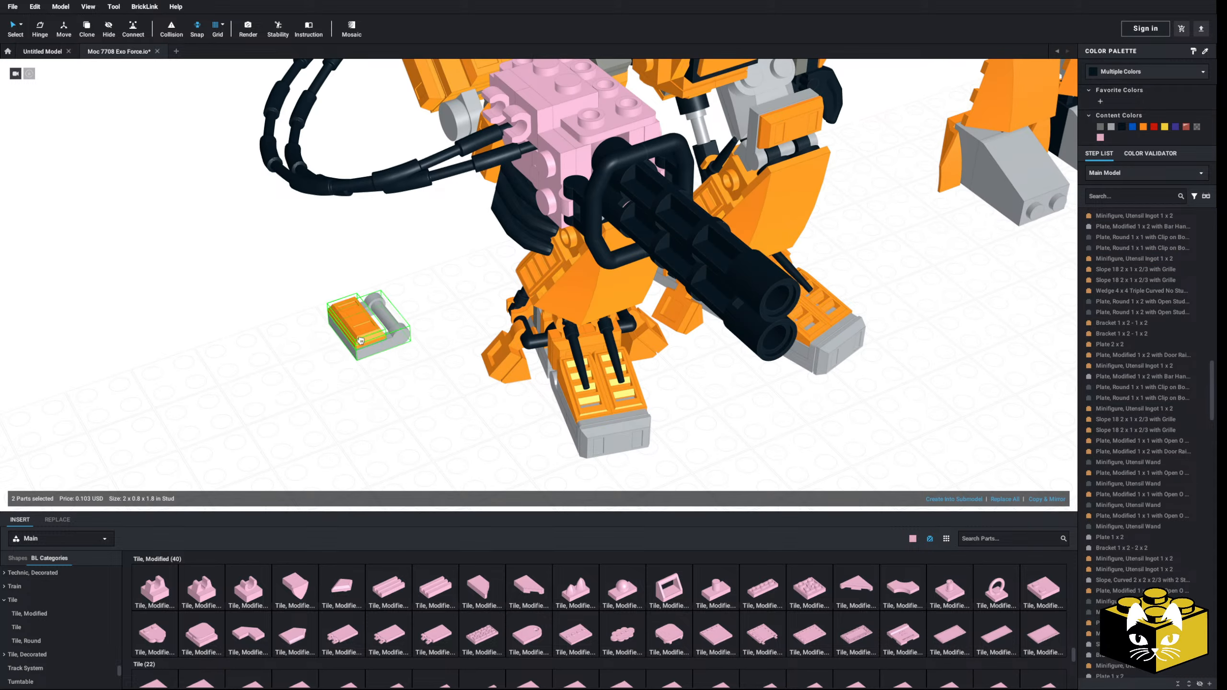
middle_drag(359, 330, 388, 429)
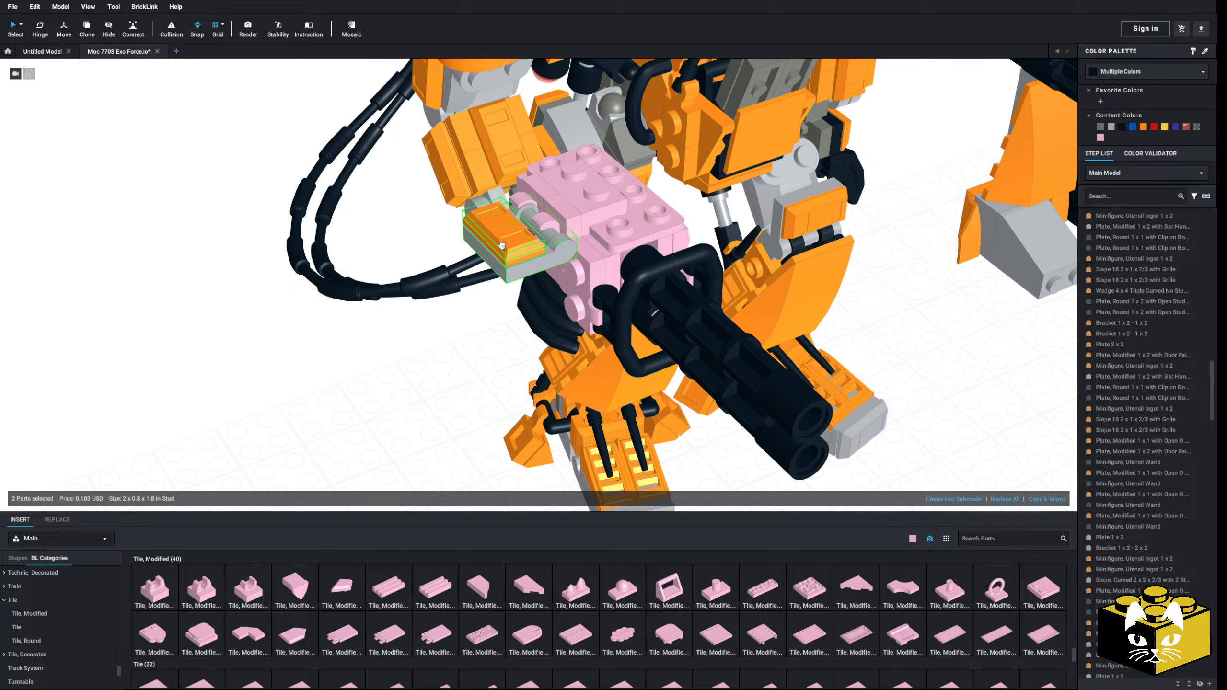
Step: Tilt the clipped handle plate and ingot downward over the hoses using the Hinge tool
right_drag(499, 238, 476, 252)
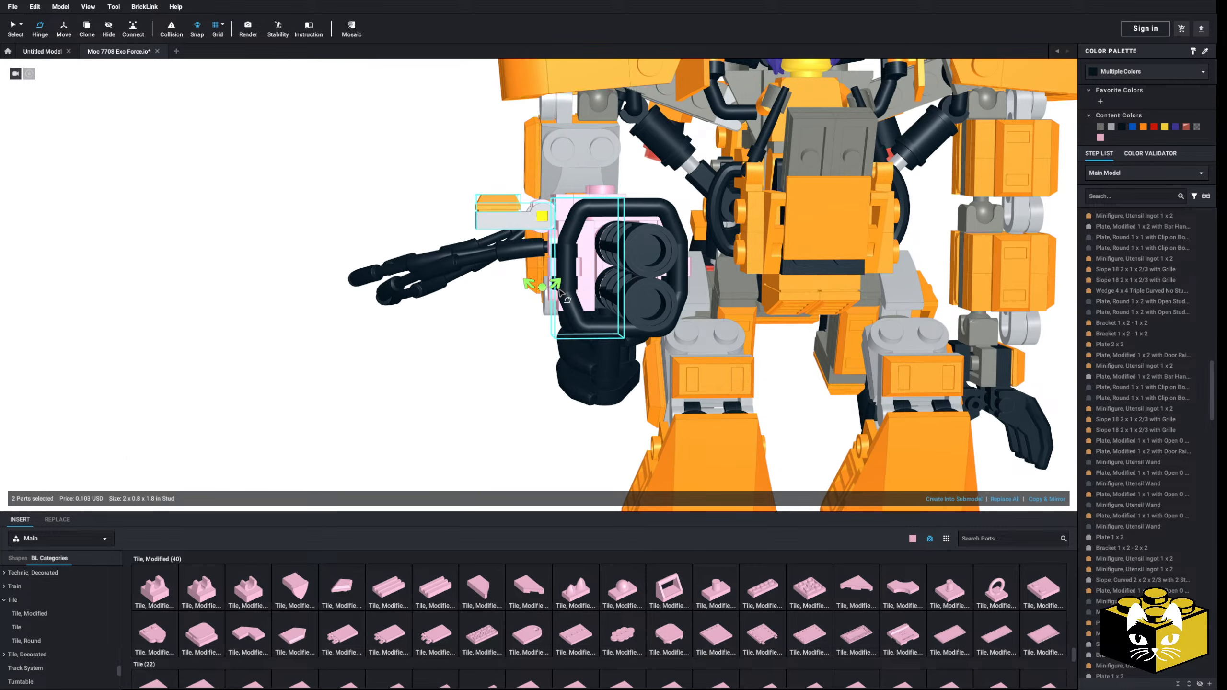
click(467, 365)
scroll(468, 381, down, 5)
mouse_move(468, 386)
right_down()
mouse_move(558, 426)
mouse_move(520, 406)
mouse_move(454, 401)
right_up()
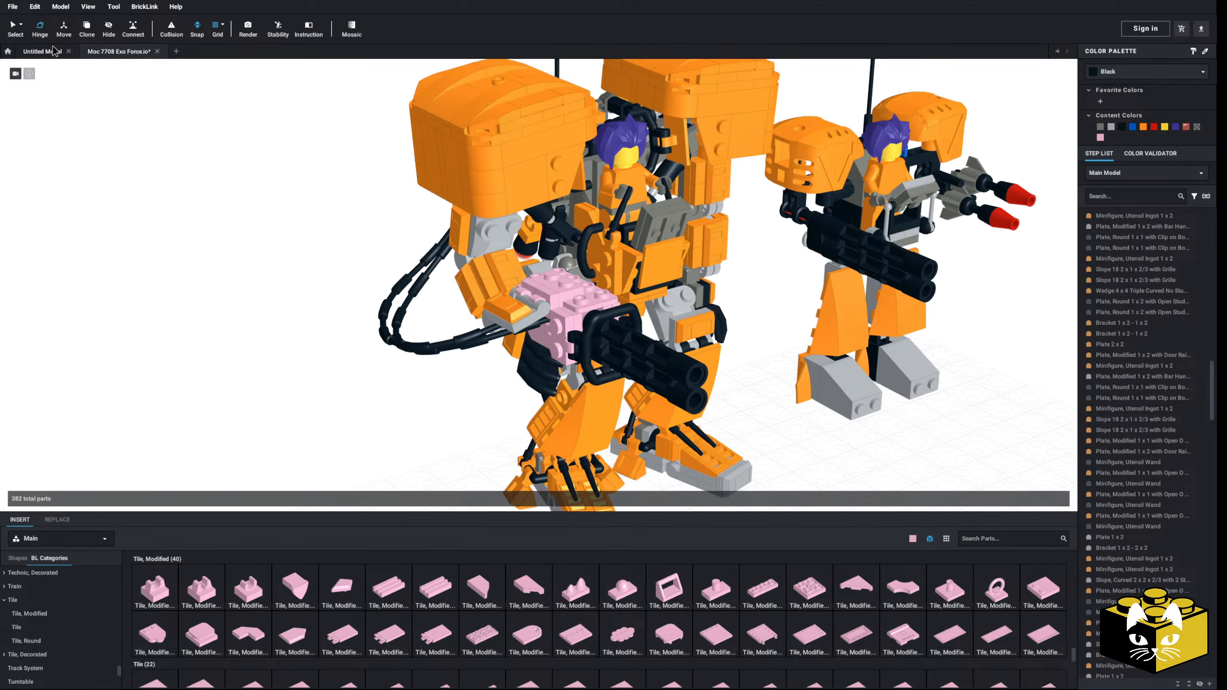
Step: Select all bright pink parts by colour, recolour them black, and return to normal selection
click(14, 26)
right_drag(116, 297, 623, 410)
scroll(623, 410, down, 5)
right_drag(484, 424, 512, 450)
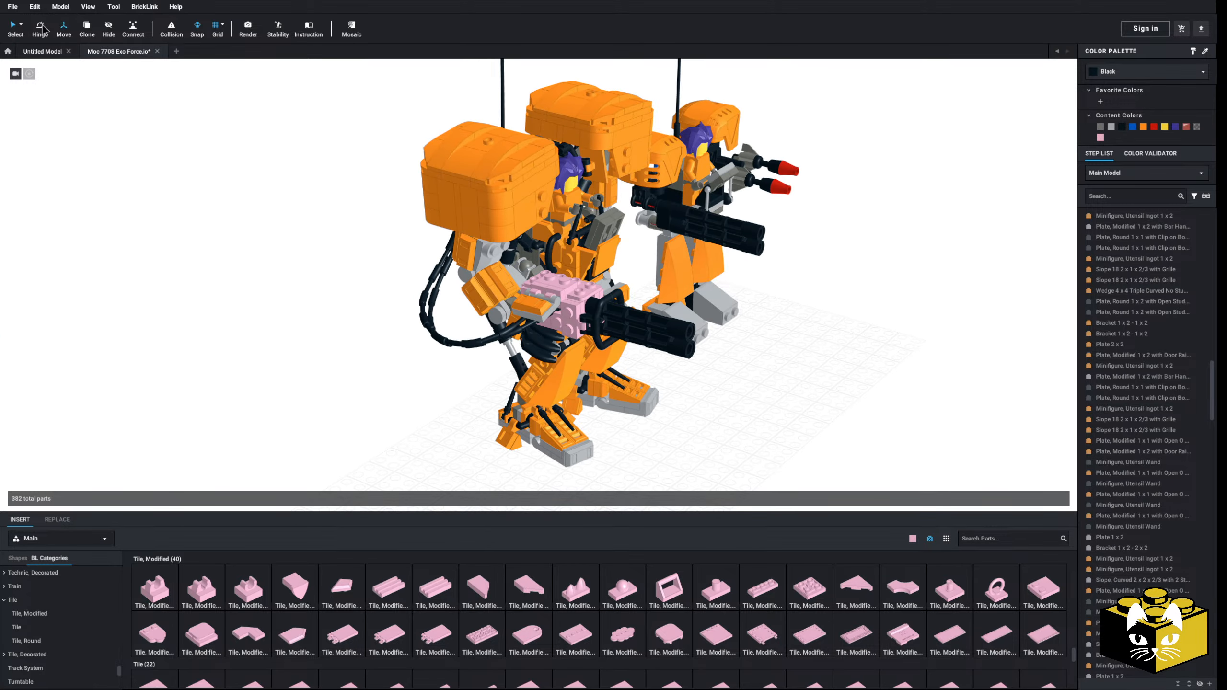
click(21, 25)
click(46, 39)
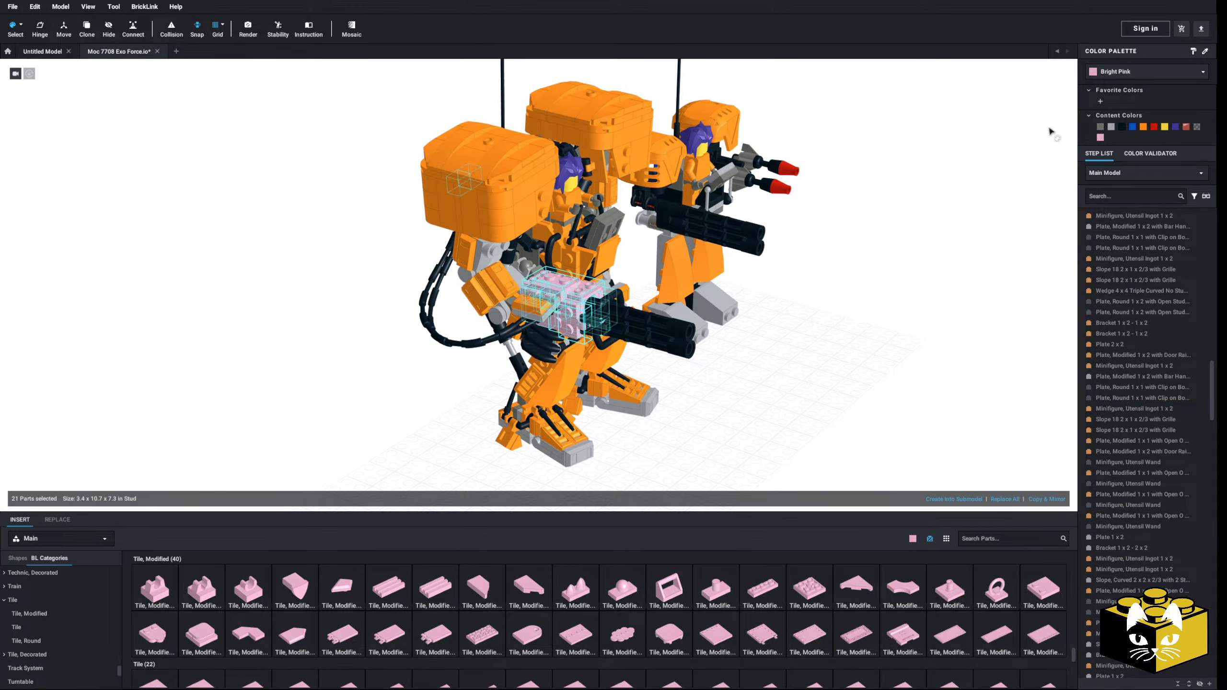
click(1120, 128)
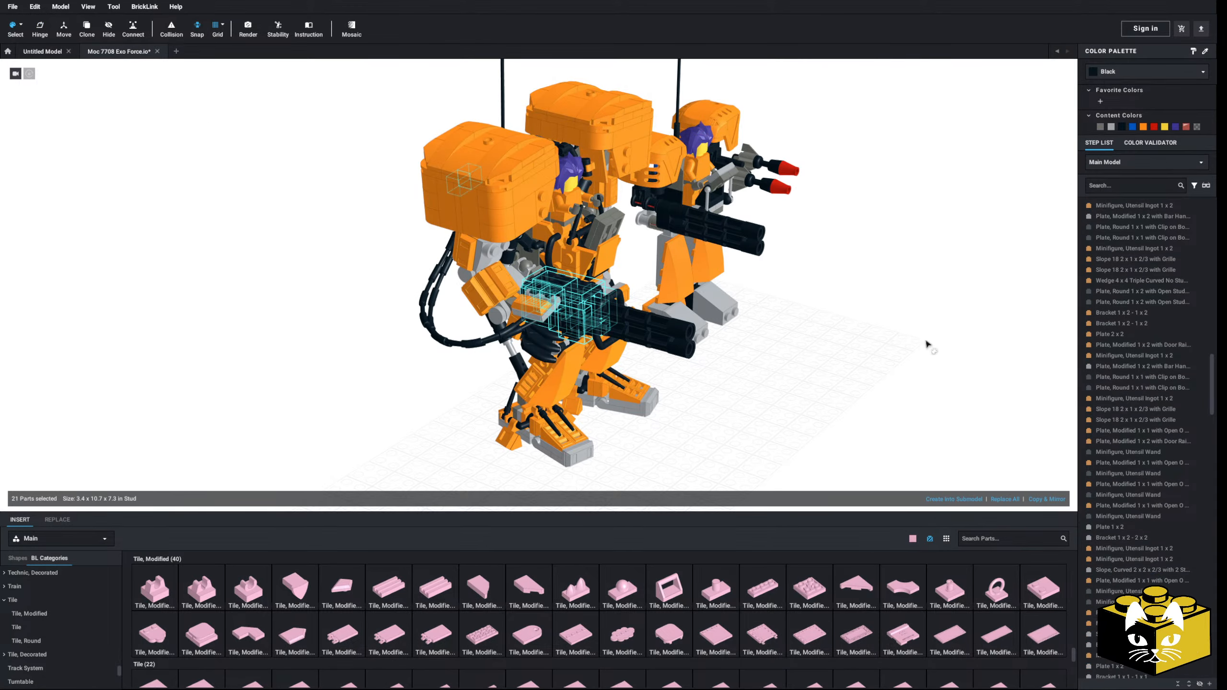
click(21, 25)
click(21, 39)
Step: Copy the orange ingot from the clipped plate and place two copies on top of the gun mount, one at the front and one at the rear
scroll(300, 313, up, 3)
right_drag(300, 313, 301, 463)
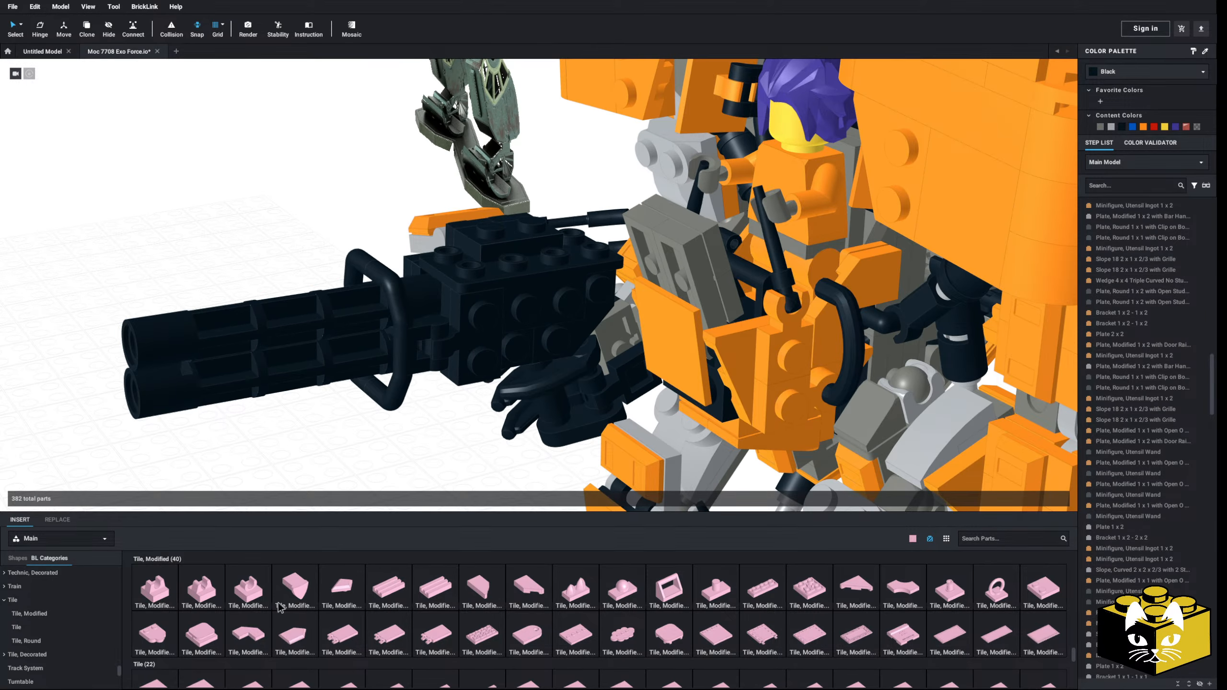
right_drag(471, 433, 495, 383)
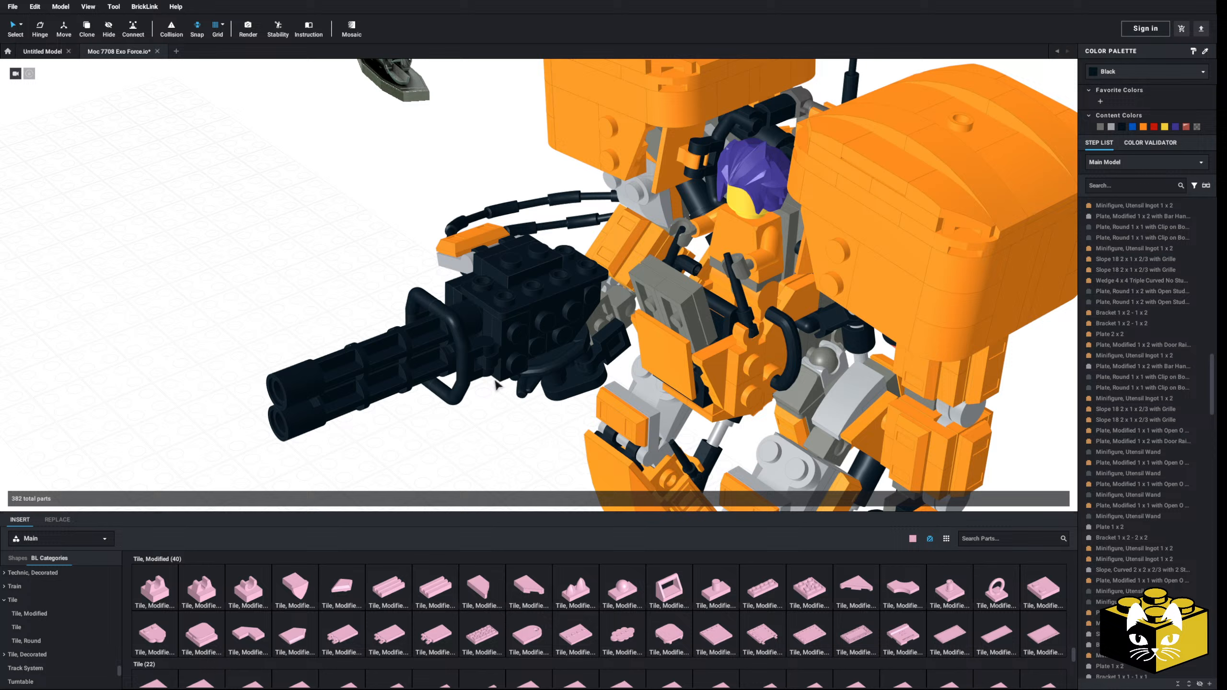
right_click(484, 241)
click(492, 258)
right_click(382, 275)
click(388, 305)
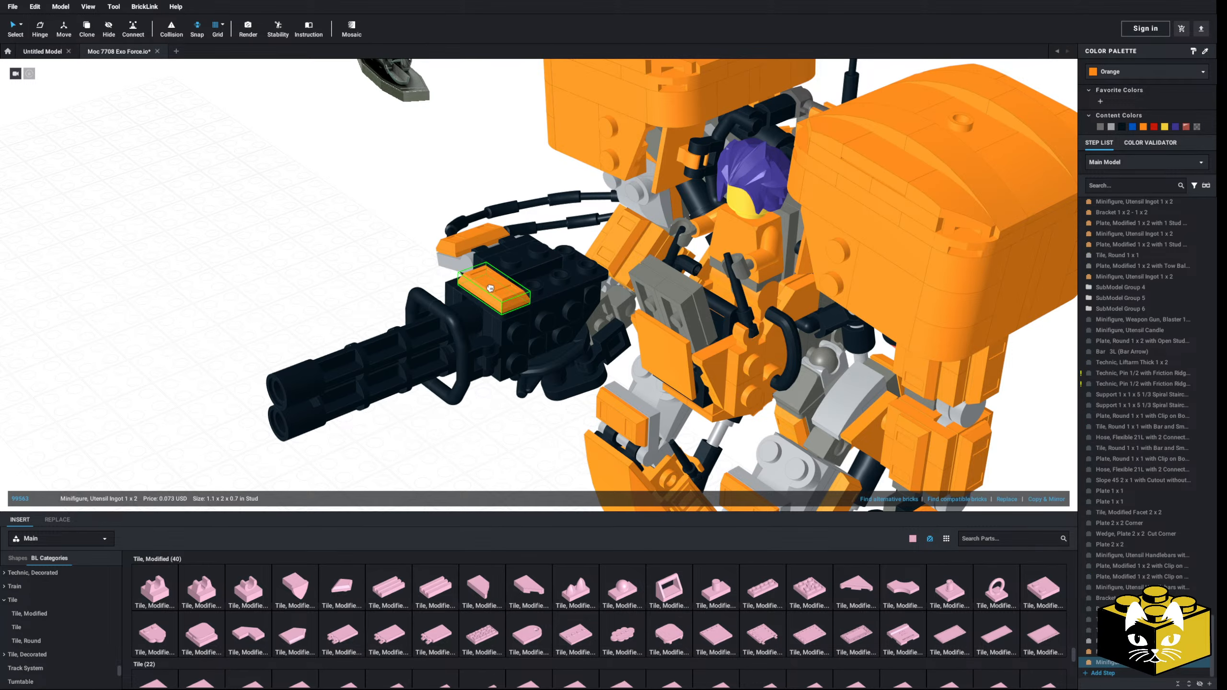
click(490, 288)
right_click(336, 286)
click(343, 315)
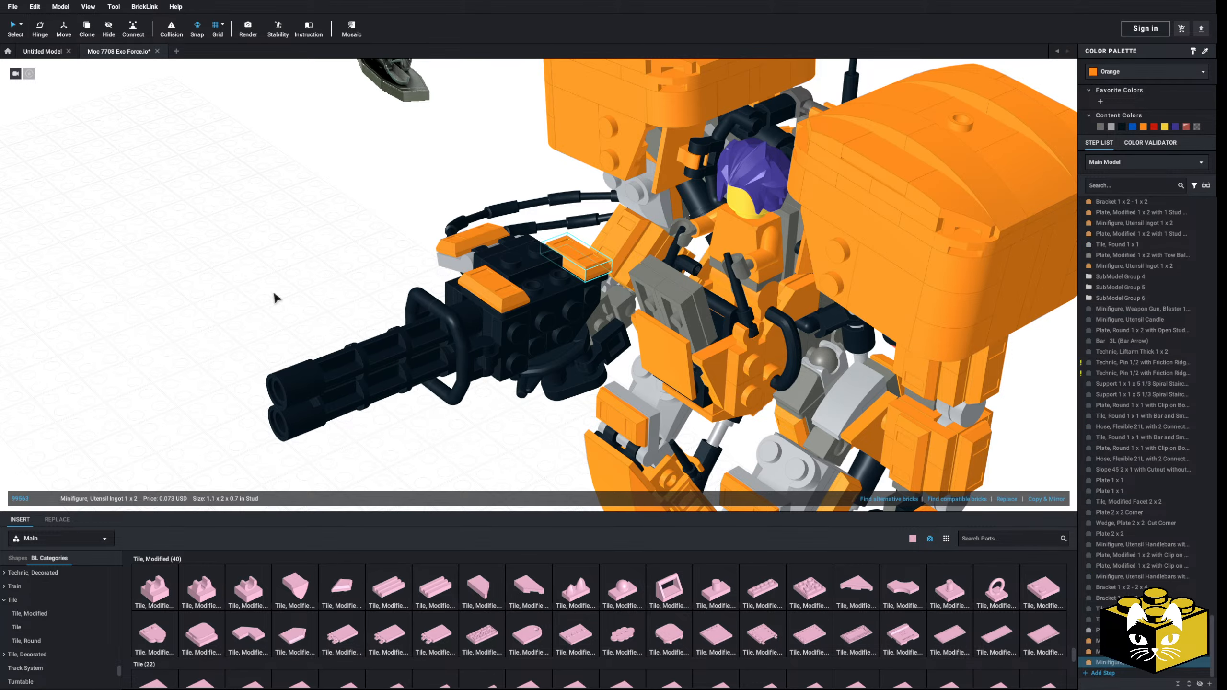
Step: Paste two more orange ingots for the gun mount, placing one on the hose side below the clipped plate
right_click(294, 309)
click(313, 344)
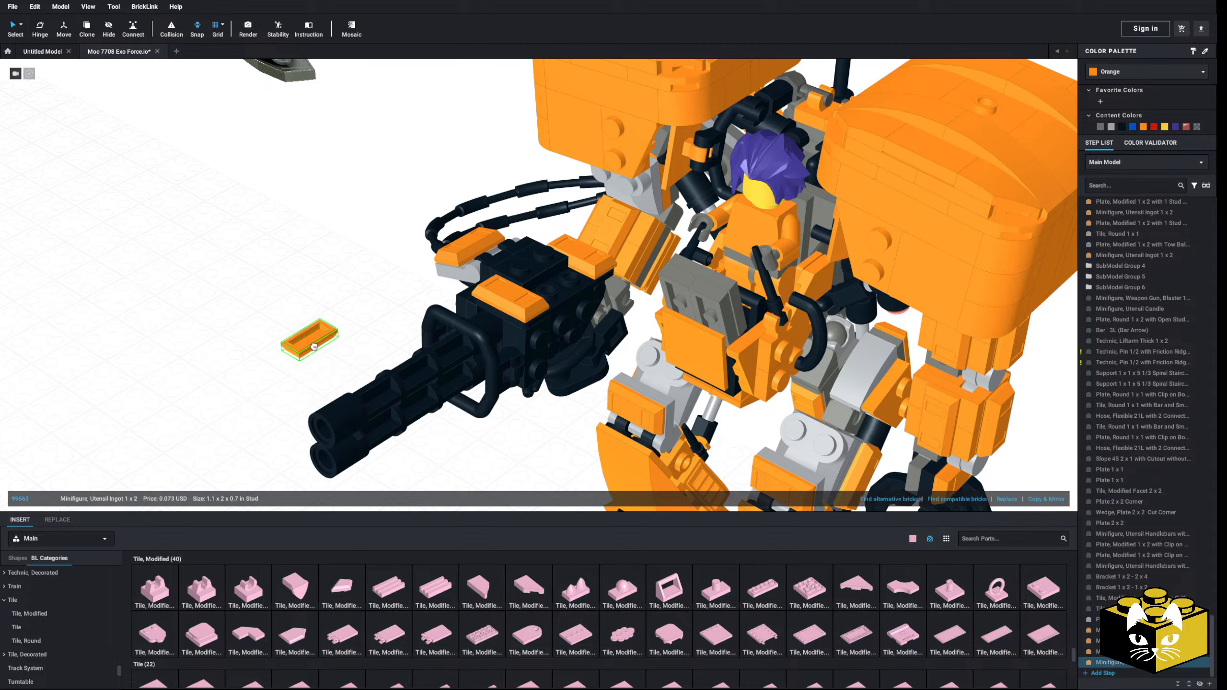
click(290, 375)
right_drag(290, 374, 224, 403)
right_click(224, 398)
right_click(250, 424)
click(265, 453)
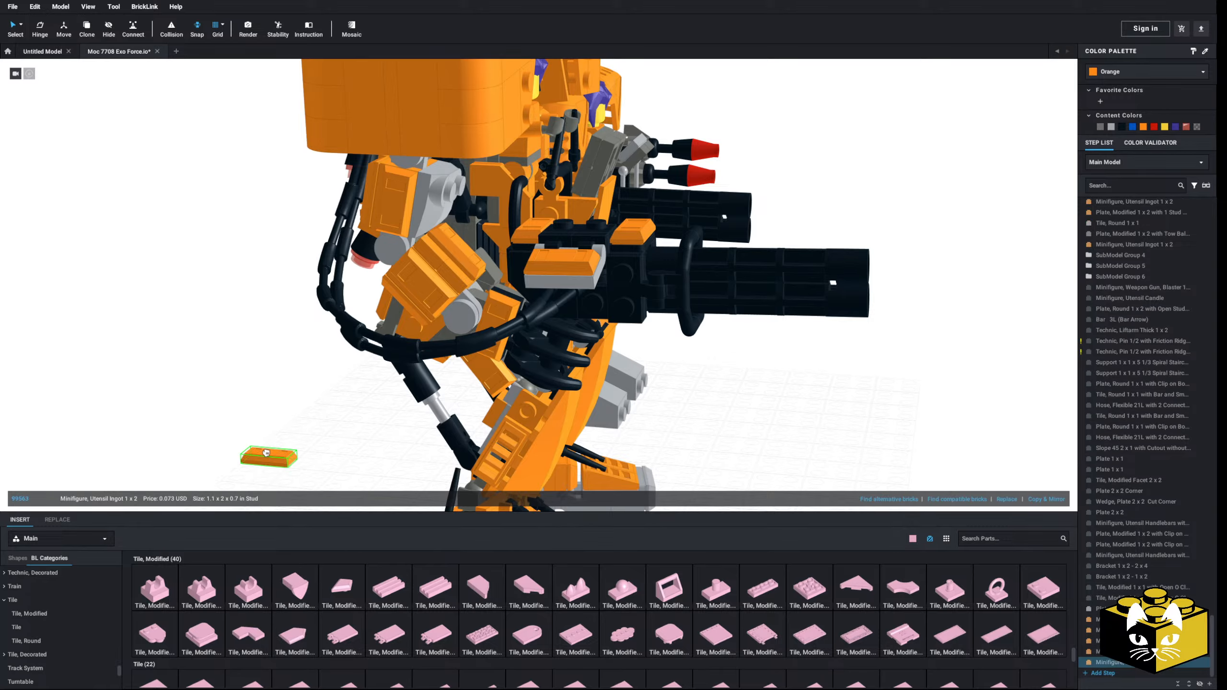
click(581, 314)
click(694, 394)
right_drag(694, 395, 648, 381)
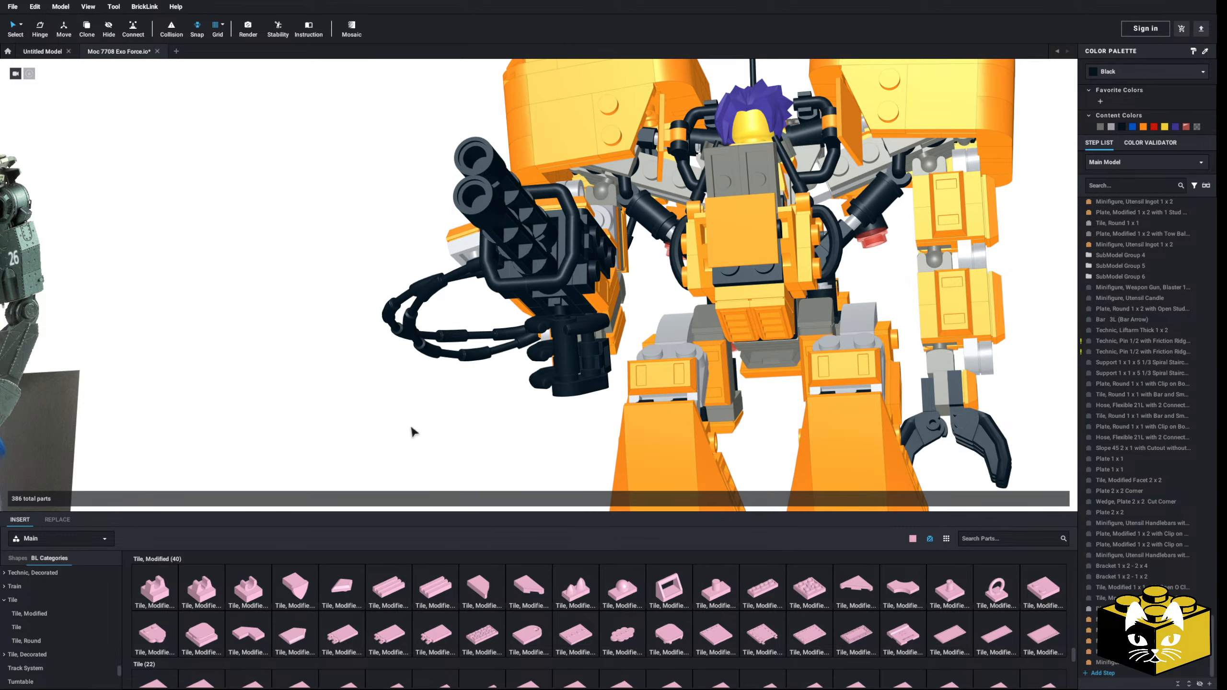
Step: Delete the black Slope 45 2 x 1 with Cutout and both 1 x 1 plates from the rear of the gun mount
right_drag(413, 431, 495, 438)
scroll(376, 438, up, 3)
scroll(406, 448, down, 3)
scroll(502, 357, up, 5)
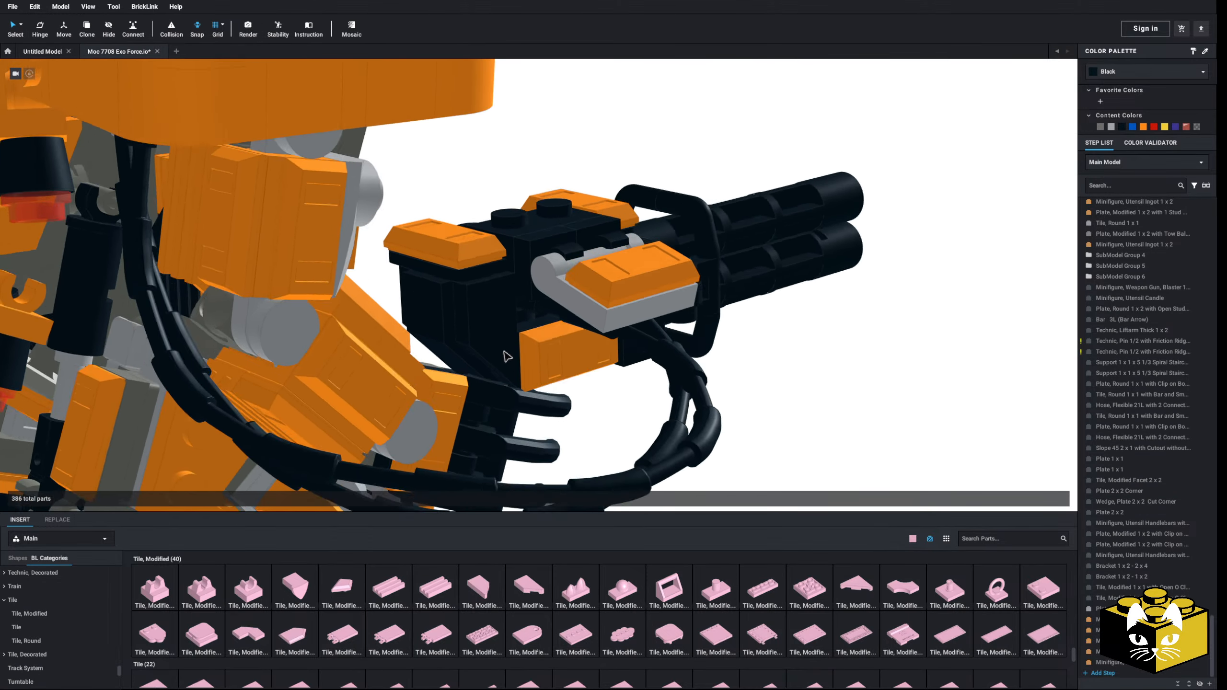
right_drag(506, 356, 488, 326)
click(451, 334)
key(Delete)
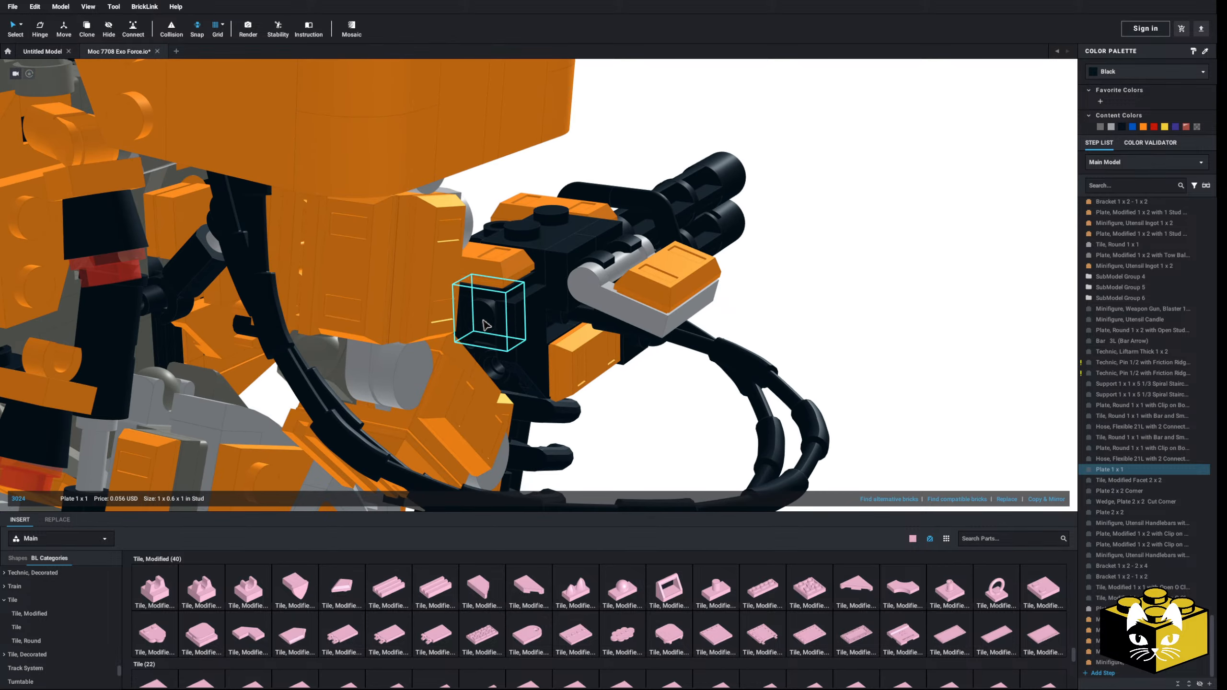
key(Delete)
Step: Place a rotated Slope 45 2 x 1 with 2/3 Cutout on the lower rear of the gun mount
scroll(39, 638, down, 6)
scroll(40, 634, up, 5)
scroll(42, 630, up, 5)
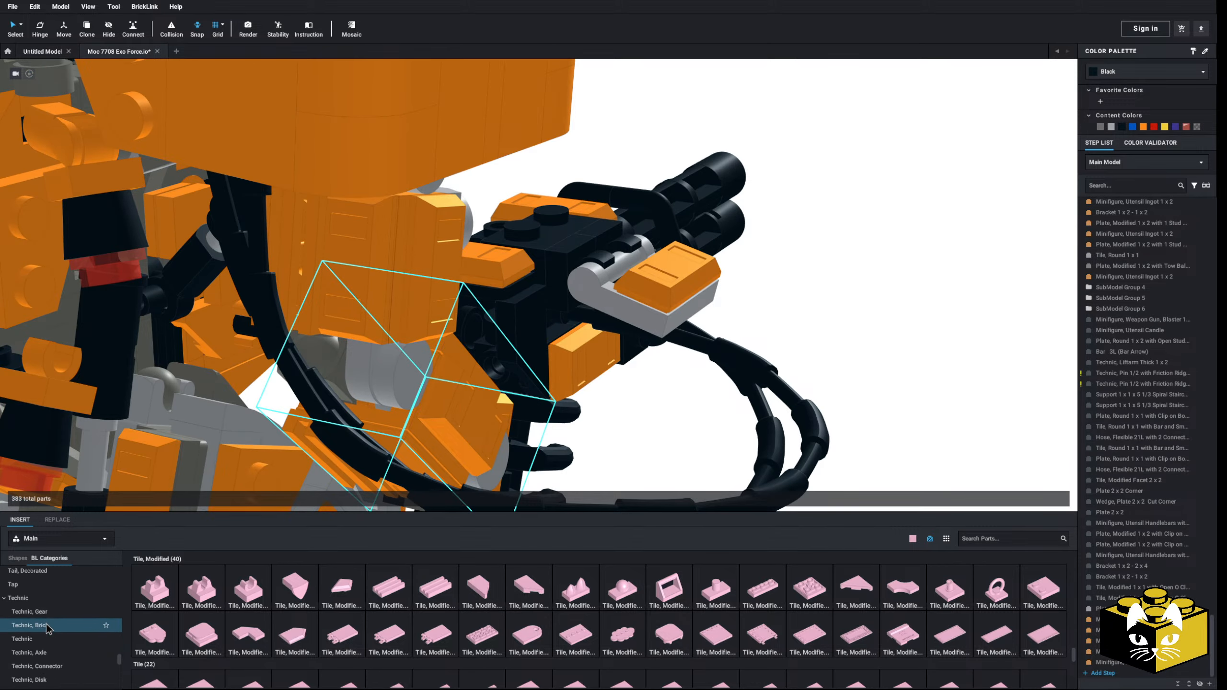
click(19, 596)
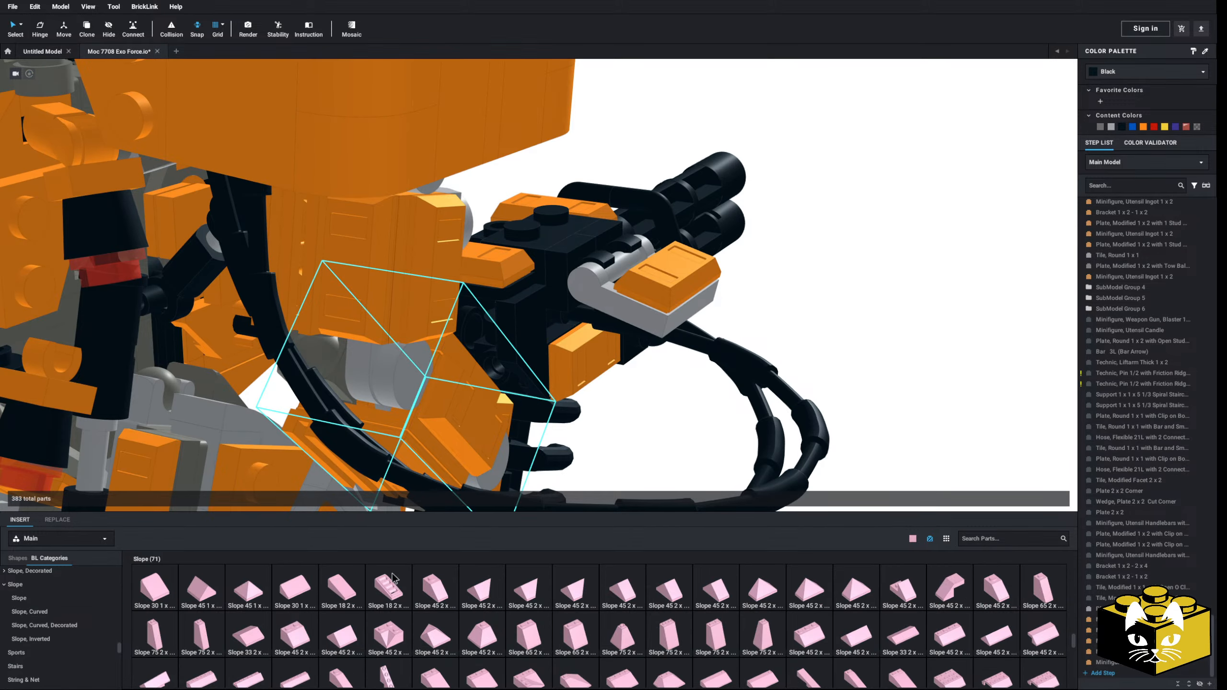
click(908, 599)
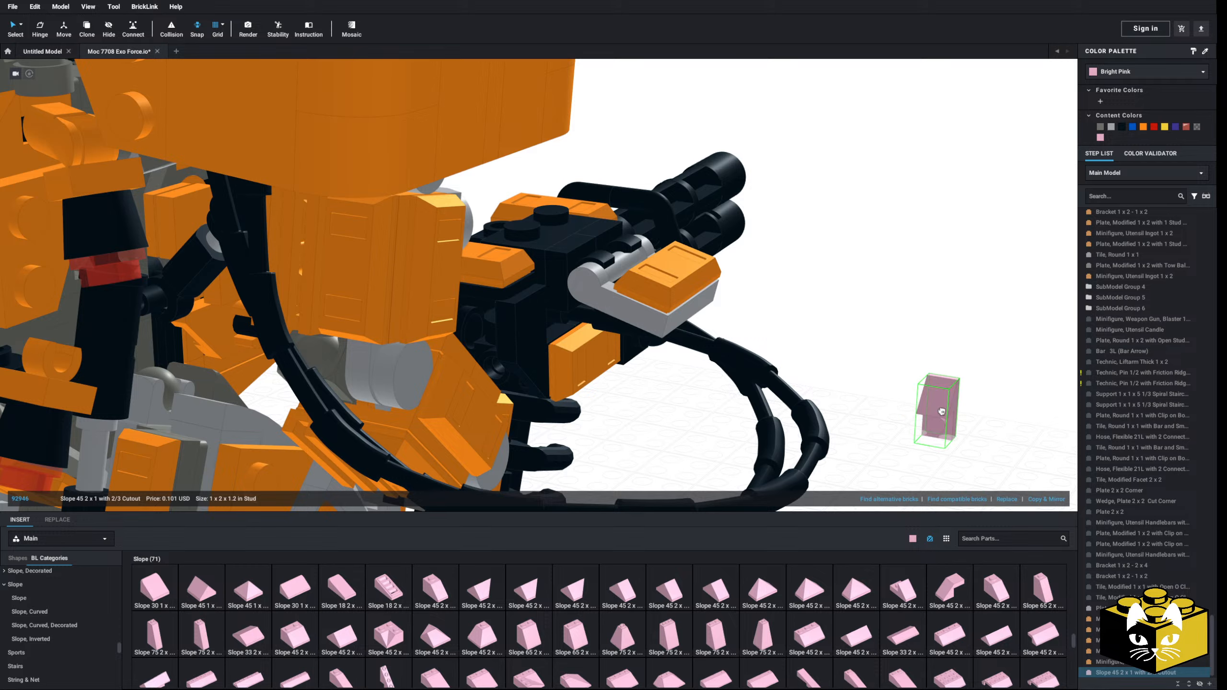
key(Up)
click(503, 343)
click(502, 343)
click(884, 348)
right_drag(883, 348, 483, 457)
Step: Place two 1 x 1 plates on the rear of the gun mount above the new slope
scroll(167, 615, up, 3)
scroll(72, 603, up, 10)
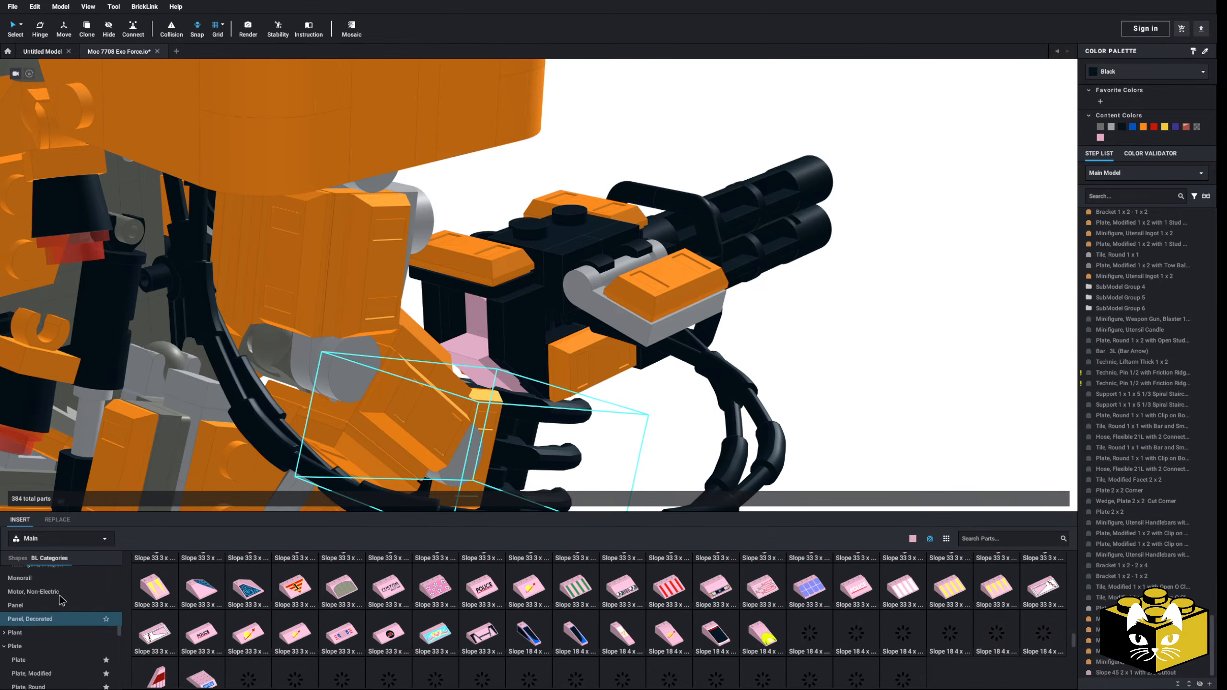
scroll(60, 614, down, 3)
click(43, 608)
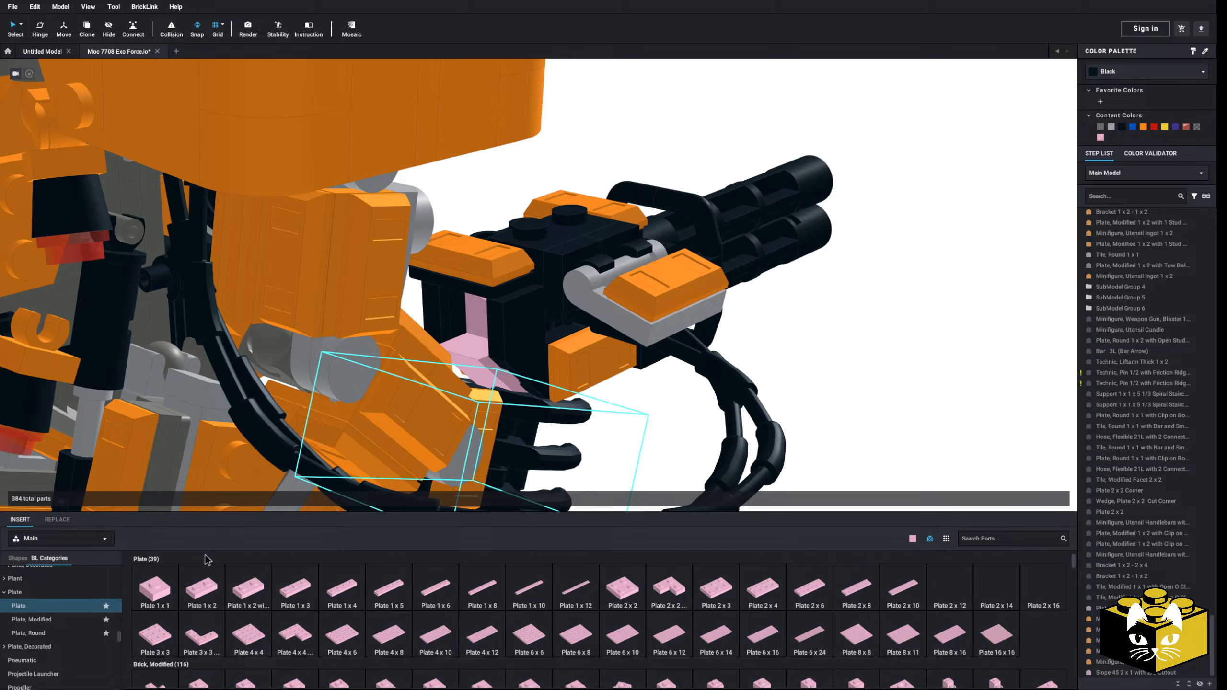
drag(156, 587, 471, 329)
drag(153, 598, 460, 329)
Step: Select all bright pink parts by colour, recolour the new rear slope and plates black, and return to normal selection
click(874, 336)
right_drag(874, 336, 732, 358)
scroll(731, 358, down, 8)
right_drag(667, 402, 577, 355)
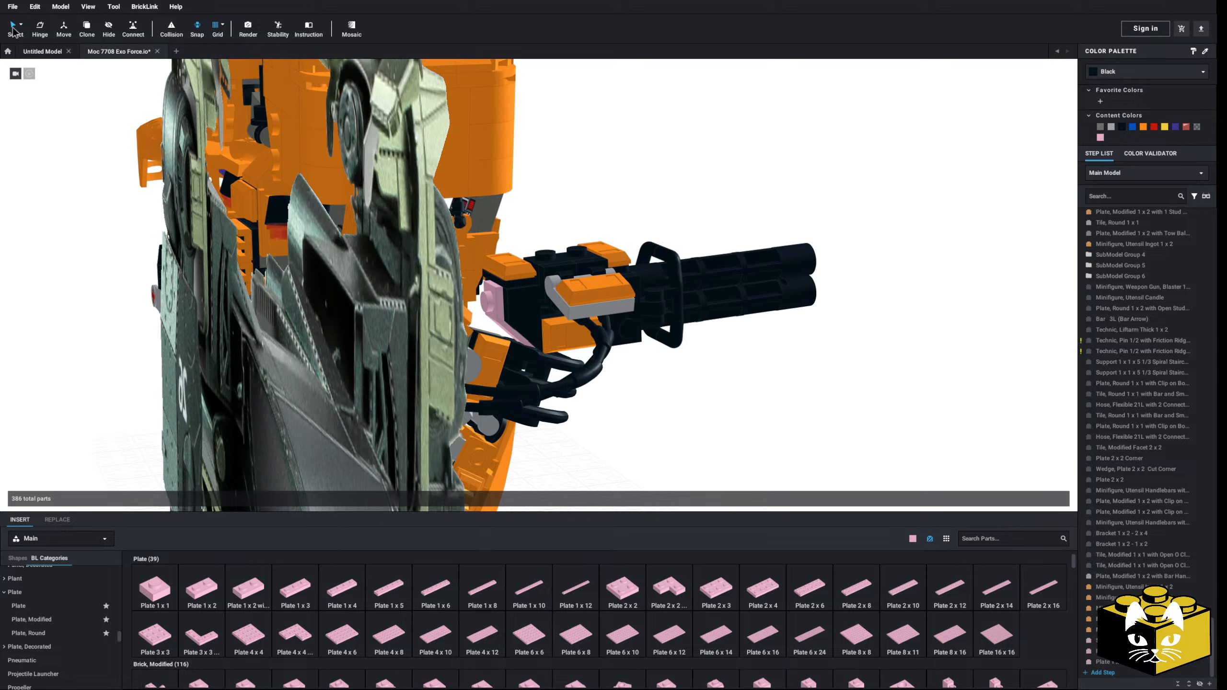
click(24, 30)
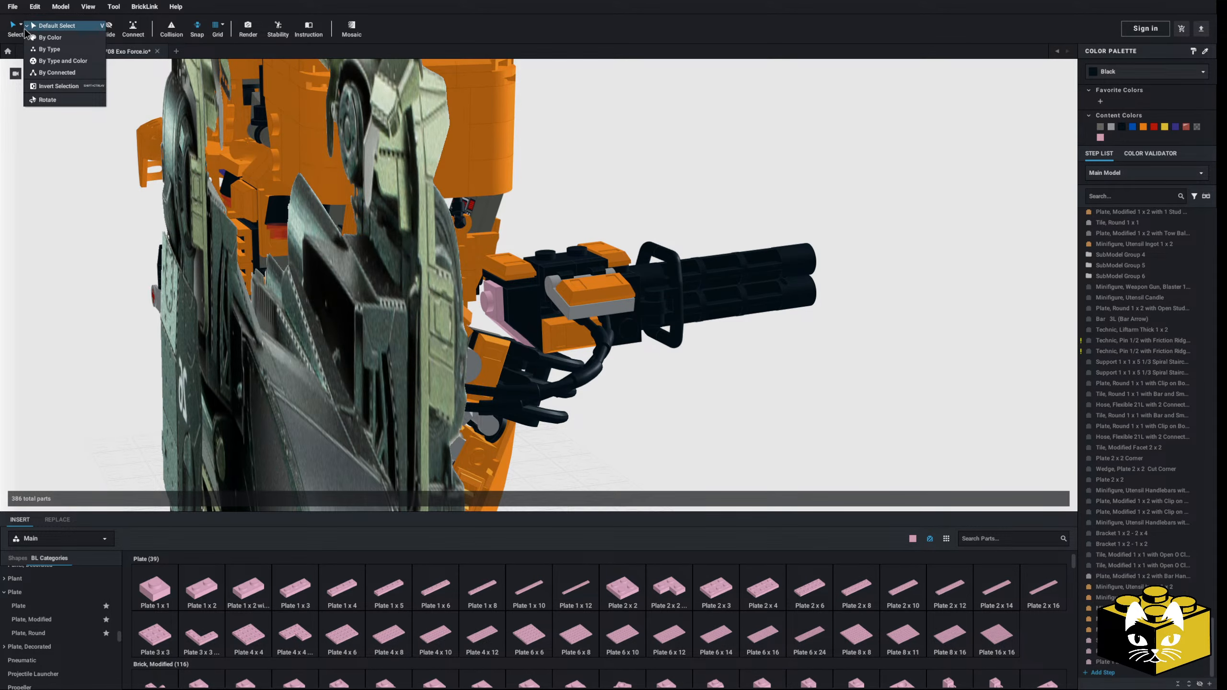
click(44, 41)
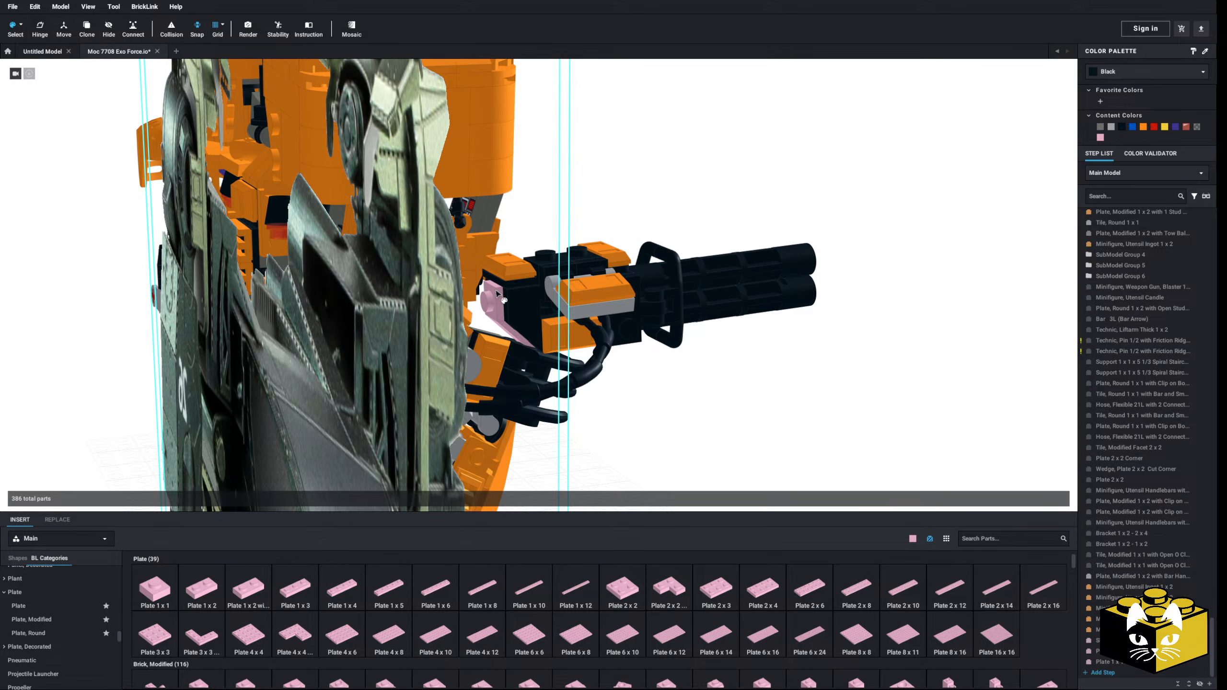
right_drag(515, 301, 510, 308)
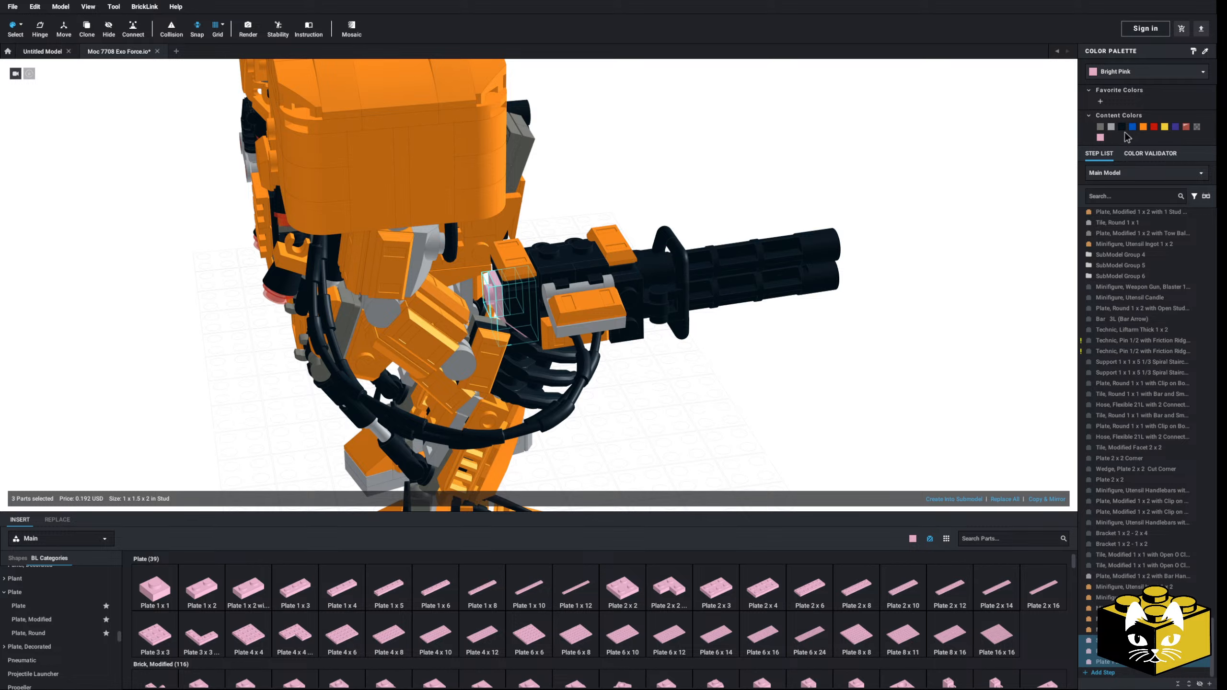
click(965, 277)
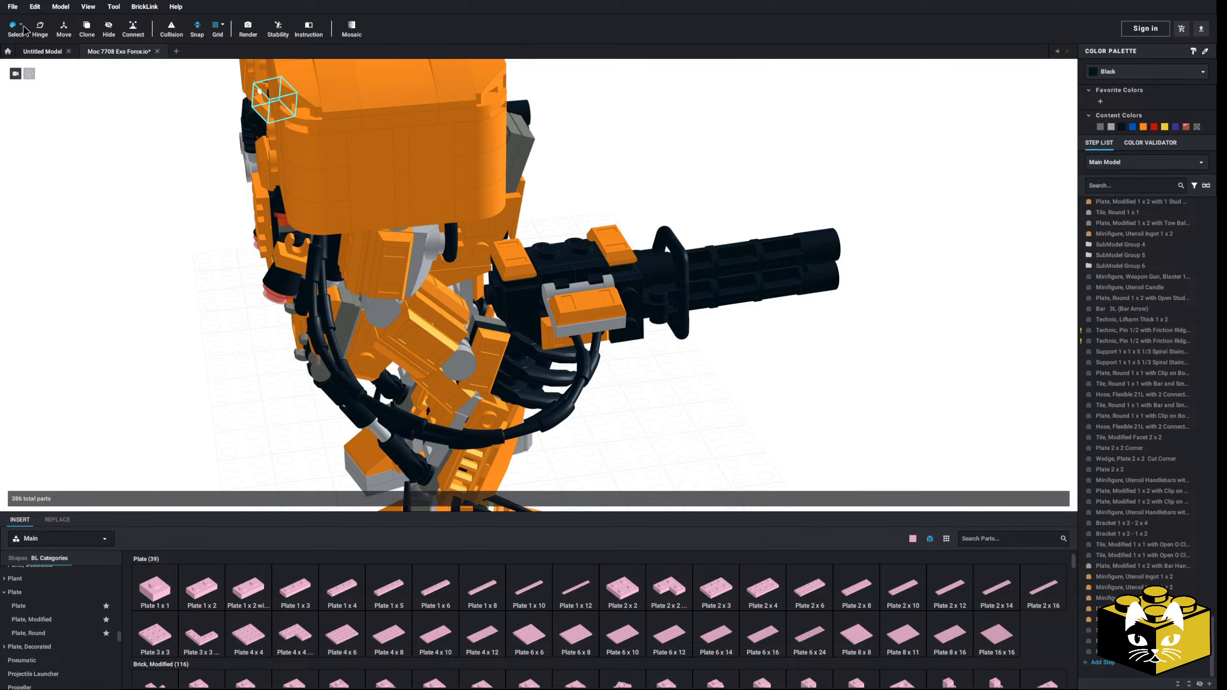
click(23, 26)
click(41, 24)
Step: Delete both black 1 x 1 plates from the rear of the gun mount, keeping the cutout slope
scroll(715, 406, up, 4)
right_drag(712, 416, 669, 404)
scroll(733, 400, down, 3)
scroll(60, 619, down, 3)
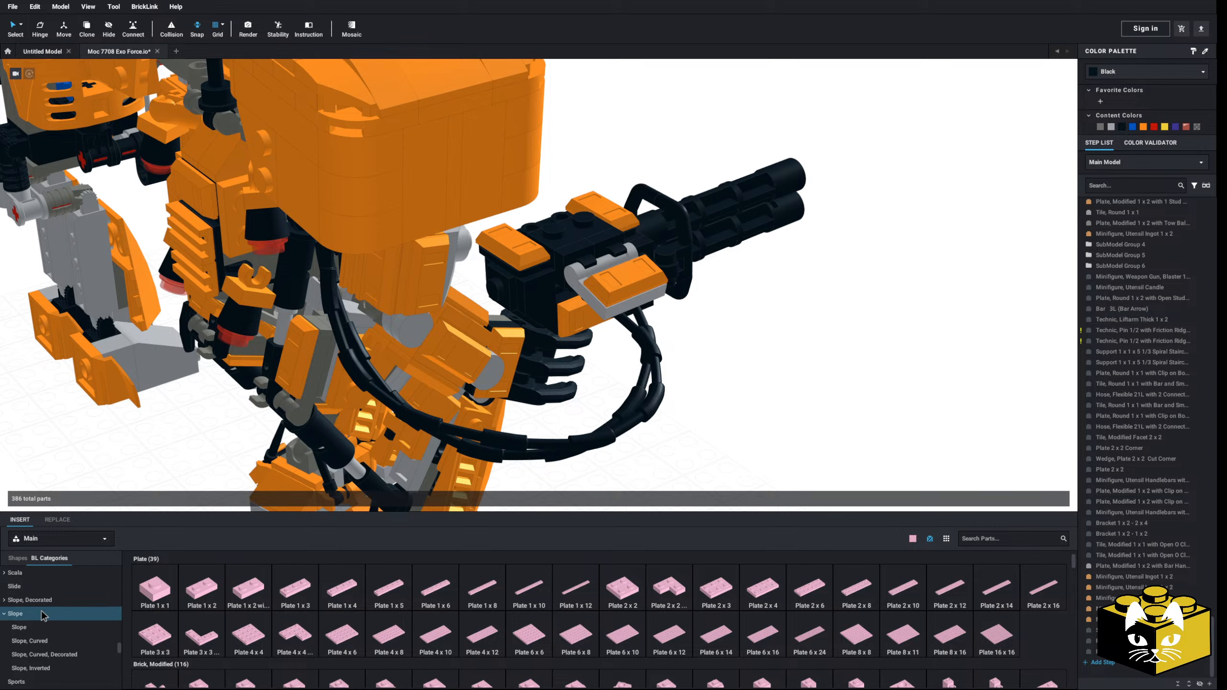
click(502, 290)
key(Delete)
right_drag(502, 290, 510, 282)
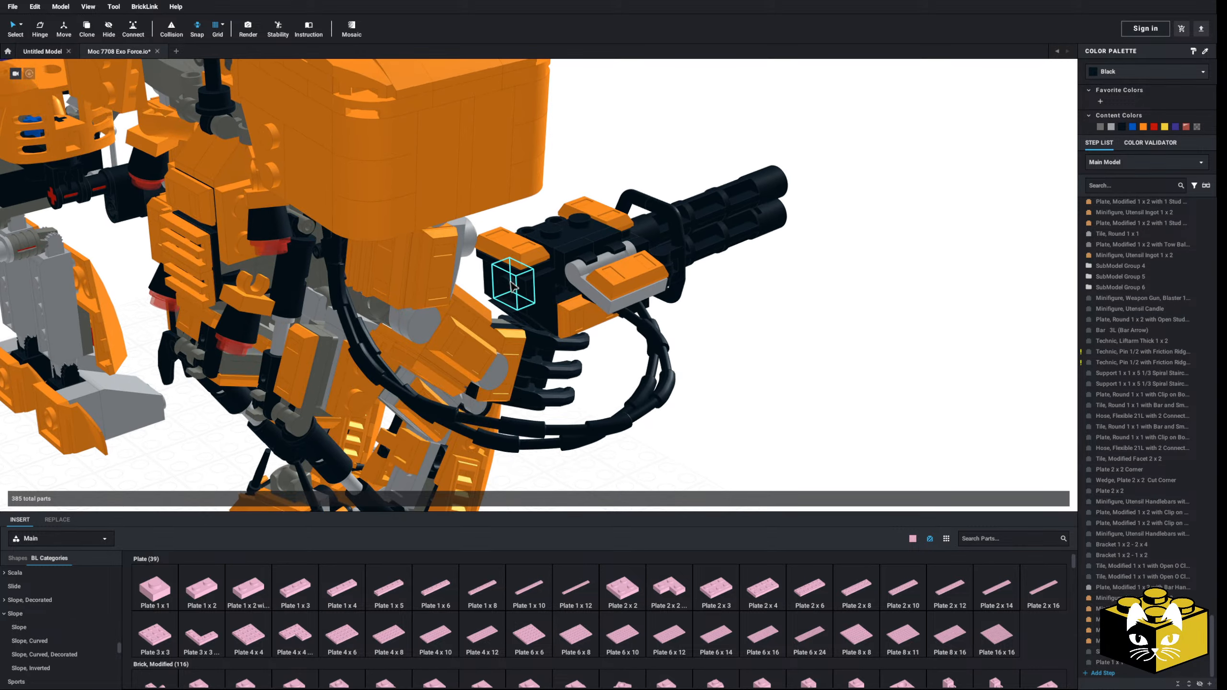
click(513, 286)
key(Delete)
Step: Place a Brick, Modified 1 x 1 x 2/3 with Open Stud in the rear gap, stud facing backwards, and recolour it black
scroll(513, 286, up, 4)
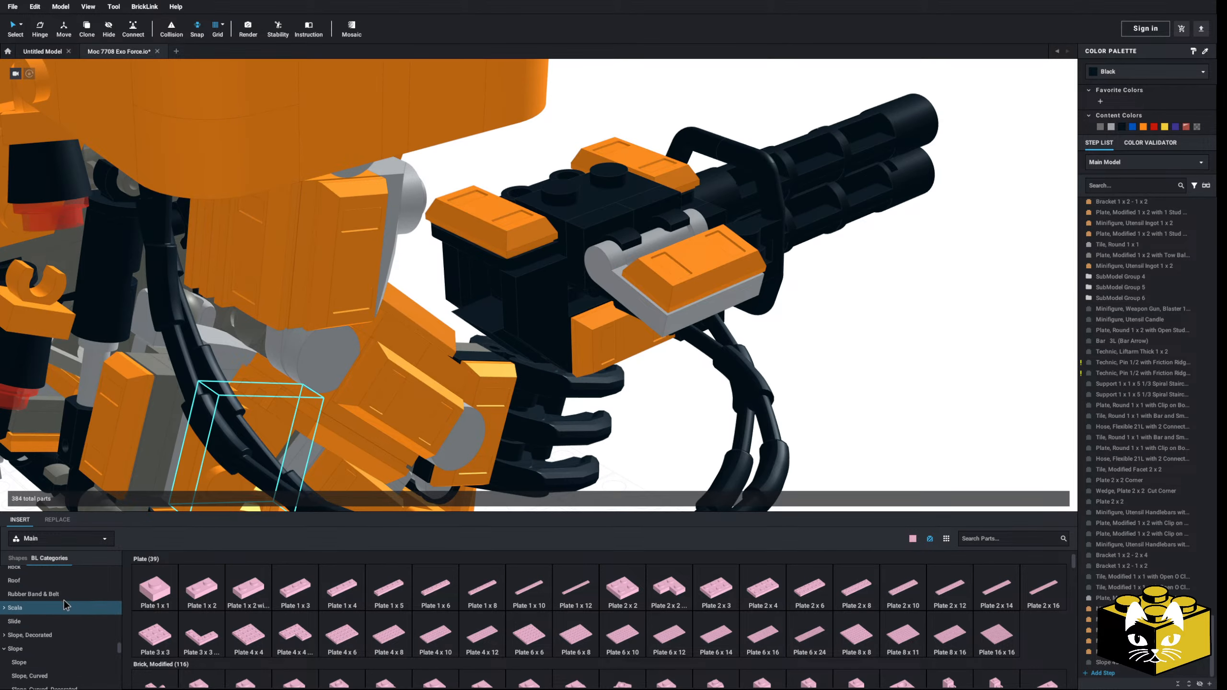
scroll(70, 598, up, 1)
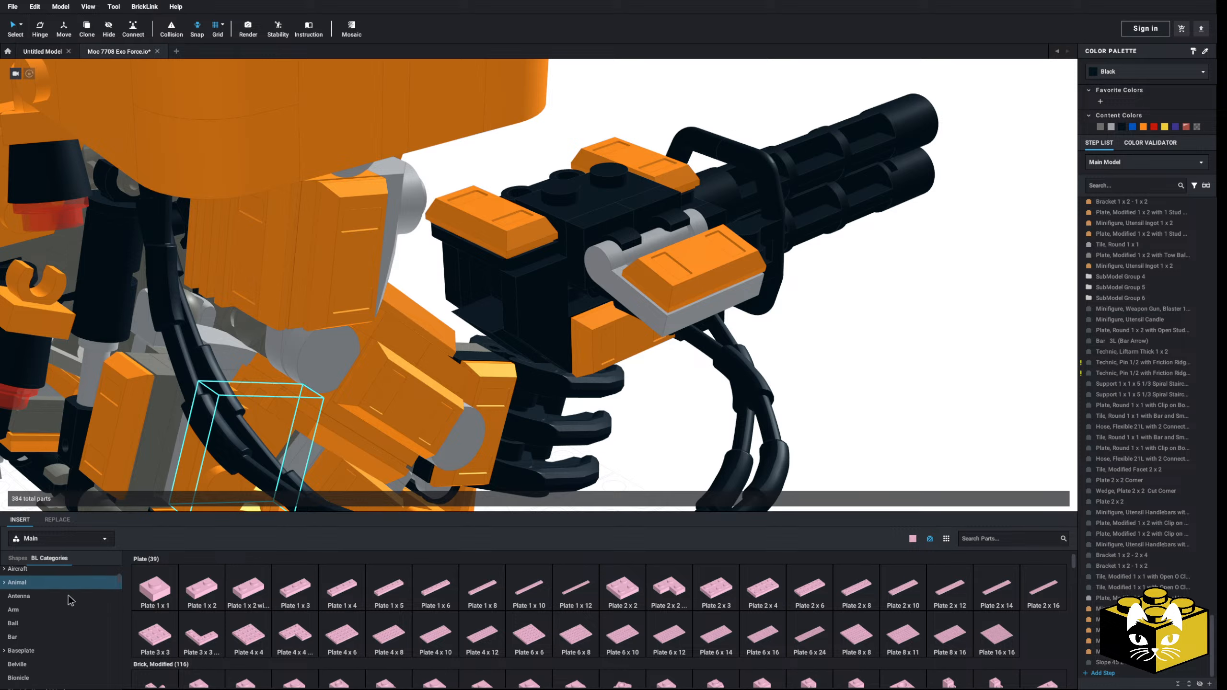
scroll(63, 607, down, 3)
click(53, 617)
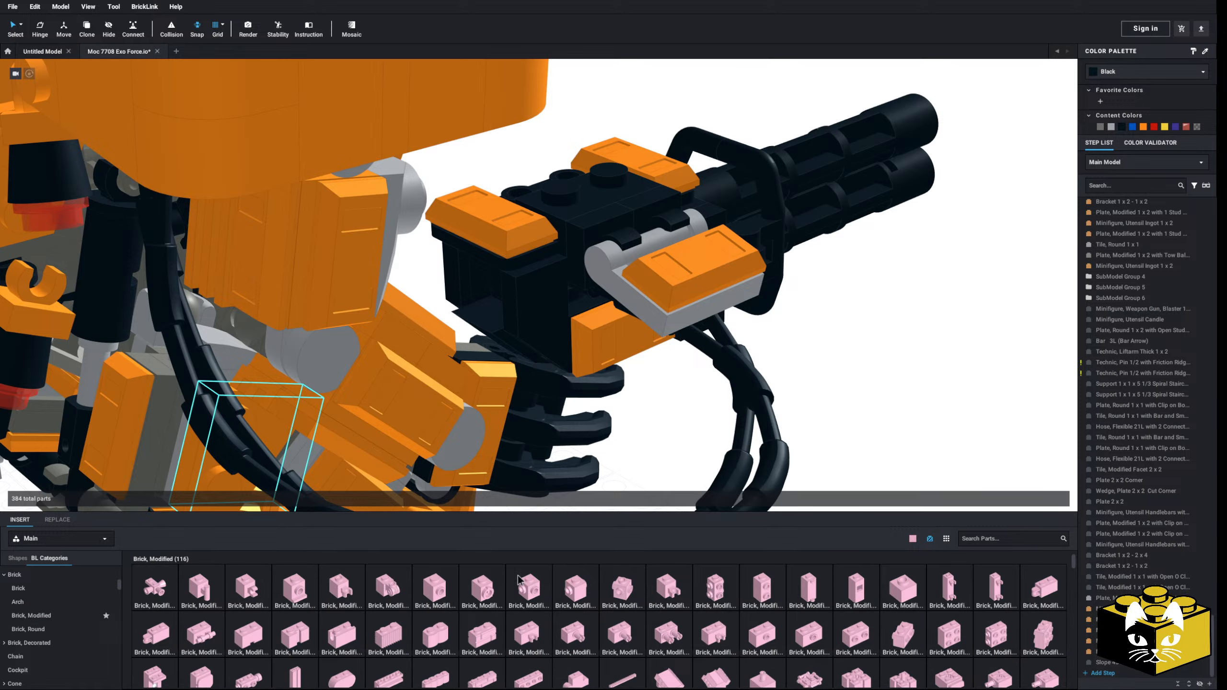
drag(916, 592, 903, 408)
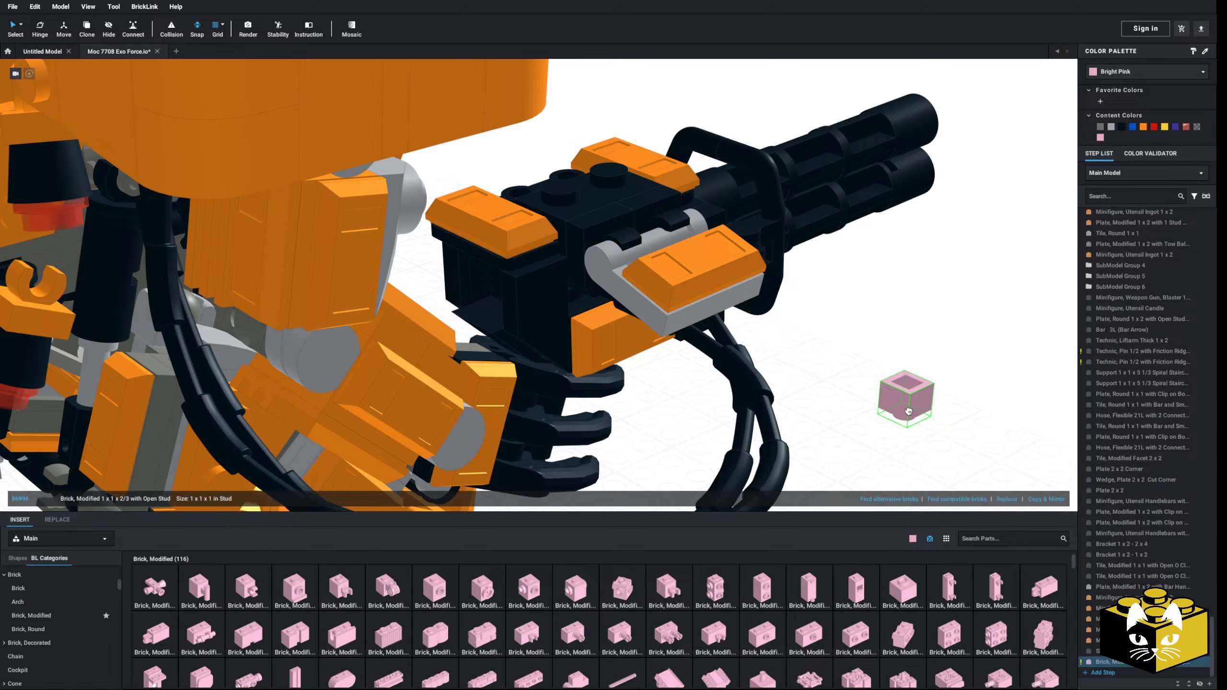
drag(605, 361, 489, 294)
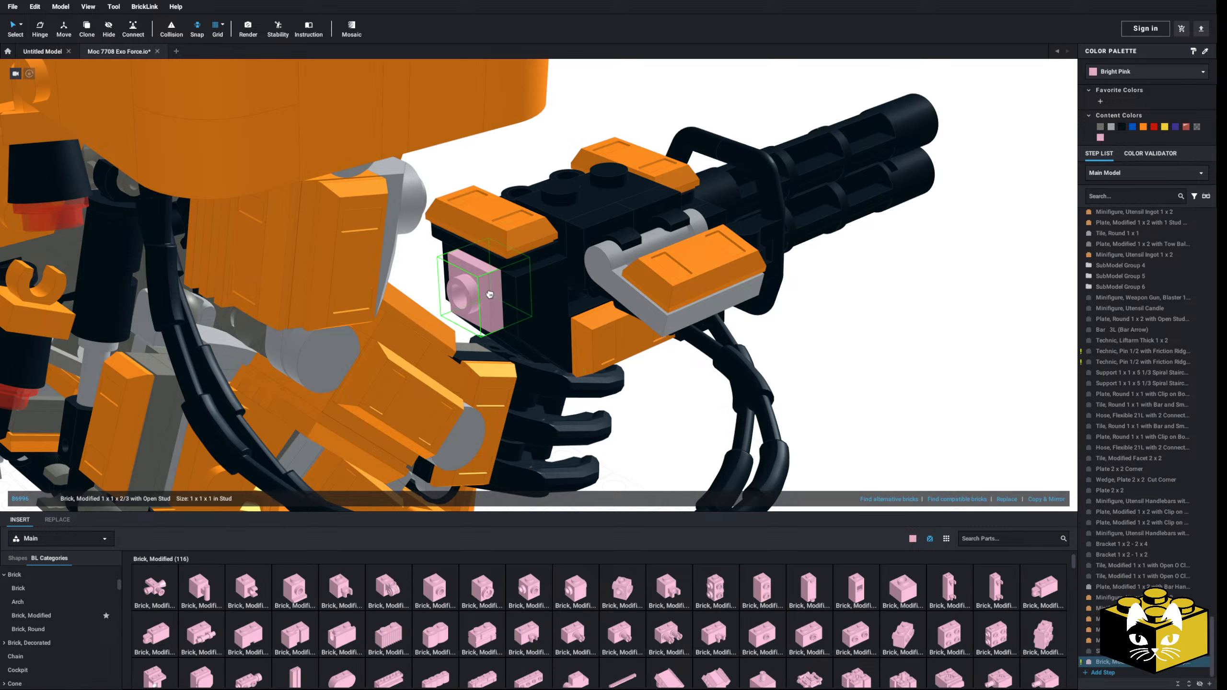
click(1121, 126)
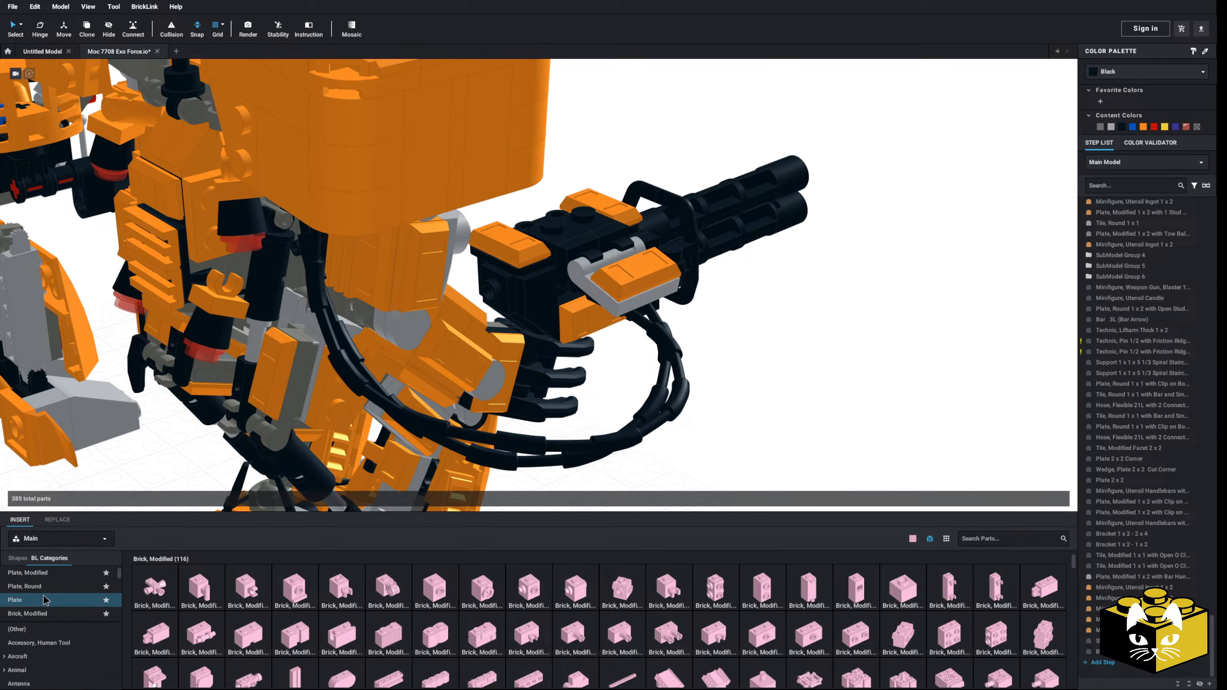
Step: Attach a Plate 1 x 2 upright to the rear of the gun mount
click(26, 586)
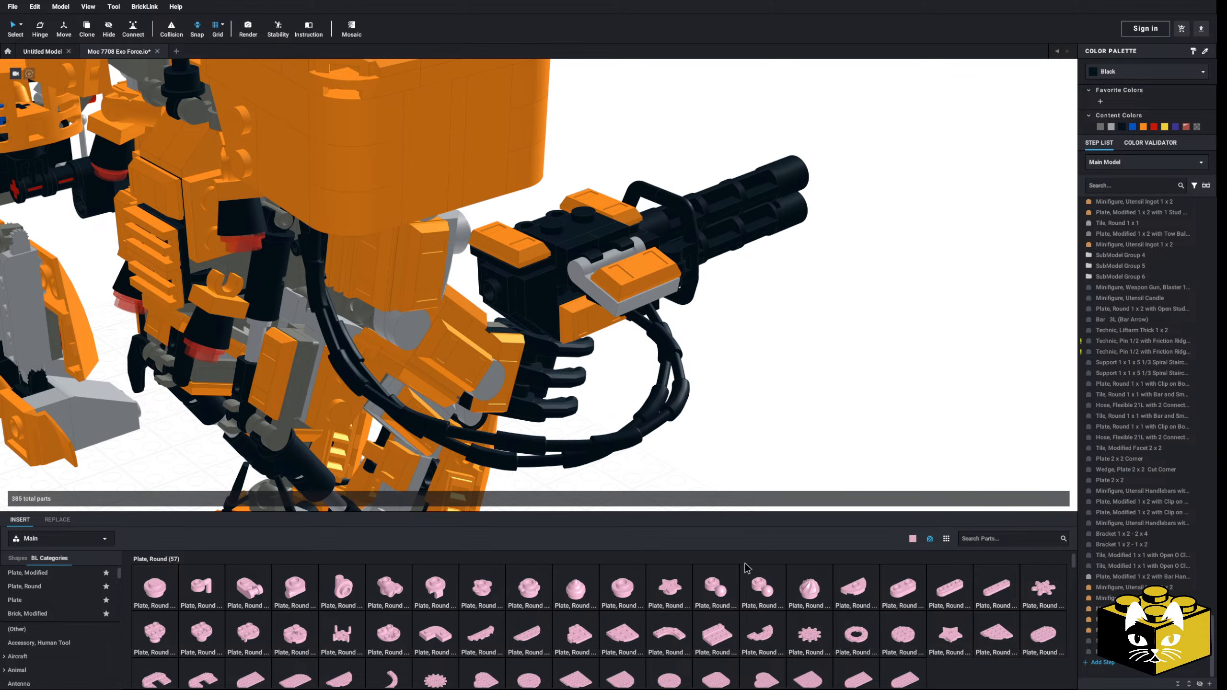
click(19, 599)
drag(228, 583, 715, 375)
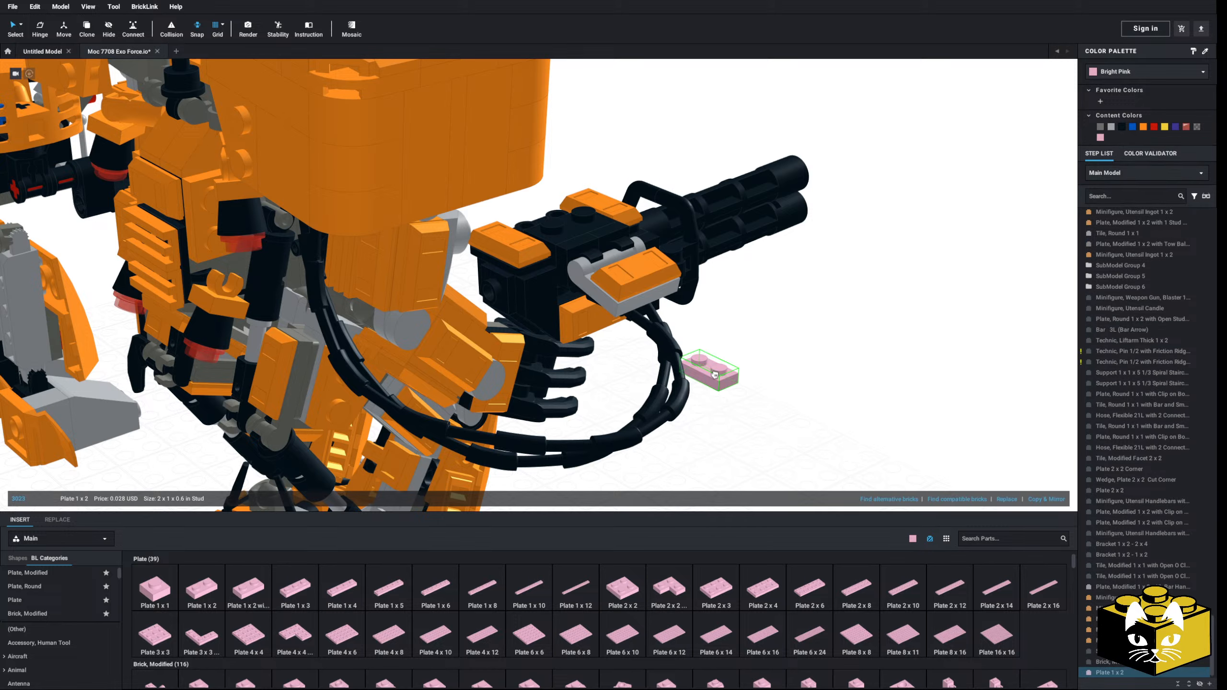
click(787, 350)
Step: Add a Slope 30 over the upright plate at the rear of the gun mount and recolour both parts black
mouse_move(786, 350)
right_down()
mouse_move(763, 340)
mouse_move(774, 346)
right_up()
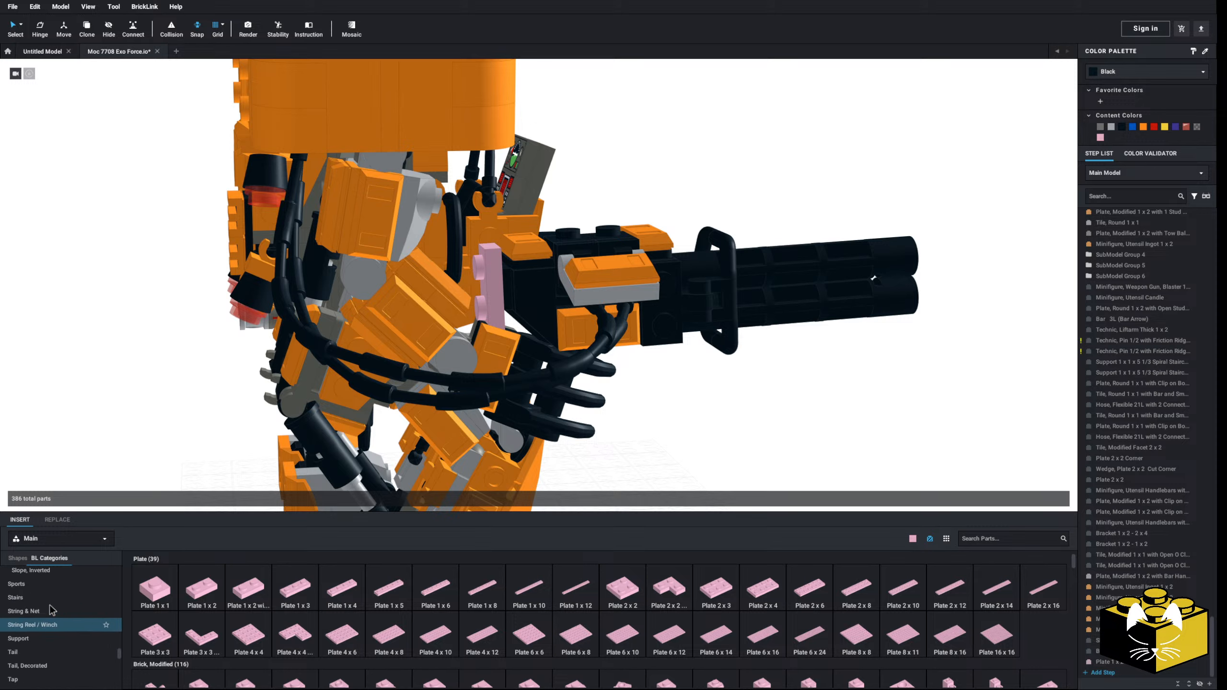
click(36, 628)
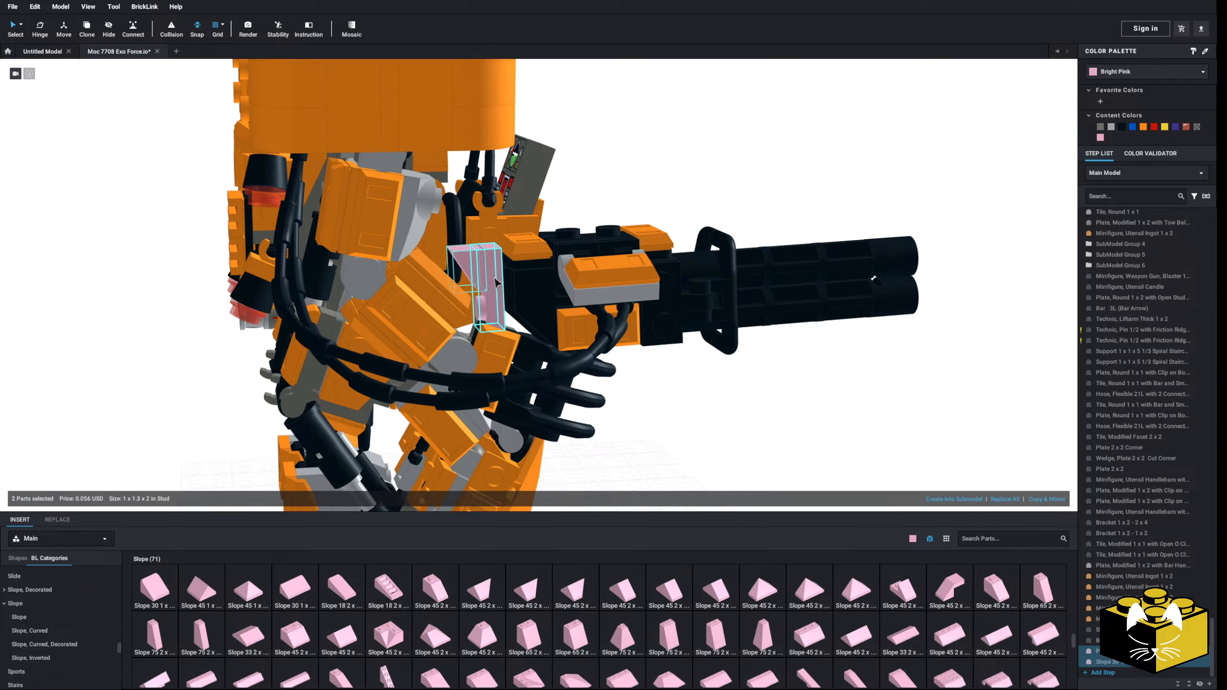
click(1123, 130)
click(971, 307)
Step: Recolour the light bluish gray 1 x 2 plate with bar handle on the hose side of the gun mount black
scroll(748, 417, down, 4)
right_drag(747, 416, 641, 411)
scroll(527, 288, up, 3)
scroll(528, 288, down, 2)
click(529, 289)
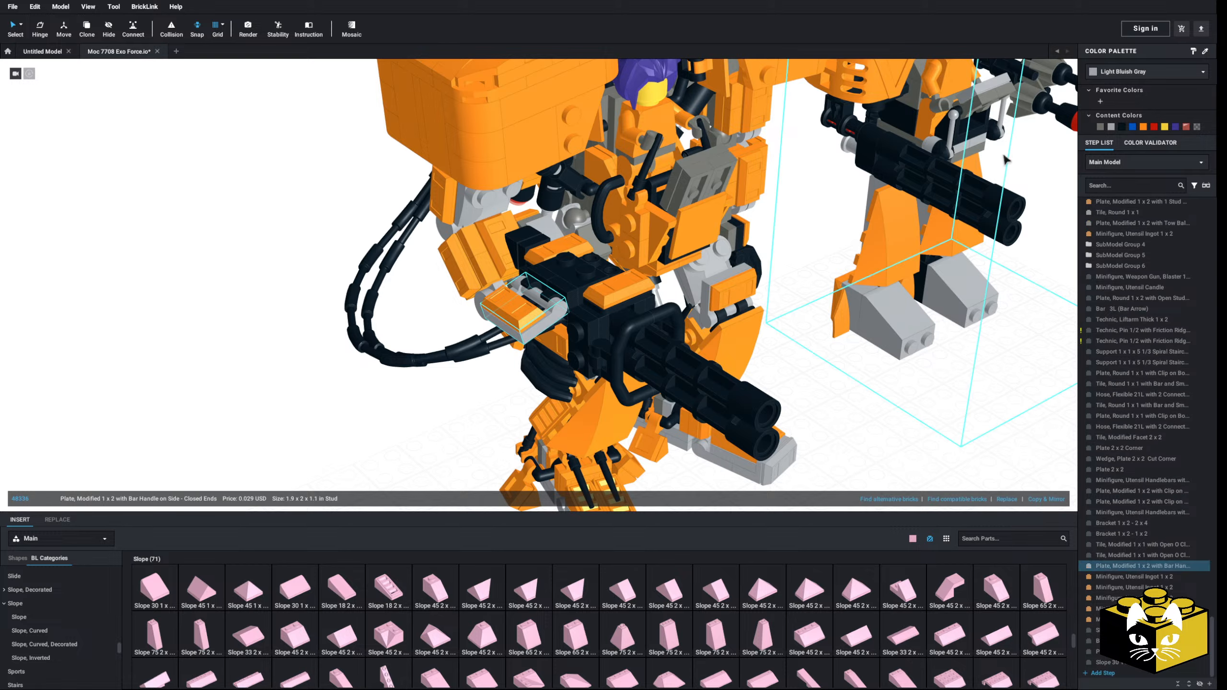
click(448, 401)
Step: Recolour the orange ingots on the top and both sides of the gun mount black, including the one on the clipped plate
scroll(449, 396, down, 2)
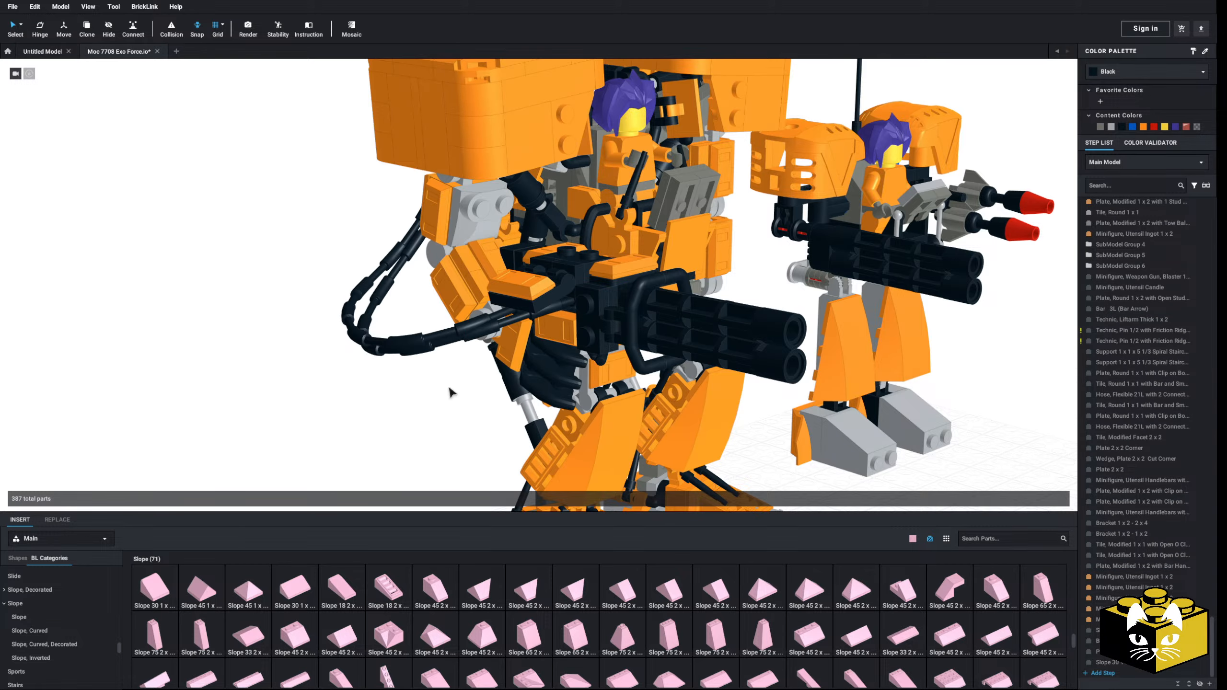
click(577, 325)
right_drag(577, 324, 561, 321)
right_drag(582, 280, 497, 254)
ctrl+click(533, 367)
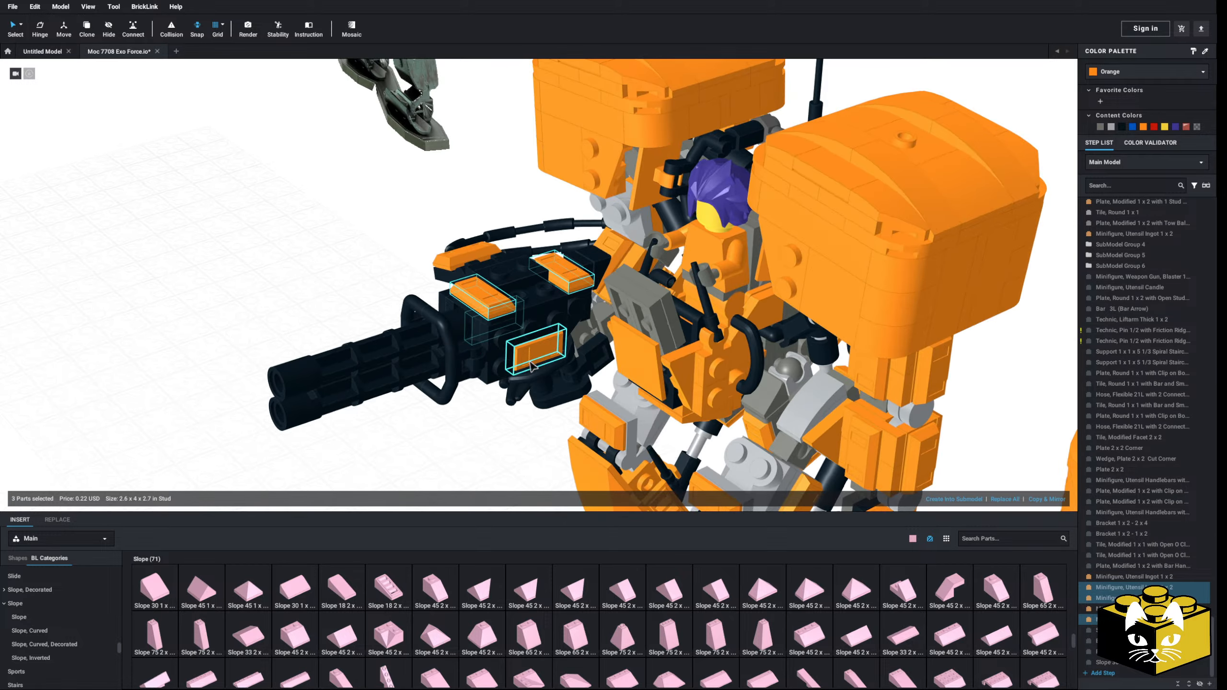
click(318, 261)
right_drag(317, 261, 430, 262)
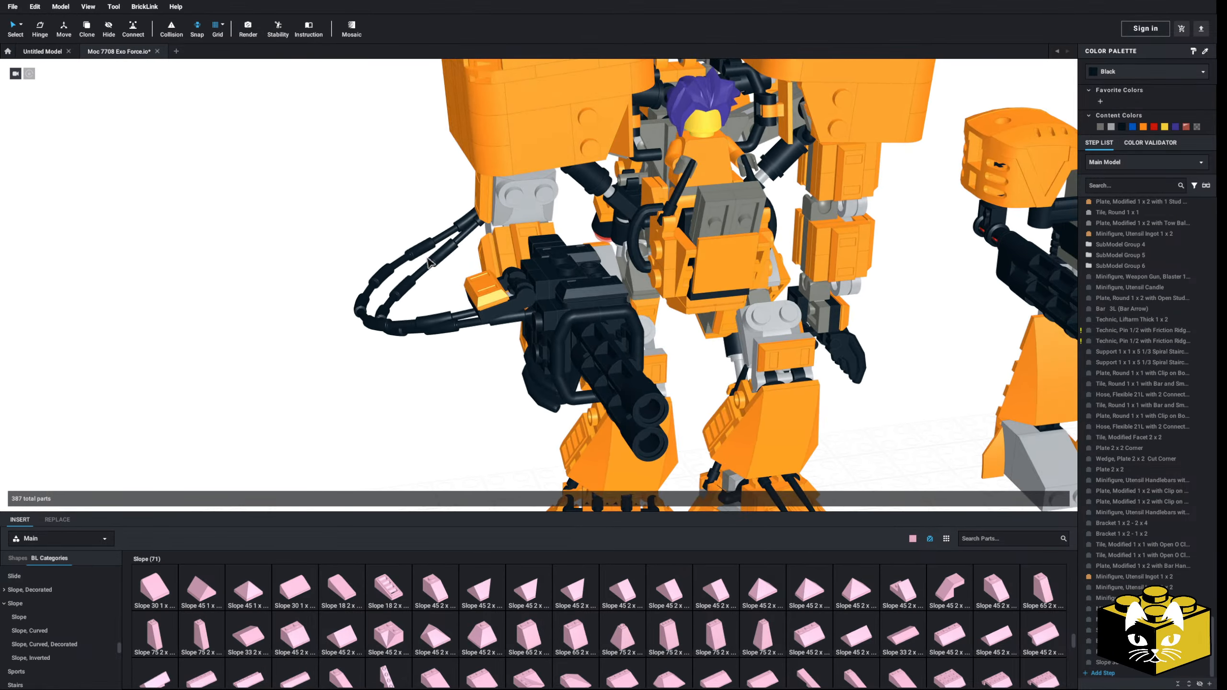
click(354, 398)
right_drag(354, 398, 336, 467)
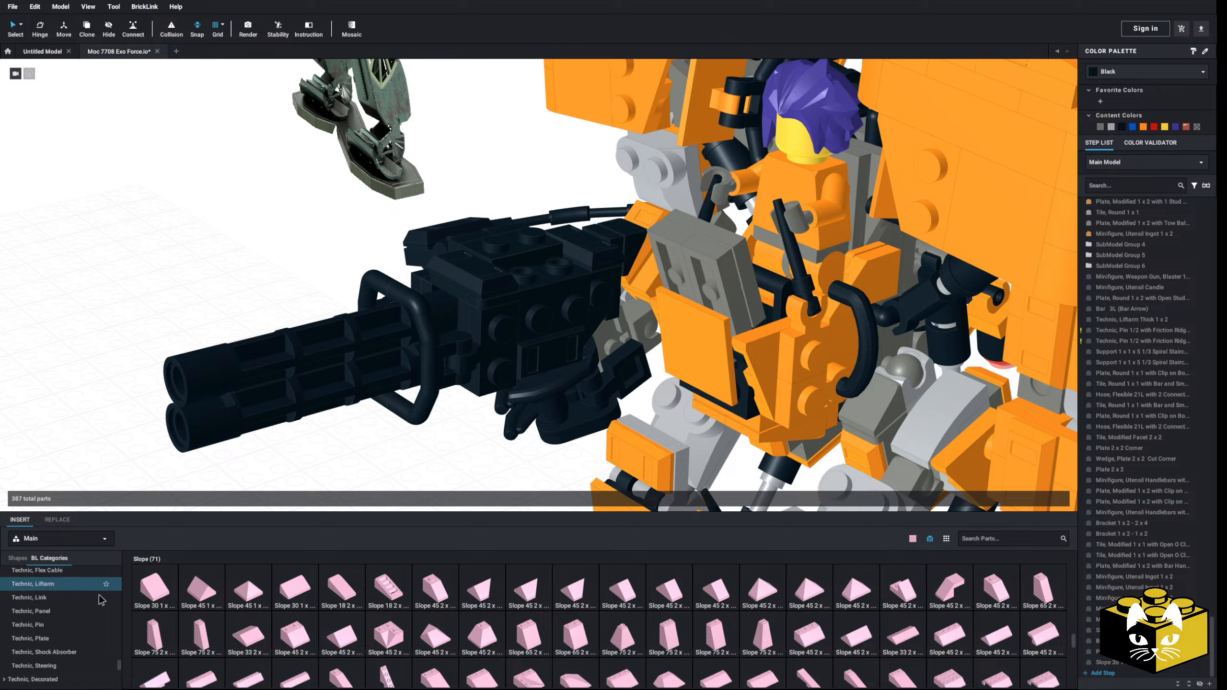
Step: Attach a black Tile, Modified 1 x 1 with Open O Clip and a pasted Bar Curved with Angled Ends 1L to the mount's inner side
drag(155, 587, 426, 467)
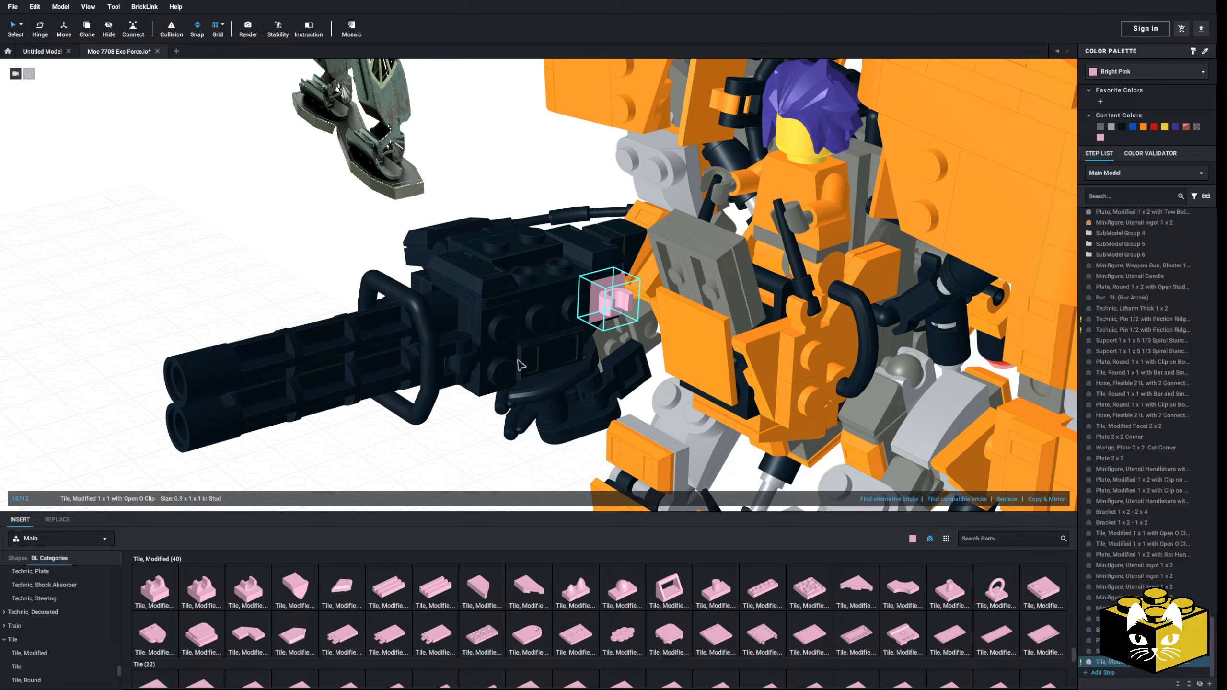
right_click(424, 407)
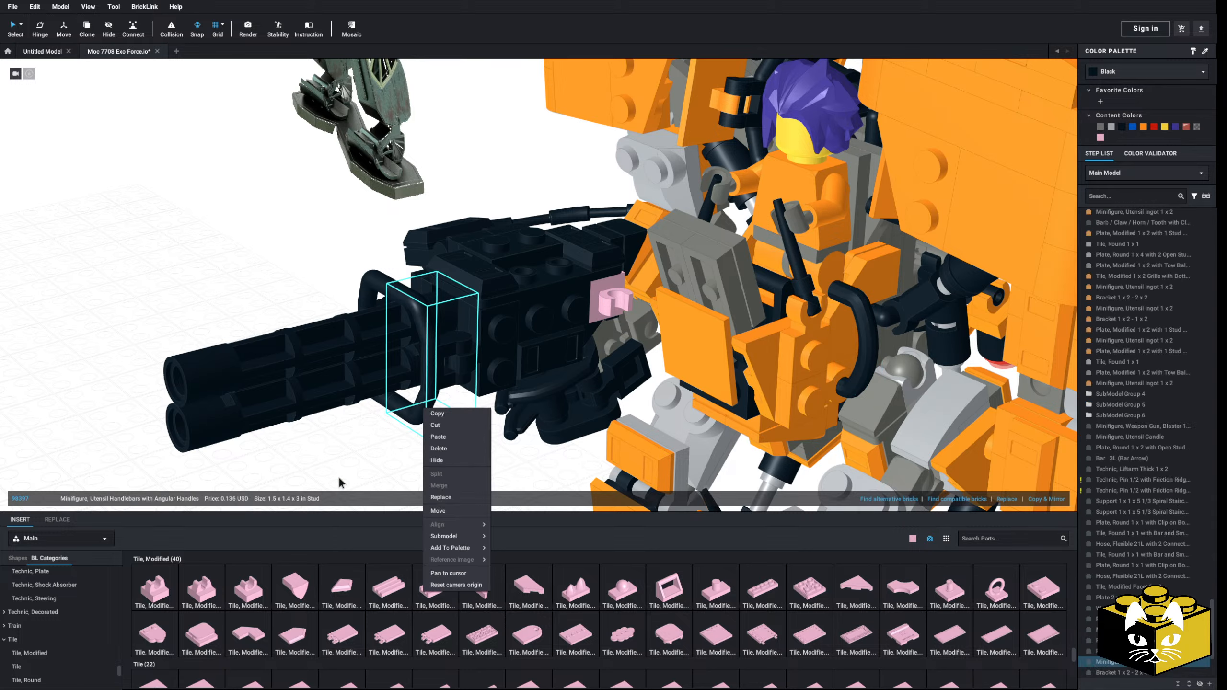
right_click(342, 464)
click(356, 492)
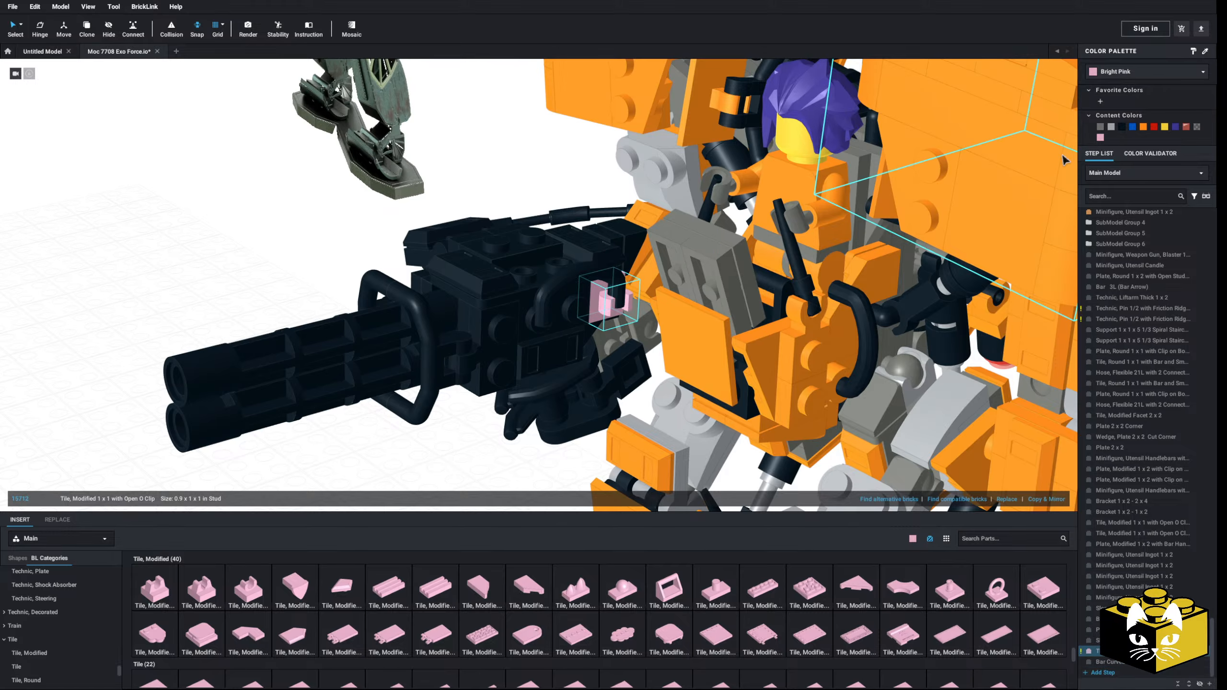
click(1118, 130)
click(397, 460)
scroll(397, 460, down, 5)
mouse_move(397, 460)
right_down()
mouse_move(411, 438)
mouse_move(435, 438)
mouse_move(417, 460)
mouse_move(392, 452)
mouse_move(431, 453)
mouse_move(411, 457)
mouse_move(410, 446)
mouse_move(409, 462)
right_up()
scroll(406, 453, up, 3)
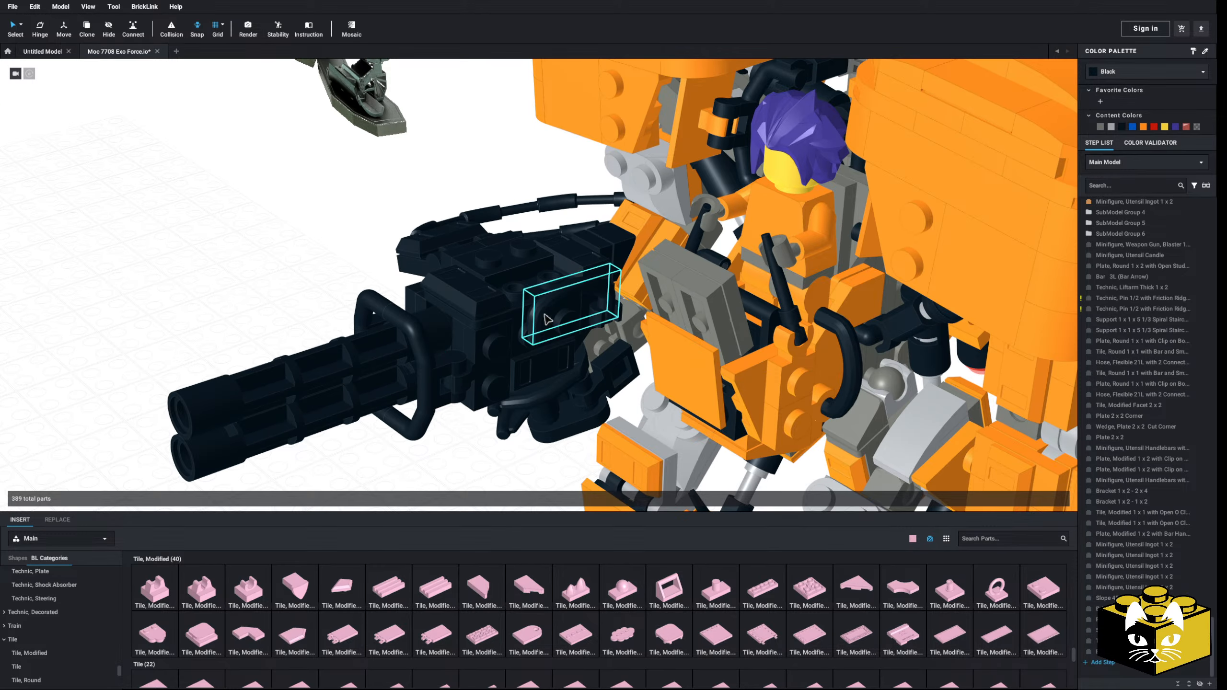
Step: Paste a copy of the curved bar higher on the gun mount and delete the original bar with its clip tile
right_click(544, 314)
click(556, 335)
right_click(305, 293)
click(325, 325)
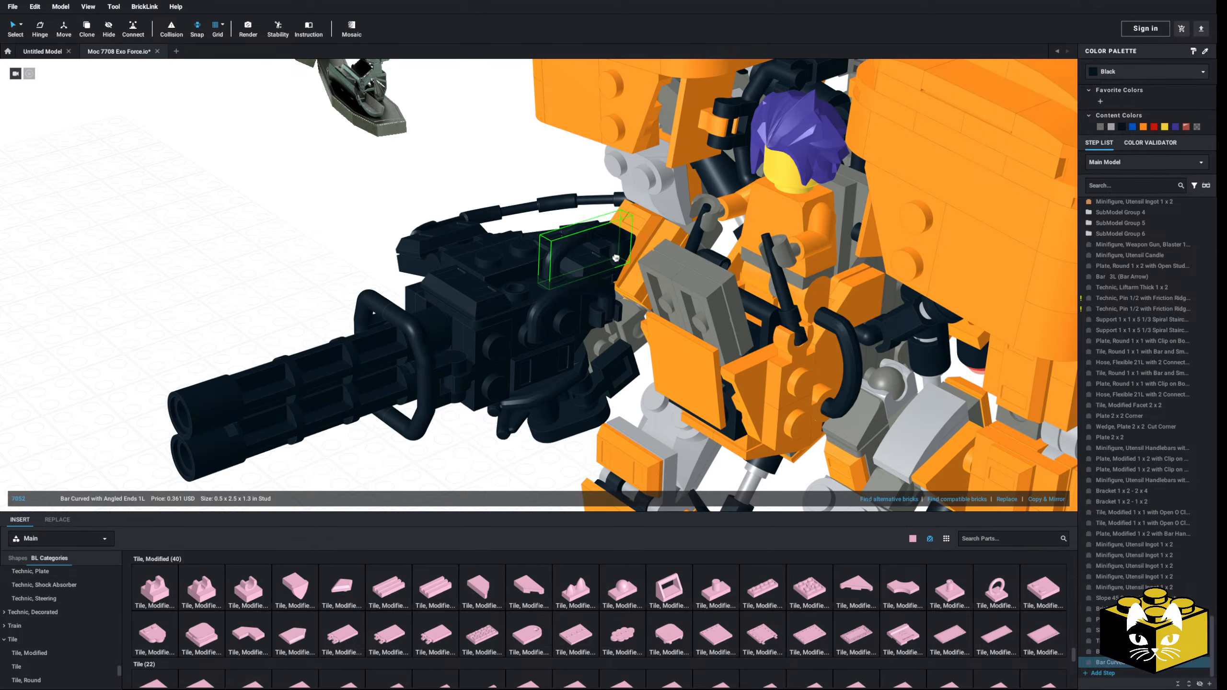
right_drag(489, 293, 575, 285)
key(Delete)
Step: Undo the curved bar's relocation and the deletion of the original bar and clip tile
scroll(392, 397, down, 3)
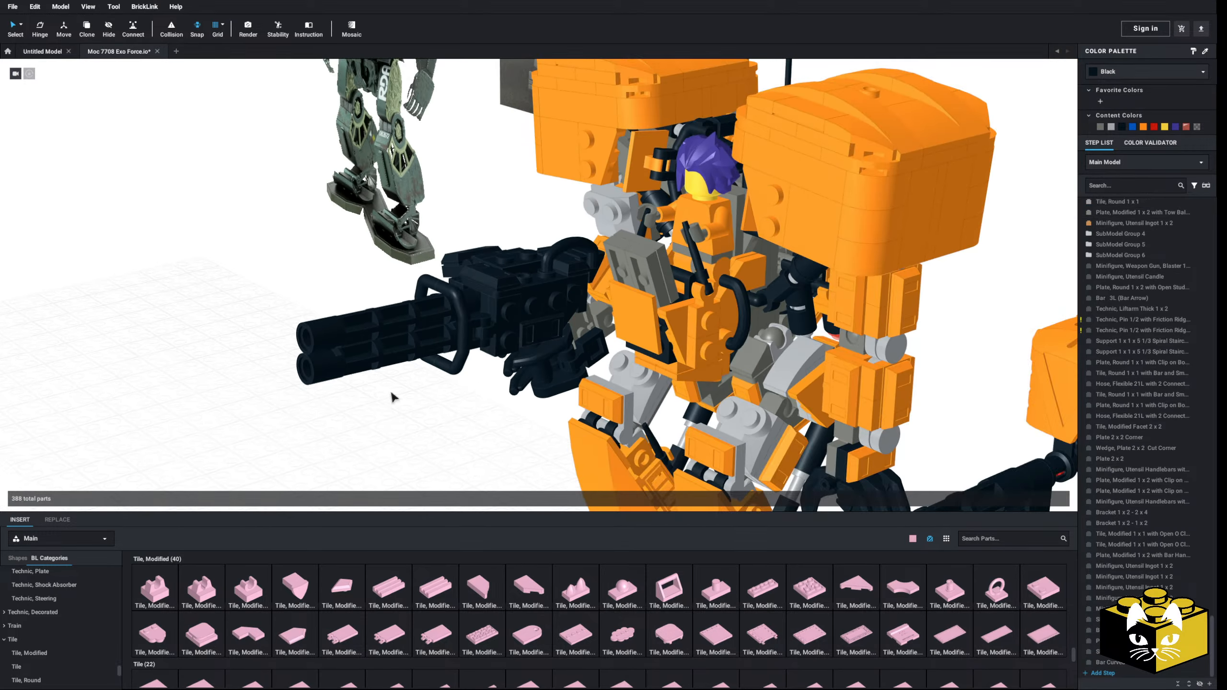
right_drag(391, 398, 391, 400)
scroll(423, 392, up, 3)
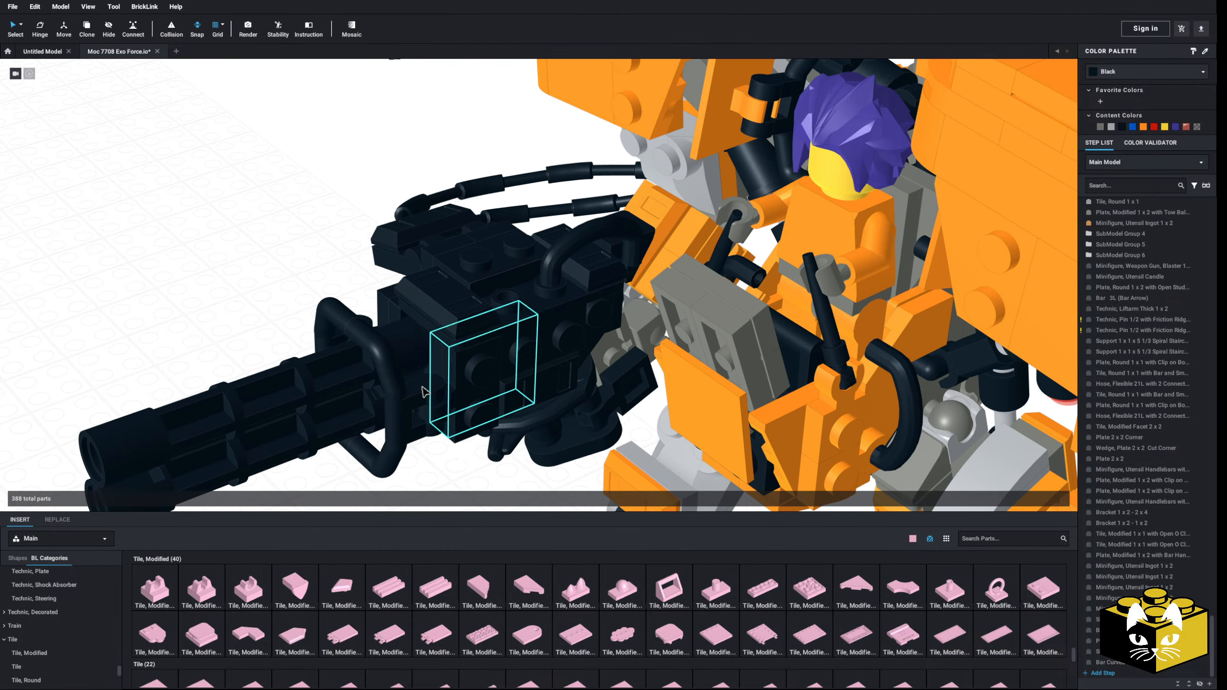
key(ctrl+z)
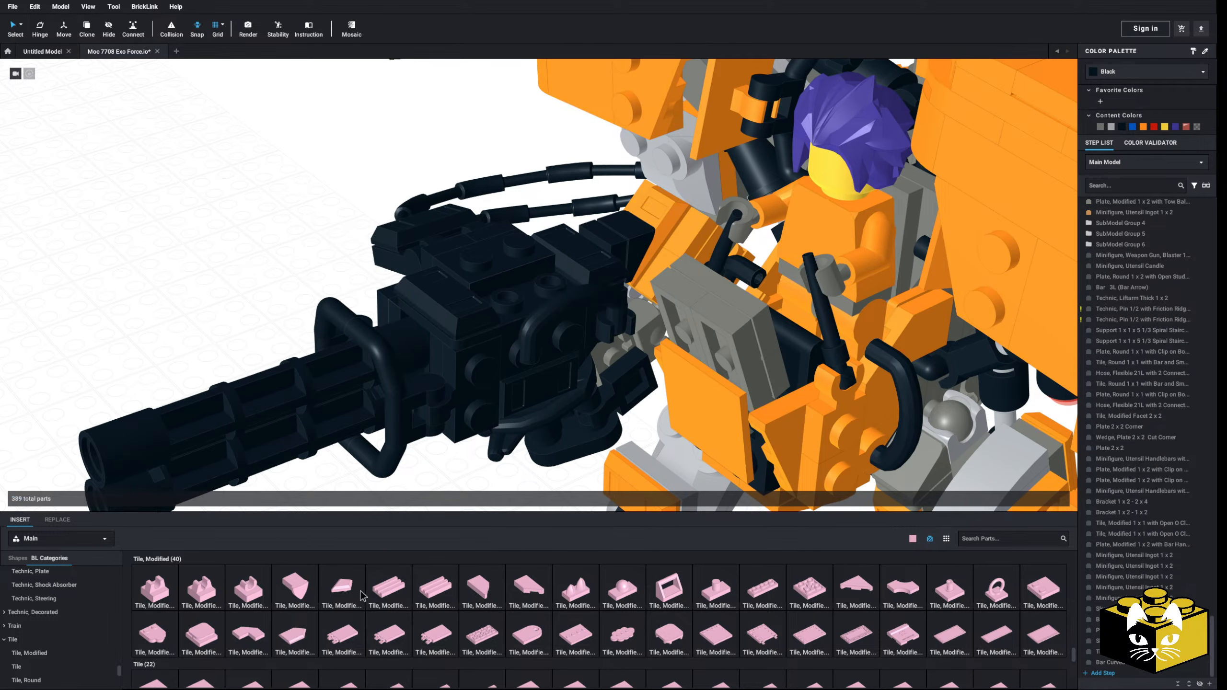
Step: Add a Tile, Modified 1 x 2 Grille with Bottom Groove on top of the gun mount and colour it black
drag(386, 590, 492, 308)
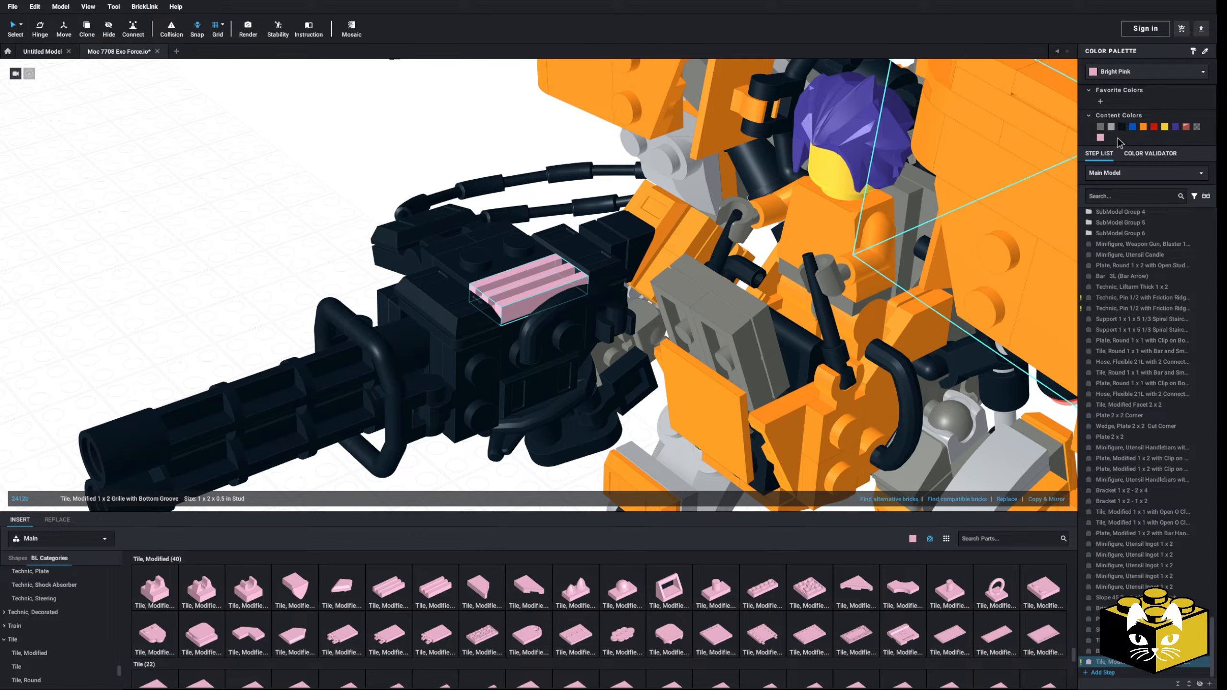
click(314, 238)
scroll(310, 239, down, 5)
Step: Add a Bar 1L with Angled Hollow Stud under the gun mount and colour it black
right_drag(310, 239, 281, 344)
scroll(280, 346, up, 5)
right_drag(316, 416, 336, 364)
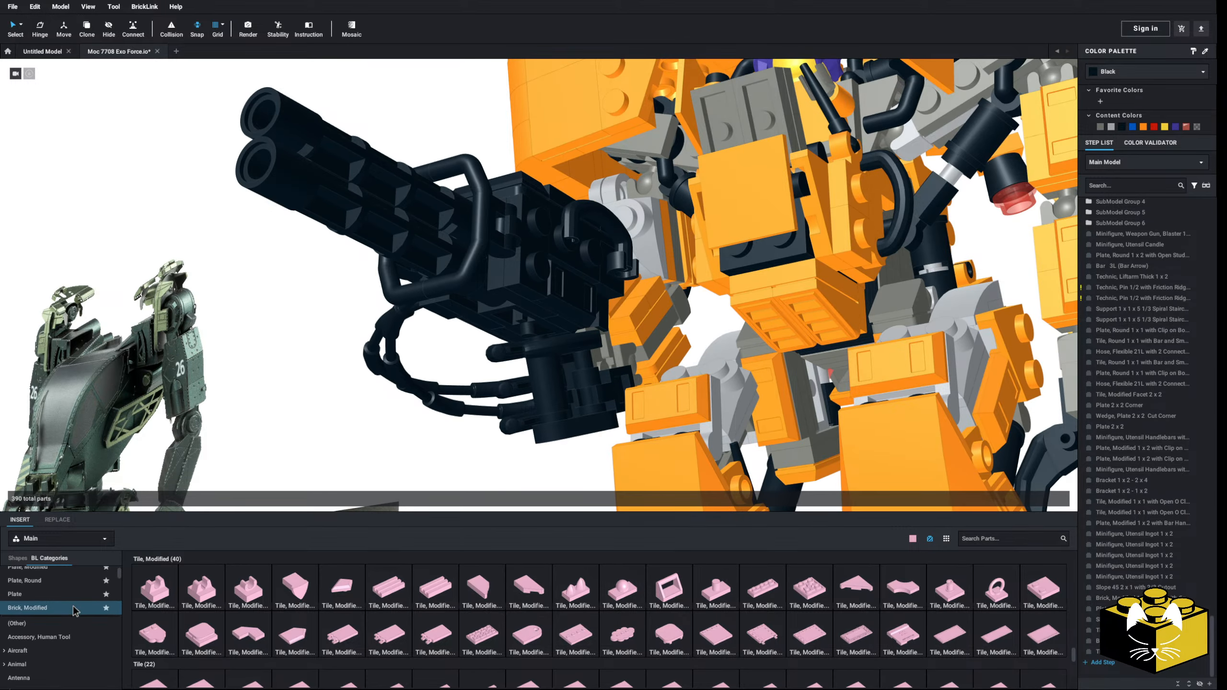
click(39, 638)
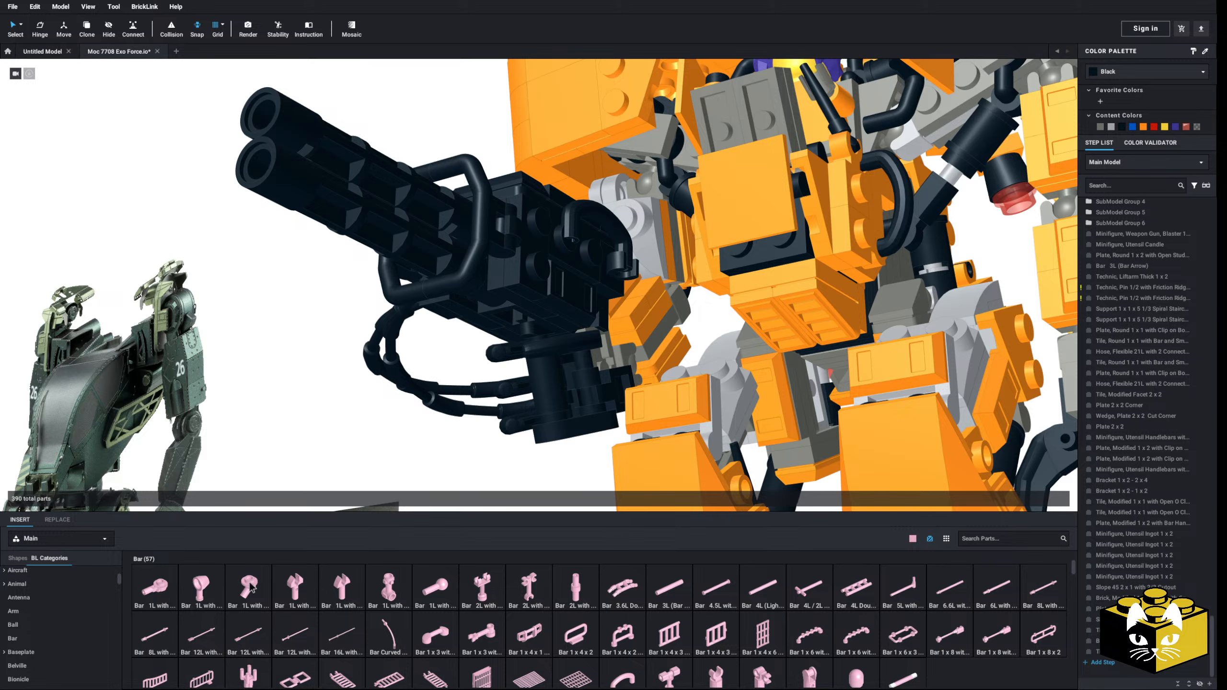
drag(250, 587, 515, 334)
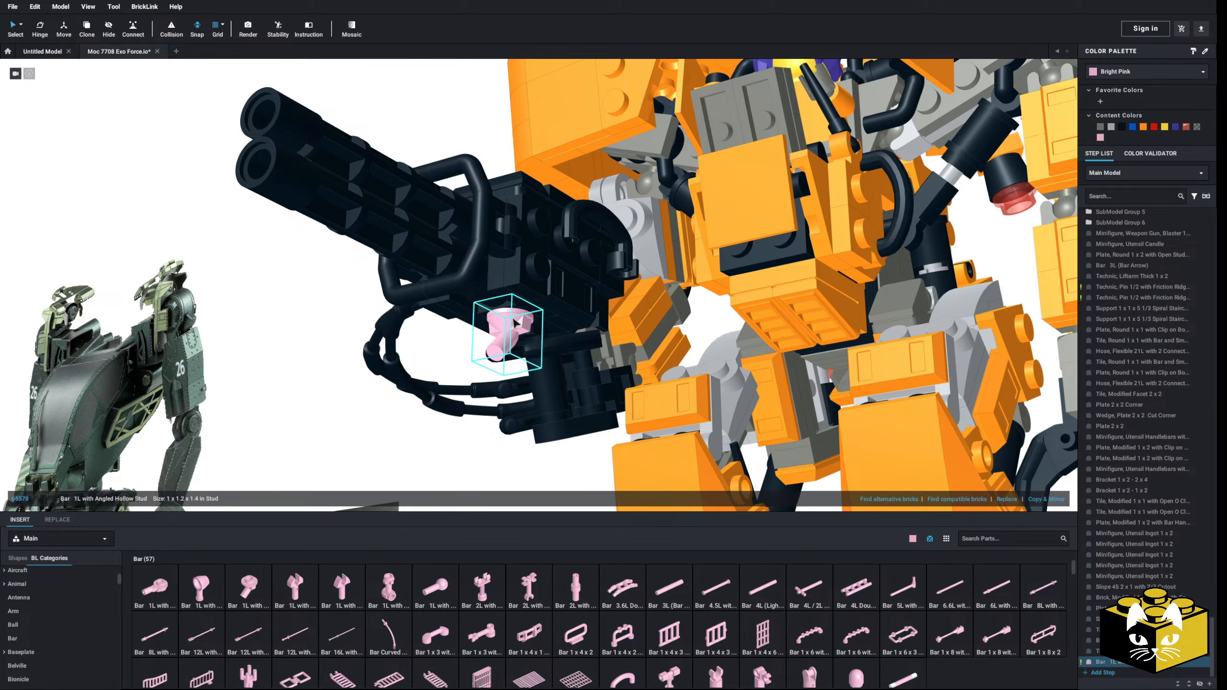
right_drag(515, 319, 553, 321)
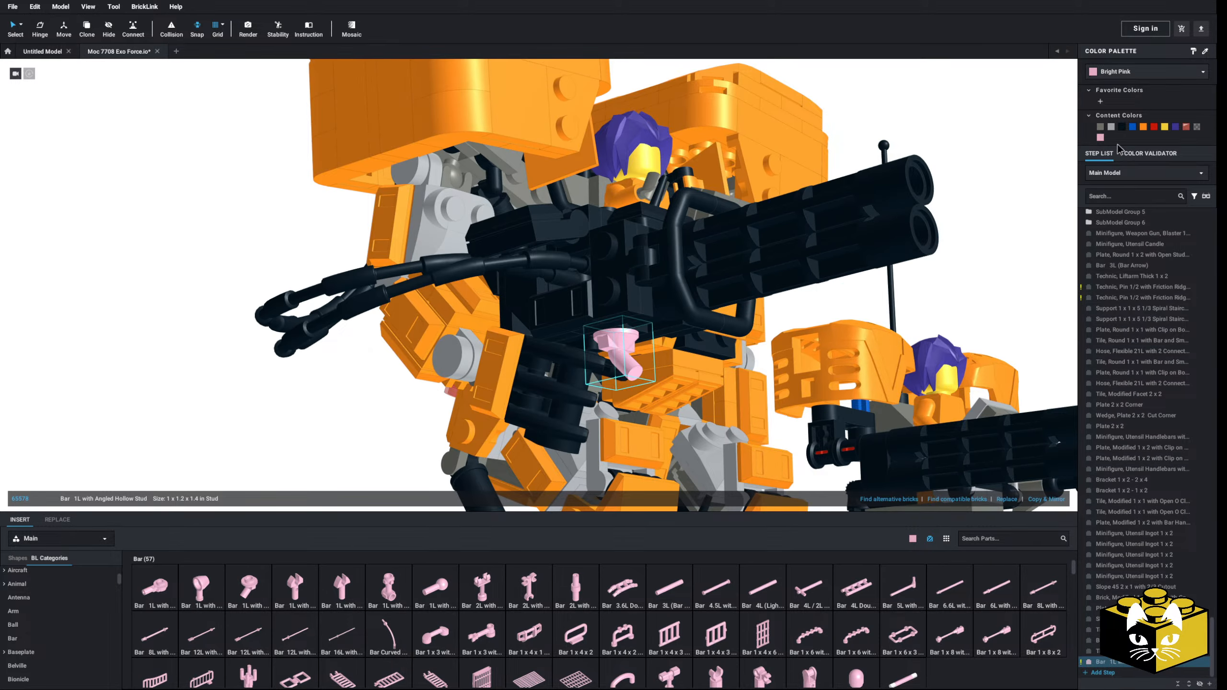
click(1120, 127)
scroll(198, 447, down, 4)
click(232, 403)
Step: Paste an orange Minifigure, Utensil Ingot 1 x 2 onto the light bluish gray curved slope of the gun arm's upper segment
right_drag(232, 403, 301, 469)
scroll(285, 439, up, 5)
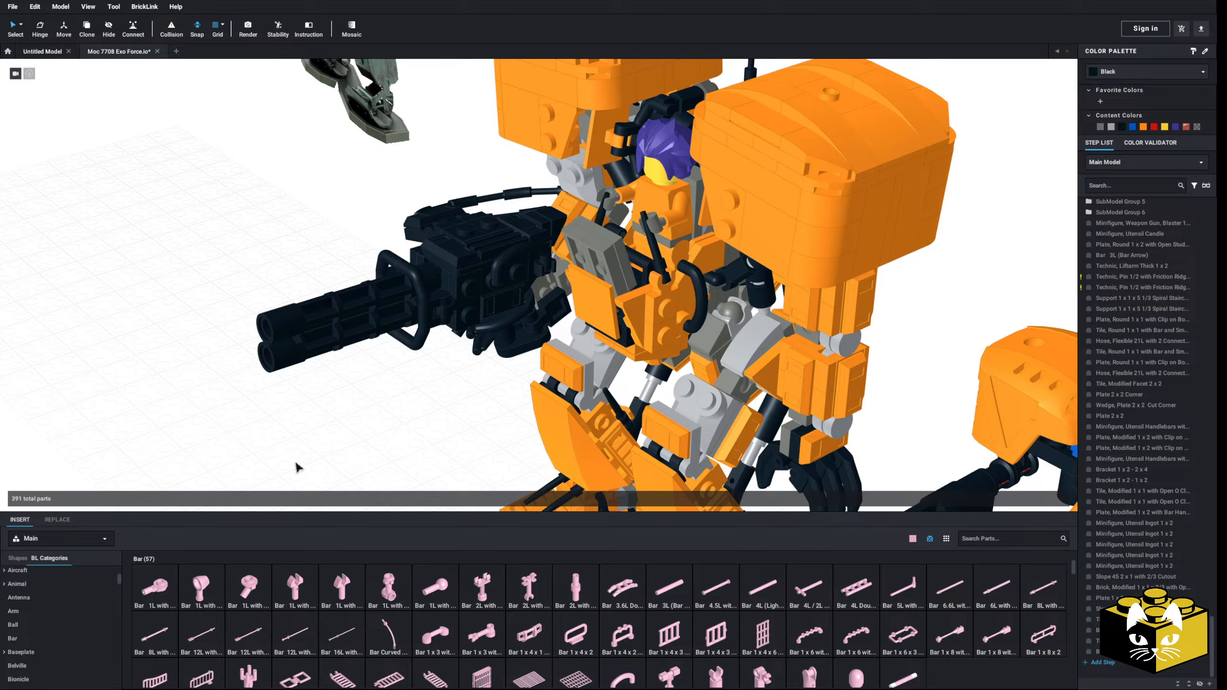
right_drag(298, 466, 392, 400)
scroll(505, 267, up, 4)
click(433, 217)
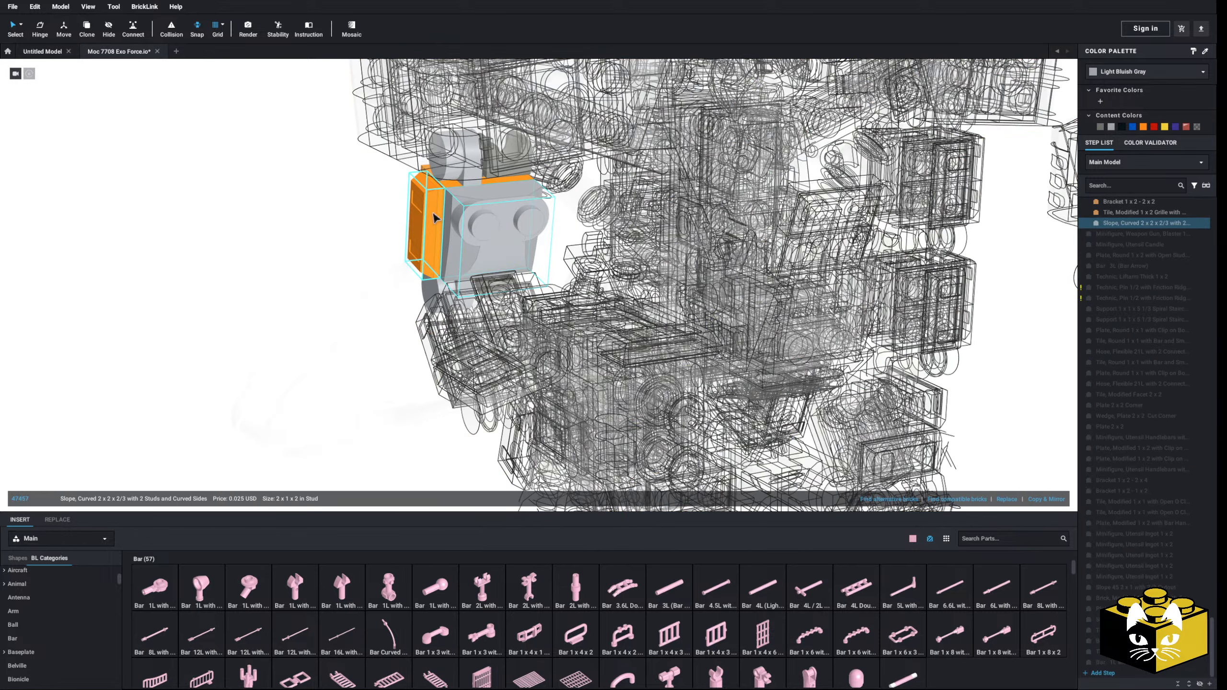
right_click(344, 241)
click(359, 272)
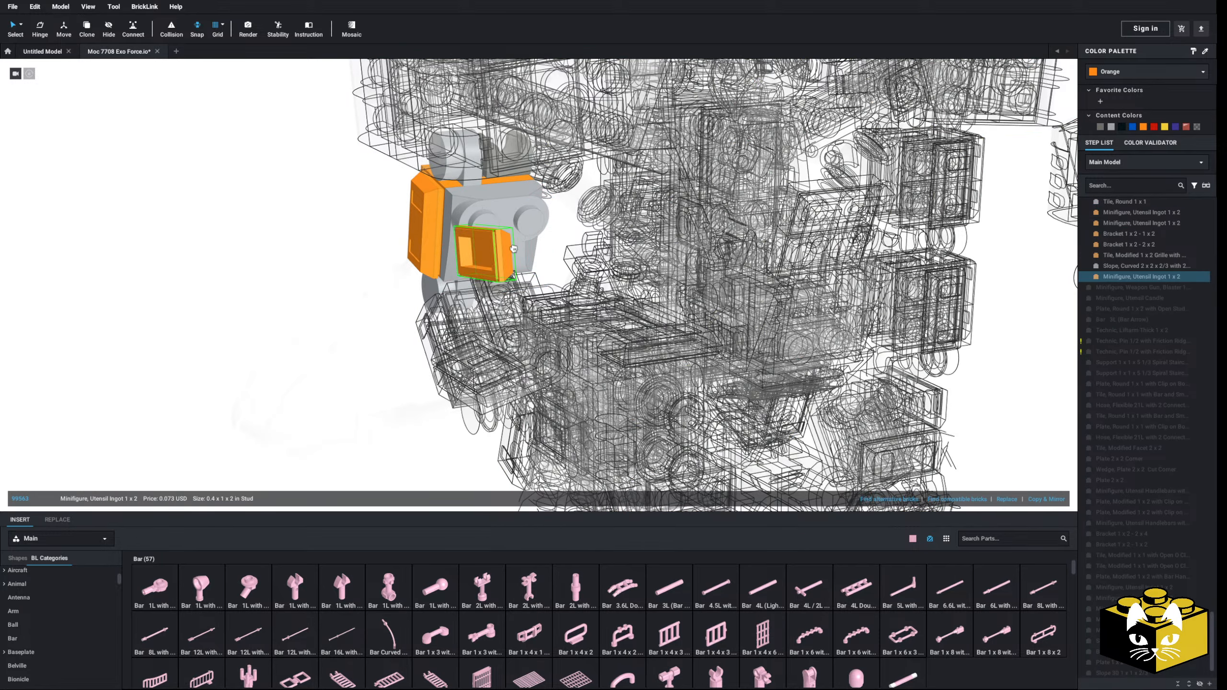
click(499, 223)
double_click(303, 275)
scroll(307, 282, down, 5)
right_drag(306, 281, 264, 317)
scroll(304, 314, up, 8)
scroll(294, 353, down, 10)
right_drag(323, 387, 208, 380)
scroll(658, 327, down, 3)
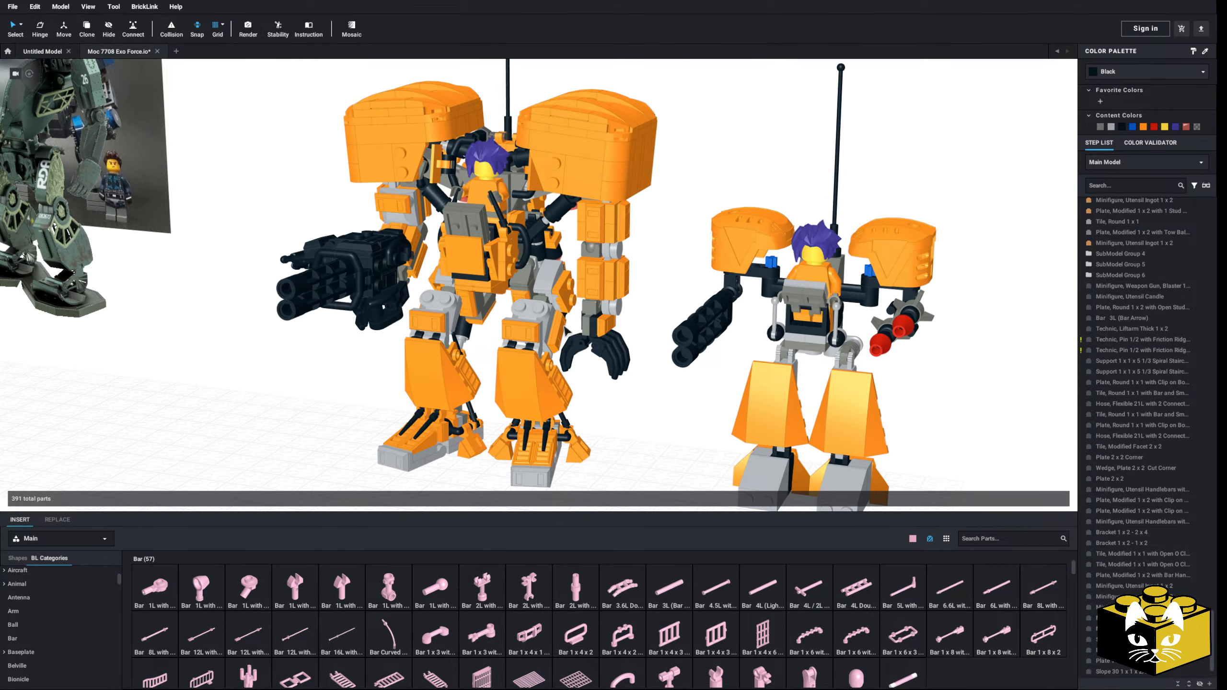
Step: Copy parts of the gun arm's upper segment and paste them onto the opposite upper arm
right_drag(562, 339, 584, 215)
scroll(606, 316, up, 5)
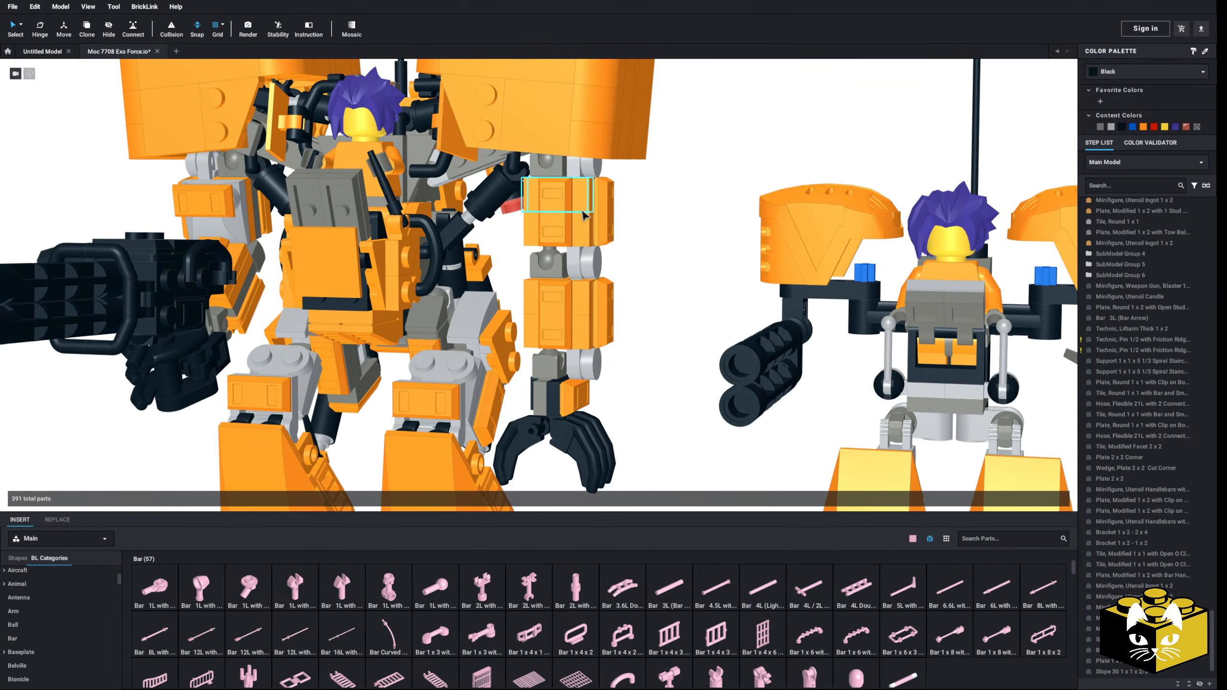
click(233, 218)
right_click(227, 222)
click(241, 240)
click(663, 195)
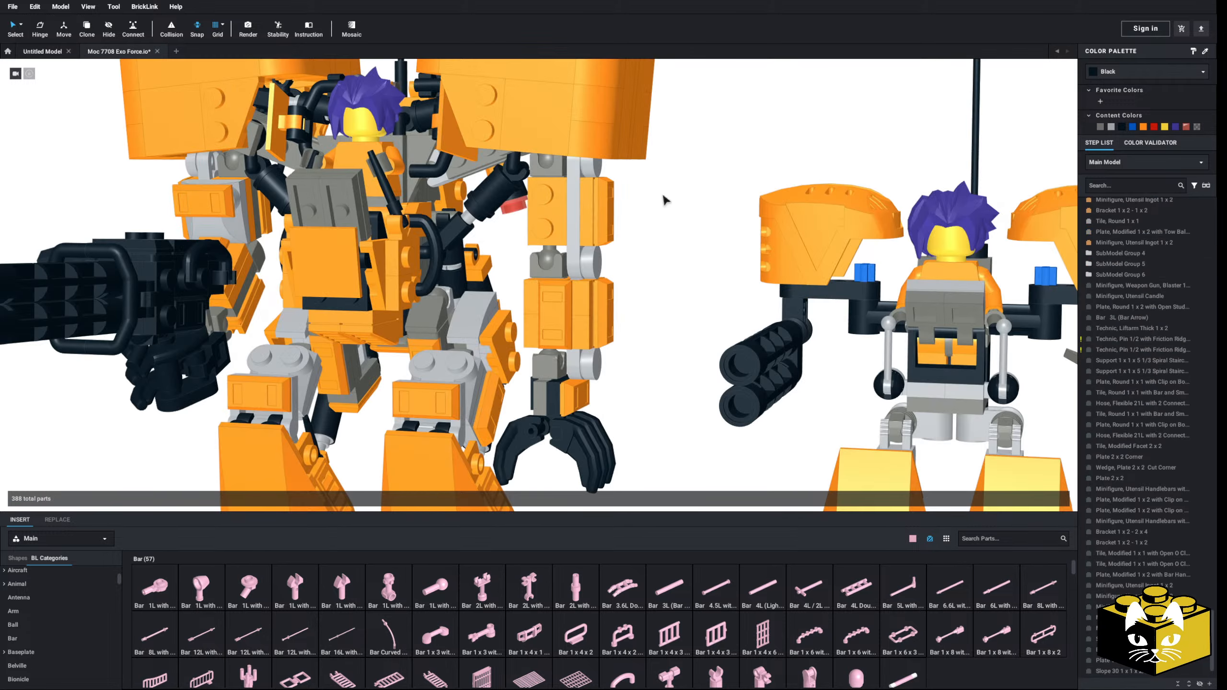
right_click(663, 196)
click(677, 225)
mouse_move(637, 246)
right_down()
mouse_move(649, 242)
mouse_move(611, 243)
mouse_move(632, 250)
right_up()
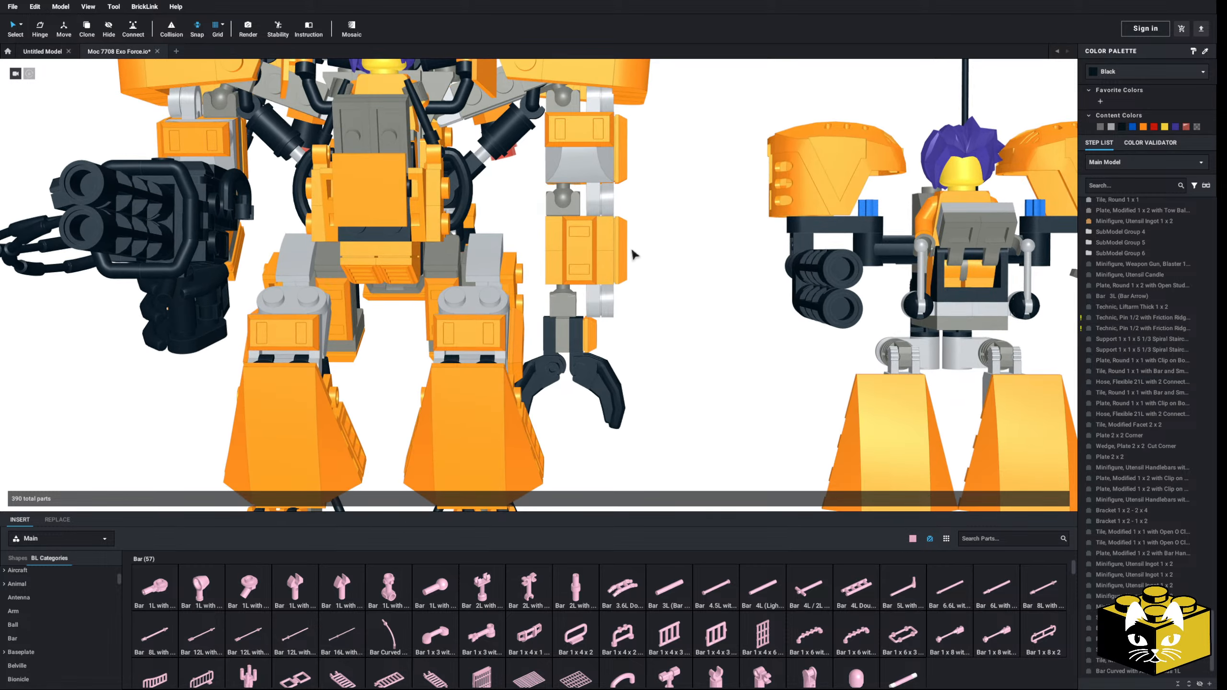
Step: Delete the hand, forearm and upper arm pieces of the arm opposite the gun
right_drag(635, 378, 385, 306)
key(Delete)
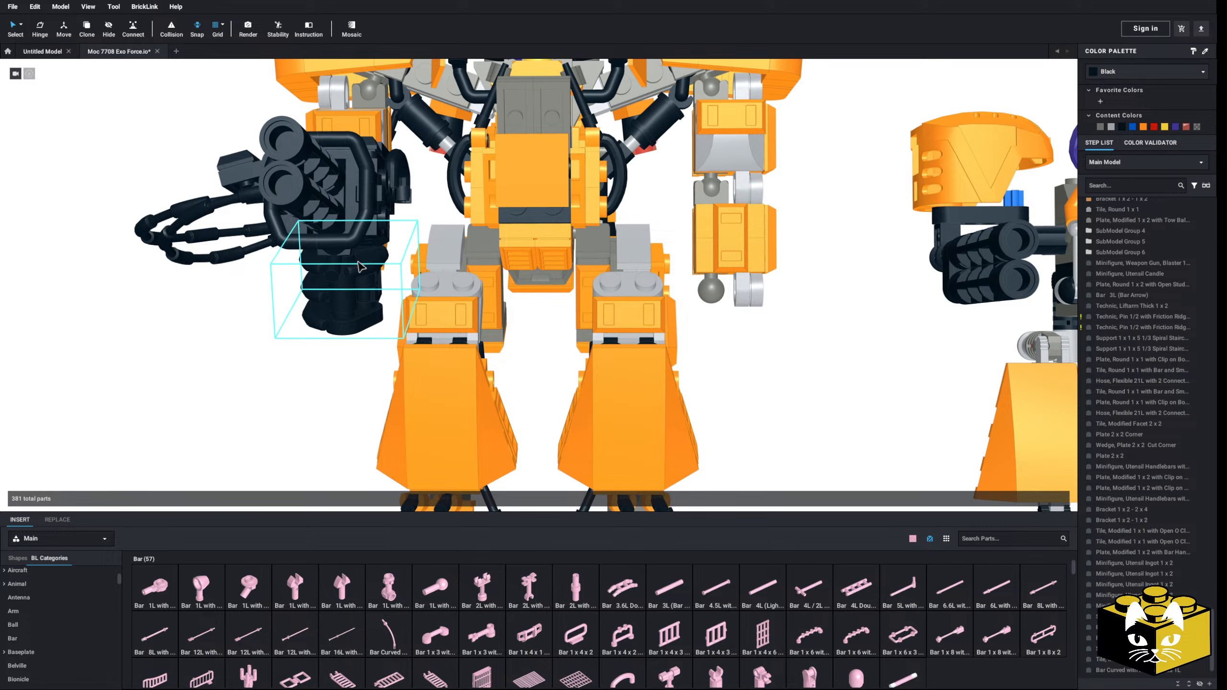
key(Delete)
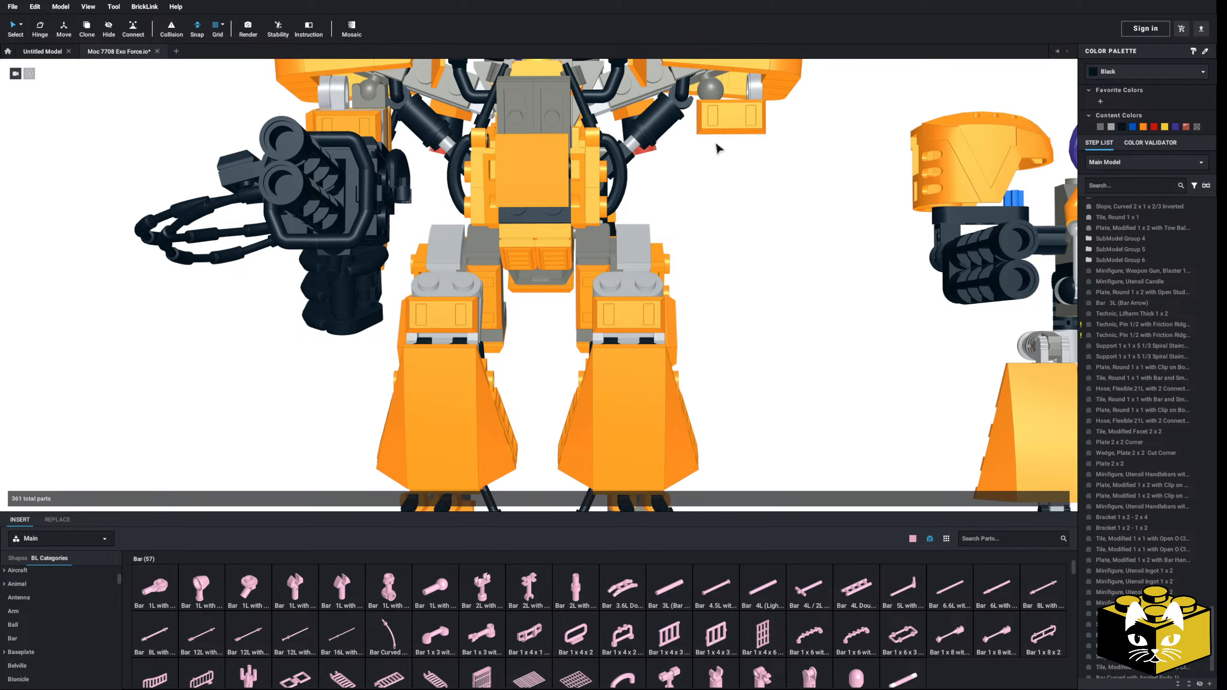
click(715, 120)
key(Delete)
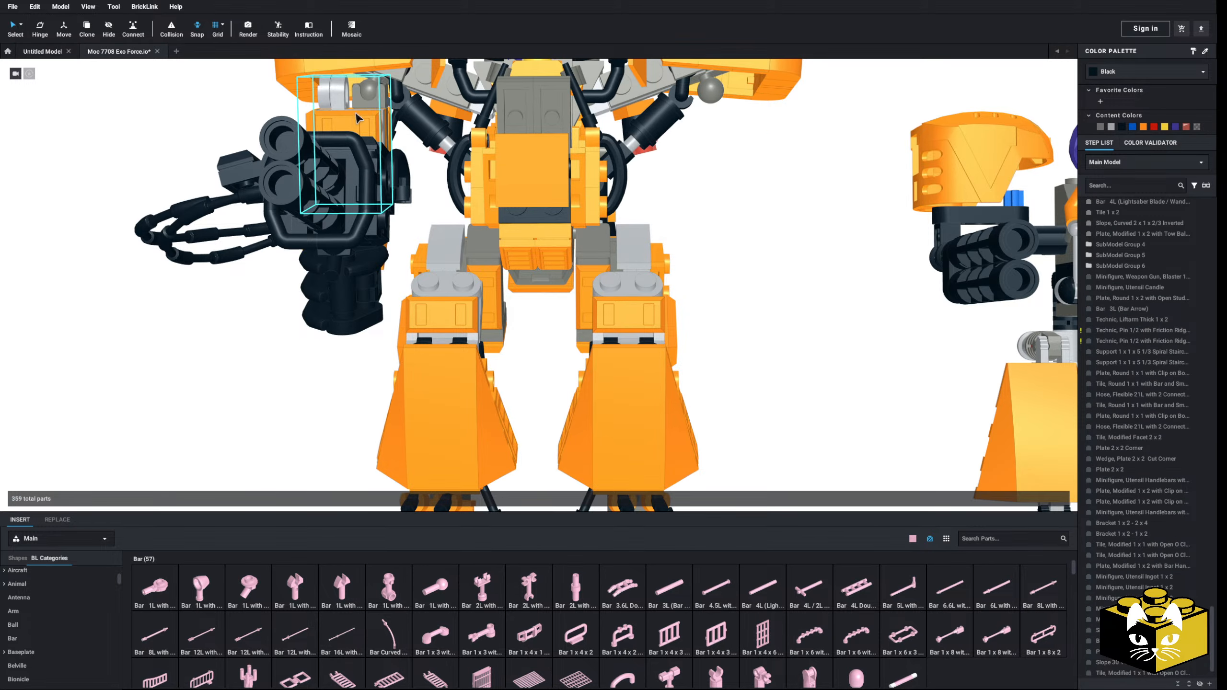
Step: Copy and mirror the gun arm's three submodels and attach the mirrored arm to the opposite shoulder
click(356, 118)
right_drag(355, 118, 532, 150)
ctrl+click(448, 287)
scroll(374, 319, down, 4)
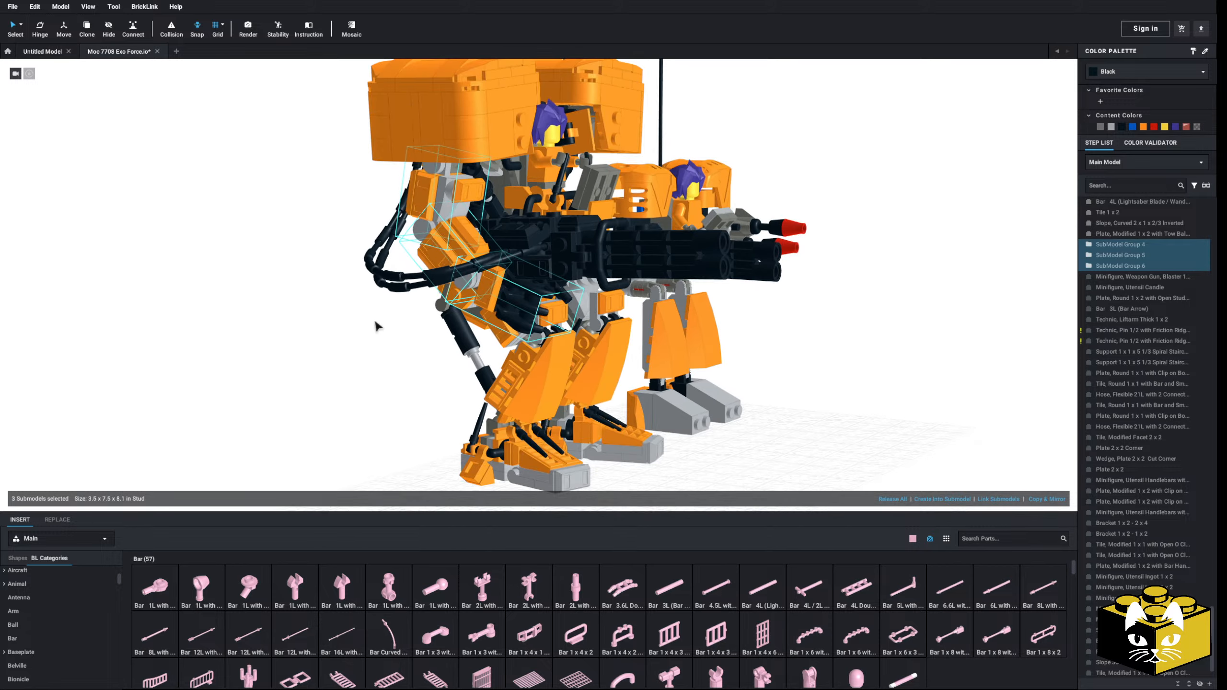
middle_drag(326, 333, 329, 323)
right_drag(328, 328, 281, 329)
right_drag(458, 323, 869, 414)
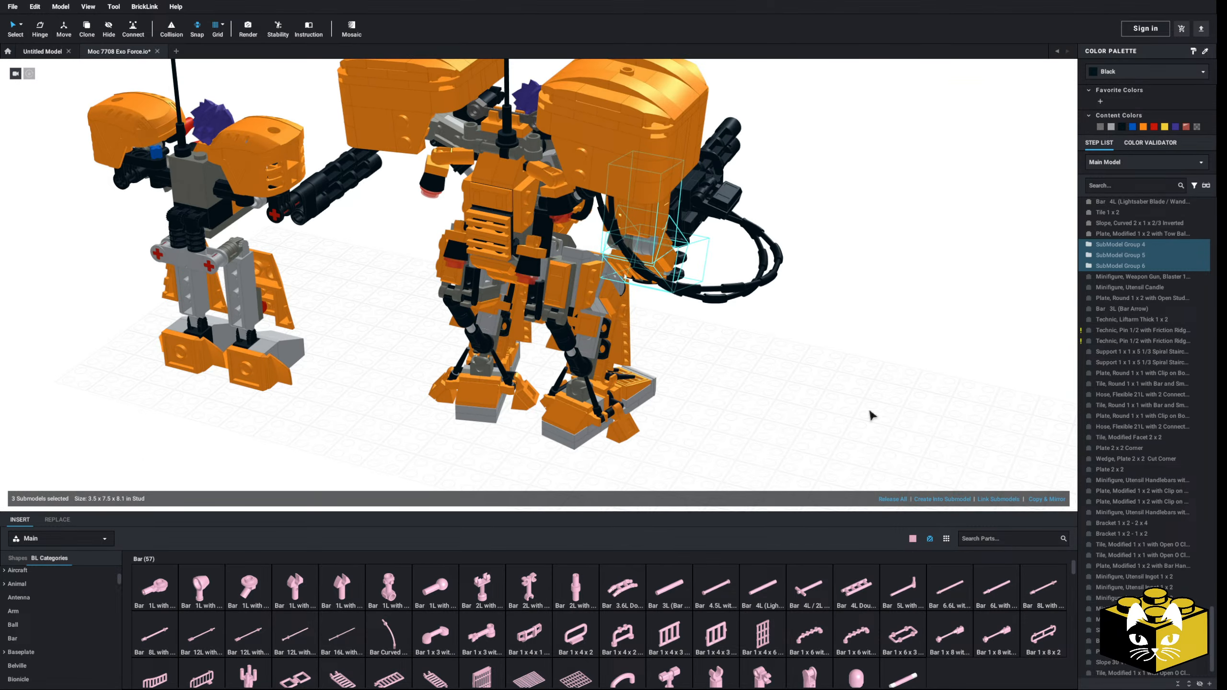
click(1053, 504)
drag(713, 217, 593, 333)
right_drag(594, 333, 490, 304)
scroll(490, 303, up, 4)
drag(490, 304, 641, 157)
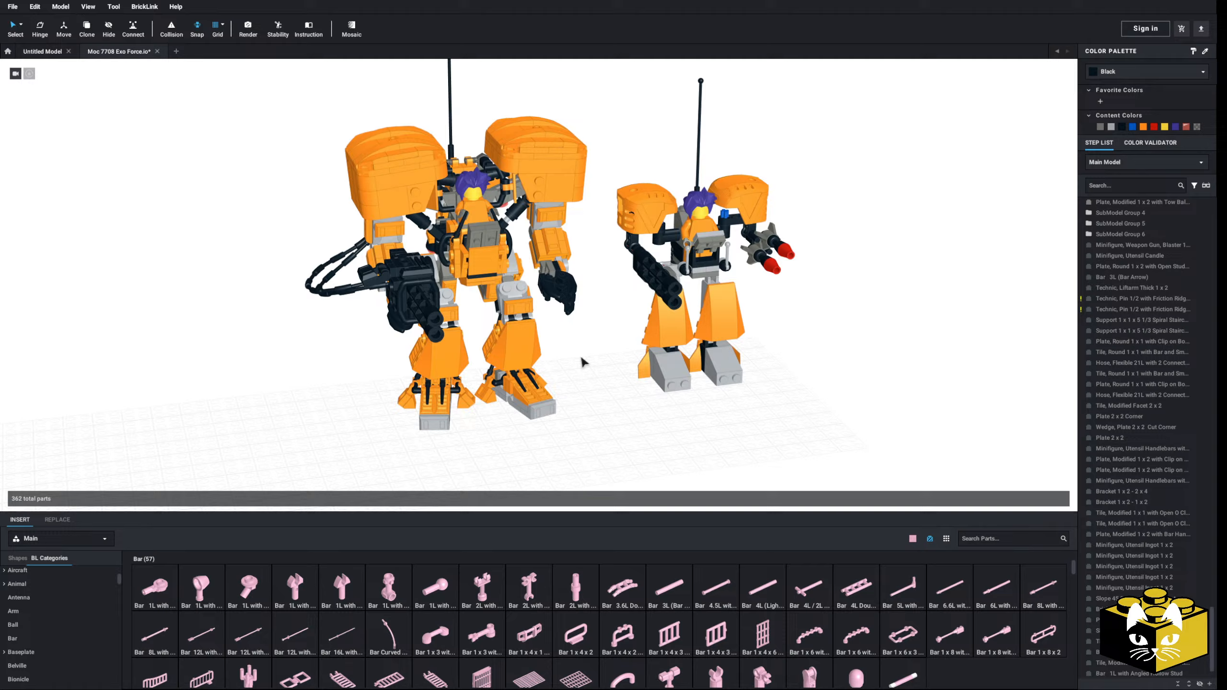
right_drag(580, 357, 589, 333)
scroll(574, 349, up, 5)
scroll(580, 350, down, 3)
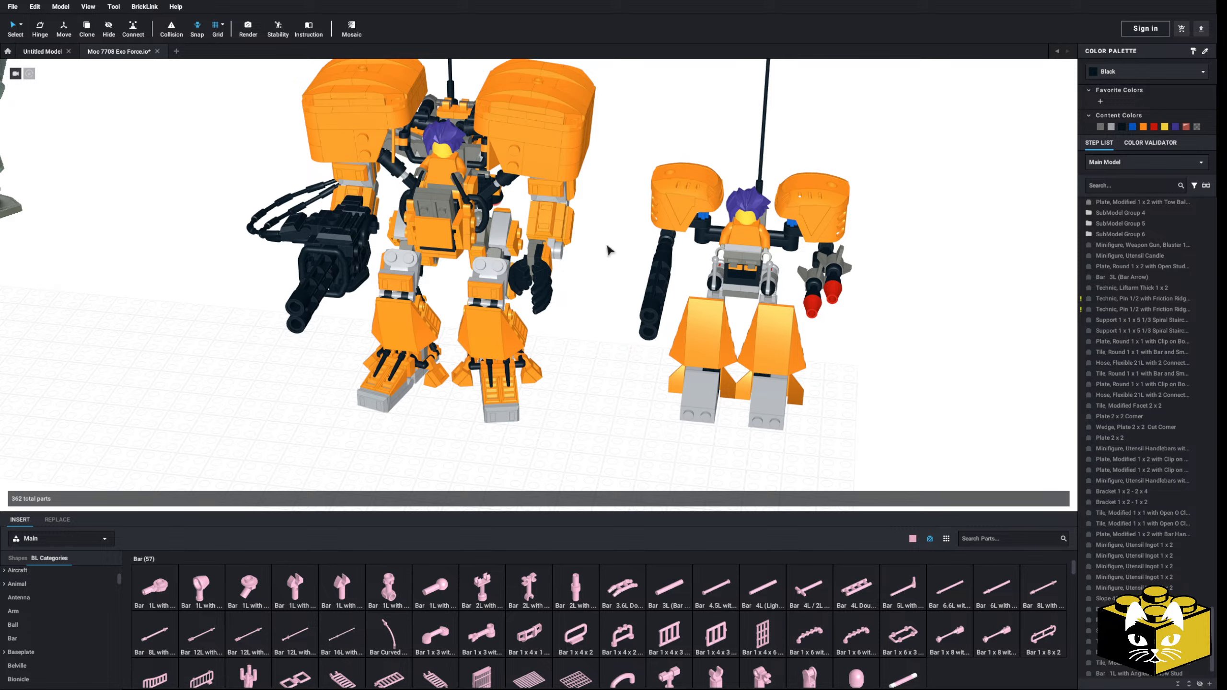
right_drag(775, 288, 563, 246)
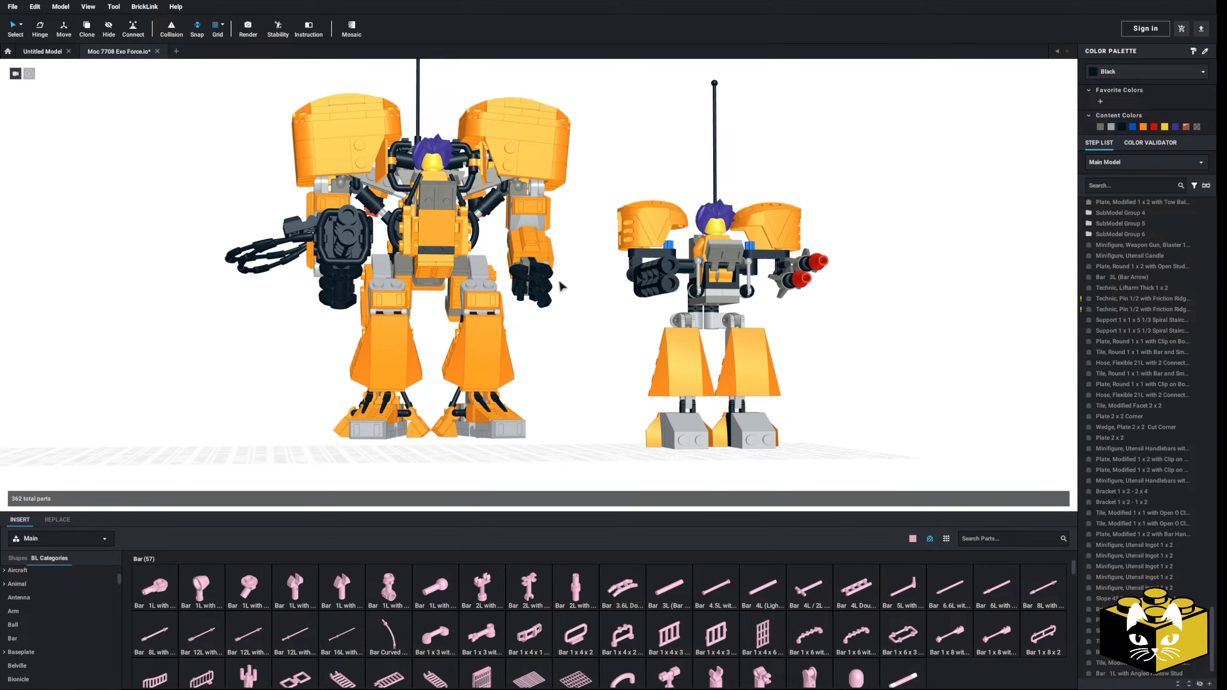
Step: Copy and mirror the gun grip's blaster, candle and Plate, Round 1 x 2 with Open Studs and place them in the opposite hand
right_drag(581, 296, 441, 242)
scroll(575, 327, up, 4)
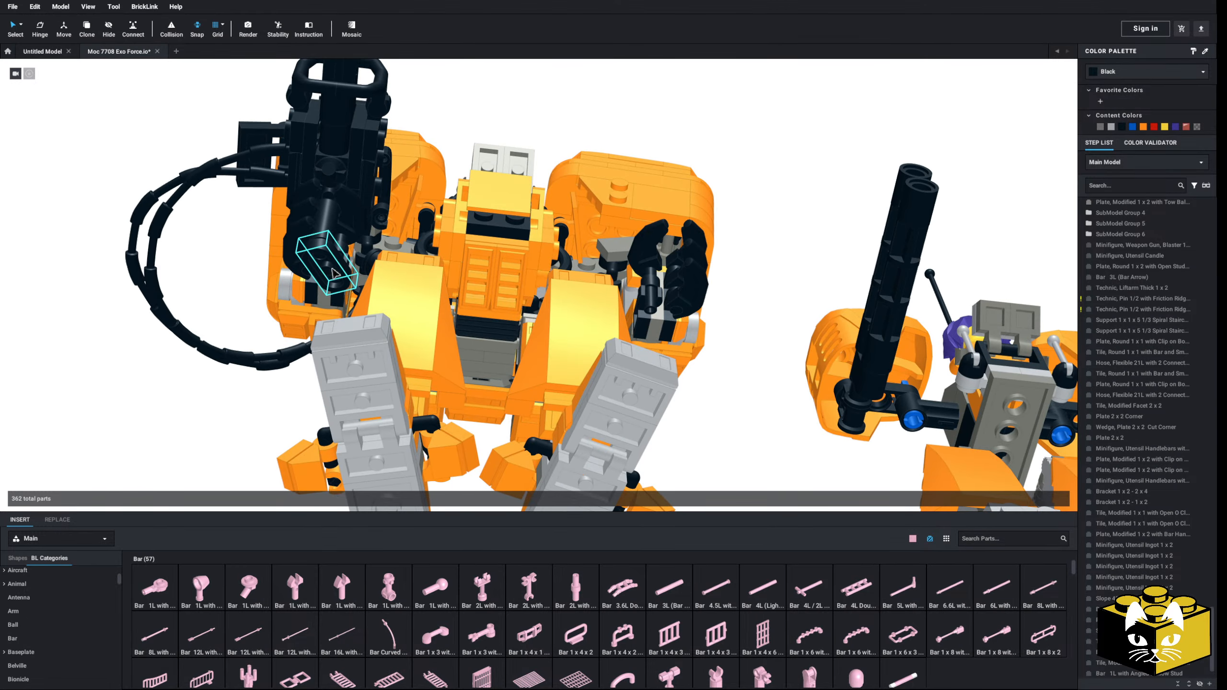
click(334, 274)
ctrl+click(331, 237)
ctrl+click(331, 207)
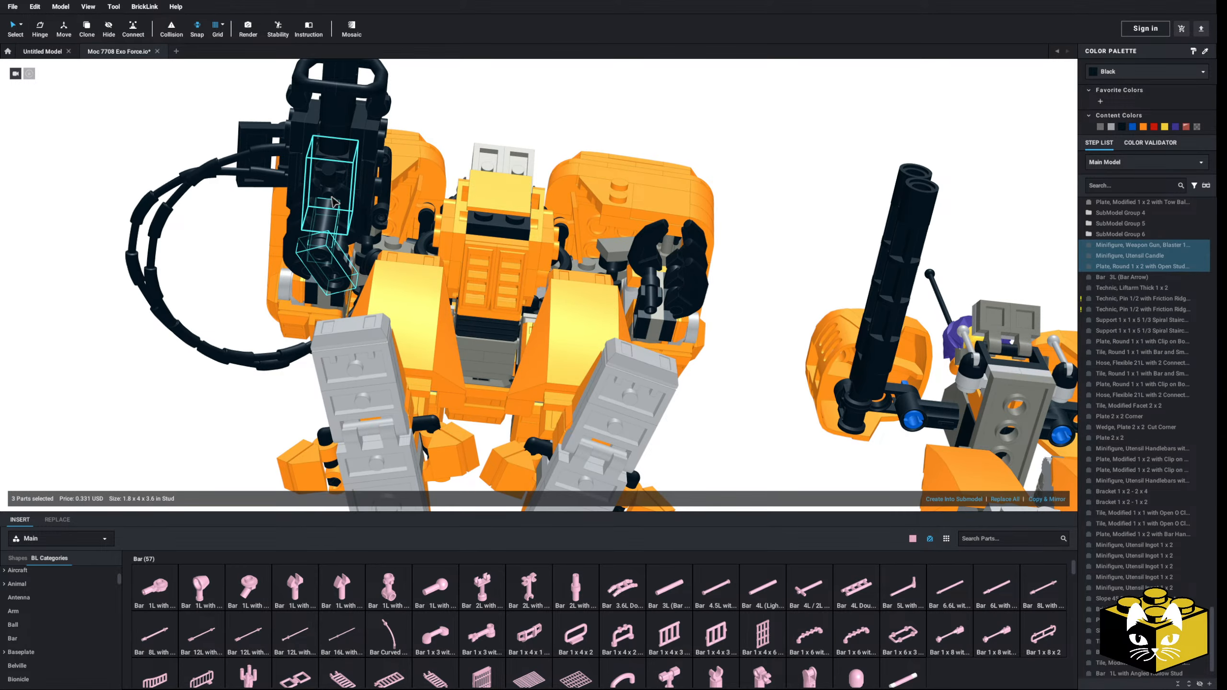
right_drag(332, 207, 263, 280)
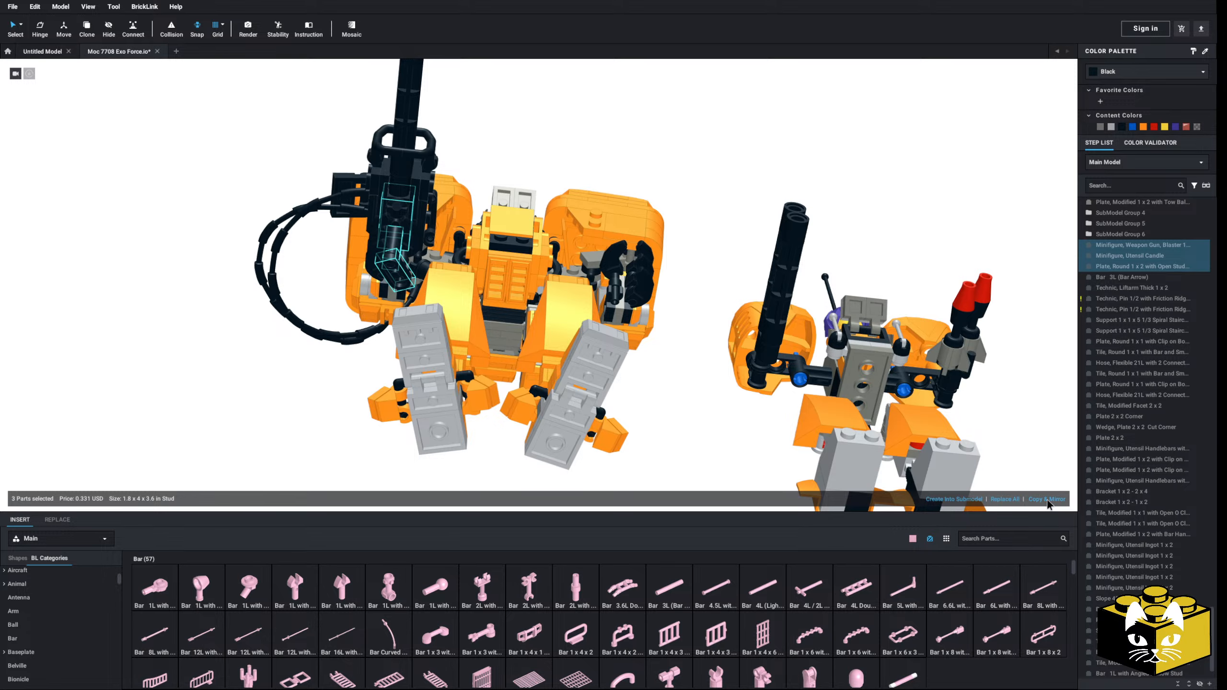
click(1046, 500)
drag(445, 268, 748, 278)
scroll(627, 212, up, 5)
scroll(739, 273, down, 3)
right_drag(739, 273, 727, 381)
click(725, 382)
Step: Examine the mirrored arm and its blaster from several angles and compare the robot with the smaller original
scroll(710, 382, down, 5)
scroll(641, 351, up, 10)
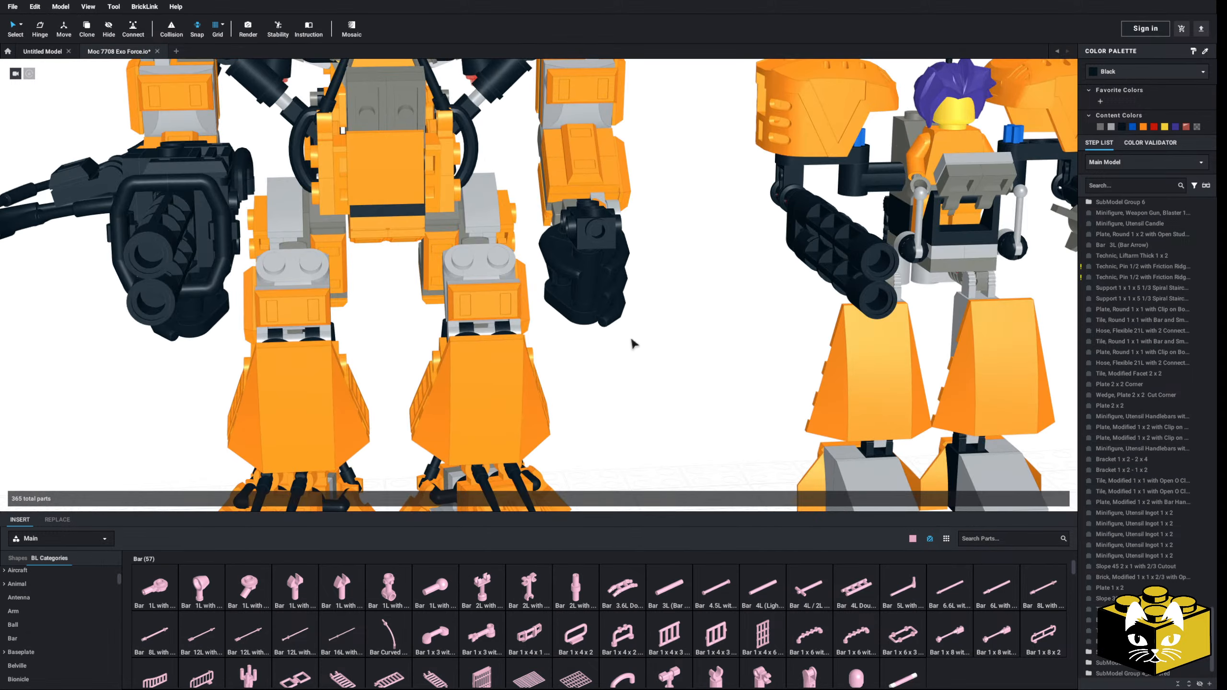
scroll(630, 361, down, 5)
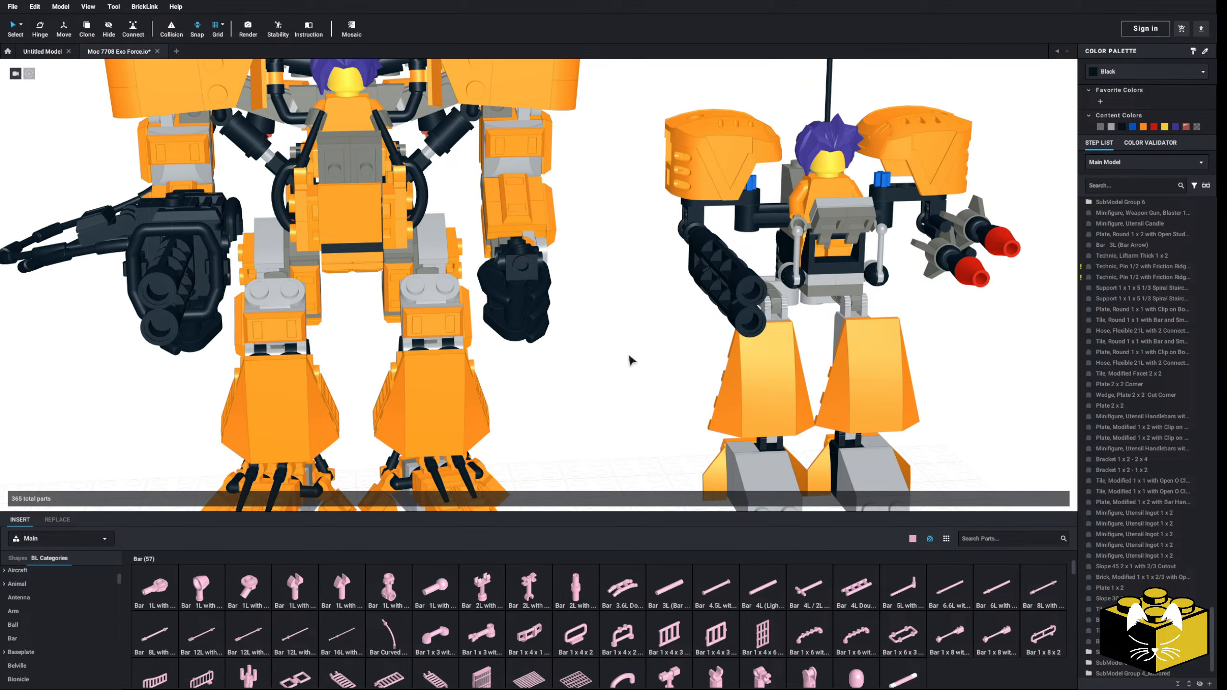
scroll(631, 359, up, 4)
mouse_move(626, 347)
right_down()
mouse_move(614, 341)
mouse_move(636, 347)
mouse_move(614, 337)
right_up()
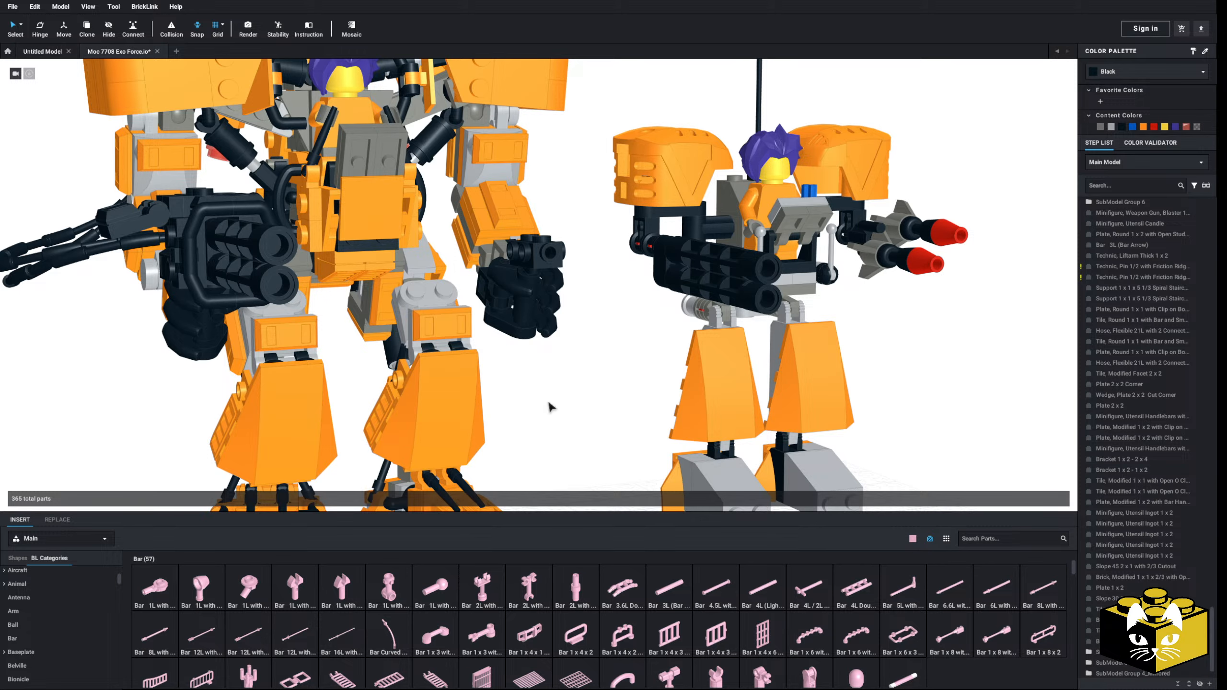
scroll(548, 402, down, 5)
right_drag(534, 411, 578, 363)
scroll(538, 400, up, 3)
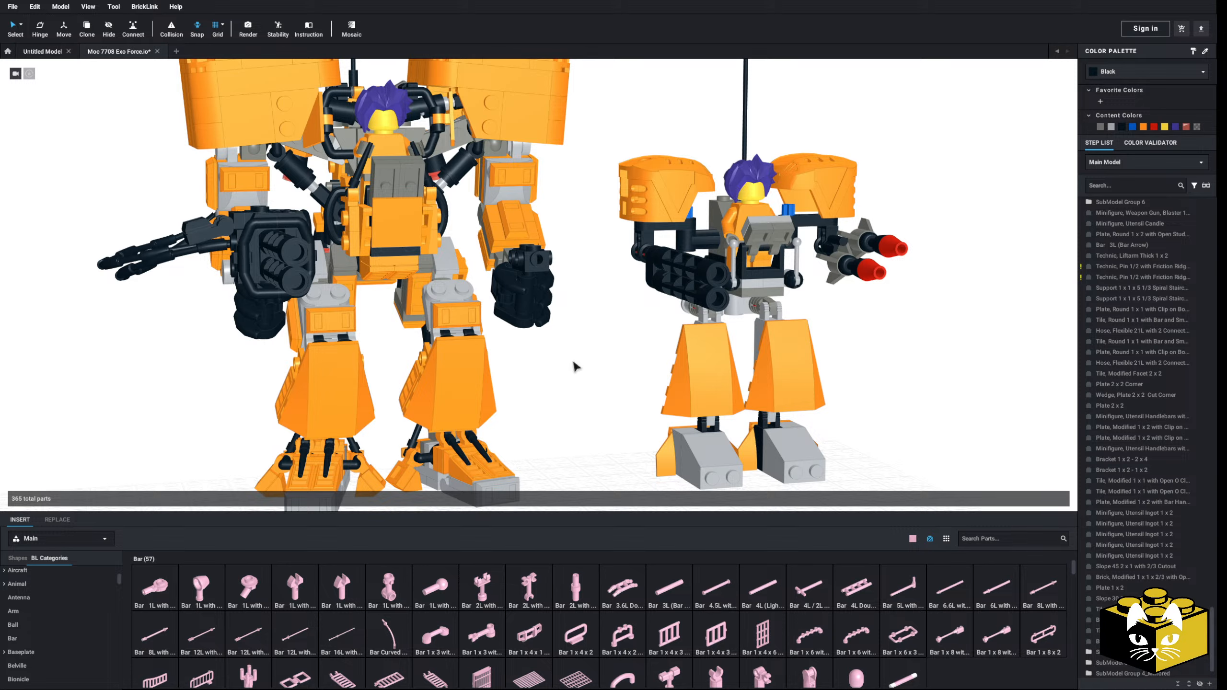
right_drag(207, 353, 221, 346)
scroll(221, 347, down, 3)
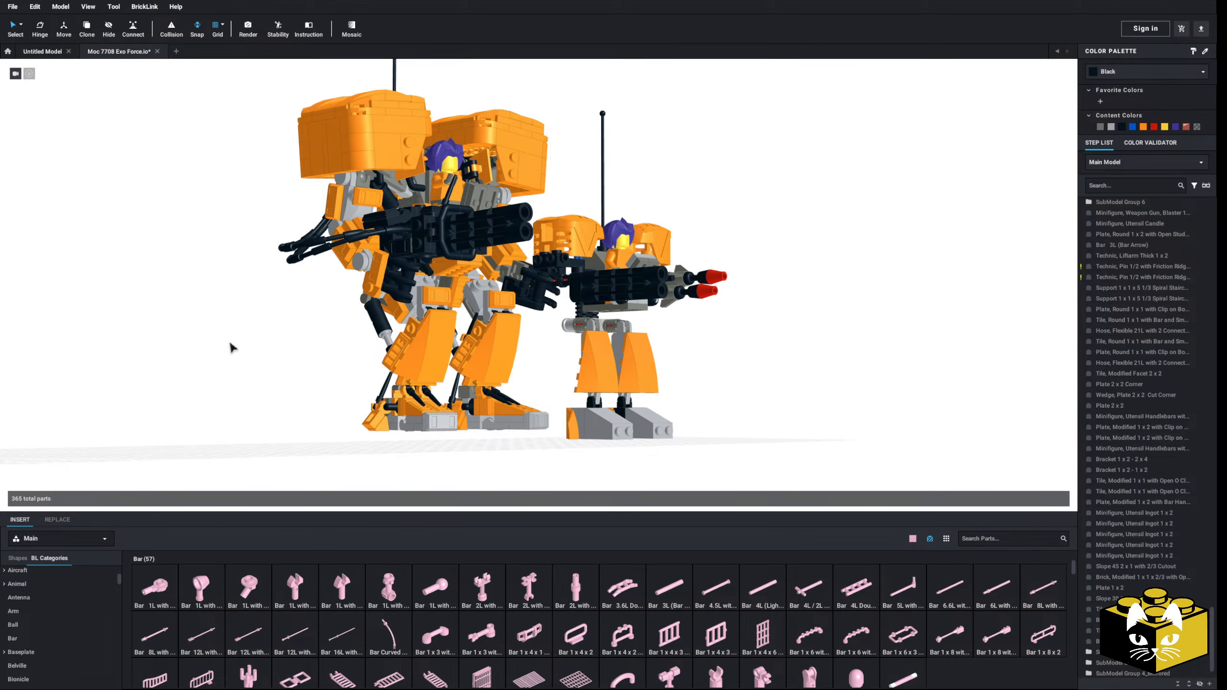
right_drag(234, 345, 573, 357)
scroll(577, 357, up, 2)
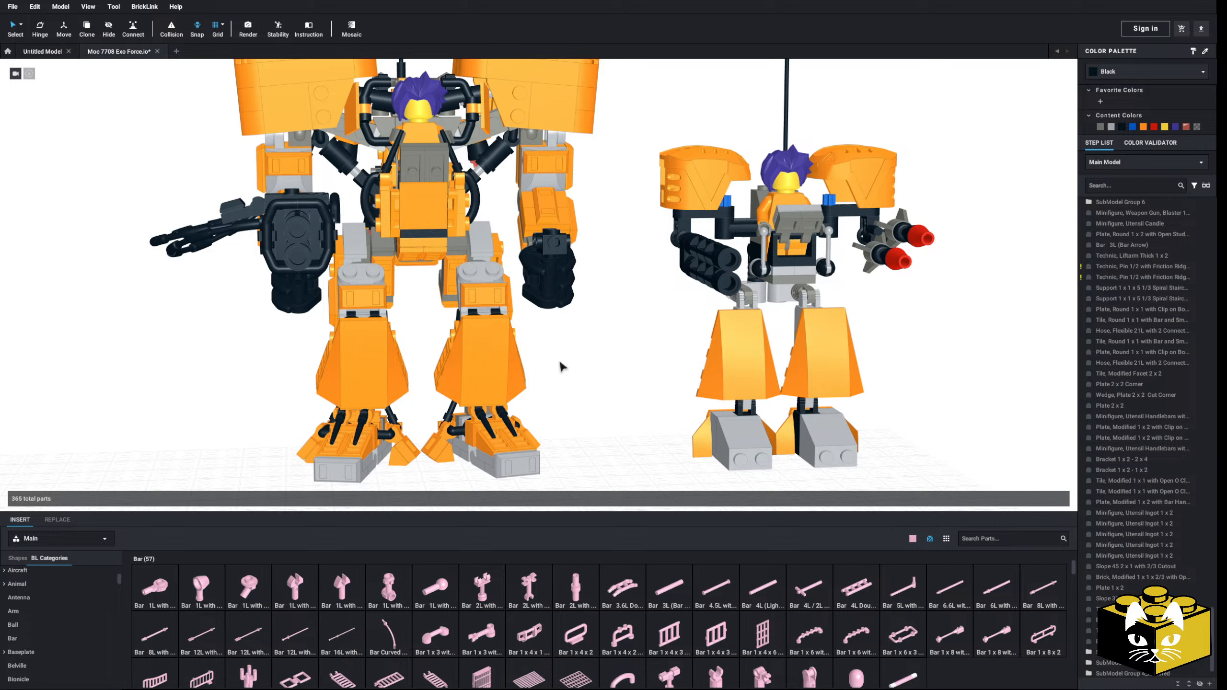
mouse_move(553, 361)
right_down()
mouse_move(571, 321)
mouse_move(577, 337)
mouse_move(564, 345)
mouse_move(564, 334)
mouse_move(559, 363)
mouse_move(549, 355)
mouse_move(583, 365)
mouse_move(561, 368)
right_up()
scroll(583, 361, up, 3)
scroll(564, 364, down, 3)
scroll(561, 368, up, 3)
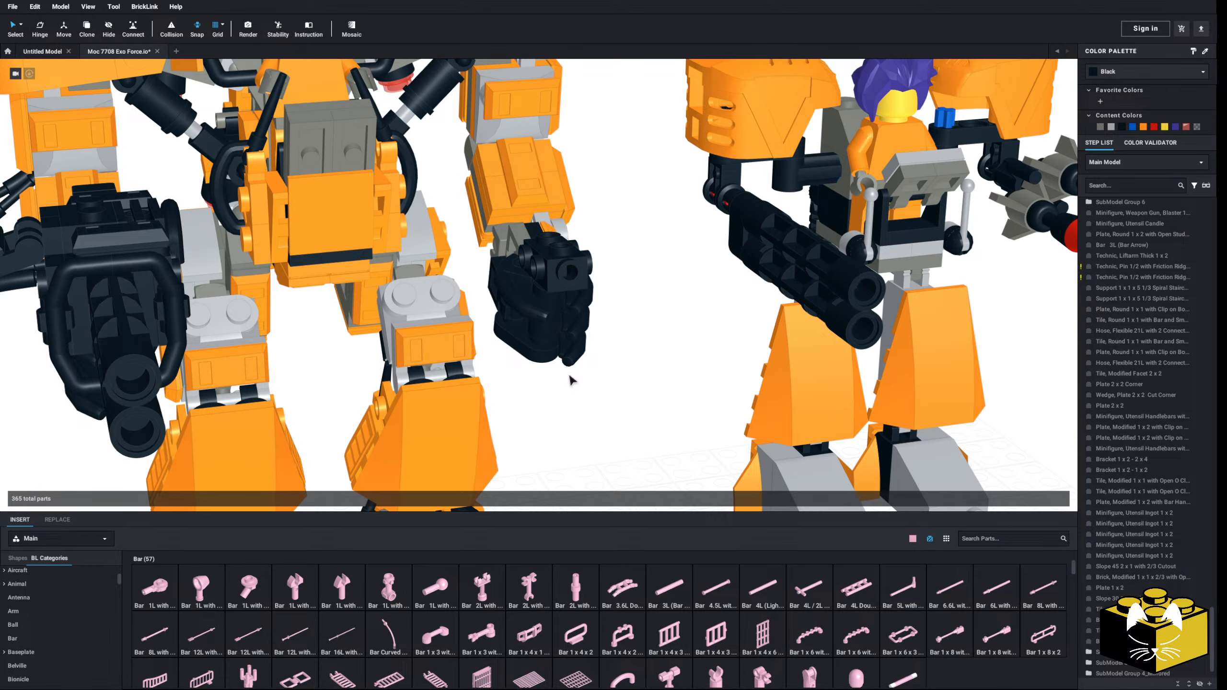
right_drag(555, 423, 550, 424)
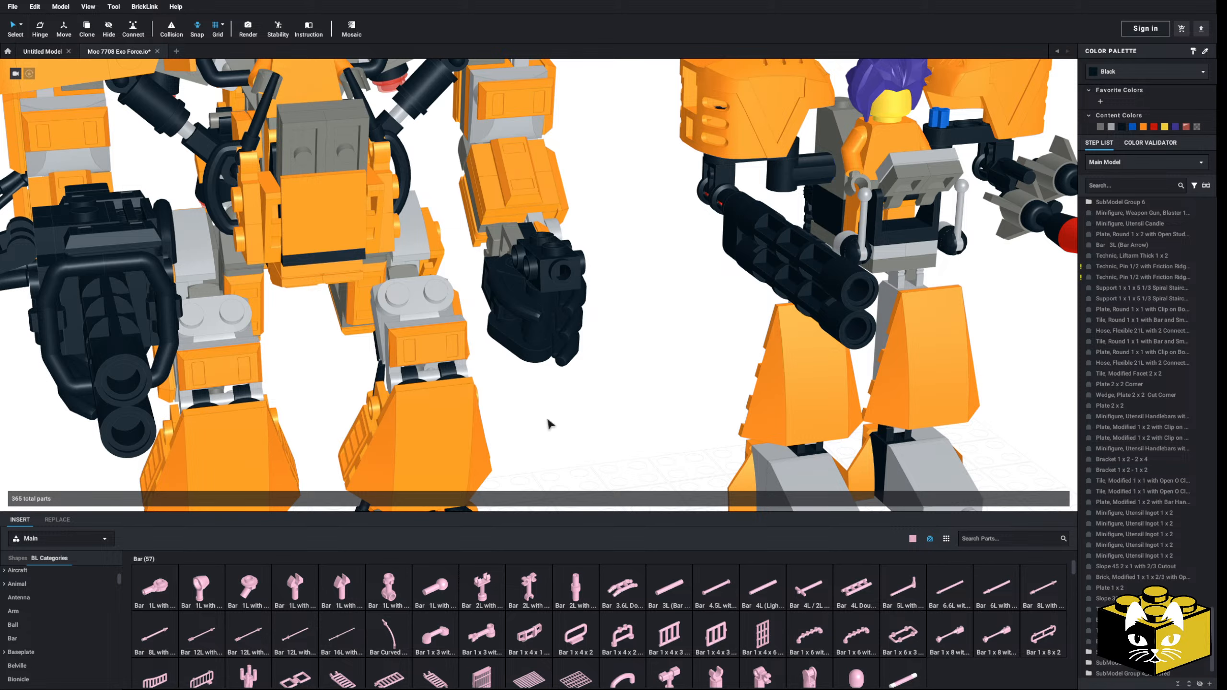
scroll(548, 418, down, 3)
right_drag(511, 415, 514, 416)
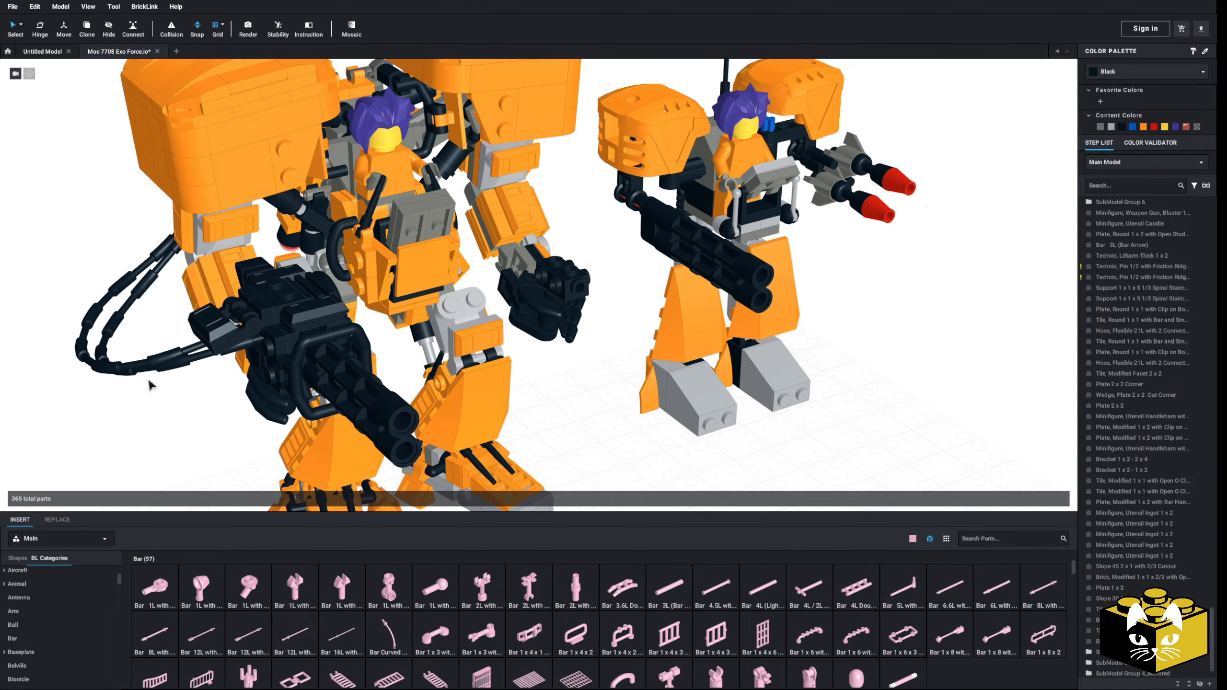
Step: Copy both handlebars with their clip plates from the big gun and paste them on the ground near the opposite hand
click(269, 370)
ctrl+click(302, 386)
right_drag(303, 386, 278, 372)
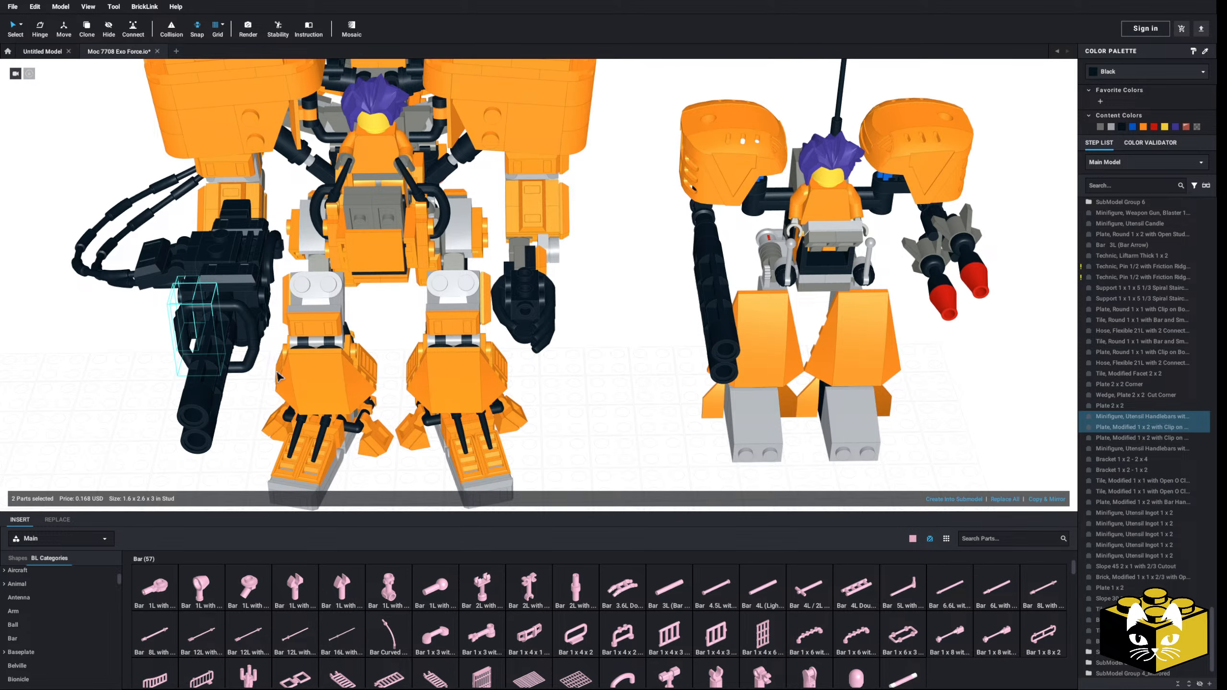
ctrl+click(256, 344)
ctrl+click(264, 310)
right_click(265, 311)
click(279, 316)
key(ctrl+v)
click(595, 401)
scroll(579, 387, up, 4)
right_drag(570, 420, 522, 397)
scroll(96, 609, down, 8)
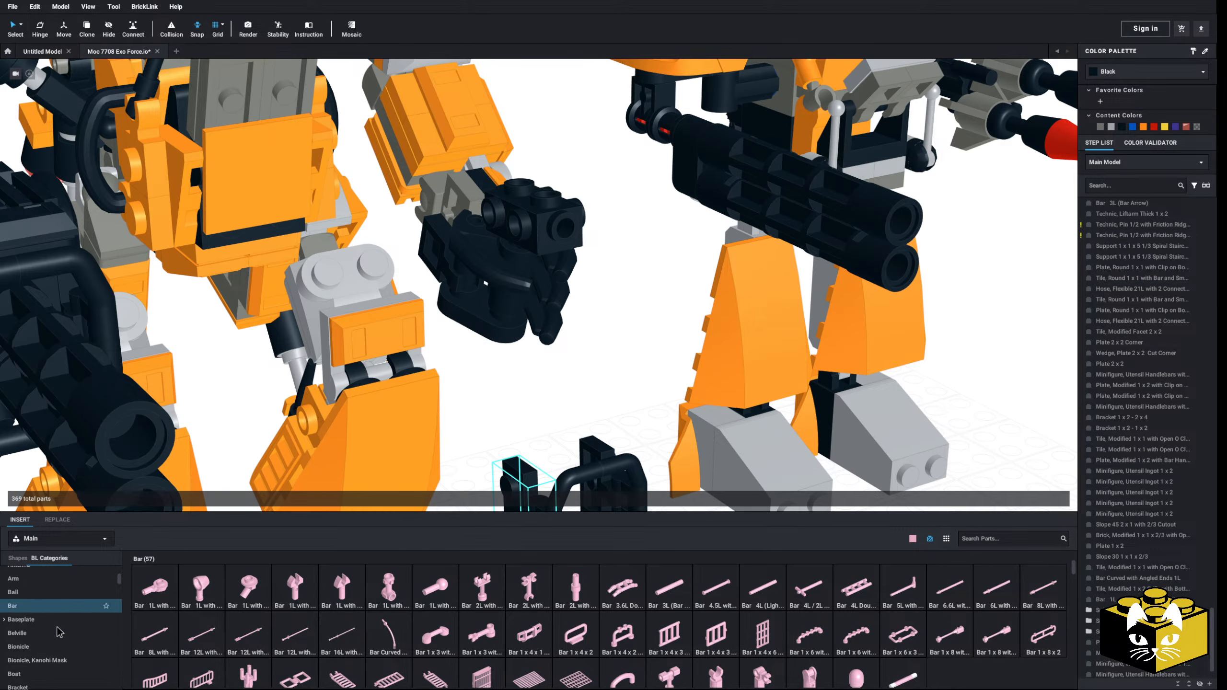
Step: Insert a two-stud modified brick with side studs from the Brick, Modified category on top of the mirrored hand's blaster
drag(121, 598, 121, 637)
click(79, 604)
scroll(586, 593, down, 2)
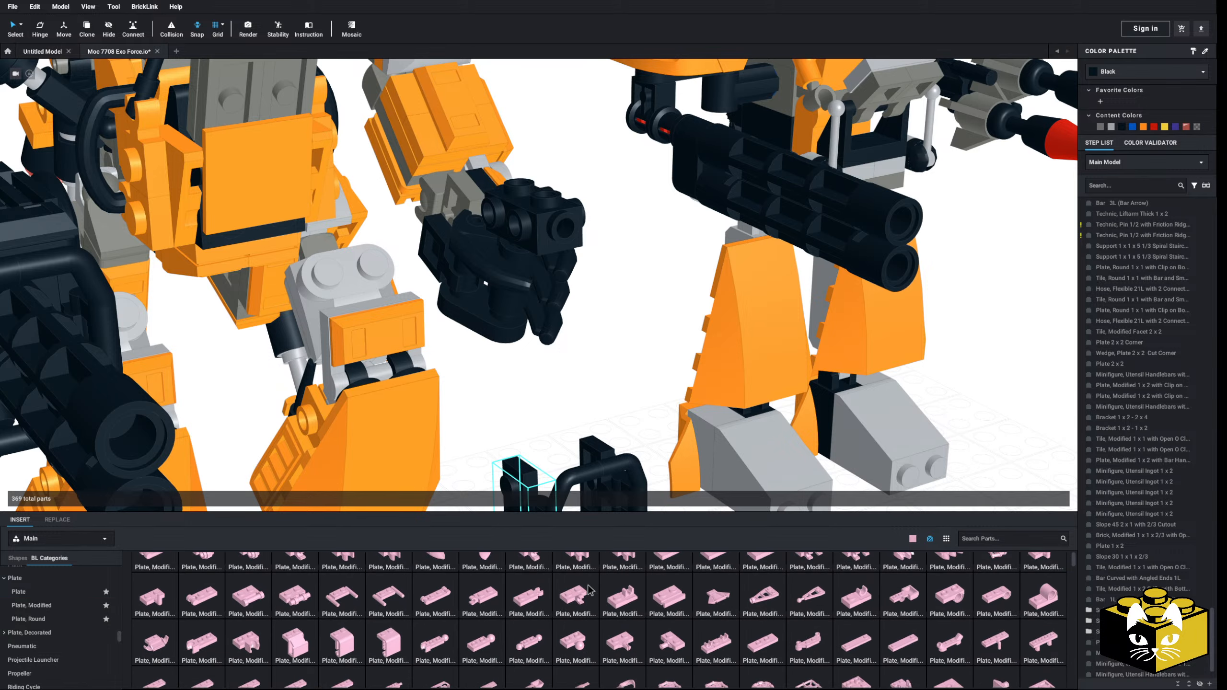
scroll(87, 609, up, 15)
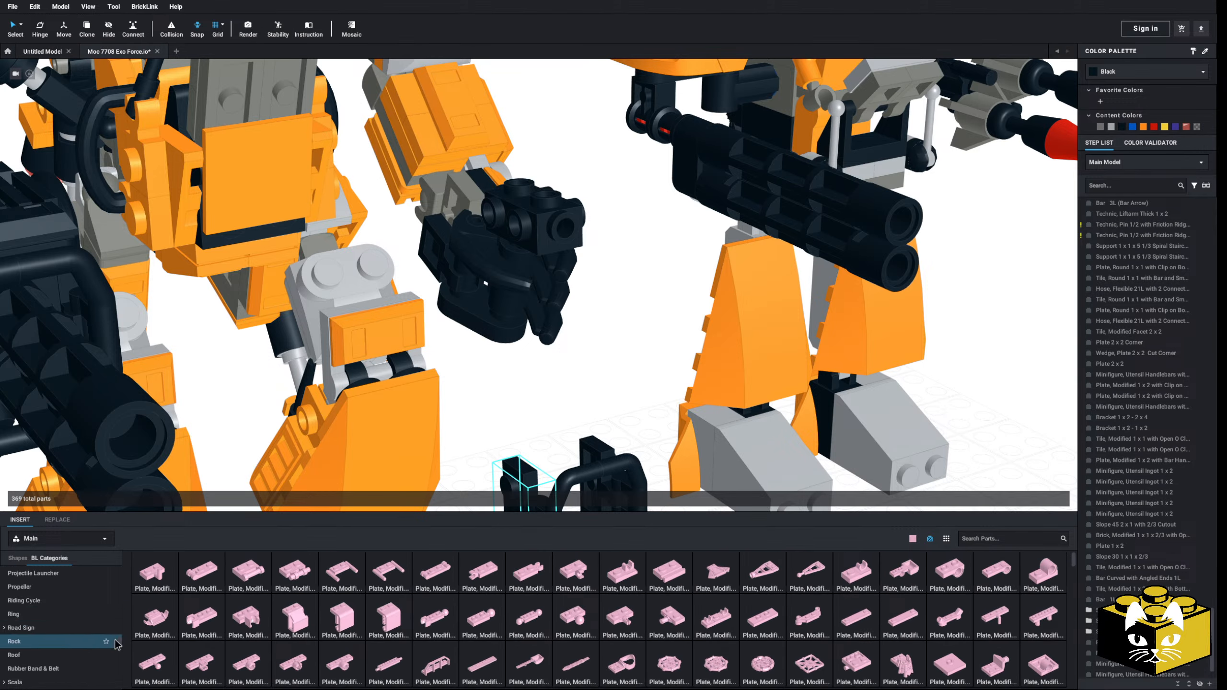
scroll(72, 611, down, 3)
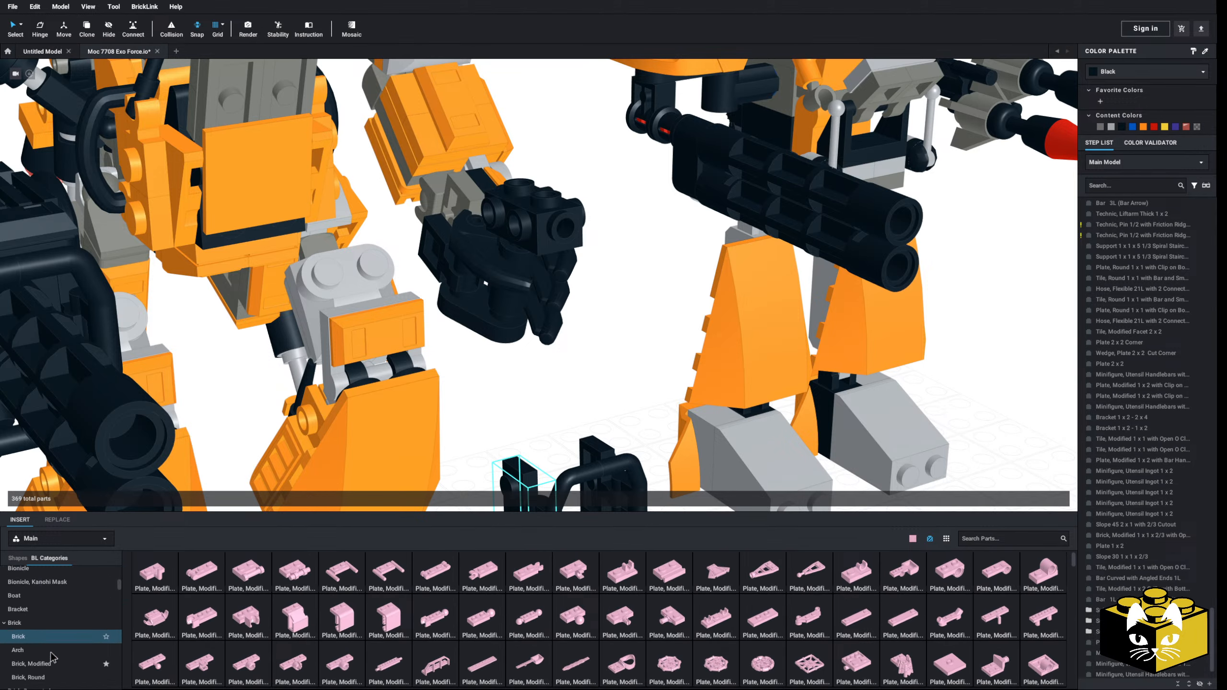
click(39, 654)
click(855, 633)
click(536, 193)
right_drag(604, 314, 632, 348)
Step: Insert a Plate 1 x 2 upright on the side studs of the pink brick above the blaster
scroll(34, 620, up, 3)
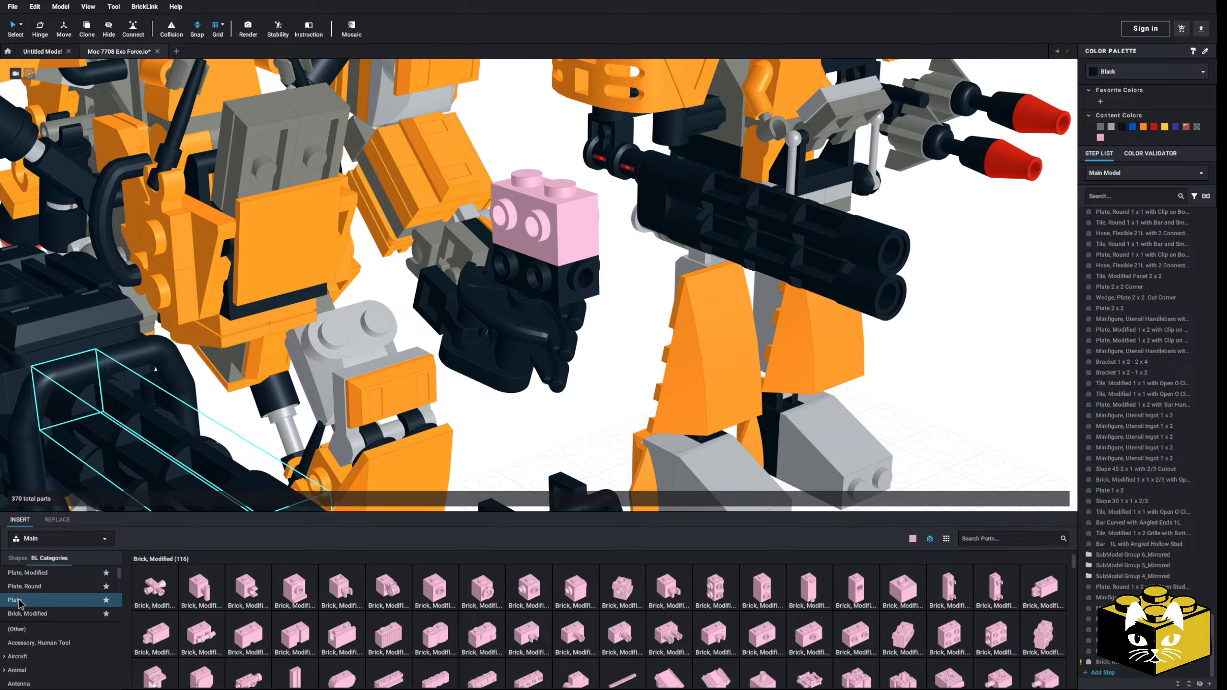
click(16, 600)
click(206, 588)
key(Down)
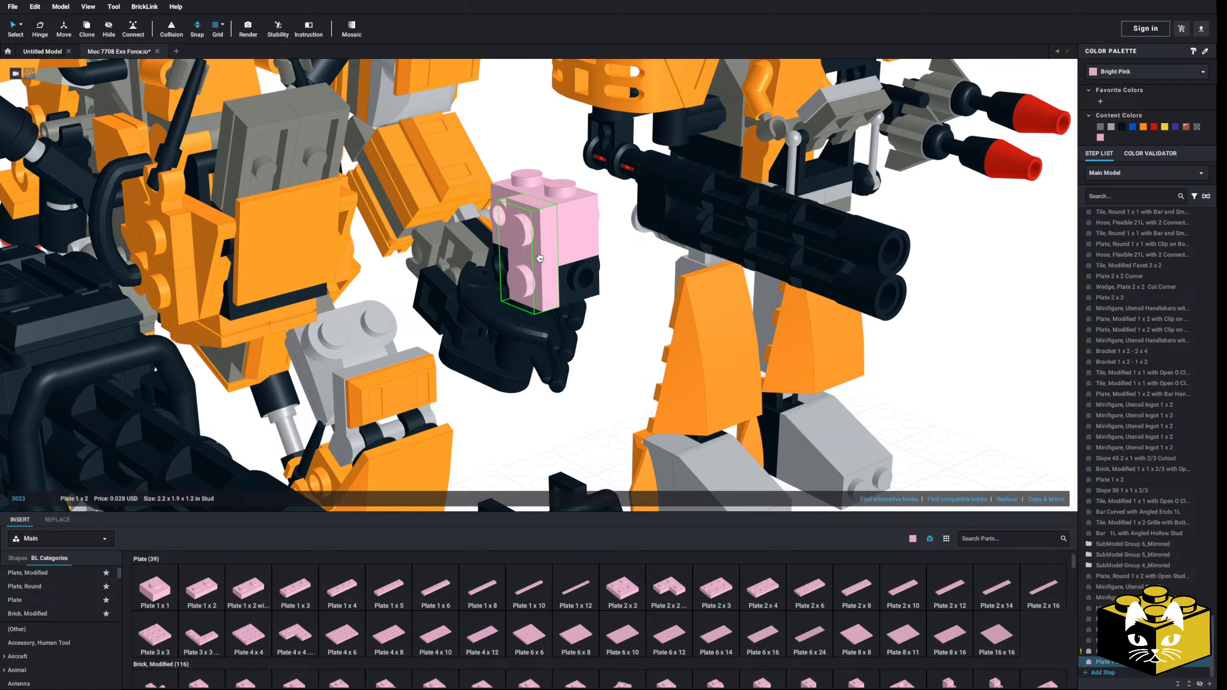
click(526, 261)
right_drag(579, 282, 527, 248)
click(550, 317)
right_drag(549, 317, 543, 314)
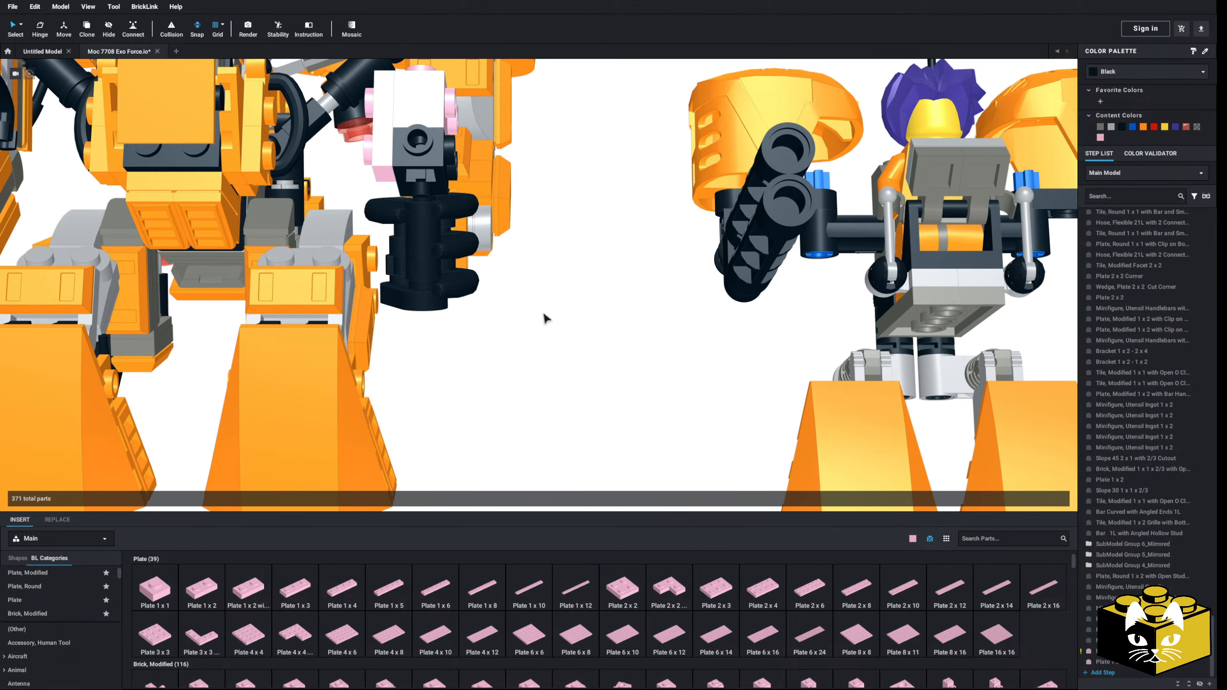
Step: Insert a Wedge, Plate 2 x 2 Left on the side of the pink brick, directly behind the Plate 1 x 2
middle_drag(543, 314, 513, 405)
right_drag(513, 406, 519, 435)
middle_drag(800, 455, 690, 441)
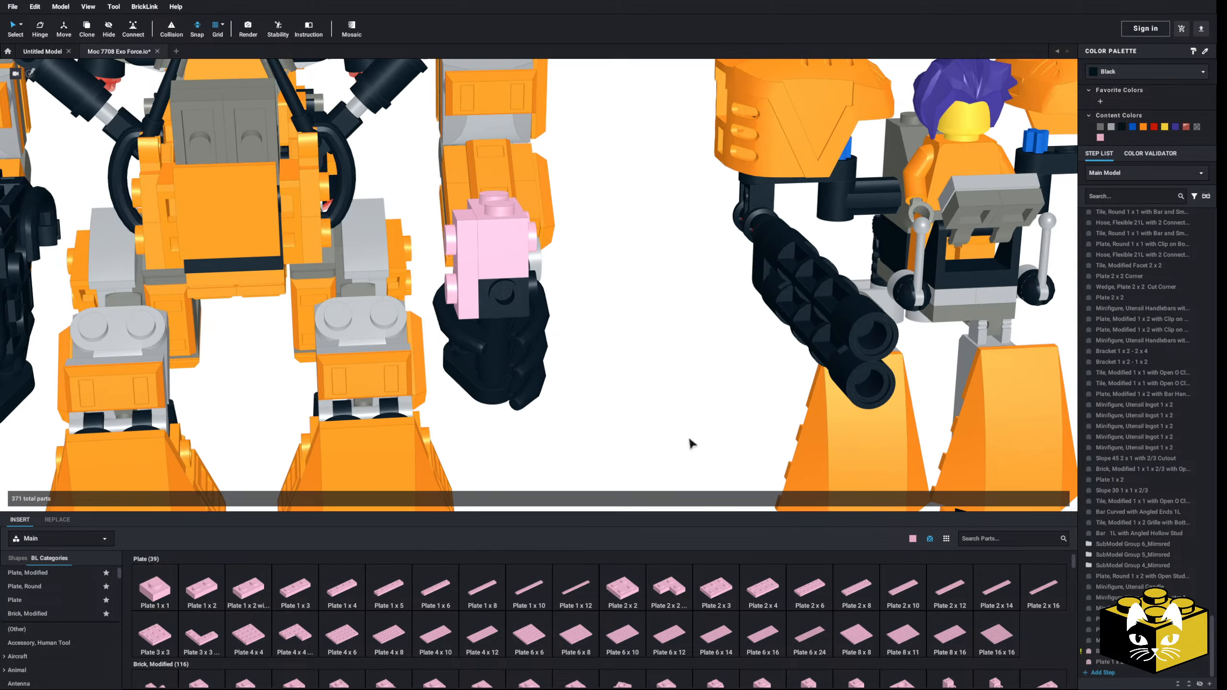
right_drag(690, 442, 730, 464)
click(543, 331)
scroll(543, 331, up, 2)
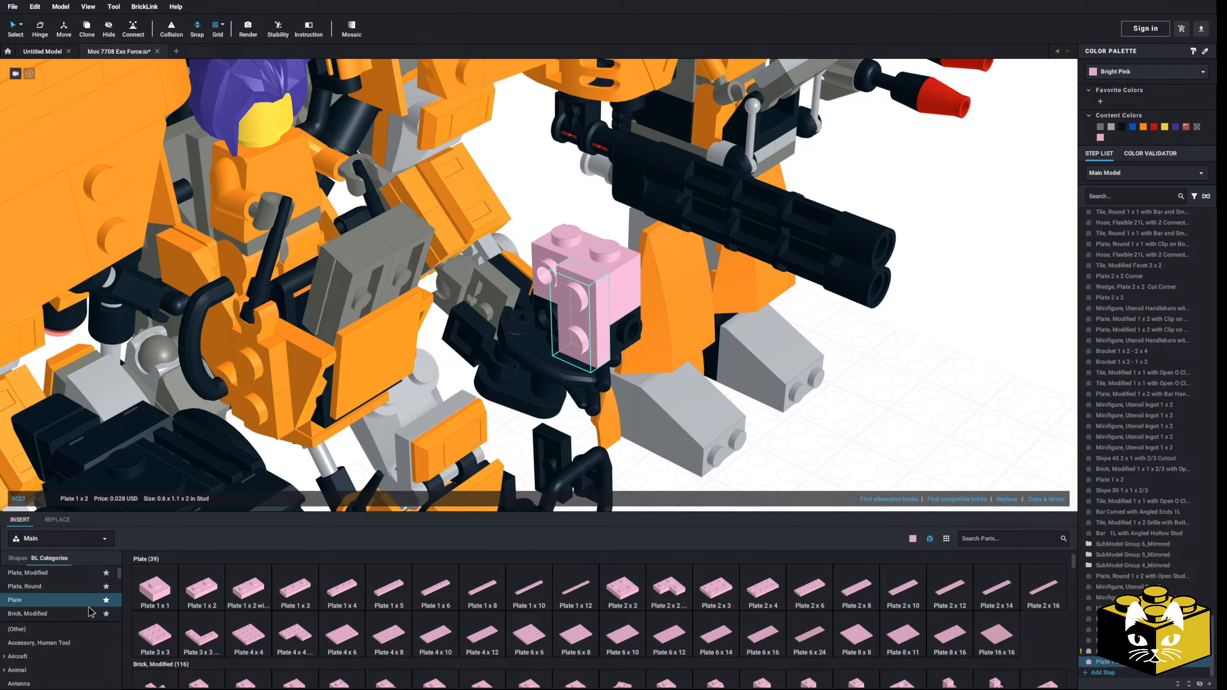
scroll(55, 610, down, 10)
scroll(55, 610, down, 15)
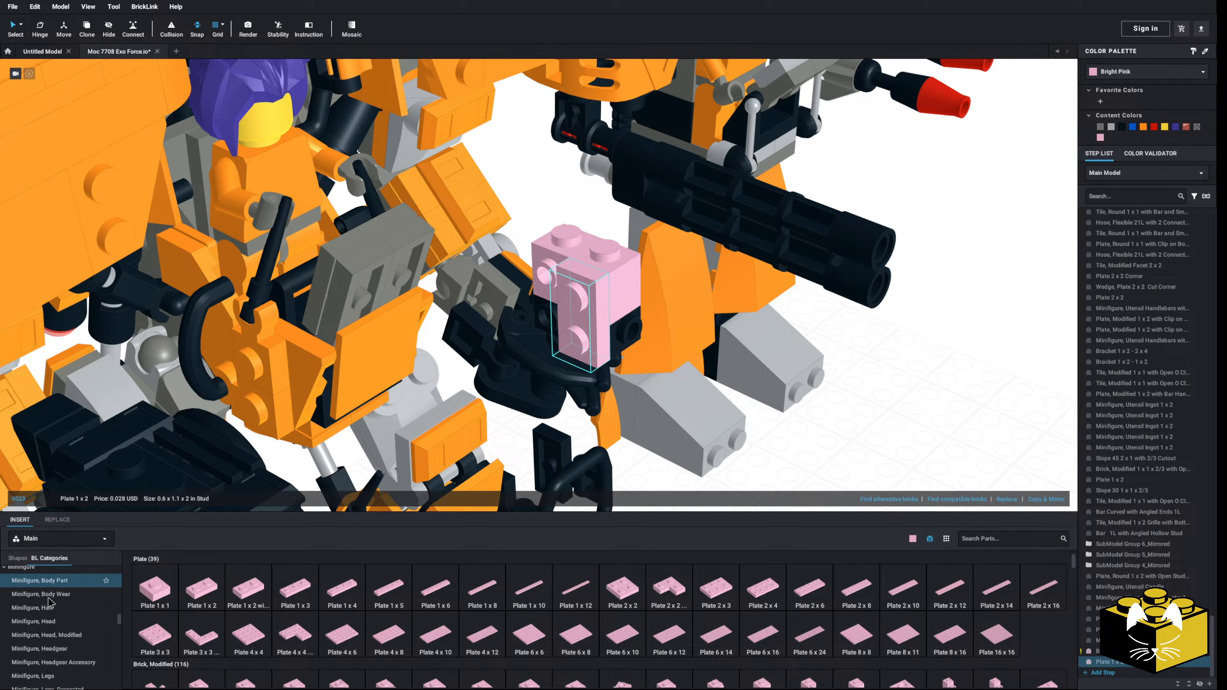
scroll(50, 603, down, 12)
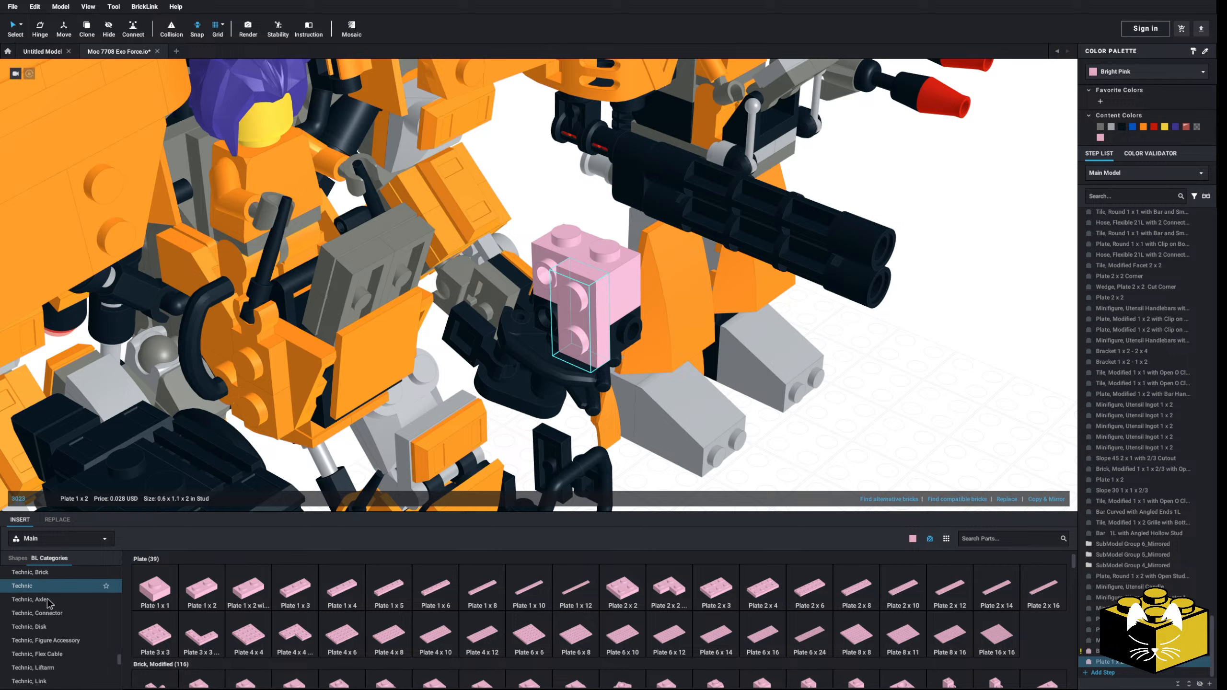
scroll(58, 617, up, 4)
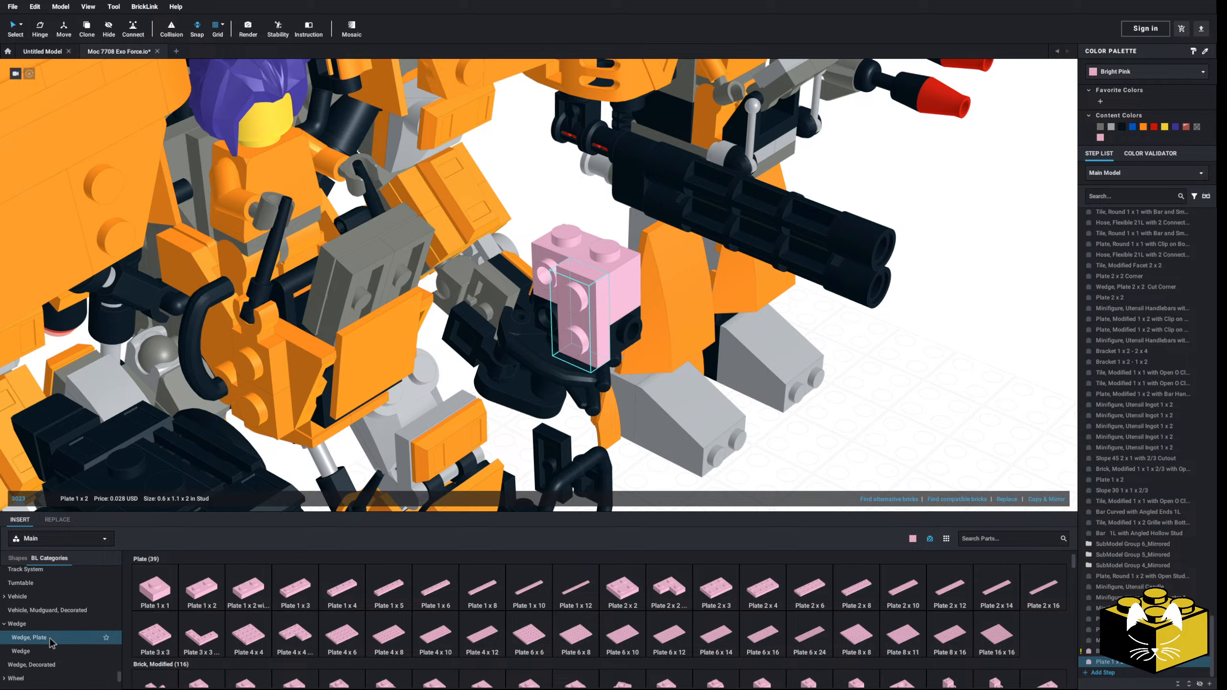
click(28, 638)
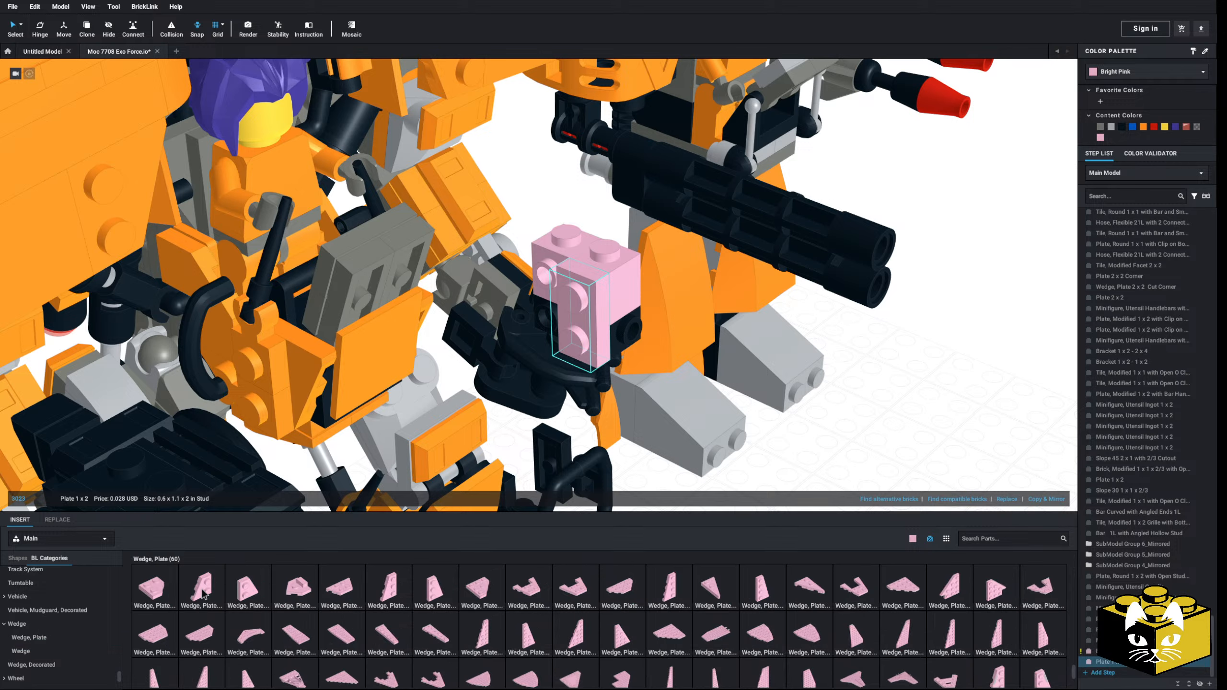
click(154, 587)
click(534, 276)
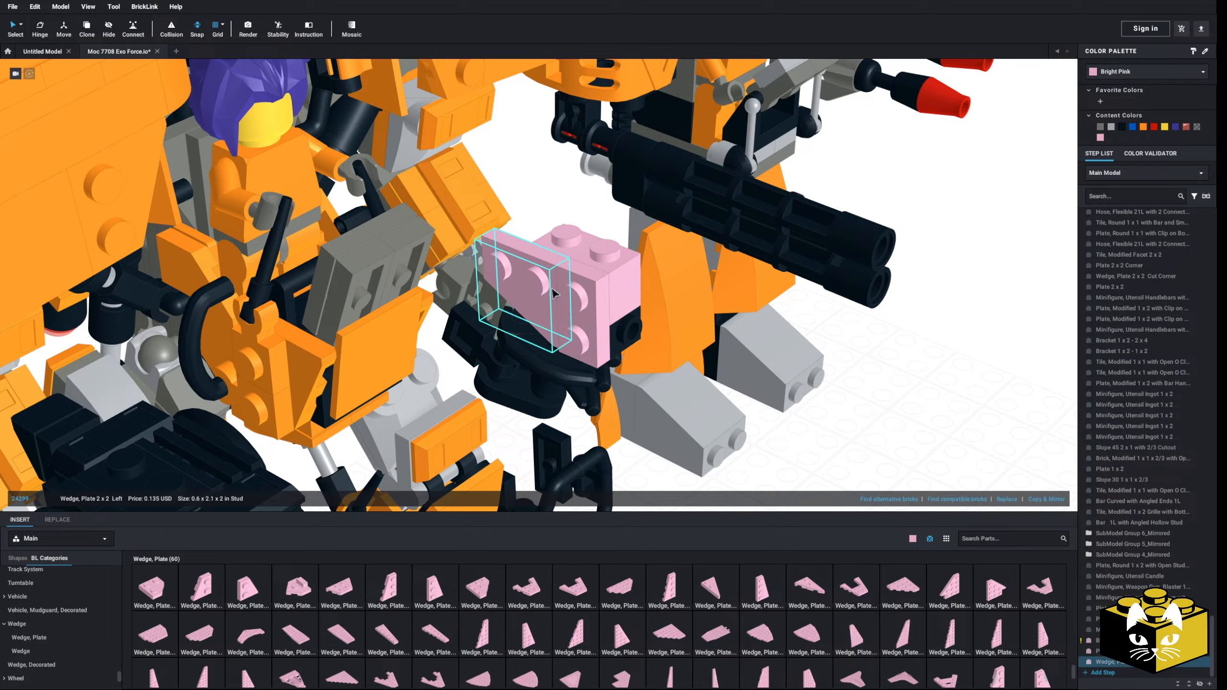
scroll(560, 297, up, 3)
Step: Copy the Bar 1L with Angled Hollow Stud from the big gun and attach it to the opposite hand's blaster
right_drag(561, 297, 492, 329)
click(597, 329)
right_click(63, 229)
click(75, 244)
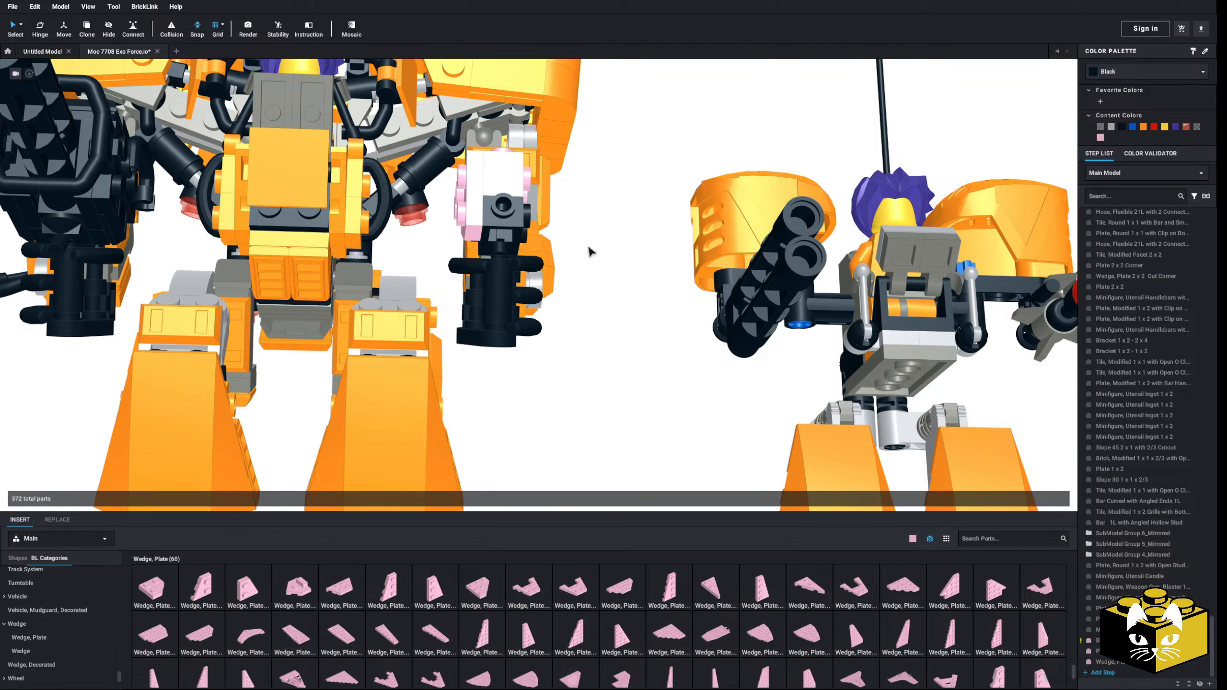
right_click(588, 248)
click(601, 276)
click(500, 248)
click(558, 256)
Step: Copy and mirror the wedge plate and Plate 1 x 2 and attach them to the opposite side of the pink brick
right_drag(557, 256, 550, 335)
click(488, 309)
ctrl+click(513, 306)
click(1060, 501)
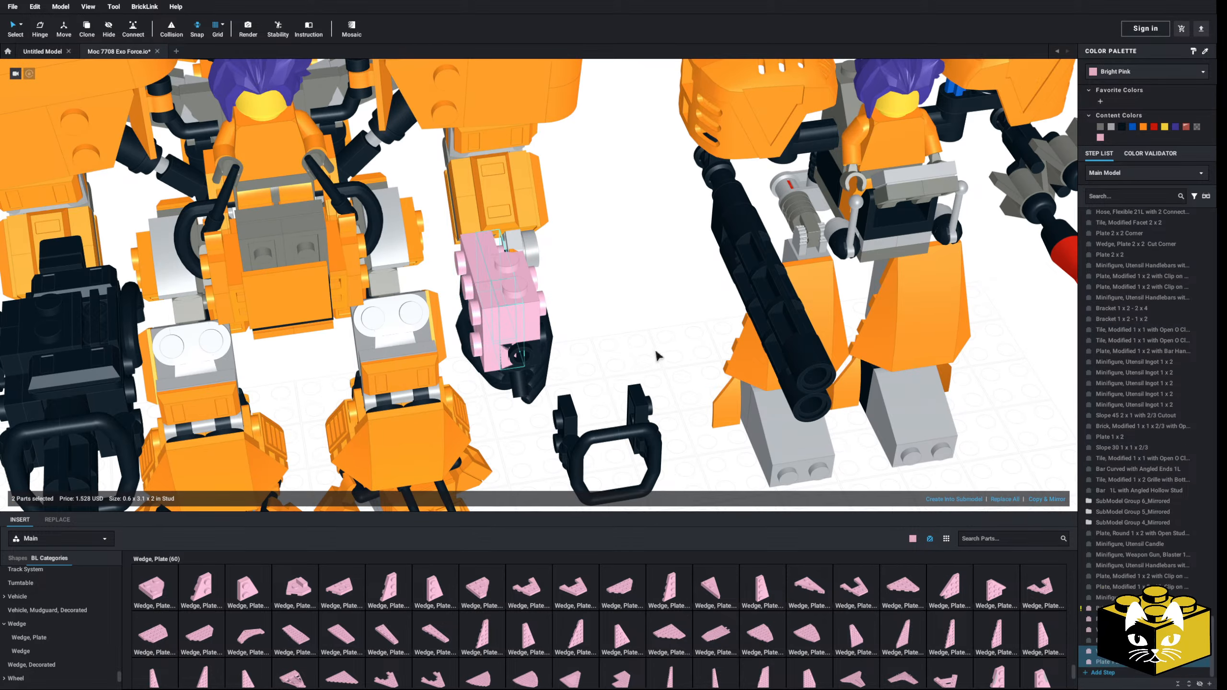
right_drag(657, 356, 556, 355)
drag(483, 276, 526, 241)
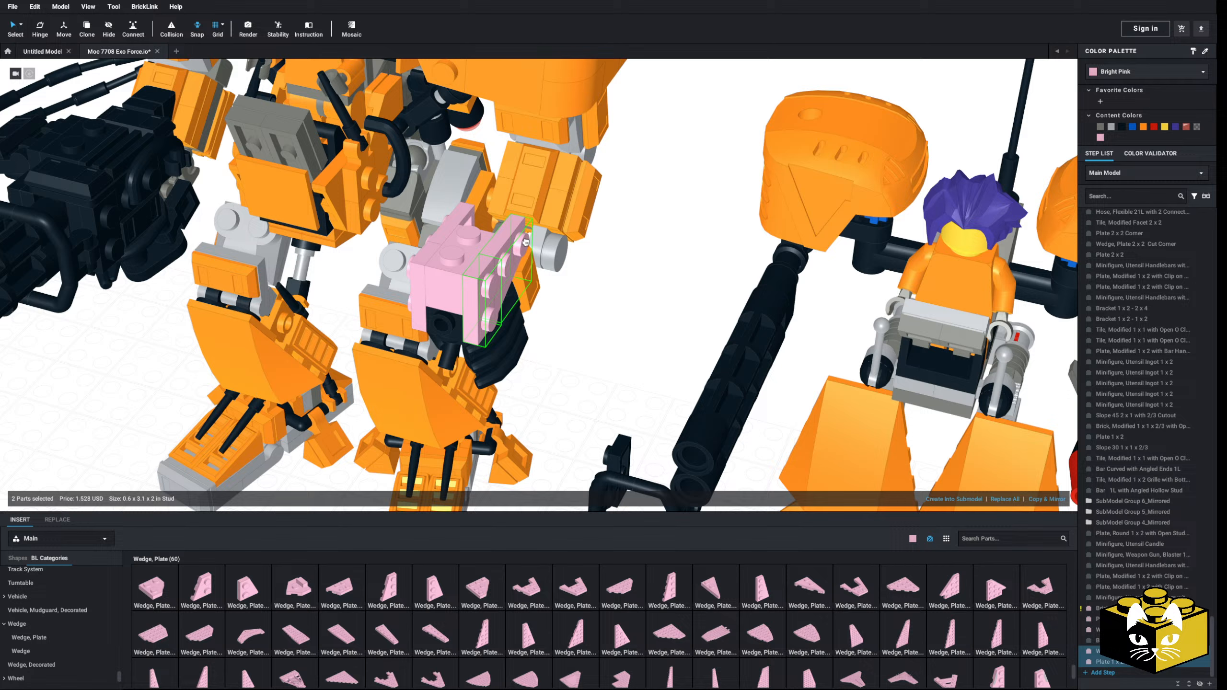
click(578, 278)
Step: Select both handlebars with their two clip plates on the ground and attach them to the front of the hand weapon
right_drag(578, 278, 584, 279)
middle_drag(610, 453, 586, 382)
right_drag(586, 382, 621, 389)
drag(563, 399, 651, 462)
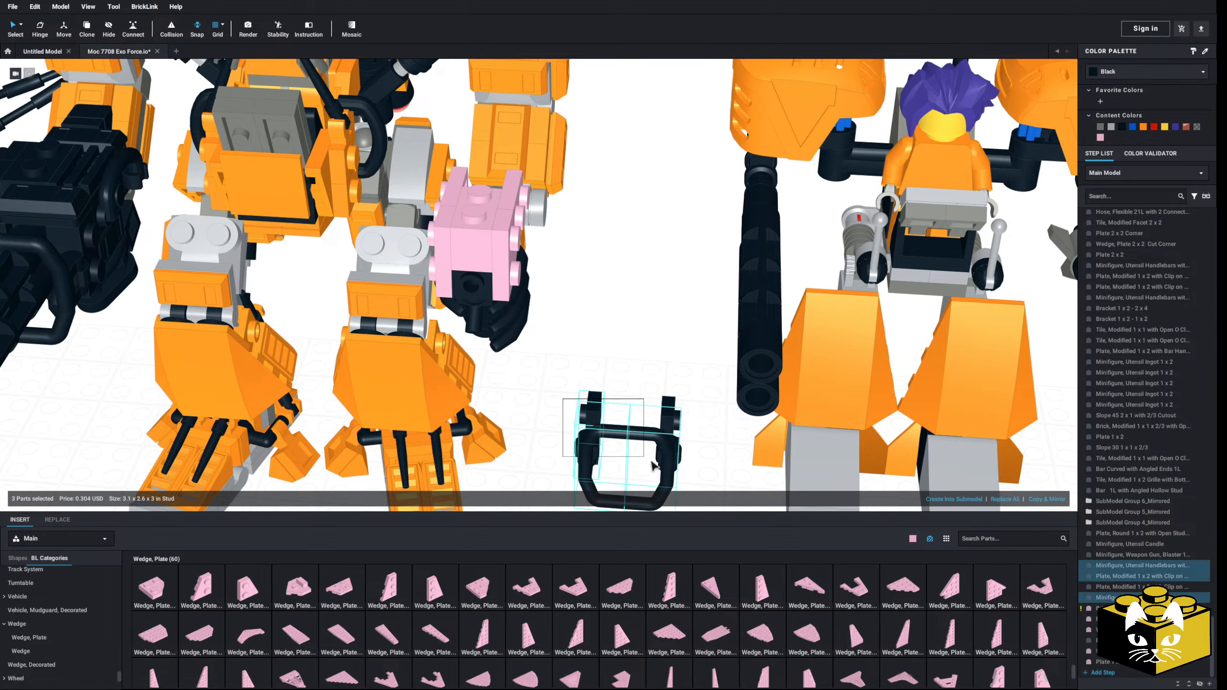
click(594, 408)
click(667, 401)
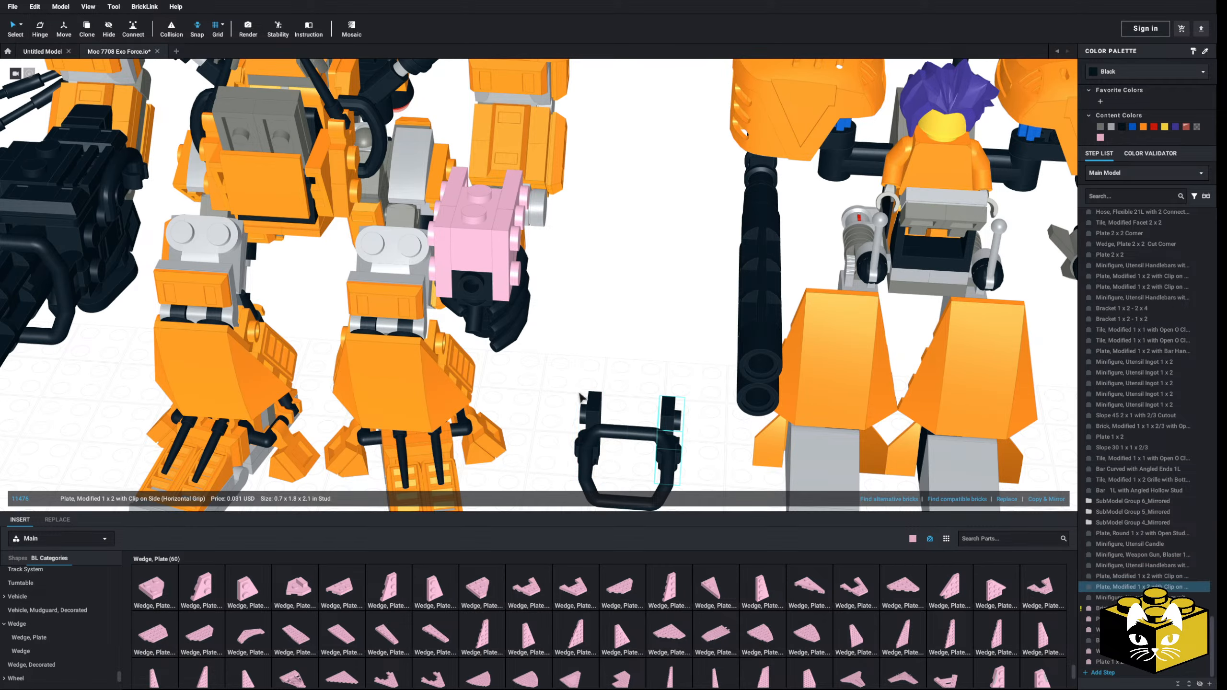
click(562, 388)
drag(562, 388, 680, 492)
drag(672, 418, 529, 231)
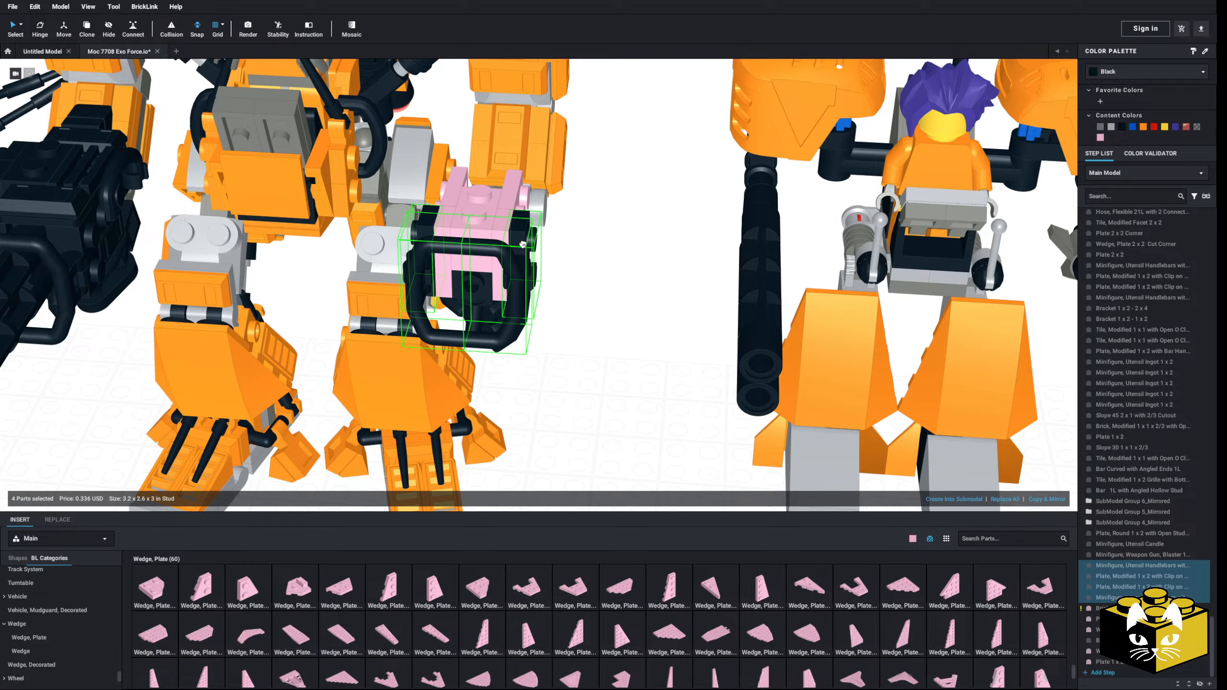
Step: Delete the pink modified brick between the weapon's two side plates
click(613, 379)
right_drag(613, 379, 394, 372)
scroll(403, 385, up, 3)
click(506, 261)
key(Delete)
Step: Insert a one-stud brick from the Brick, Modified category between the side plates on top of the weapon
right_drag(506, 259, 517, 270)
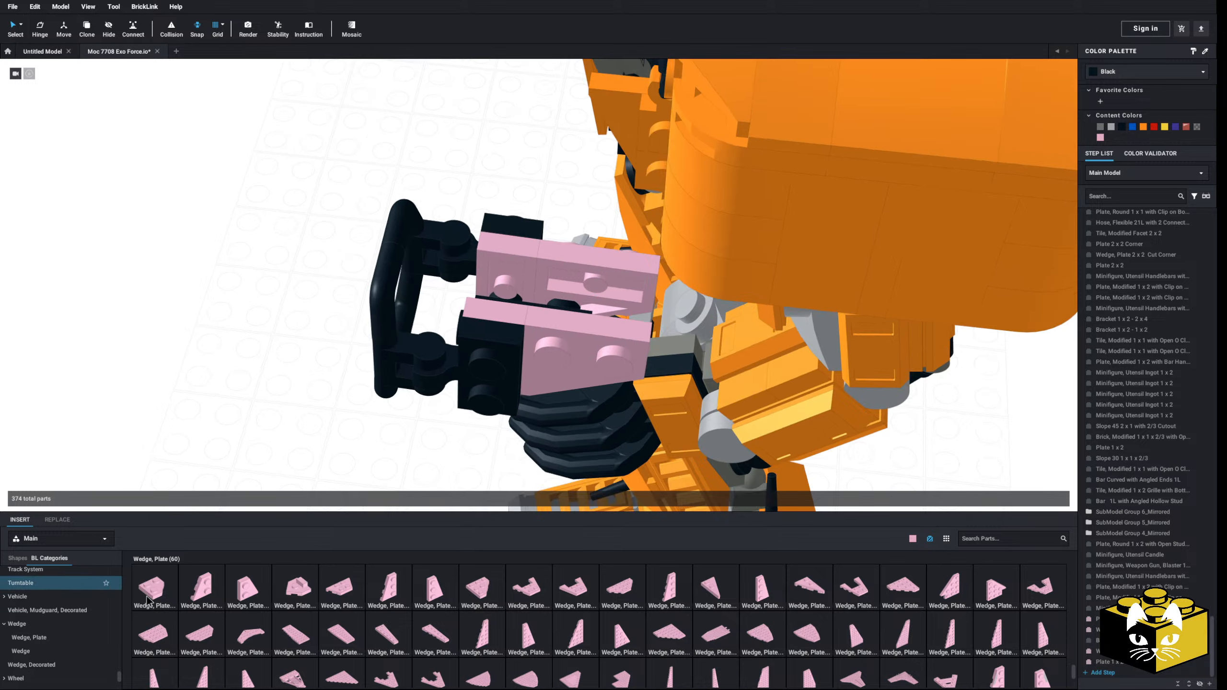
scroll(70, 628, up, 15)
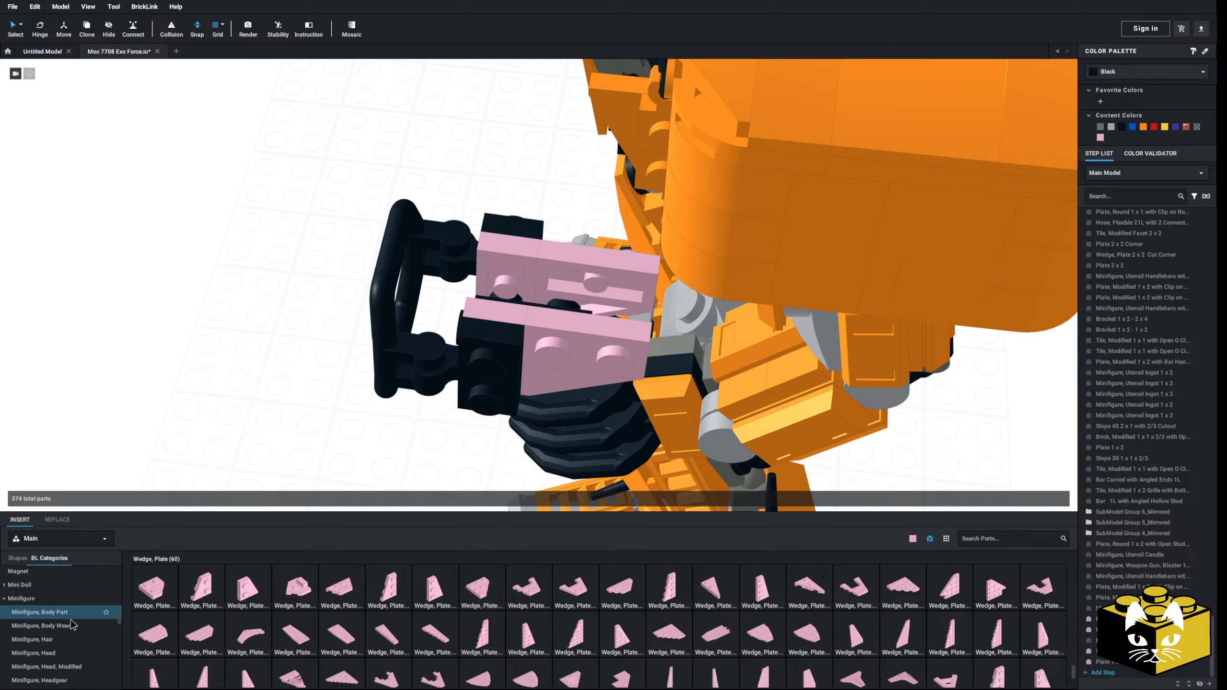
scroll(72, 622, down, 8)
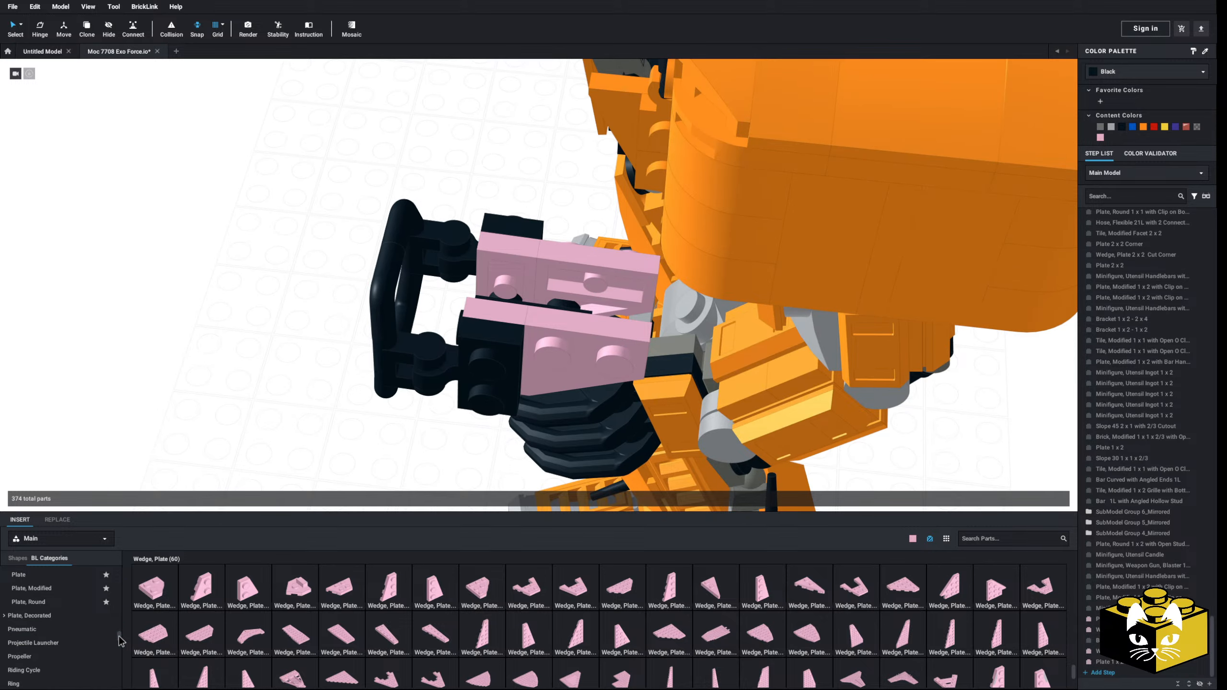
scroll(121, 641, up, 15)
click(31, 650)
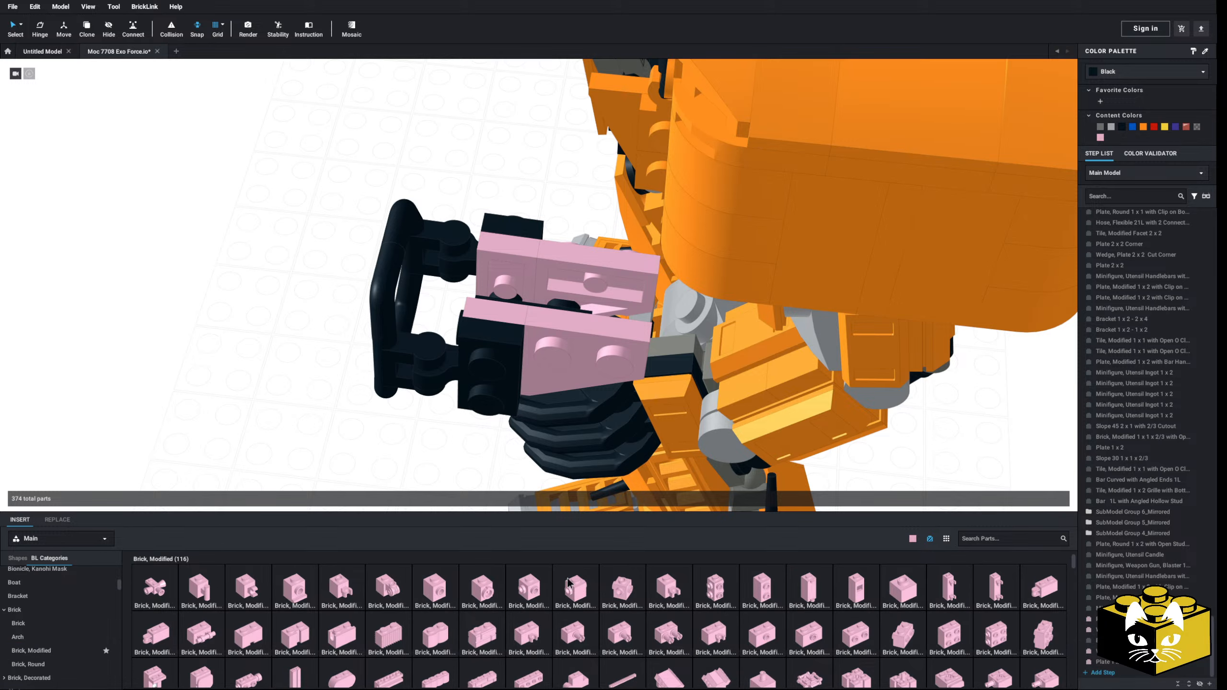
click(581, 595)
key(Right)
click(562, 288)
key(Escape)
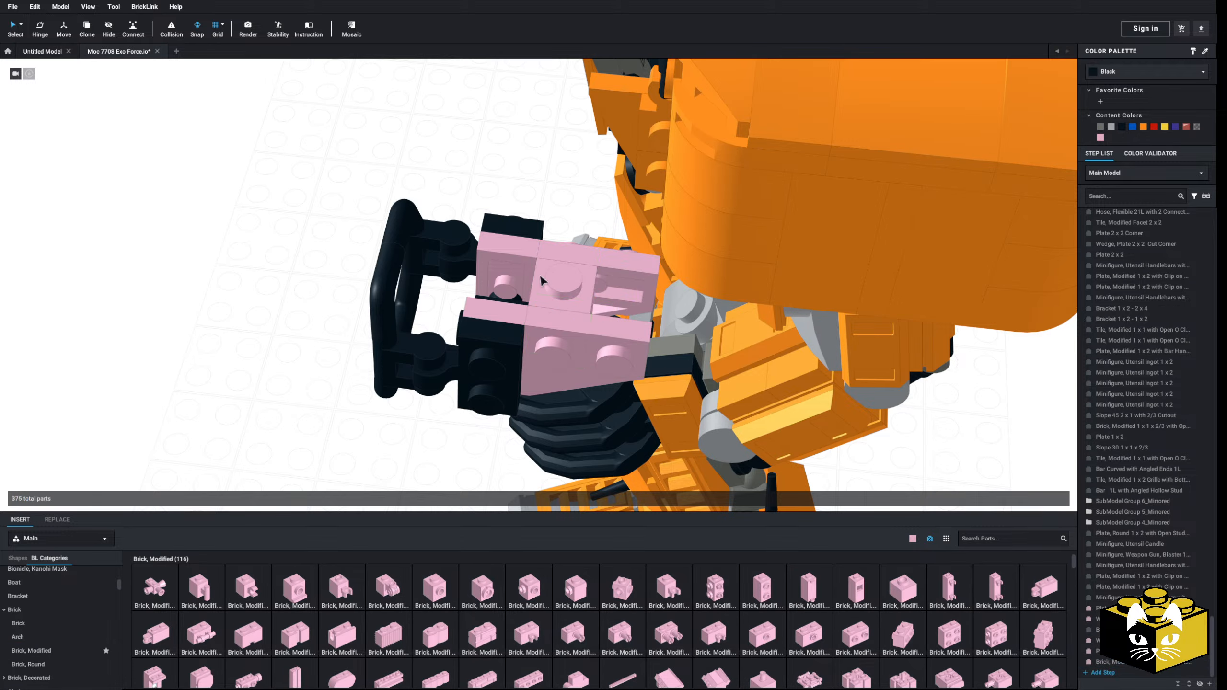
Step: Insert a Brick, Modified 1 x 1 with Stud on Side between the side plates at the weapon's front
right_drag(200, 379, 236, 400)
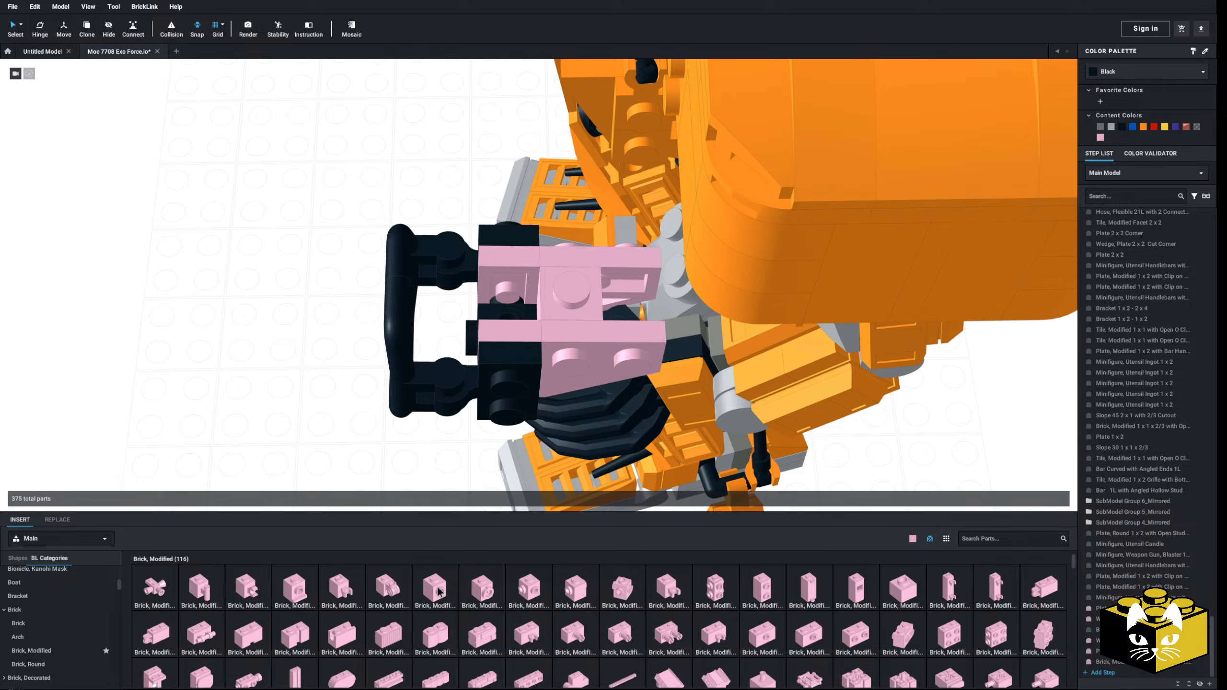
click(435, 588)
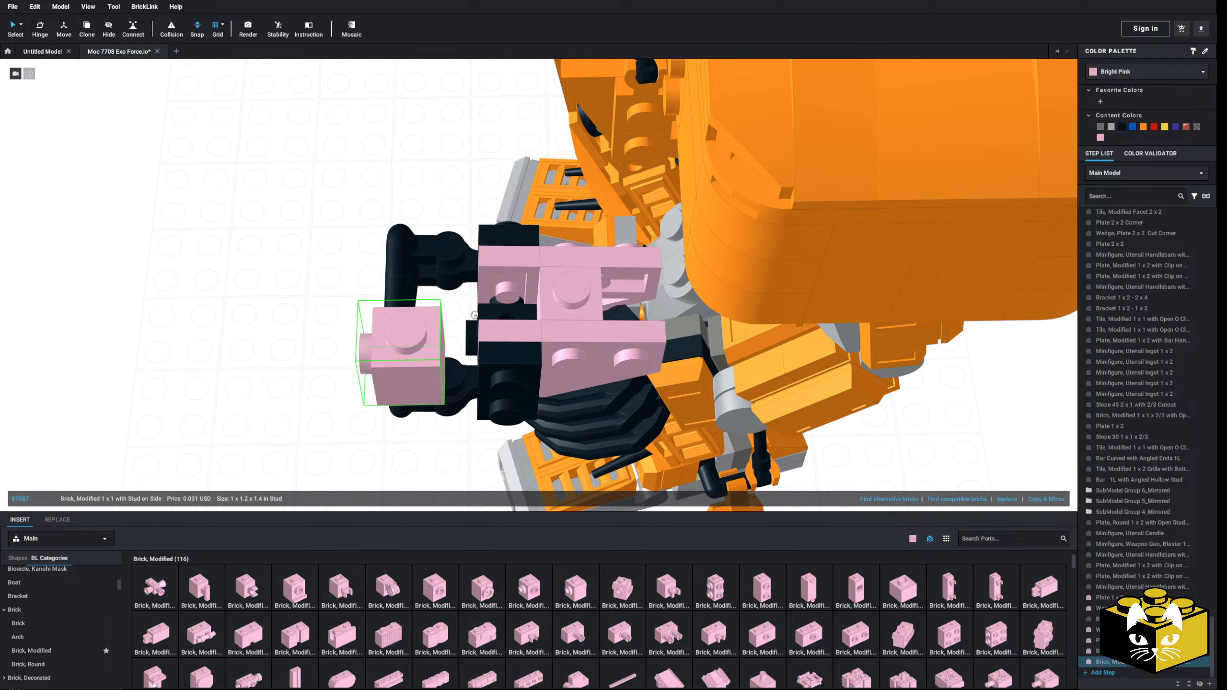
click(458, 321)
Step: Insert a two-stud round plate upright on the weapon's front, inside the handlebars
right_drag(457, 321, 275, 366)
scroll(275, 366, down, 3)
right_drag(613, 420, 568, 417)
scroll(48, 593, up, 10)
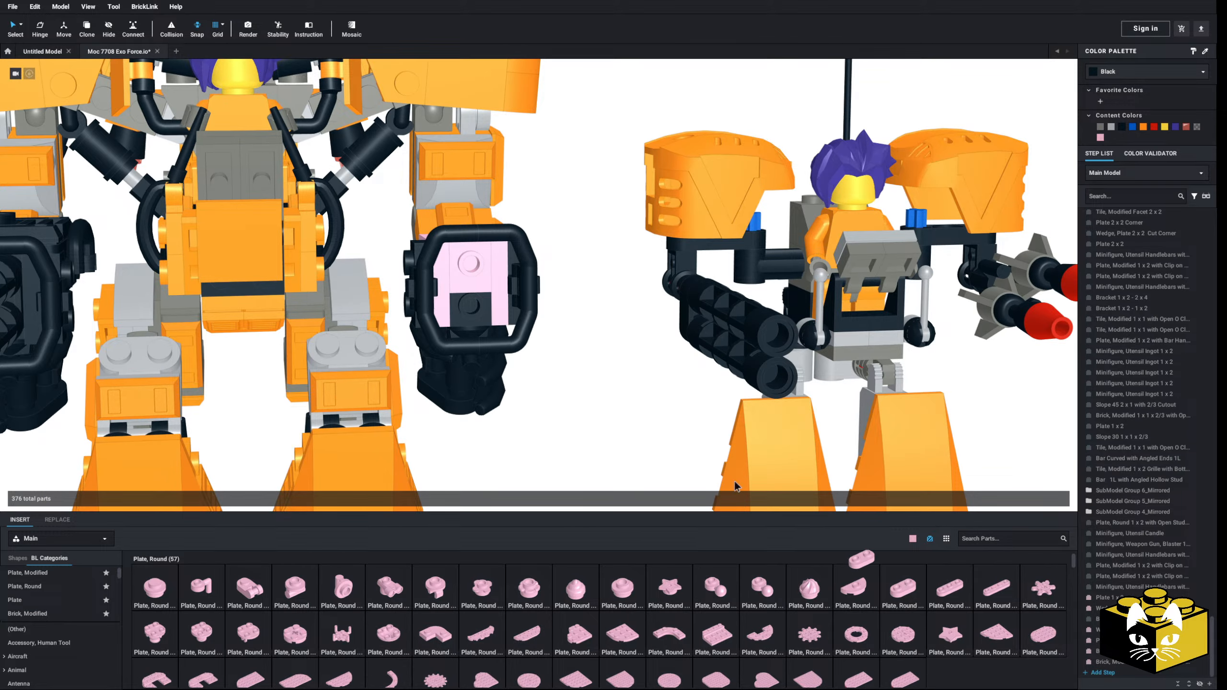
click(478, 289)
right_drag(641, 378, 583, 424)
click(583, 425)
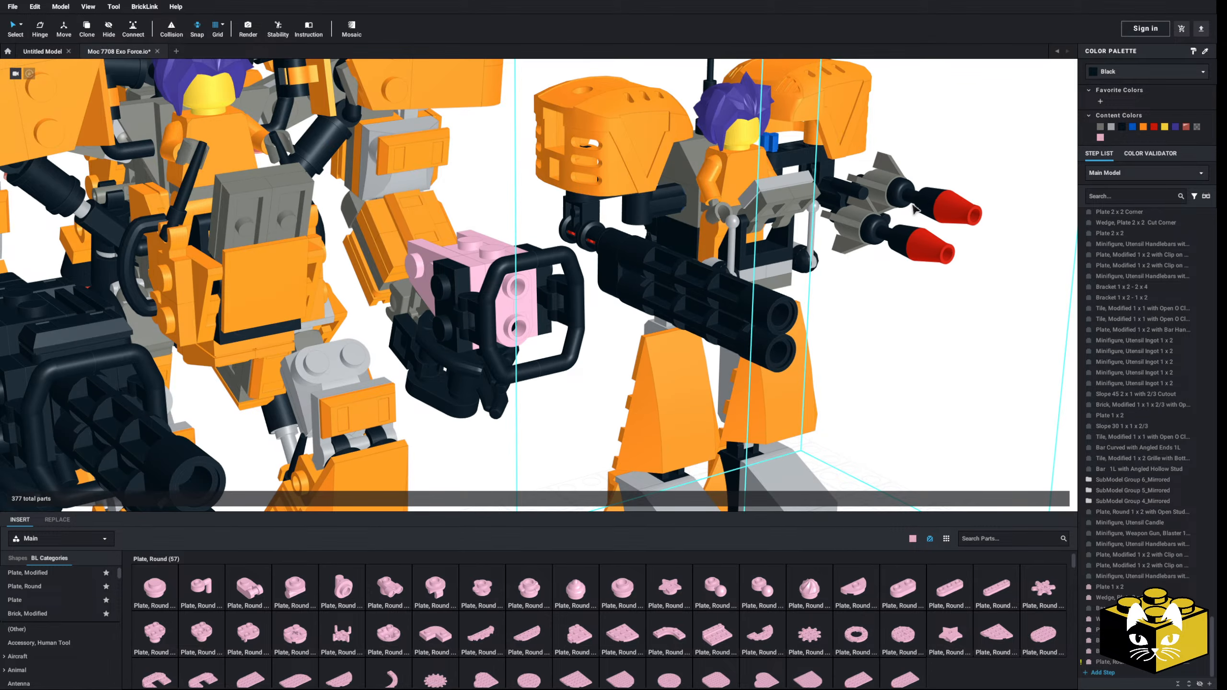
Step: Copy the three parts of one missile from SubModel Group 1, return to the main model and paste them
double_click(877, 191)
ctrl+click(926, 203)
ctrl+click(959, 208)
right_click(959, 208)
click(976, 237)
click(988, 284)
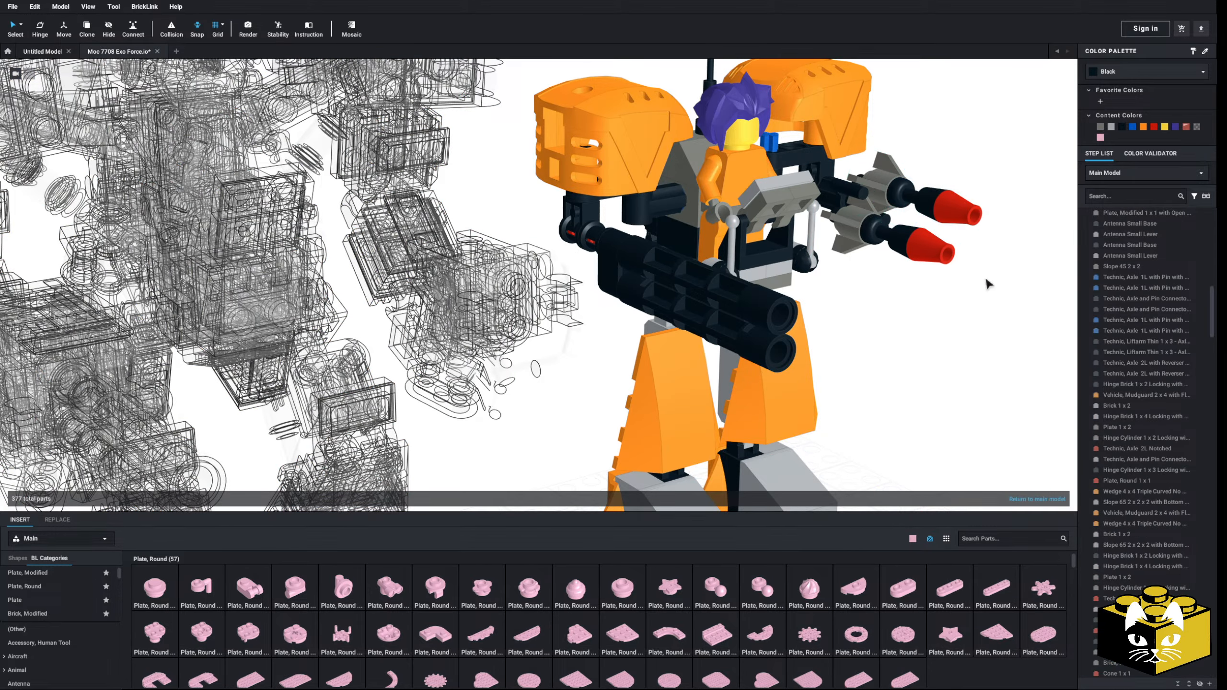
double_click(988, 285)
right_click(981, 296)
click(998, 329)
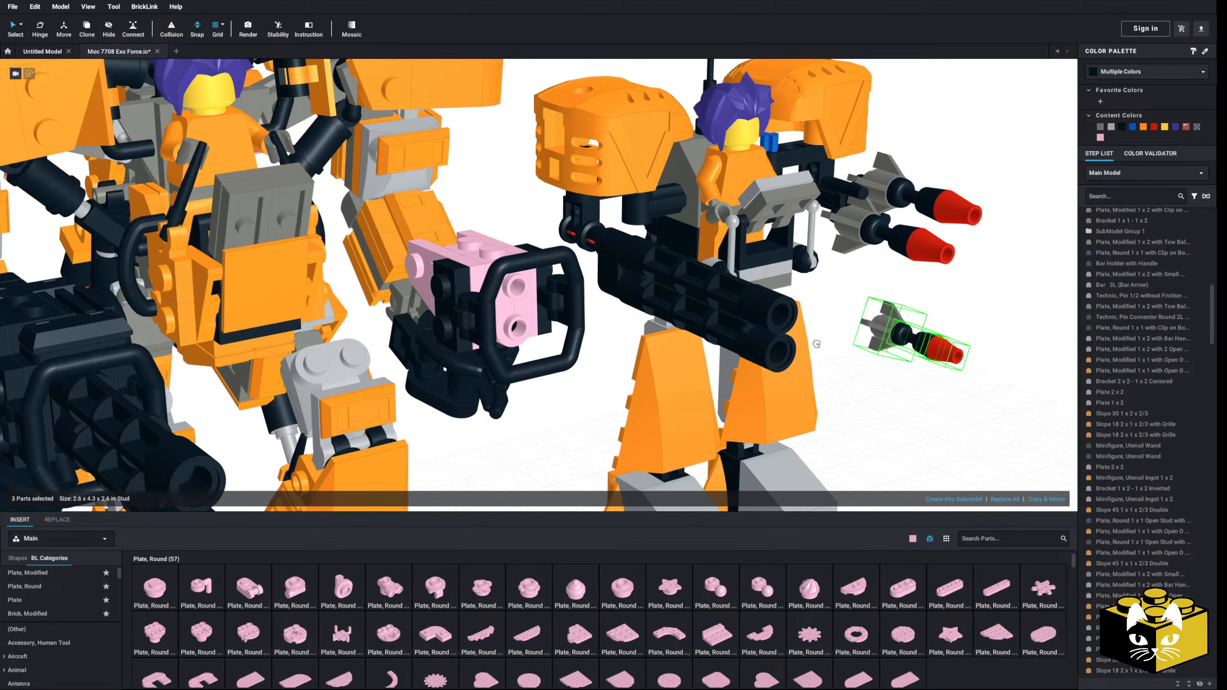
Step: Try the missile copy at the hand weapon's front, and place it on the ground beside the smaller robot
click(544, 302)
mouse_move(544, 302)
right_down()
mouse_move(487, 278)
mouse_move(533, 276)
mouse_move(483, 261)
mouse_move(547, 281)
right_up()
drag(547, 281, 585, 390)
right_drag(586, 391, 570, 382)
drag(585, 391, 812, 425)
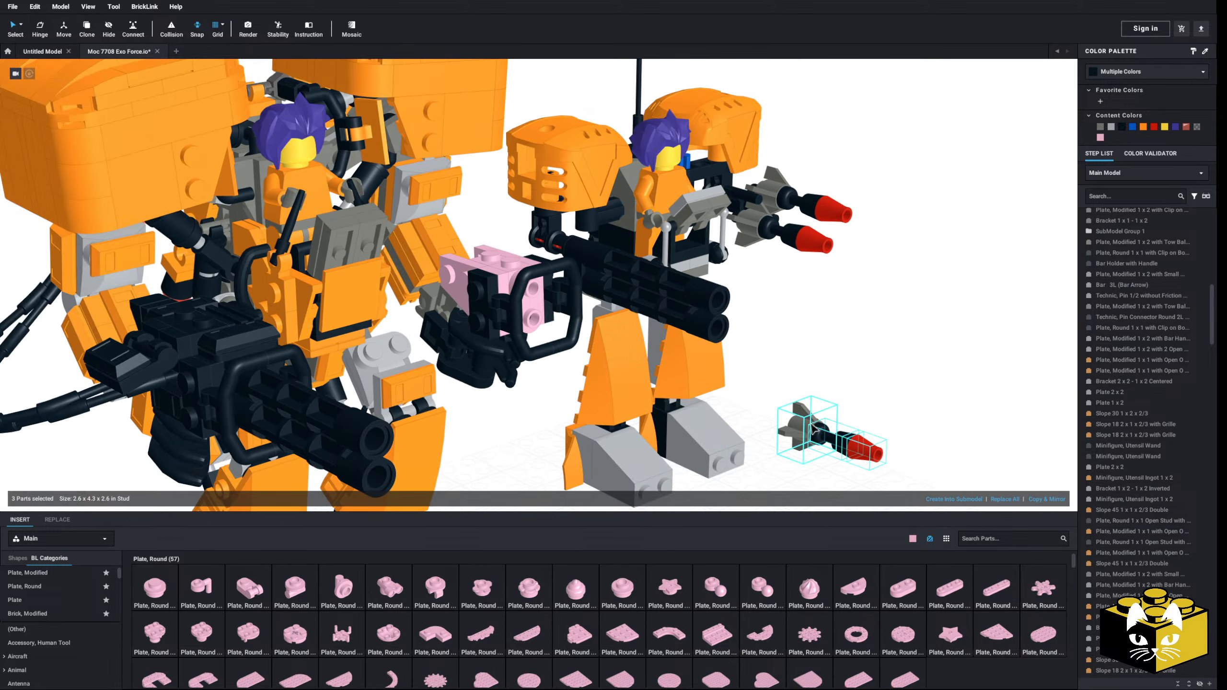
Step: Insert a Bar 2L with Stop Ring into the upper stud of the round plate at the hand weapon's front
click(787, 365)
scroll(56, 626, down, 2)
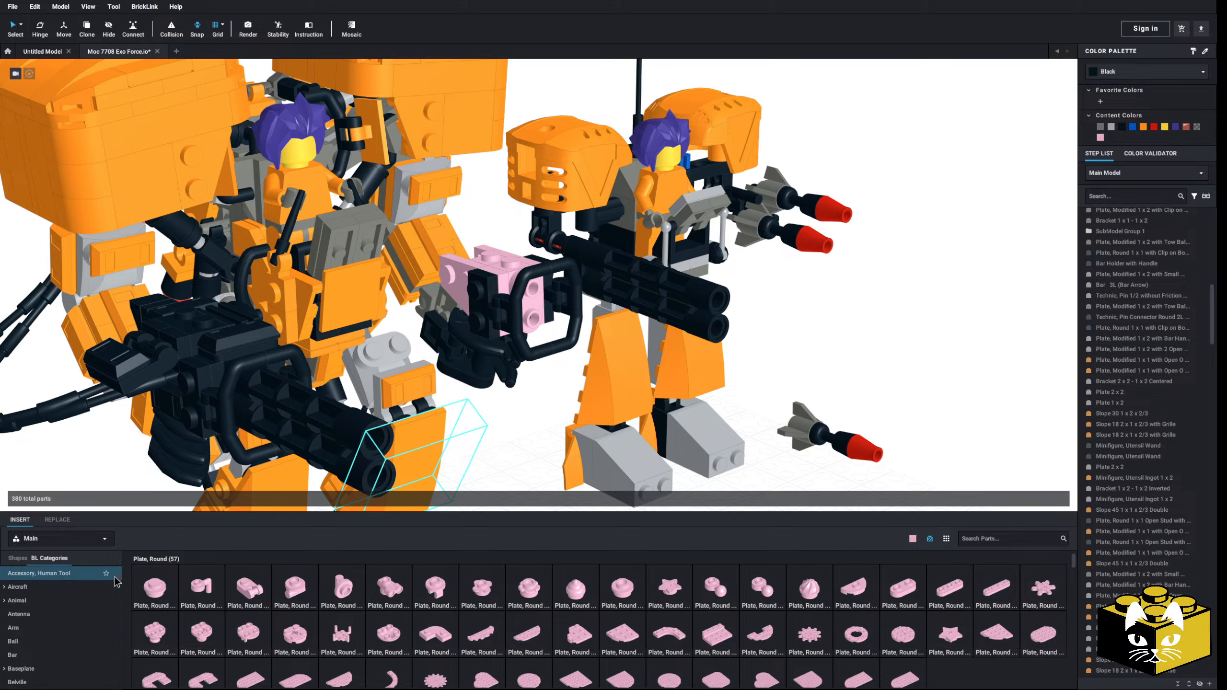
scroll(73, 599, down, 1)
click(15, 619)
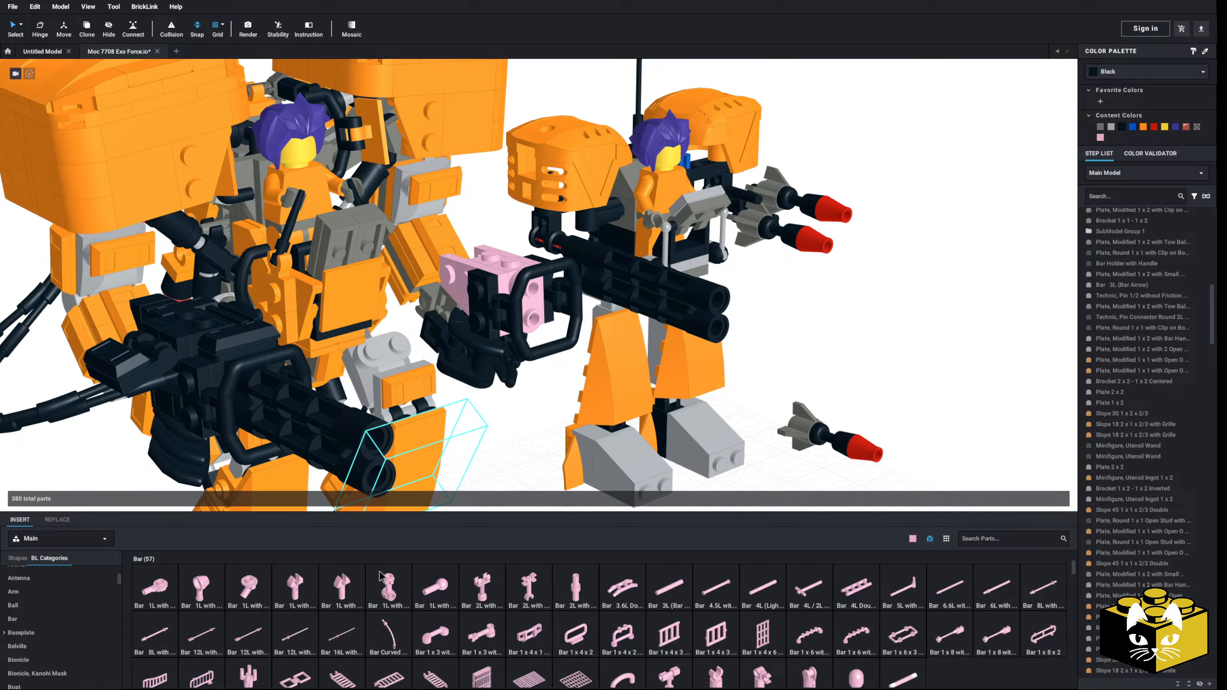
click(576, 586)
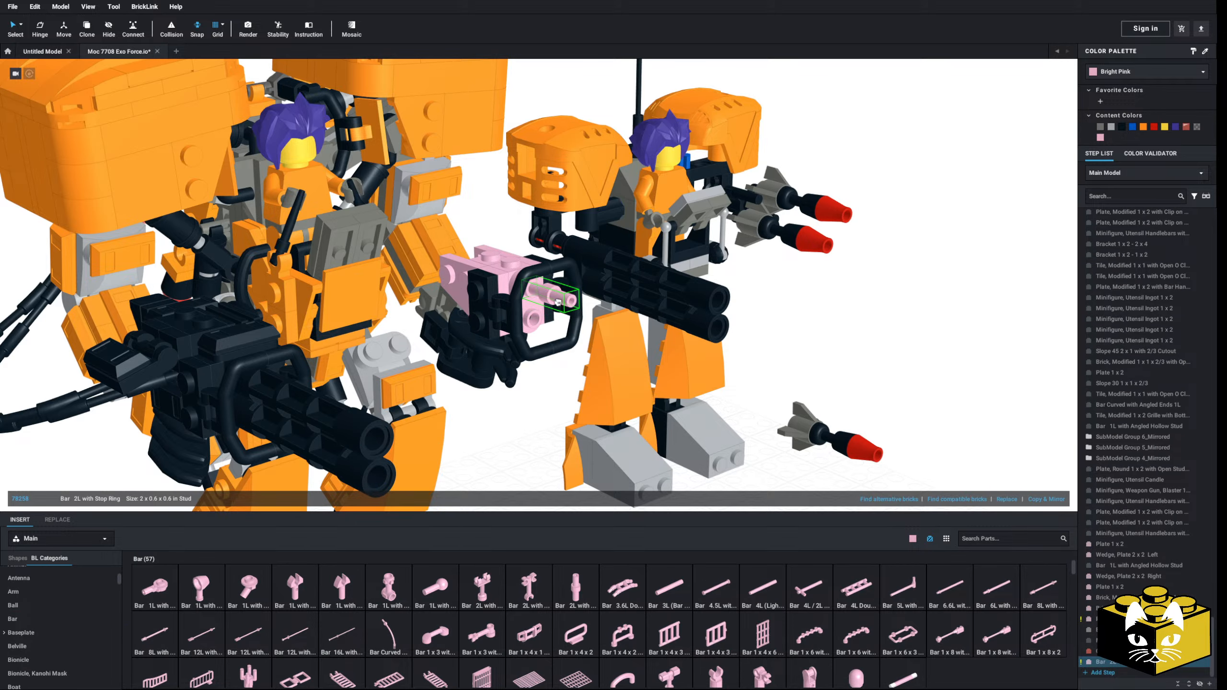
click(558, 302)
right_drag(558, 302, 672, 324)
scroll(681, 328, up, 4)
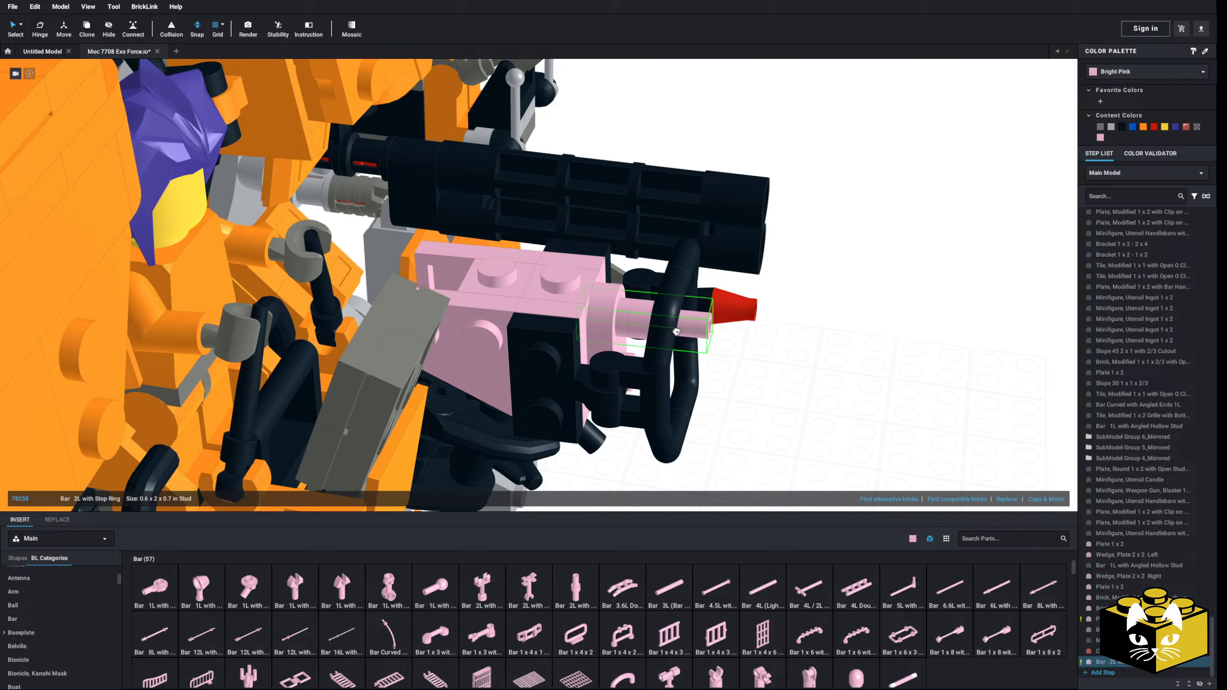
Step: Copy the Bar 2L with Stop Ring and place the copy in the round plate's lower stud
drag(675, 331, 683, 331)
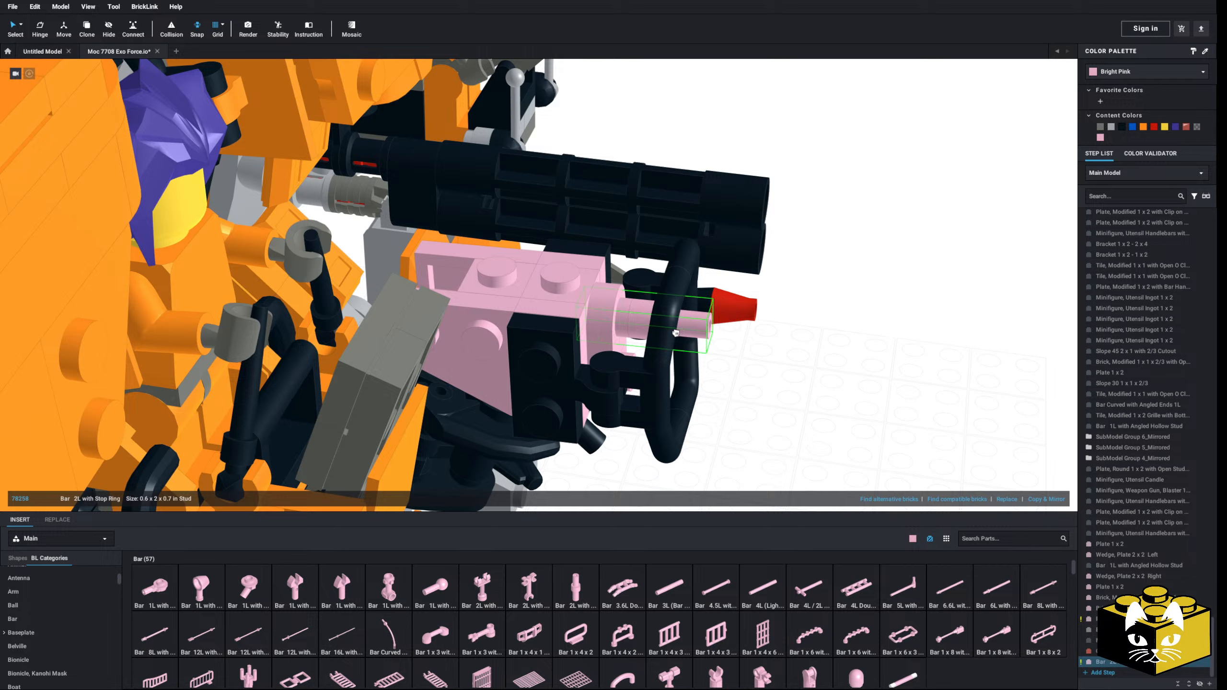
right_click(692, 325)
click(701, 344)
click(800, 359)
right_click(799, 358)
click(811, 390)
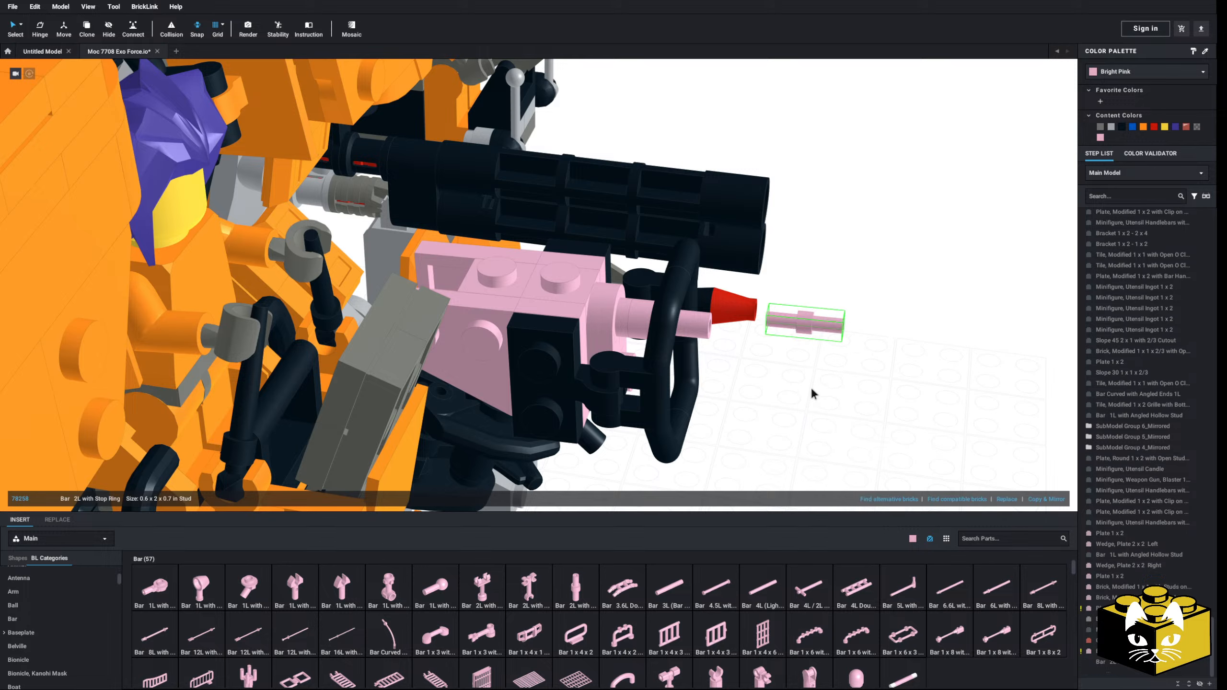
right_drag(812, 394, 804, 396)
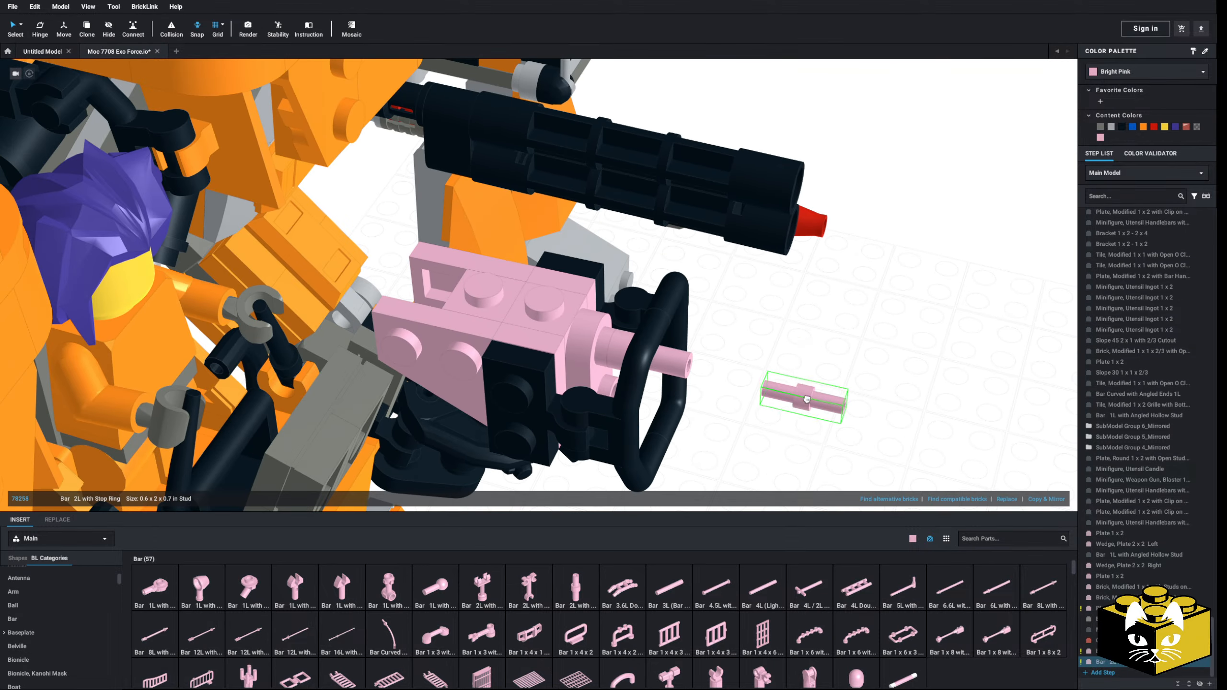
click(632, 410)
Step: Select the three parts of the missile on the ground and move them farther away from the smaller robot
scroll(703, 438, down, 5)
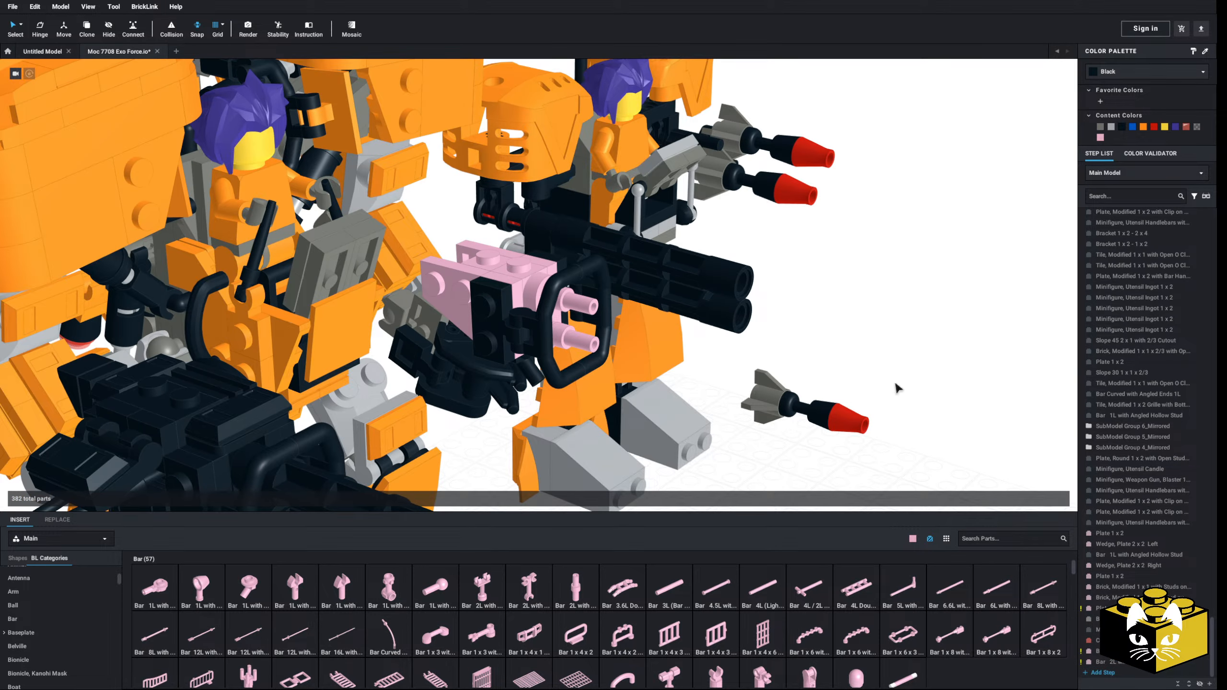
drag(895, 387, 883, 413)
click(818, 416)
ctrl+click(849, 420)
ctrl+click(772, 403)
click(771, 367)
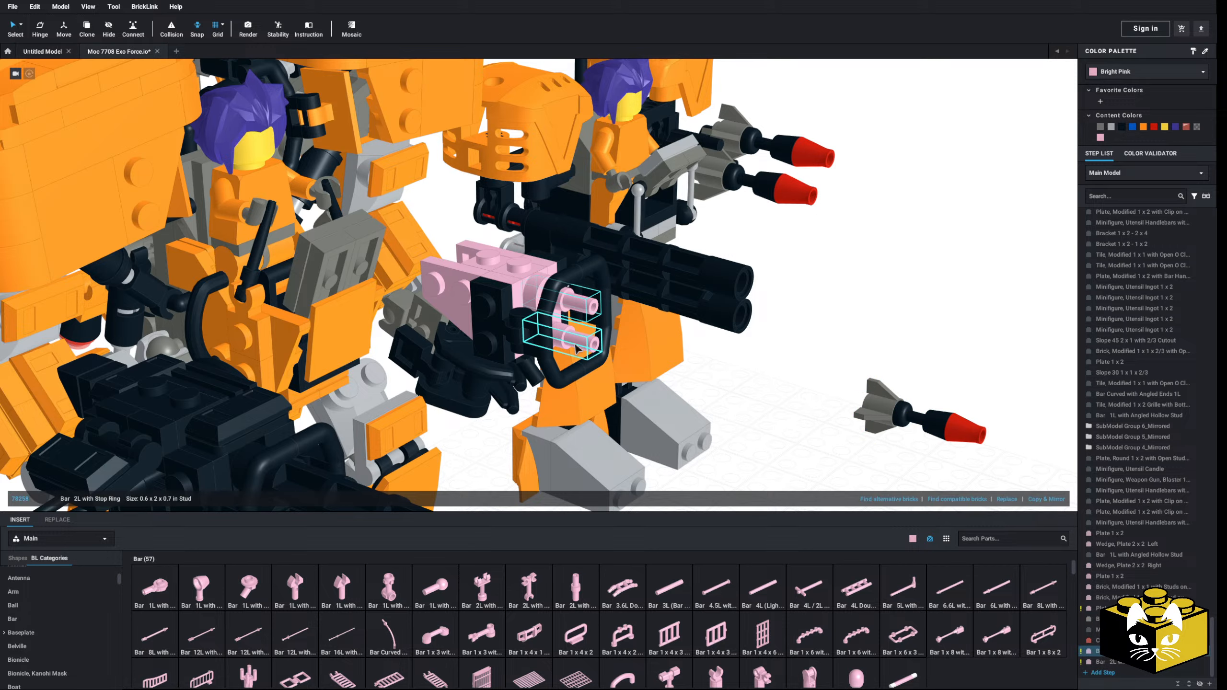
Step: Take the round plate with its two bars off the weapon, set it on the ground and turn it around
drag(534, 295, 853, 489)
middle_drag(852, 489, 759, 335)
drag(759, 335, 753, 387)
key(Right)
key(Right)
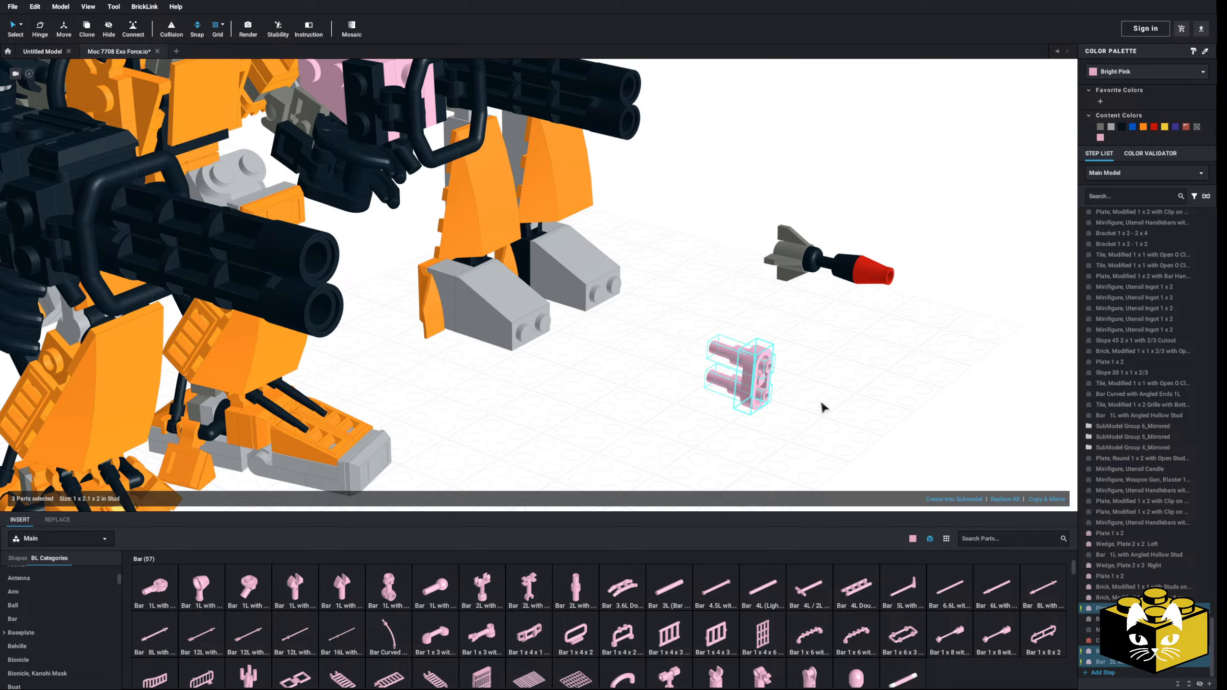
Step: Copy the two-stud round plate and attach the copy to the back of the first one
click(822, 405)
right_click(750, 377)
click(758, 381)
right_click(813, 394)
click(821, 422)
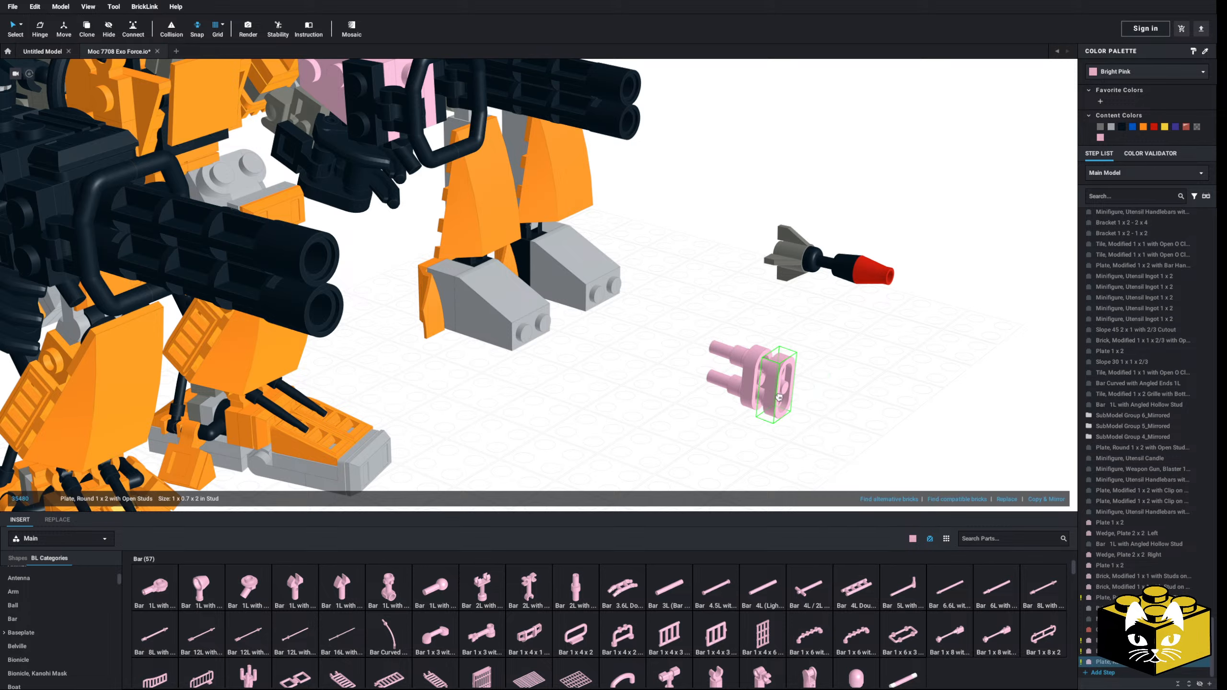
Step: Select the doubled round plates with their bars, turn them forward and reattach them to the hand weapon's front
drag(824, 337, 734, 430)
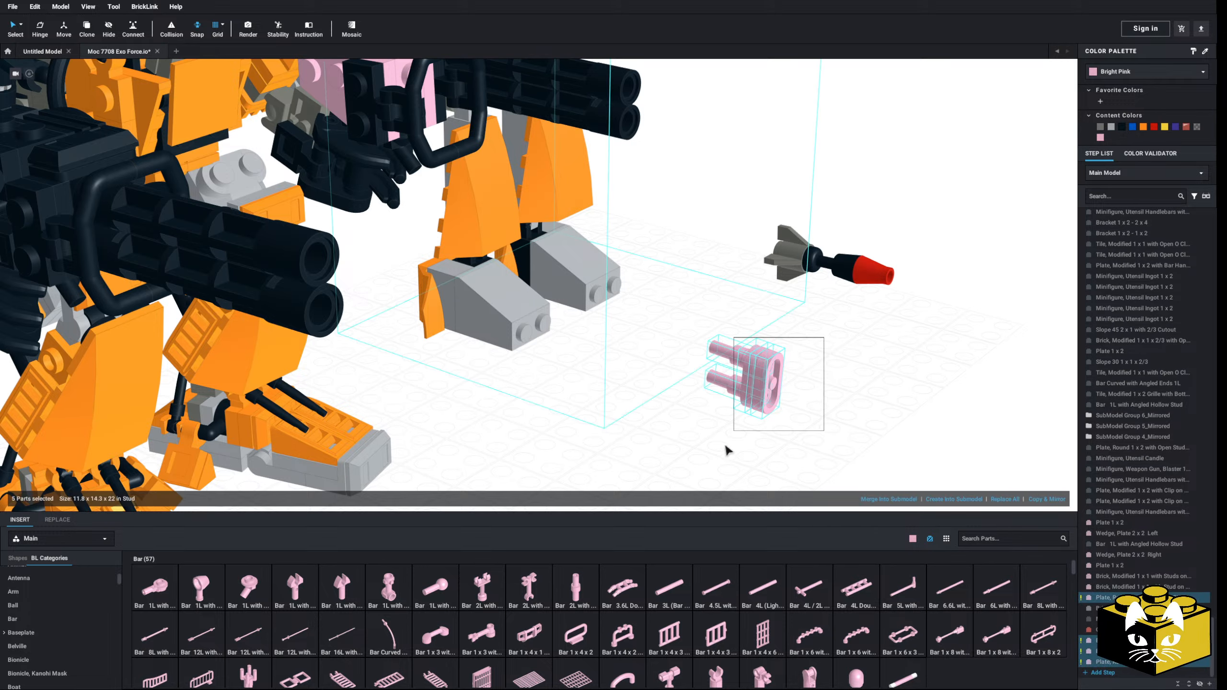
click(816, 418)
right_drag(792, 353, 810, 356)
drag(798, 325, 763, 384)
key(Right)
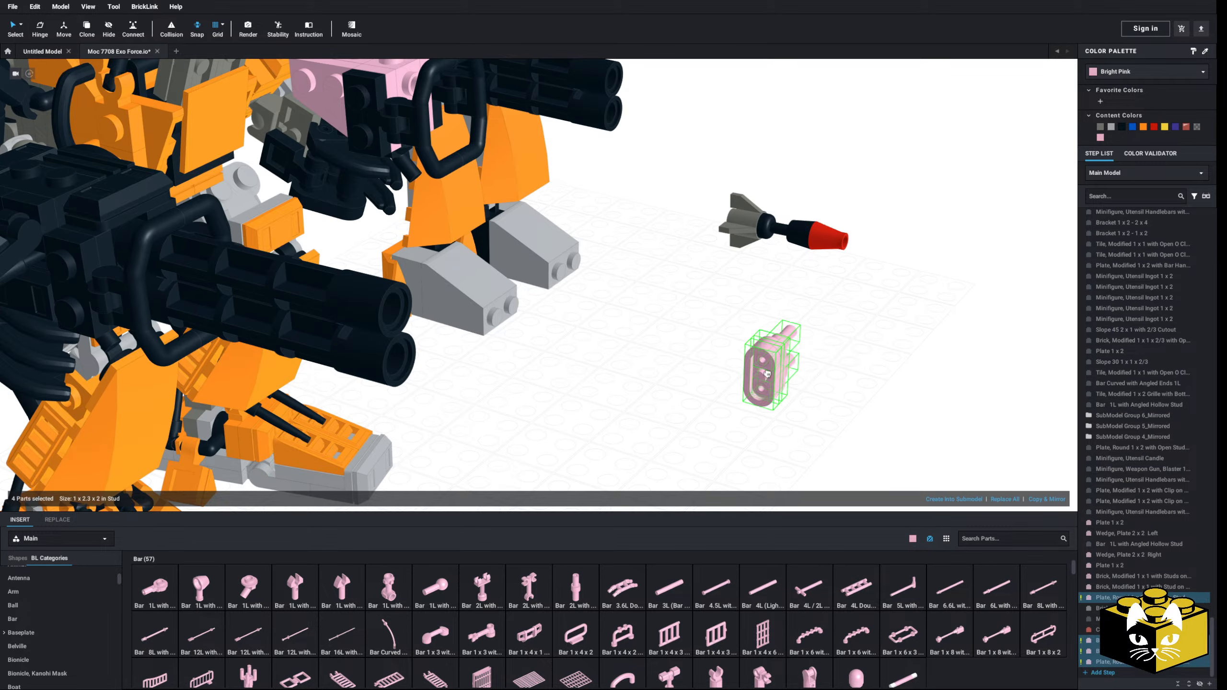
key(Right)
middle_drag(763, 384, 792, 455)
drag(792, 454, 474, 208)
click(663, 328)
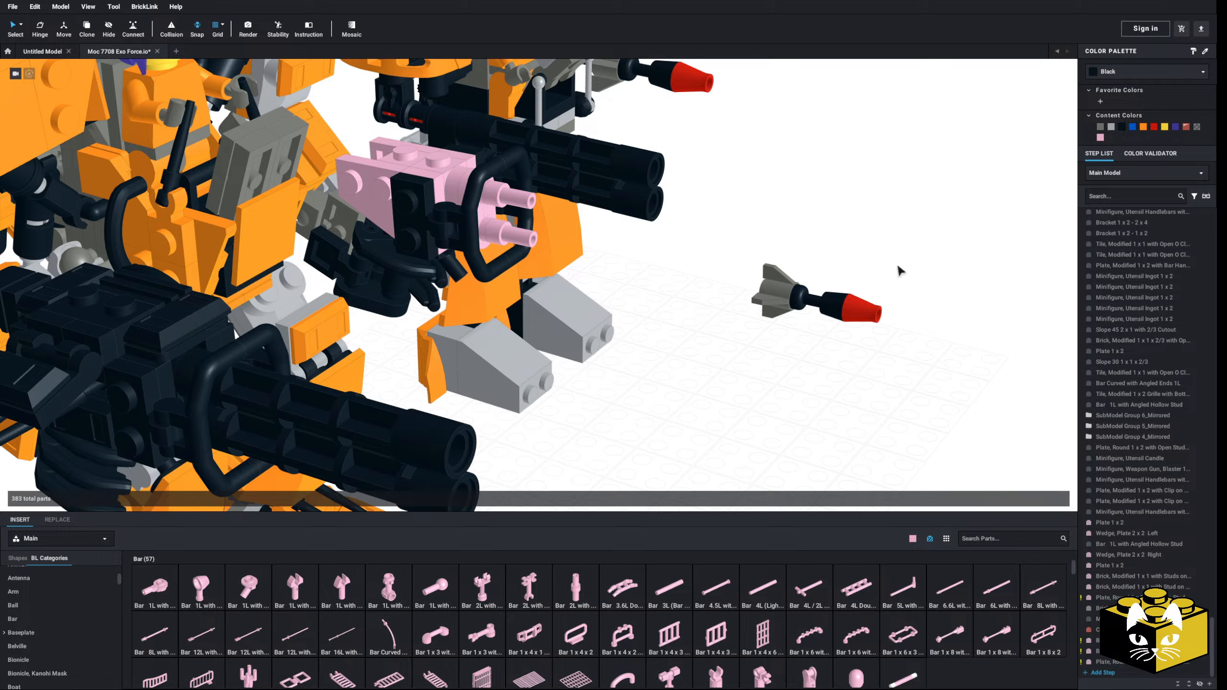
Step: Select the whole missile on the ground and mount it on the upper bar of the hand weapon
drag(898, 266, 791, 340)
click(867, 307)
drag(900, 270, 515, 151)
scroll(782, 298, up, 3)
right_drag(515, 151, 497, 275)
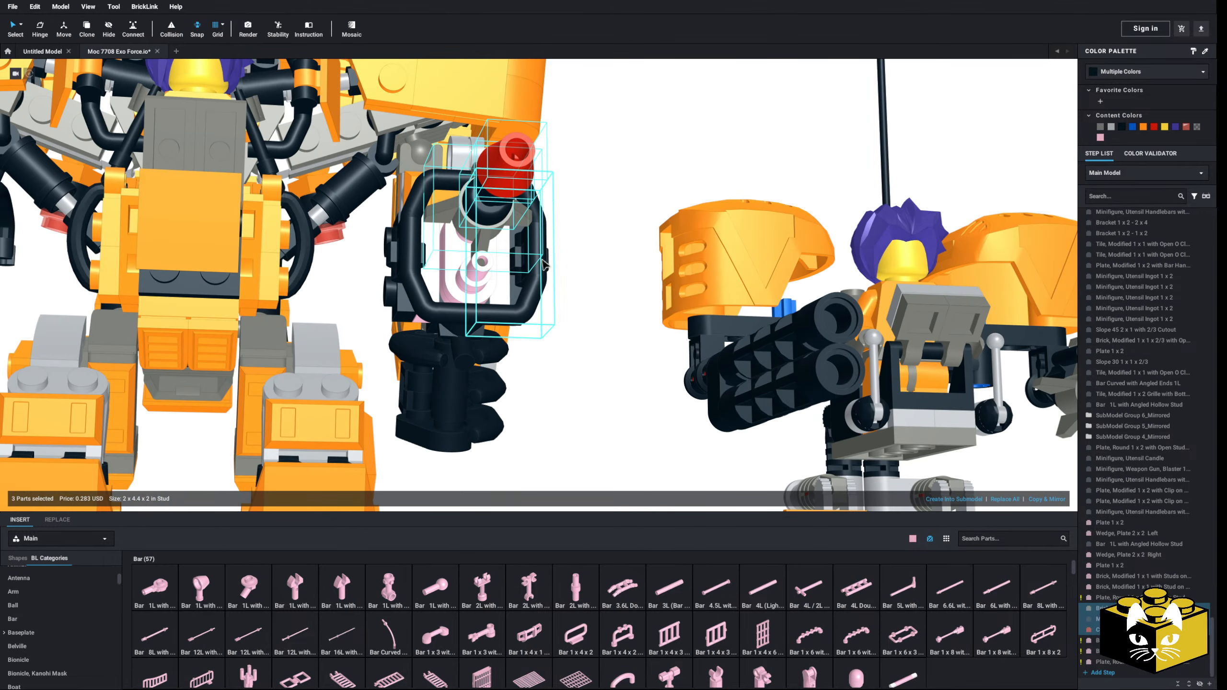
Step: Rotate the mounted missile about its long axis with Hinge to angle its fins
click(41, 28)
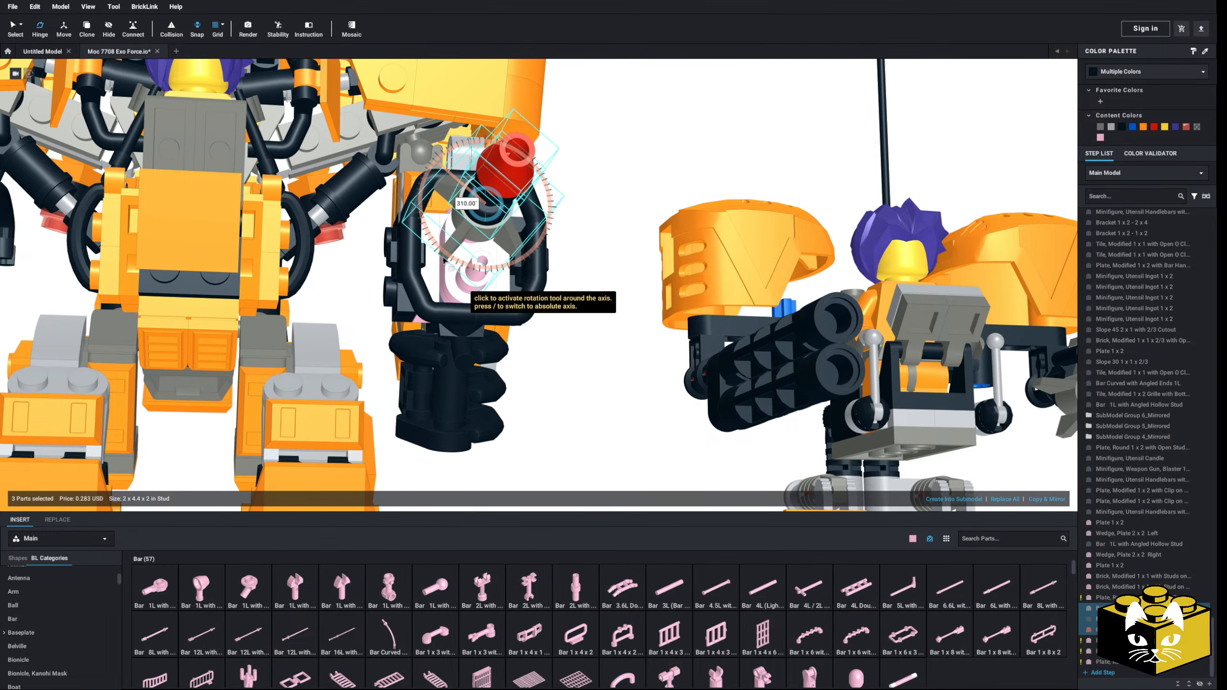
mouse_move(443, 260)
mouse_down()
mouse_move(436, 252)
mouse_move(445, 258)
mouse_up()
right_drag(440, 255, 478, 267)
click(18, 30)
Step: Copy the mounted missile and place the copy on the weapon's lower bar
right_click(547, 241)
click(557, 258)
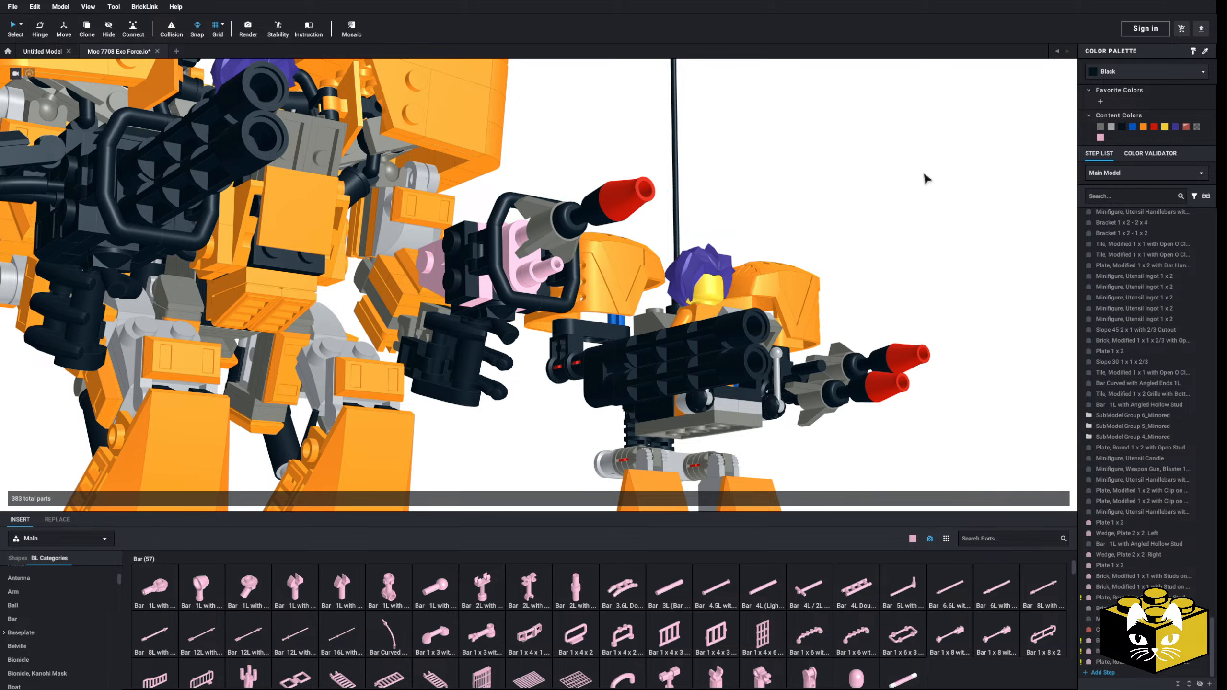
right_click(924, 174)
click(933, 204)
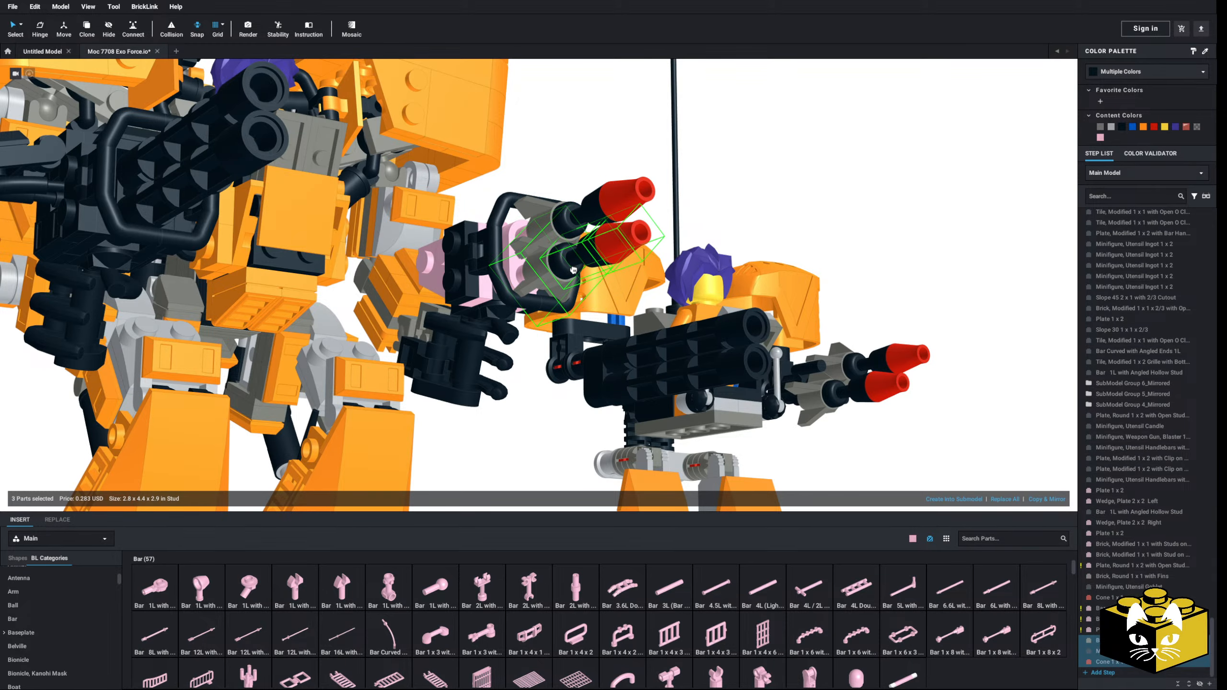
click(573, 269)
mouse_move(573, 270)
right_down()
mouse_move(550, 277)
mouse_move(561, 270)
mouse_move(585, 287)
right_up()
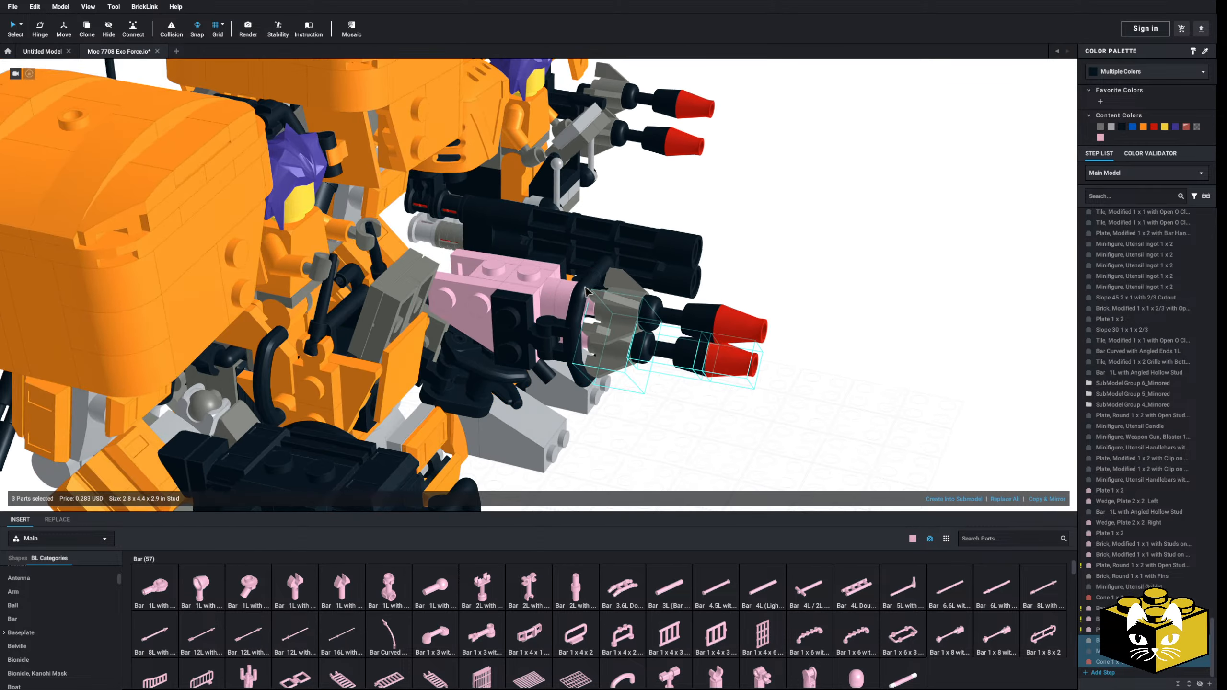
Step: Delete both missiles, the two bars and the two round plates from the hand weapon's front
ctrl+click(672, 322)
key(Delete)
right_drag(718, 323, 685, 313)
click(581, 301)
key(Delete)
click(582, 309)
key(Delete)
click(583, 331)
key(Delete)
click(541, 291)
key(Delete)
right_drag(579, 333, 545, 309)
Step: Insert a Plate, Modified 1 x 2 with 1 Stud upright on the weapon's front
click(29, 614)
click(716, 587)
click(524, 298)
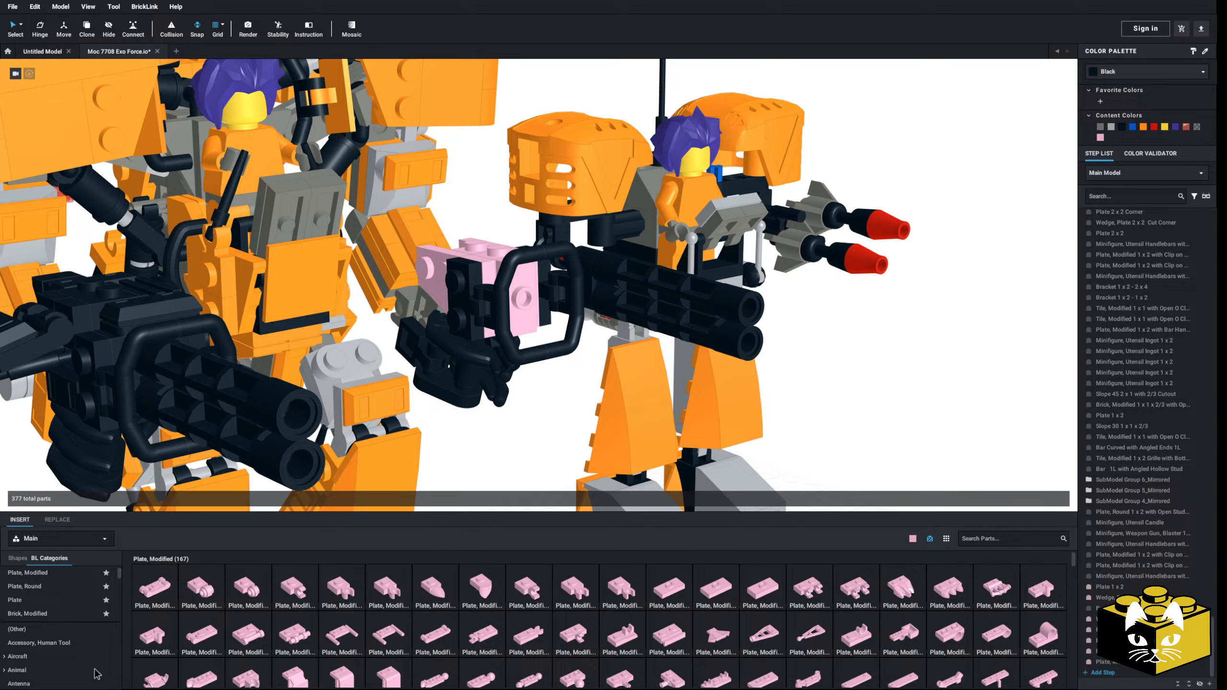
Step: Insert a Brick, Modified 1 x 1 x 2/3 with open stud on the front plate, inside the handlebars
scroll(66, 620, down, 2)
scroll(67, 623, down, 3)
click(32, 650)
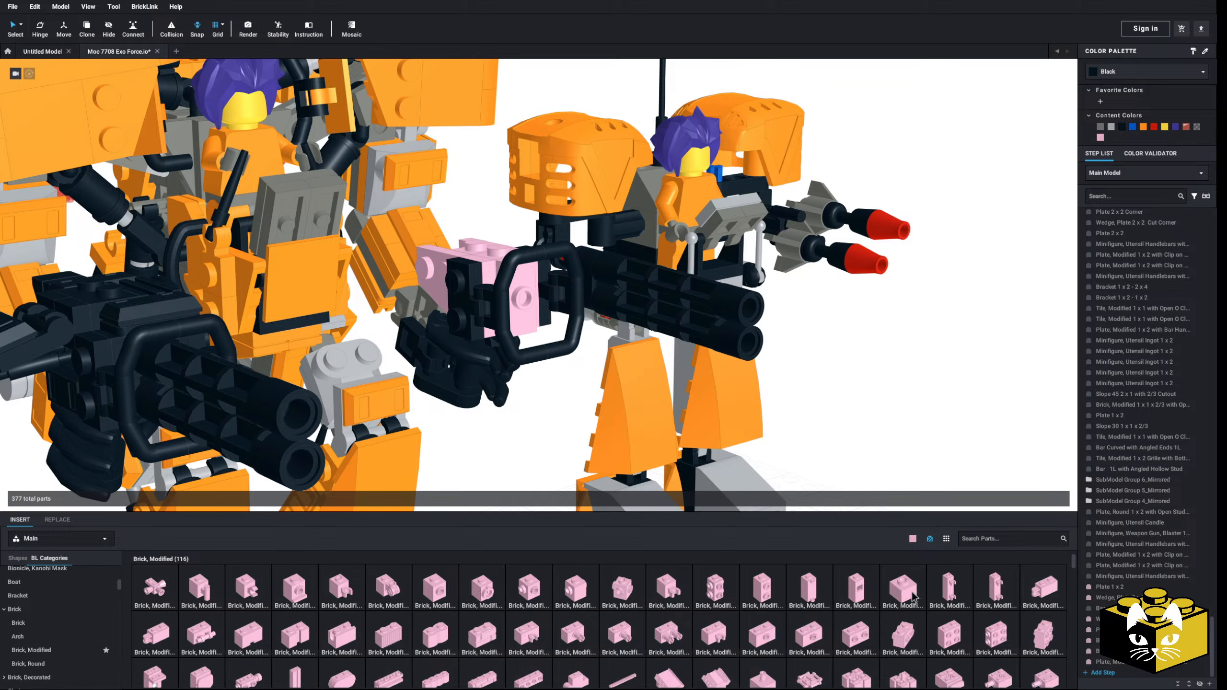
click(913, 599)
click(534, 300)
key(Escape)
Step: Copy the smaller robot's two missiles with their bar holder from its submodel and return to the main model
double_click(828, 213)
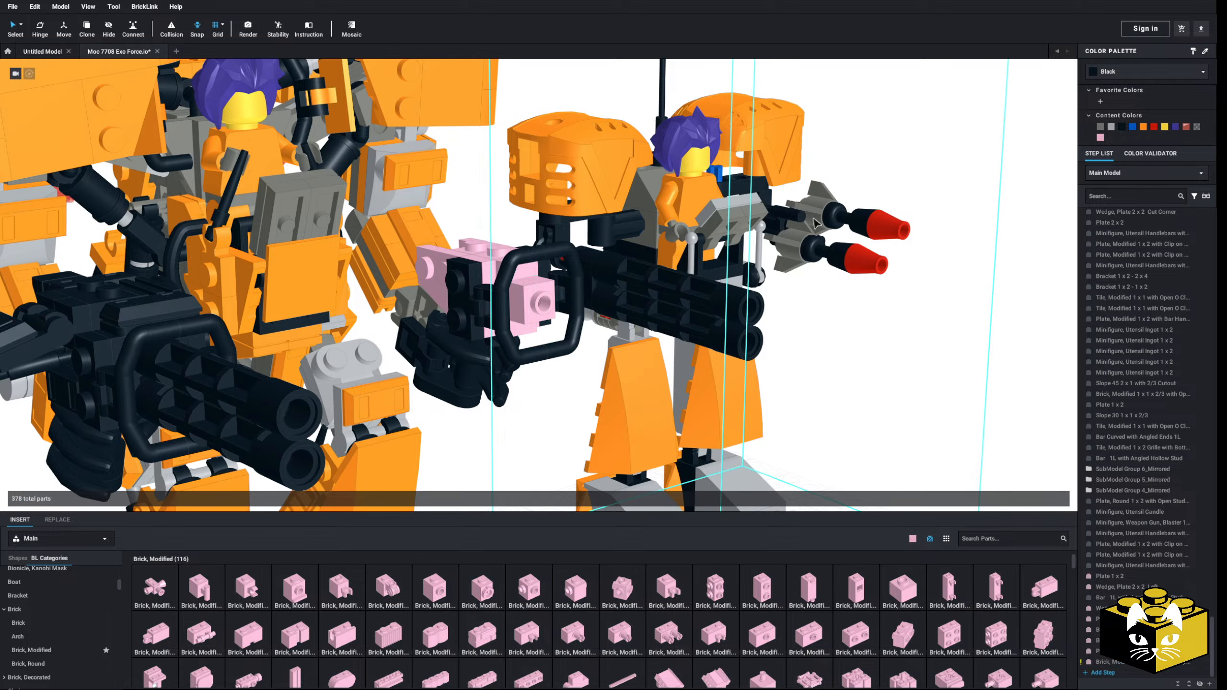
ctrl+click(802, 208)
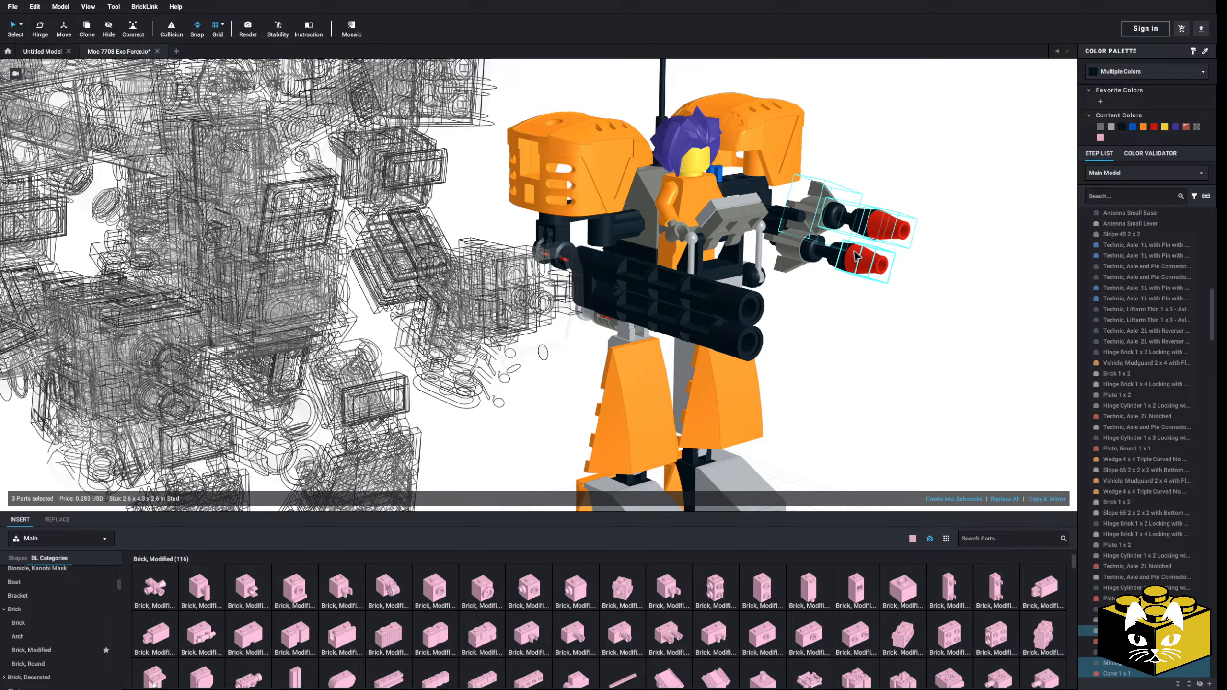
ctrl+click(796, 252)
right_click(784, 222)
click(898, 375)
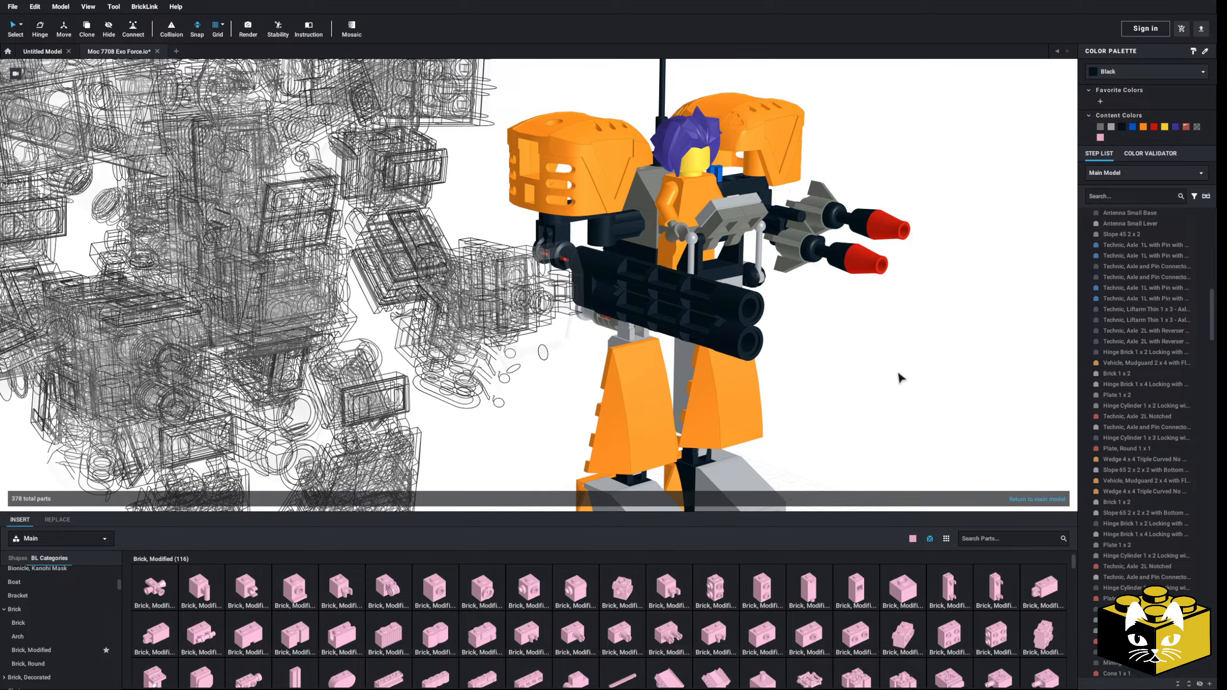
right_click(897, 373)
click(844, 397)
scroll(841, 398, down, 4)
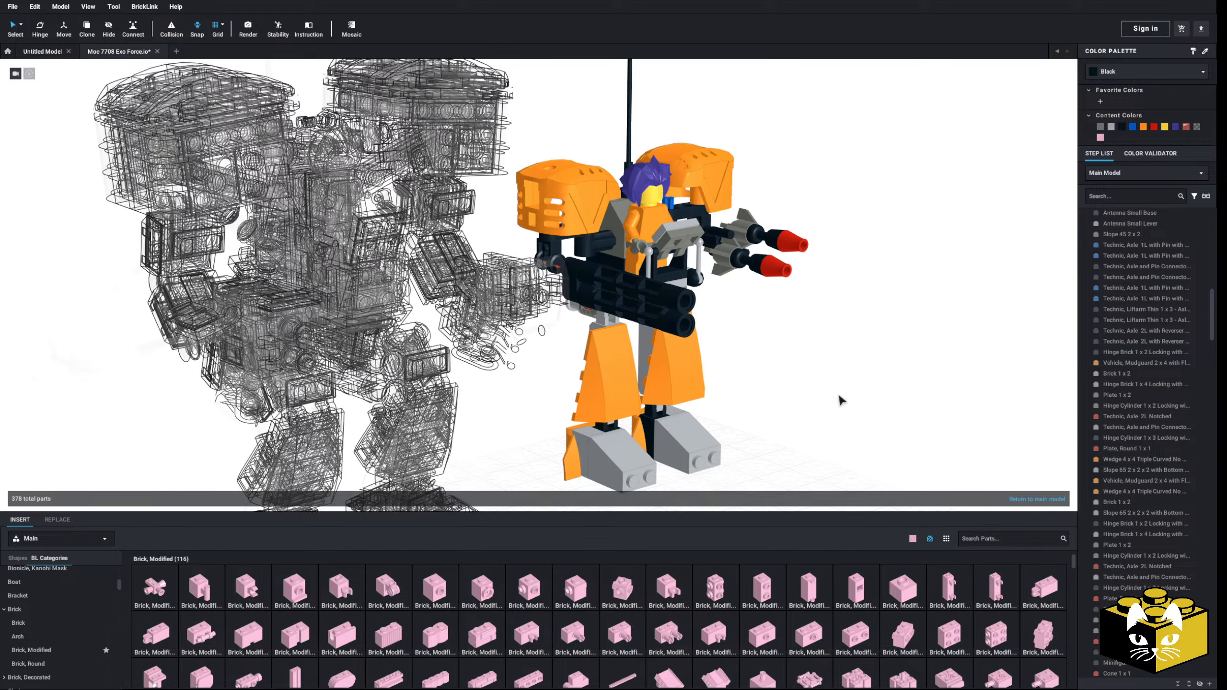
right_drag(784, 329, 850, 380)
double_click(849, 379)
Step: Paste the seven-part missile pair and attach its holder to the open stud at the hand weapon's front
right_click(741, 328)
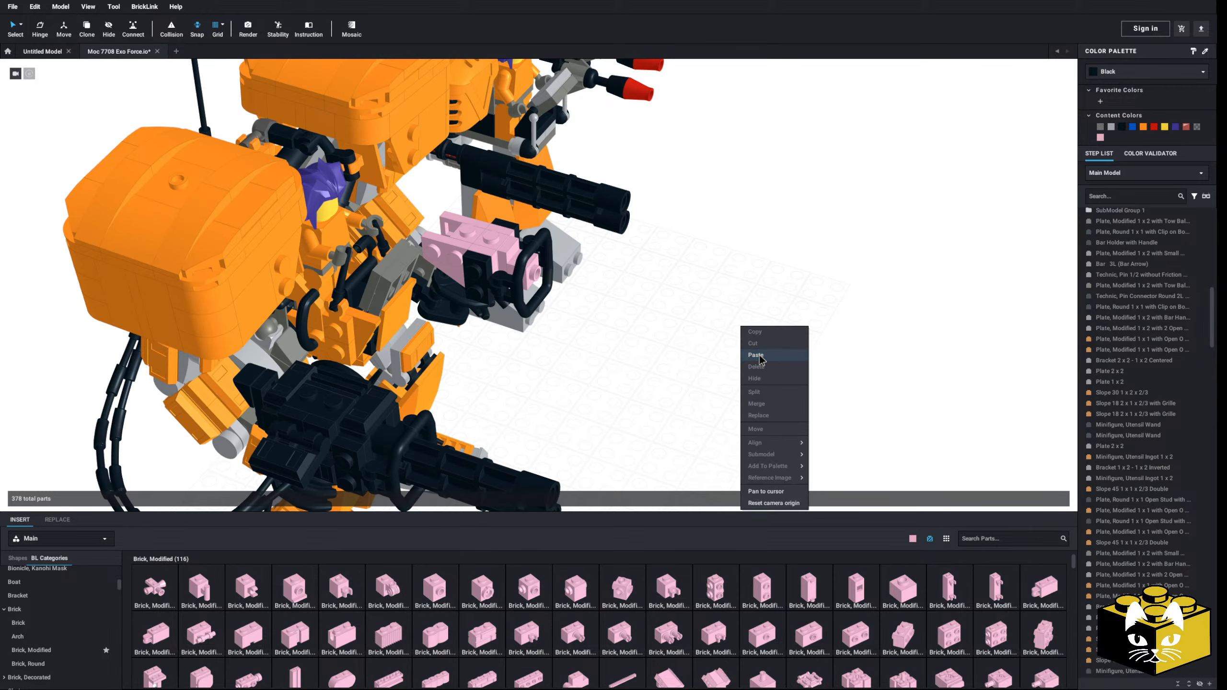
click(755, 355)
middle_drag(739, 353, 762, 379)
scroll(763, 380, up, 5)
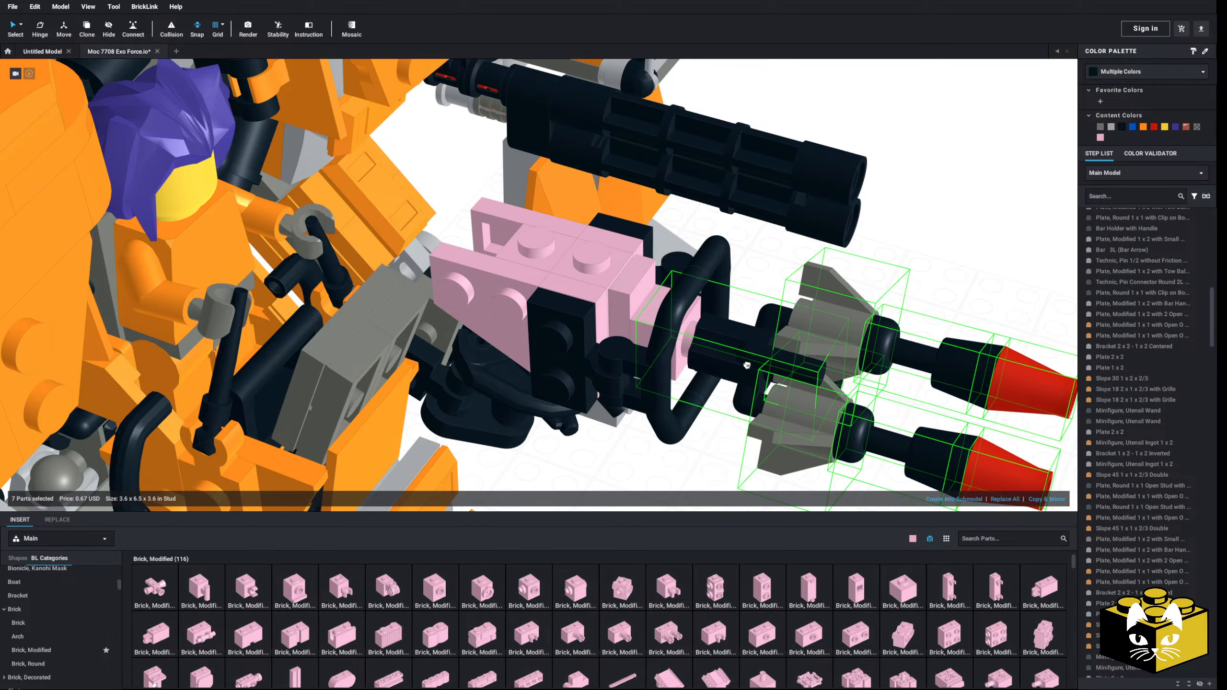
click(747, 365)
right_drag(747, 365, 623, 309)
scroll(622, 309, down, 3)
Step: Rotate the missile pair to 315° with Hinge so one missile sits above the other inside the handlebars
click(40, 29)
right_drag(555, 330, 570, 291)
mouse_move(570, 292)
mouse_down()
mouse_move(589, 314)
mouse_move(575, 297)
mouse_up()
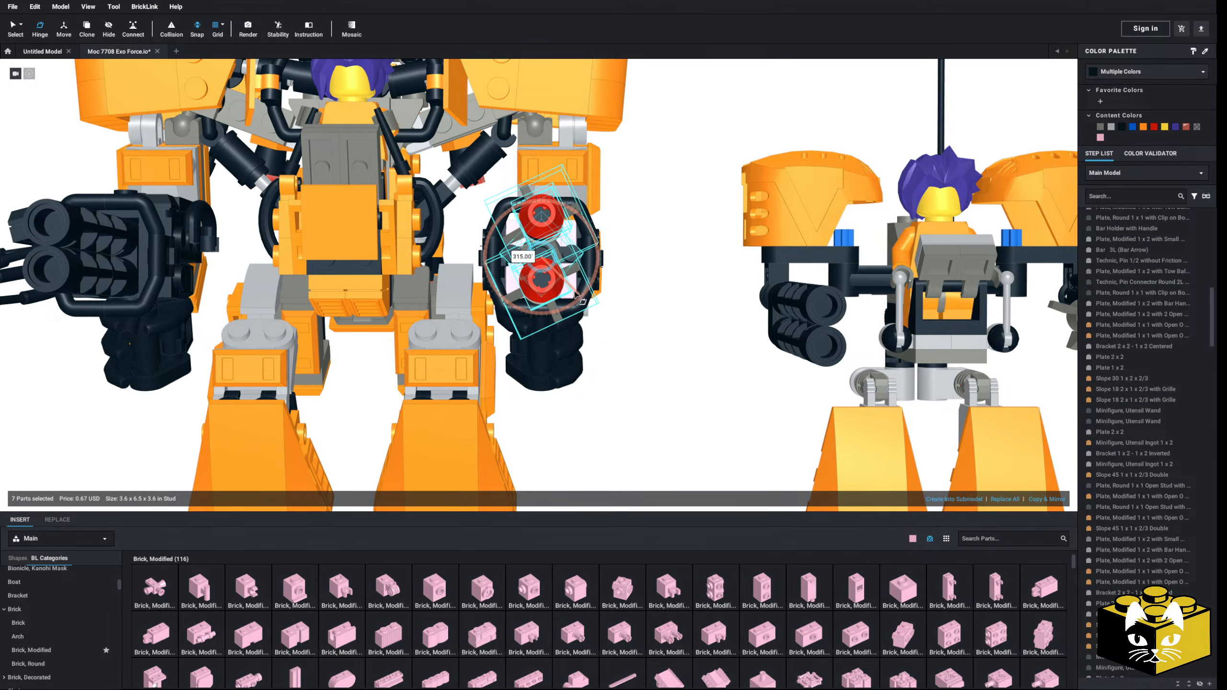
scroll(577, 299, down, 8)
click(582, 335)
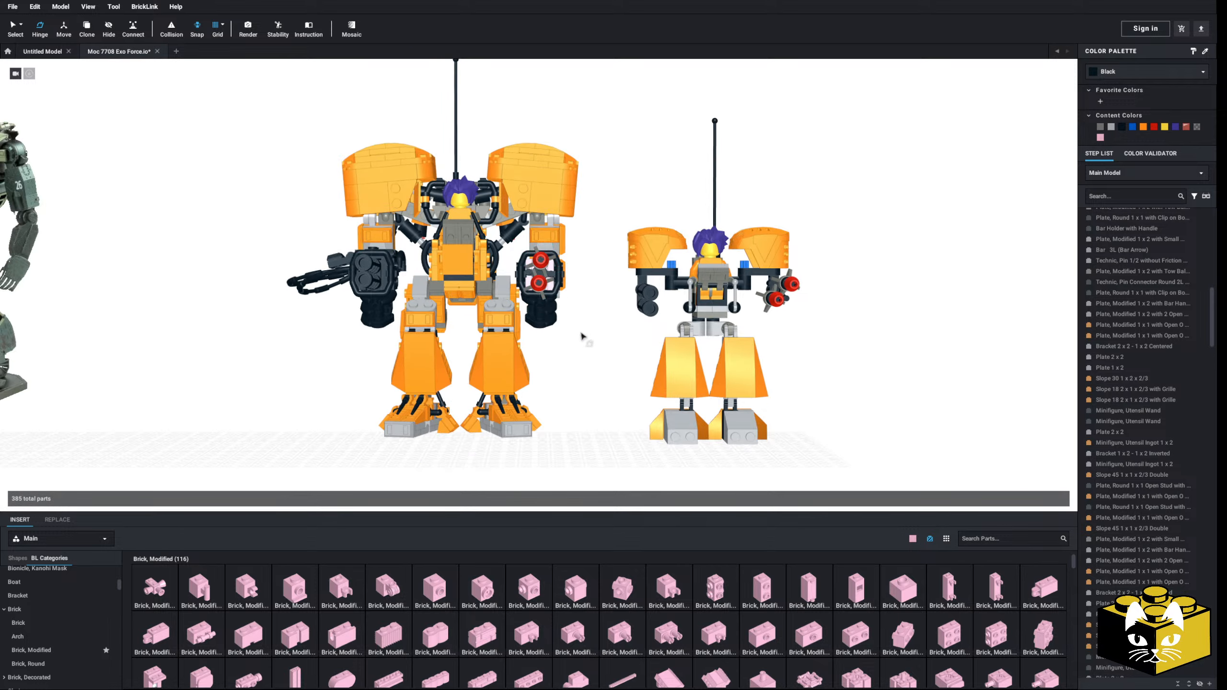
Step: Move the handlebars with their clip plates off the weapon to the ground, and delete the two pink 1 x 2 plates
right_drag(582, 335, 799, 382)
scroll(800, 381, up, 10)
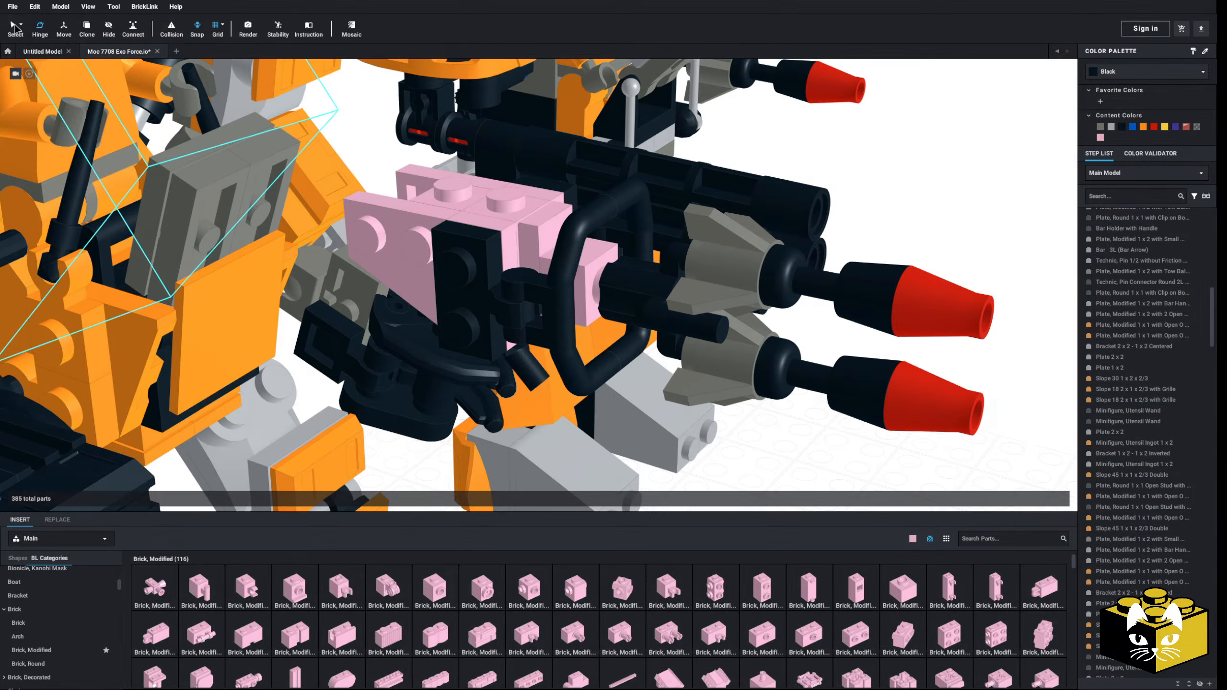
click(16, 27)
scroll(338, 222, down, 4)
right_drag(348, 227, 529, 303)
click(513, 311)
ctrl+click(557, 322)
ctrl+click(587, 290)
drag(587, 290, 1034, 203)
key(Delete)
scroll(49, 614, up, 5)
Step: Insert a Plate 2 x 2 upright on each side of the weapon's front section
click(15, 599)
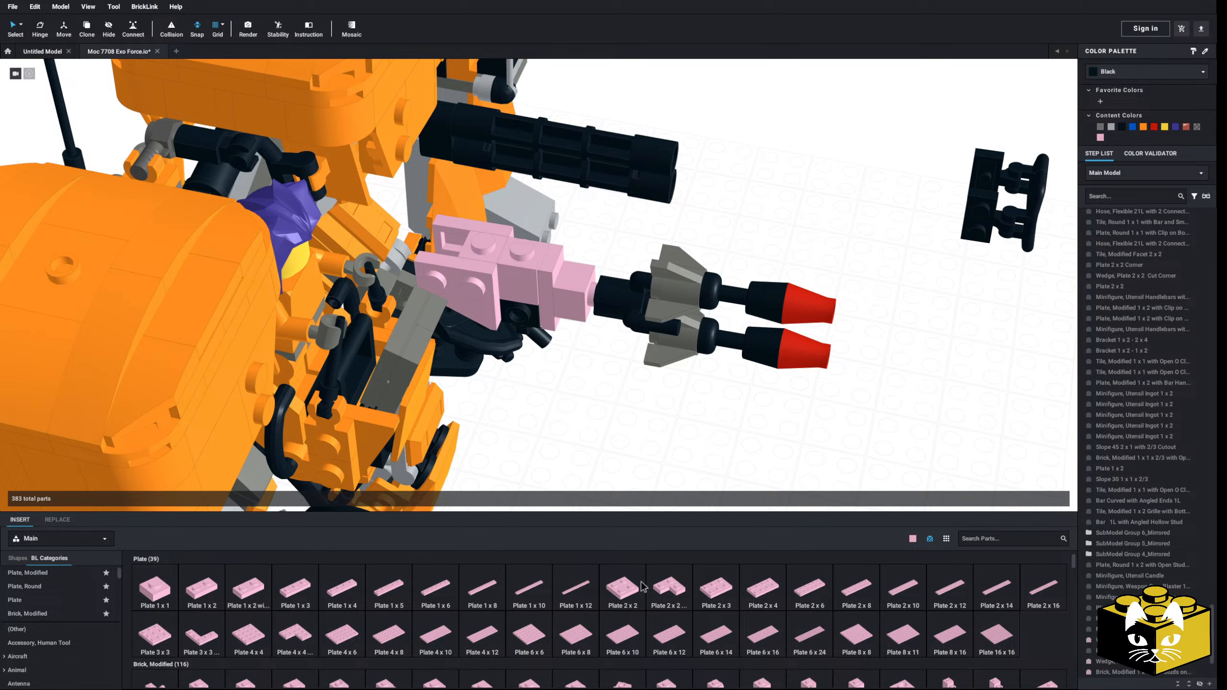
click(613, 596)
click(542, 318)
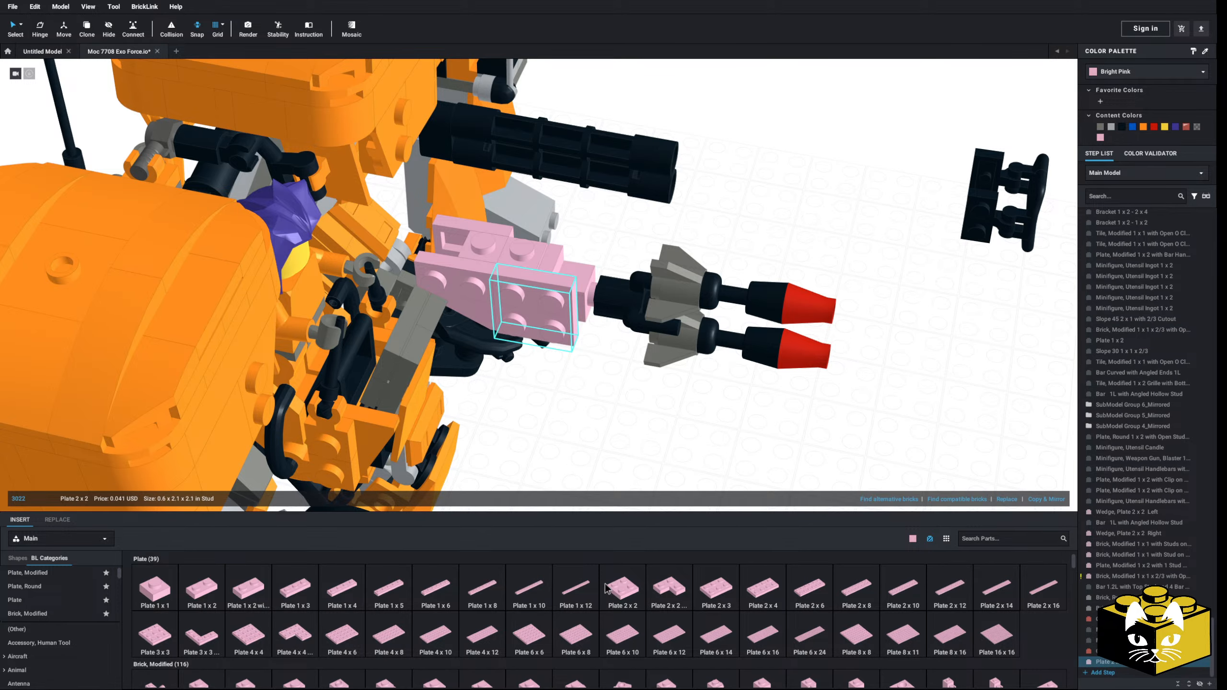
click(624, 575)
right_drag(542, 253, 542, 283)
key(Escape)
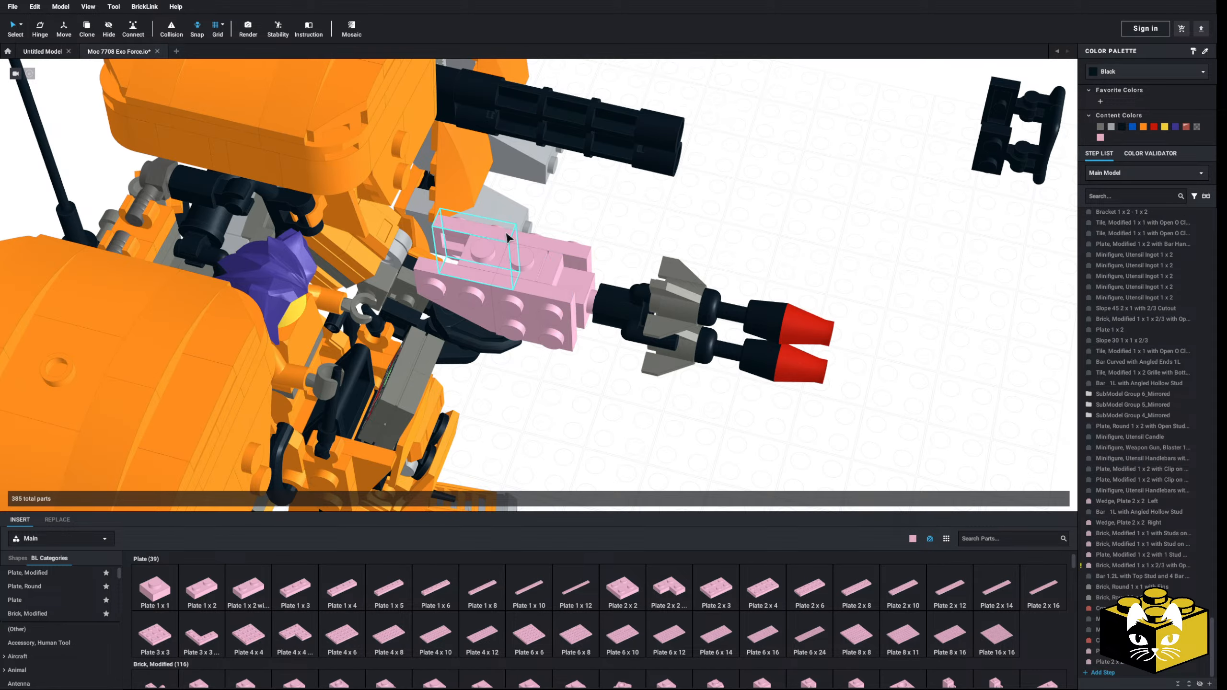
Step: Copy the left and right 2 x 2 wedge plates and attach one copy to each side of the weapon
click(502, 238)
ctrl+click(467, 282)
right_click(468, 282)
click(488, 303)
click(562, 378)
right_click(561, 378)
click(591, 411)
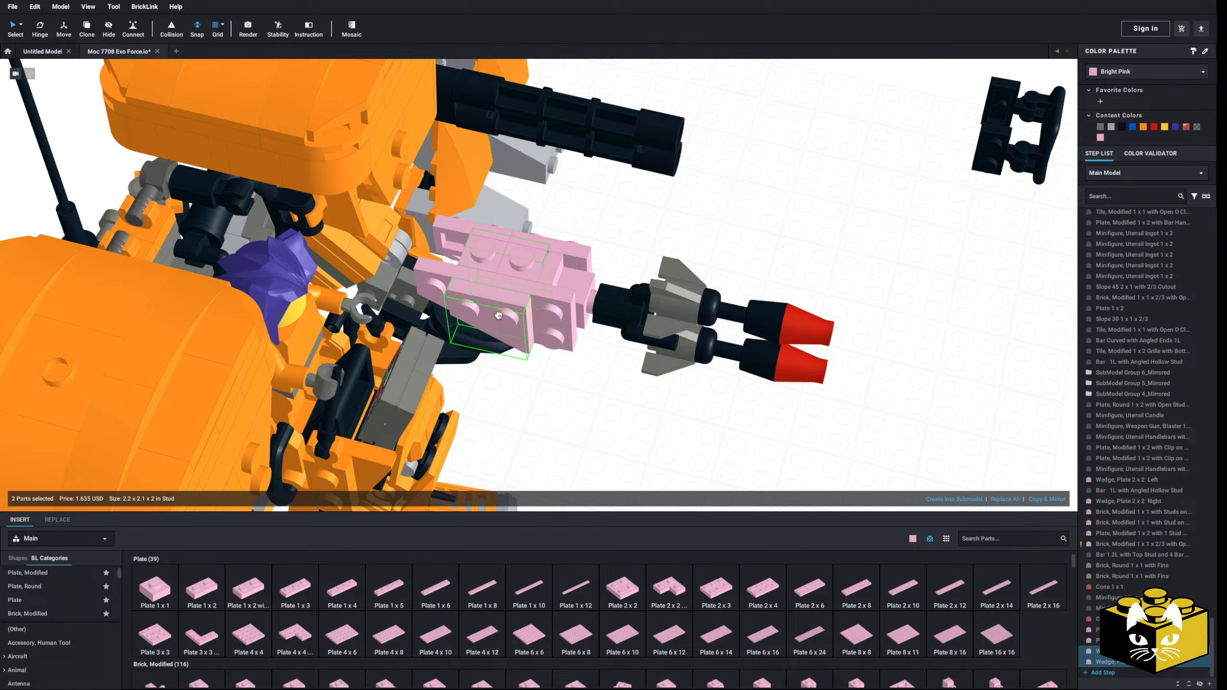
mouse_move(518, 338)
mouse_down()
mouse_move(776, 215)
mouse_move(473, 317)
mouse_move(511, 326)
mouse_up()
click(798, 221)
drag(768, 167, 555, 245)
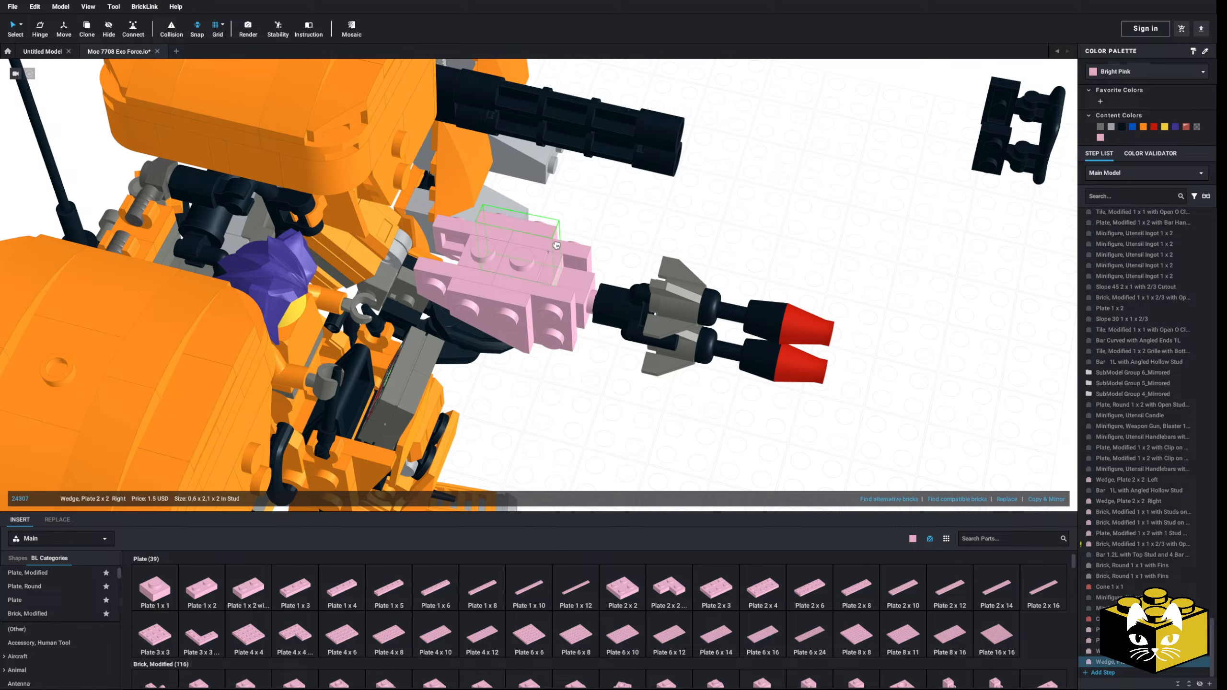
Step: Move the two handlebars with their clip plates from the ground back onto the front of the pink weapon
click(765, 212)
scroll(792, 198, down, 2)
drag(888, 137, 947, 200)
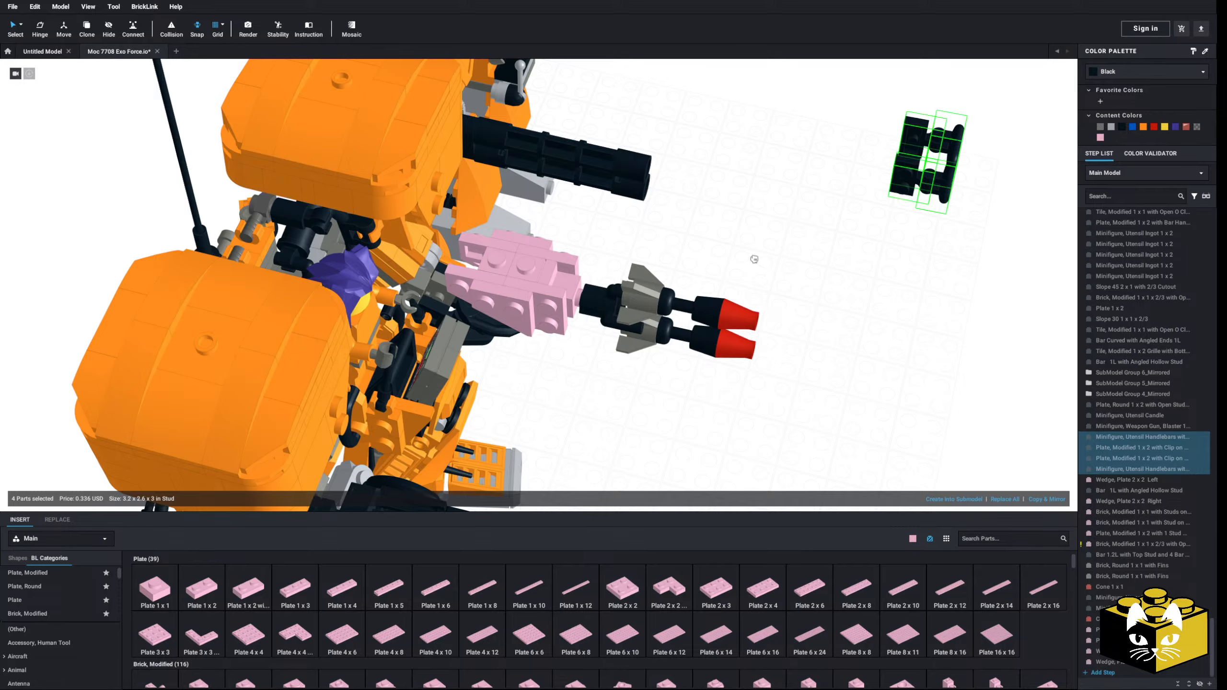
drag(754, 260, 590, 293)
click(637, 422)
right_drag(636, 421, 344, 451)
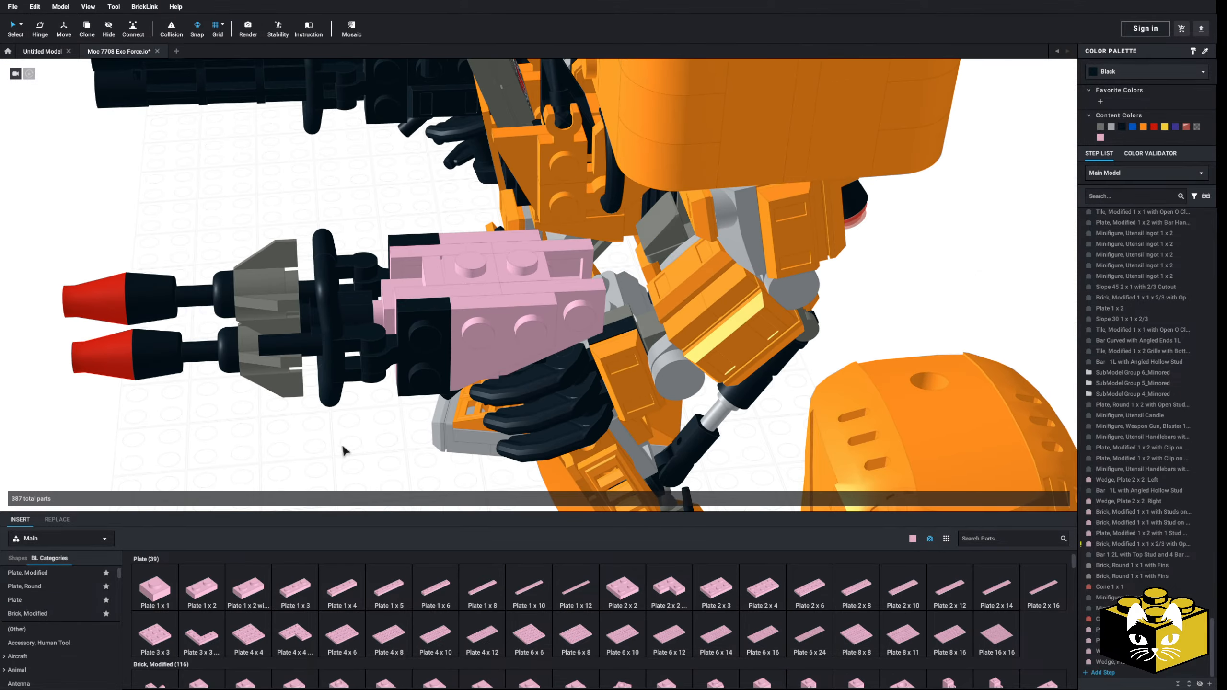
click(161, 587)
right_drag(577, 319, 297, 428)
key(Escape)
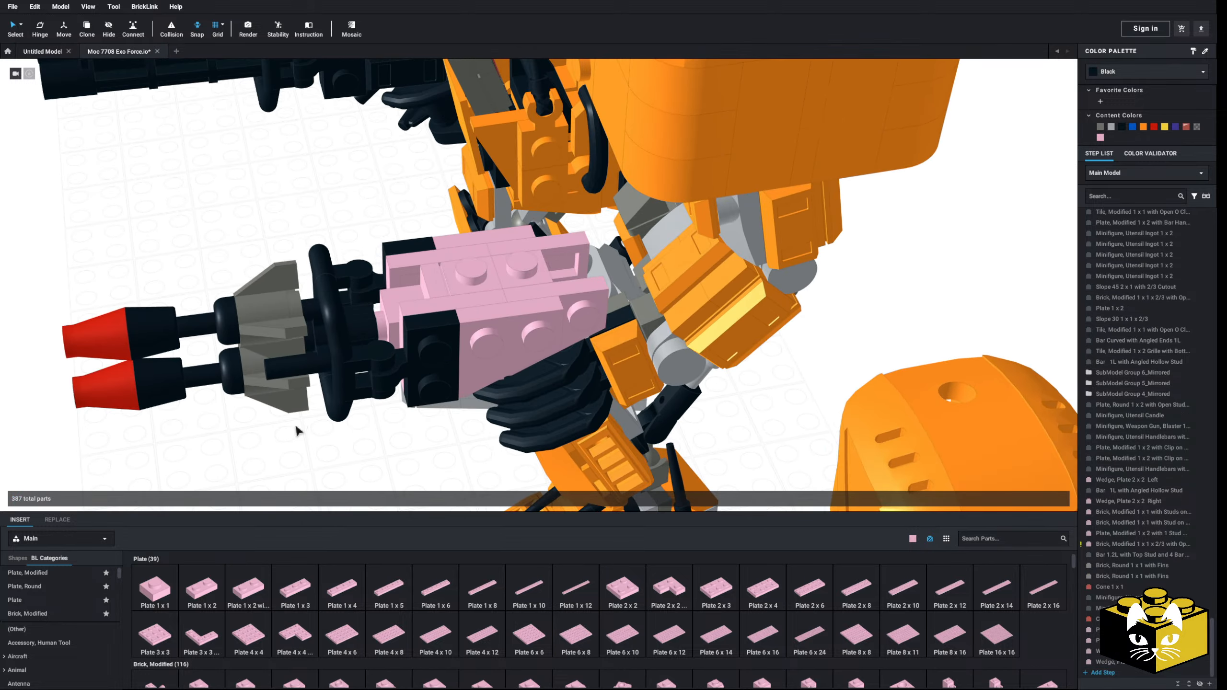
click(332, 581)
key(Escape)
Step: Insert two bright pink 1 x 2 jumper plates on top of the weapon, the rear one crosswise and the front one lengthwise
click(27, 572)
click(723, 580)
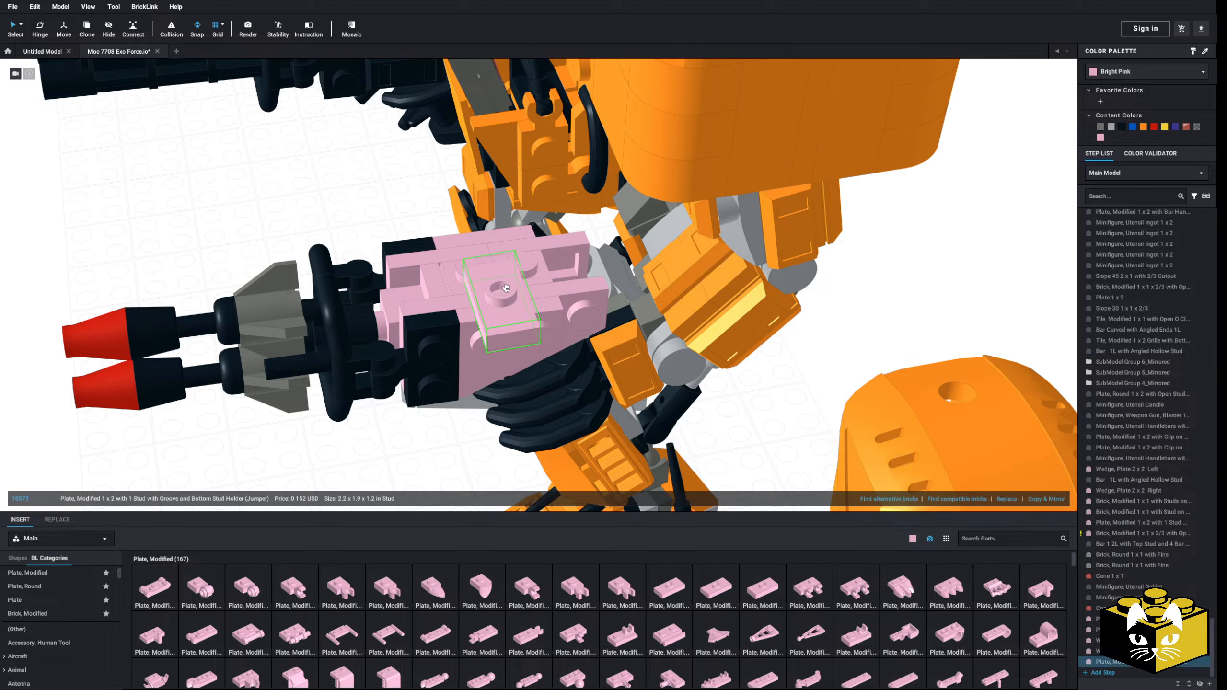
click(524, 263)
key(Escape)
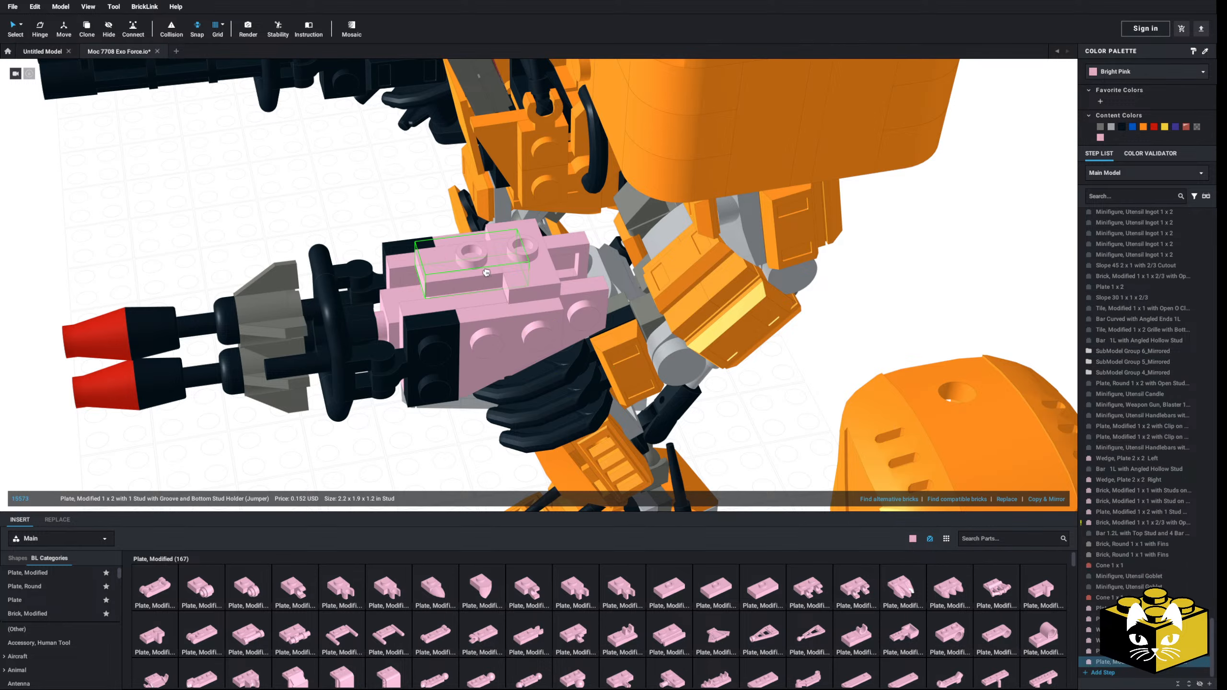
click(470, 279)
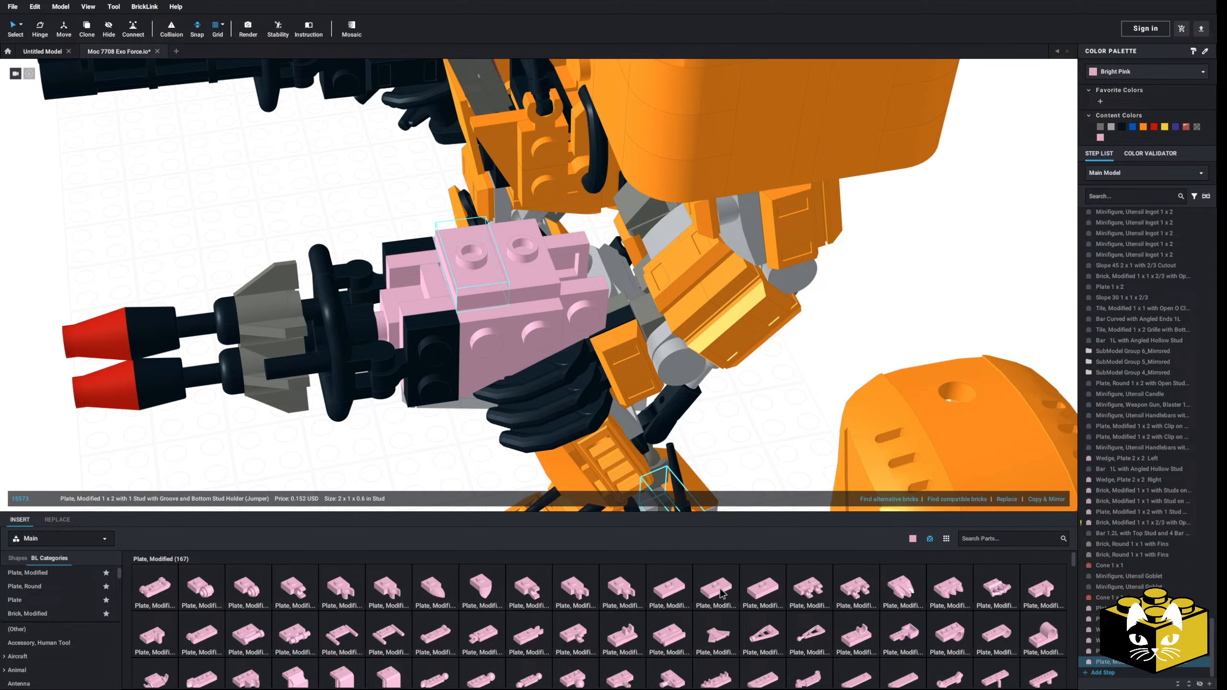
key(Escape)
key(Right)
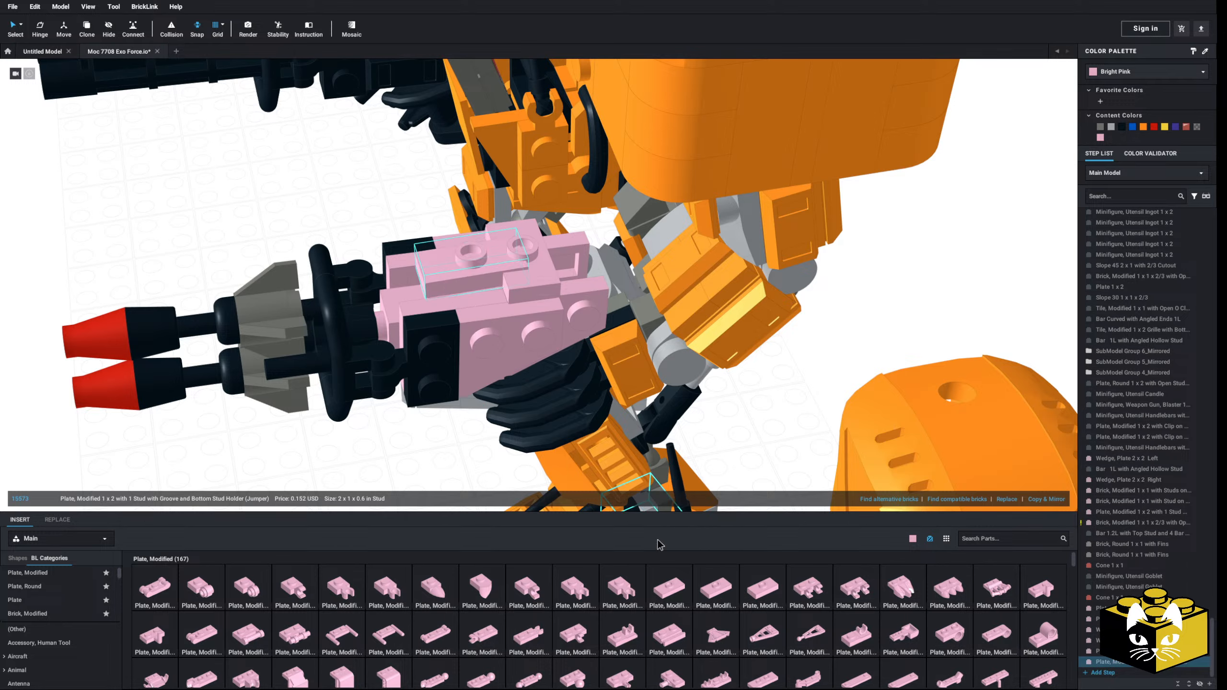
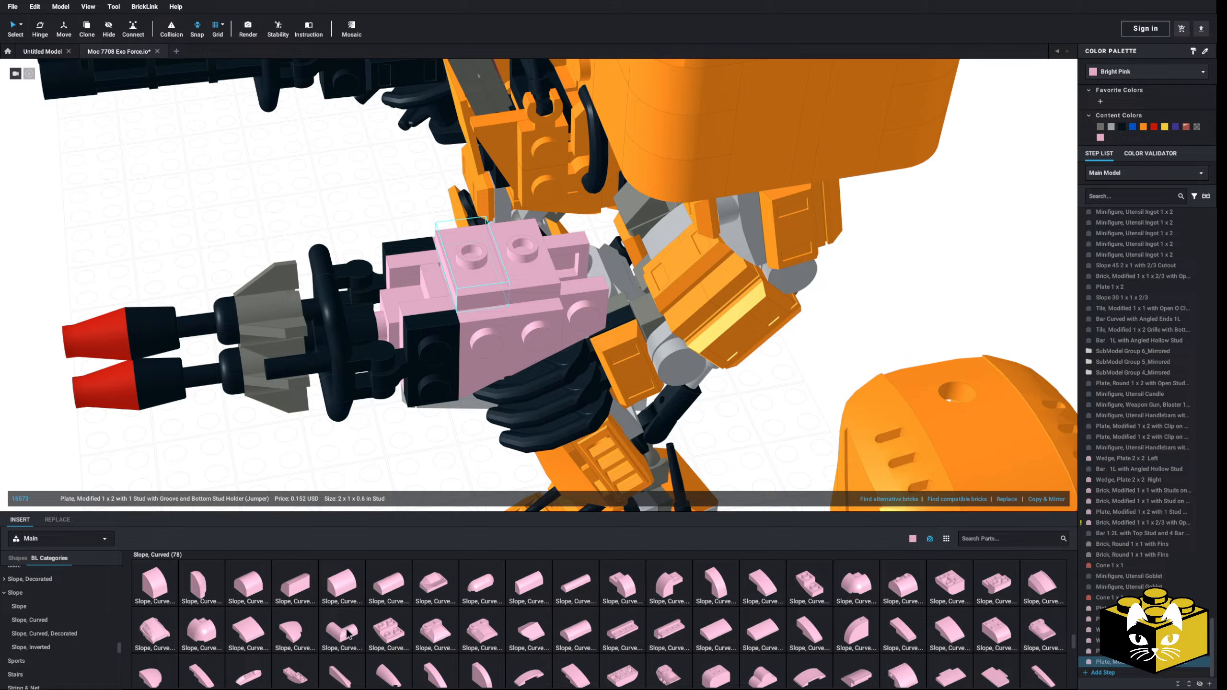
Step: Place an arched Slope, Curved part over the two jumper plates on top of the rocket launcher on the mech's left arm
scroll(311, 648, down, 1)
scroll(846, 611, up, 1)
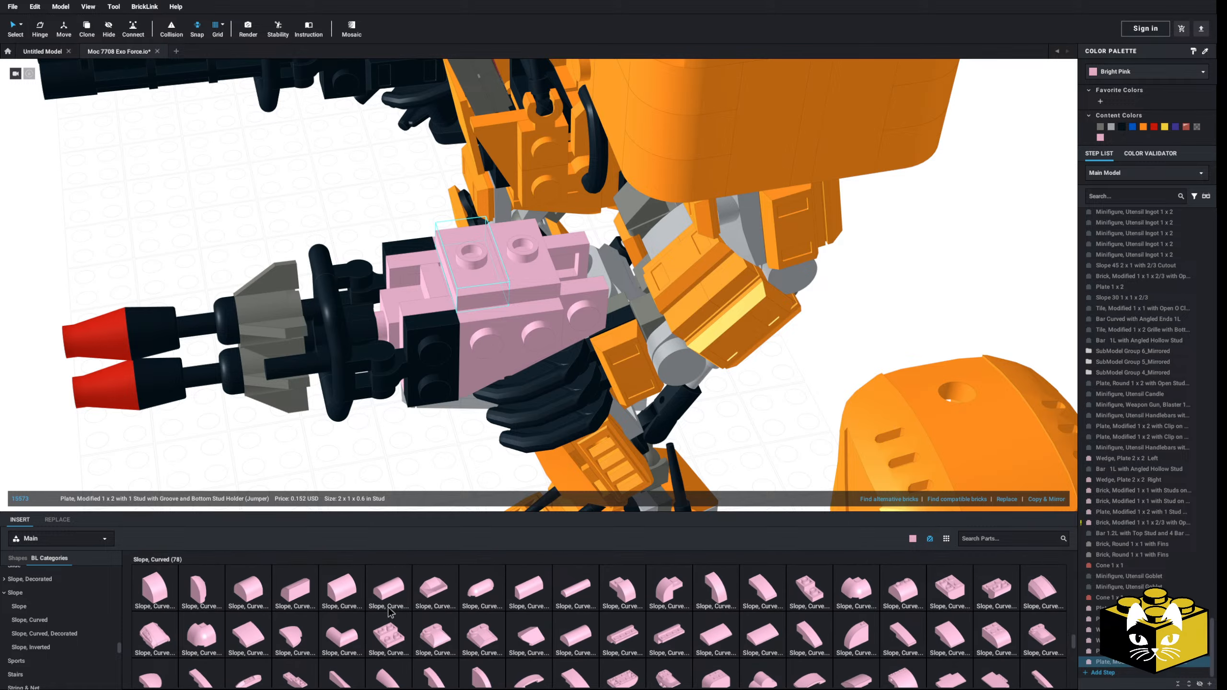
scroll(389, 611, down, 1)
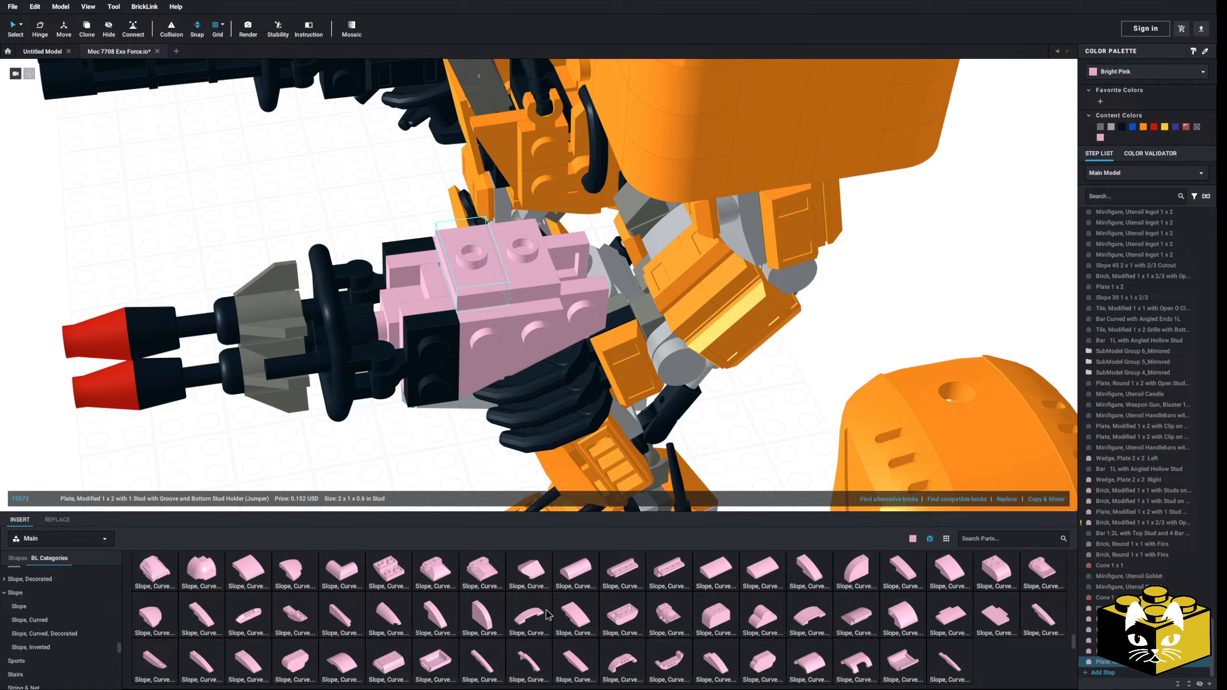
click(529, 618)
click(247, 250)
scroll(247, 253, down, 3)
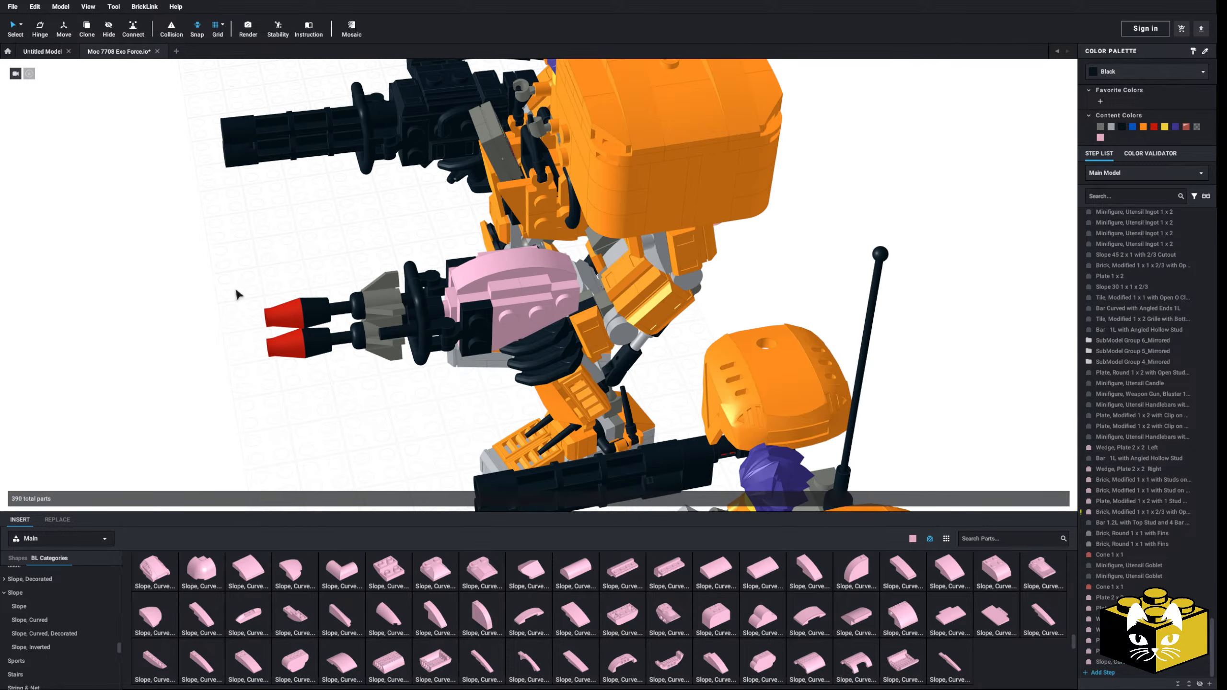
Step: Select all bright pink launcher parts by color, recolor them black, and restore the default selection mode
right_drag(236, 291, 234, 405)
scroll(234, 392, up, 3)
click(22, 26)
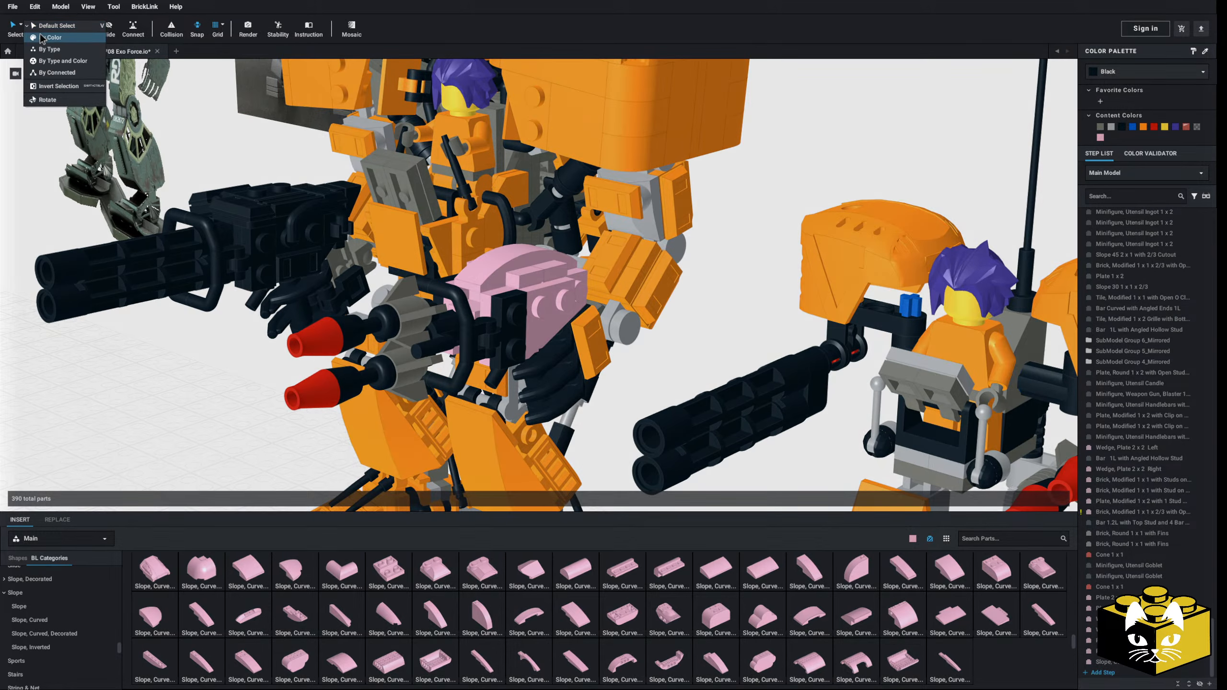
click(41, 39)
click(530, 277)
click(1122, 127)
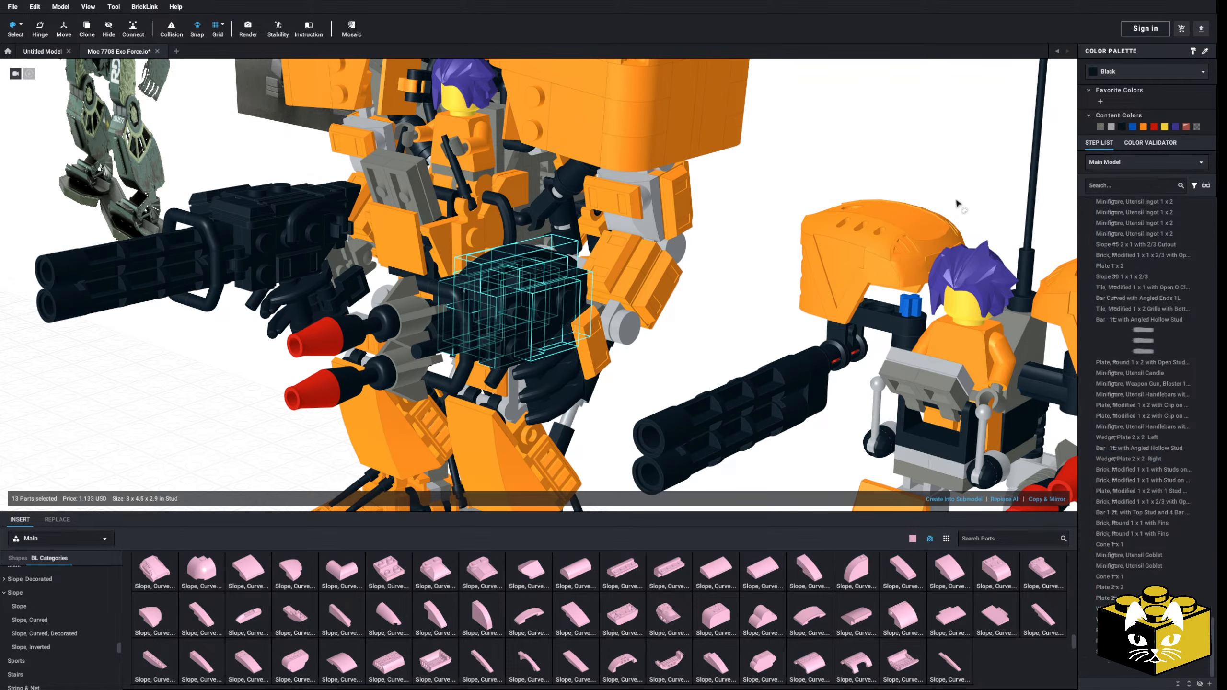
scroll(269, 334, down, 3)
click(256, 341)
right_drag(254, 341, 94, 92)
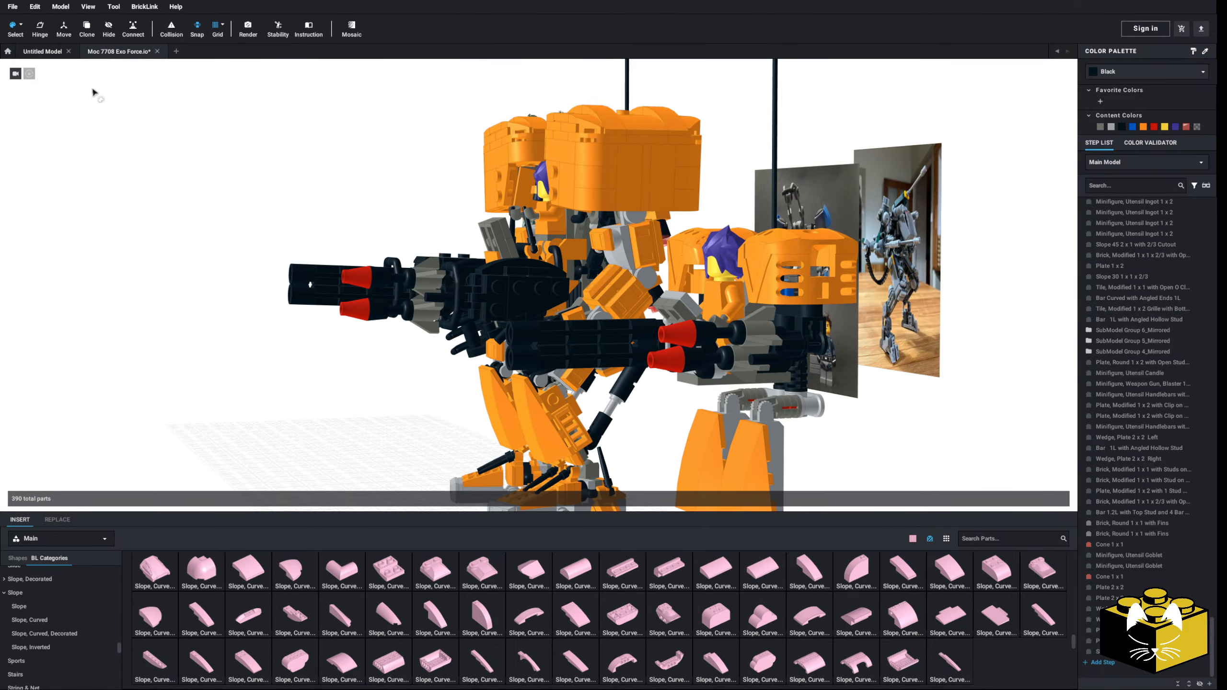
click(22, 25)
click(54, 26)
Step: Insert a Plate 1 x 1 at the rear end of the rocket launcher
right_drag(94, 192, 104, 98)
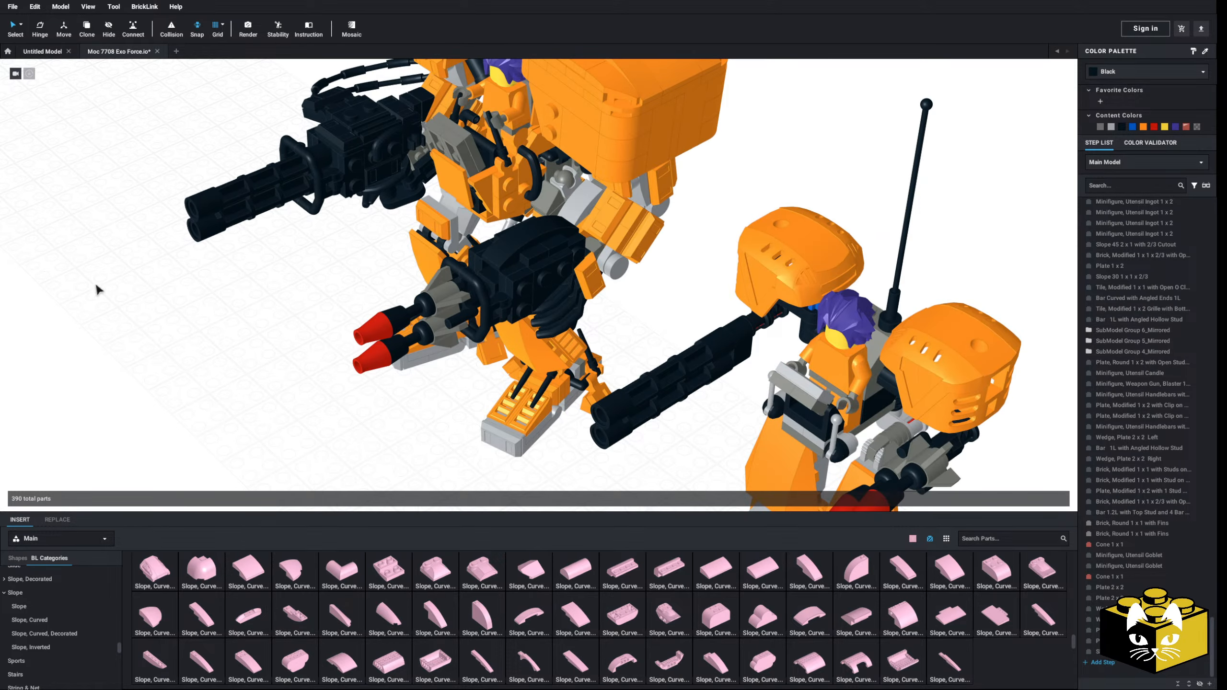
right_drag(120, 261, 156, 348)
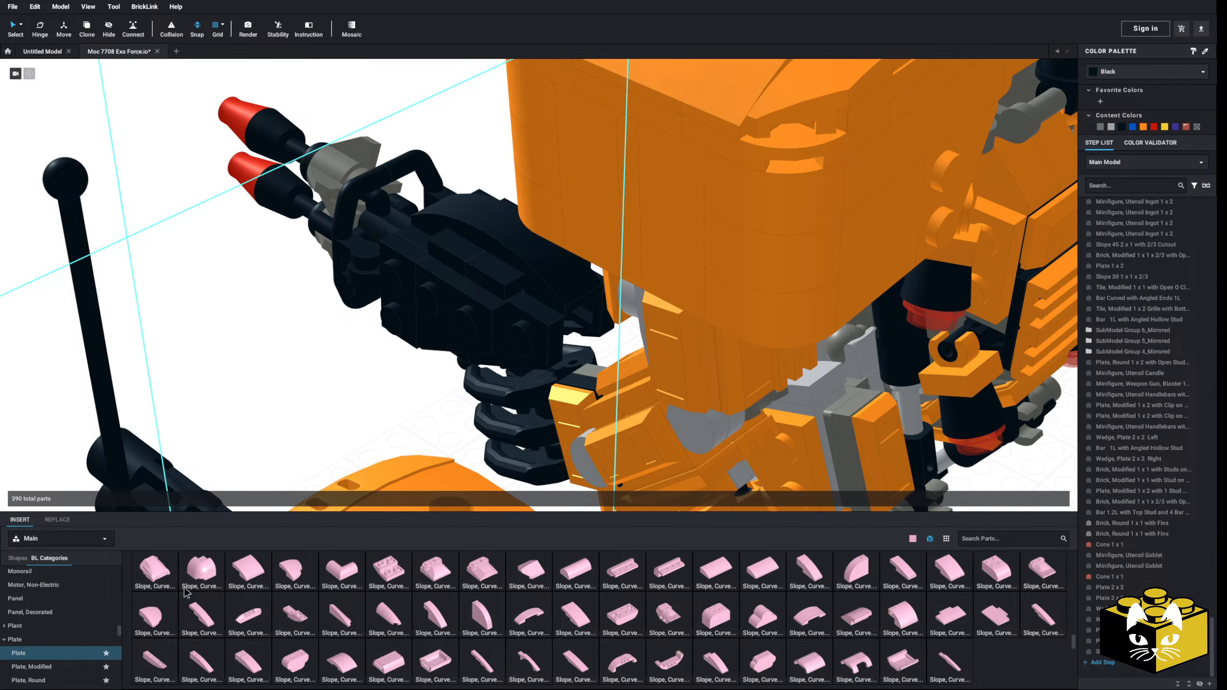
click(155, 587)
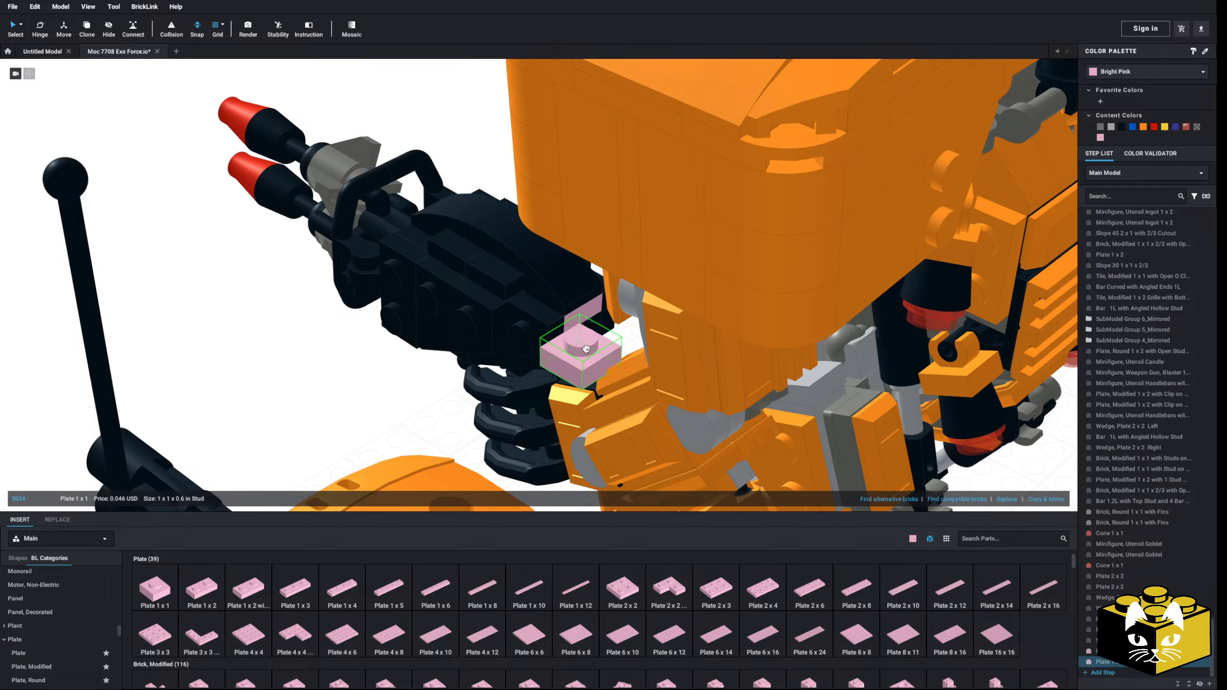
right_drag(379, 369, 673, 347)
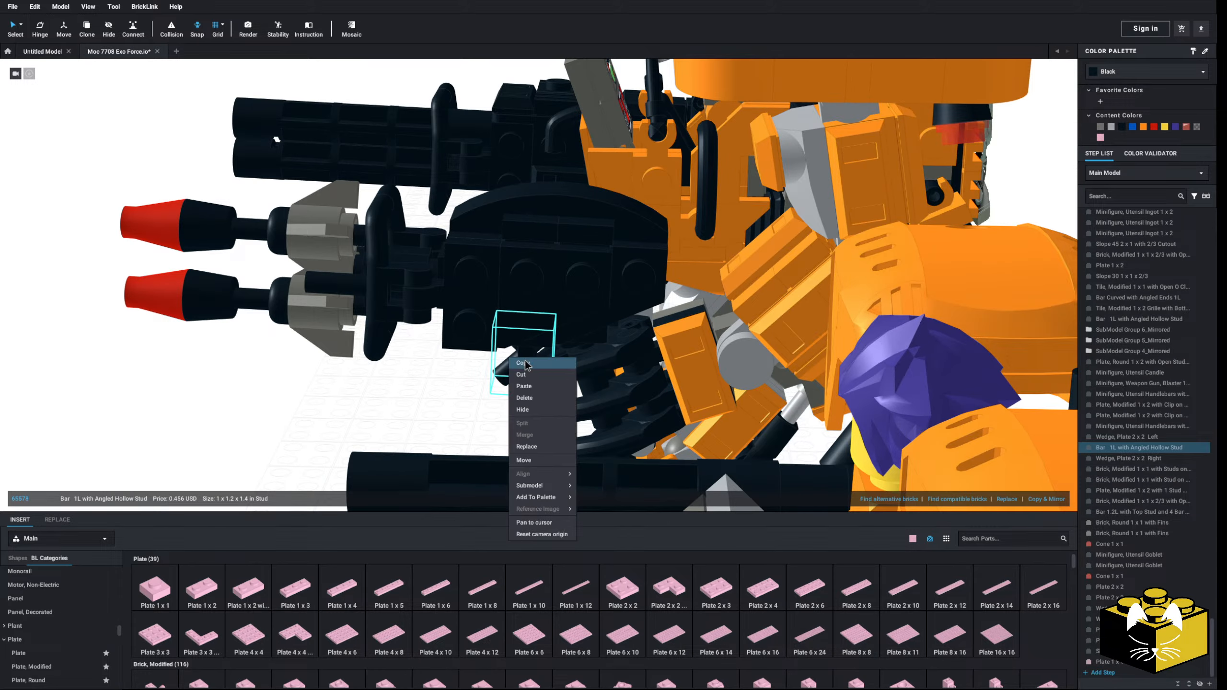
Step: Try a copy of the Bar 1L with Angled Hollow Stud at the rear of the rocket launcher
click(523, 363)
right_click(396, 404)
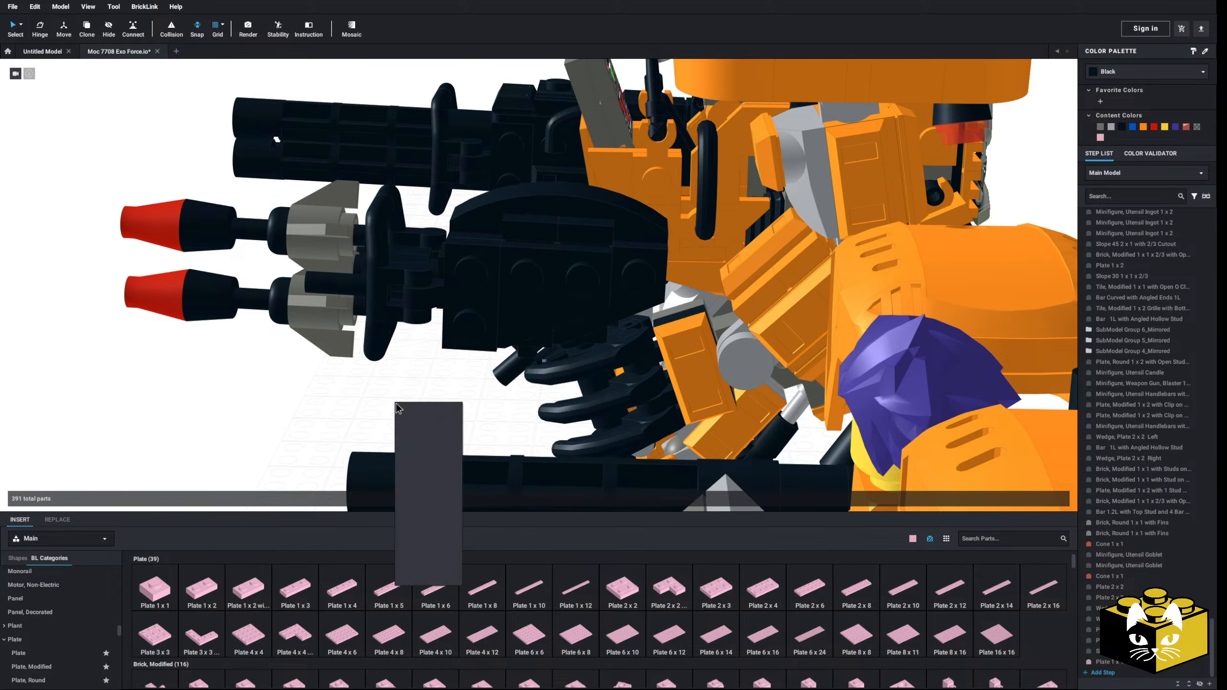
click(410, 431)
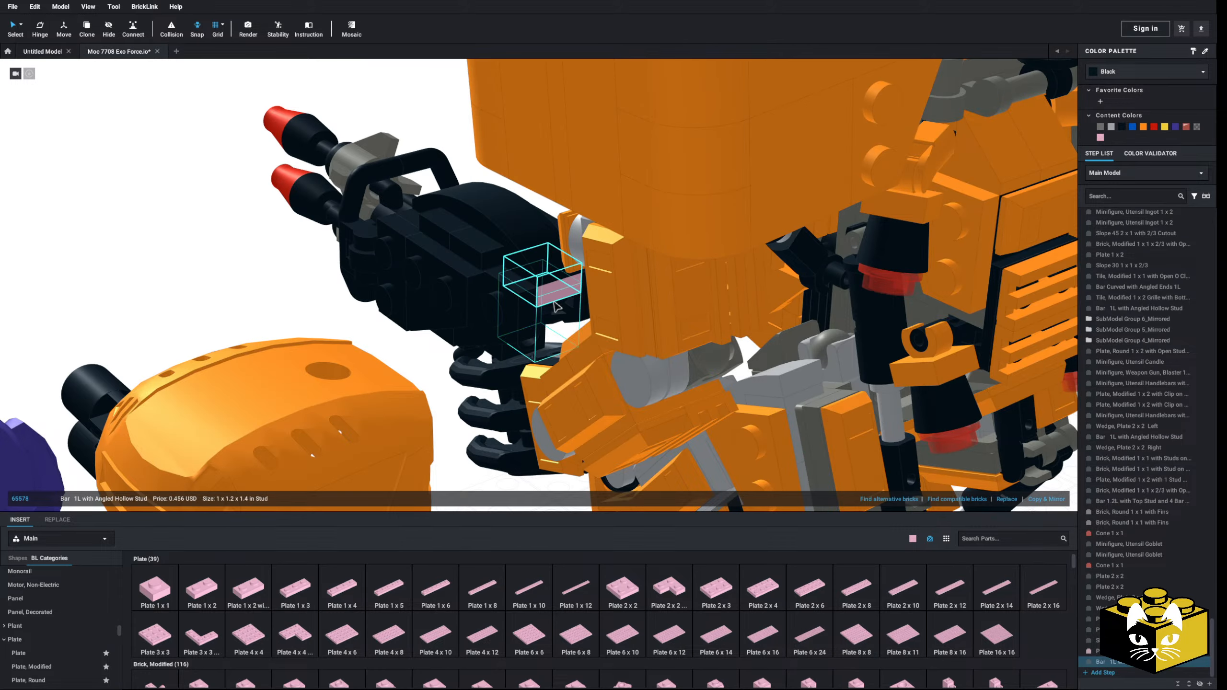
right_drag(541, 353, 463, 335)
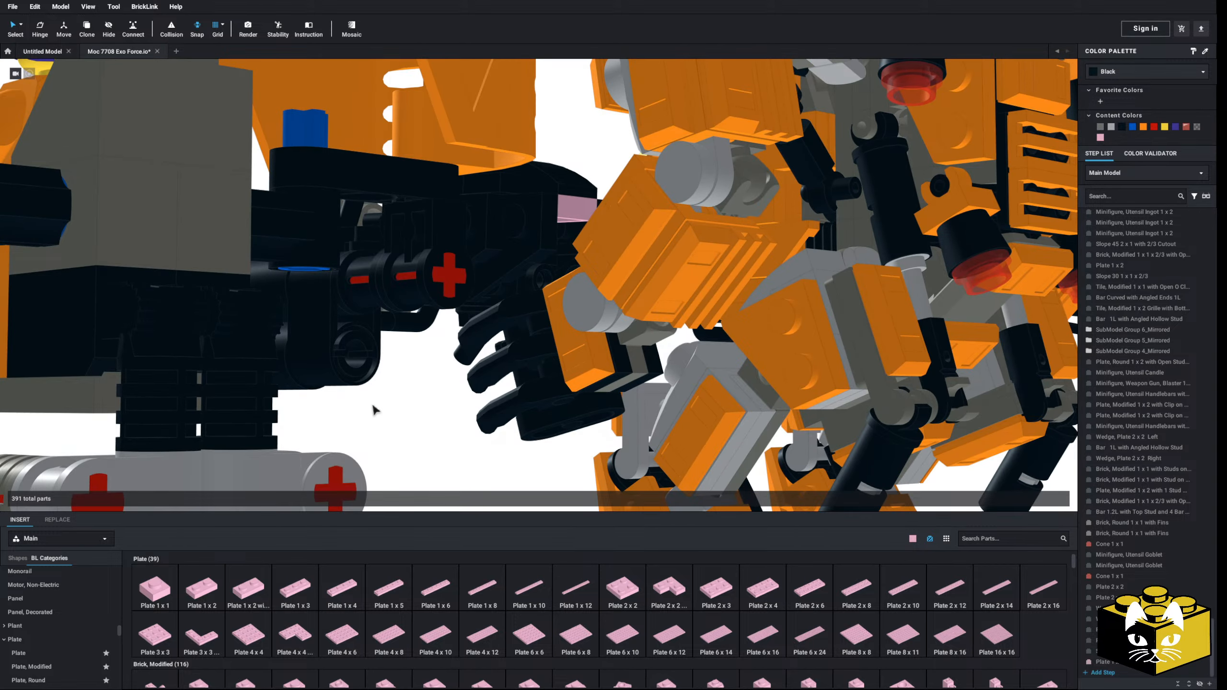
Step: Add a second Plate 1 x 1 directly below the first at the rear of the rocket launcher
right_drag(375, 409, 444, 384)
right_drag(549, 284, 552, 286)
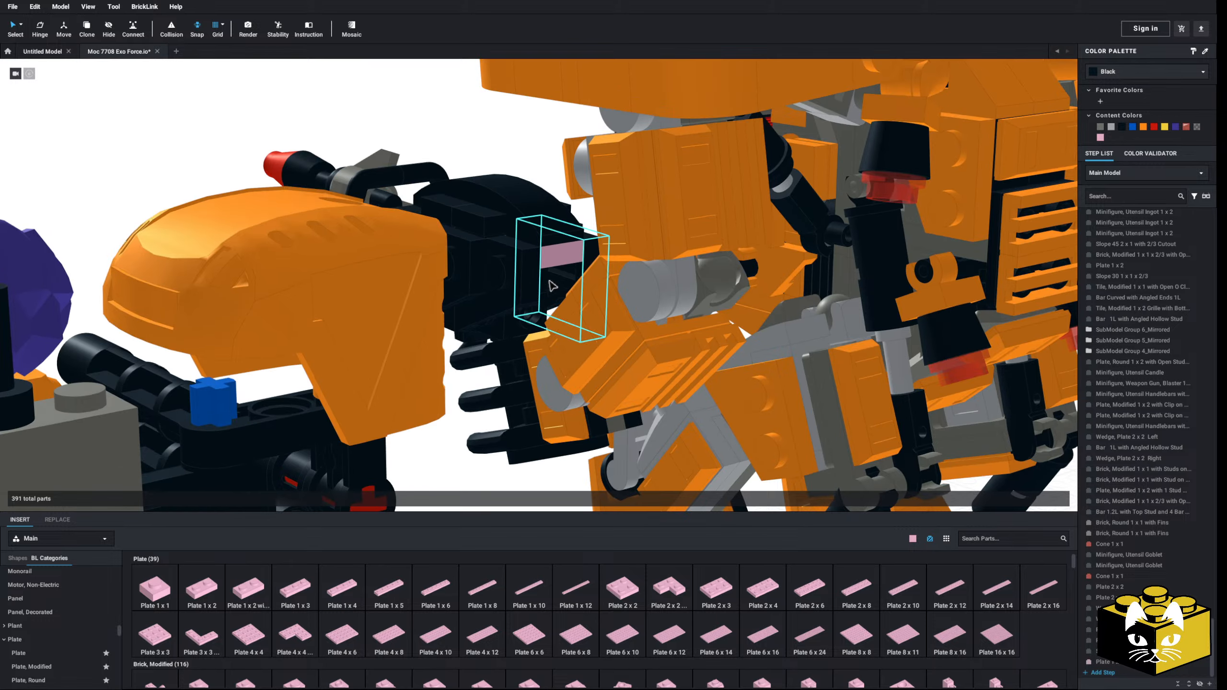
right_click(459, 450)
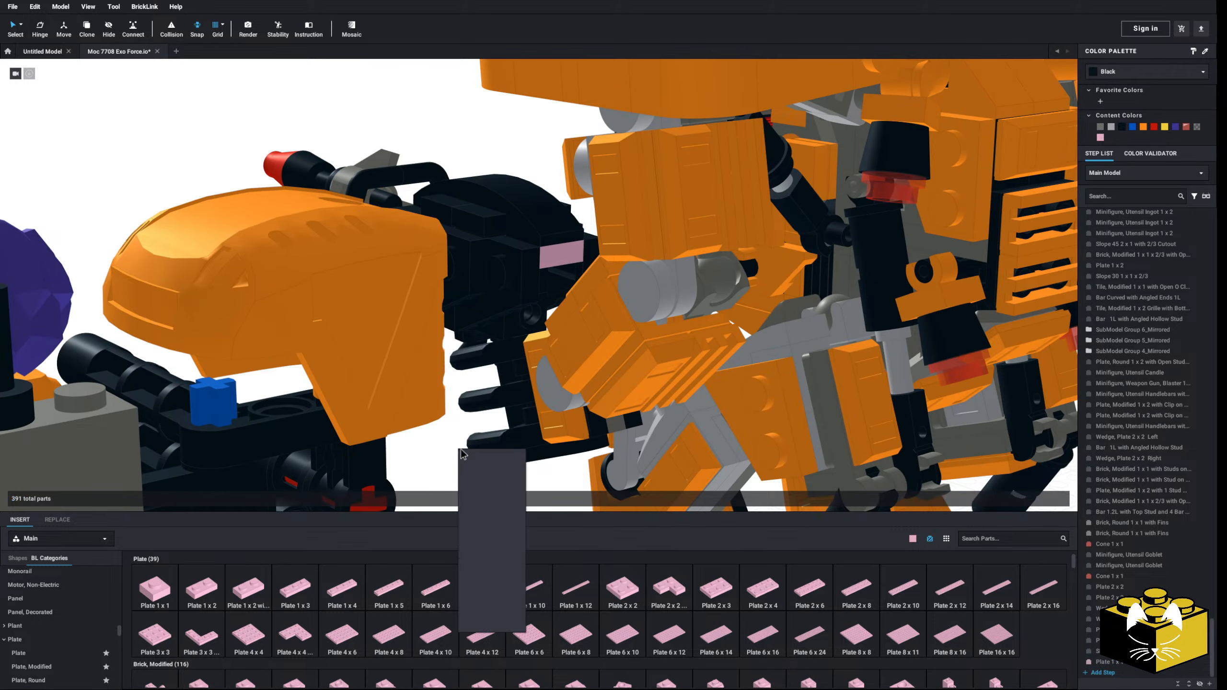
click(474, 478)
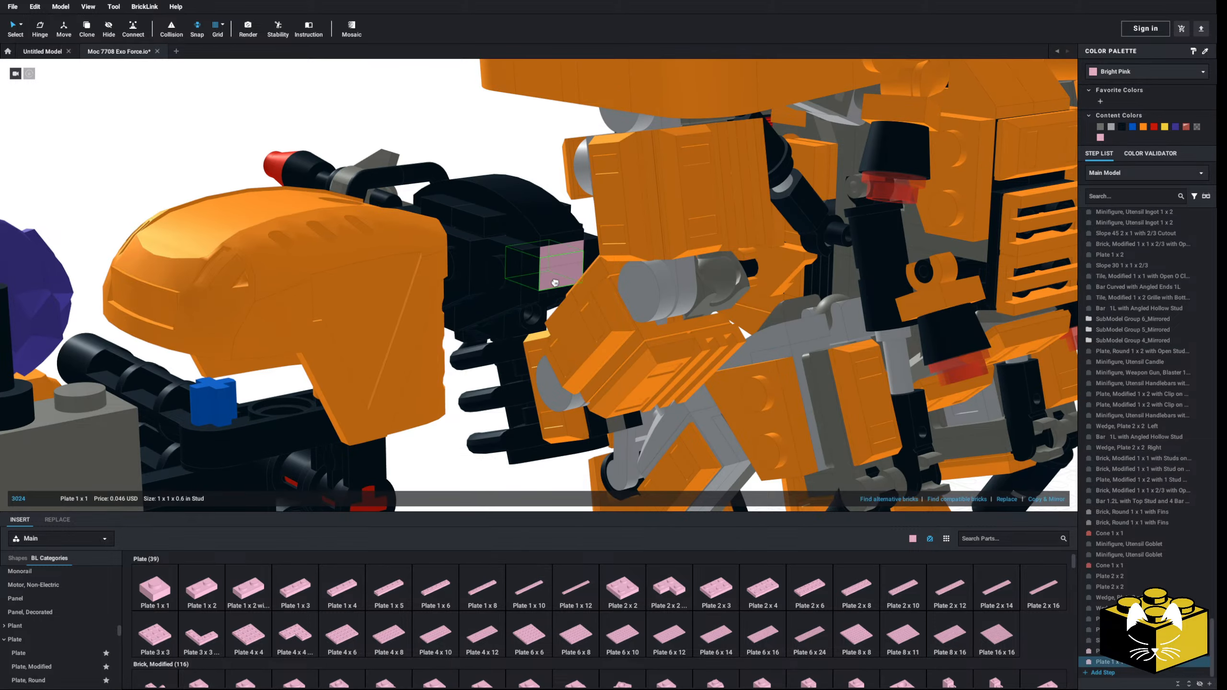
right_drag(473, 478, 507, 452)
click(501, 463)
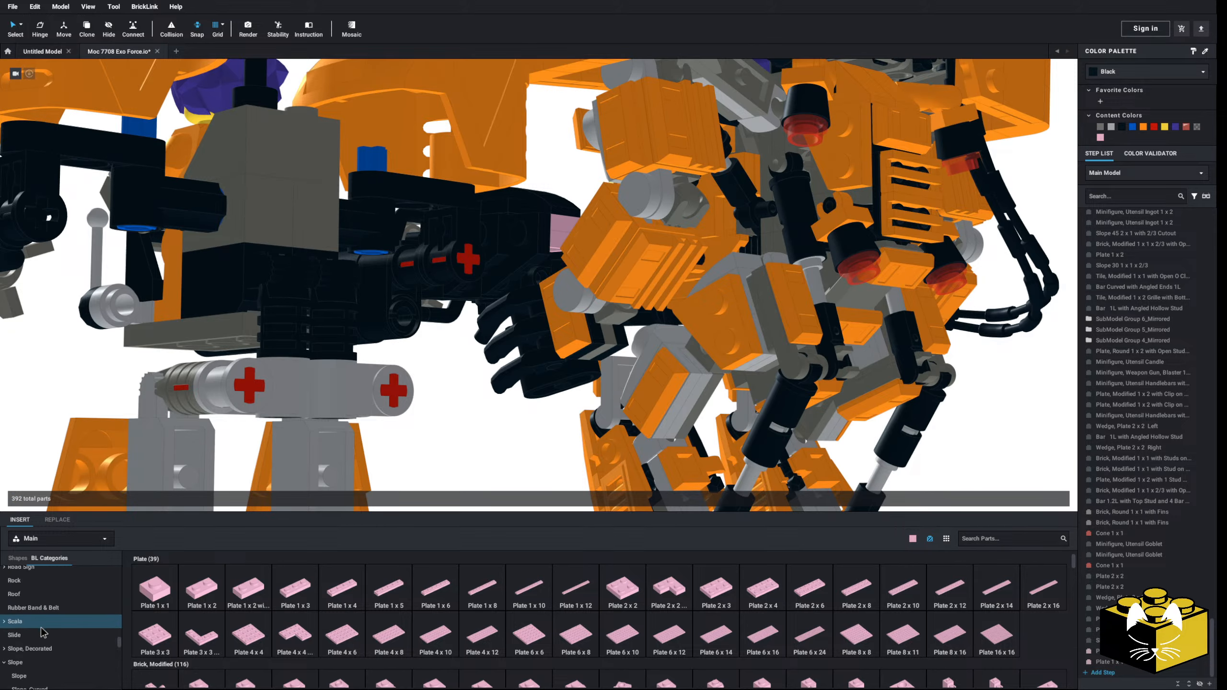
Step: Show the Slope parts and delete the two bright pink Plate 1 x 1 parts behind the rocket launcher
click(36, 665)
right_drag(674, 235, 563, 265)
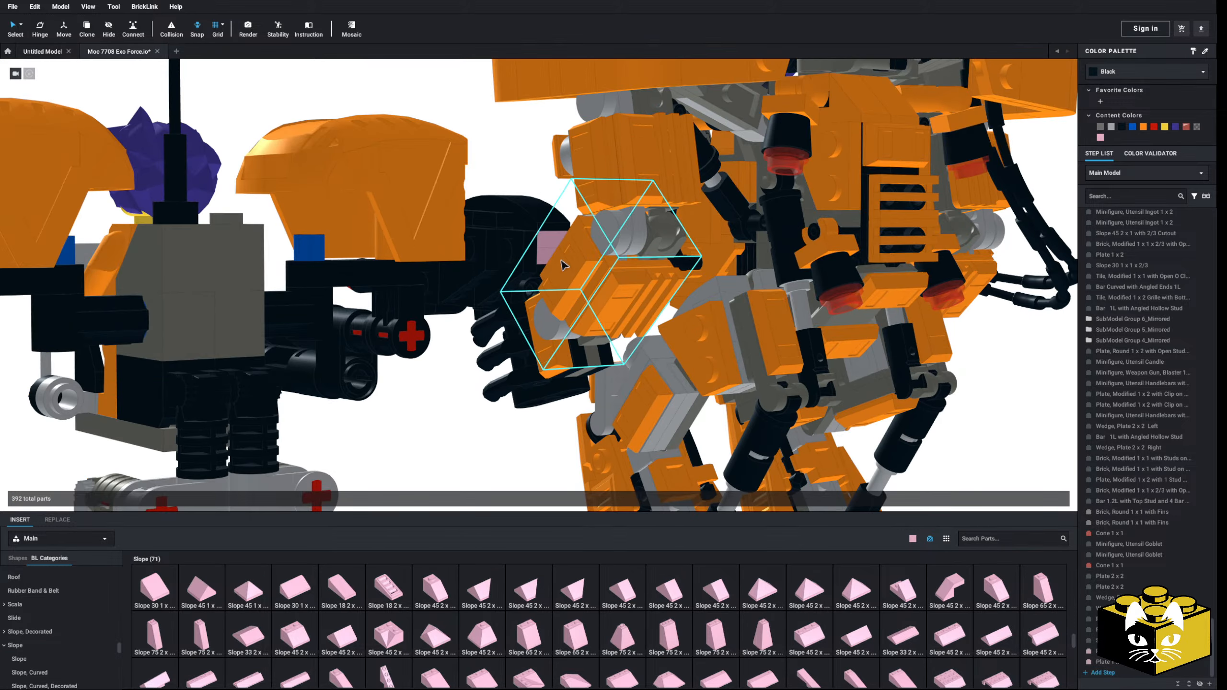
key(Delete)
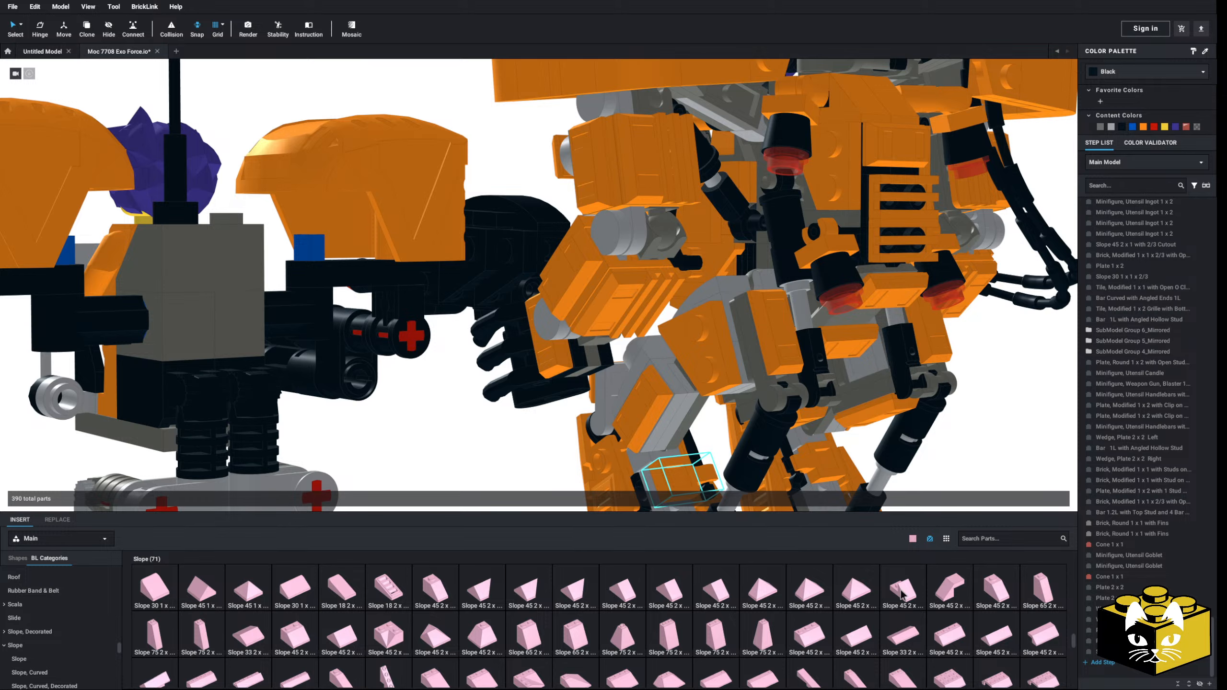
Step: Insert a Slope 45 2 x 1 with 2/3 Cutout at the launcher's rear and color it black
drag(901, 595, 437, 444)
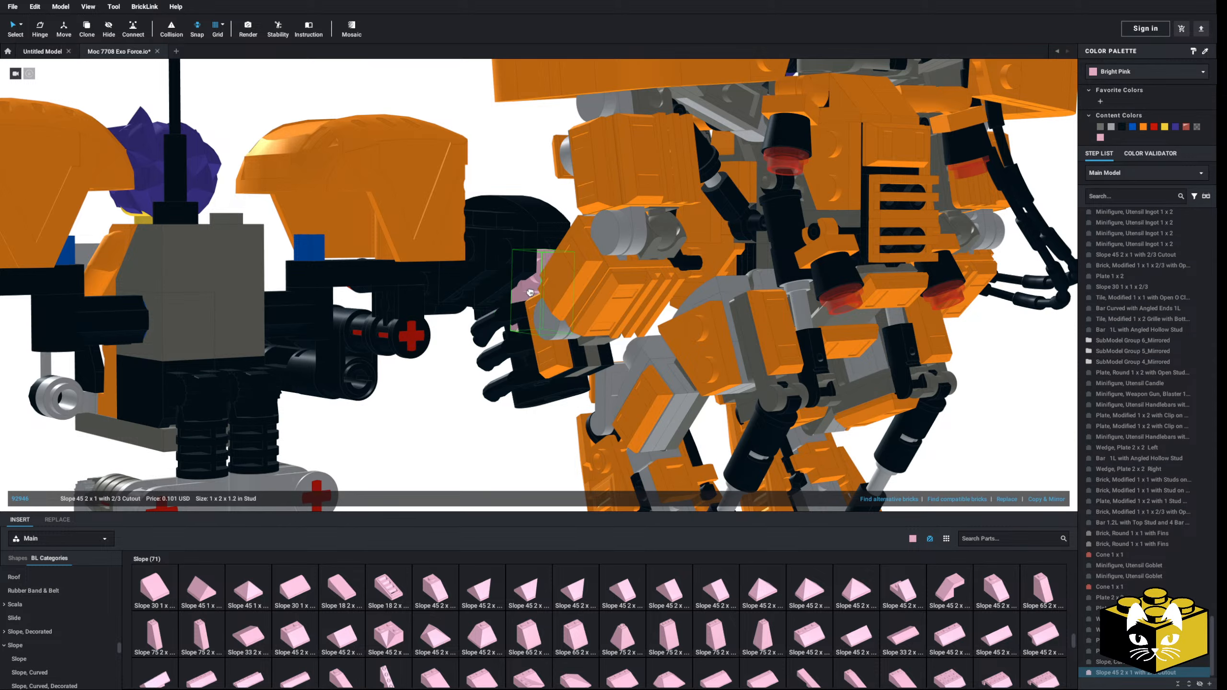
click(538, 275)
click(524, 276)
right_drag(525, 276, 527, 418)
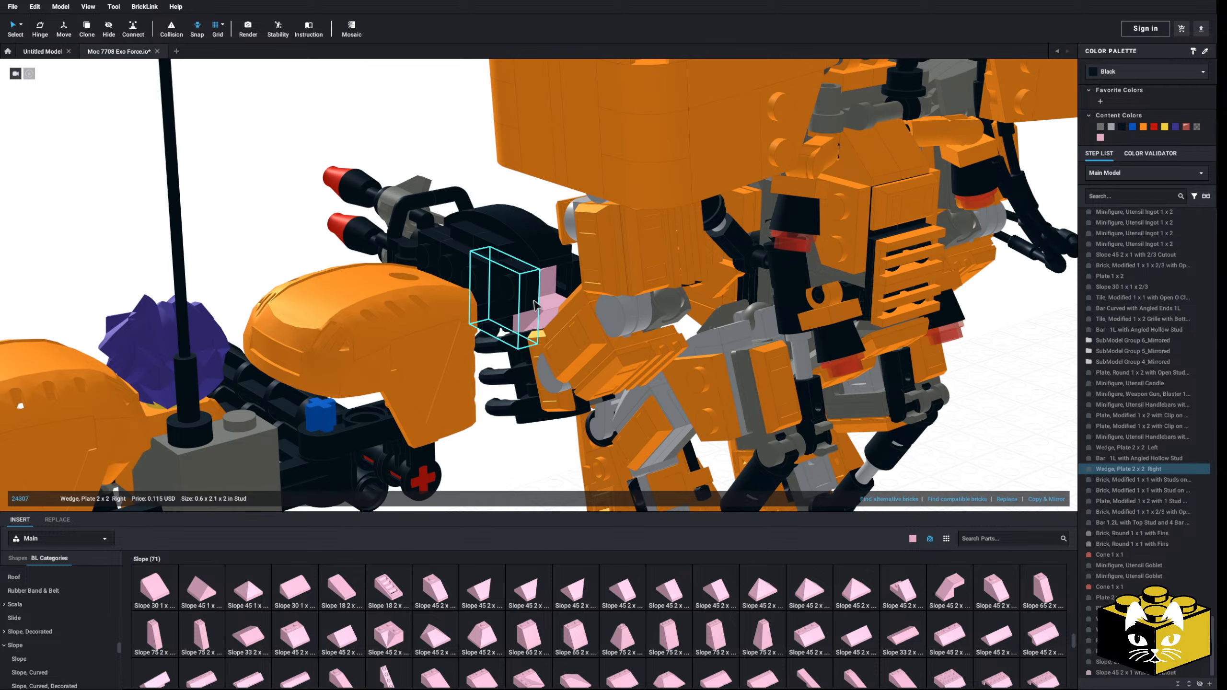
click(540, 314)
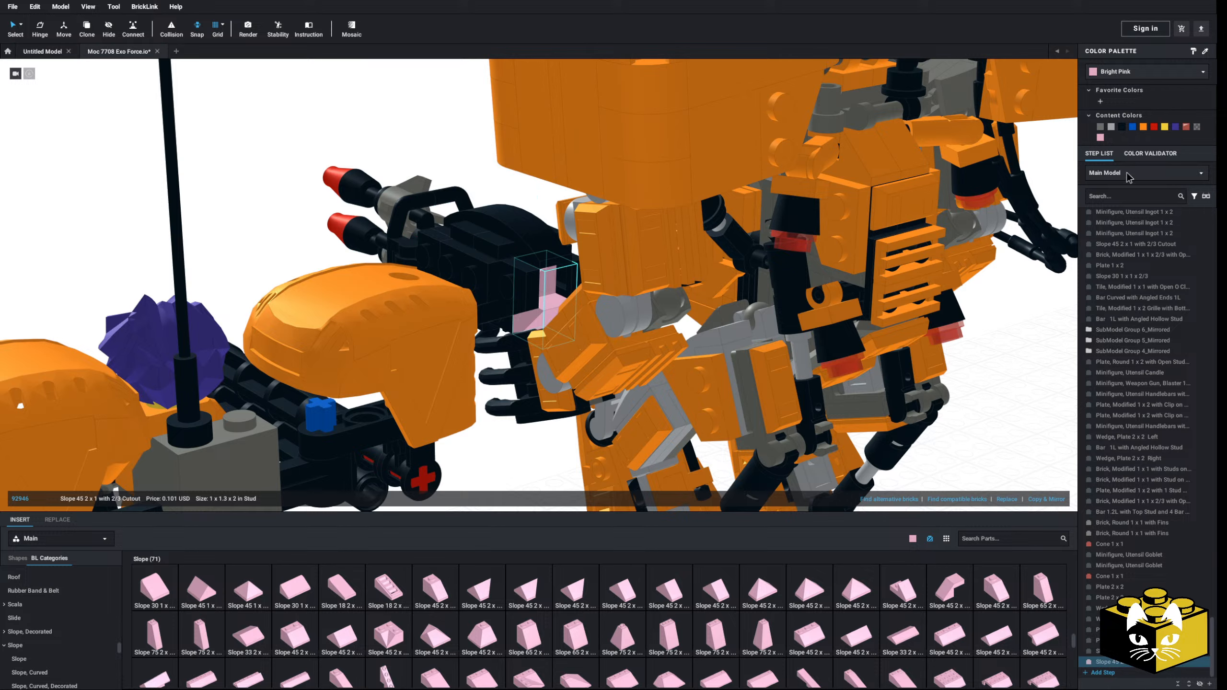
click(1123, 128)
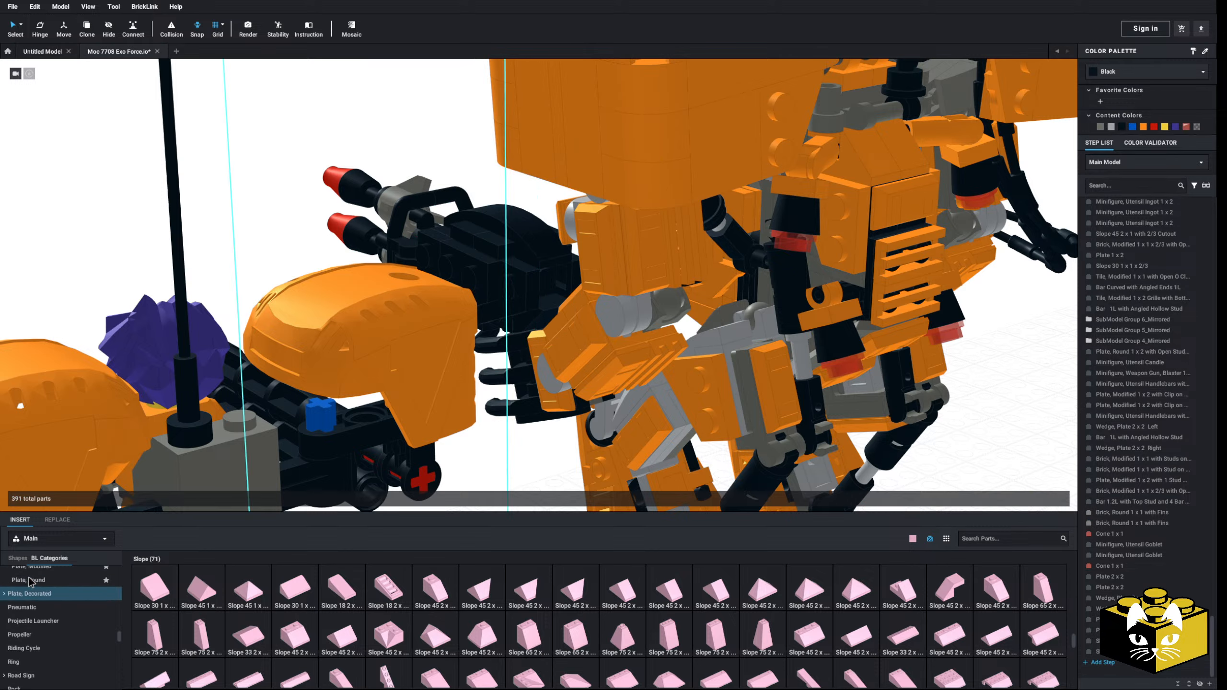
Step: Insert two Plate 1 x 1 parts at the launcher's rear beside the cutout slope and color them black
click(61, 670)
click(155, 587)
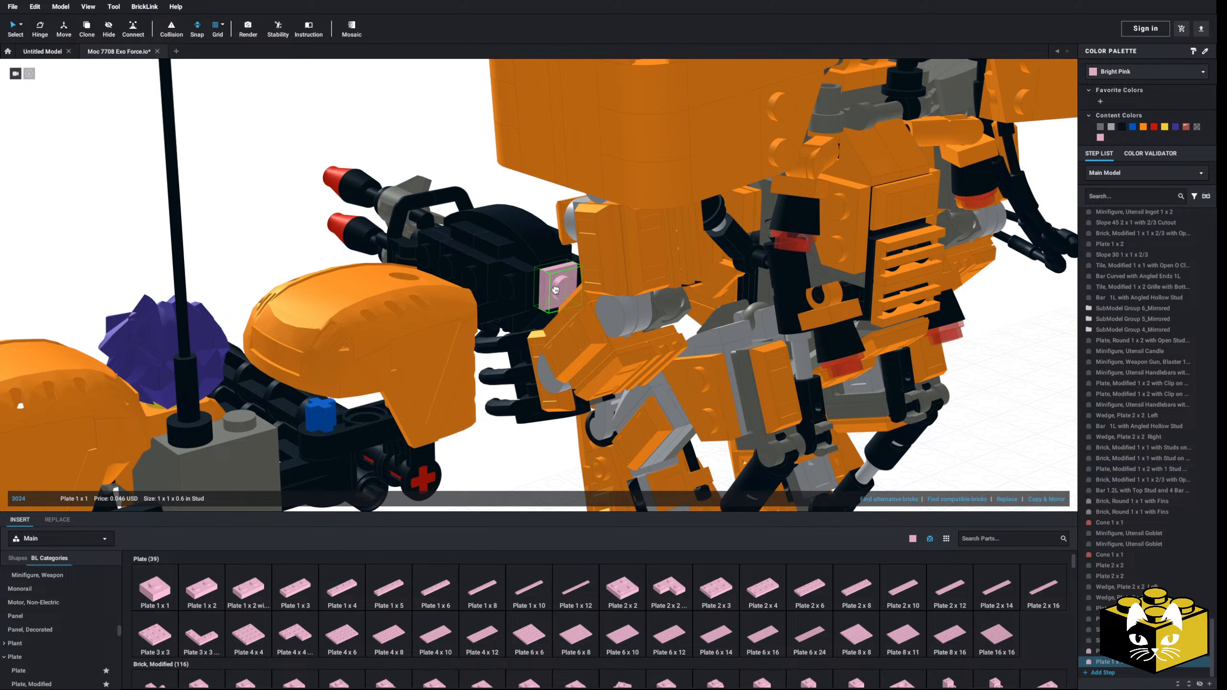
click(555, 290)
right_drag(556, 290, 586, 283)
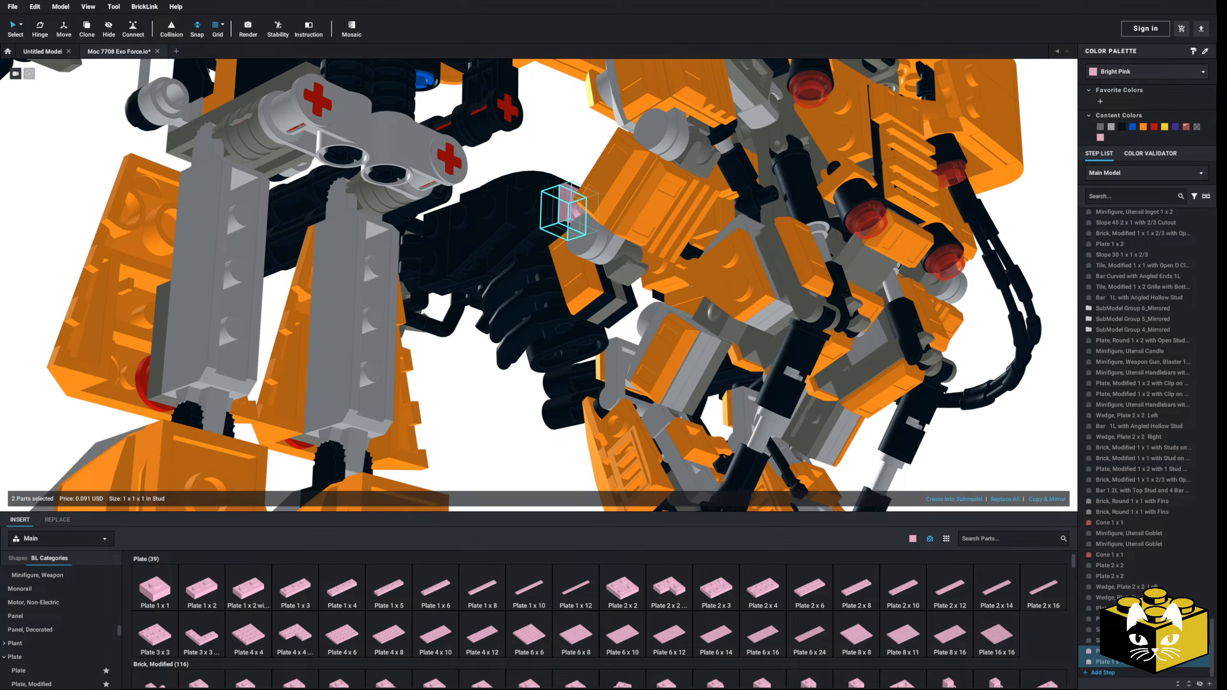
scroll(753, 320, down, 3)
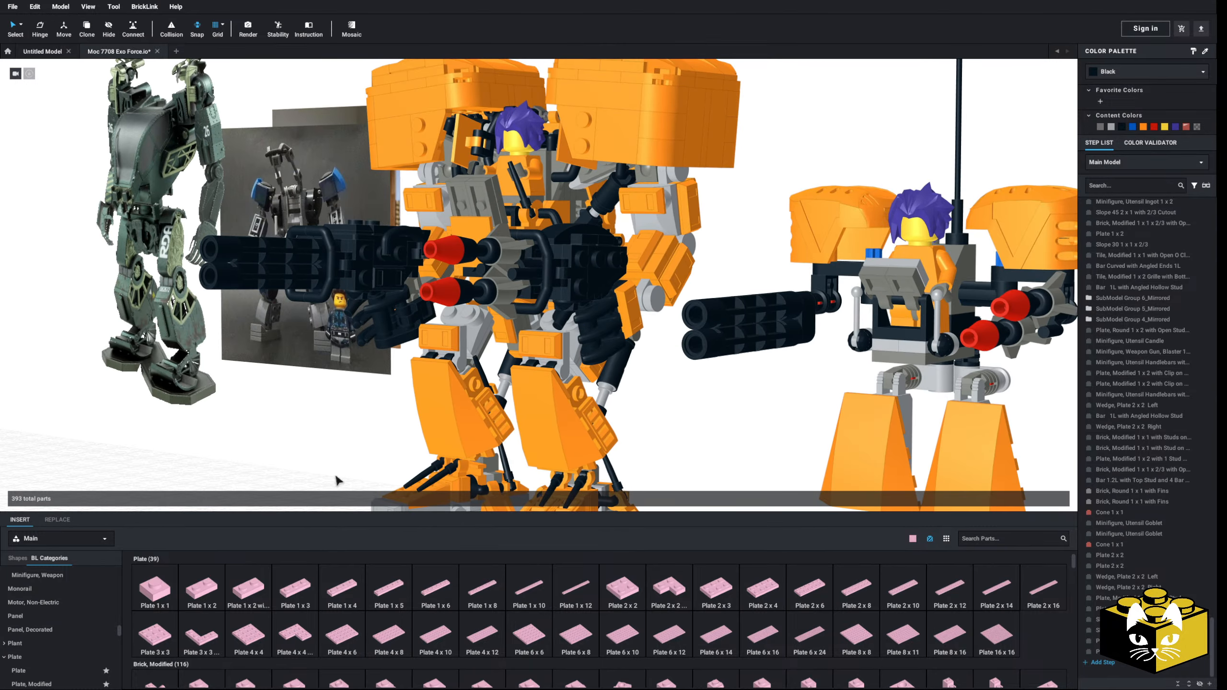
Step: Examine the whole mech and its two arm weapons from the front, back and underside
scroll(326, 474, down, 2)
right_drag(325, 474, 373, 475)
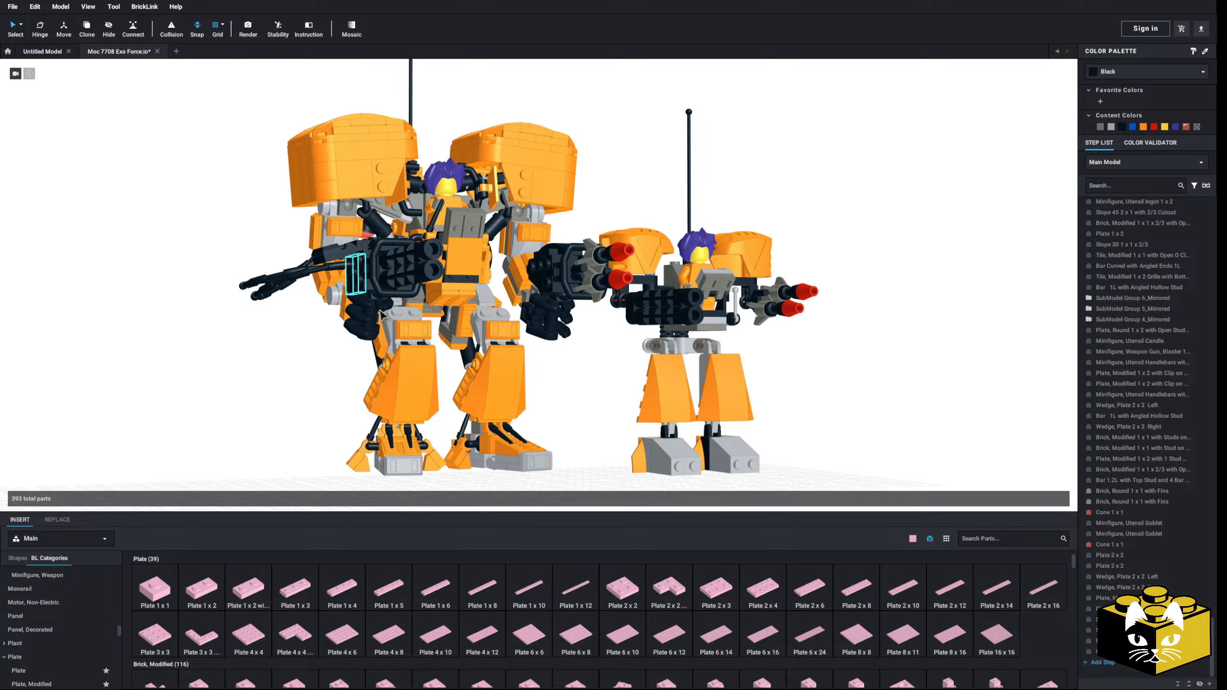
right_drag(316, 427, 561, 327)
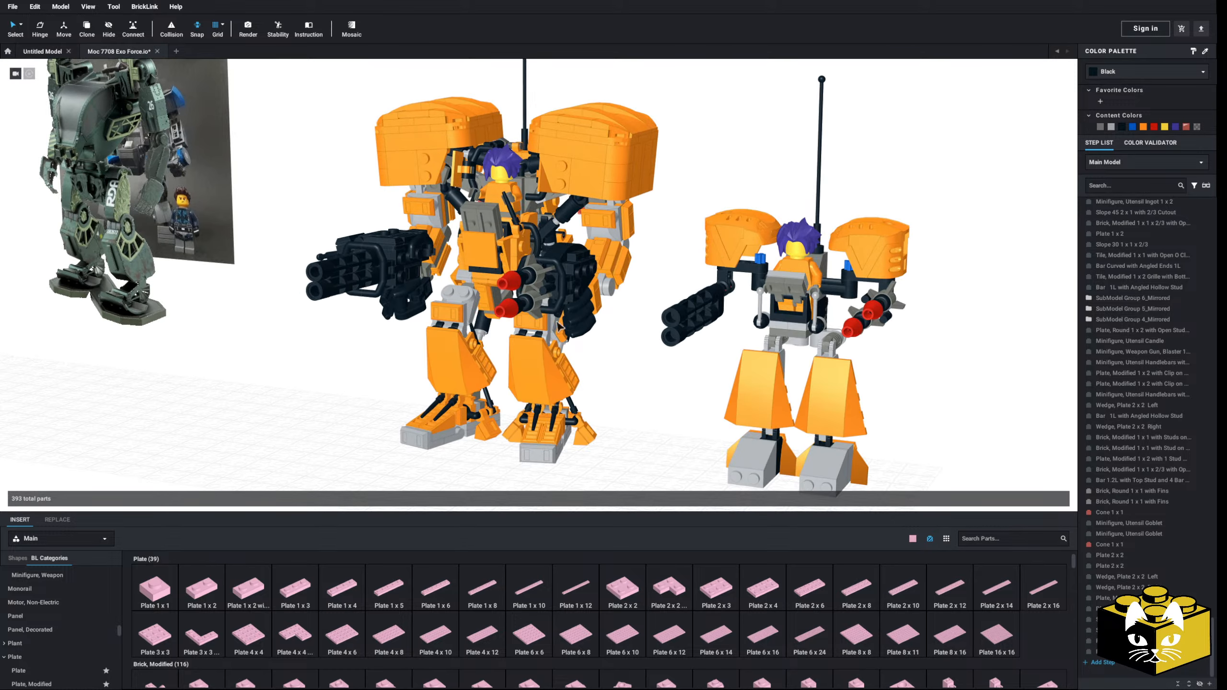
right_drag(561, 265, 414, 301)
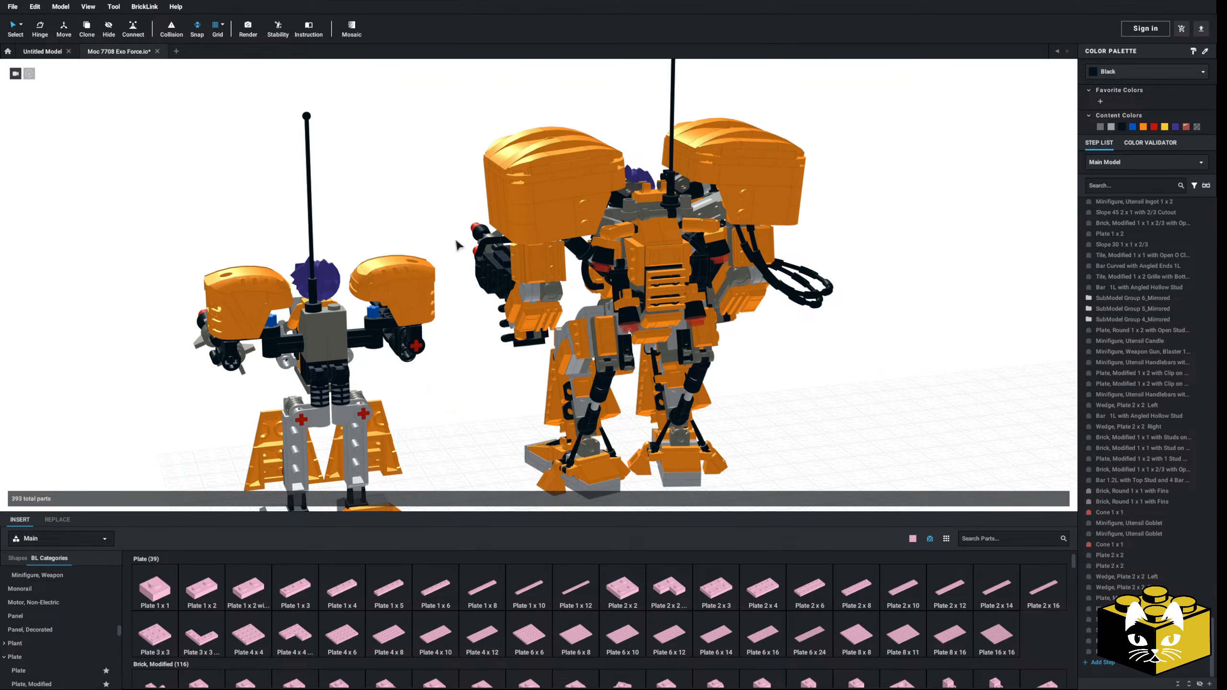
right_drag(454, 266, 563, 305)
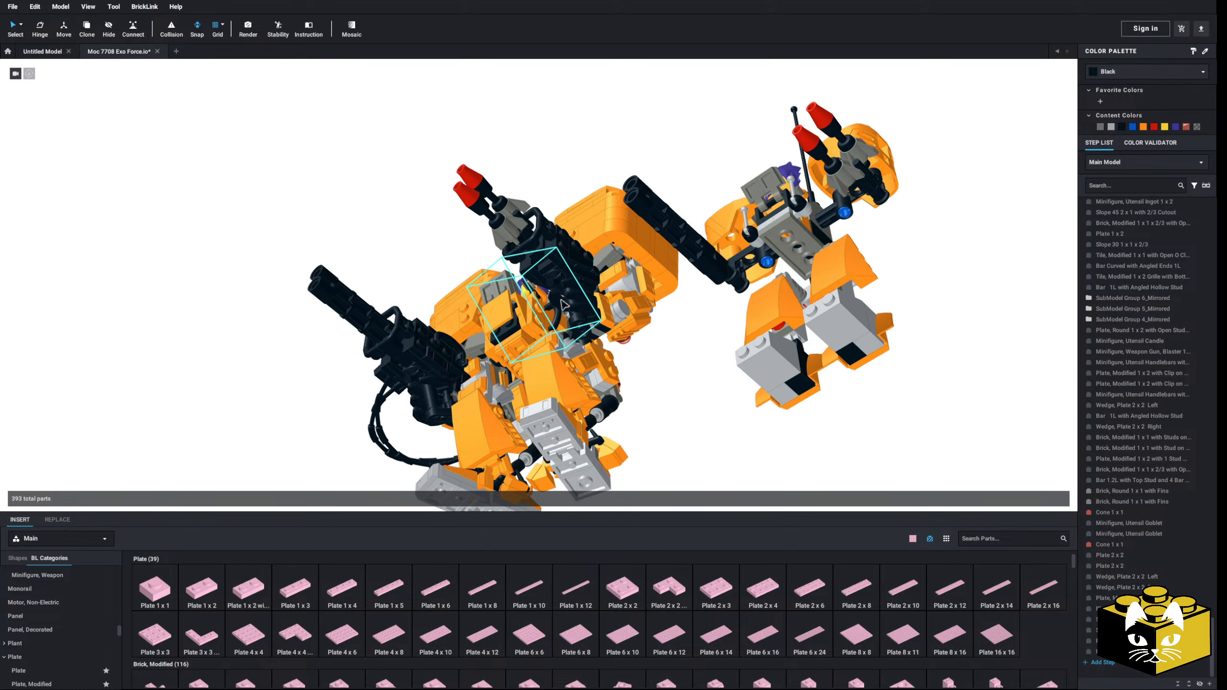
scroll(574, 323, up, 5)
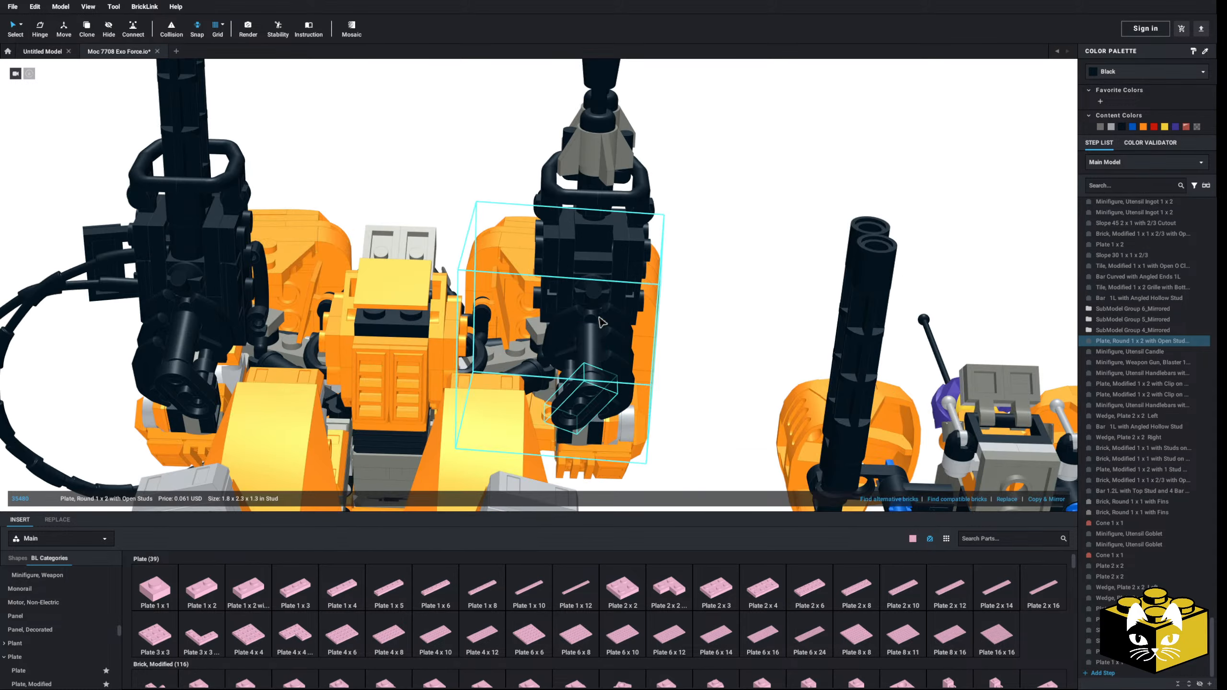
scroll(675, 283, down, 4)
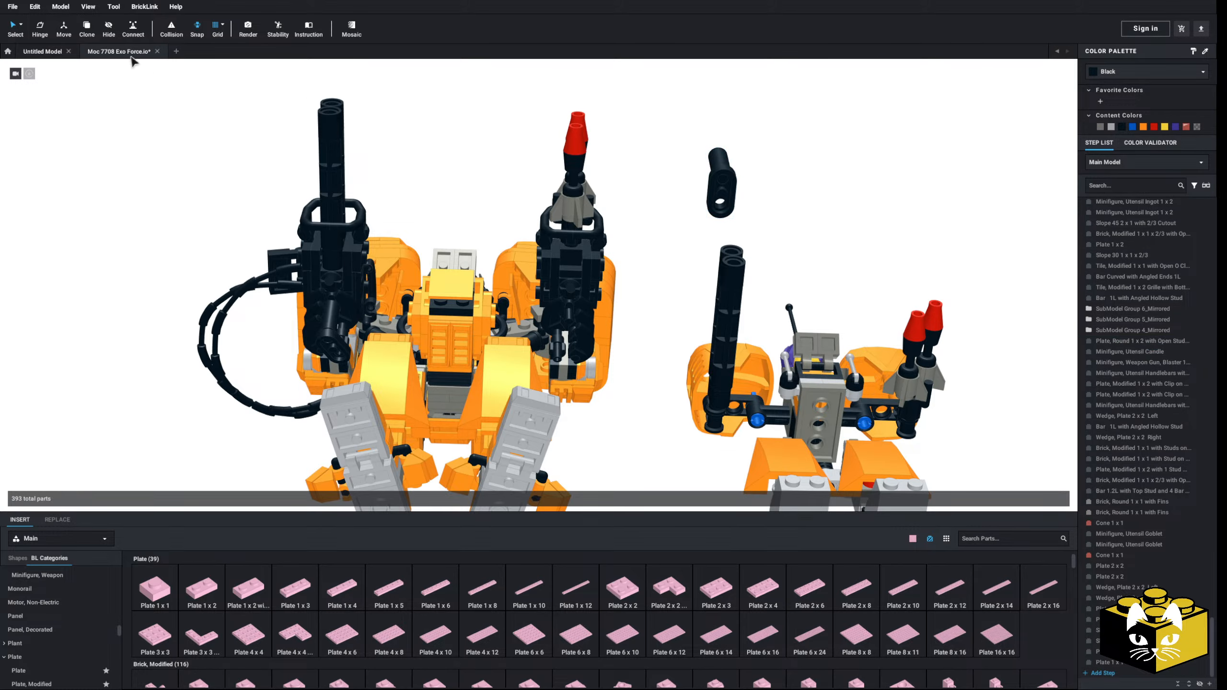
Step: Select all the connected parts of the rocket launcher and create a submodel named SubModel Group 7 from them
click(21, 25)
click(58, 75)
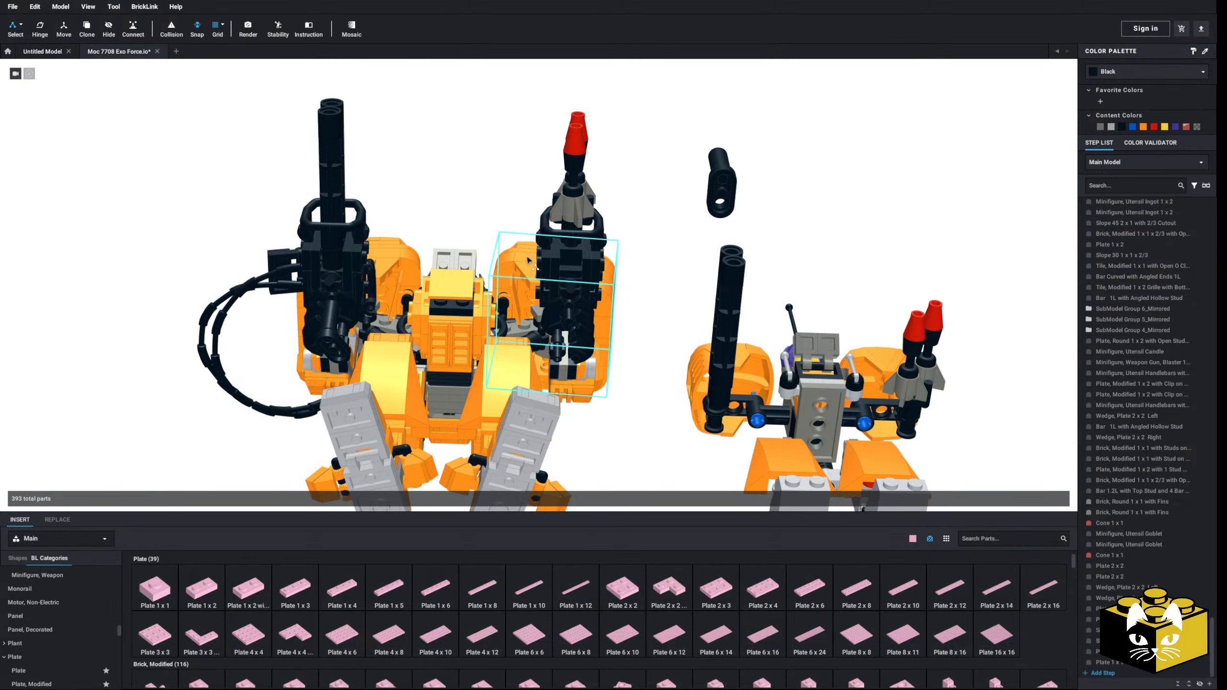
click(578, 251)
right_drag(577, 251, 84, 93)
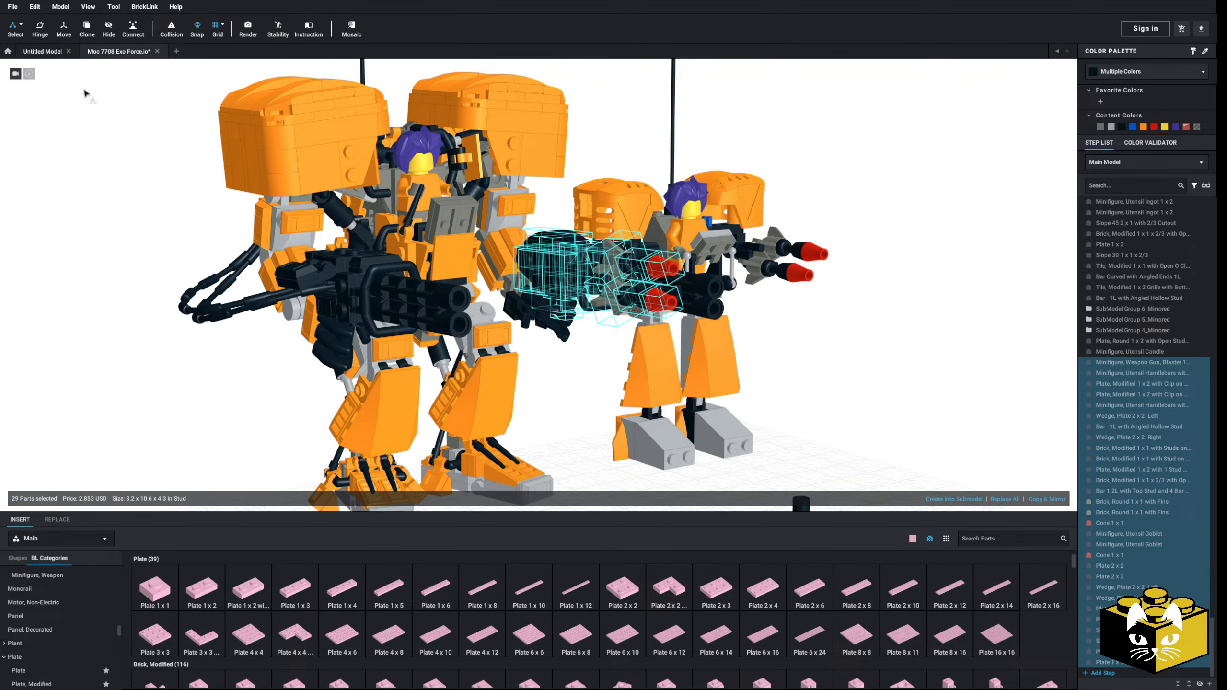
click(21, 24)
click(47, 28)
click(955, 500)
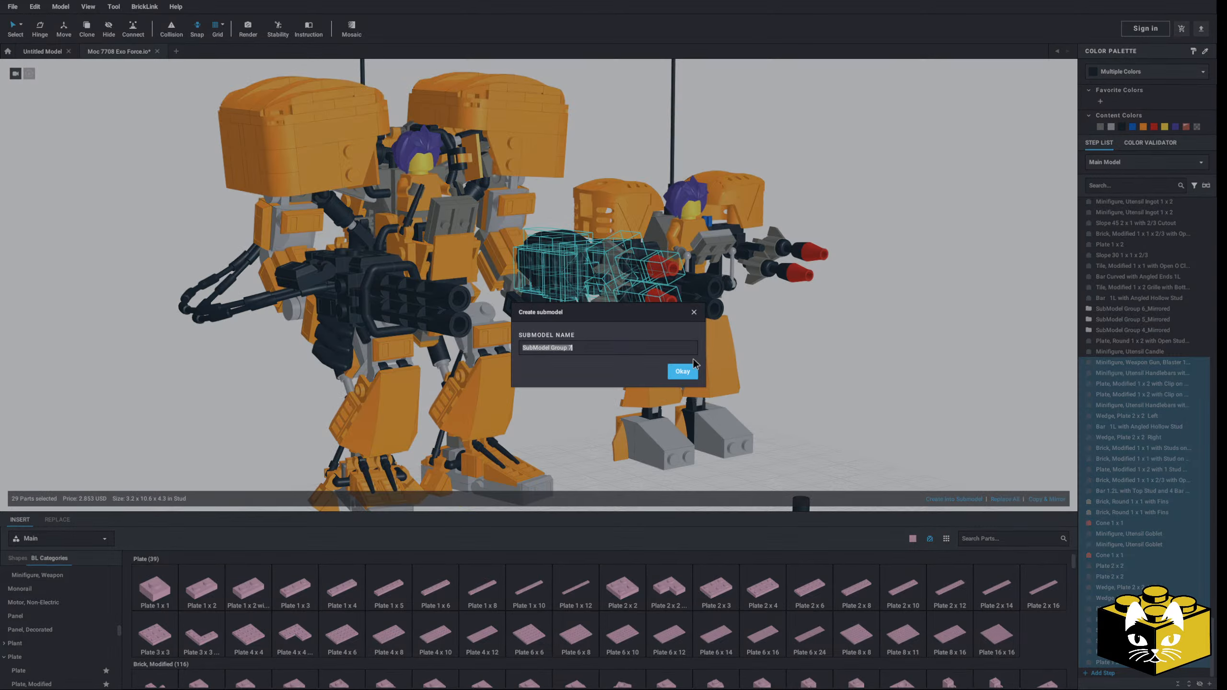
click(685, 370)
right_drag(685, 371, 650, 385)
click(653, 393)
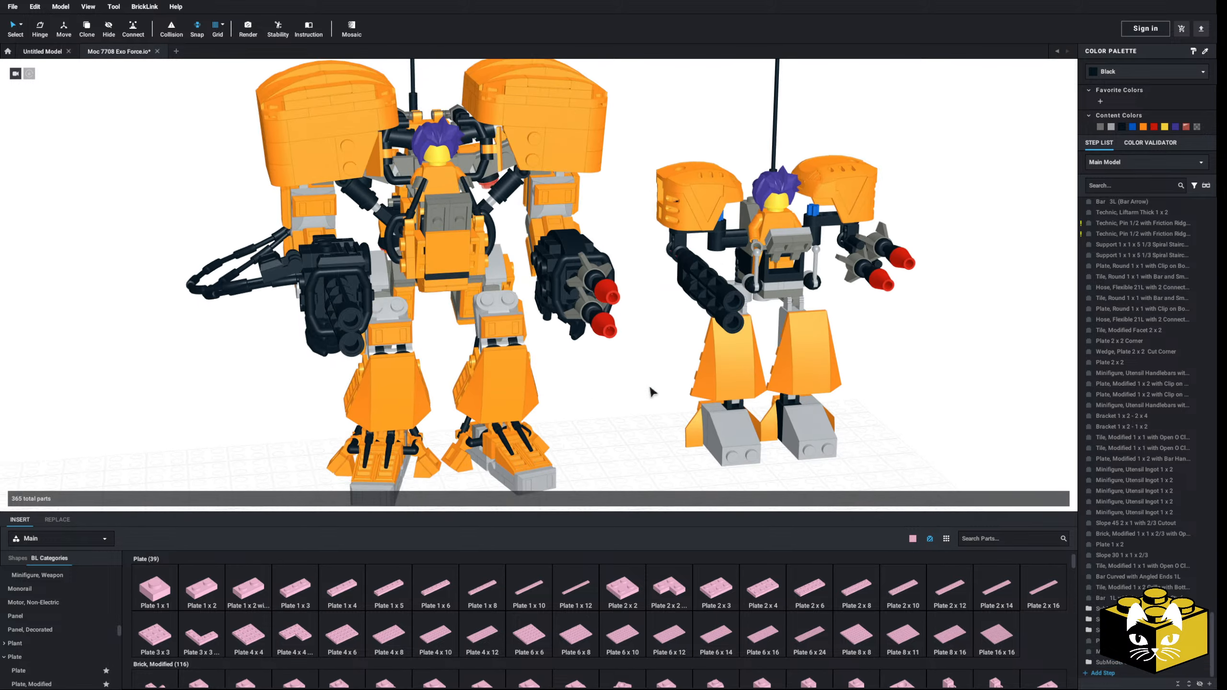
Step: Attach the loose two-part black handle to the underside of the rocket launcher near its rear
middle_drag(649, 385, 630, 331)
scroll(630, 331, down, 4)
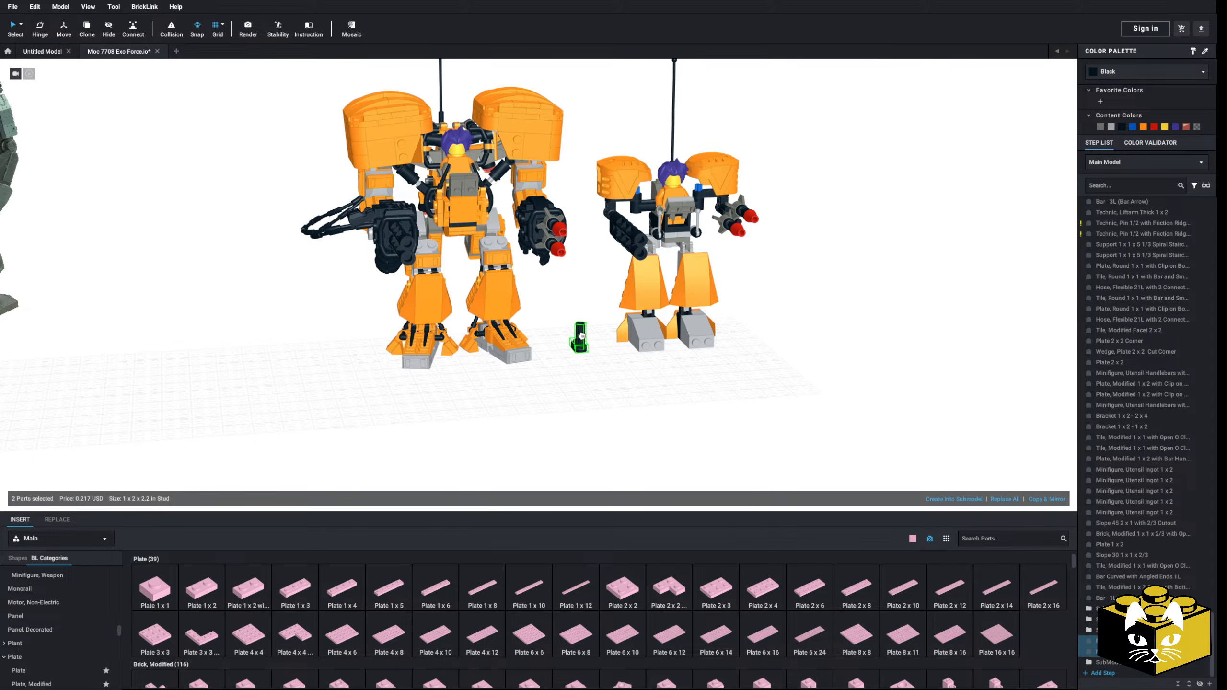
right_drag(566, 342, 573, 278)
scroll(570, 317, up, 6)
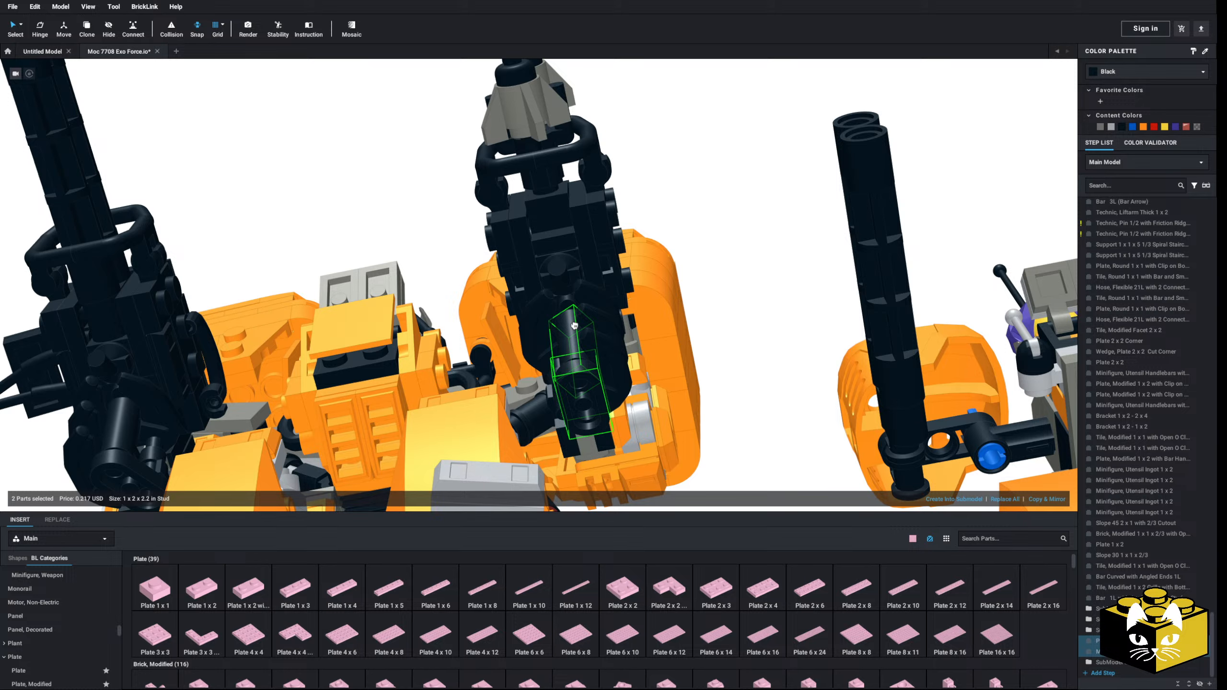
Step: Angle the handle on the launcher's underside with the Hinge tool and merge it into SubModel Group 7
click(40, 28)
scroll(539, 314, up, 5)
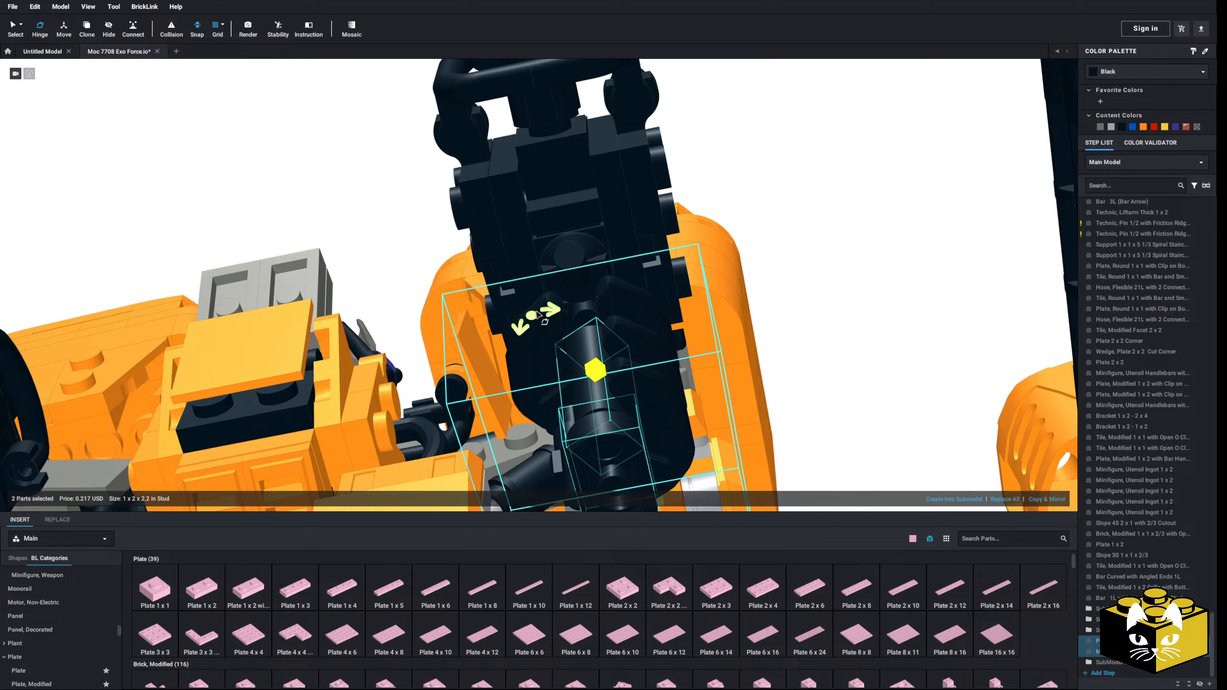
right_drag(563, 314, 574, 323)
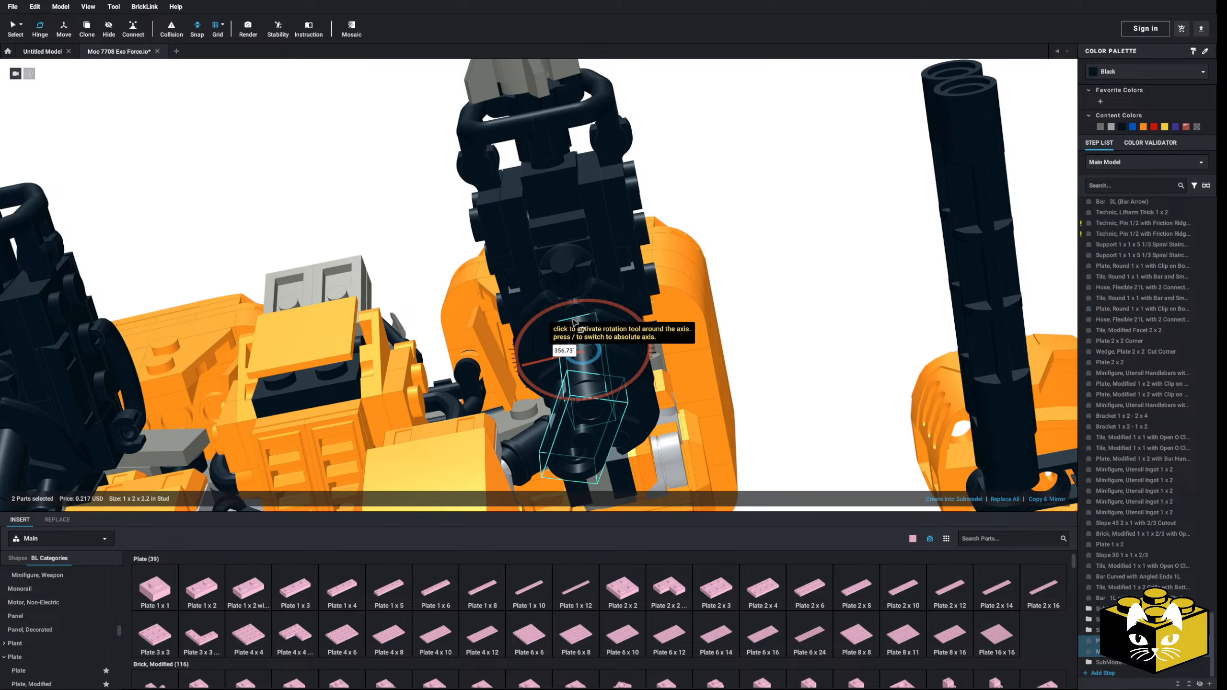
click(757, 316)
right_drag(757, 317, 687, 289)
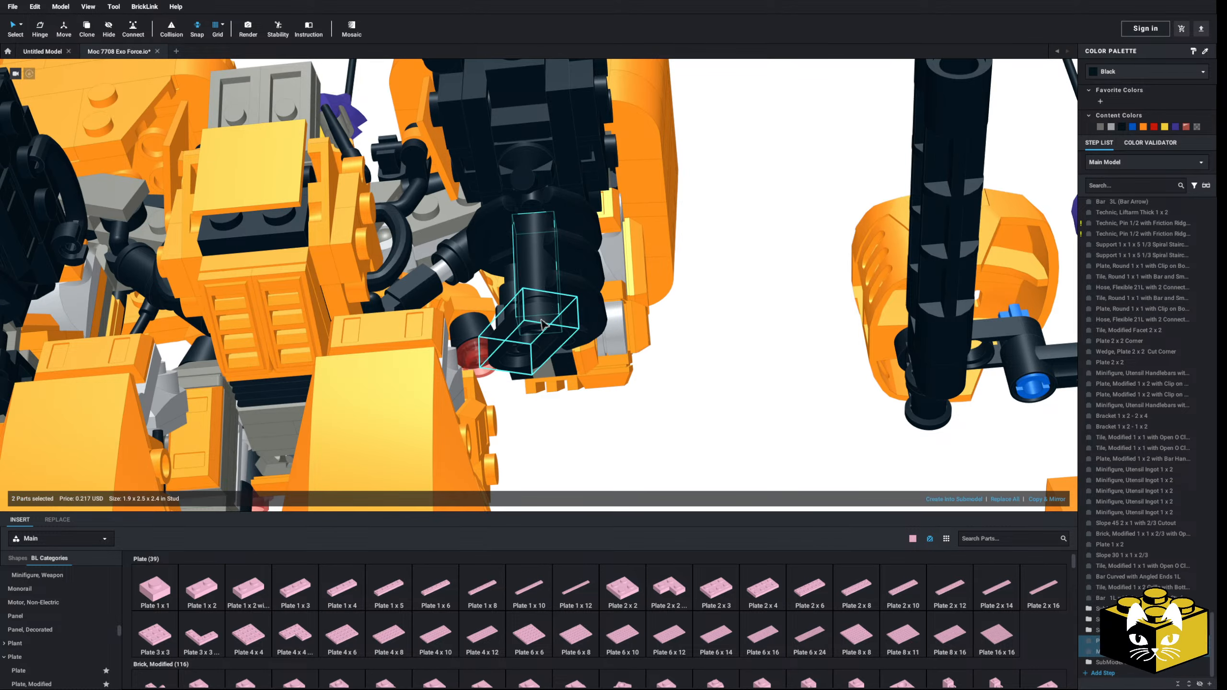
click(894, 500)
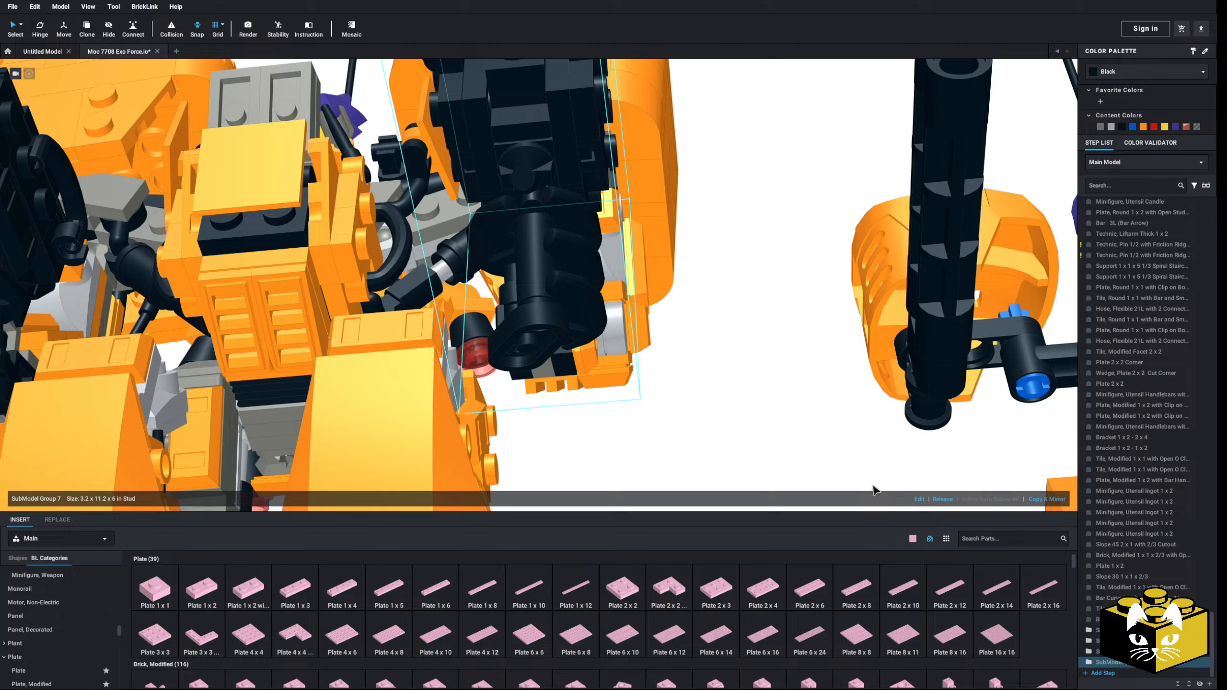
Step: Try to place the rocket launcher submodel crosswise behind the large mech's back, rotating it to fit
click(747, 340)
mouse_move(746, 340)
right_down()
mouse_move(696, 344)
mouse_move(619, 394)
mouse_move(656, 354)
mouse_move(747, 322)
right_up()
scroll(628, 383, down, 3)
drag(747, 322, 731, 279)
key(Right)
middle_drag(730, 279, 734, 371)
drag(731, 279, 638, 263)
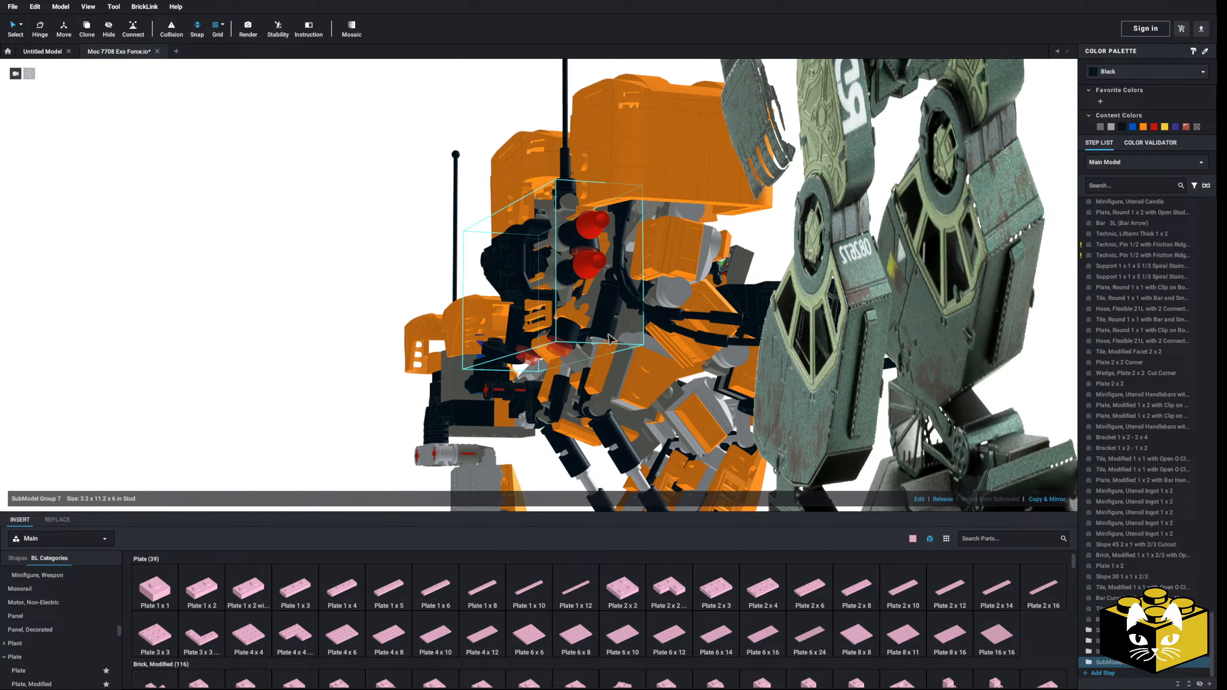
right_drag(609, 335, 197, 79)
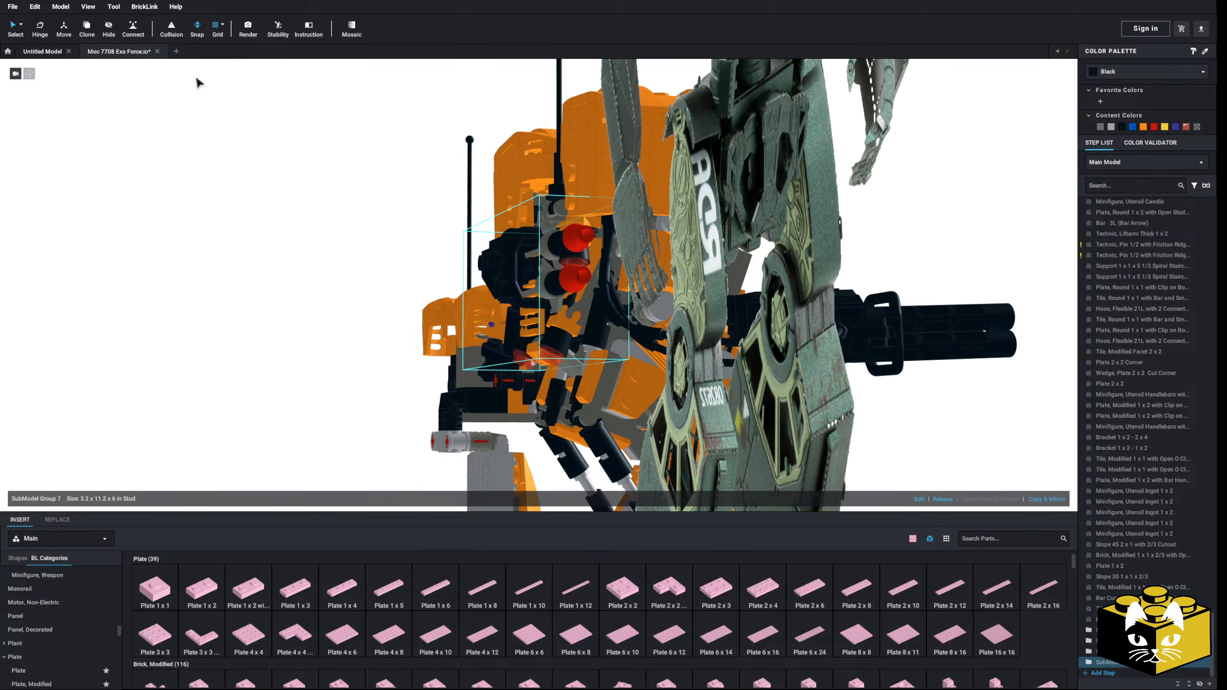
Step: Adjust the launcher submodel's distance from the mech's back with the Move tool
click(63, 31)
scroll(558, 302, up, 3)
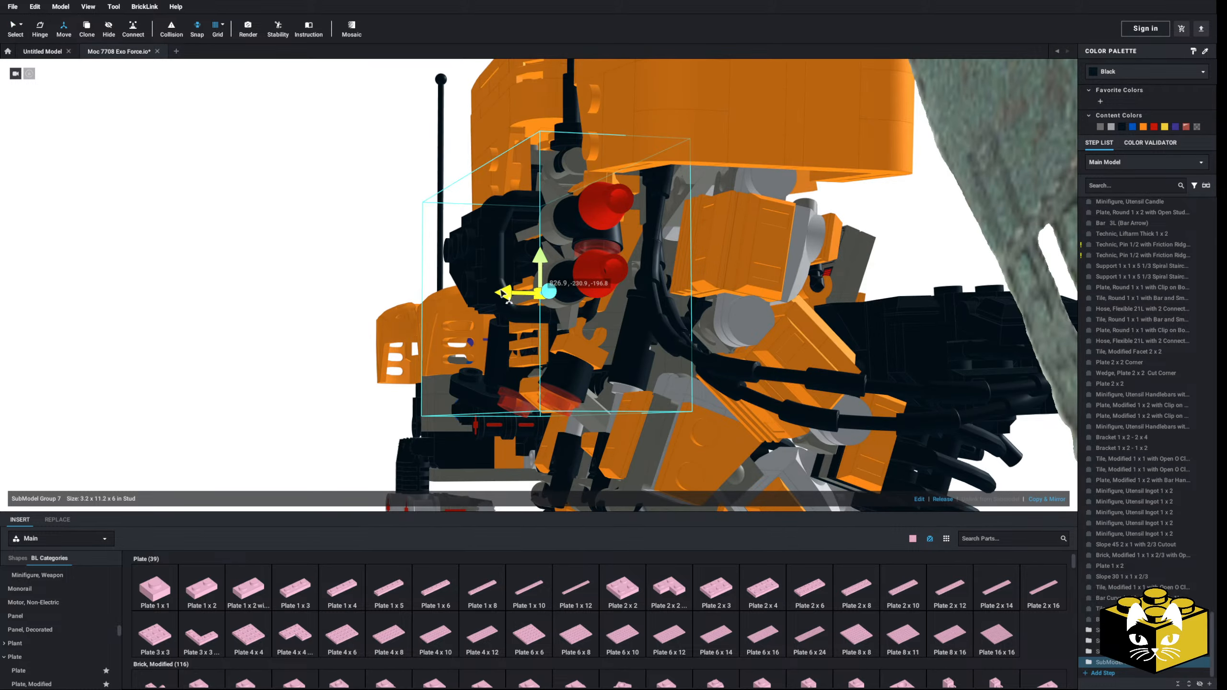
drag(506, 296, 432, 284)
right_drag(437, 283, 513, 293)
right_drag(819, 347, 700, 333)
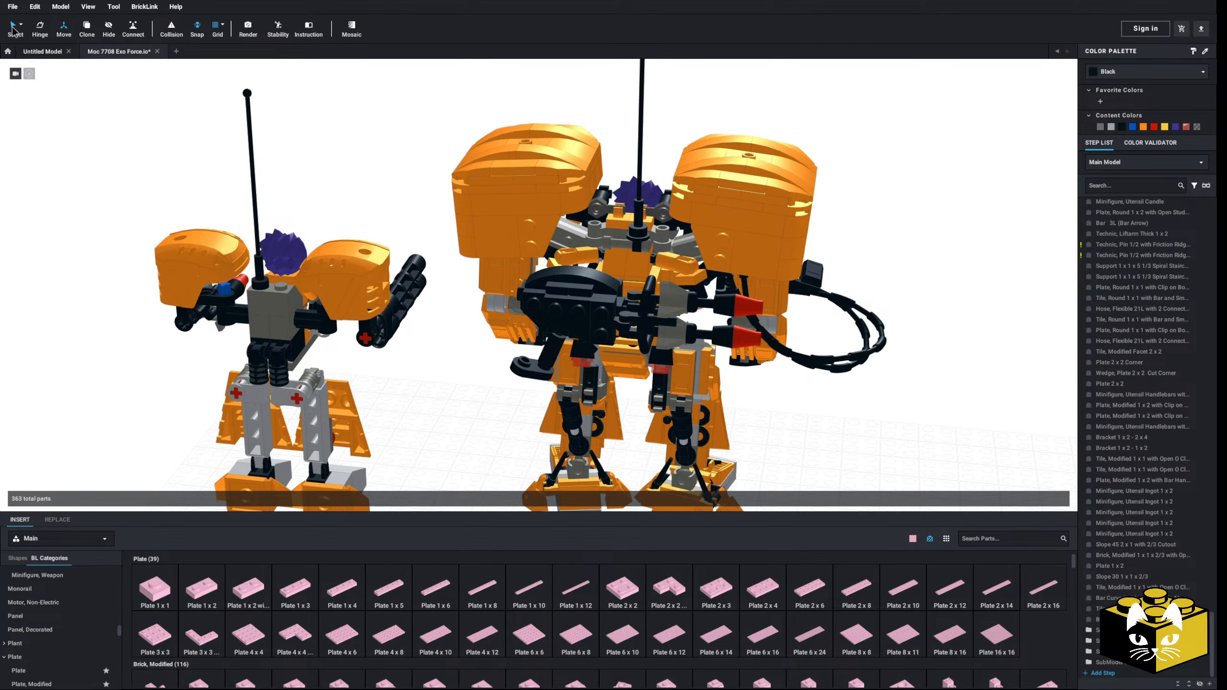
Step: Examine the launcher behind the mech's back and the possible connection points around it
scroll(452, 218, up, 4)
right_drag(452, 219, 309, 192)
scroll(296, 233, up, 6)
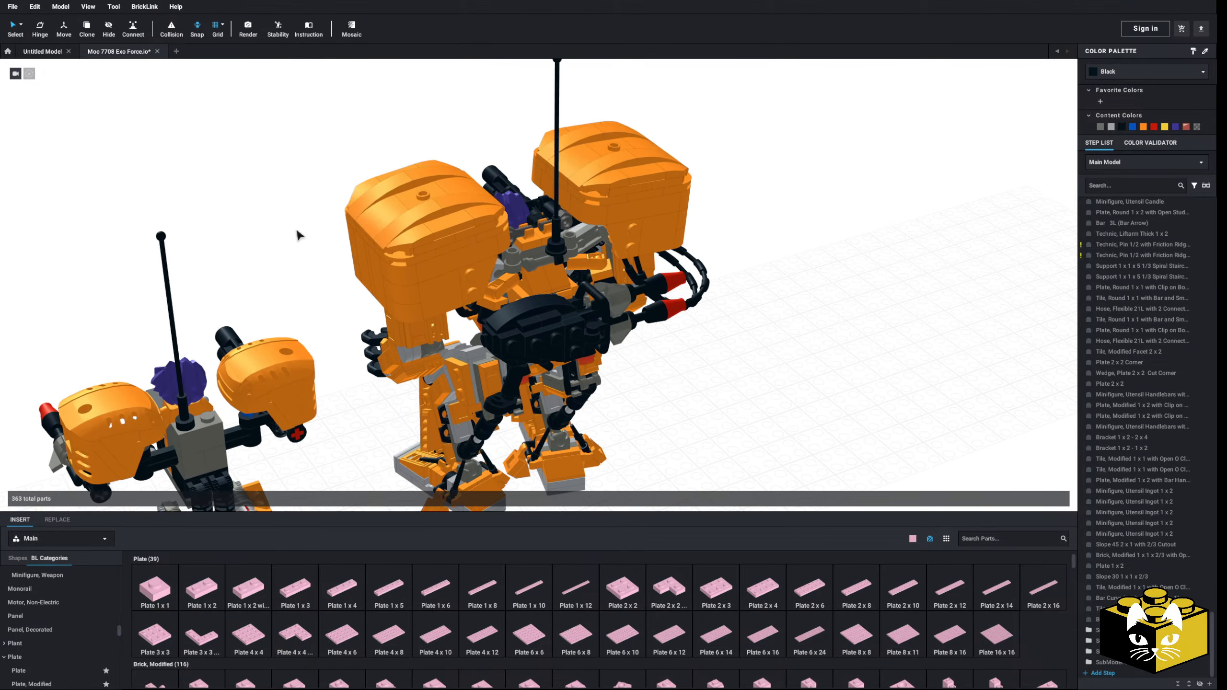
right_drag(436, 240, 387, 215)
right_drag(446, 244, 499, 248)
right_drag(498, 243, 609, 366)
click(766, 299)
scroll(609, 366, up, 5)
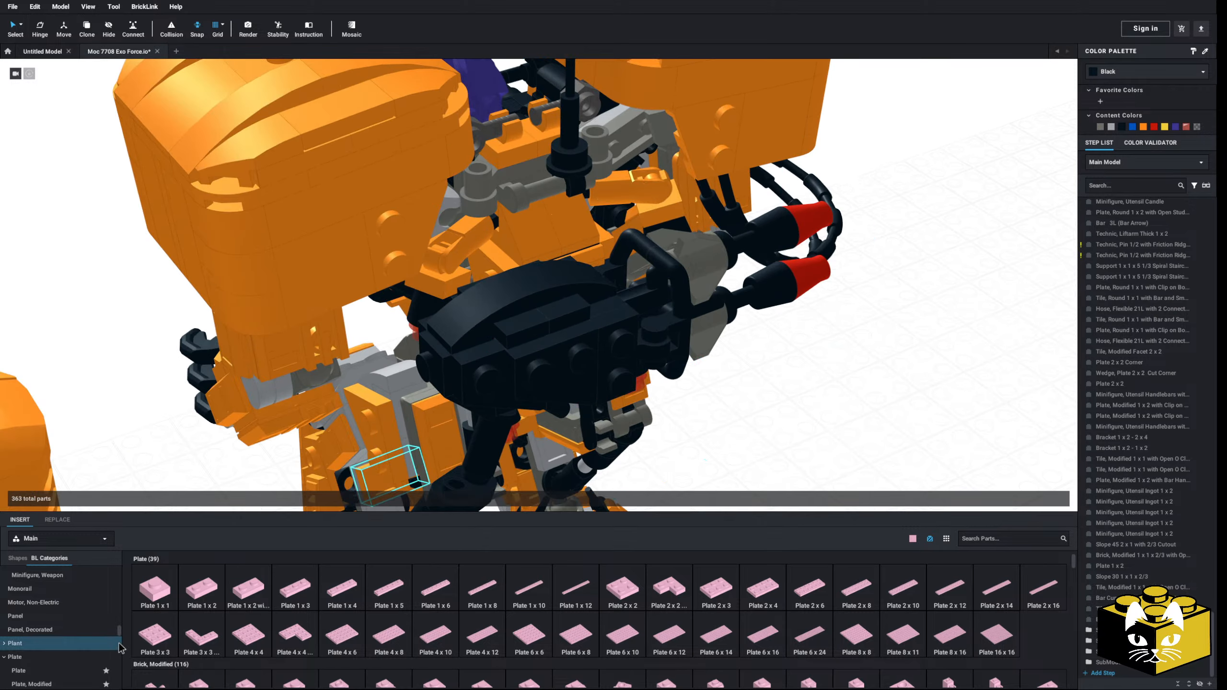
Step: Insert Arm Mechanical, Straight with Clips at 90 degrees (Vertical Grip) from Minifigure, Body Part onto the mech's gray back frame
scroll(58, 628, up, 10)
scroll(140, 571, down, 1)
scroll(68, 599, down, 10)
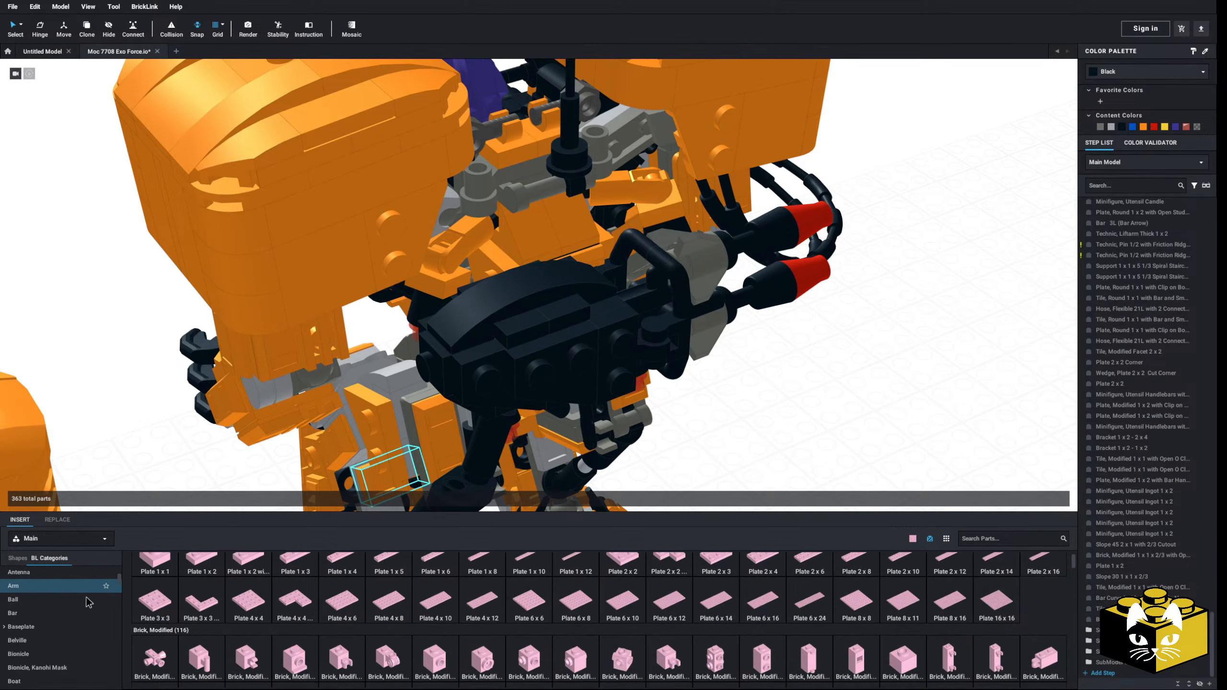
scroll(75, 604, down, 2)
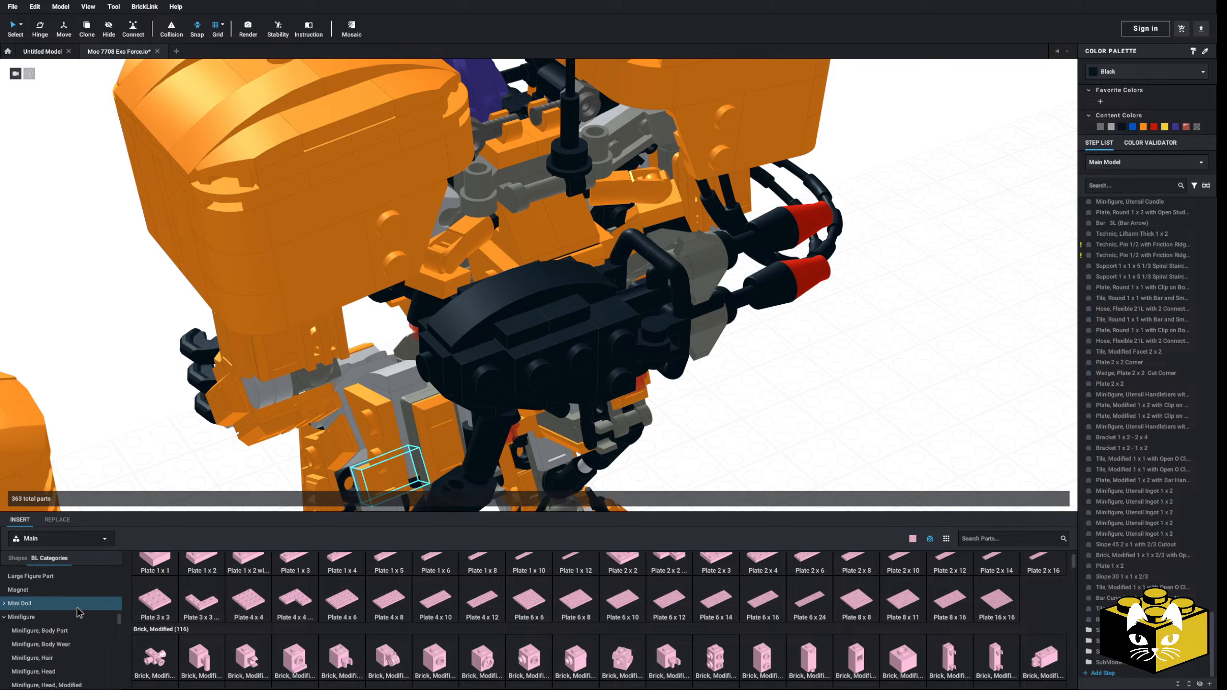
click(67, 636)
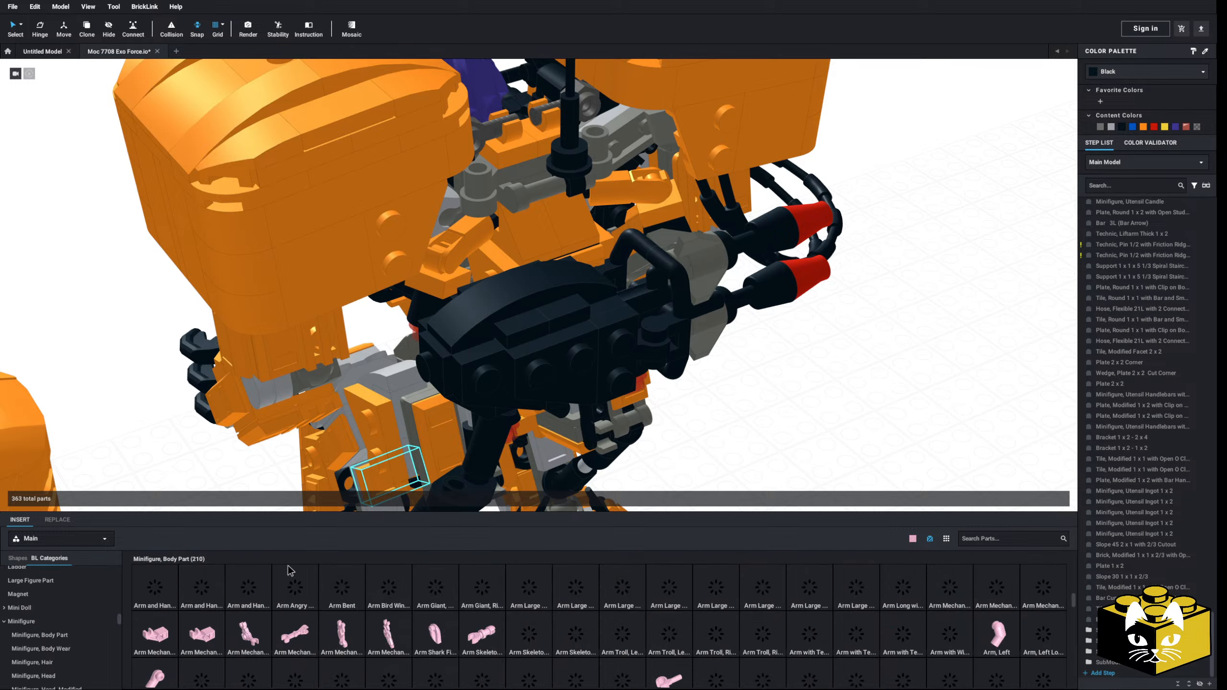
click(299, 630)
click(542, 199)
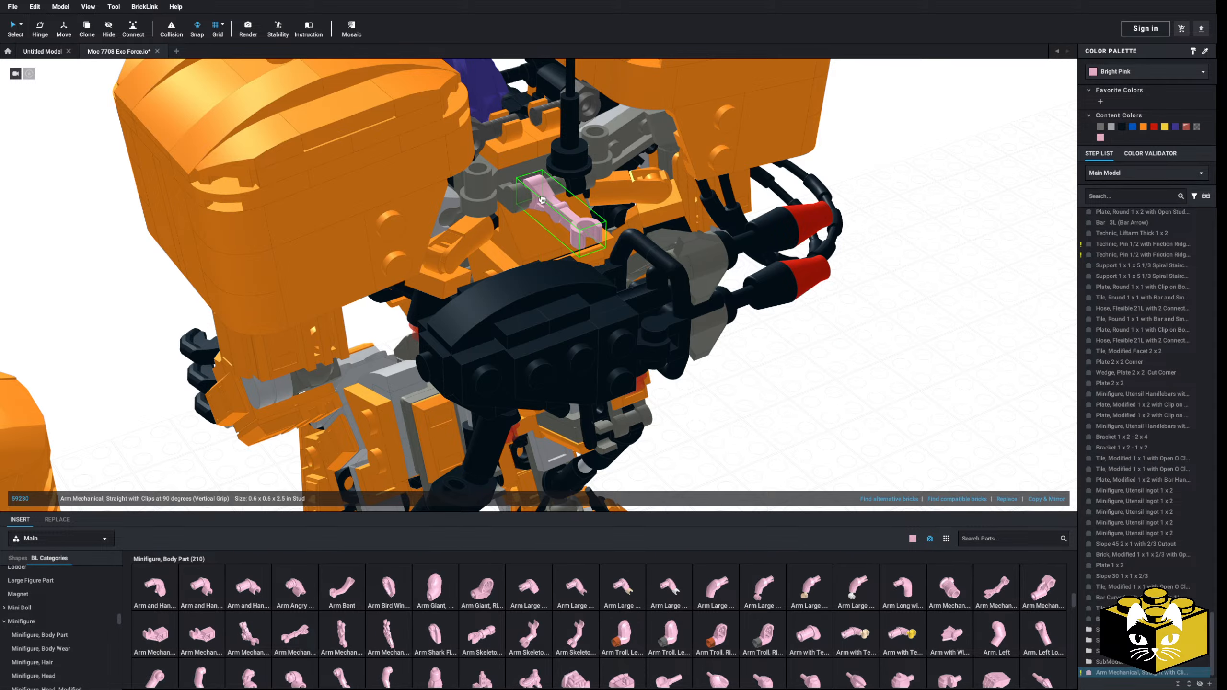
right_drag(540, 198, 841, 344)
click(843, 346)
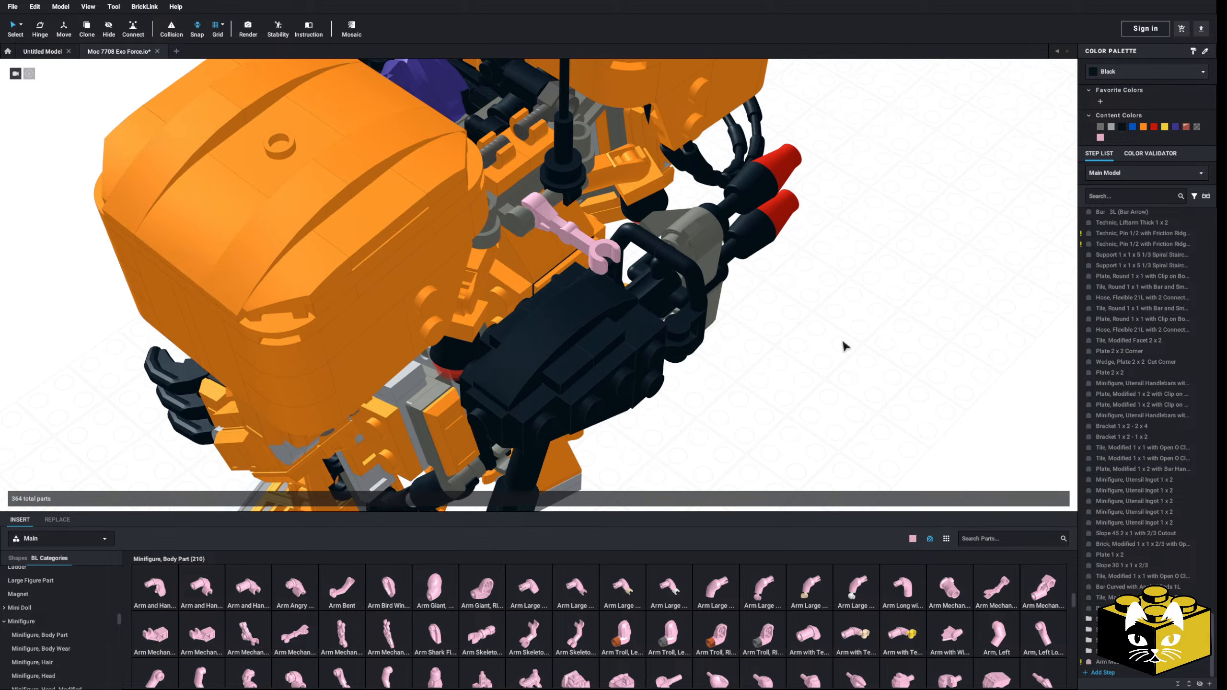
Step: Clip the launcher to the free end of the mechanical arm, then select both and hinge them down against the mech's back
drag(625, 234, 612, 256)
right_drag(613, 257, 644, 243)
click(606, 238)
ctrl+click(638, 253)
scroll(645, 243, down, 5)
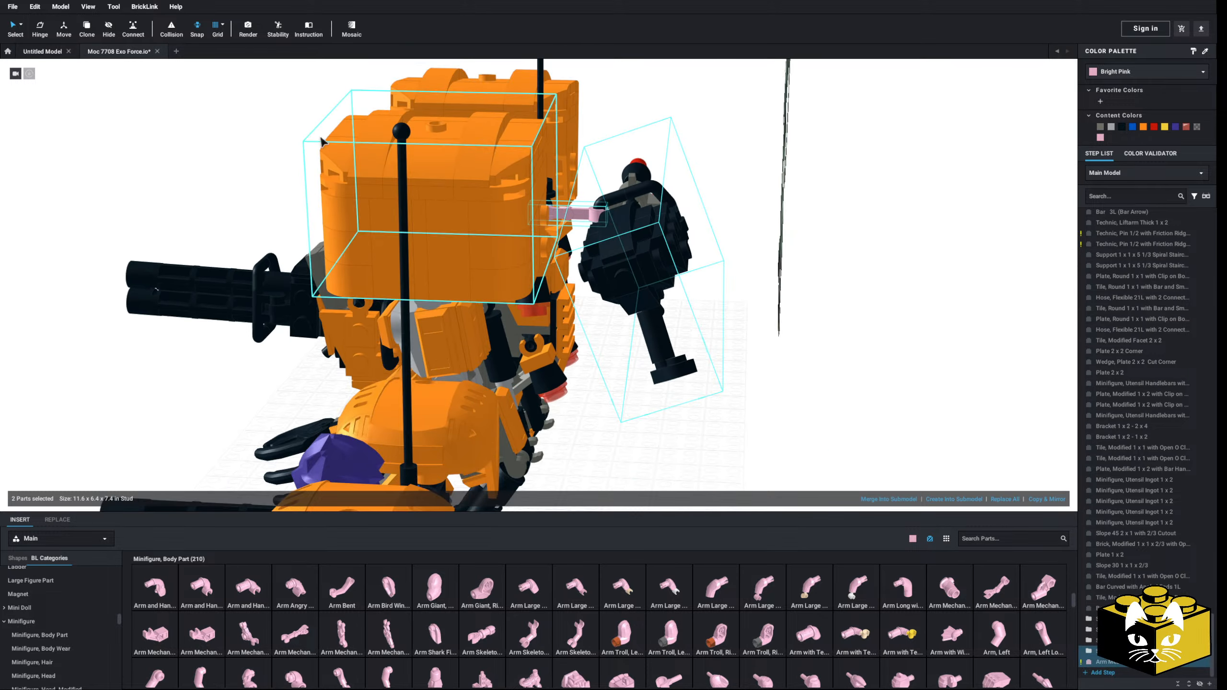
click(42, 23)
scroll(520, 247, up, 1)
right_drag(519, 246, 490, 204)
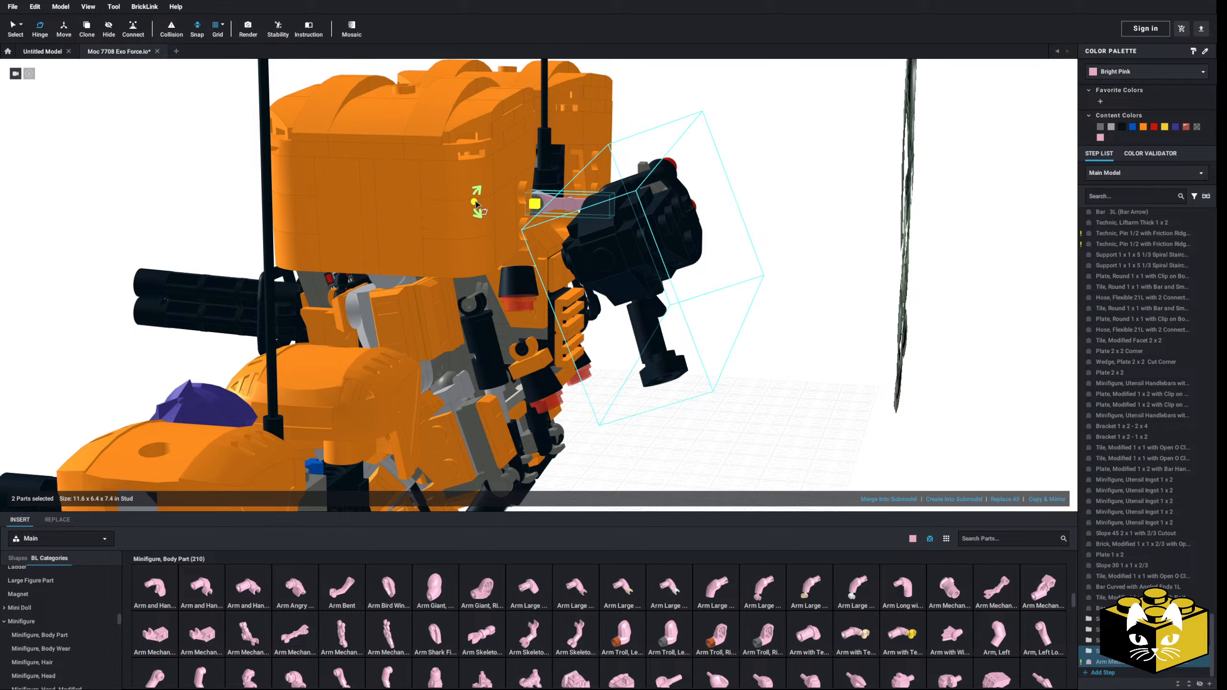
drag(476, 200, 514, 183)
right_drag(515, 183, 478, 231)
scroll(478, 231, down, 4)
scroll(478, 231, down, 3)
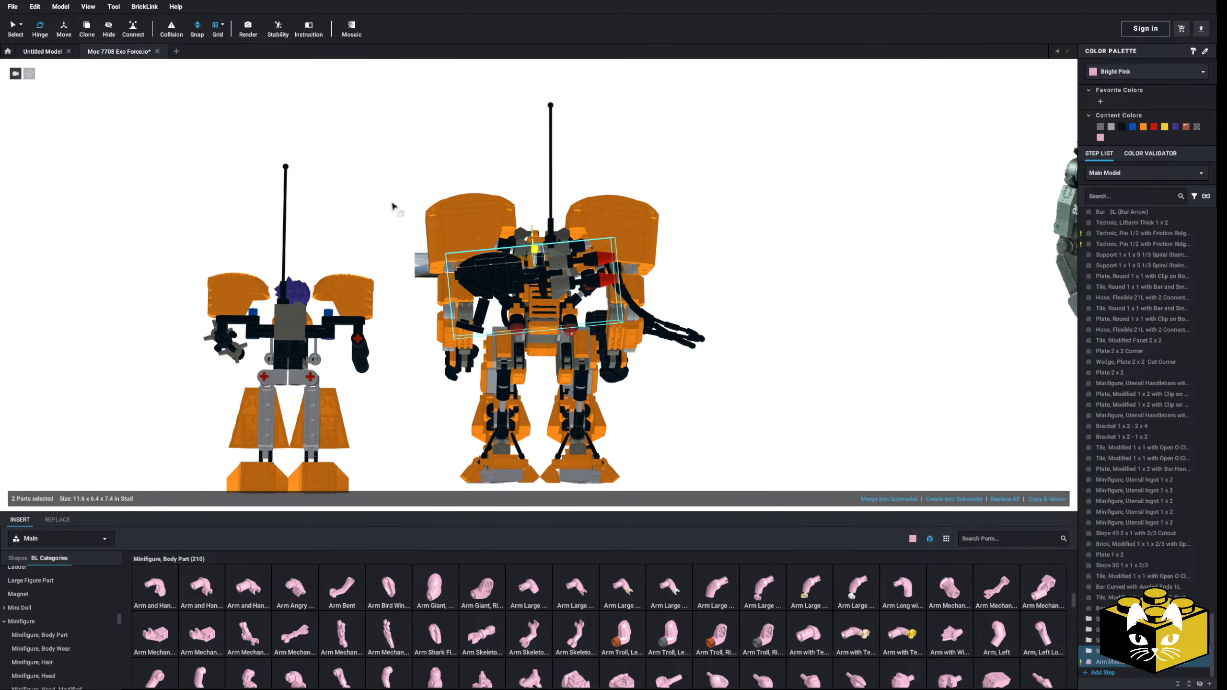
click(392, 204)
Step: Color the bright pink mechanical arm on the mech's back black
right_drag(392, 204, 356, 160)
scroll(559, 275, up, 5)
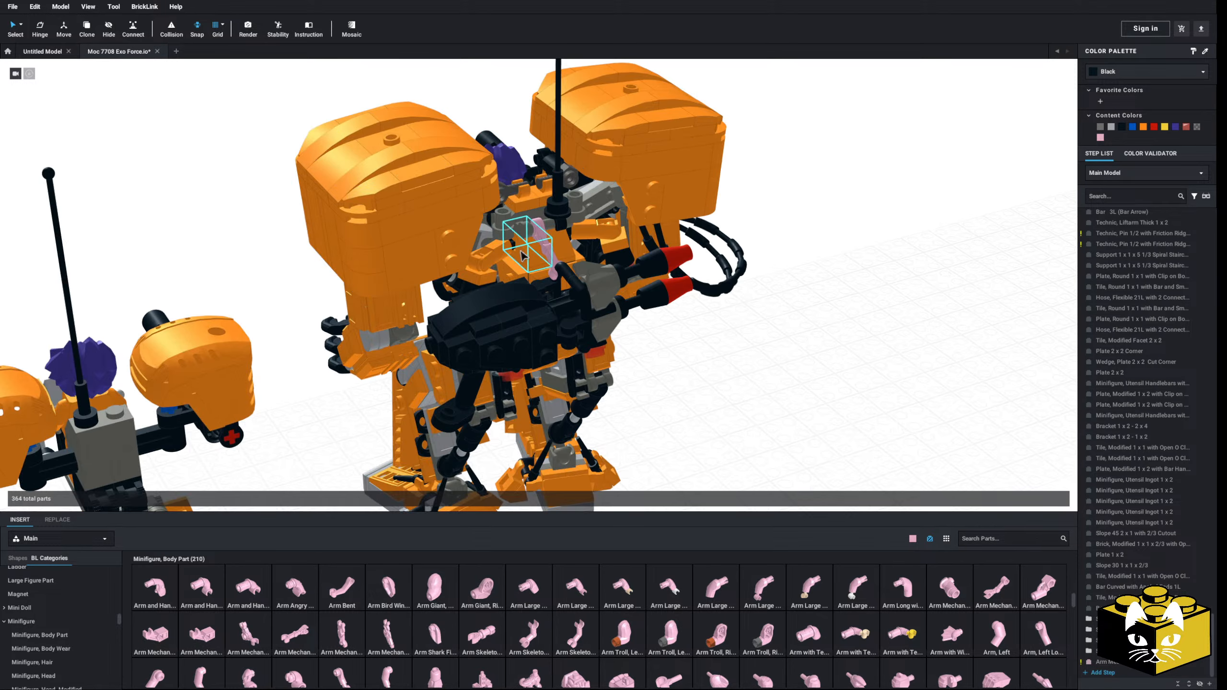
click(559, 274)
click(1117, 77)
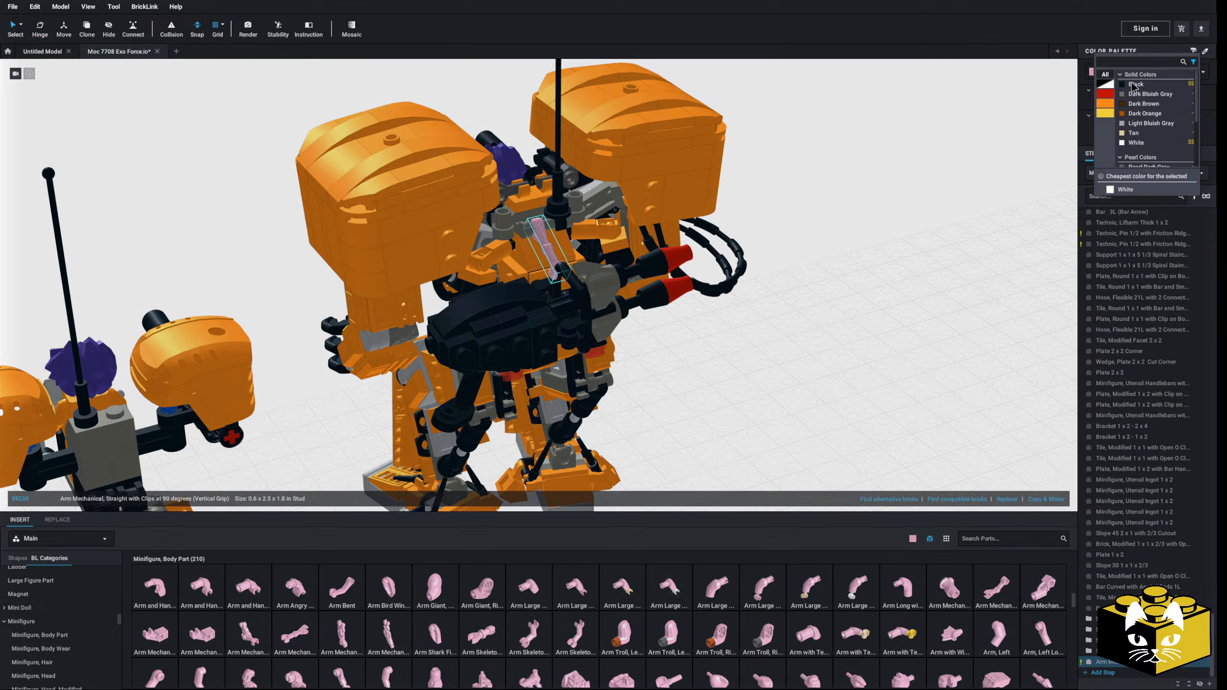
click(1134, 89)
Step: Move the launcher submodel from the mech's back onto its left arm
scroll(541, 237, up, 2)
right_drag(542, 237, 514, 285)
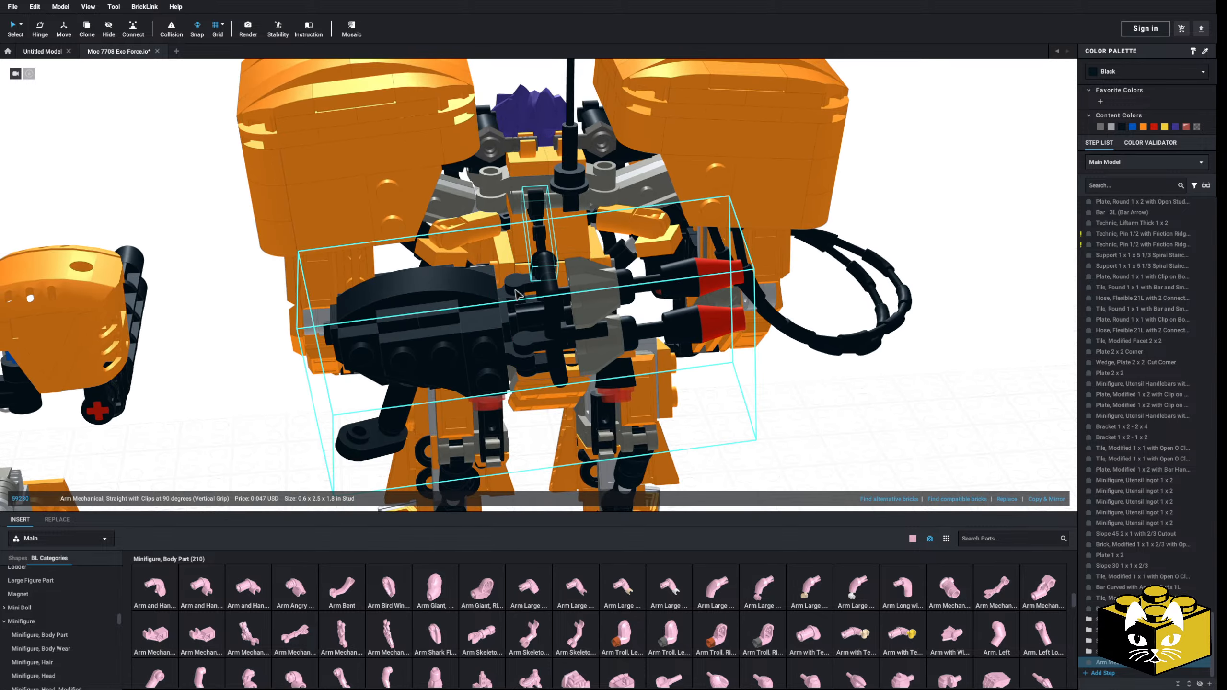
ctrl+click(543, 298)
drag(578, 204, 545, 225)
click(539, 230)
ctrl+click(546, 296)
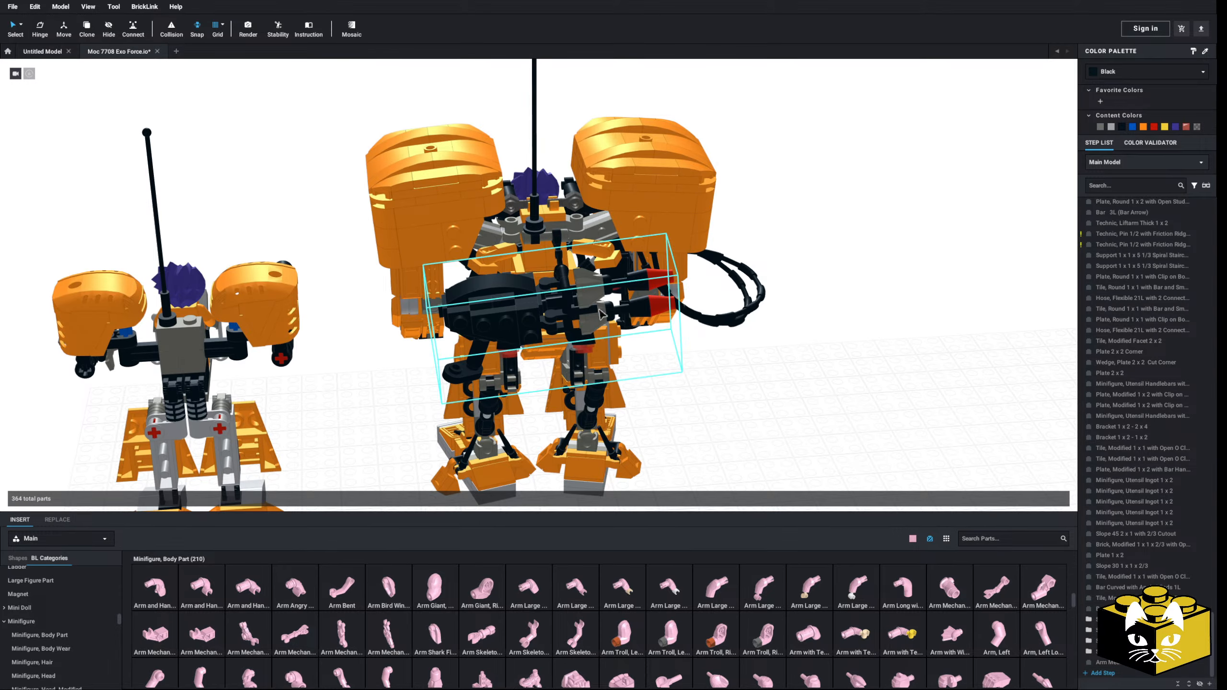
right_drag(714, 392, 490, 384)
scroll(688, 357, down, 3)
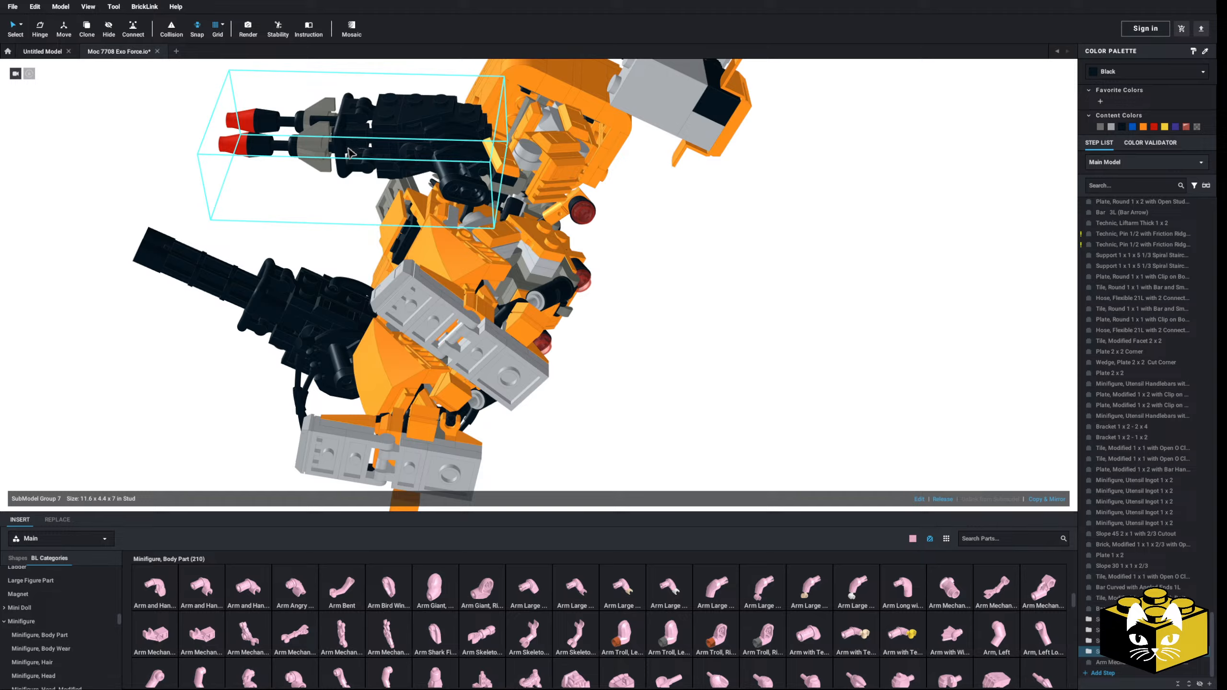
scroll(411, 109, up, 3)
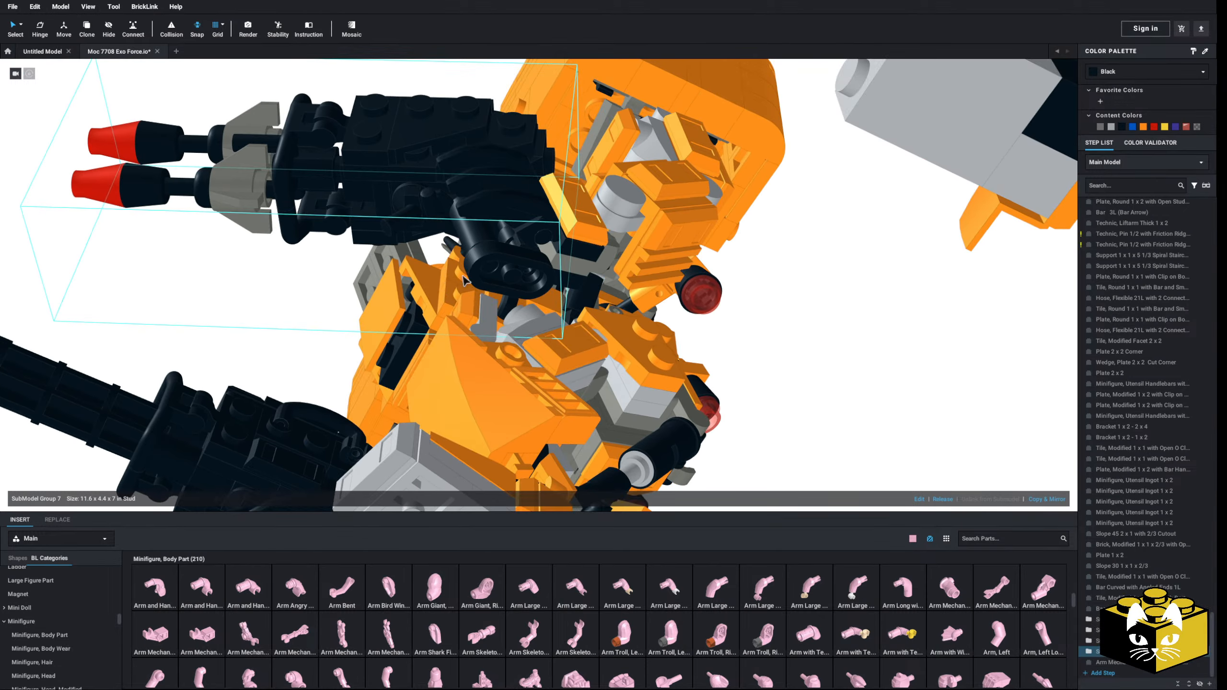
right_drag(411, 111, 454, 213)
drag(467, 227, 434, 206)
right_drag(437, 186, 475, 297)
Step: Adjust the launcher's angle at its mount on the left arm with the Hinge tool
click(41, 29)
right_drag(715, 290, 581, 345)
drag(571, 325, 596, 347)
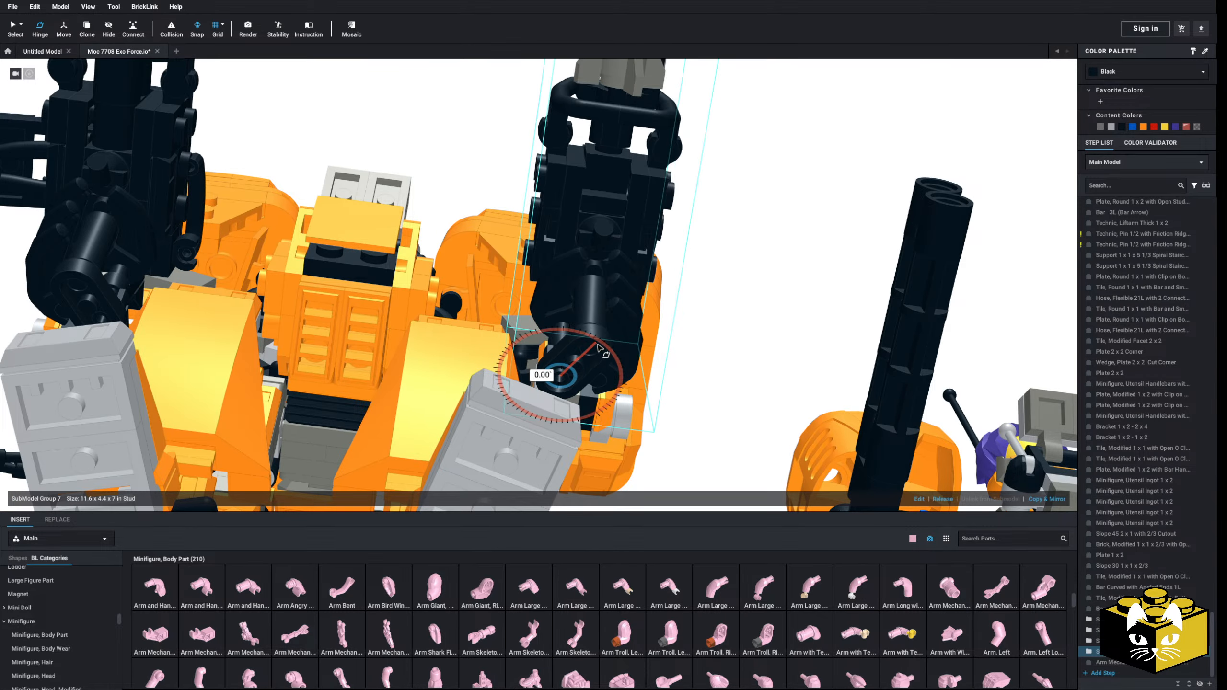
Step: Deselect the launcher and save the model
scroll(638, 280, down, 5)
right_drag(637, 281, 623, 386)
click(174, 161)
key(ctrl+s)
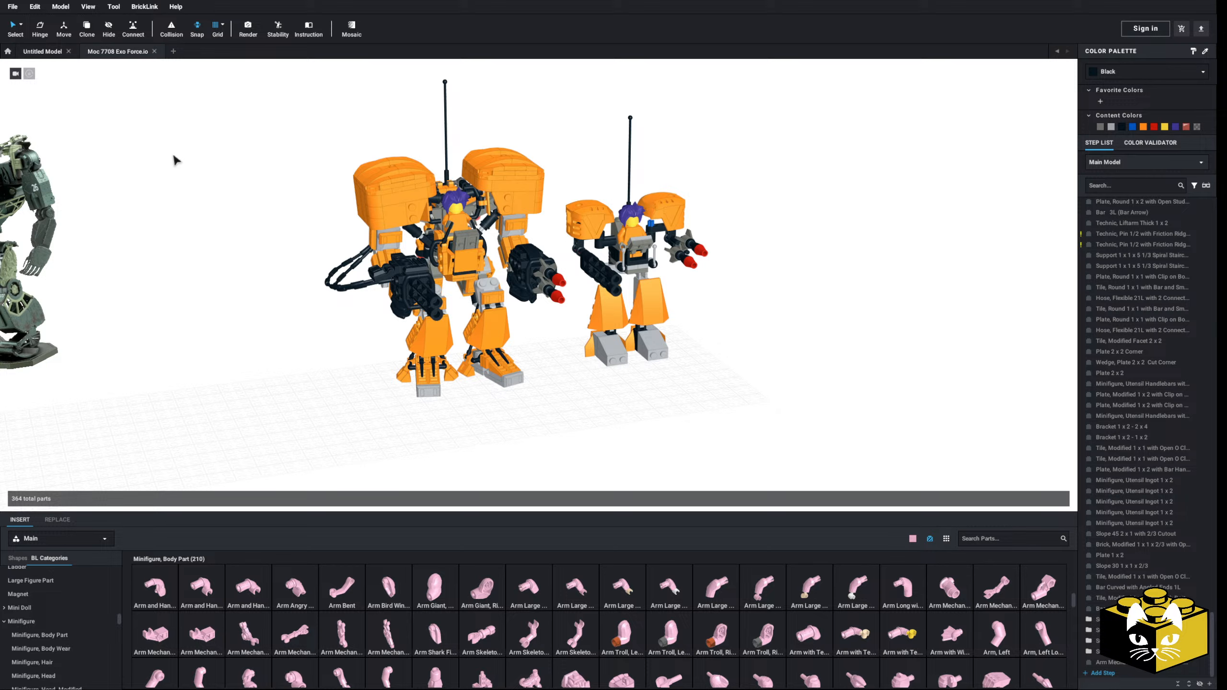
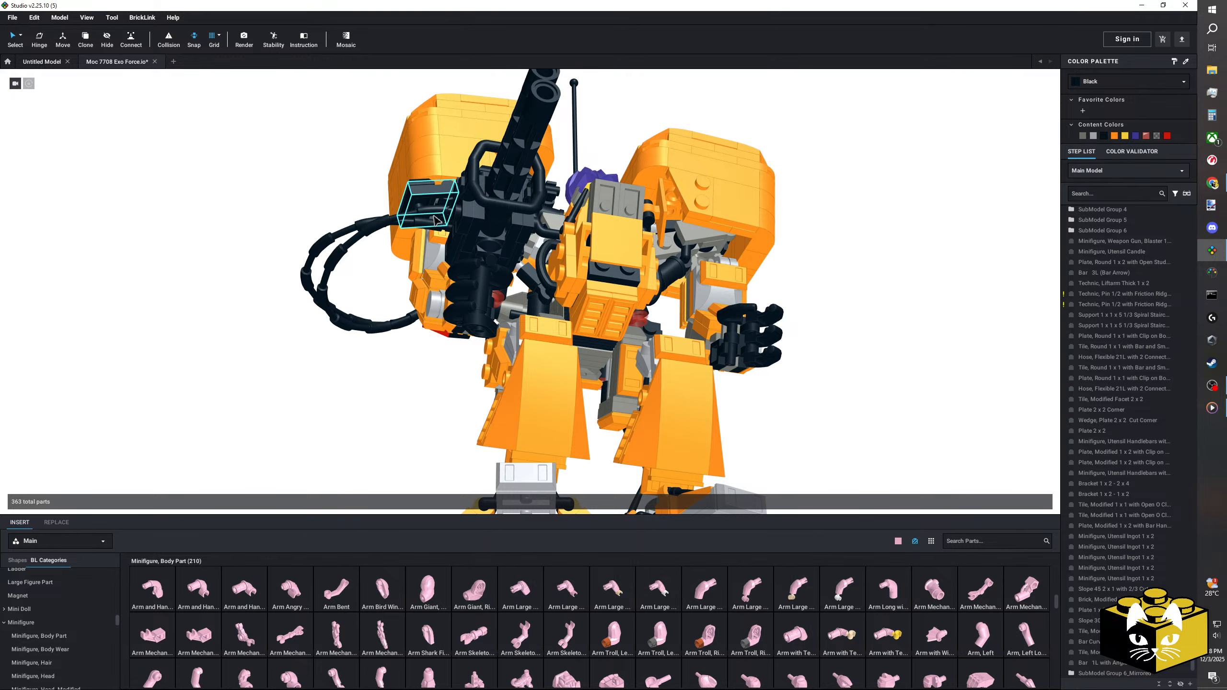
Step: Hide the two flexible hoses attached to the launcher on the left arm
click(433, 225)
ctrl+click(431, 225)
right_click(430, 223)
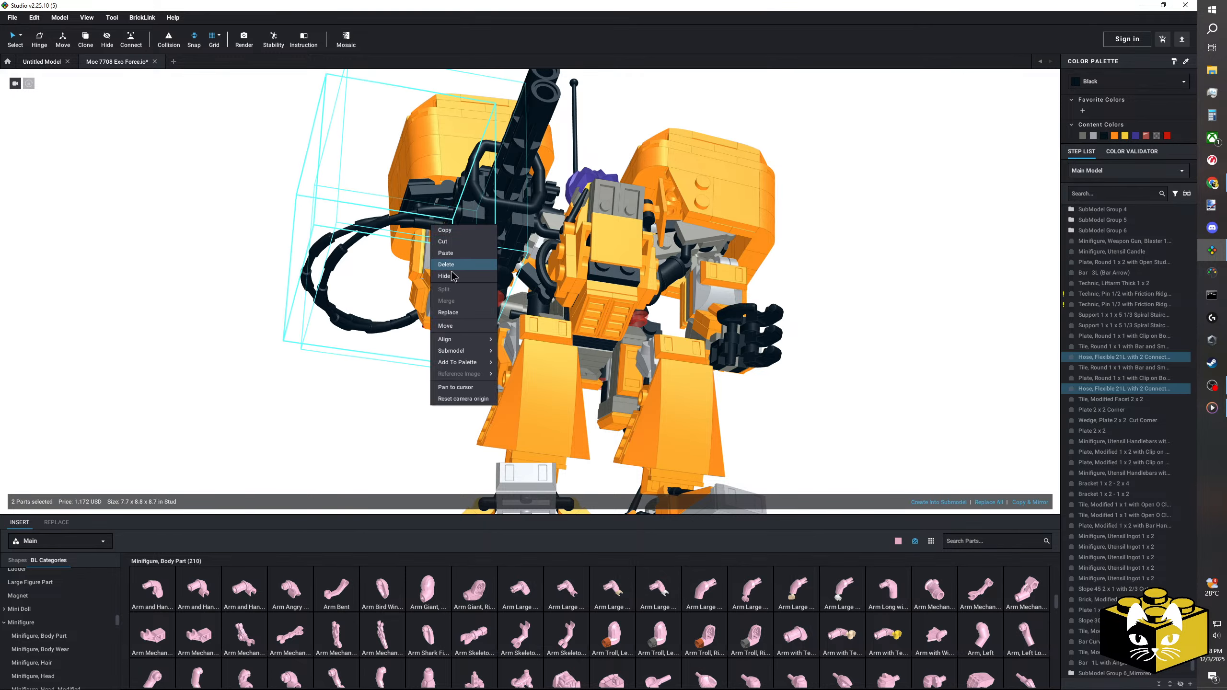
click(451, 278)
click(343, 303)
right_drag(384, 333, 437, 323)
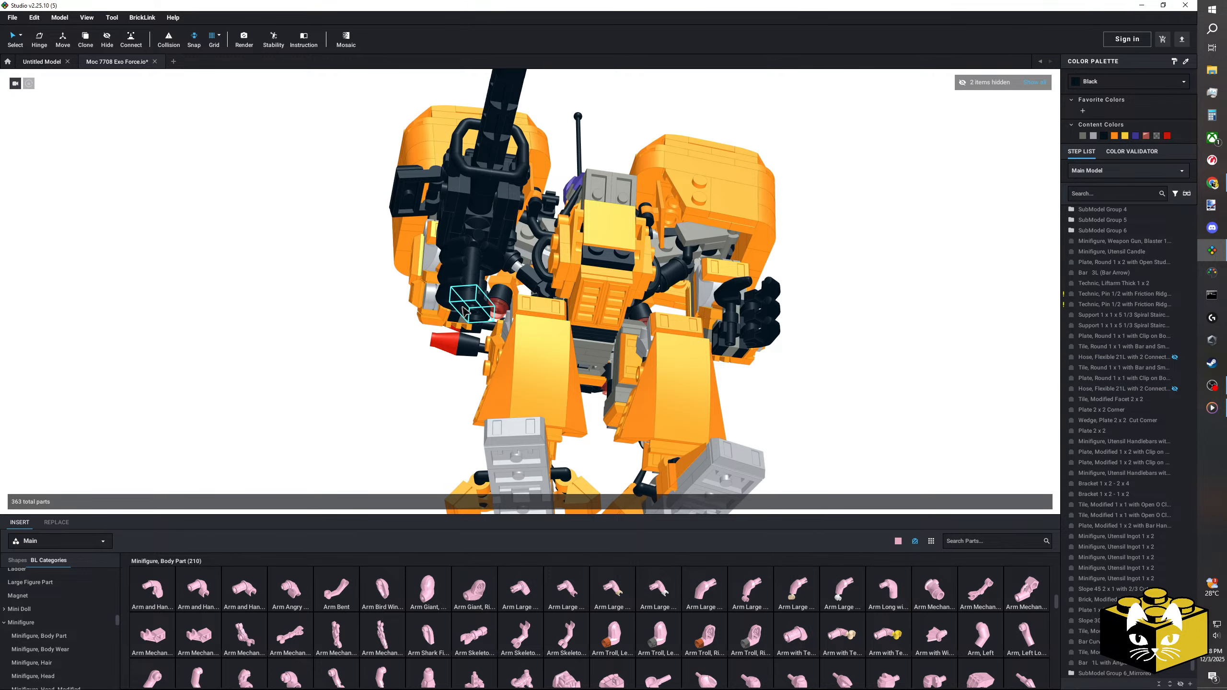
Step: Pull the lower grip off the launcher and group the launcher's remaining connected parts into a submodel
drag(466, 312, 300, 326)
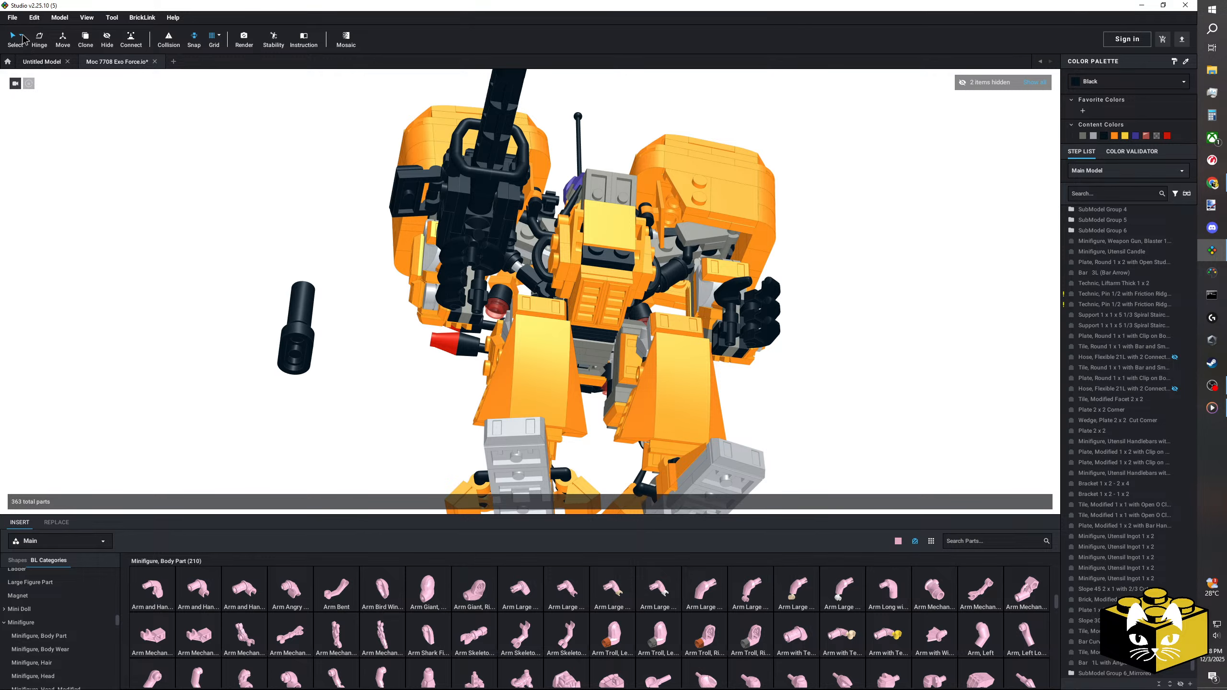
click(22, 36)
click(48, 82)
click(437, 198)
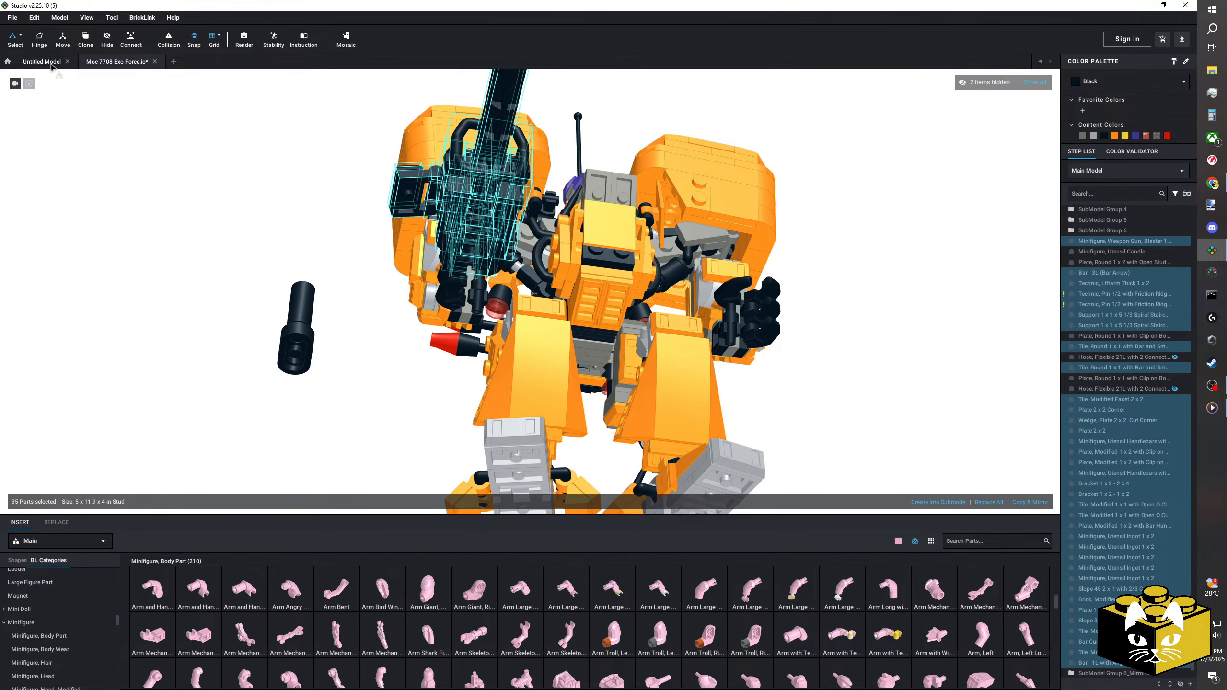
click(20, 35)
click(48, 43)
right_click(465, 212)
click(957, 504)
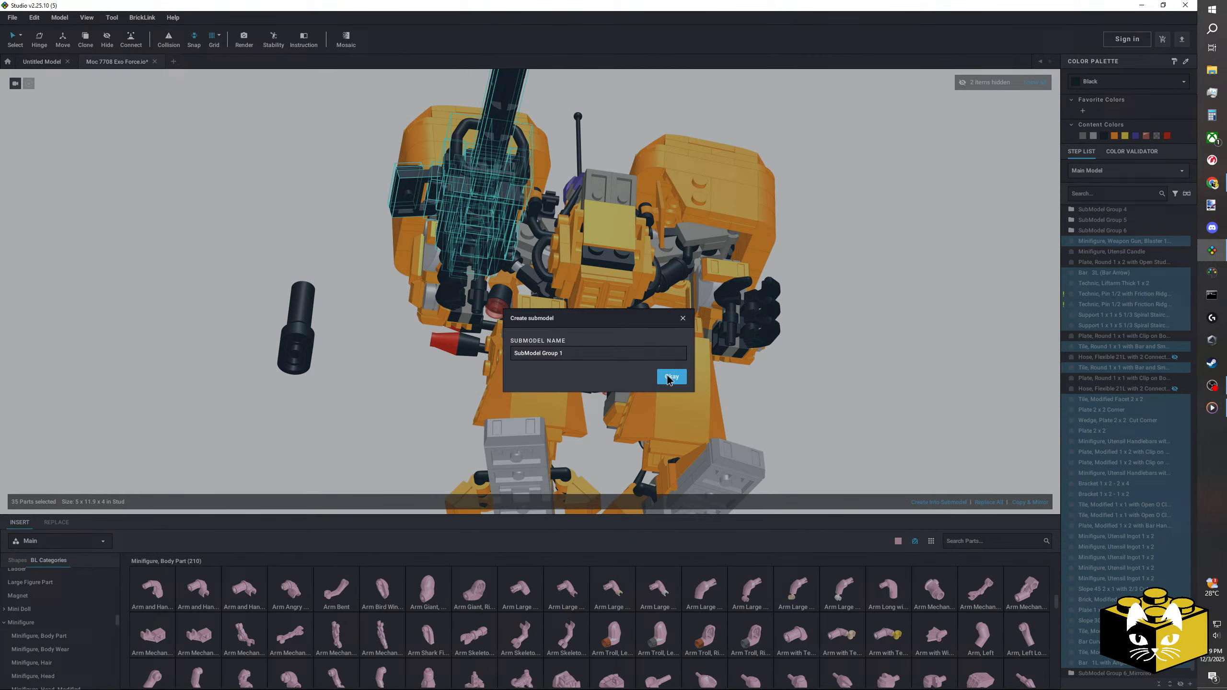
click(668, 376)
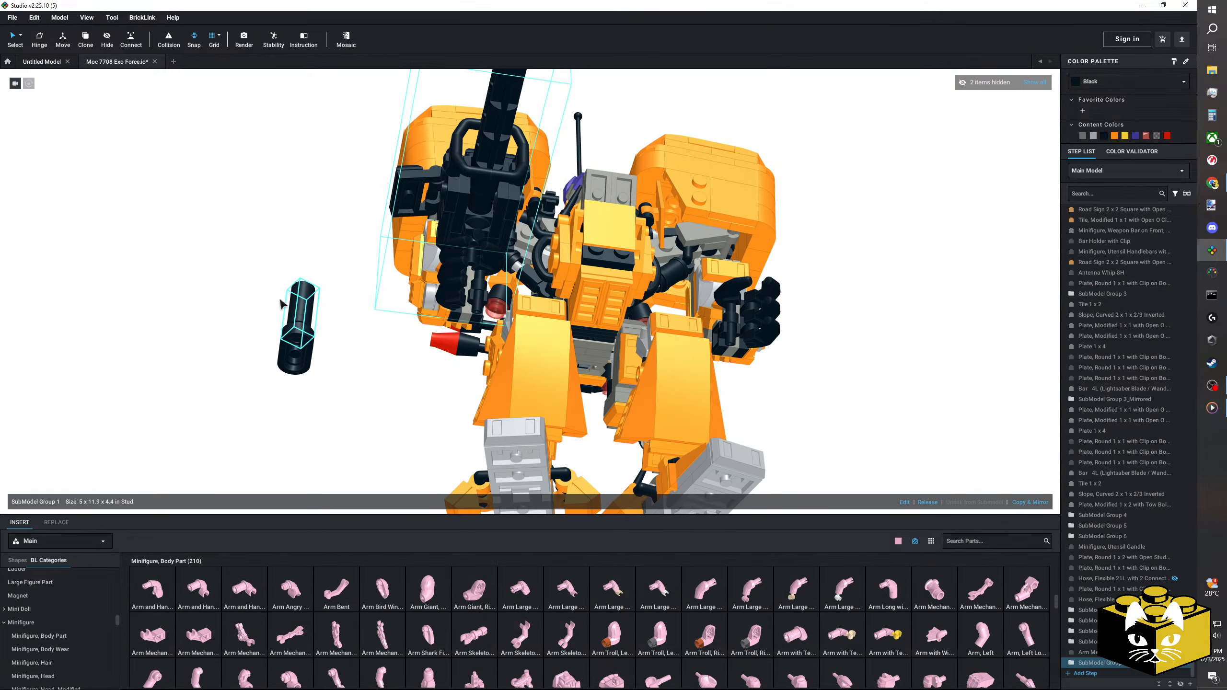
Step: Reattach the grip made of the candle and round plate beneath the launcher and adjust its angle with the Hinge tool
click(260, 278)
drag(261, 278, 423, 261)
scroll(401, 336, up, 3)
right_drag(423, 261, 55, 70)
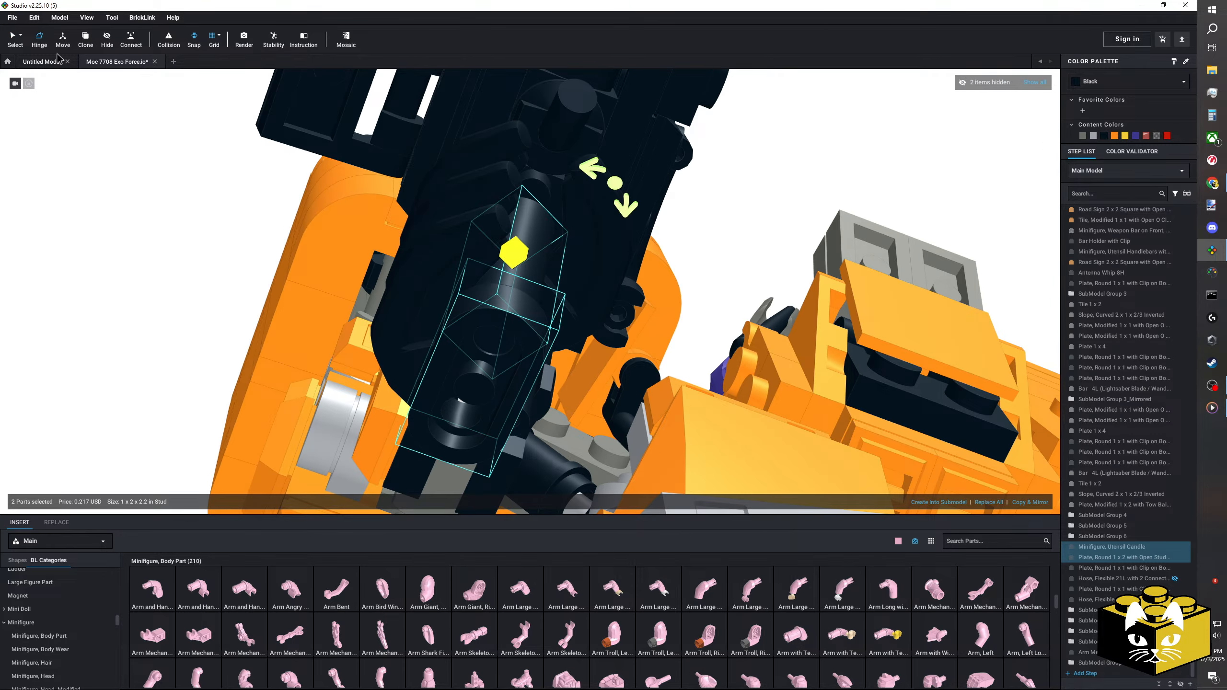
drag(612, 185, 559, 150)
right_drag(561, 150, 547, 200)
click(14, 37)
click(148, 200)
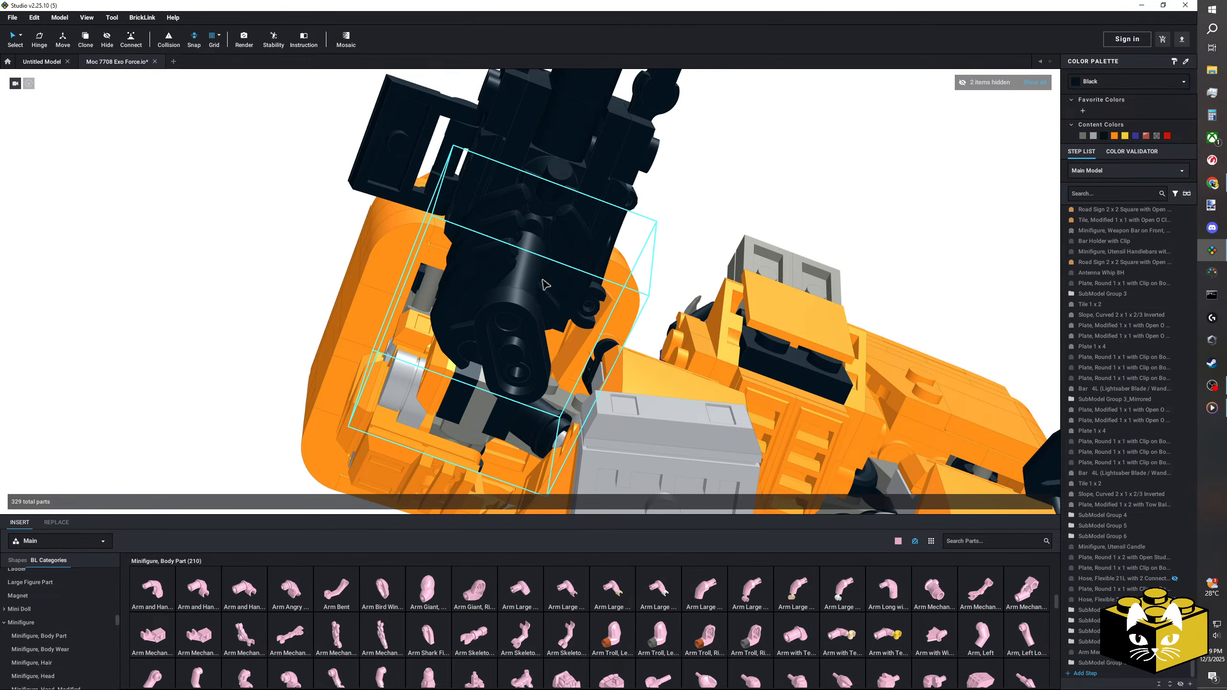
Step: Merge the candle and round plate of the grip into the launcher submodel
click(525, 286)
ctrl+click(514, 314)
ctrl+click(544, 183)
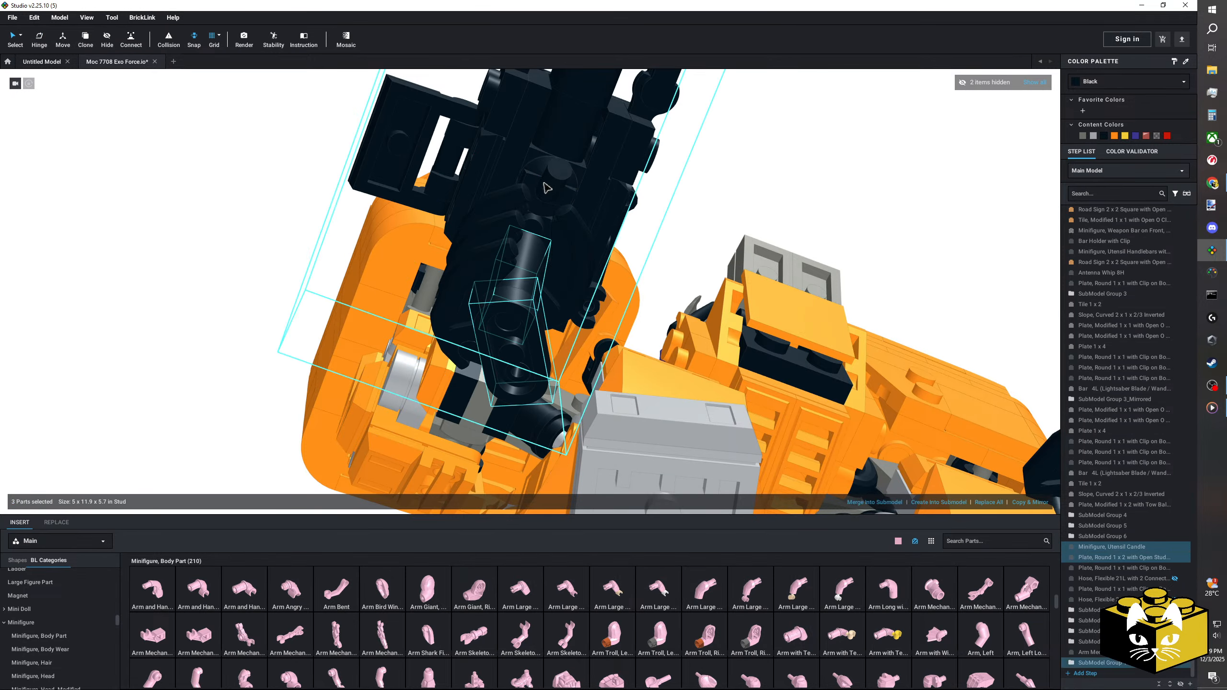
click(887, 503)
click(264, 285)
scroll(270, 281, down, 5)
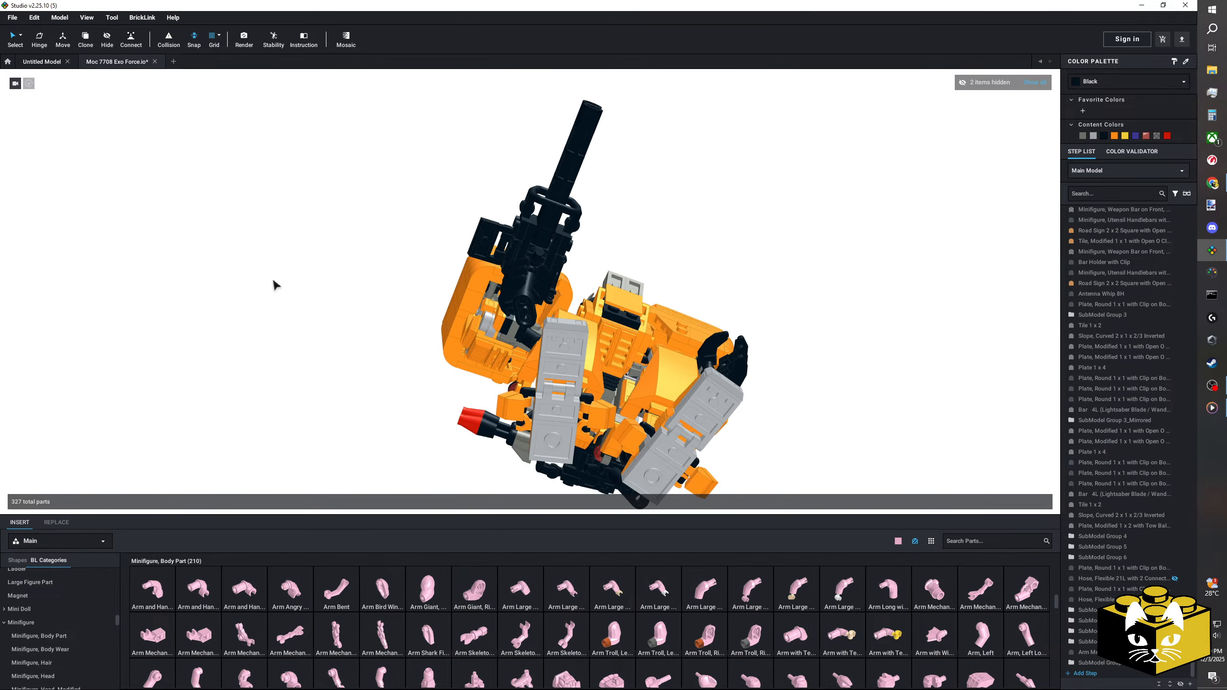
Step: Move the launcher submodel off the left arm into the open space beside the mech
right_drag(273, 280, 286, 334)
click(534, 320)
right_drag(533, 320, 580, 364)
right_click(510, 314)
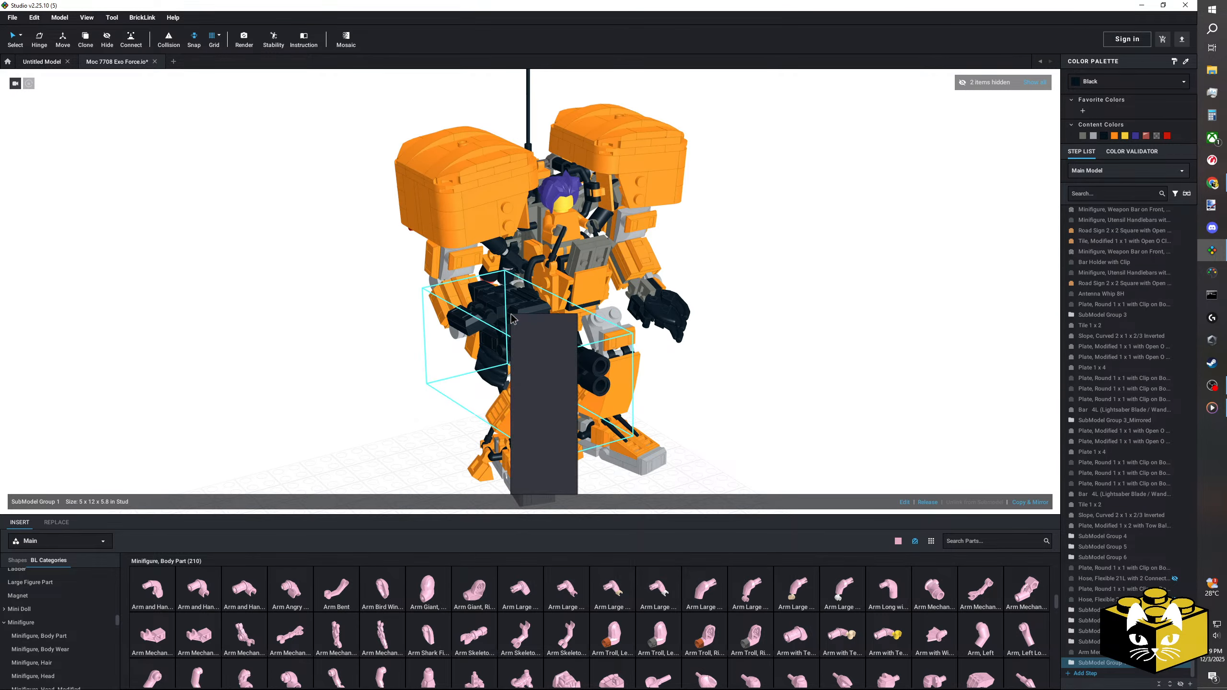
click(397, 323)
drag(511, 338, 319, 421)
click(395, 343)
middle_drag(396, 343, 359, 343)
Step: Select the left arm's three submodels and swing them at the shoulder to about 355° with the Hinge tool
scroll(350, 345, up, 4)
right_drag(348, 345, 401, 229)
click(375, 219)
ctrl+click(410, 321)
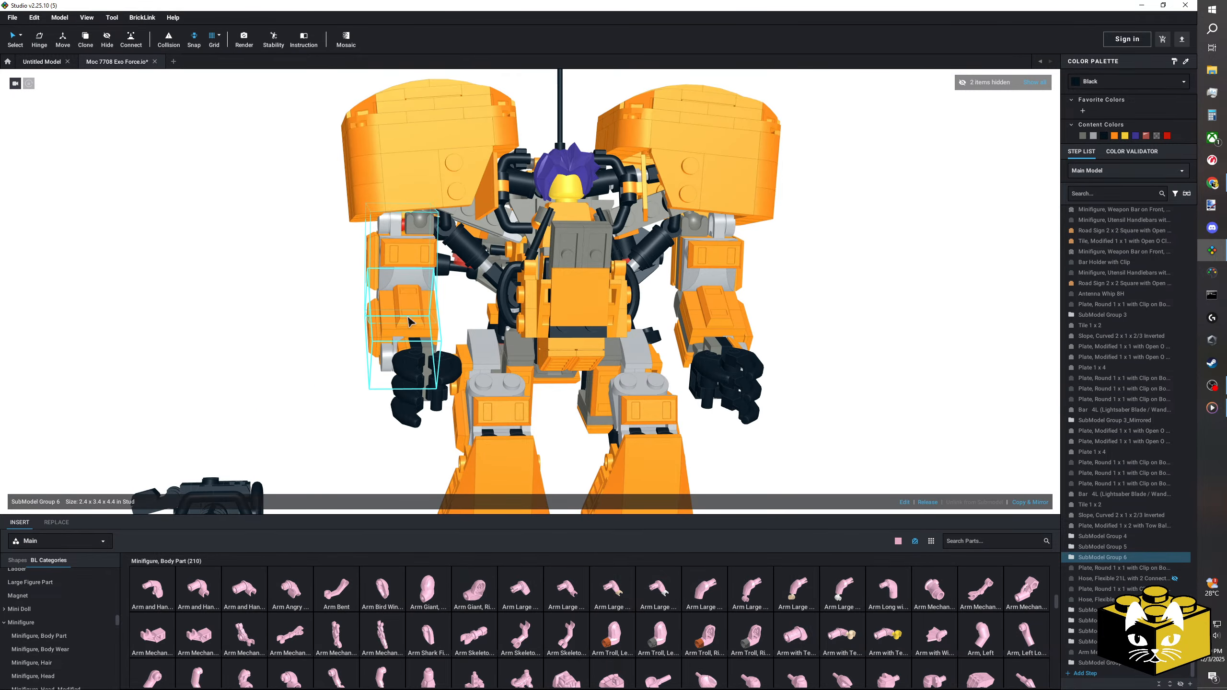
ctrl+click(410, 375)
right_drag(331, 213, 421, 216)
drag(289, 205, 303, 235)
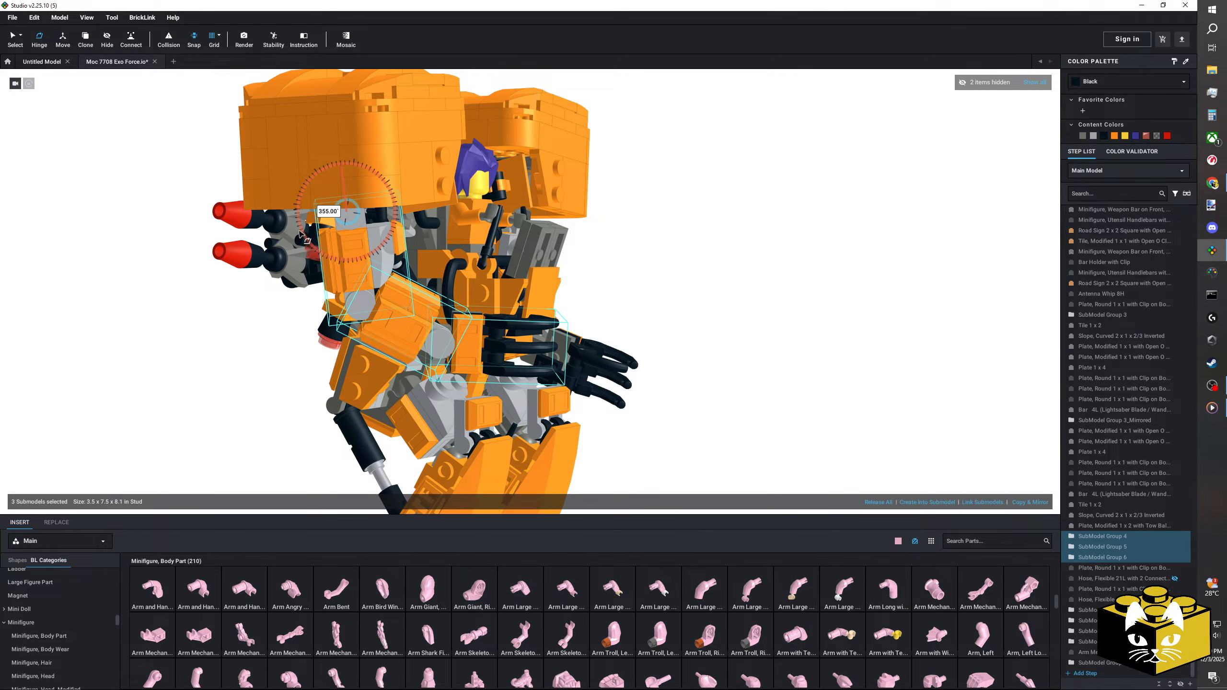
Step: Turn the left arm inward about the shoulder's vertical axis by about 19° with the Hinge tool
right_drag(355, 236, 286, 238)
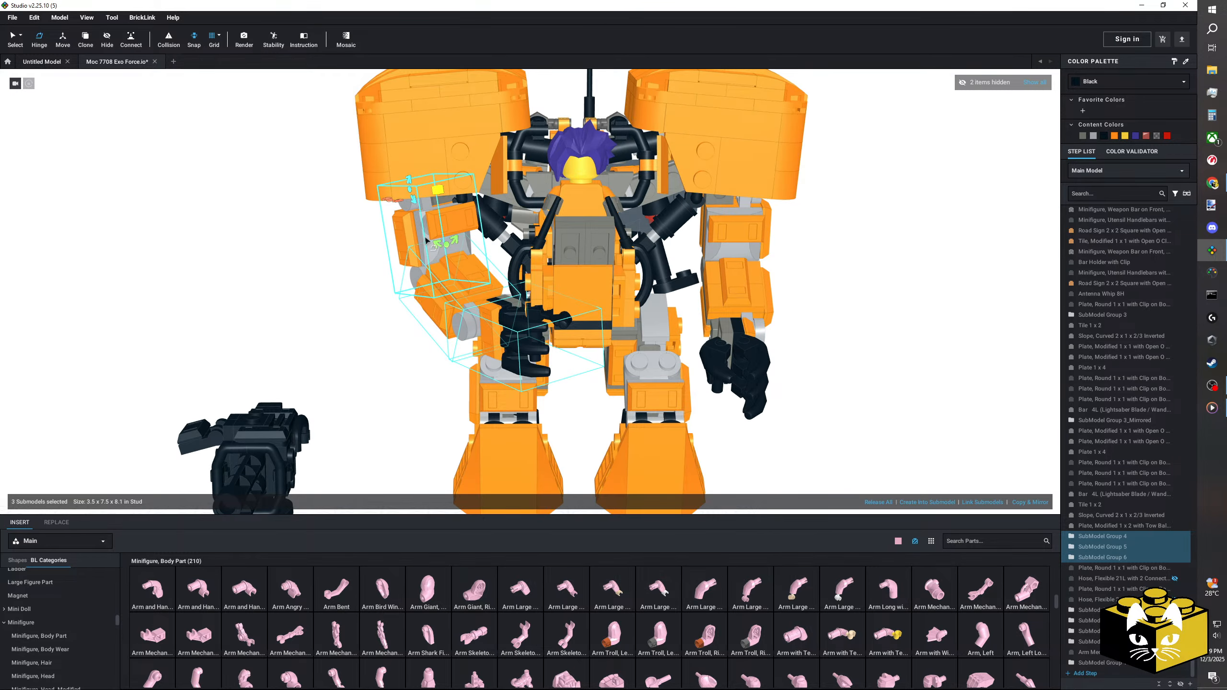
right_drag(390, 206, 393, 225)
drag(379, 178, 372, 174)
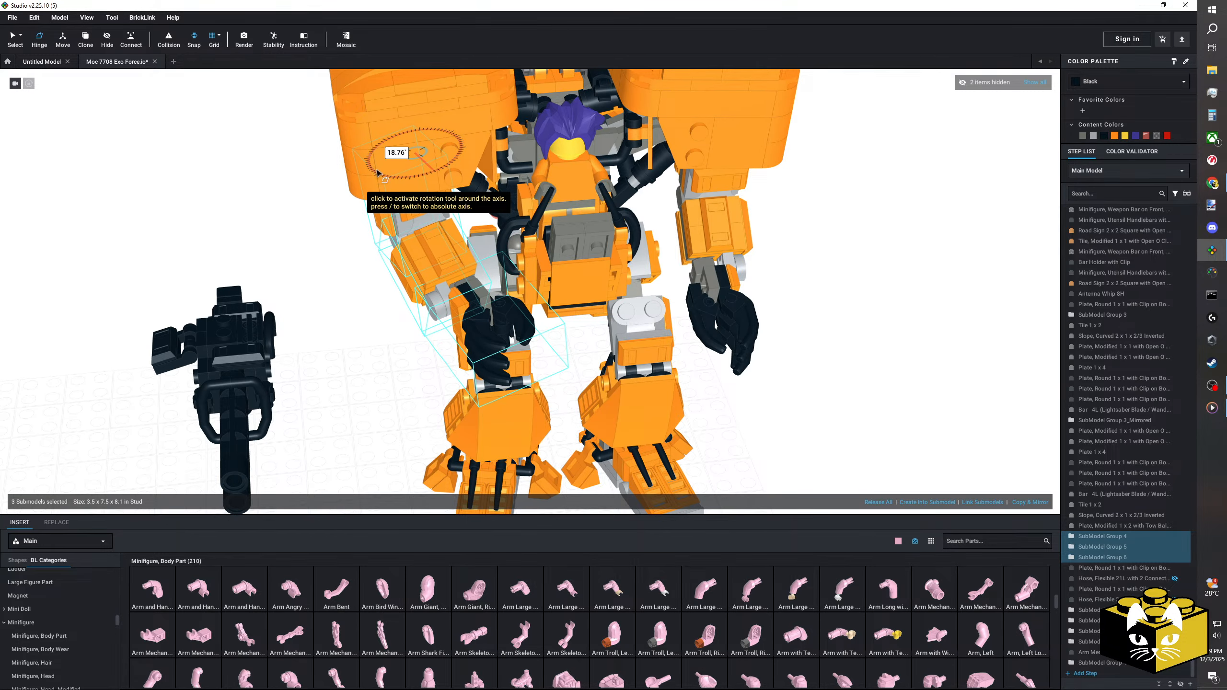
click(289, 267)
right_drag(288, 267, 371, 261)
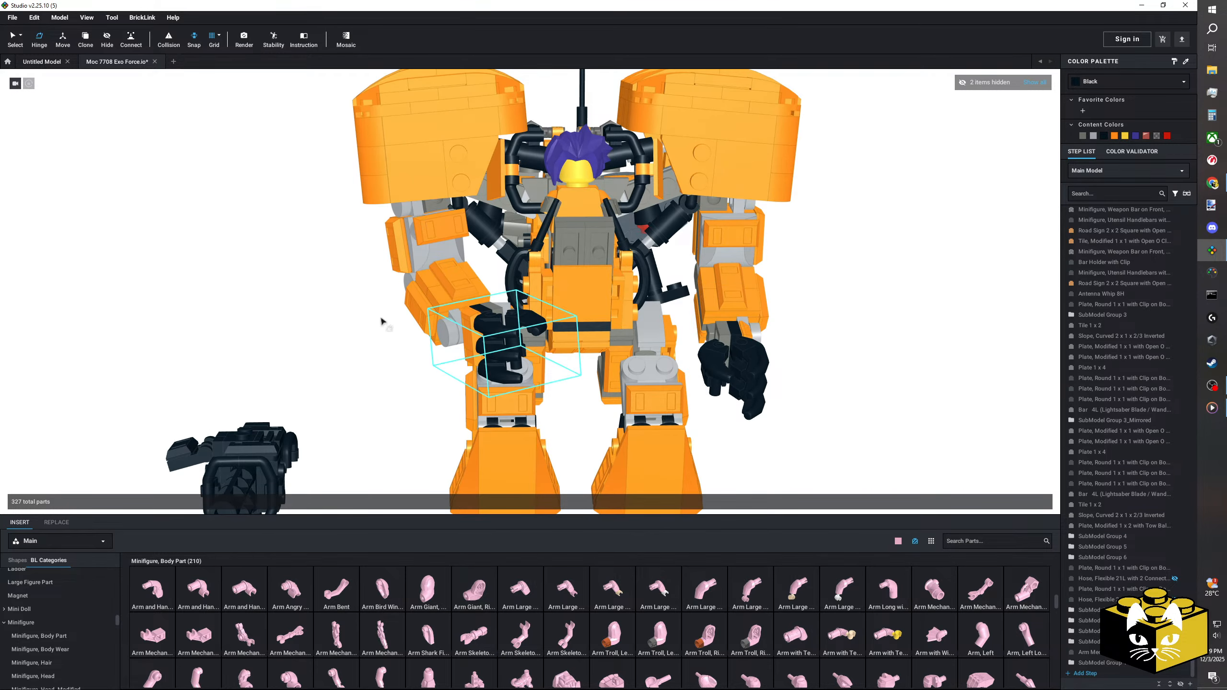
right_drag(381, 321, 305, 305)
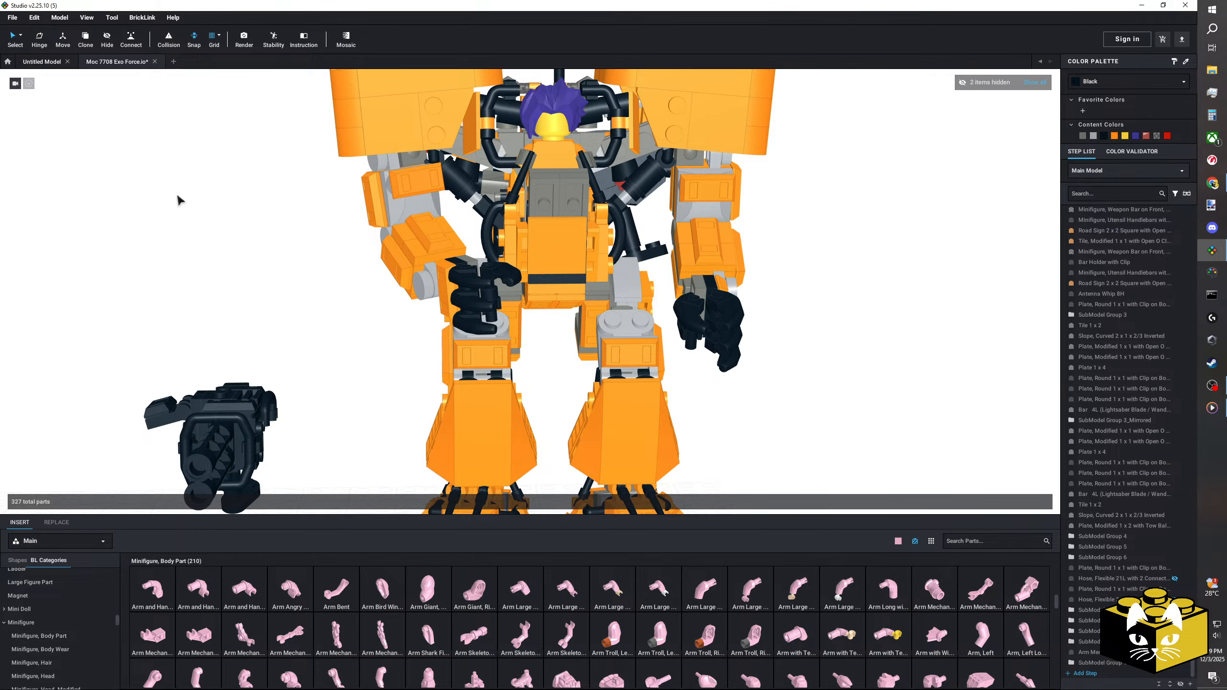
Step: Turn the launcher submodel across the mech's front and place it in the left hand
middle_drag(241, 312, 259, 263)
drag(264, 452, 296, 406)
key(Left)
key(Left)
key(Left)
right_drag(296, 406, 314, 358)
drag(314, 358, 579, 253)
key(Left)
key(Left)
key(Left)
key(Left)
key(Left)
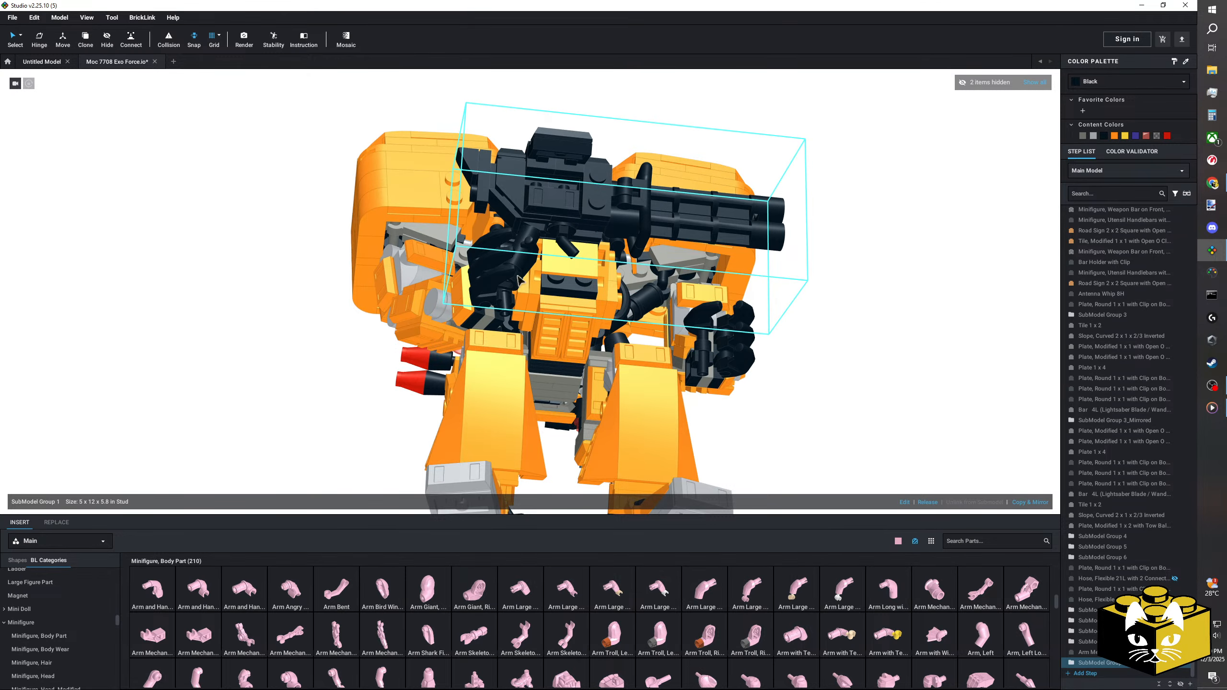
drag(519, 280, 508, 295)
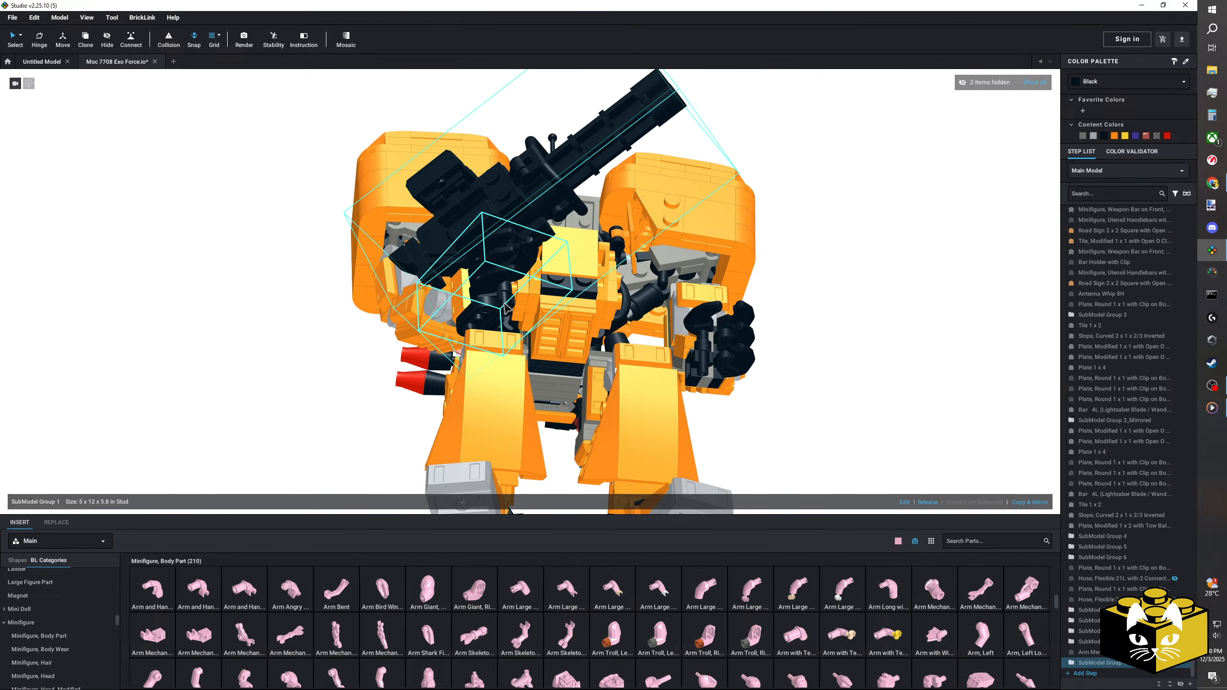
Step: Raise the left arm's three submodels together with the launcher at the shoulder, hinging them to about 341°
right_drag(466, 236, 367, 247)
click(366, 246)
ctrl+click(366, 245)
ctrl+click(428, 267)
ctrl+click(434, 208)
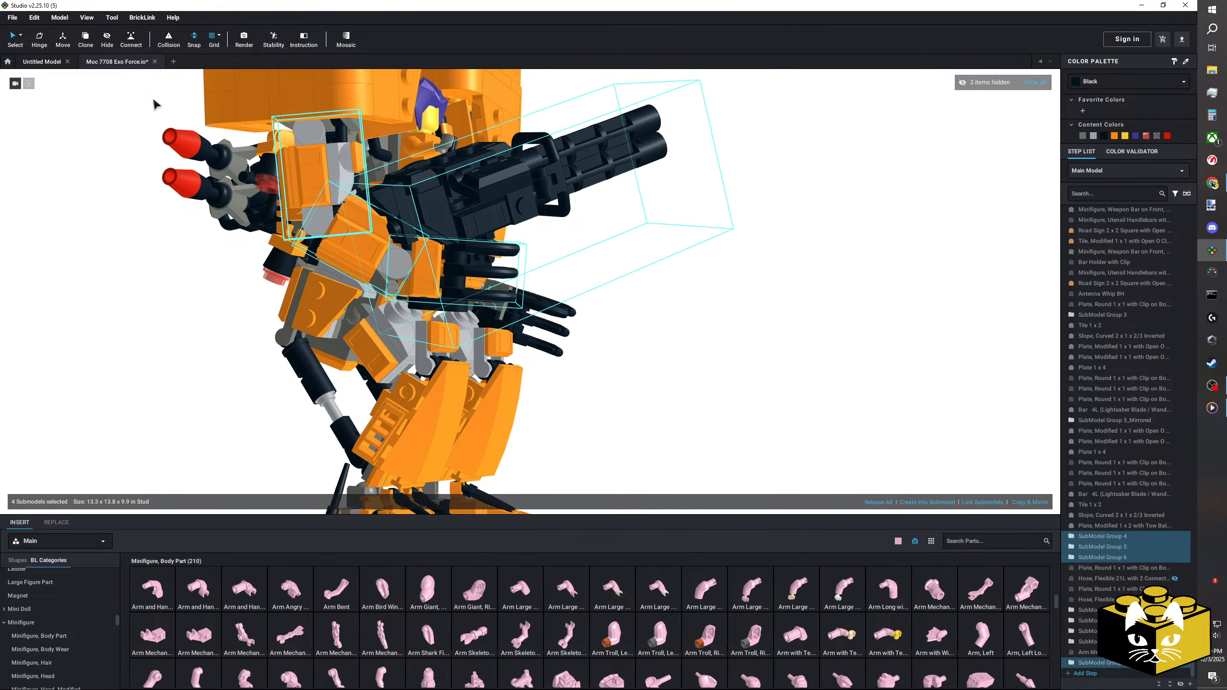
drag(251, 137, 281, 167)
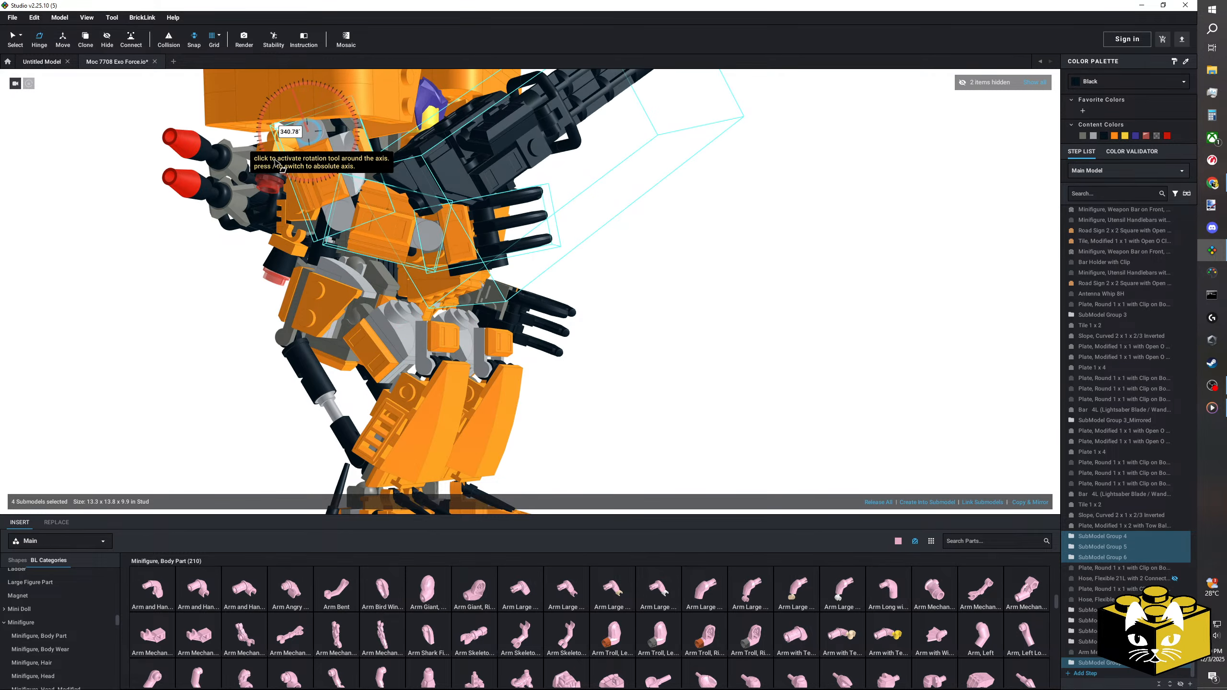
right_drag(273, 160, 229, 170)
click(301, 205)
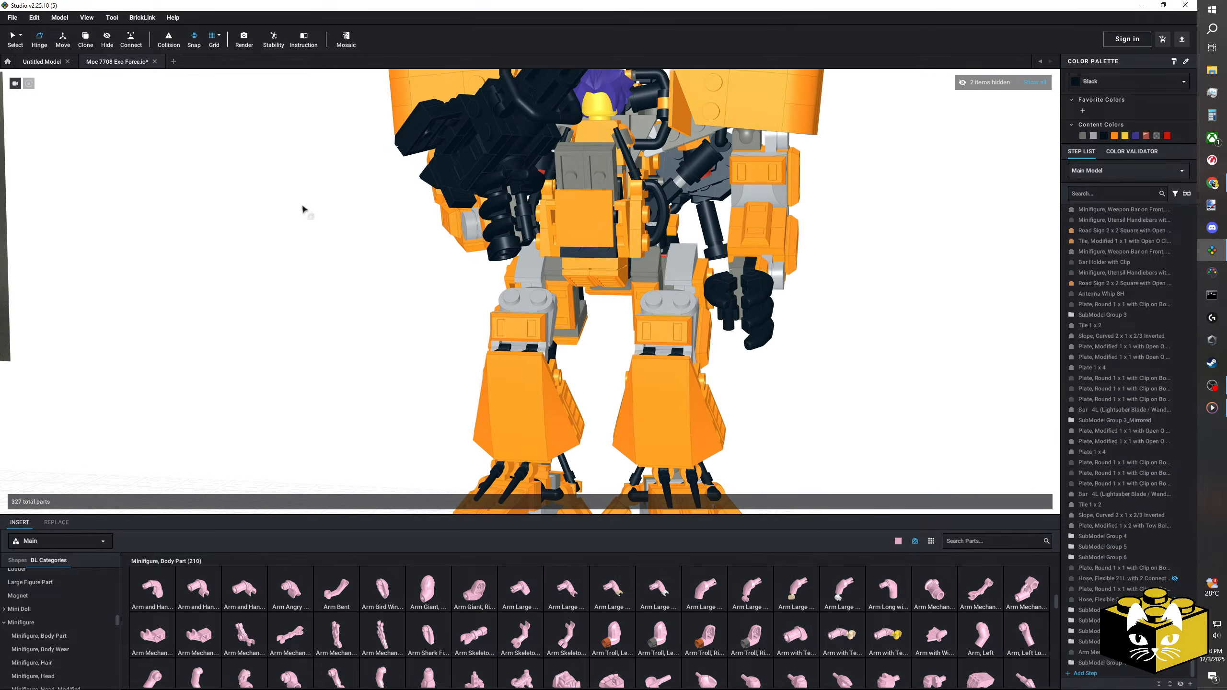
Step: Shift the launcher along its own axes with the Move tool to line its grip up with the left hand
mouse_move(300, 206)
right_down()
mouse_move(266, 225)
mouse_move(280, 205)
right_up()
scroll(387, 245, up, 3)
click(388, 248)
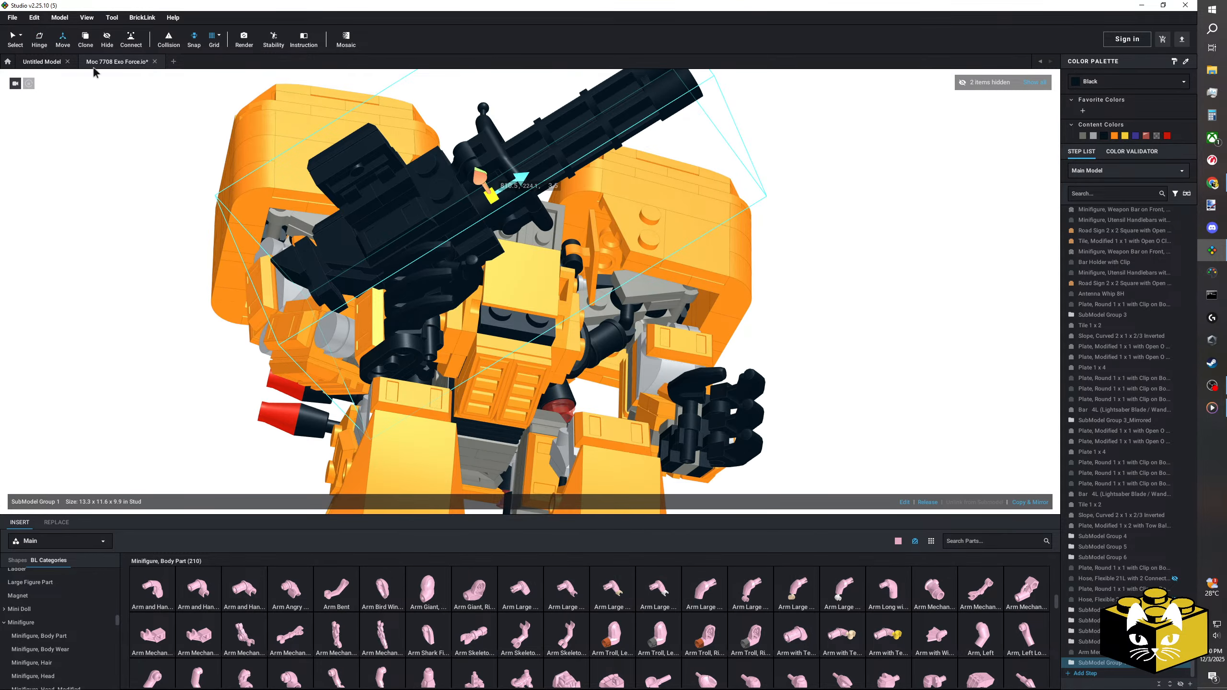
drag(488, 176, 564, 164)
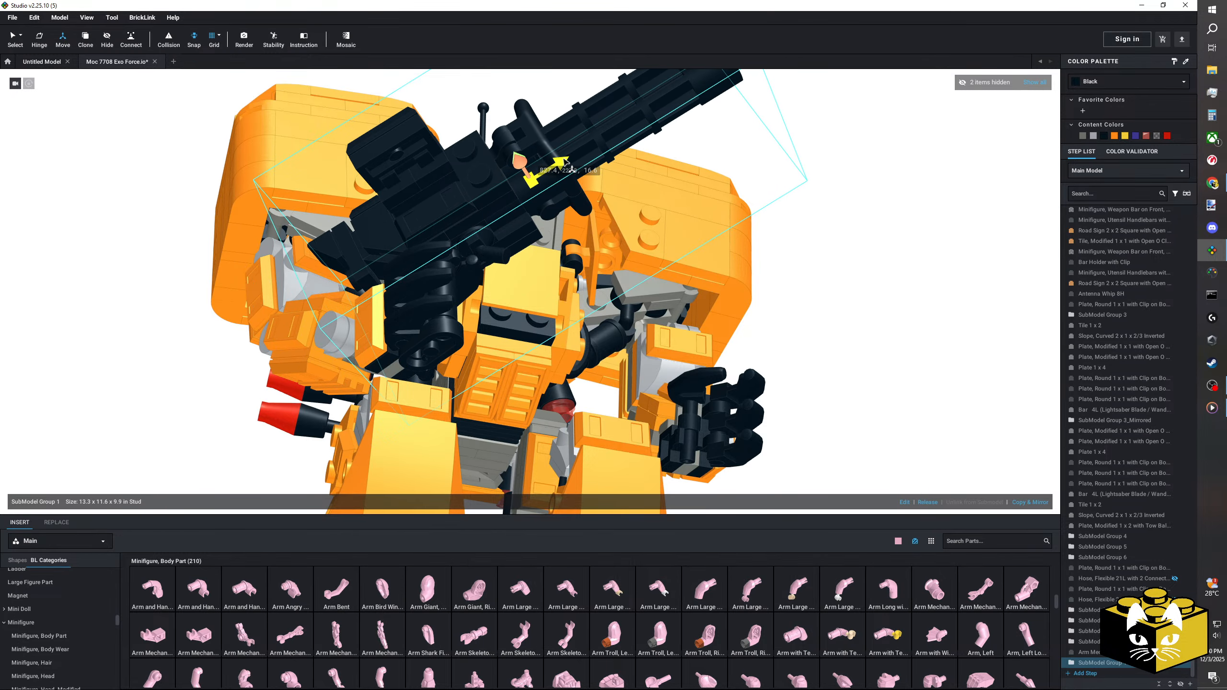
right_drag(564, 165, 539, 162)
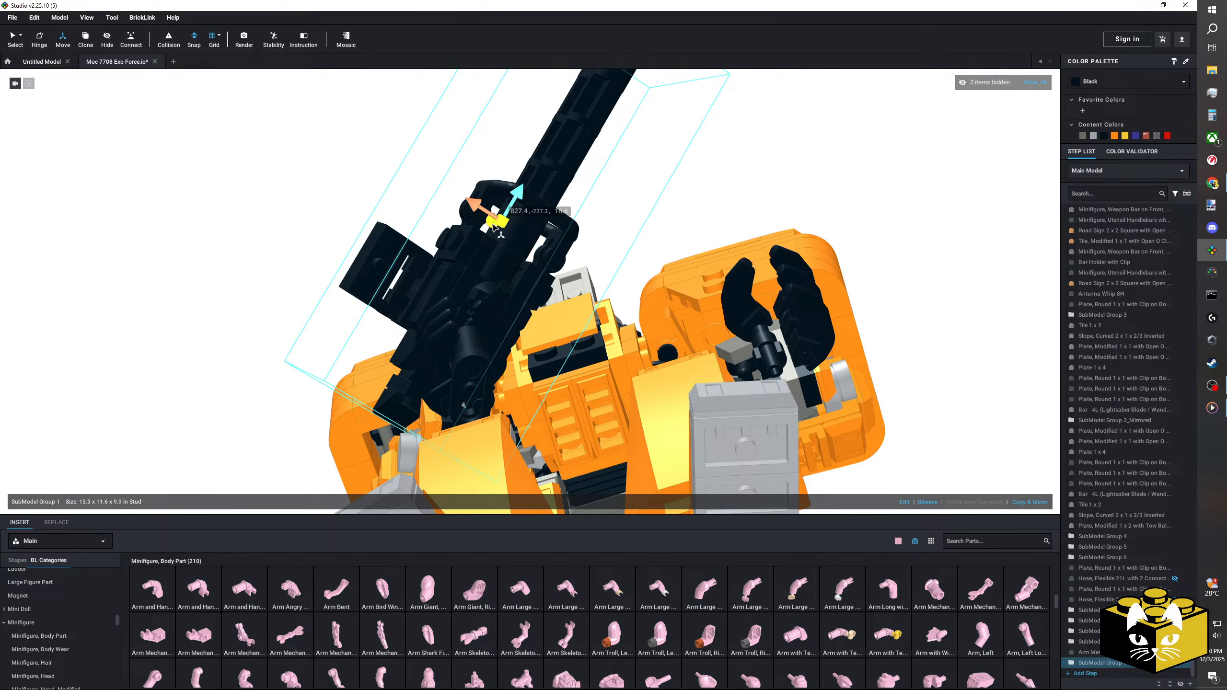
drag(484, 212, 476, 207)
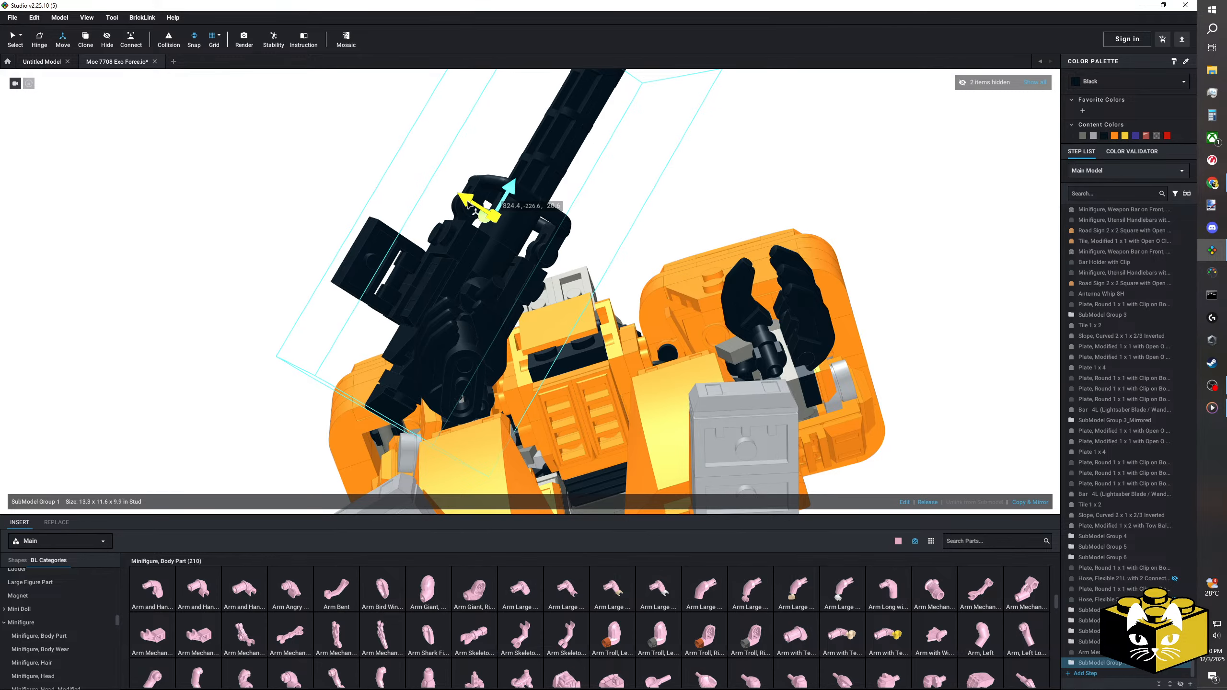
mouse_move(477, 206)
right_down()
mouse_move(493, 208)
mouse_move(475, 210)
right_up()
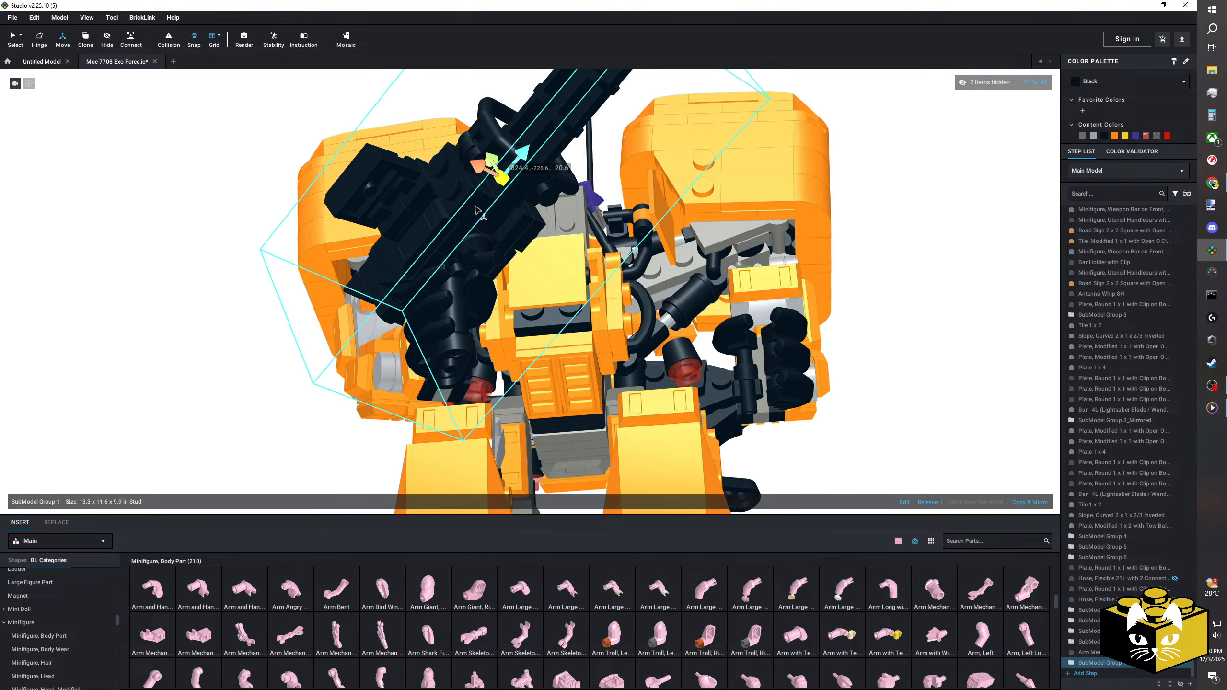
Step: Rotate the launcher closer to horizontal in the left hand and nudge it back onto the grip position
click(16, 40)
scroll(456, 238, down, 2)
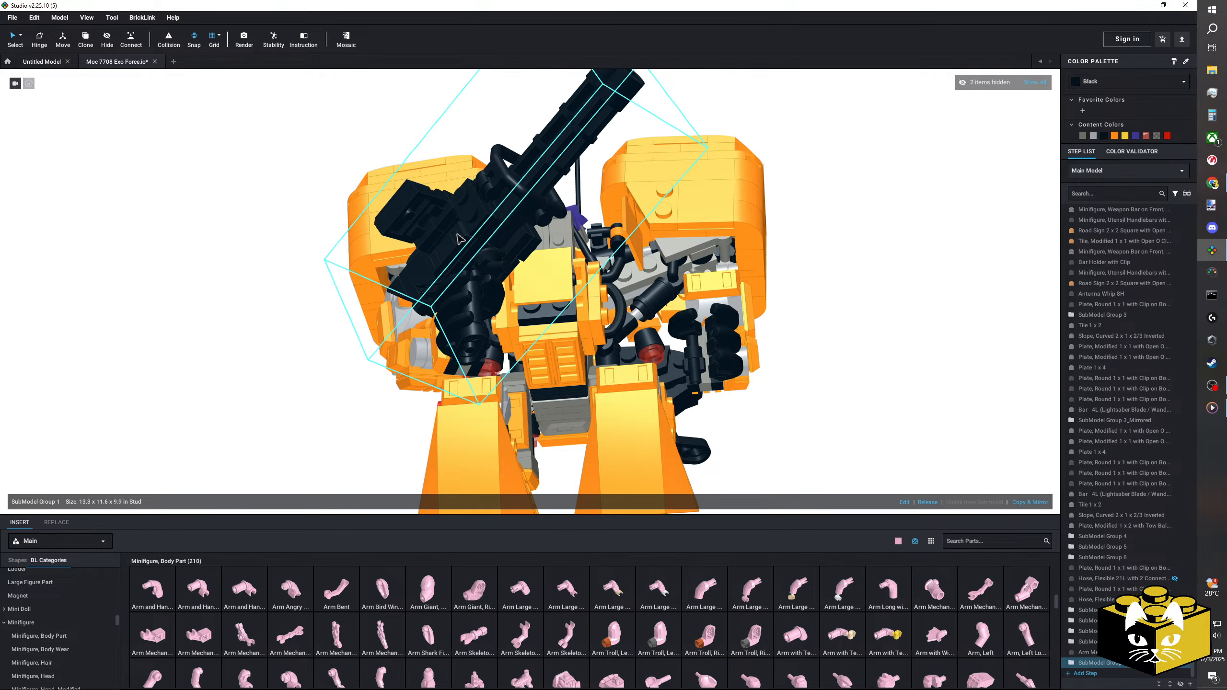
right_drag(461, 199, 466, 183)
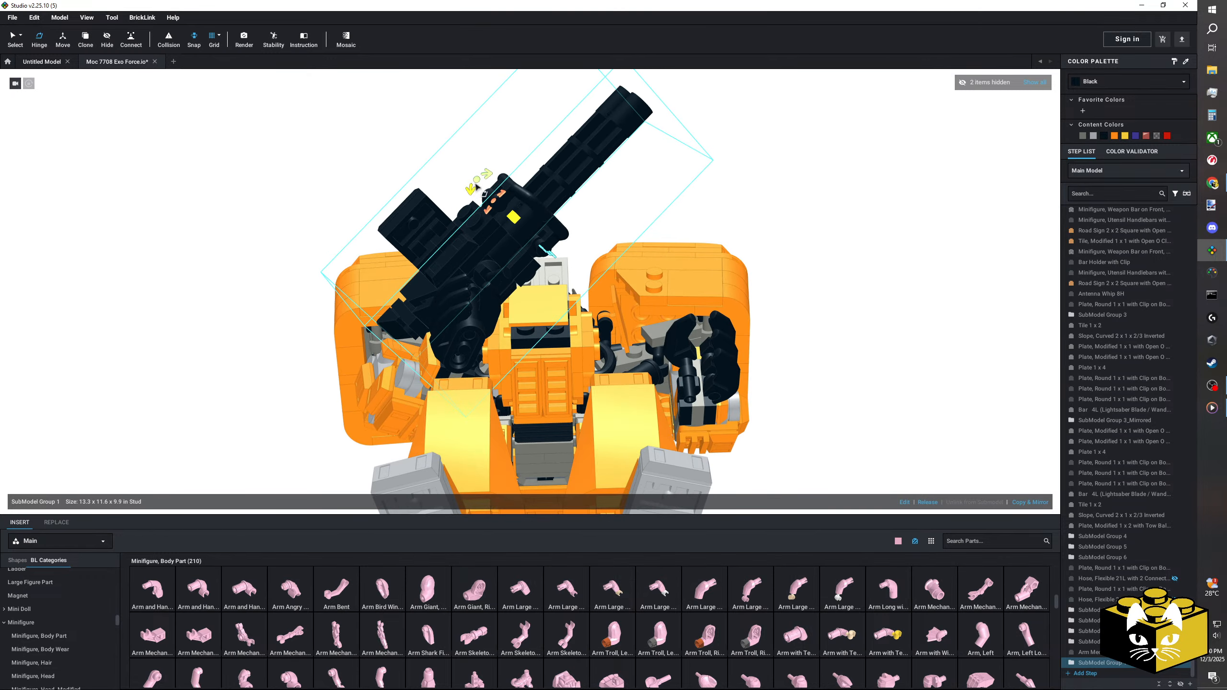
drag(484, 186, 515, 195)
right_drag(261, 256, 464, 231)
drag(513, 192, 562, 235)
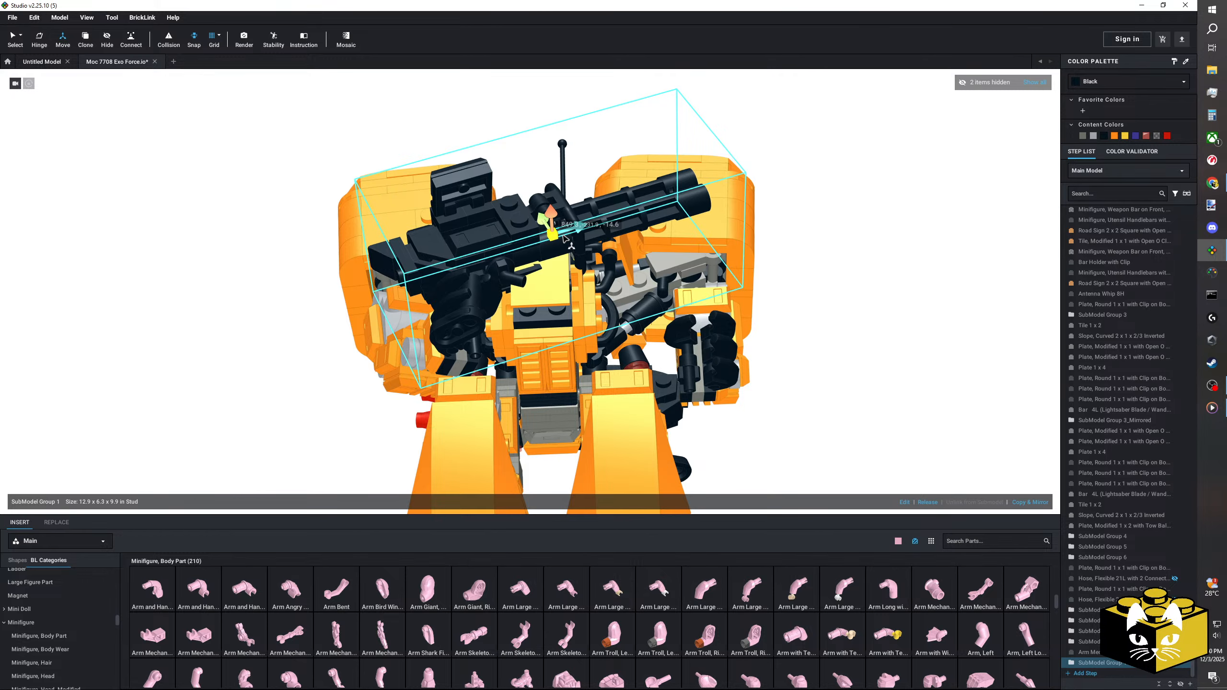
right_drag(562, 236, 773, 224)
Step: Refine the launcher's tilt with the Hinge tool and shift it to fit within the left hand's fingers
click(40, 40)
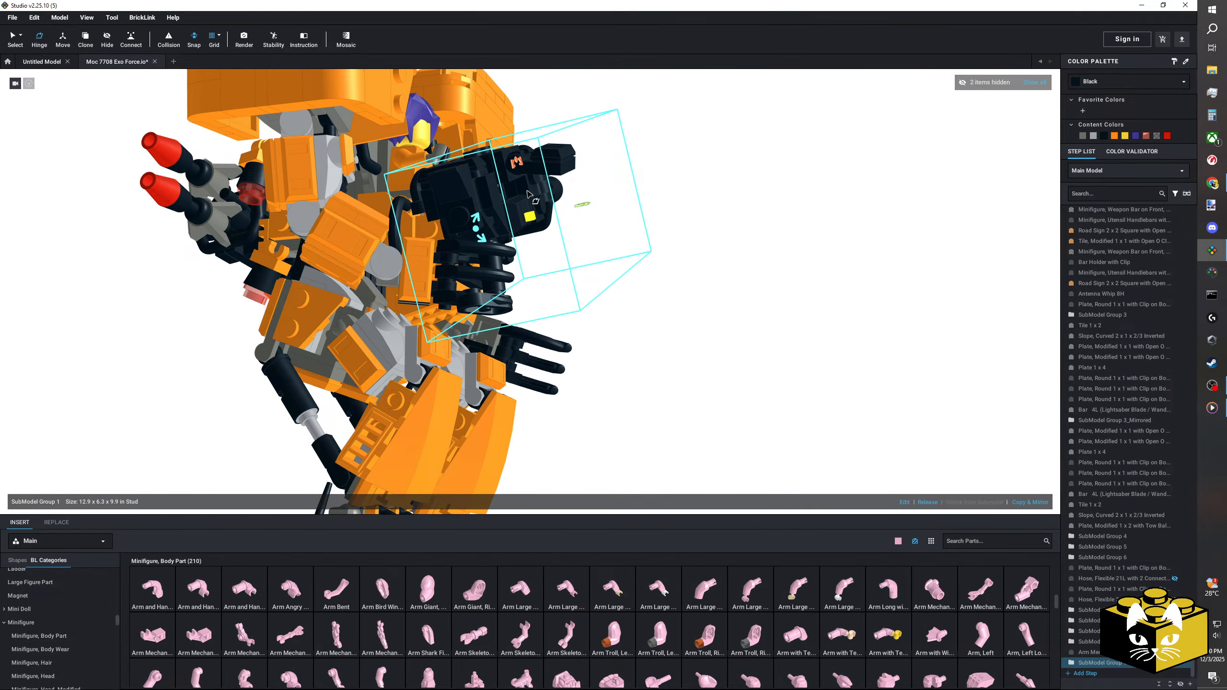
right_drag(531, 191, 570, 186)
drag(468, 226, 473, 231)
right_drag(724, 232, 512, 242)
click(63, 40)
drag(551, 175, 580, 216)
scroll(555, 237, down, 4)
right_drag(498, 263, 560, 273)
click(675, 289)
scroll(666, 286, down, 3)
scroll(483, 290, up, 5)
right_drag(464, 386, 534, 324)
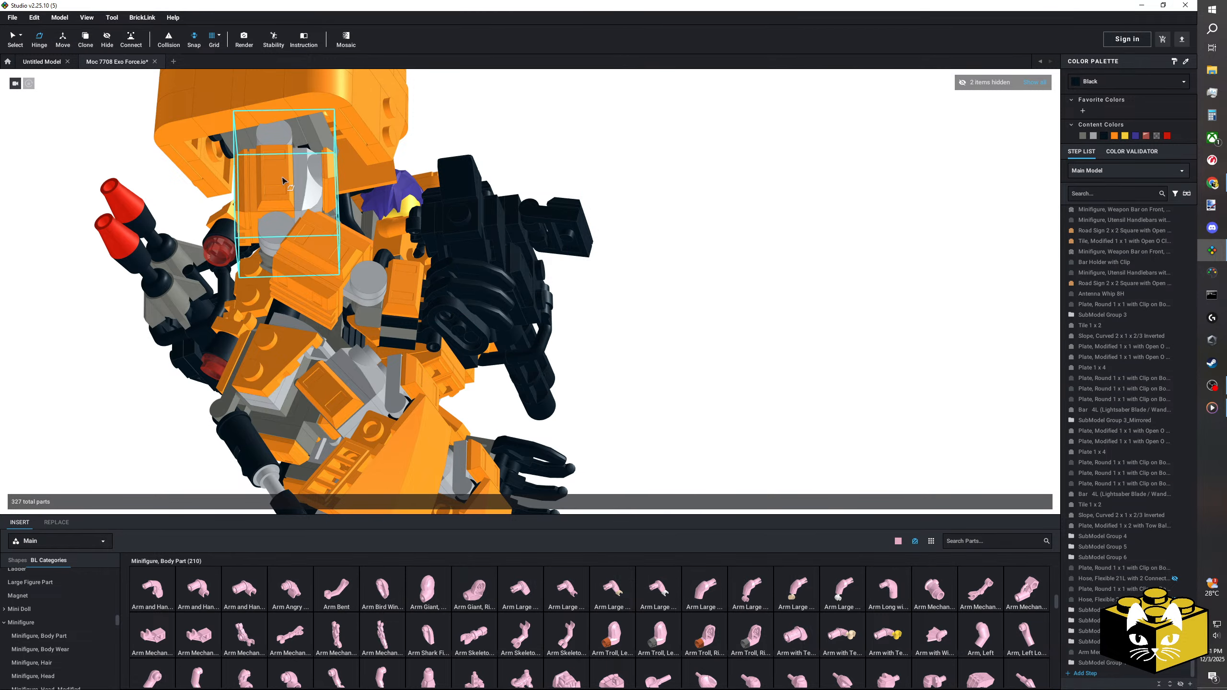
Step: Rotate the left arm's three submodels and the launcher together at the shoulder with the Hinge tool
click(36, 42)
click(265, 189)
ctrl+click(320, 251)
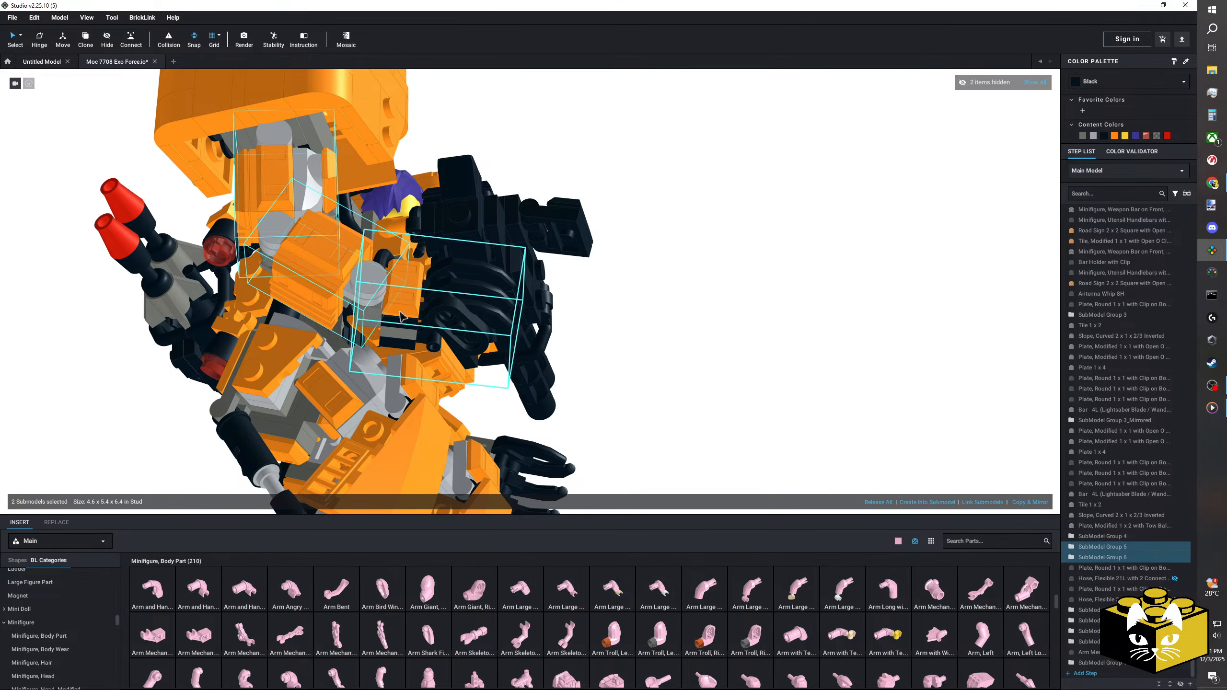
ctrl+click(404, 282)
ctrl+click(466, 256)
click(42, 43)
right_drag(194, 125, 205, 182)
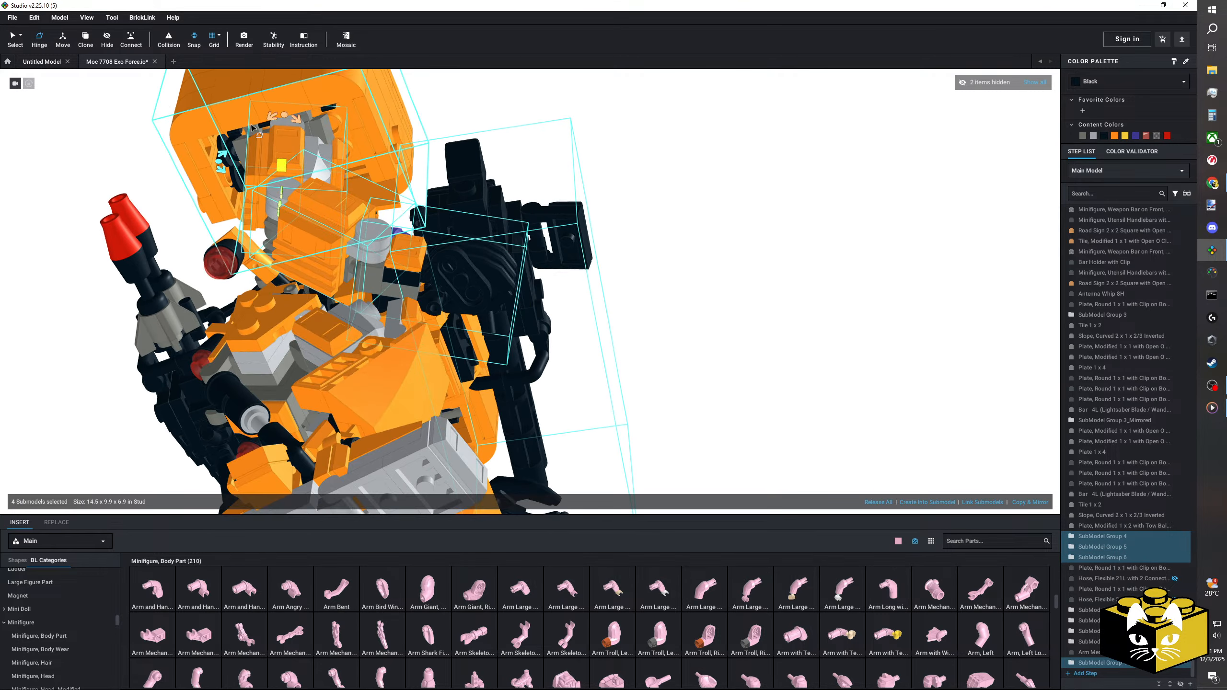
drag(284, 118, 261, 120)
click(690, 257)
scroll(512, 289, down, 5)
right_drag(690, 257, 266, 304)
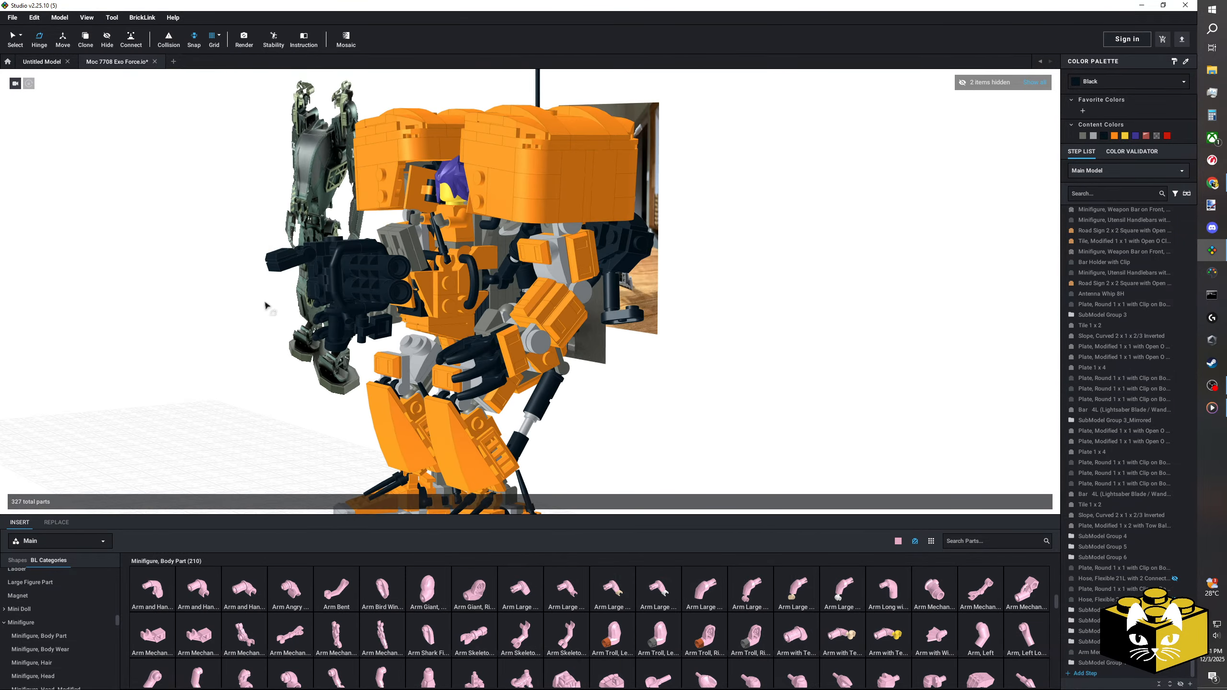
Step: Rotate the free arm's three submodels together at the shoulder on two Hinge axes, raising the hand toward the launcher's barrels
scroll(265, 304, up, 5)
scroll(73, 253, down, 3)
right_drag(63, 237, 116, 271)
click(587, 258)
ctrl+click(562, 316)
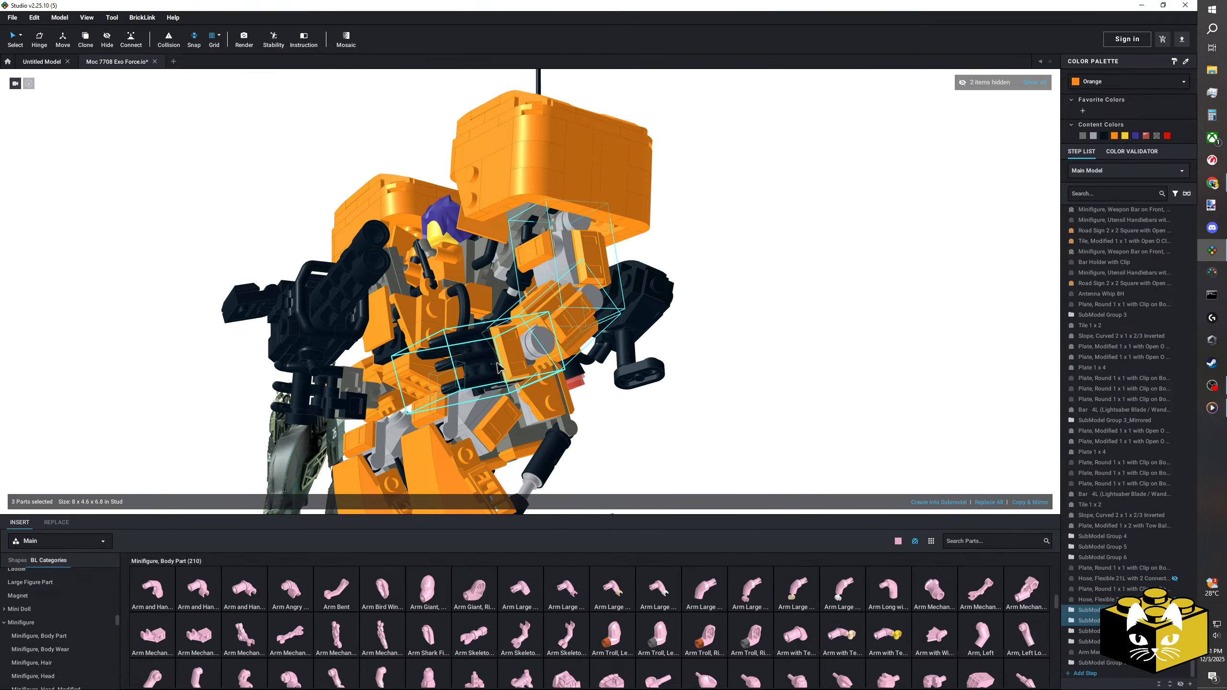
click(497, 363)
ctrl+click(565, 314)
ctrl+click(587, 261)
right_drag(587, 261, 357, 232)
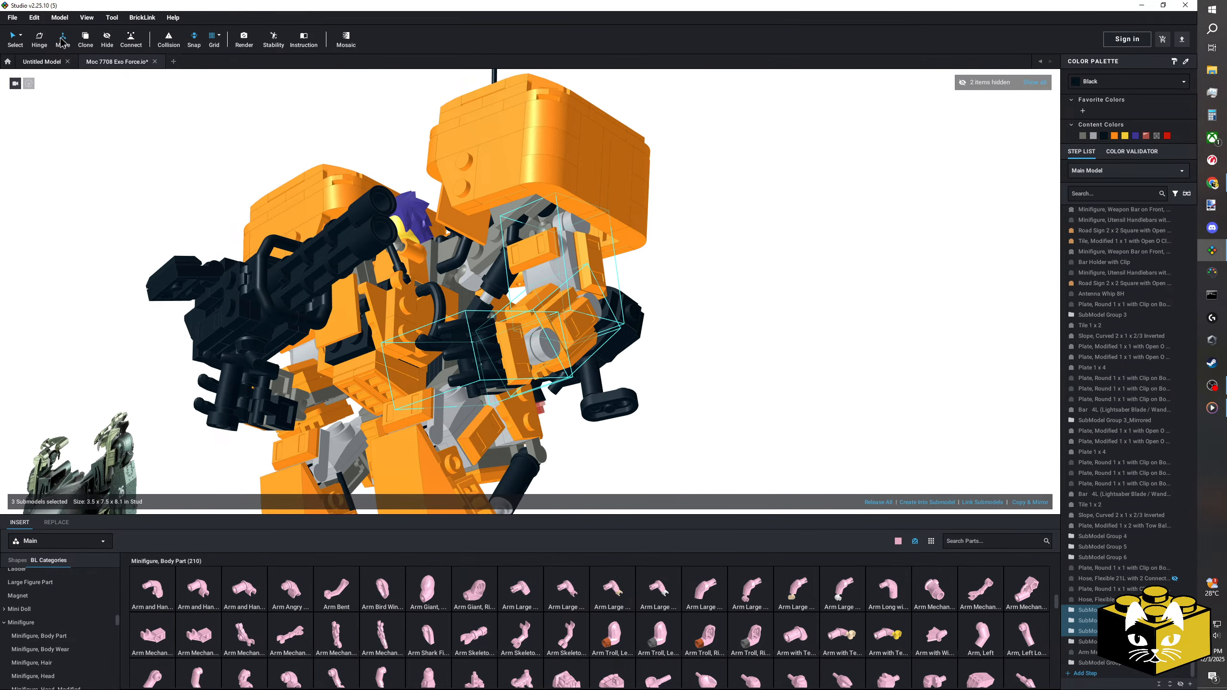
click(40, 41)
right_drag(754, 256, 662, 263)
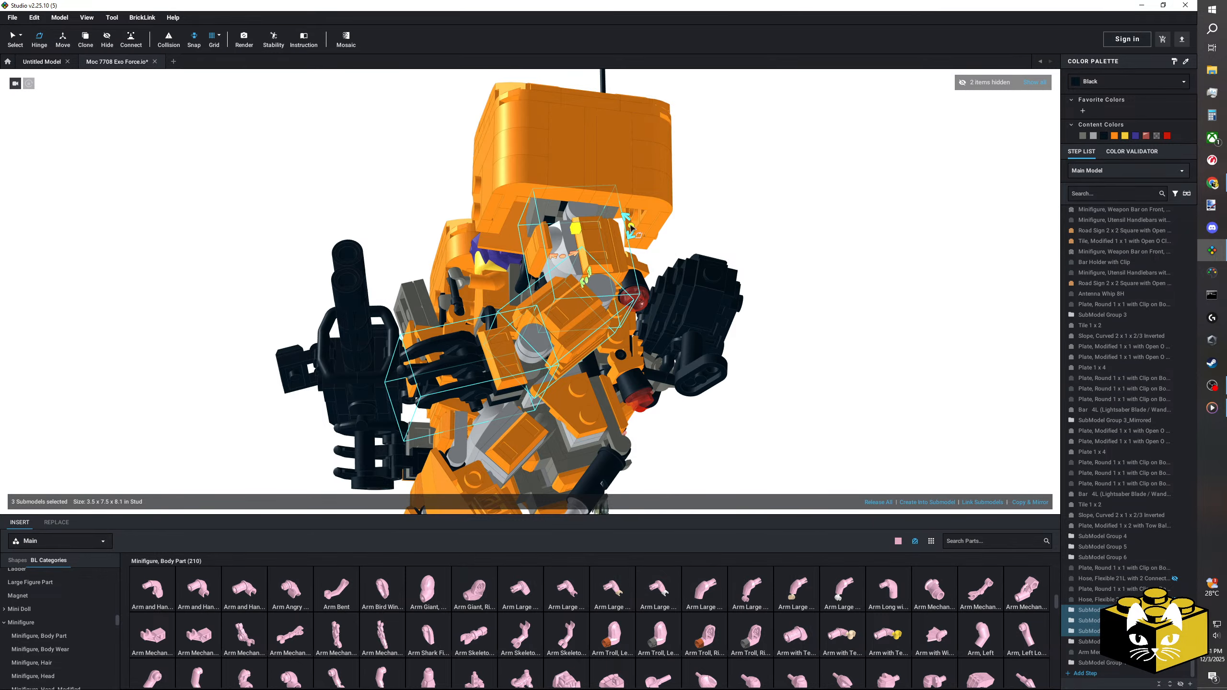
drag(630, 227, 614, 242)
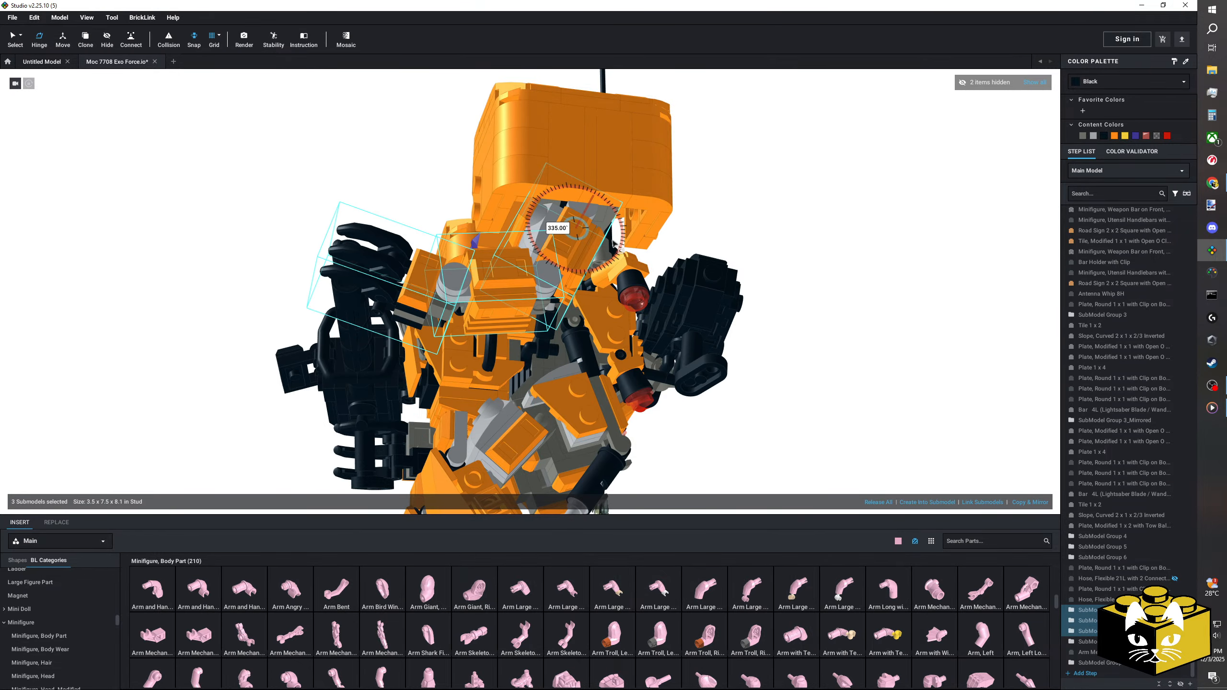
right_drag(570, 246, 634, 241)
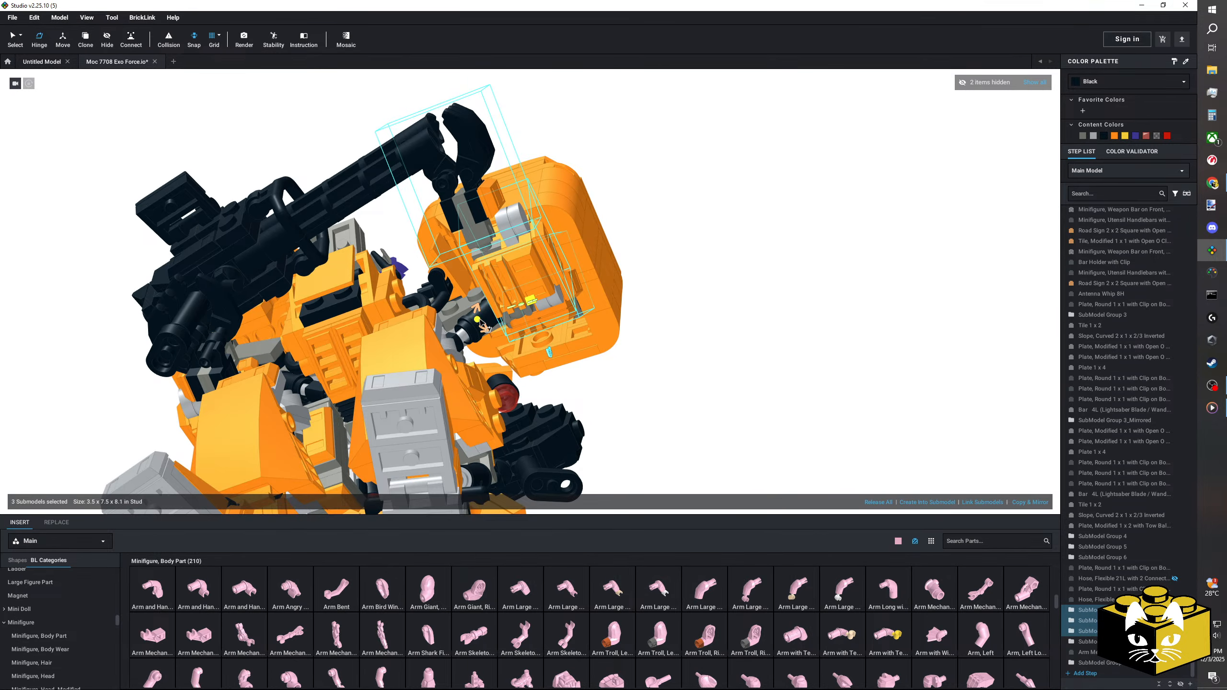
drag(479, 320, 518, 317)
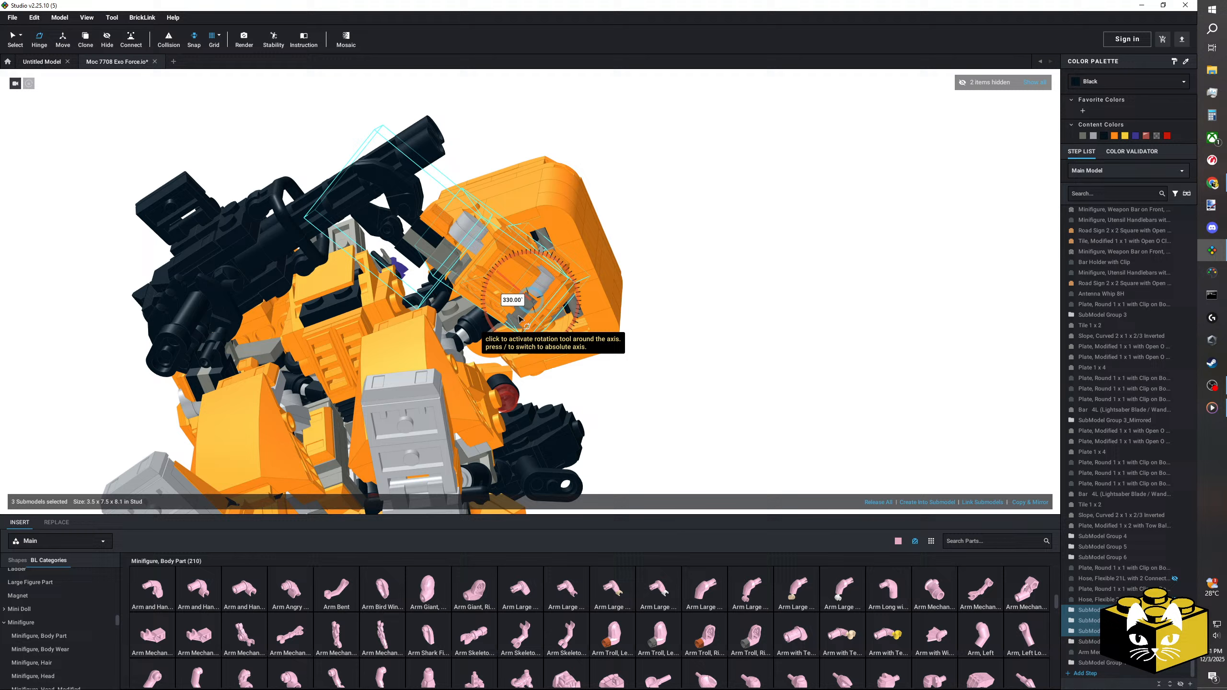
Step: Adjust the free arm's lower joints with the Hinge tool to bring its hand against the launcher's barrels
click(513, 116)
right_drag(512, 116, 544, 135)
click(504, 286)
right_drag(504, 285, 587, 303)
drag(575, 293, 521, 340)
click(698, 295)
right_drag(698, 295, 453, 279)
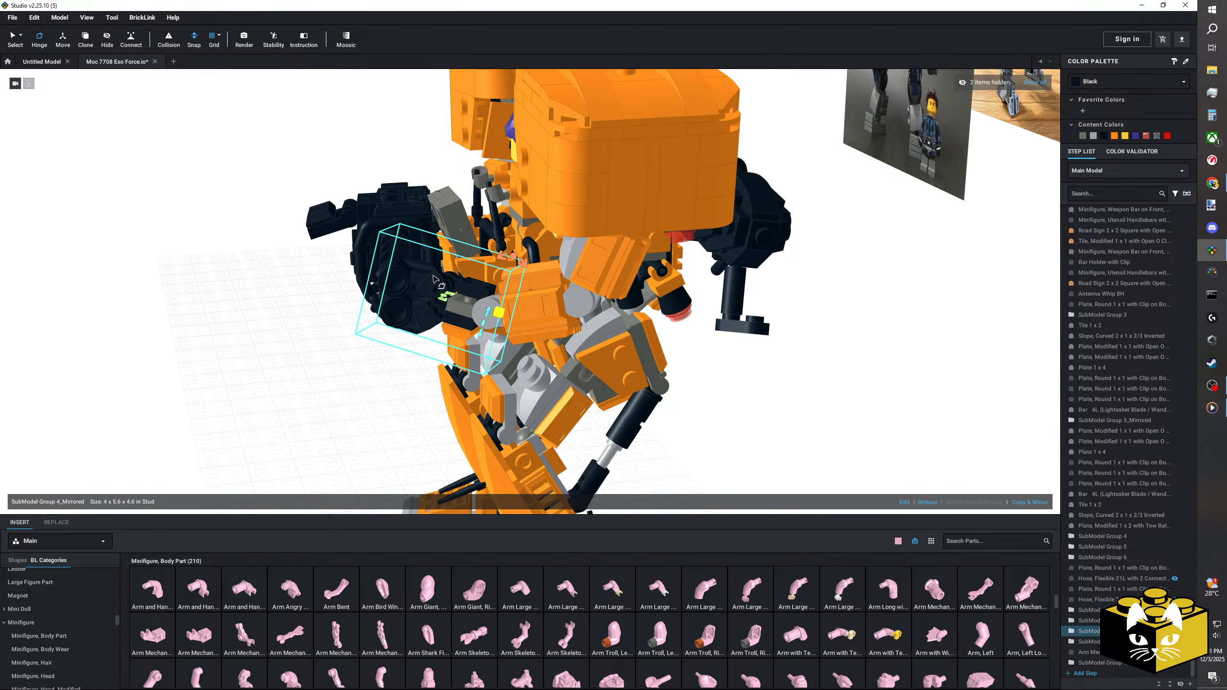
Step: Open the free hand's submodel for editing and detach its upper angled claw from the hand
double_click(434, 279)
key(ctrl+a)
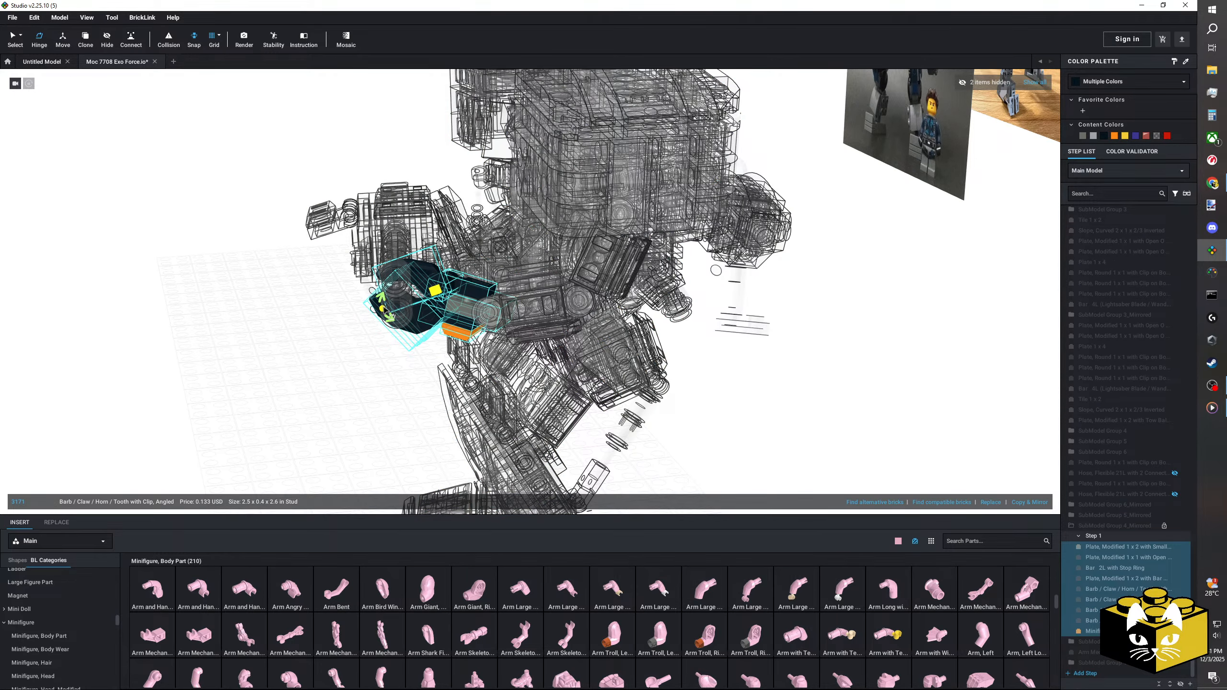
click(383, 308)
click(336, 298)
click(14, 38)
scroll(31, 154, up, 3)
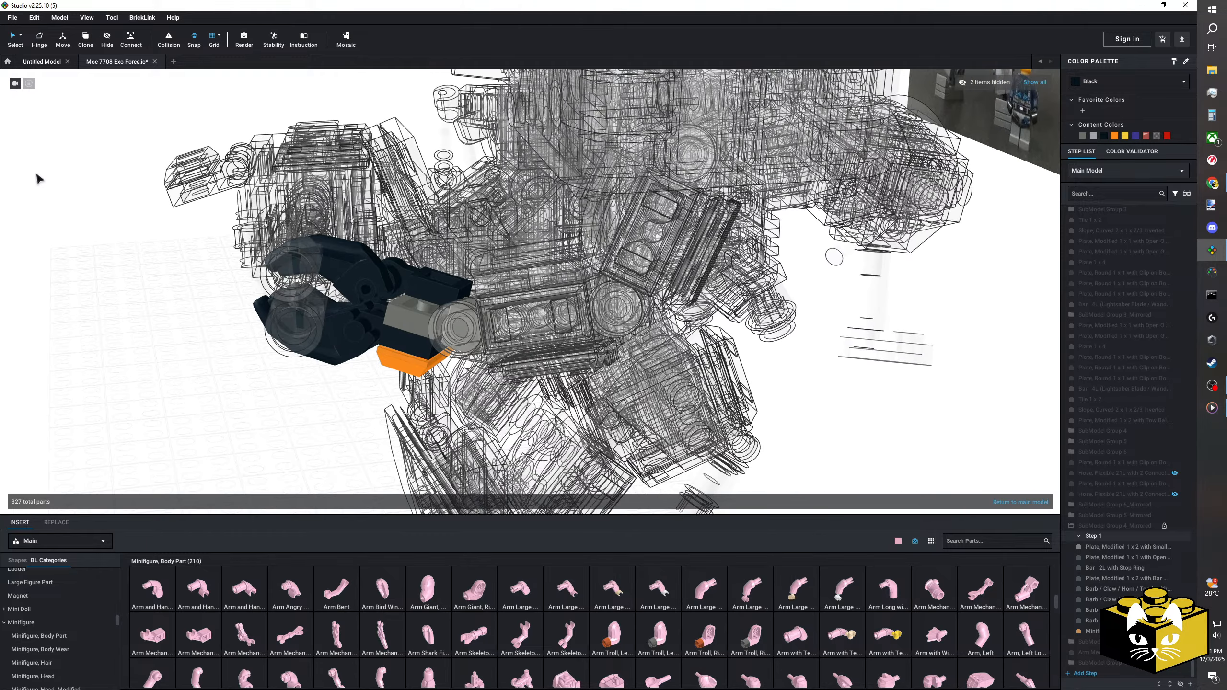
click(420, 274)
drag(440, 282, 303, 450)
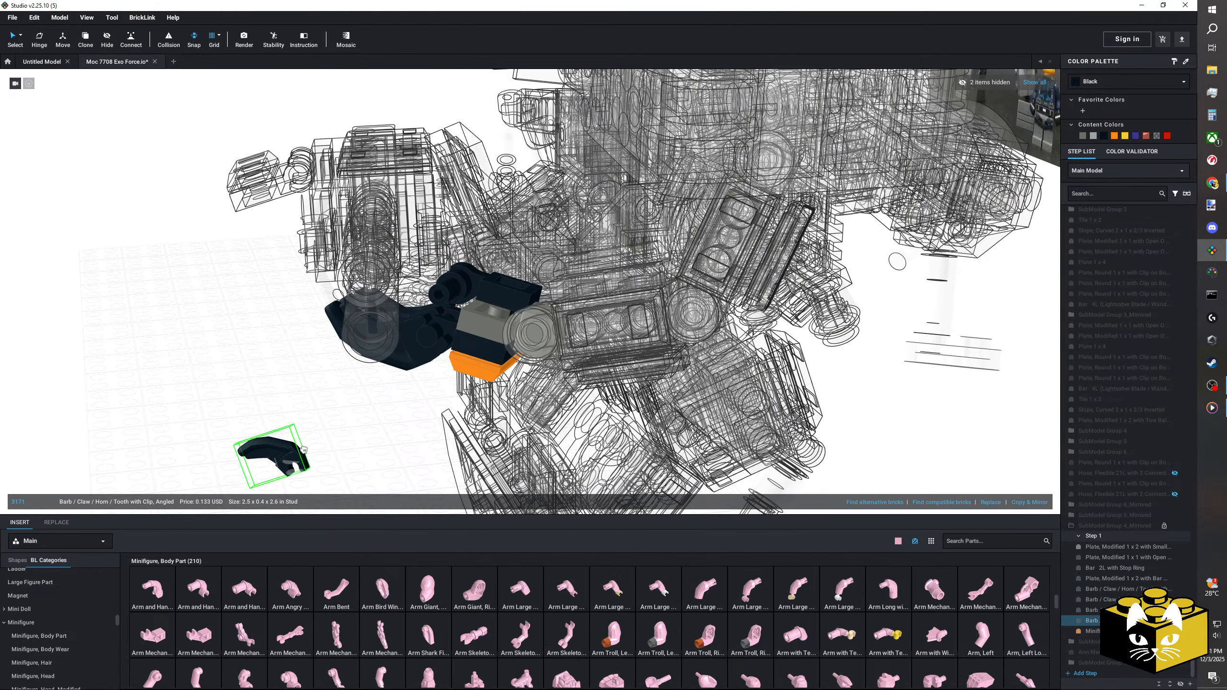
Step: Rotate the detached claw with the Hinge tool, reattach it to the hand, and return to the main model
click(40, 38)
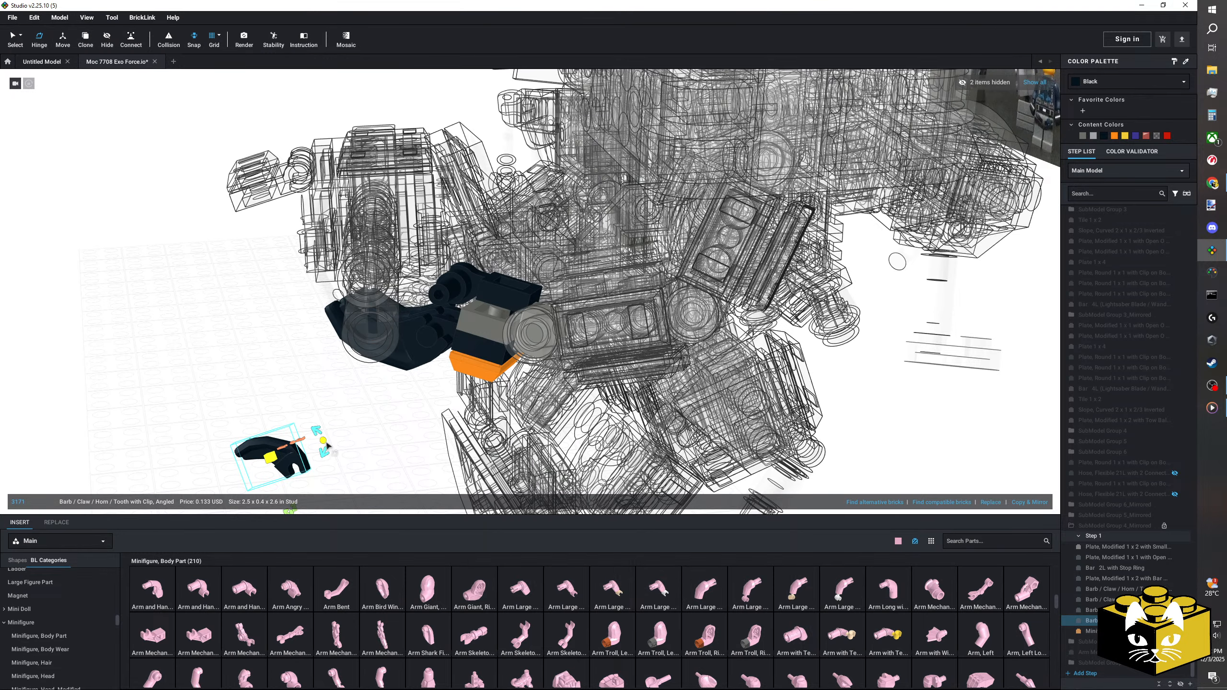
drag(326, 446, 317, 483)
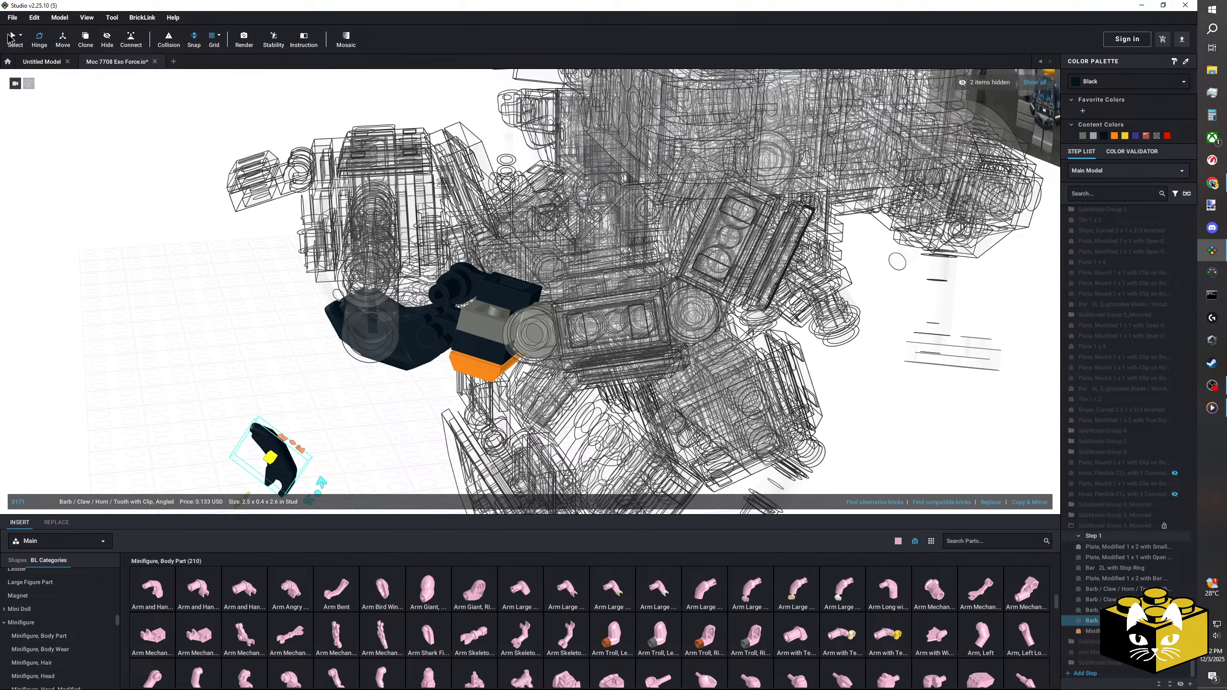
drag(284, 481, 461, 297)
double_click(259, 376)
Step: Examine the whole mech and its two-handed launcher pose from a front three-quarter view
scroll(261, 375, down, 4)
right_drag(262, 375, 313, 364)
scroll(680, 349, down, 3)
mouse_move(681, 353)
right_down()
mouse_move(643, 356)
mouse_move(703, 350)
mouse_move(637, 348)
mouse_move(682, 351)
mouse_move(663, 361)
mouse_move(714, 357)
mouse_move(679, 356)
right_up()
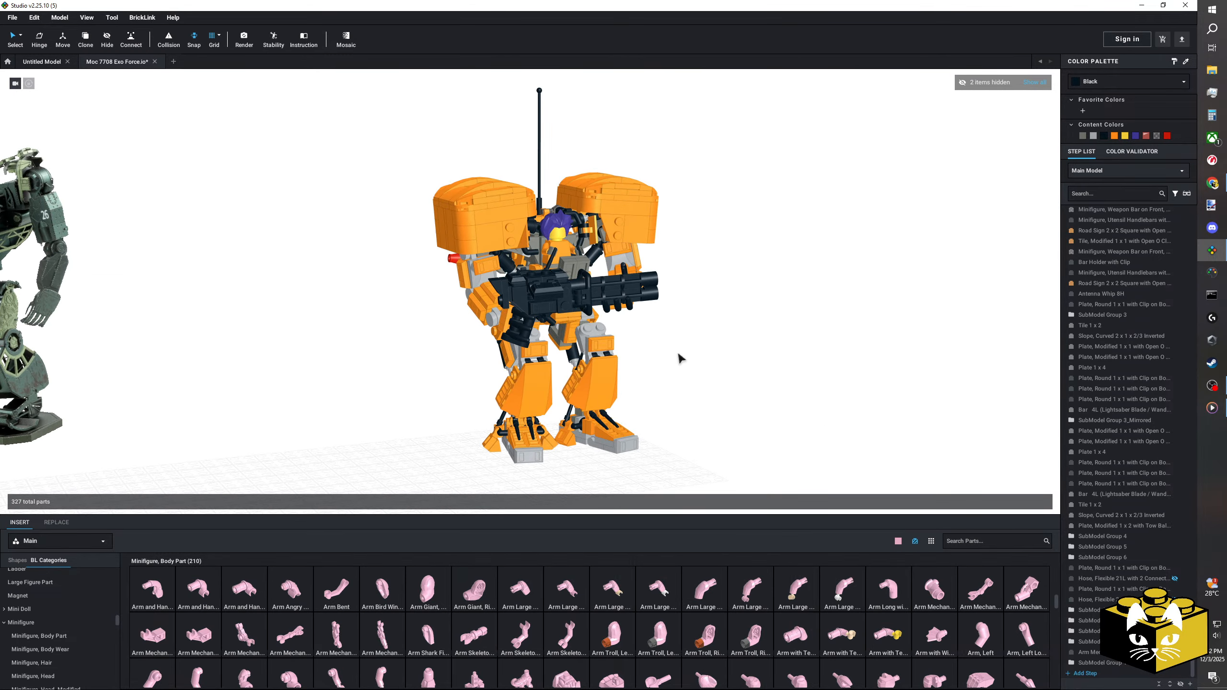
scroll(671, 365, up, 3)
middle_drag(660, 376, 646, 370)
right_drag(646, 370, 608, 355)
scroll(640, 368, down, 3)
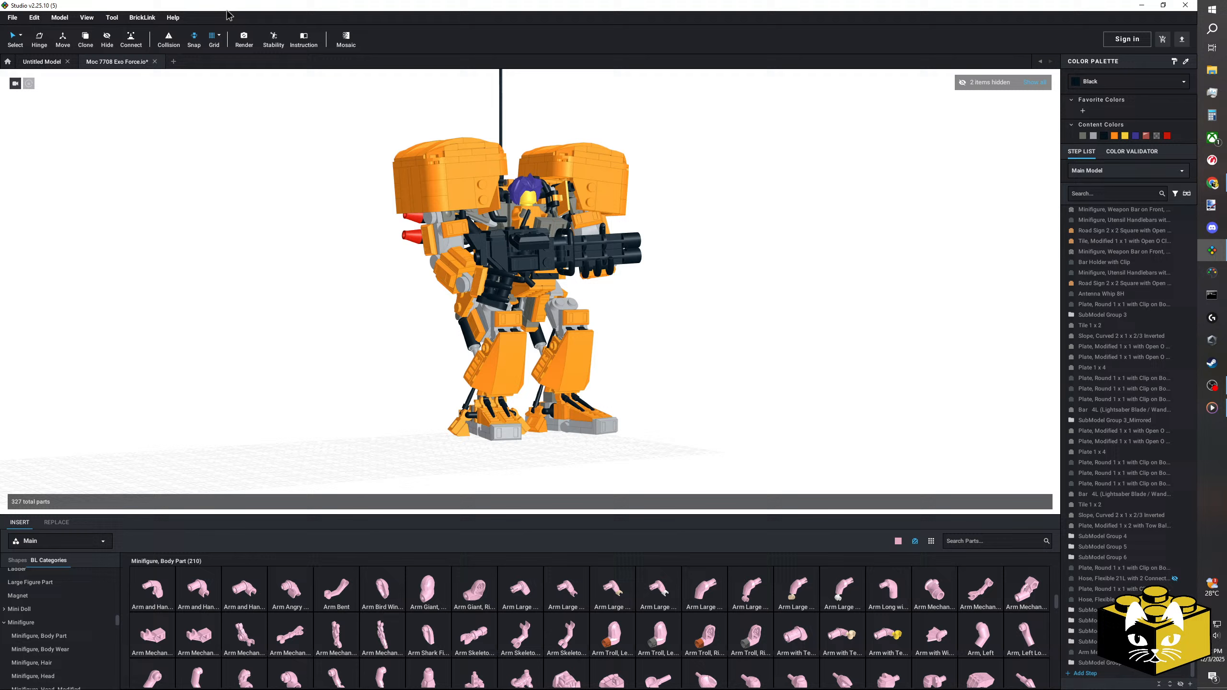
Step: Render the mech centred in a landscape 2560 x 1440 photoreal image and save it as a PNG under the suggested name
click(241, 41)
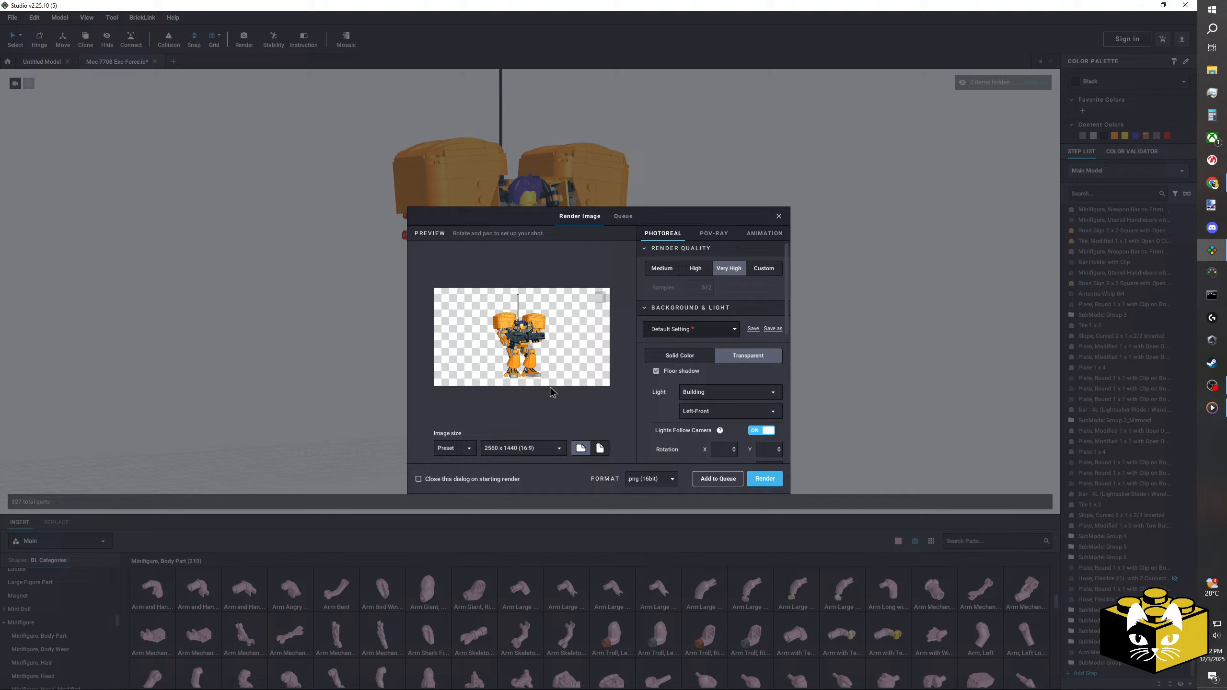
click(599, 448)
drag(512, 391, 510, 393)
middle_drag(509, 388, 509, 388)
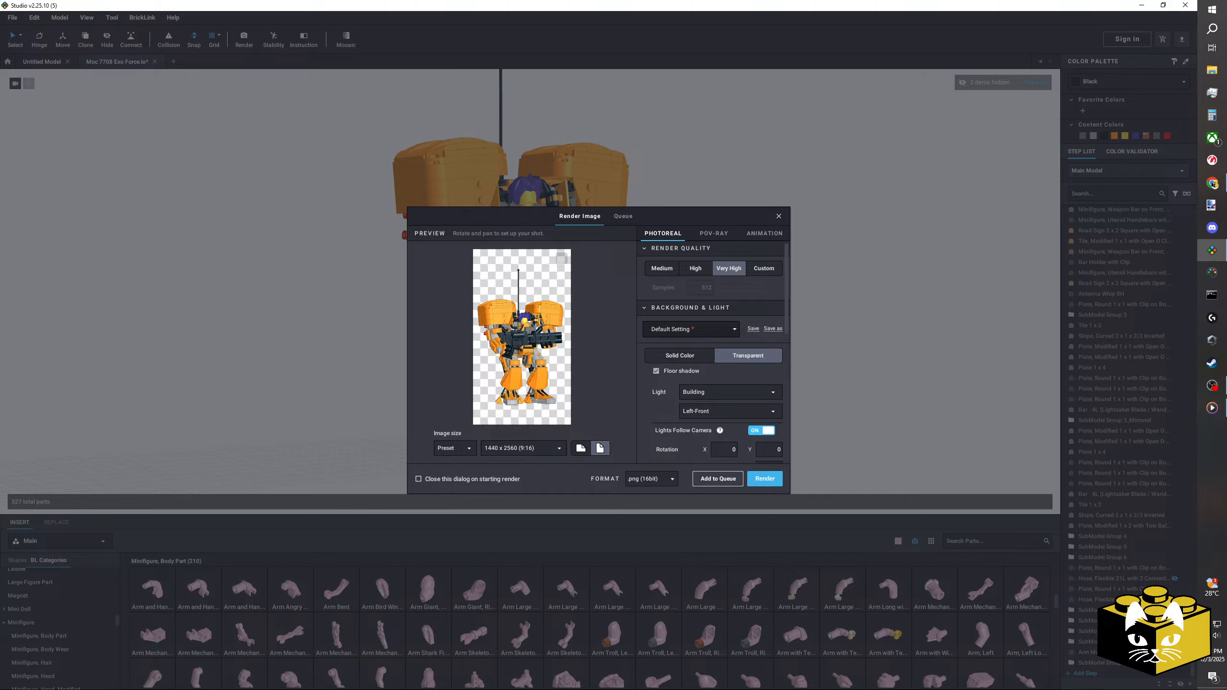
click(581, 450)
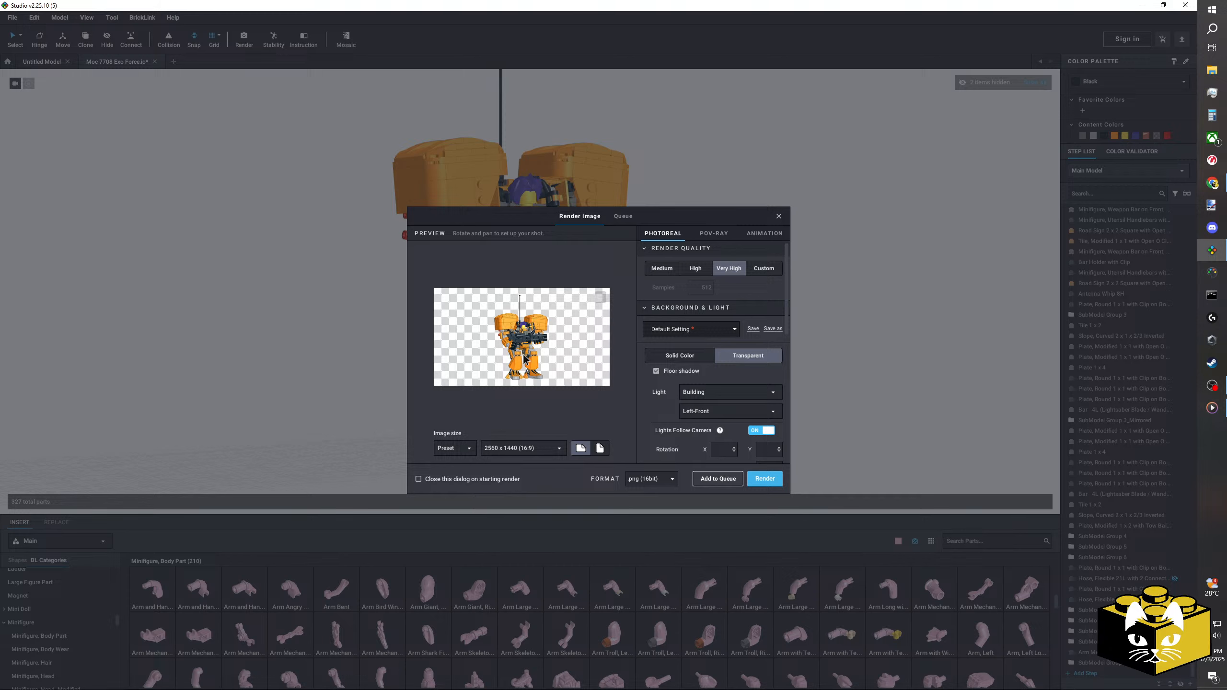
drag(527, 358, 528, 359)
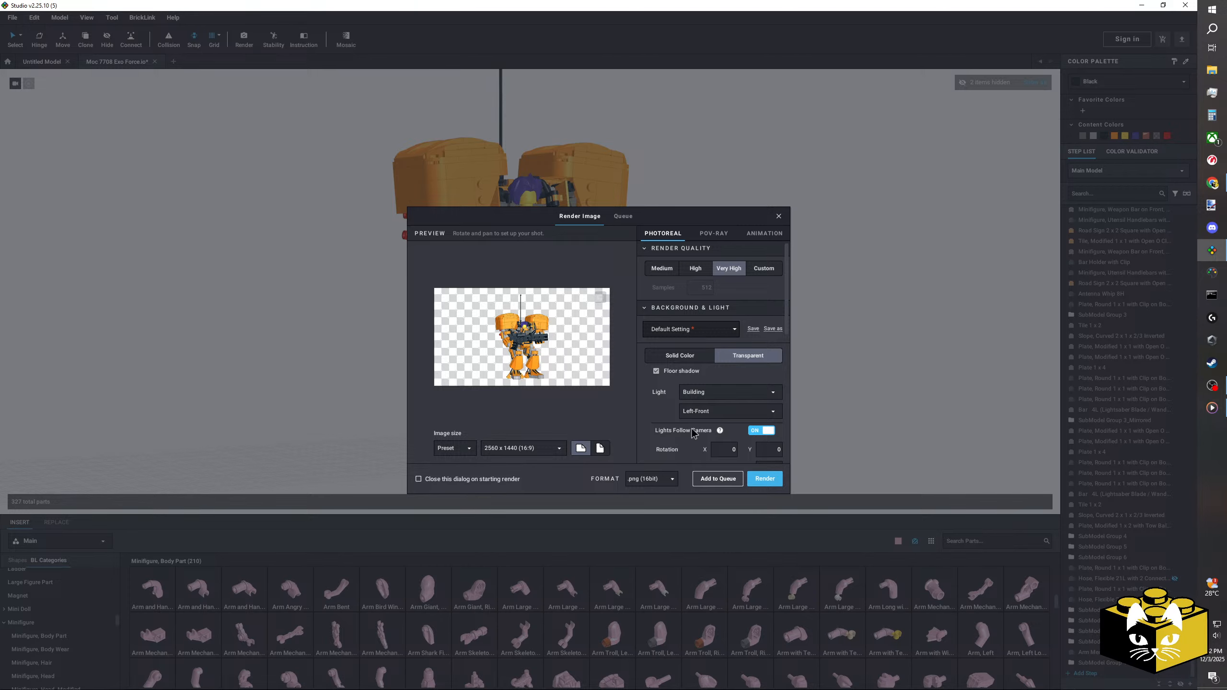
click(768, 479)
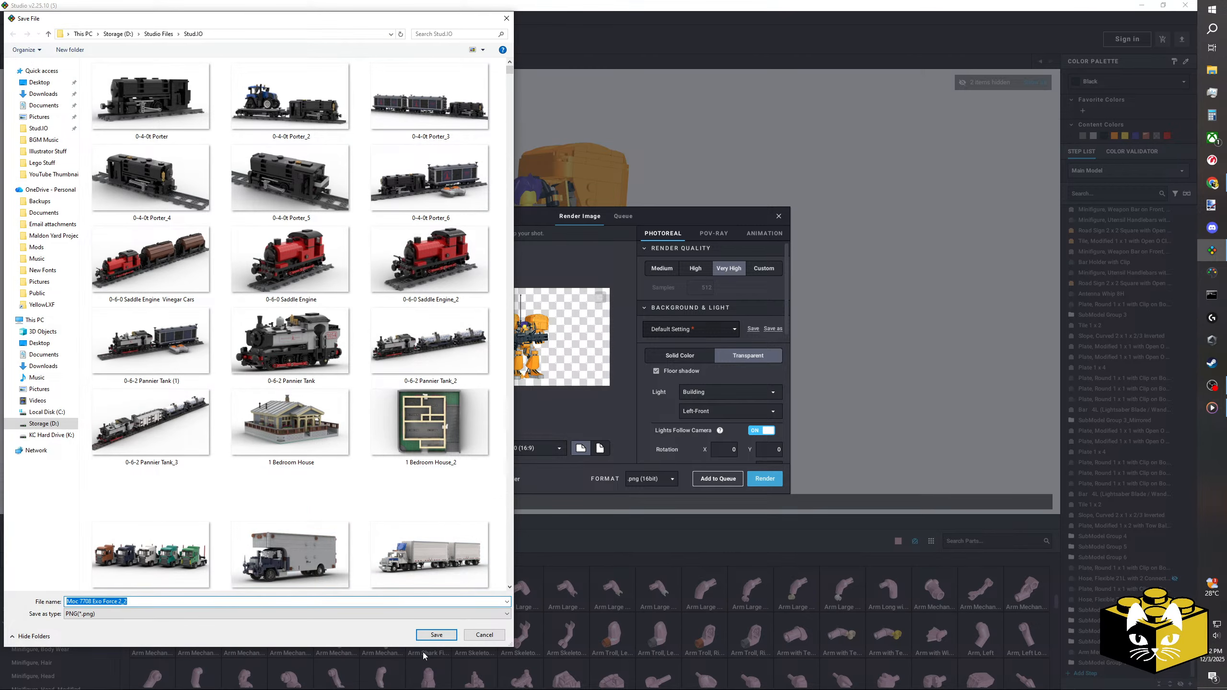
click(443, 634)
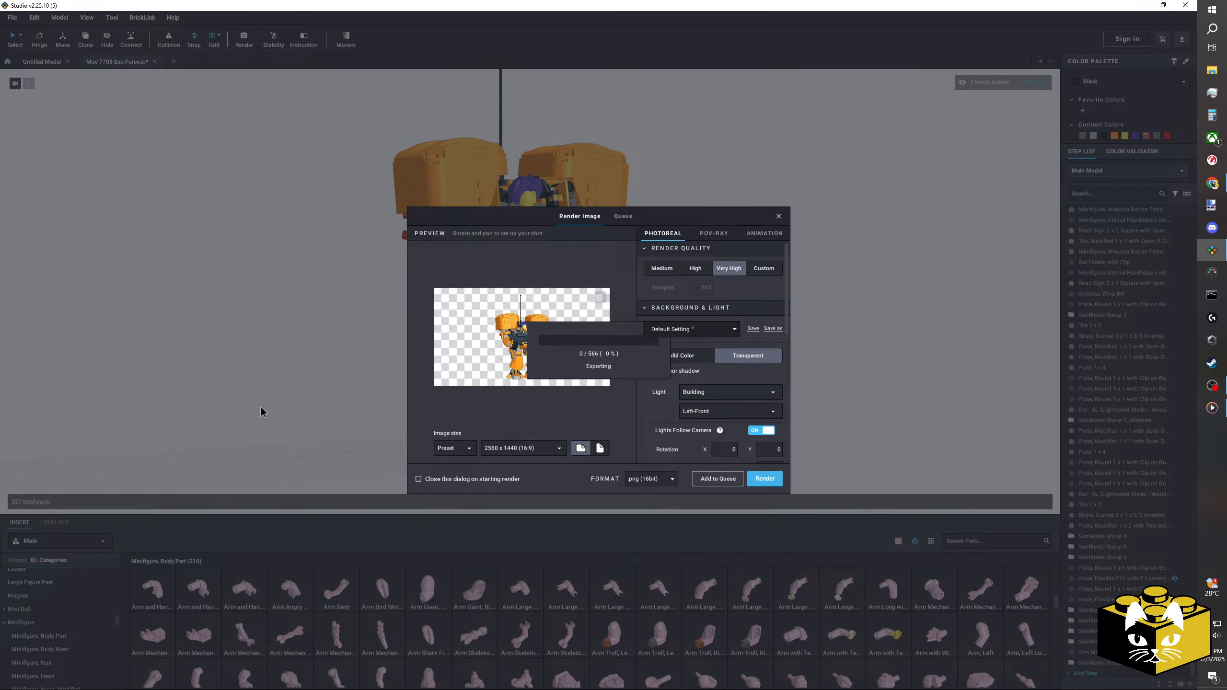